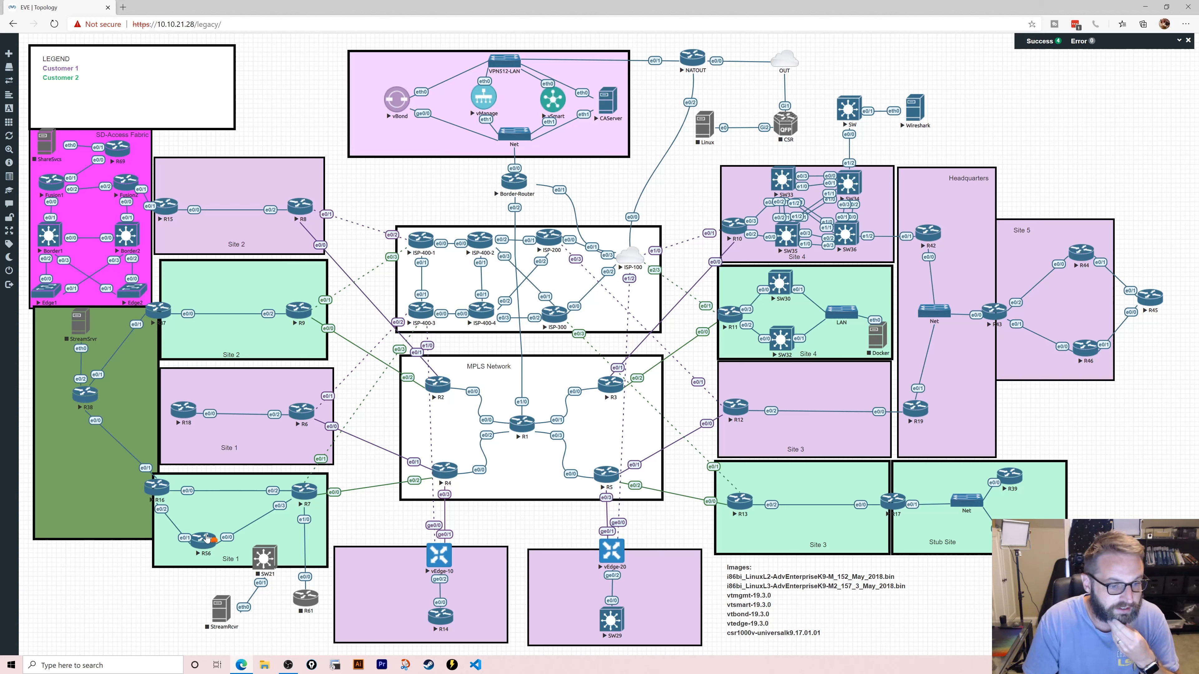
- Nudge the green Site 1 area holding R16, R7 and R56 slightly up and right
drag(238, 480, 243, 472)
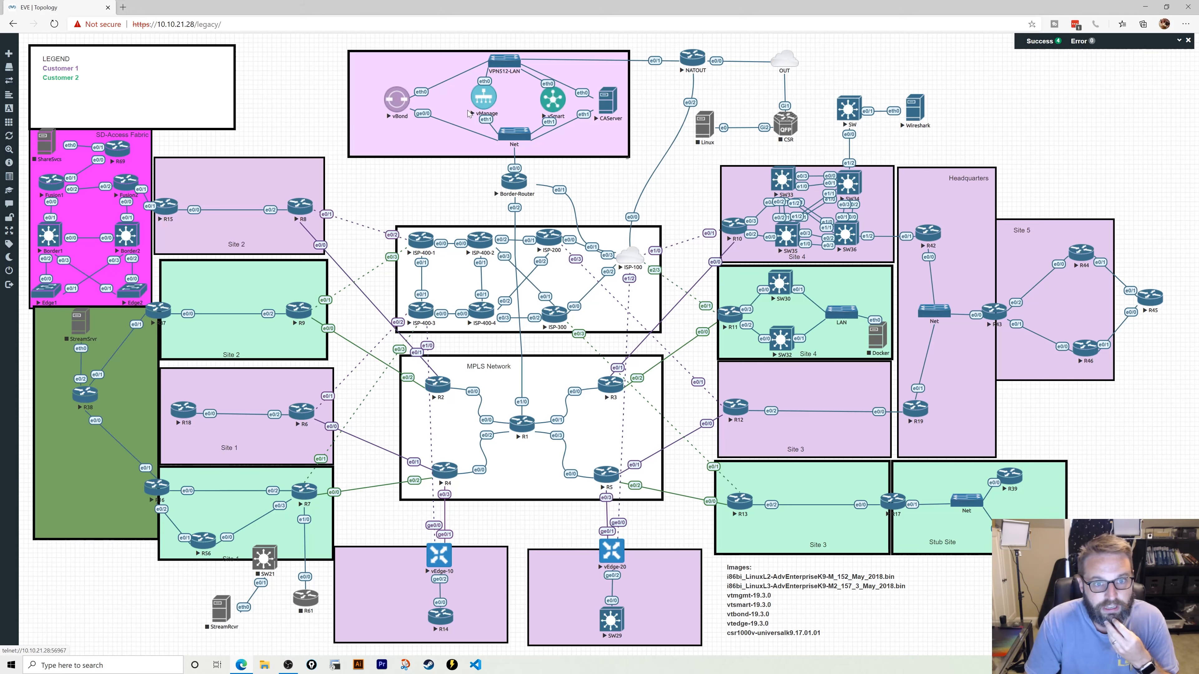
click(123, 7)
text(192.168.1.107)
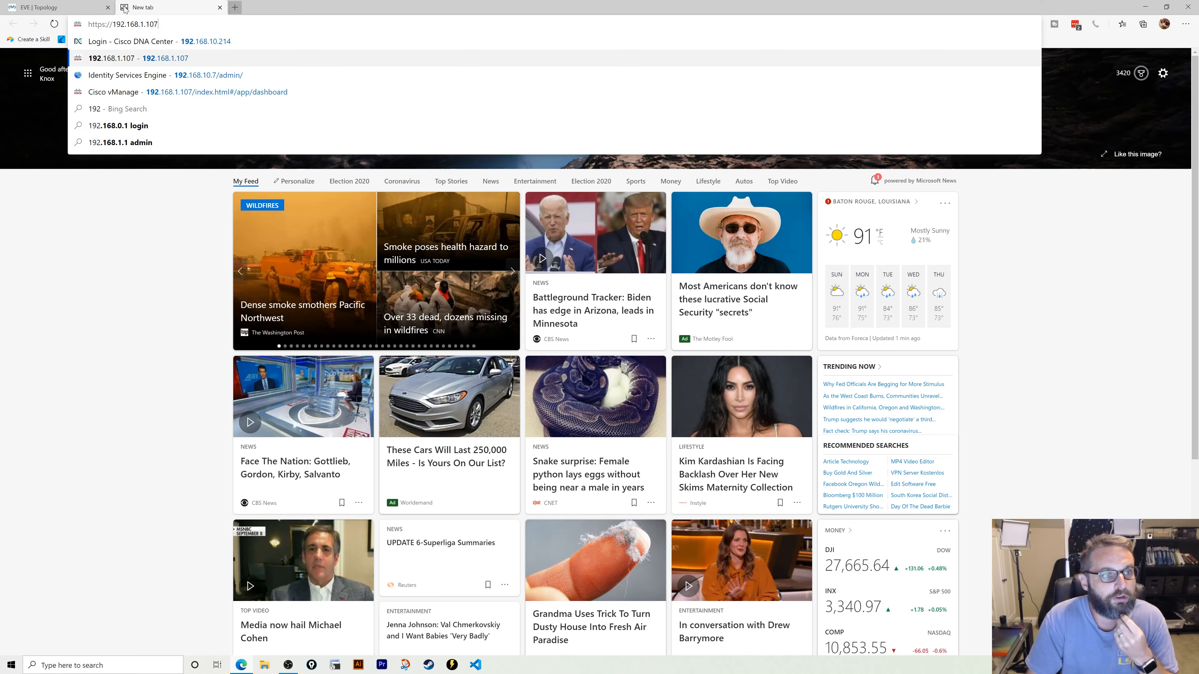
key(Return)
click(564, 450)
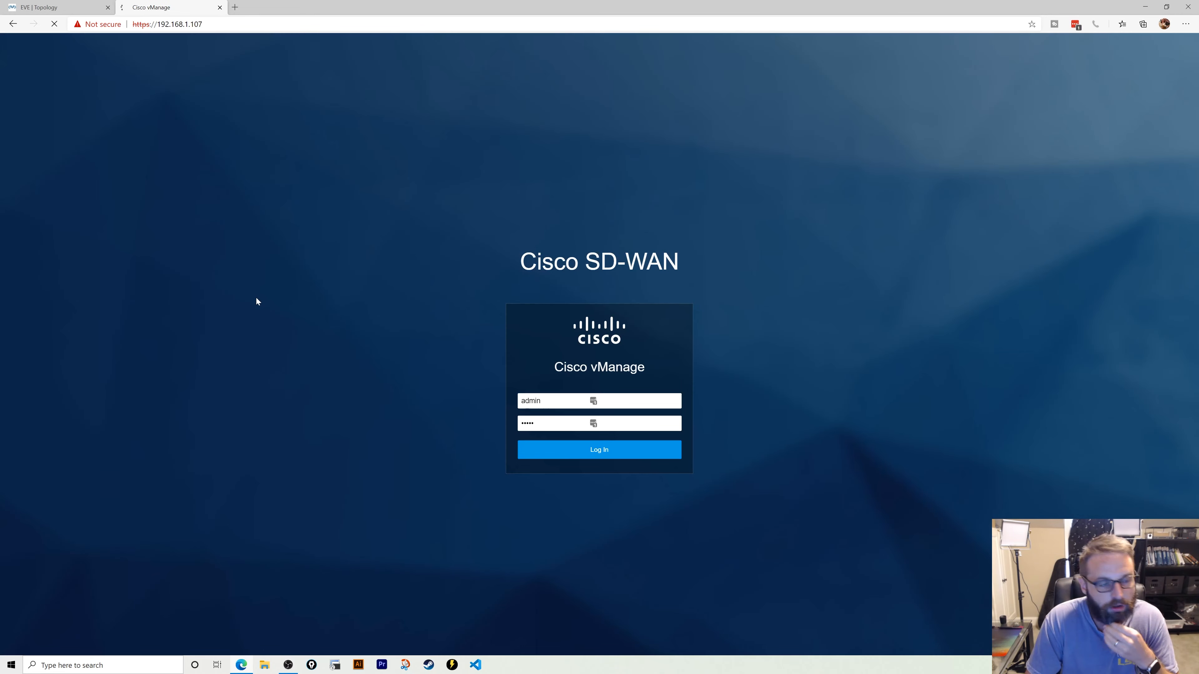
click(41, 4)
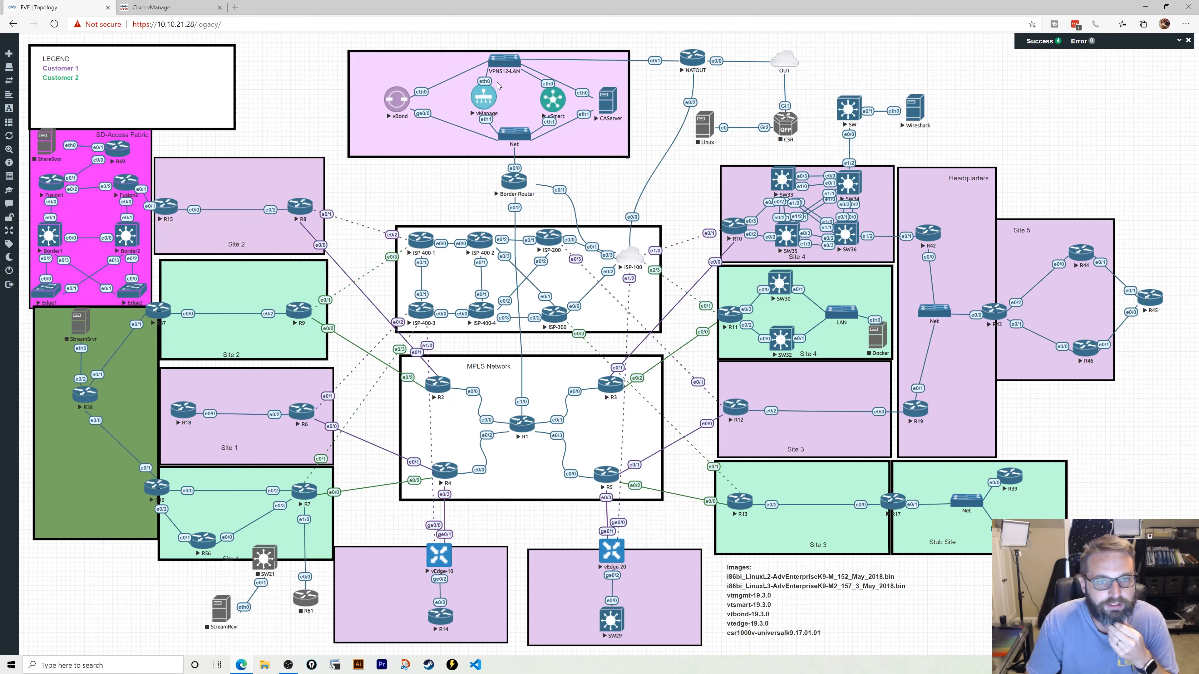
click(178, 6)
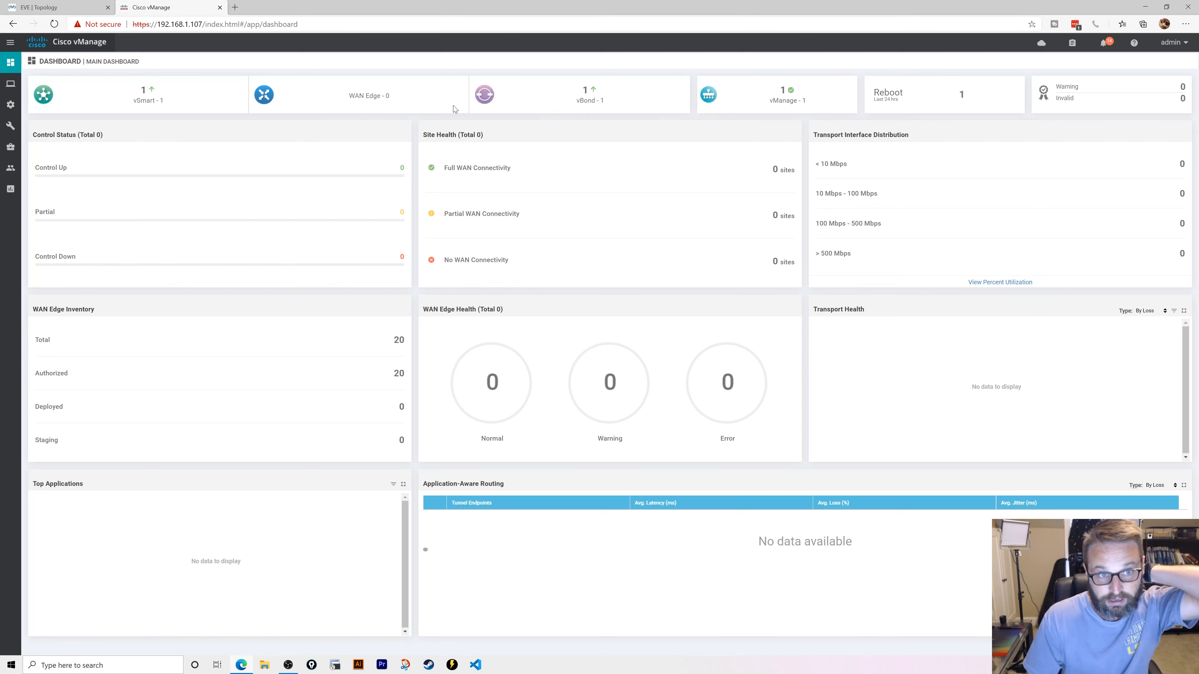
- Show the 20 WAN Edges under Configuration > Devices, then return to the EVE topology
mouse_move(10, 127)
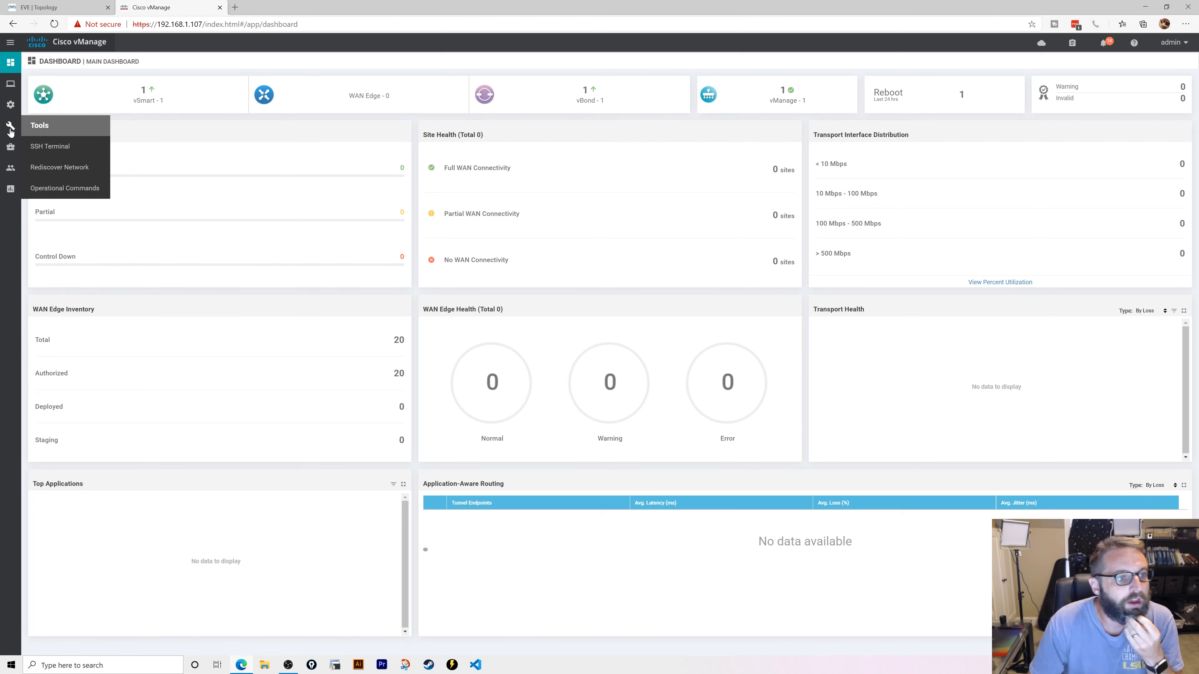
mouse_move(11, 105)
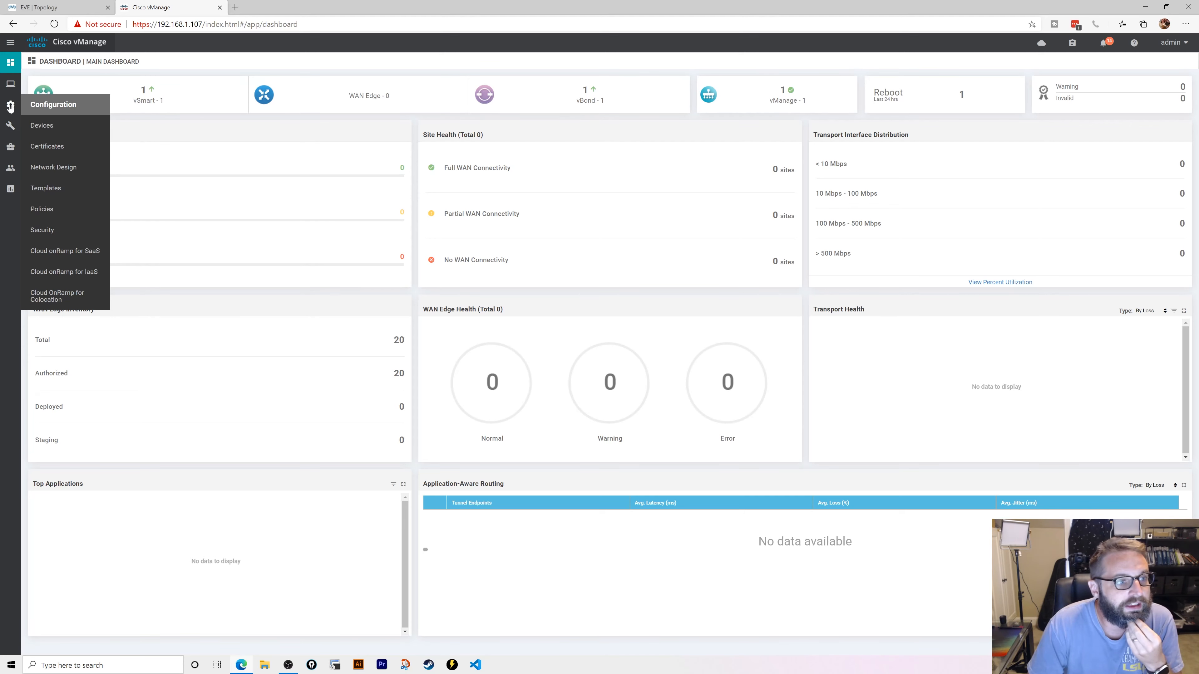
click(58, 126)
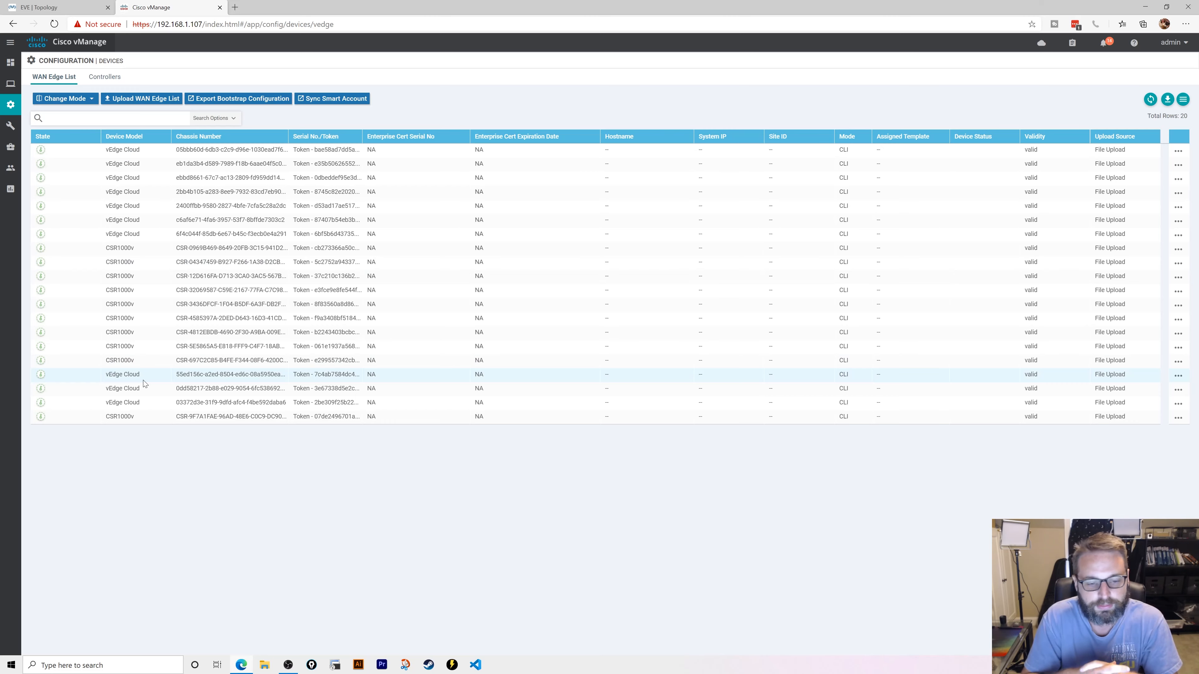
click(33, 7)
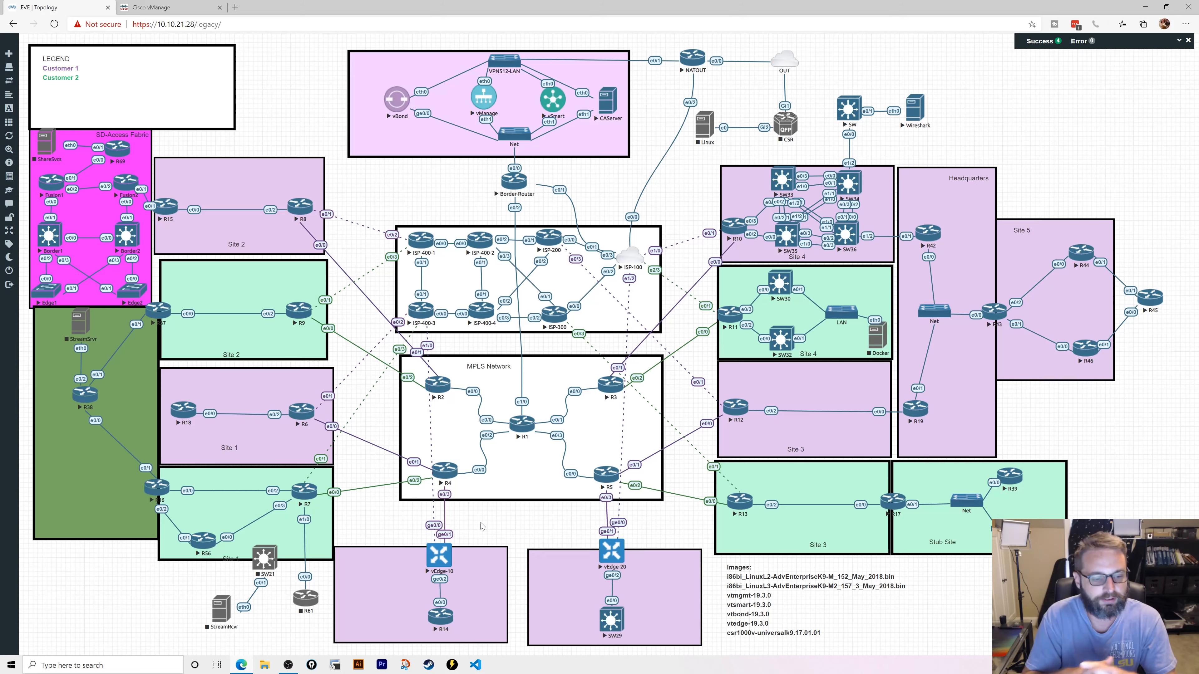
- Open cedge.txt with the cEdge-30 bootstrap config maximized in Notepad, review it, then minimize it
click(1145, 7)
double_click(19, 64)
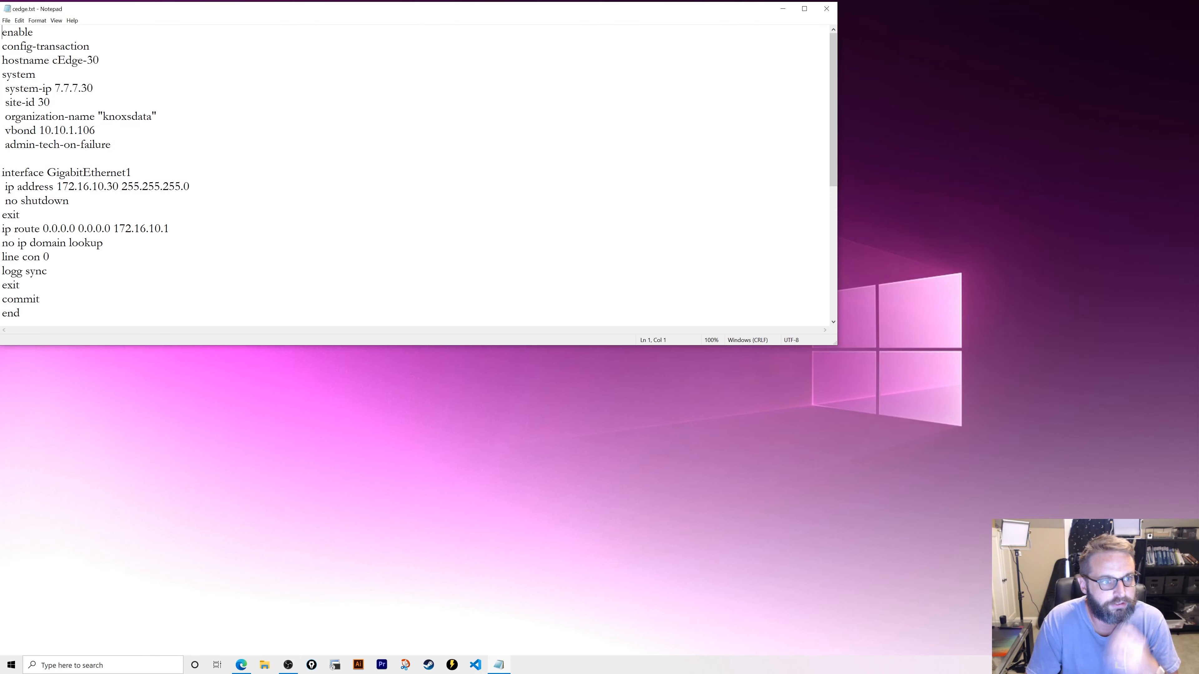
key(super+Up)
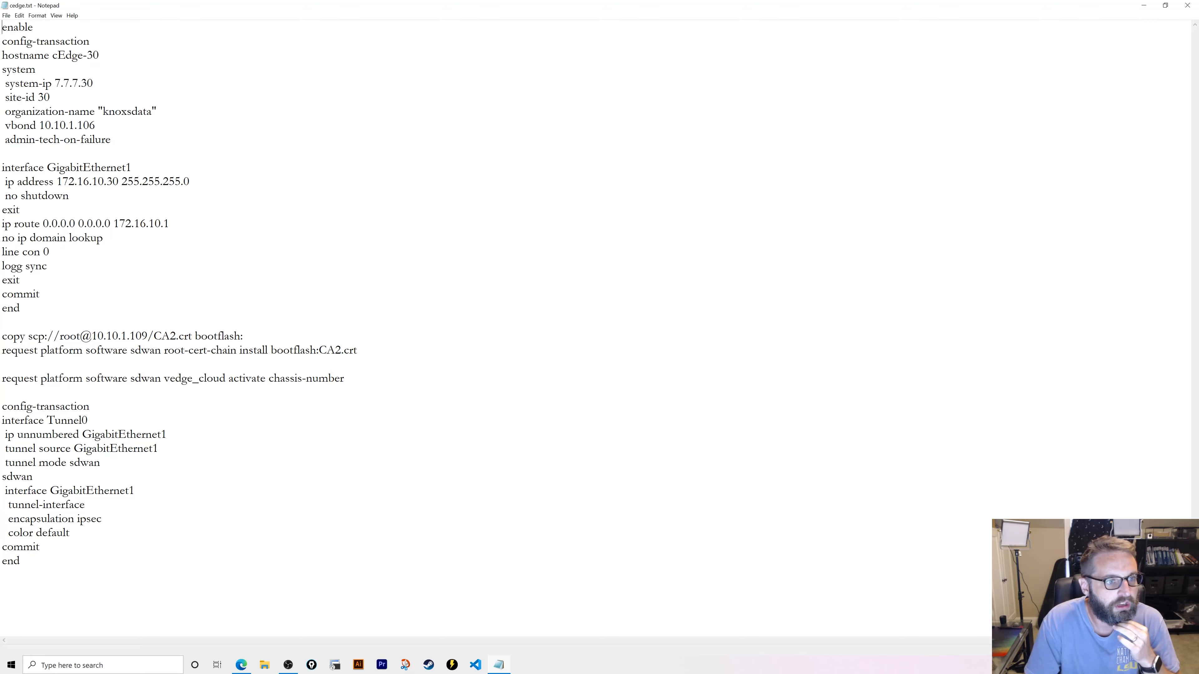
click(1143, 5)
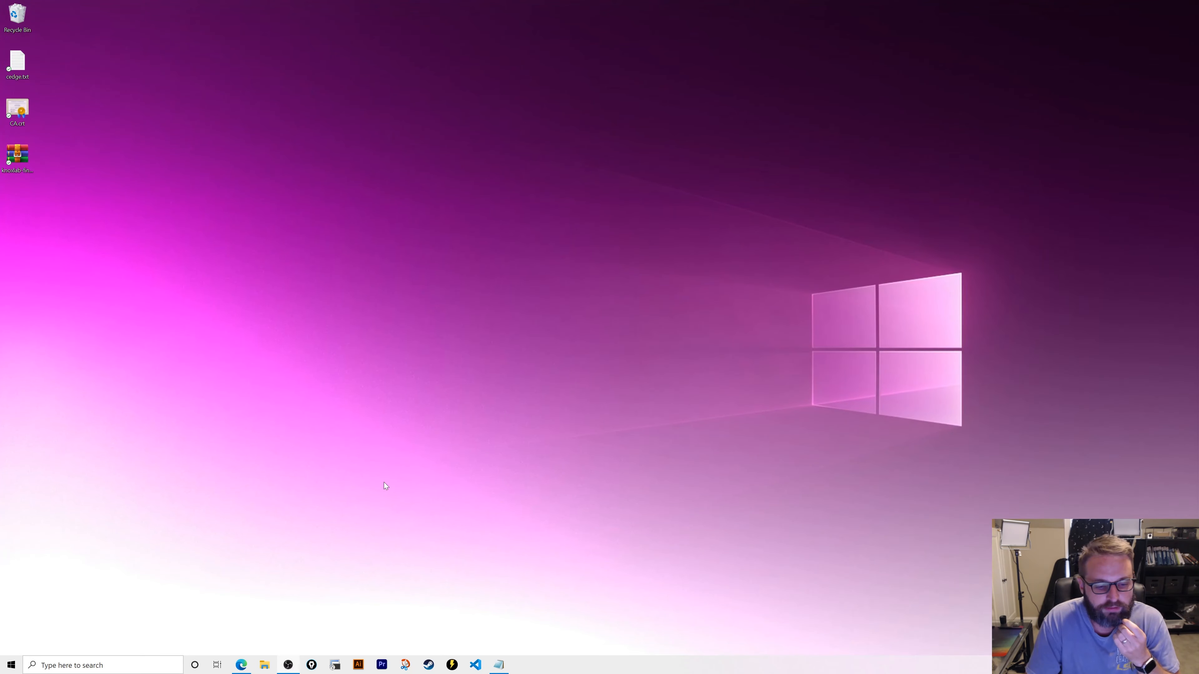
- Restore the browser showing the EVE-NG lab topology from the taskbar
click(241, 665)
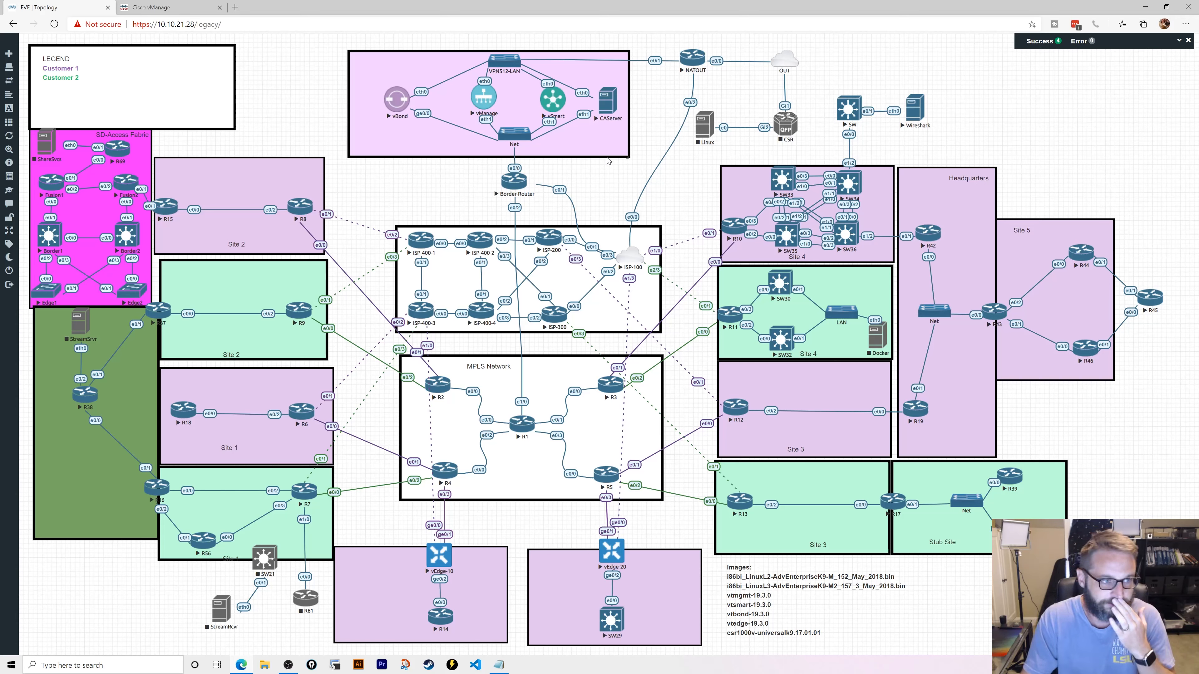
- Open the SDWAN lab task centred over the topology, then bring up the vManage WAN Edge list
click(30, 192)
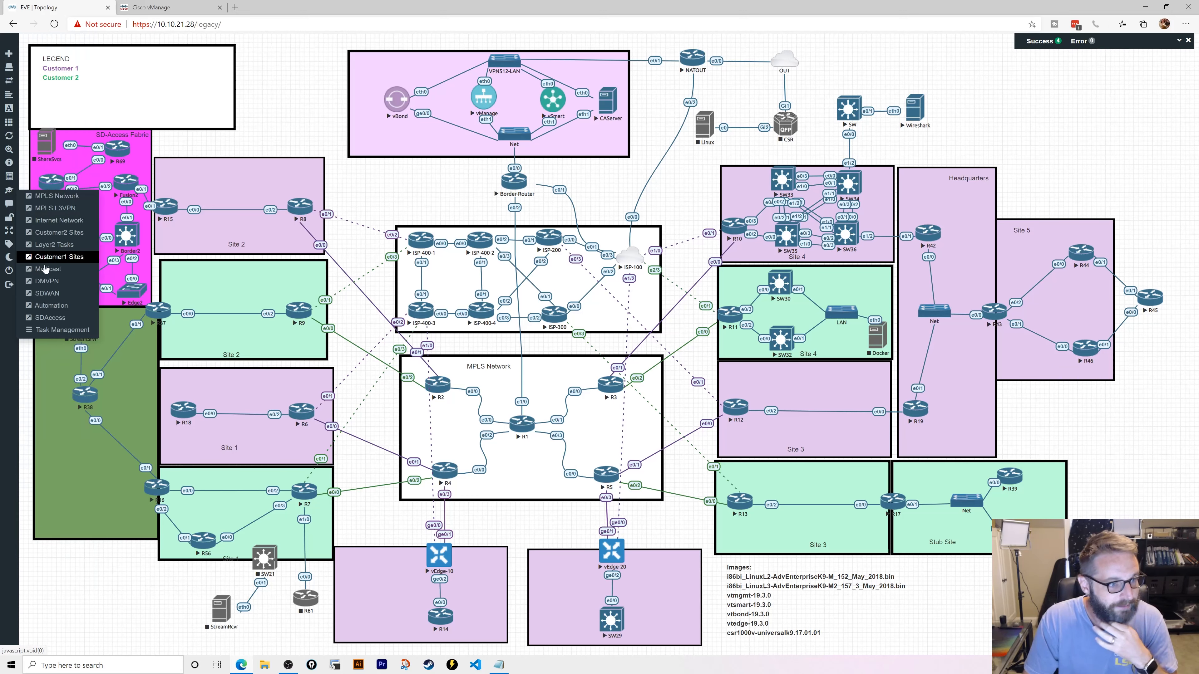
click(47, 292)
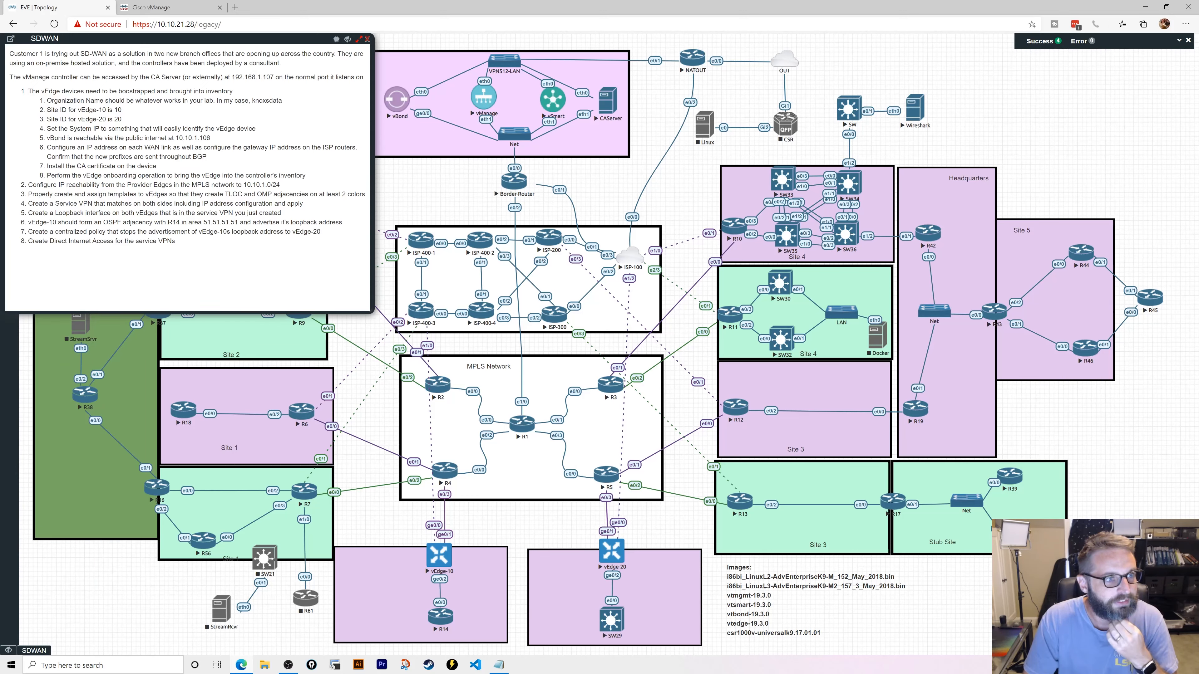
drag(101, 39, 314, 139)
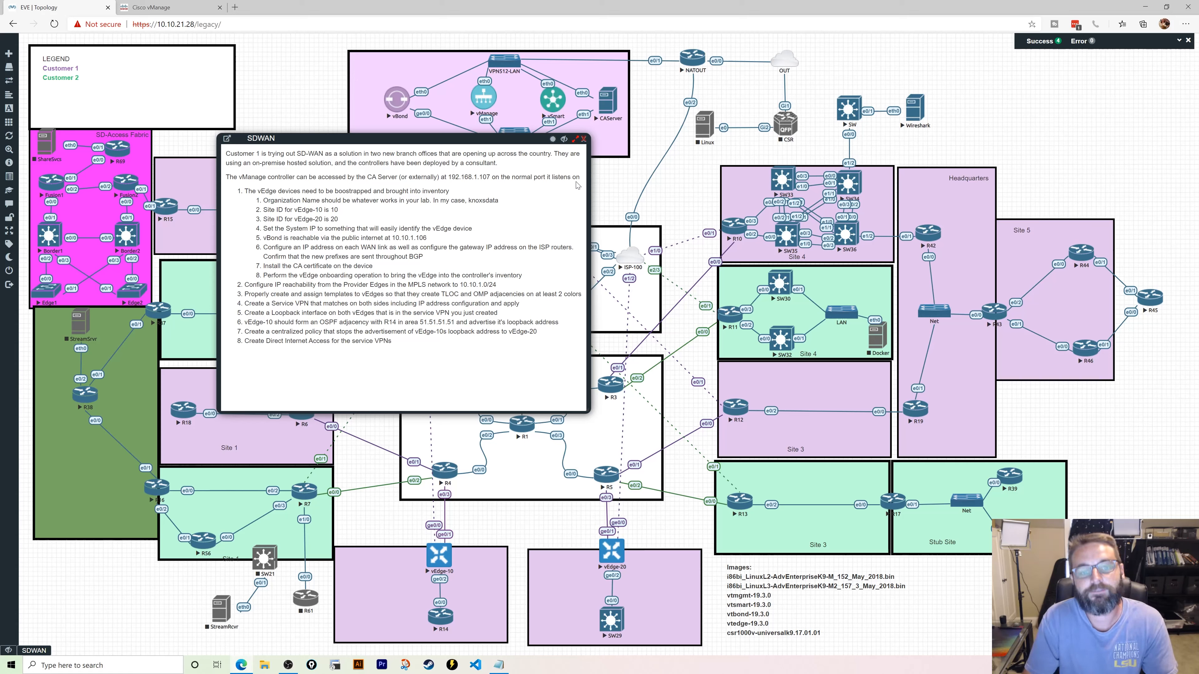
click(202, 5)
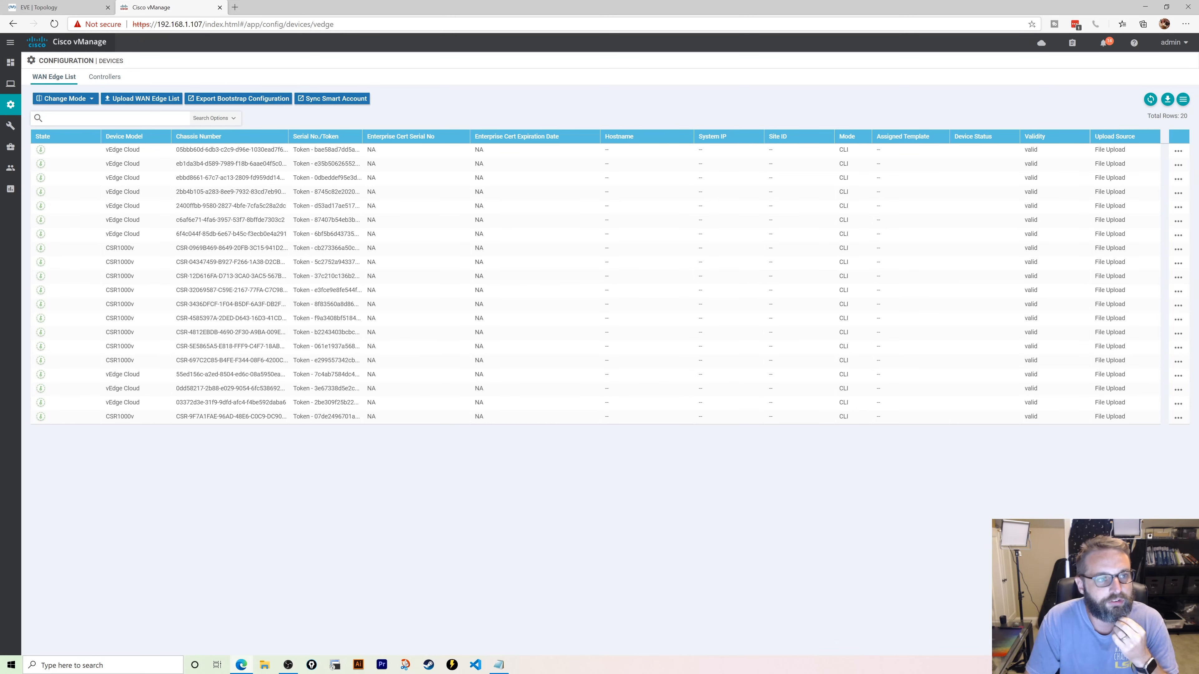
- After reviewing the WAN Edge list, return to the EVE topology with the SDWAN task
click(37, 6)
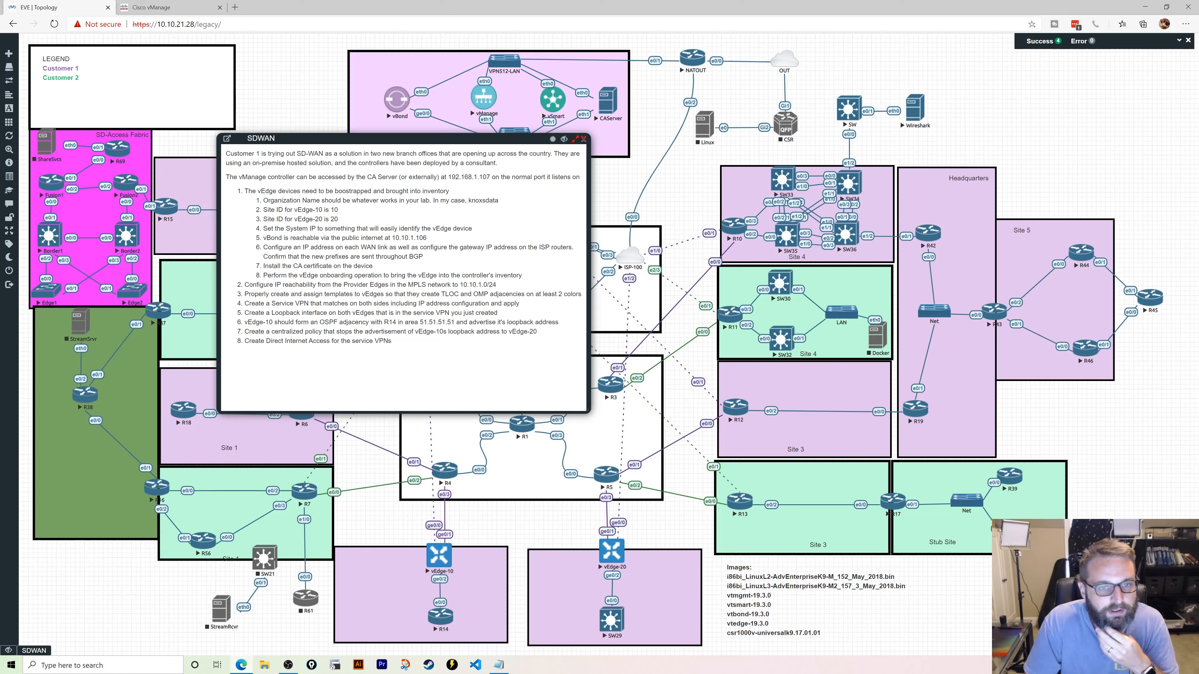
- Move the SDWAN task window to the right side, clearing the ISP and MPLS area
drag(473, 138, 885, 157)
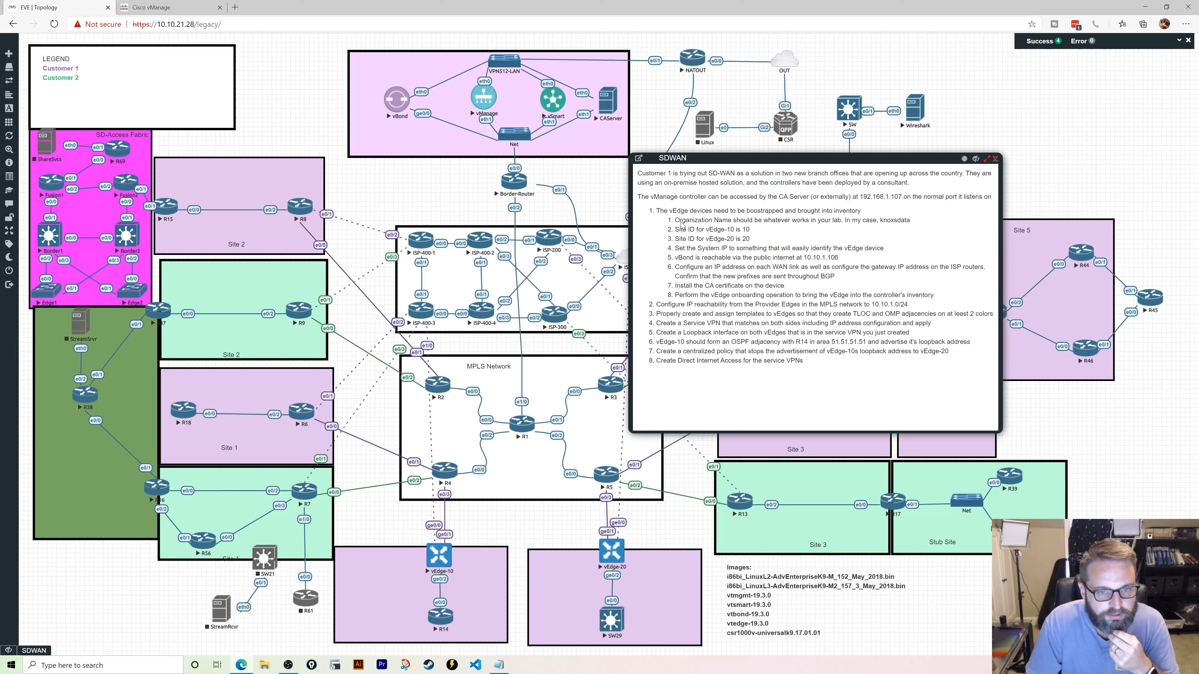
drag(727, 161, 798, 156)
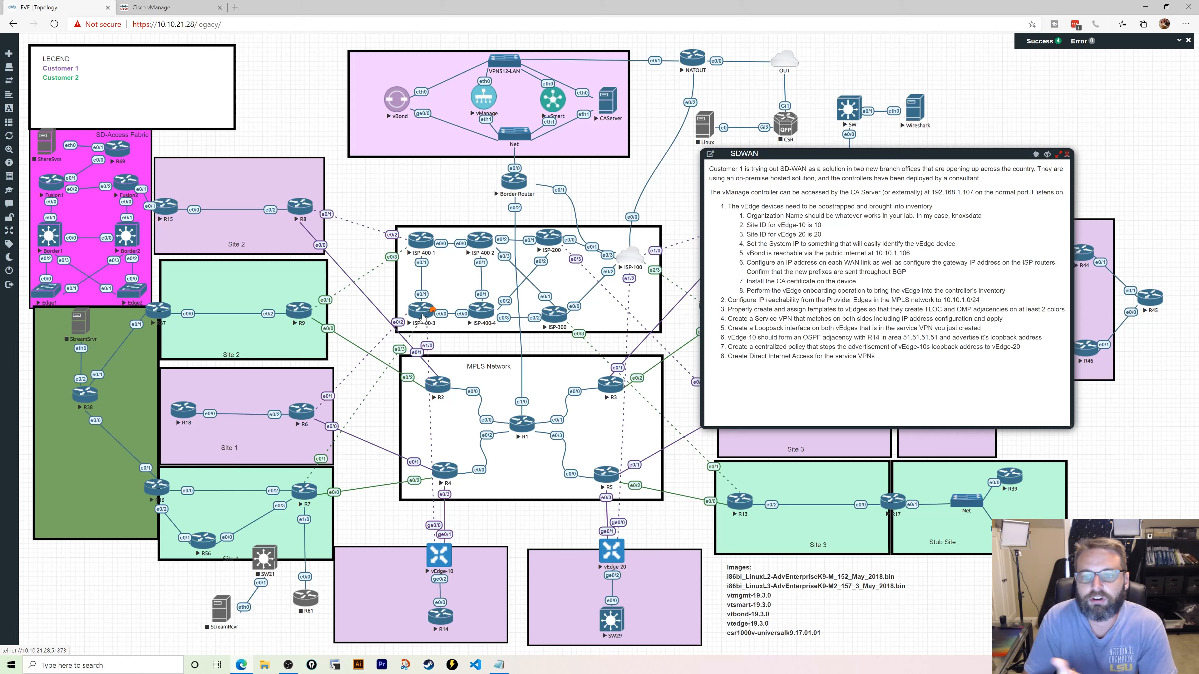
- View the CA.crt certificate text in Notepad, then minimize it and restore the EVE topology
click(1153, 6)
right_click(26, 112)
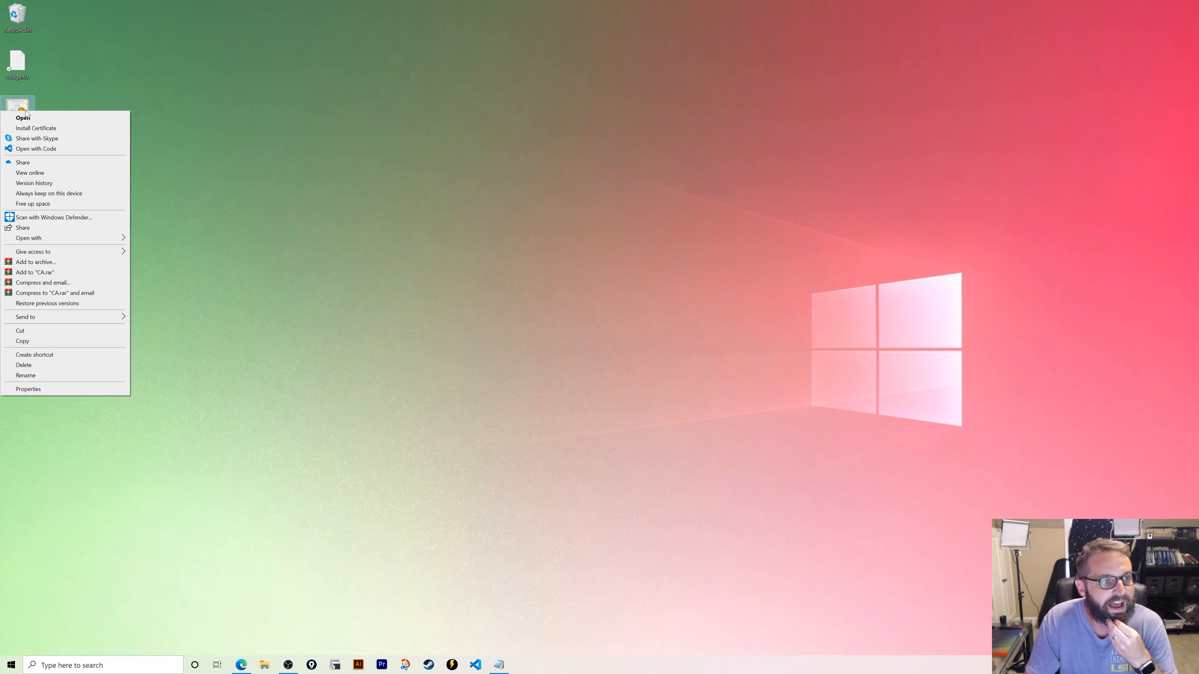
click(26, 111)
right_click(23, 114)
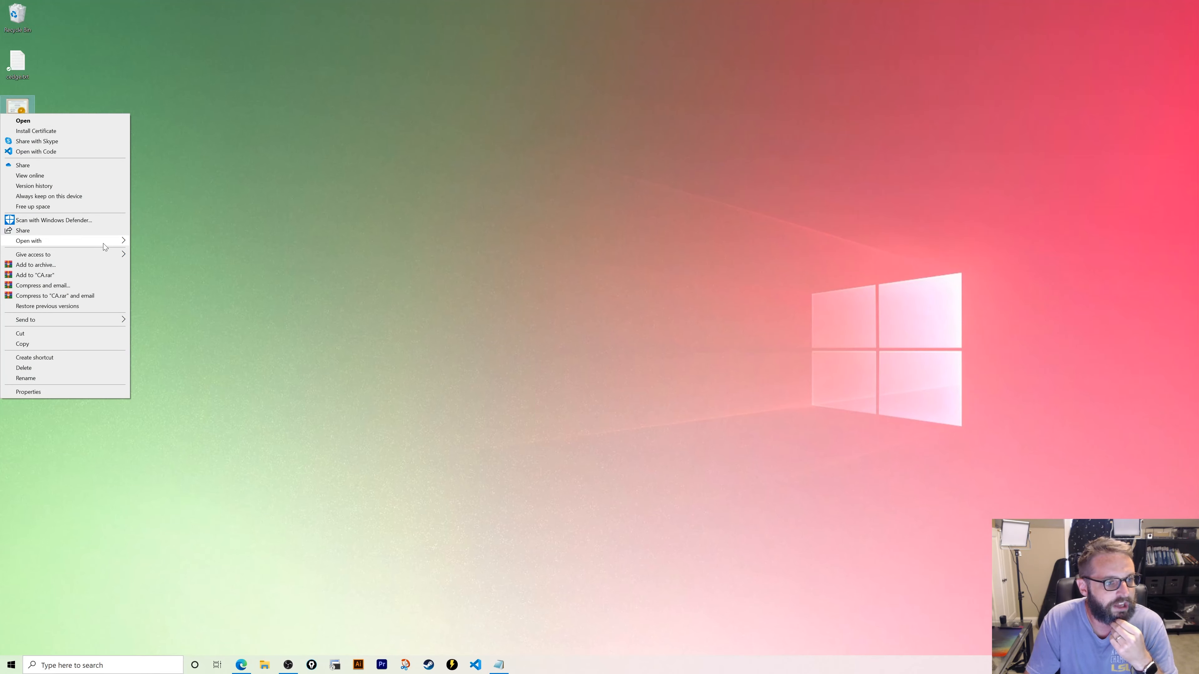
mouse_move(103, 243)
click(161, 252)
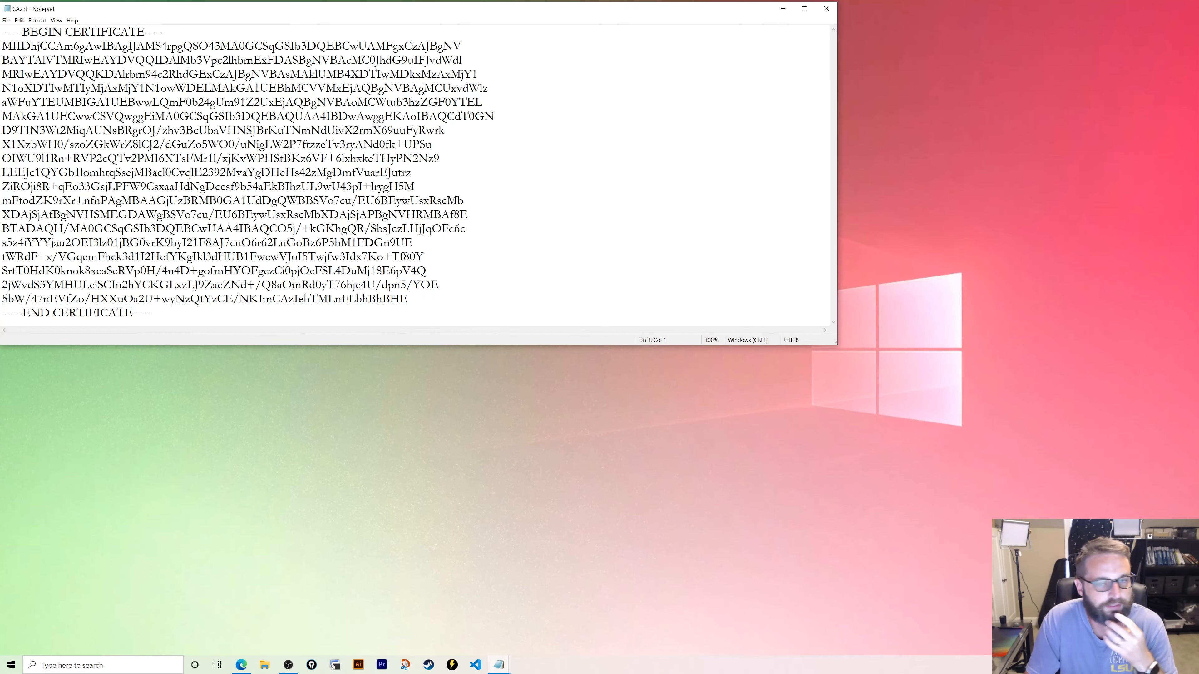
click(783, 8)
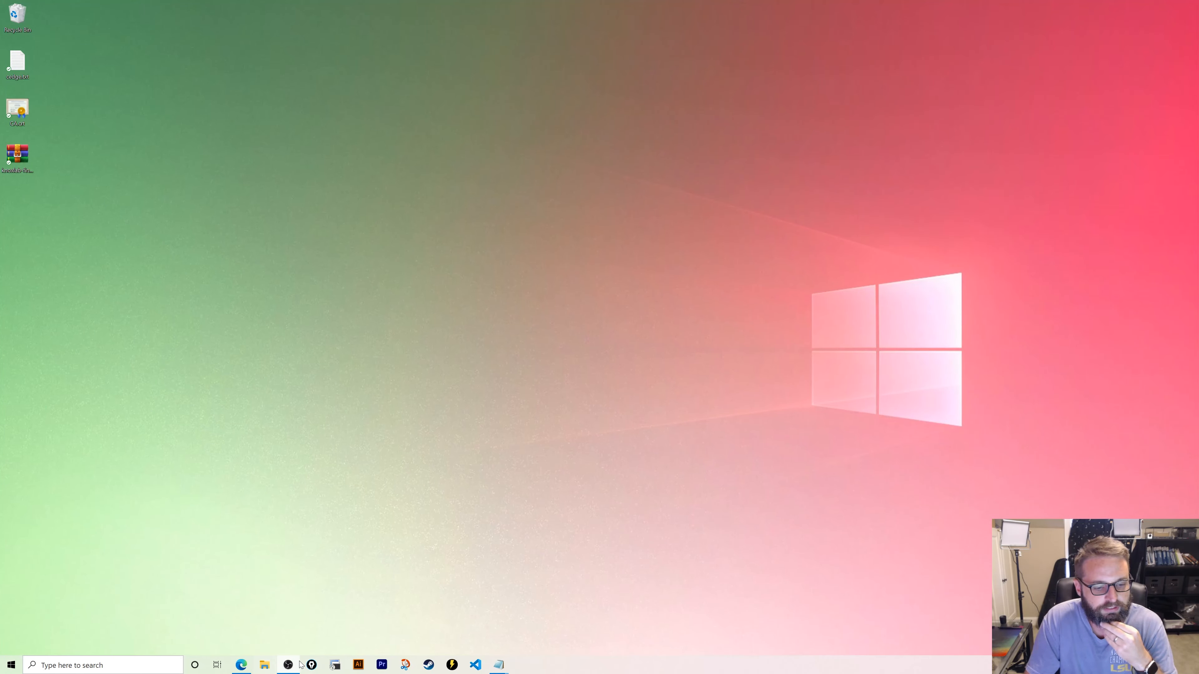
click(241, 665)
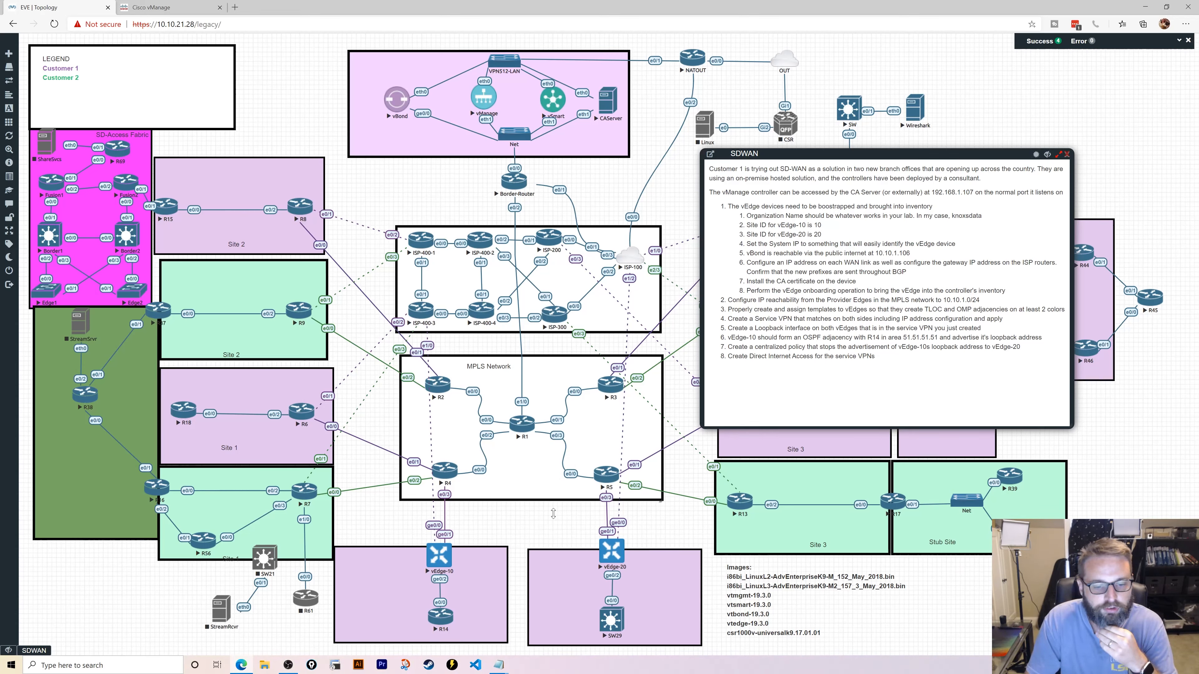
- Open SecureCRT consoles to vEdge-10 and vEdge-20, showing vEdge-10's login prompt
click(439, 558)
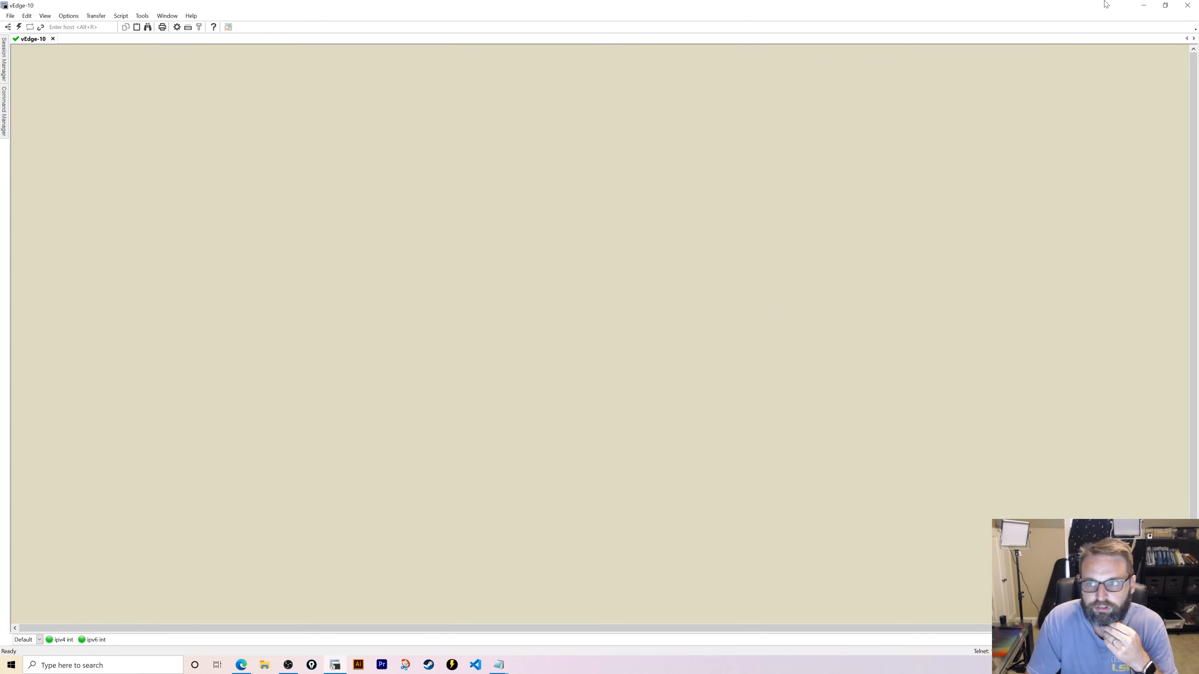
click(1143, 5)
click(615, 553)
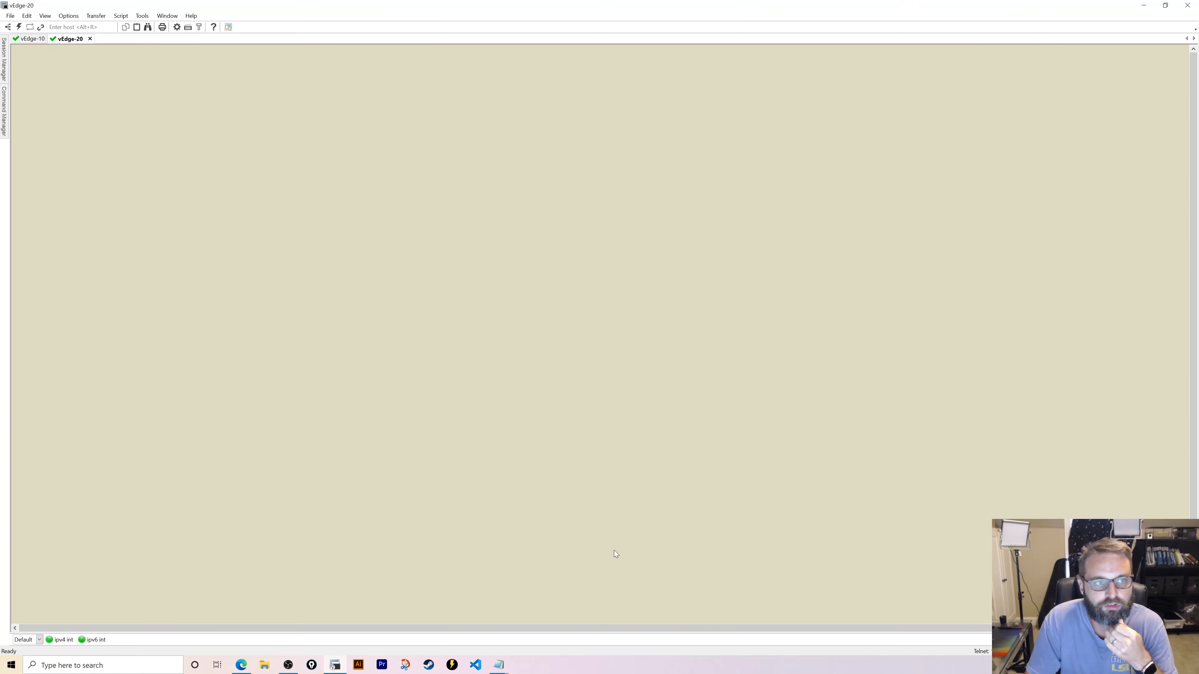
click(32, 38)
- Log in to vEdge-10 as admin and set a new admin password
key(Return)
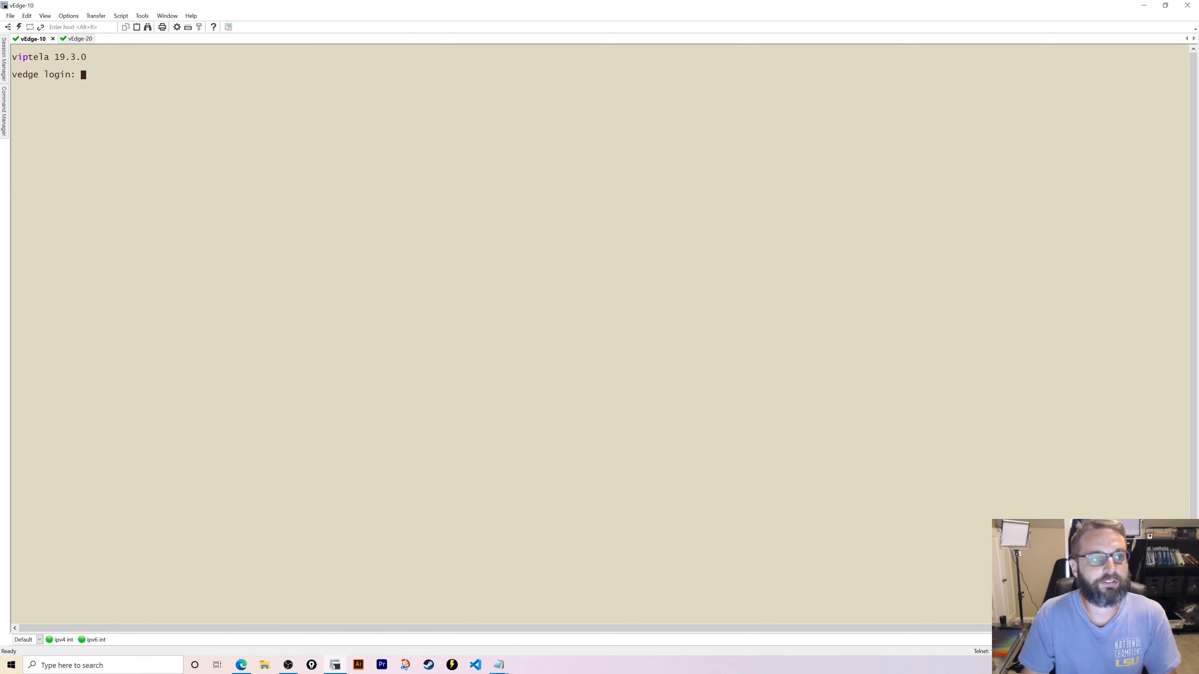
text(admni)
key(Return)
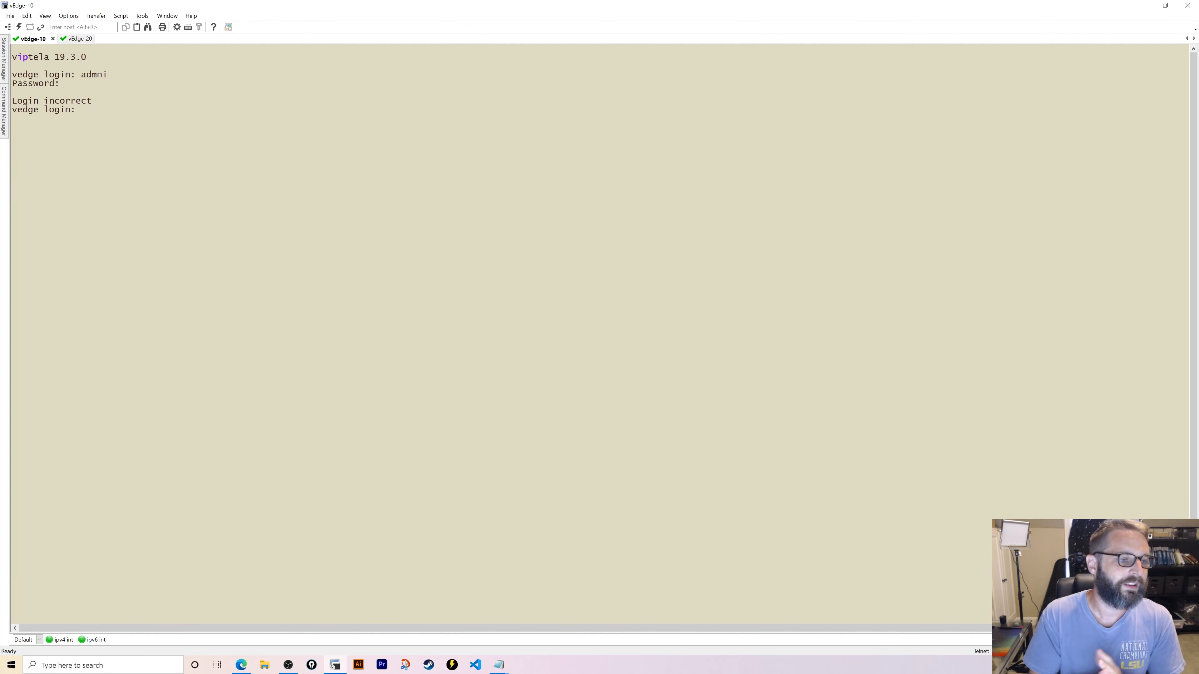
text(admin)
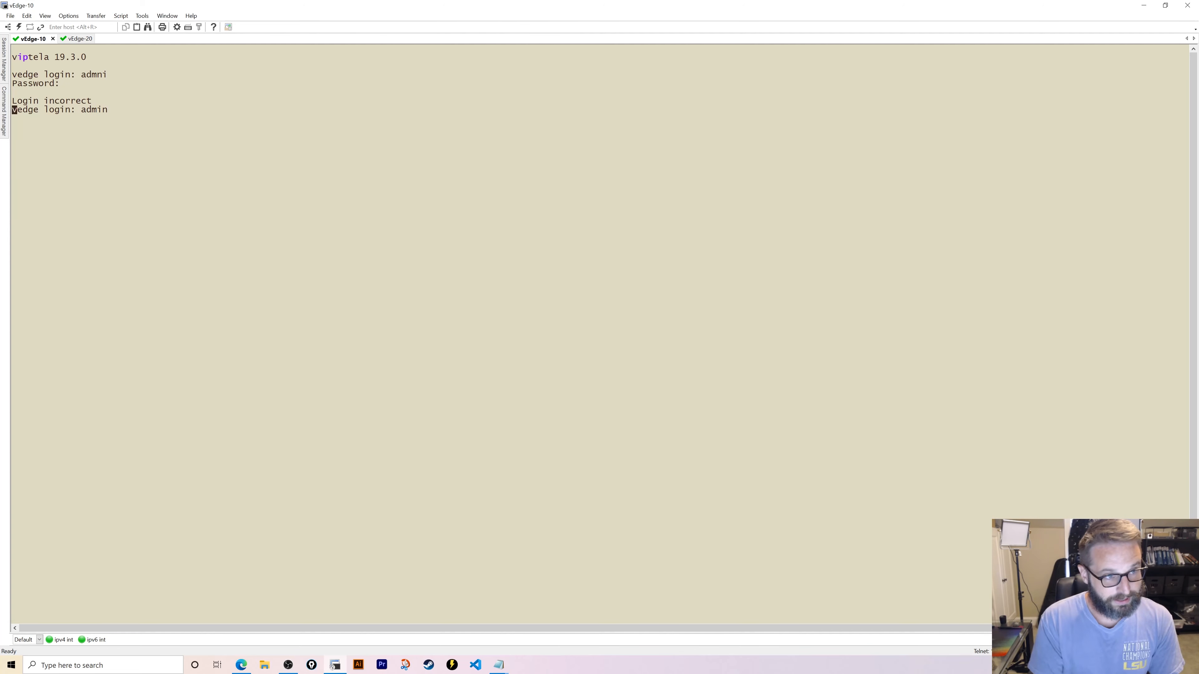
key(Return)
key(Return)
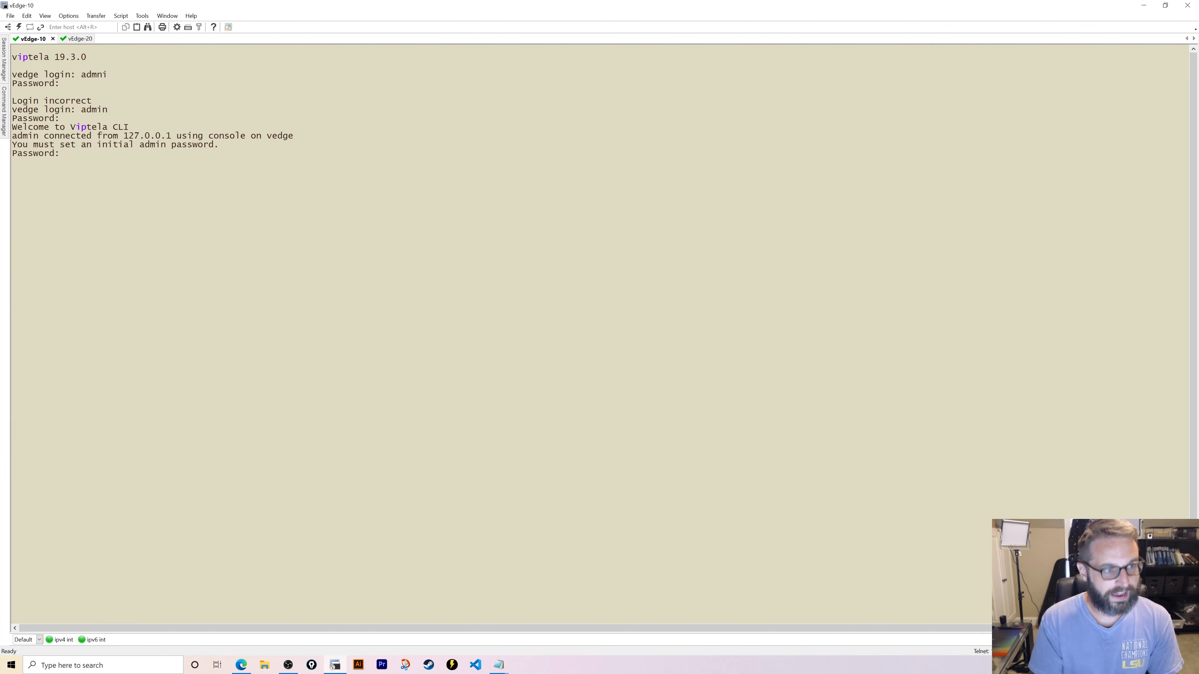
key(Return)
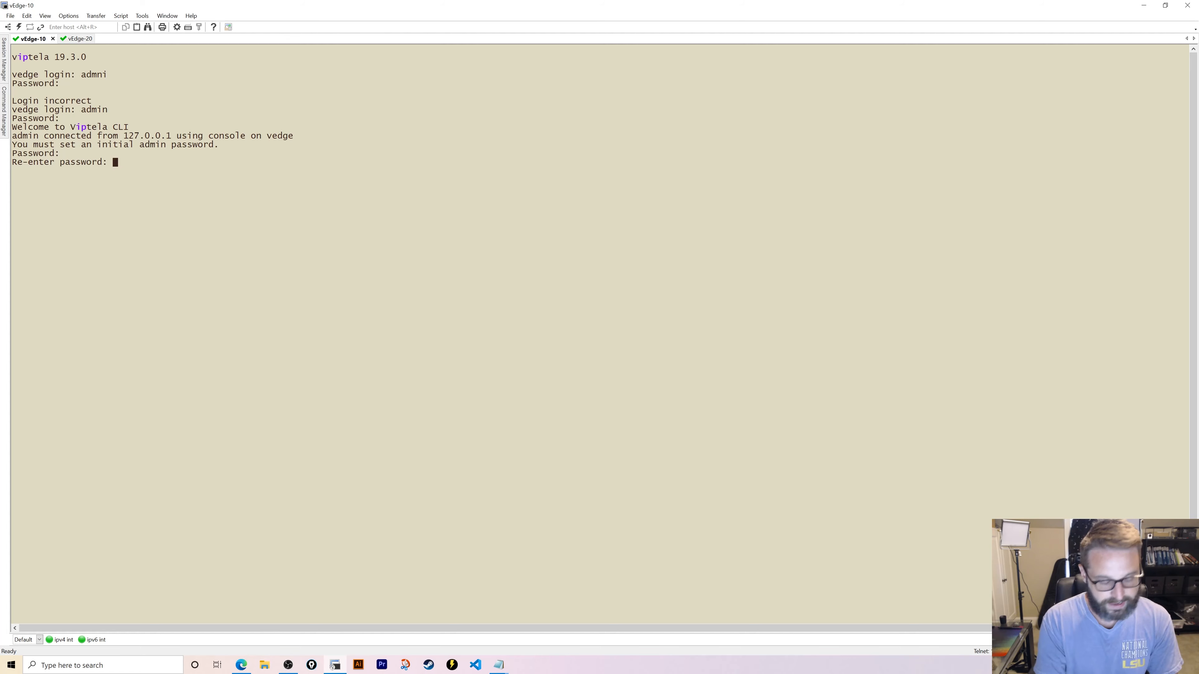
key(Return)
- Under config system, set host-name vEdge-10, site-id 10 and system-ip 7.7.7.10
text(config)
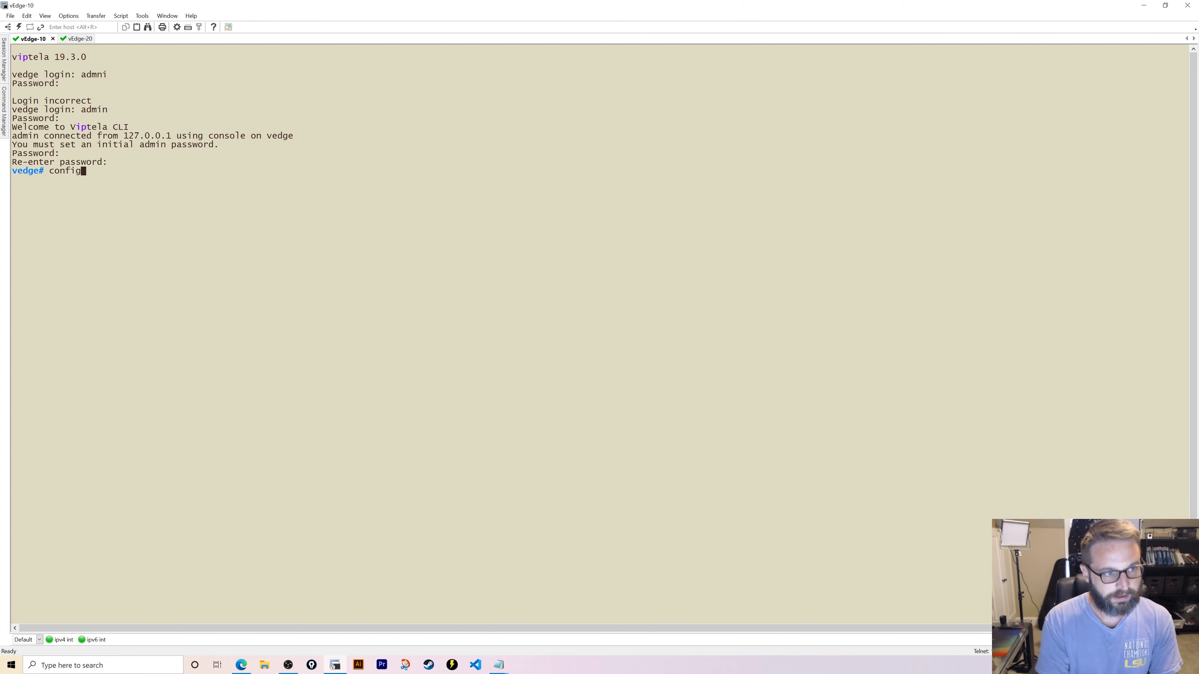
key(Return)
text(sysy)
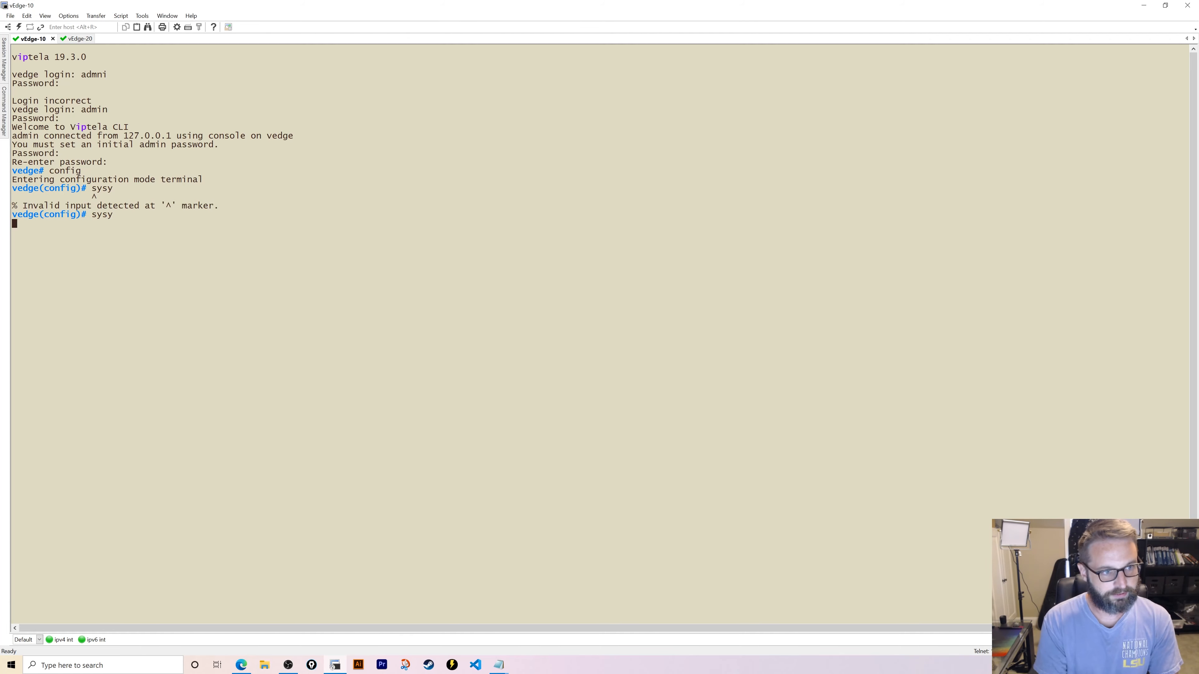
key(Return)
text(syst)
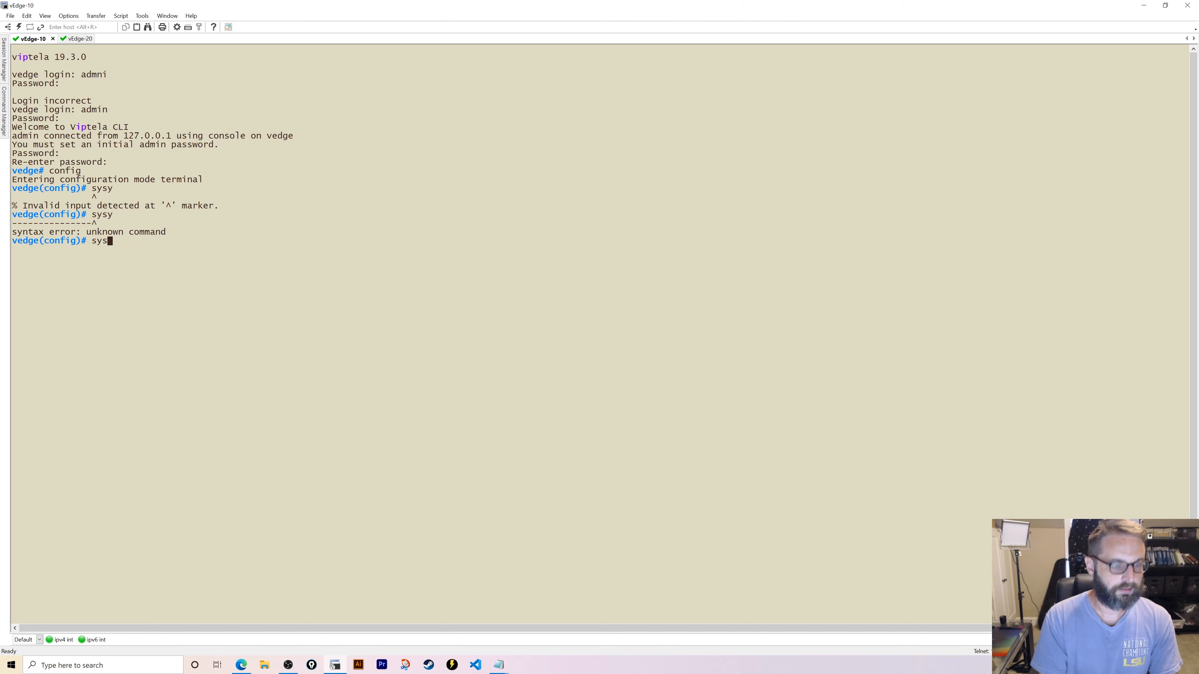
key(Return)
text(h)
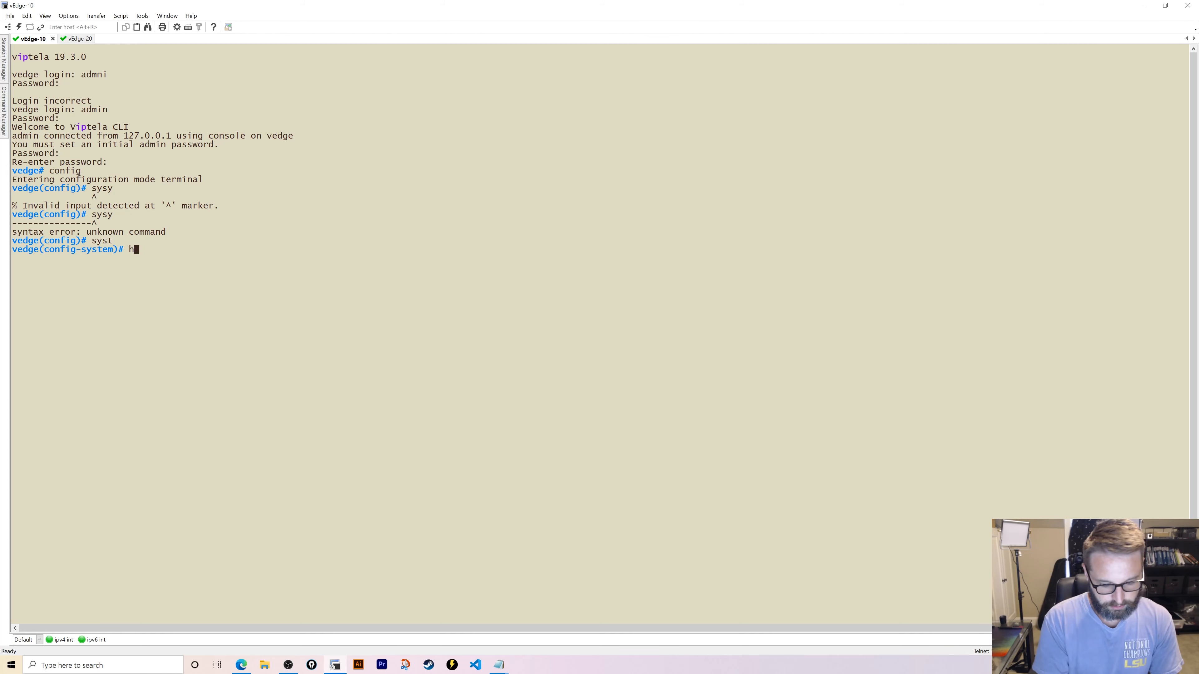
text(ost-name vE)
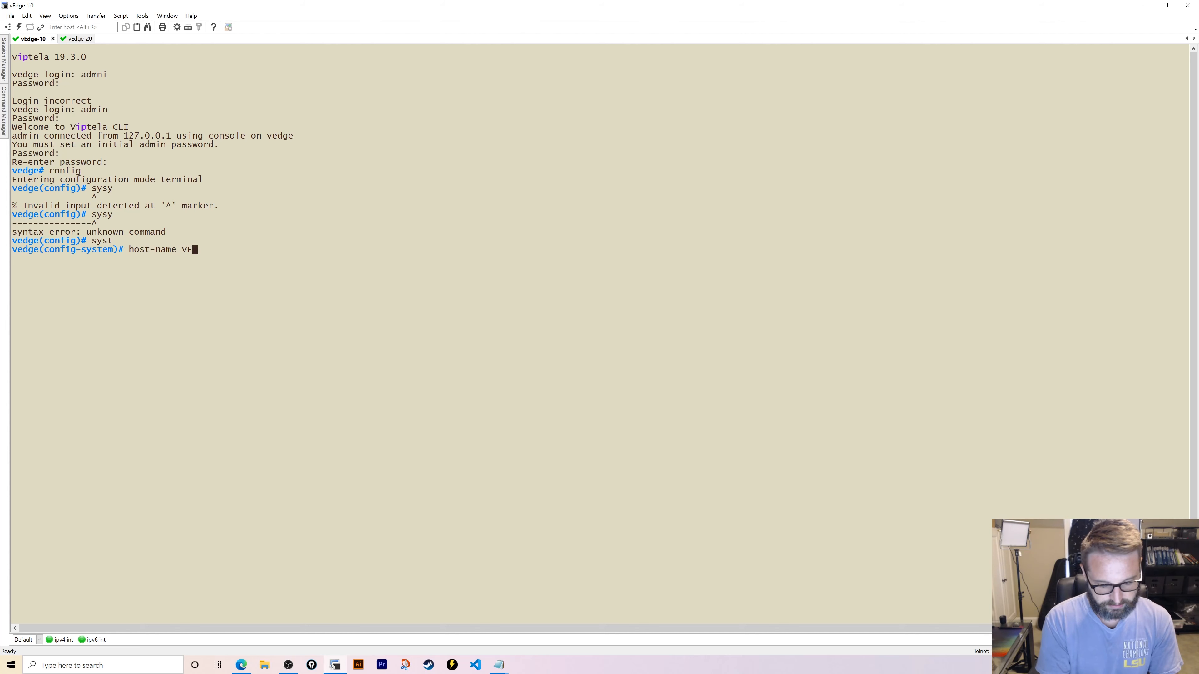
text(dge-10)
key(Return)
text(site-id 10)
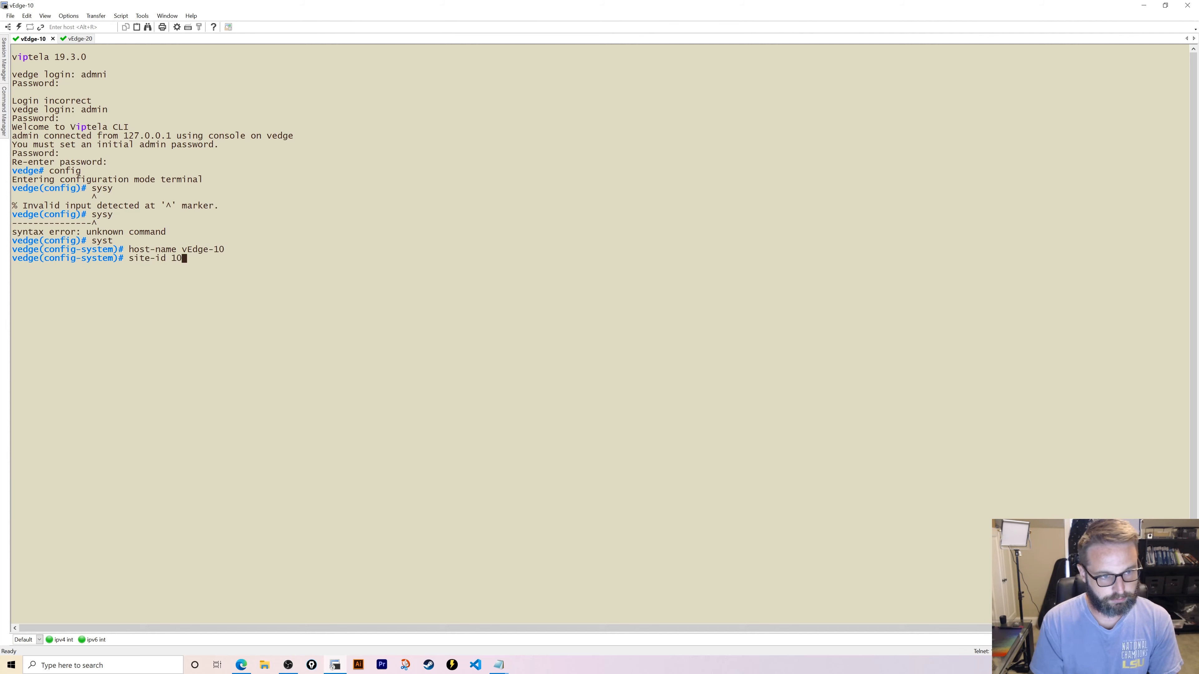
key(Return)
text(s)
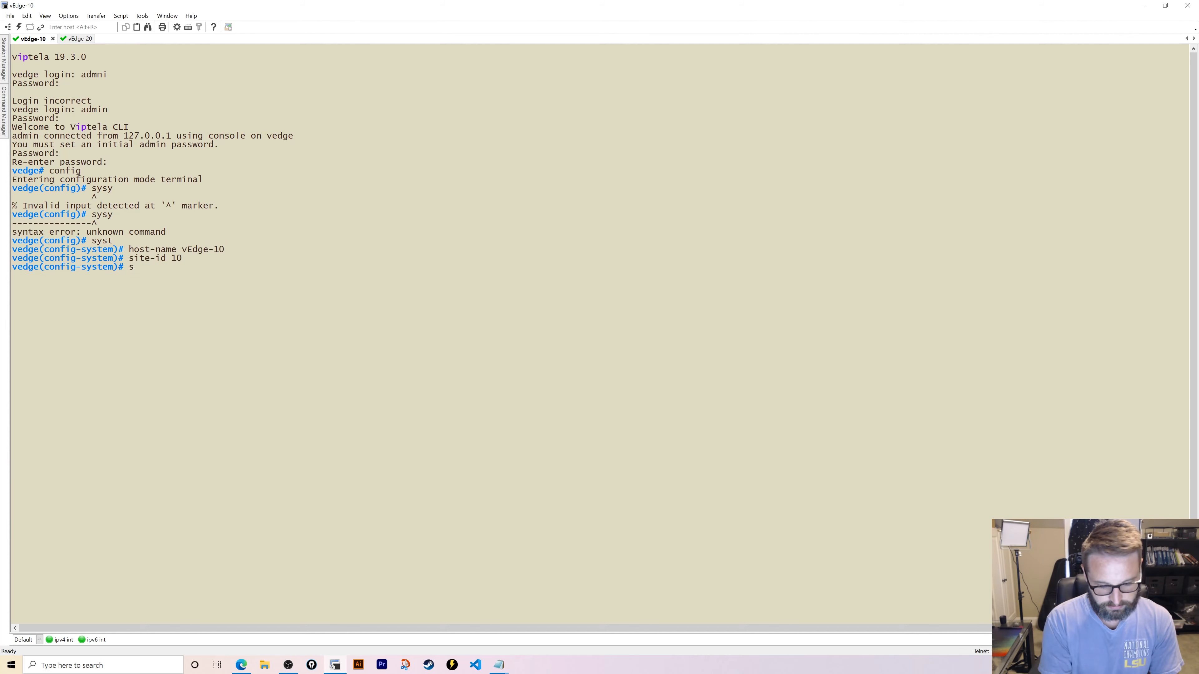
text(ystem-ip )
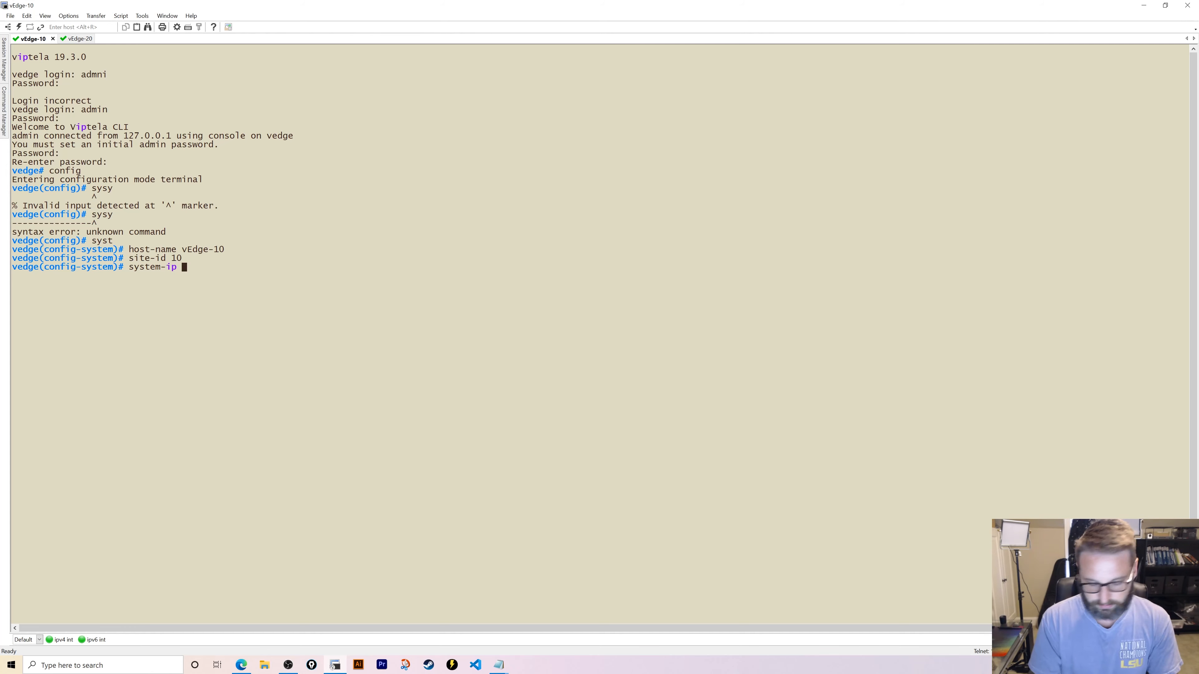
text(7.7.7.)
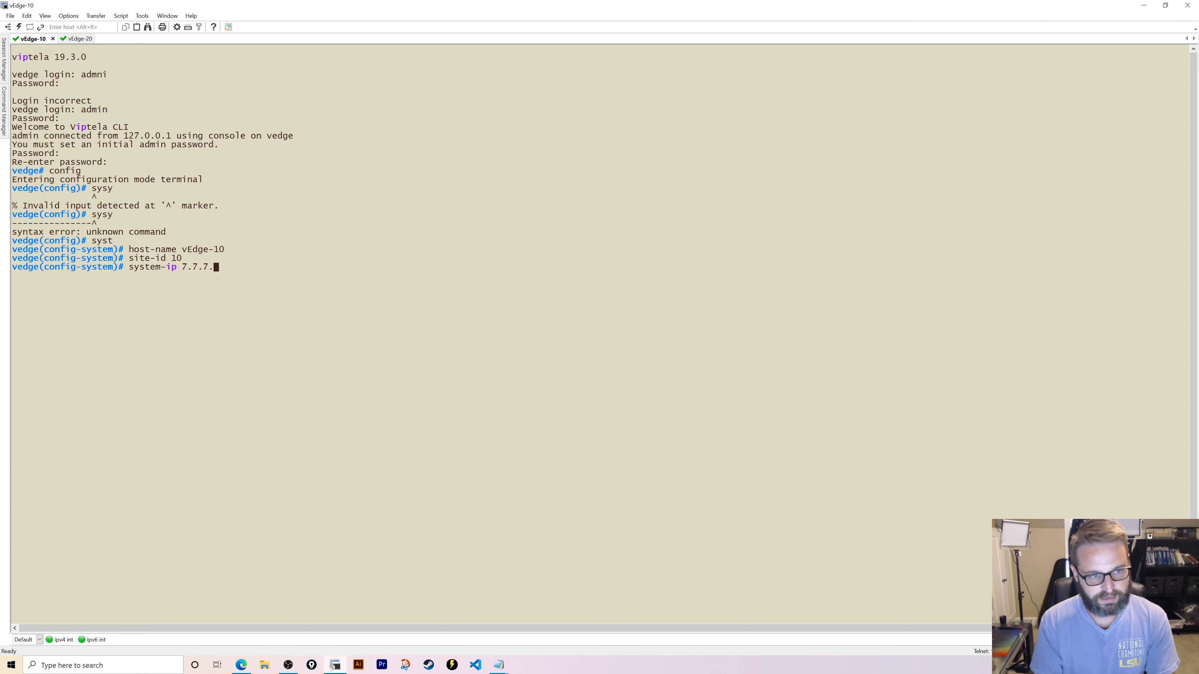
text(710)
key(Return)
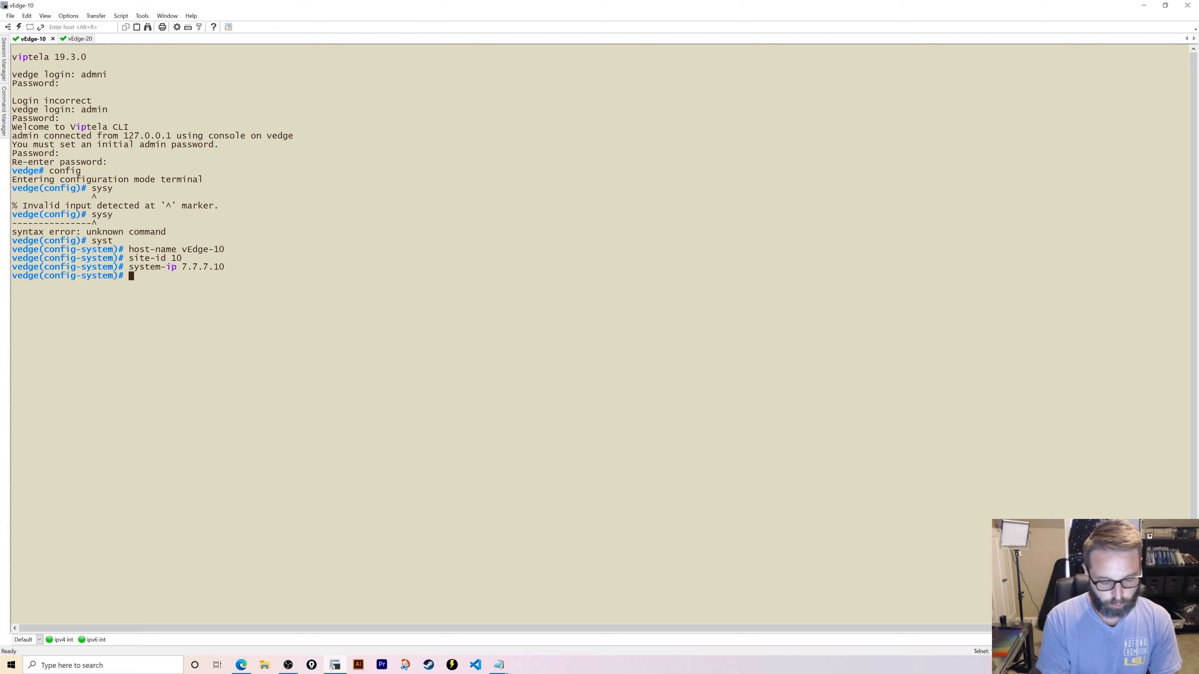
- Set organization-name knoxsdata and vbond 10.10.1.106 on vEdge-10
text(organization-name "knox)
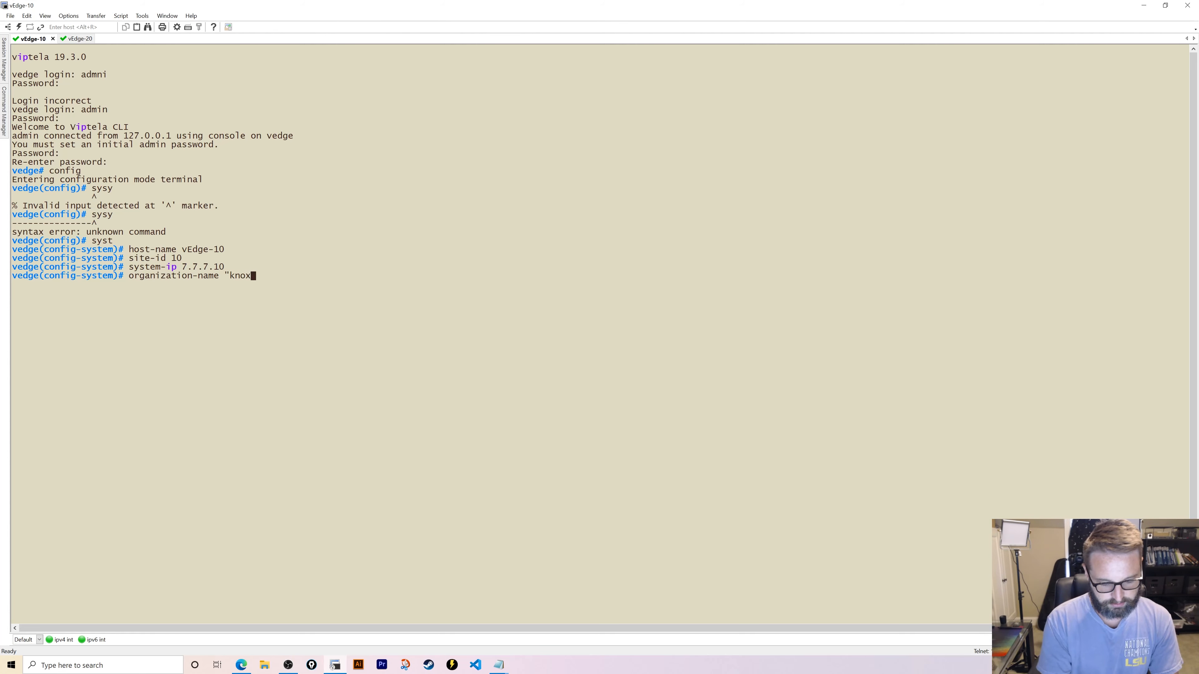
text(sdata")
key(Return)
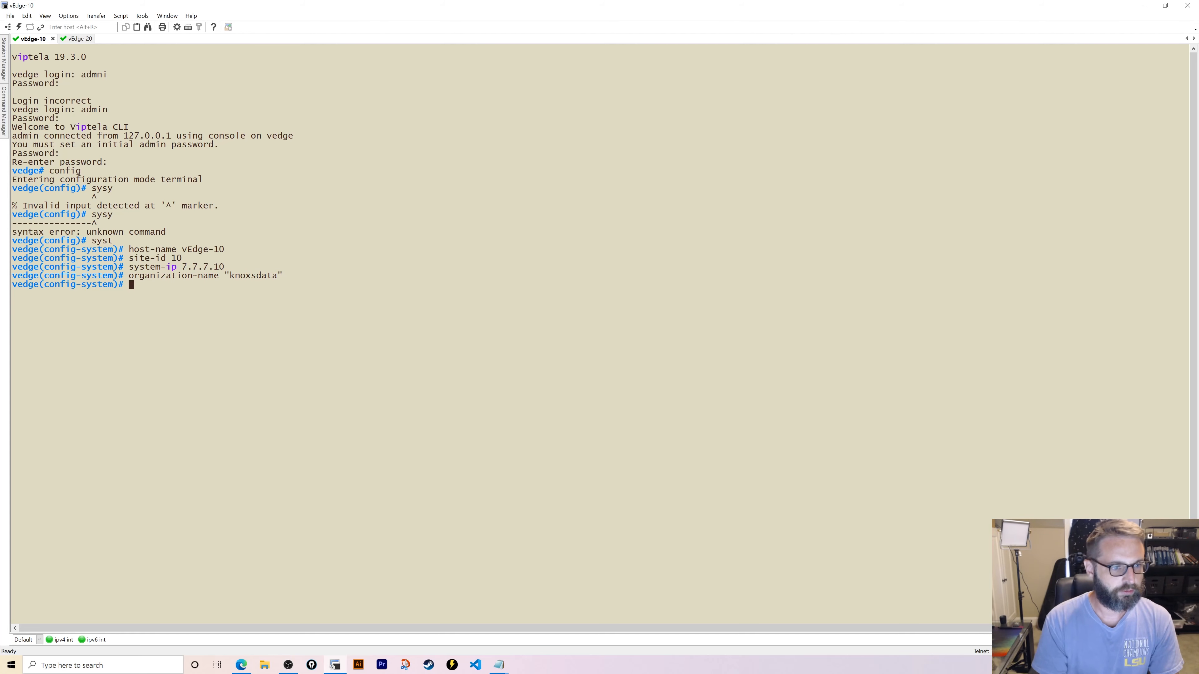
text(?)
key(space)
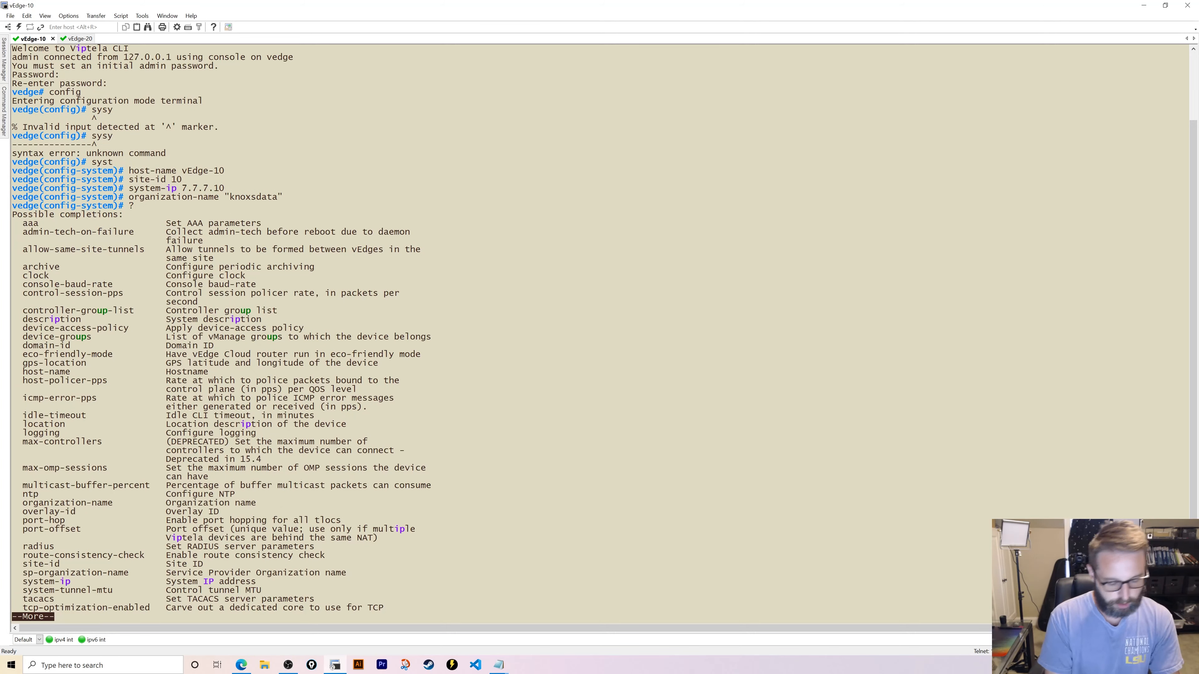
text(q)
text(v)
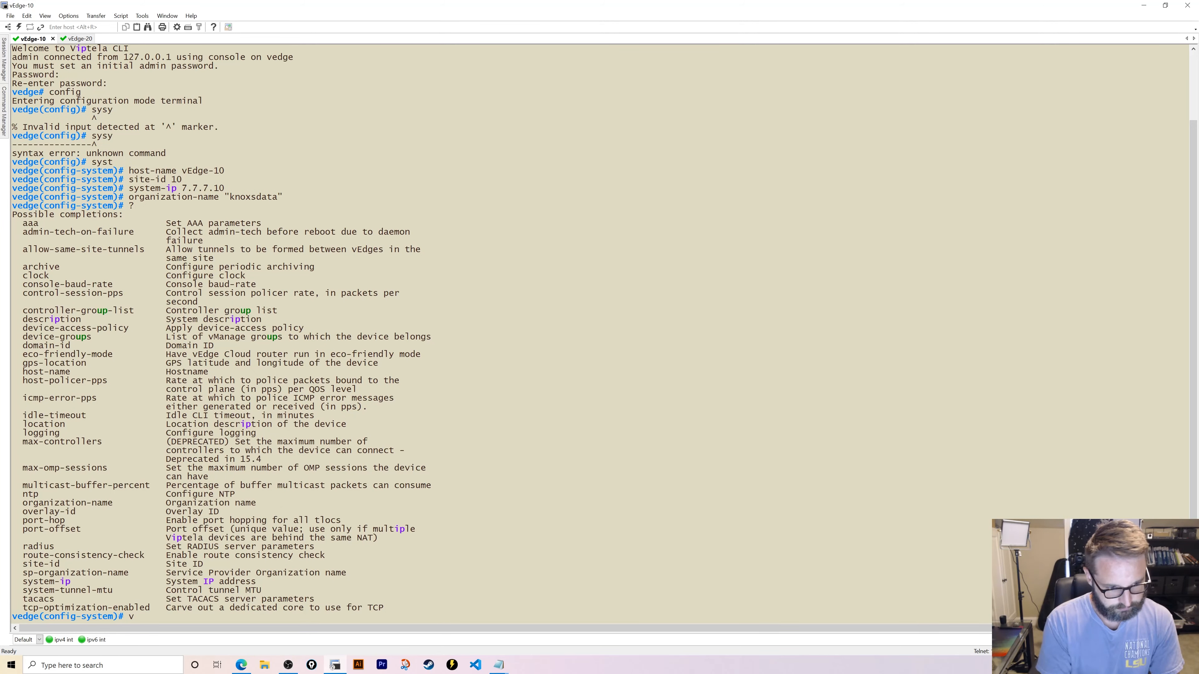
text(bond 10.10)
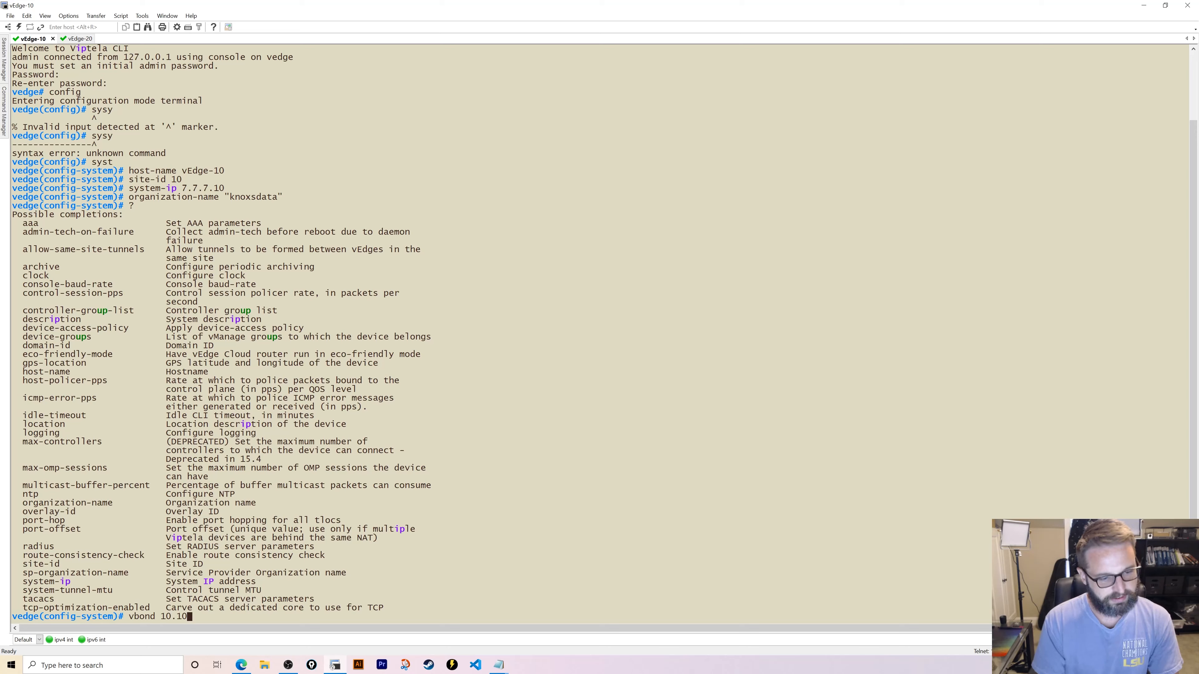
text(.1.106)
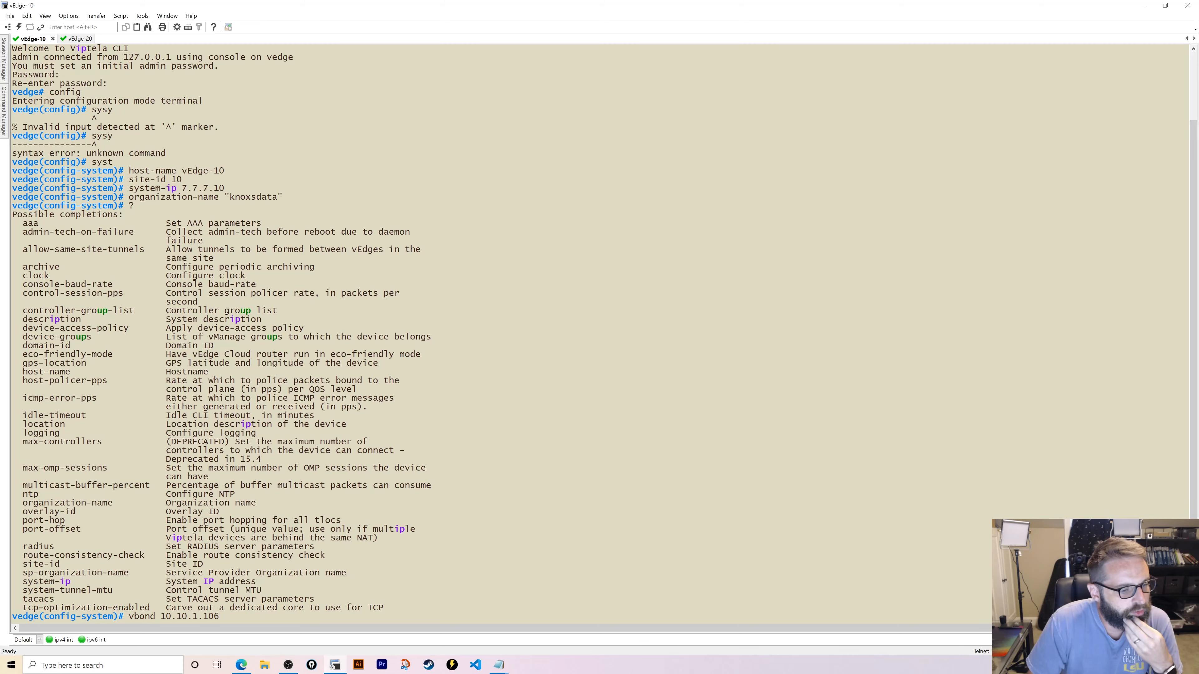
key(Return)
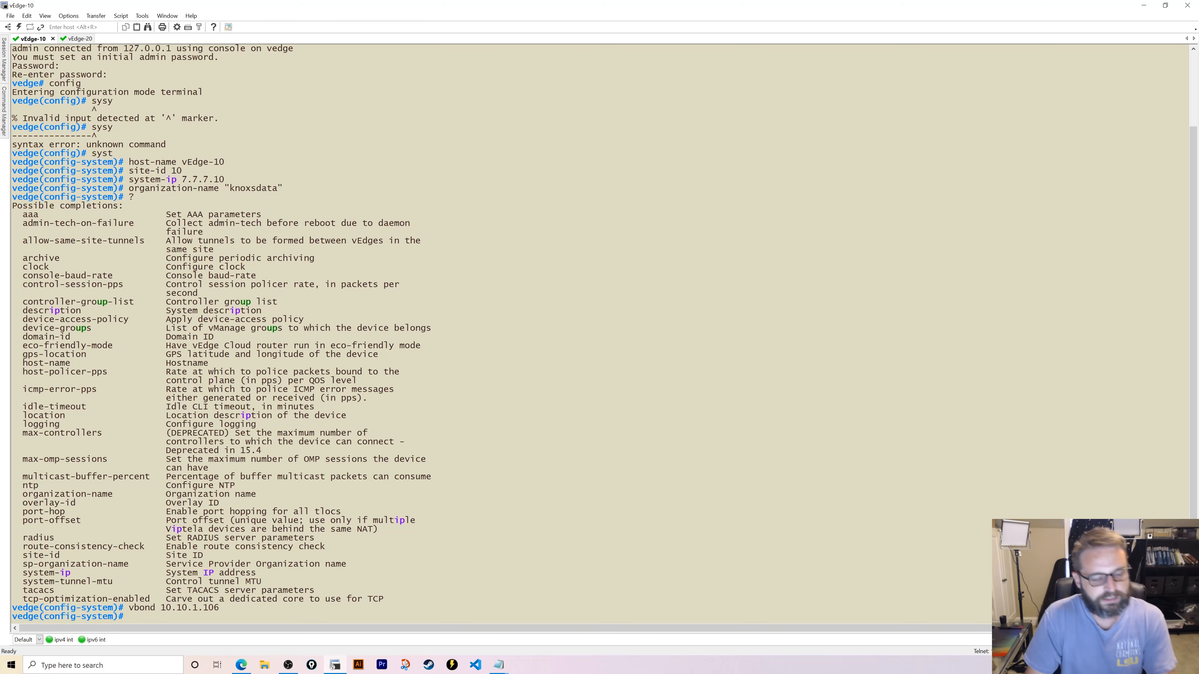
- Move into vpn 0, interface ge0/0 on vEdge-10 and begin the ip address command
text(vpn 0)
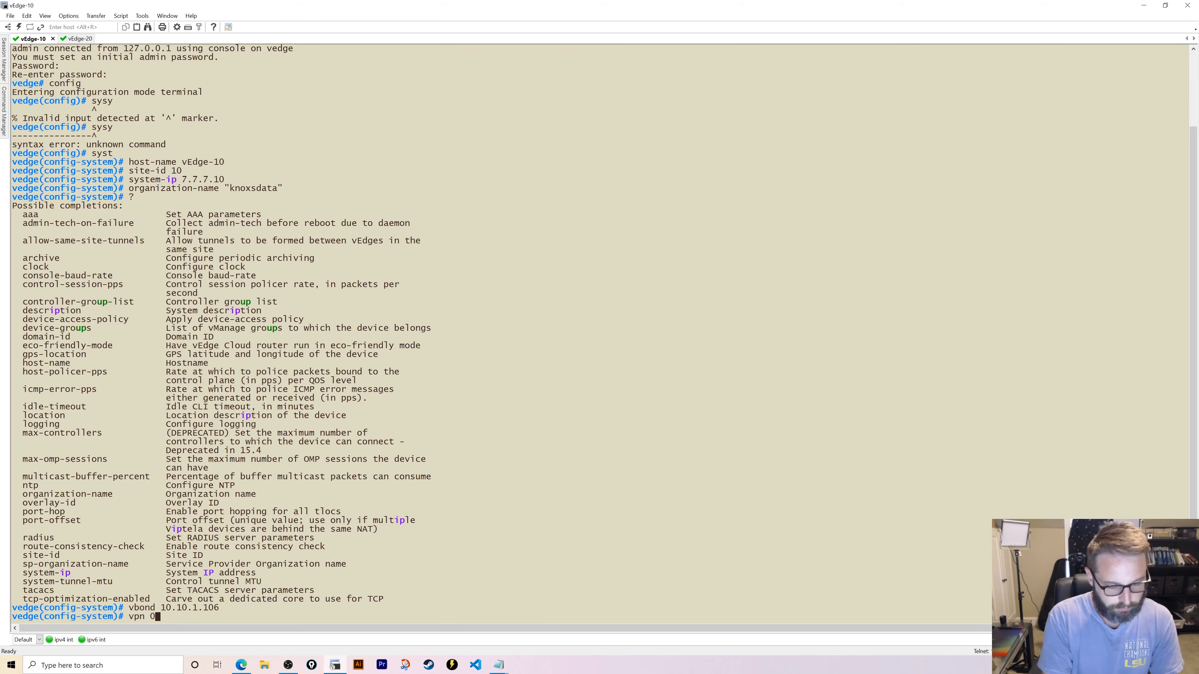
key(Return)
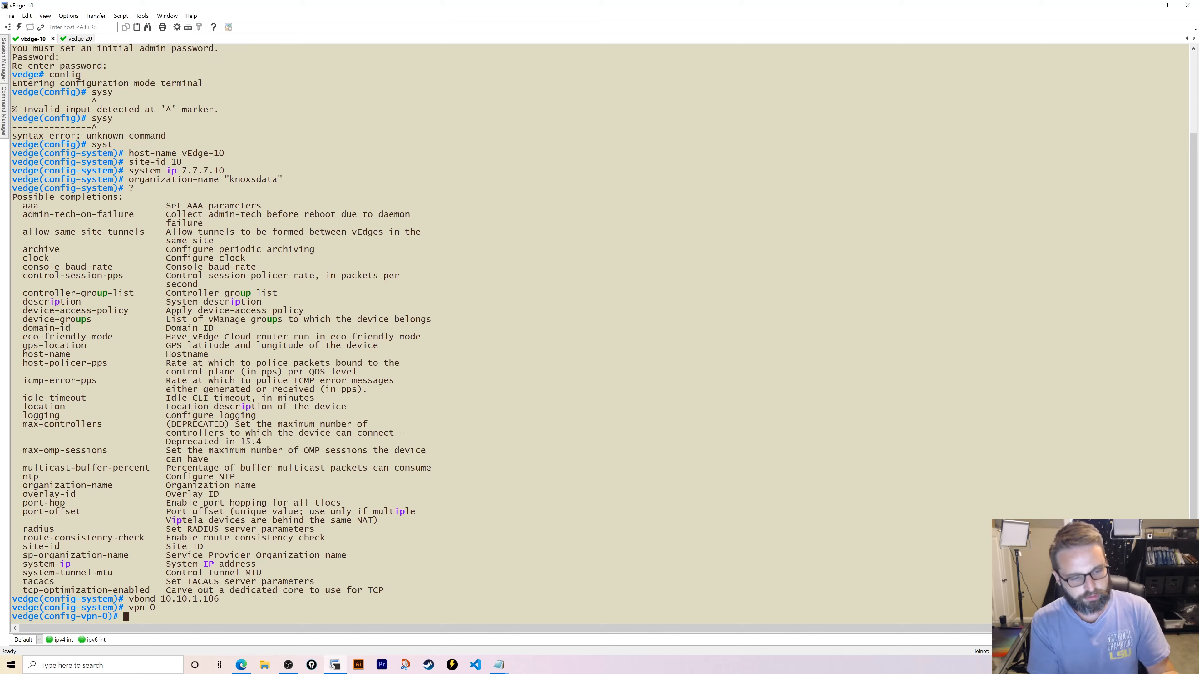
text(interface ge0)
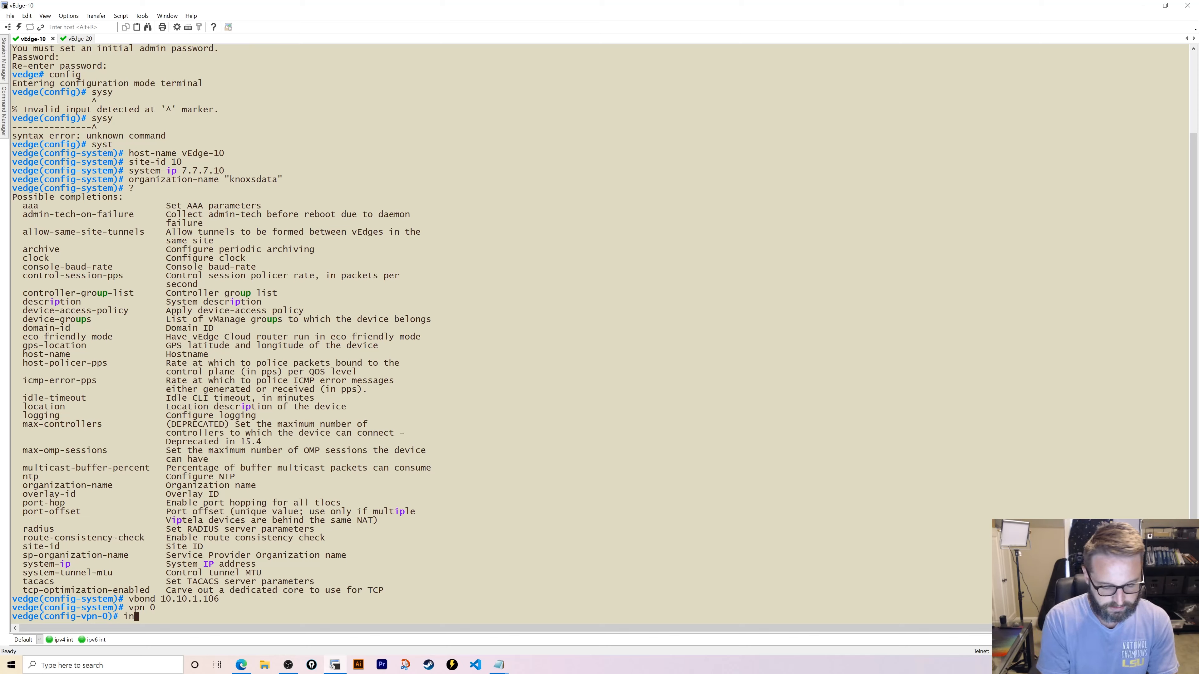
text(/0)
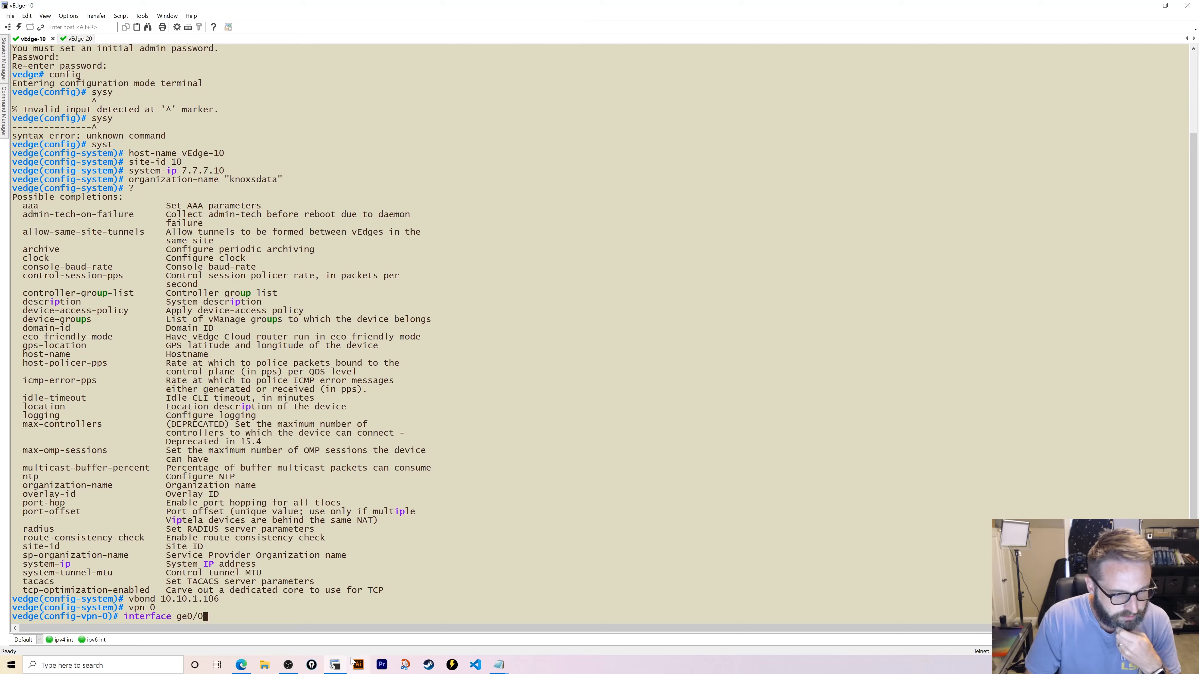
click(239, 666)
click(335, 665)
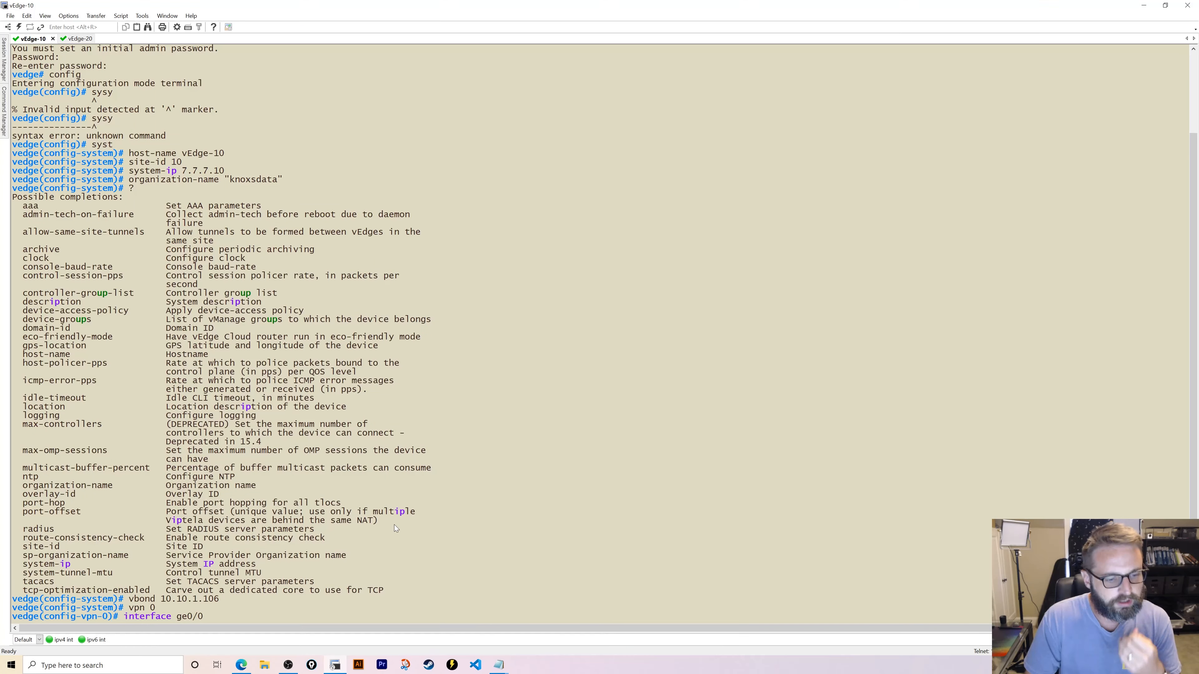
key(Return)
text(ip add)
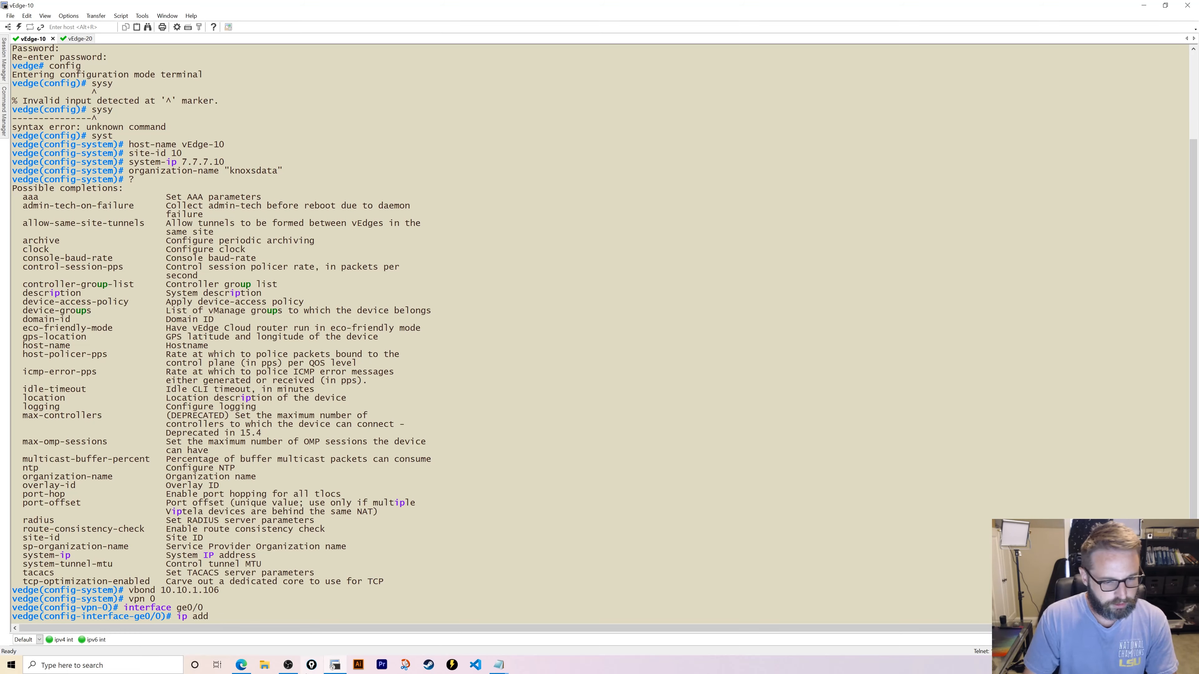
- Open ISP-400-3's console from the topology, run 'show ip int br', then return to vEdge-10
click(241, 666)
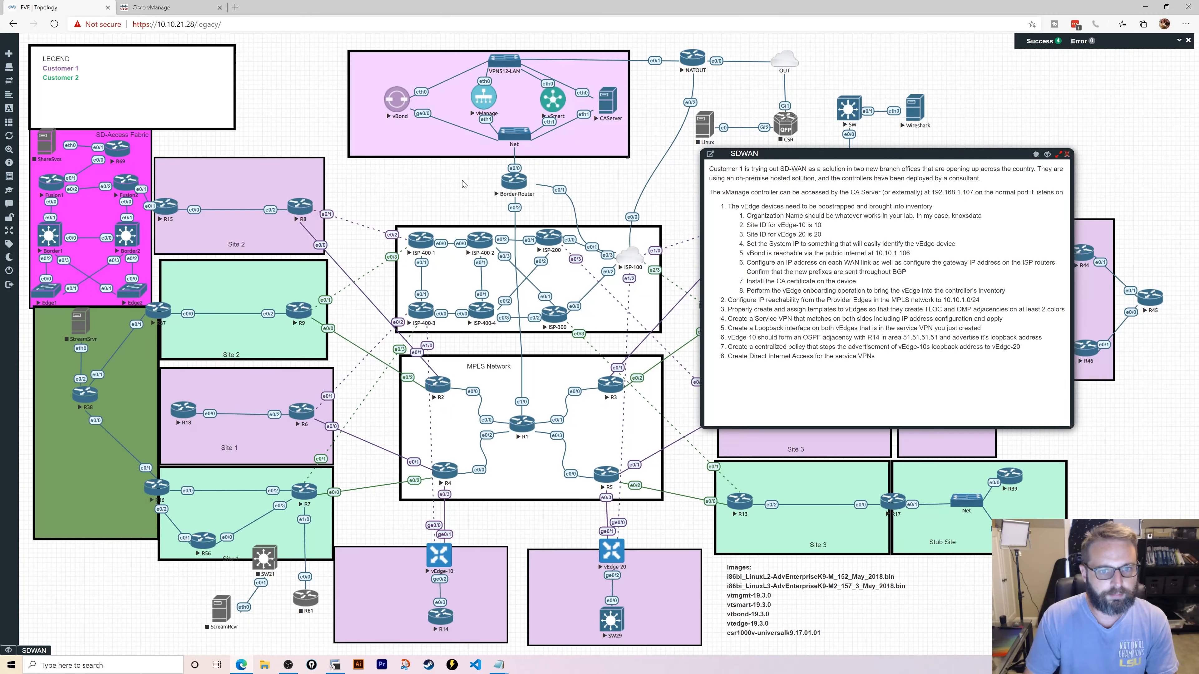
click(417, 309)
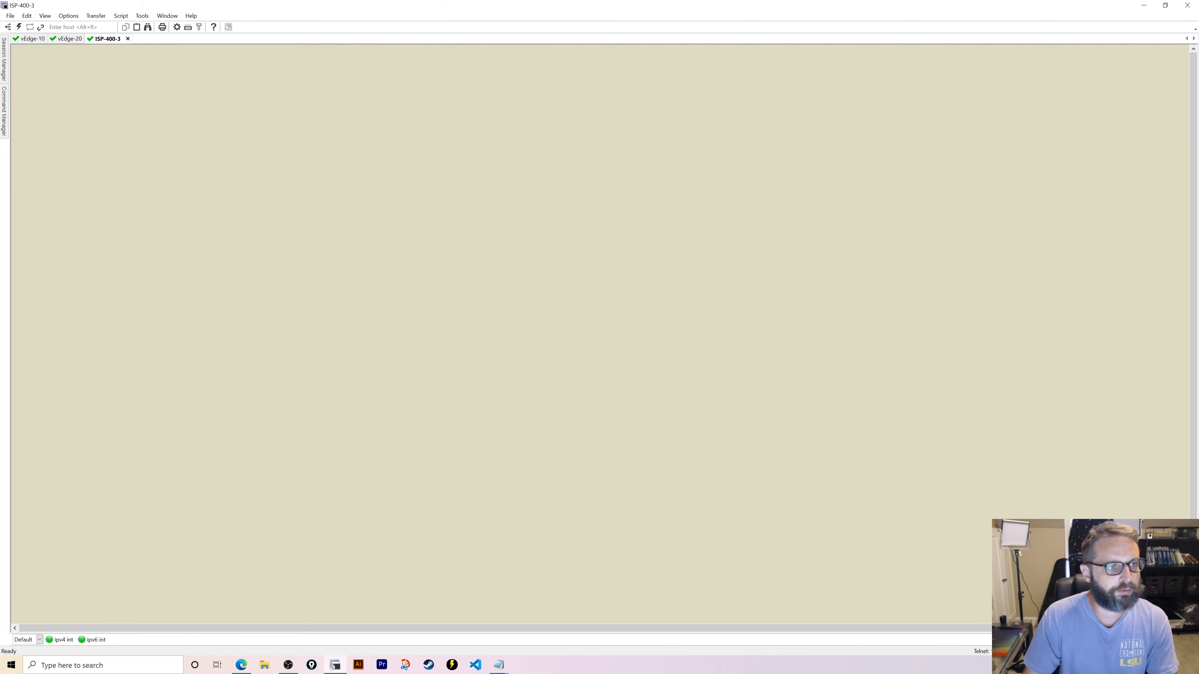
key(Return)
key(Return)
key(Return)
key(Return)
text(en)
key(Return)
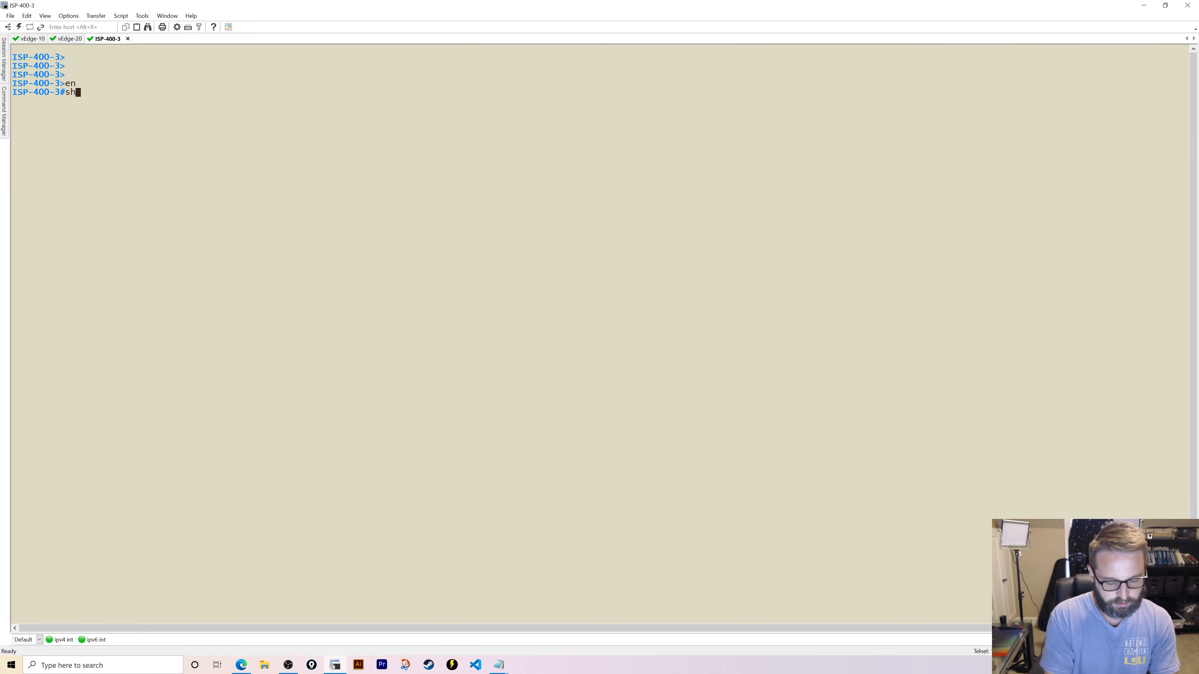
text(show ip int br)
key(Return)
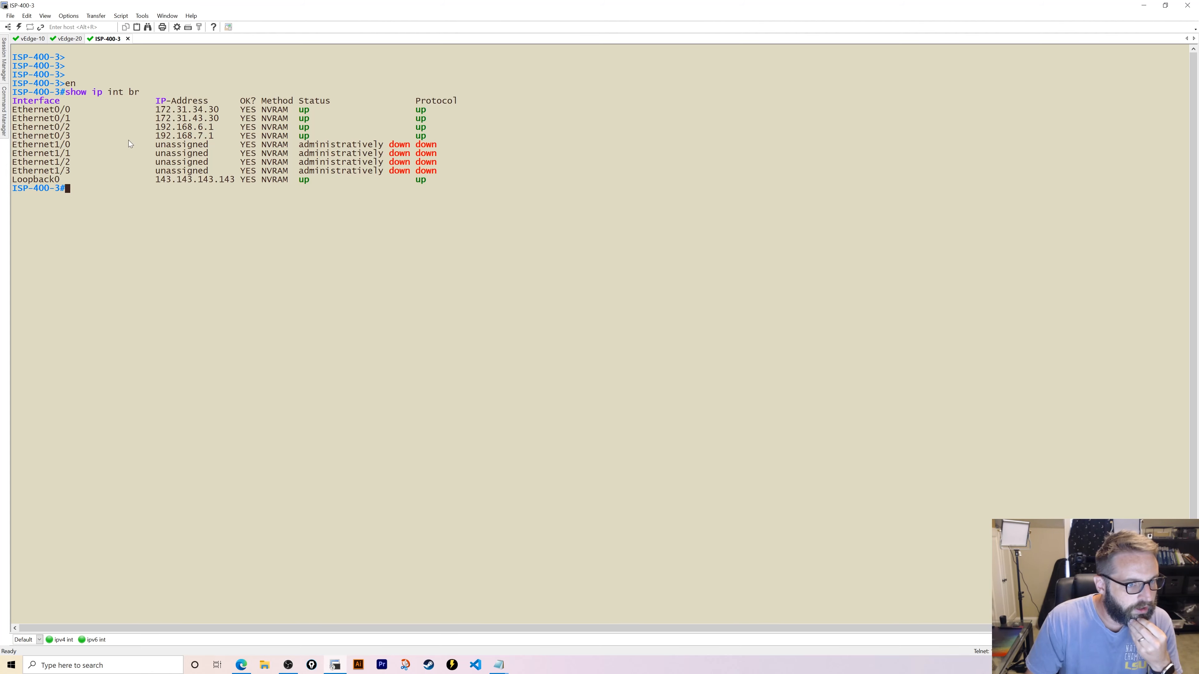
click(248, 667)
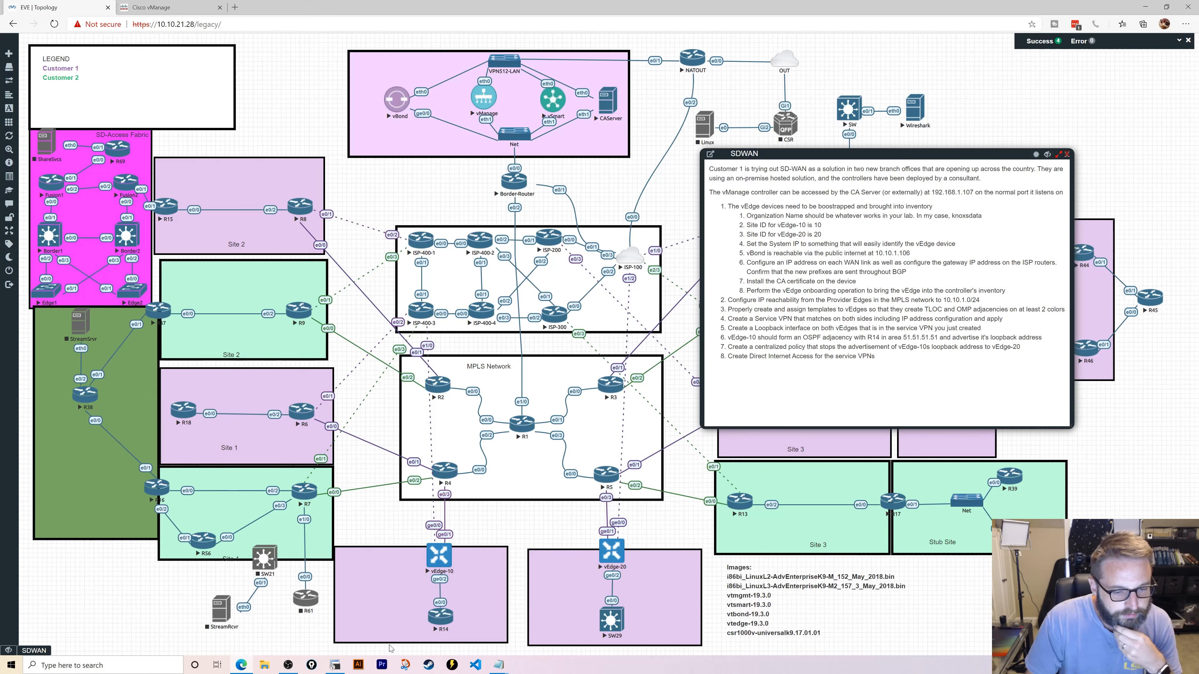
click(335, 665)
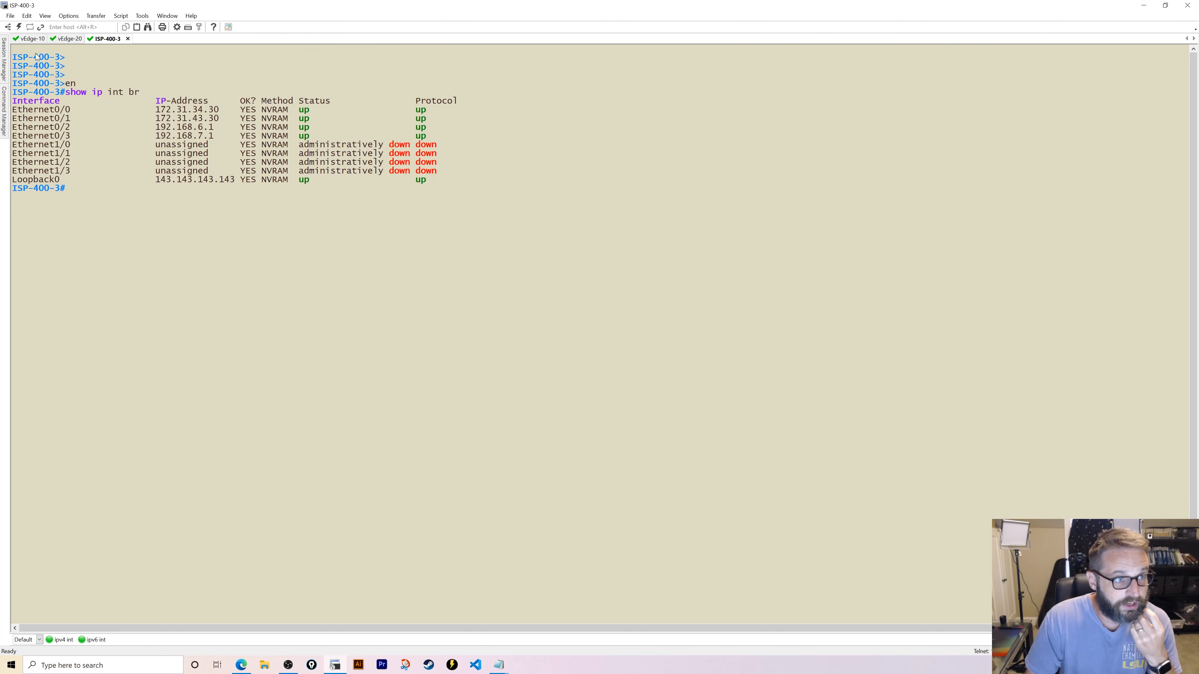
click(21, 40)
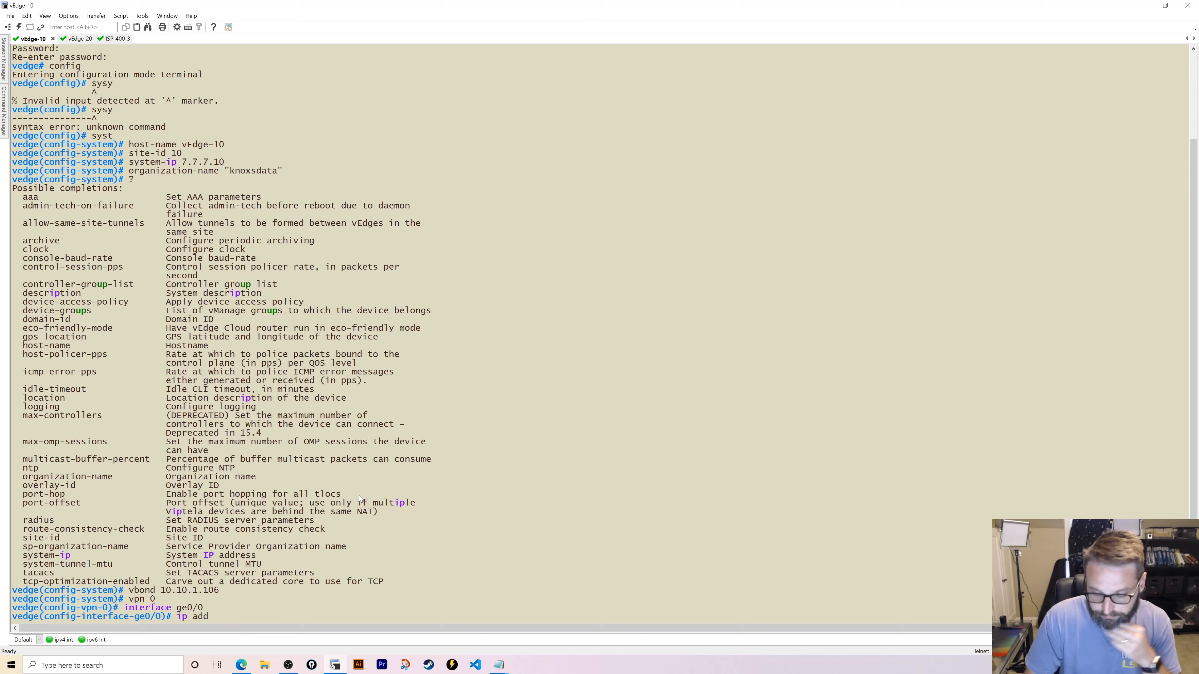
- Give vEdge-10's ge0/0 address 172.28.10.10/24 and make it a tunnel-interface
text(172.)
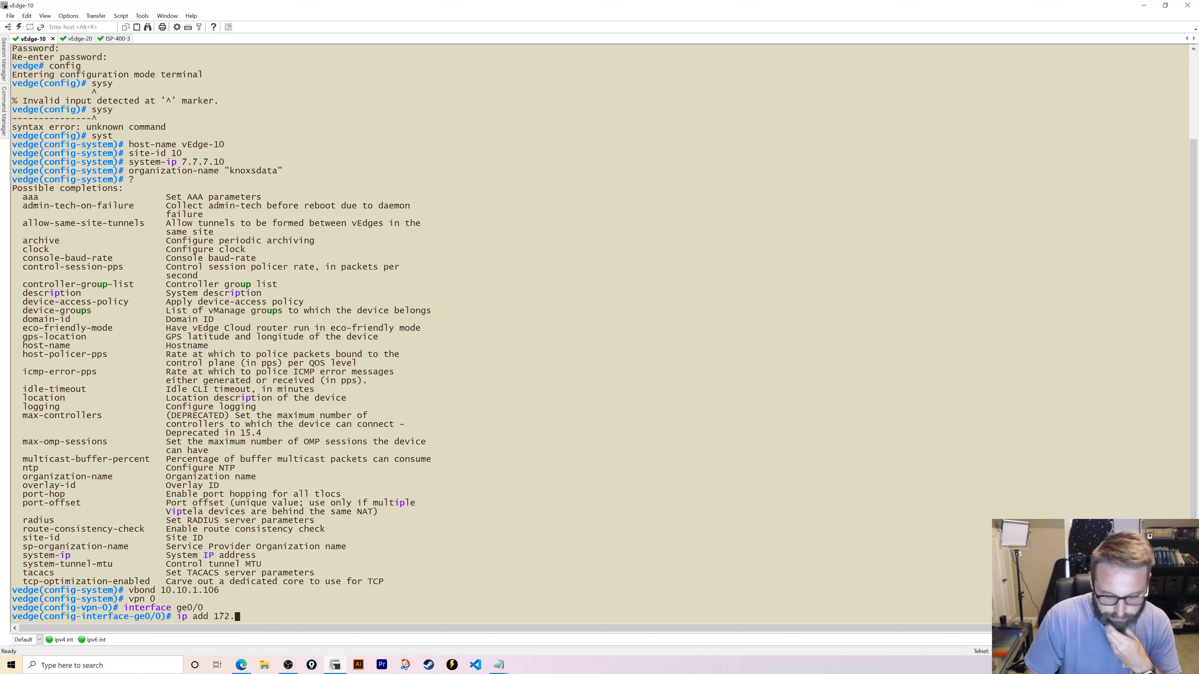
text(28)
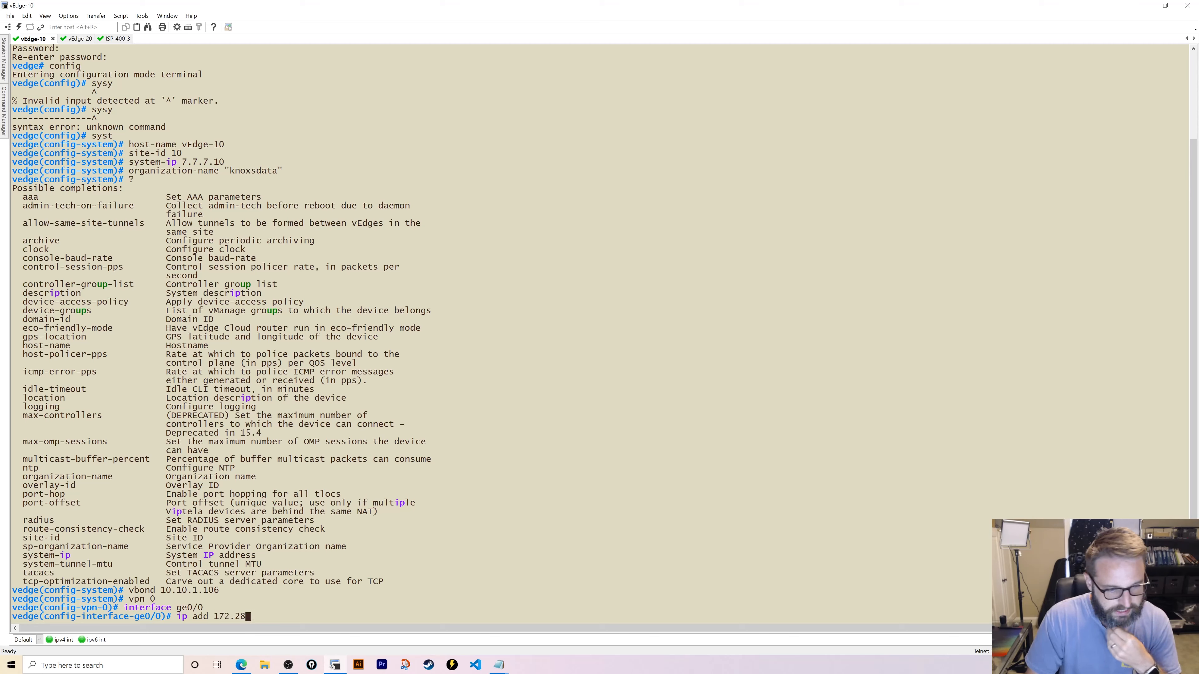
text(.)
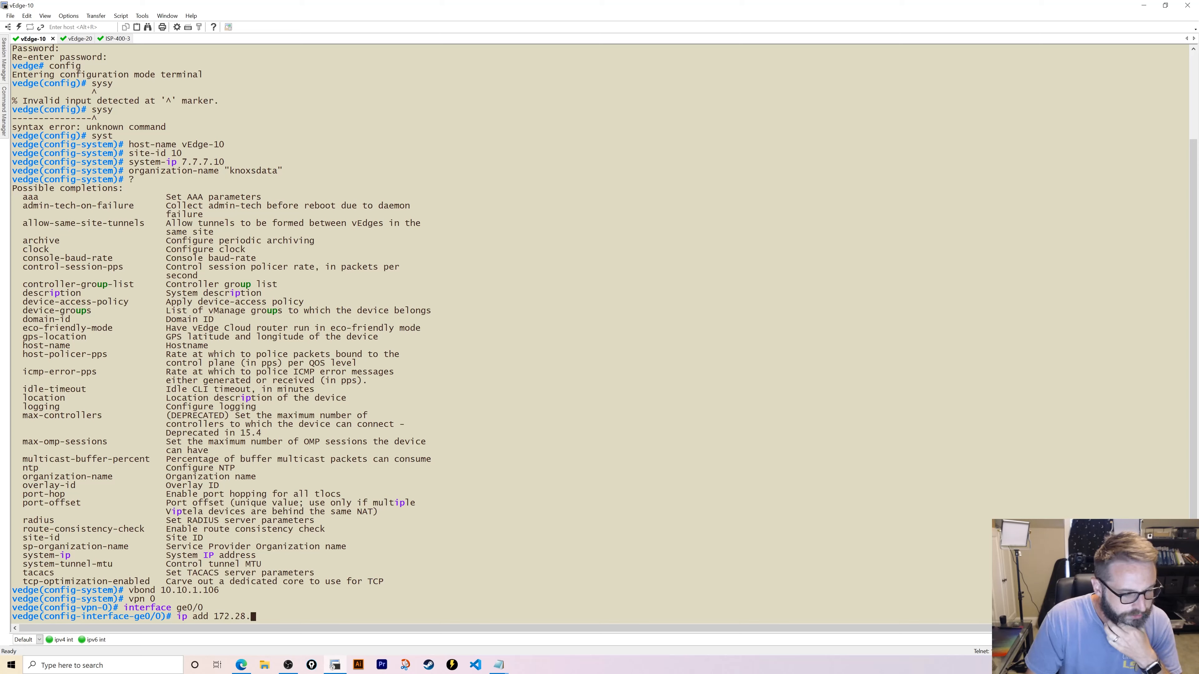
text(10.)
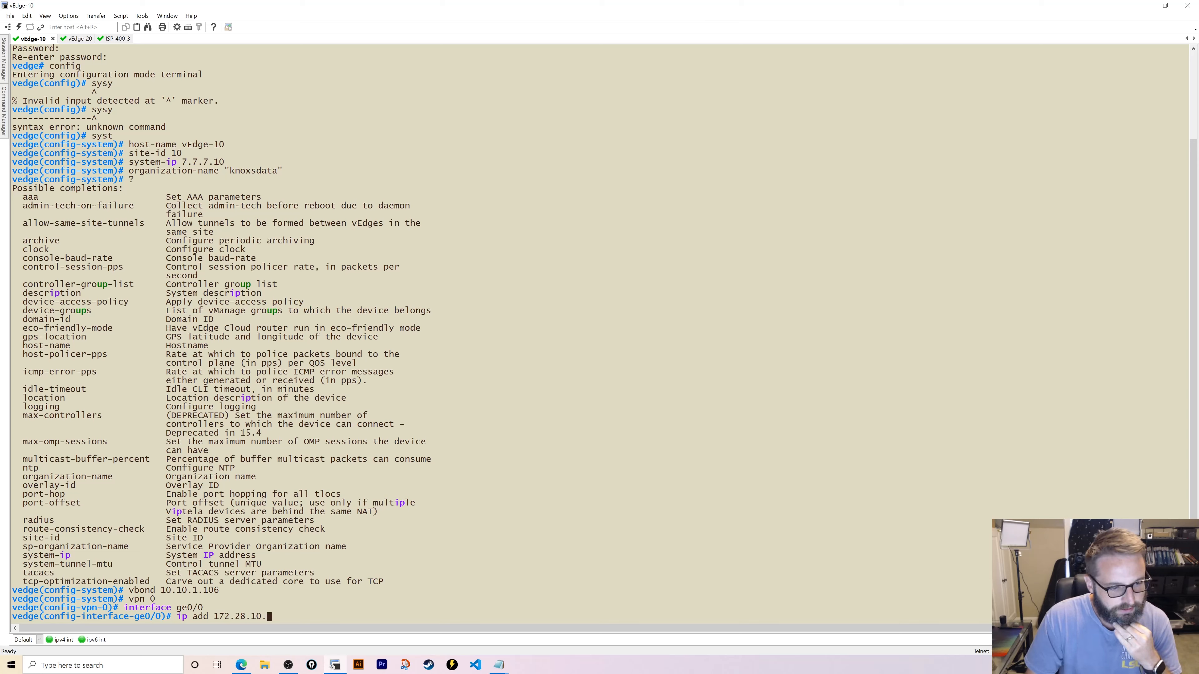
text(10/24)
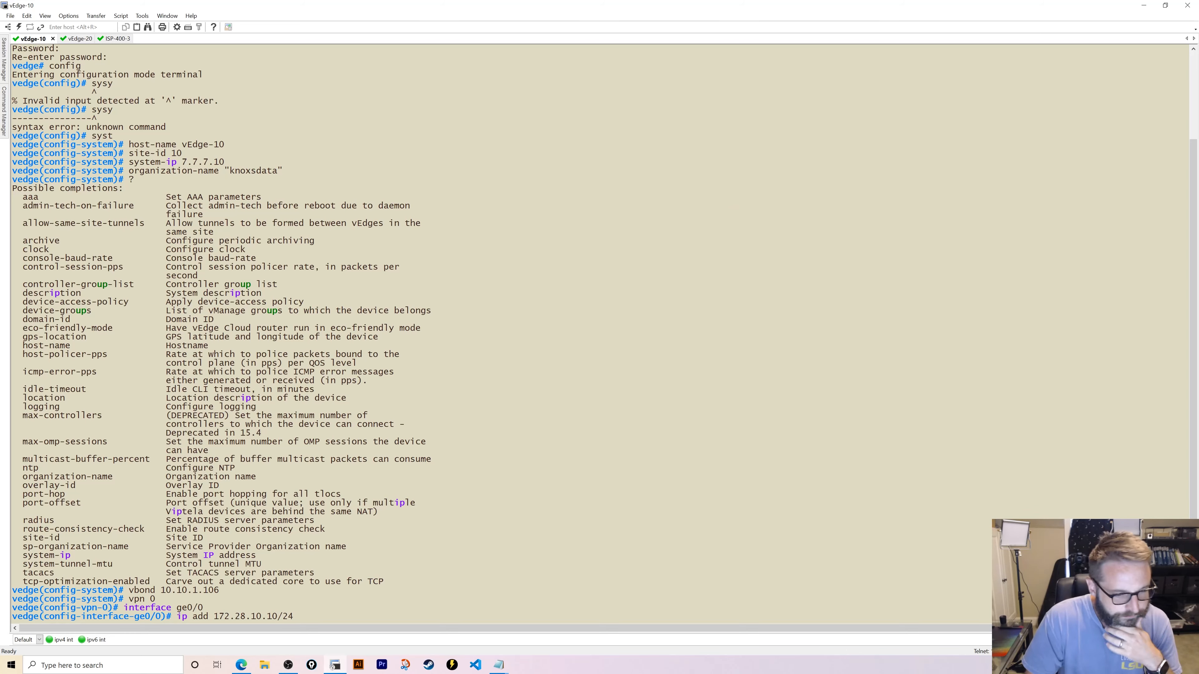
key(Return)
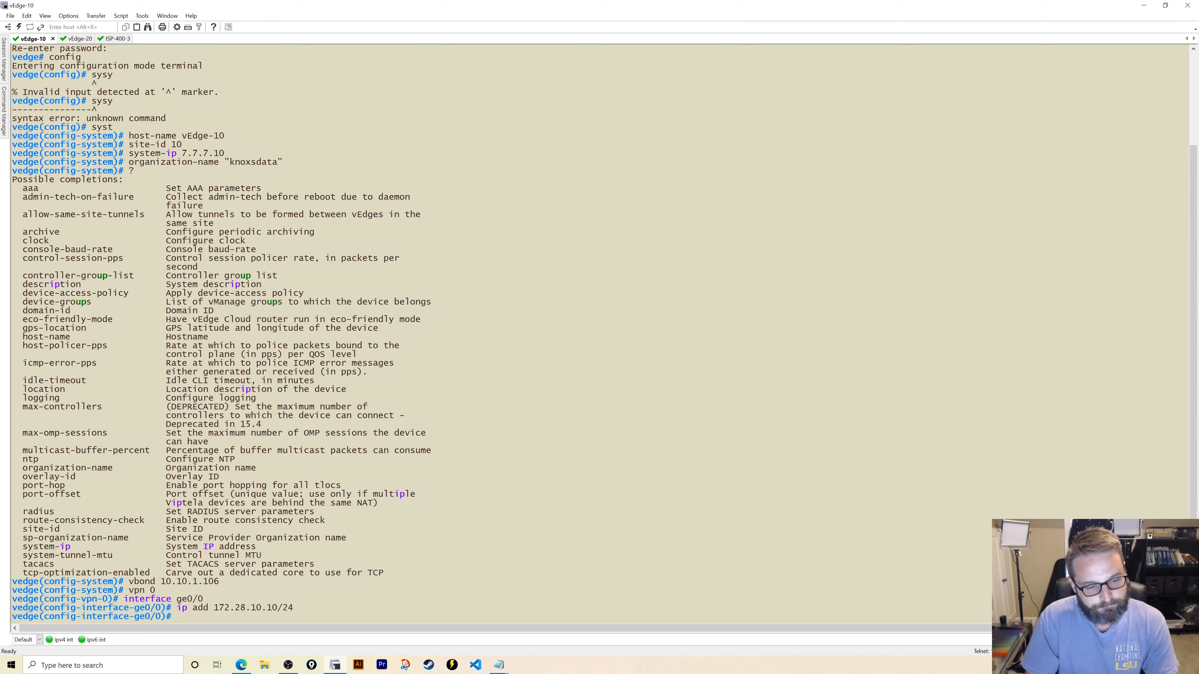
text(tunnel-interface)
key(Return)
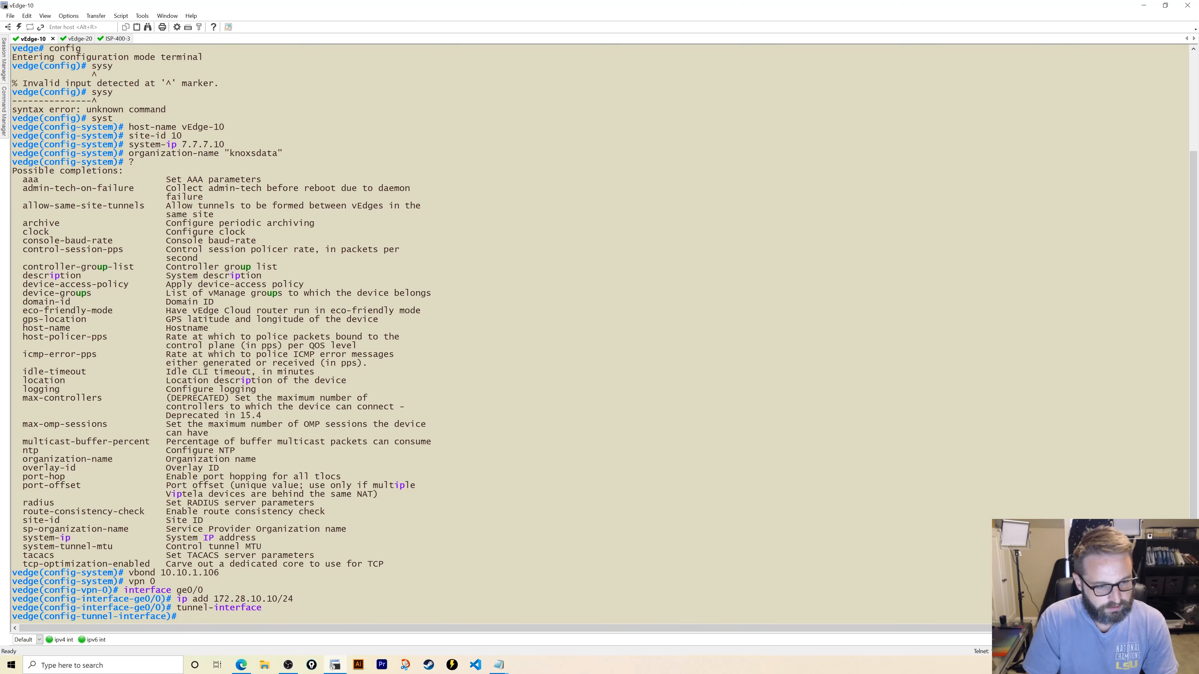
- Back at VPN 0, add default route 0.0.0.0/0 via 172.28.10.1
text(exit)
key(Return)
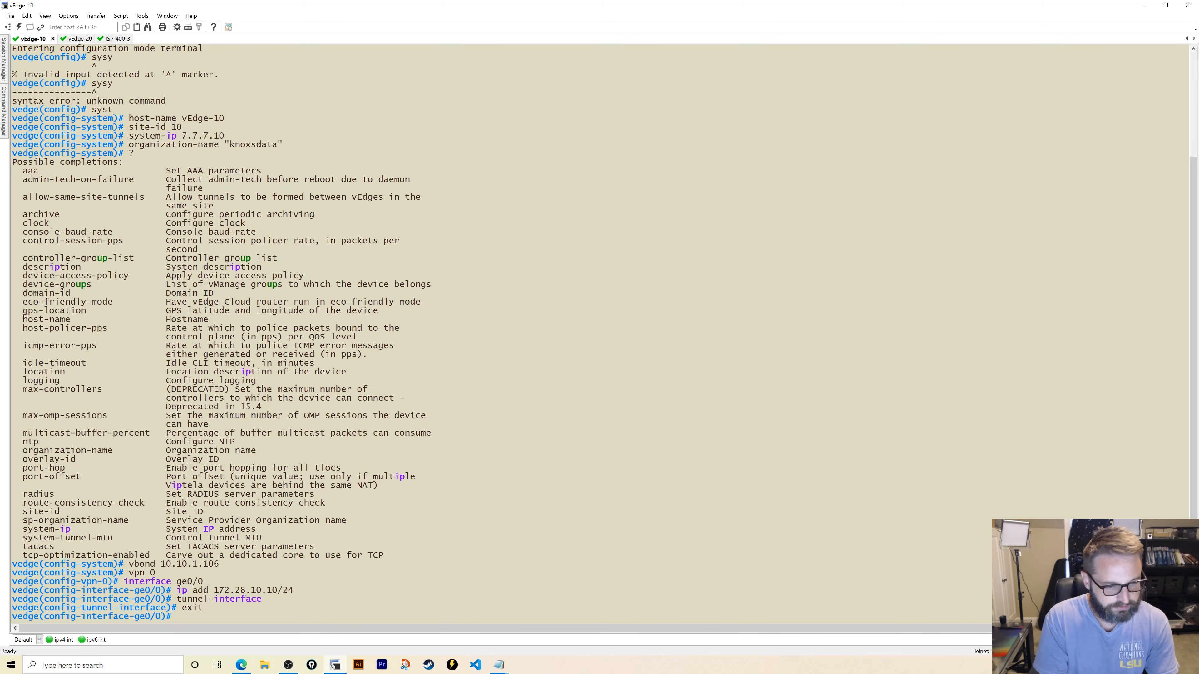
text(exi)
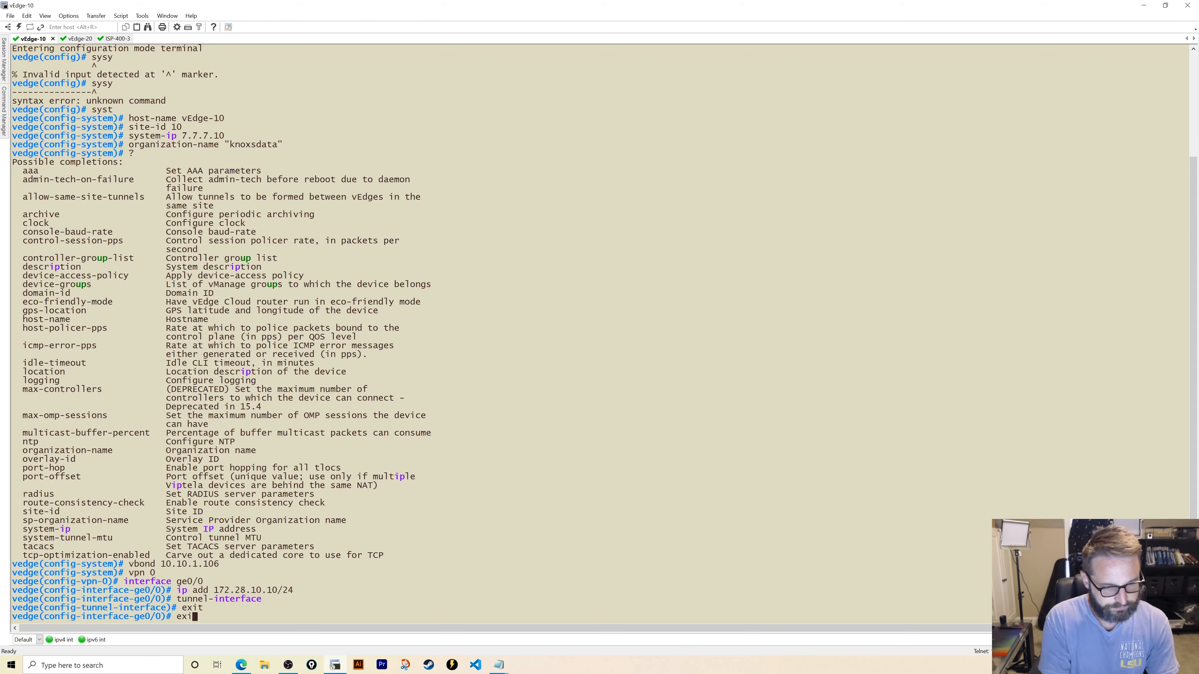
text(t)
key(Return)
text(ip rout)
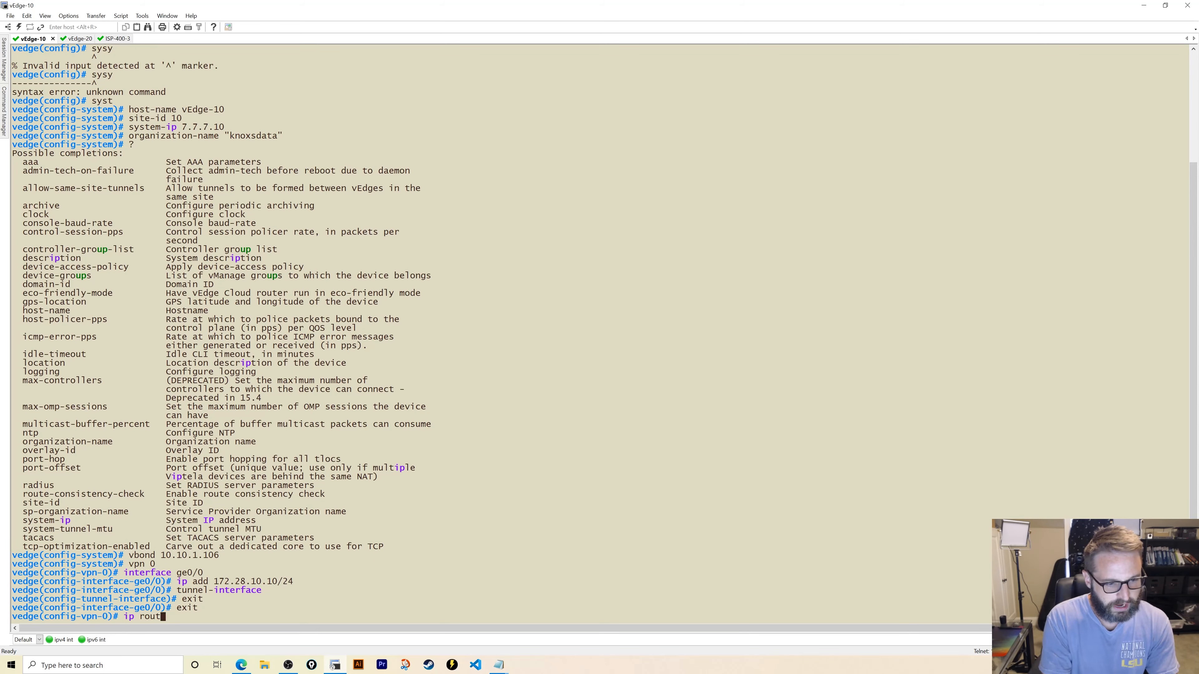
text(e 0.0.0.0/0)
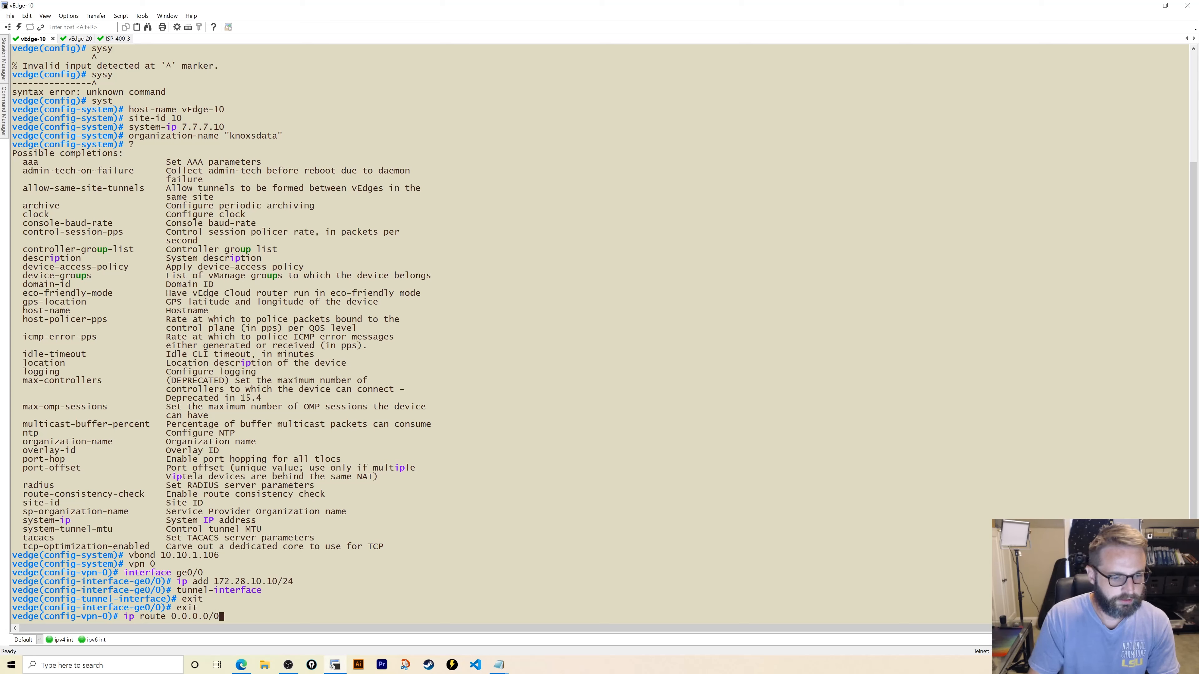
text( 172)
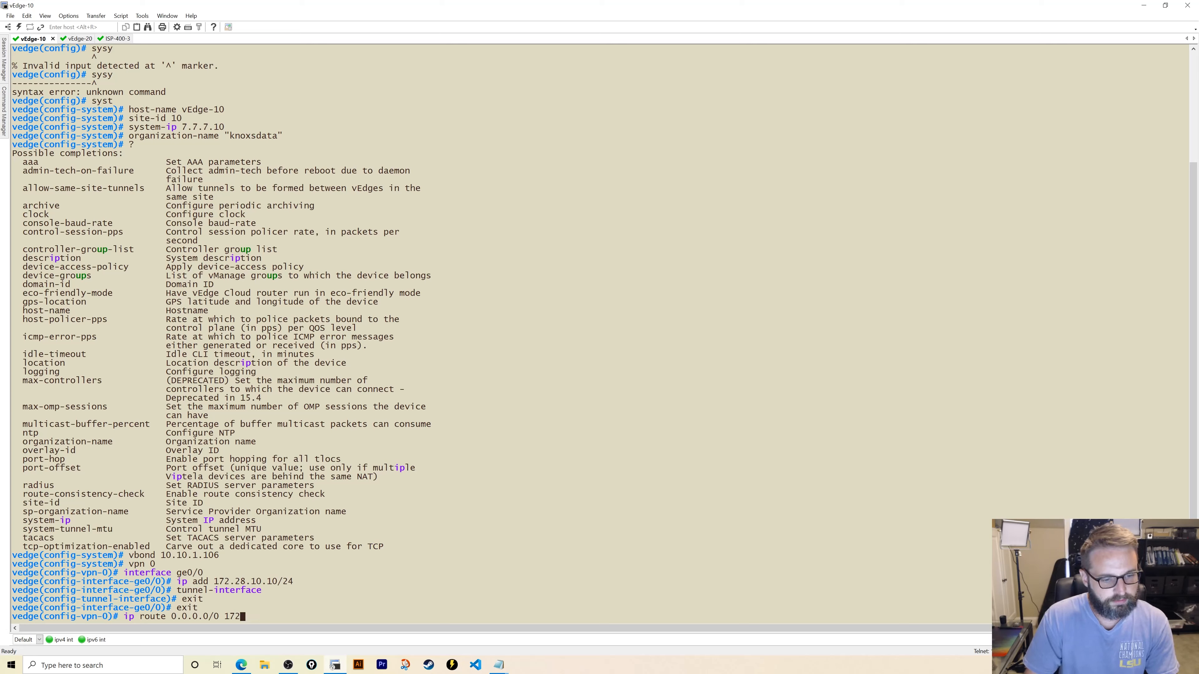
text(.28.10.1)
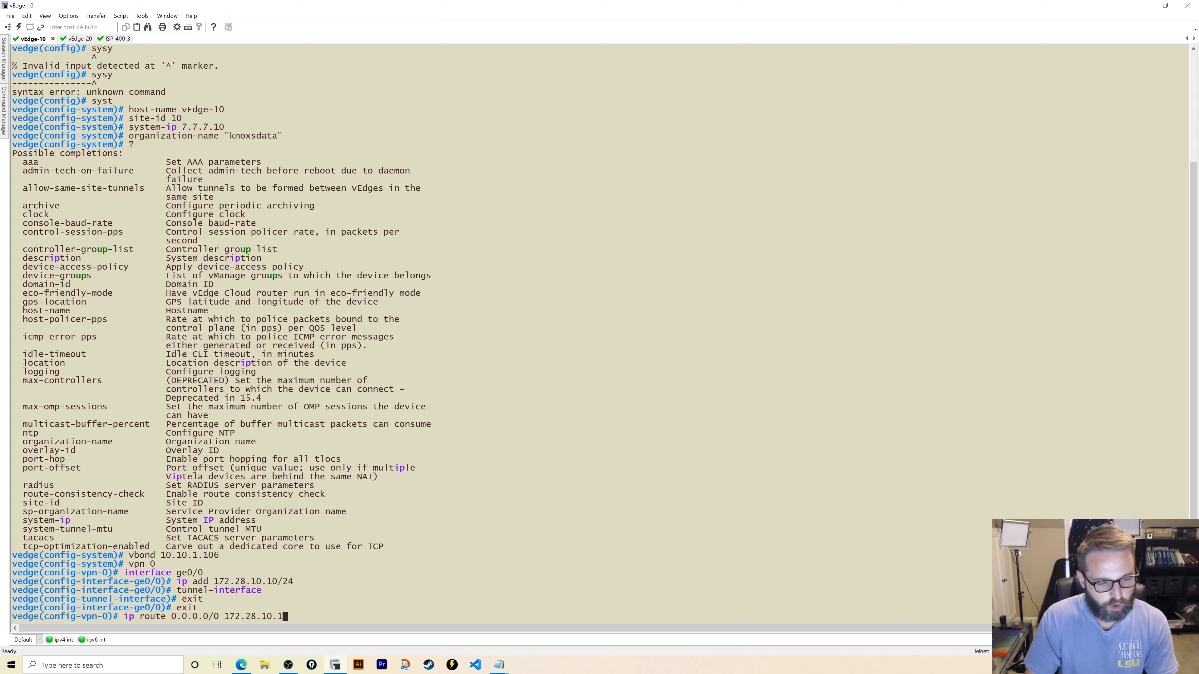
key(Return)
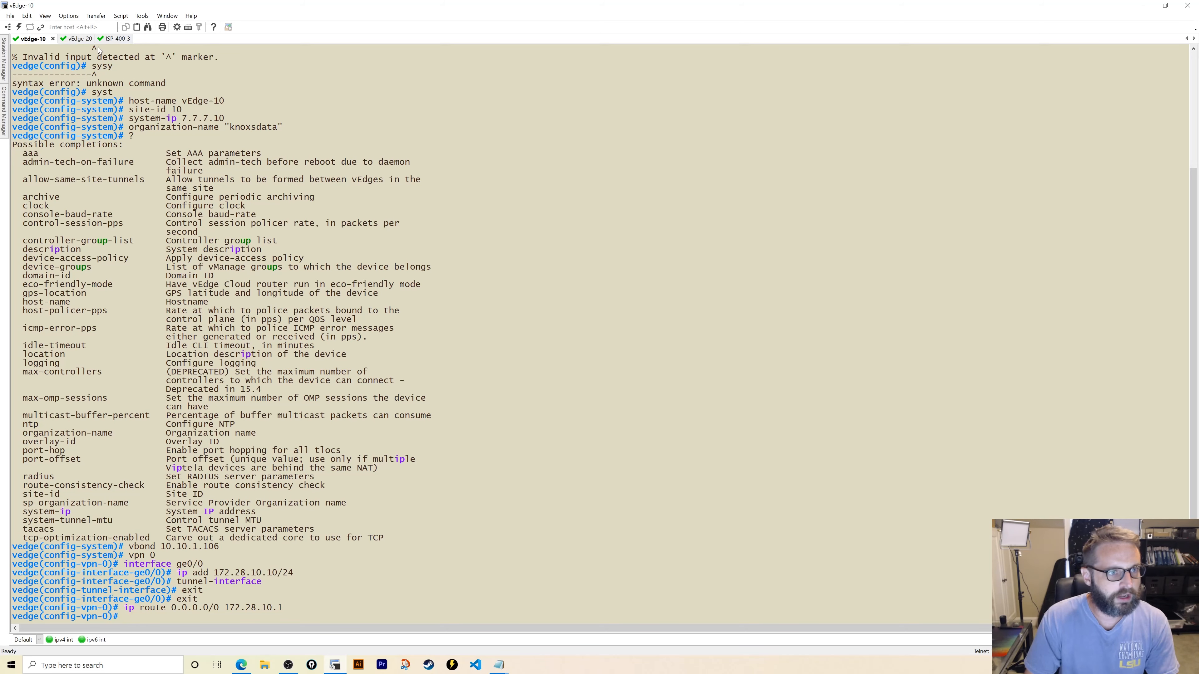
click(118, 39)
- Give ISP-400-3's Ethernet1/0 address 172.28.10.1 255.255.255.0, bring it up, then stage 'commit and-quit' on vEdge-10
text(conf t)
key(Return)
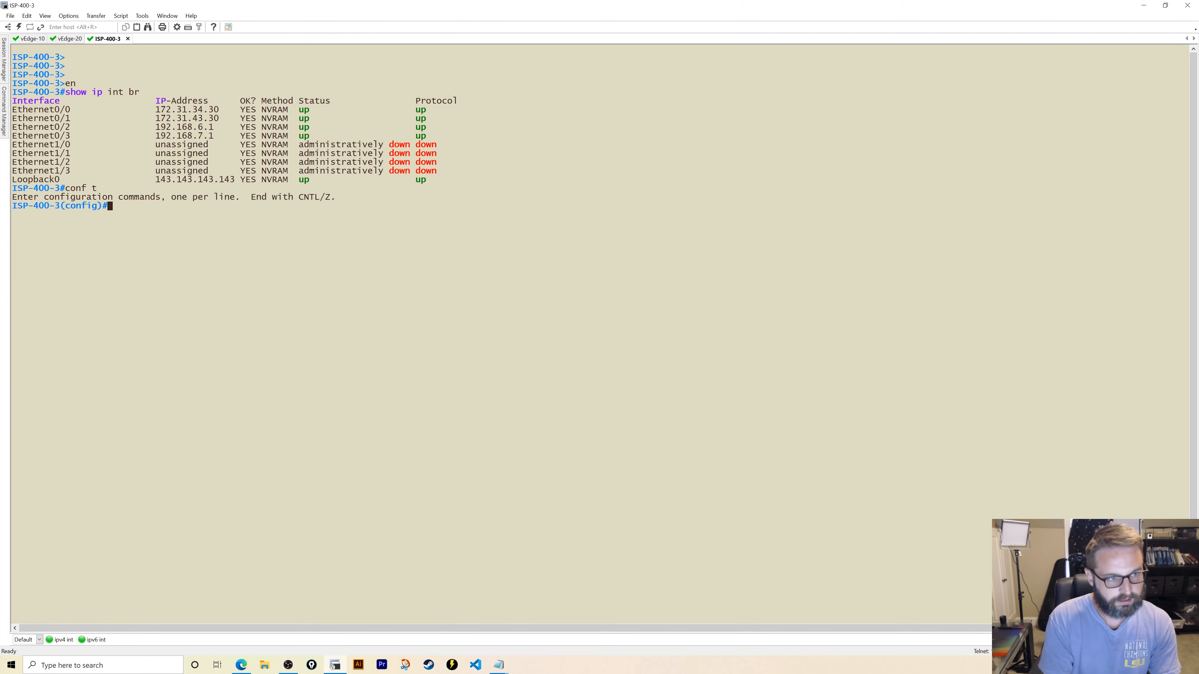
text(ig)#i)
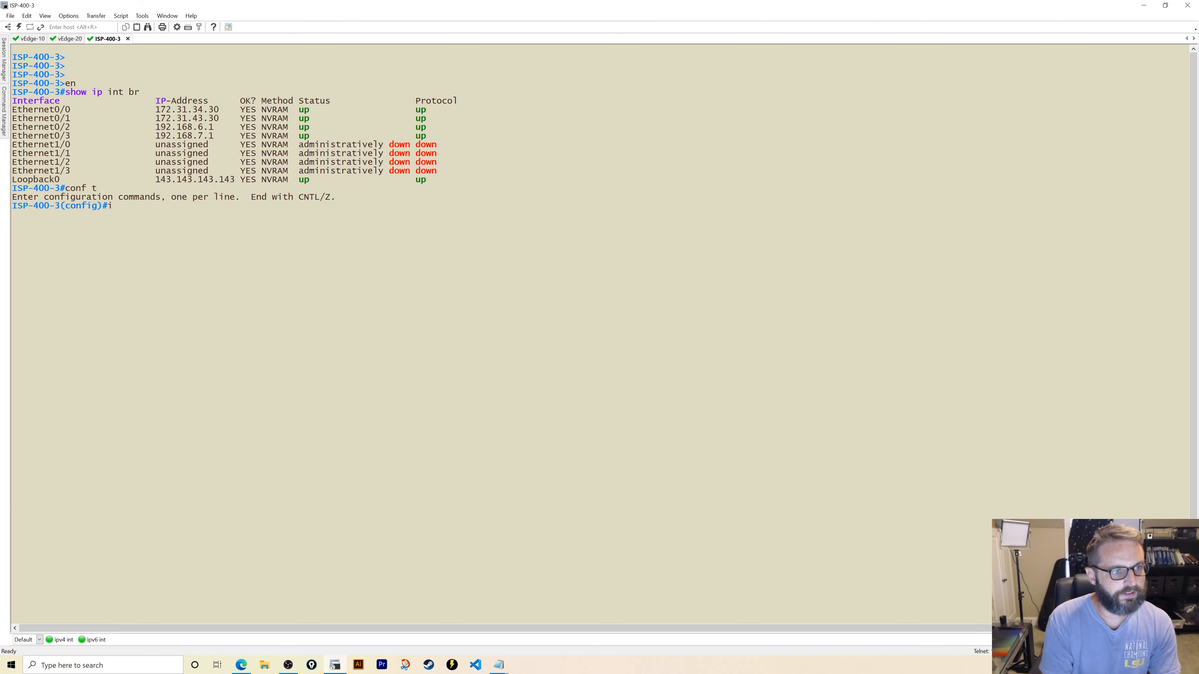
text(nt et 1/)
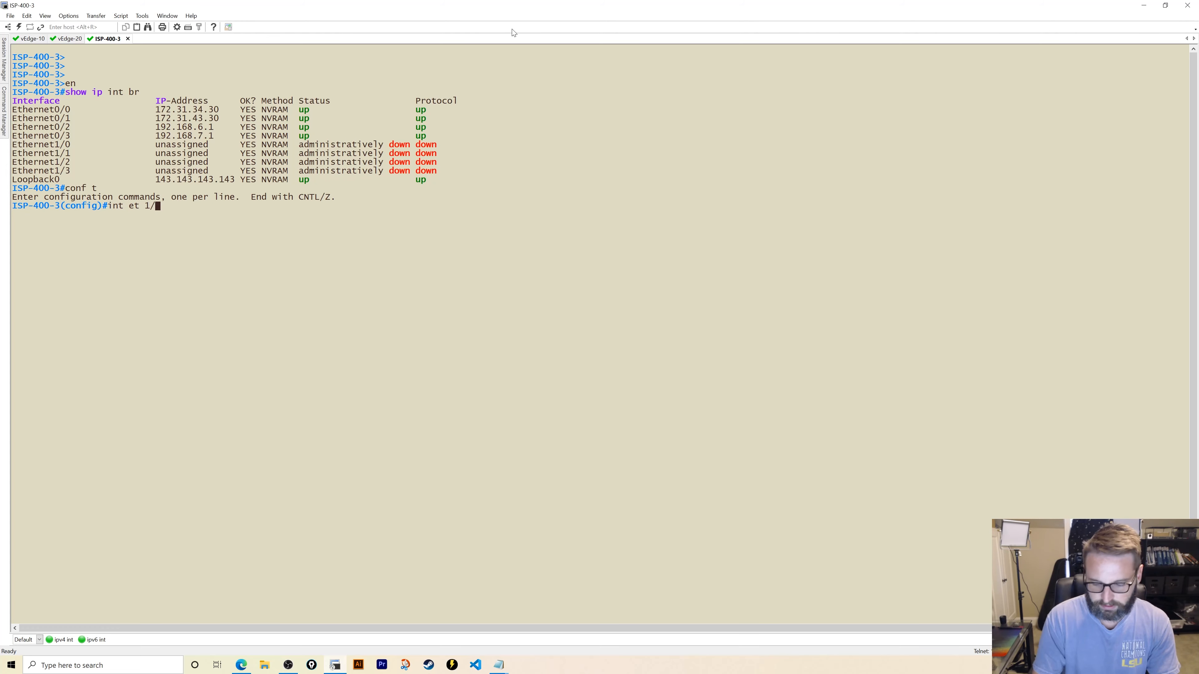
text(0)
key(Return)
text(ip add 1)
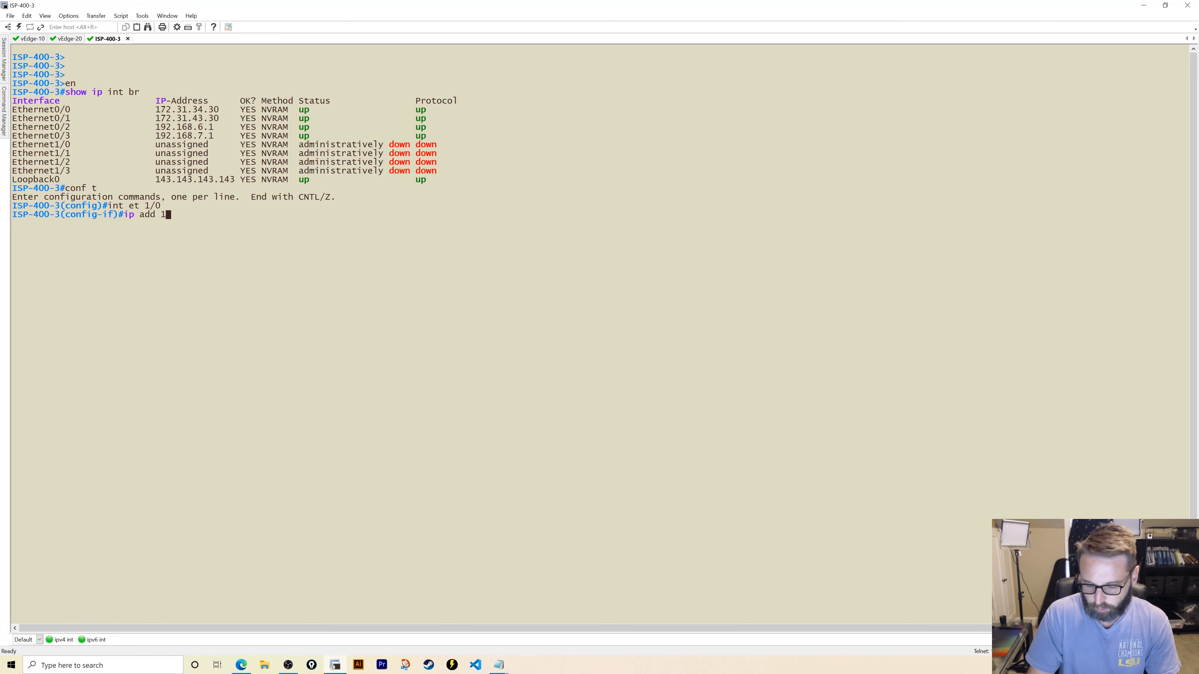
text(72.28.10.1)
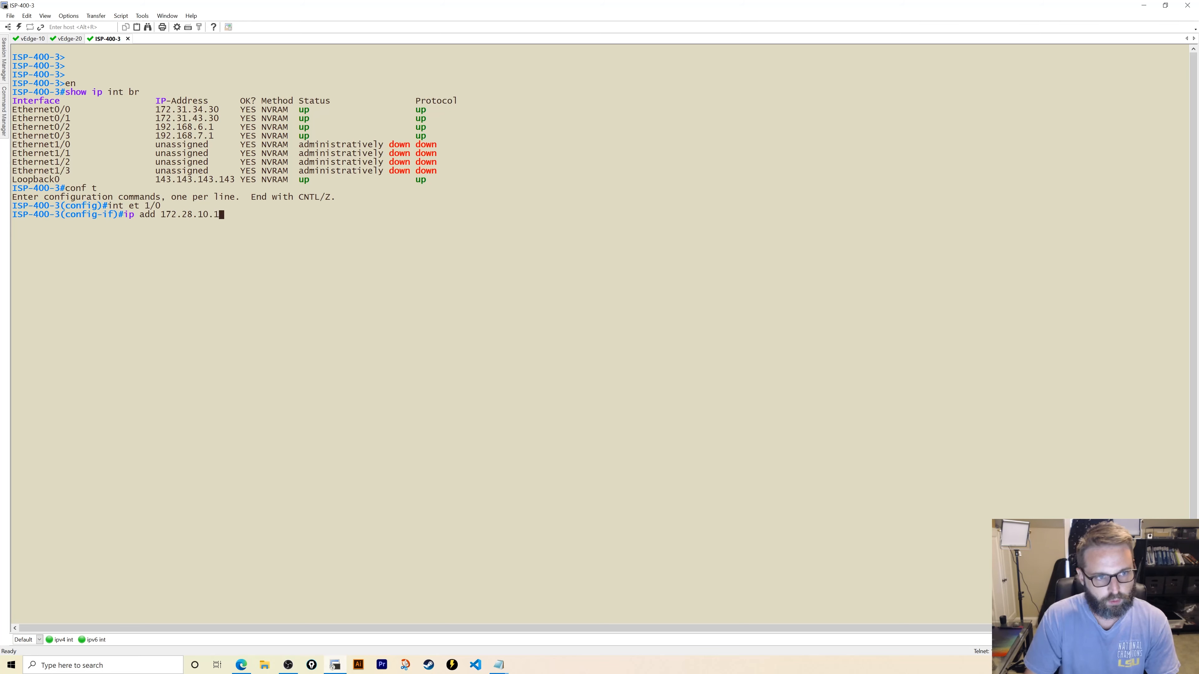
text( 255.255.255)
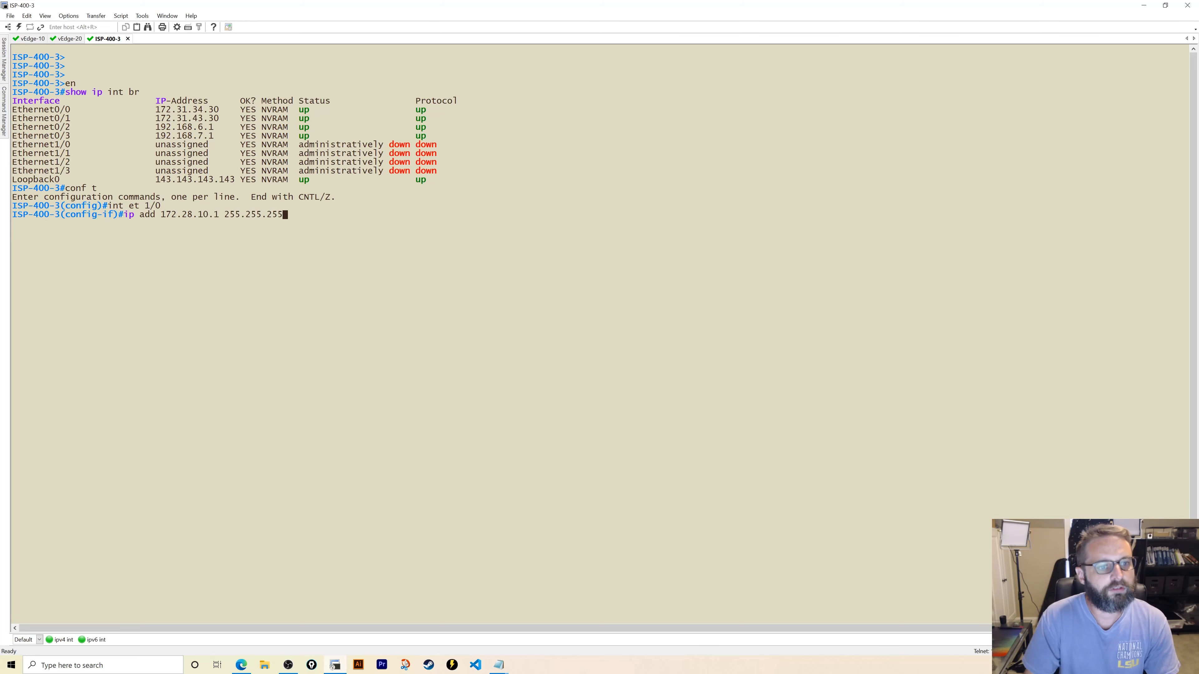
text(.0)
key(Return)
text(no shut)
key(Return)
text(end)
key(Return)
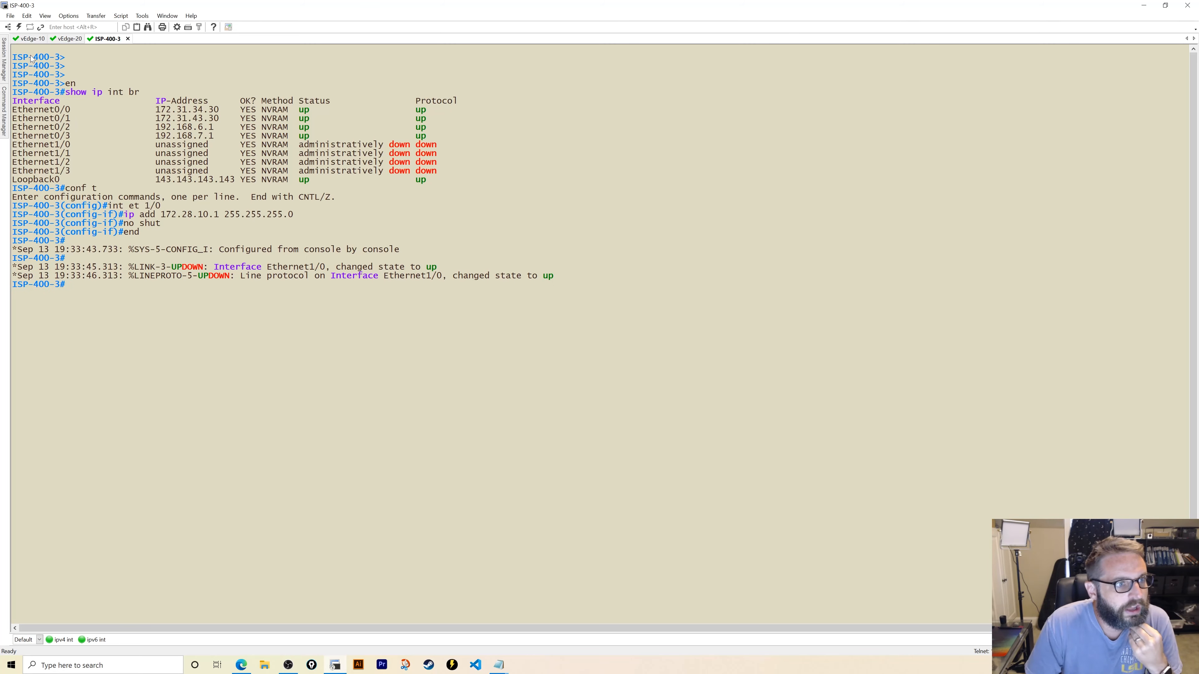
click(32, 39)
text(commit and-quit)
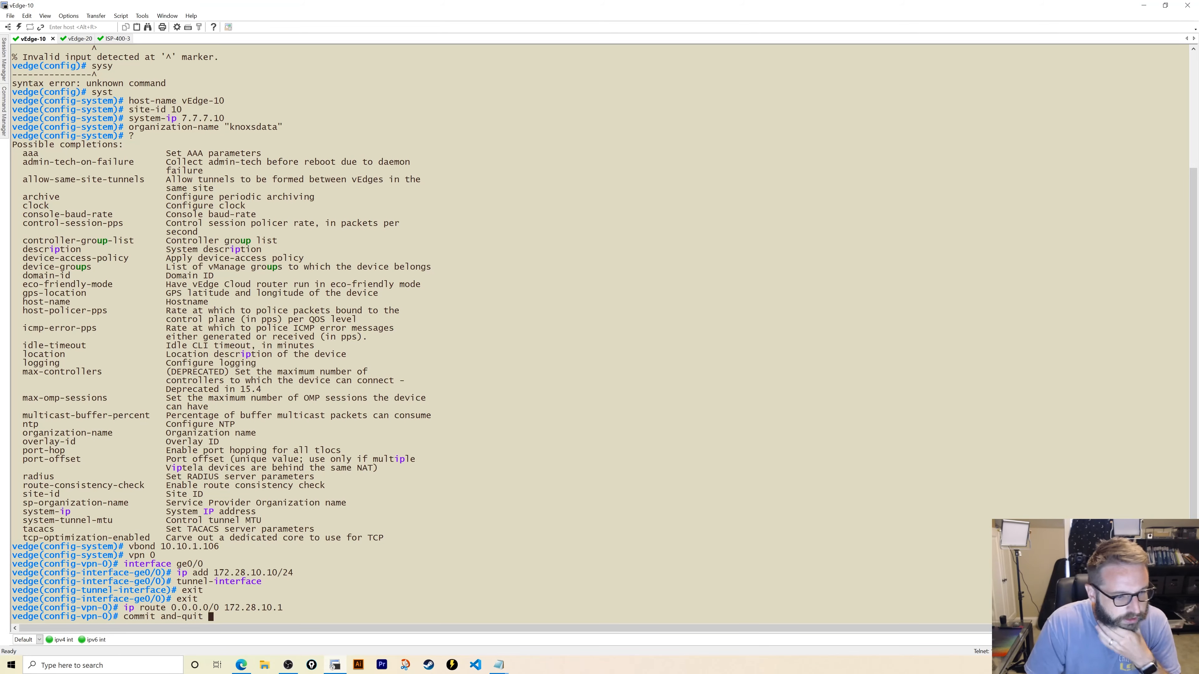
- Commit vEdge-10's configuration and confirm a 0% loss ping to the ISP gateway 172.28.10.1
key(Return)
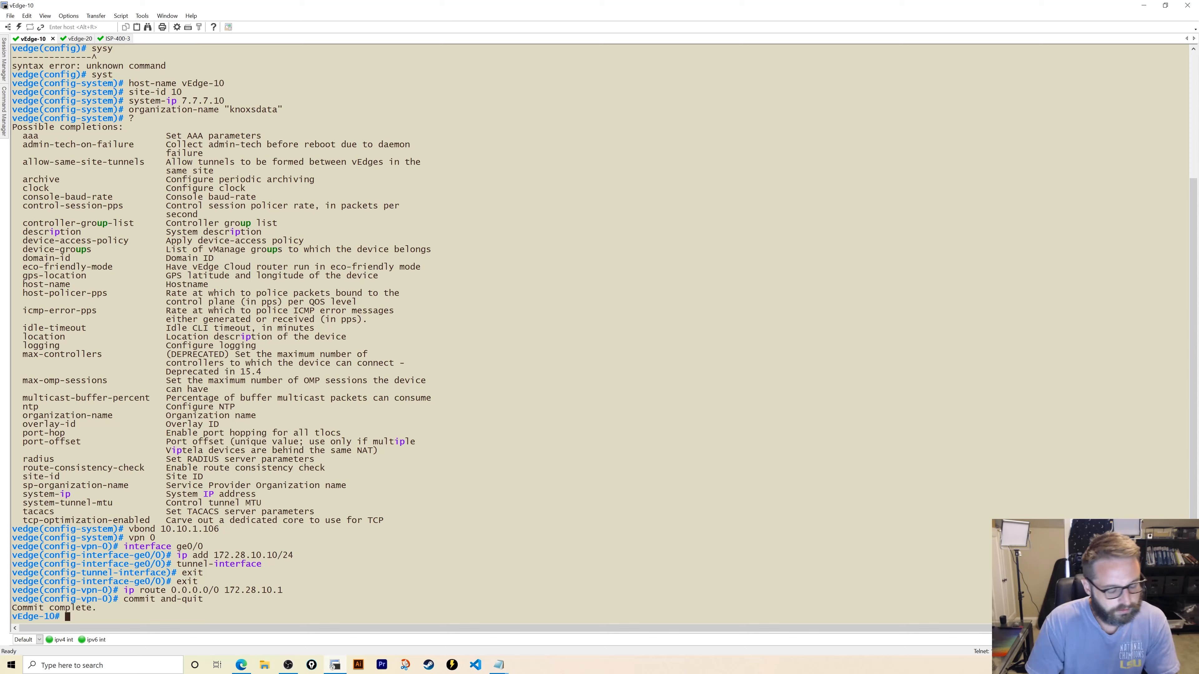
text(ping 178)
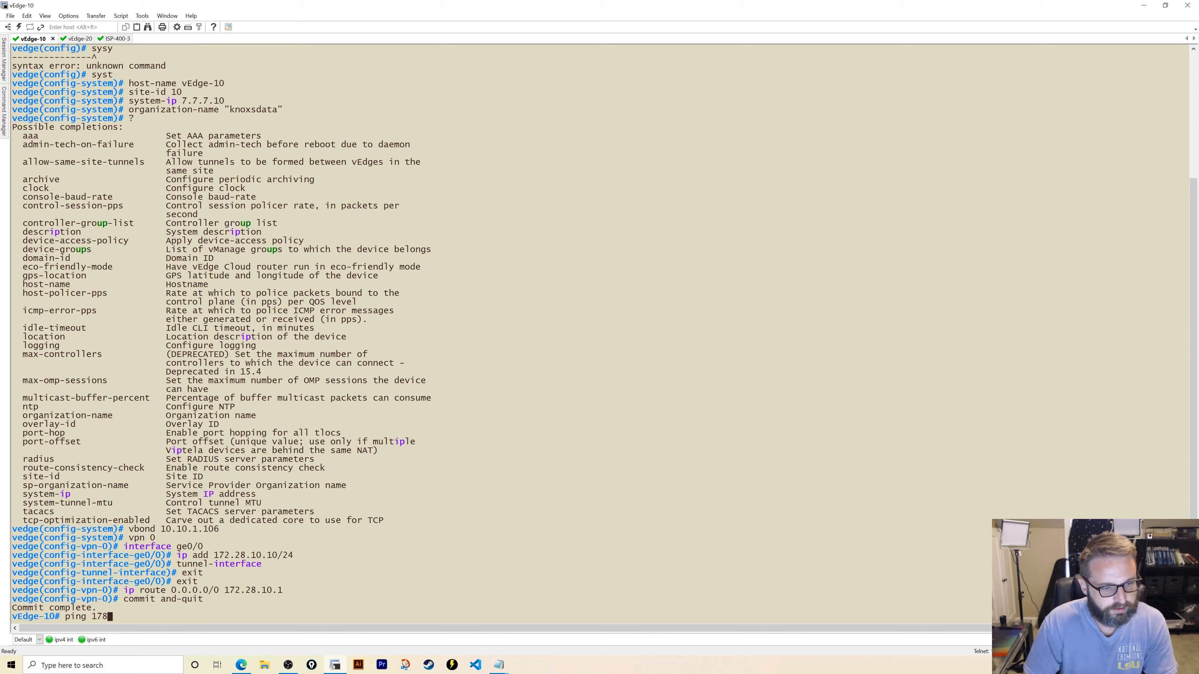
text(2.28.10.)
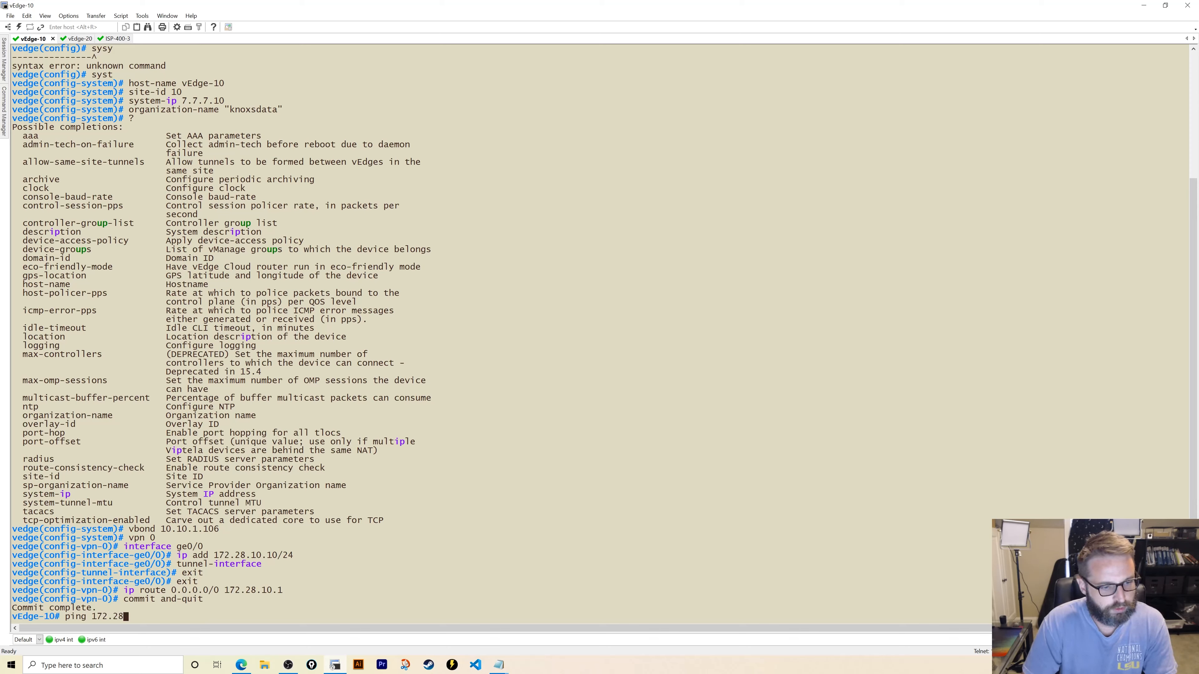
text(1)
key(Return)
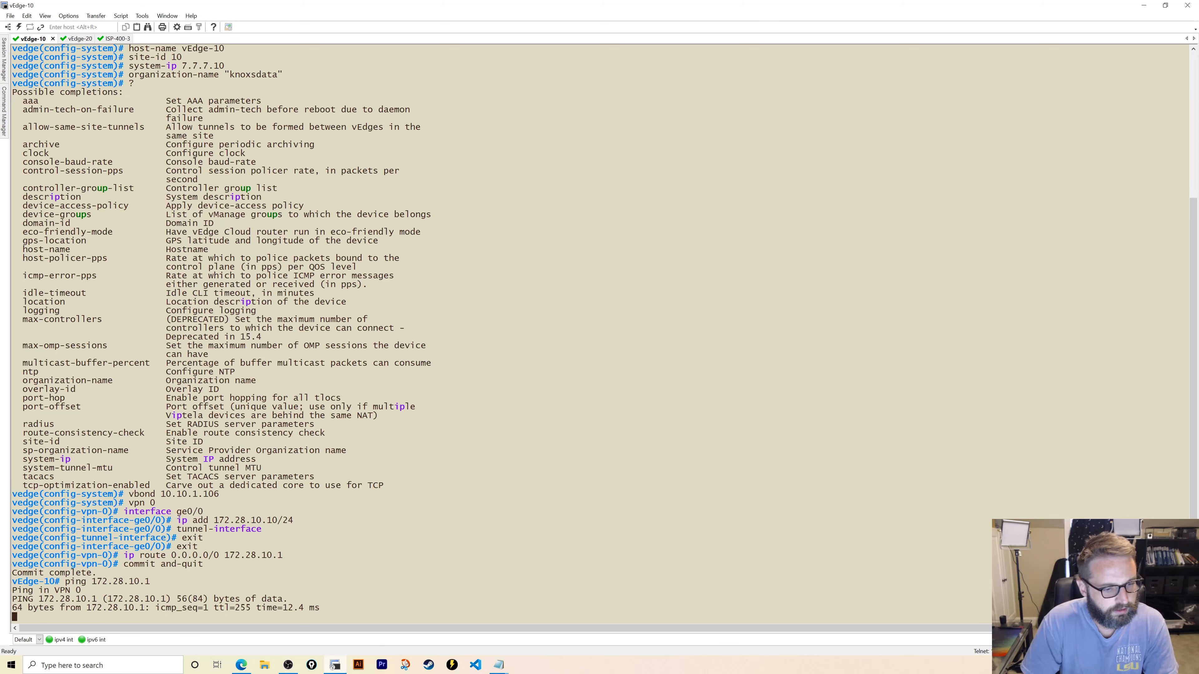
key(ctrl+c)
key(Up)
key(BackSpace)
key(BackSpace)
key(BackSpace)
key(BackSpace)
key(BackSpace)
key(BackSpace)
key(BackSpace)
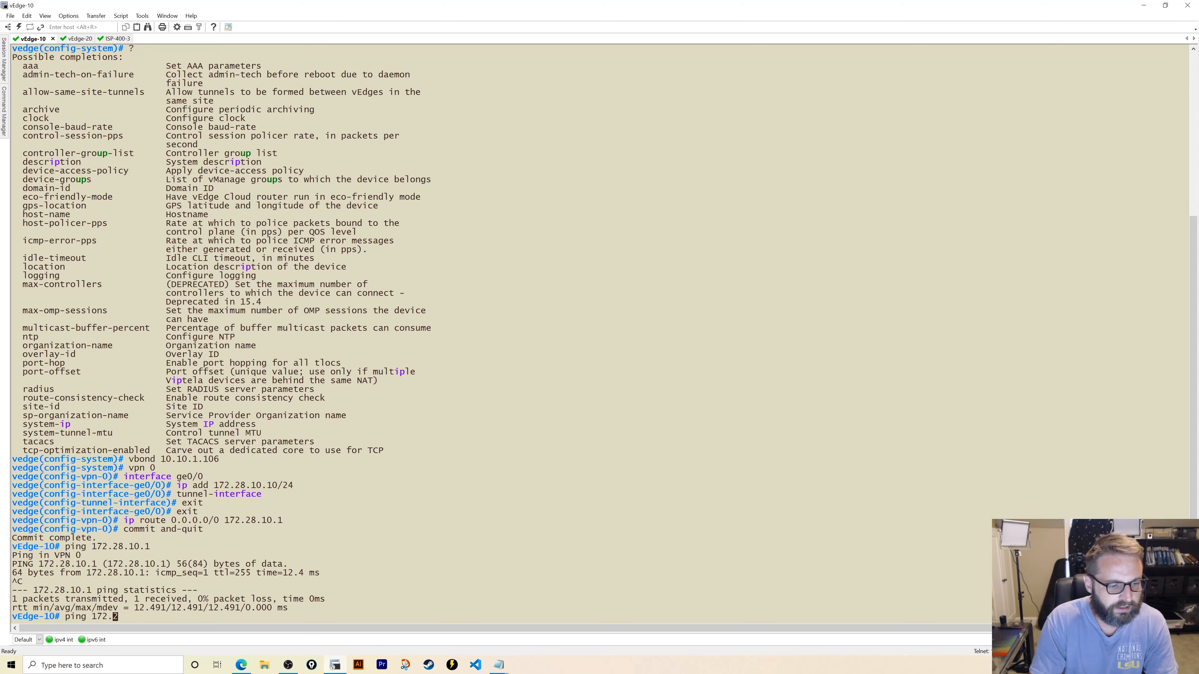
key(BackSpace)
key(BackSpace)
key(BackSpace)
text(0.10.)
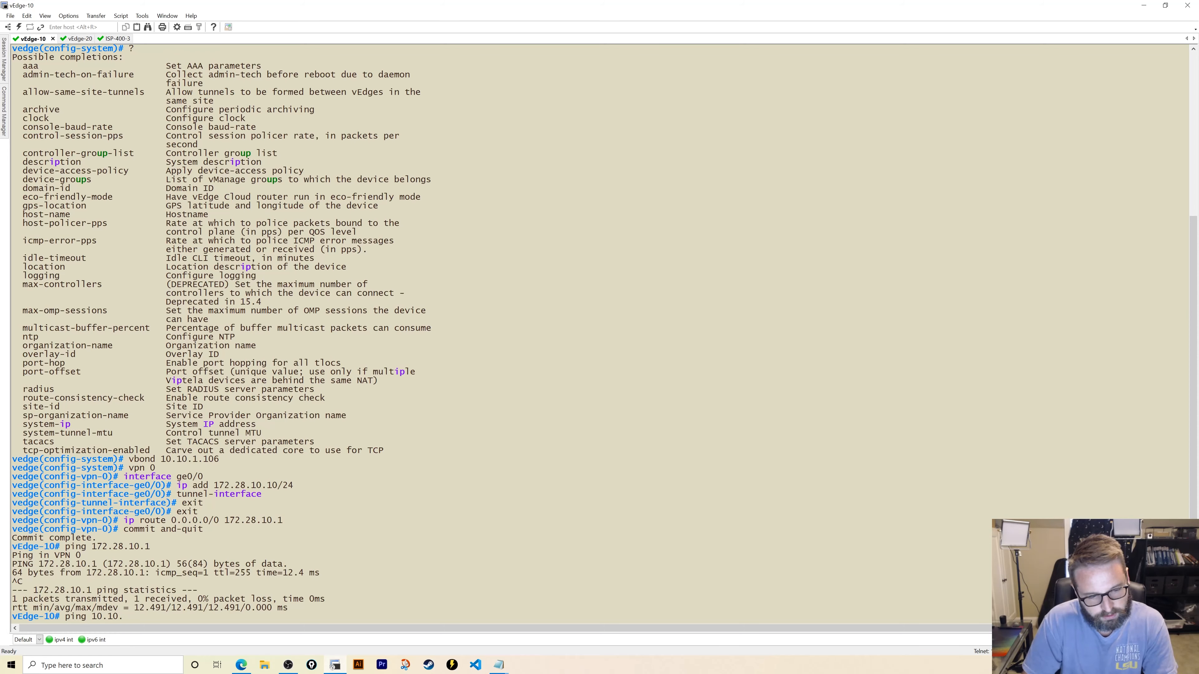
key(alt+3)
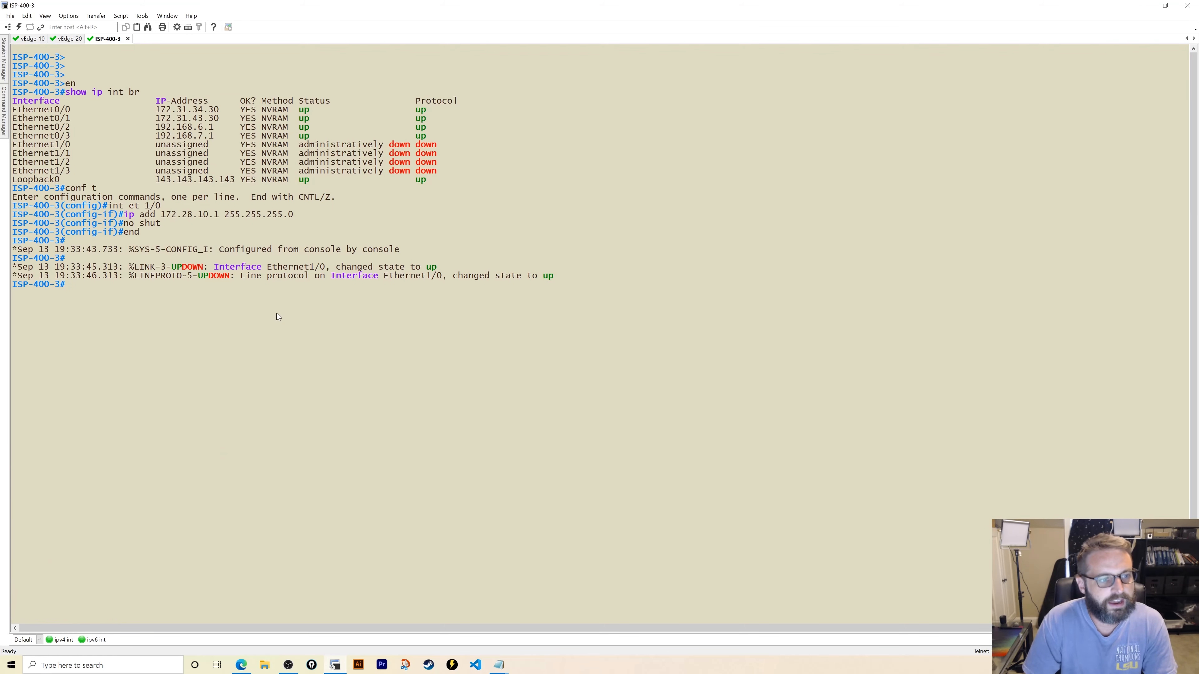
- Enter config mode on ISP-400-3 and display the BGP section of its running config
text(conf t)
key(Return)
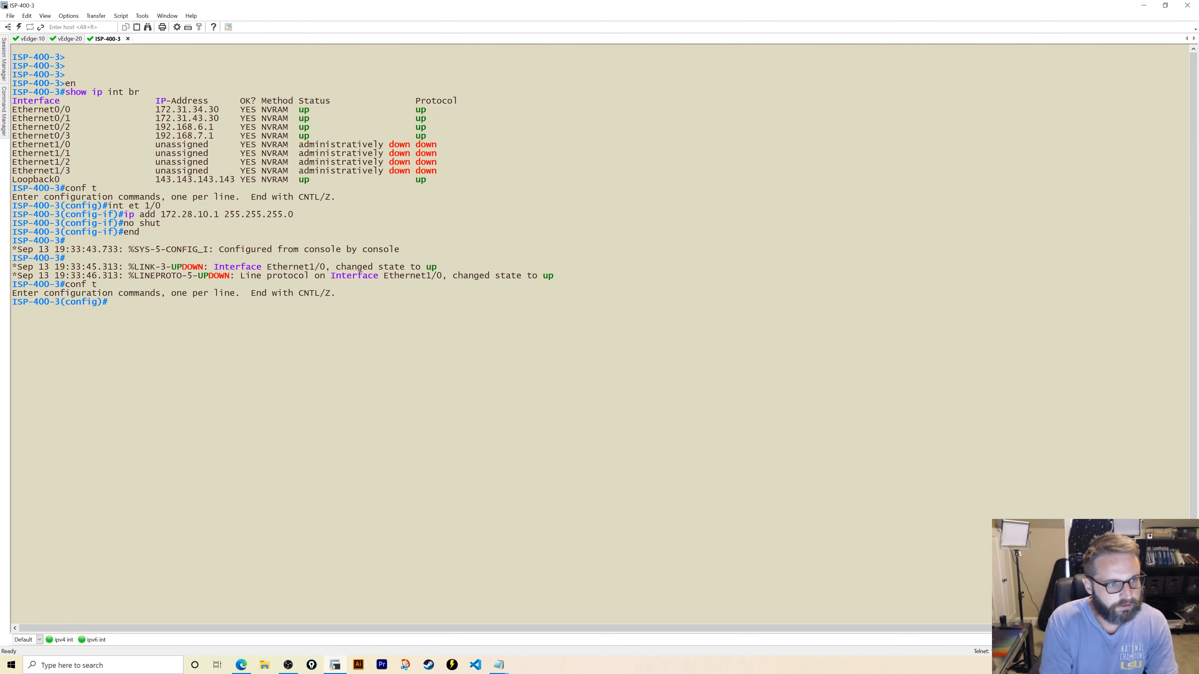
text(do sh)
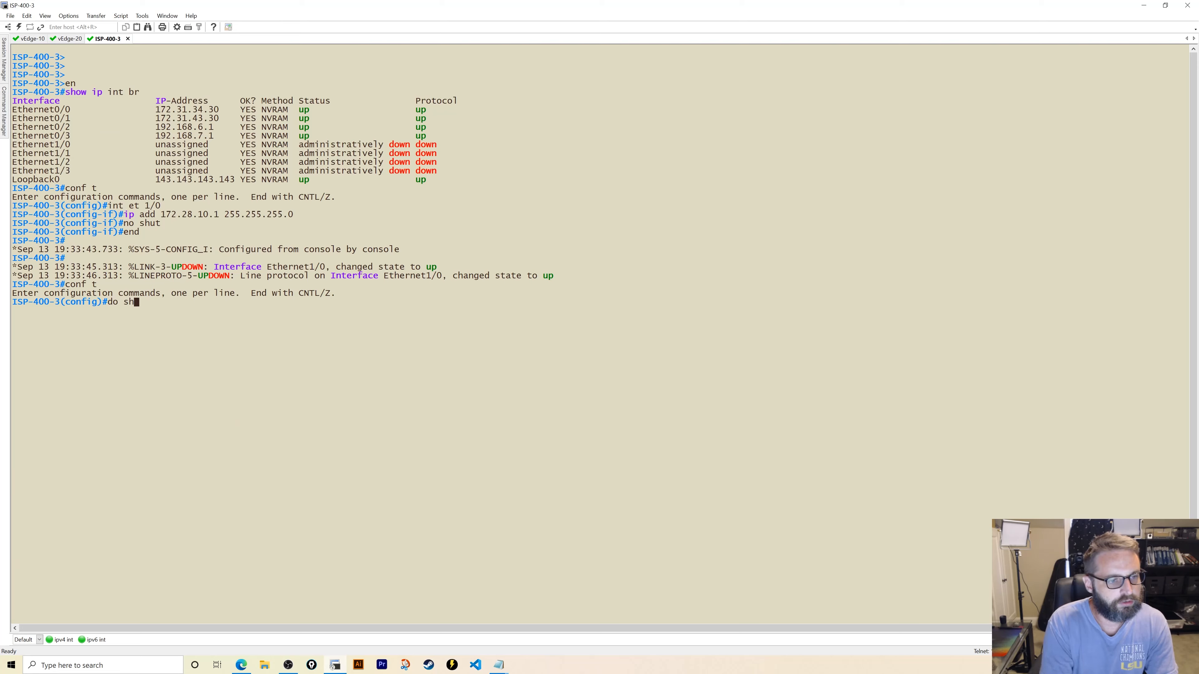
text(ow run | s bgp)
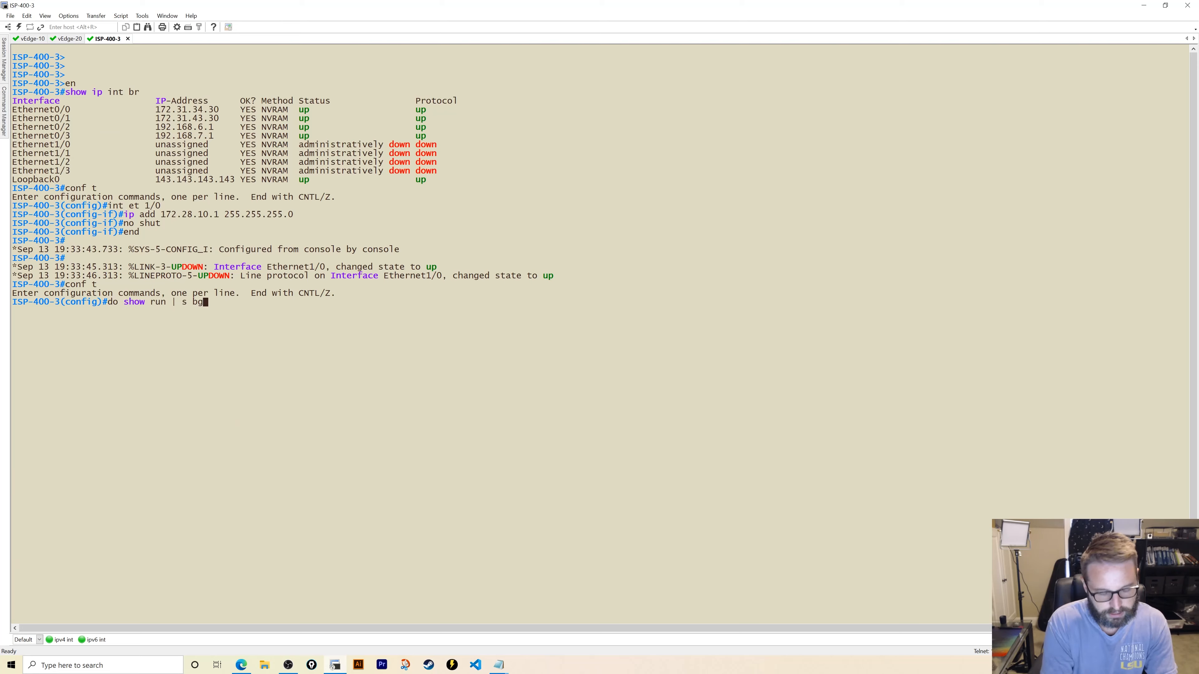
key(Return)
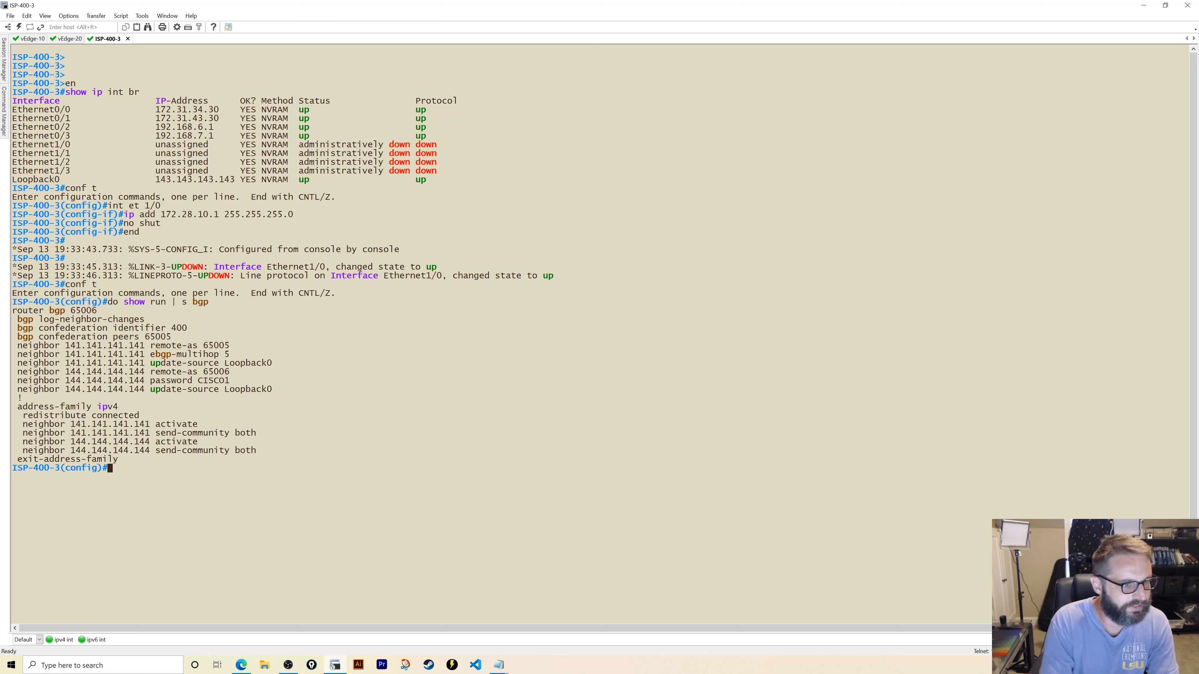
- Enter router bgp 65006, correcting the mistyped AS 65005
text(router)
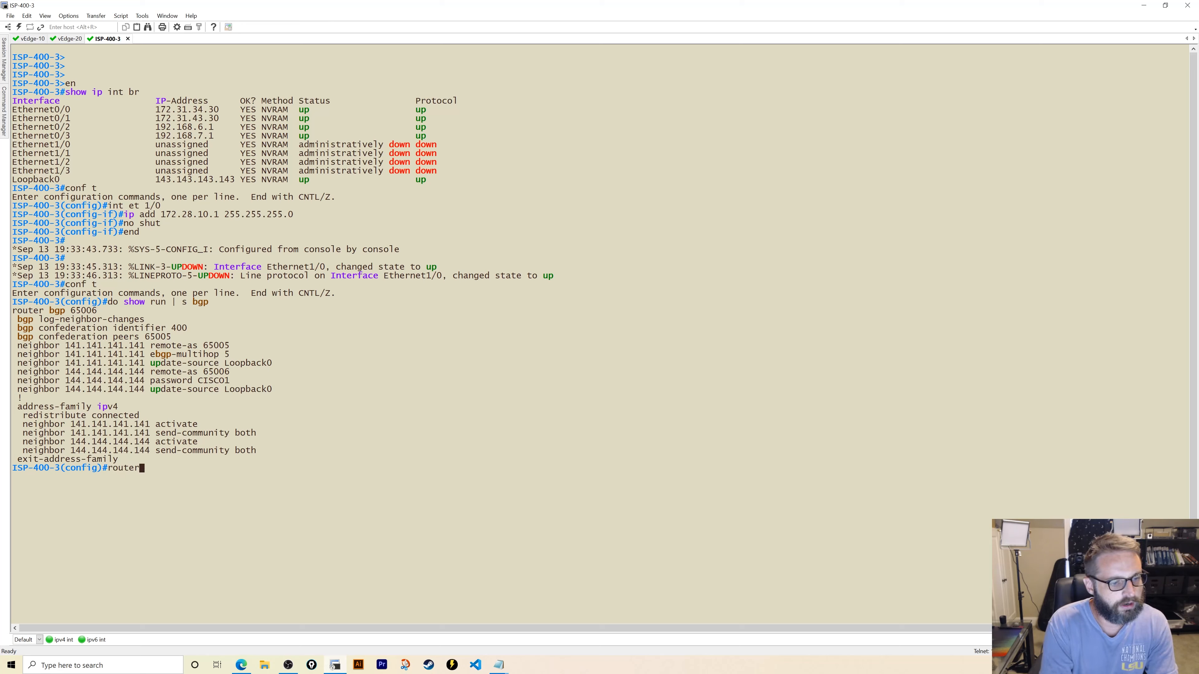
text( bgp 65005)
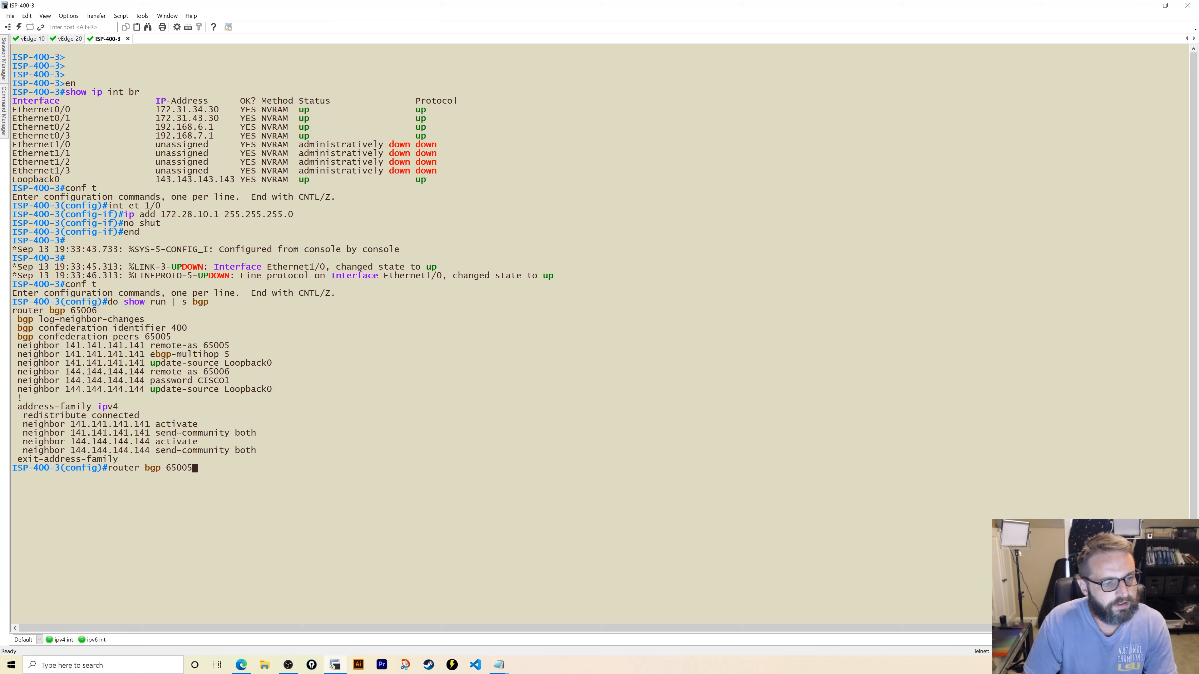
key(Return)
key(Up)
key(BackSpace)
text(6500)
key(Return)
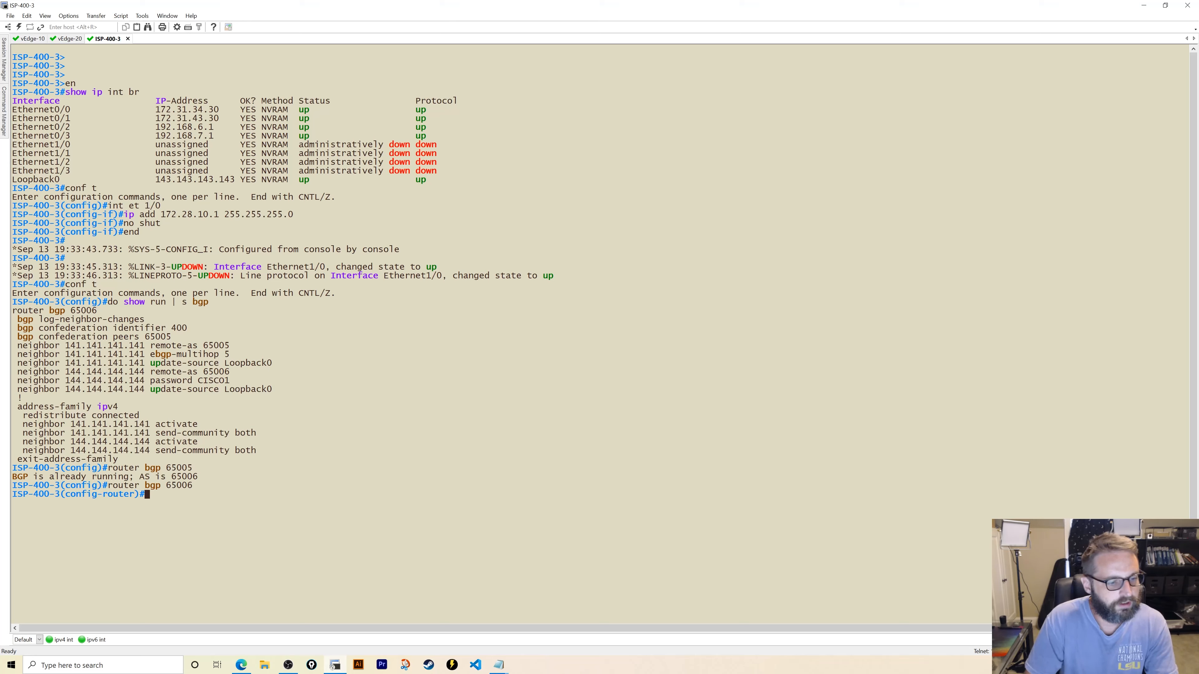
- Under address-family ipv4 unicast, advertise network 172.28.10.0 mask 255.255.255.0
text(add)
key(Tab)
text(ipv4)
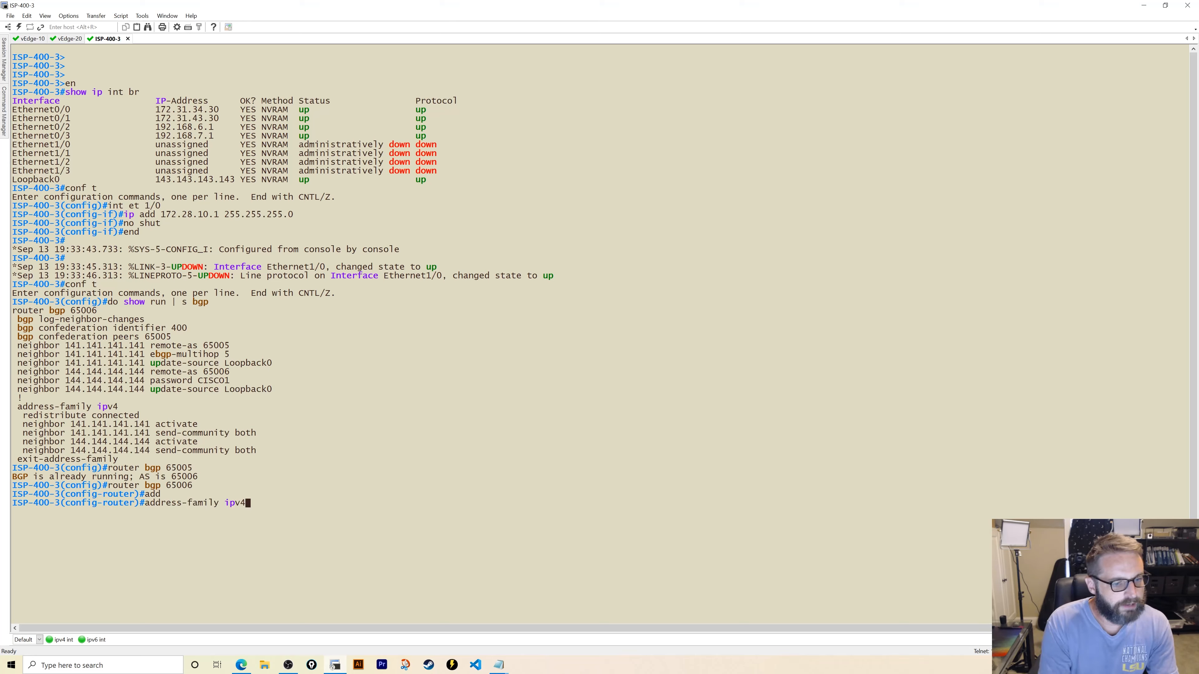
text( unicast)
key(Return)
text(net)
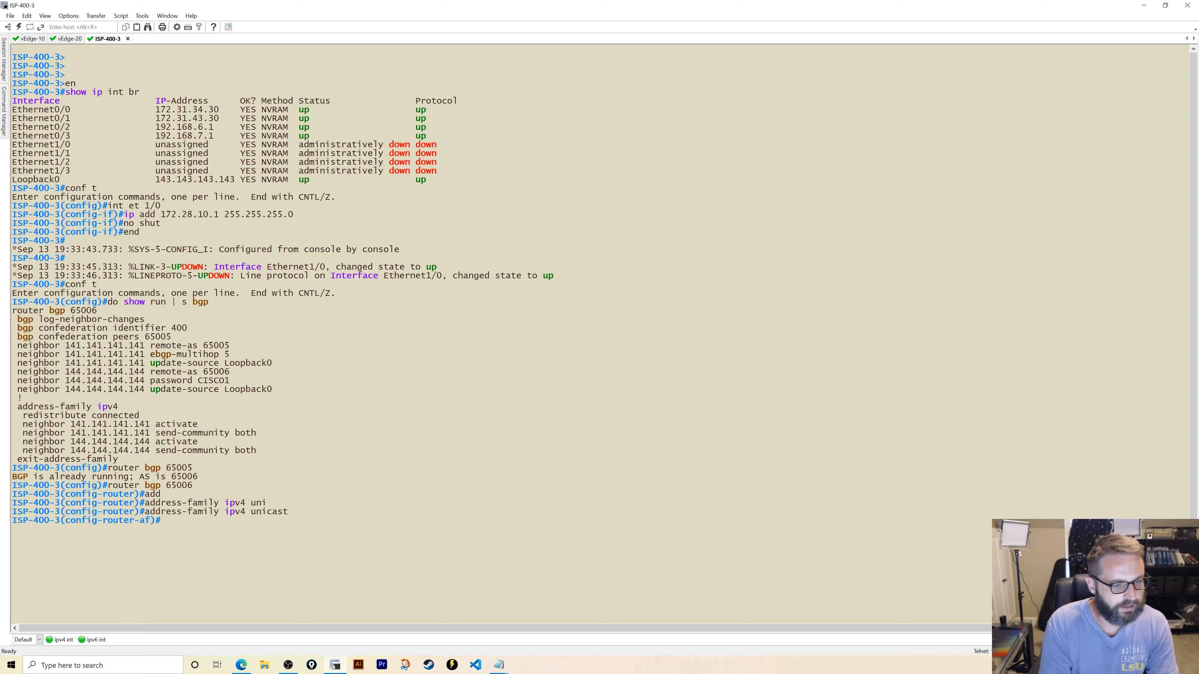
key(Tab)
text(172.)
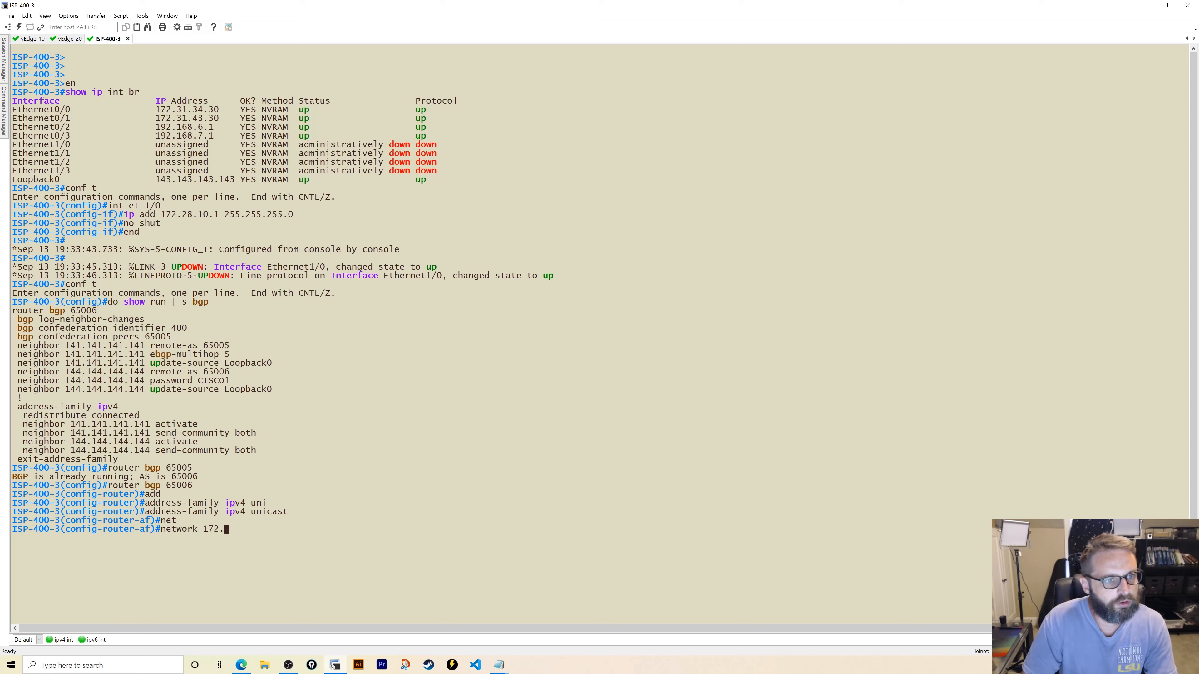
text(28.10.0 )
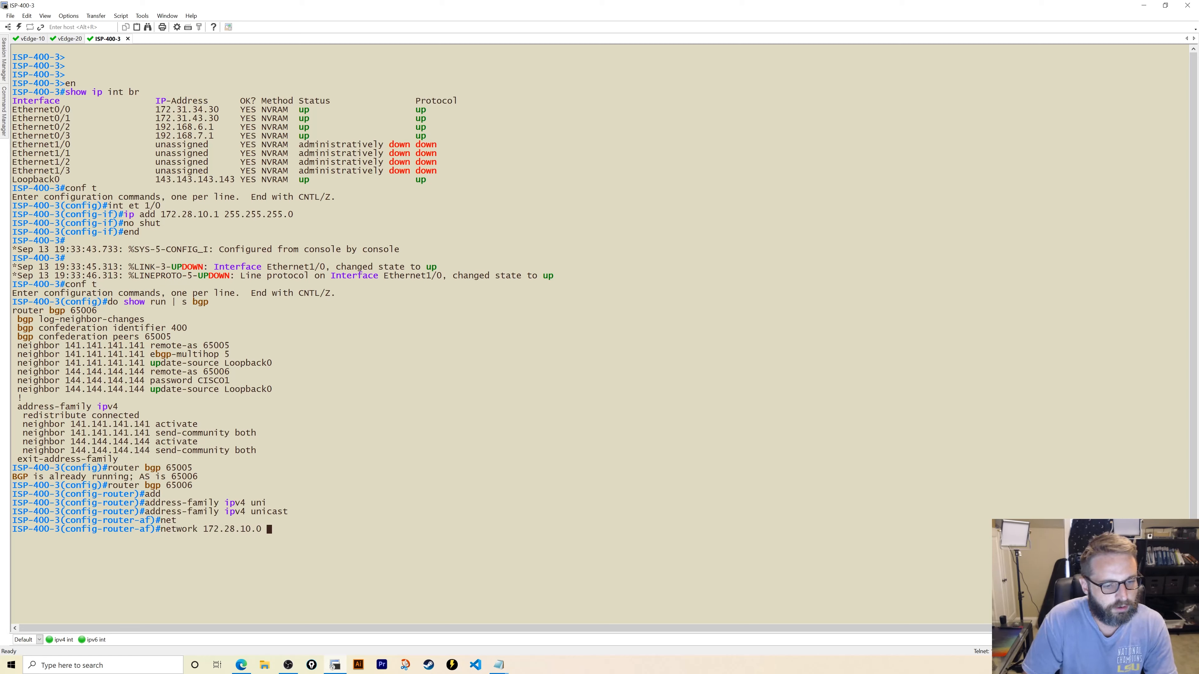
text(mask 255)
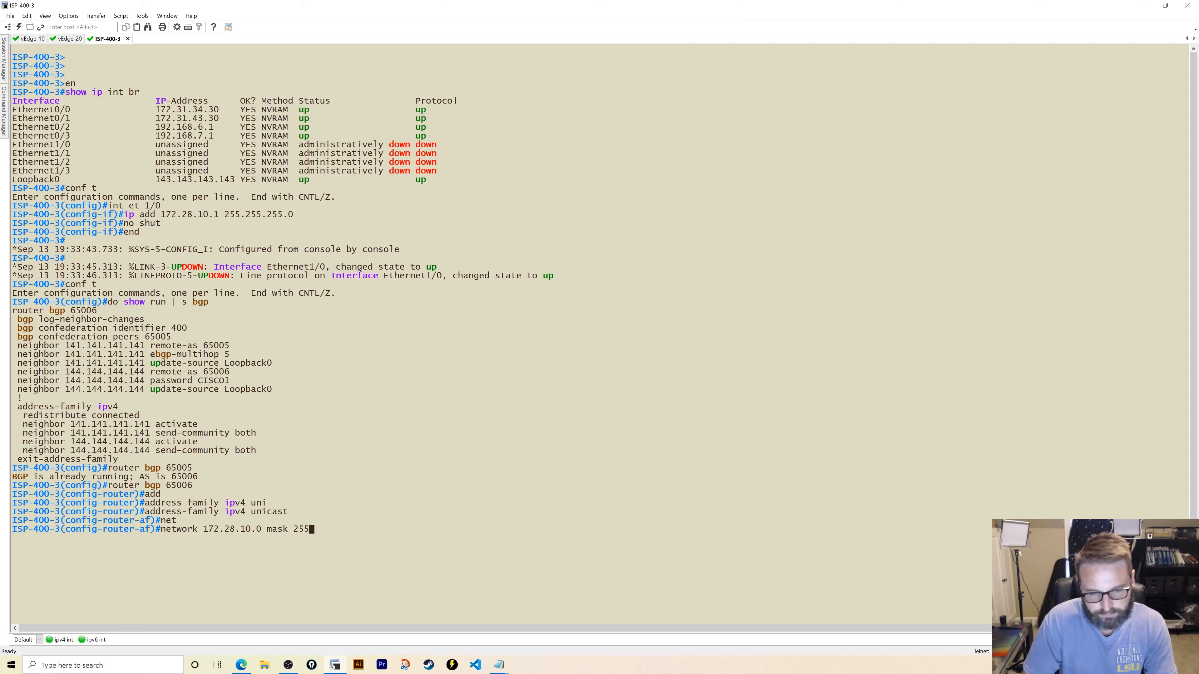
text(.255.255.0)
key(Return)
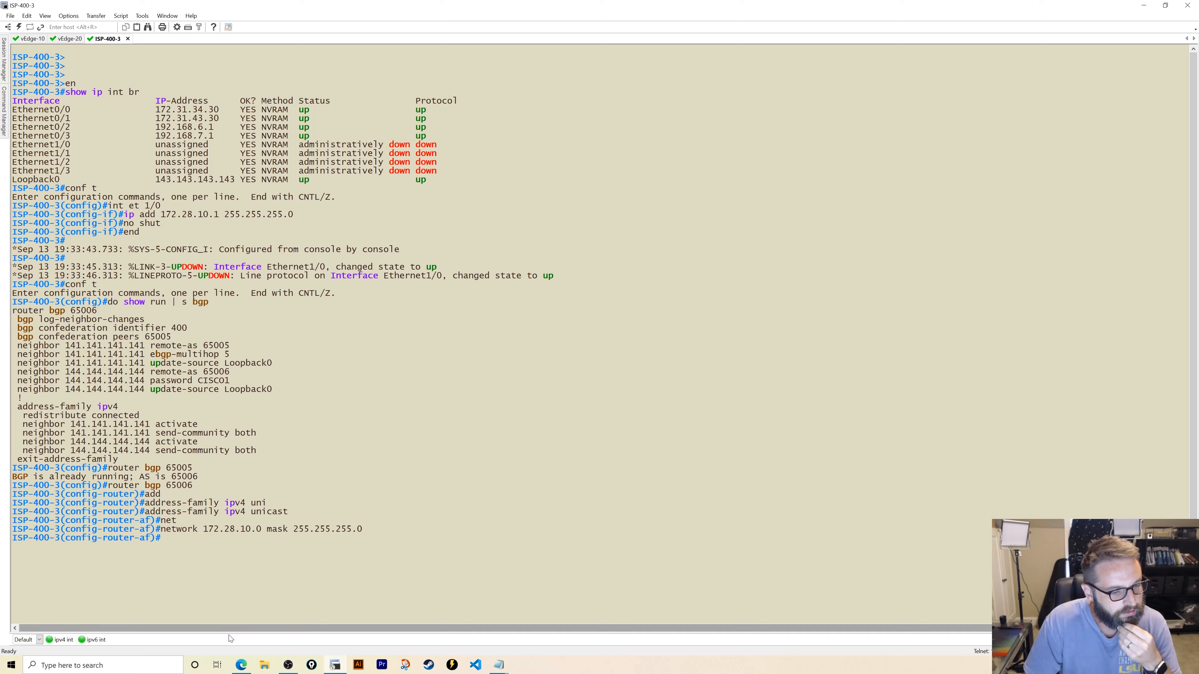
click(239, 666)
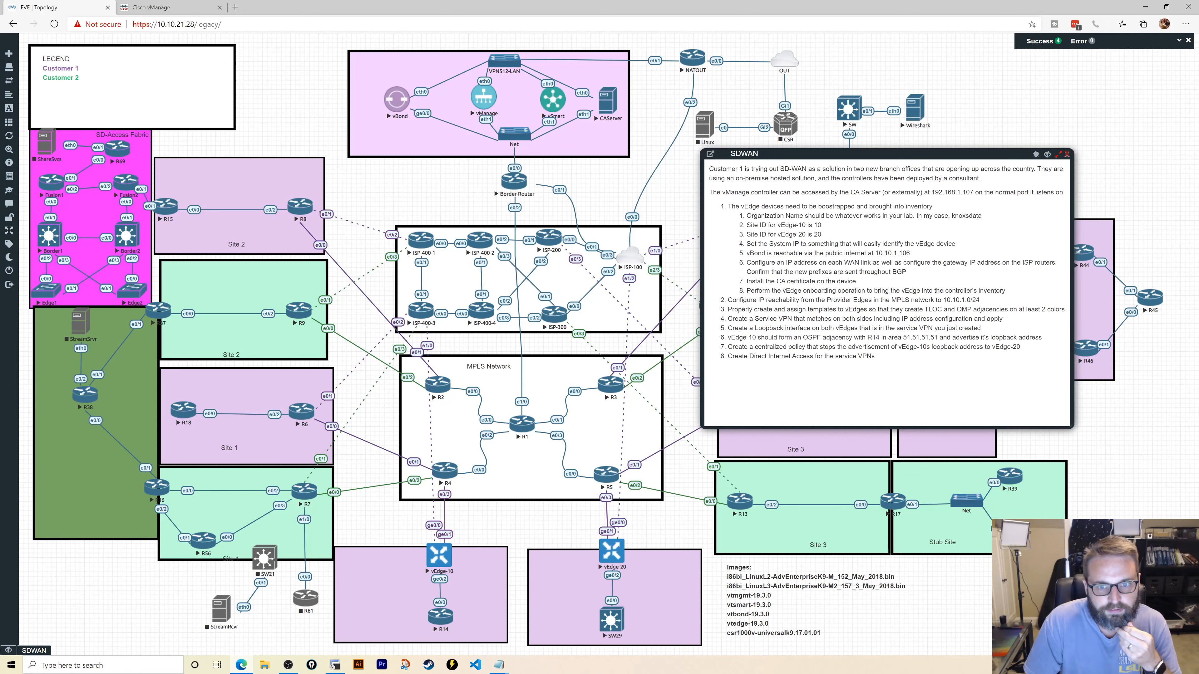
- Open an ISP-100 console and look up the route to 172.28.10.0 255.255.255.0
click(630, 259)
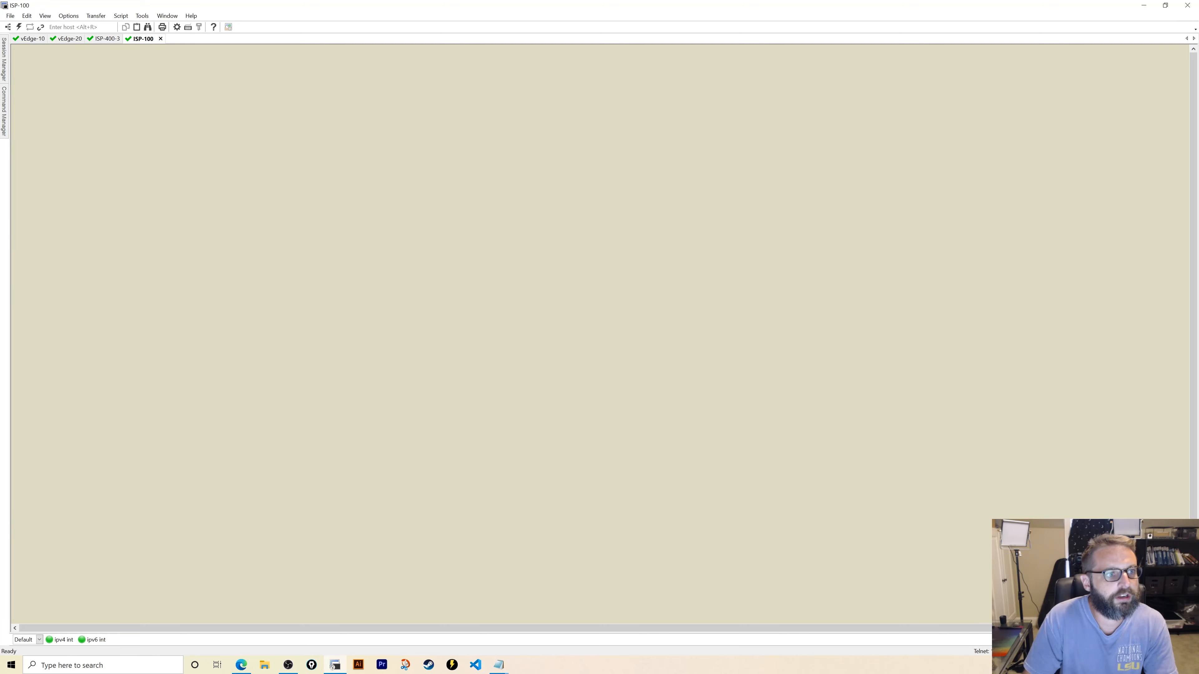
key(Return)
key(Return)
key(Return)
key(Return)
text(en)
key(Return)
text(show ip r)
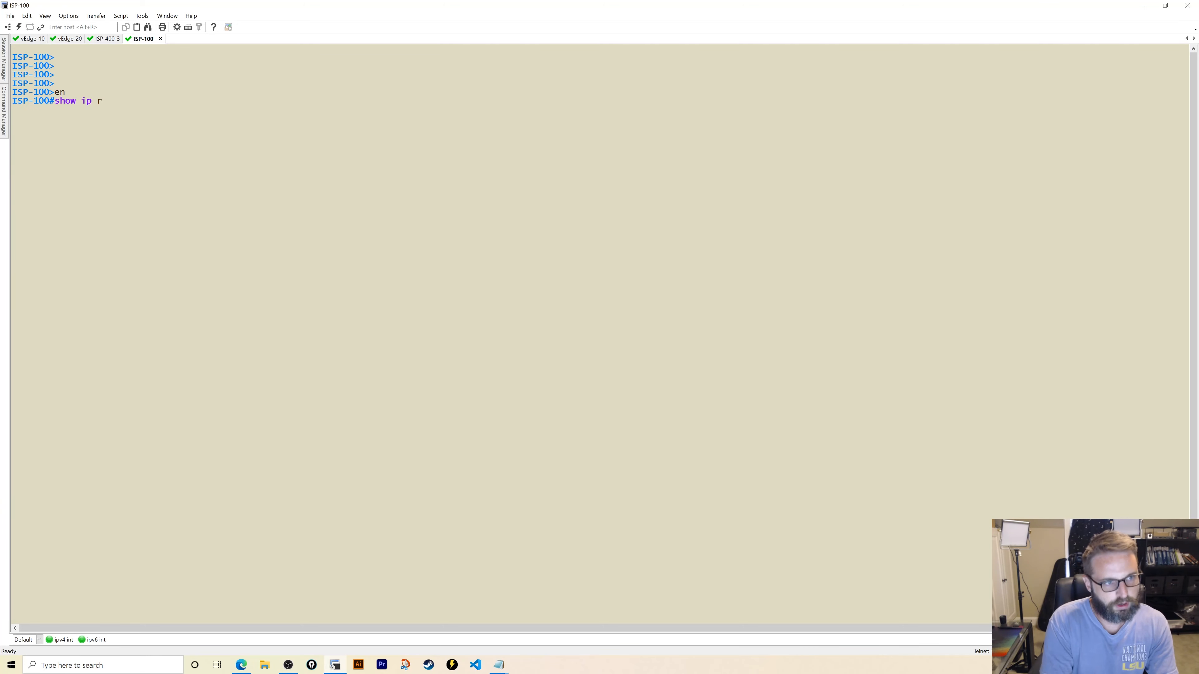
text(otue)
key(BackSpace)
key(BackSpace)
key(BackSpace)
text(u)
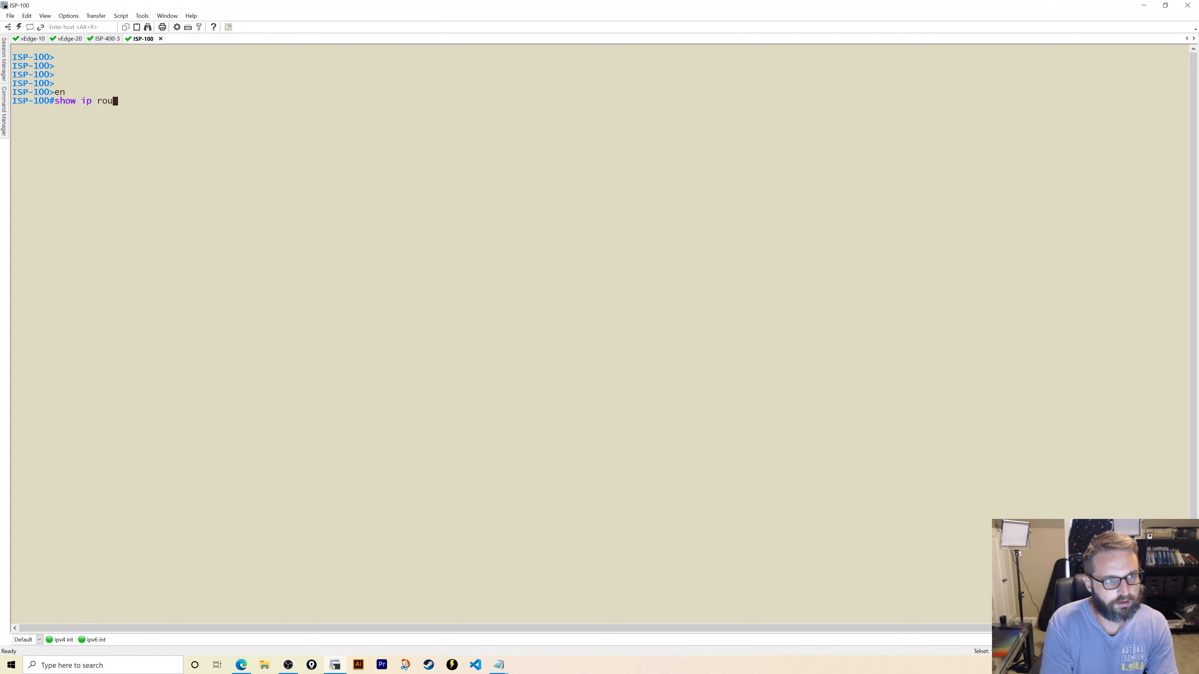
text(te 172.28)
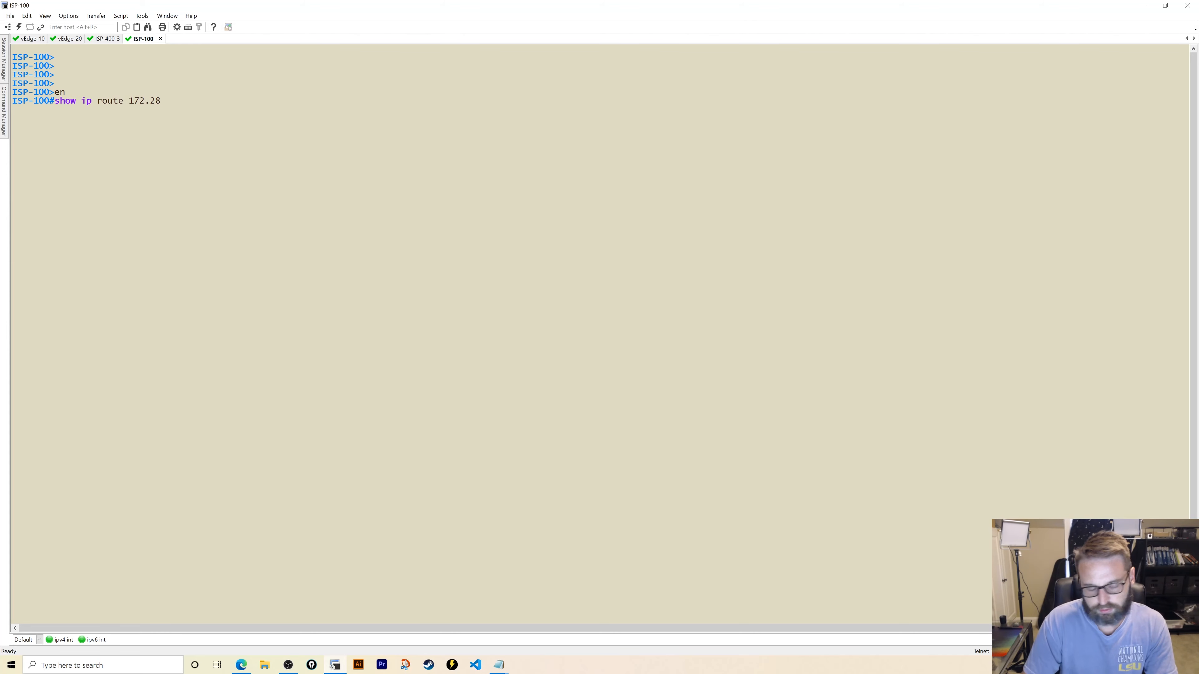
text(.10.0)
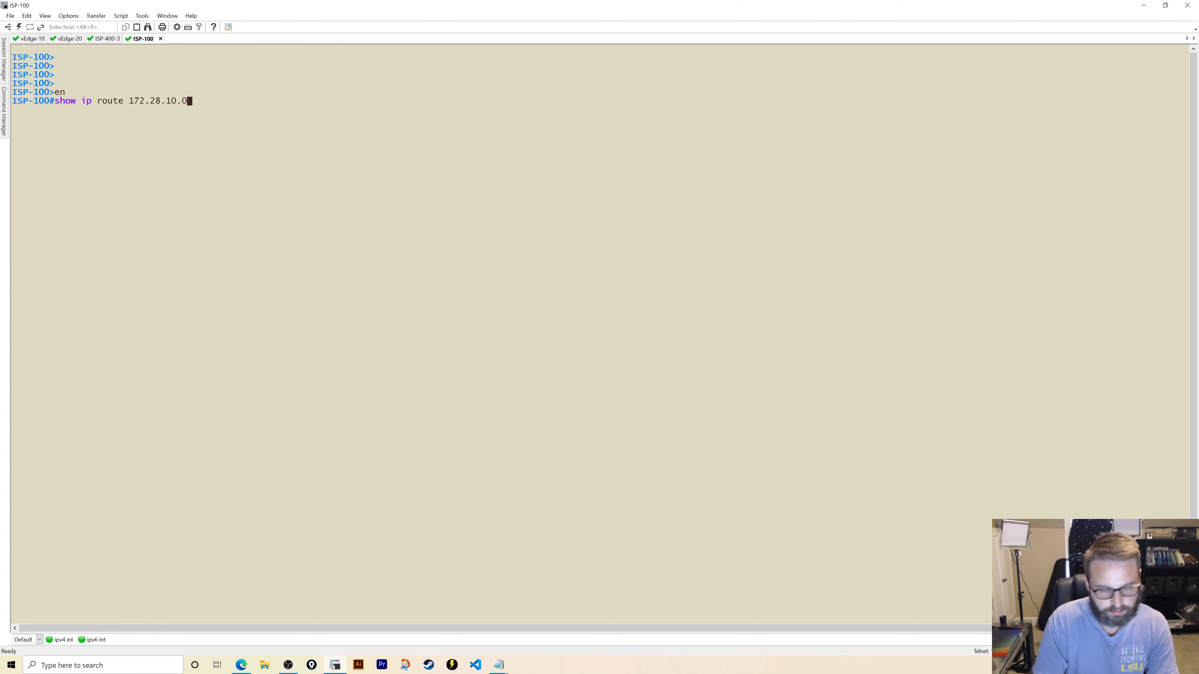
text(/24)
key(Return)
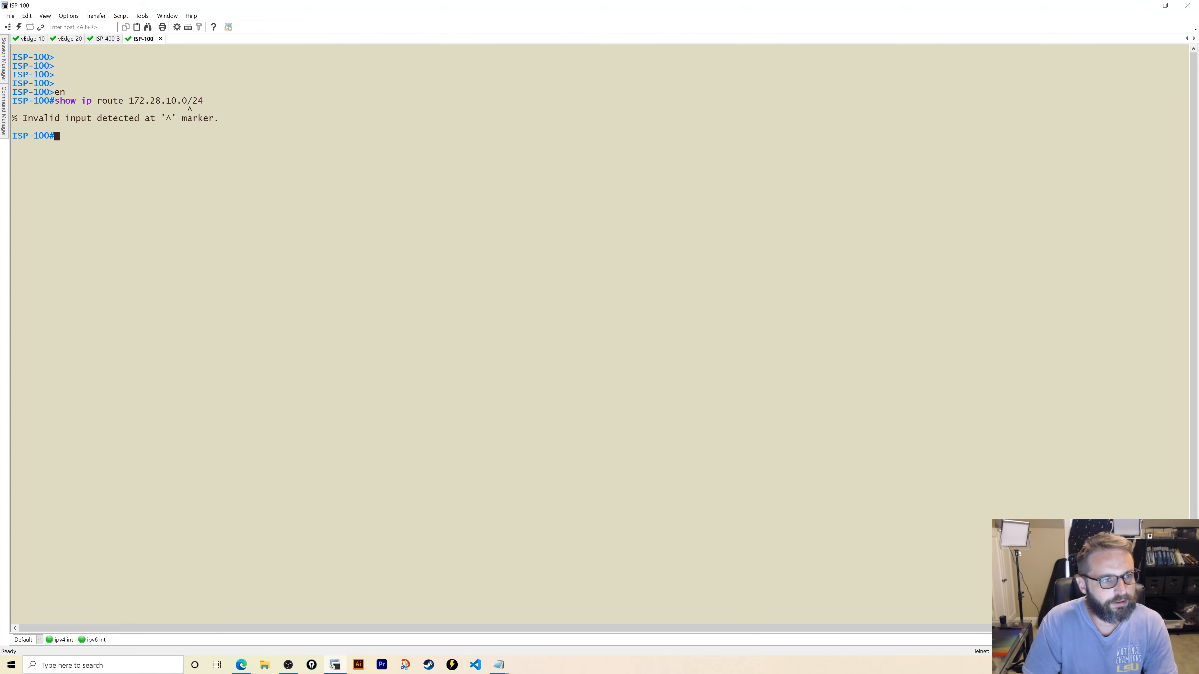
key(Up)
key(BackSpace)
key(BackSpace)
key(BackSpace)
text(255.)
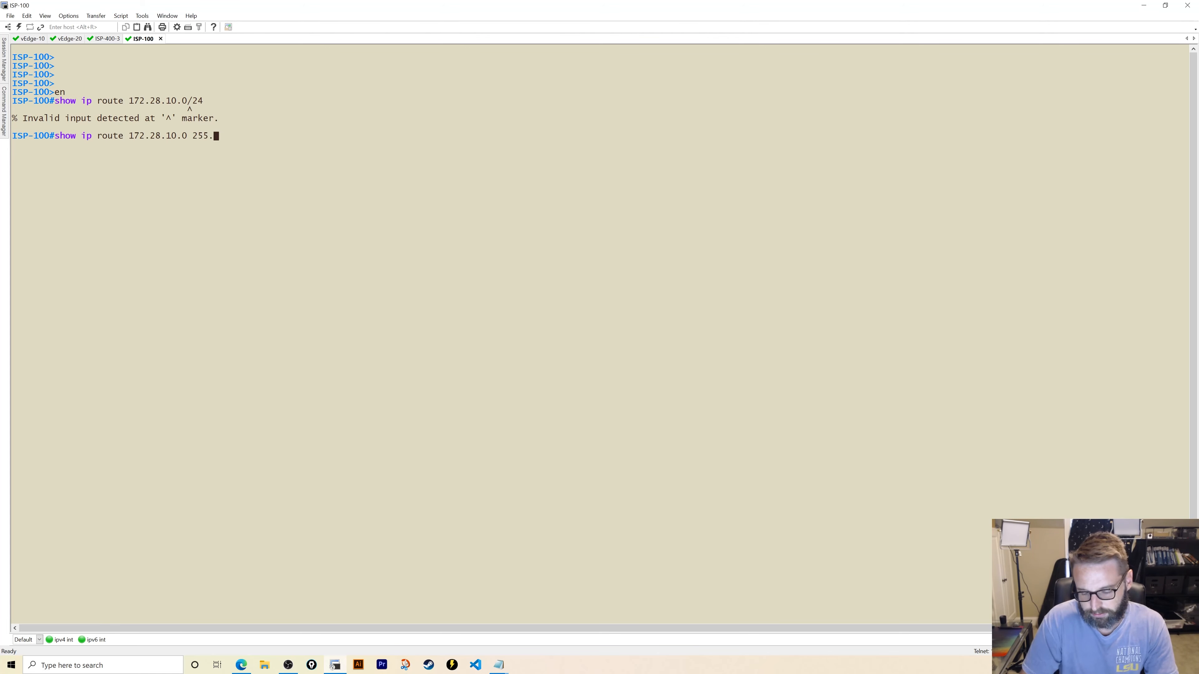
text(255.255.0)
key(Return)
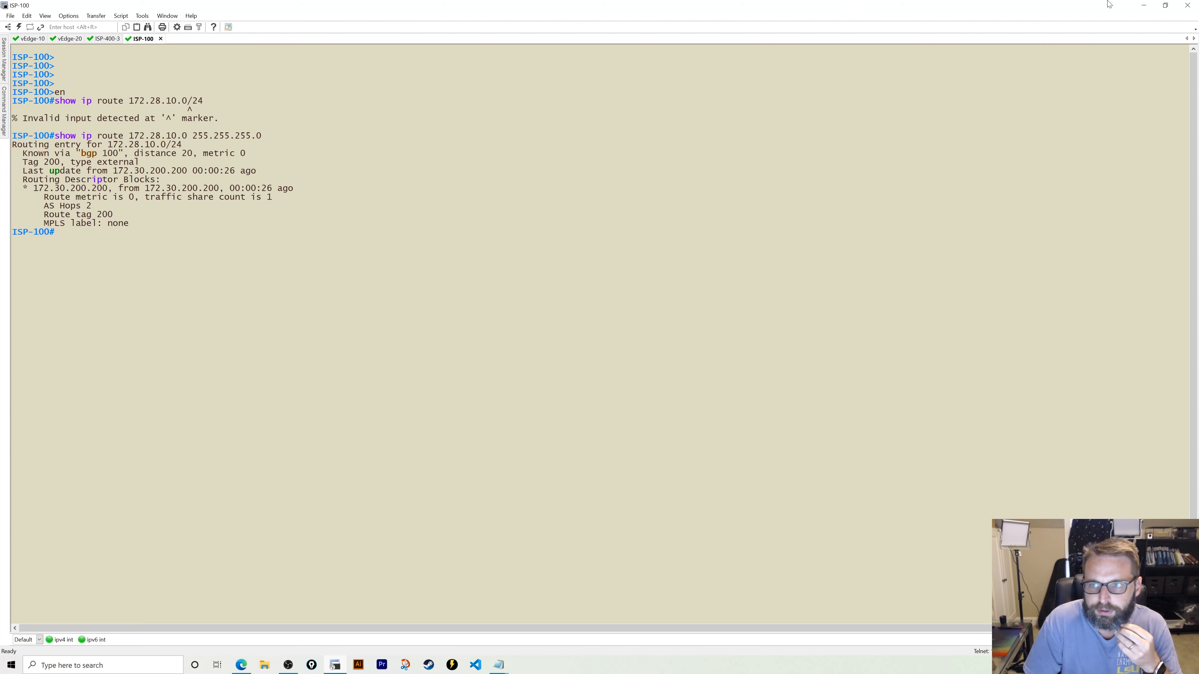
- Check ISP-100's BGP IPv4 unicast table for the two paths to 172.28.10.0/24
text(show bgp)
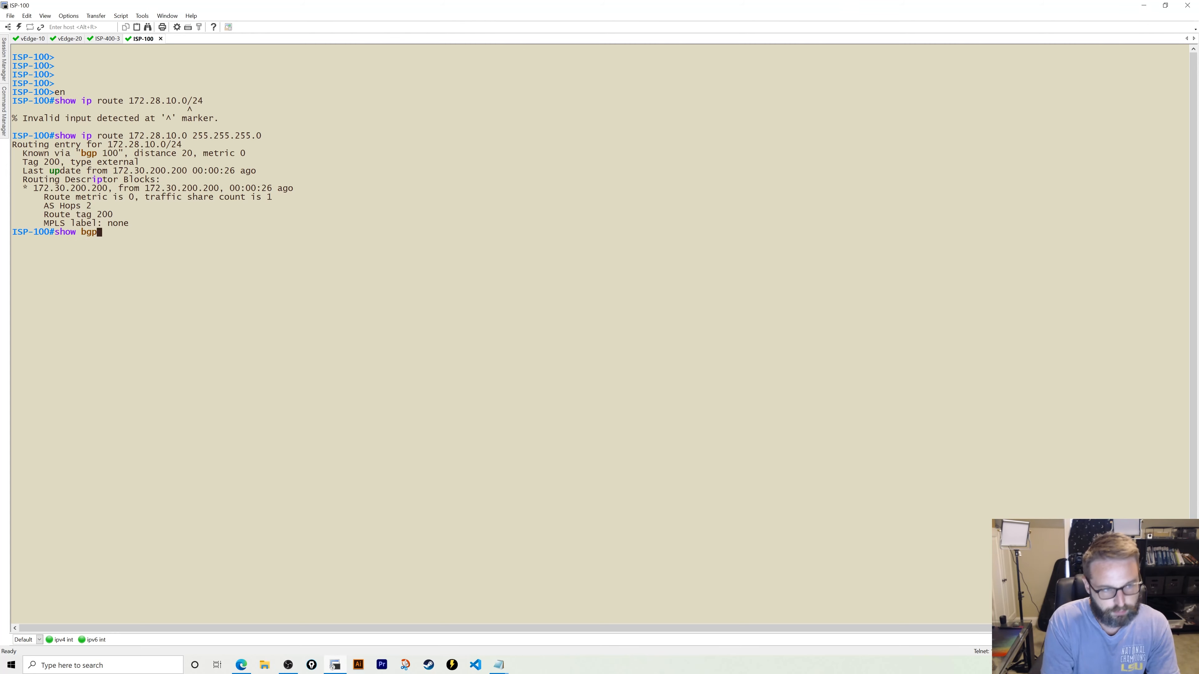
text( ipv4 uni)
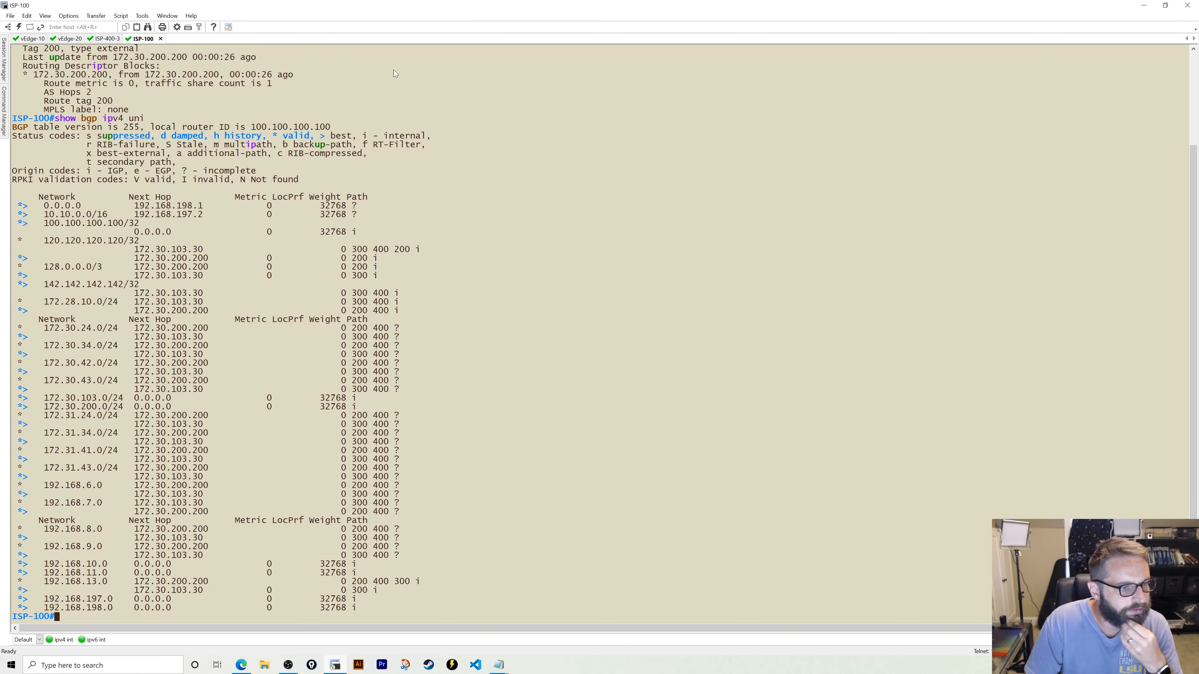
drag(134, 302, 215, 310)
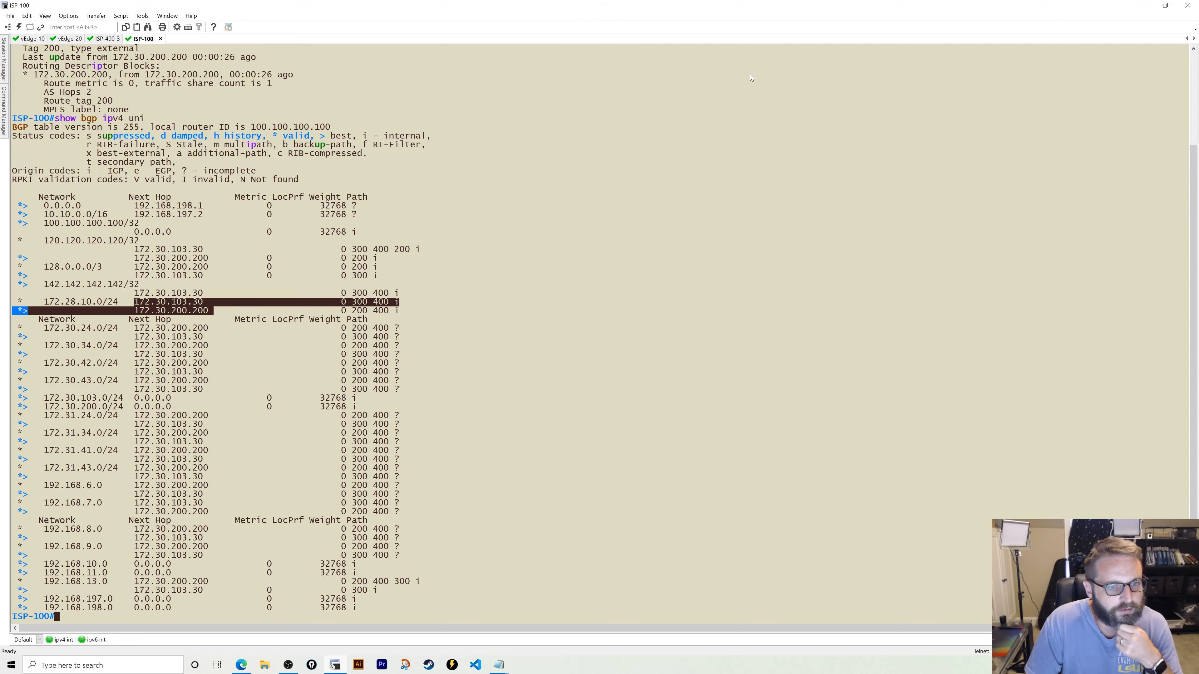
click(1139, 6)
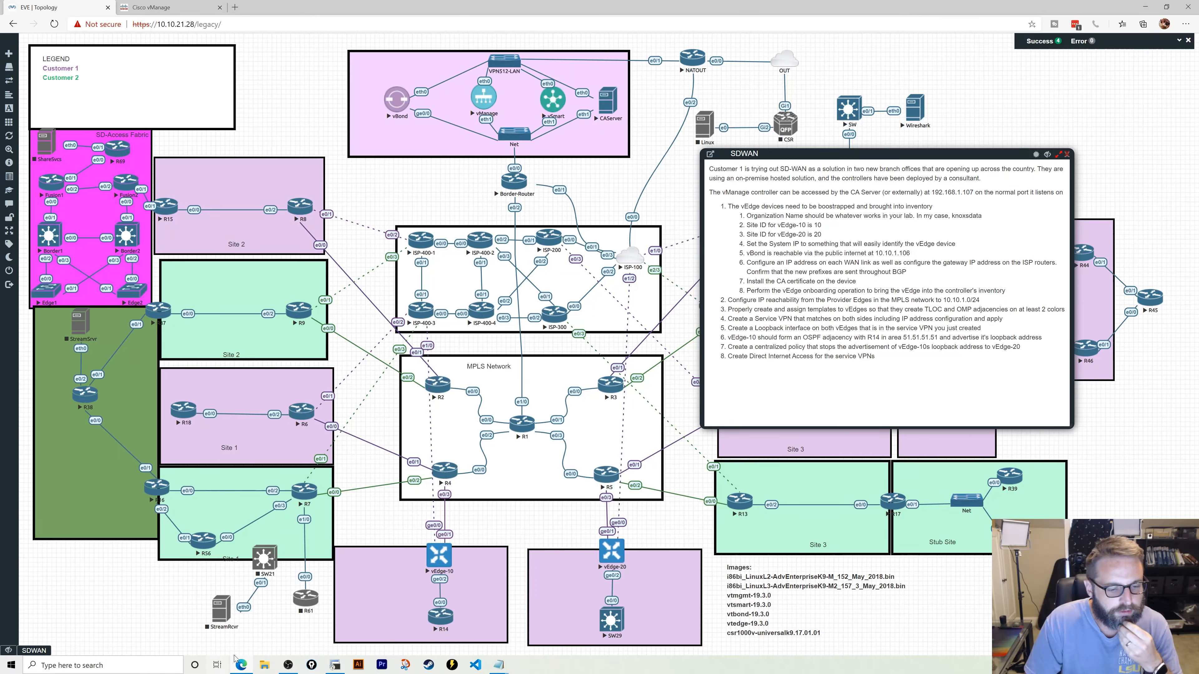
- Ping the vBond 10.10.1.106 from vEdge-10 with 0% loss, then bring up vEdge-20's login prompt
click(333, 665)
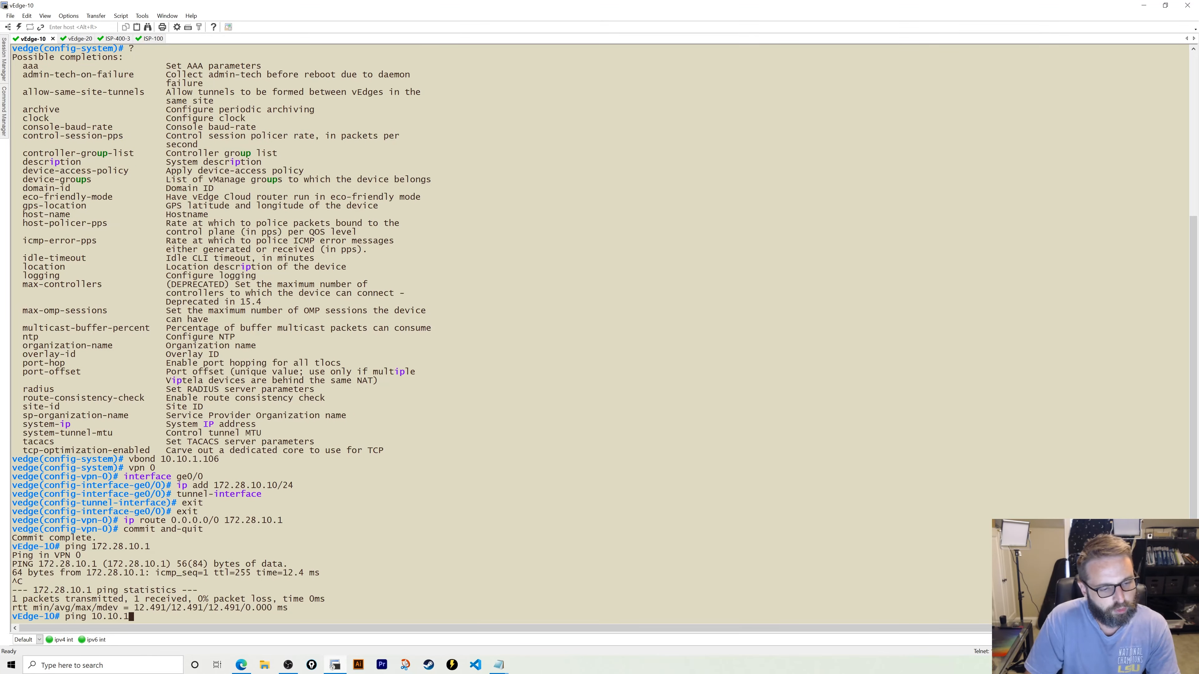
text(.106)
key(Return)
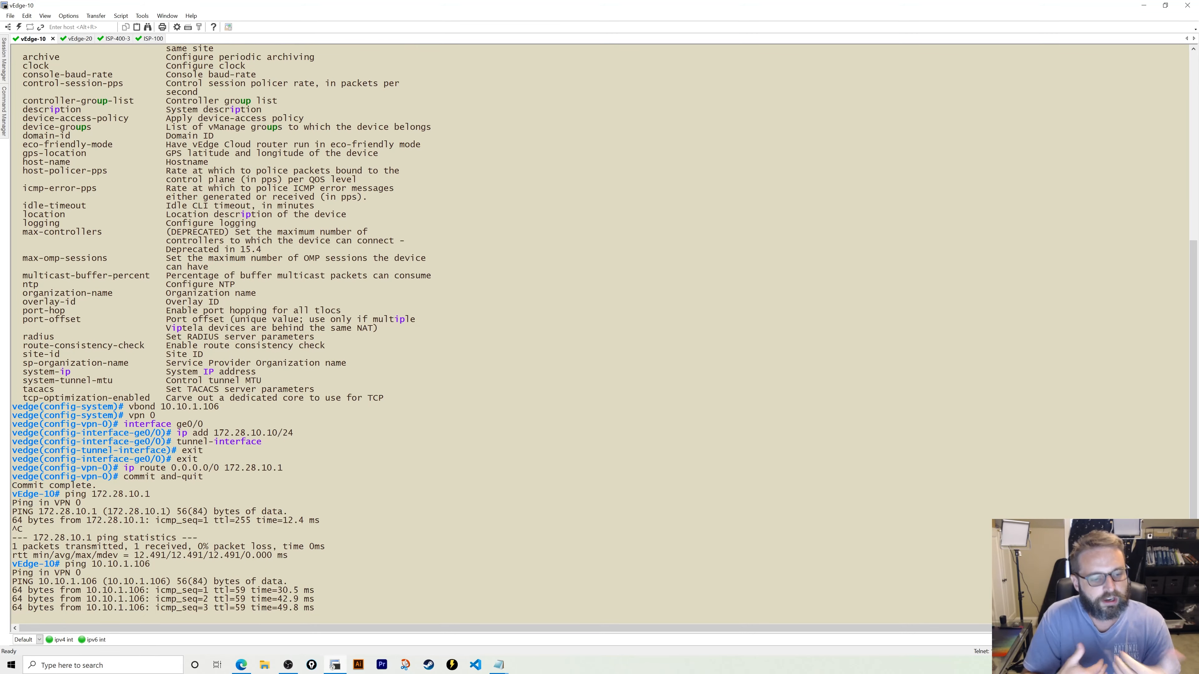
key(ctrl+c)
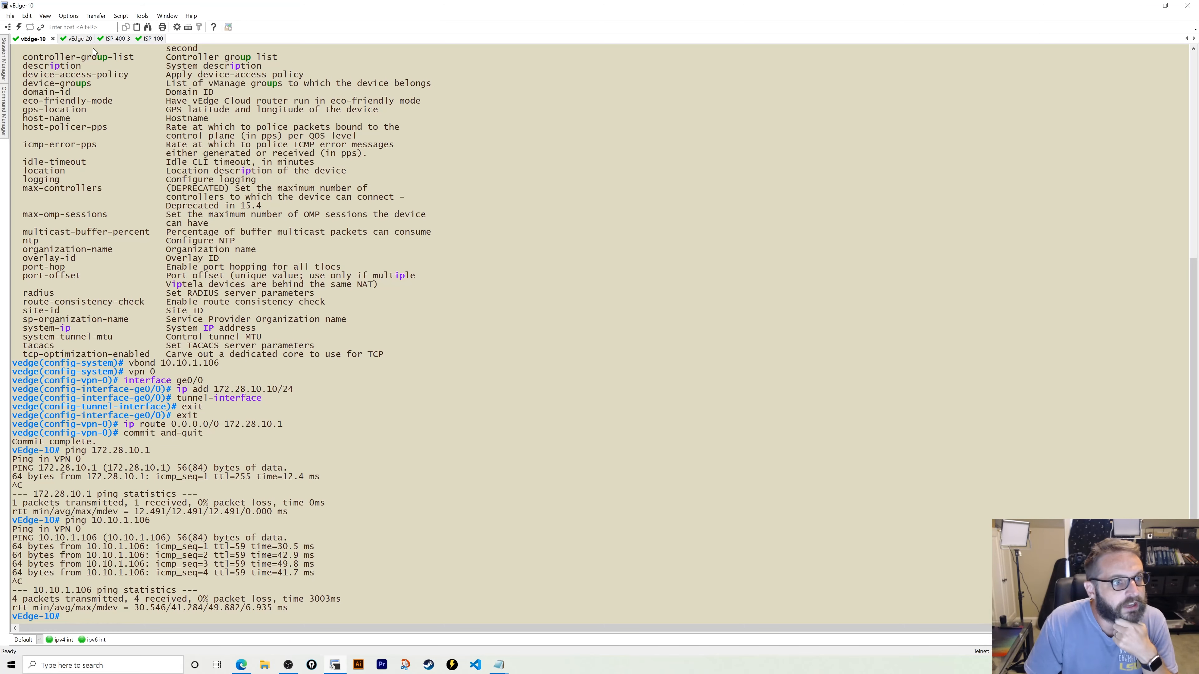
click(75, 39)
key(Return)
key(Return)
key(Return)
key(Return)
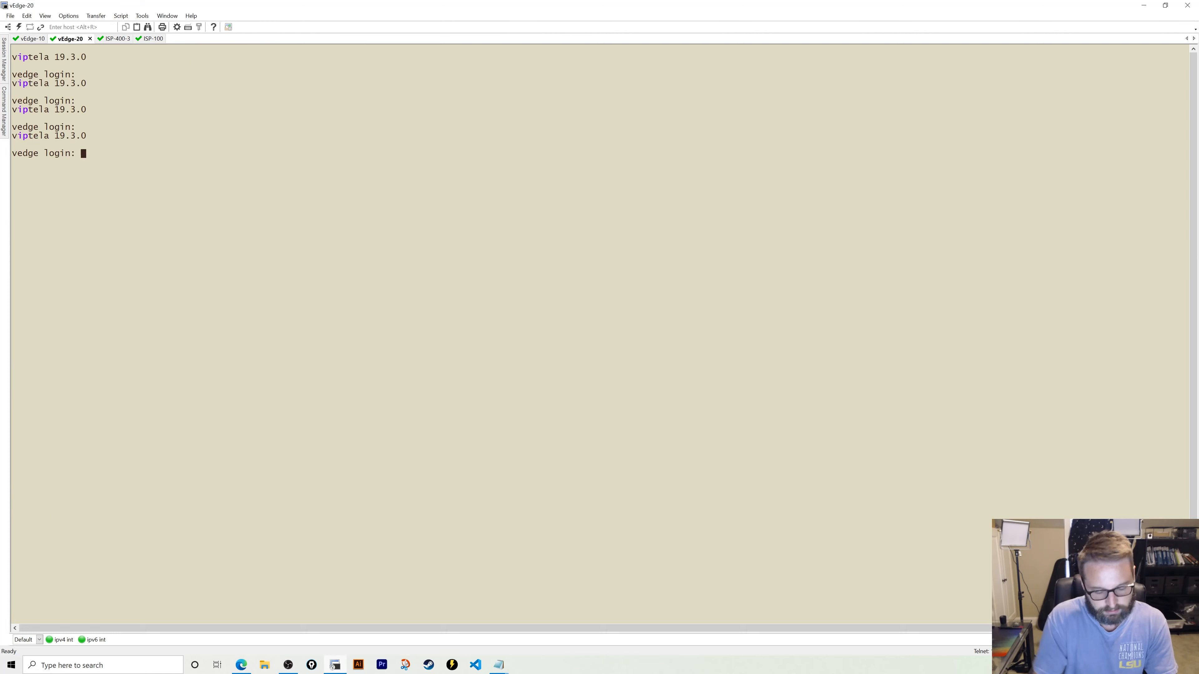
- Log in to vEdge-20 as admin, set a new admin password, and enter config system
text(admin)
key(Return)
key(Return)
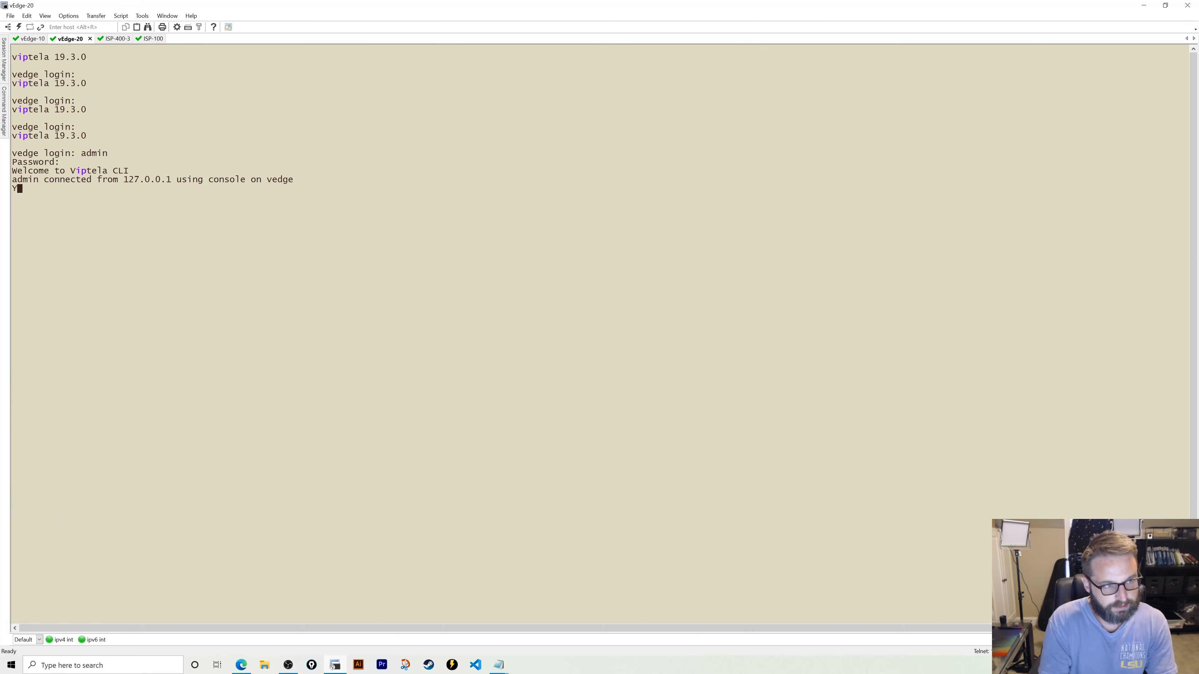
key(Return)
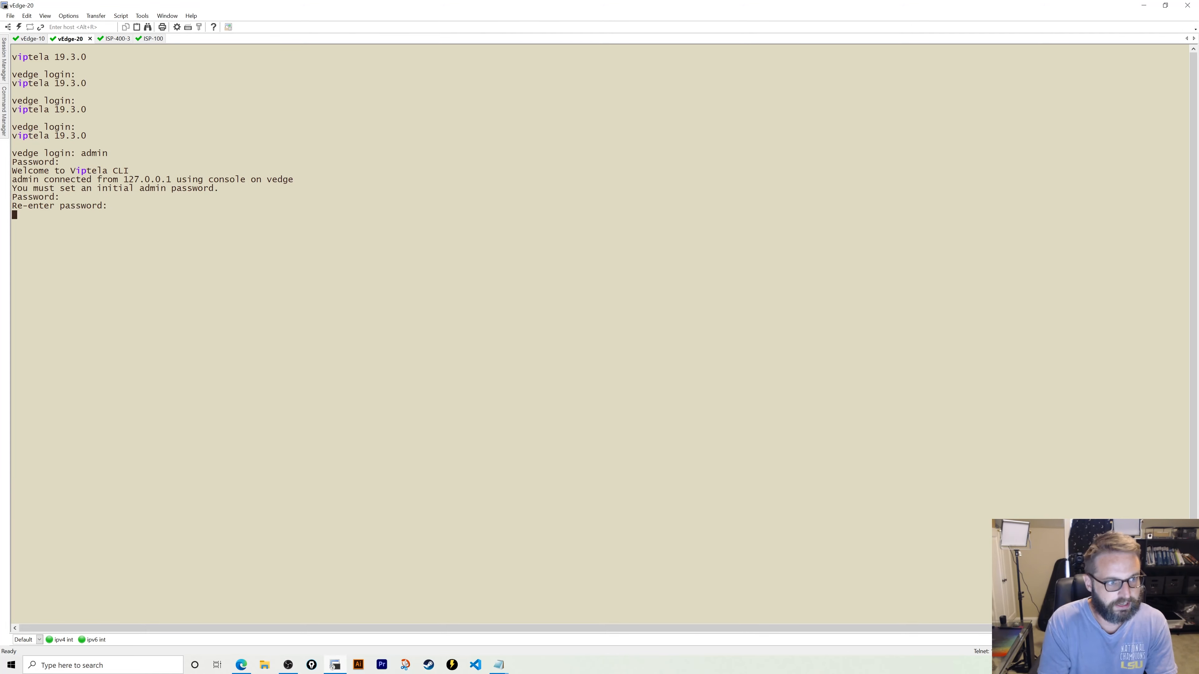
key(Return)
text(config)
key(Return)
text(system)
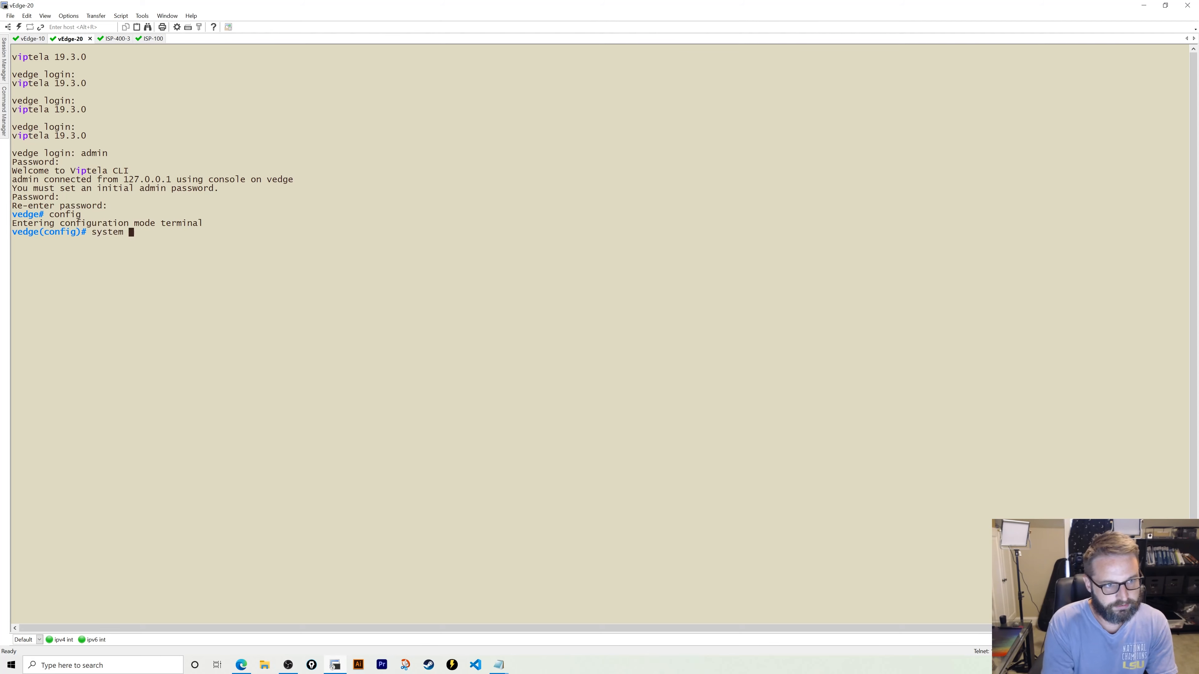
key(Return)
- Set host-name vEdge-20, site-id 20 and system-ip 7.7.7.20
text(host-na)
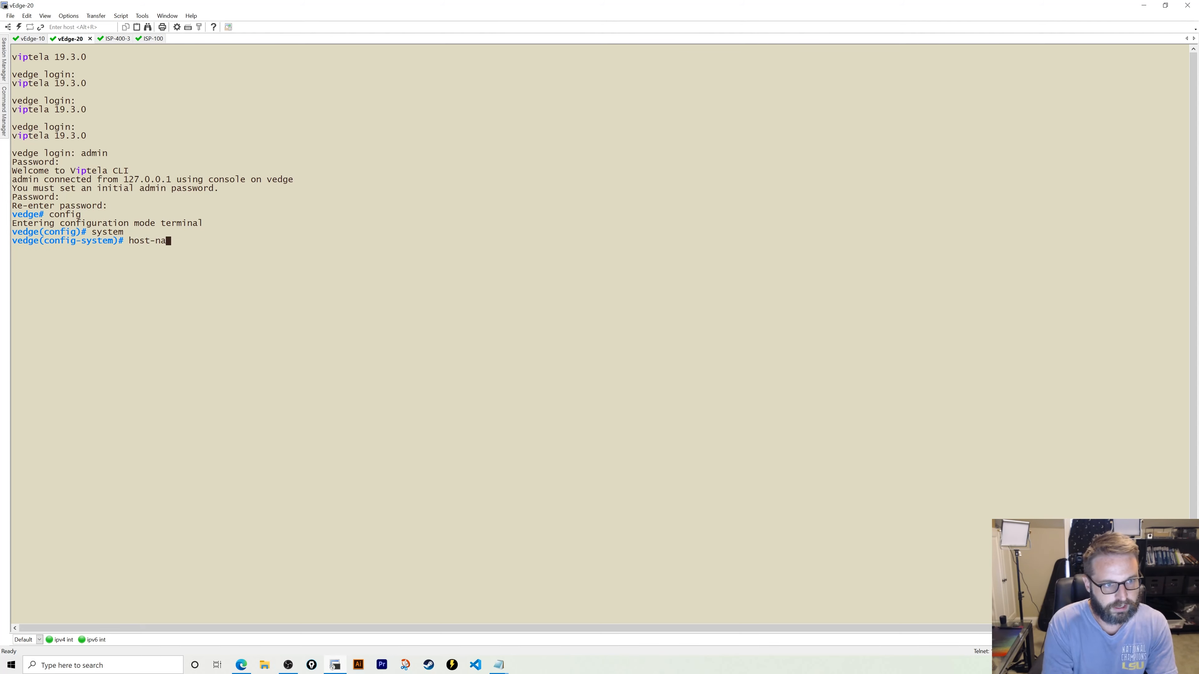
text(me vEdge=20)
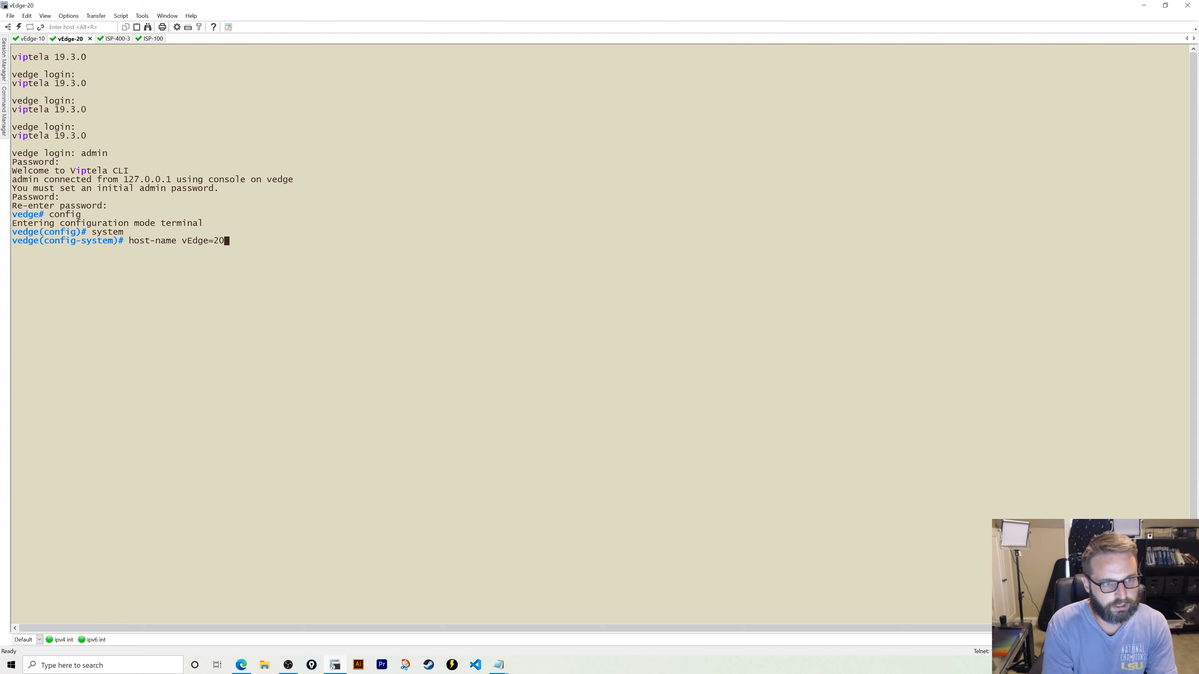
key(BackSpace)
key(BackSpace)
key(BackSpace)
text(-20)
key(Return)
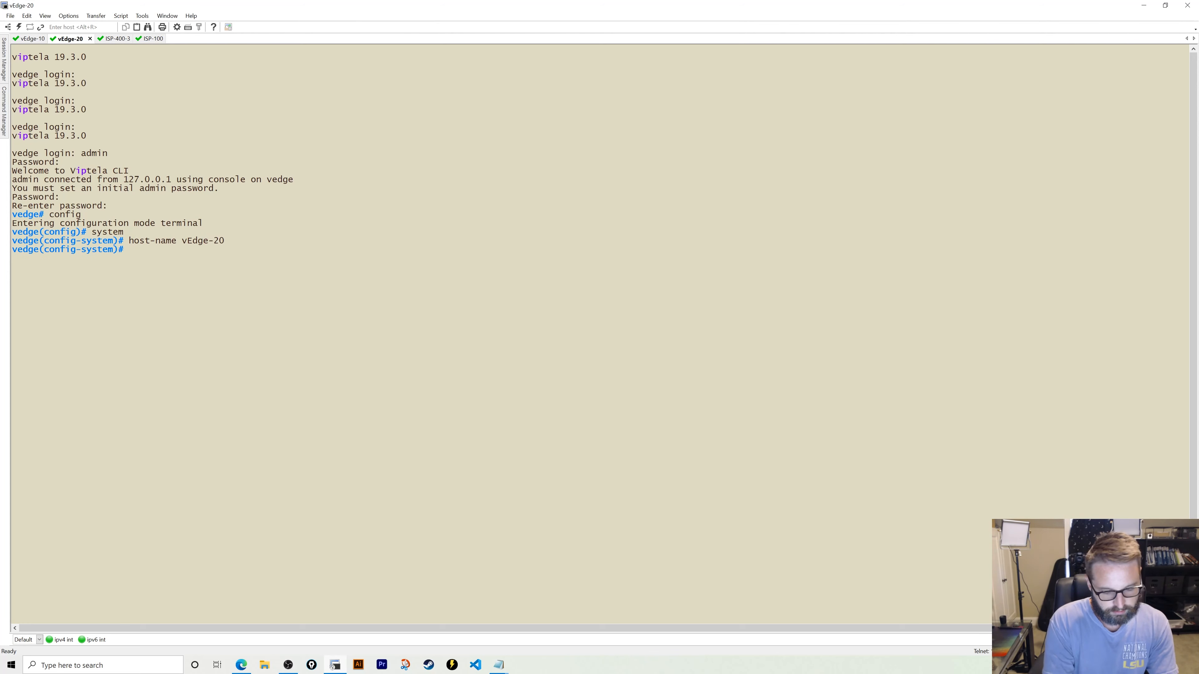
text(site-id )
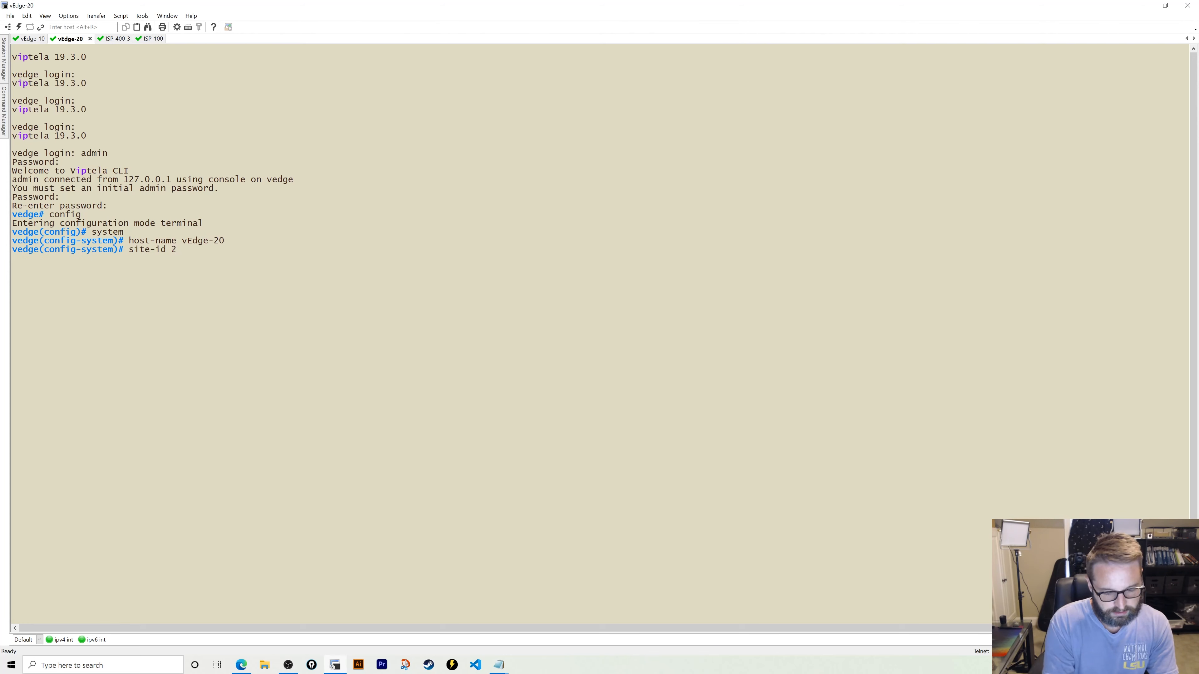
text(20)
key(Return)
text(system-)
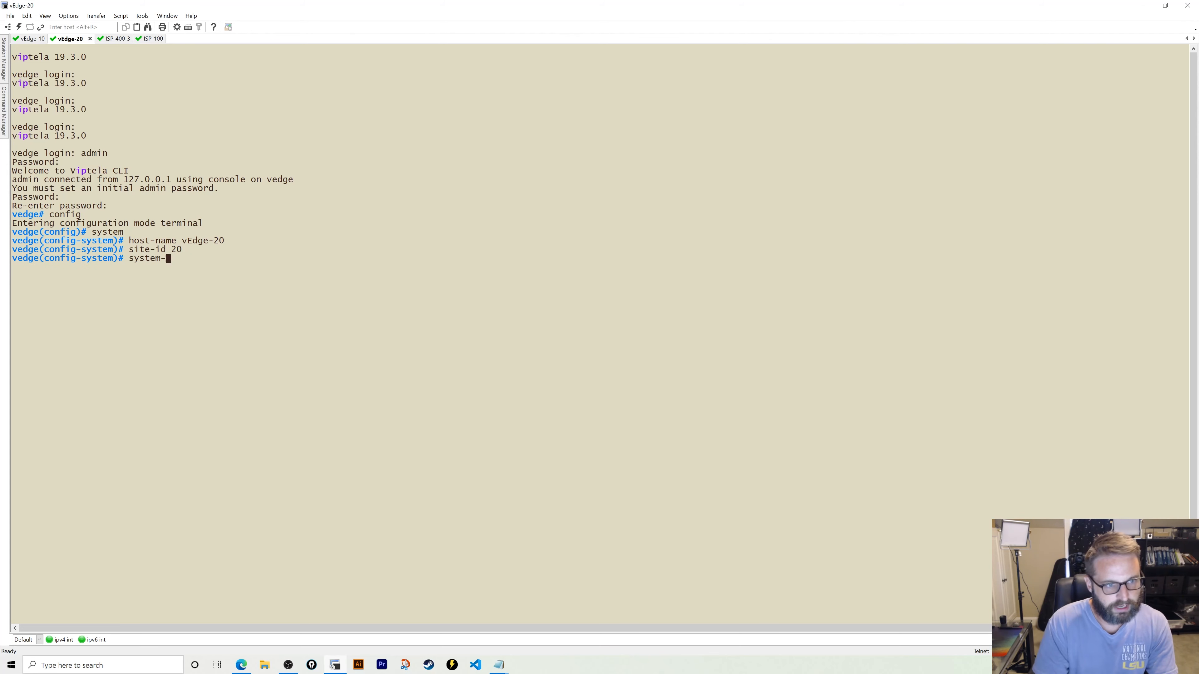
text(ip 7.7.7)
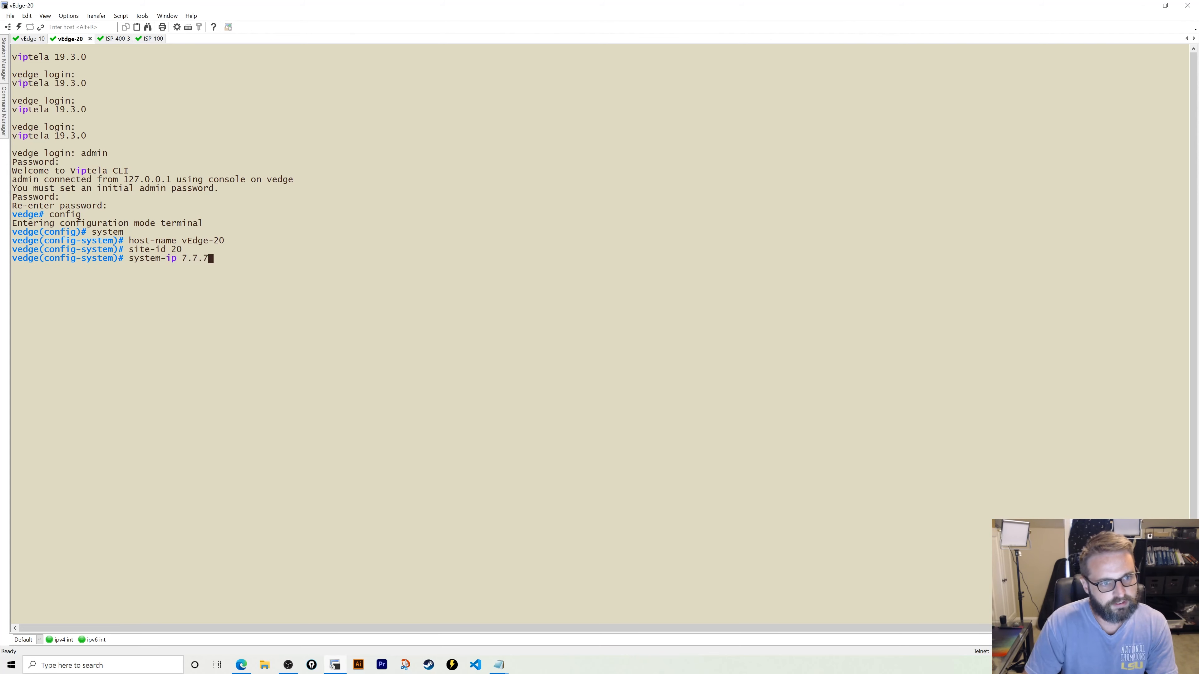
text(.20)
key(Return)
- Set organization-name knoxsdata and vbond 10.10.1.106 on vEdge-20
text(org)
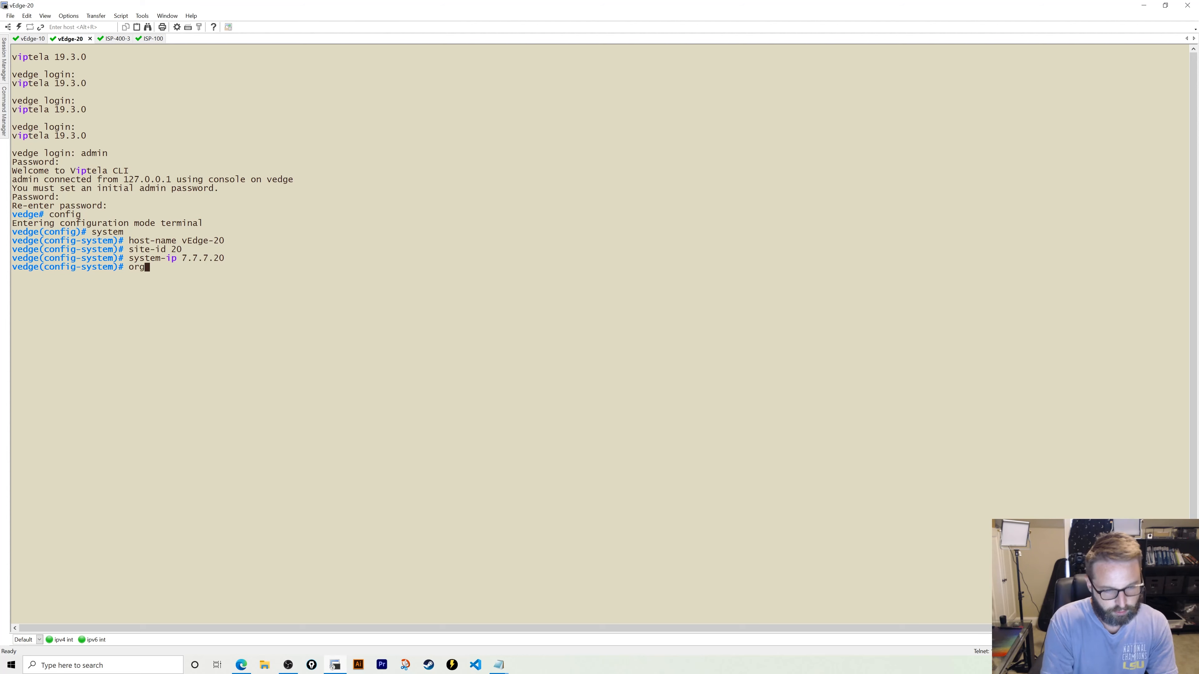
text(anization-name "knoxs)
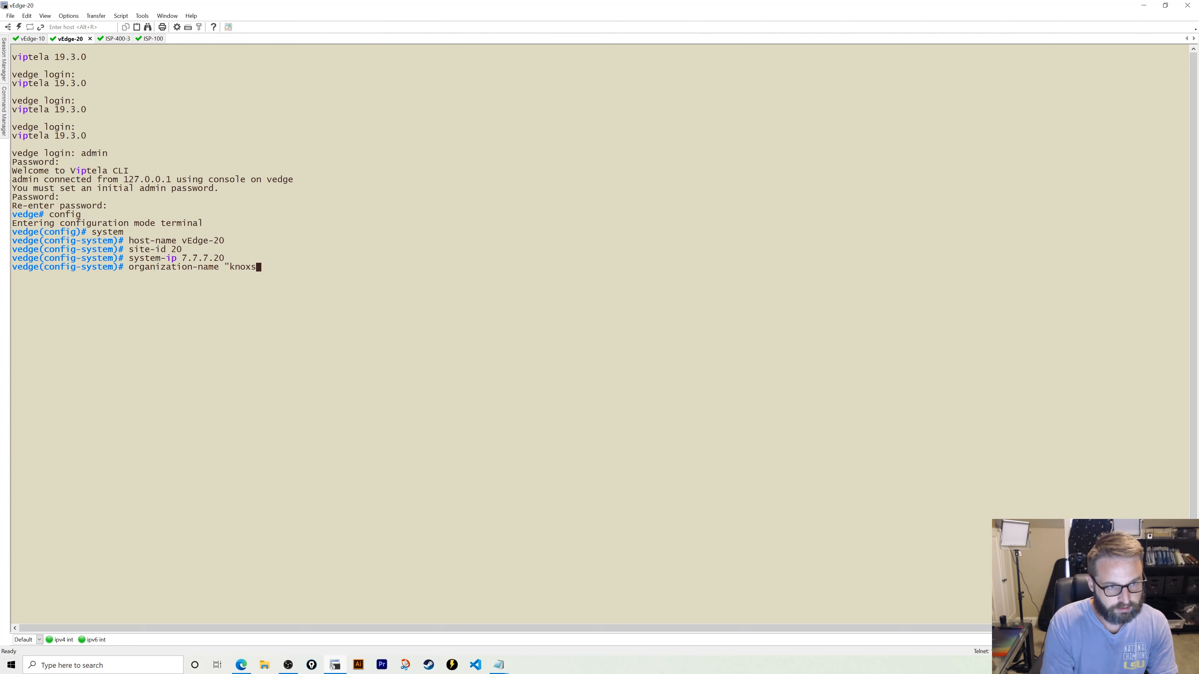
text(data")
key(Return)
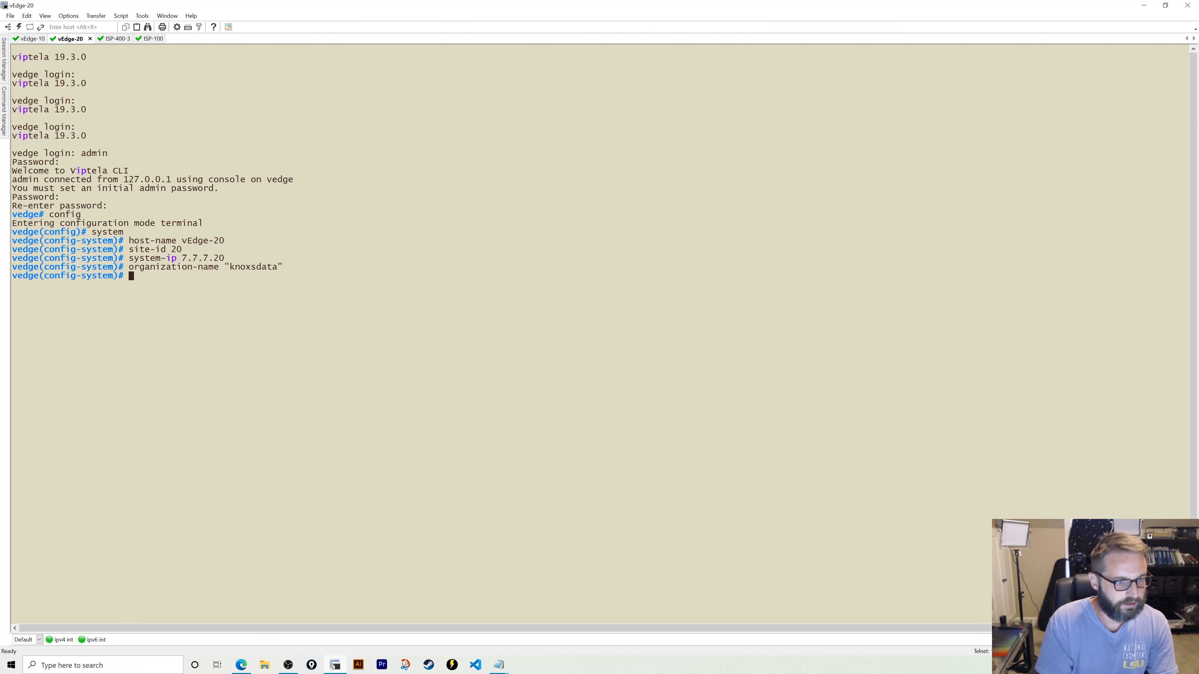
text(vbond 1)
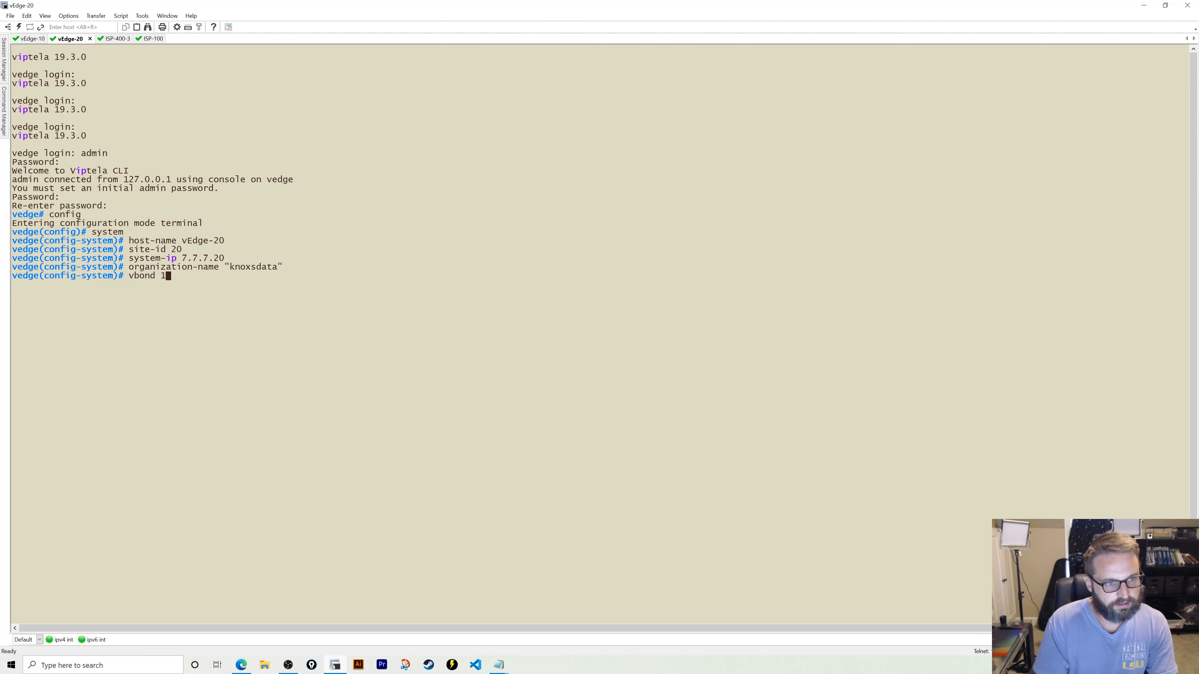
text(0.10.1.106)
key(Return)
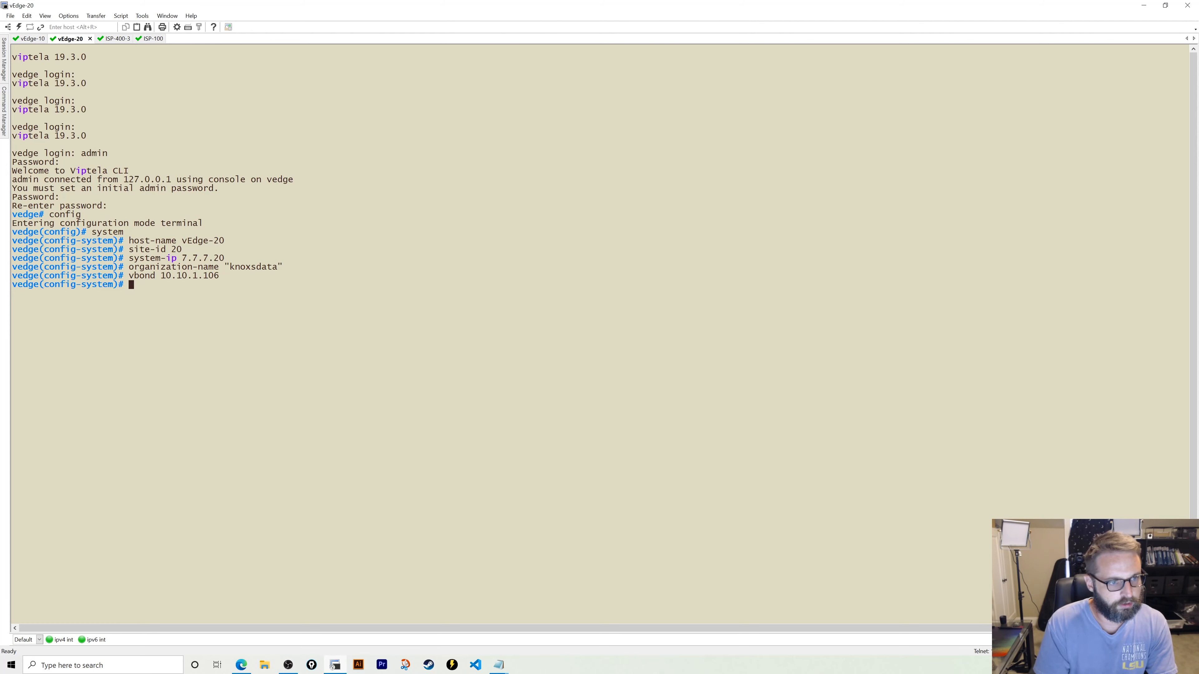
- In VPN 0, give vEdge-20's ge0/0 address 172.28.20.20/24 and make it a tunnel interface
text(vpn 0)
key(Return)
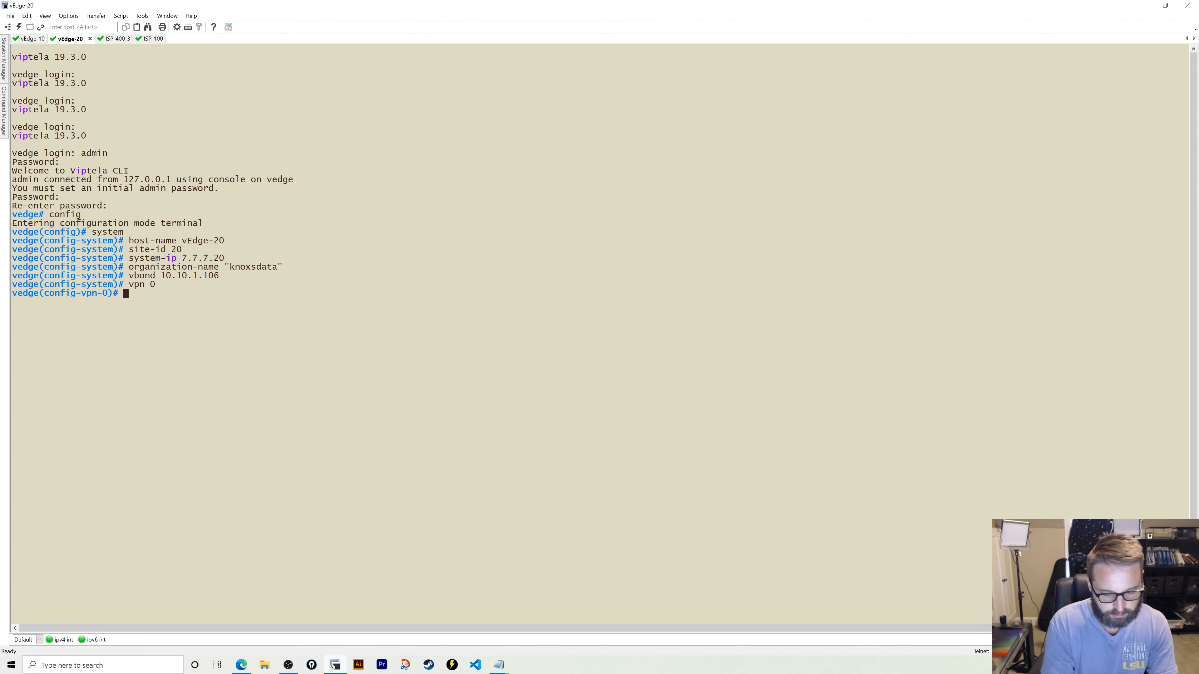
text(interface ge0/0)
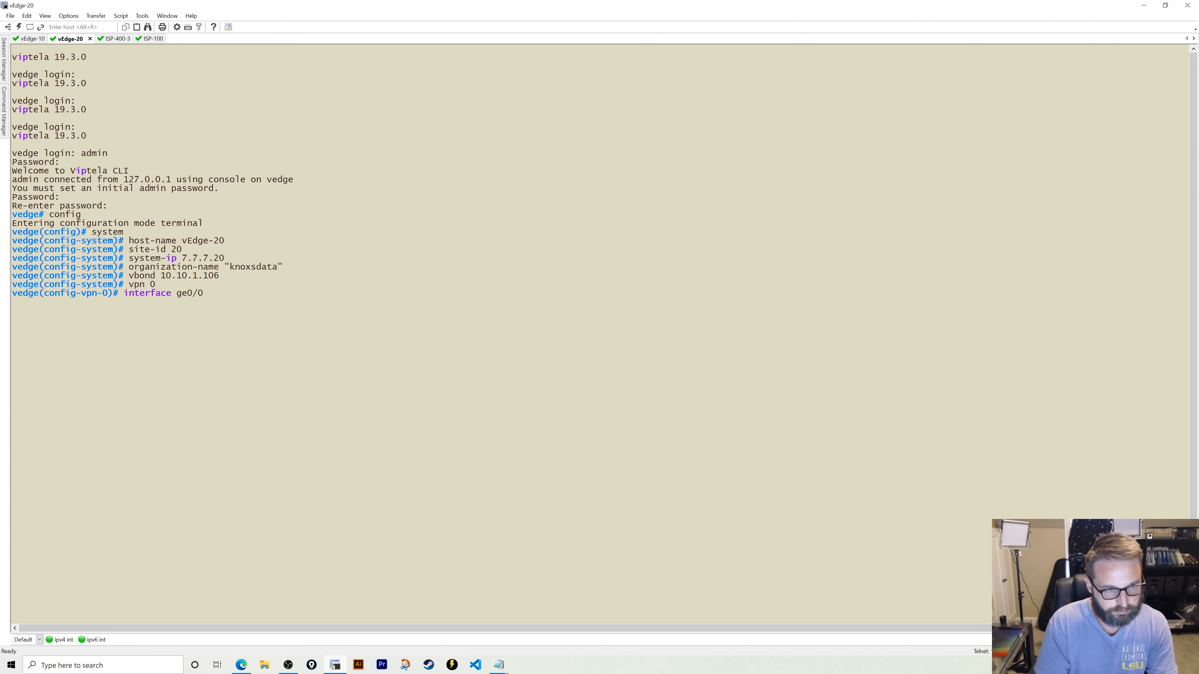
key(Return)
text(ip add )
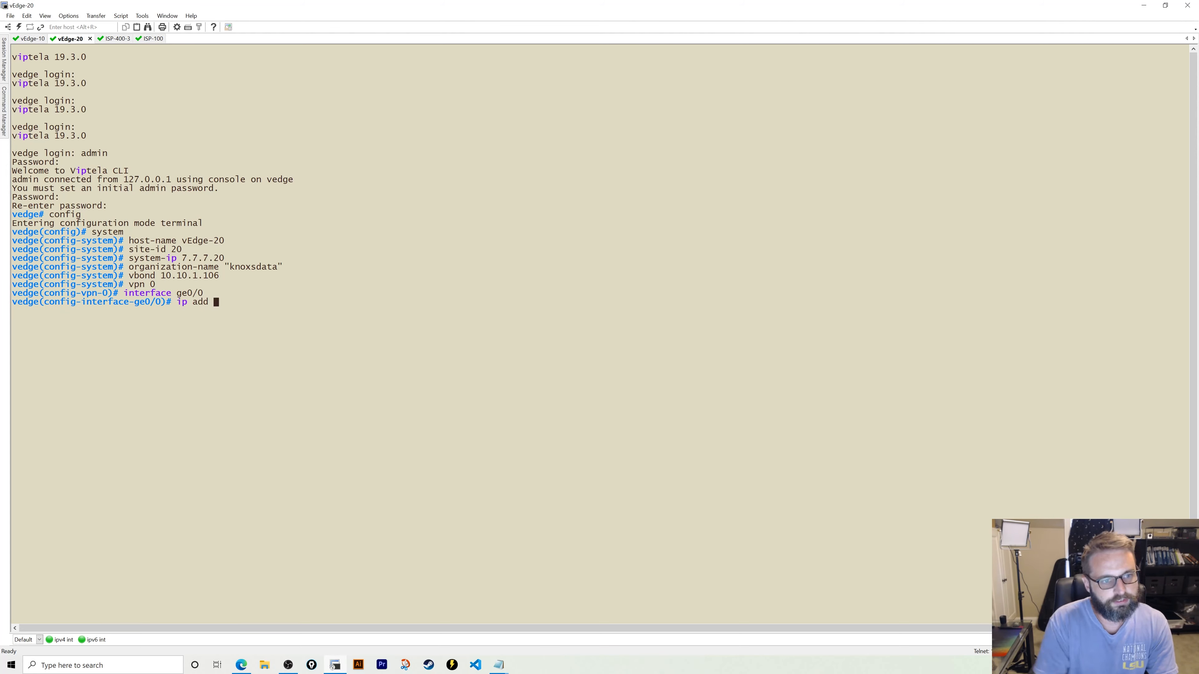
text(172.28.2)
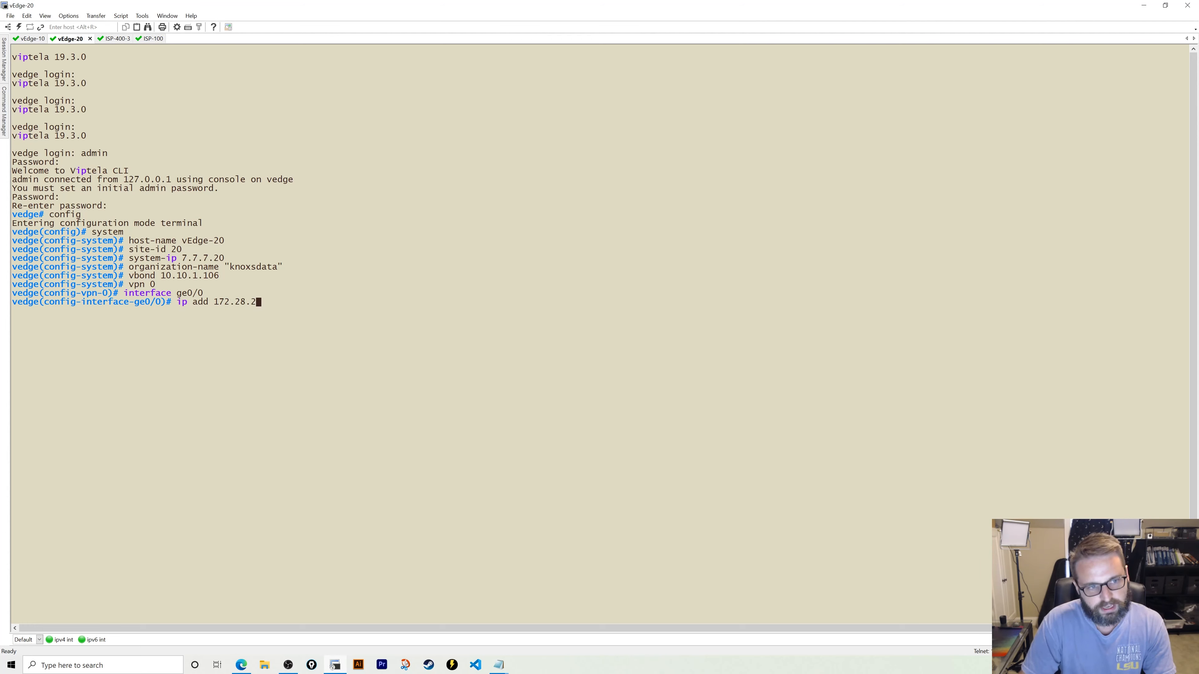
text(0.20/24)
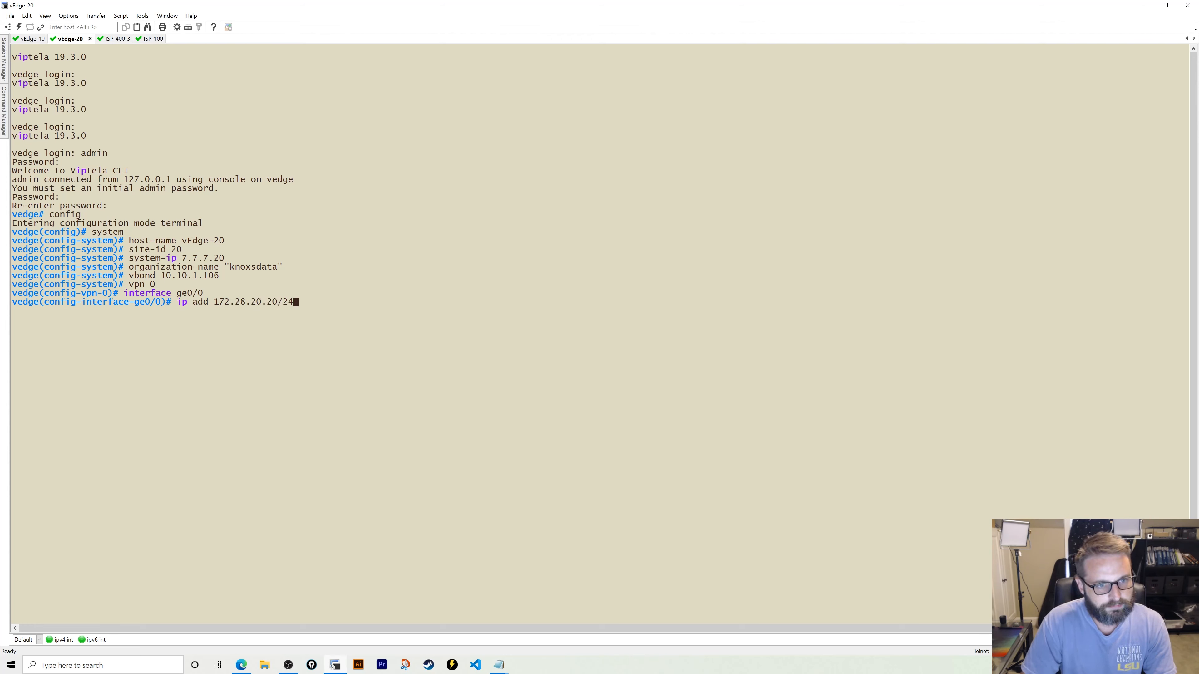
key(Return)
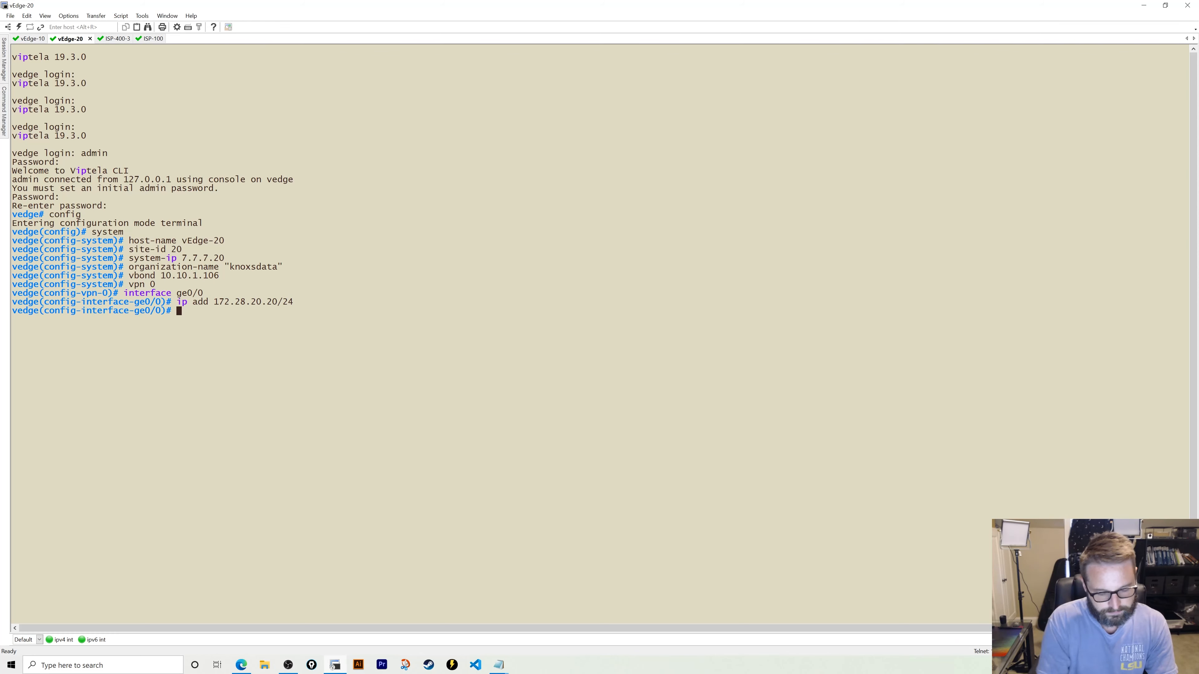
text(tunnel-interface)
key(Return)
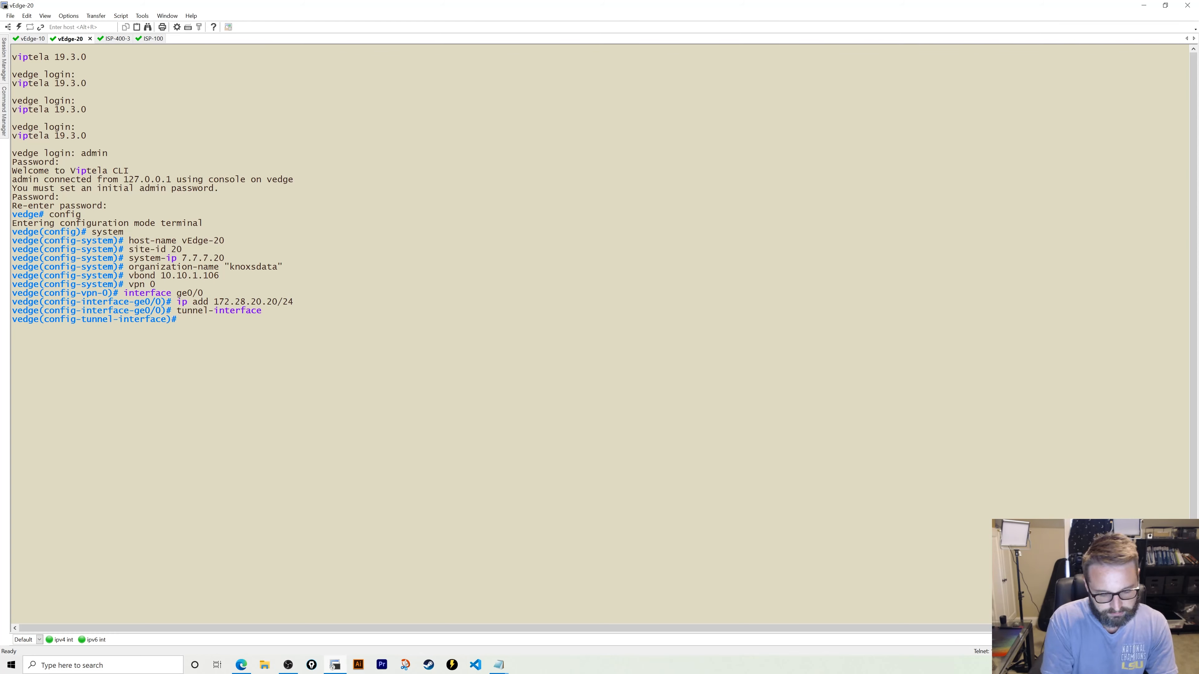
- Add a default route 0.0.0.0/0 via 172.28.20.1 in VPN 0
text(exit)
key(Return)
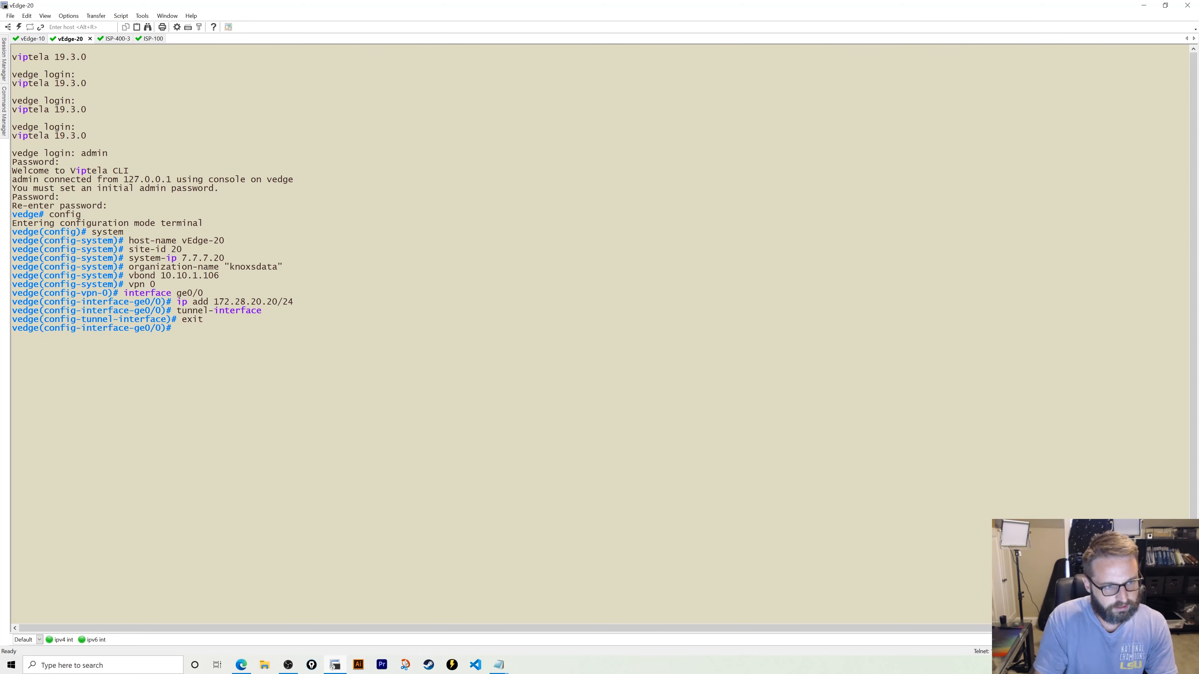
text(exit)
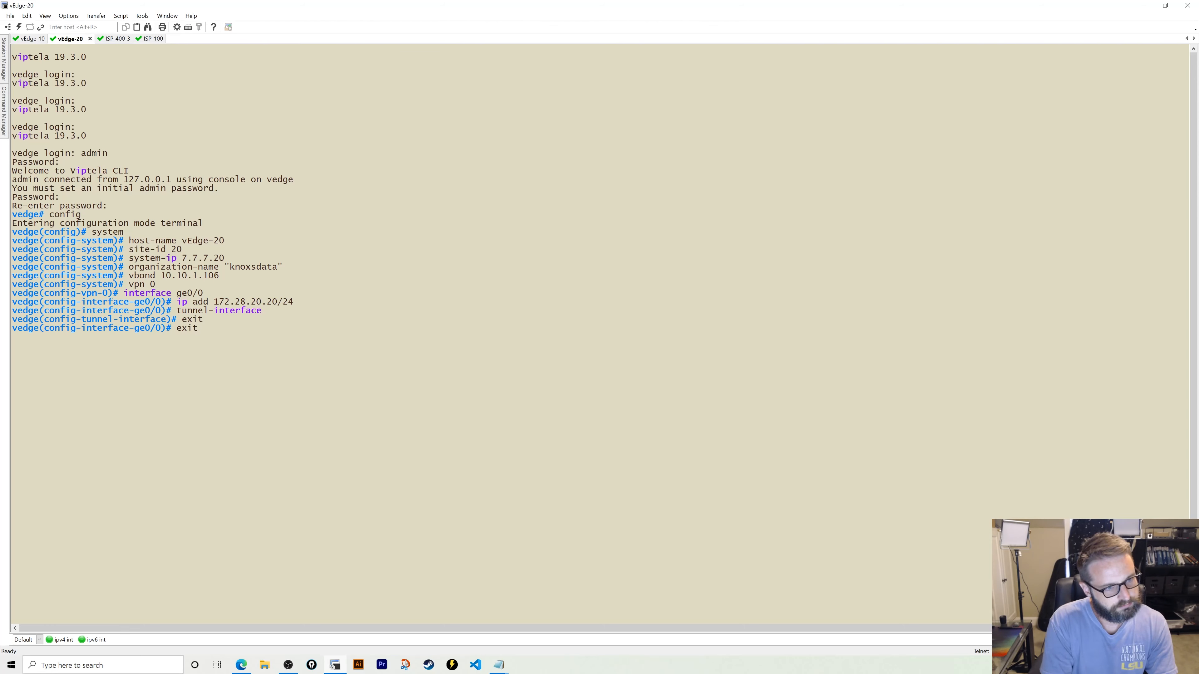
key(Return)
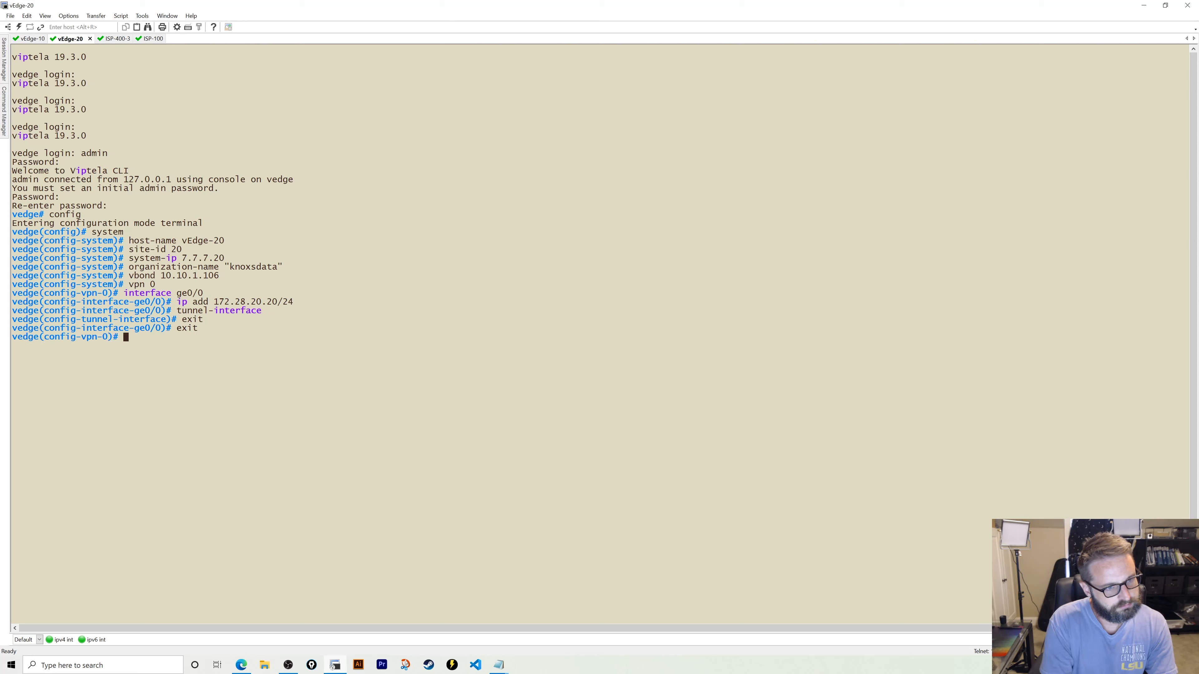
text(ip rout)
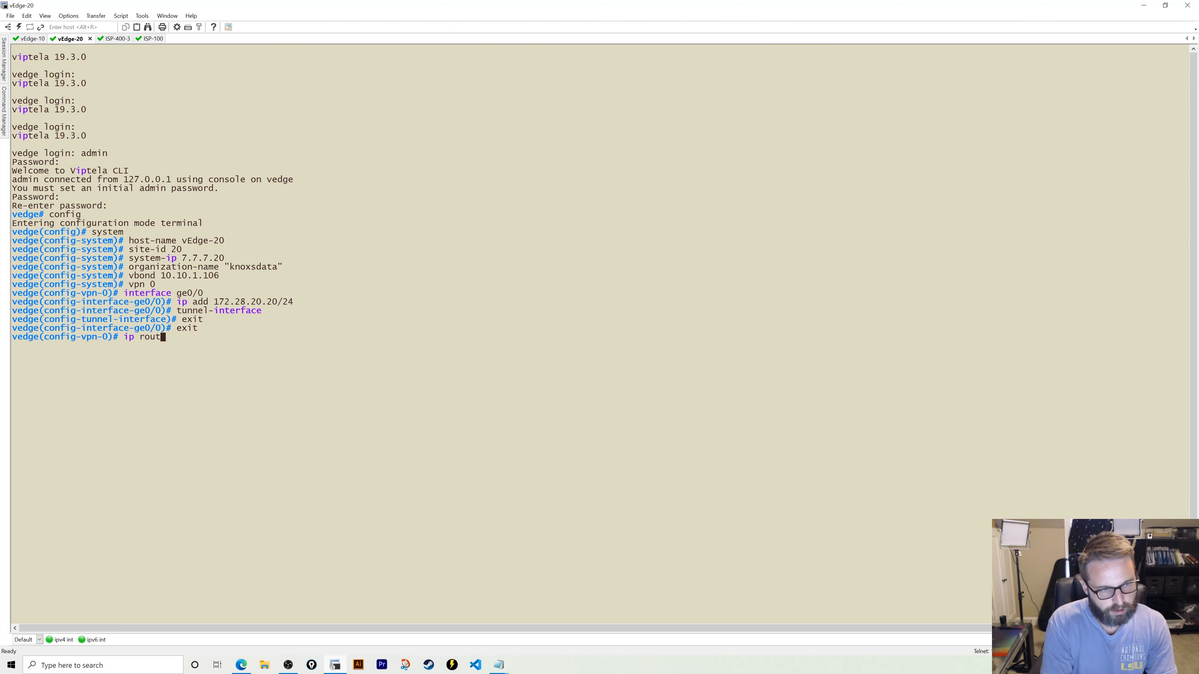
text(e 0.0.0.0/0)
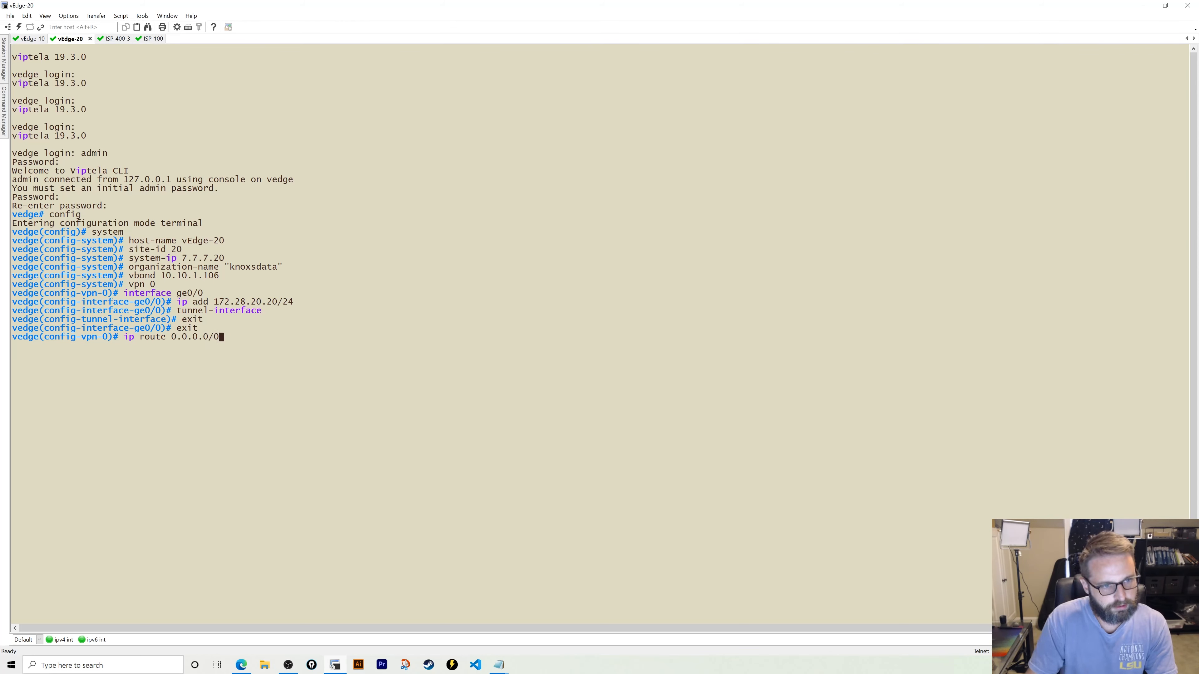
text( 172.2)
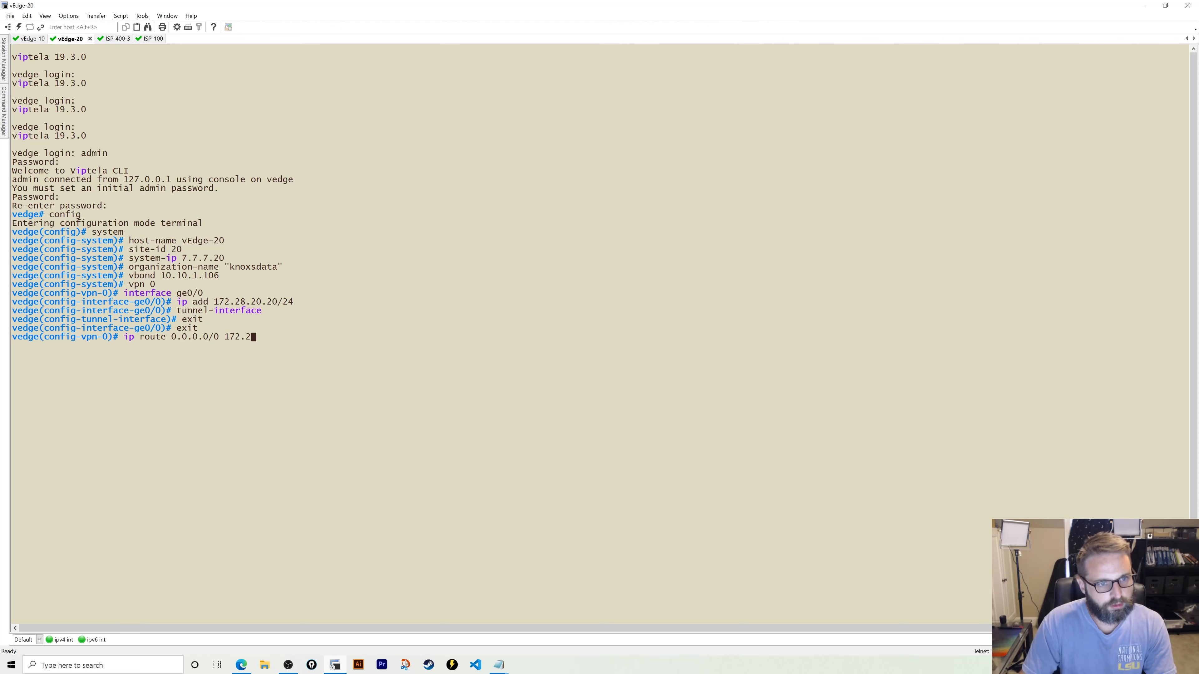
text(8.20.1)
key(Return)
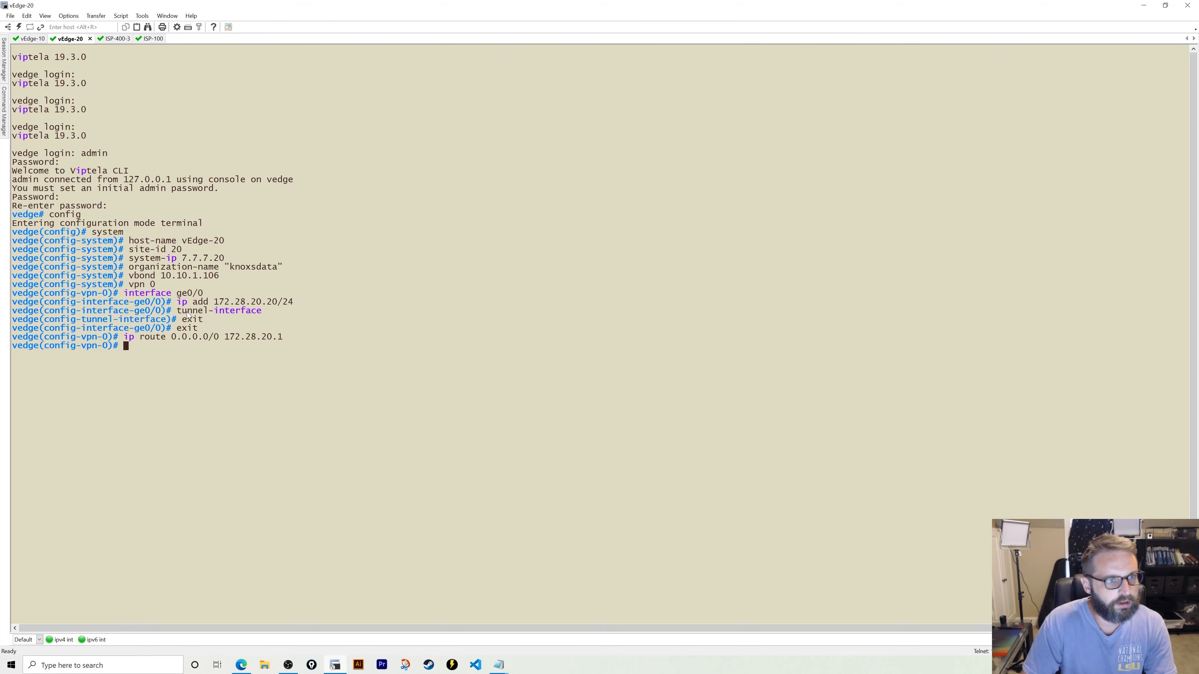
- On ISP-100, list the interface summary with show ip int br and check the EVE topology
click(147, 39)
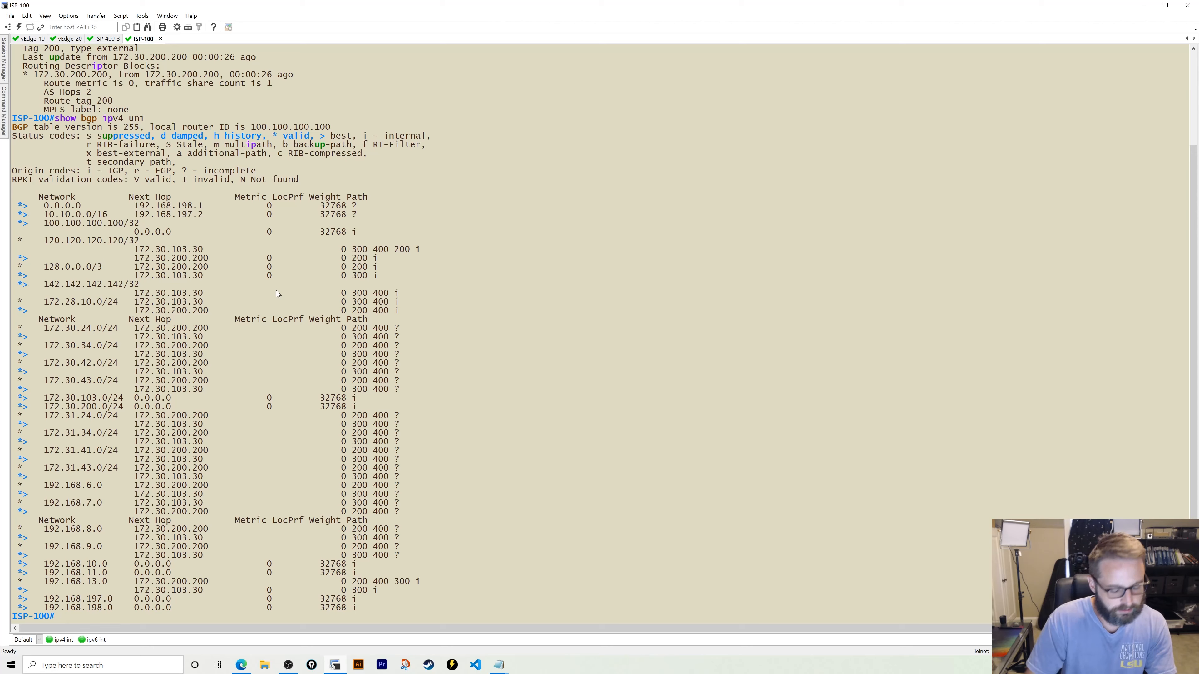
text(show ru)
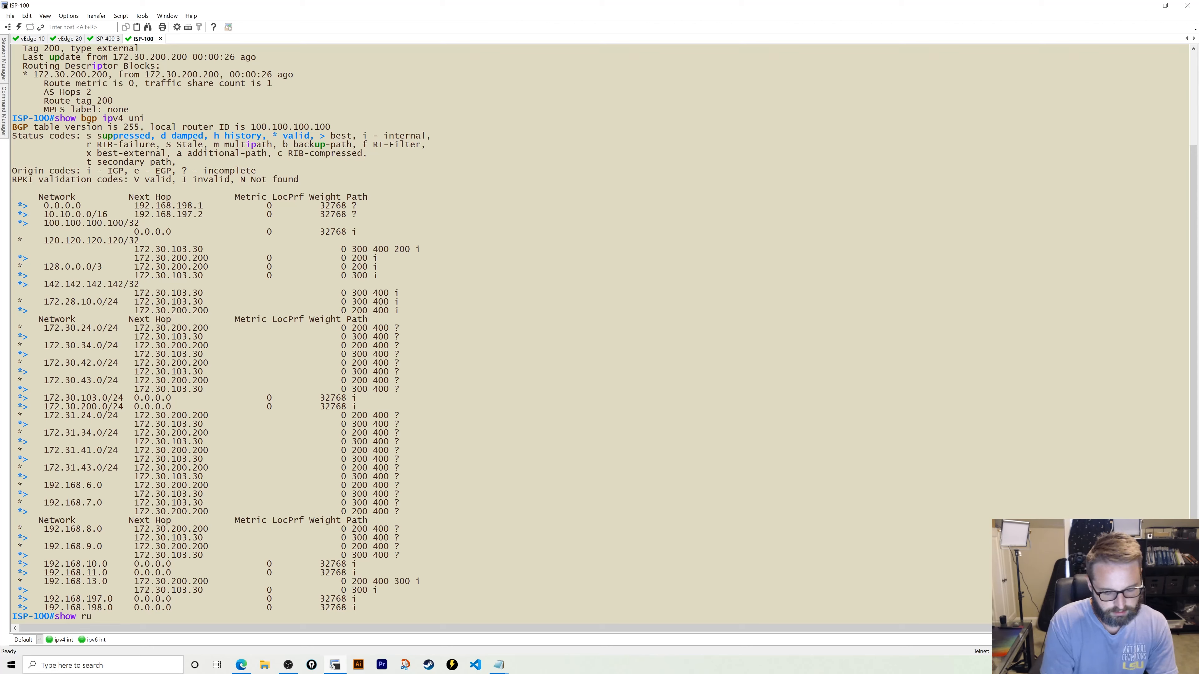
key(BackSpace)
key(BackSpace)
text(ip i)
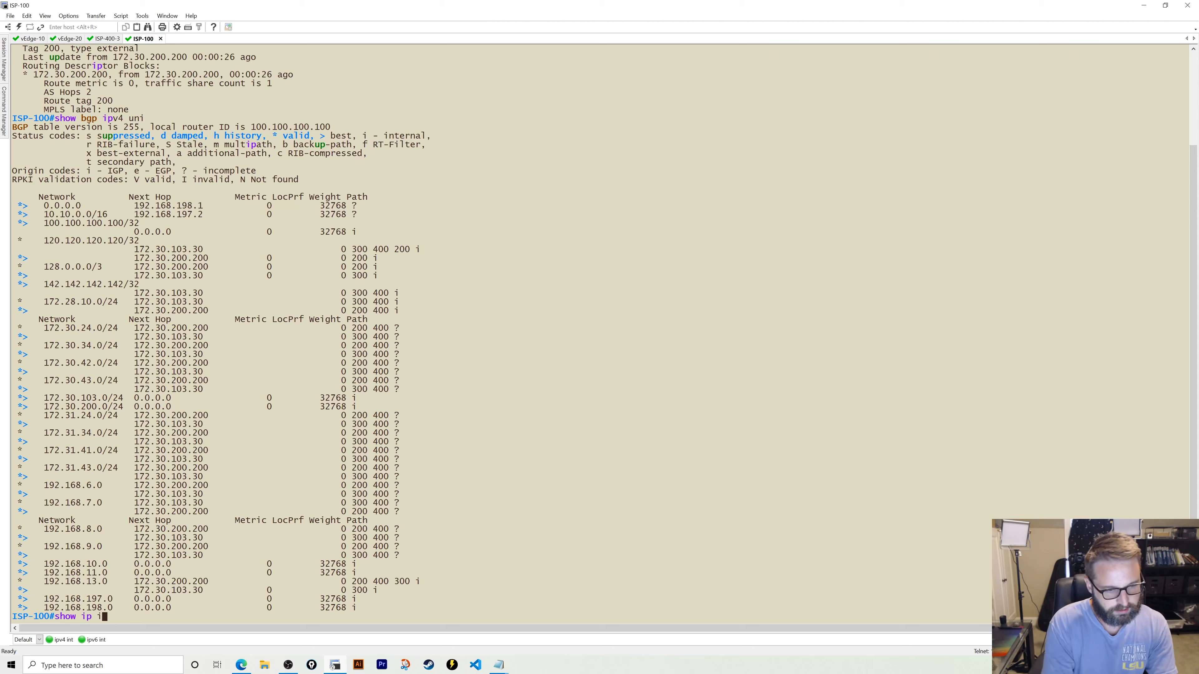
text(nt br)
key(Return)
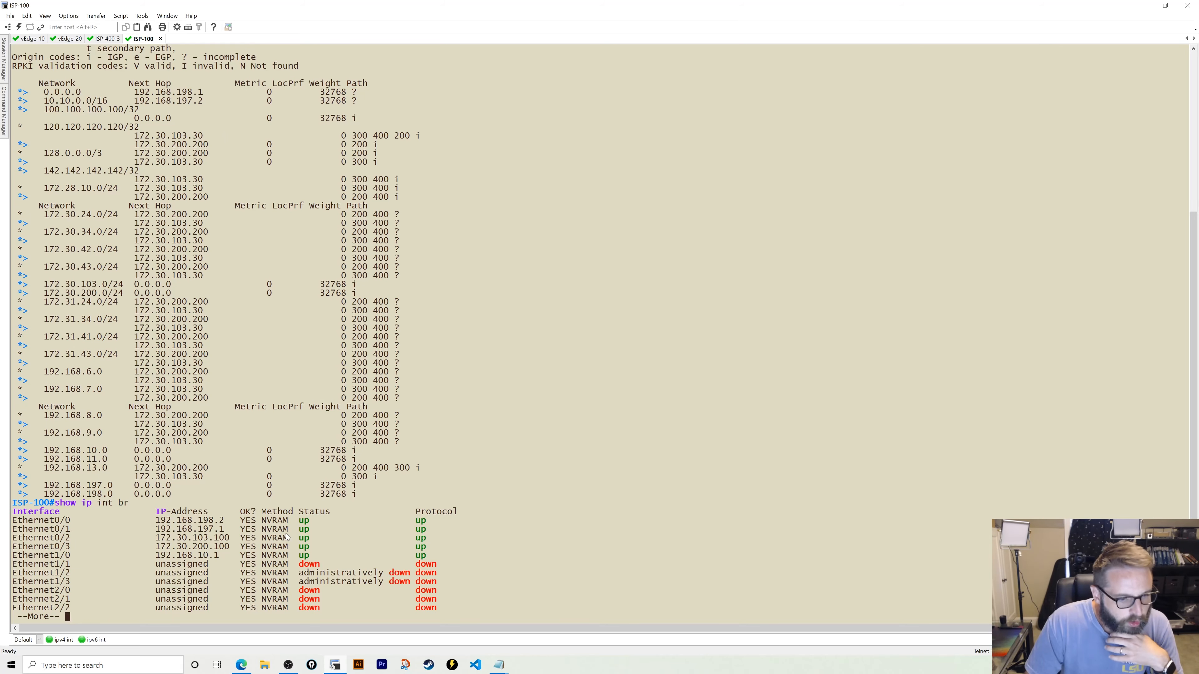
key(alt+Tab)
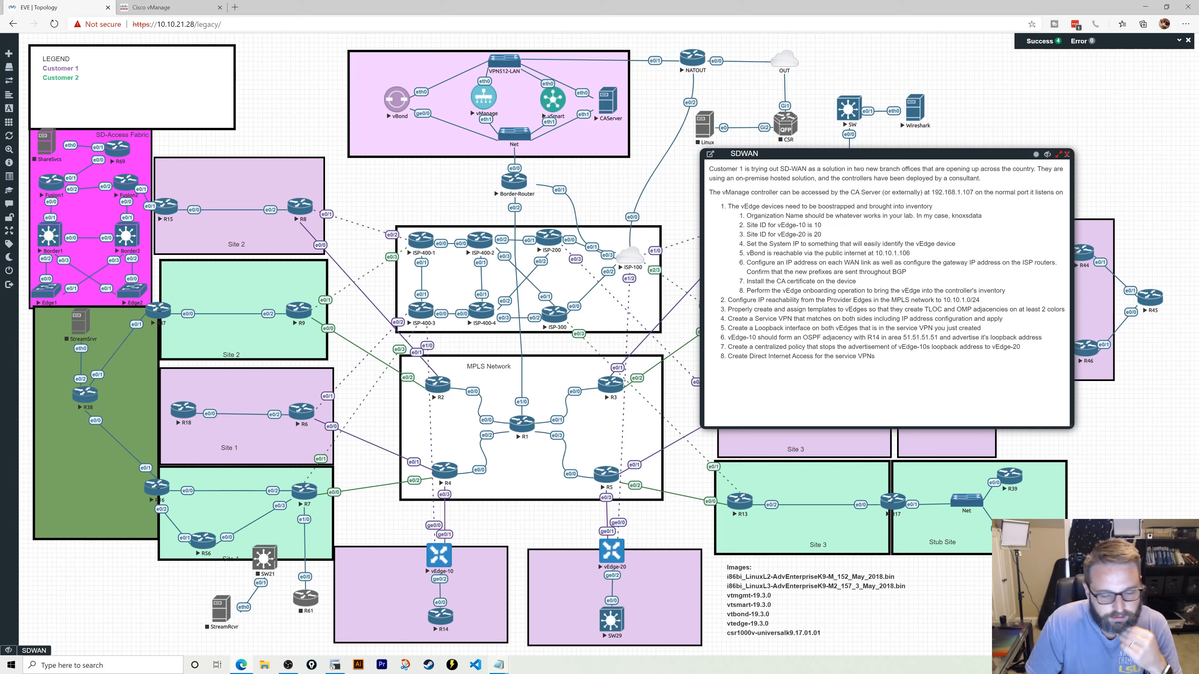
click(334, 665)
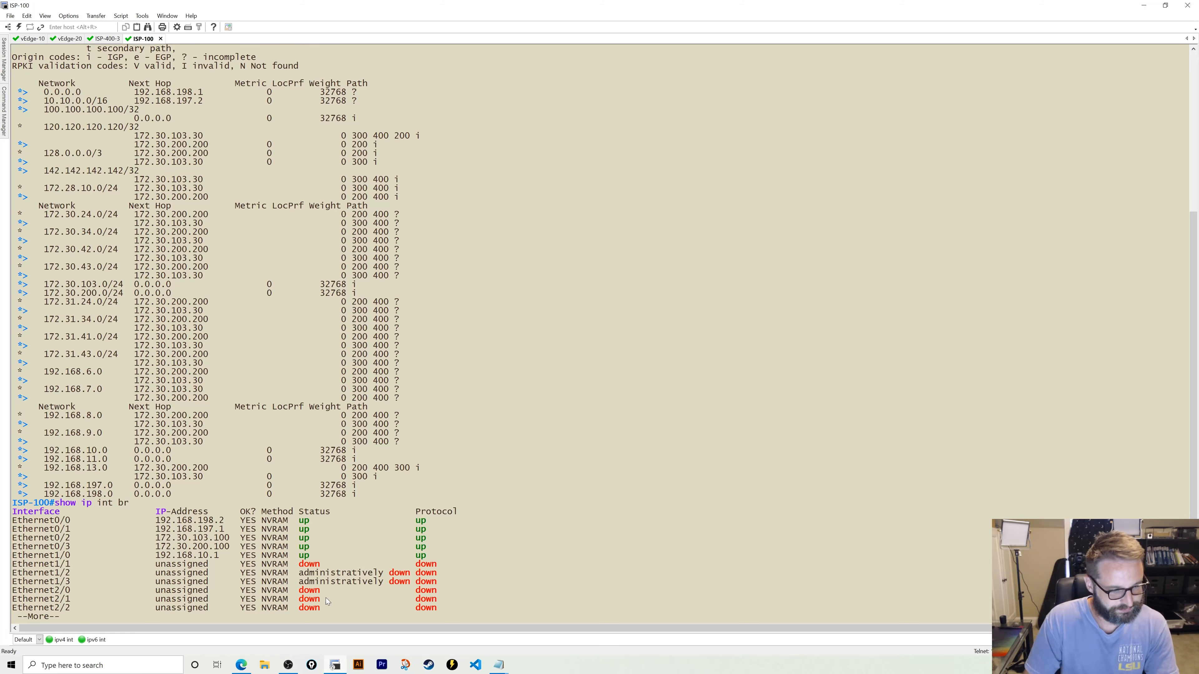
- Give ISP-100's Ethernet1/2 address 172.28.20.1 255.255.255.0 and bring it up
text(conf t)
key(Return)
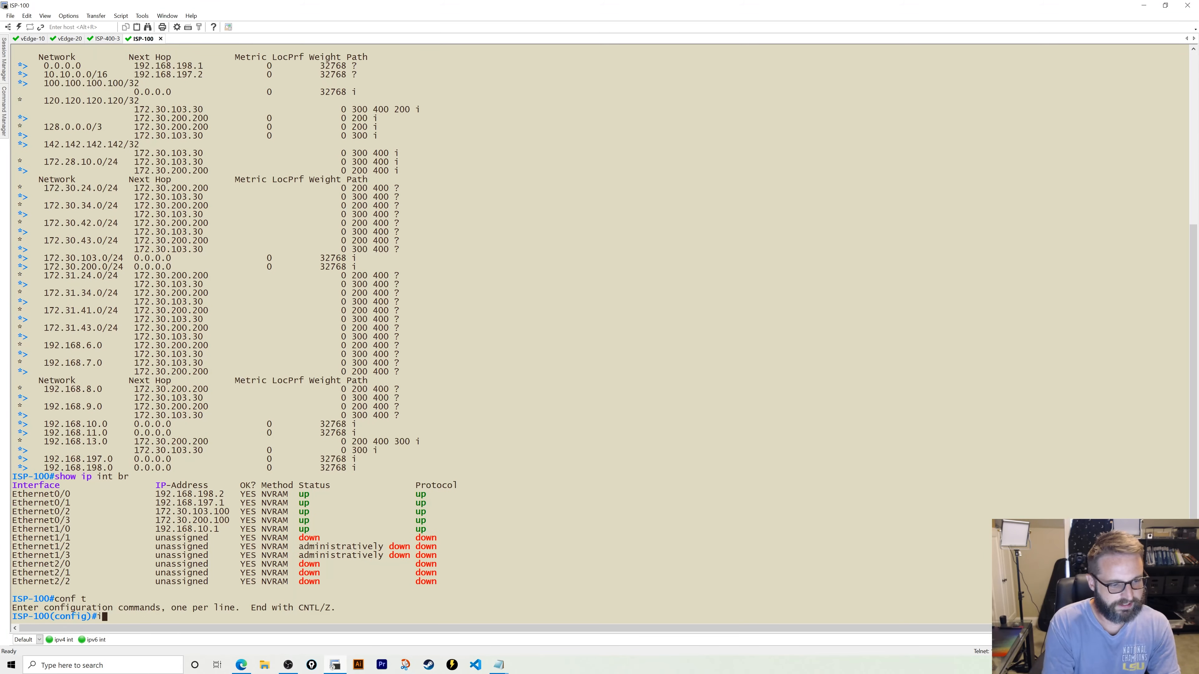
text(int eth 1/2)
key(Return)
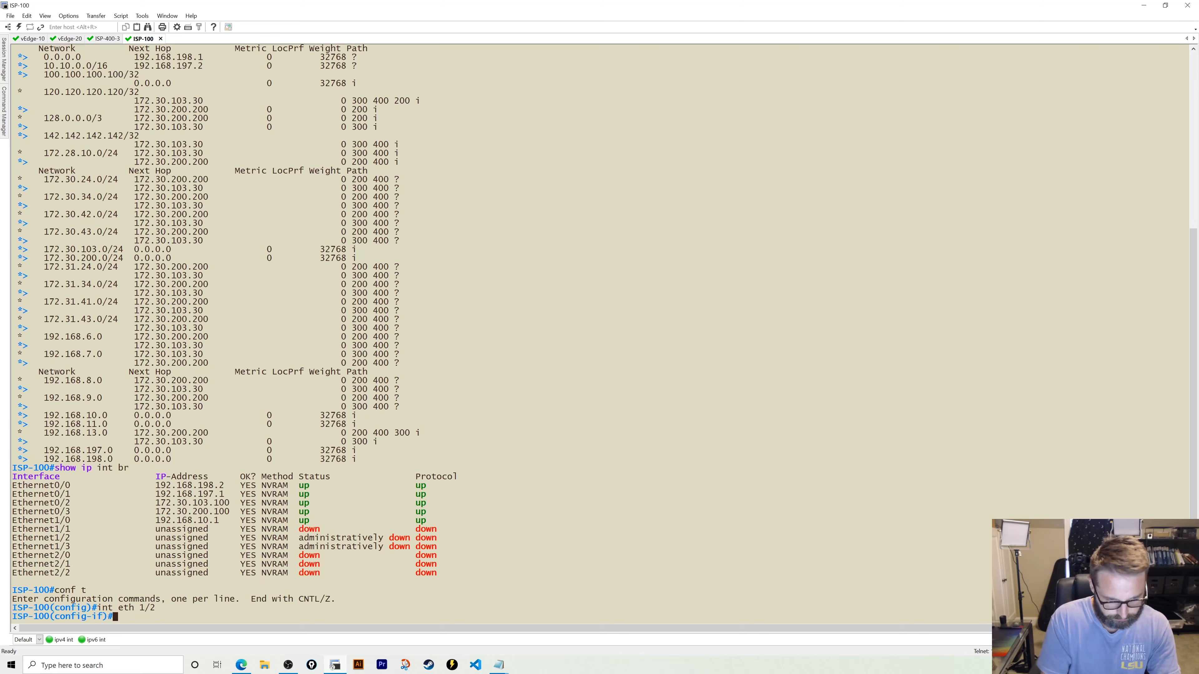
text(ip add 17)
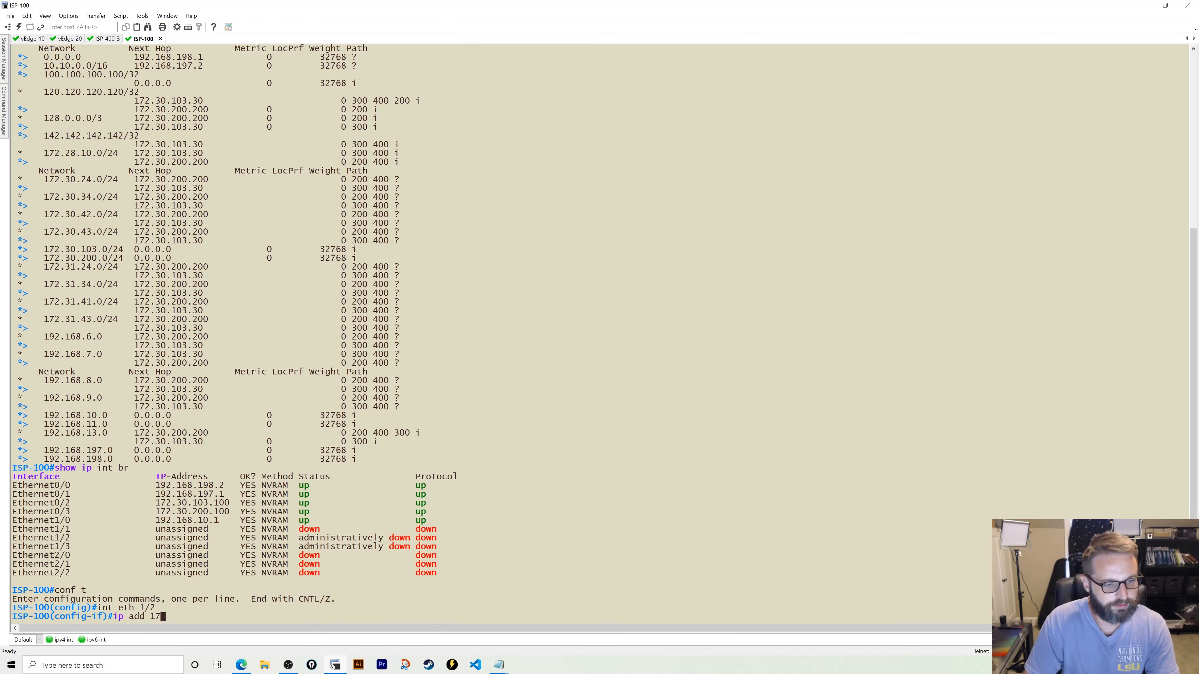
text(2.28.20.1)
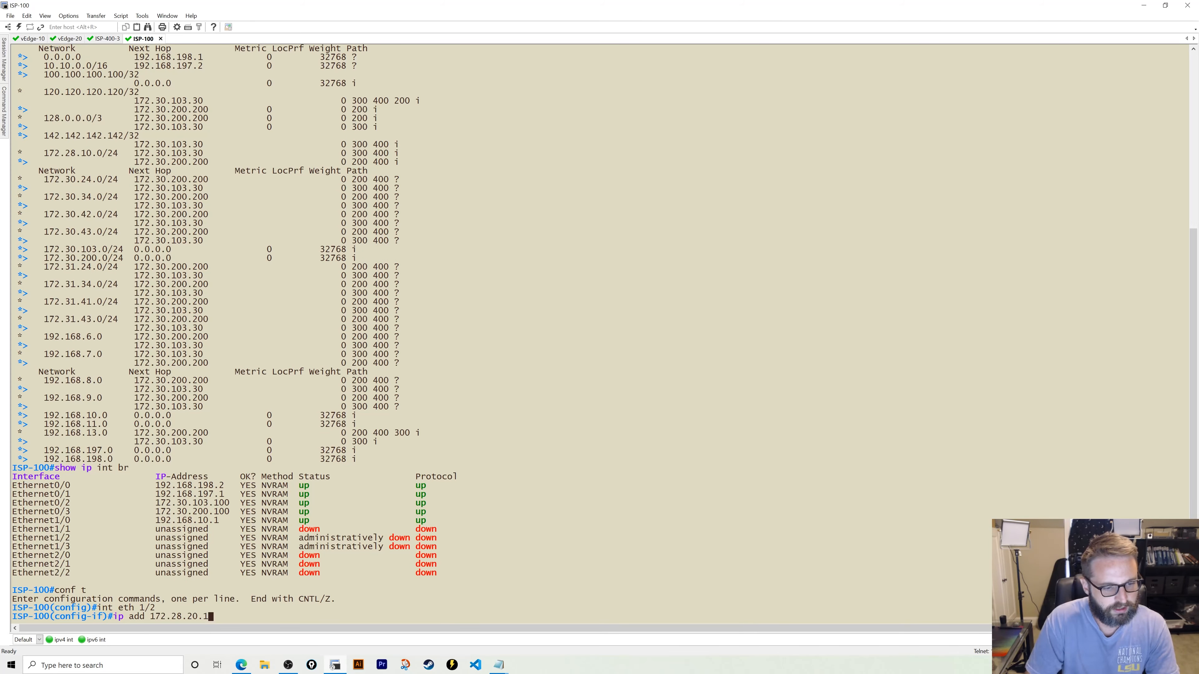
text( 255.255.255.0)
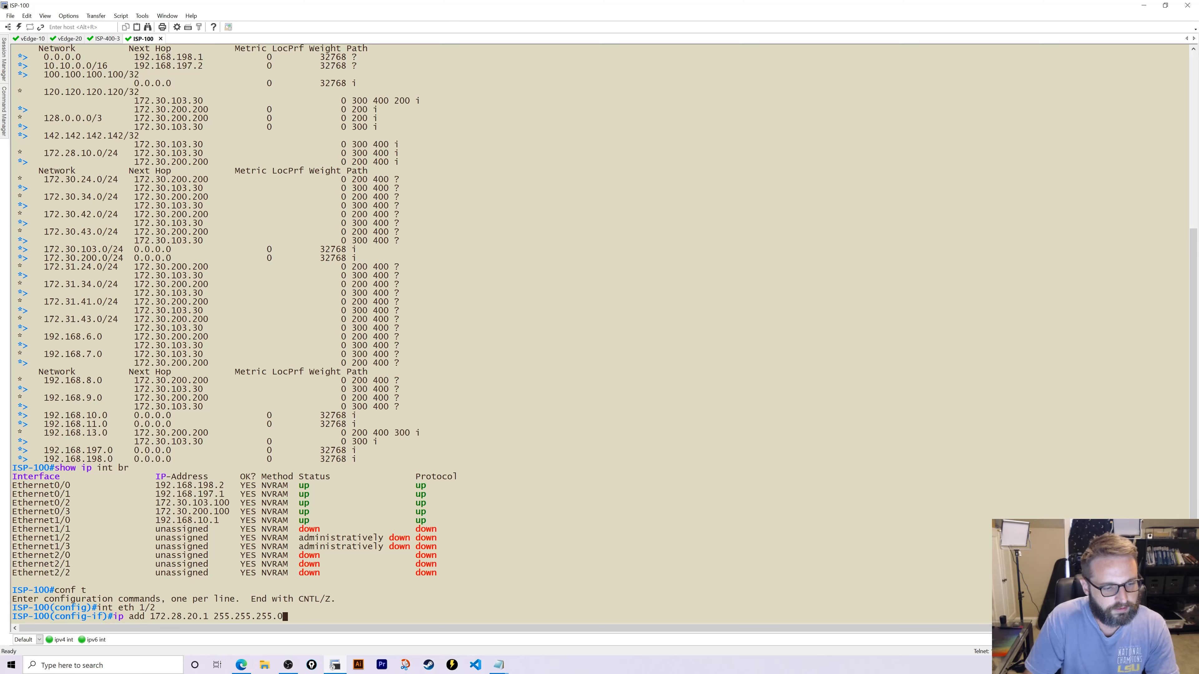
key(Return)
text(no shut)
key(Return)
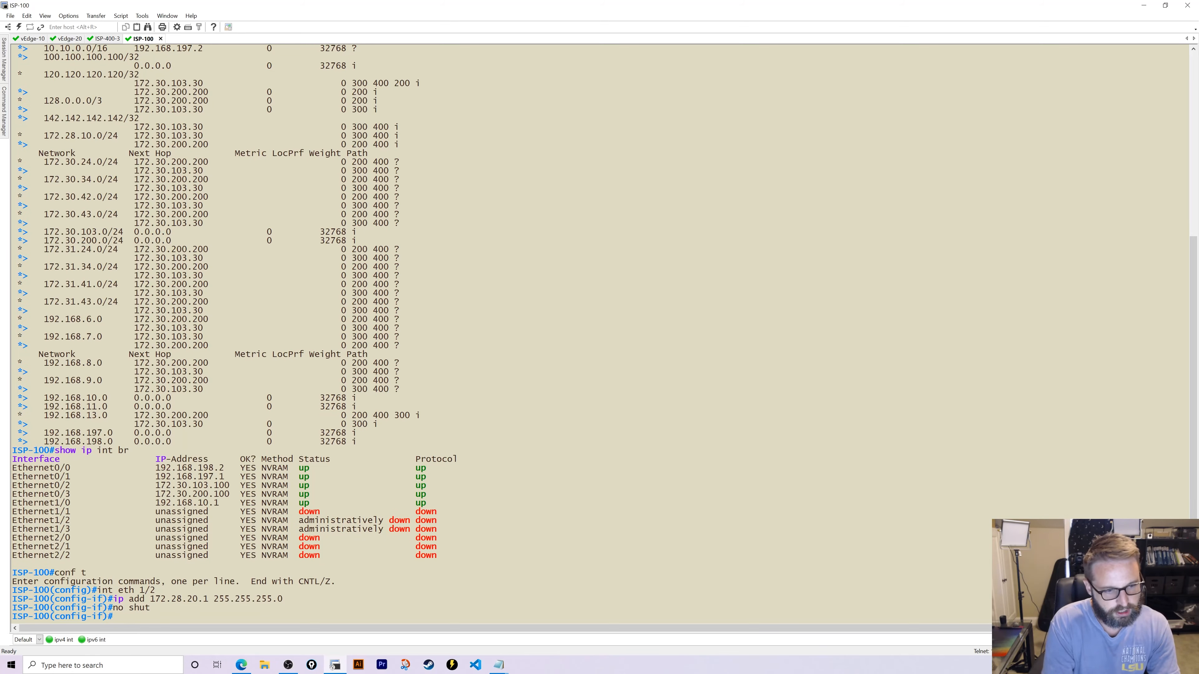
text(exit)
key(Return)
- Advertise network 172.28.20.0/24 in BGP 100 under the IPv4 unicast address family
text(router)
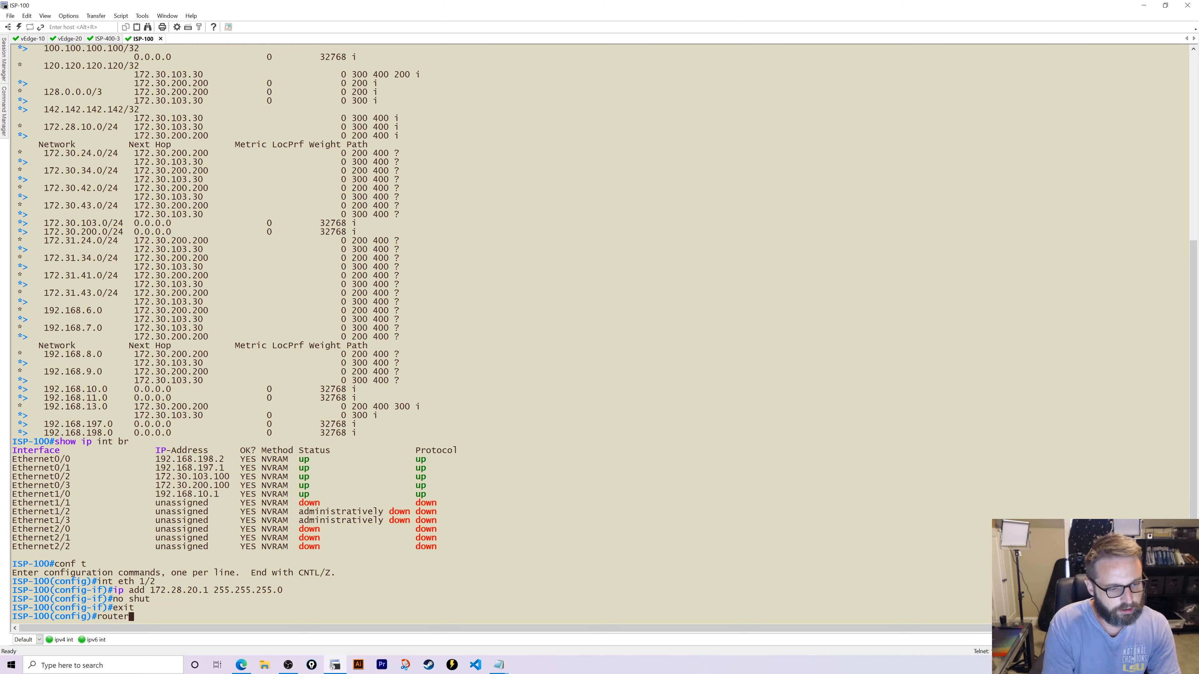
text( bgp 100)
key(Return)
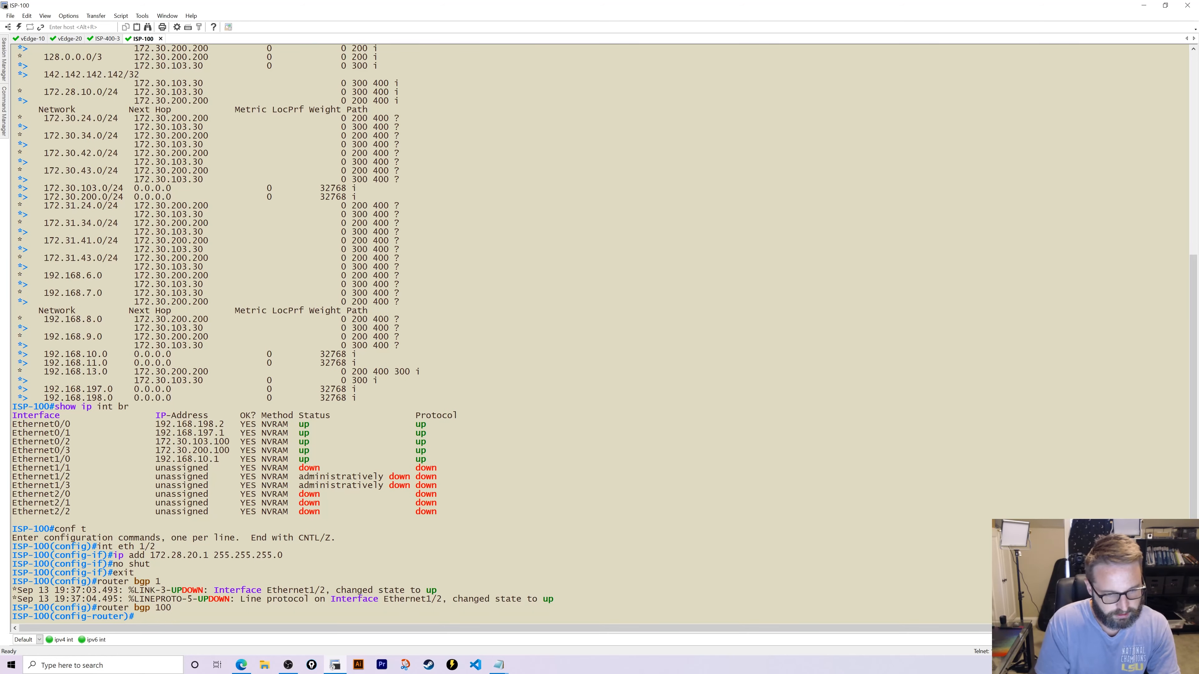
text(add)
key(Tab)
text(ipv4 uni)
key(Return)
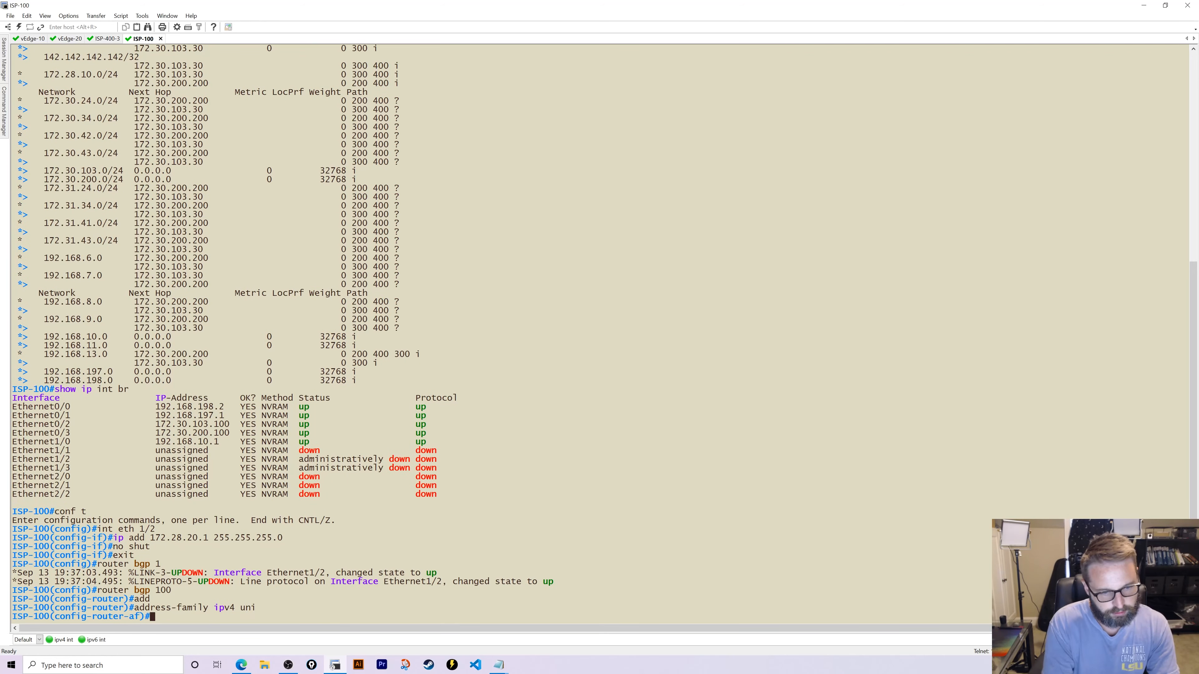
text(net)
key(Tab)
text(172.2)
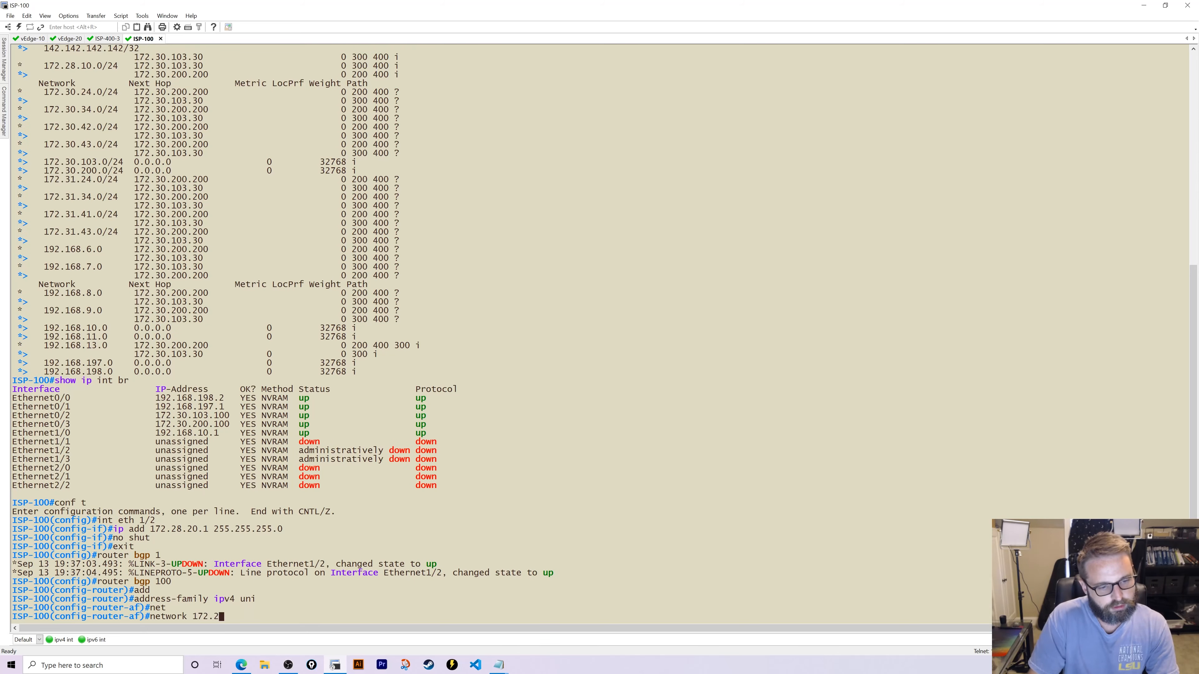
text(8.20.0 mask)
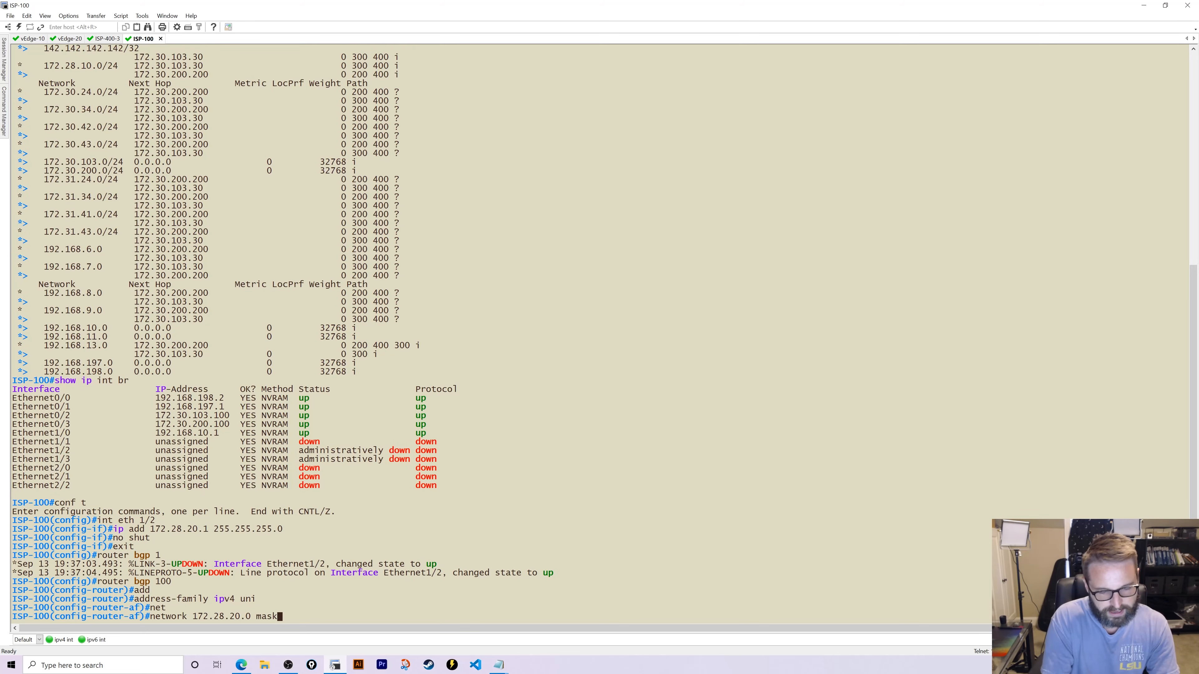
key(Tab)
text(255.25.)
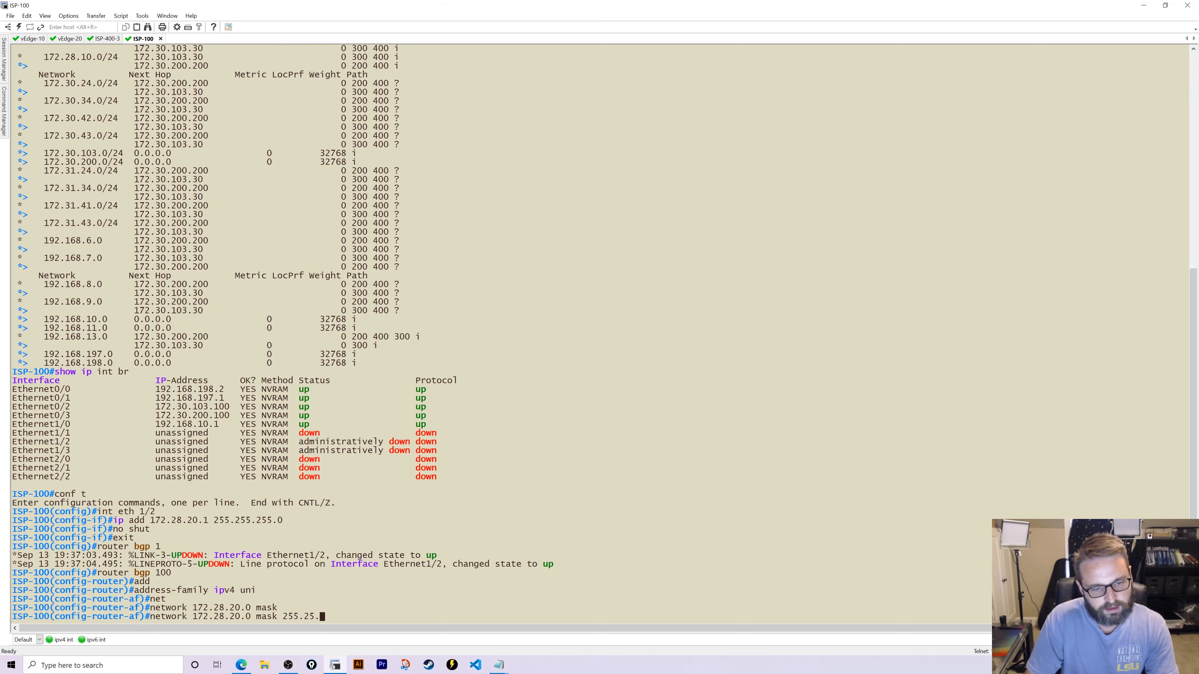
key(BackSpace)
text(5.255.0)
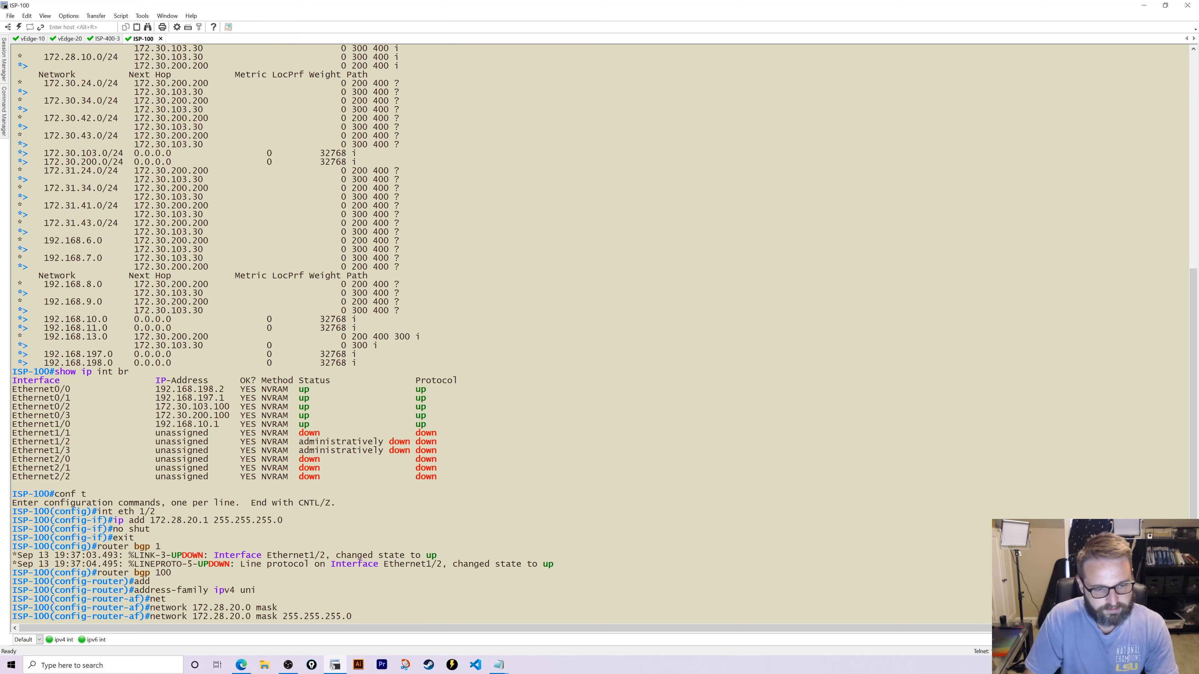
key(Return)
text(end)
key(Return)
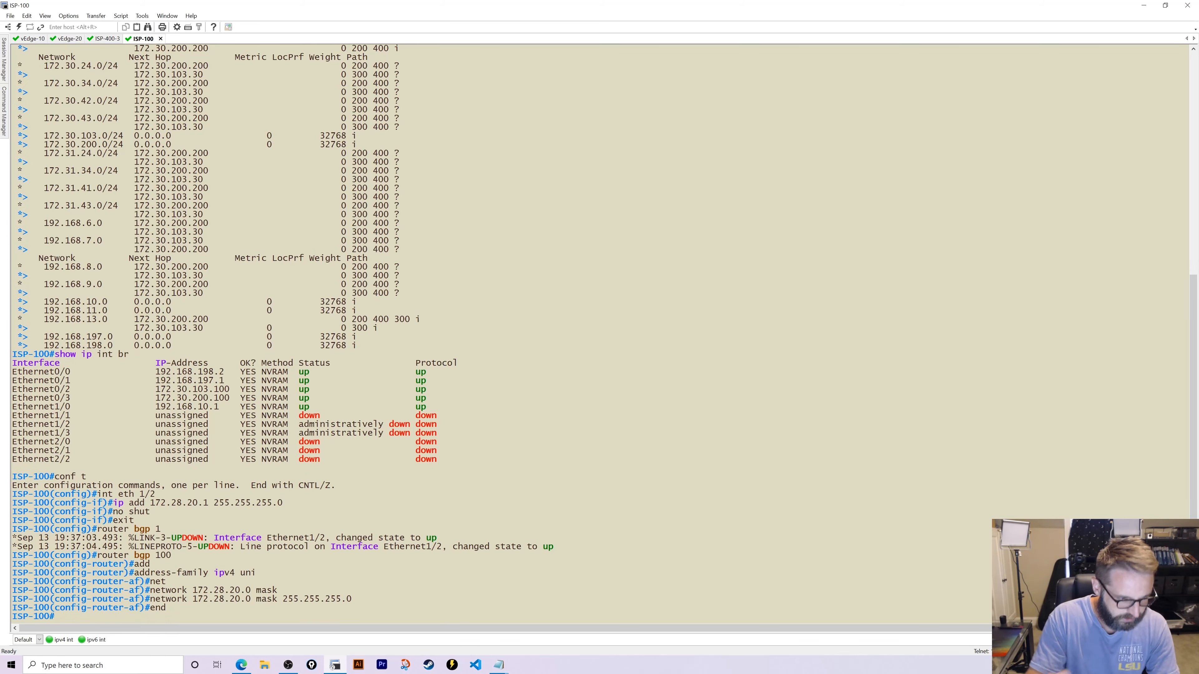
click(66, 40)
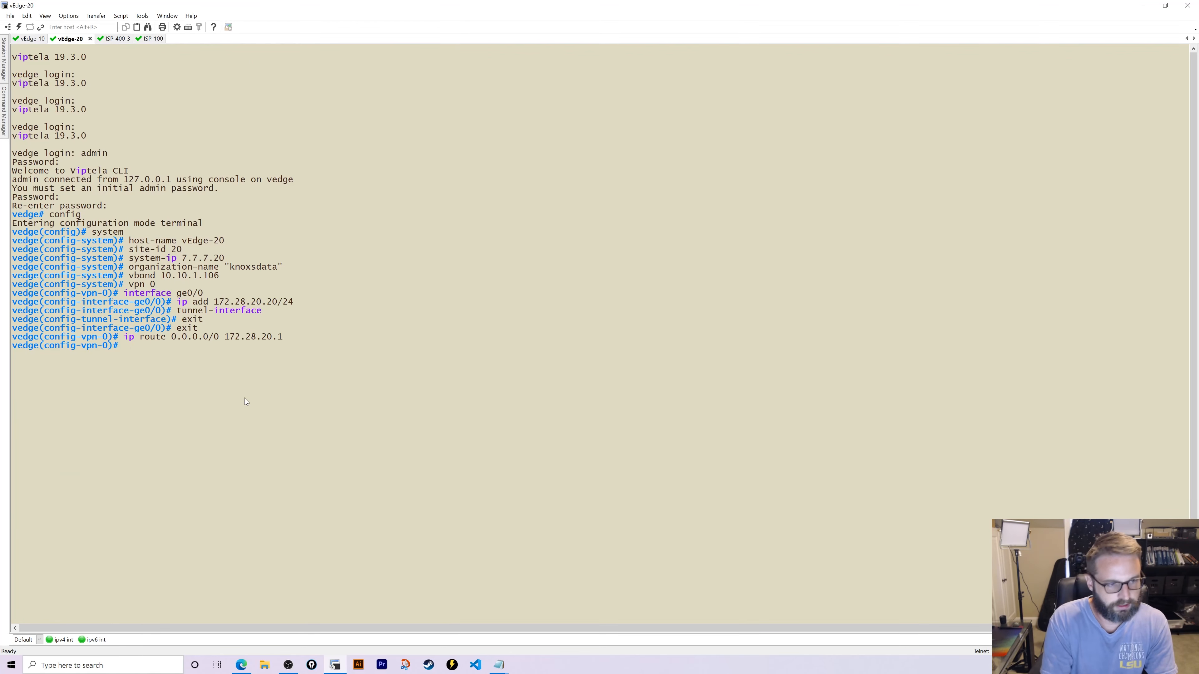
- Commit vEdge-20's configuration and ping its gateway 172.28.20.1
text(commit and-quit)
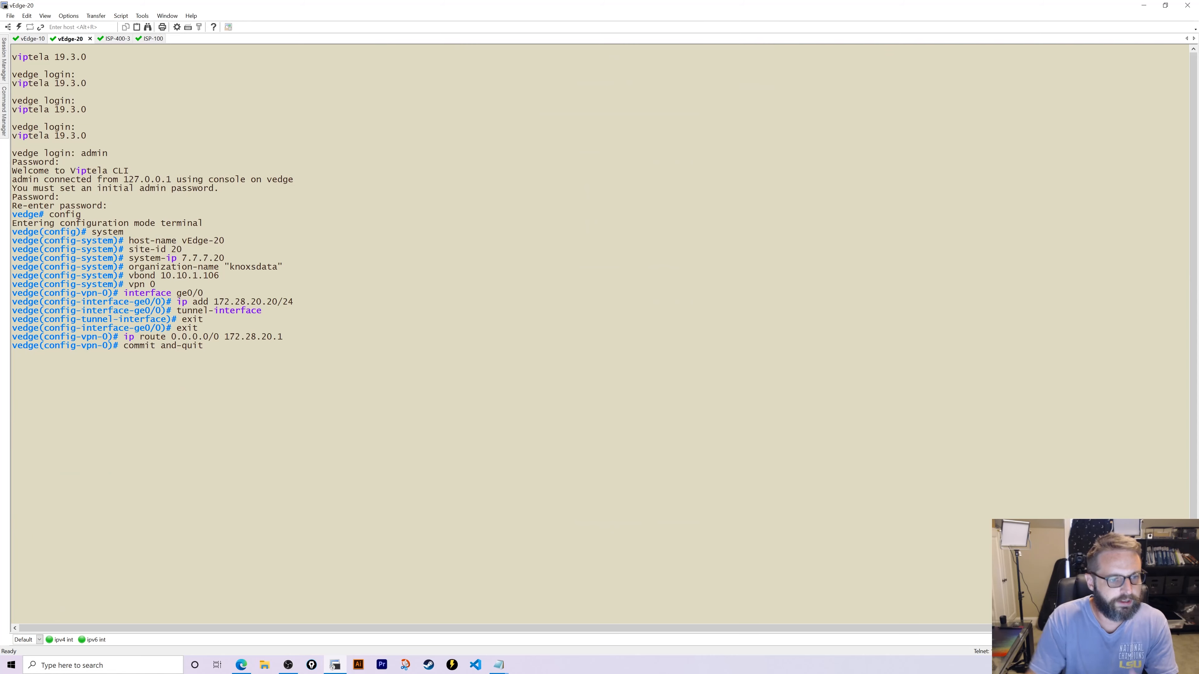
key(Return)
text(ping )
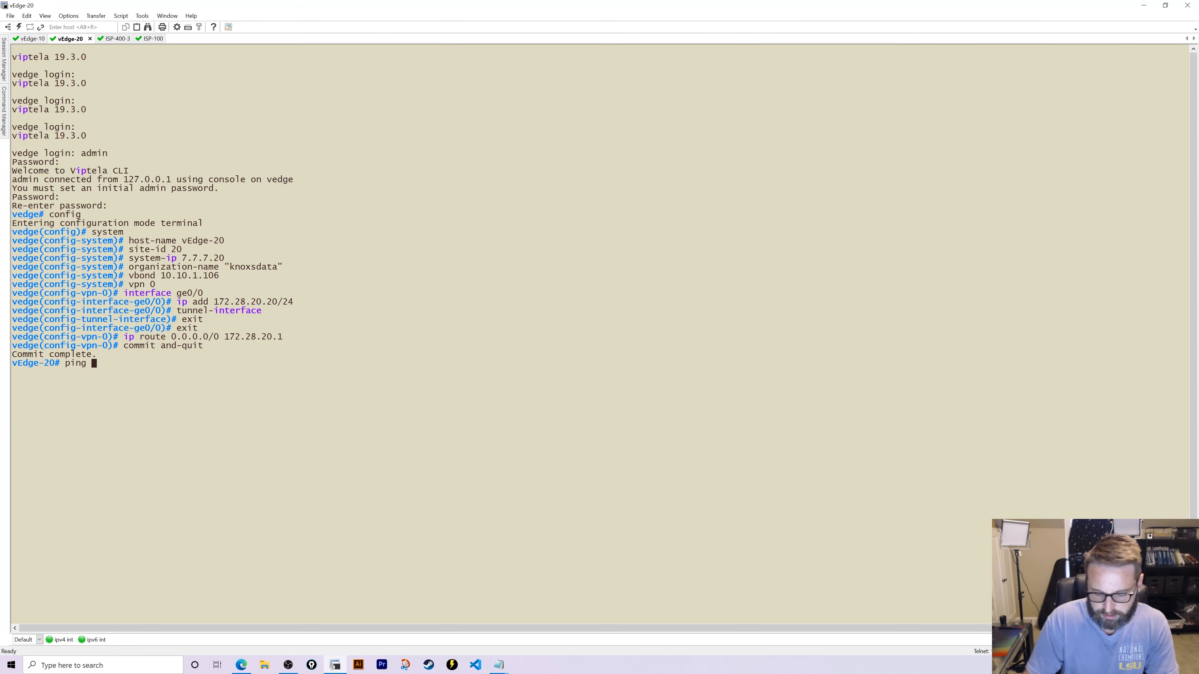
text(172.28.20.1)
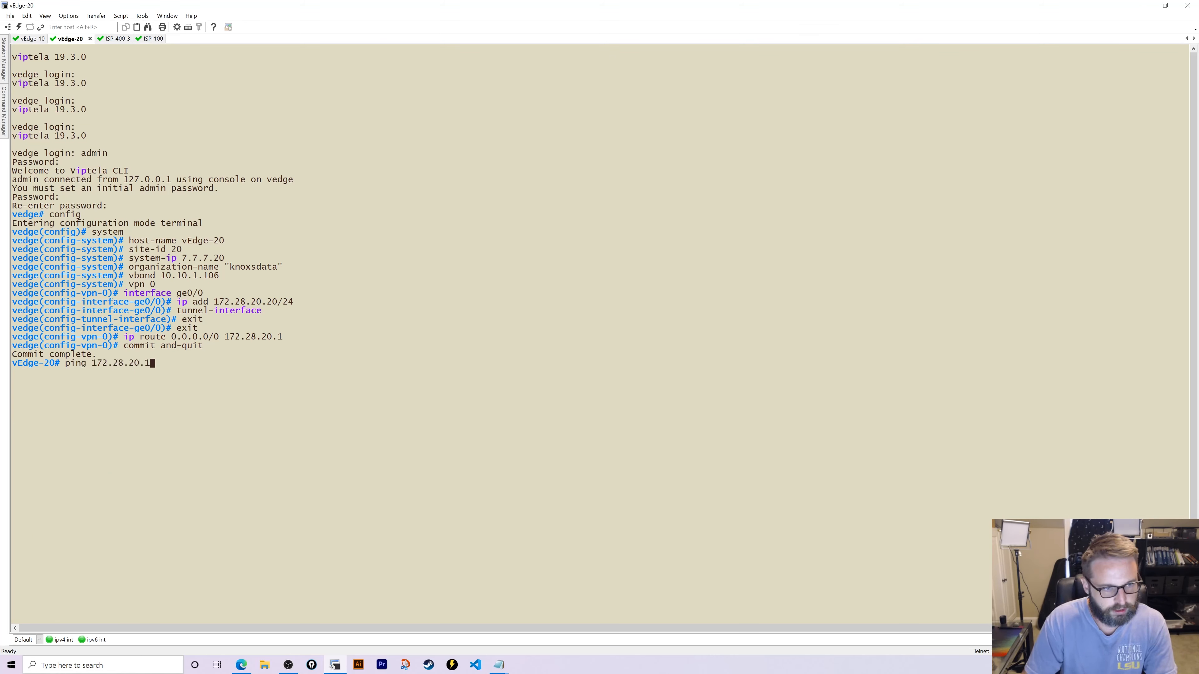
key(Return)
key(ctrl+c)
- Ping the vBond at 10.10.1.106 from vEdge-20
key(Up)
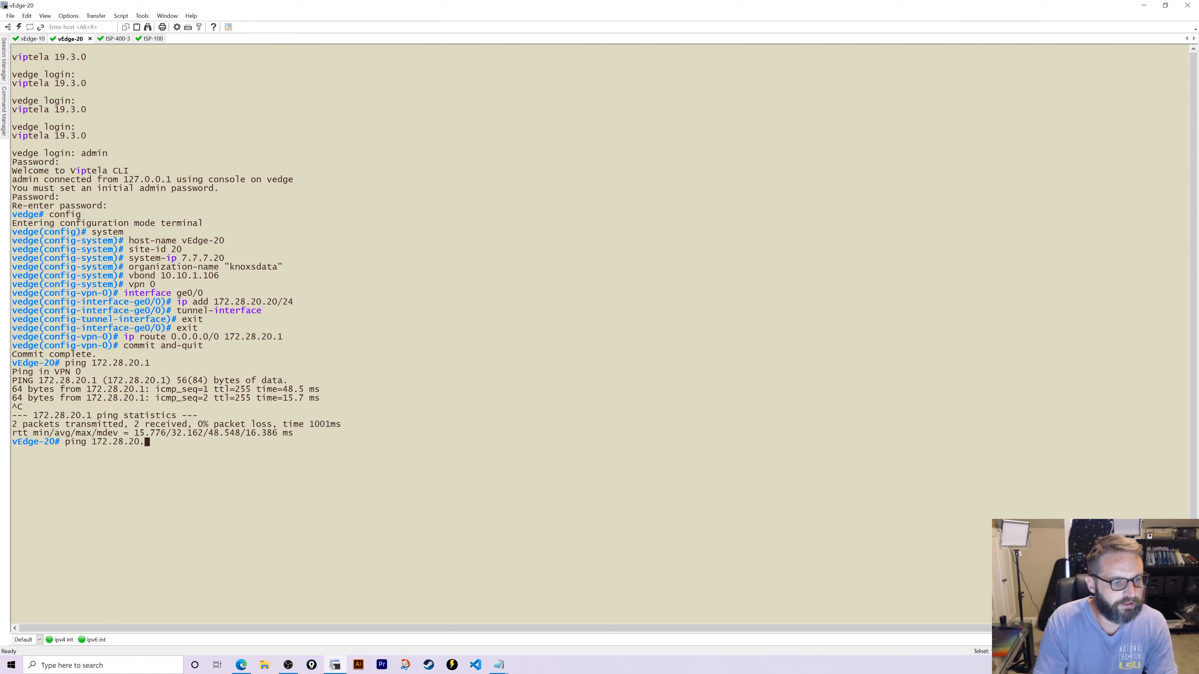
key(BackSpace)
key(BackSpace)
key(BackSpace)
key(BackSpace)
key(BackSpace)
key(BackSpace)
key(BackSpace)
key(BackSpace)
key(BackSpace)
key(BackSpace)
key(BackSpace)
text(10.)
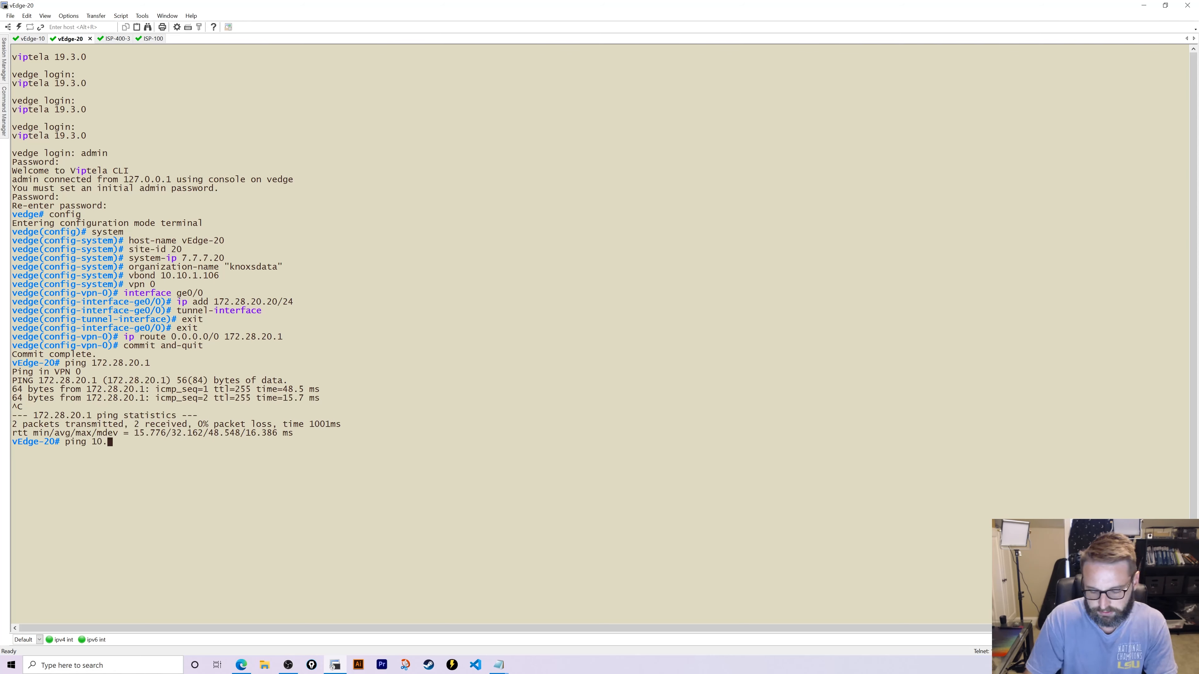
text(10.1.106)
key(Return)
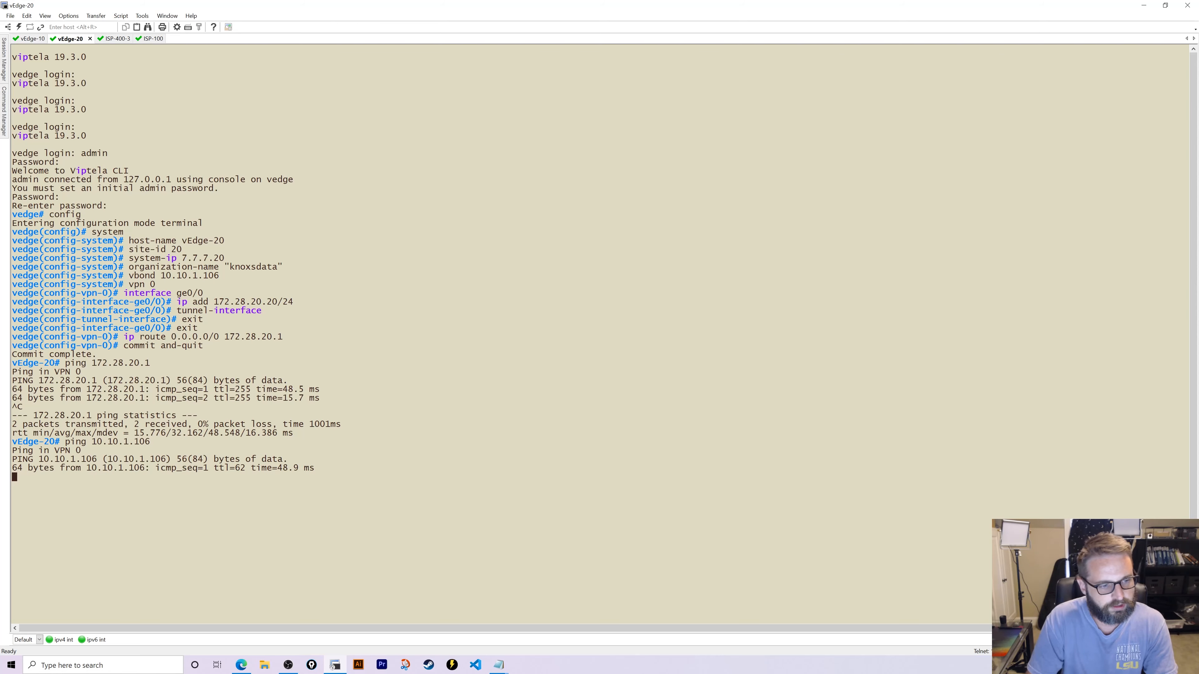
key(ctrl+c)
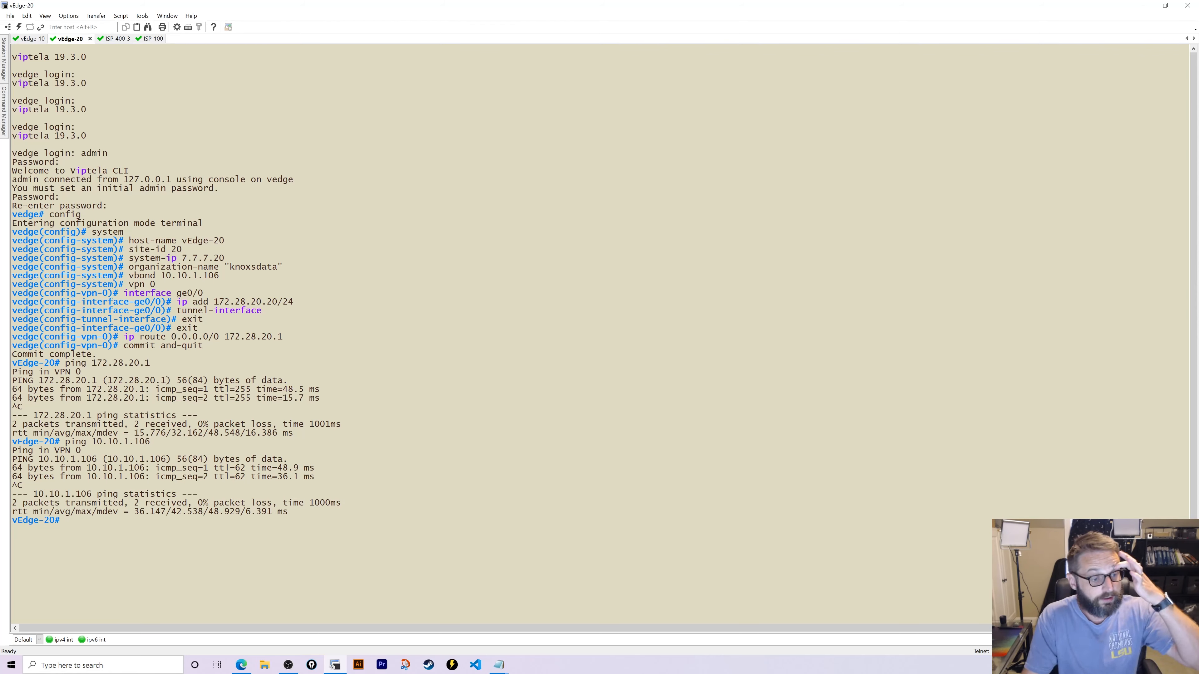
click(241, 665)
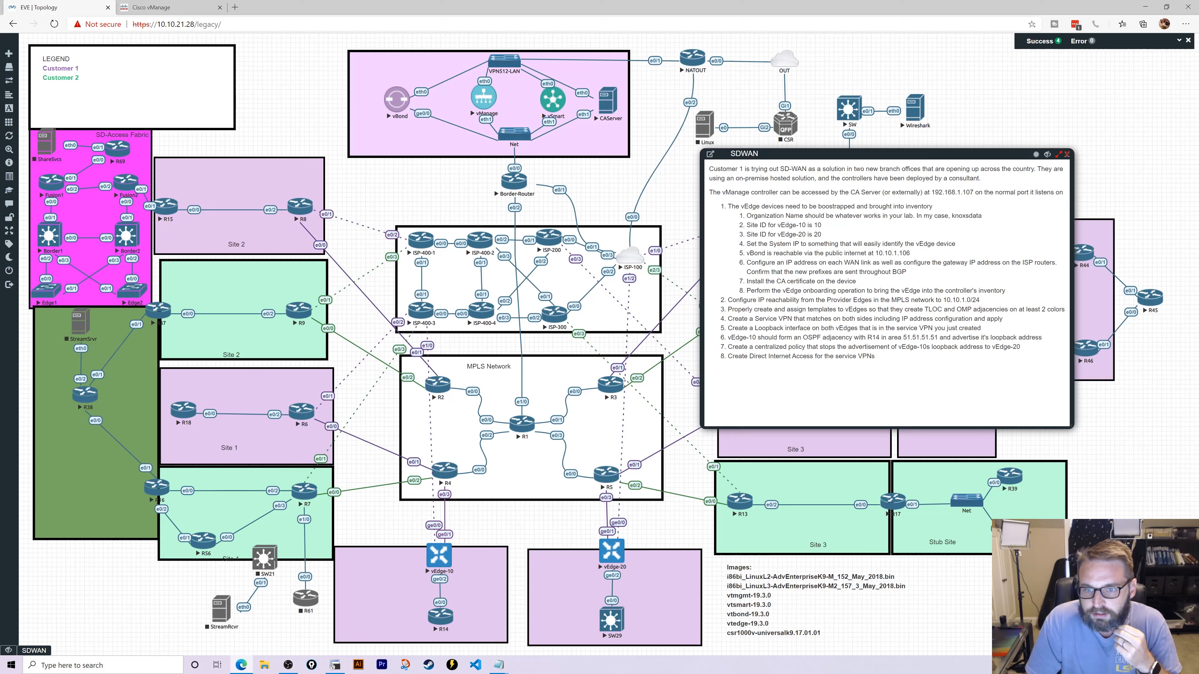
drag(746, 263, 901, 285)
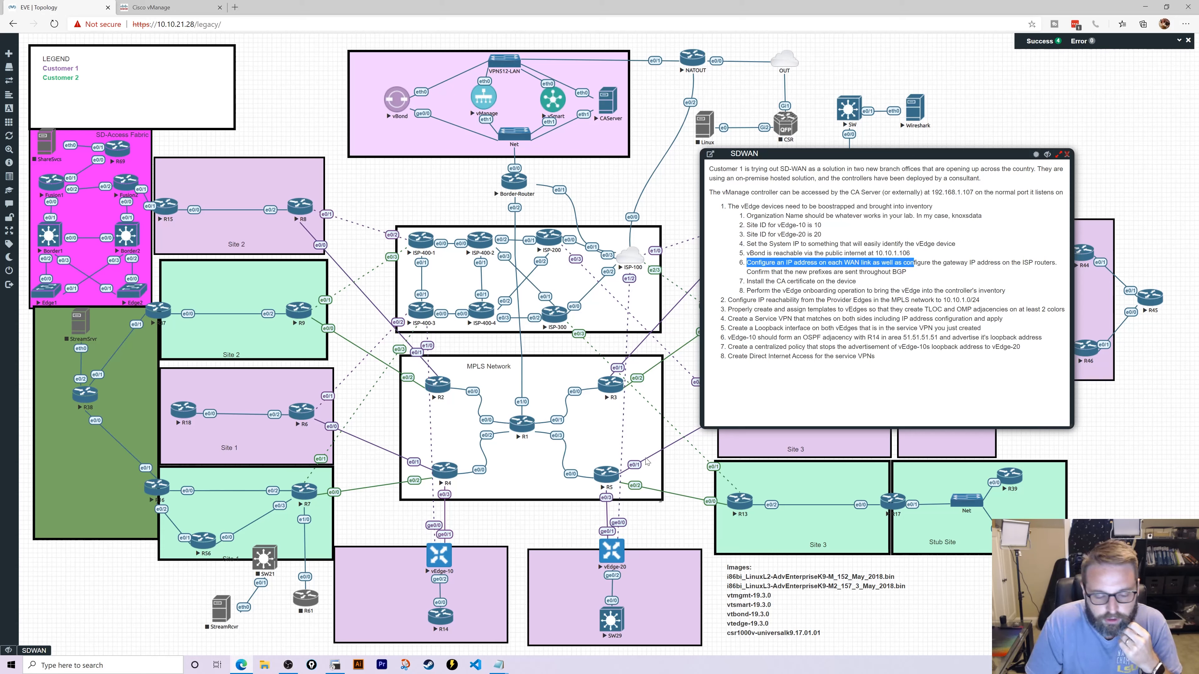
click(335, 665)
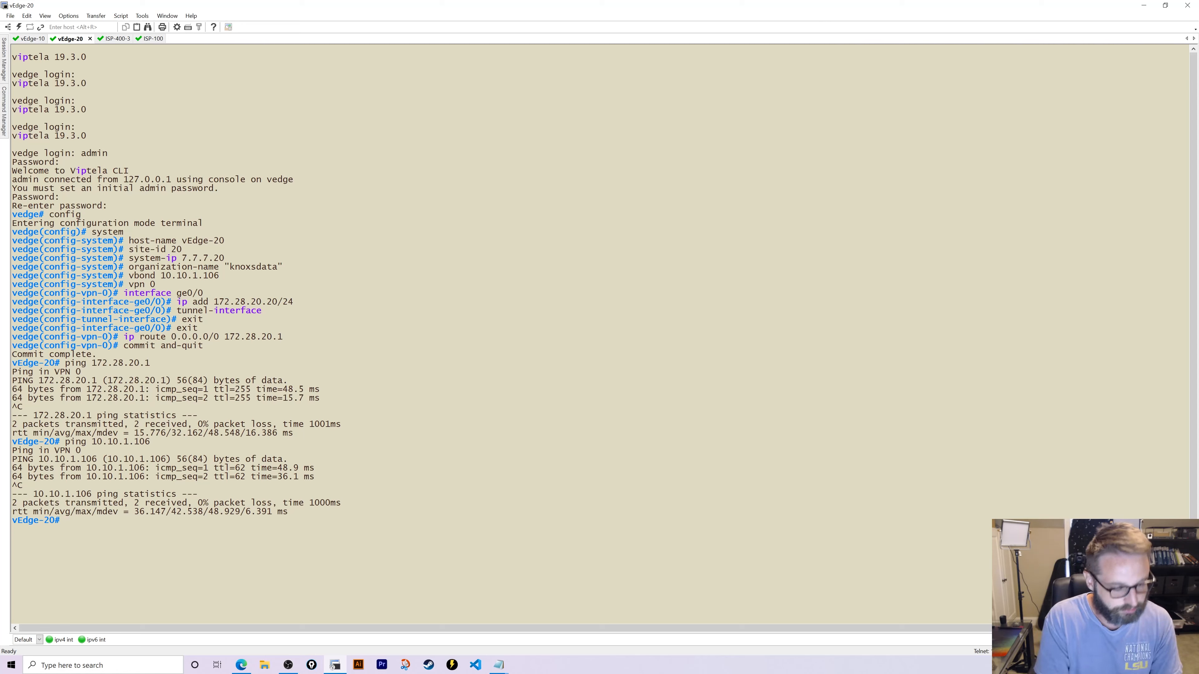
- Enter vEdge-20's vshell and open a new CA.crt file in vi
text(vsj)
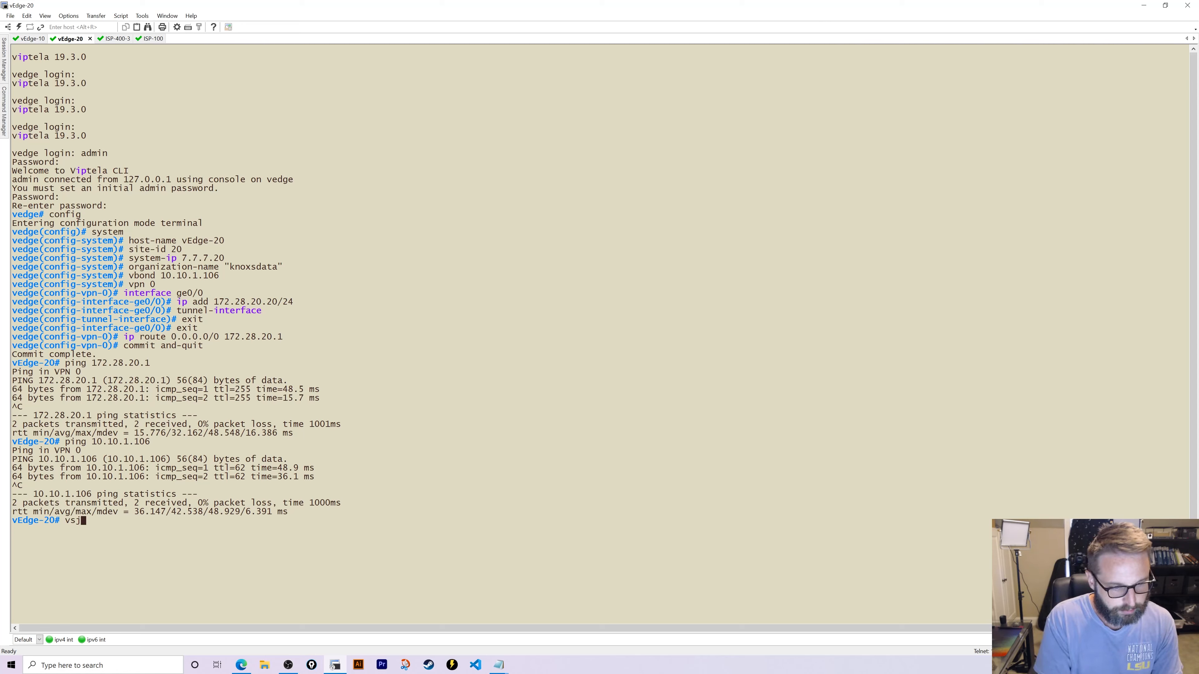
key(BackSpace)
text(hell)
key(Return)
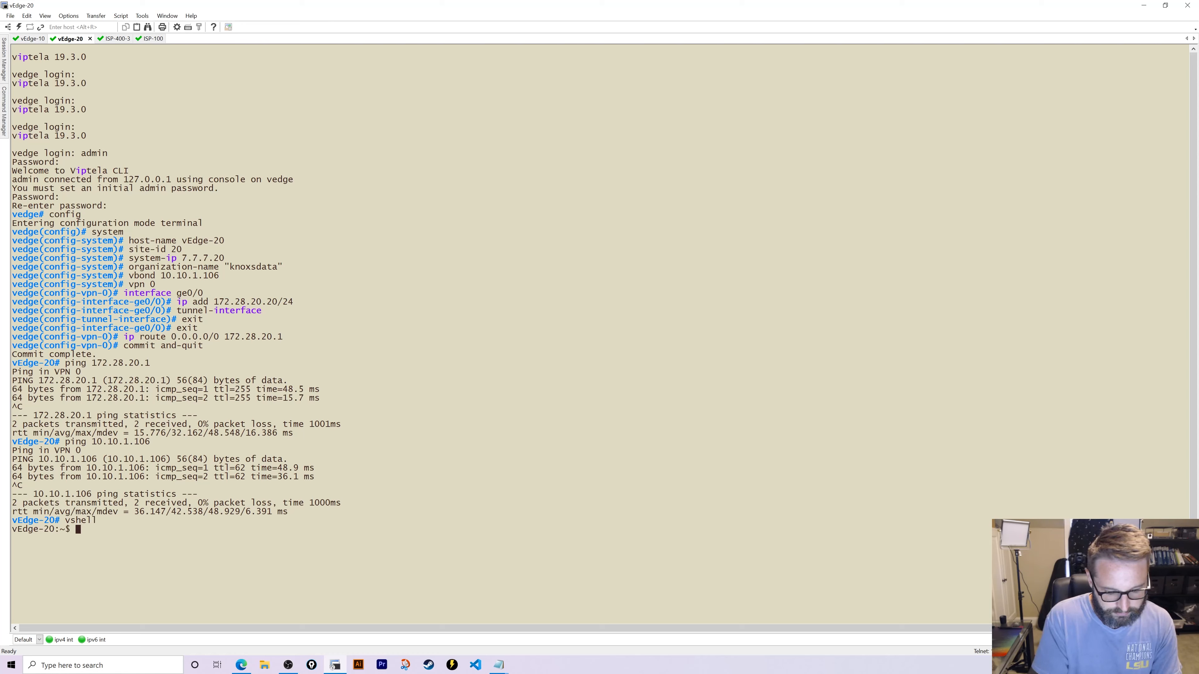
text(ls)
key(Return)
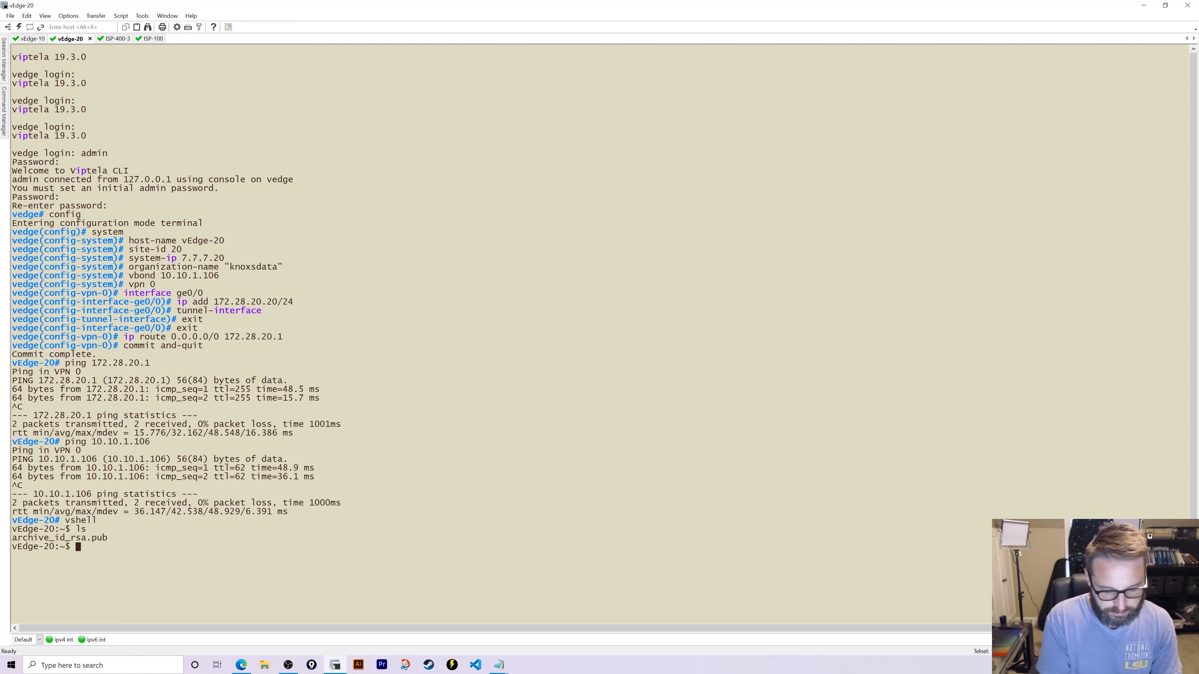
text(pwd)
key(Return)
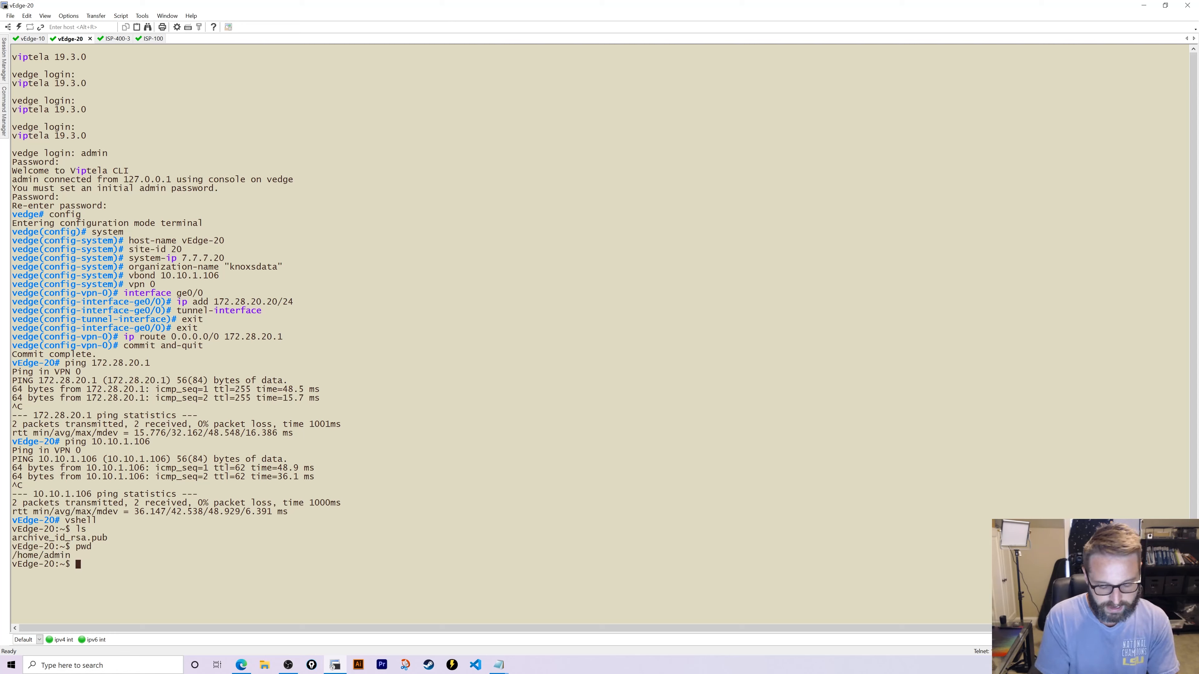
text(vi)
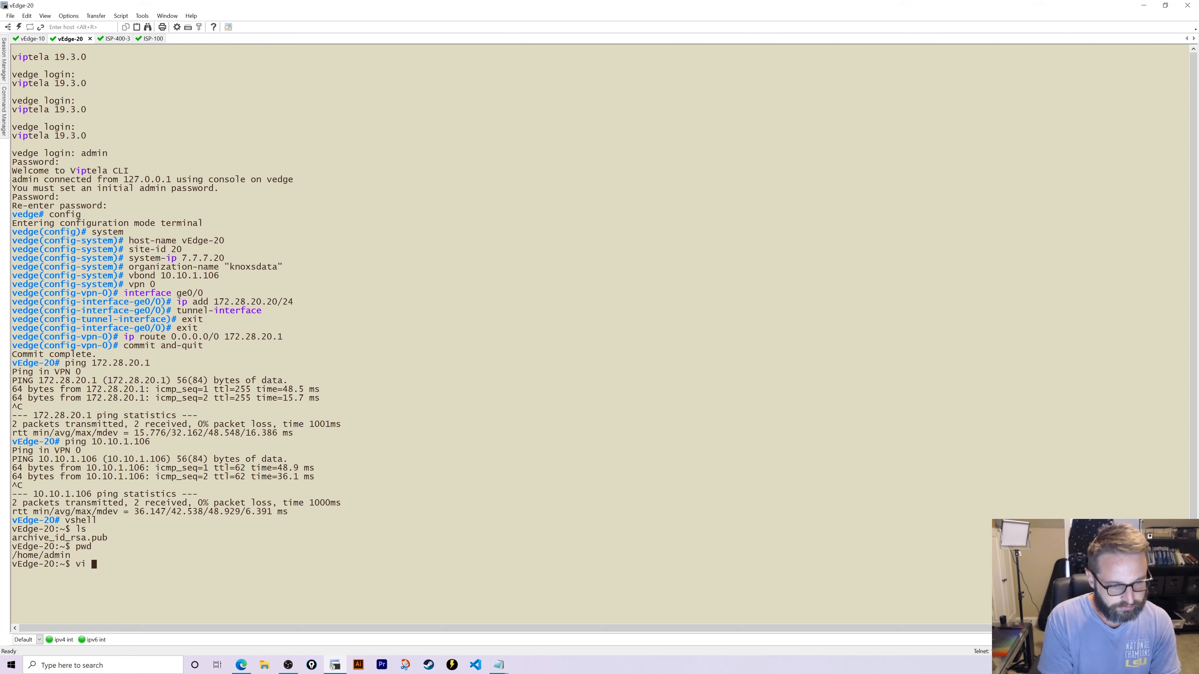
text( CA.crt)
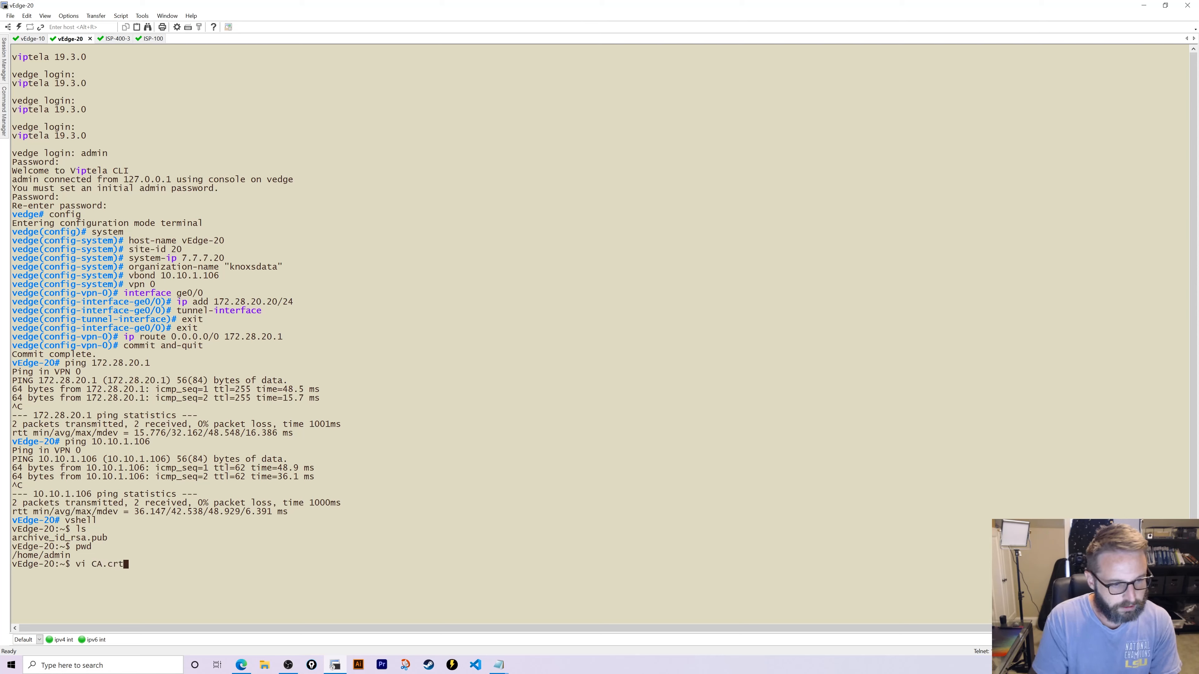
key(Return)
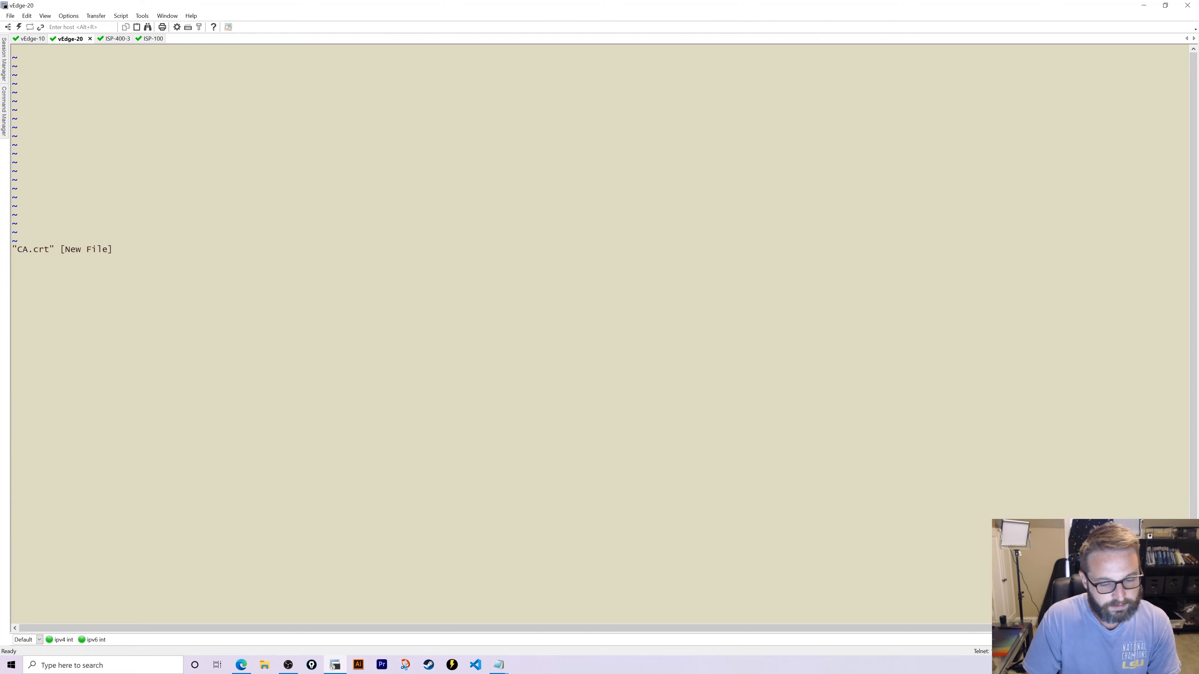
- Paste the CA certificate from Notepad into CA.crt and save it with :wq
click(498, 665)
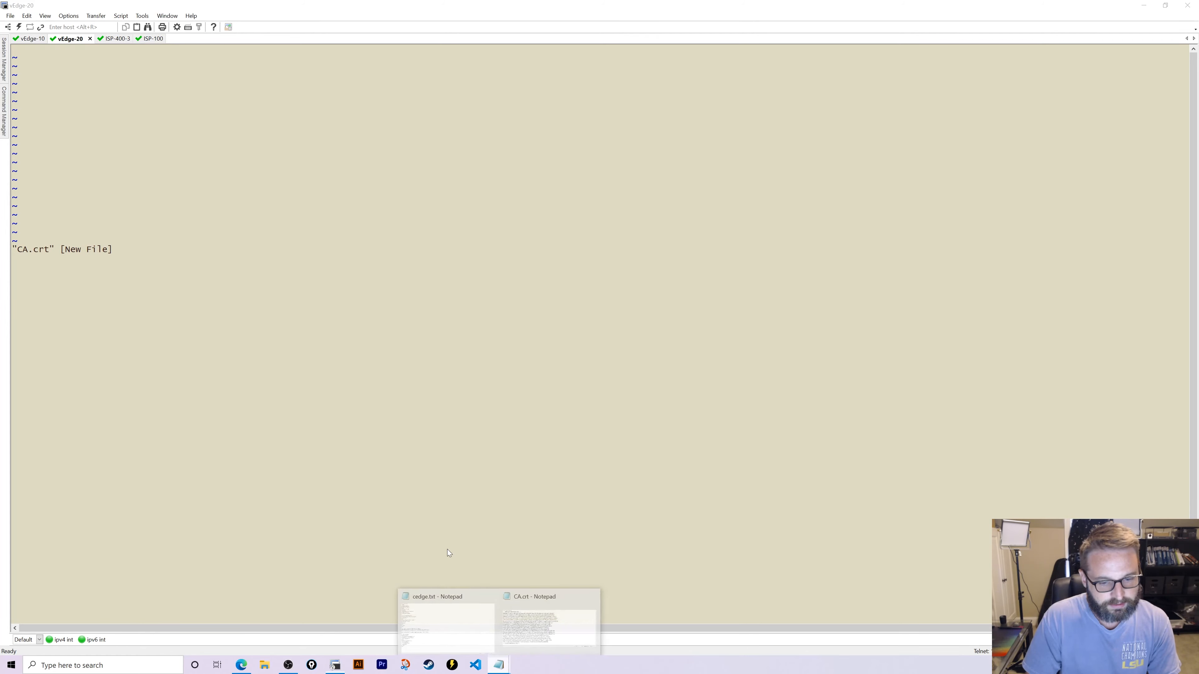
click(543, 643)
key(ctrl+a)
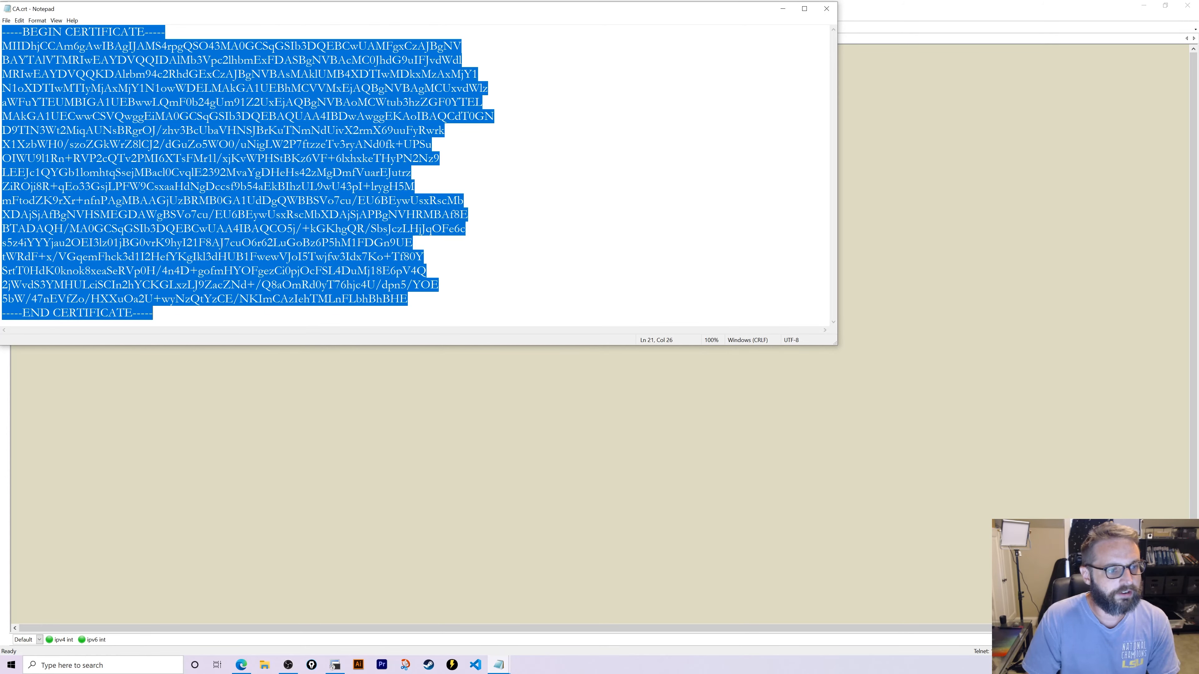
click(782, 8)
right_click(61, 68)
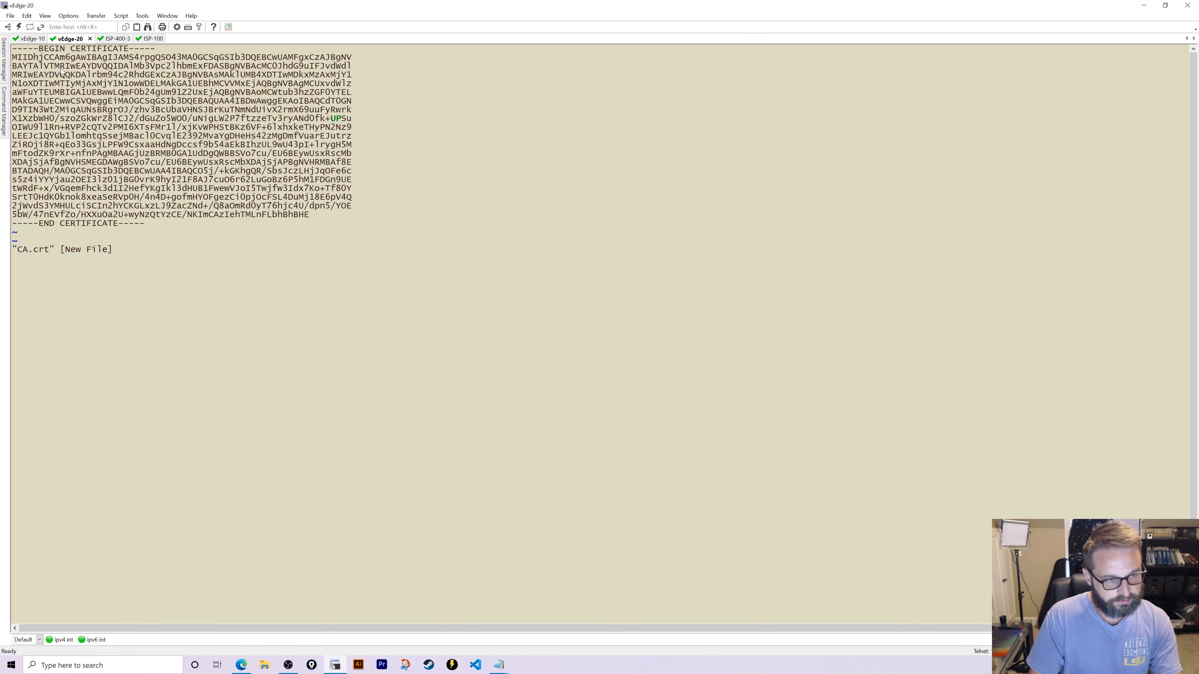
text(:)
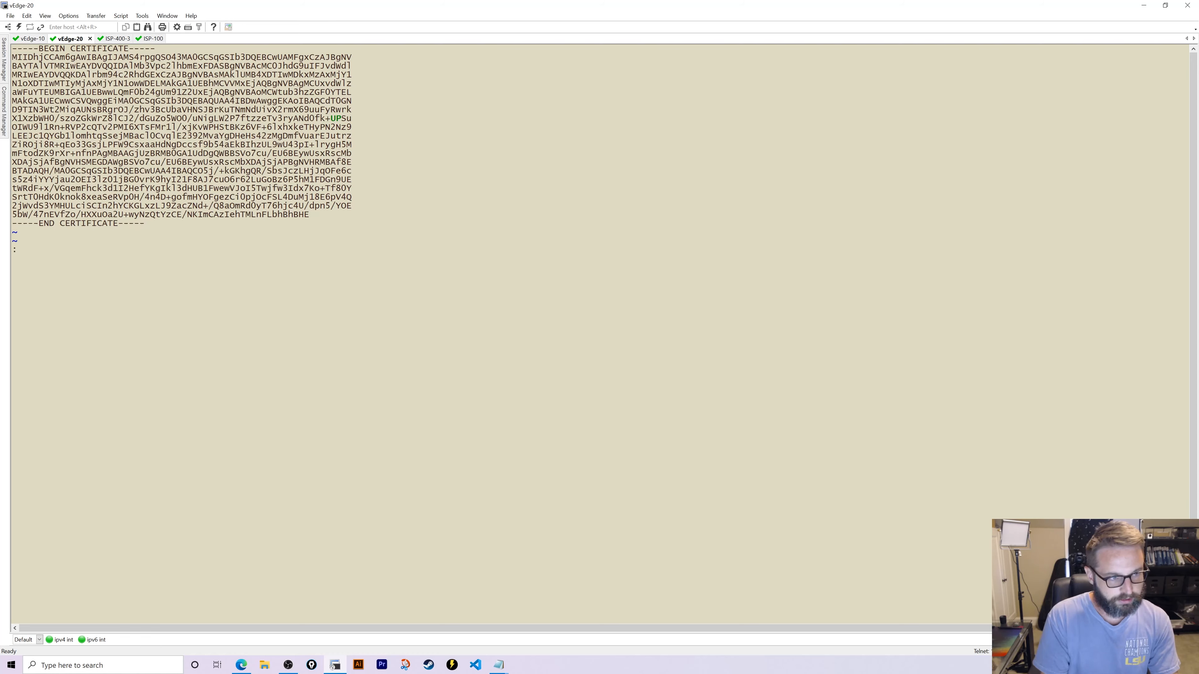
text(wq)
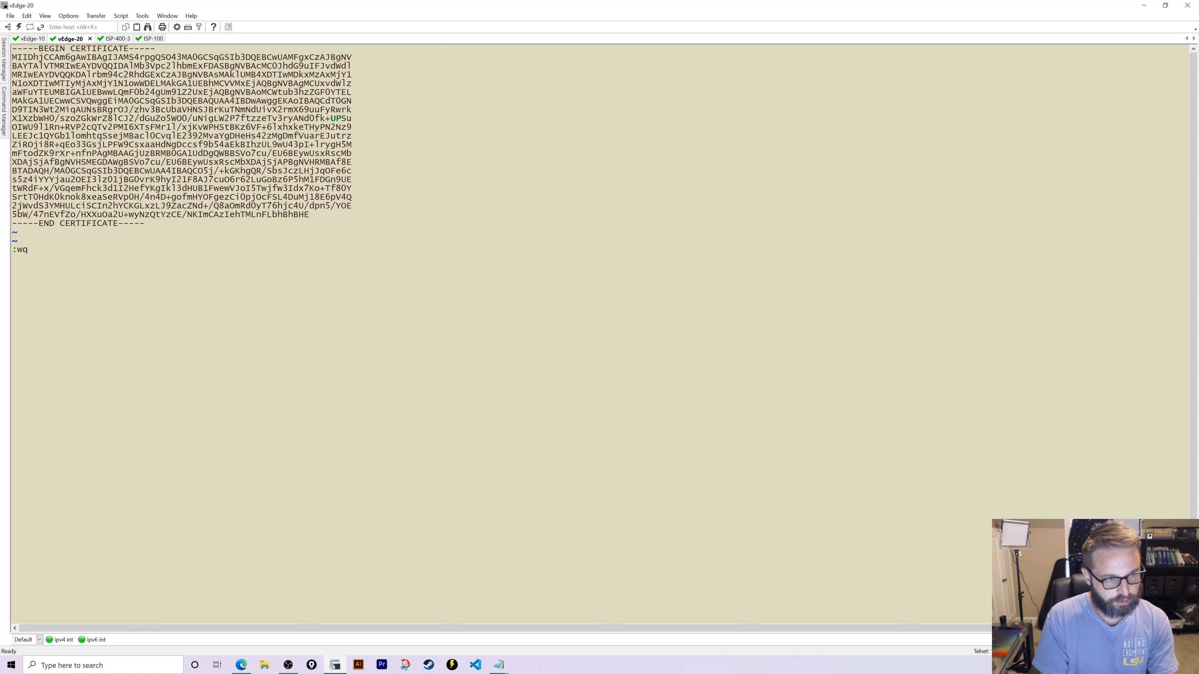
key(Return)
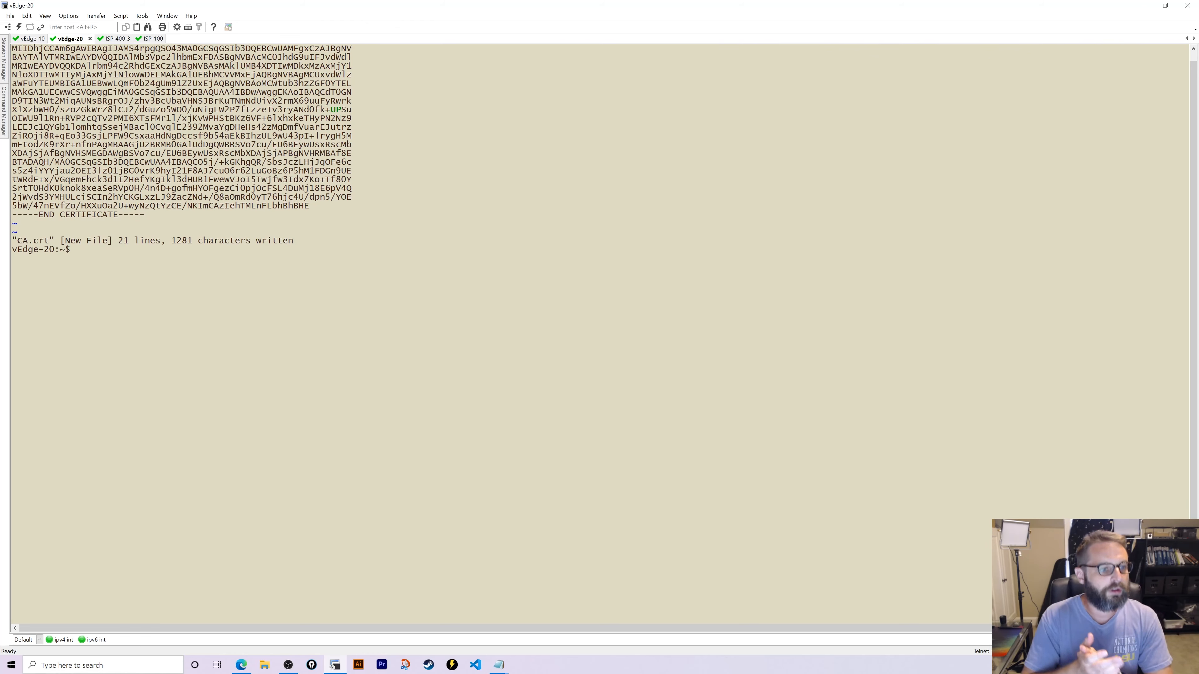
- Leave the vshell and install vEdge-20's root certificate chain from /home/admin/CA.crt
text(ls)
key(Return)
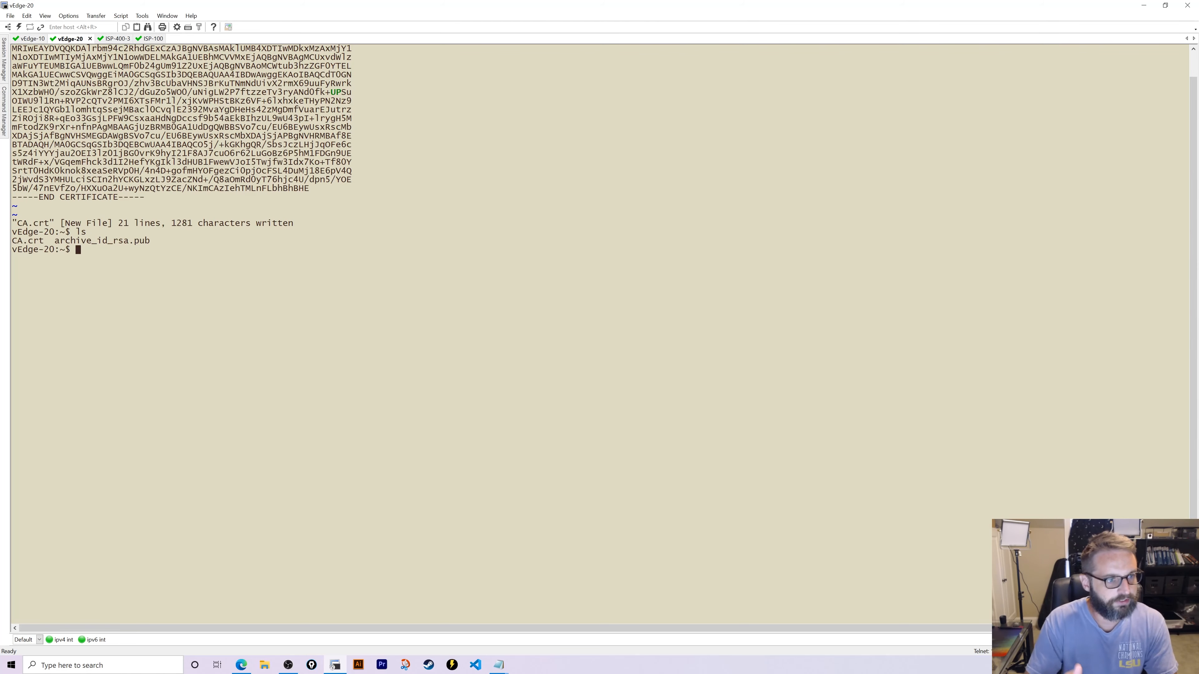
text(exit)
key(Return)
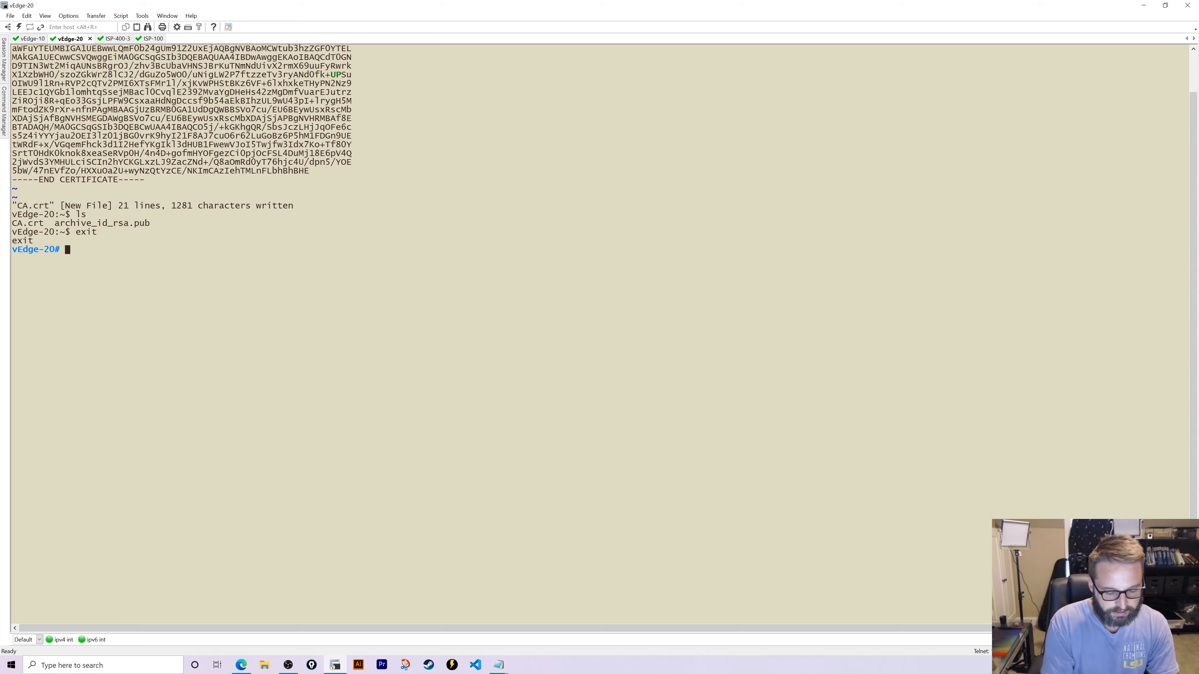
text(request)
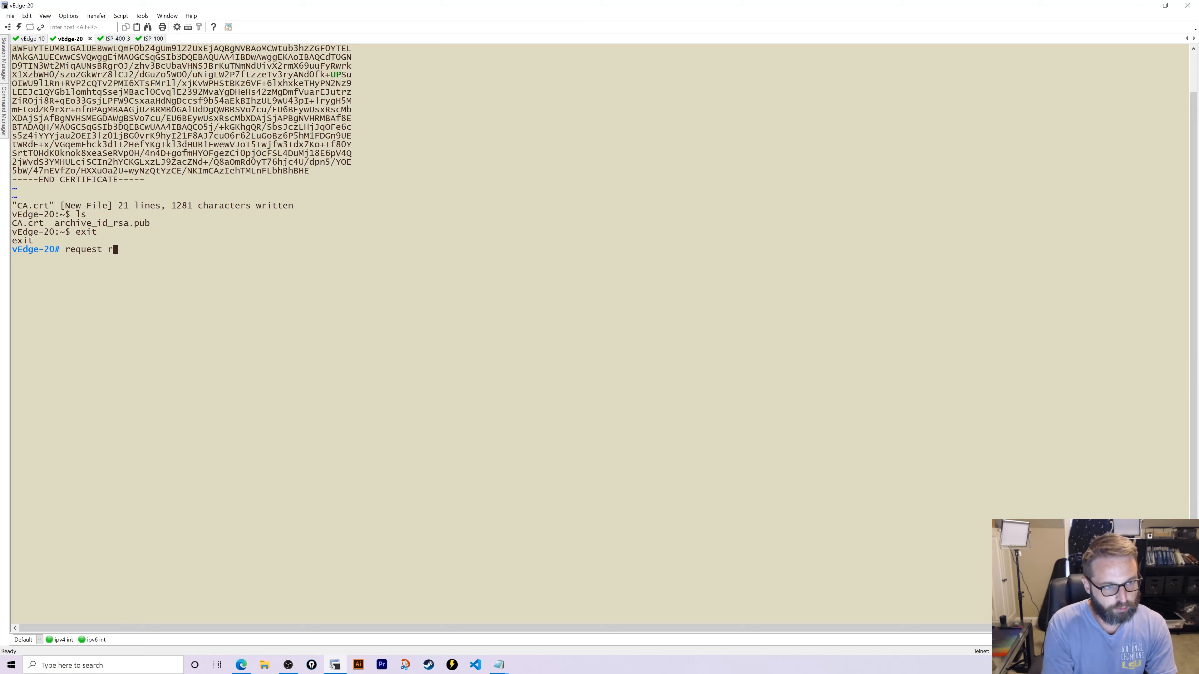
text( r)
key(Tab)
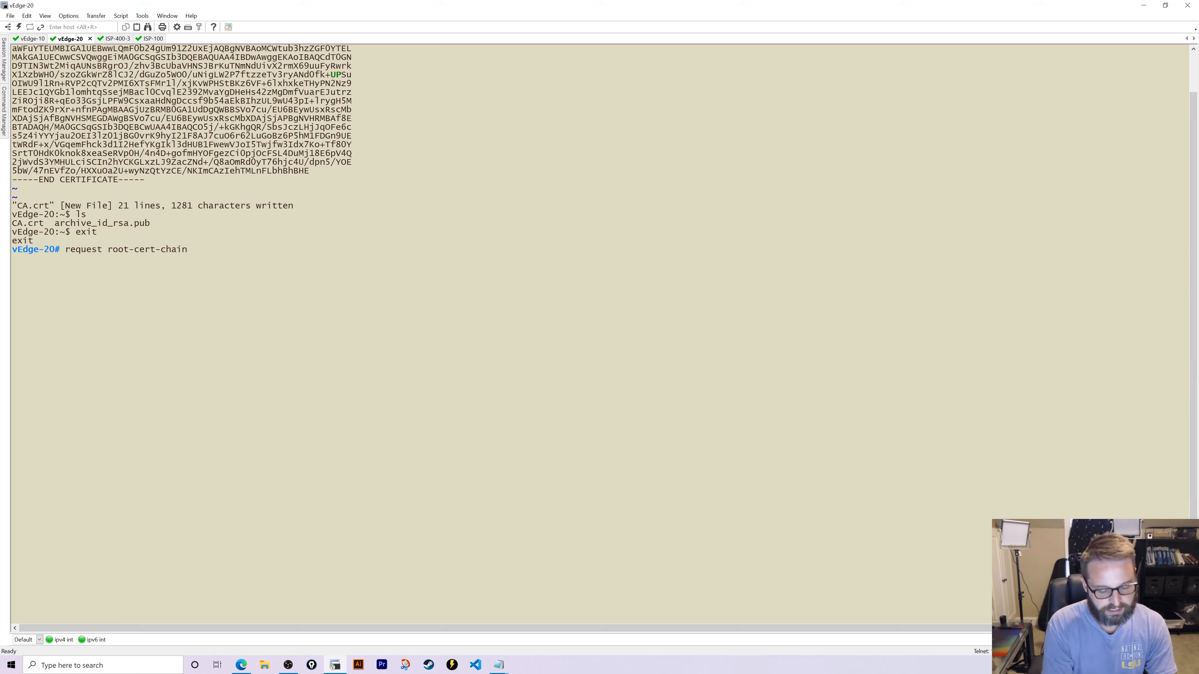
text(install /home)
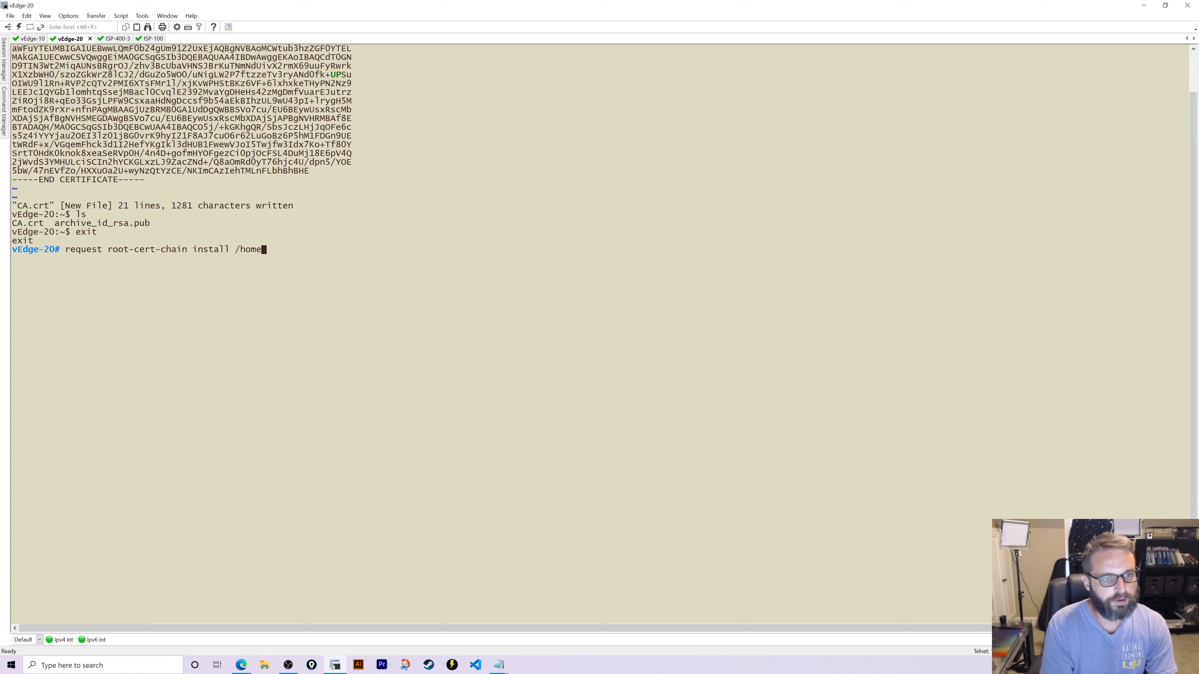
text(/admio)
key(BackSpace)
text(n)
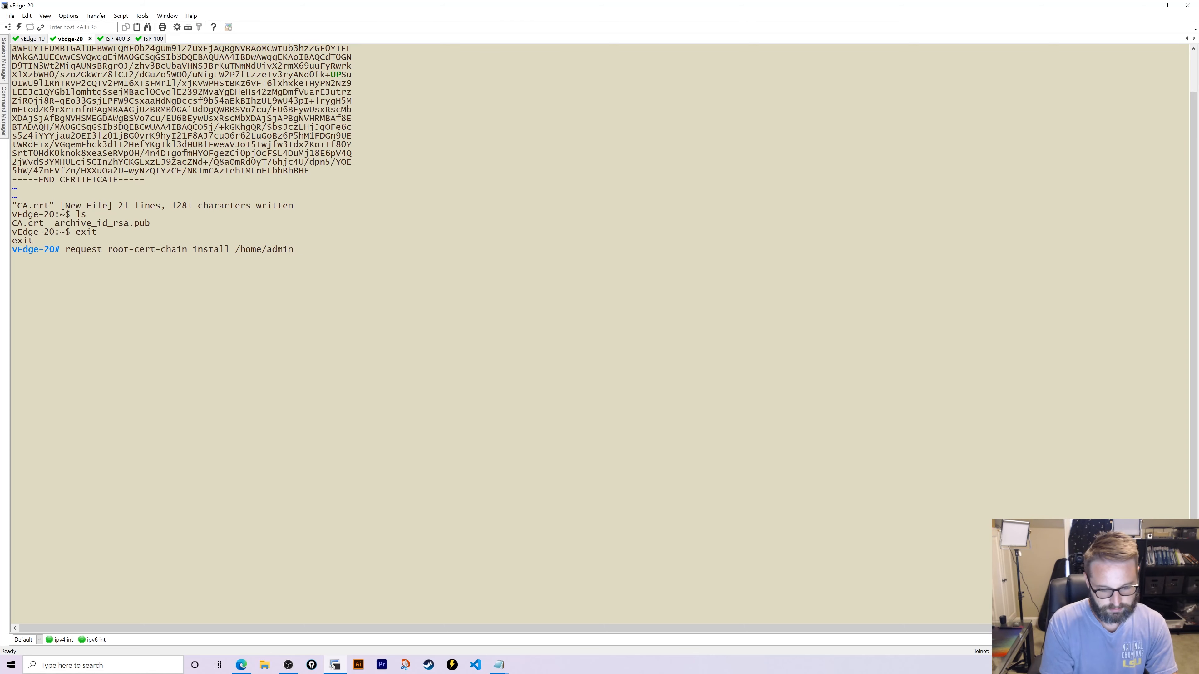
text(/CA.crt)
key(Return)
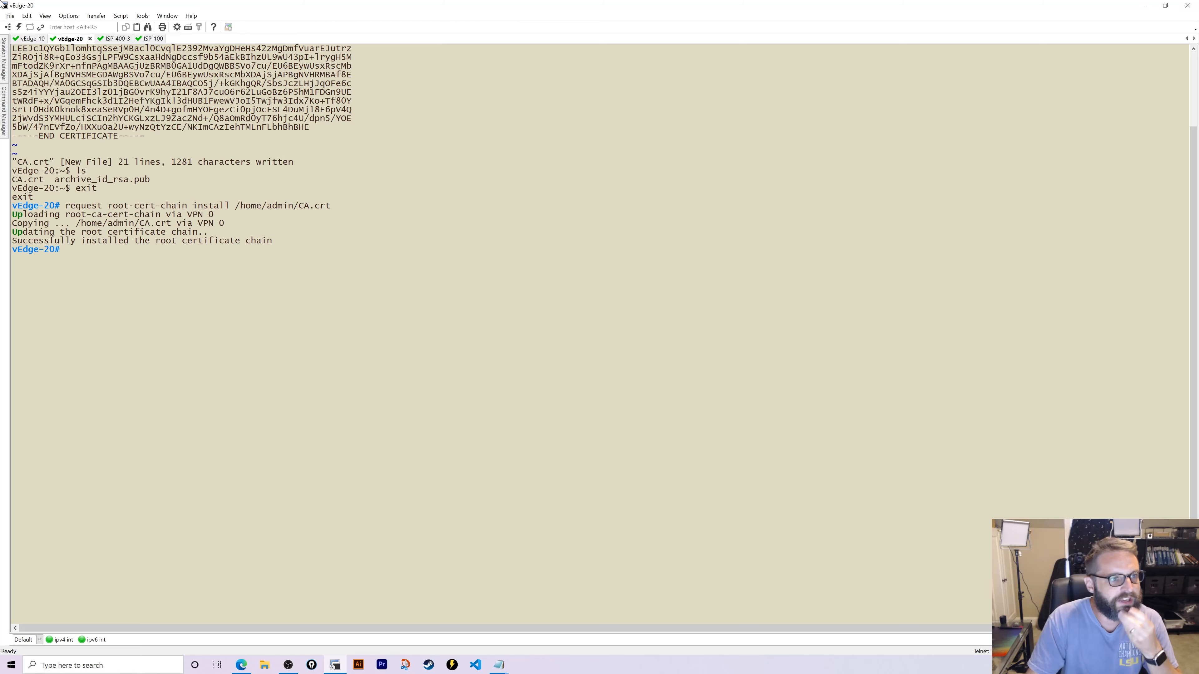
- On vEdge-10, create CA.crt in the vshell with the pasted certificate and save it
click(31, 39)
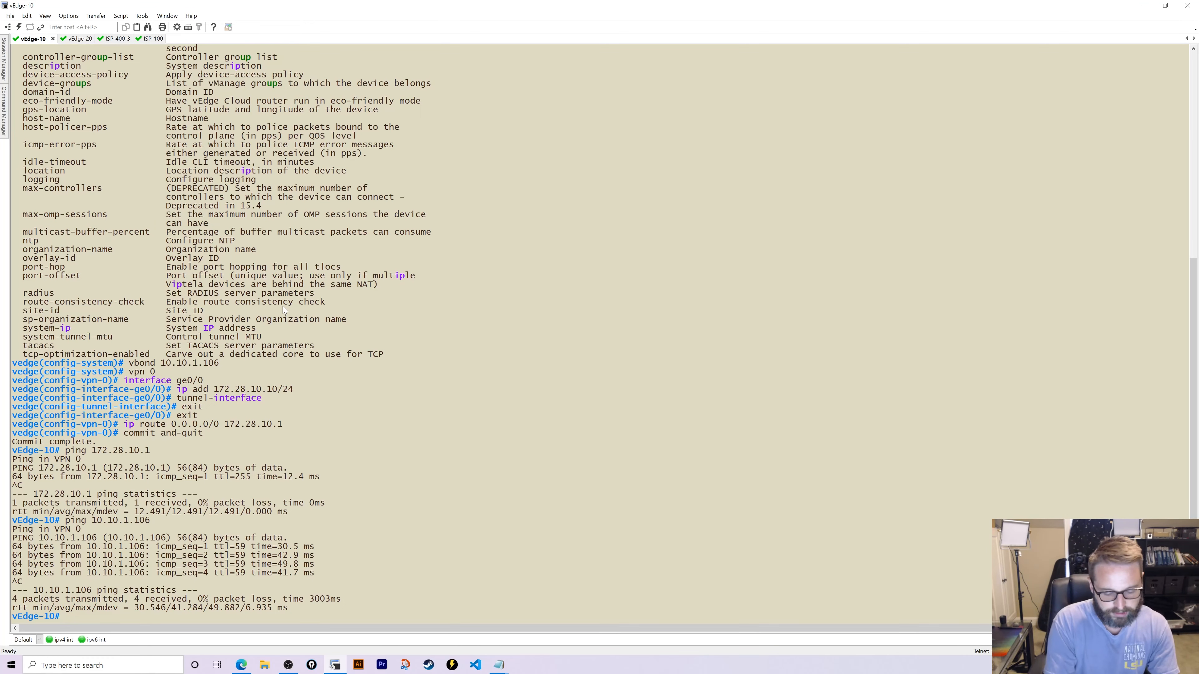
text(vshell)
key(Return)
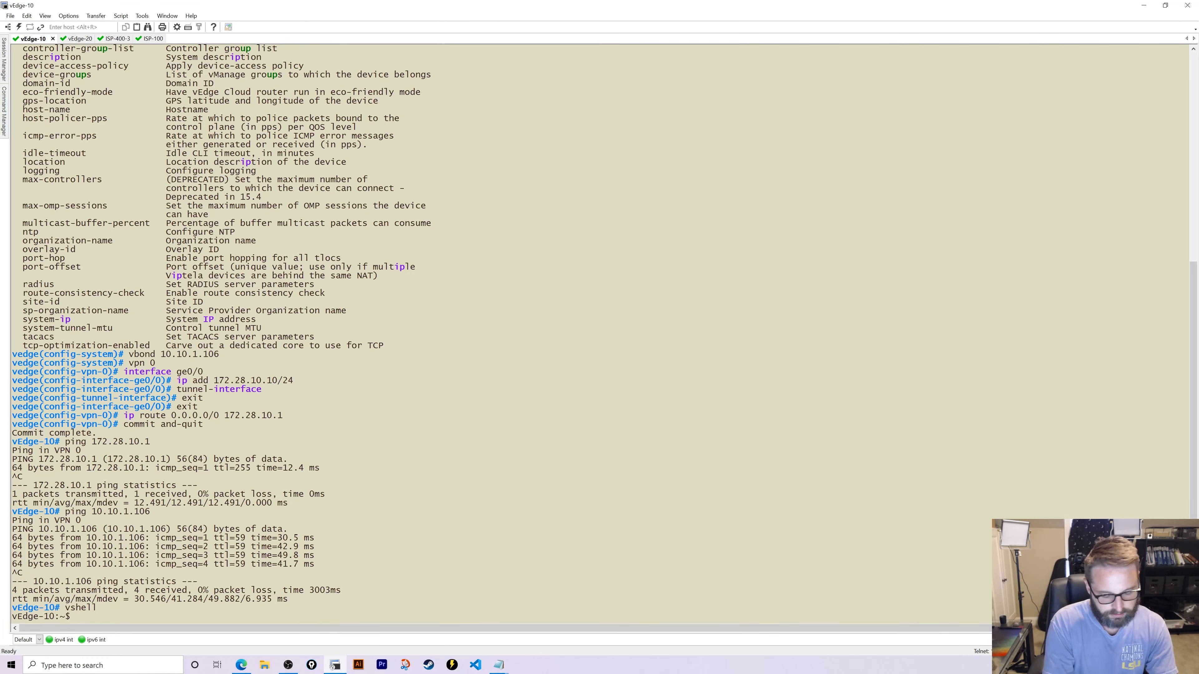
text(vi CA.crt)
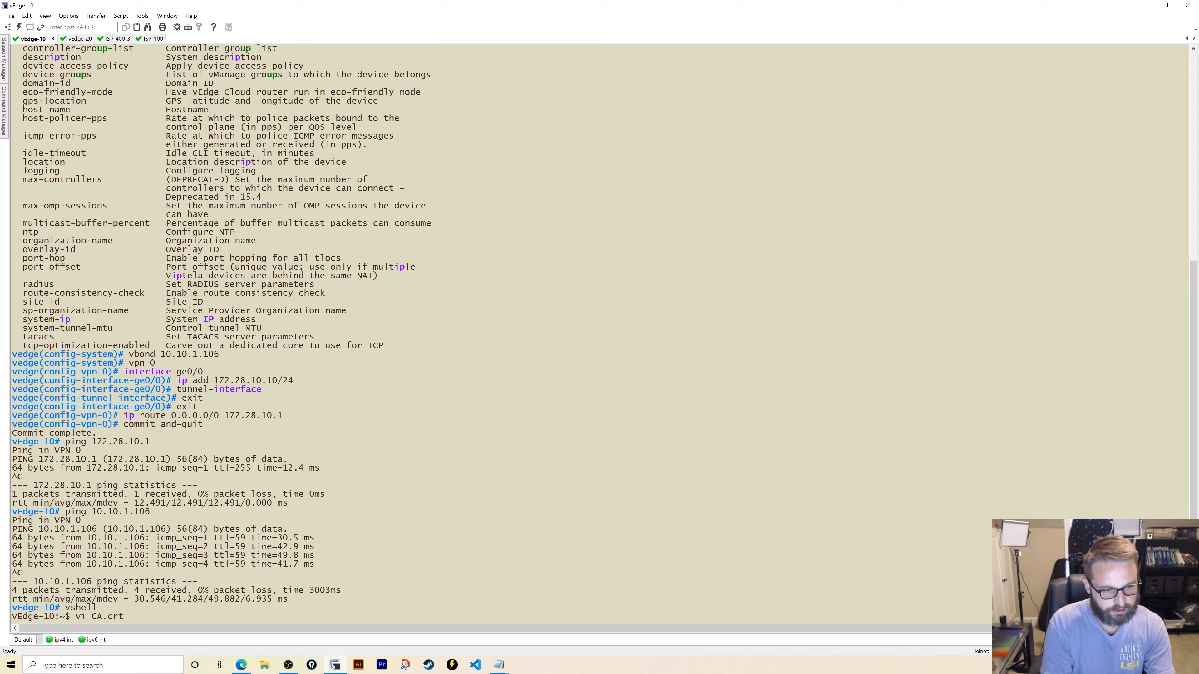
key(Return)
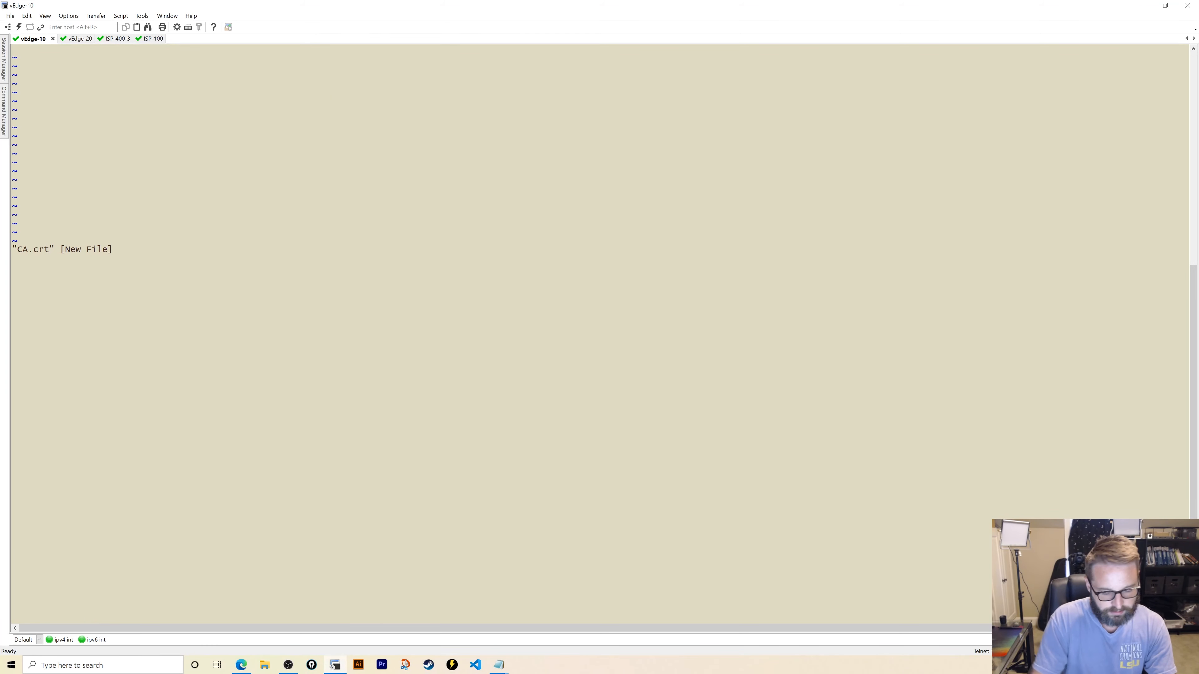
right_click(271, 277)
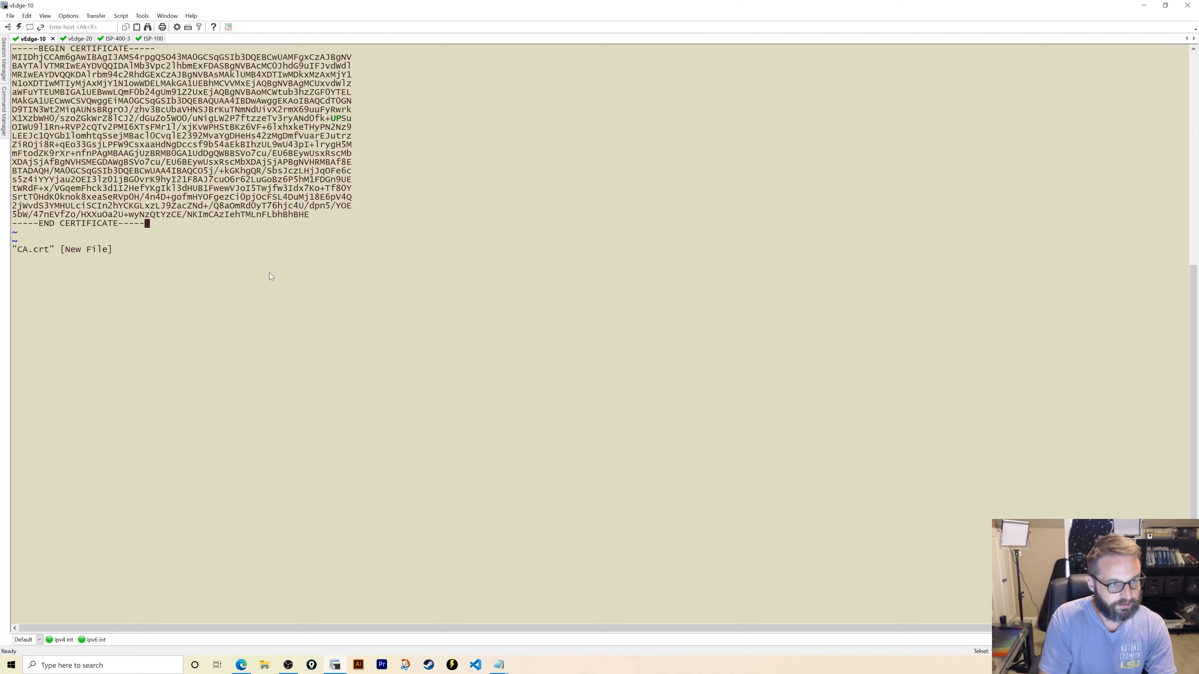
key(Escape)
text(:)
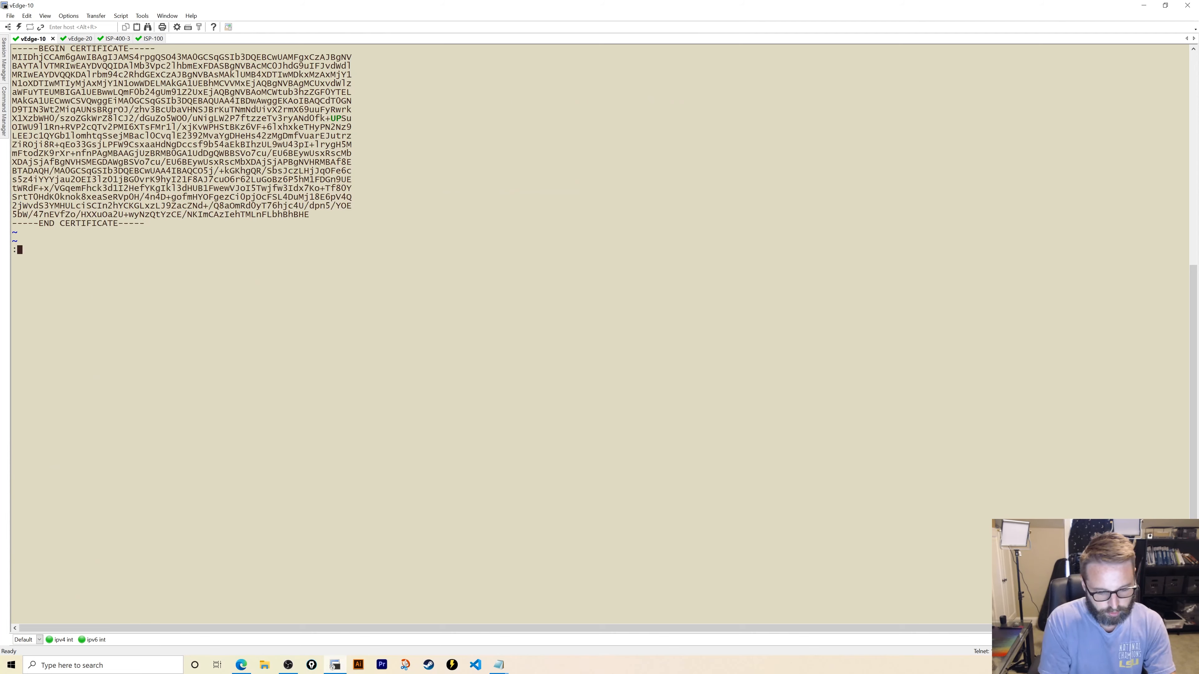
text(wq)
key(Return)
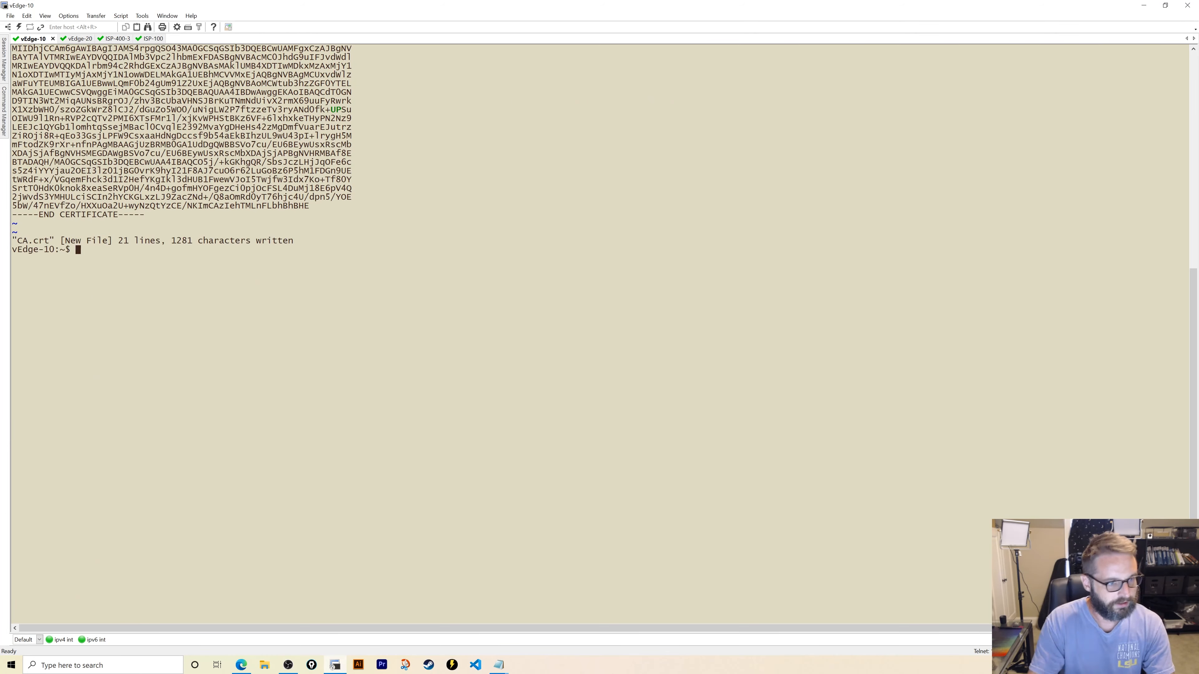
- Install vEdge-10's root certificate chain from /home/admin/CA.crt
text(exit)
key(Return)
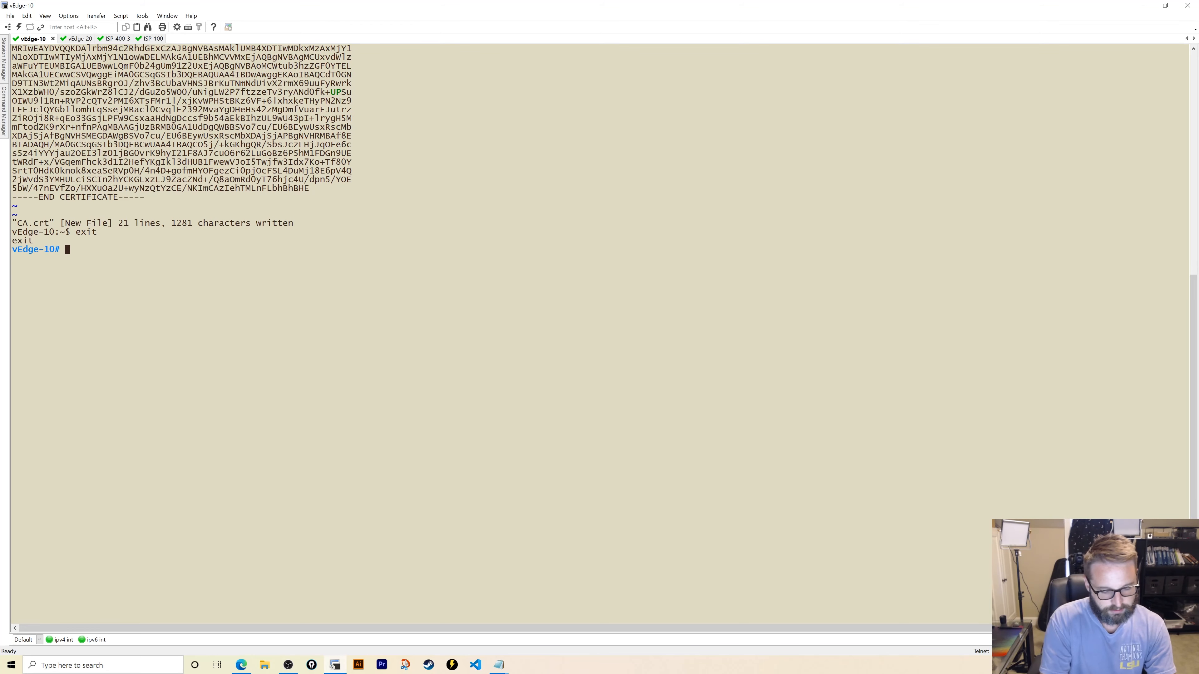
text(request root-cert-chain )
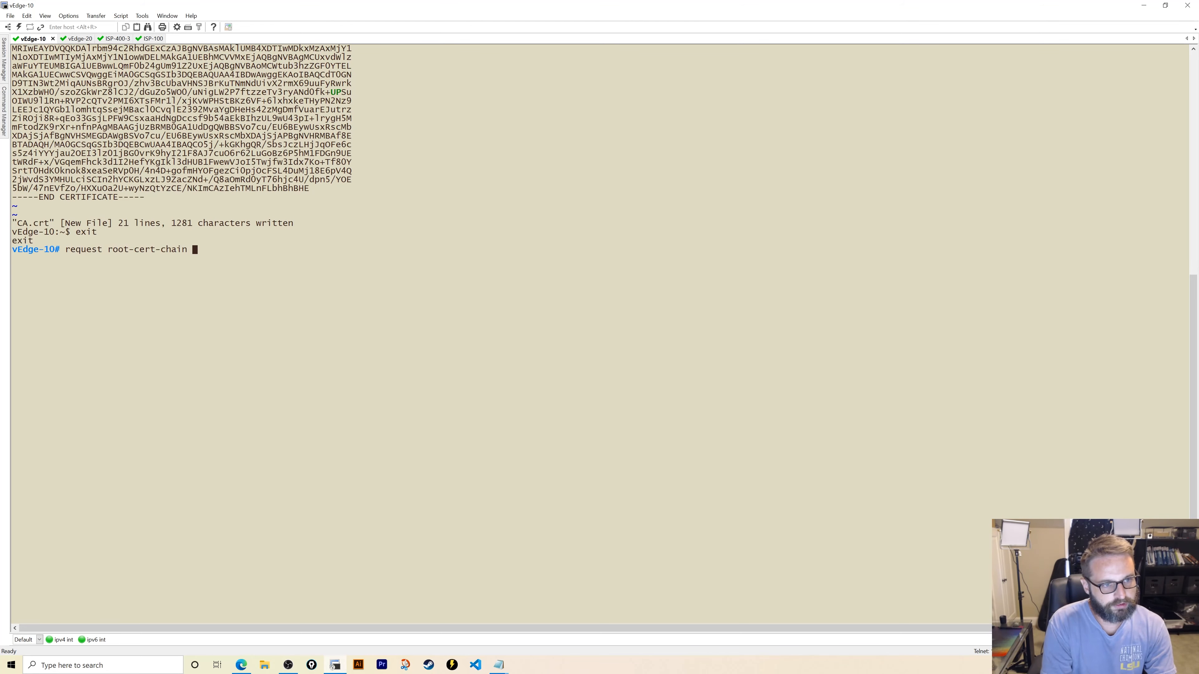
text(install )
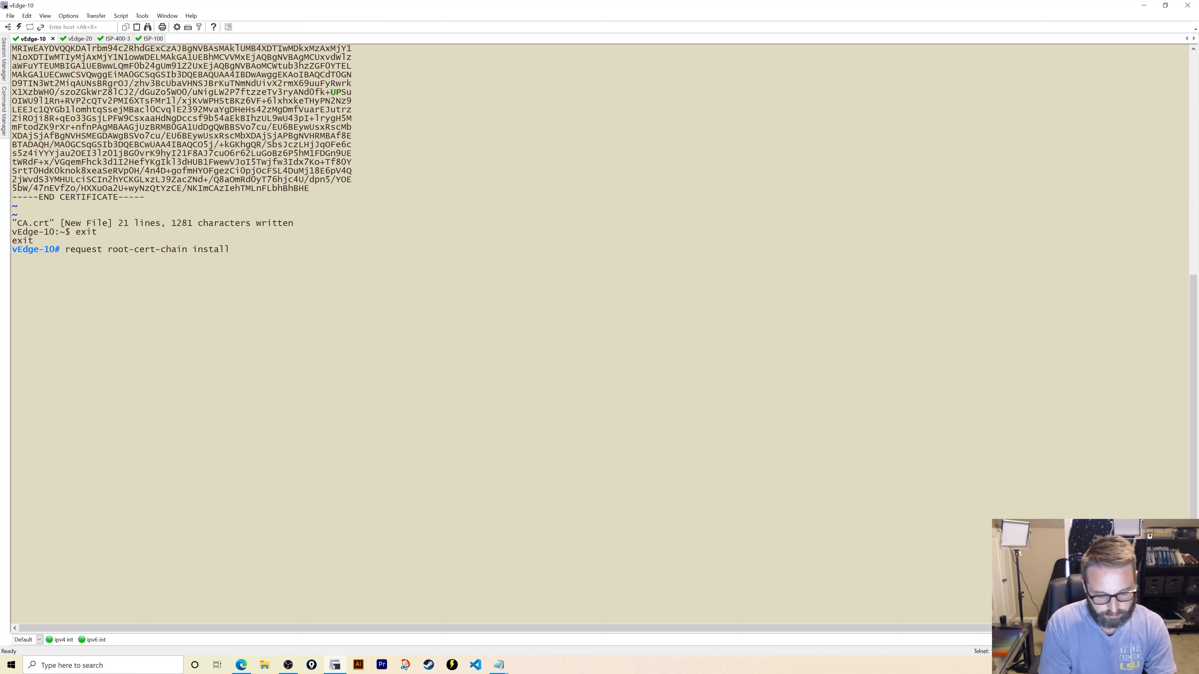
text(/home/admin/CA)
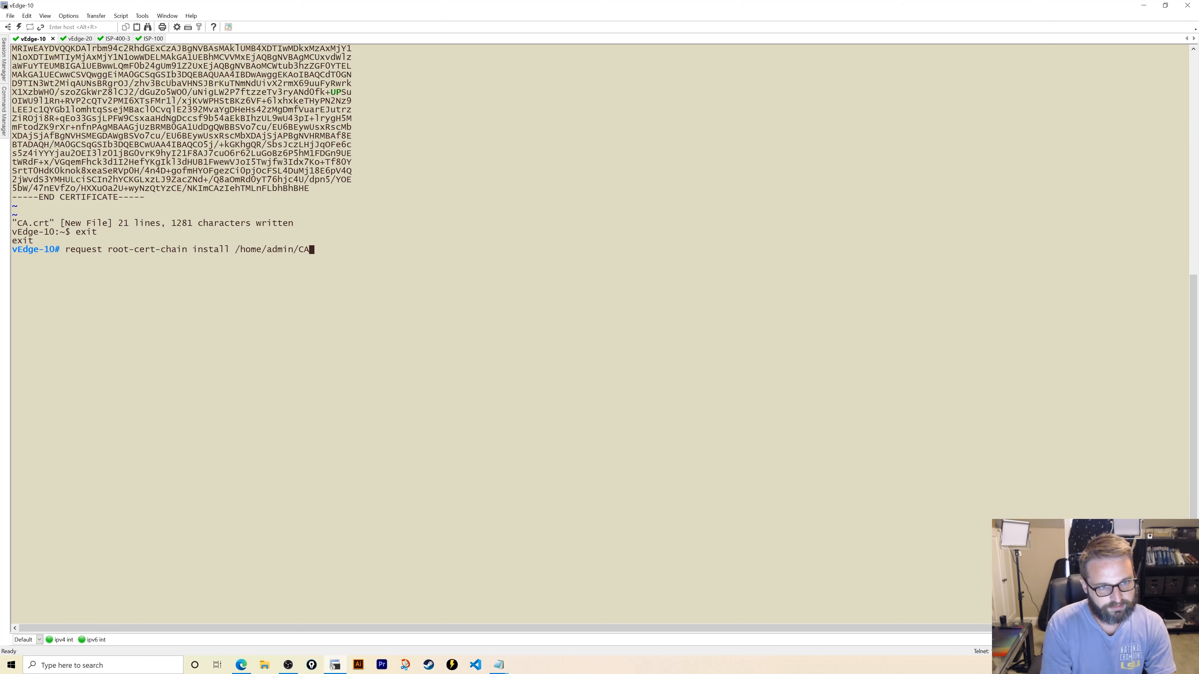
text(.crt)
key(Return)
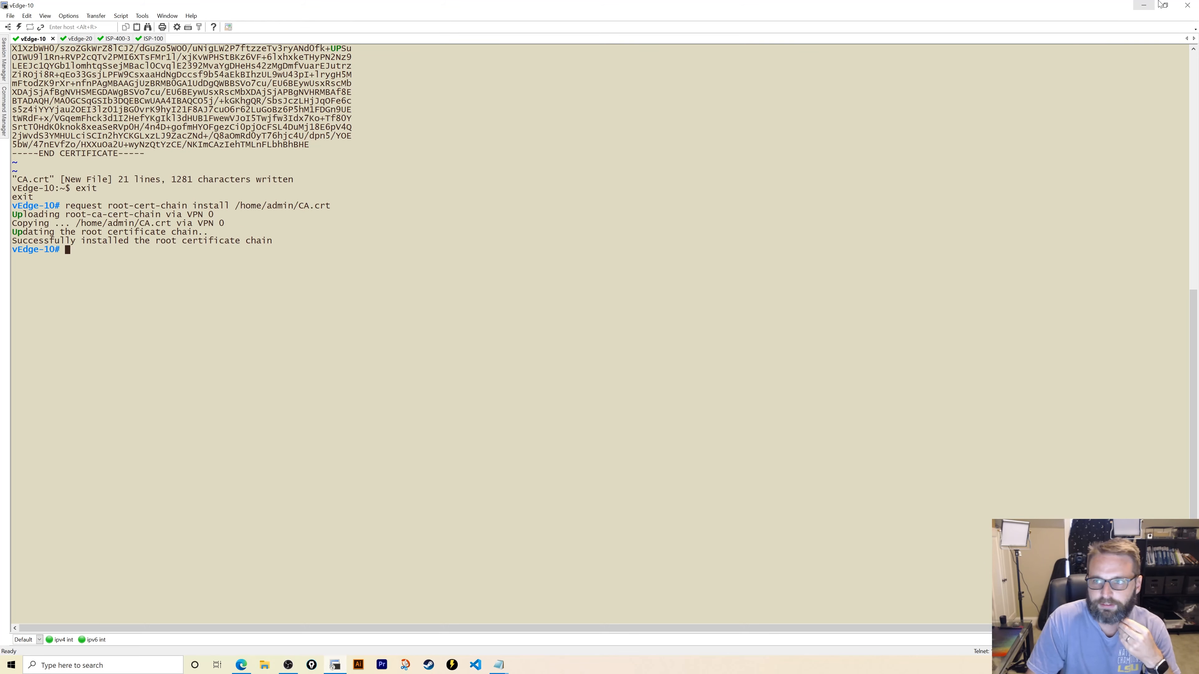
click(1187, 6)
- Reopen console sessions to vEdge-10 and vEdge-20 from the EVE-NG topology, then view vManage's WAN Edge list
click(610, 352)
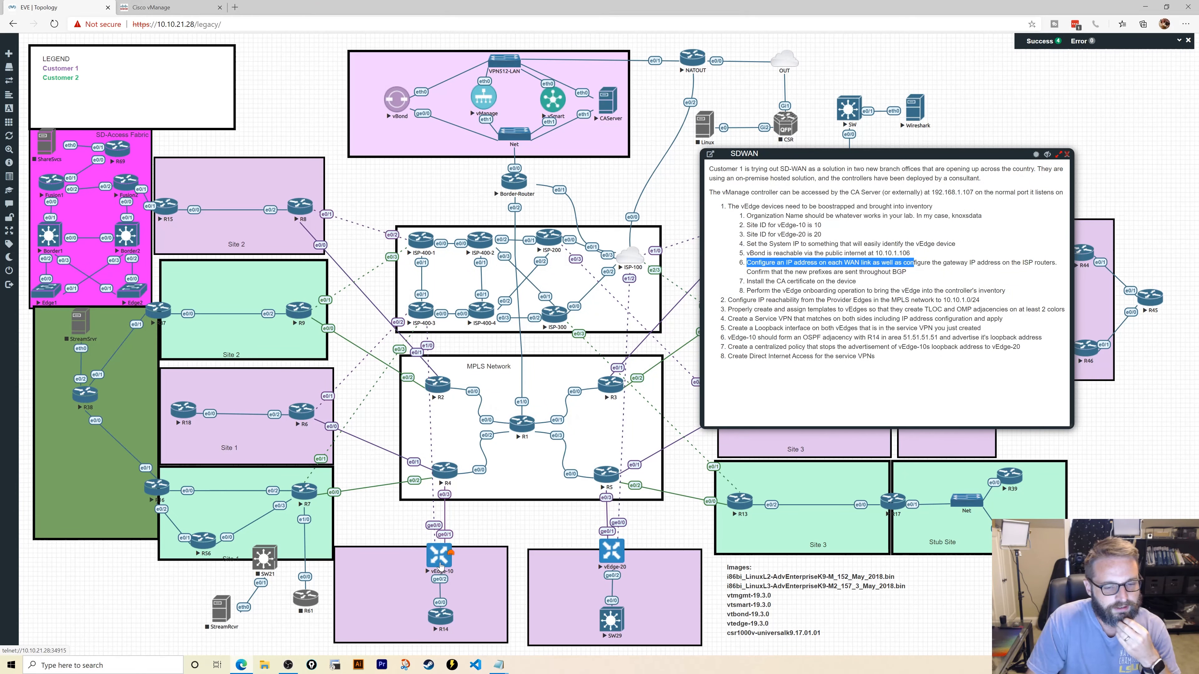
click(440, 565)
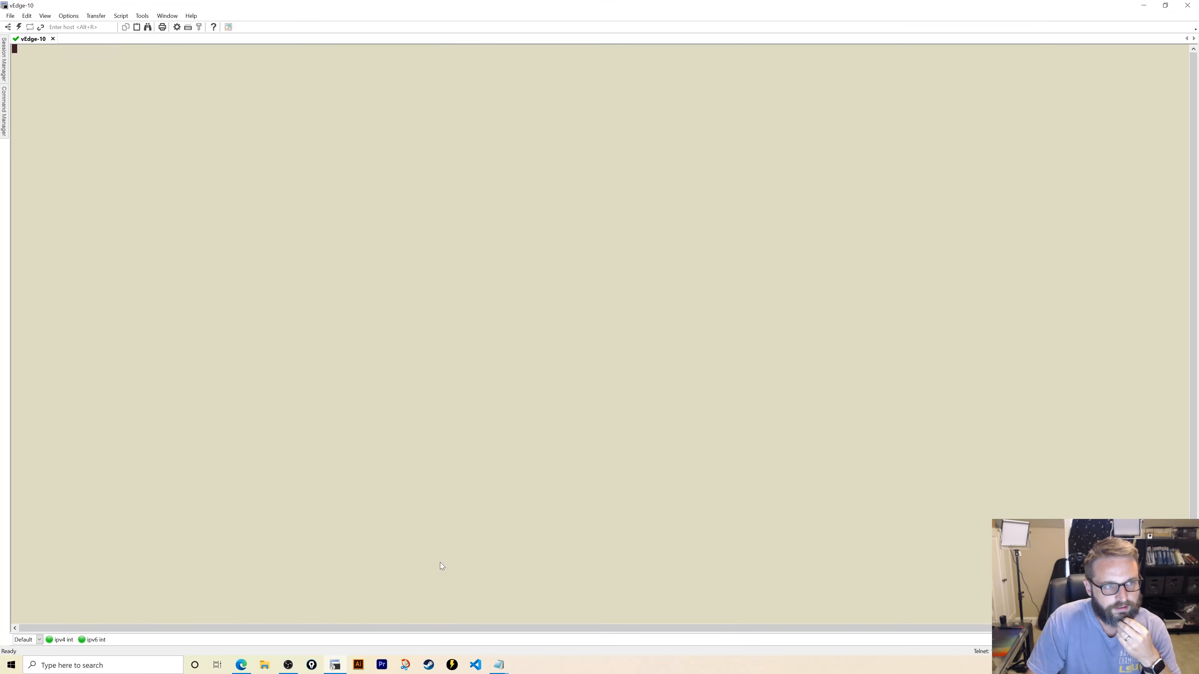
click(244, 667)
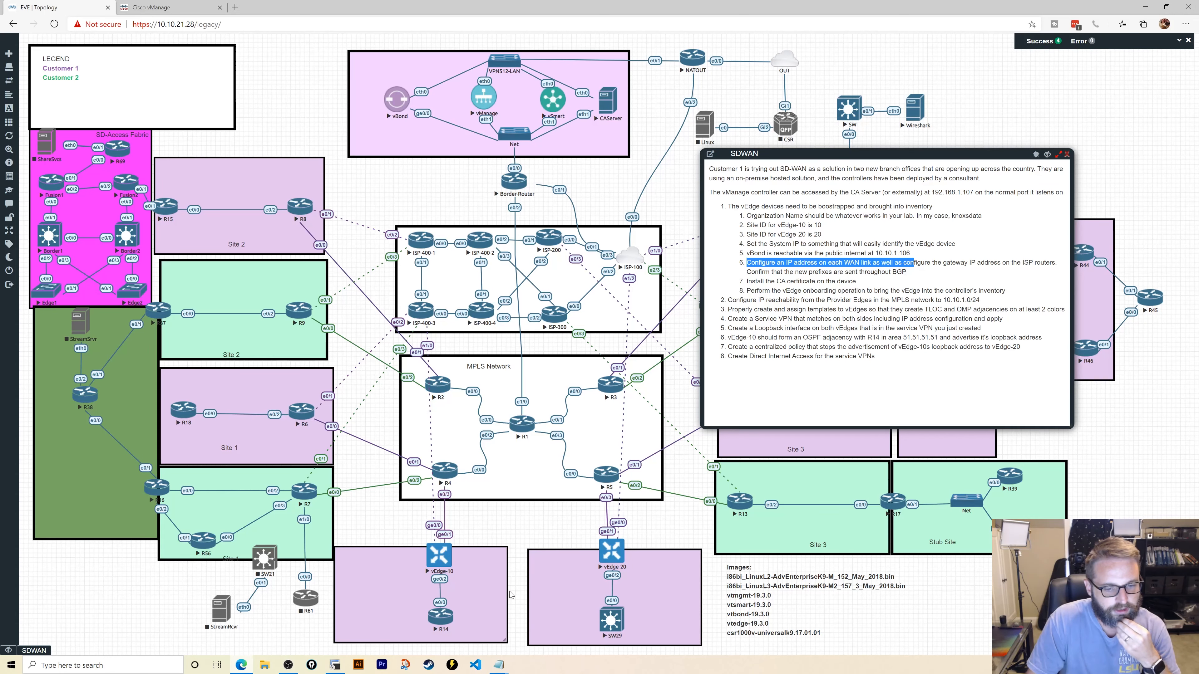
click(605, 555)
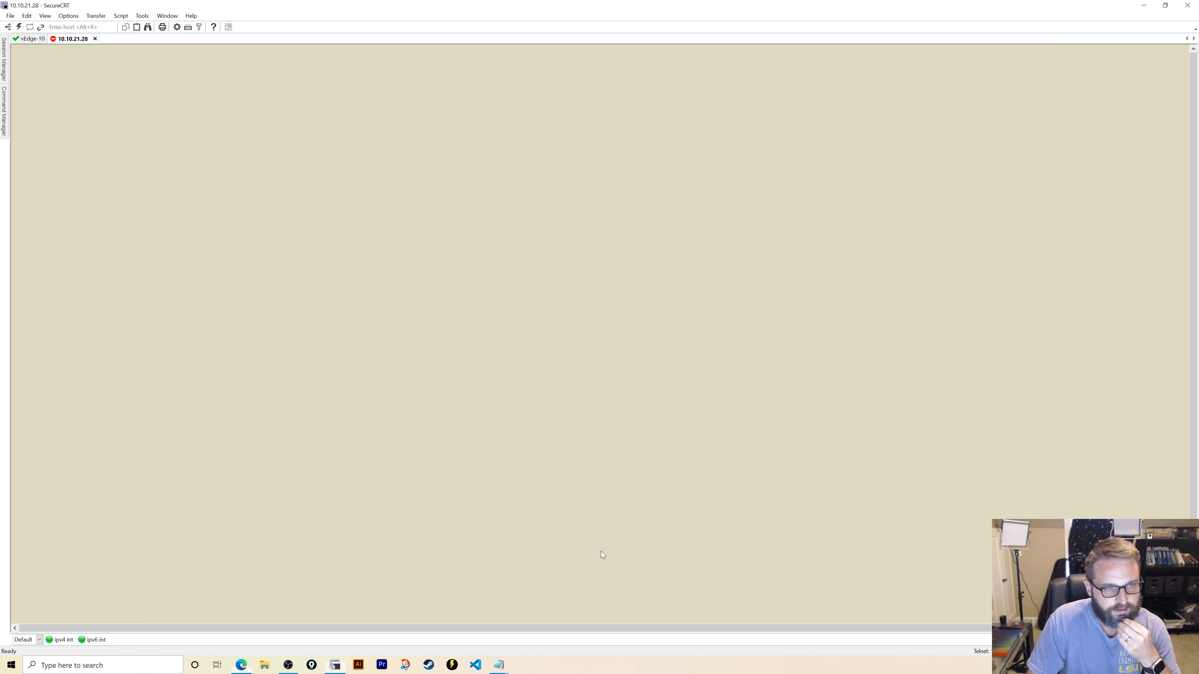
click(241, 667)
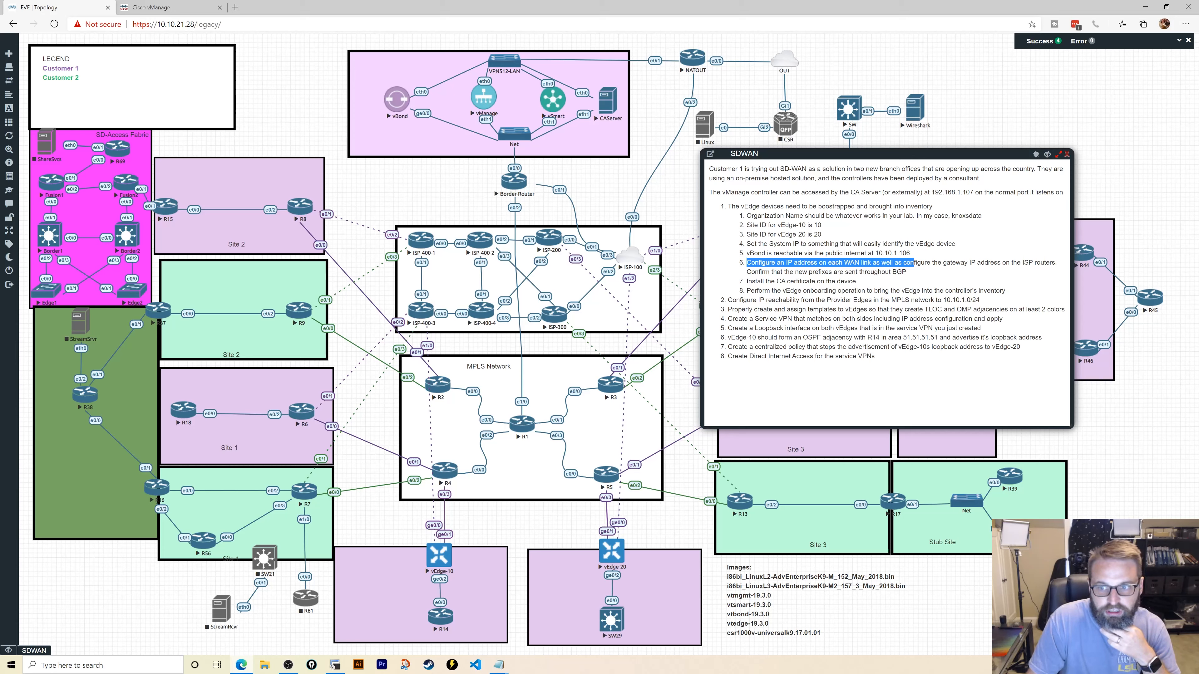
click(161, 7)
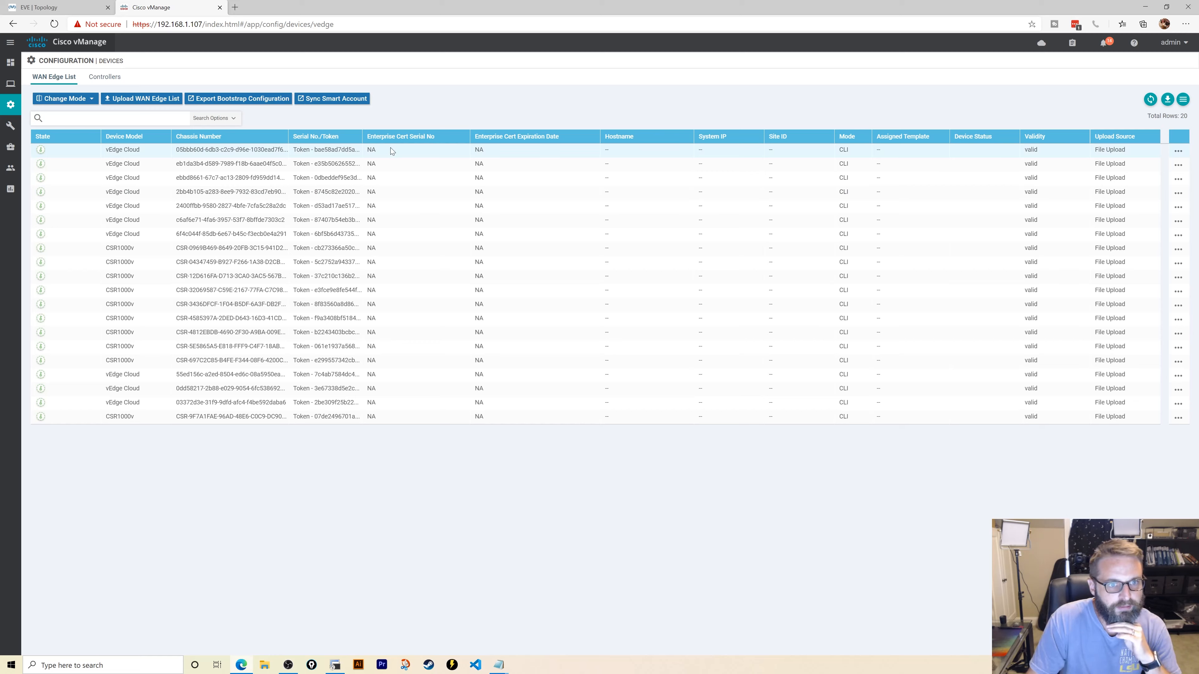
- Generate the first vEdge Cloud's cloud-init bootstrap configuration in vManage and copy its uuid
click(1178, 153)
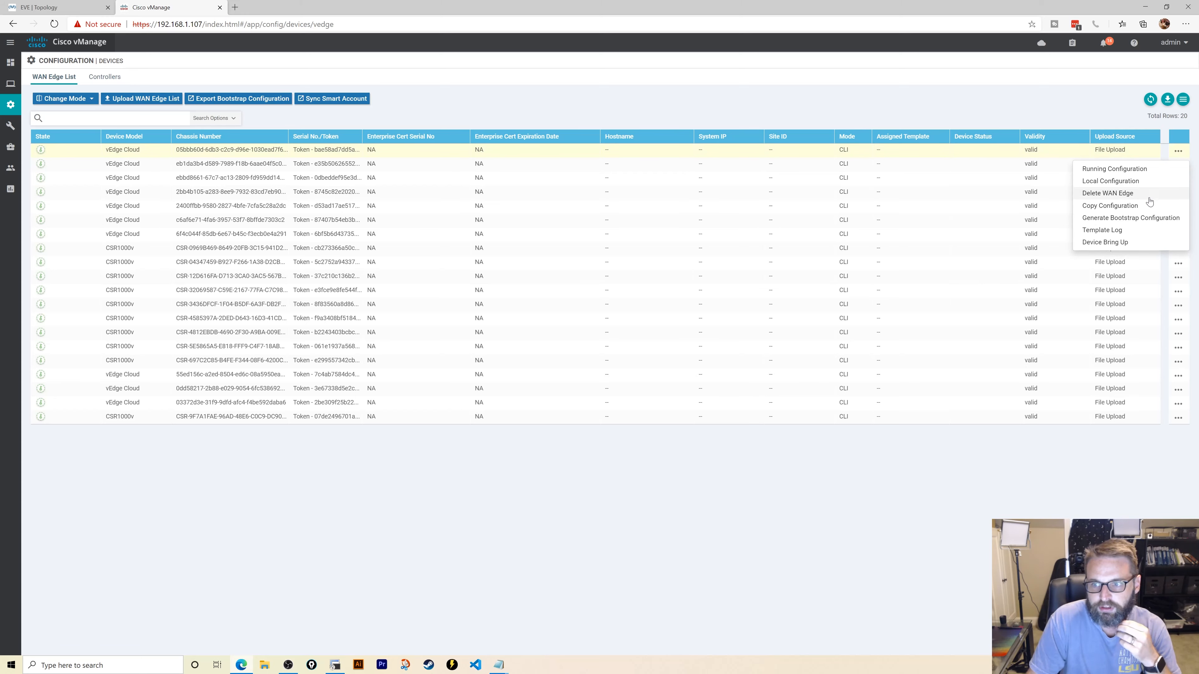
click(1102, 217)
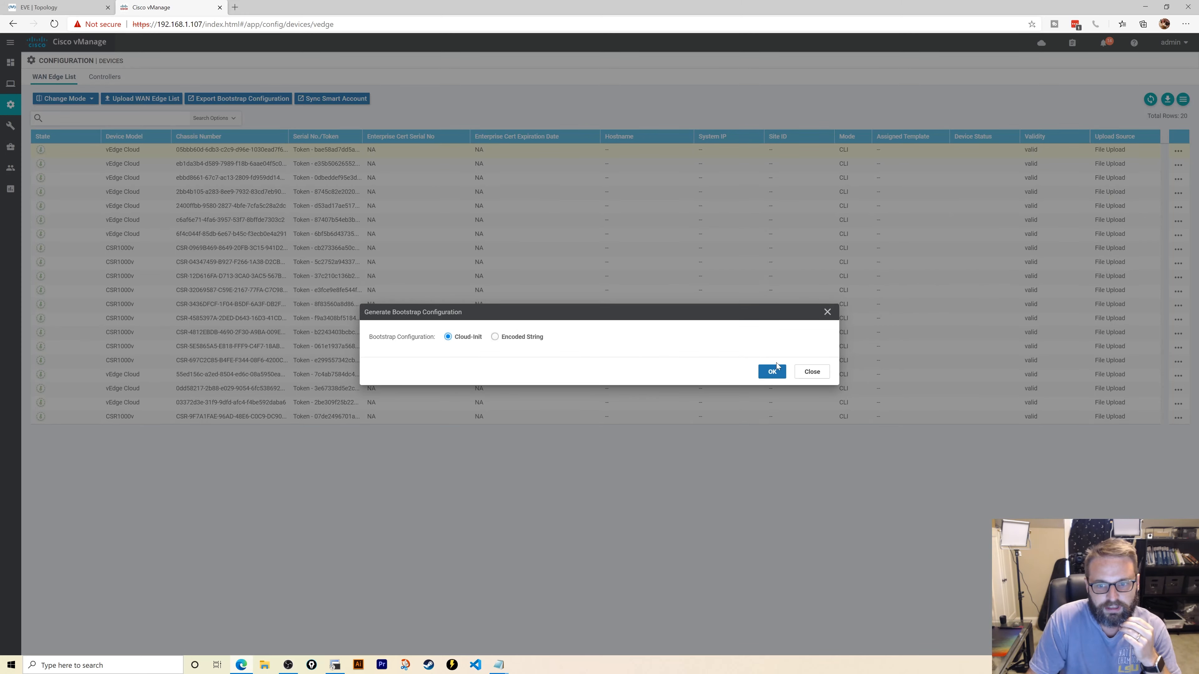
click(773, 372)
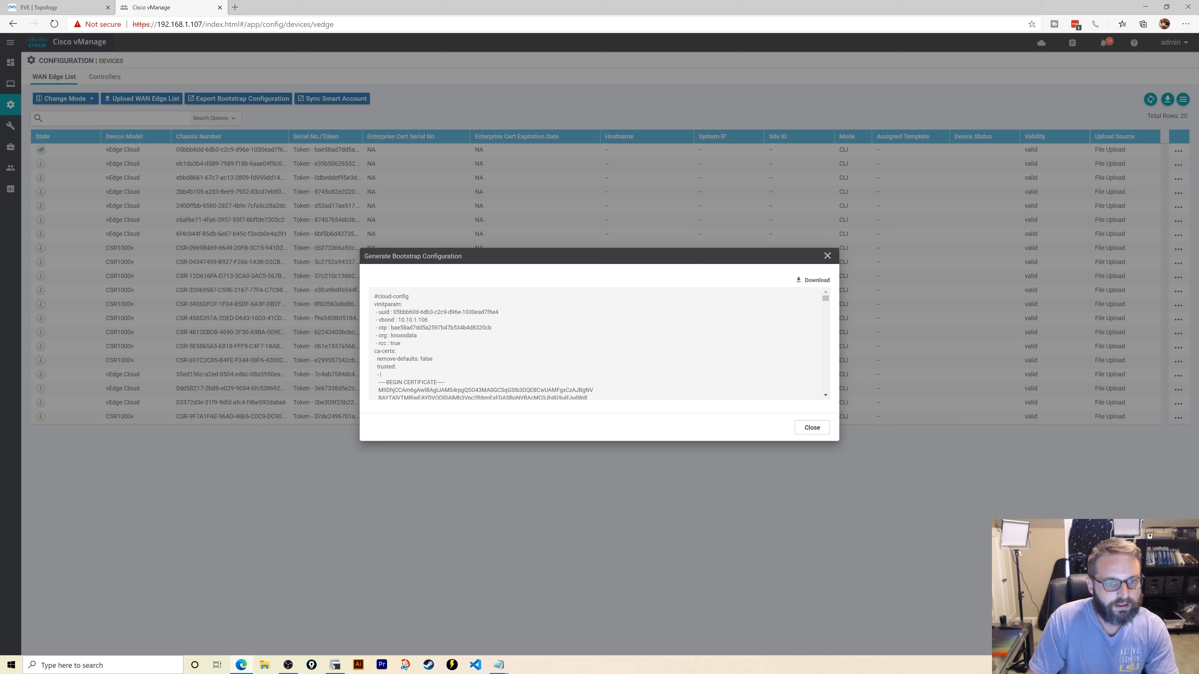
drag(393, 312, 498, 311)
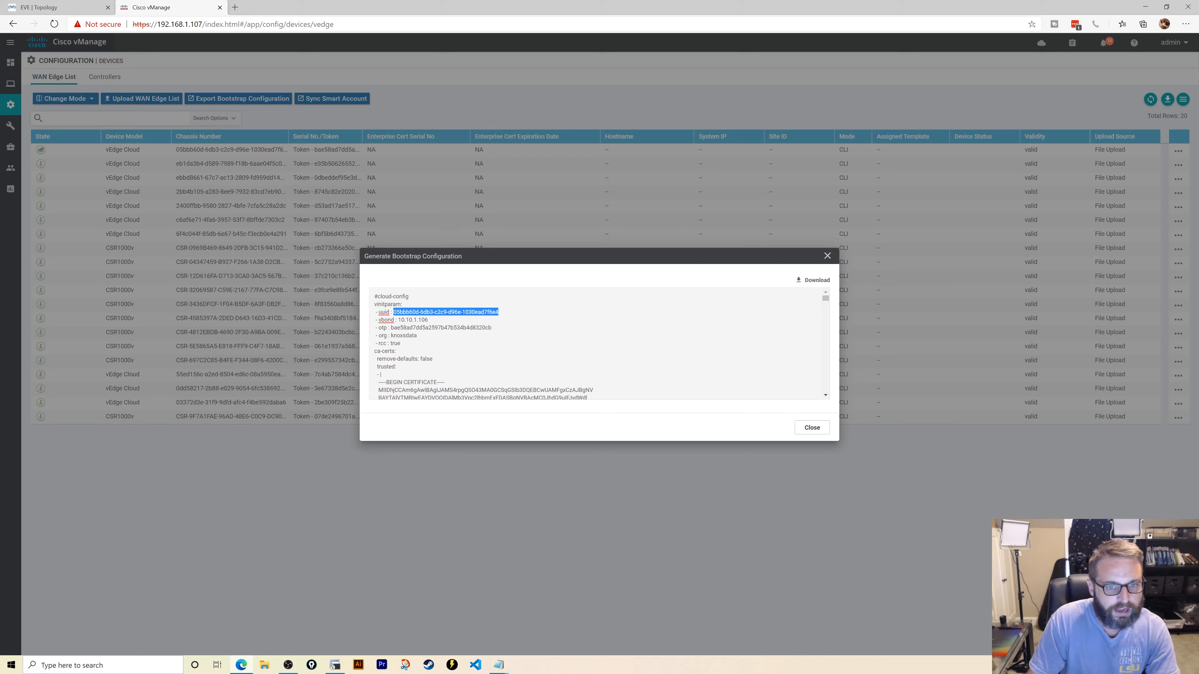
right_click(493, 313)
click(519, 357)
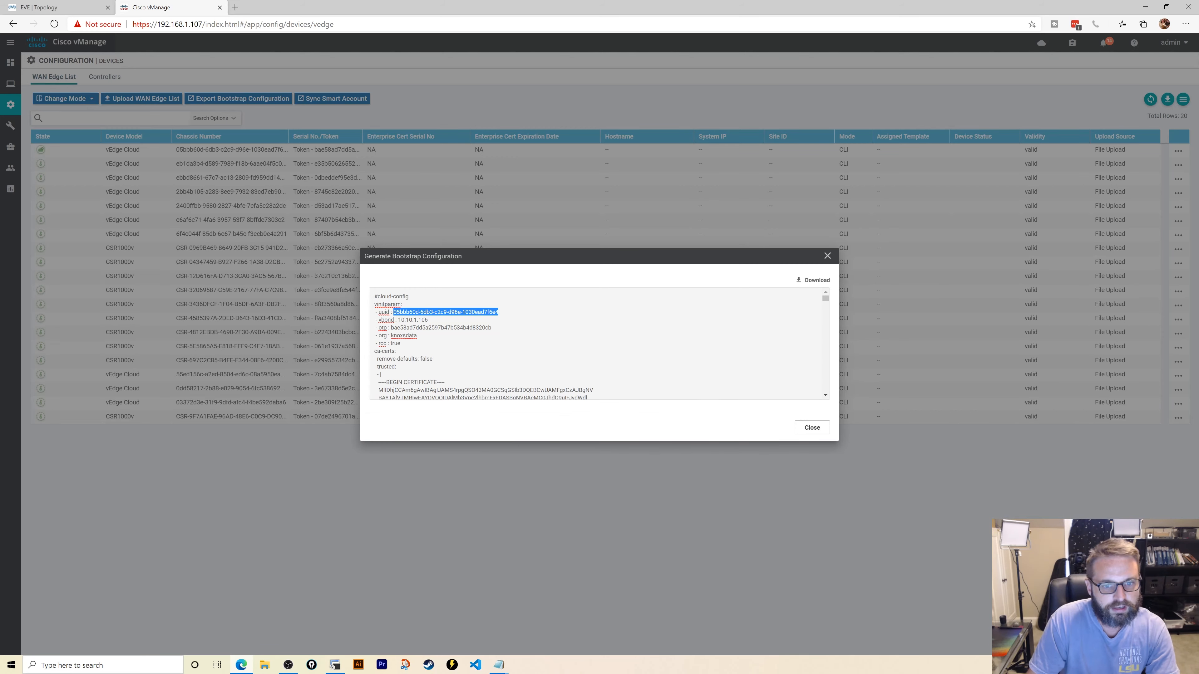
- On vEdge-10, build the vedge-cloud activate command with the copied uuid as chassis number
click(335, 665)
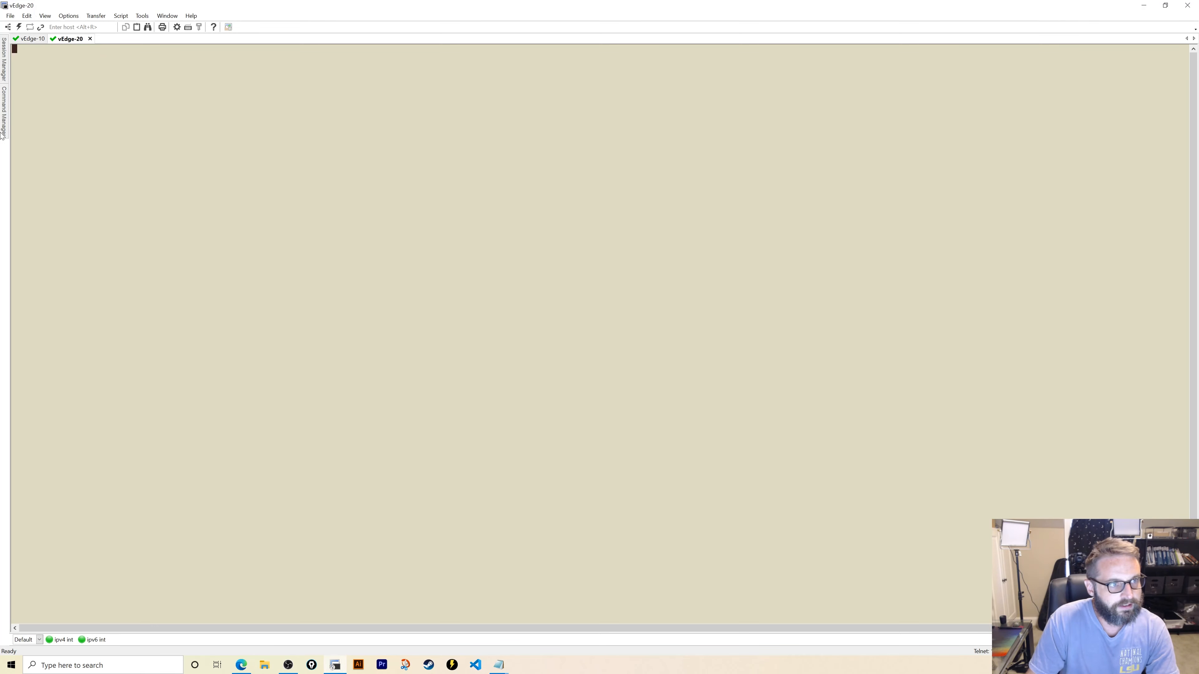
click(30, 38)
key(Return)
key(Return)
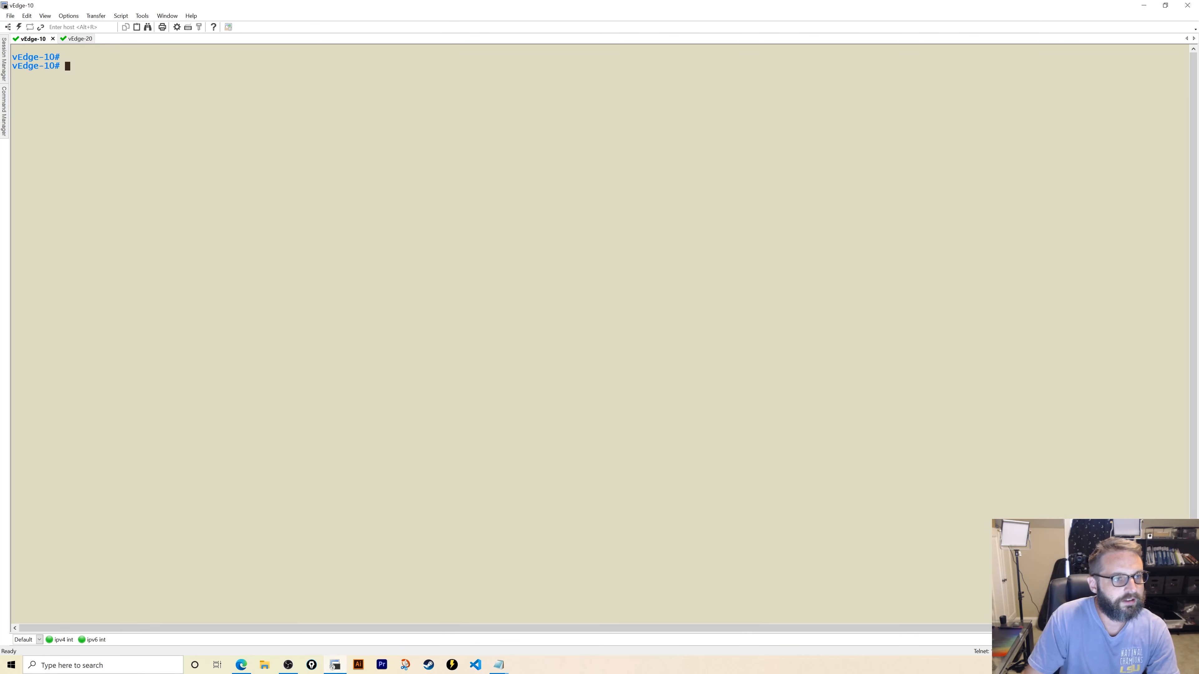
key(Return)
text(request v)
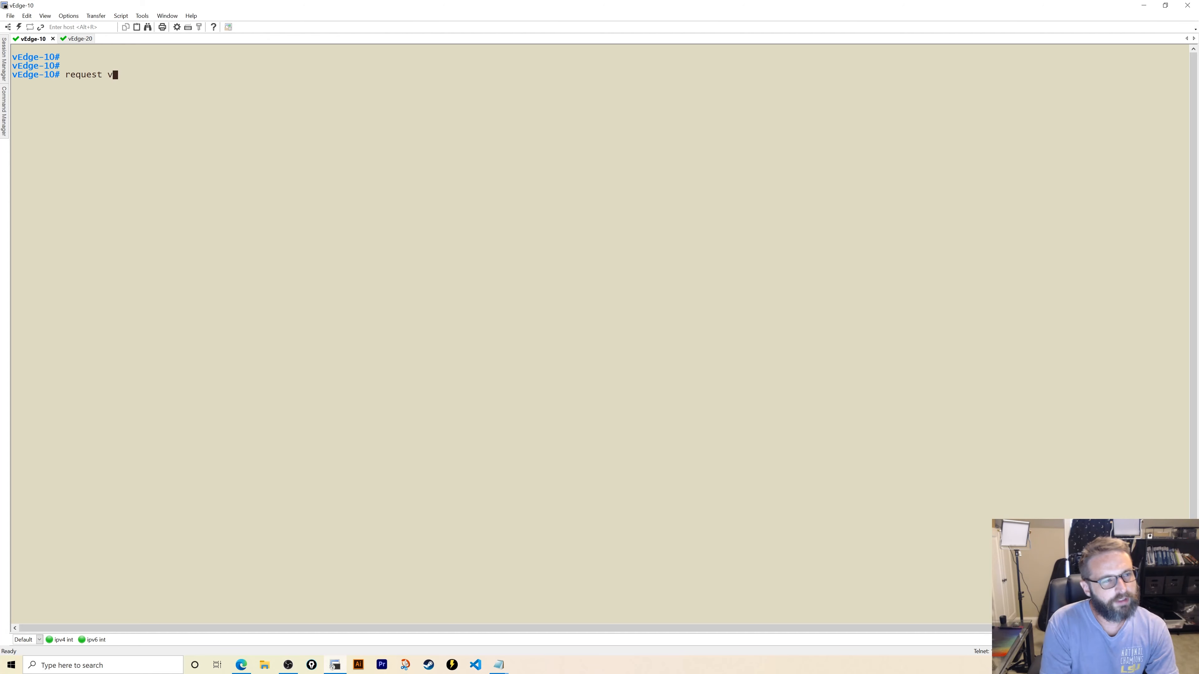
key(Tab)
text(ac)
key(Tab)
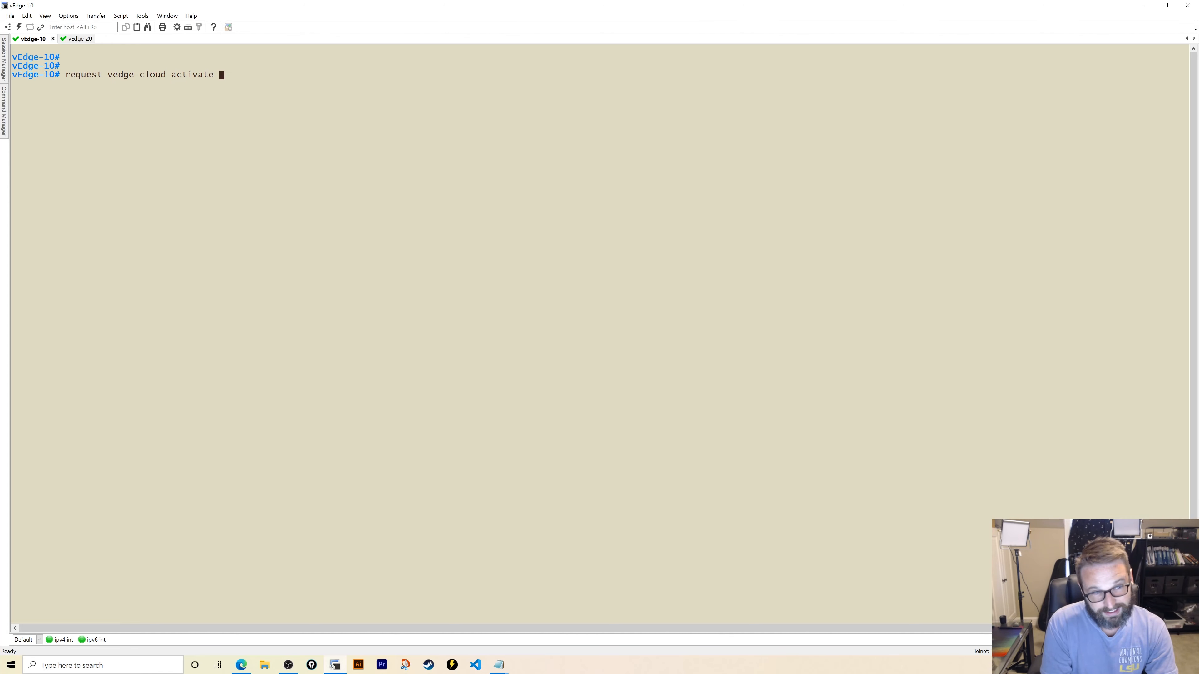
text(c)
key(Tab)
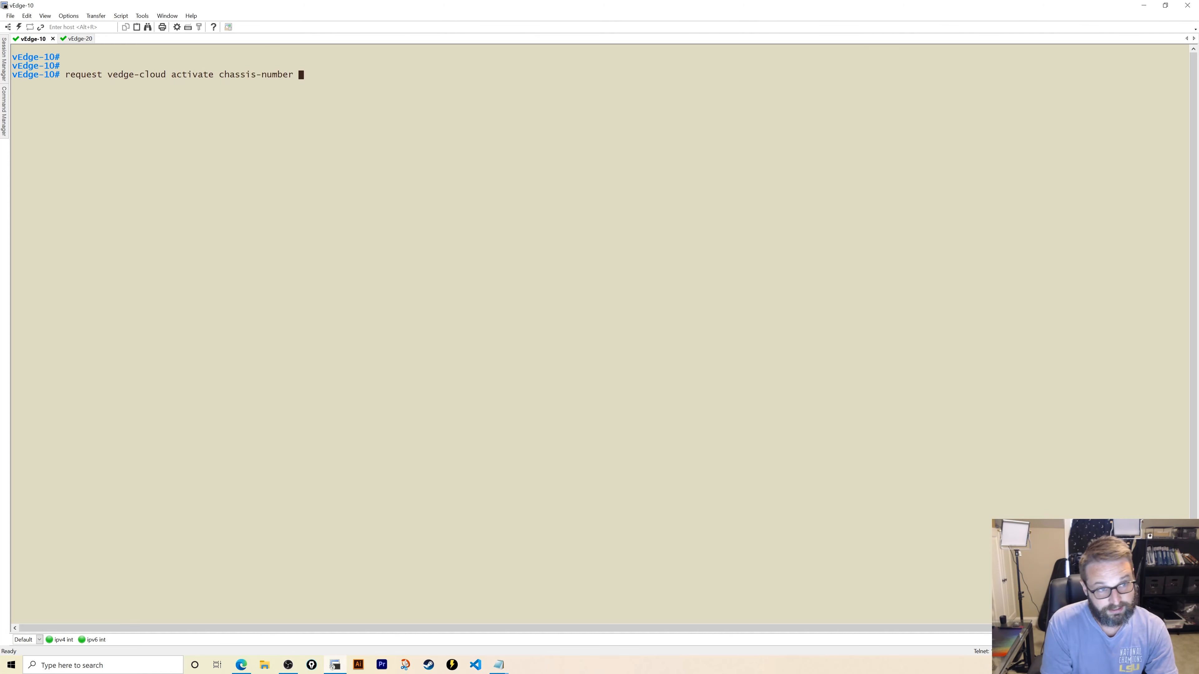
right_click(210, 371)
text(token)
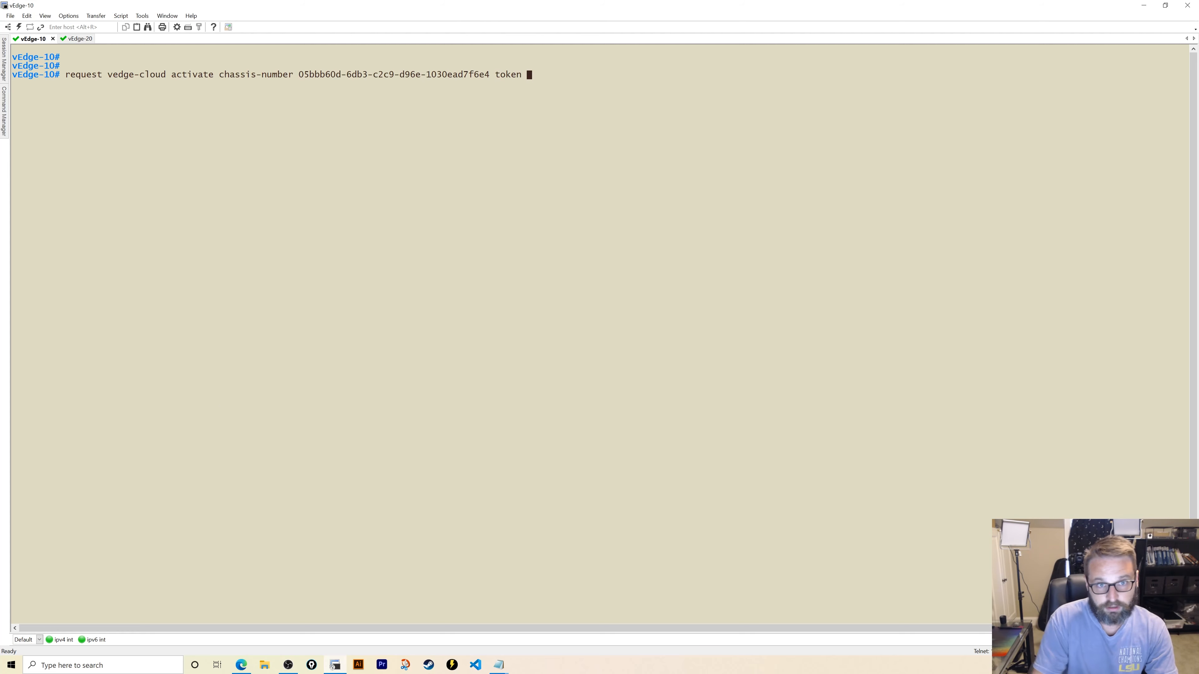
- Copy the otp token from vManage and run the activate command on vEdge-10
click(241, 665)
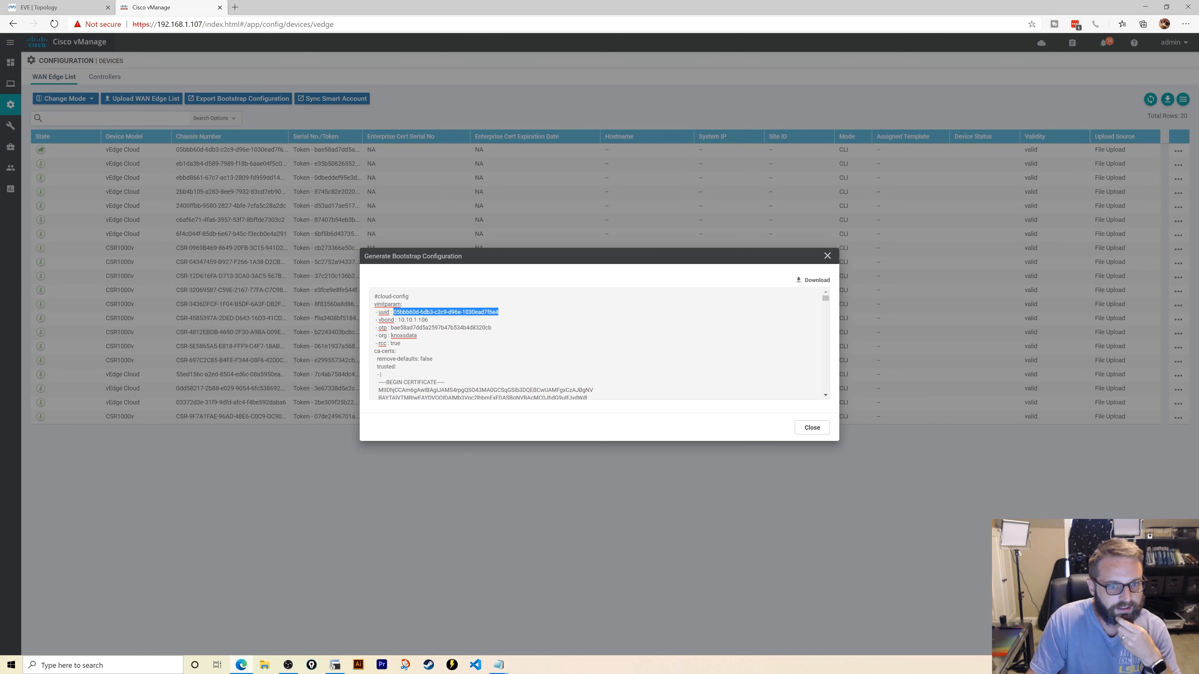
drag(391, 328, 485, 328)
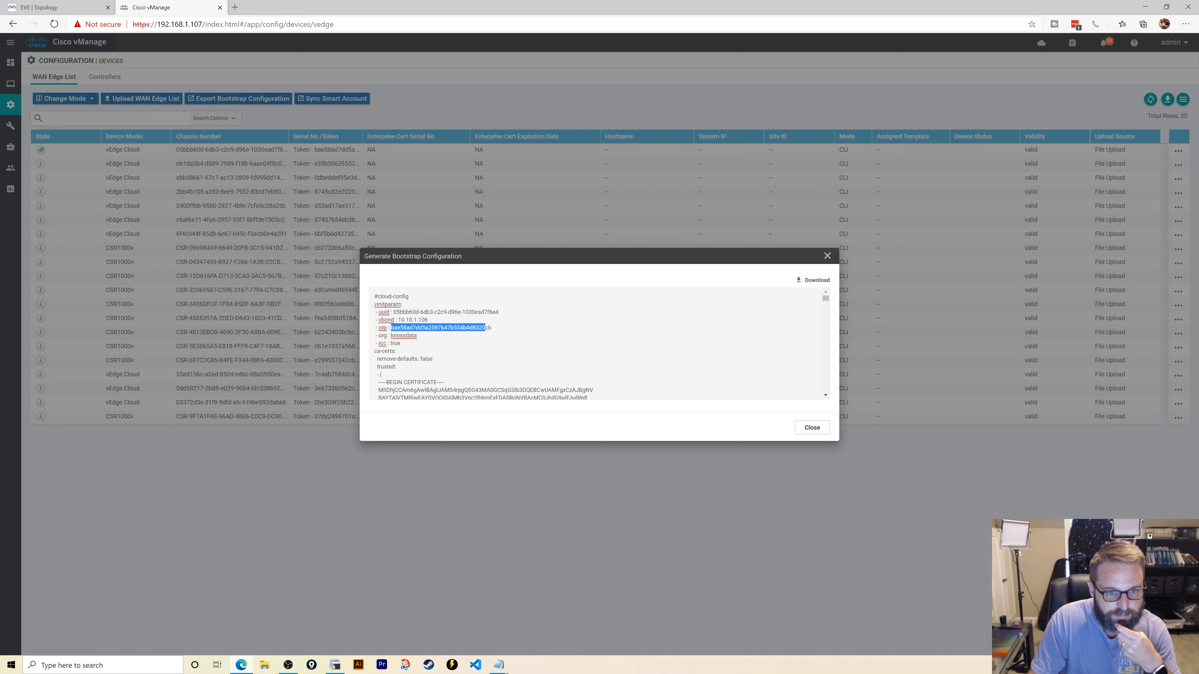
right_click(485, 328)
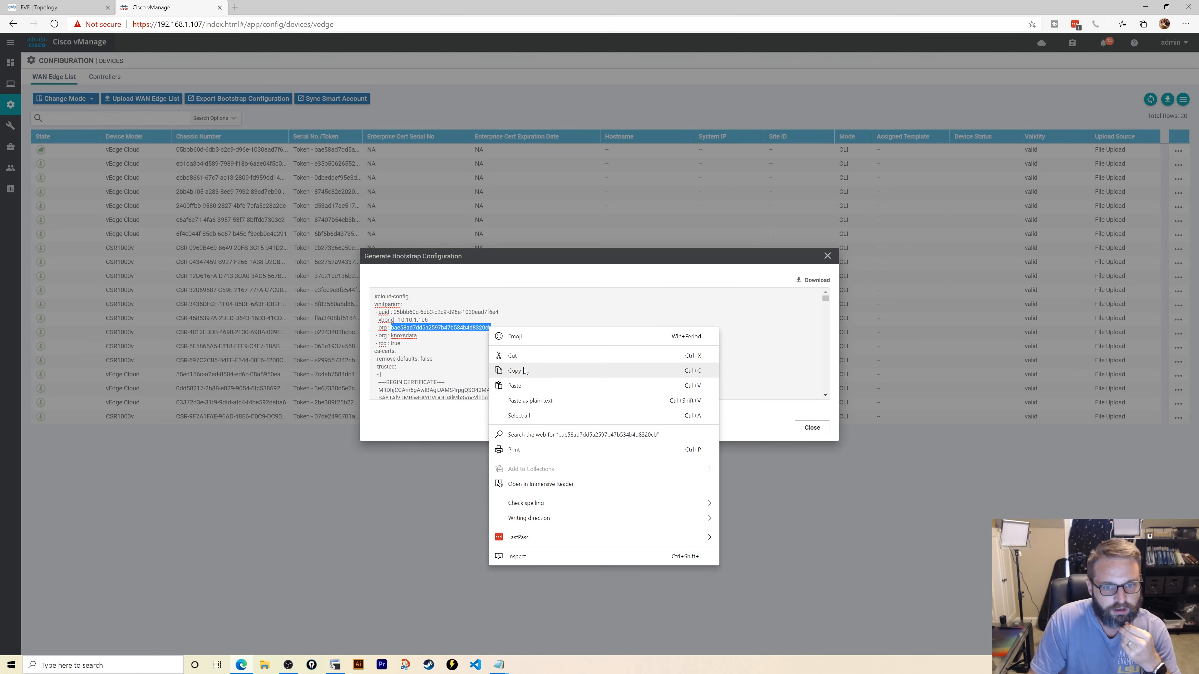
click(523, 370)
click(335, 665)
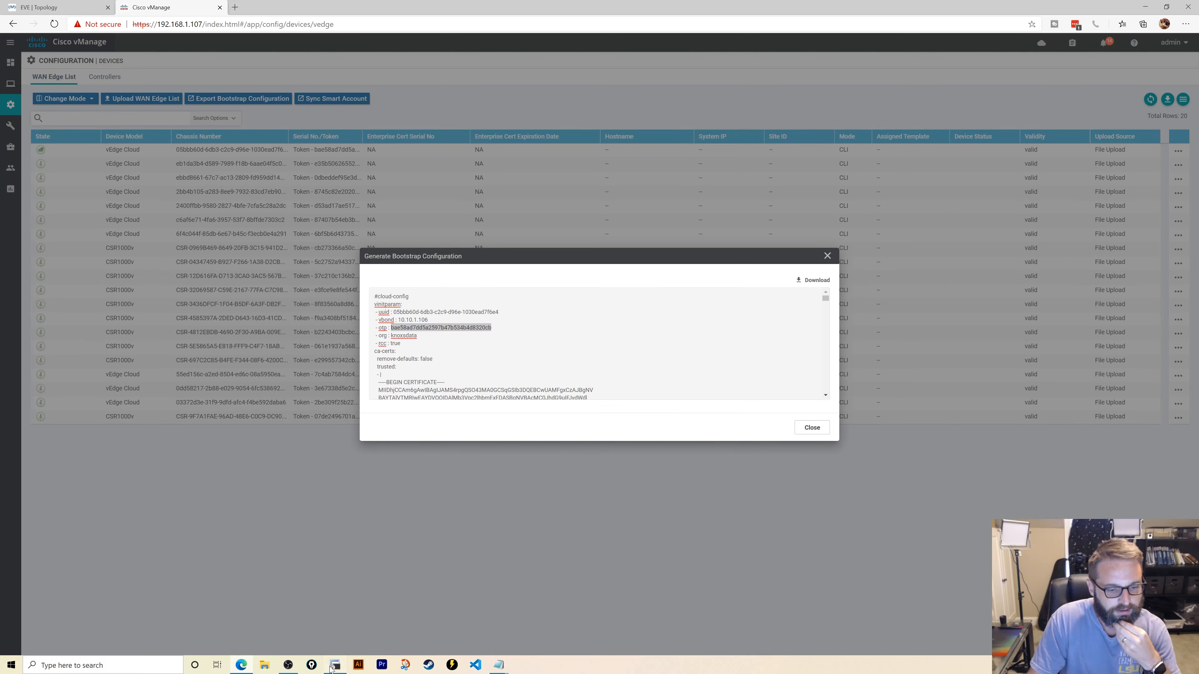
right_click(468, 221)
key(Return)
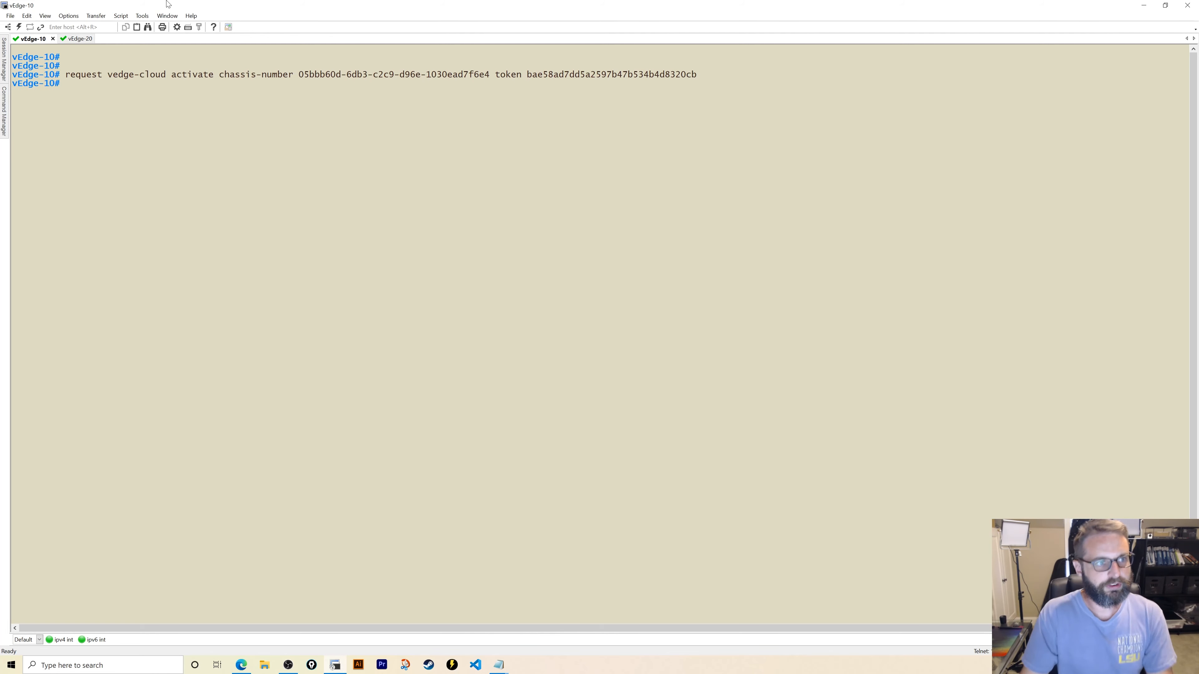
click(85, 39)
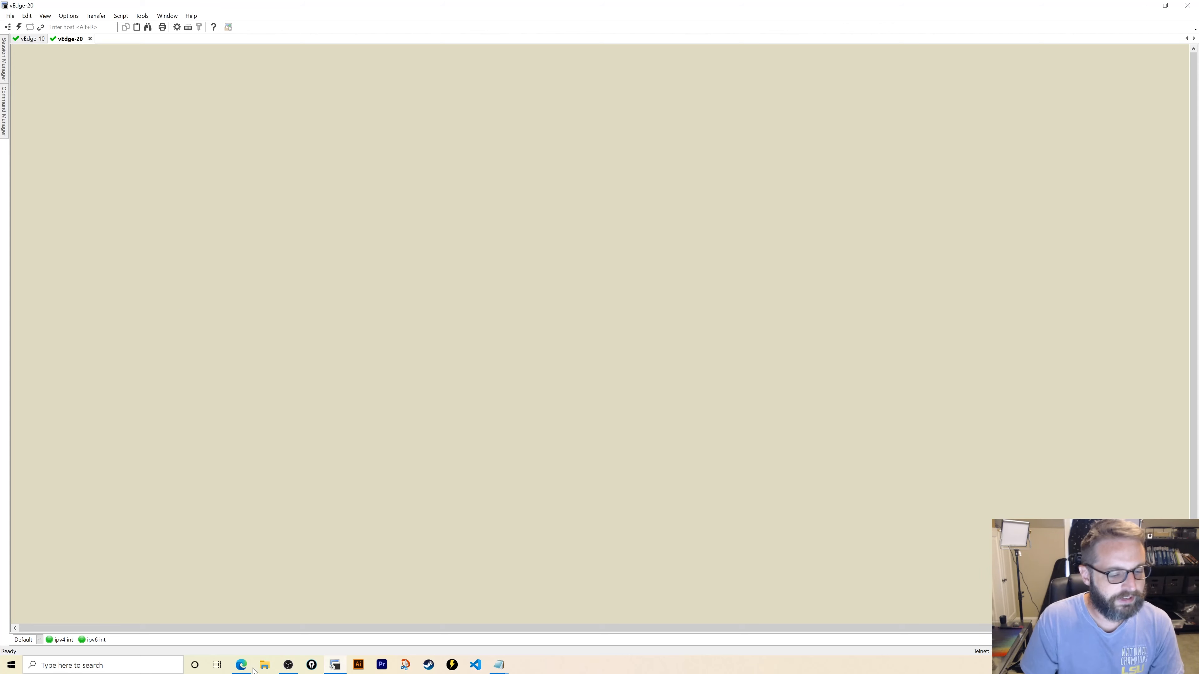
- Generate the Cloud-Init bootstrap configuration for the second vEdge Cloud device and copy its uuid
click(241, 665)
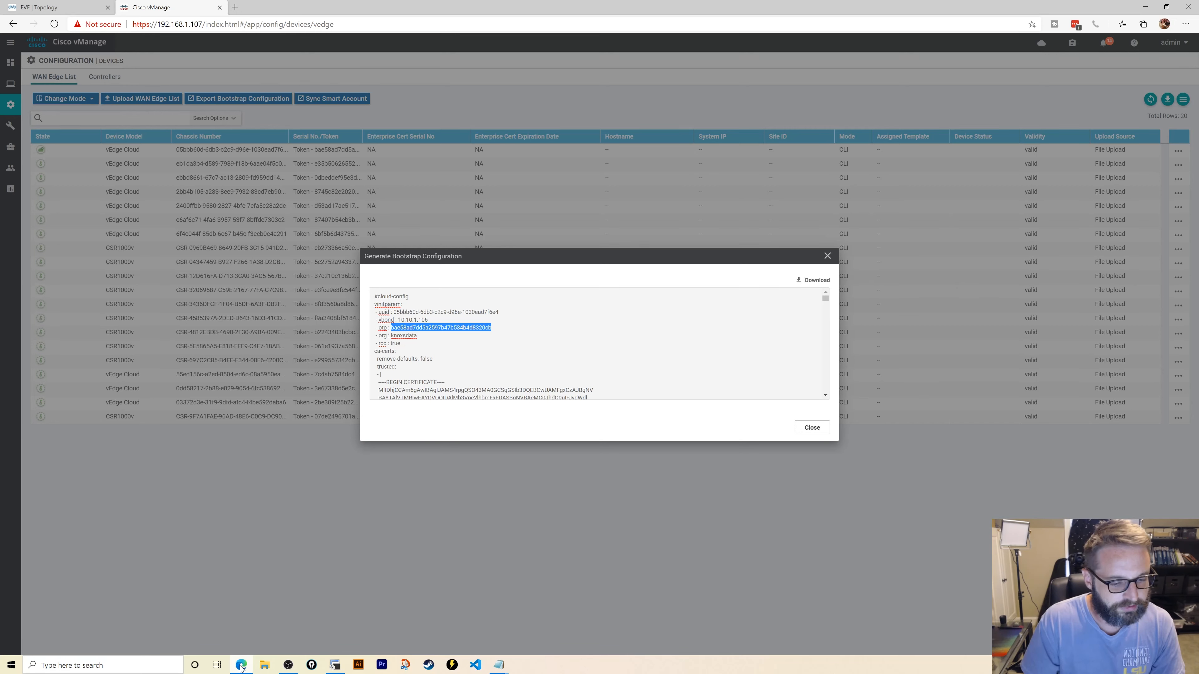
click(813, 425)
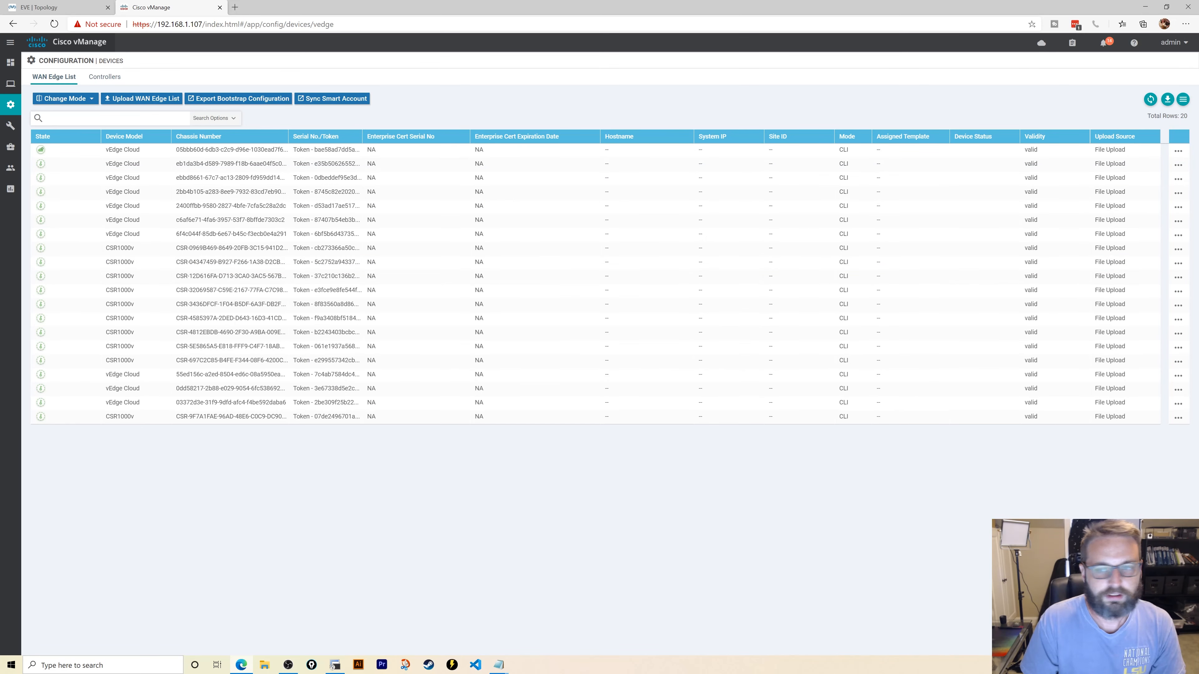
click(1178, 164)
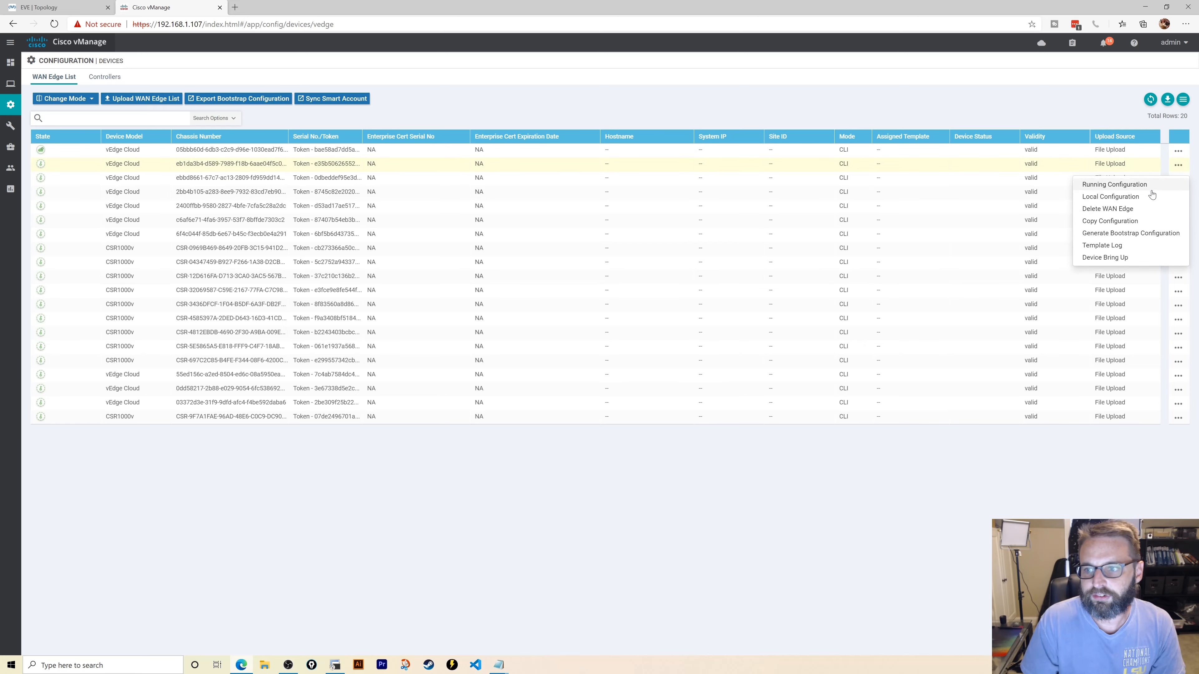
click(1131, 233)
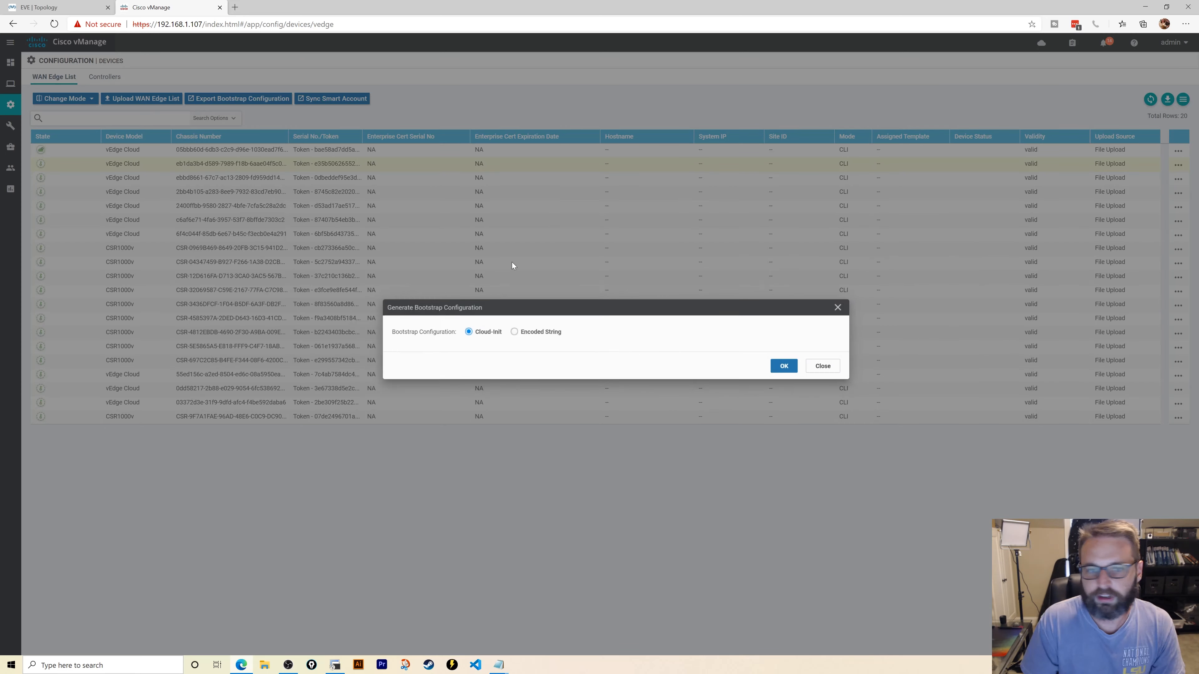
click(772, 372)
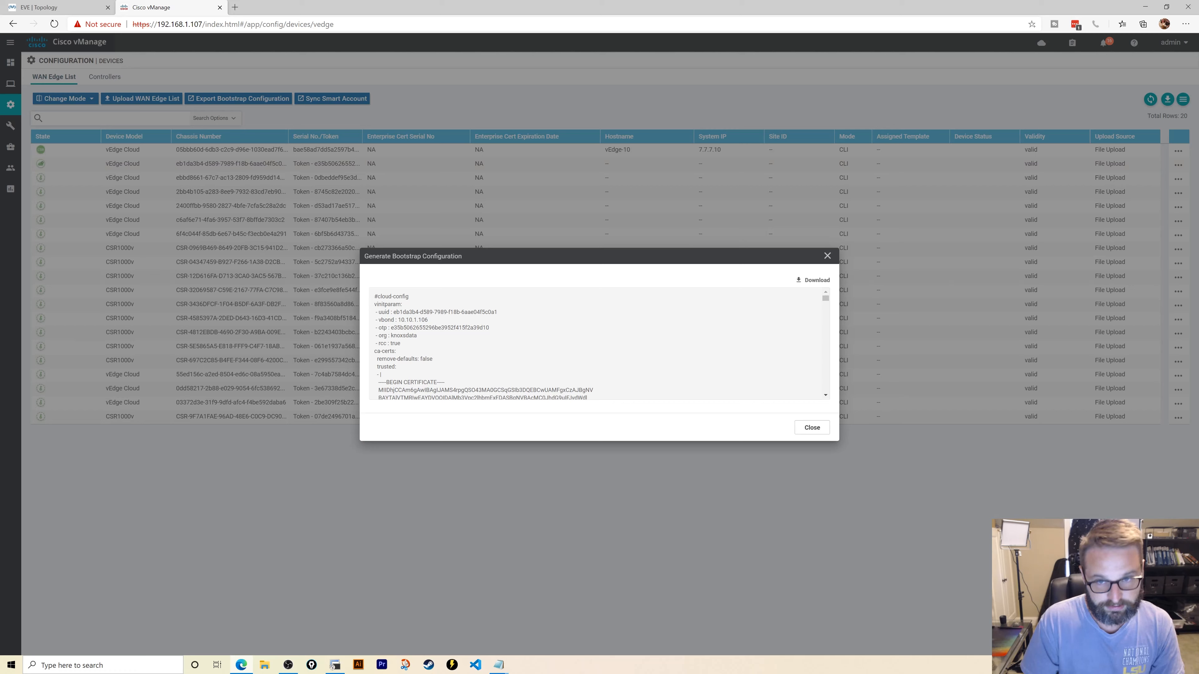
drag(394, 312, 497, 312)
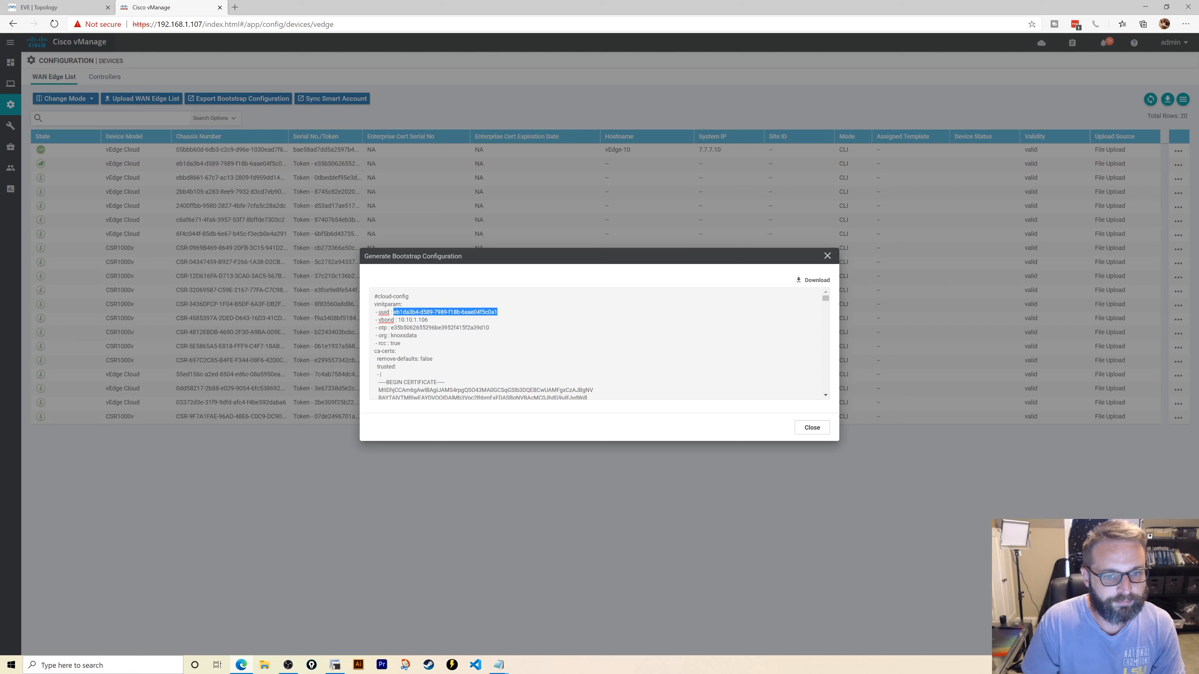
right_click(455, 311)
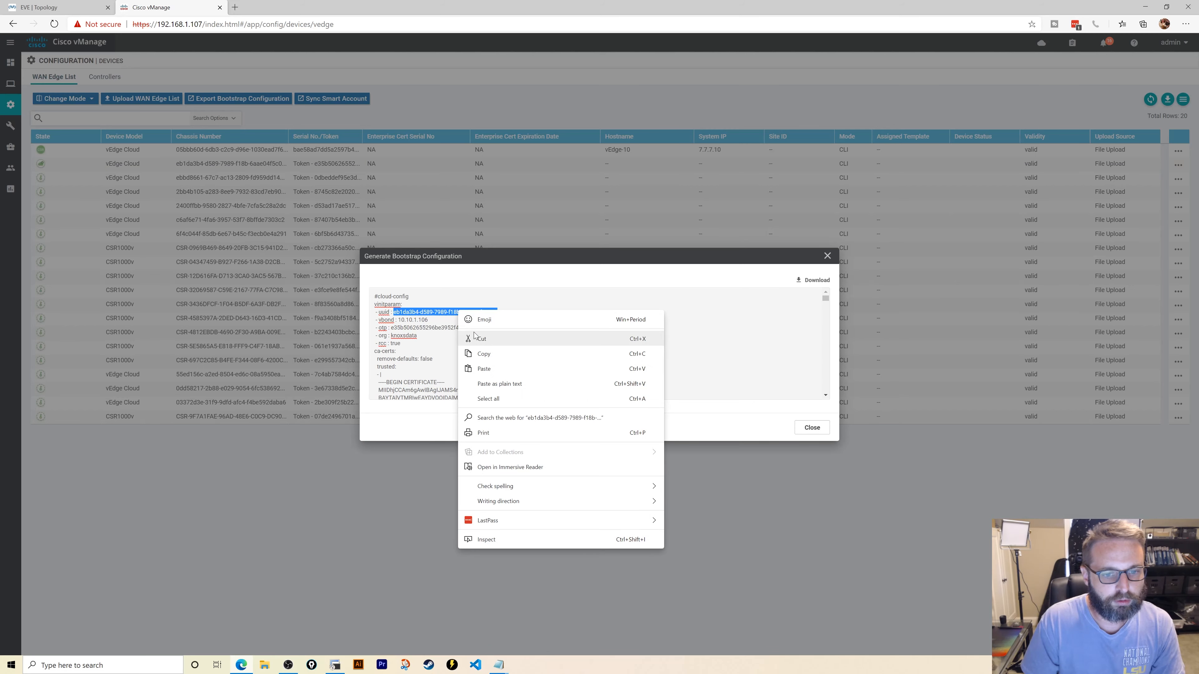
click(491, 354)
- Start the 'request vedge-cloud' command on vEdge-20's console
click(335, 666)
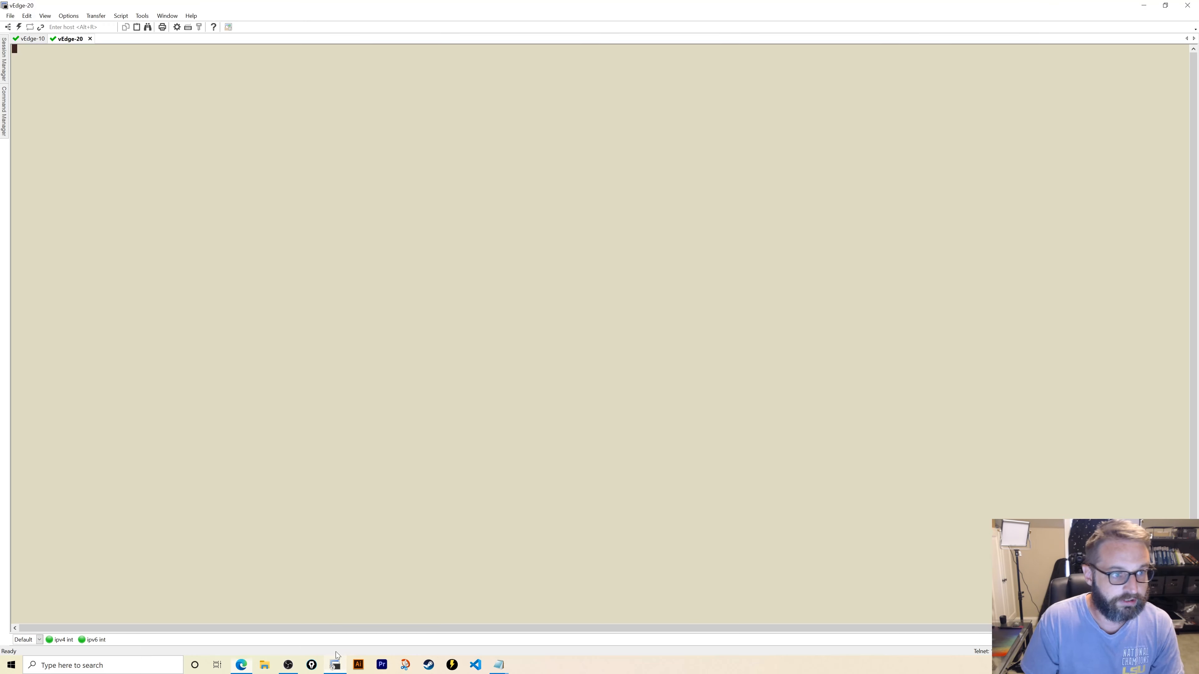
key(Return)
key(Return)
key(Return)
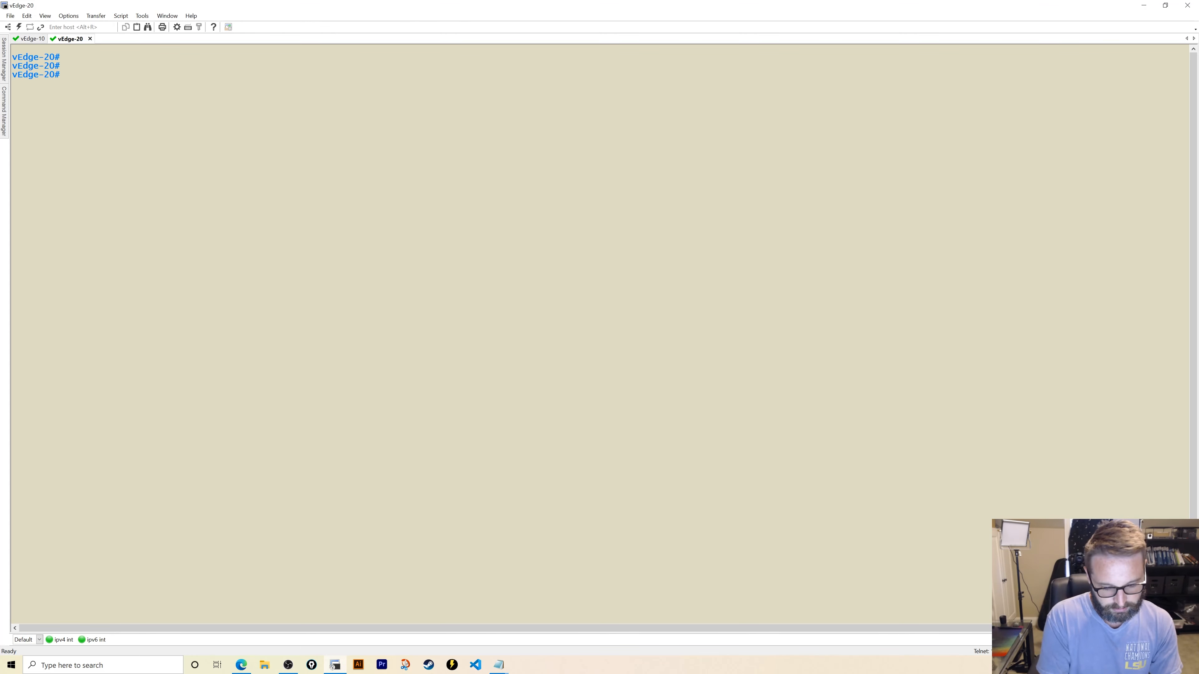
text(req)
key(Tab)
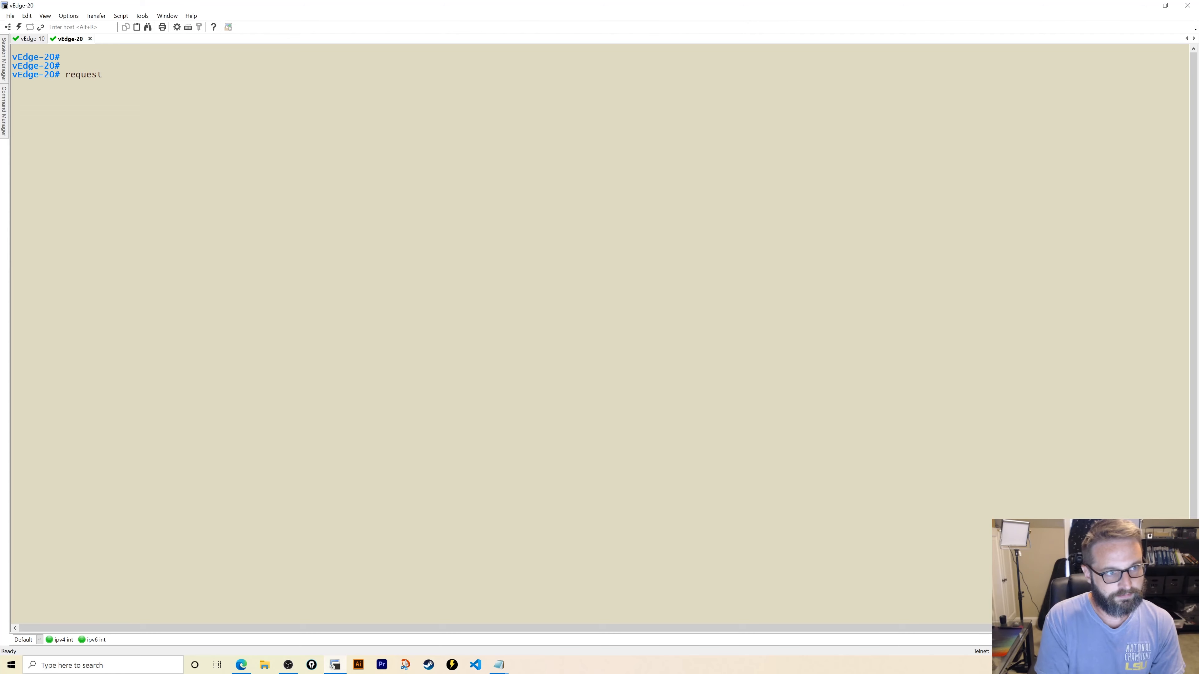
text(ved)
key(Tab)
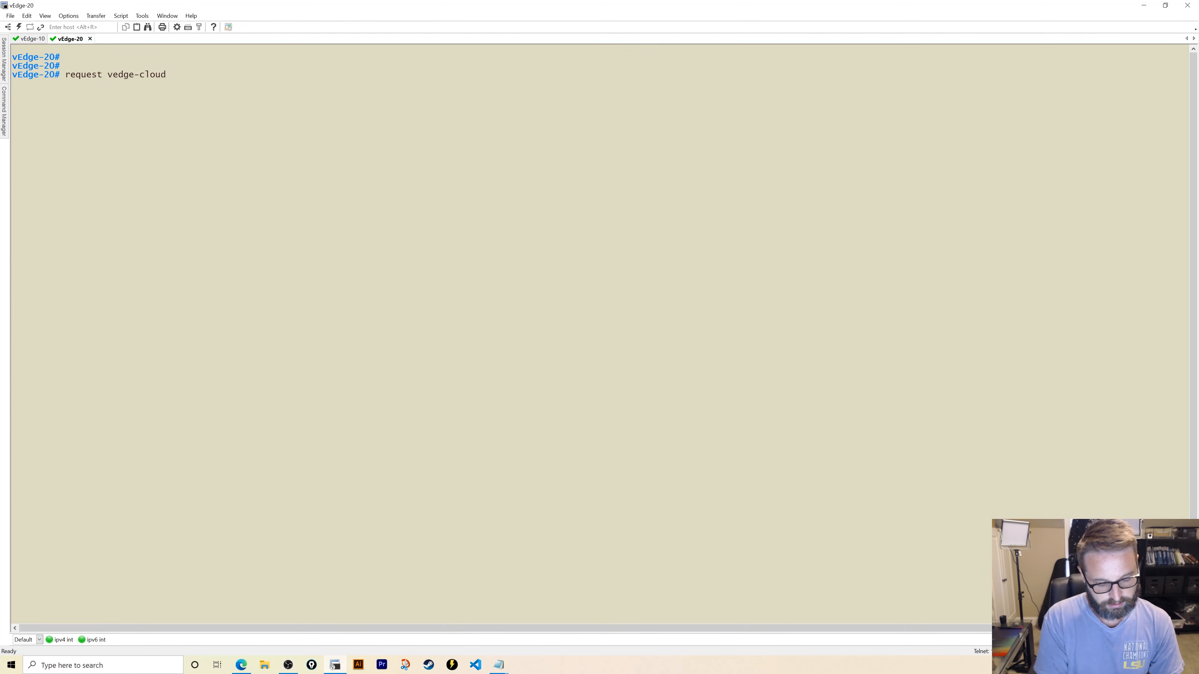
- Extend vEdge-20's command to 'activate chassis-number' with the pasted uuid, then start the token keyword
text(act)
key(Tab)
text(c)
key(Tab)
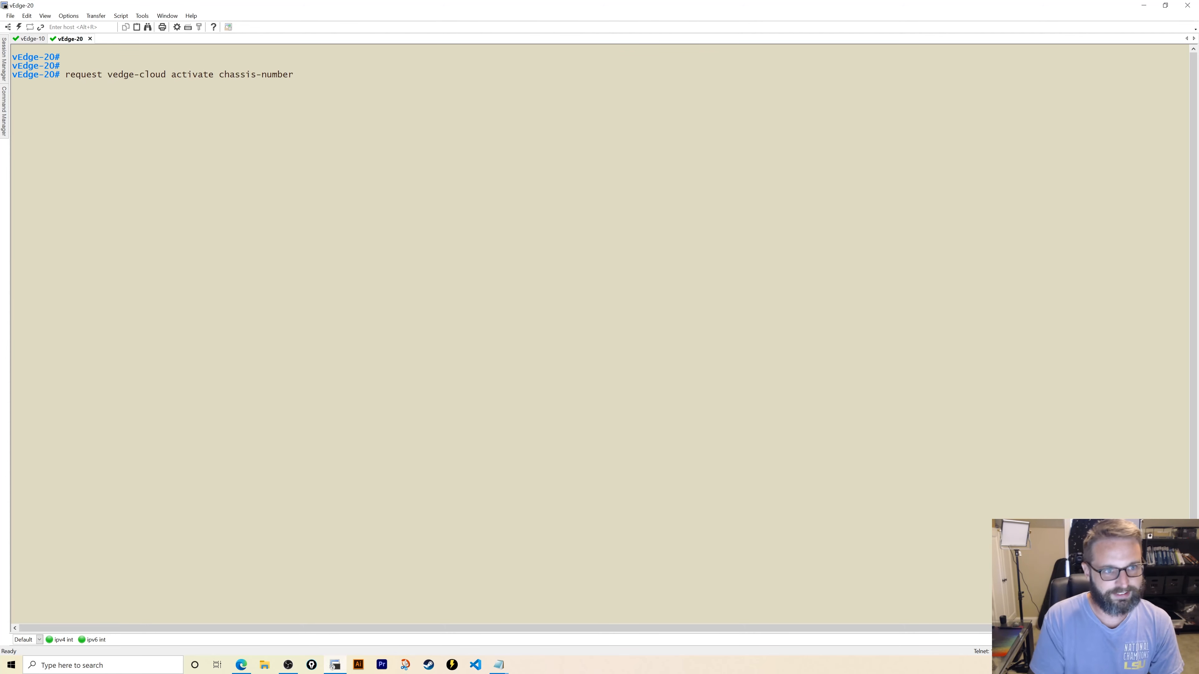
right_click(236, 280)
text(tok)
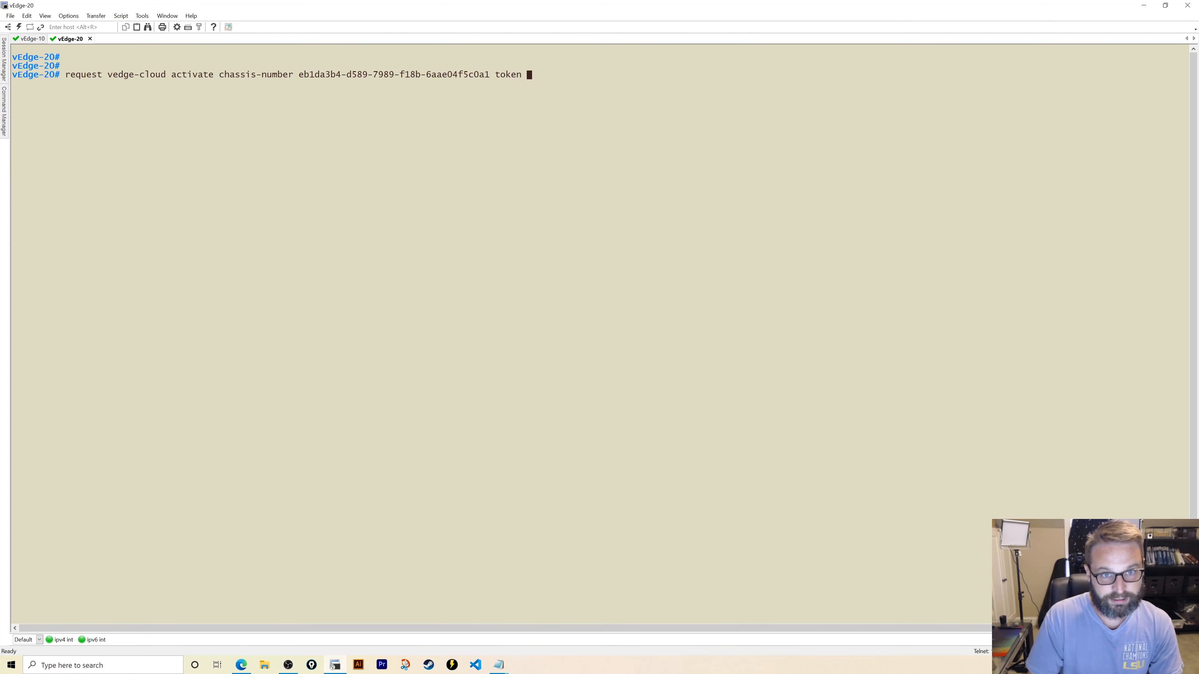
- Copy the otp token from vManage's bootstrap configuration, paste it, and run the activate command
click(241, 665)
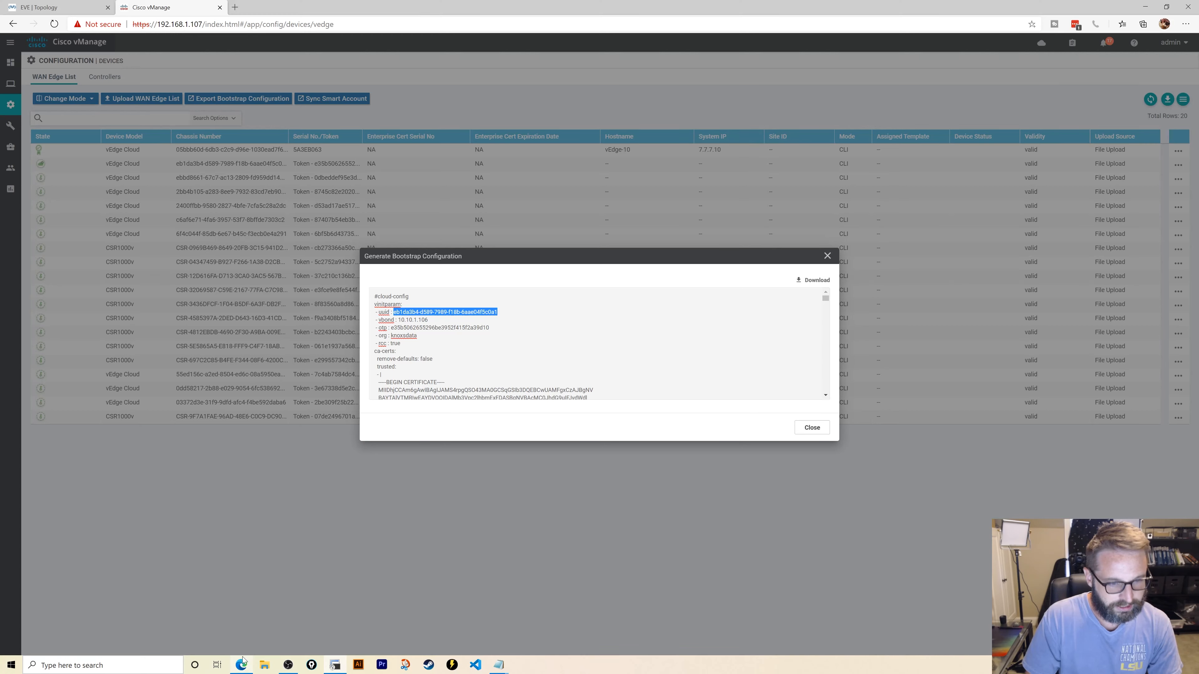
drag(392, 327, 489, 328)
right_click(477, 327)
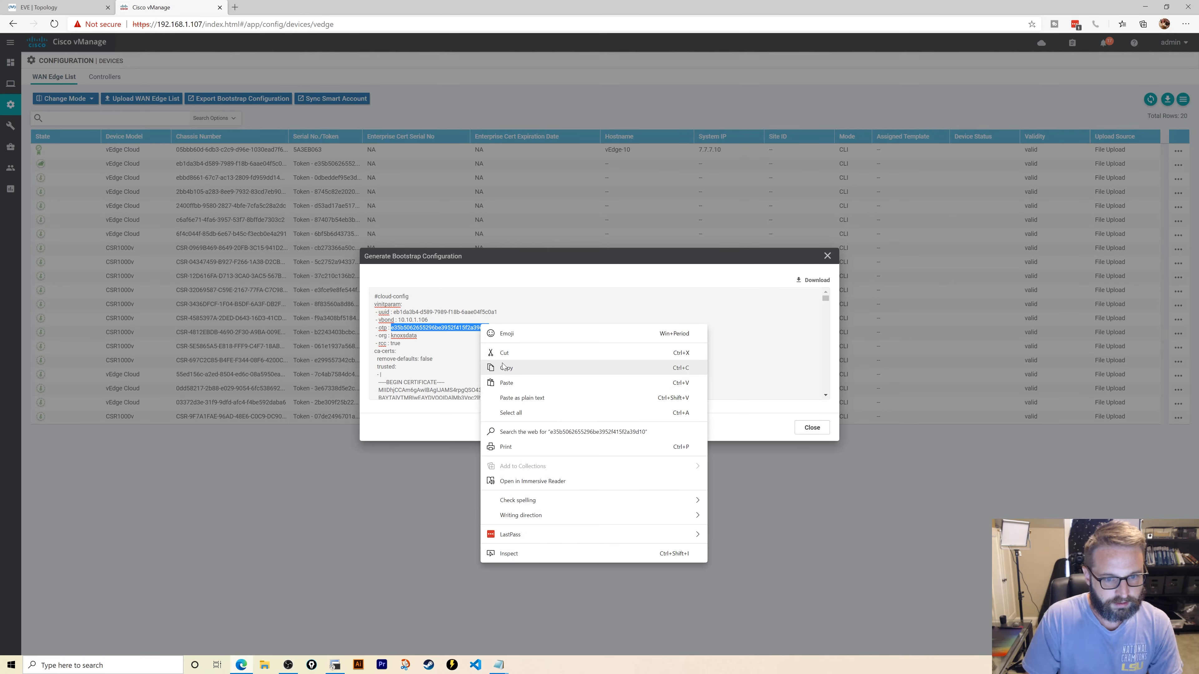
click(501, 368)
click(334, 665)
right_click(608, 299)
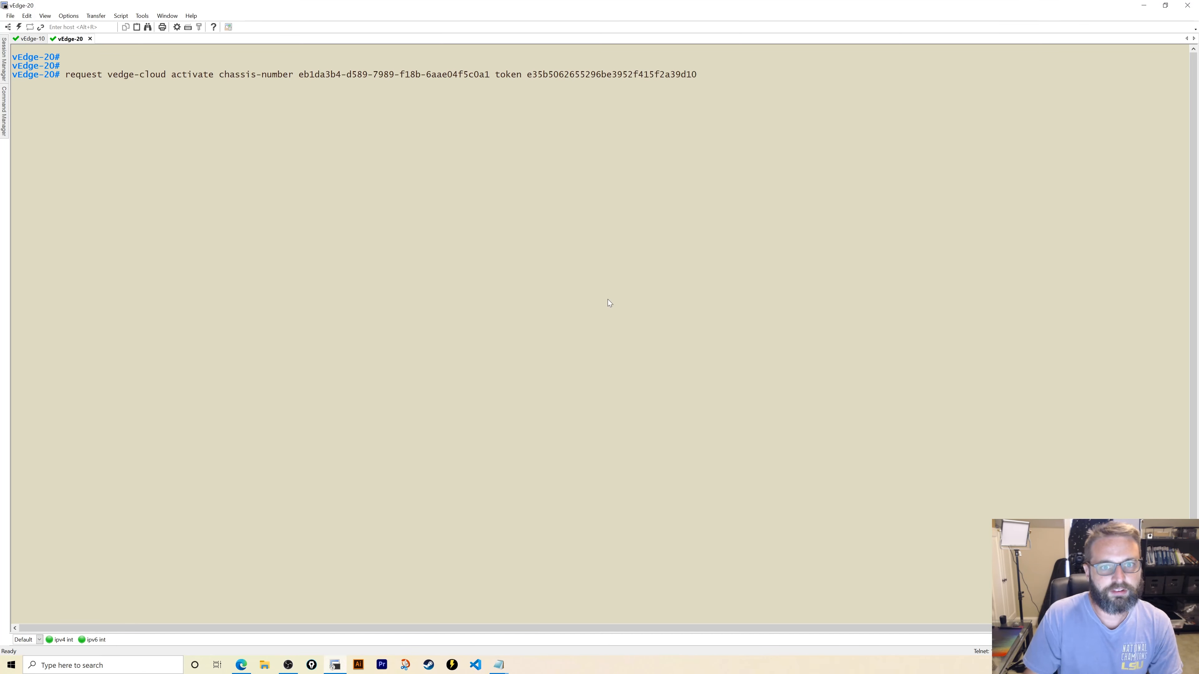
key(Return)
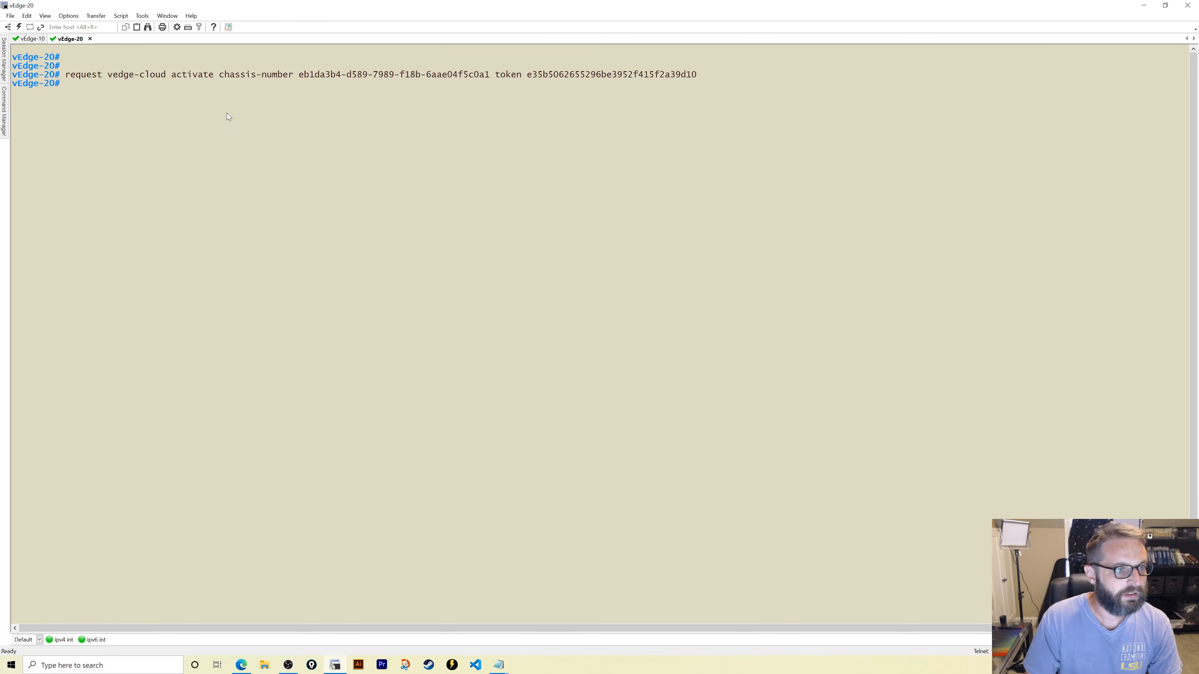
- Run 'show control connections' on vEdge-10
click(32, 39)
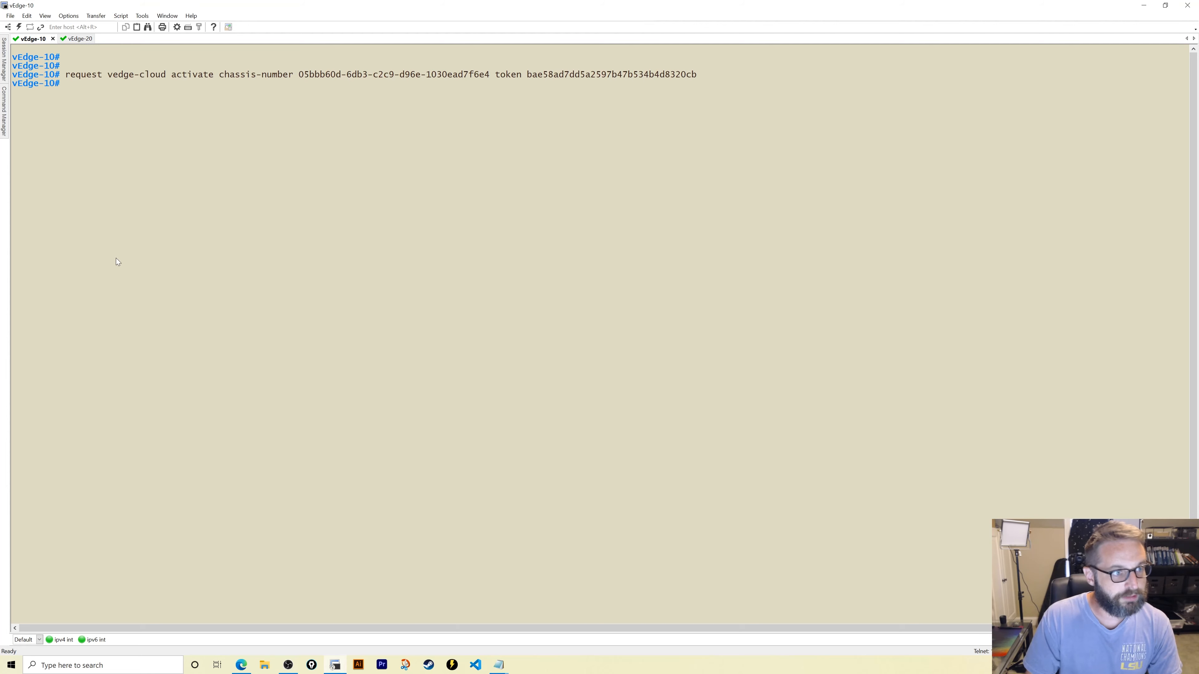
text(show control connections)
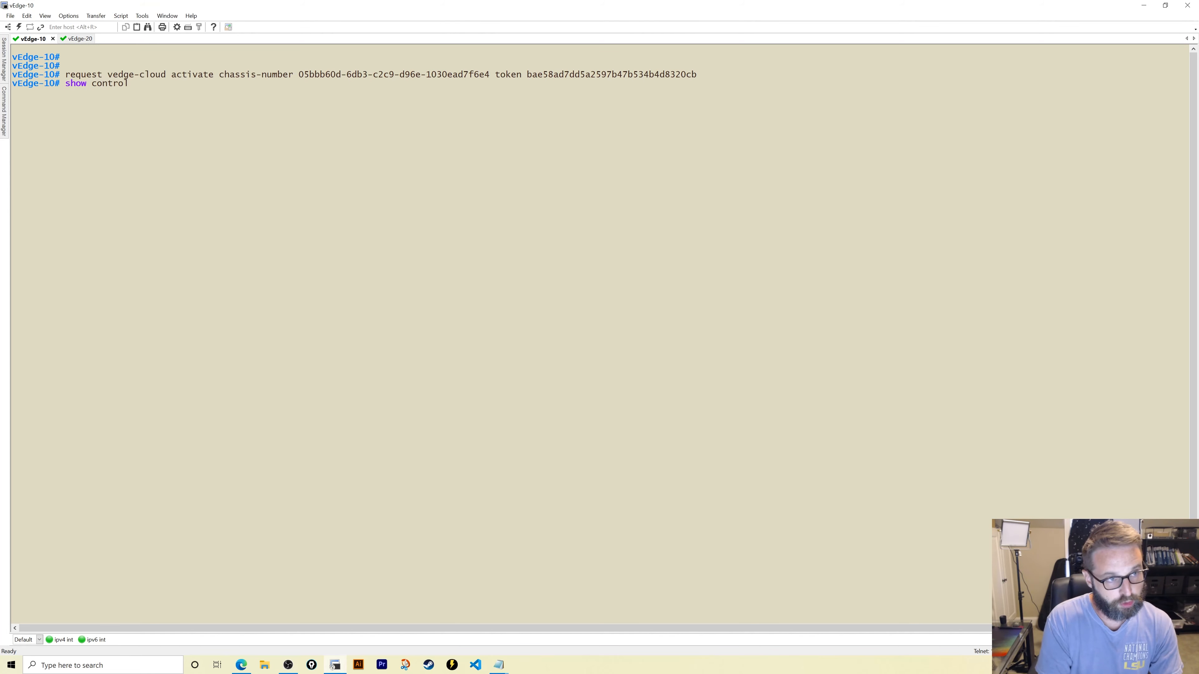
key(Return)
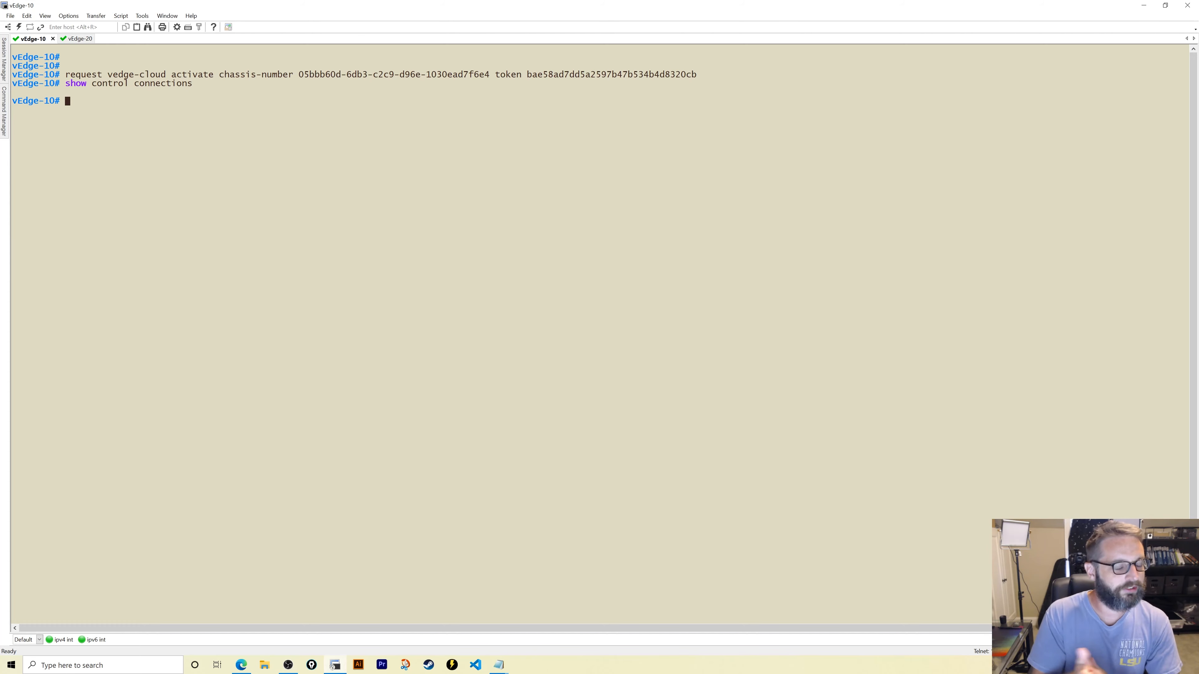
- List vEdge-10's 'show control local-properties', page through it, and re-run 'show control connections'
text(show control)
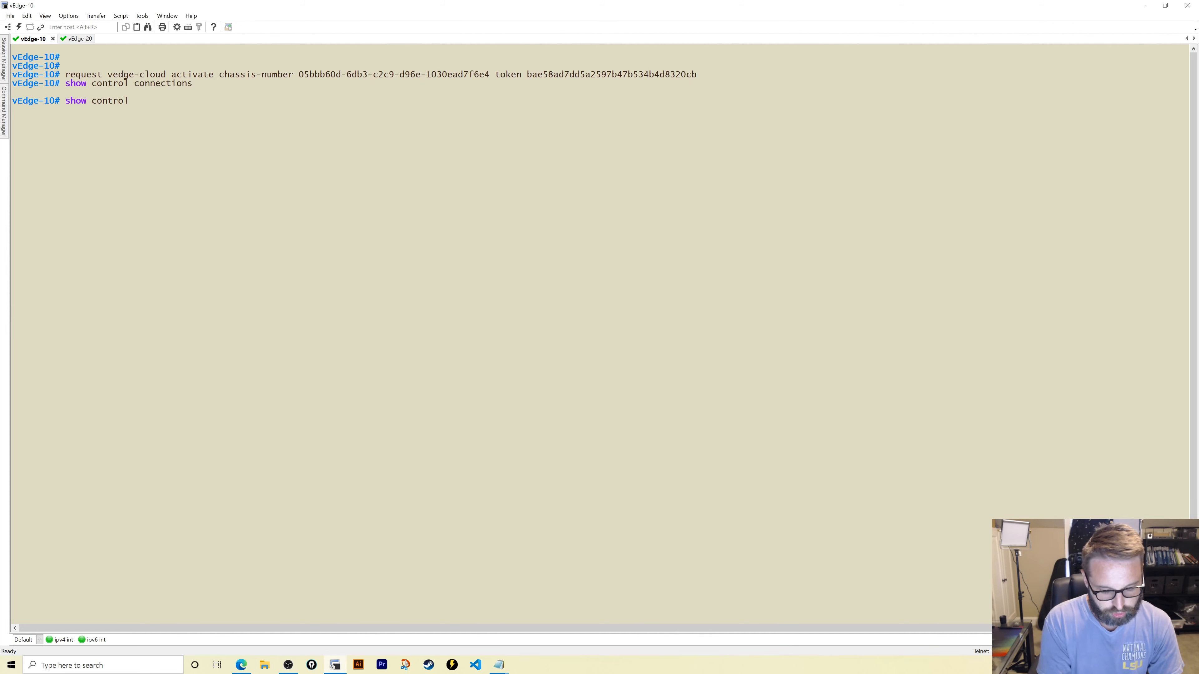
text(lo)
key(Return)
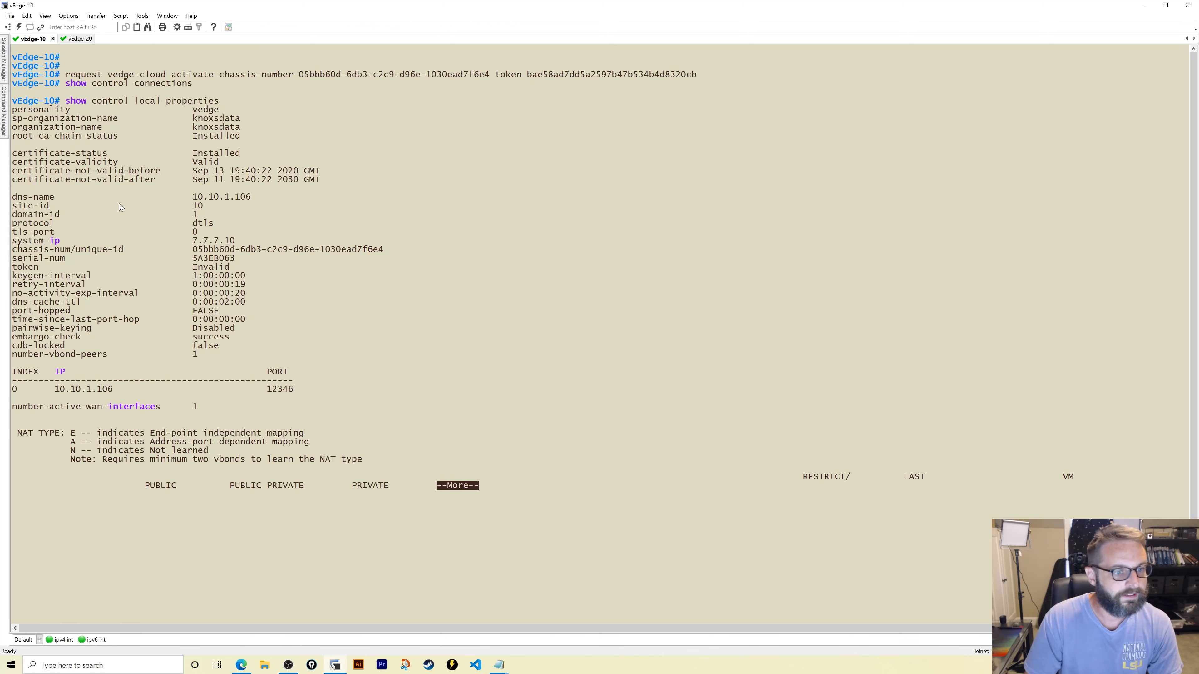
key(space)
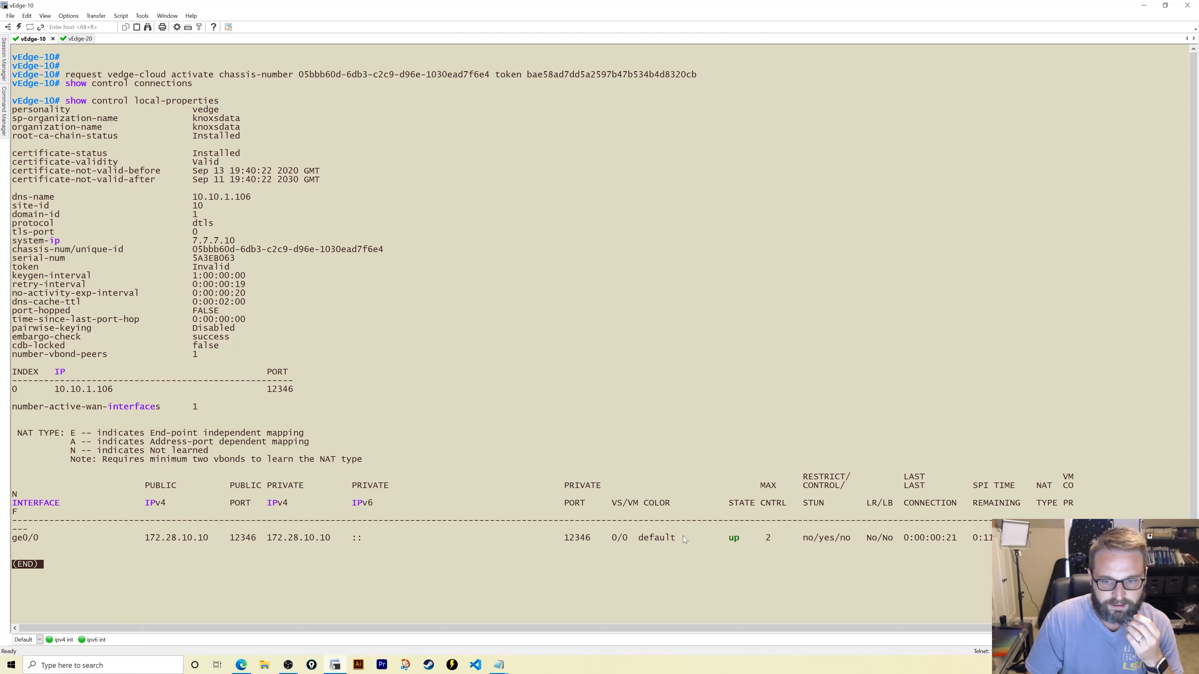
drag(723, 538, 765, 543)
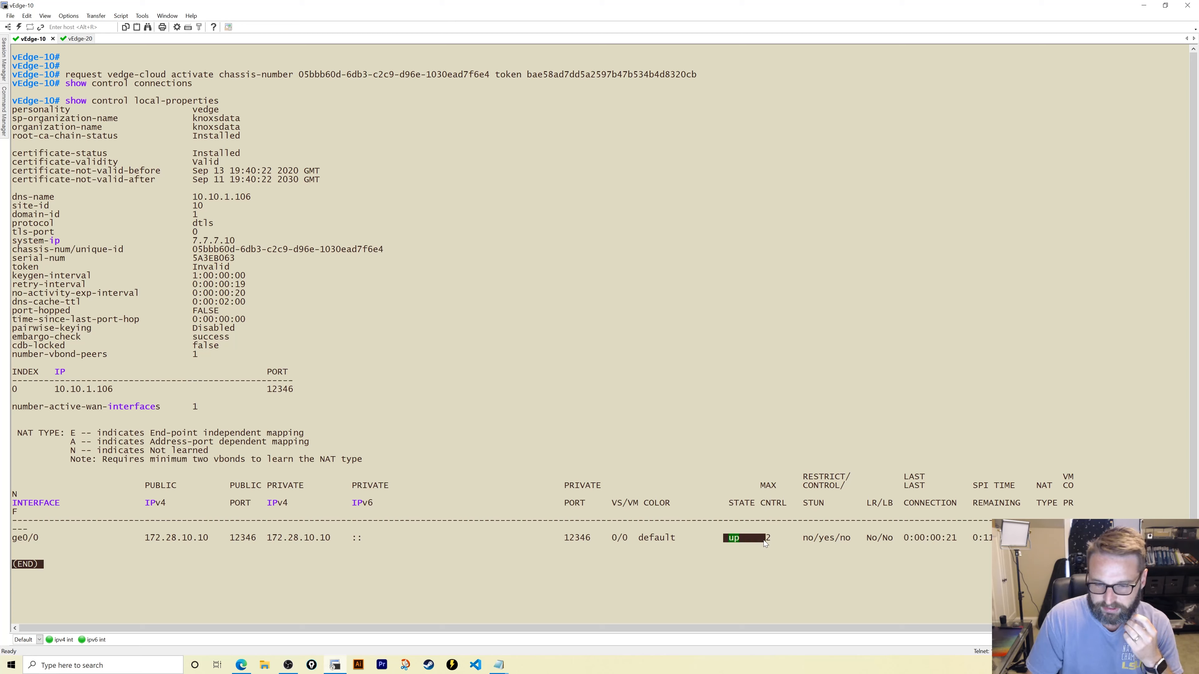
click(768, 544)
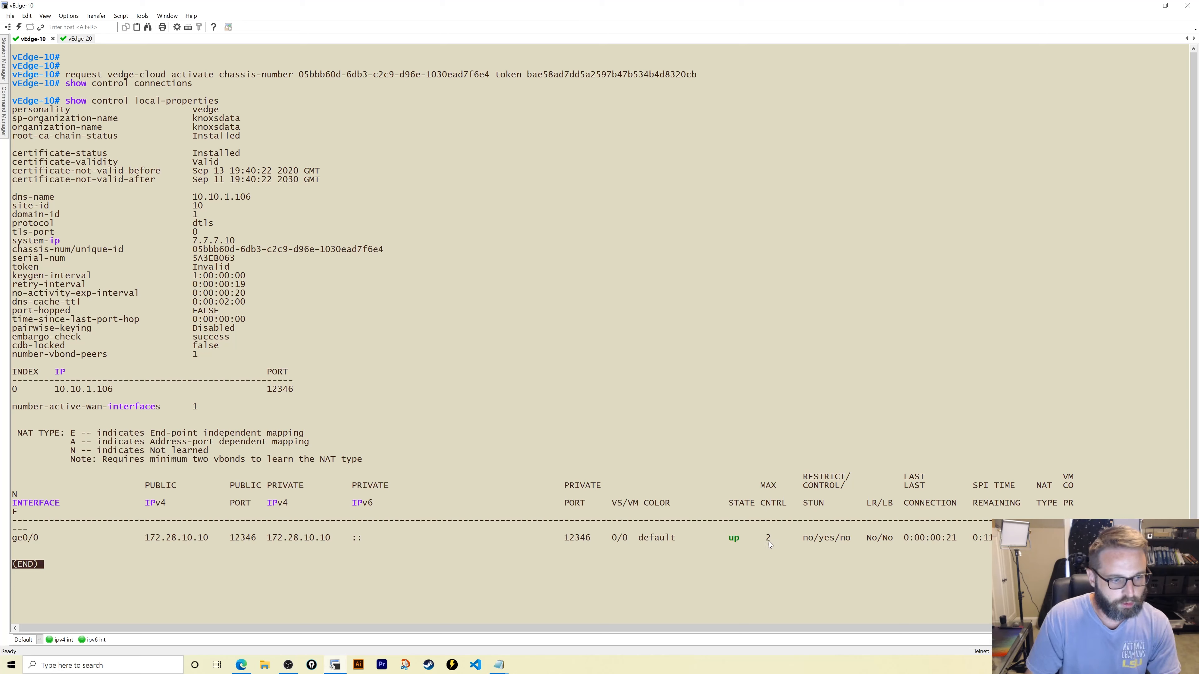
text(qshow control c)
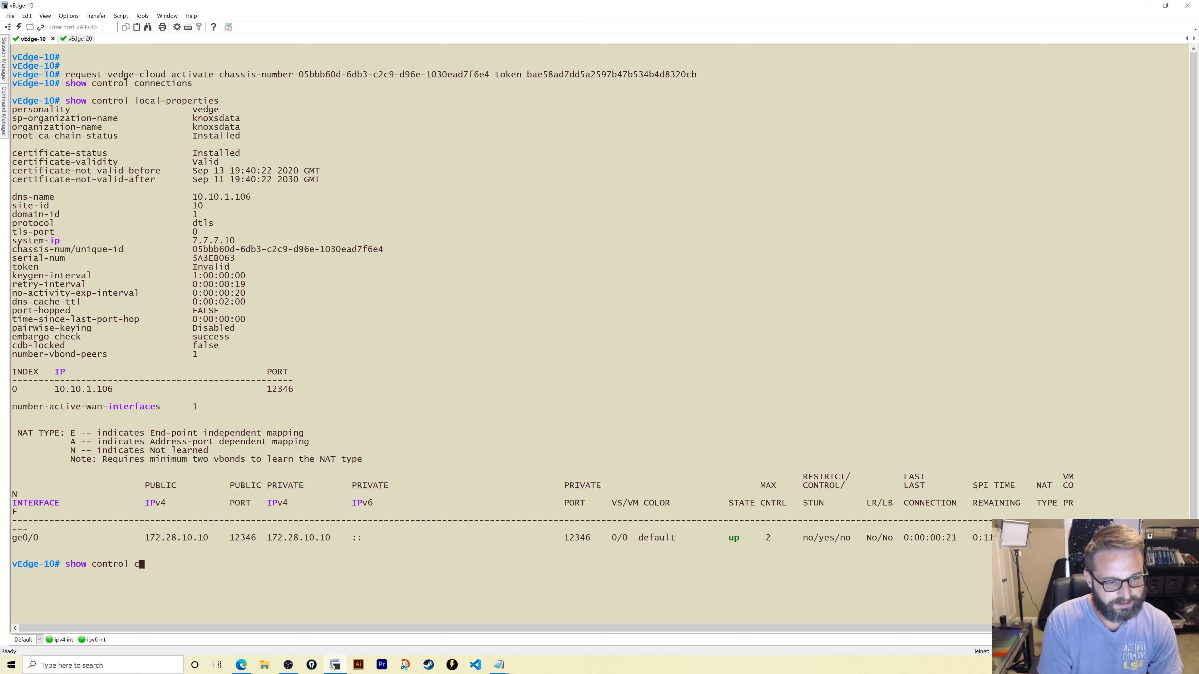
text(onnections)
key(Return)
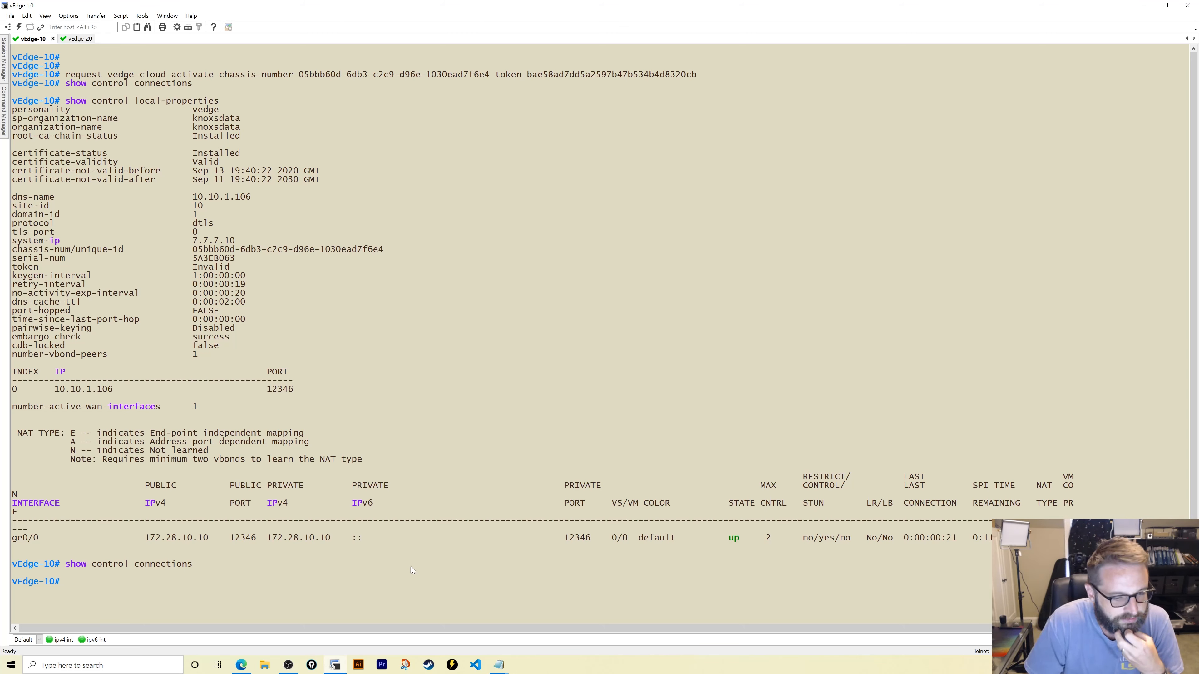
- Close vManage's bootstrap configuration dialog and go to the Main Dashboard
click(241, 666)
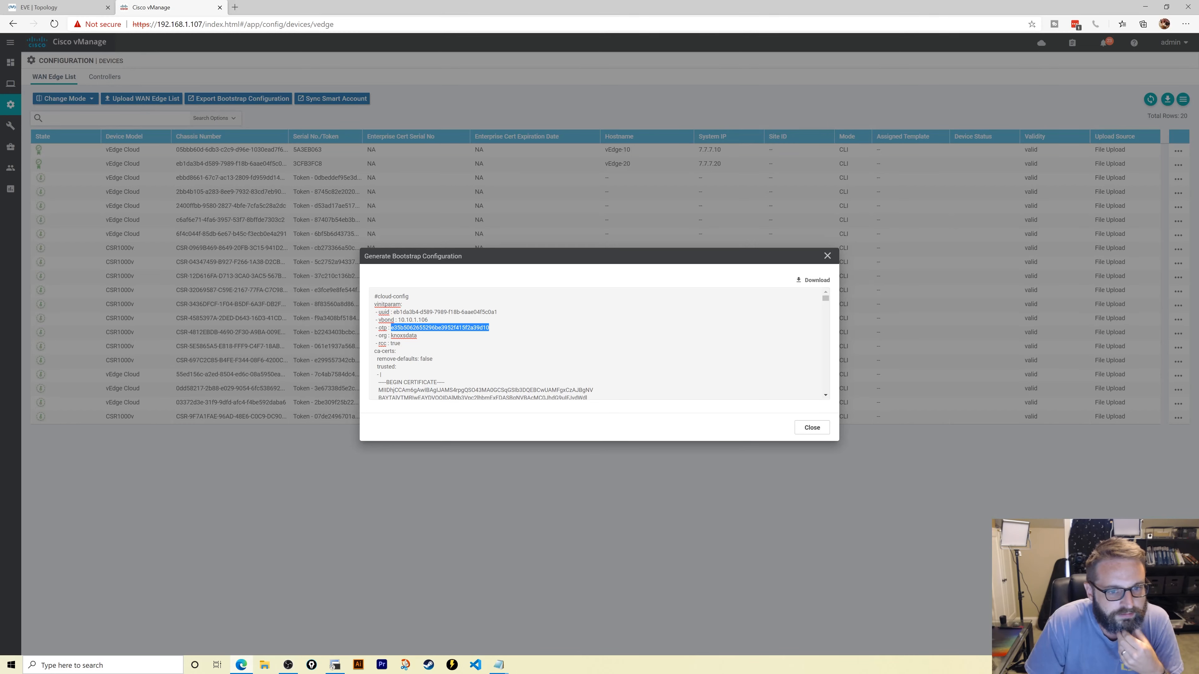
click(812, 427)
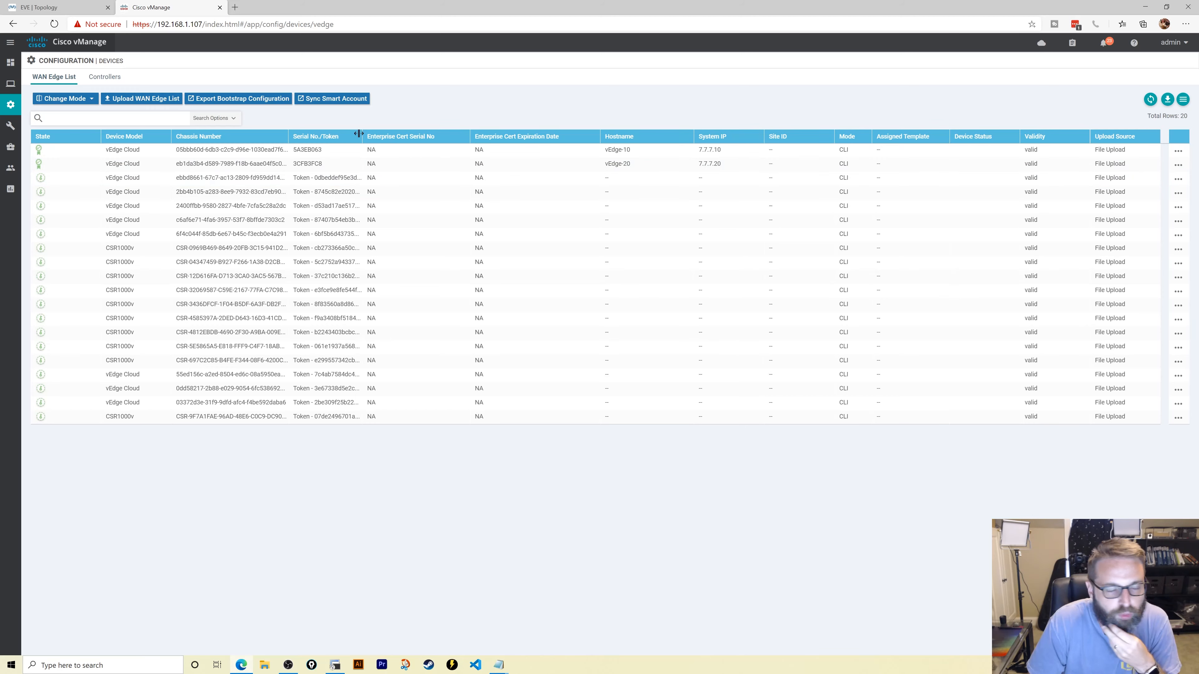
mouse_move(10, 62)
click(67, 85)
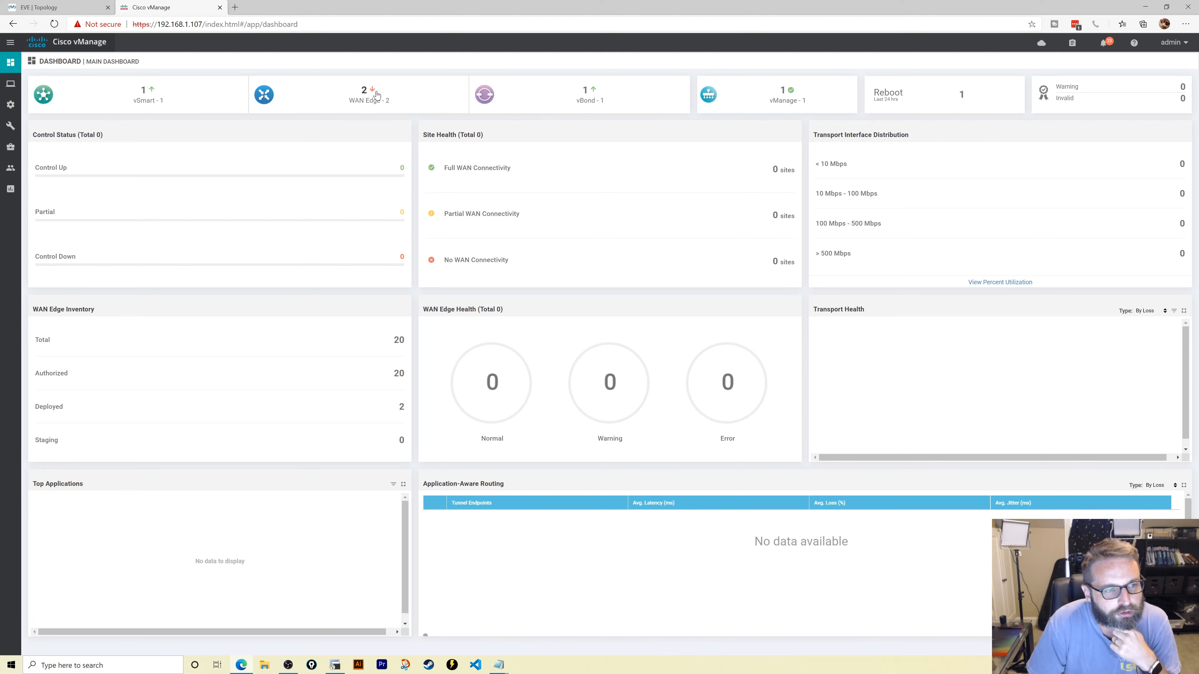
- Review the unreachable WAN Edges list, then reload the dashboard to refresh counts
click(365, 95)
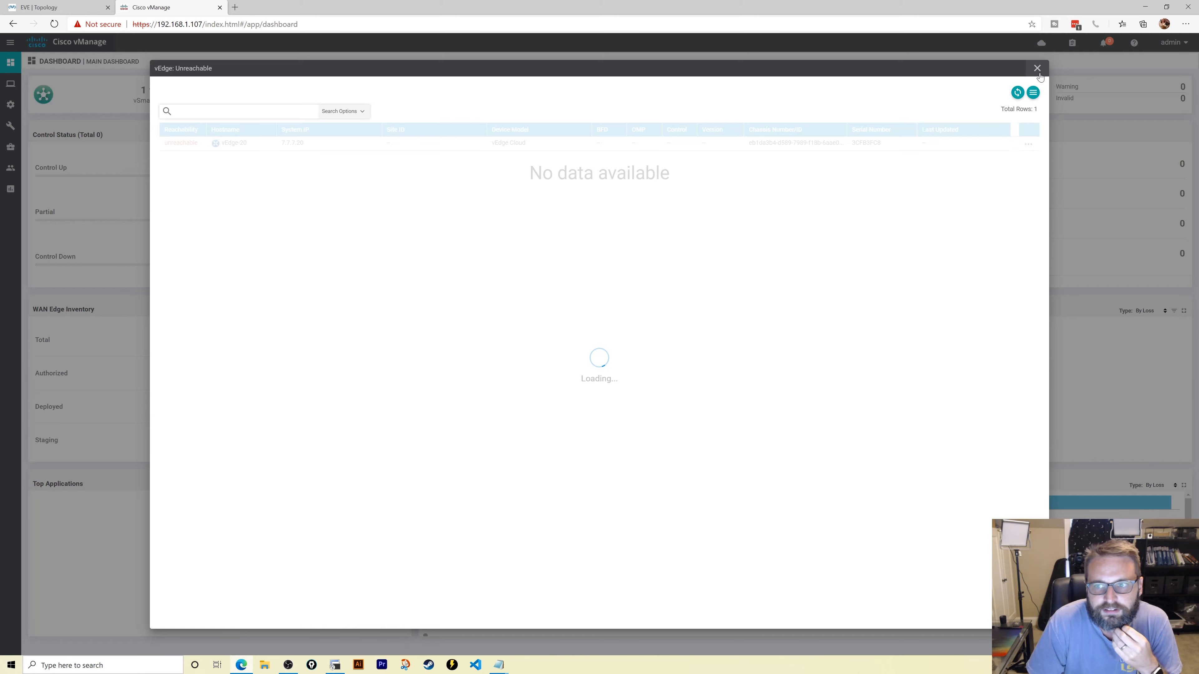
click(1037, 68)
click(55, 24)
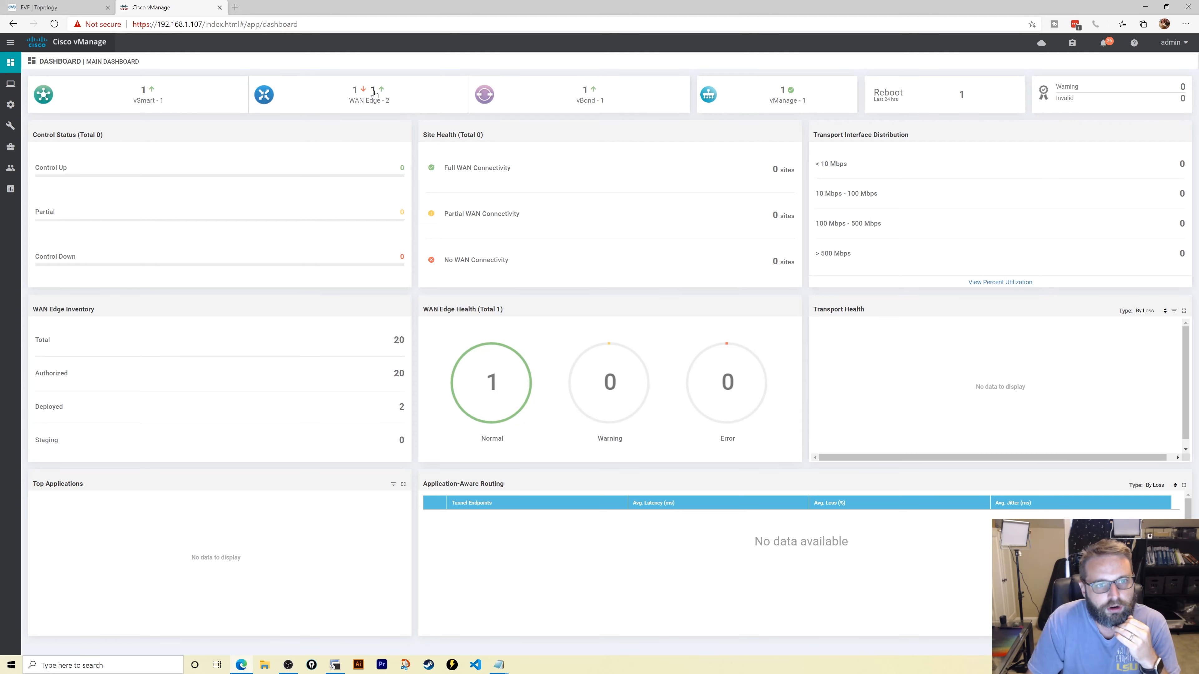
- Confirm vEdge-10 (7.7.7.10) in the reachable WAN Edges list, then reload the dashboard
click(373, 92)
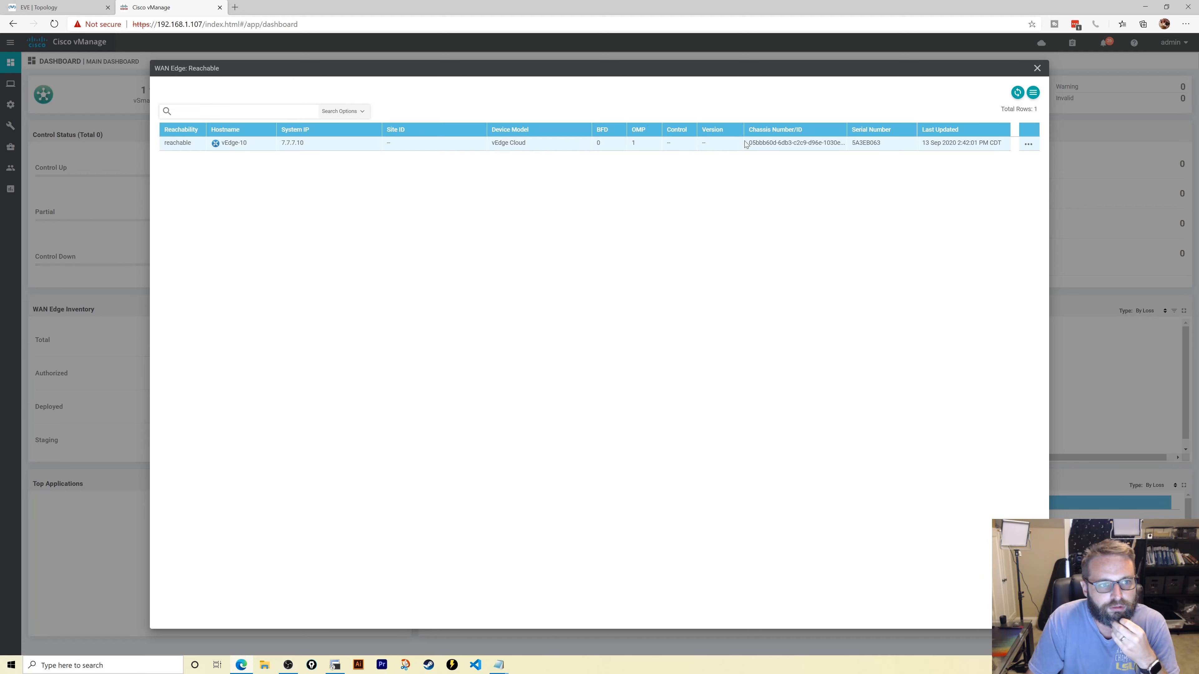
click(1037, 68)
mouse_move(5, 71)
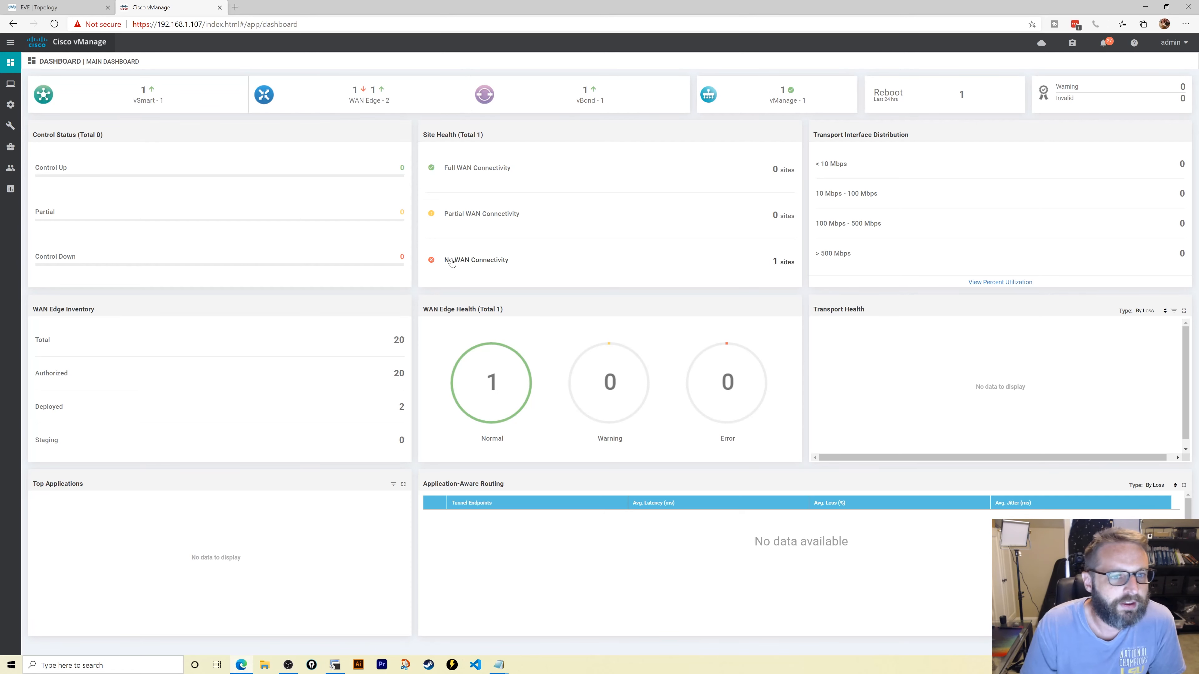
click(54, 24)
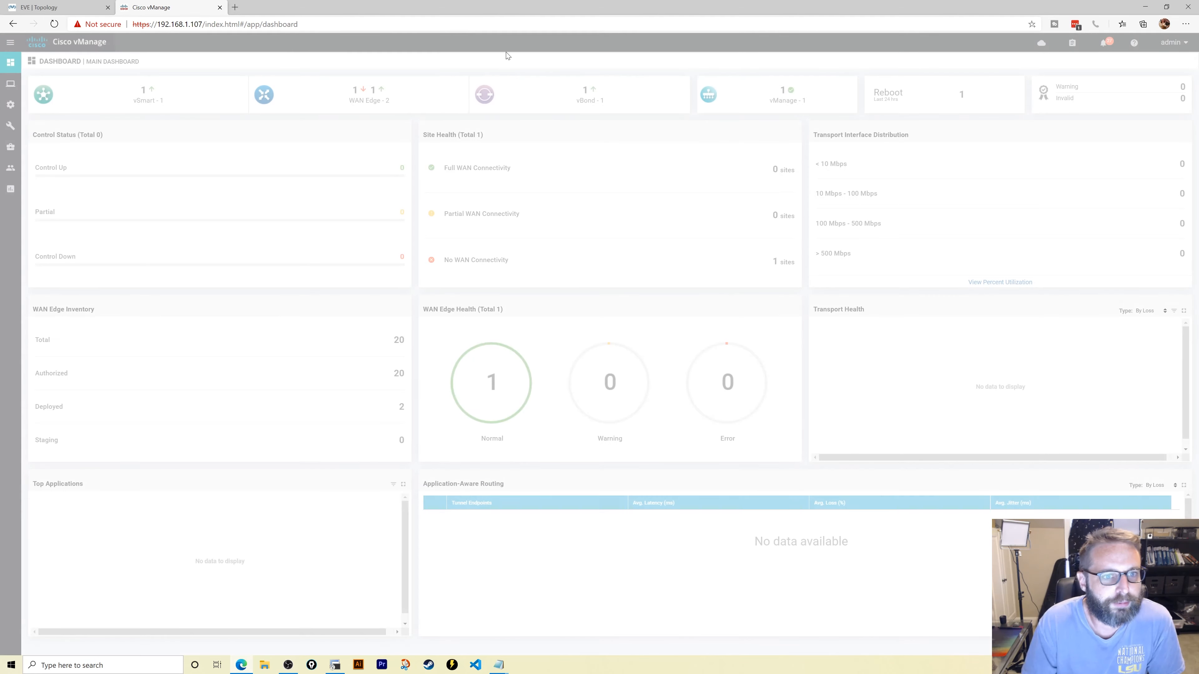
- Check the vEdges' status in the WAN Edge device list, then return to the Main Dashboard
mouse_move(2, 149)
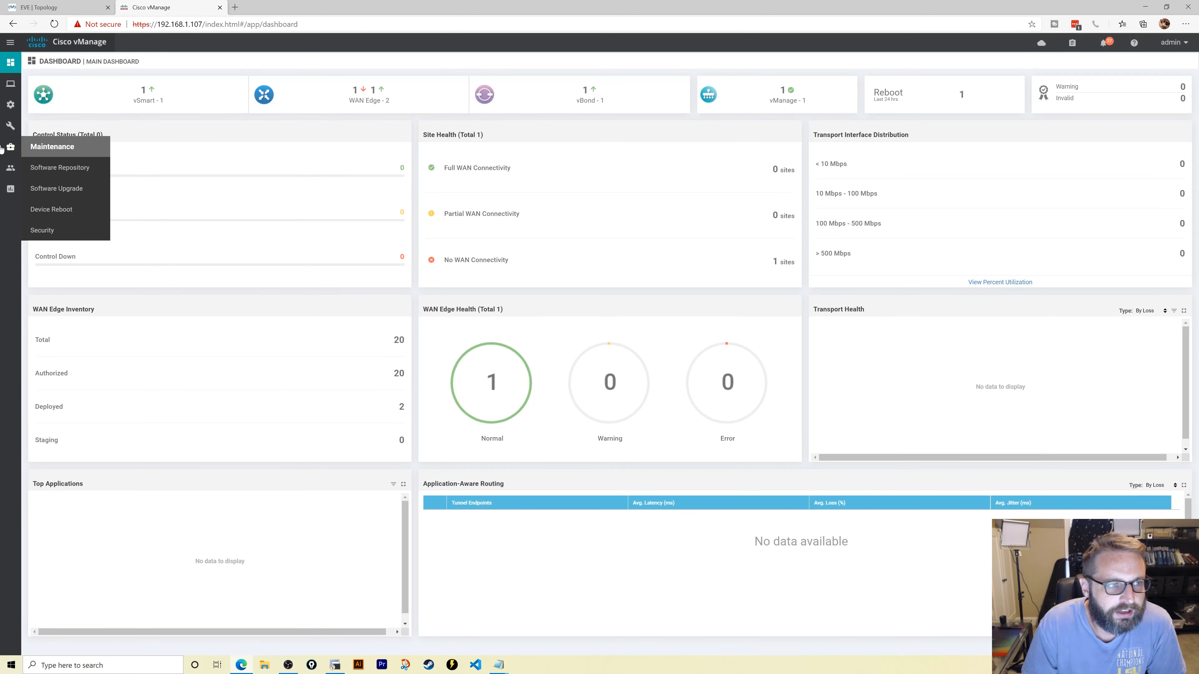
mouse_move(11, 172)
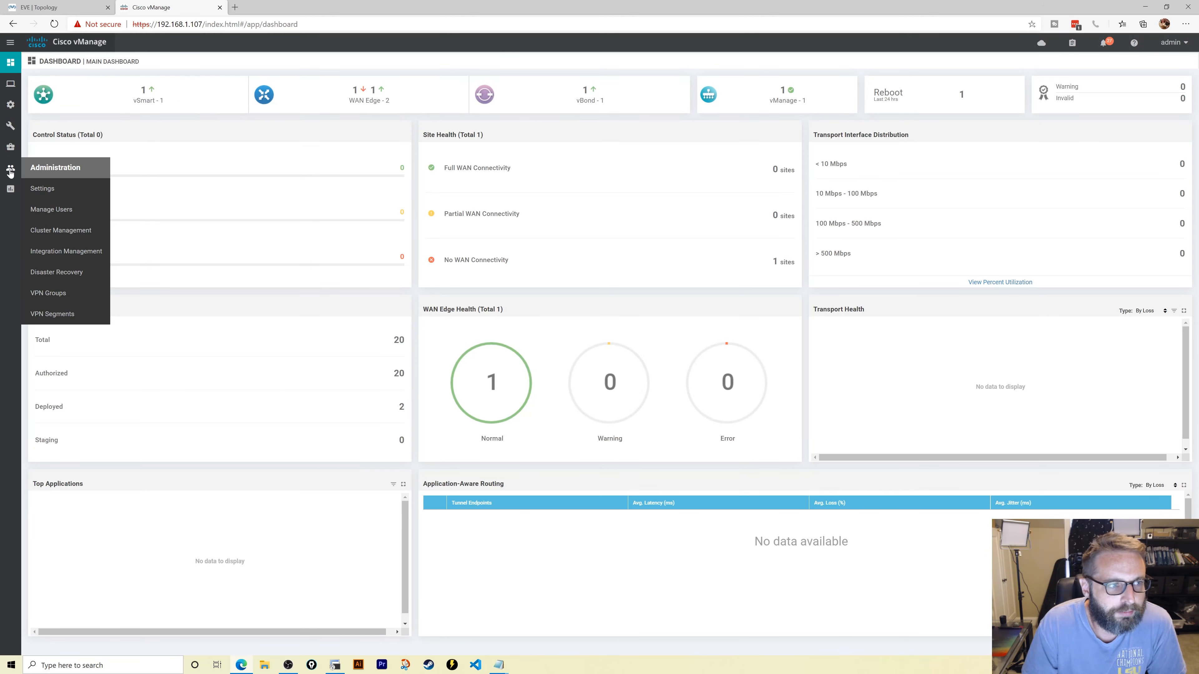
mouse_move(10, 104)
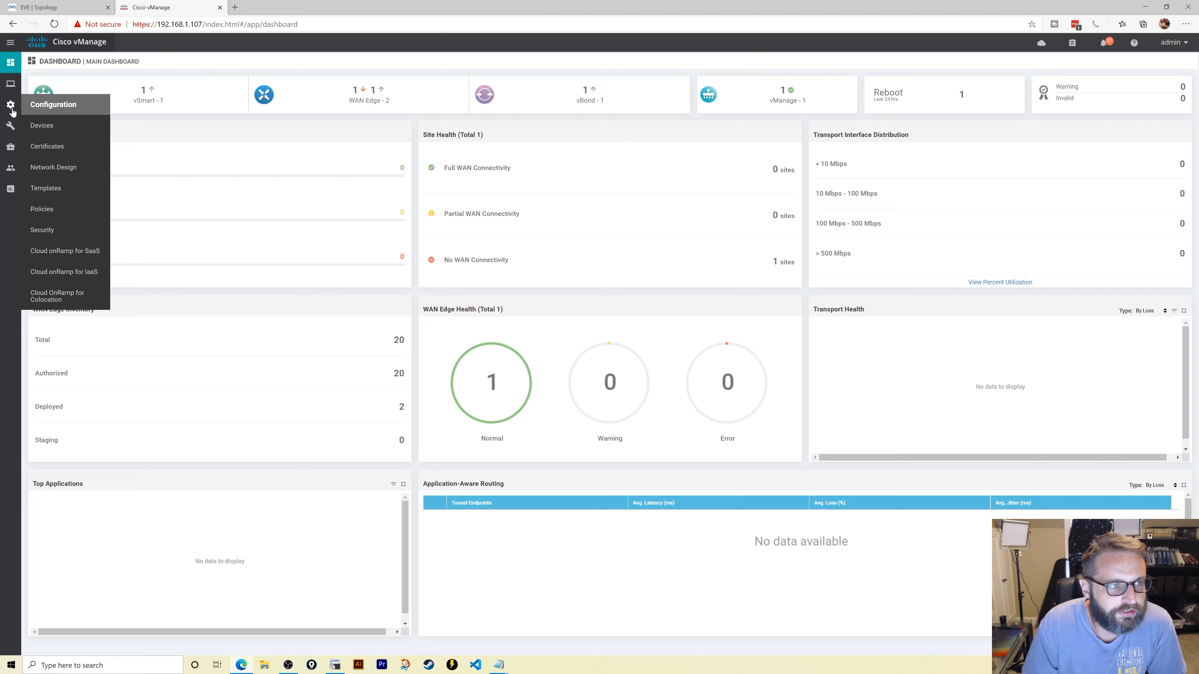
click(63, 128)
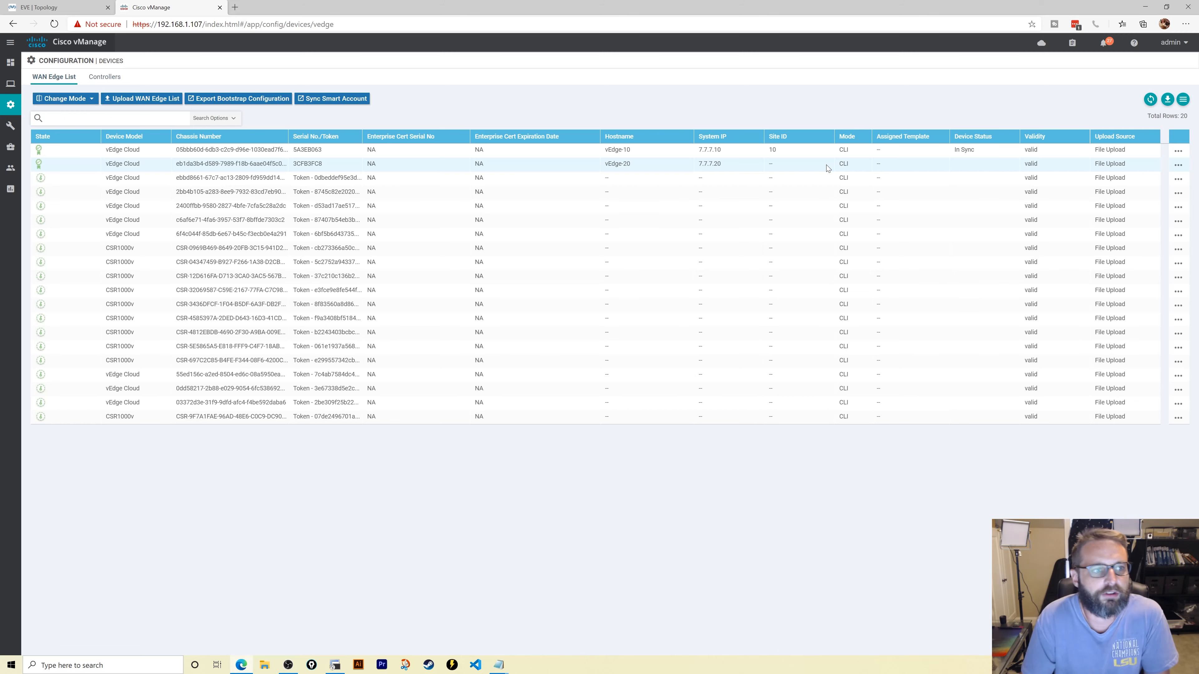
click(37, 80)
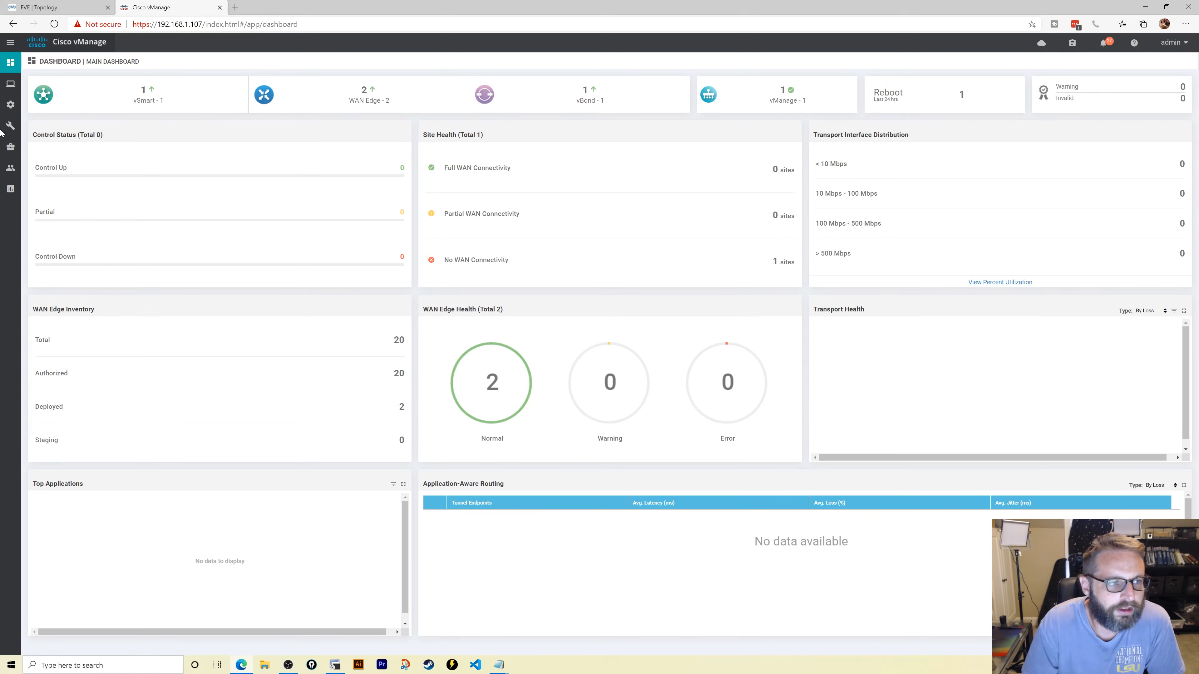
- Refresh the WAN Edge list until both vEdges show In Sync, then switch to the EVE-NG topology
mouse_move(10, 105)
click(37, 123)
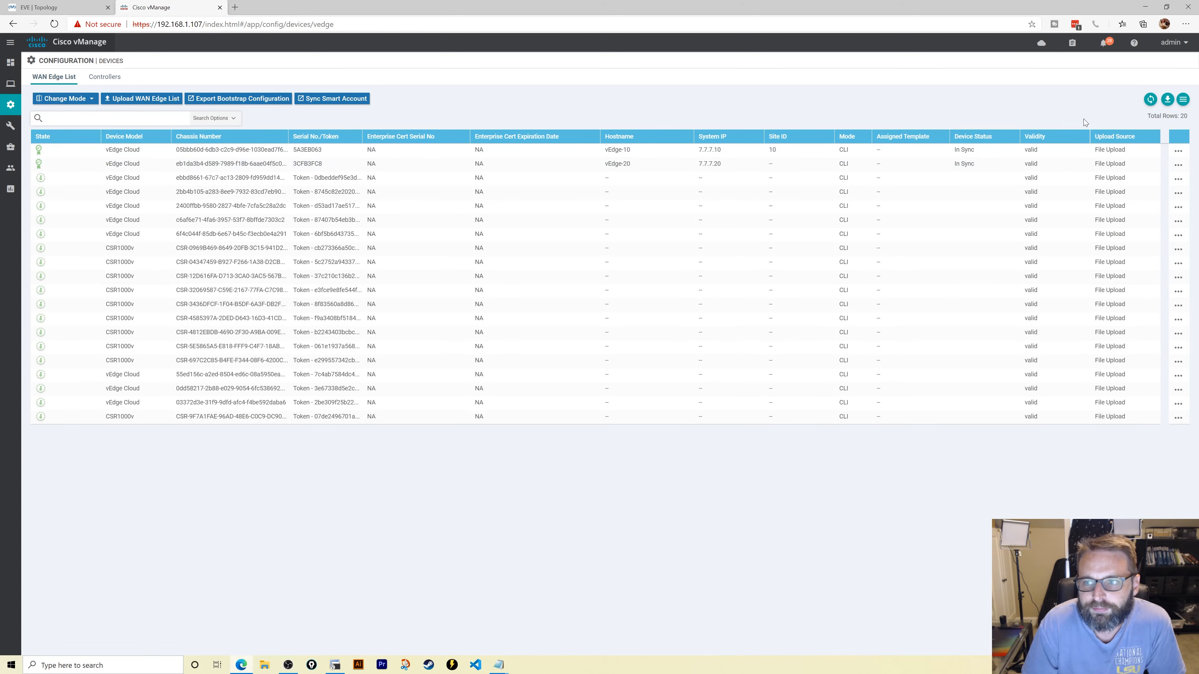
click(1155, 101)
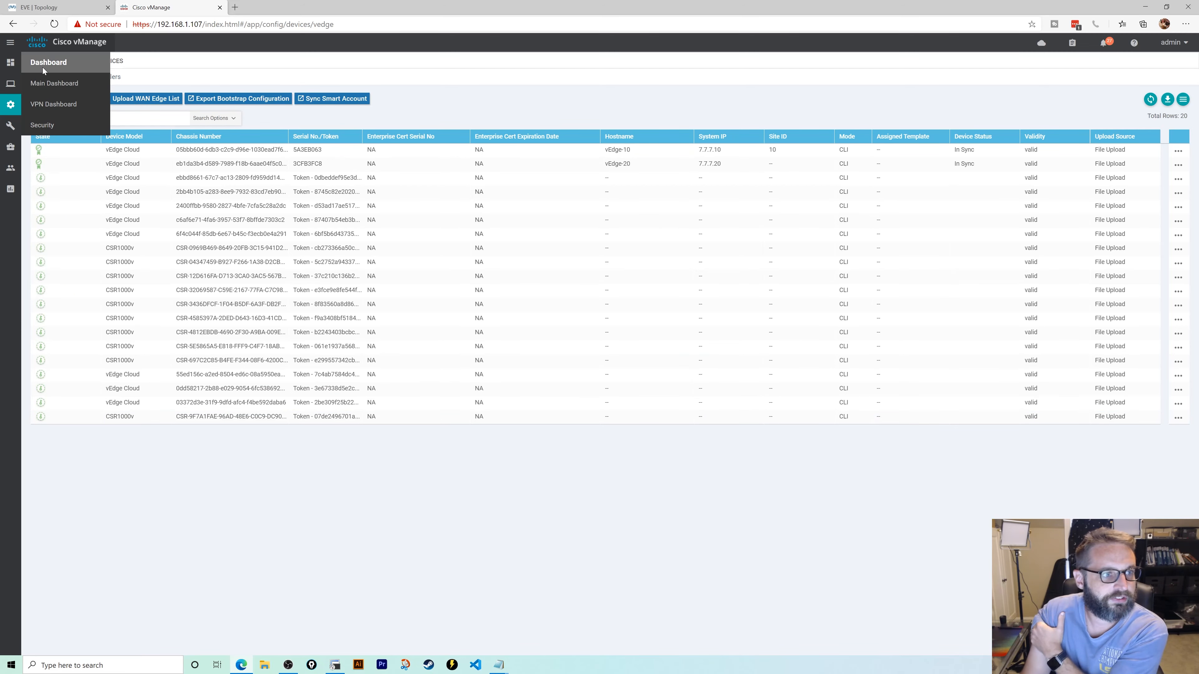
click(52, 79)
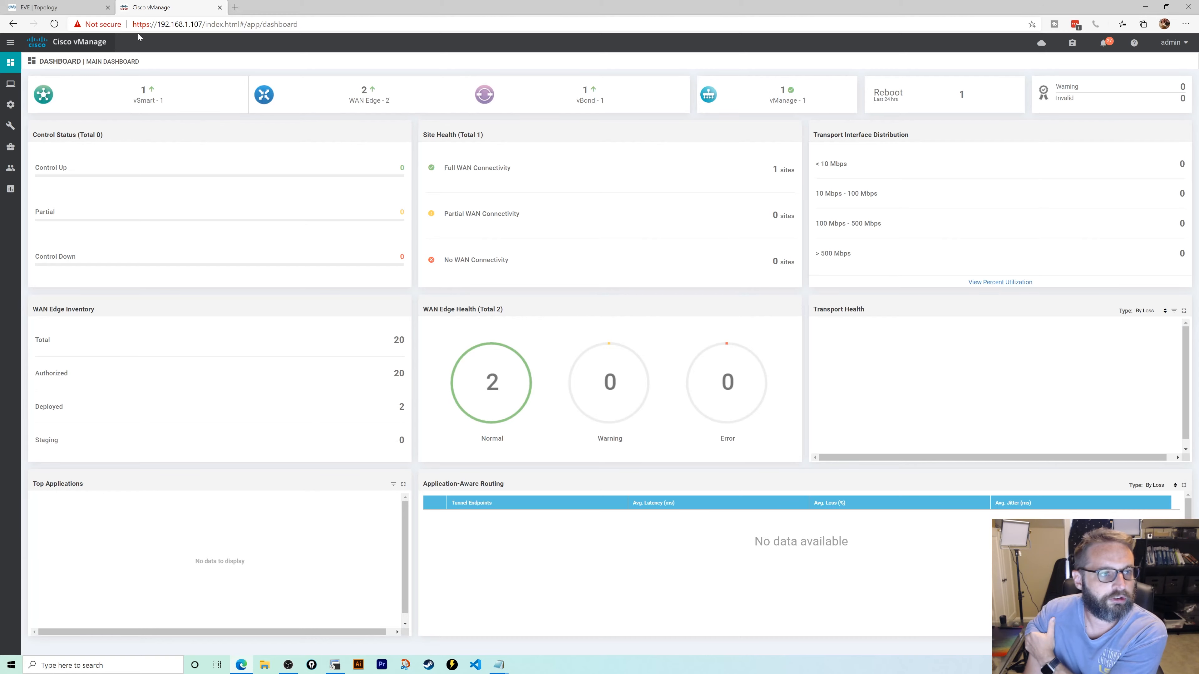
click(79, 8)
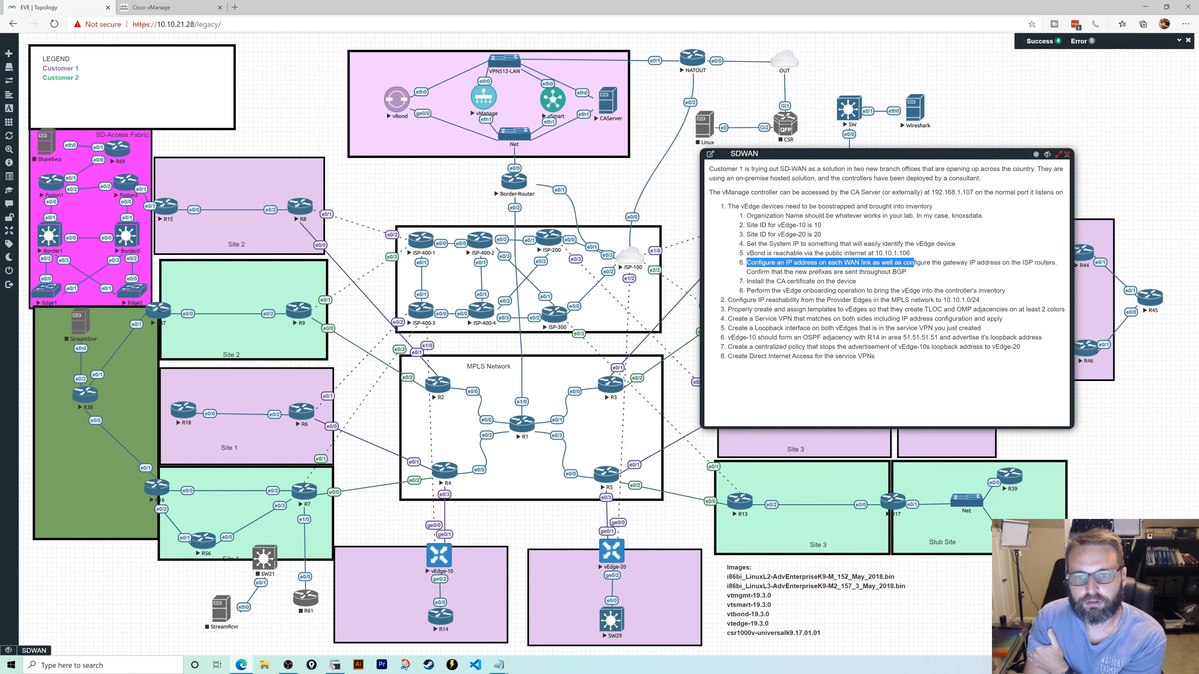
click(693, 222)
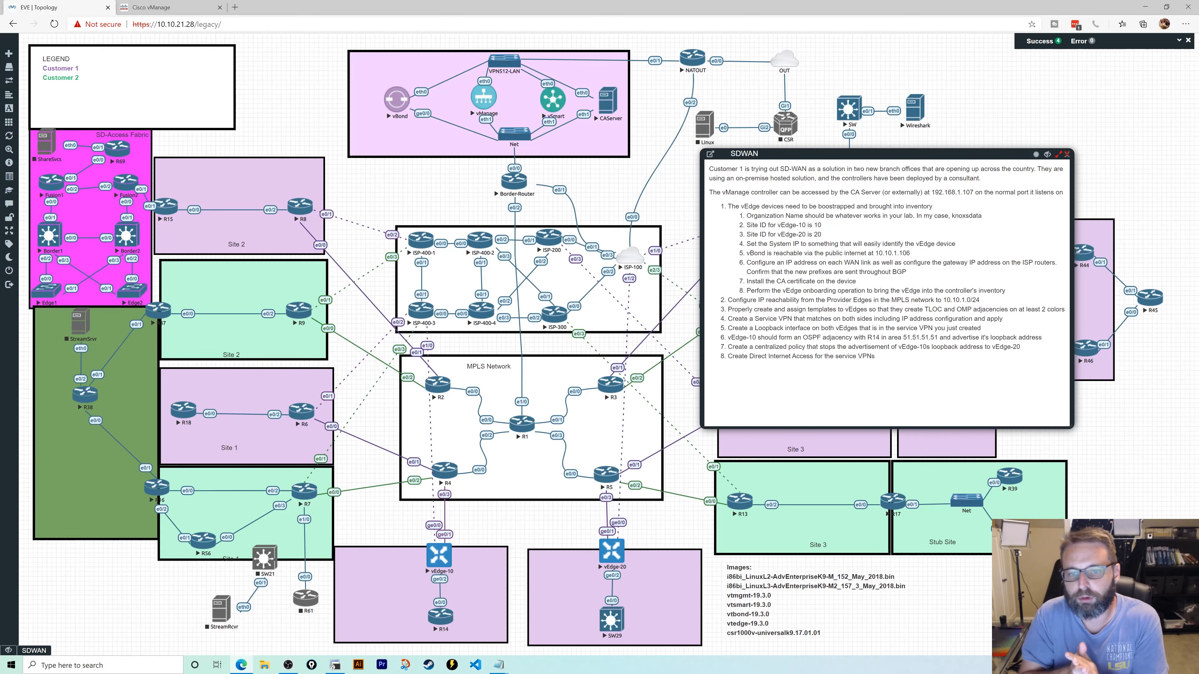
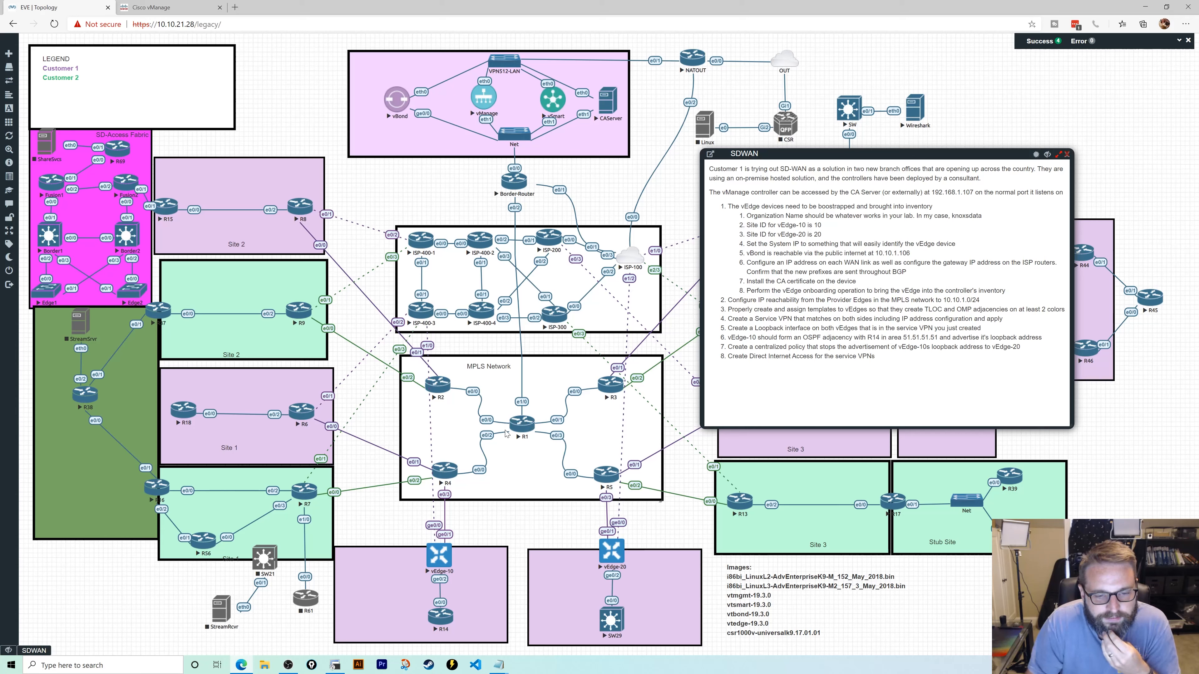
- Open console sessions to routers R1, R4 and R5 from the topology and bring R1's session forward
click(523, 425)
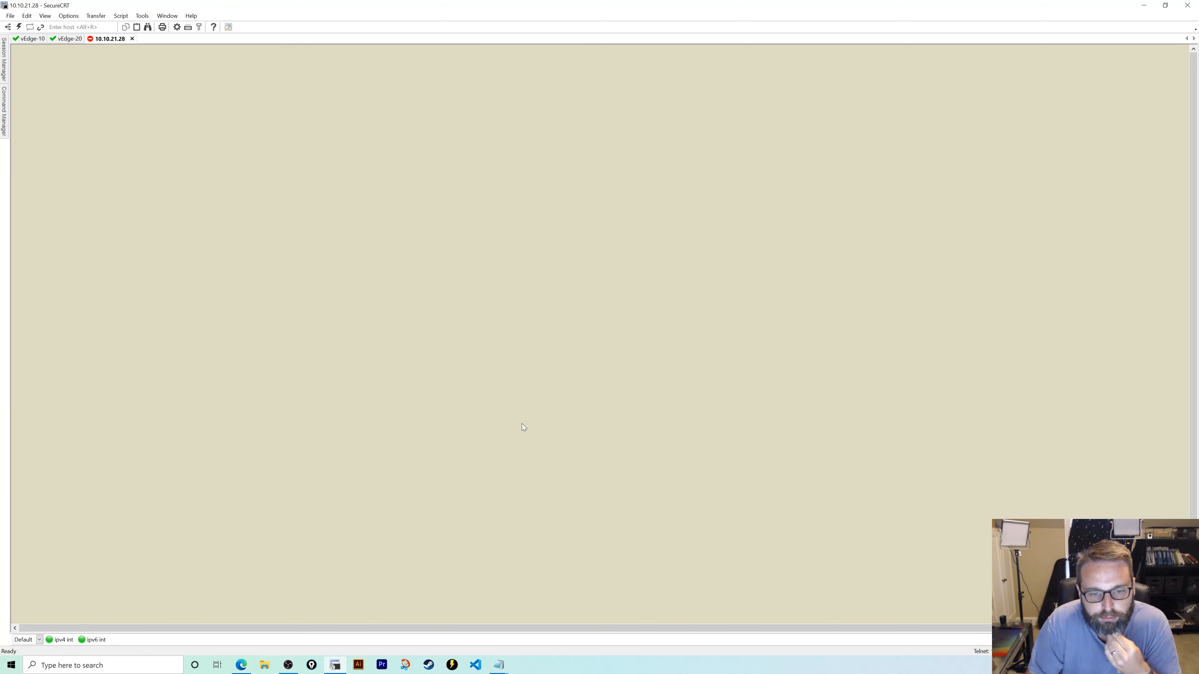
click(327, 667)
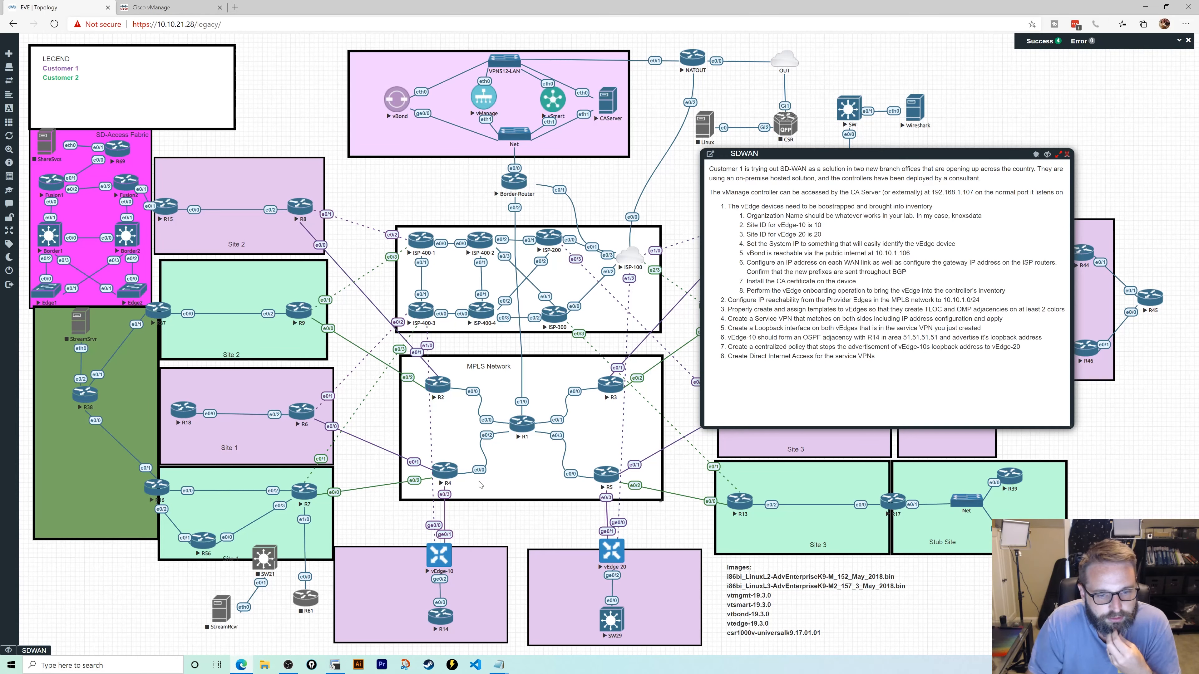
click(444, 475)
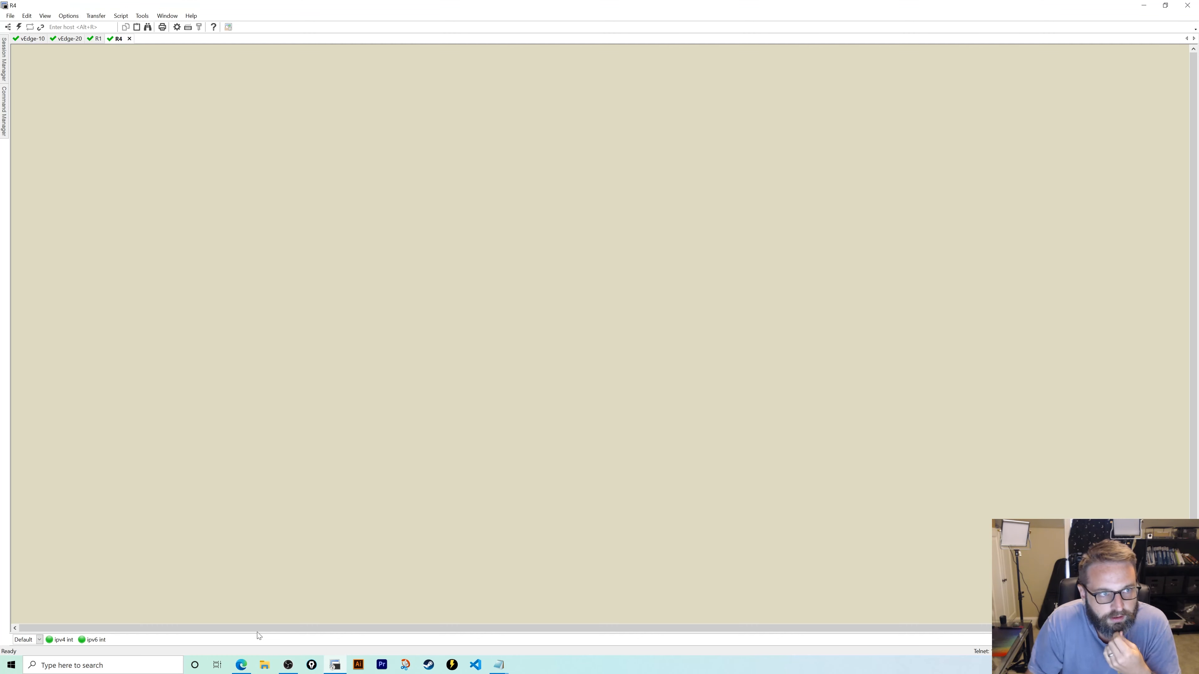
click(242, 666)
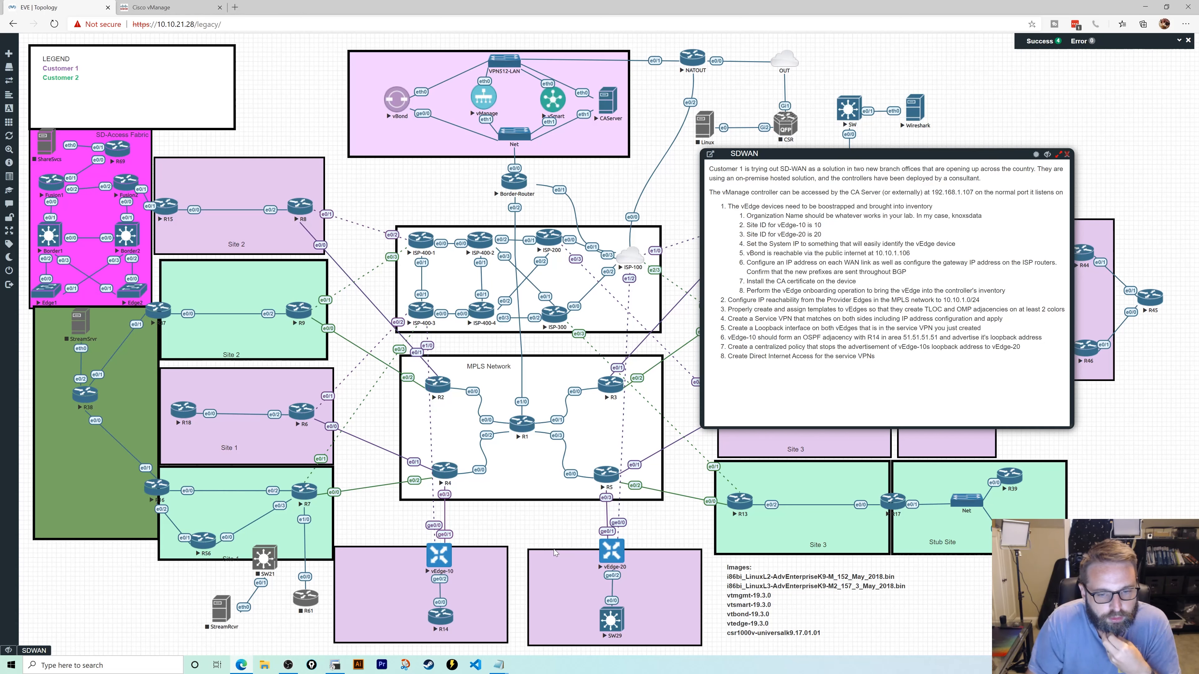
click(602, 482)
click(242, 666)
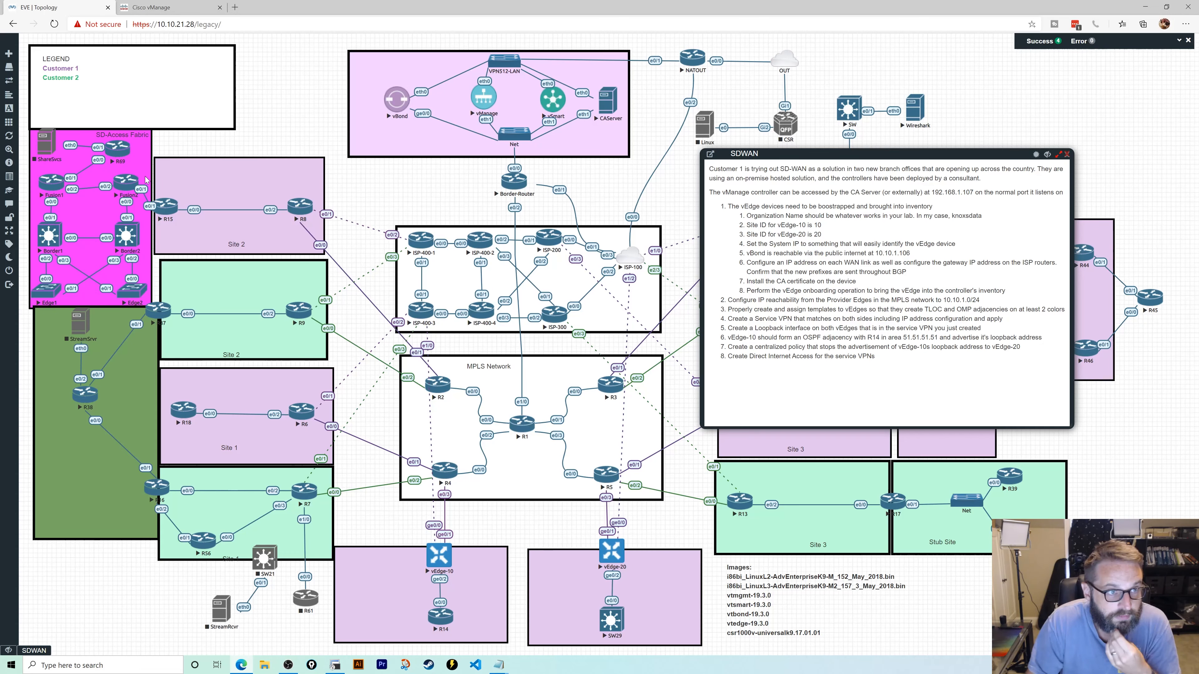
click(334, 665)
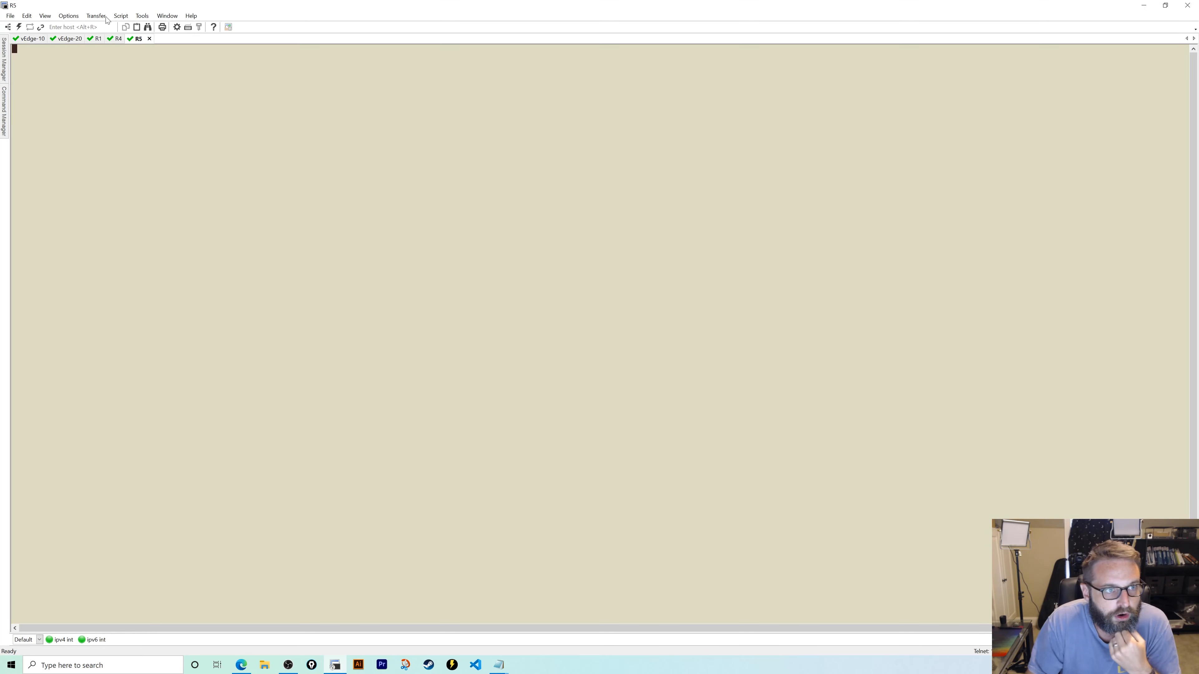
click(90, 41)
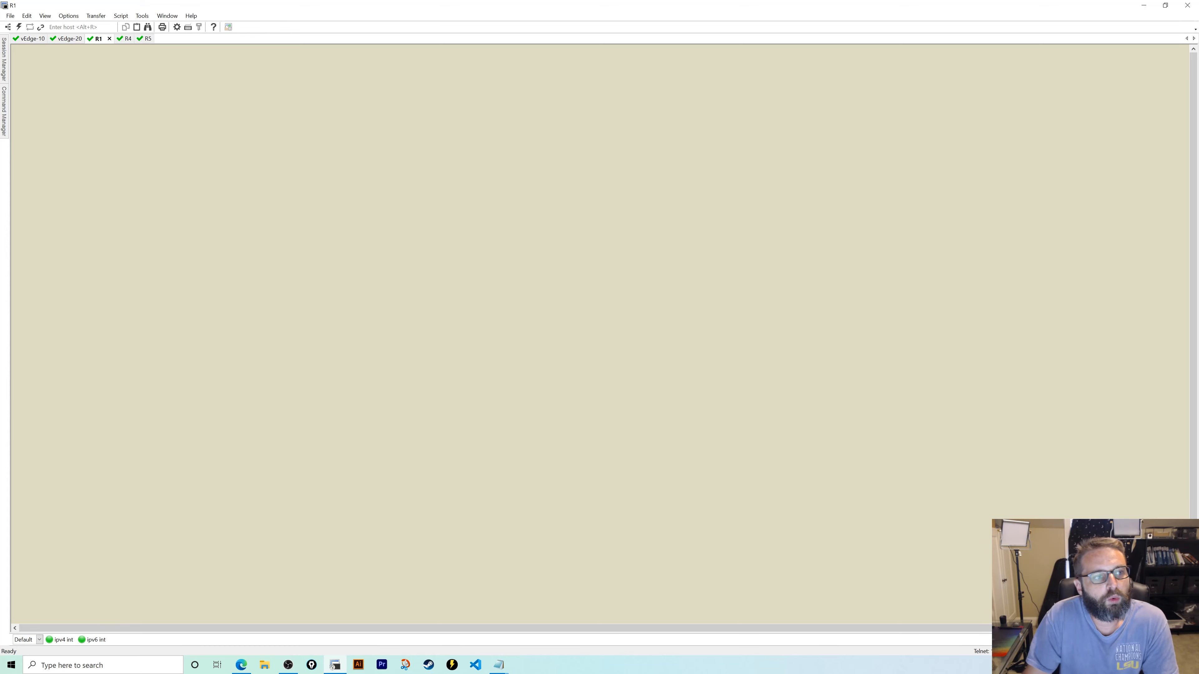
- On R1, enter privileged mode and confirm the routing table has no route to 10.10.1.0/24
key(Return)
key(Return)
key(Return)
key(Return)
key(Return)
key(Return)
key(Return)
text(en)
key(Return)
text(show)
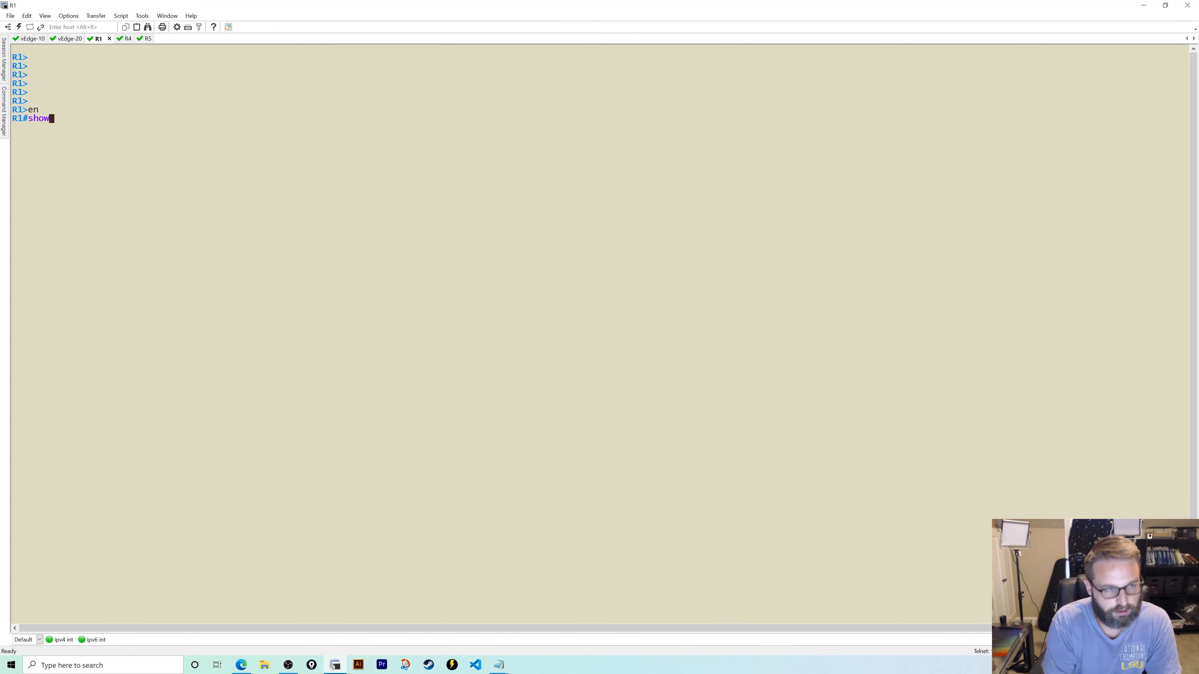
text( ip route )
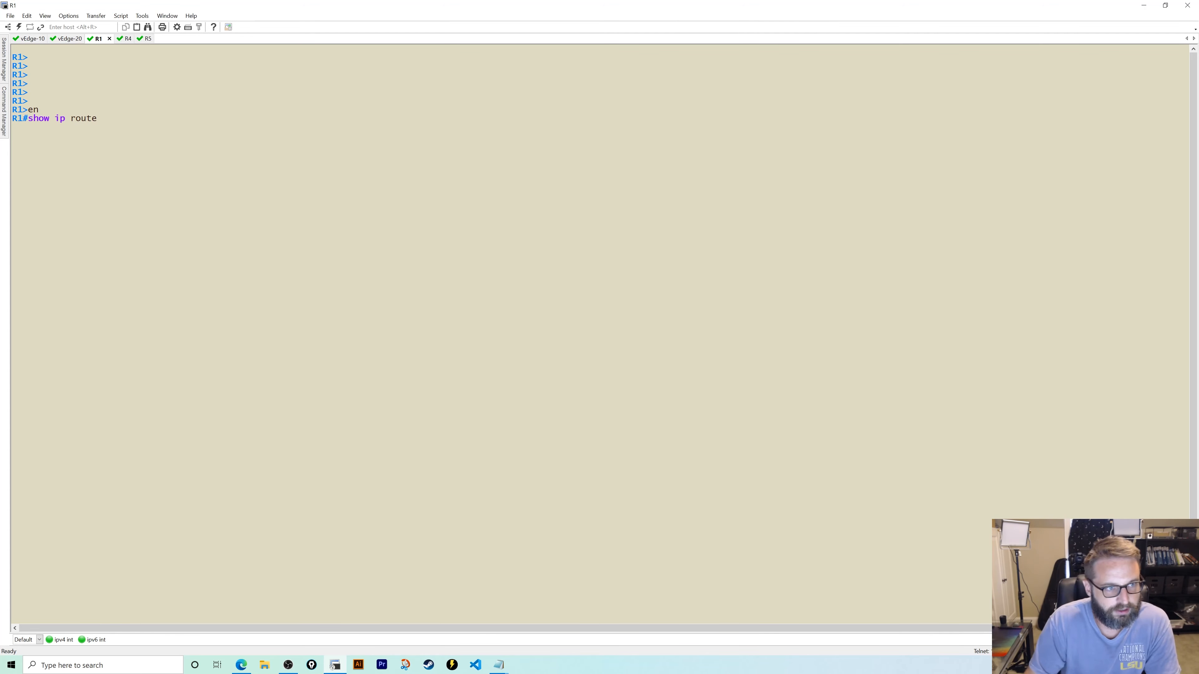
text(10.10.1.0)
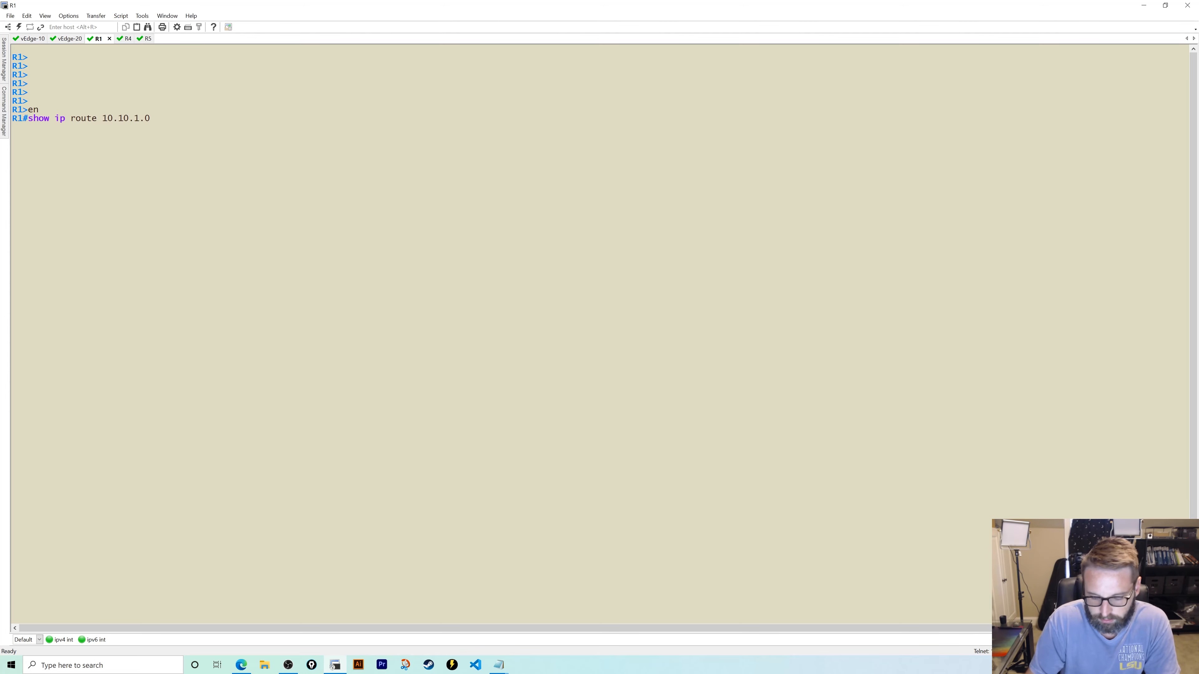
text( 255.255.255)
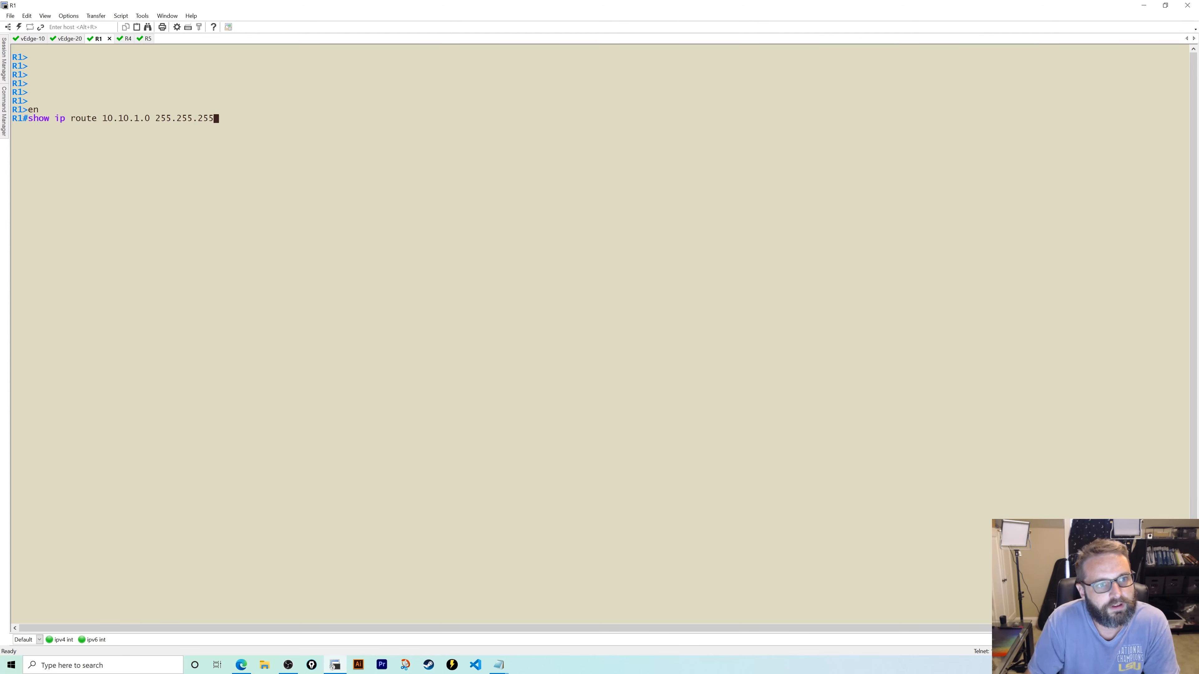
text(.0)
key(Return)
text(show ip route)
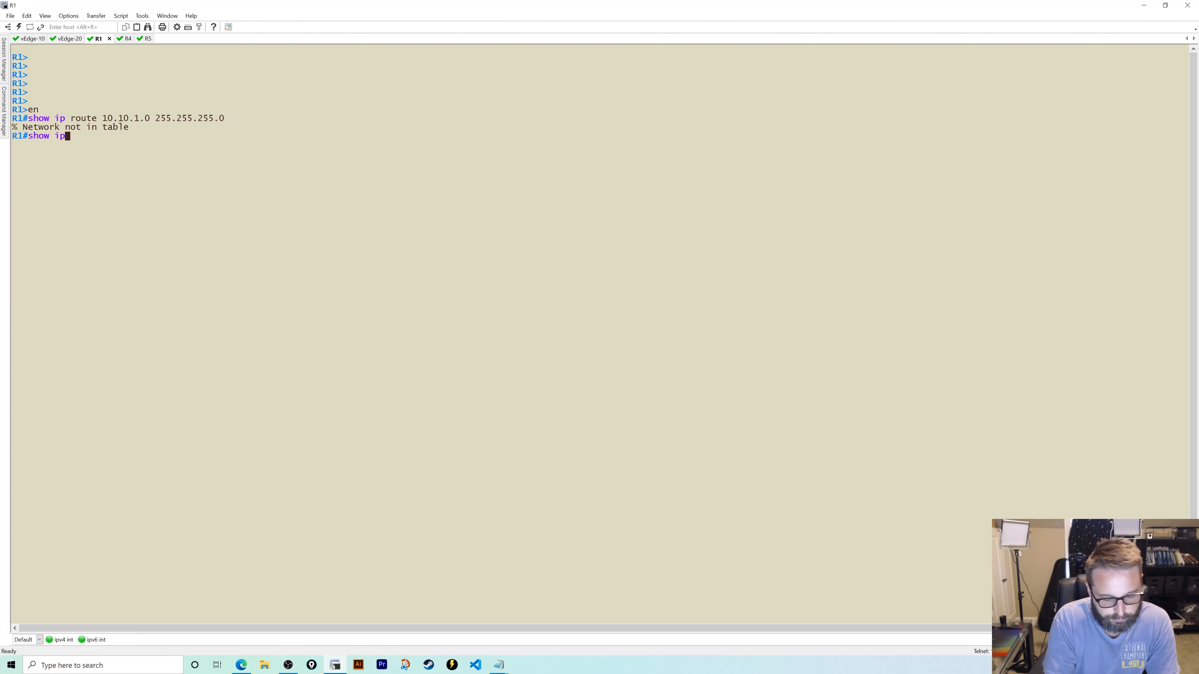
key(Return)
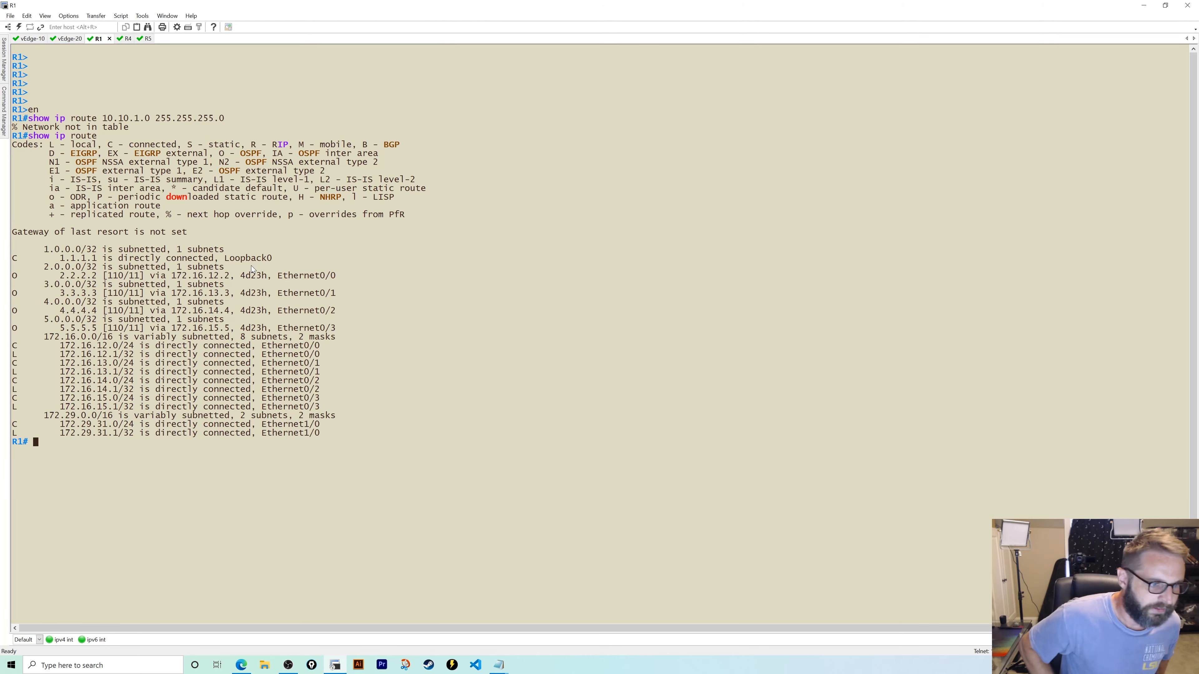
- Put R1 into global configuration mode with conf t and glance back at the lab topology
text(conf t)
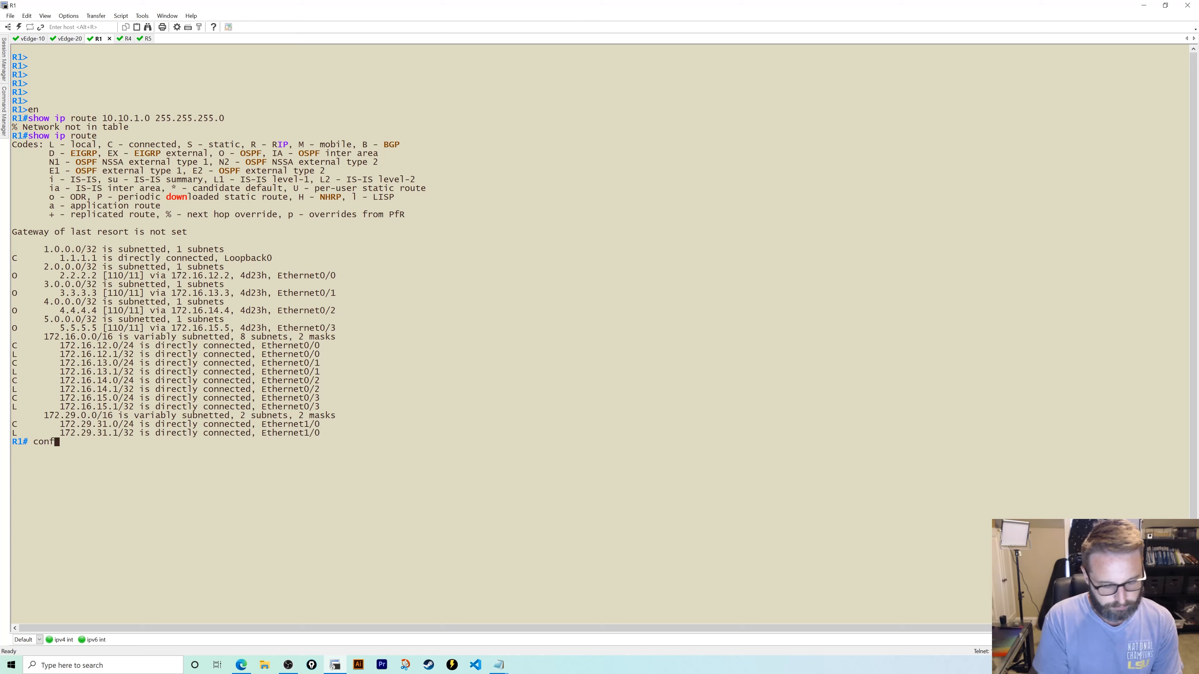
key(Return)
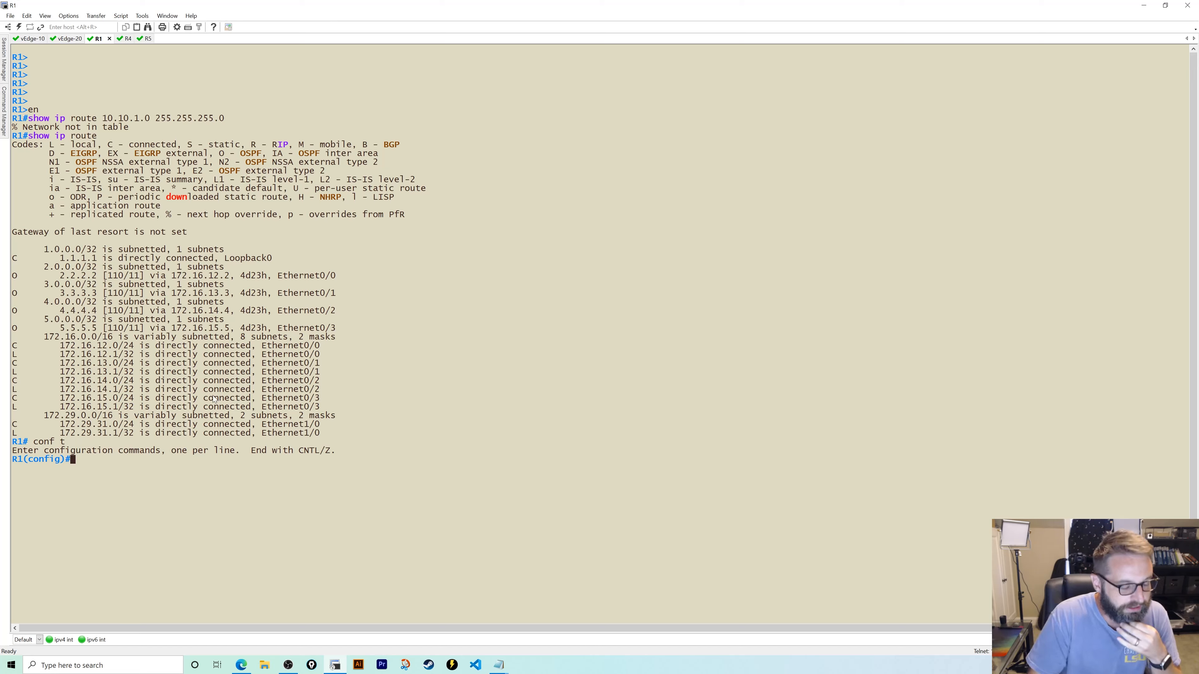
click(243, 665)
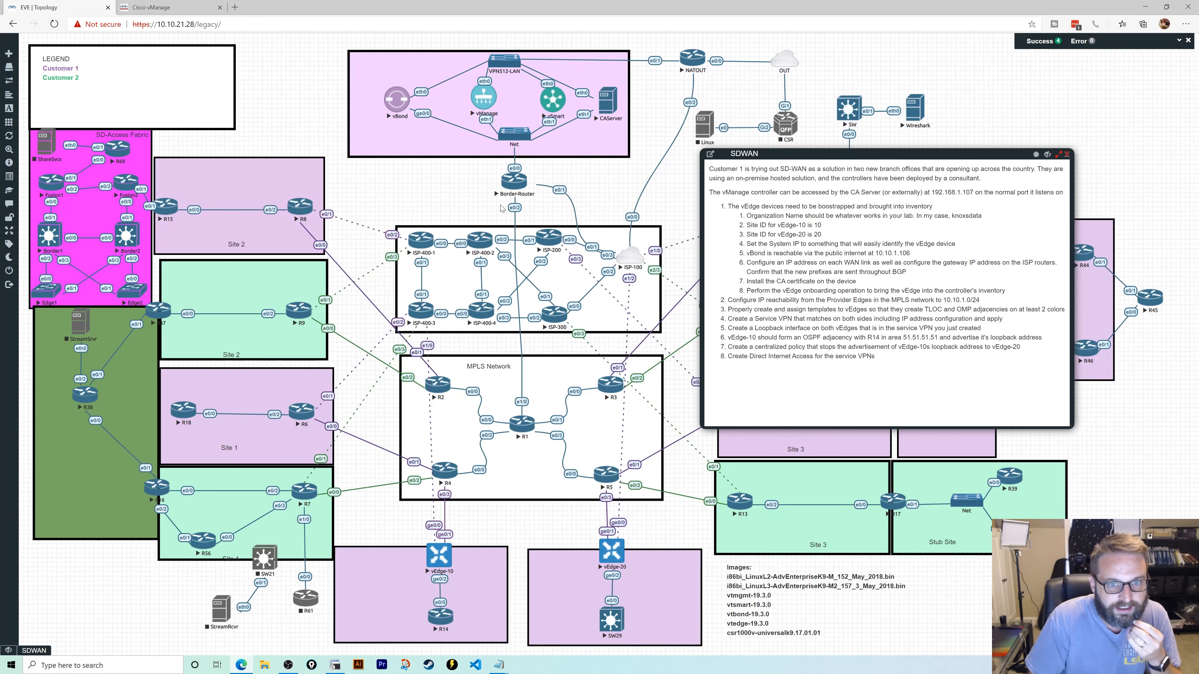
- List R1's interface addresses and ping the neighbour at 172.29.31.2
click(339, 666)
text(show ip int br)
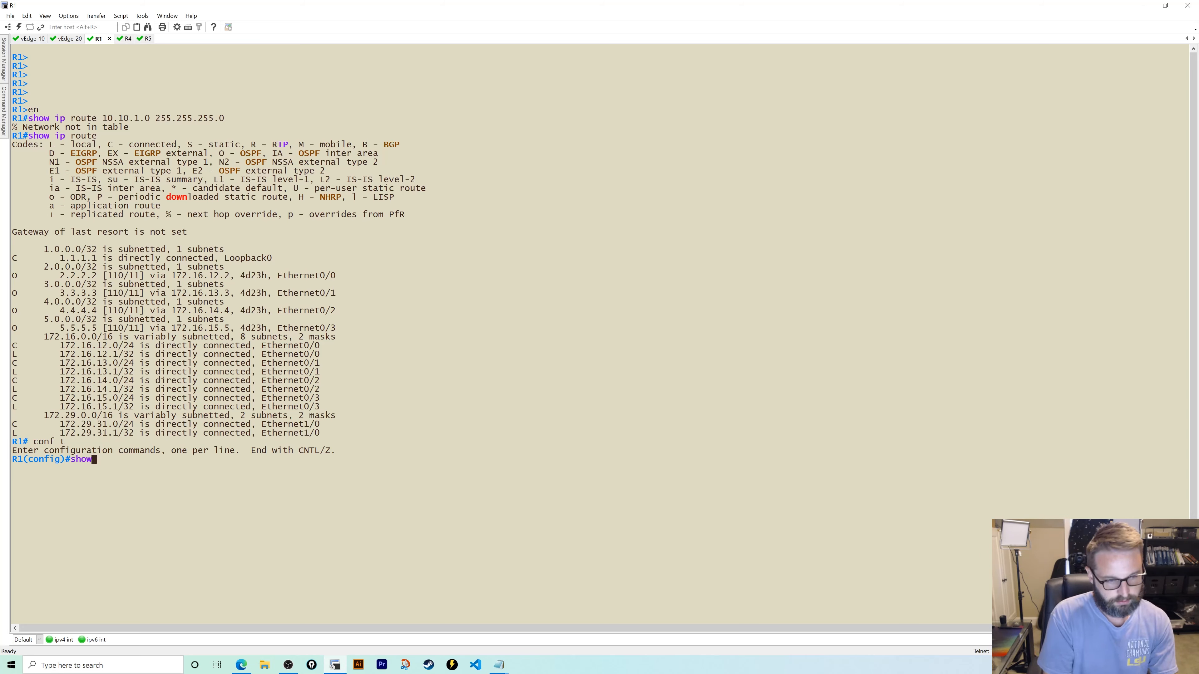
key(Return)
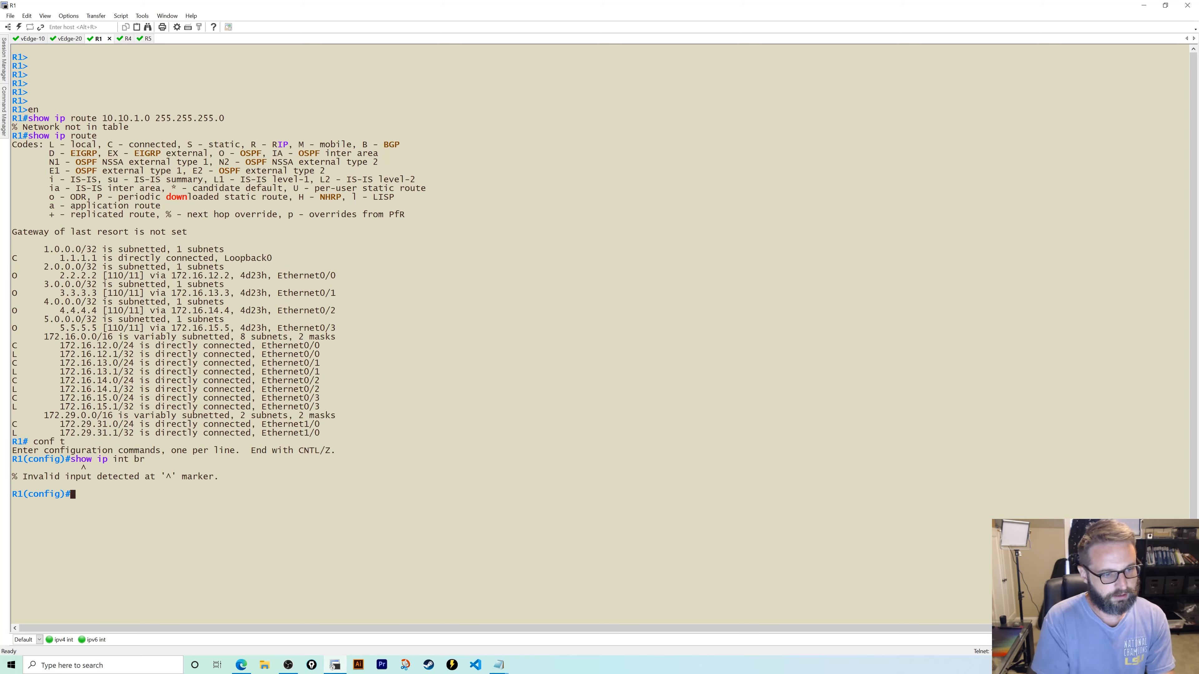
text(do show ip)
text(int br)
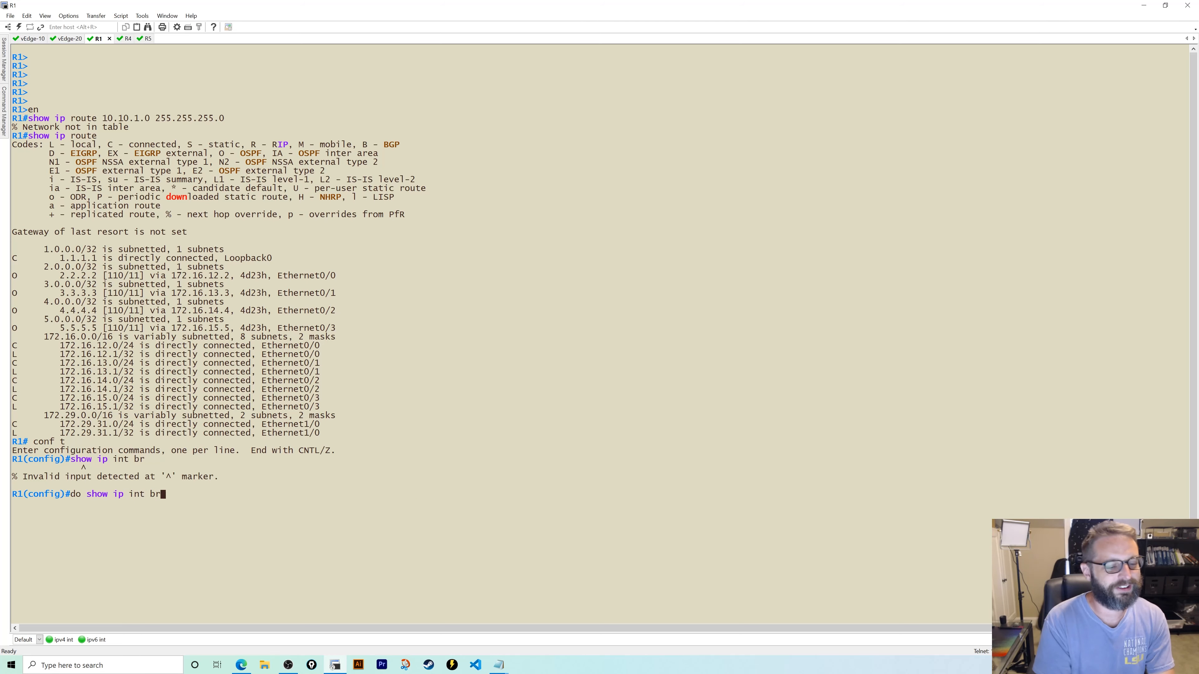
key(Return)
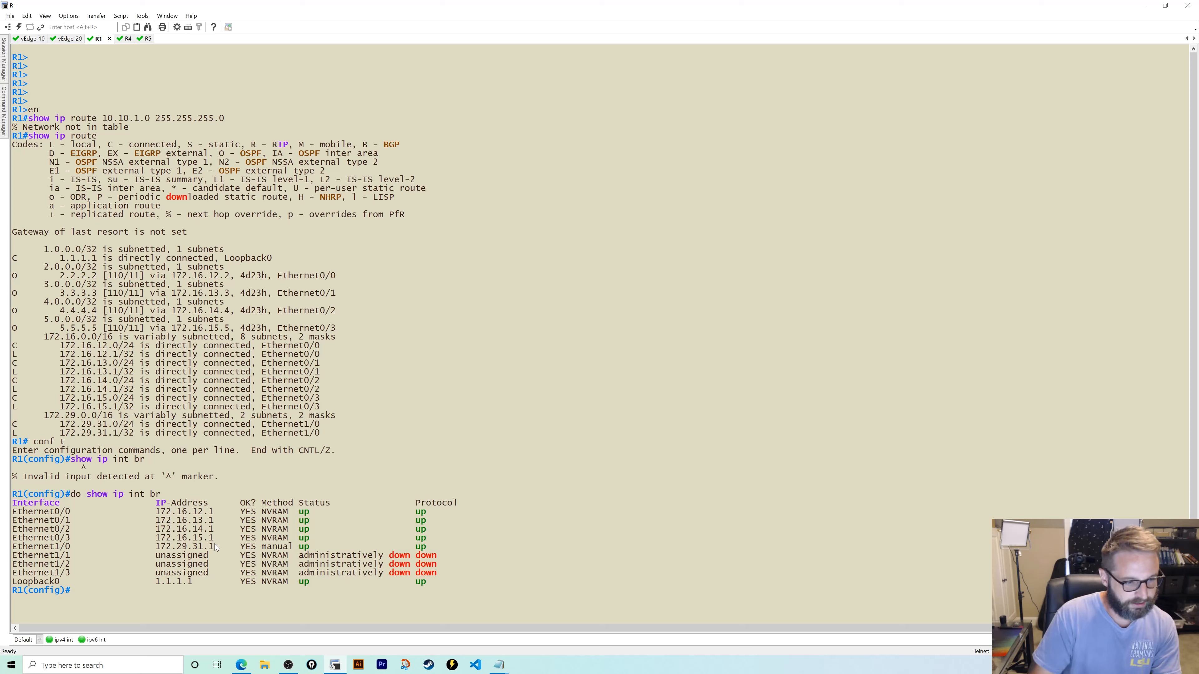
text(do p)
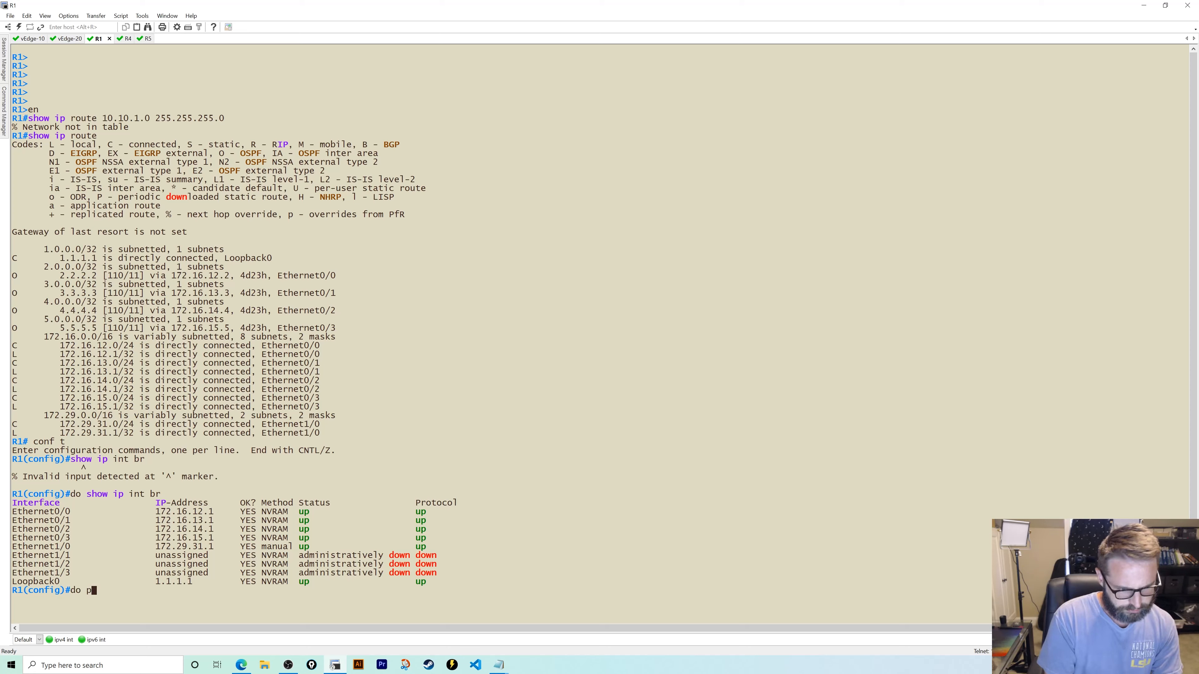
text(ing 172.29.31.2)
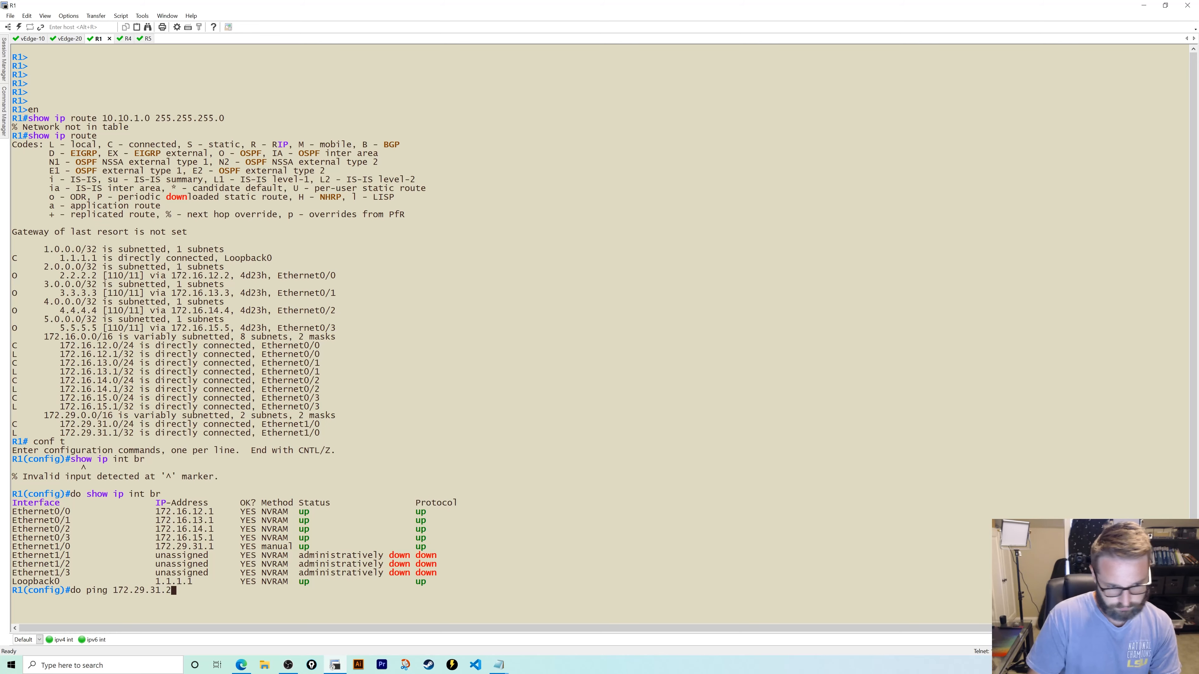
key(Return)
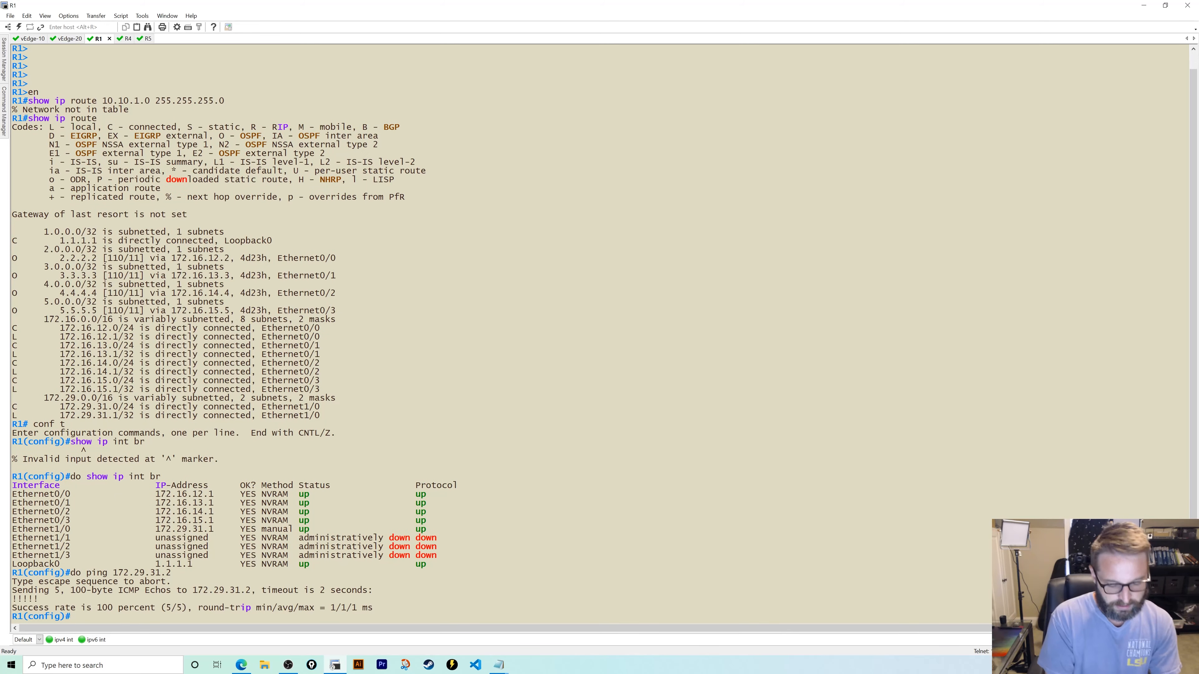
- Add a static route to 10.10.1.0/24 via 172.29.31.2 on R1 and verify it by pinging 10.10.1.106
text(ip route 10.1)
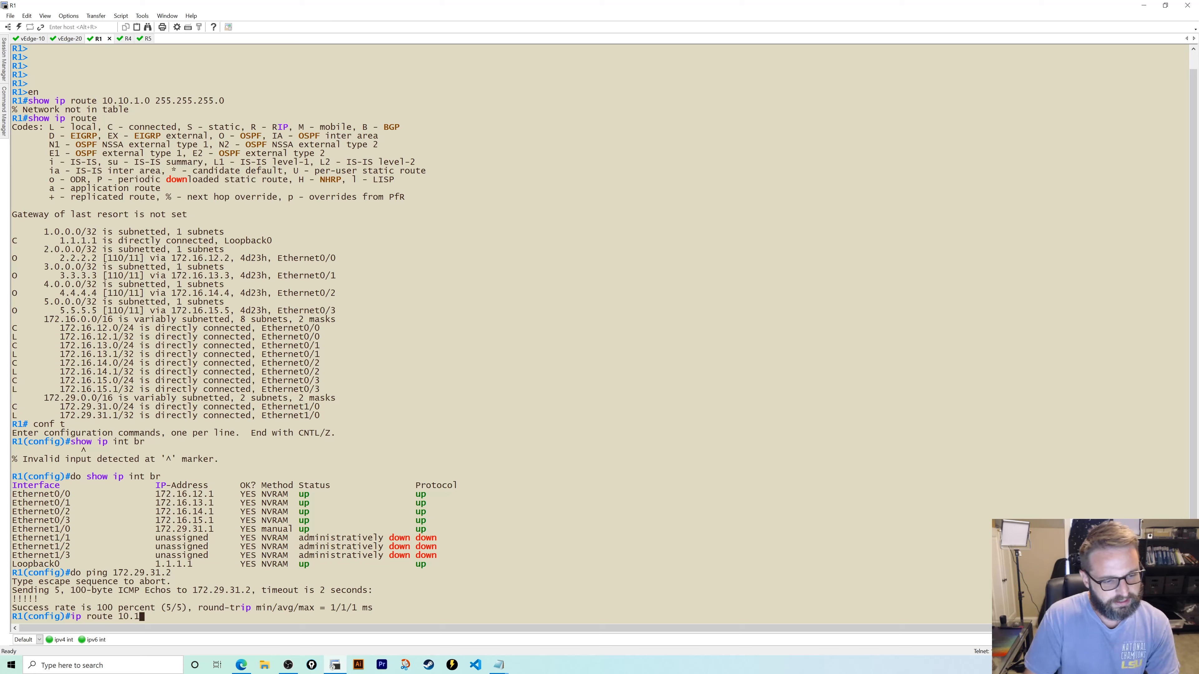
text(0.1.0)
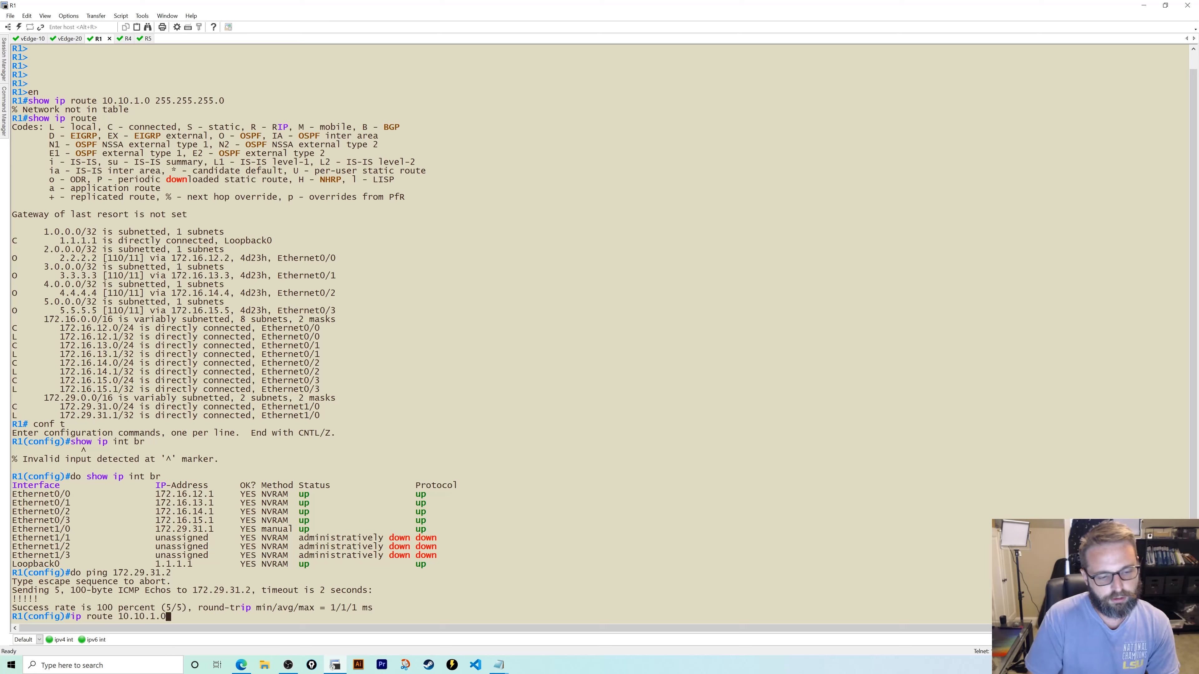
text( 255.255)
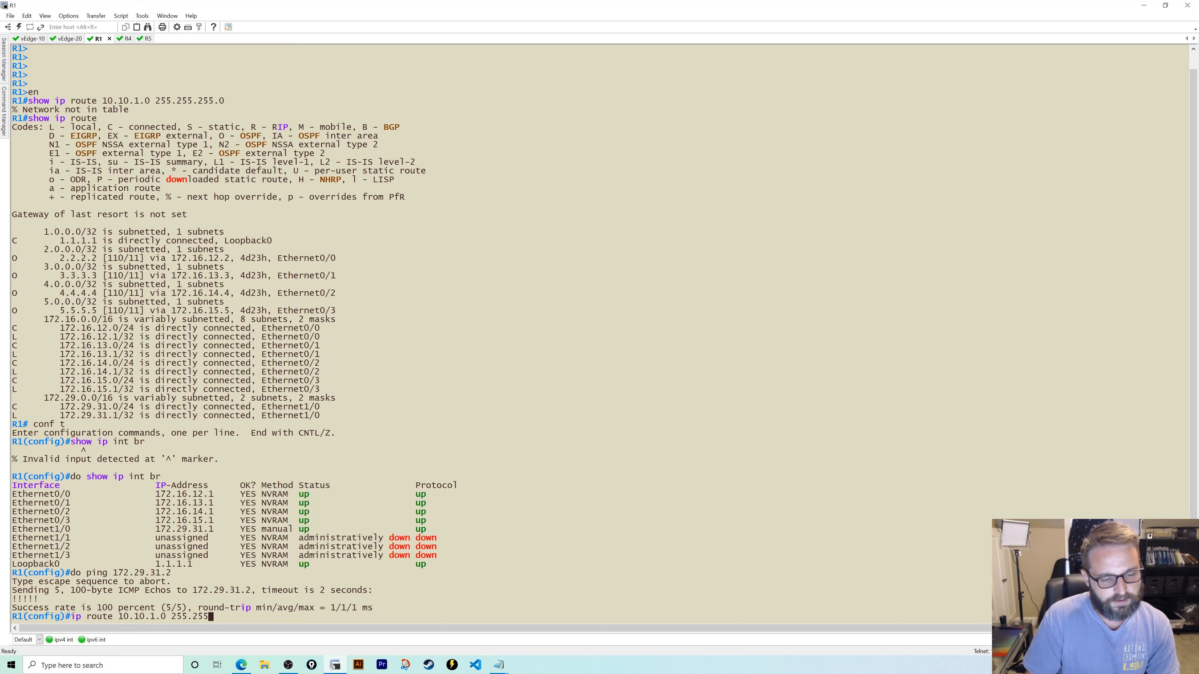
text(.255.0 172)
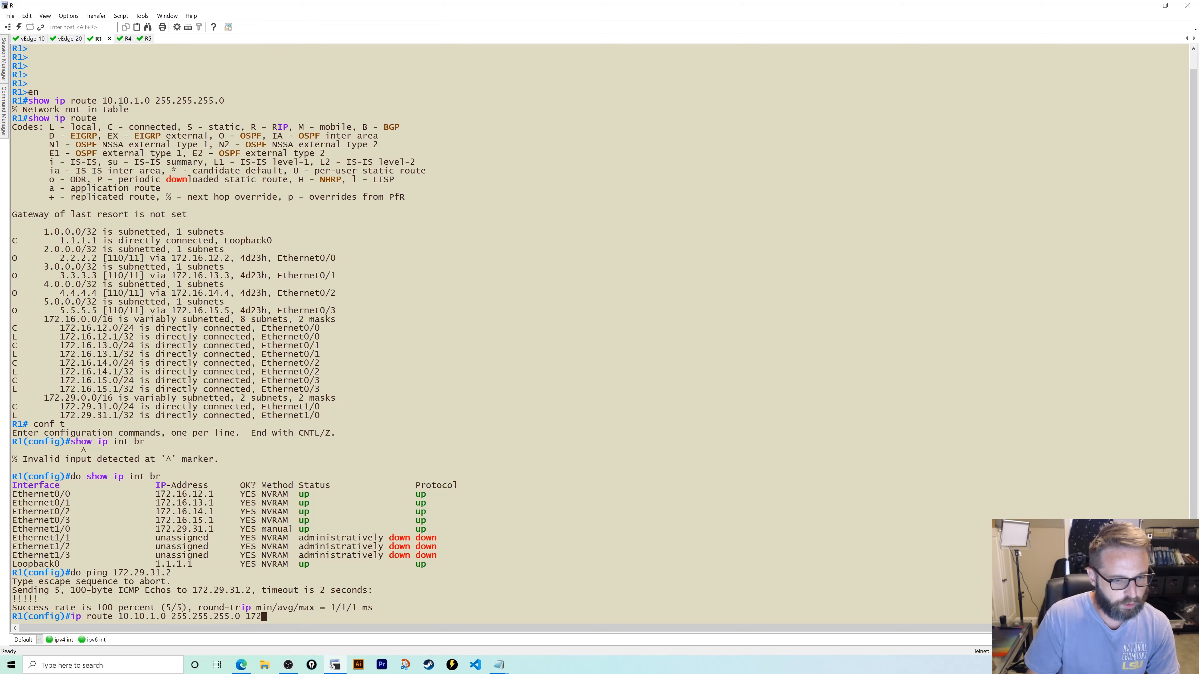
text(.29.31.2)
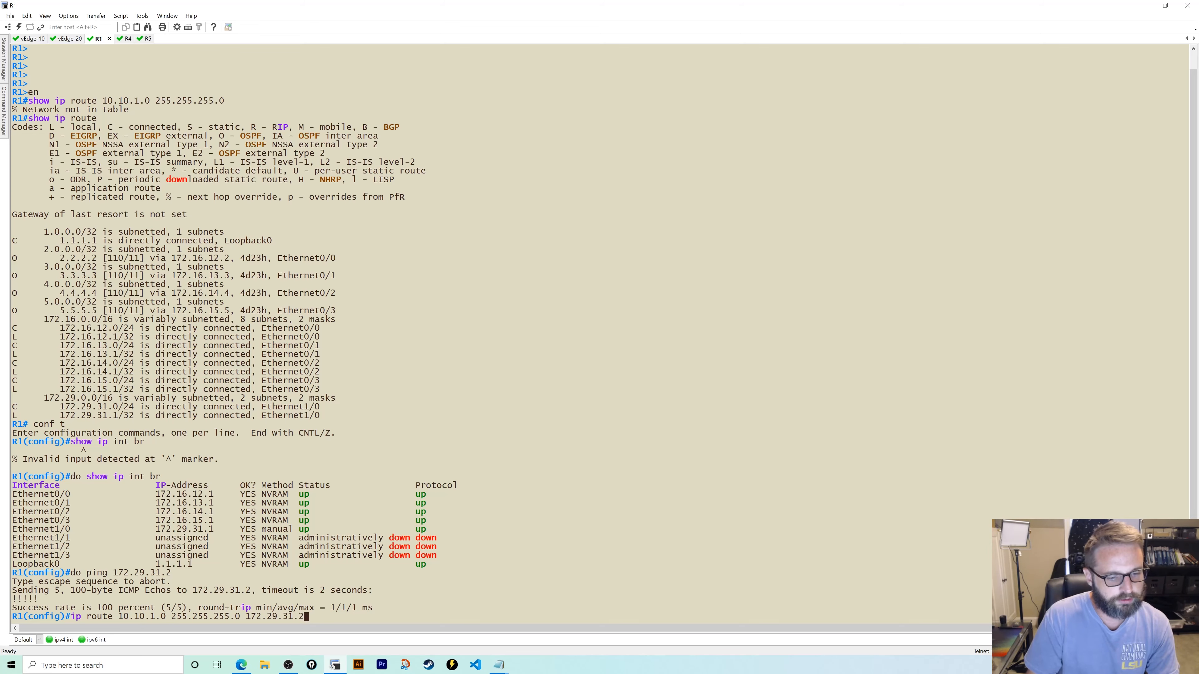
key(Return)
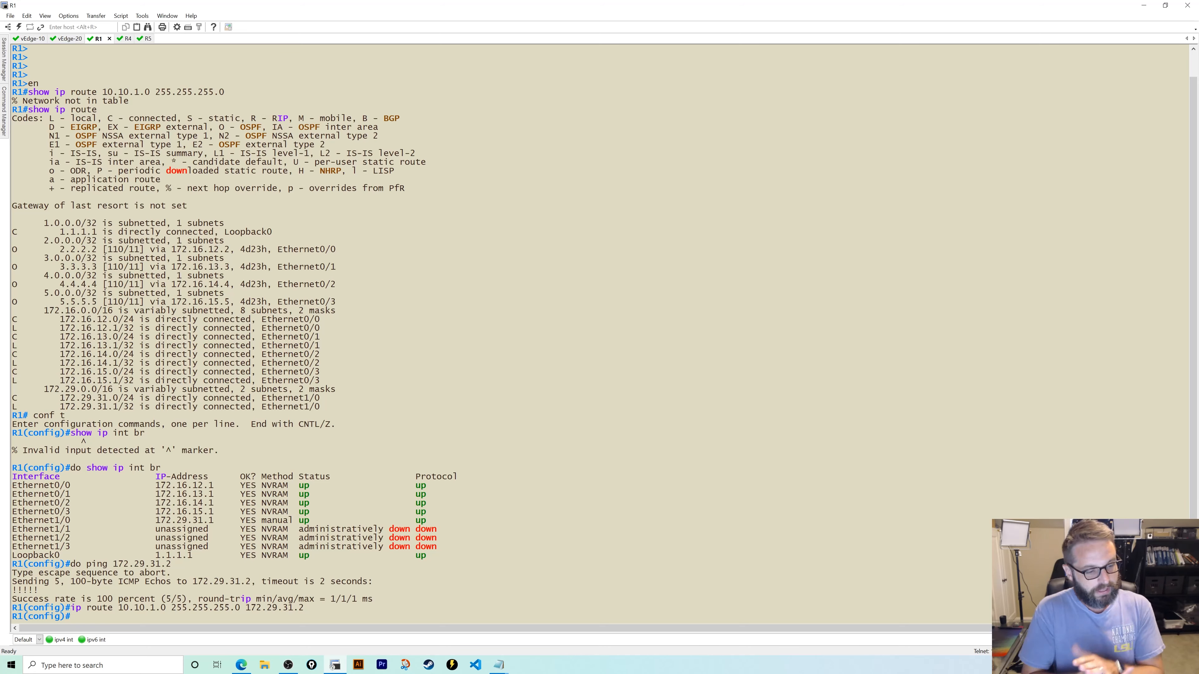
text(ping)
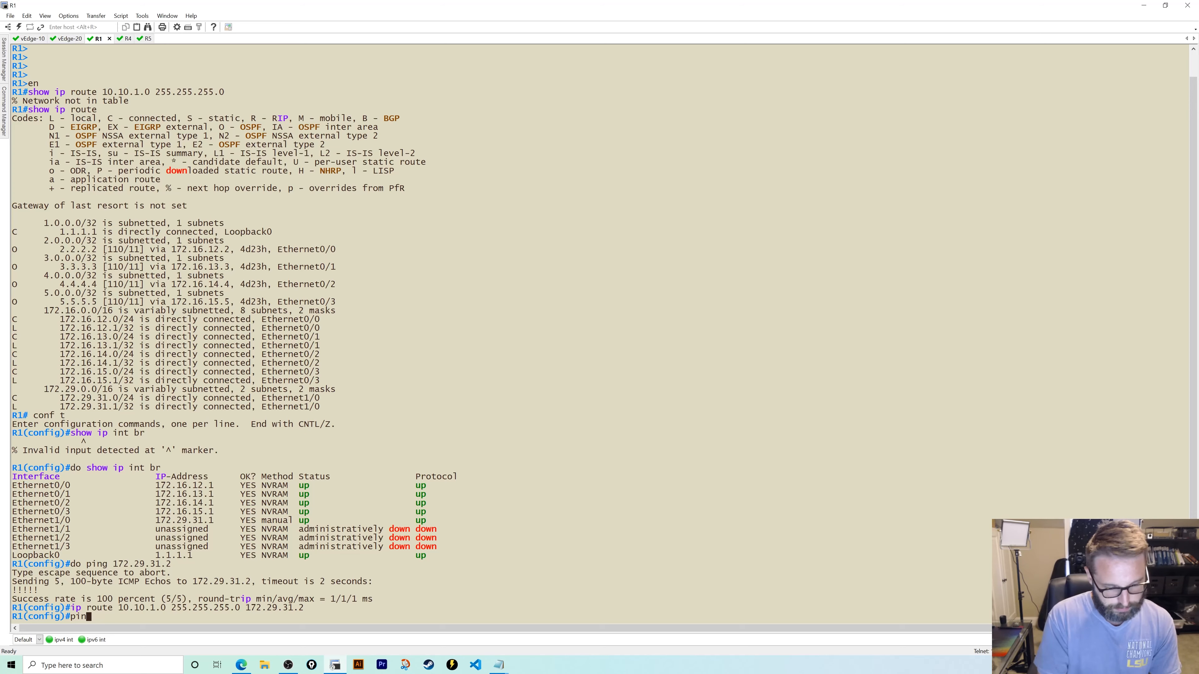
key(BackSpace)
key(BackSpace)
key(BackSpace)
key(BackSpace)
text(do ping 10)
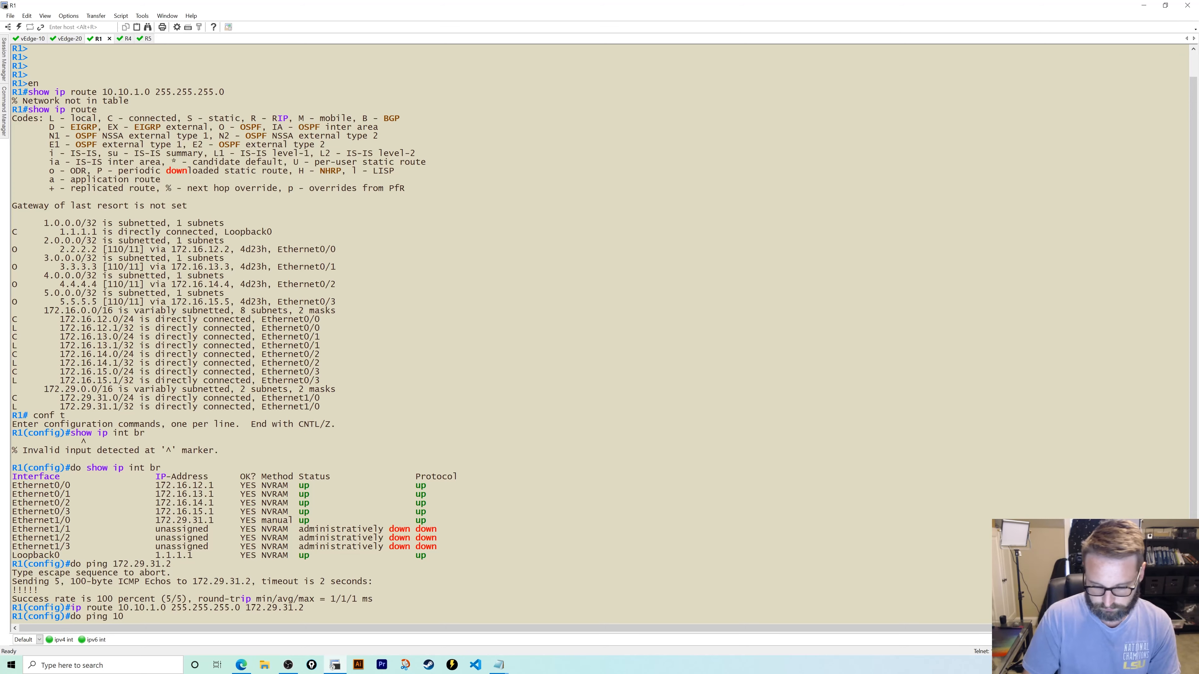
text(.10.1.106)
key(Return)
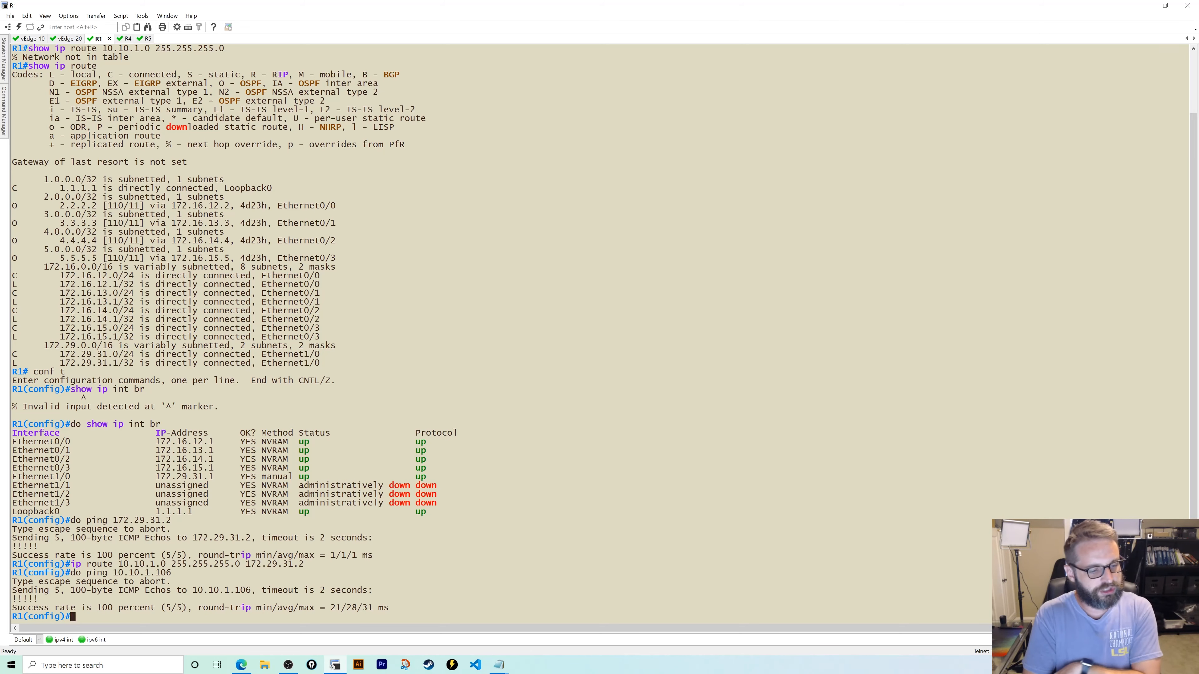
click(125, 40)
- On R4, enter privileged mode and review its full routing table
key(Return)
key(Return)
key(Return)
key(Return)
key(Return)
key(Return)
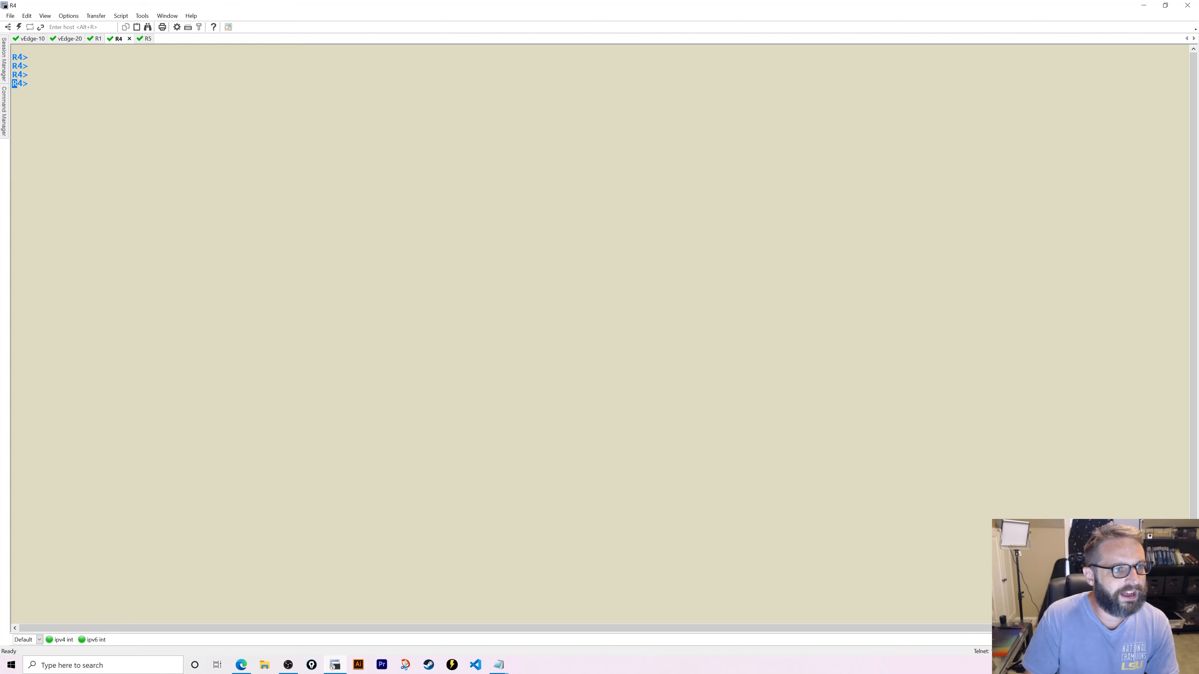
text(en)
key(Return)
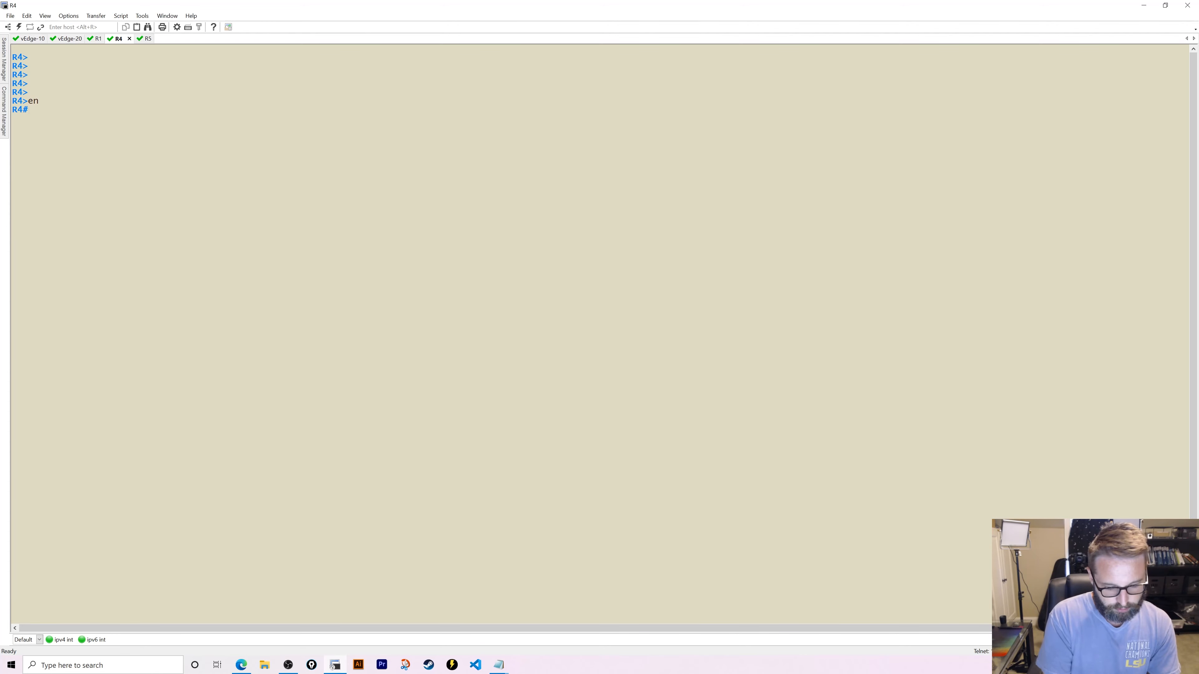
text(show ip route)
key(Return)
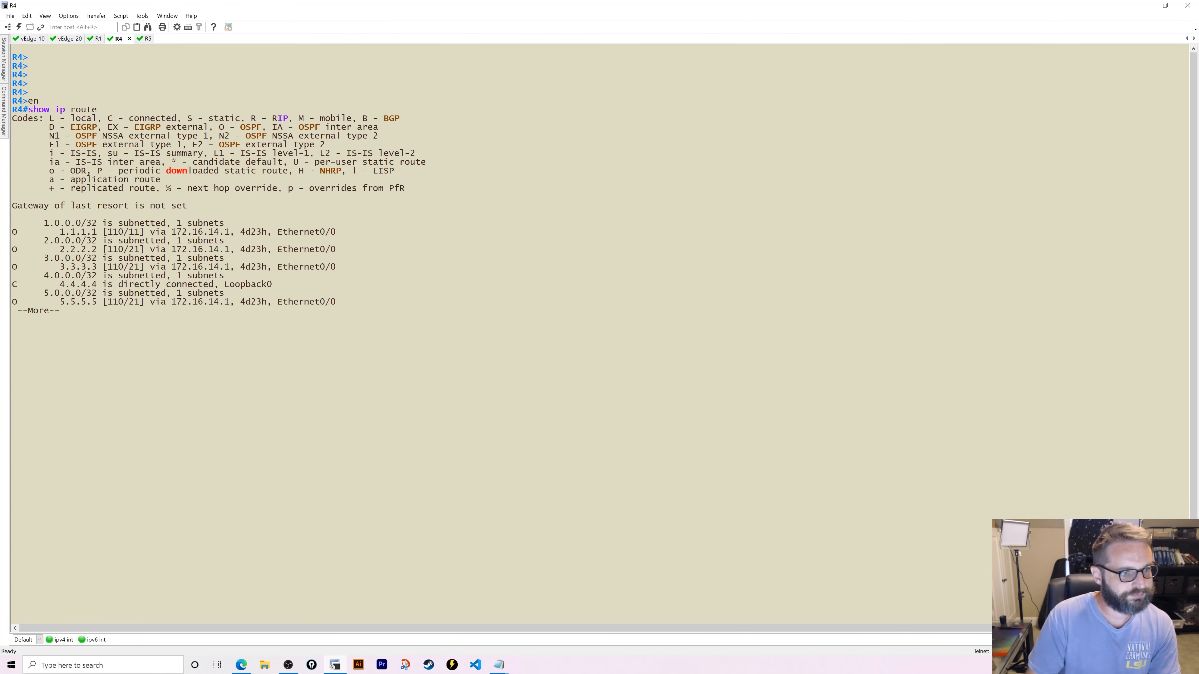
key(space)
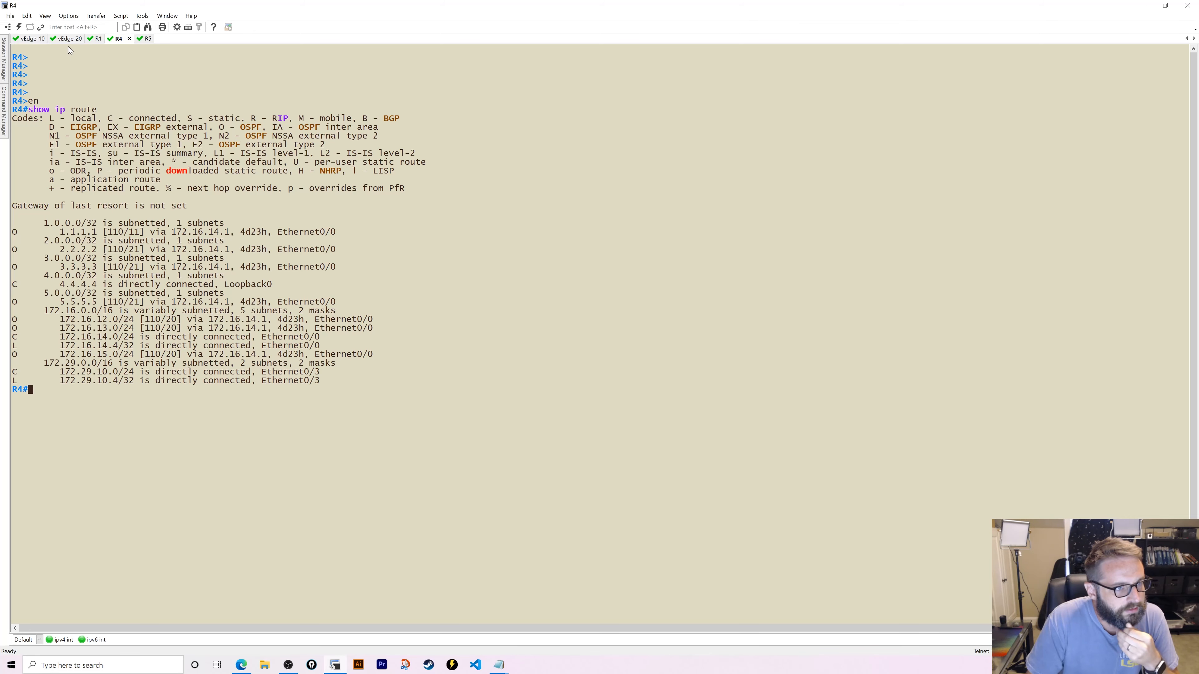
- On R1, review the OSPF config and add network 172.29.31.0 0.0.0.255 to area 12.34.5.0 under OSPF 1
click(95, 38)
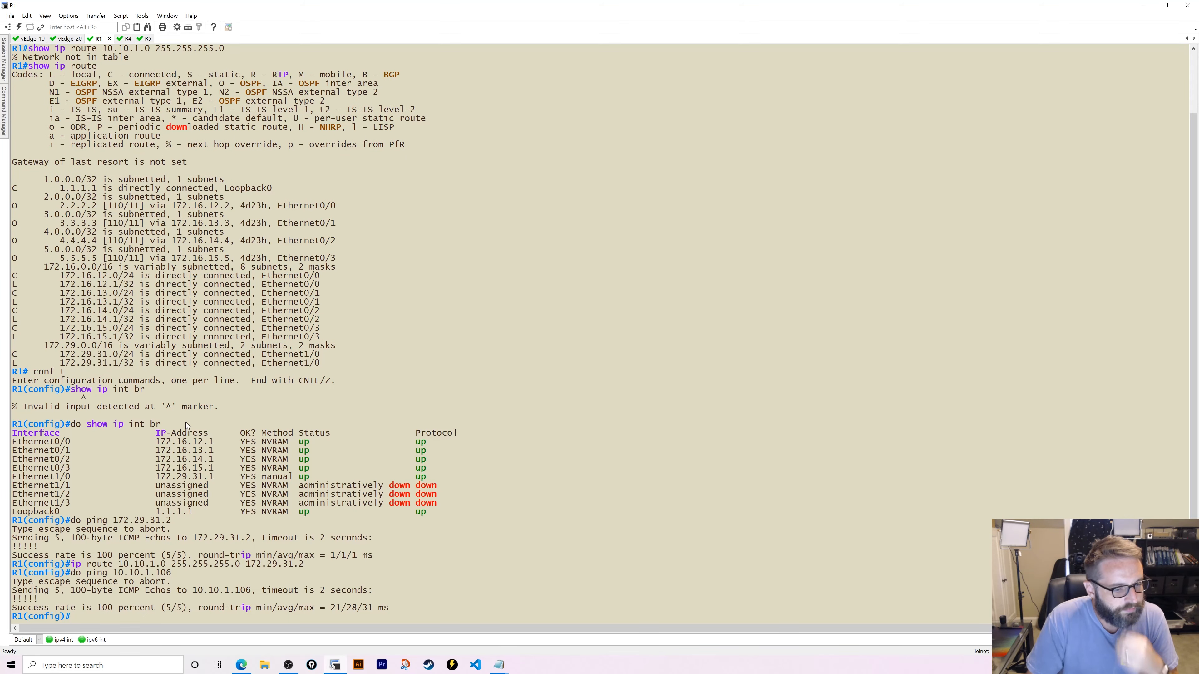
text(do show run)
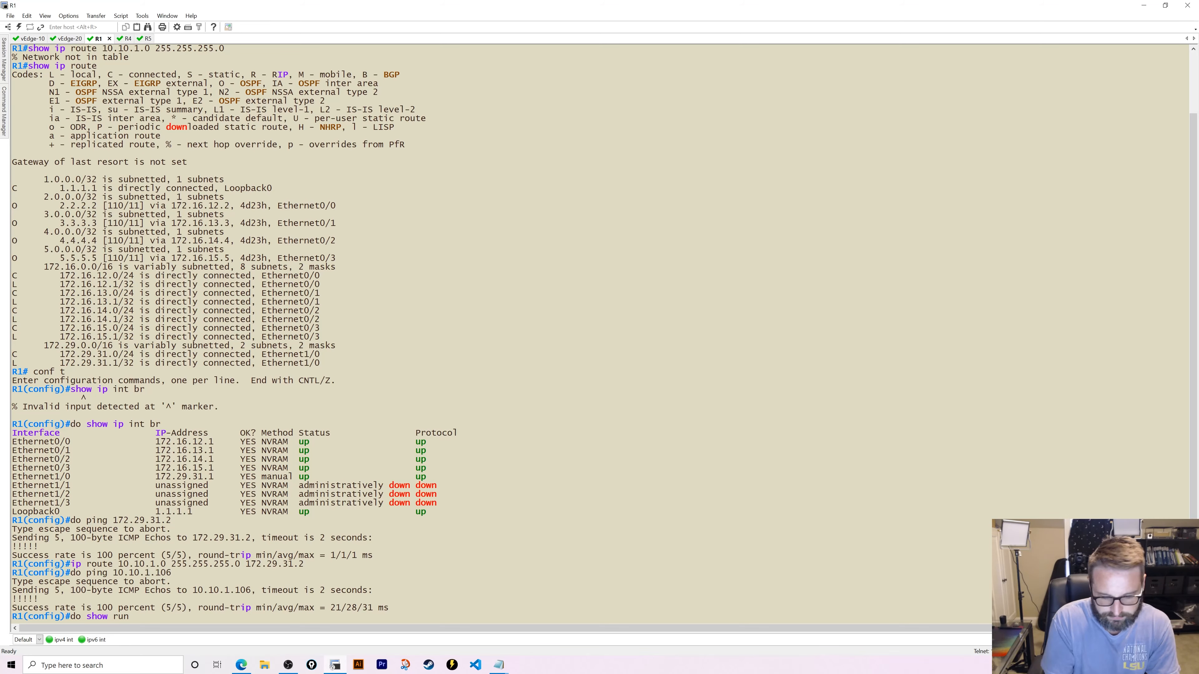
text( | s ospf)
key(Return)
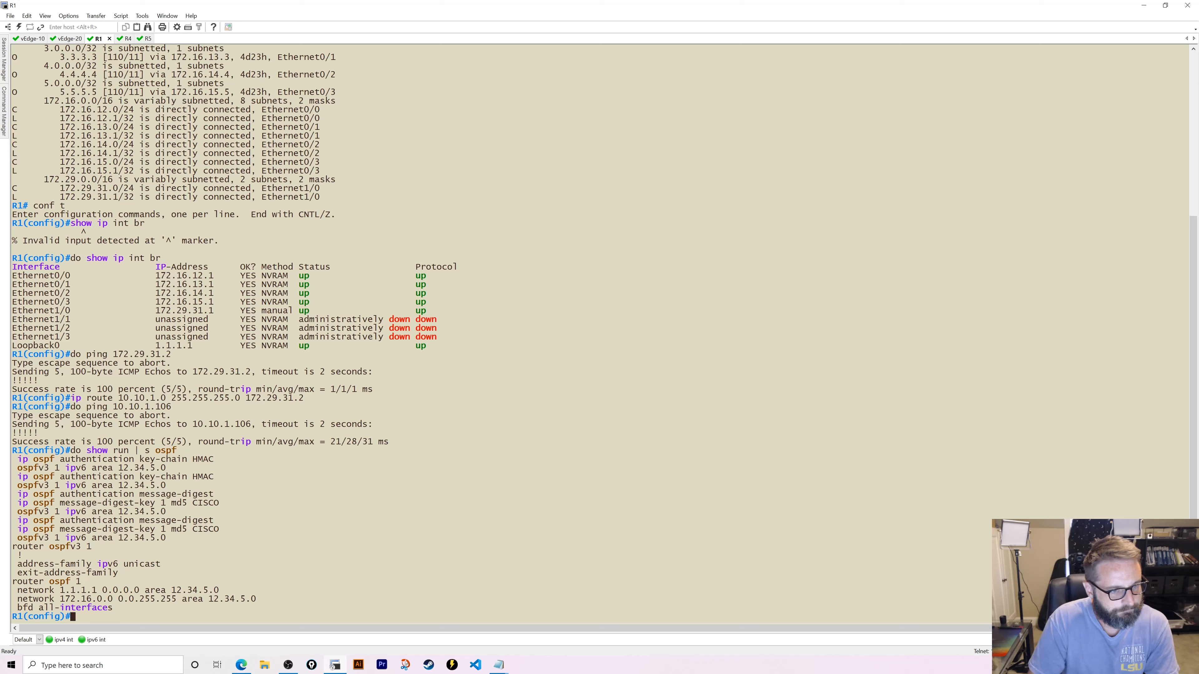
text(r)
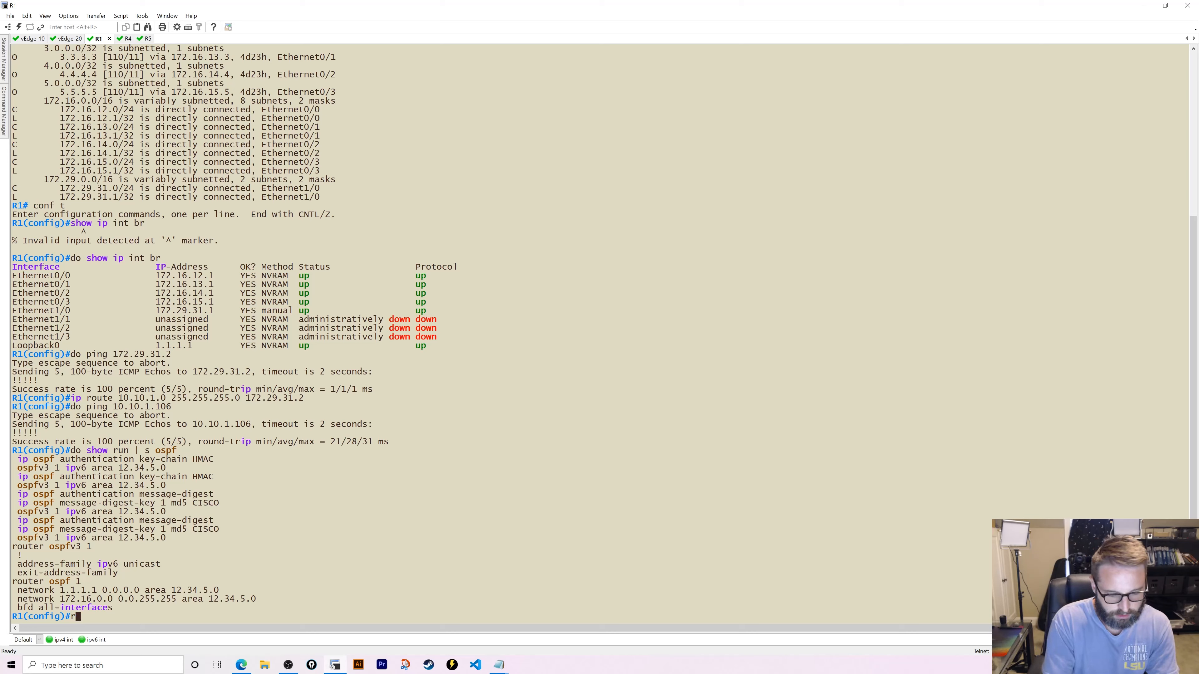
text(outer osp)
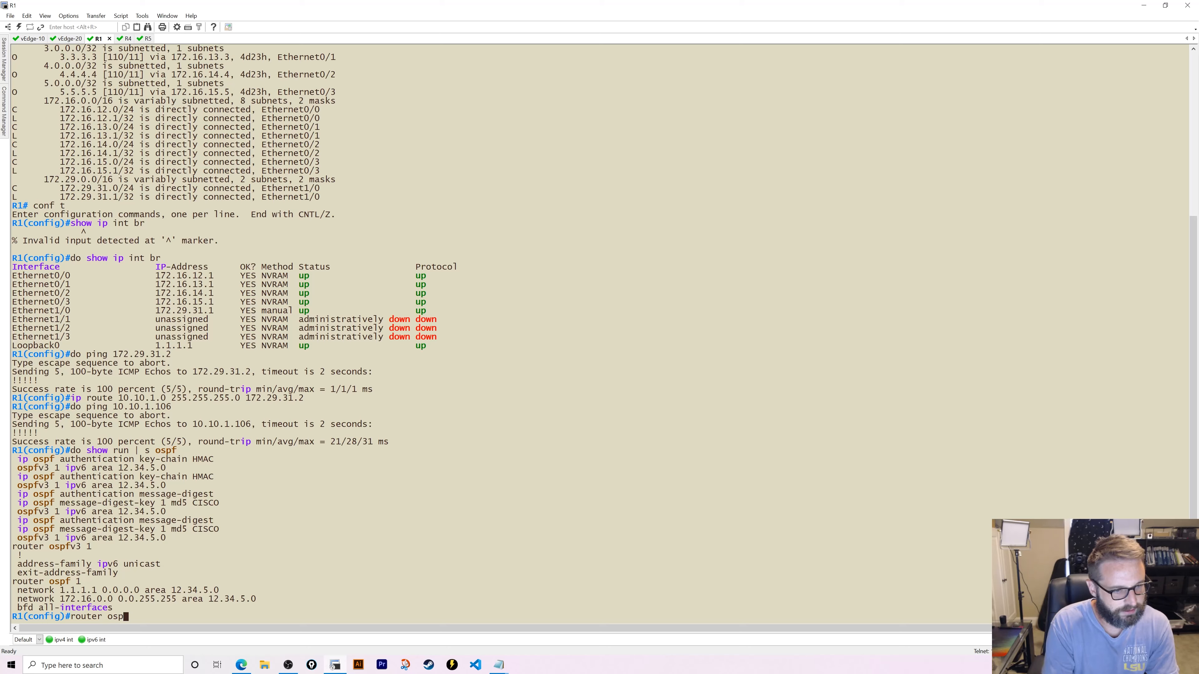
text(f)
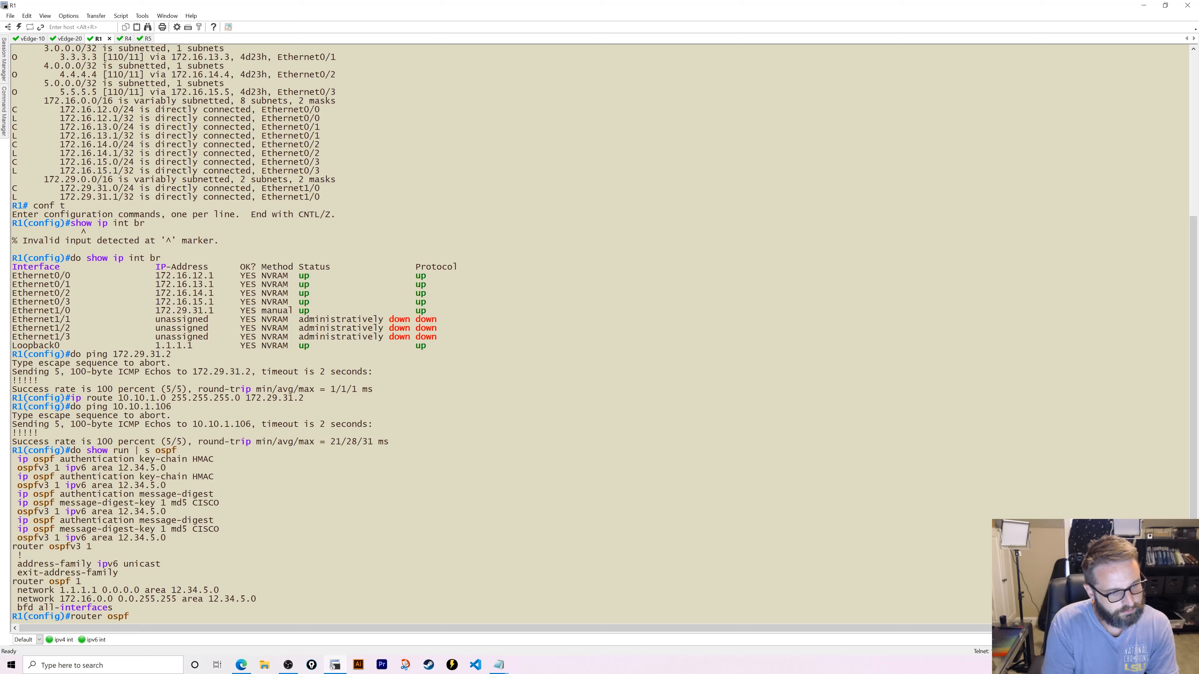
text( 1)
key(Return)
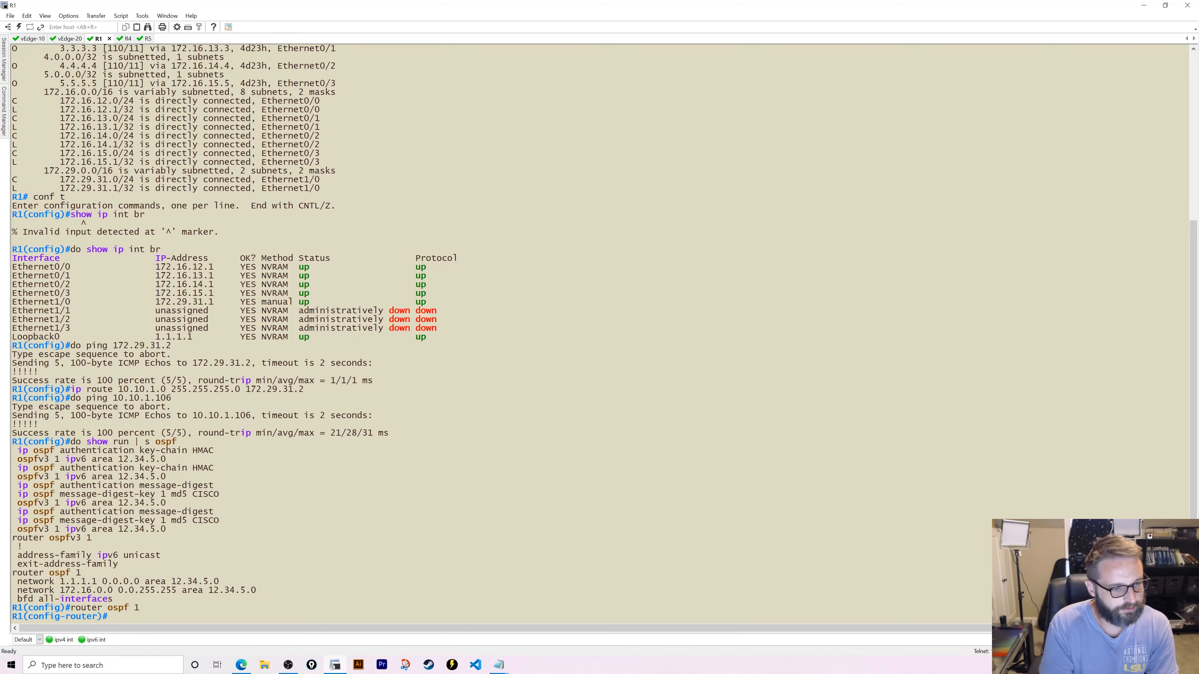
text(net)
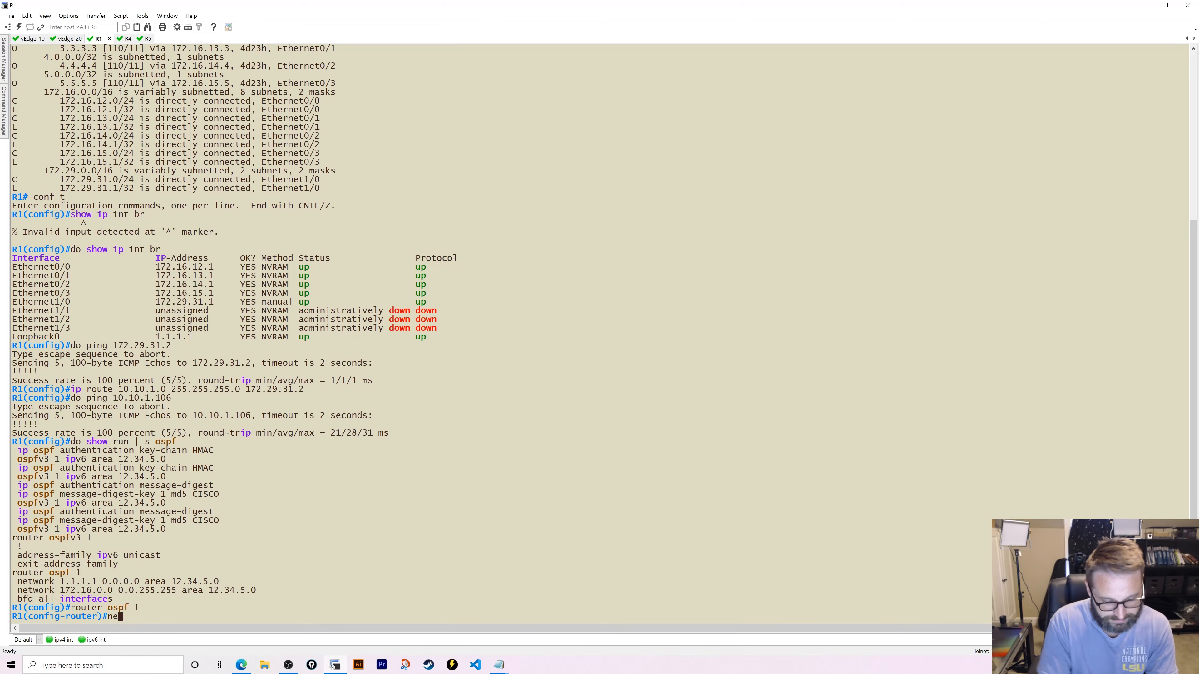
key(Tab)
text(172.2)
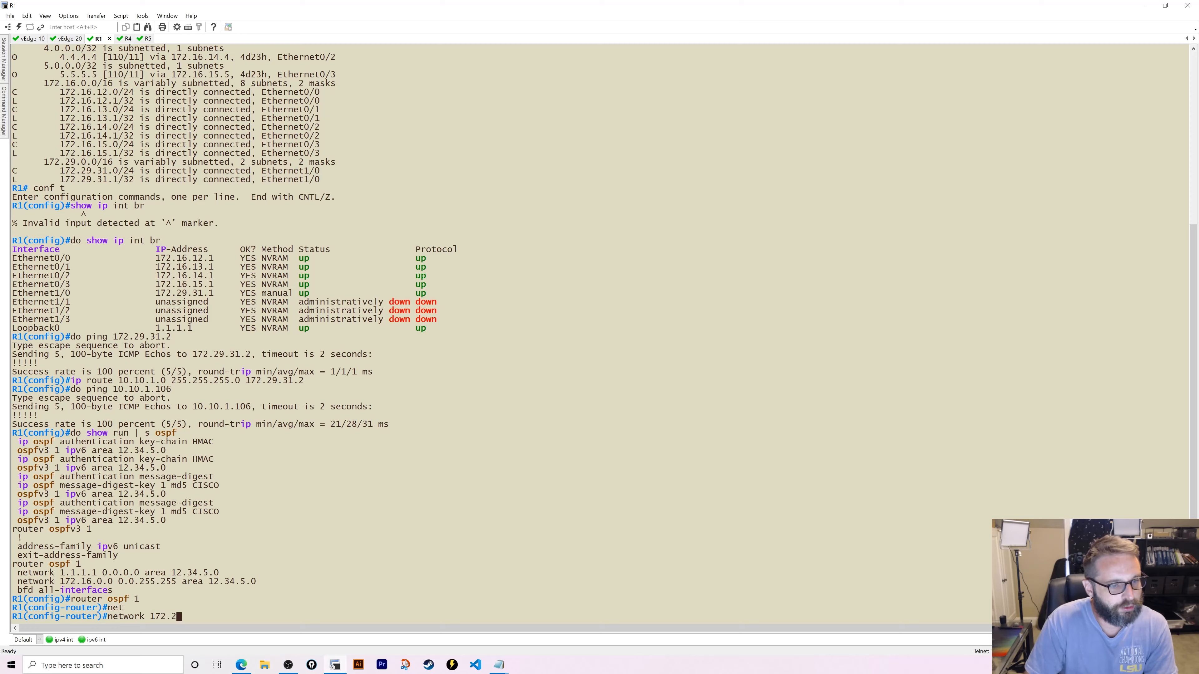
text(9.32)
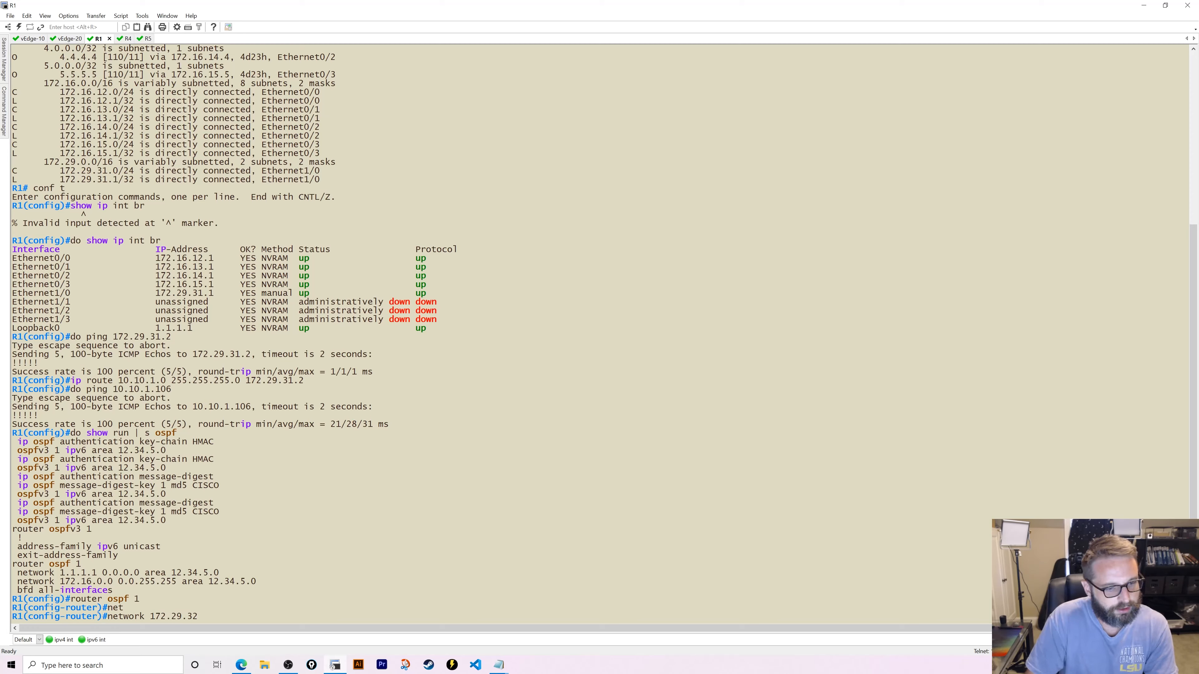
key(BackSpace)
text(1.0 0.0.0.)
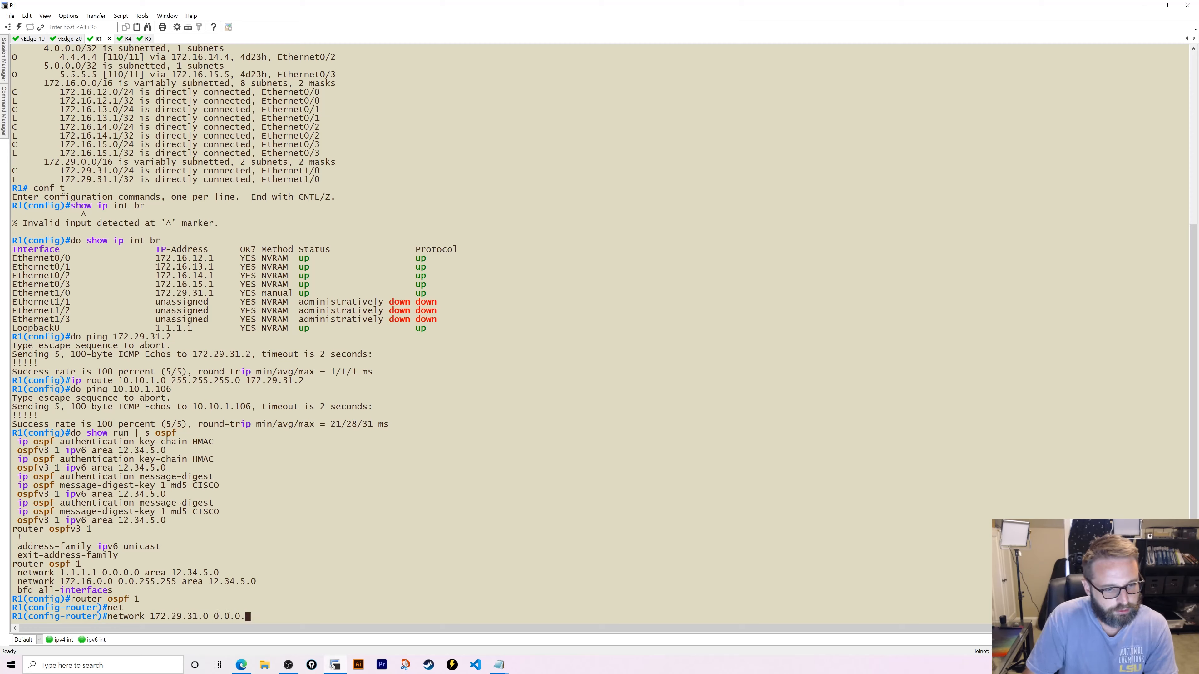
text(255)
key(Return)
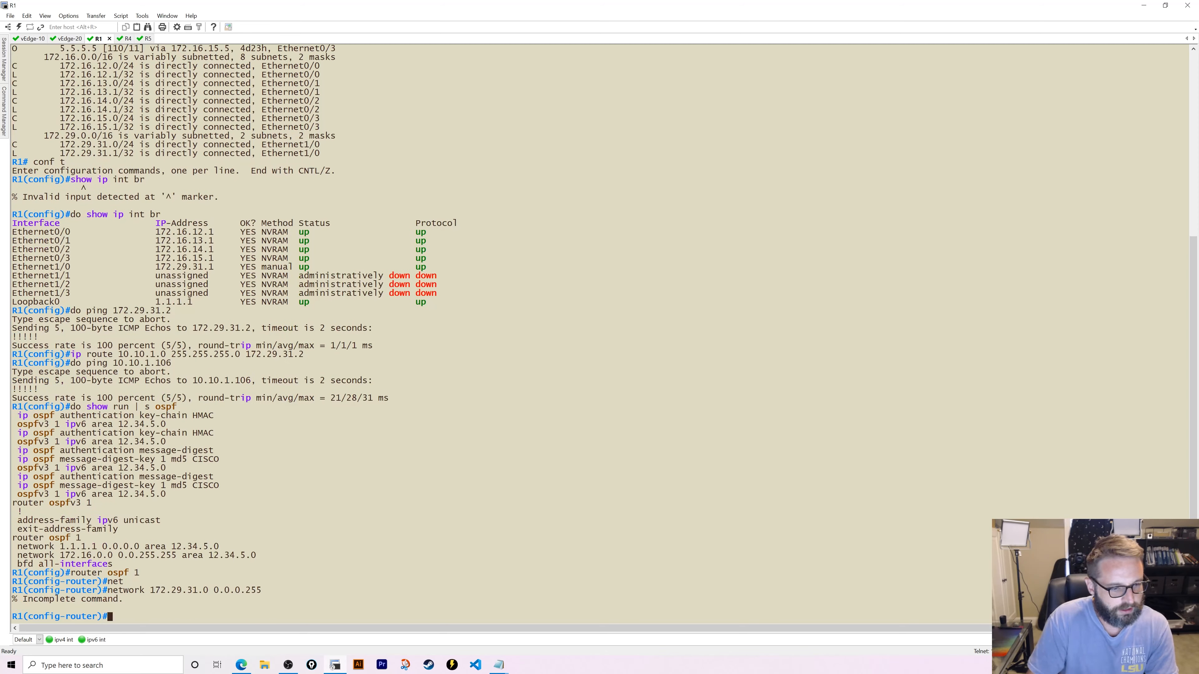
key(Up)
text(area)
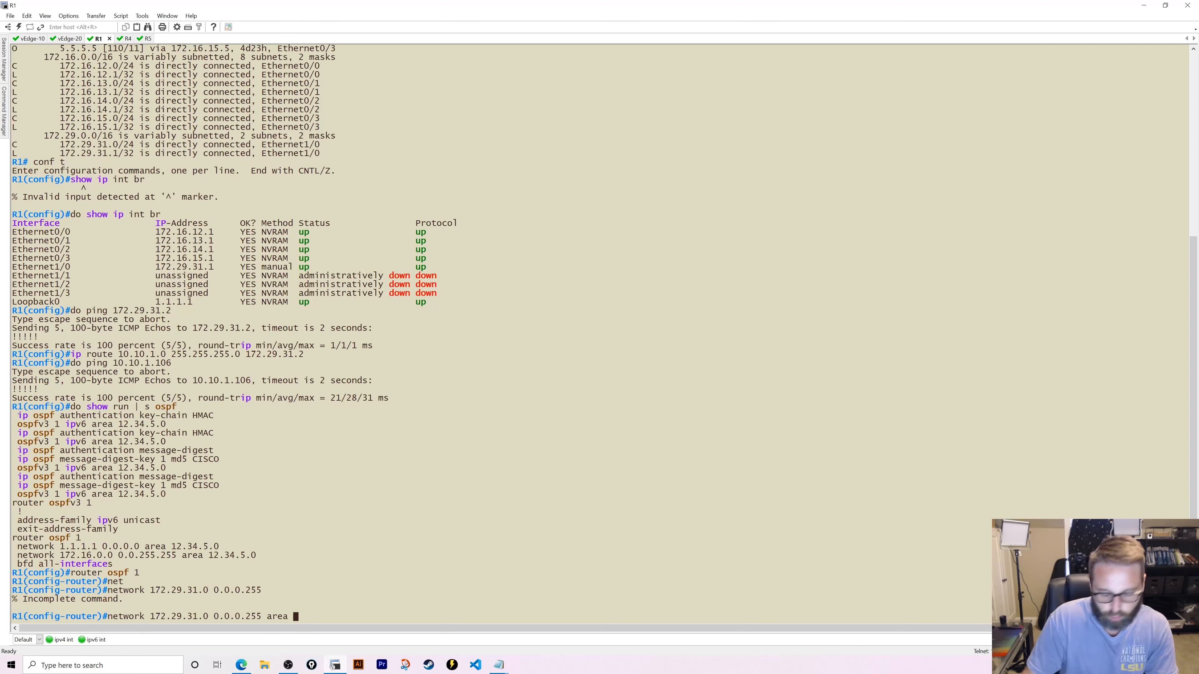
text( 12.34.5.0)
key(Return)
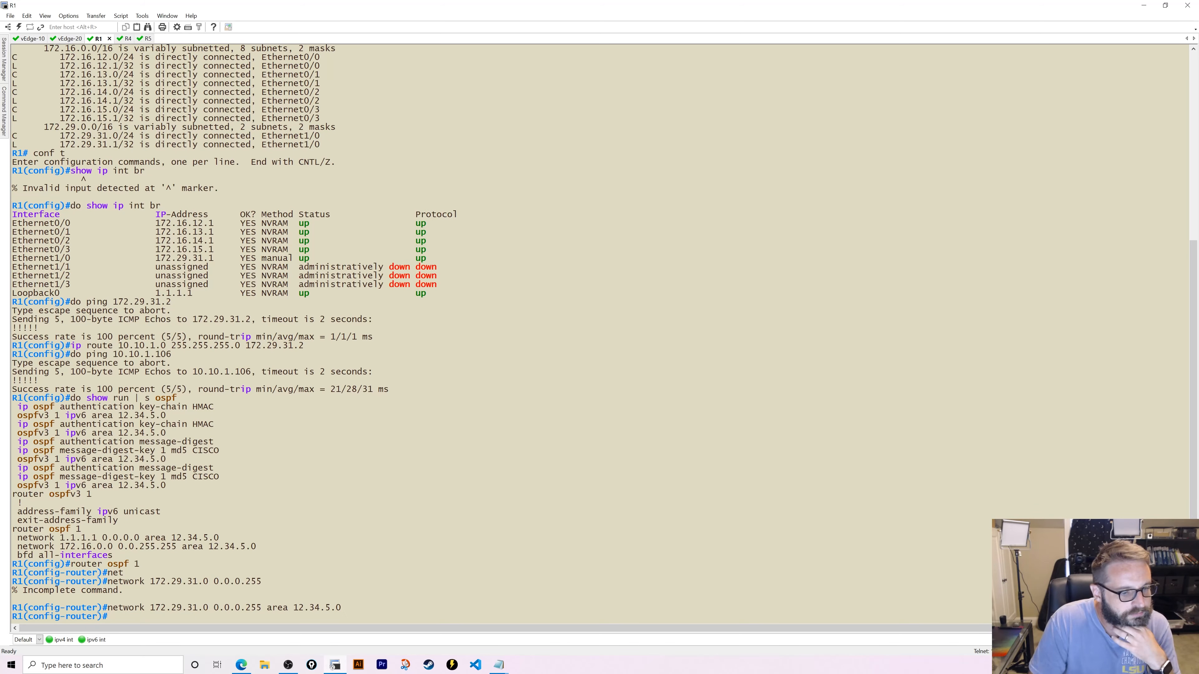
- Under R1's OSPF 1, enter 'redistribute static subnets metric 10 metric-type 1'
text(redis)
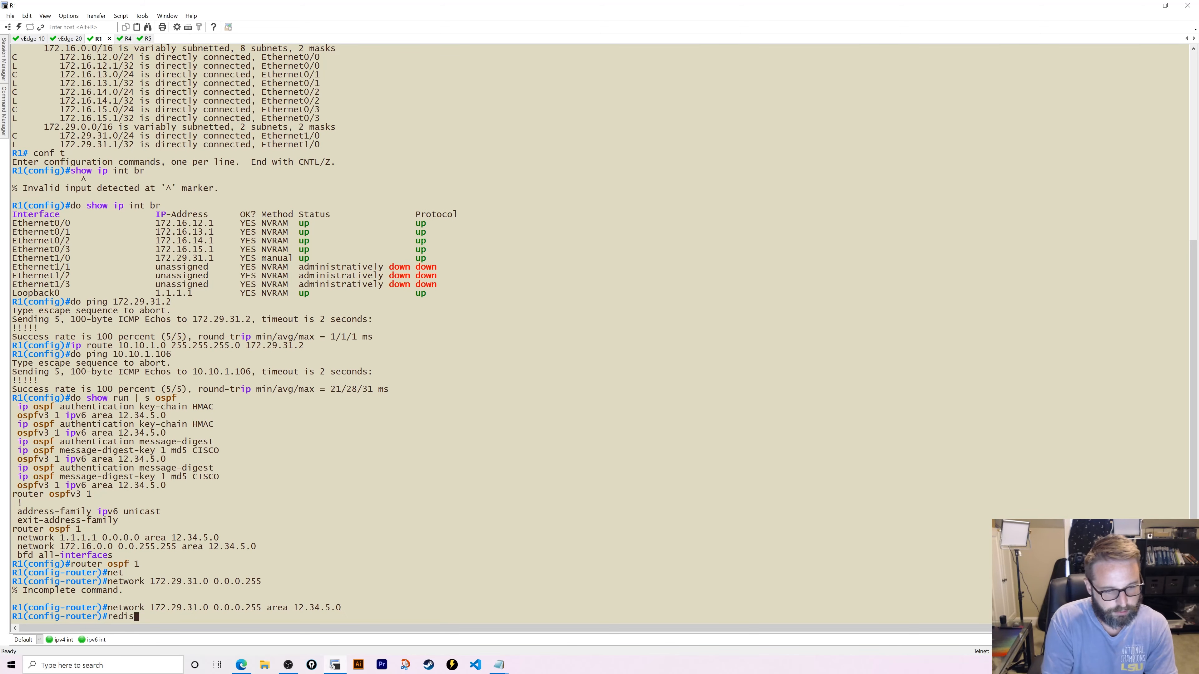
key(Tab)
text(st)
key(Tab)
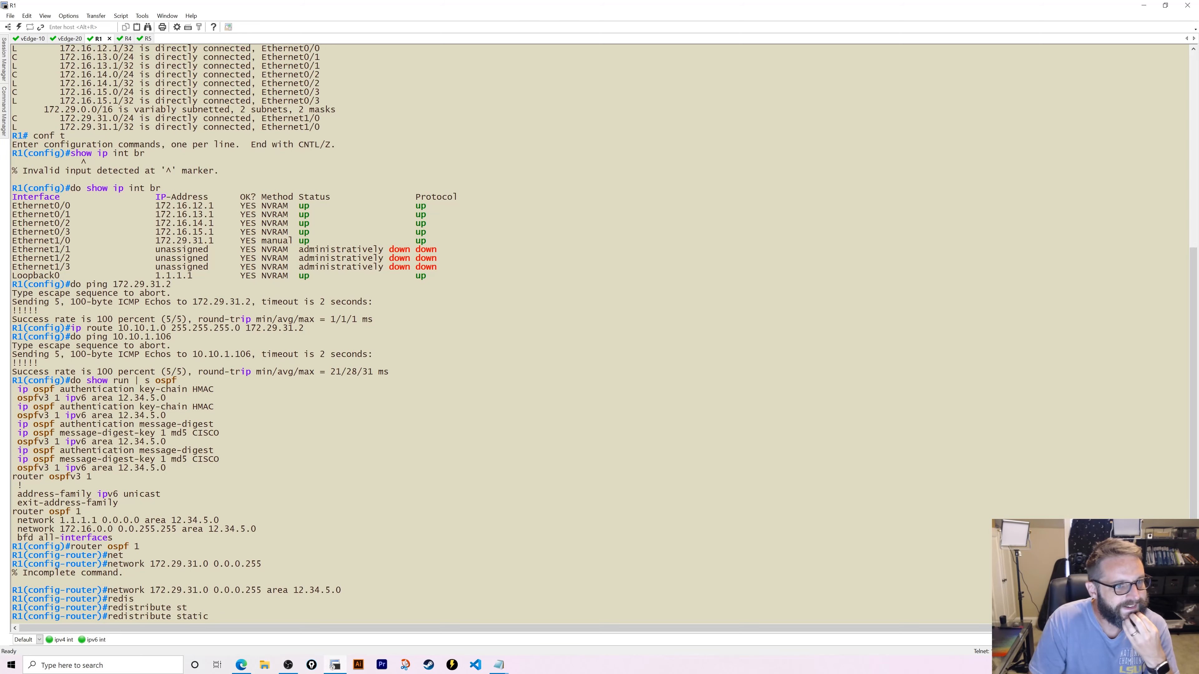
scroll(187, 425, up, 6)
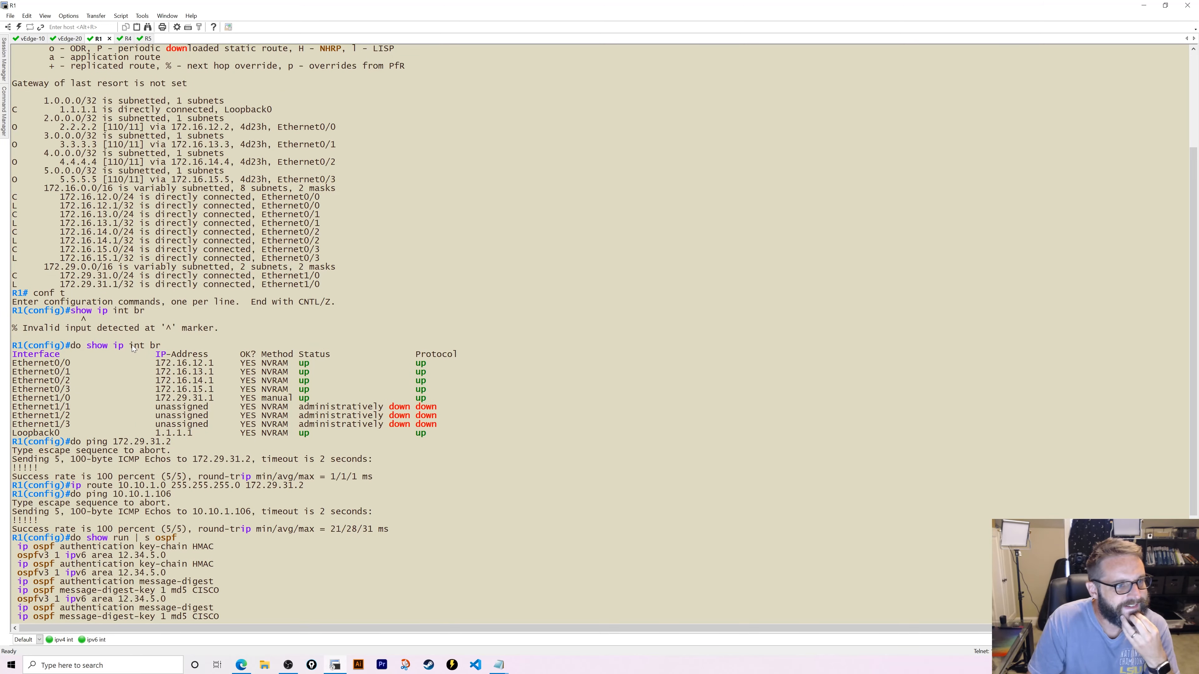
scroll(134, 348, down, 6)
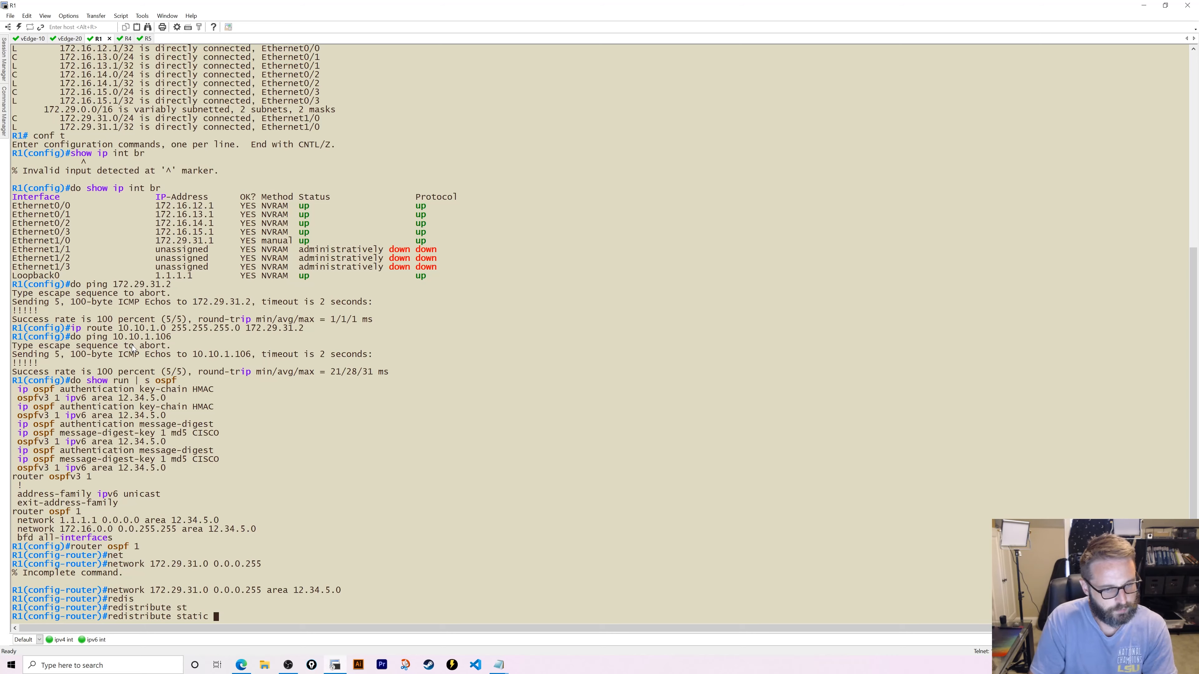
text(?)
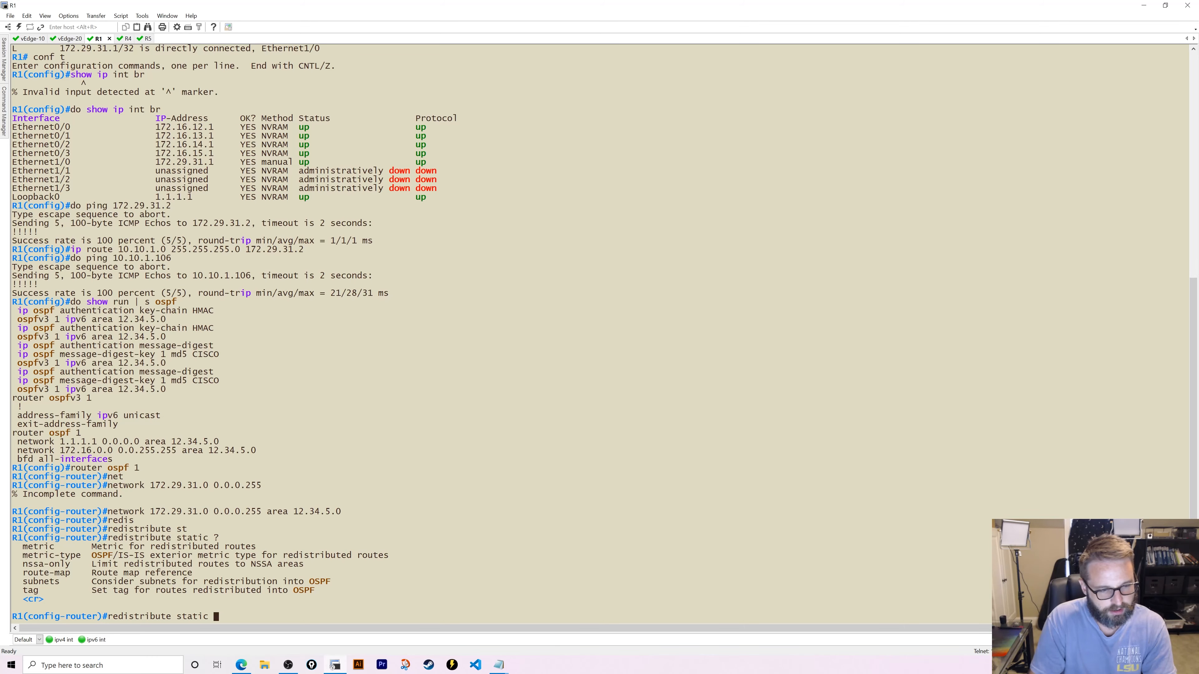
text(sub)
key(Tab)
text(met)
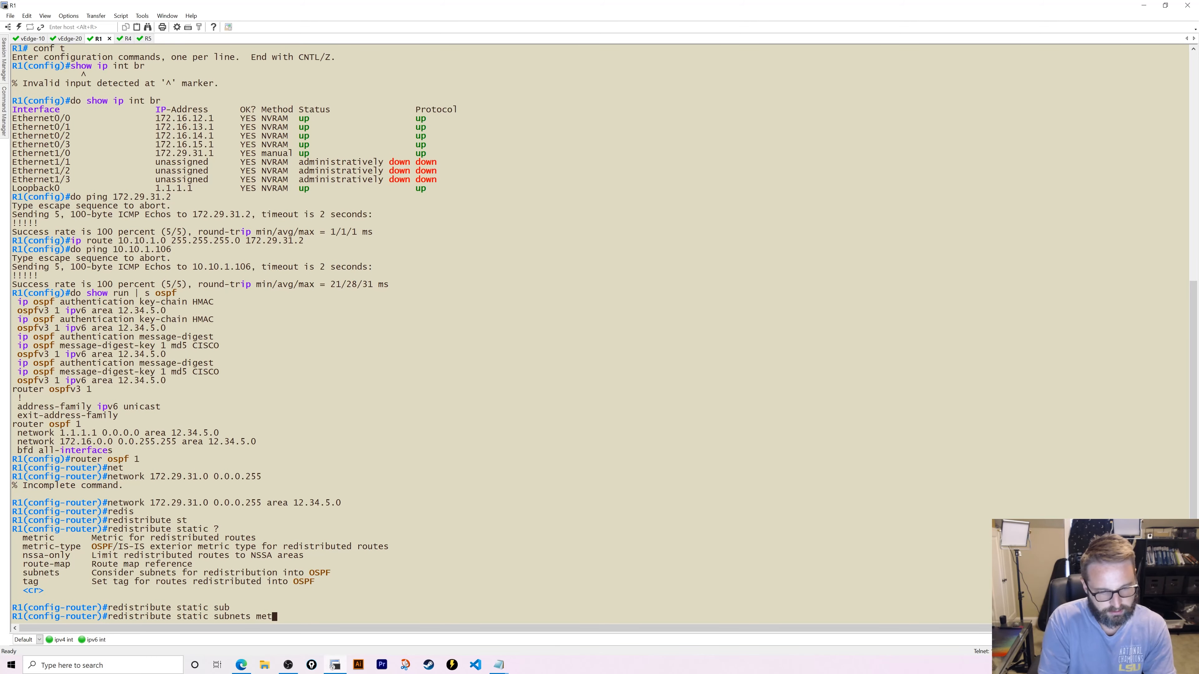
text(ric 10)
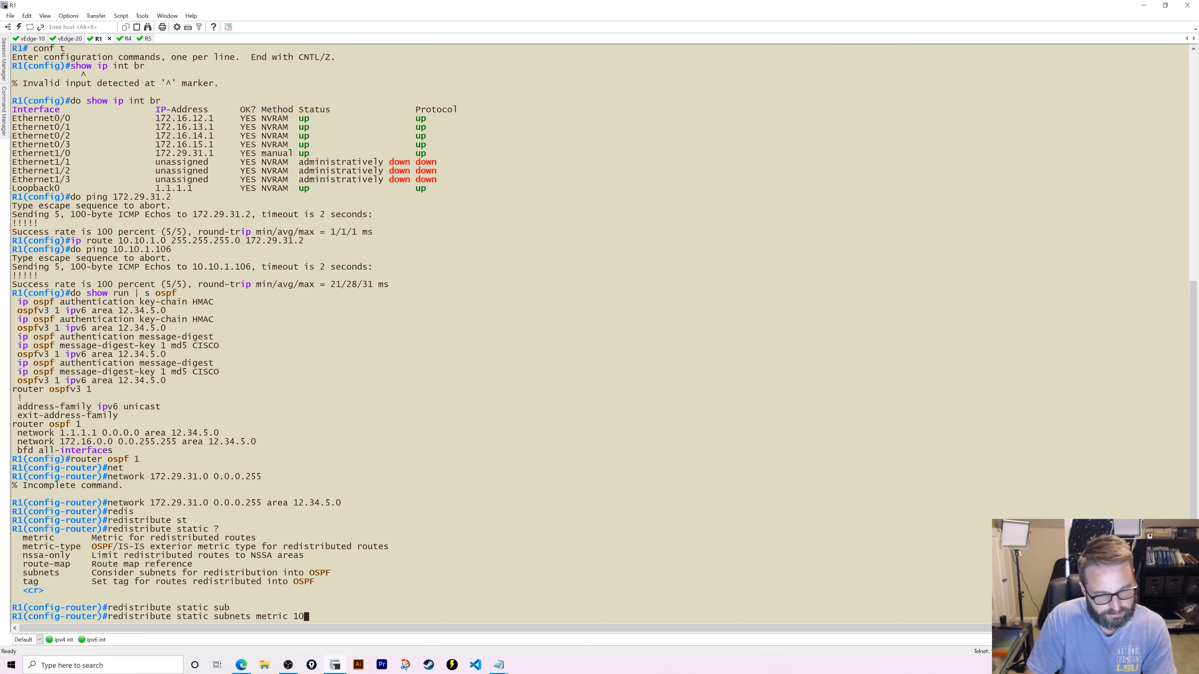
text( metric)
key(Tab)
text(-type )
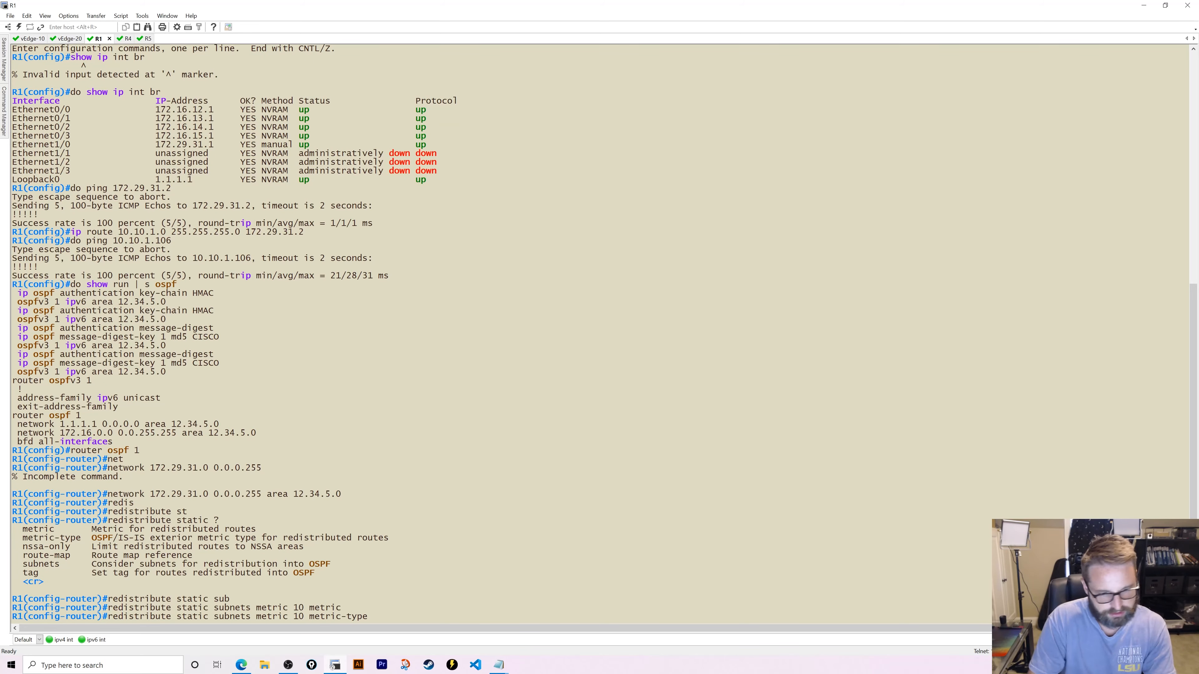
text(1)
key(Return)
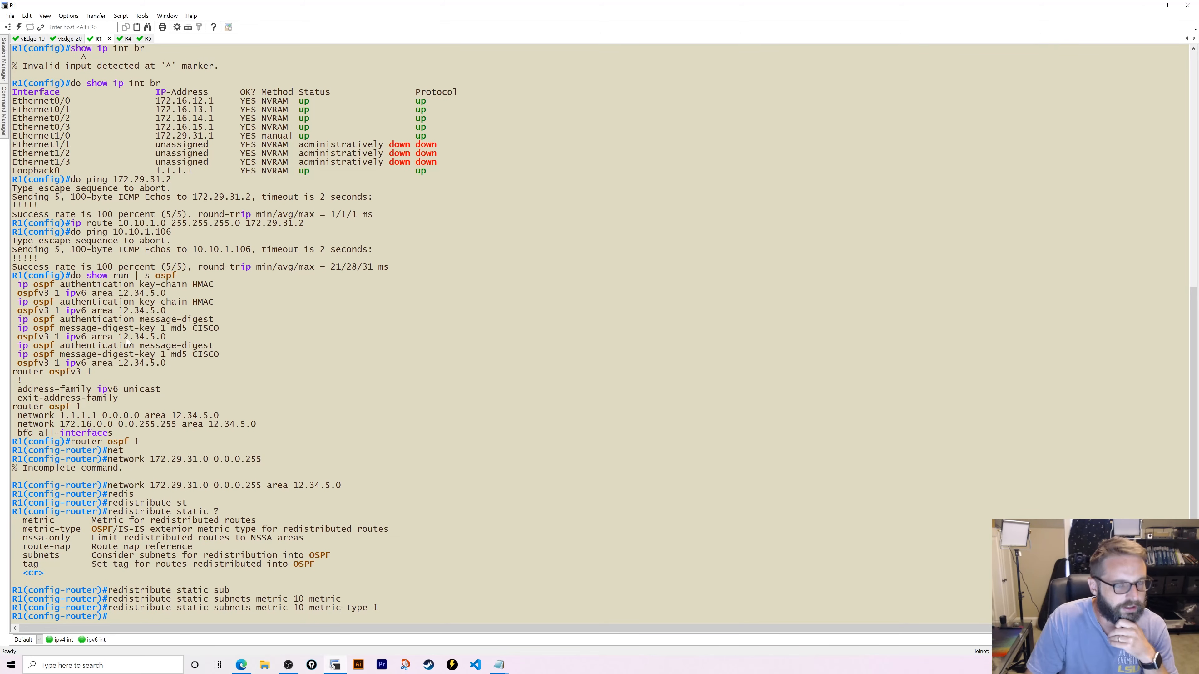
click(126, 39)
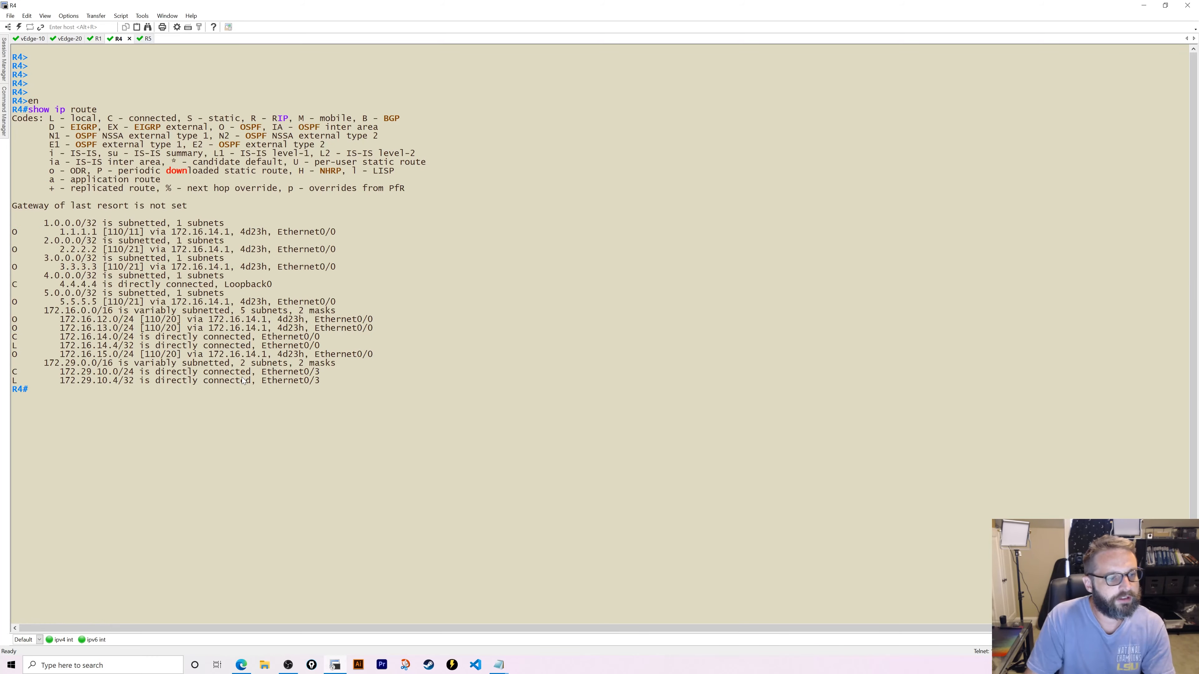
- Run show ip route twice on R4 to confirm the OSPF E1 route to 10.10.1.0, and begin a ping to 10.10
key(Return)
key(Return)
key(Return)
key(Return)
text(show ip route)
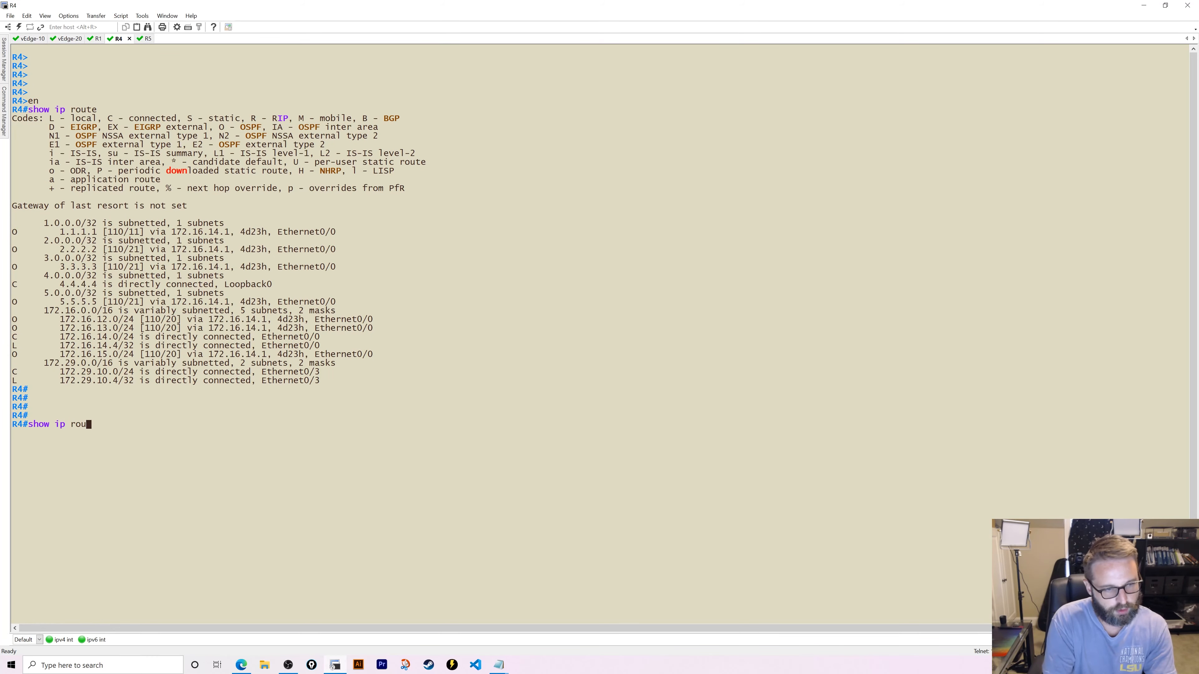
key(Return)
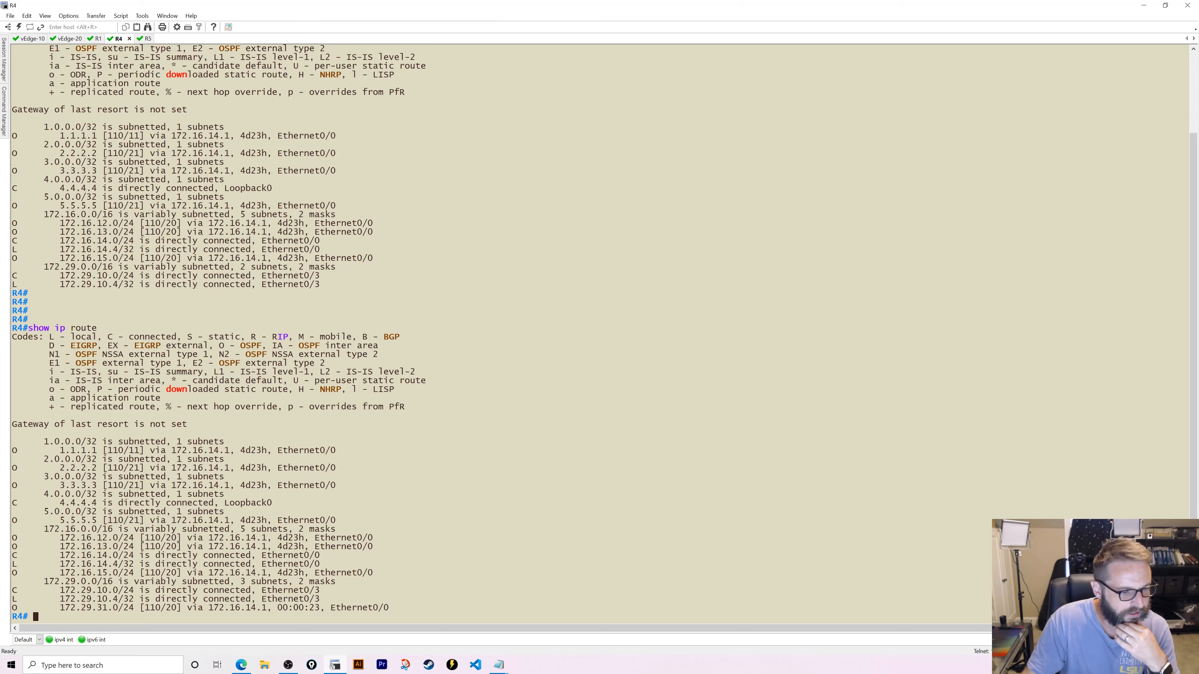
key(Up)
key(Return)
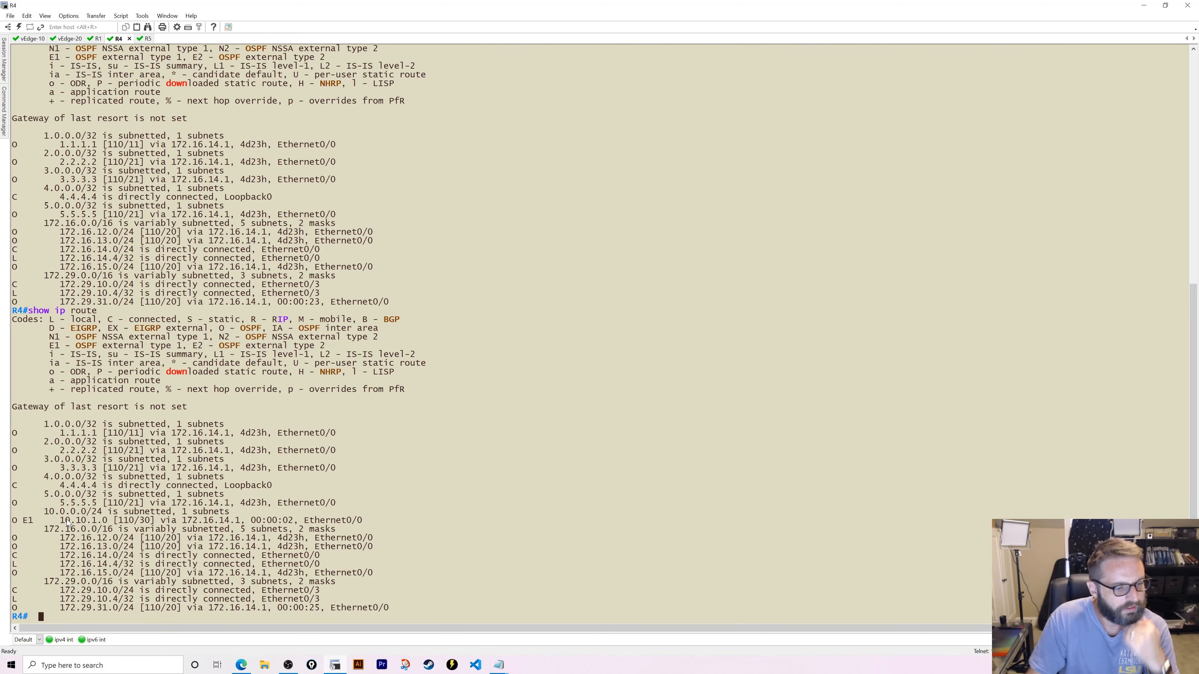
text(ping 1)
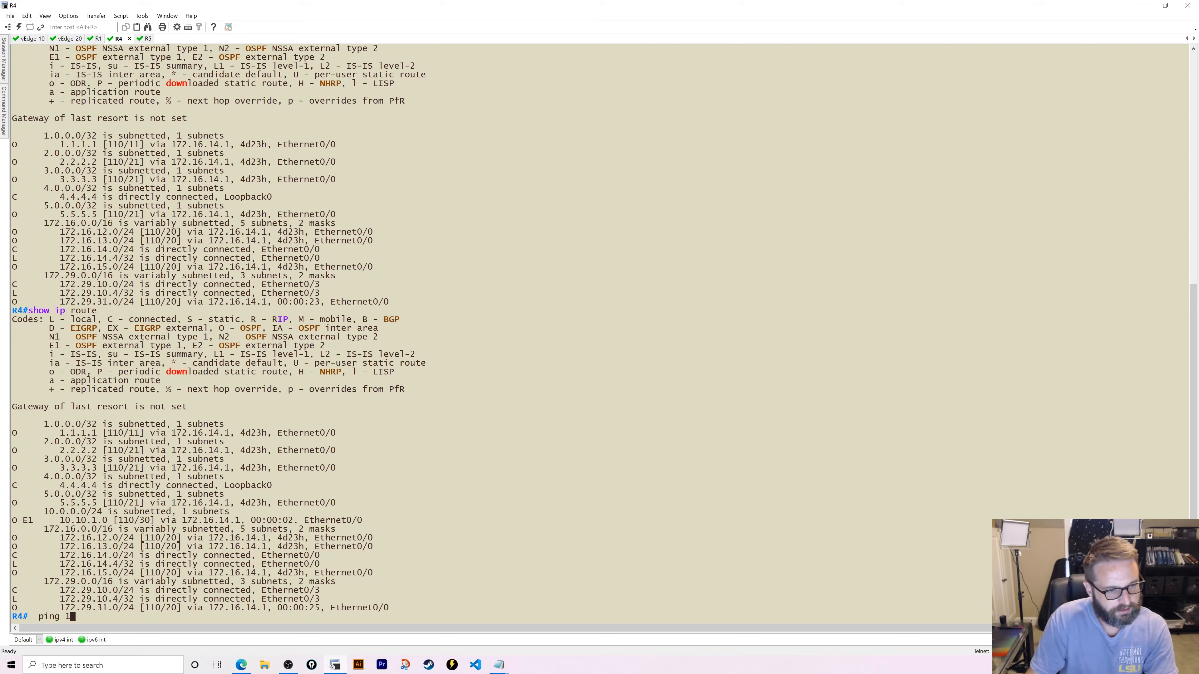
text(0.10)
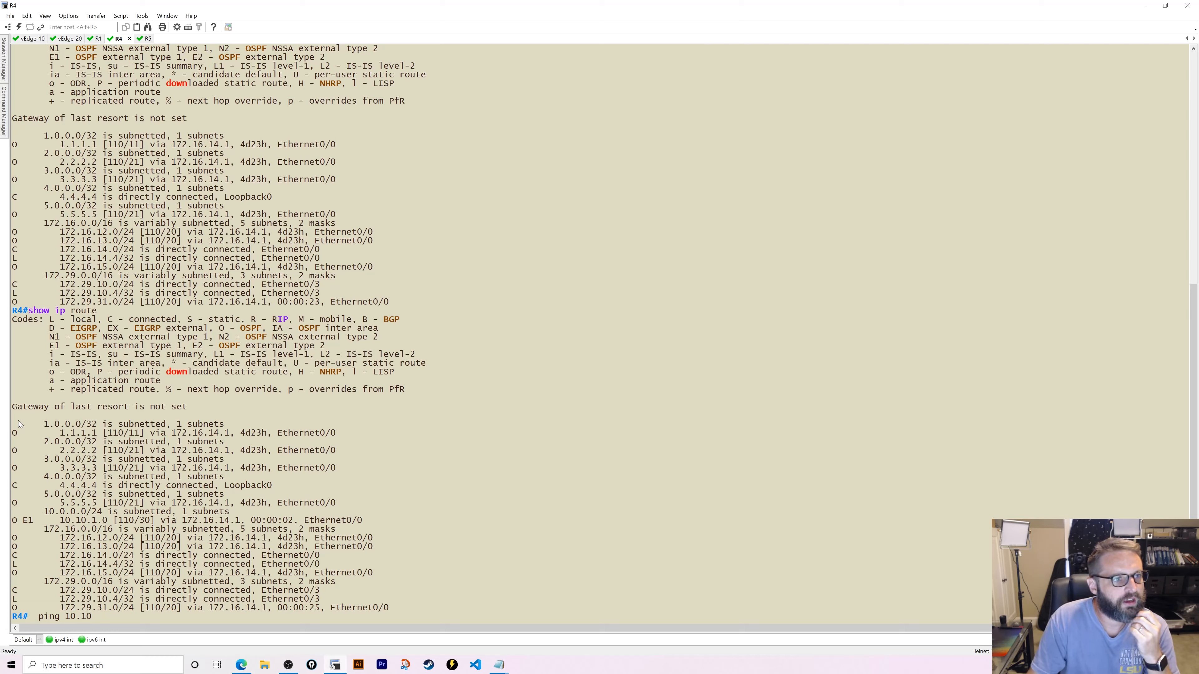
click(242, 666)
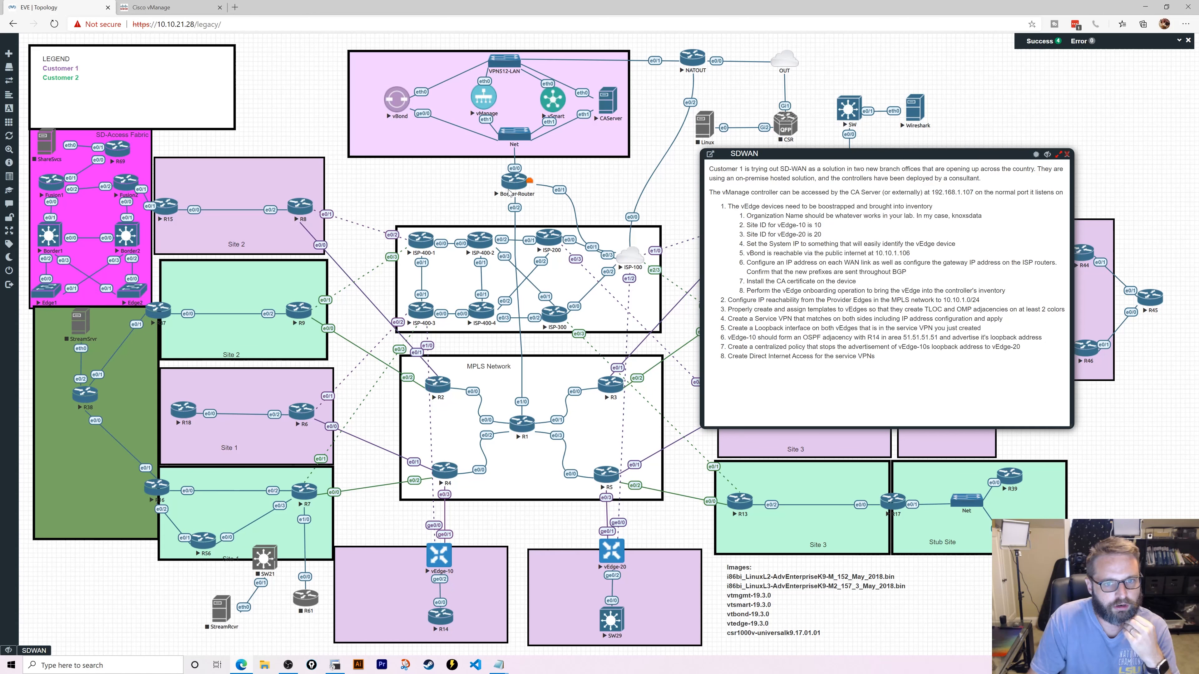
- Open a Border-Router console and find its static 172.29.0.0/16 route via 172.29.31.1 in the routing table
click(400, 203)
key(Return)
key(Return)
key(Return)
key(Return)
key(Return)
key(Return)
key(Return)
key(Return)
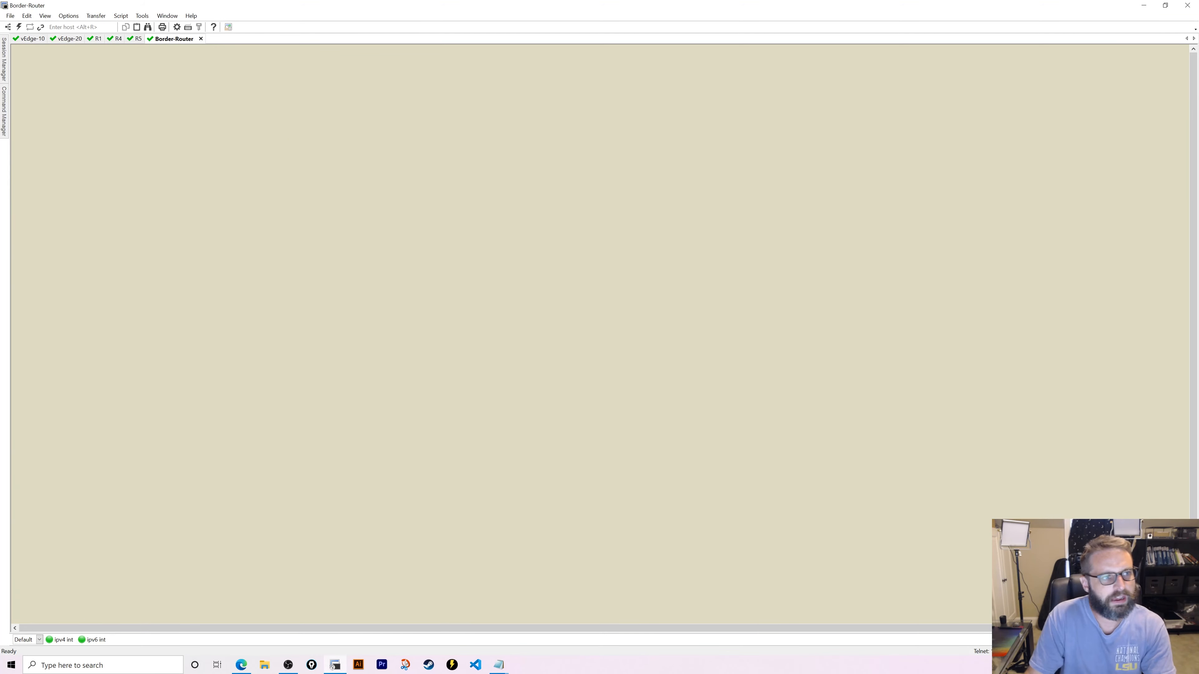
text(en)
key(Return)
text(show ip route)
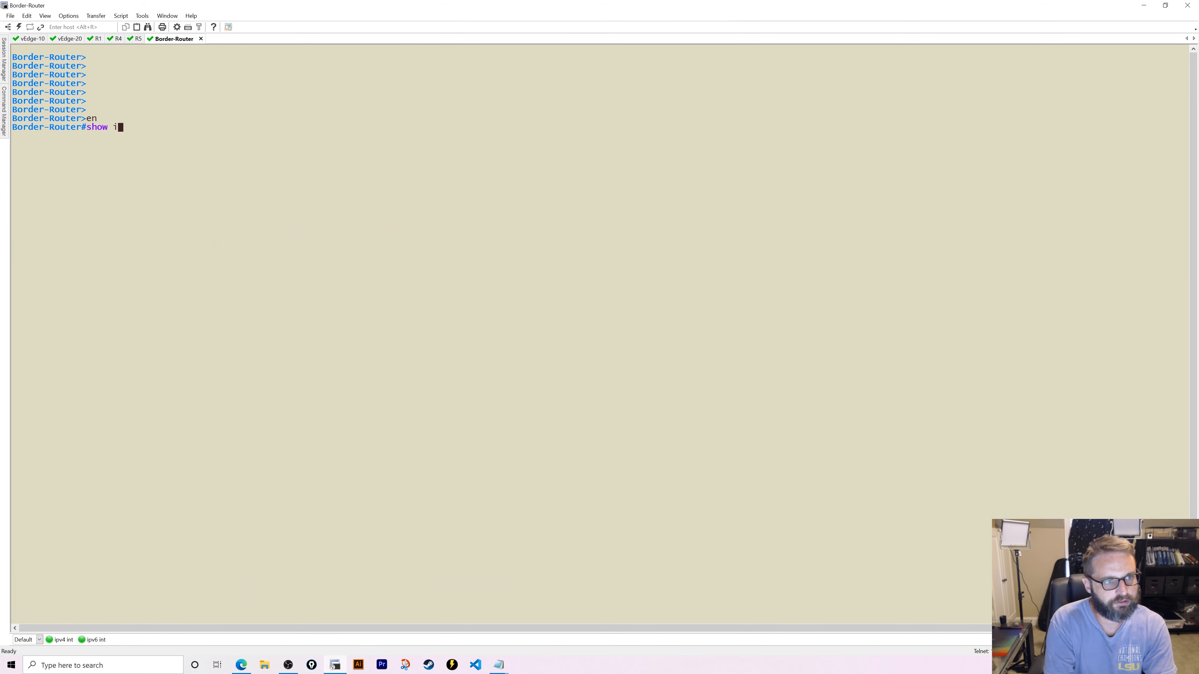
key(Return)
key(space)
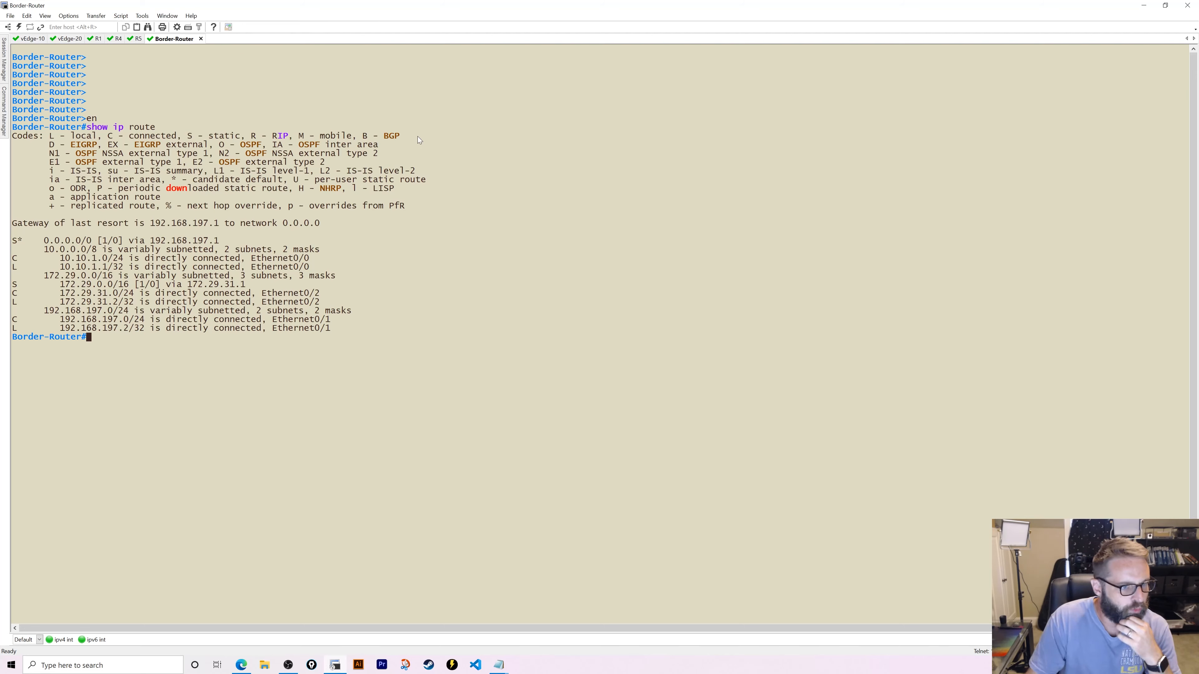
drag(49, 284, 235, 284)
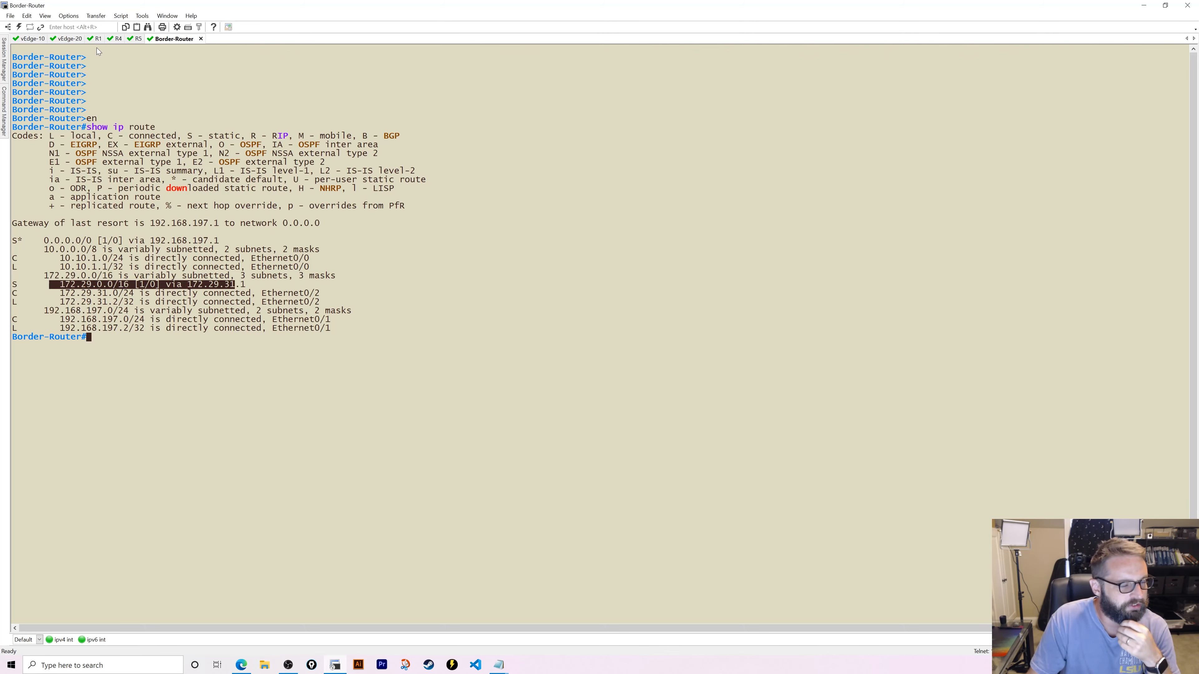
click(115, 39)
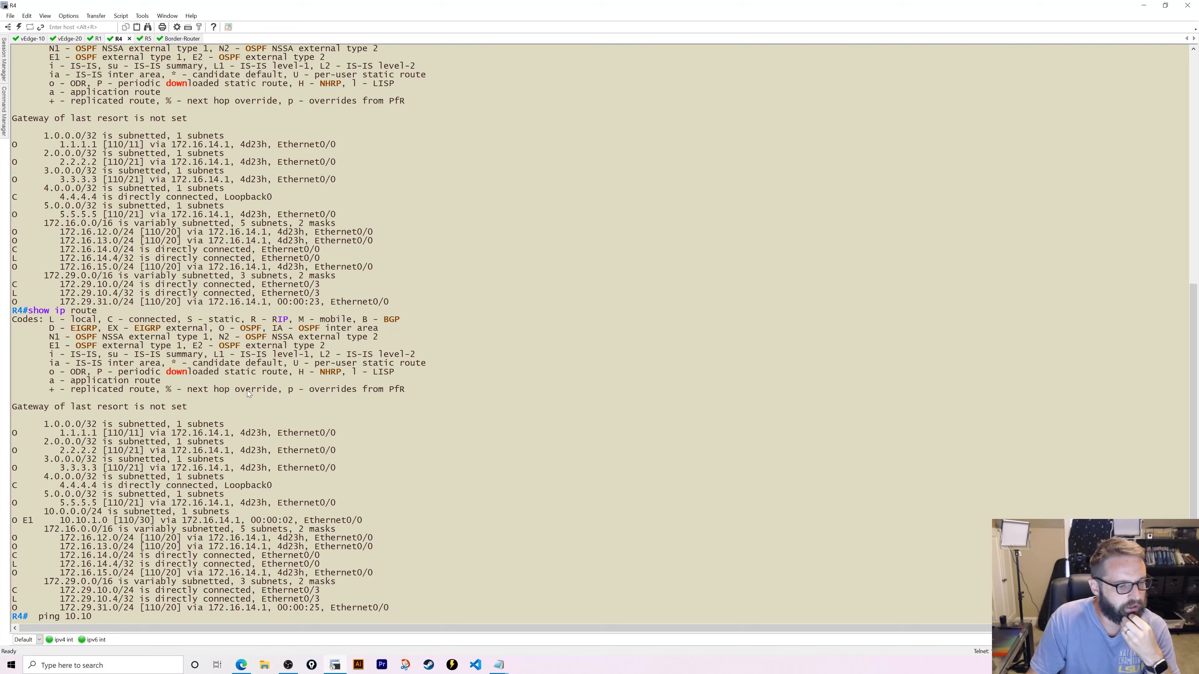
- Complete R4's ping to 10.10.1.106 sourced from eth0/3, which fails 0/5
text(.)
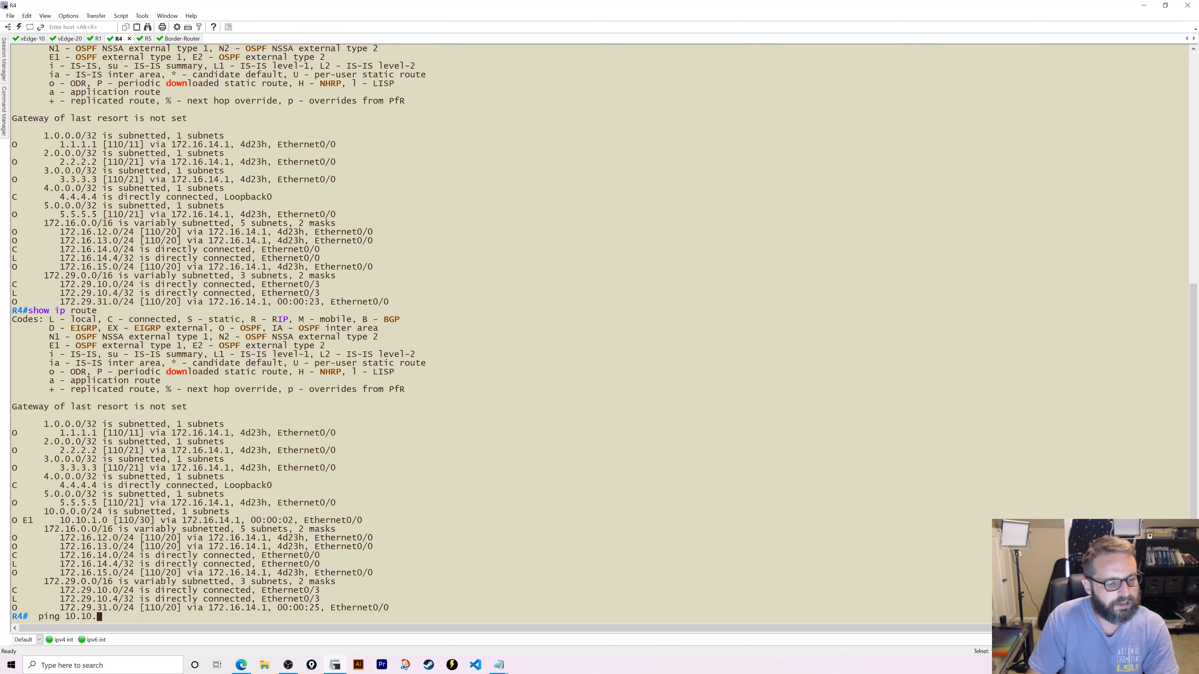
text(1.106)
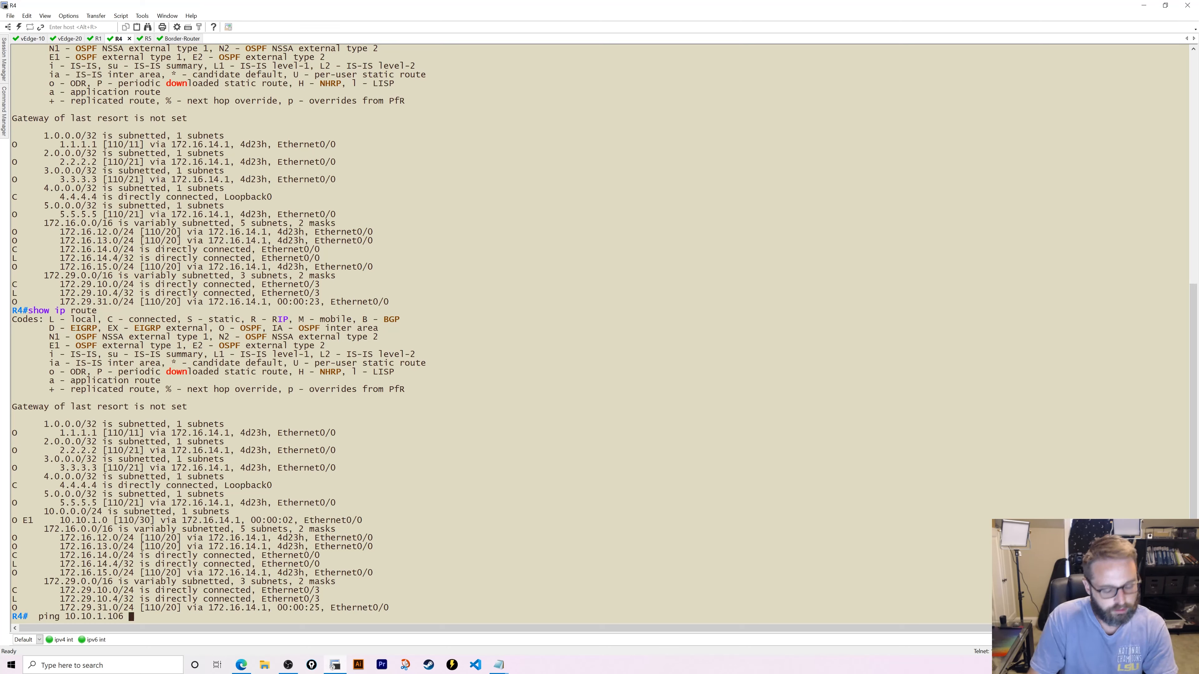
text( sour)
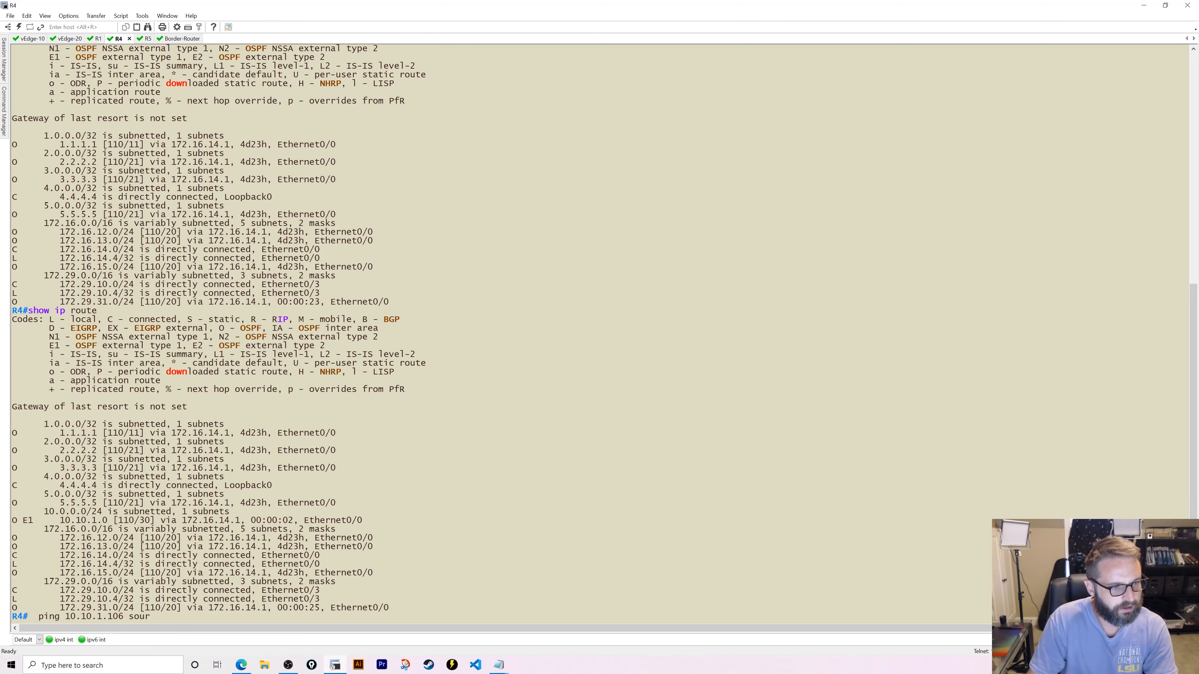
scroll(124, 123, up, 15)
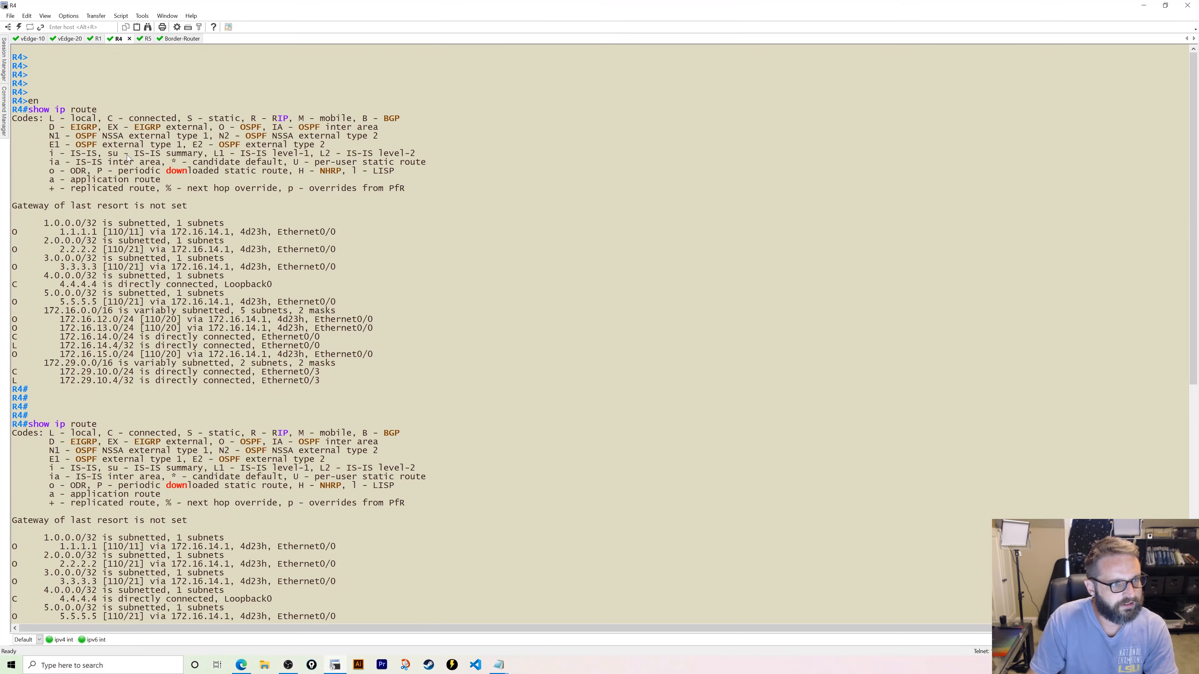
scroll(126, 166, down, 15)
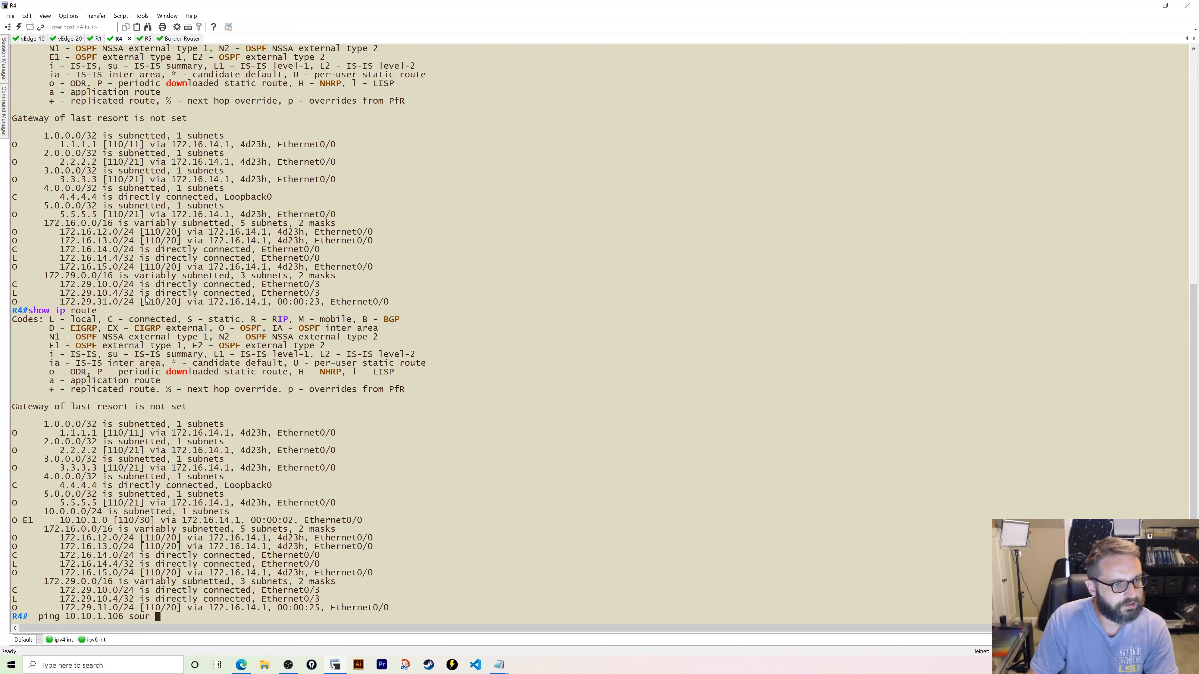
text(e)
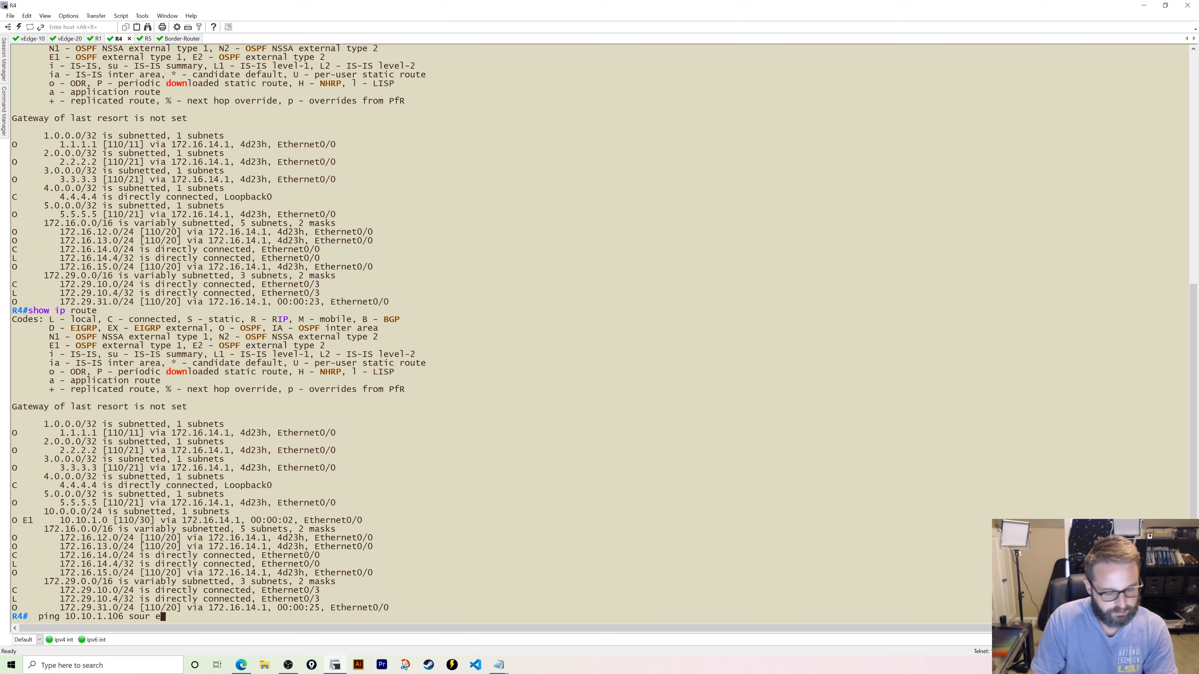
text(th0/3)
key(Return)
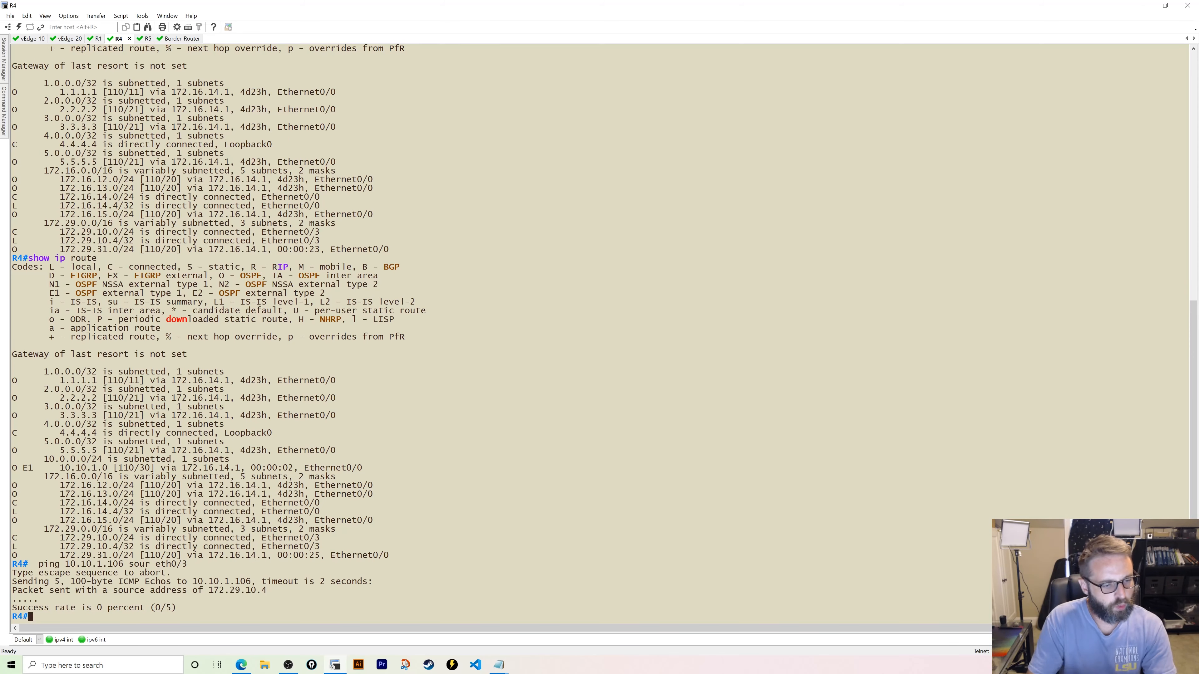
- On R4, add network 172.29.10.0 0.0.0.255 area 12.34.5.0 under OSPF 1, then end configuration
text(conf t)
key(Return)
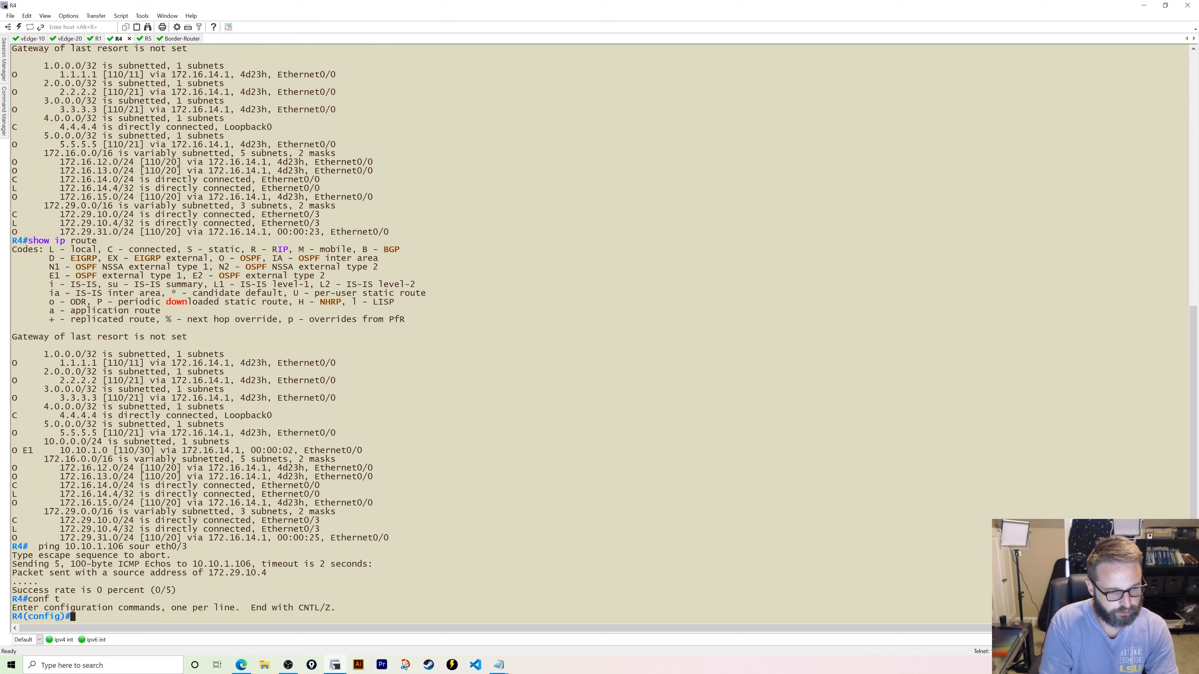
text(router o)
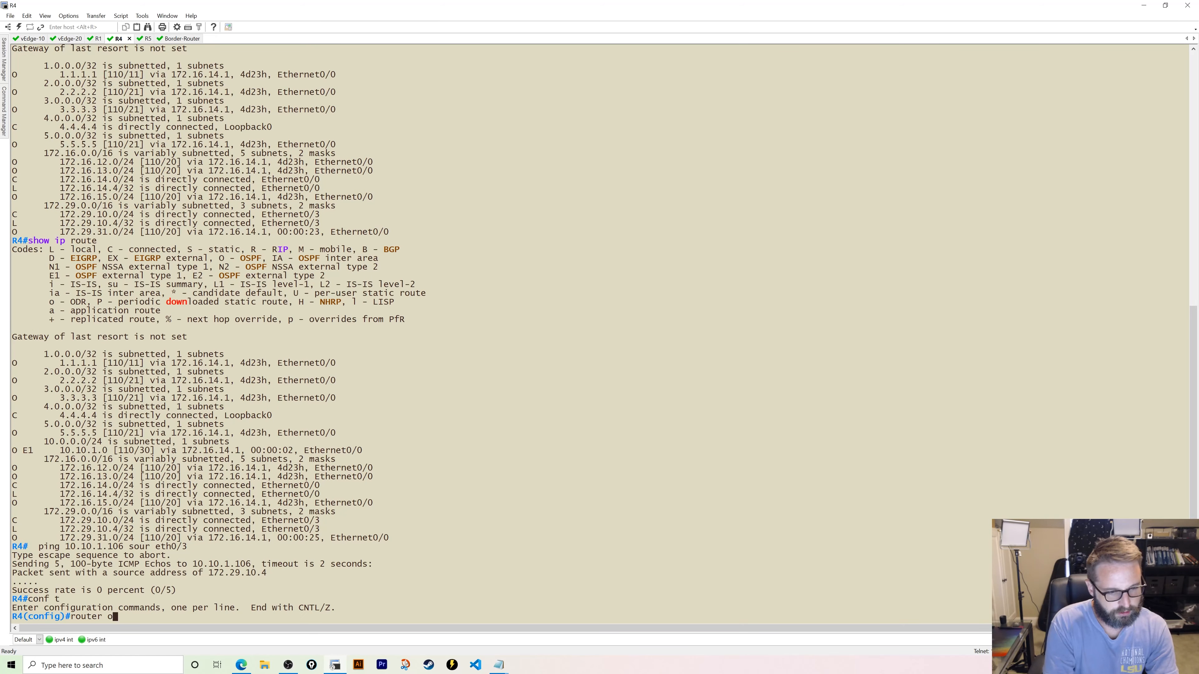
text(spf 1)
key(Return)
text(net)
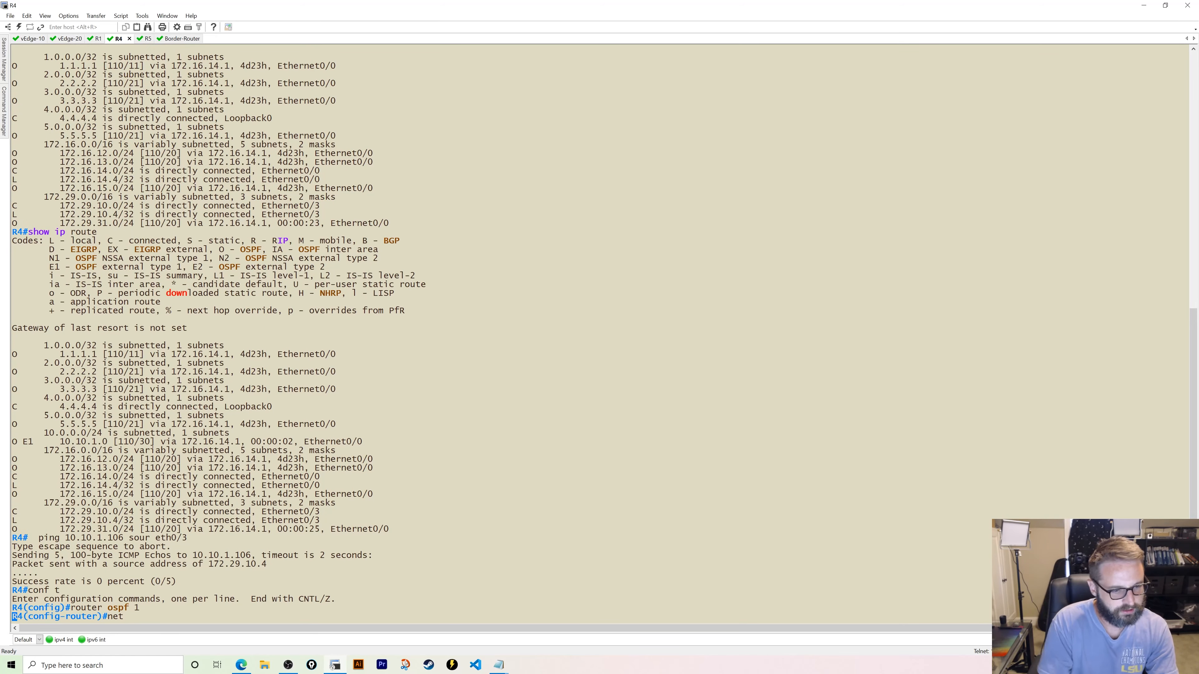
key(Tab)
text(172.29.)
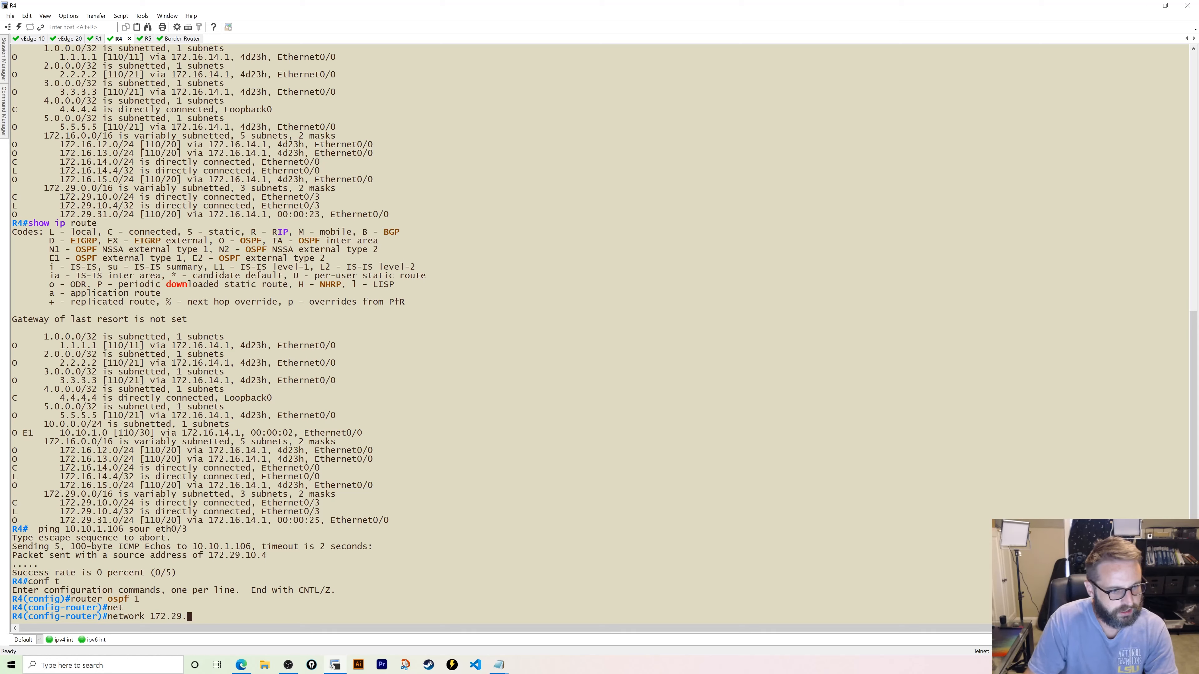
text(10)
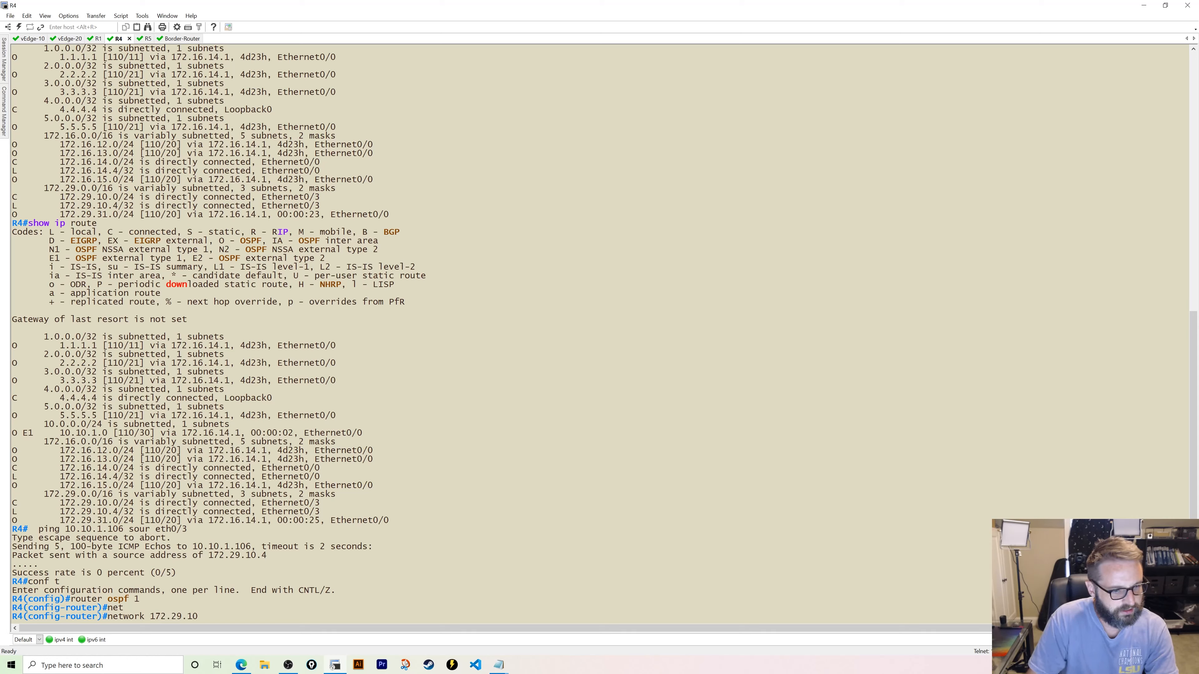
text(..0)
key(BackSpace)
key(BackSpace)
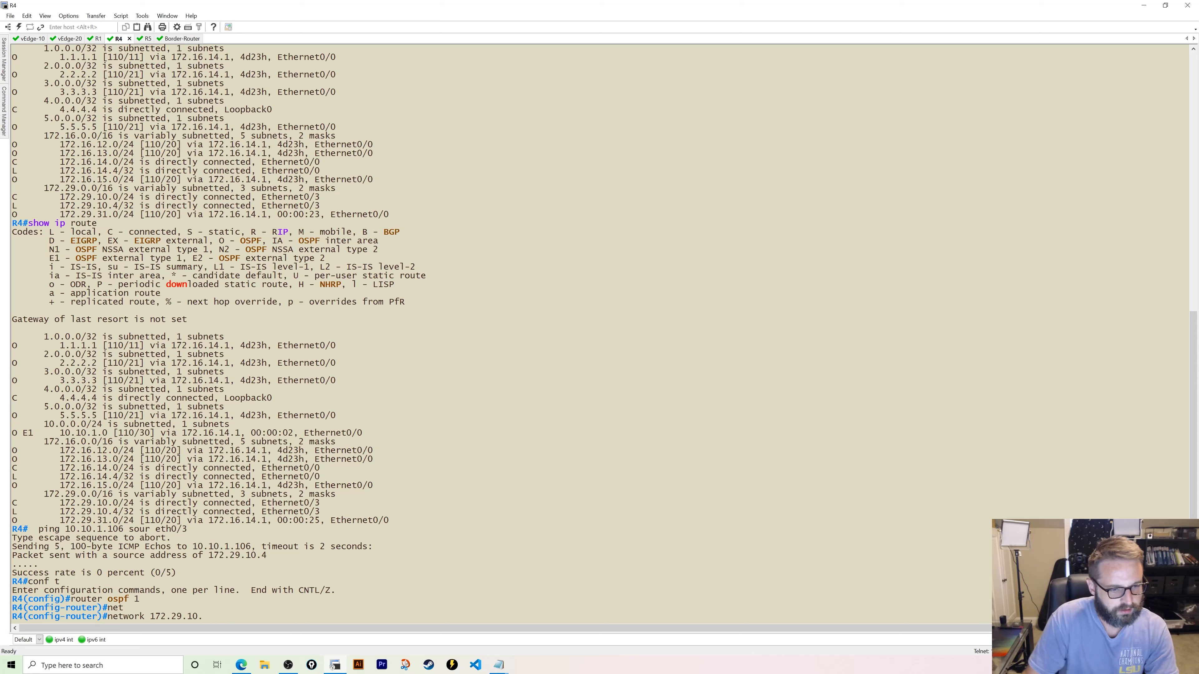
text(0 0.0.0.0255)
key(BackSpace)
key(BackSpace)
key(BackSpace)
key(BackSpace)
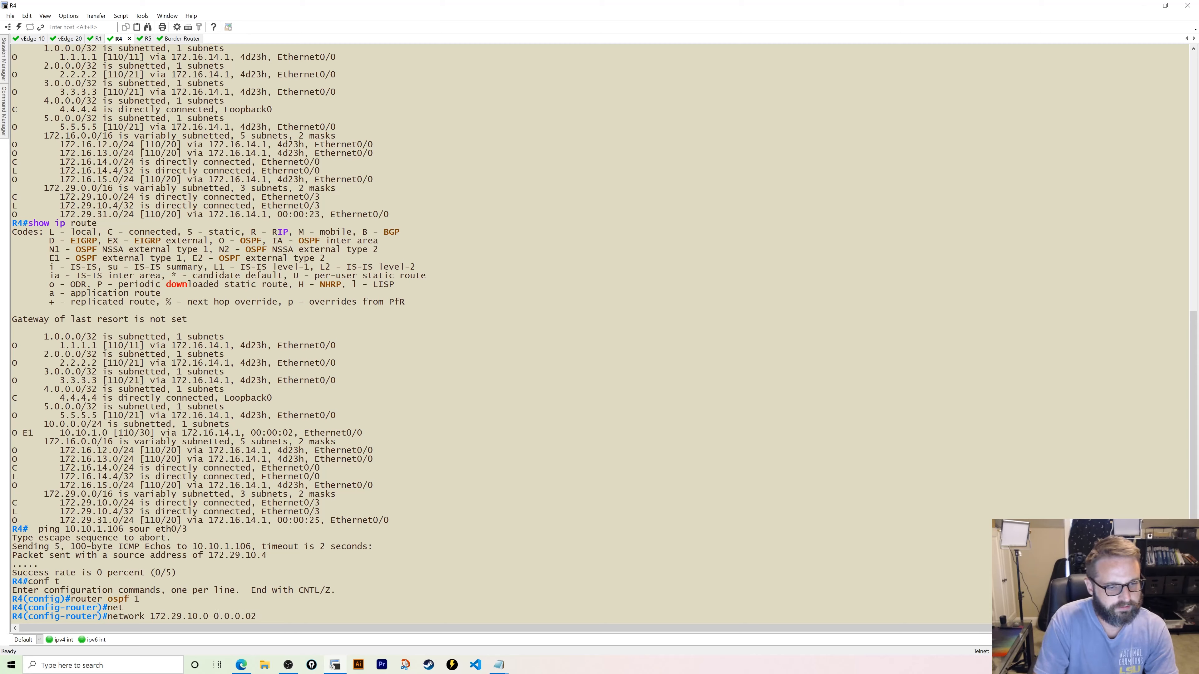
text(255 area)
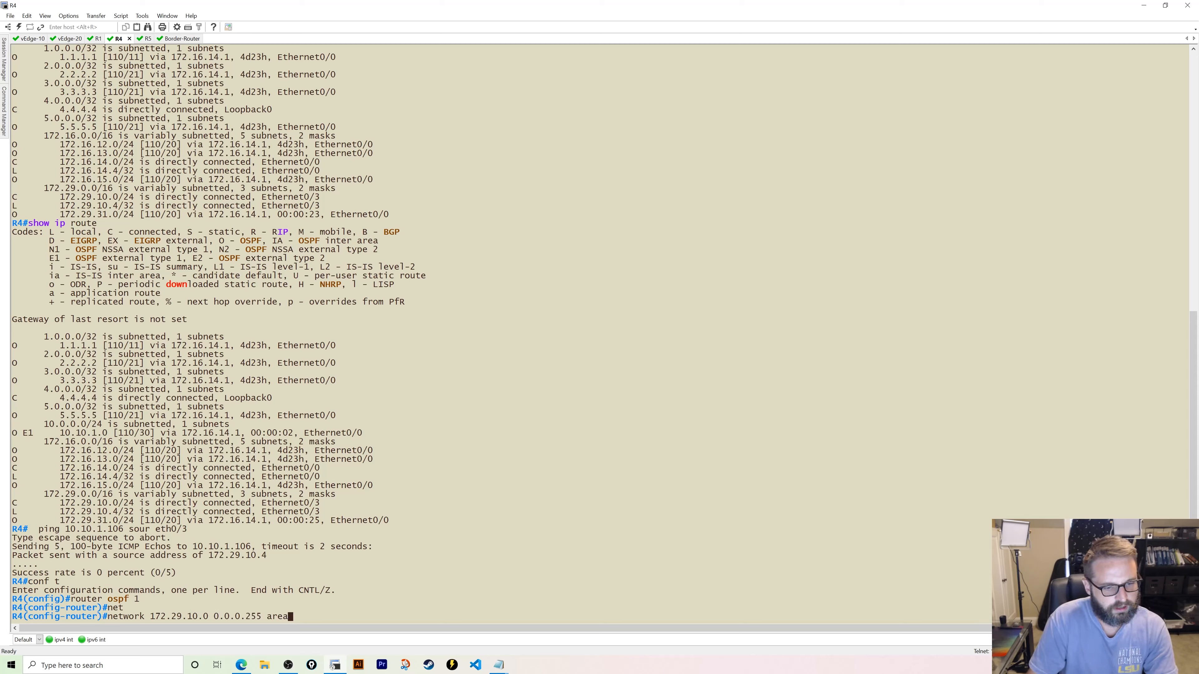
text( 12.34.5.0)
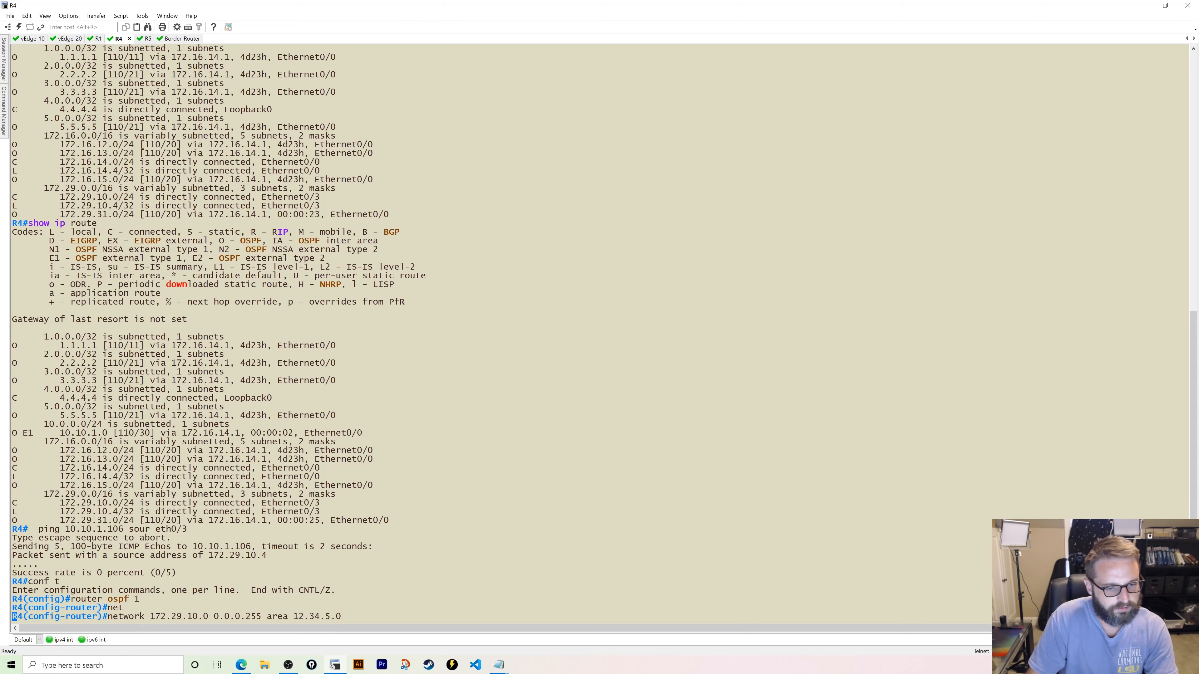
key(Return)
text(end)
key(Return)
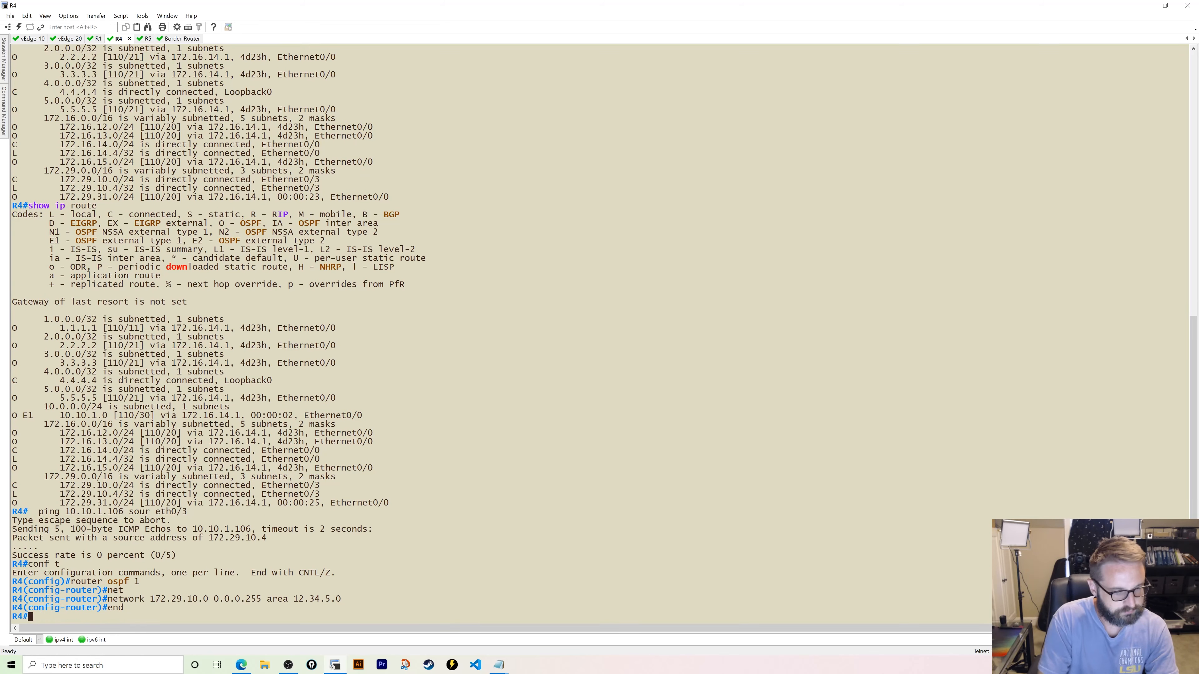
- On R5, list interface addresses with show ip int br and start OSPF process 1
click(147, 39)
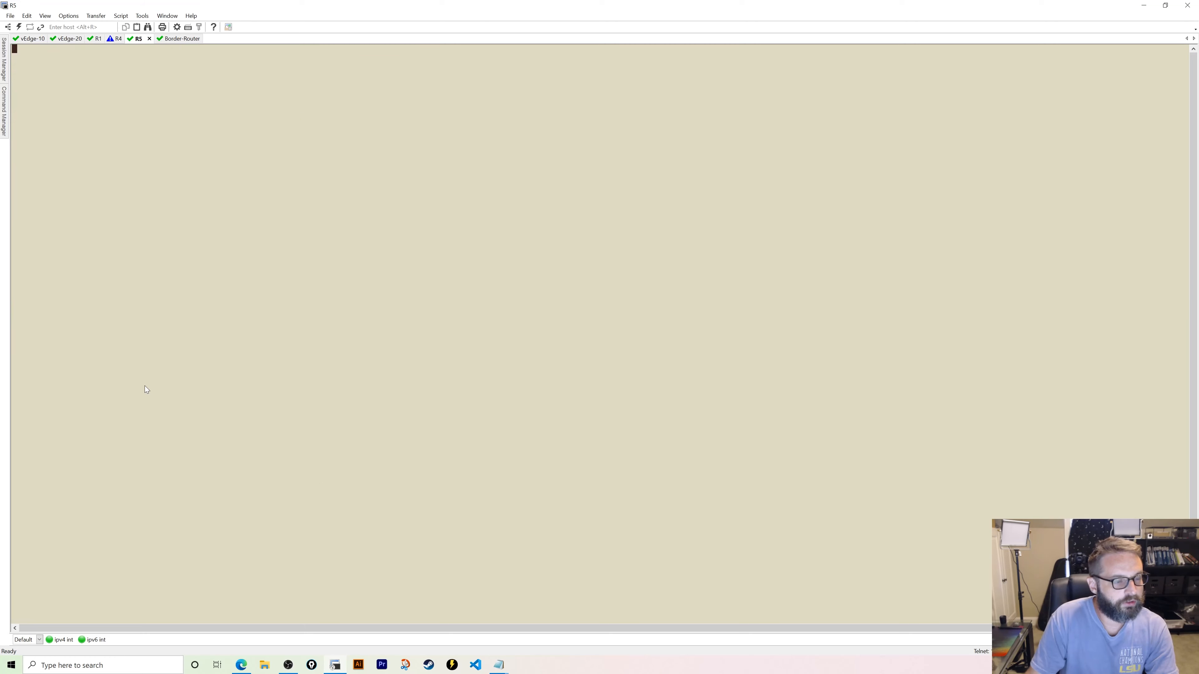
key(Return)
key(Return)
key(Return)
key(Return)
key(Return)
key(Return)
key(Return)
key(Return)
text(en)
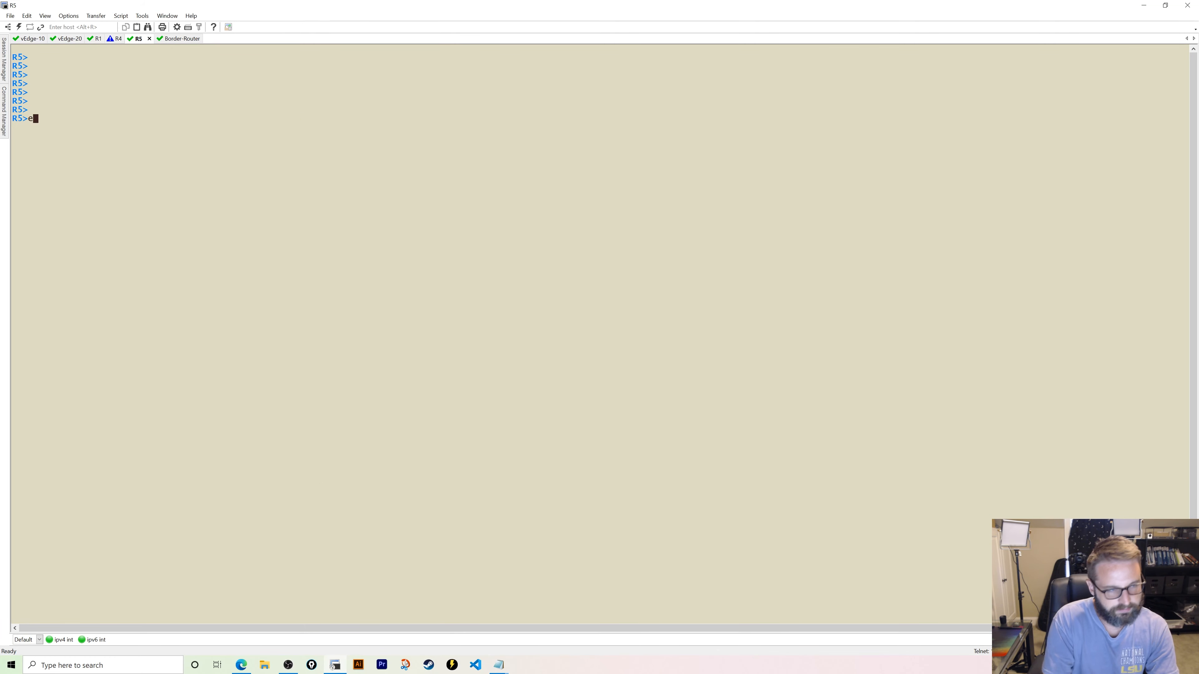
key(Return)
text(show ip int br)
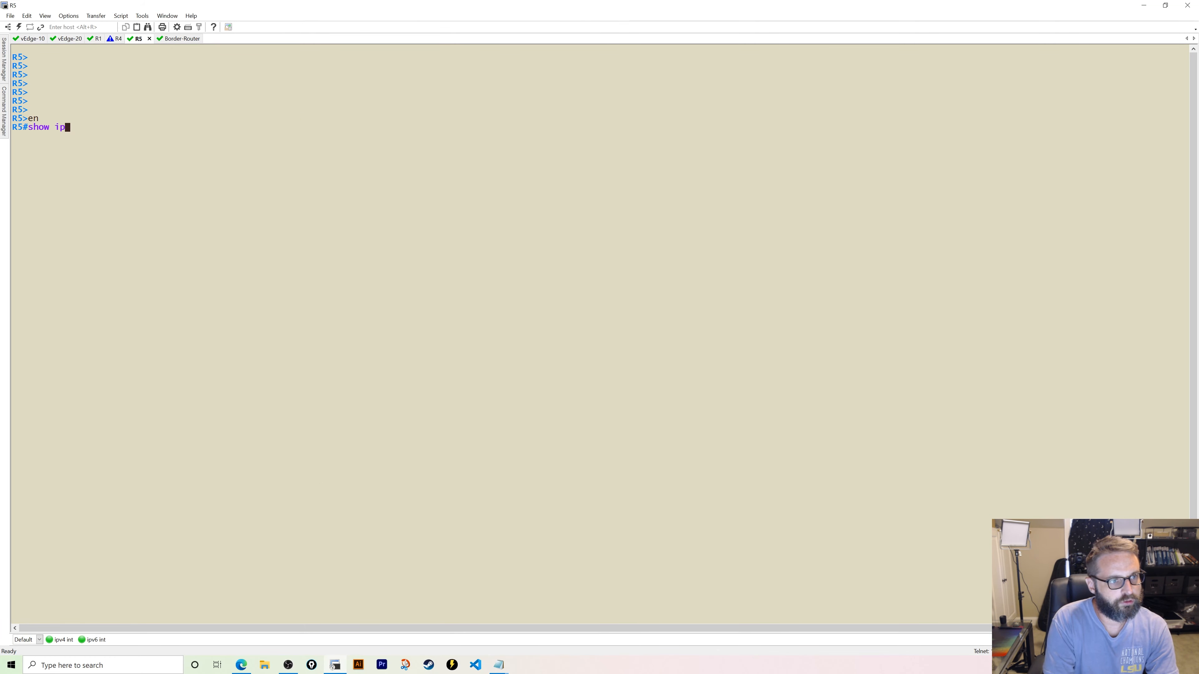
key(Return)
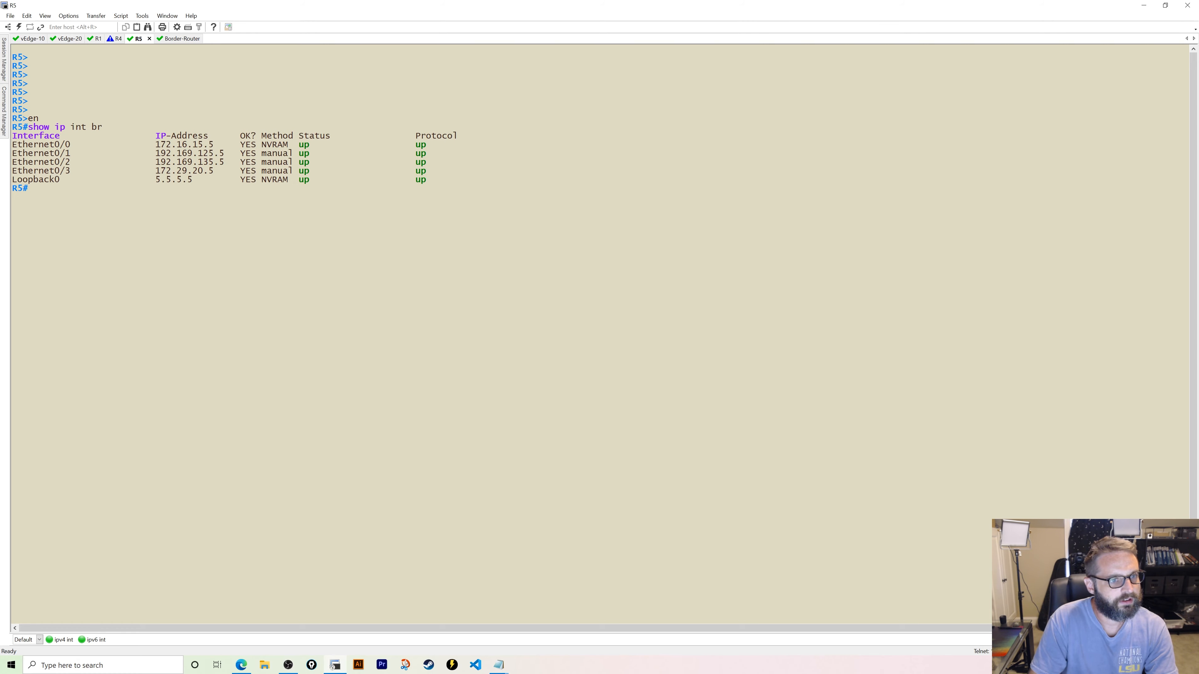
text(conf t)
key(Return)
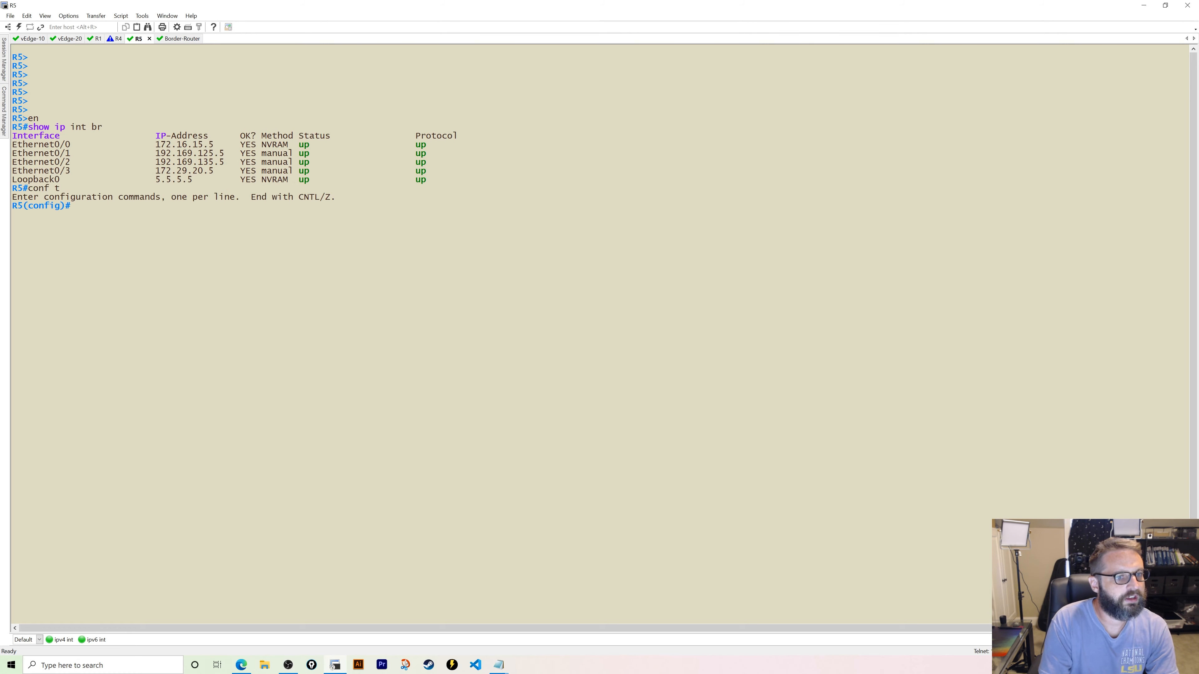
text(router ospf 1)
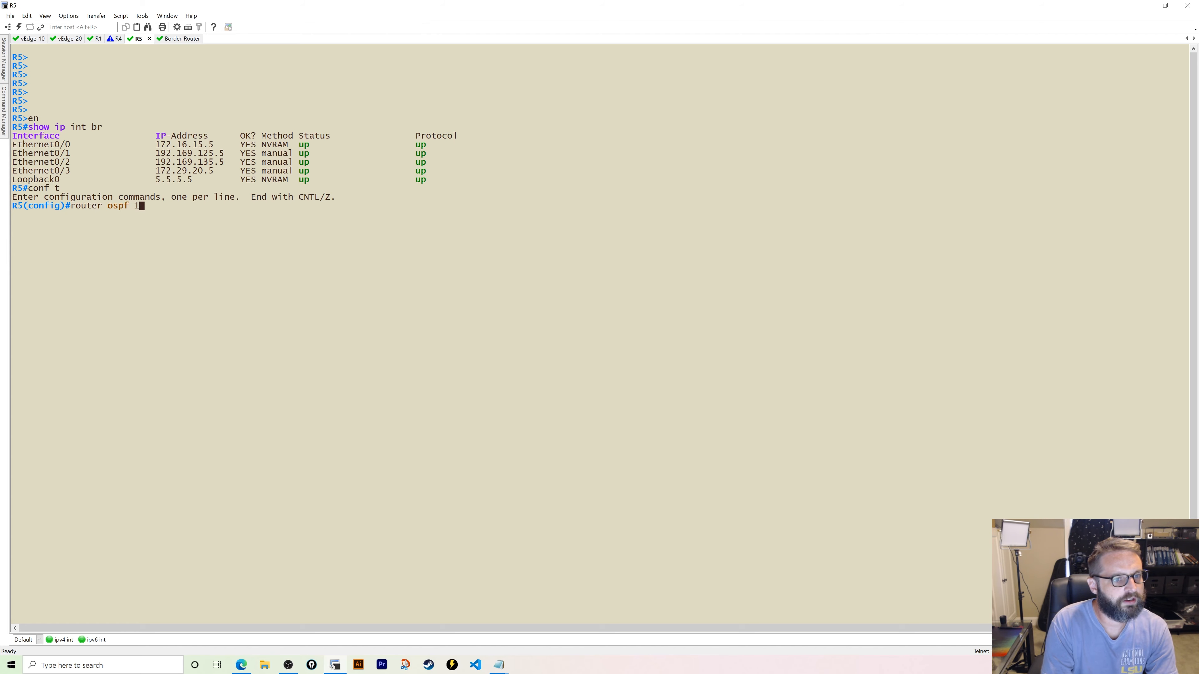
key(Return)
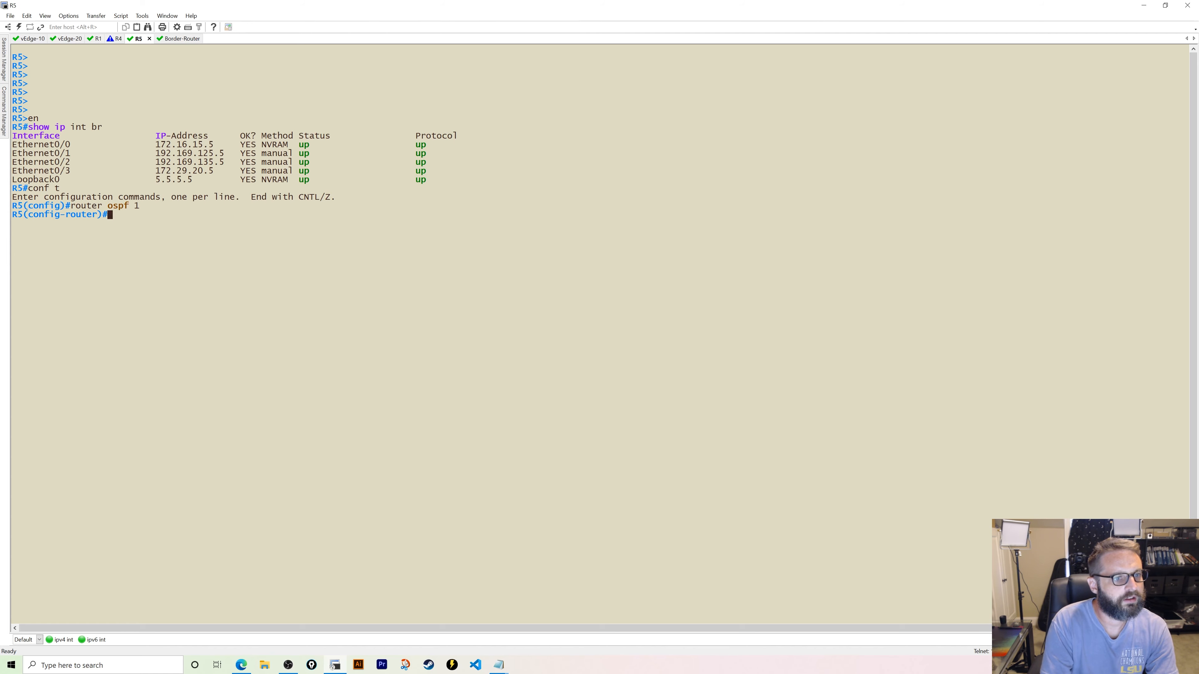
- Check R4's interface addresses against the EVE topology, then return to the R5 session
click(117, 39)
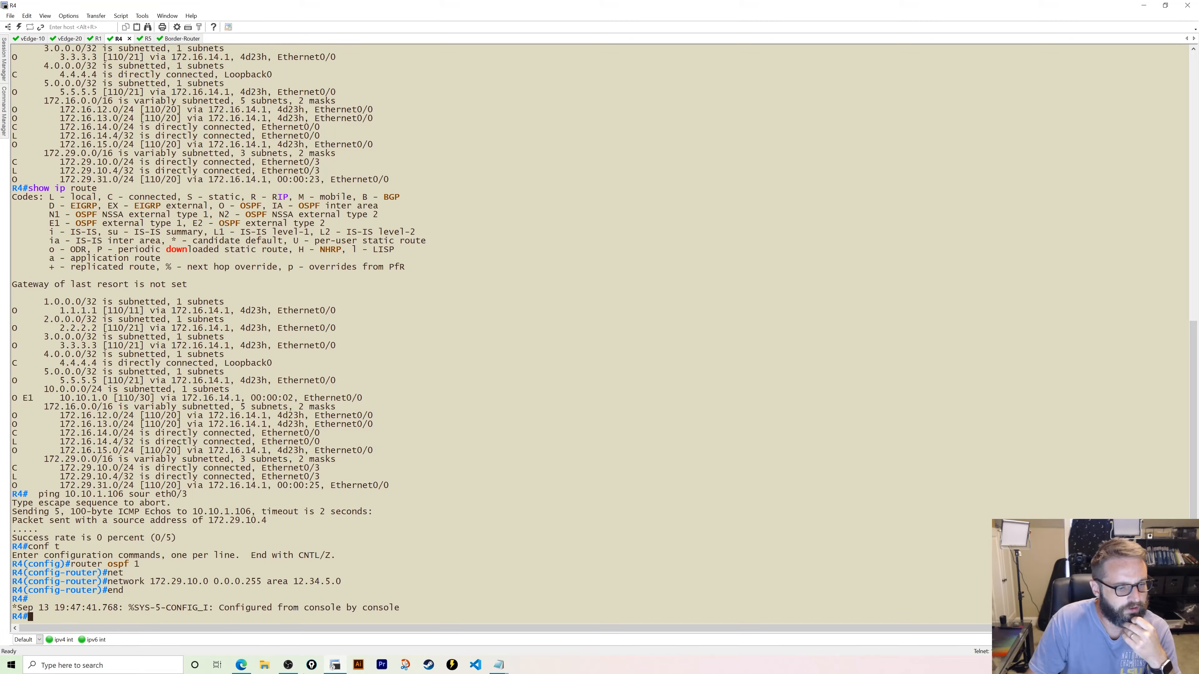
click(241, 665)
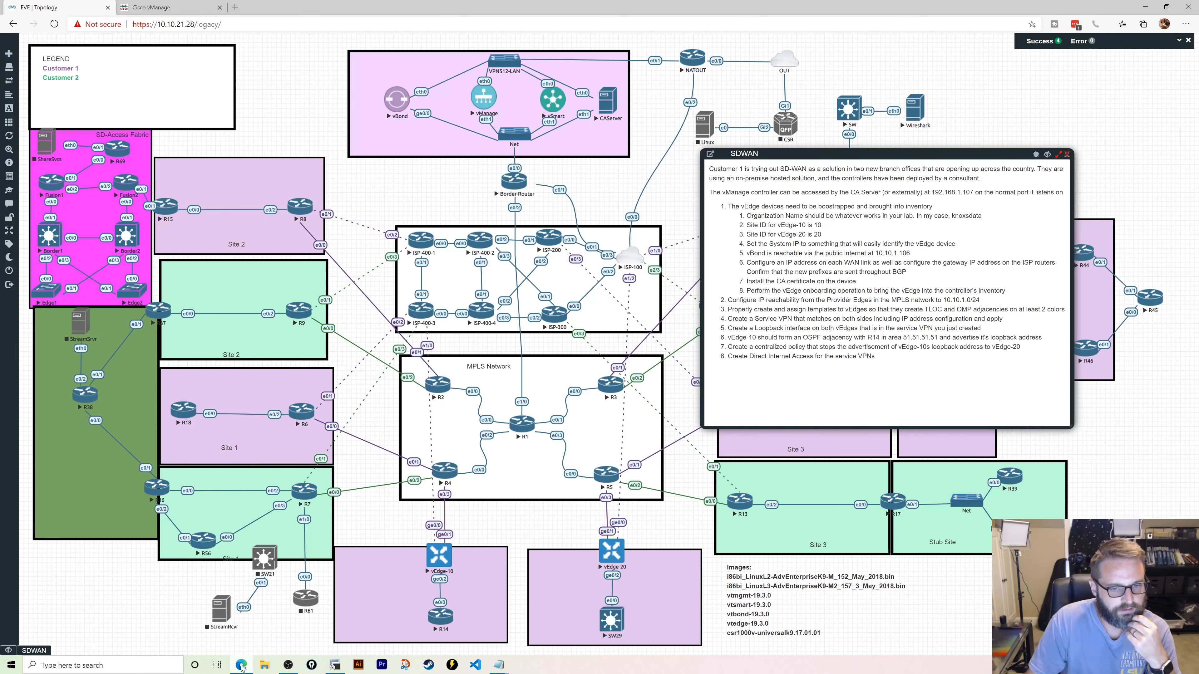
click(335, 665)
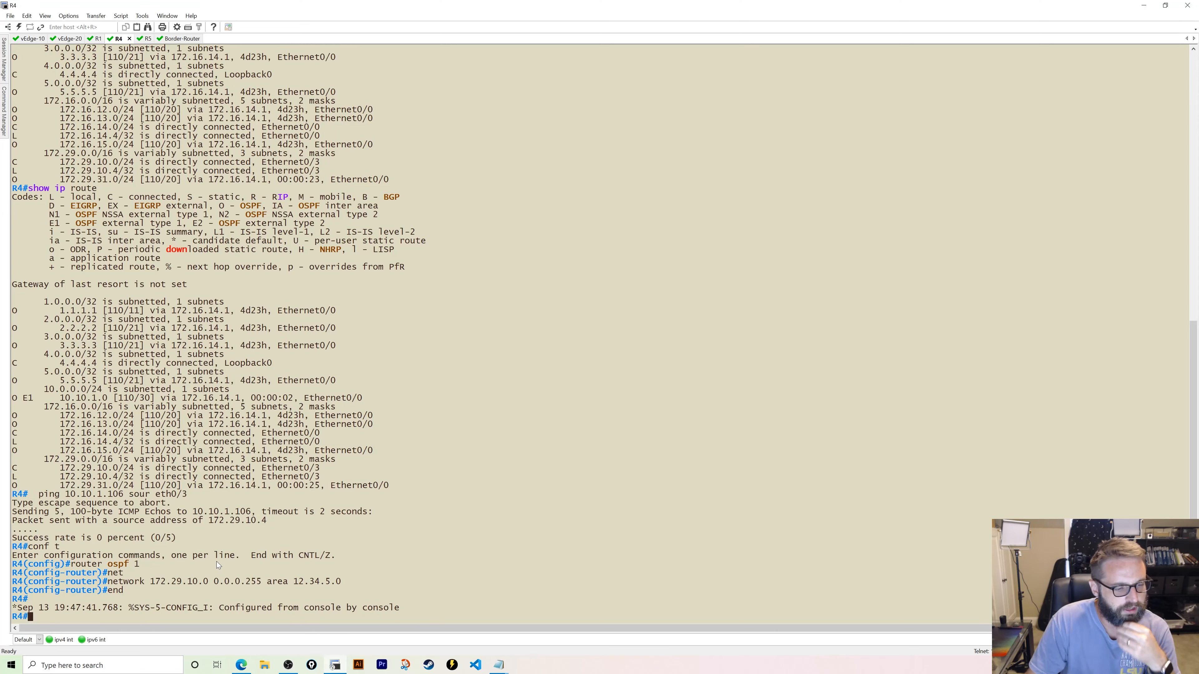
text(show ip int br)
key(Return)
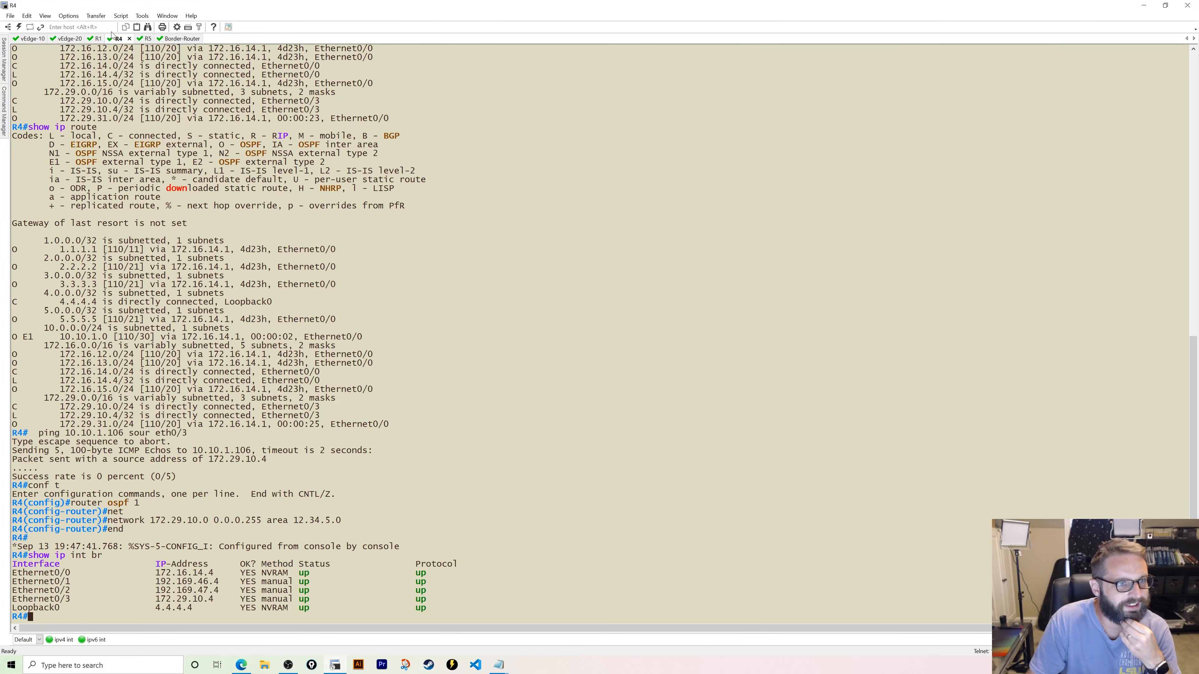
click(143, 39)
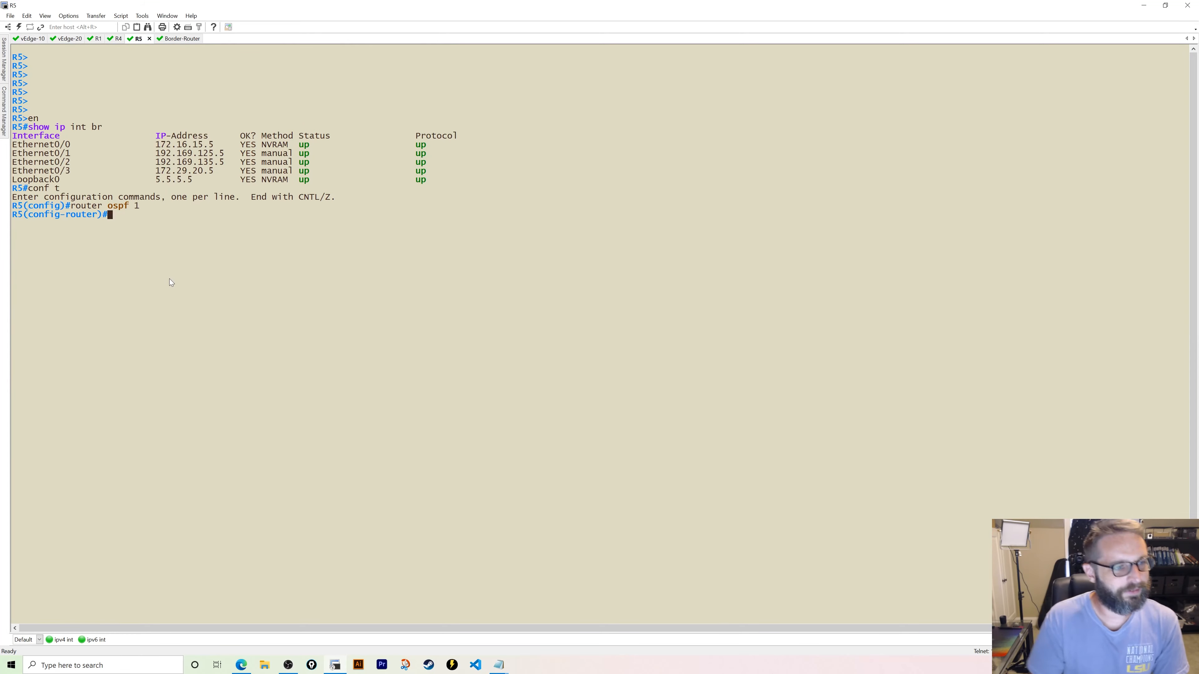
click(244, 666)
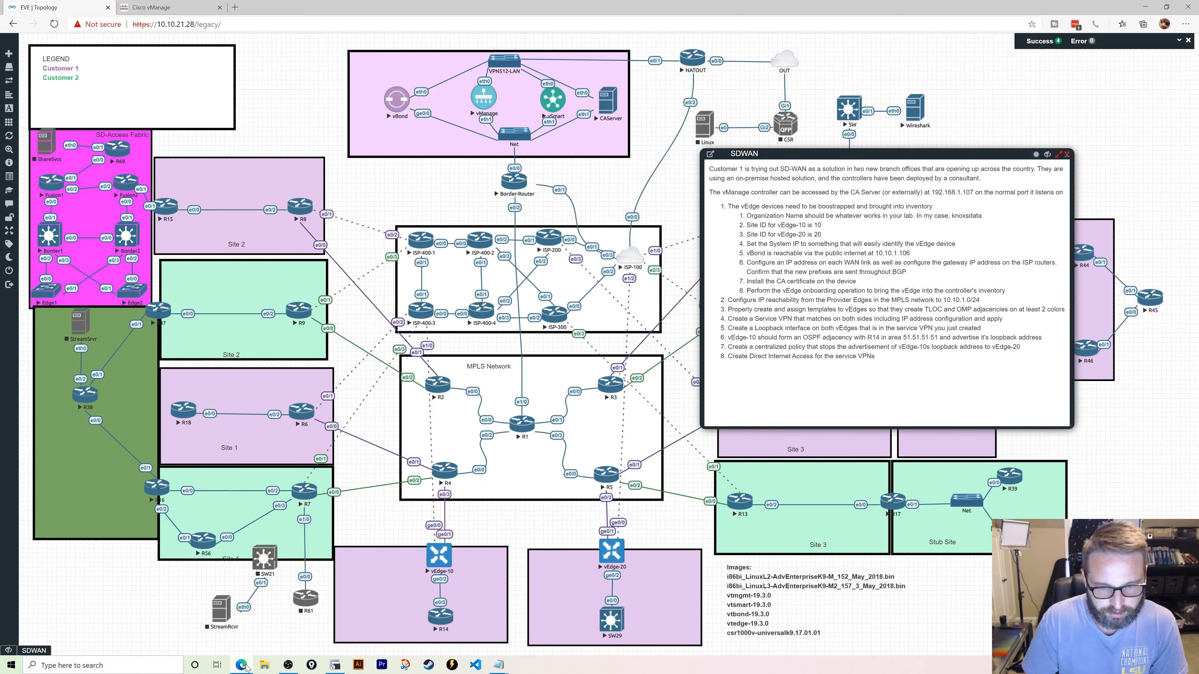
click(334, 665)
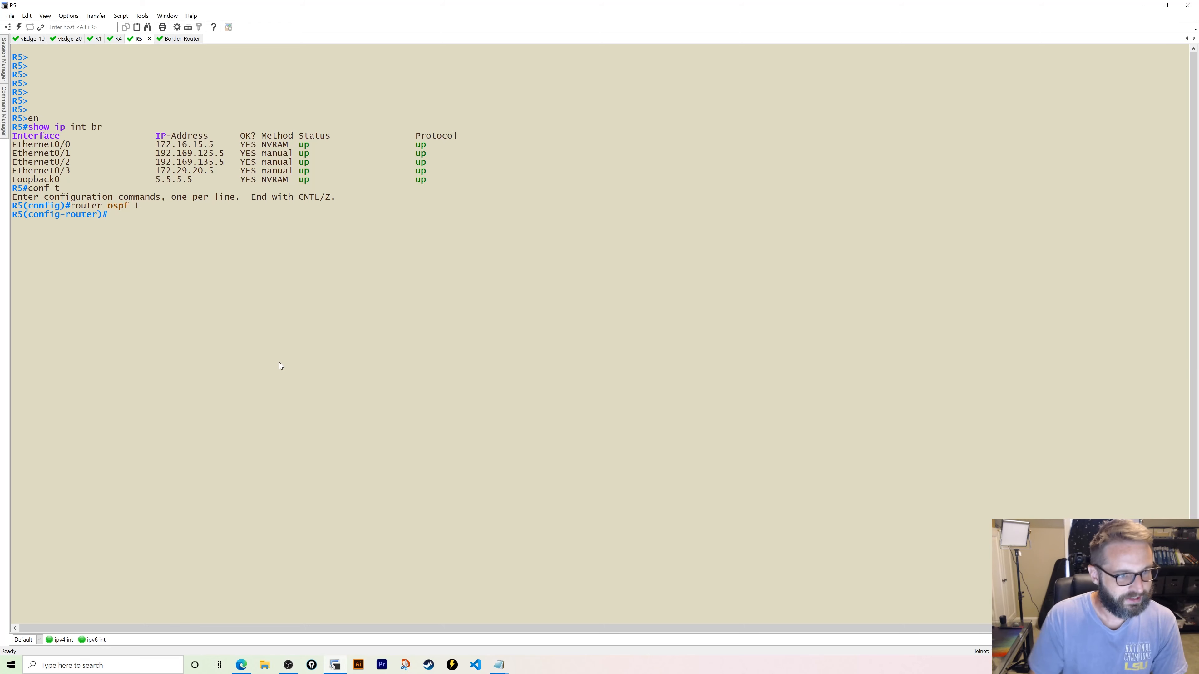
- On R5, add network 172.29.20.0 0.0.0.255 to OSPF area 12.34.5.0
text(net)
key(Tab)
text(1752)
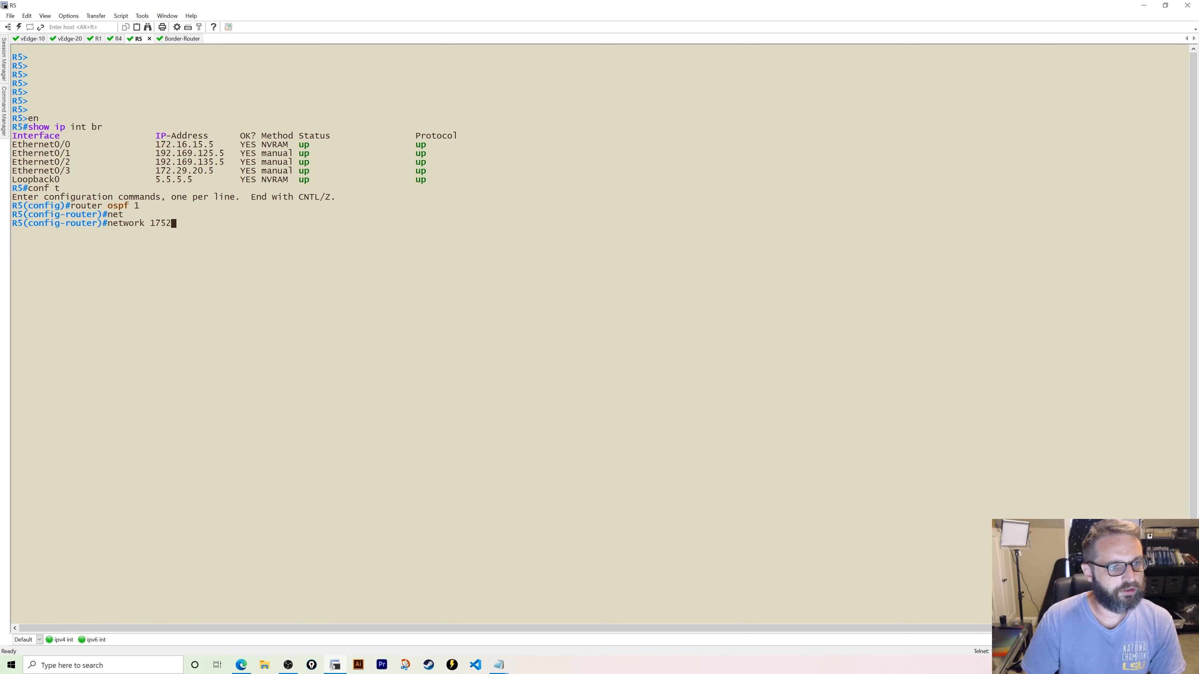
key(BackSpace)
key(BackSpace)
text(2.29.)
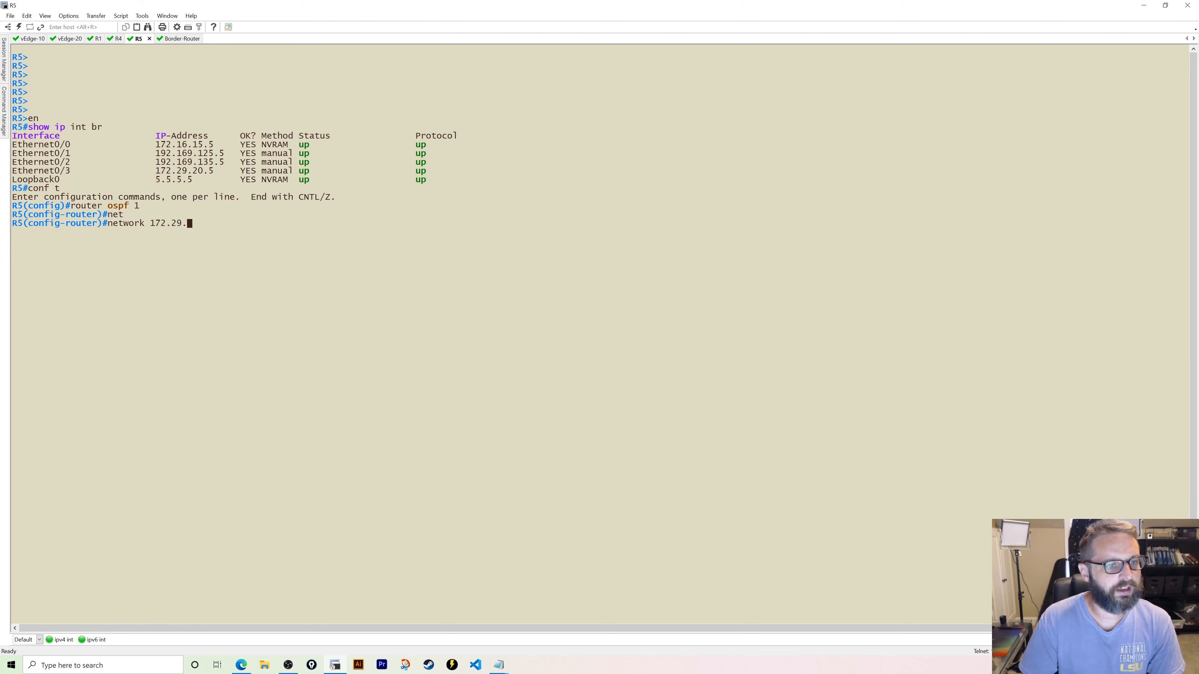
text(20.0 0.0.0.2)
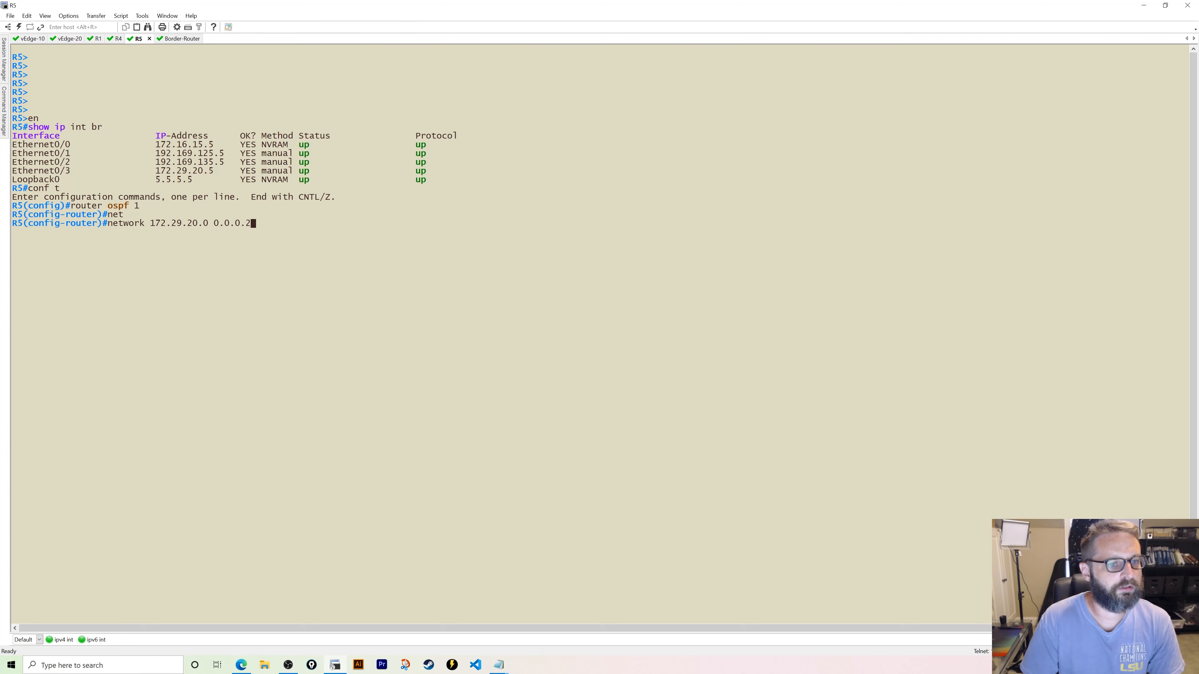
text(55 area 12.34)
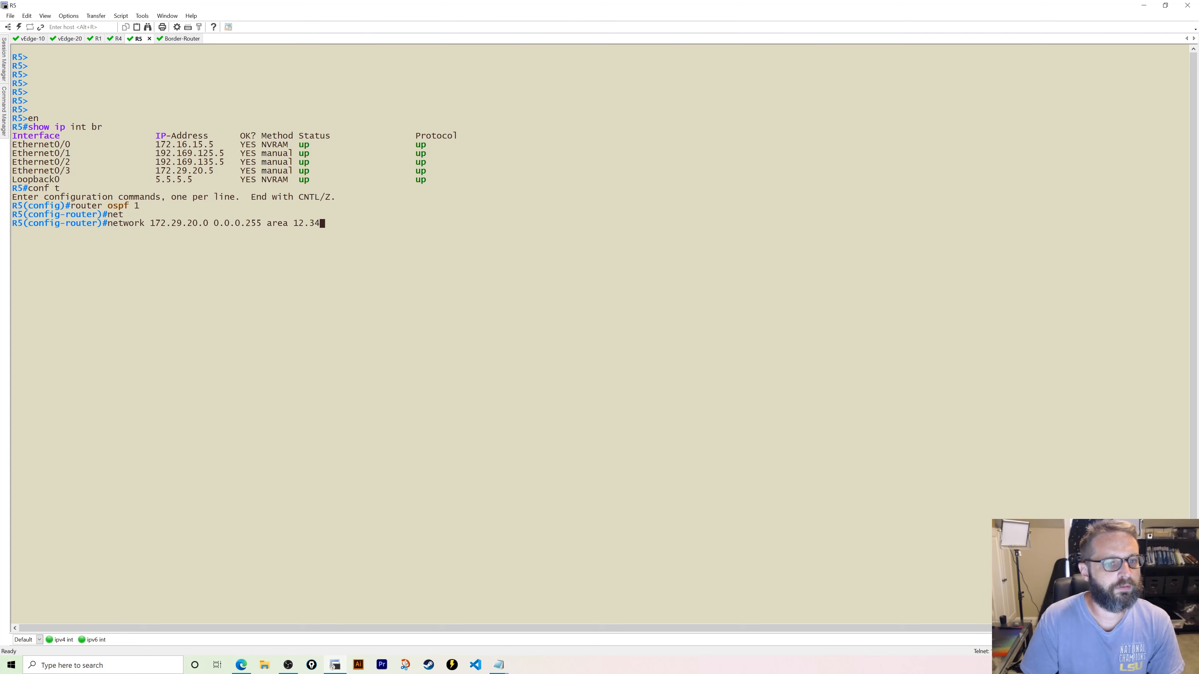
text(.5.0)
key(Return)
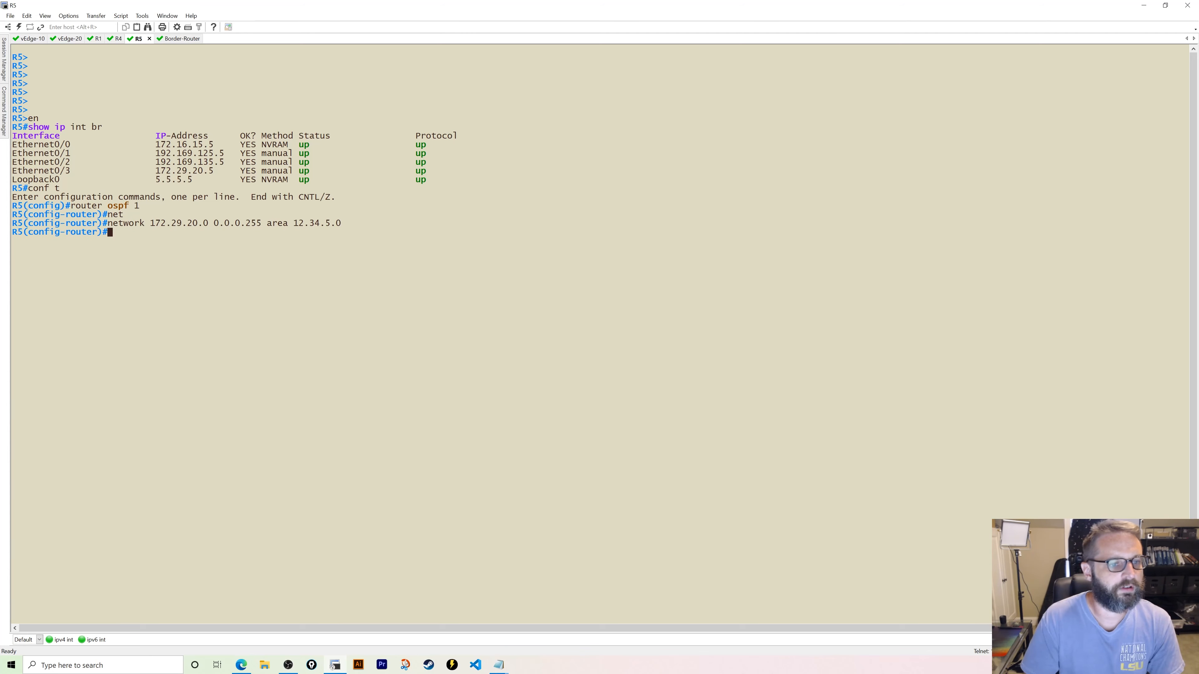
- Rerun the ping to 10.10.1.106 from R4
click(117, 39)
key(Up)
key(Up)
key(Up)
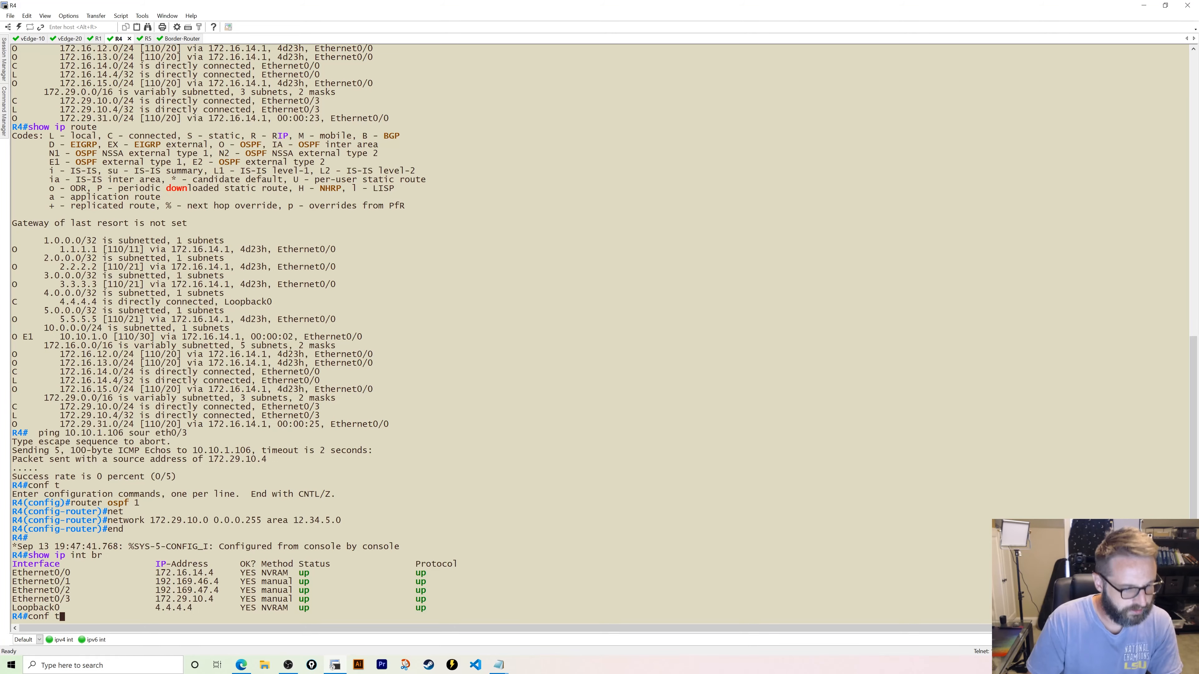
key(Return)
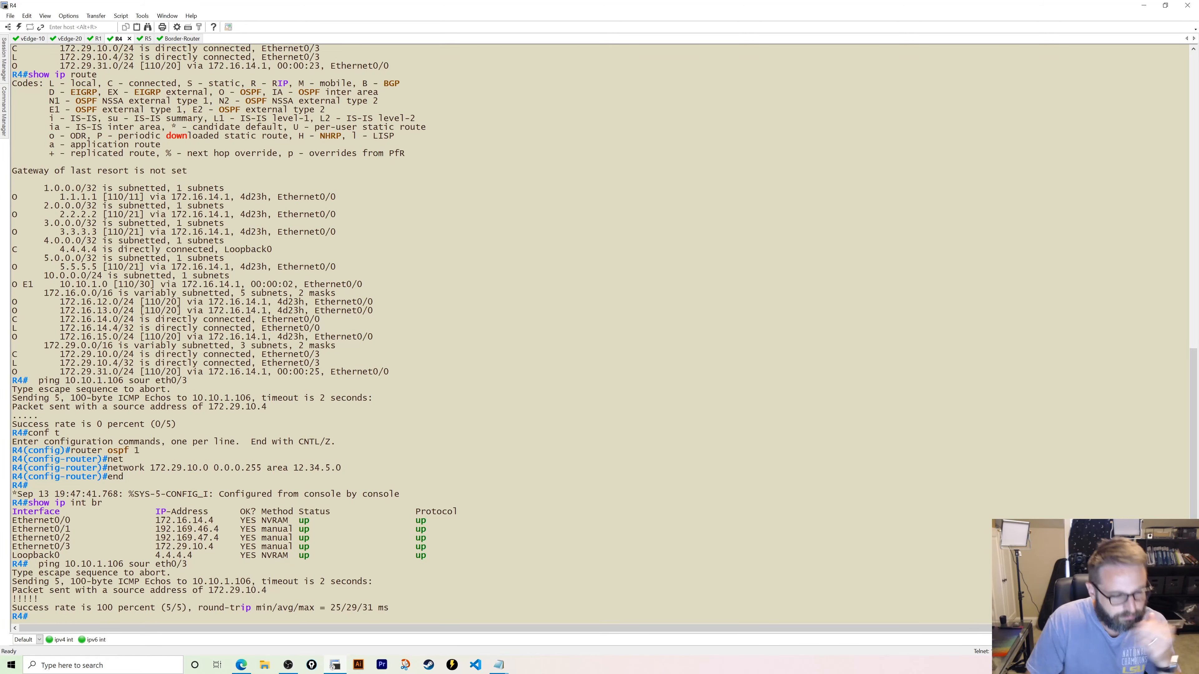
- Leave configuration mode on R5 and ping 10.10.1.106 sourced from eth0/3
click(139, 39)
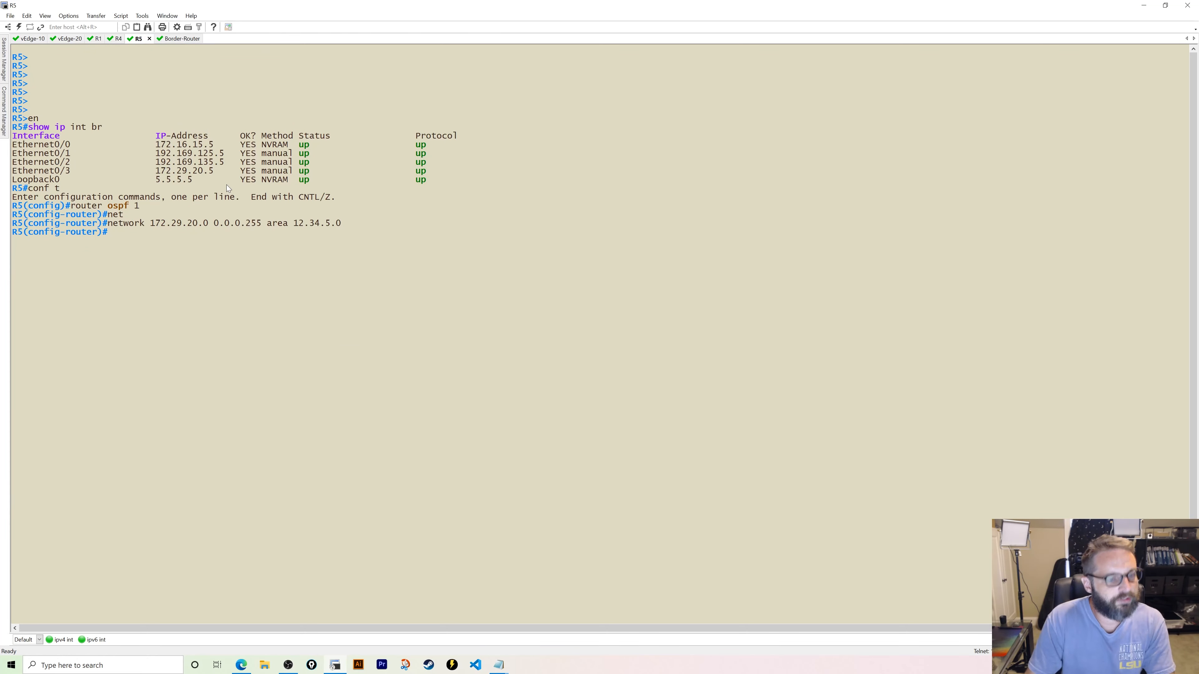
text(end)
key(Return)
text(ping)
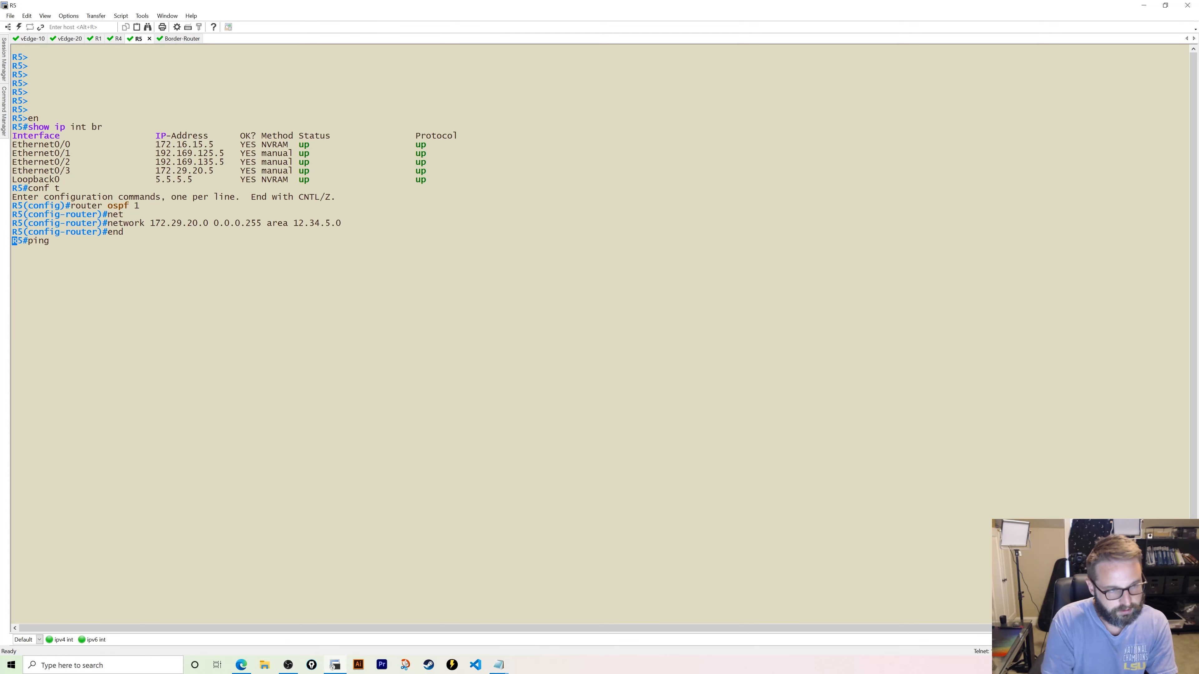
text( 10.10.1)
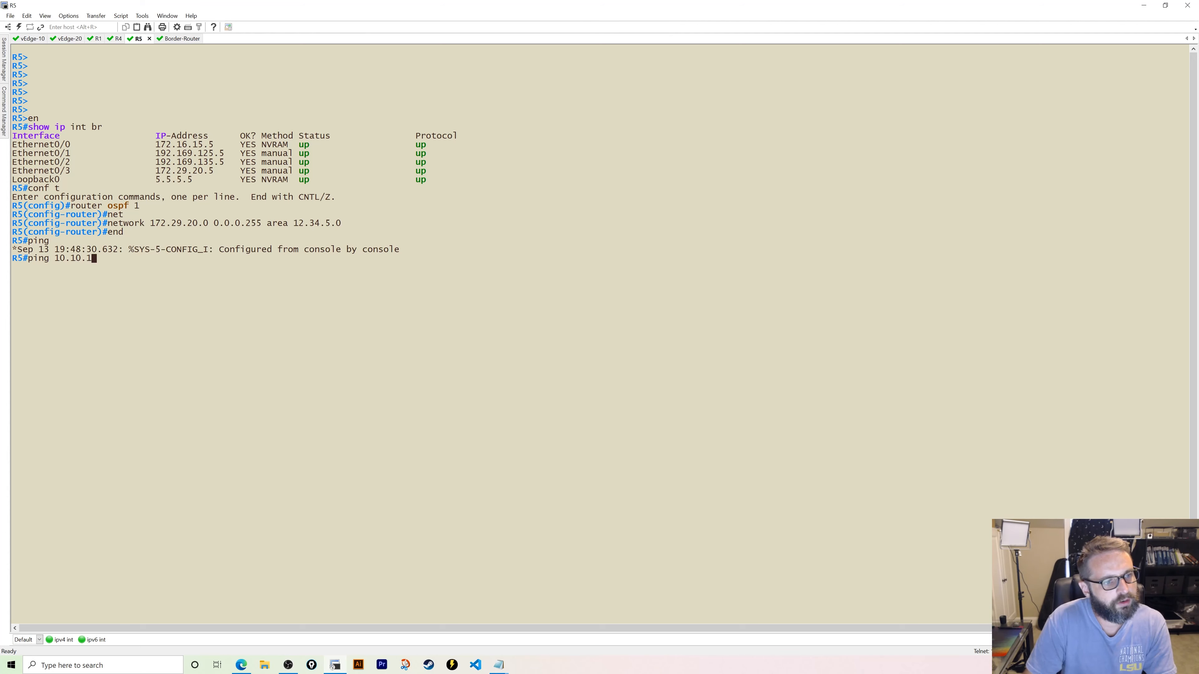
text(.106 so)
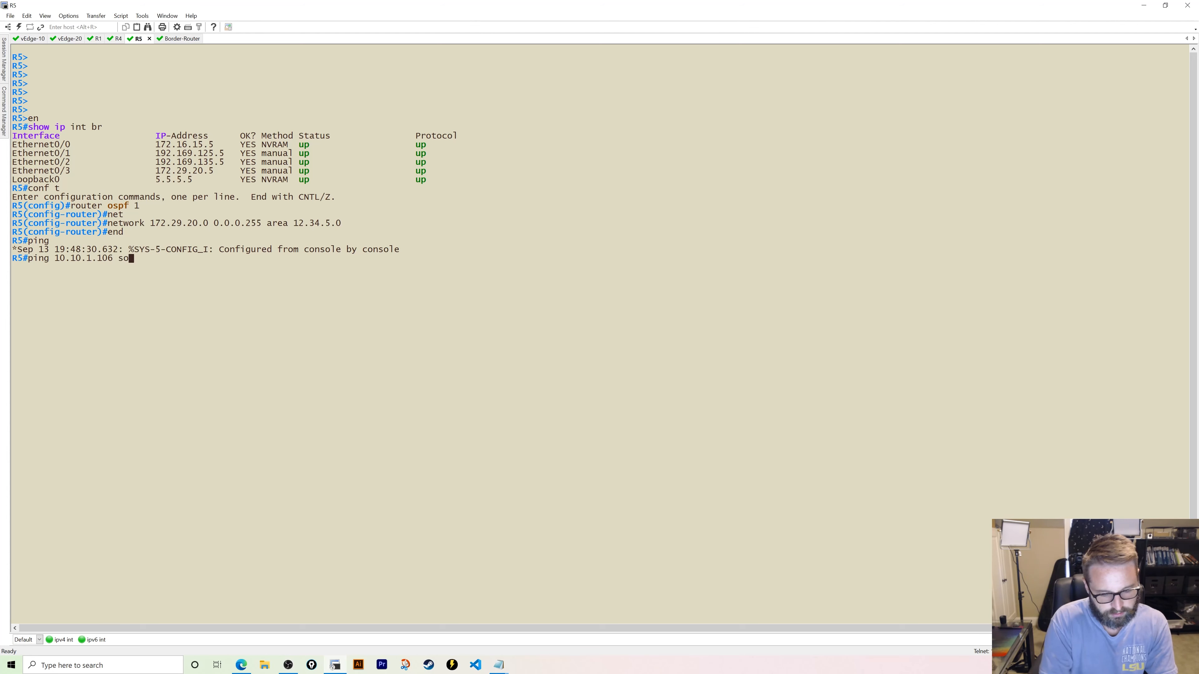
text(u eth0/3)
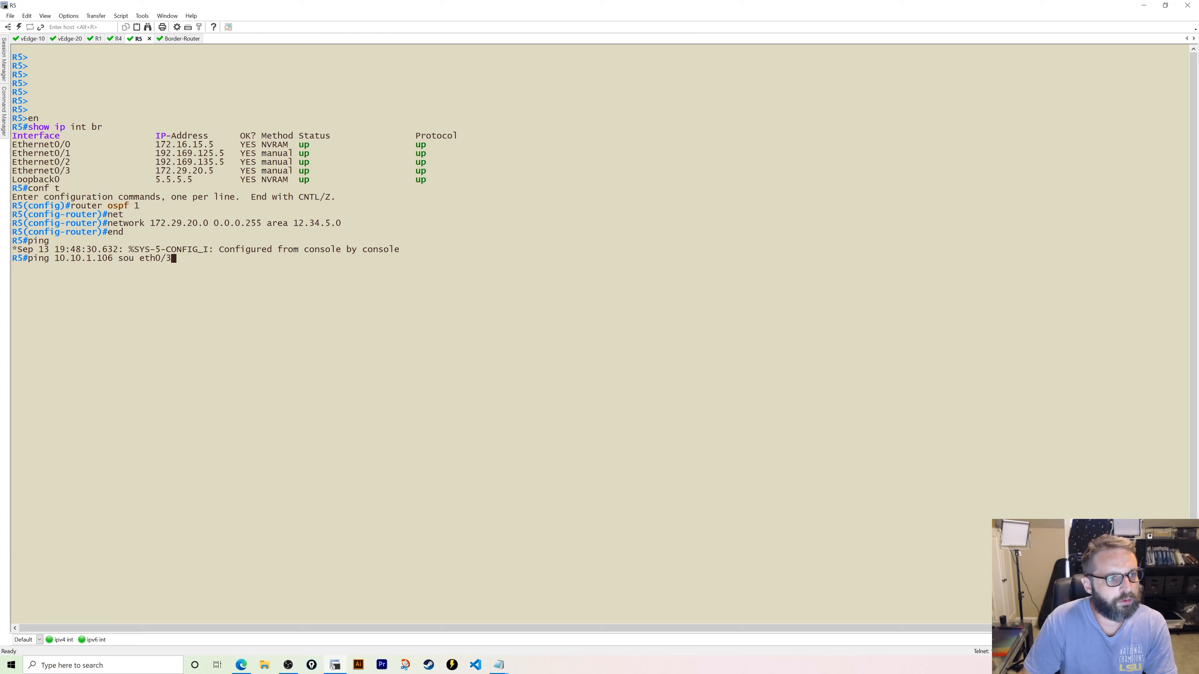
key(Return)
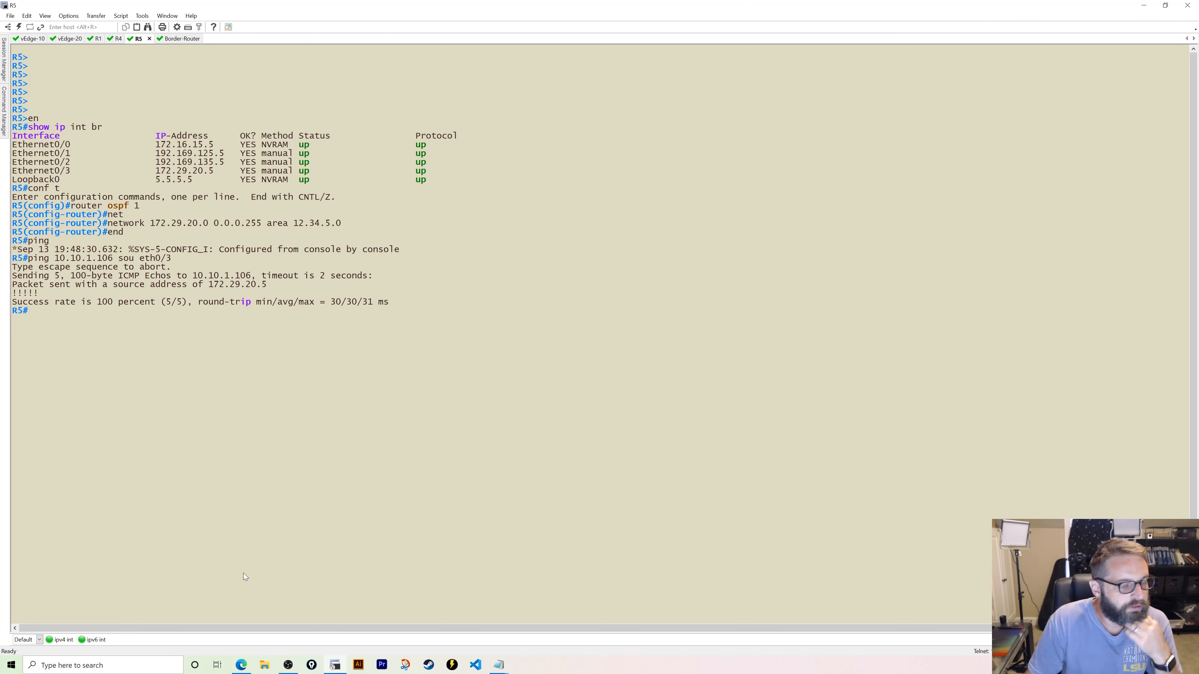
click(244, 665)
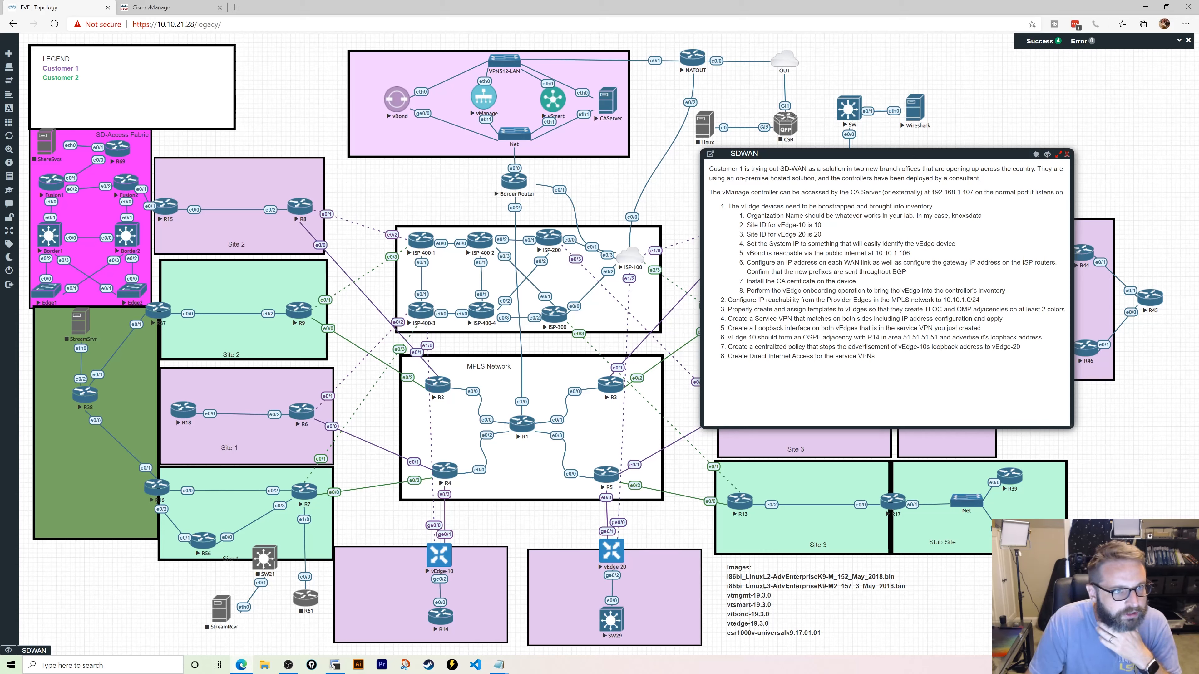
- Switch to the vManage dashboard showing 2 WAN Edges with Control Up
click(151, 7)
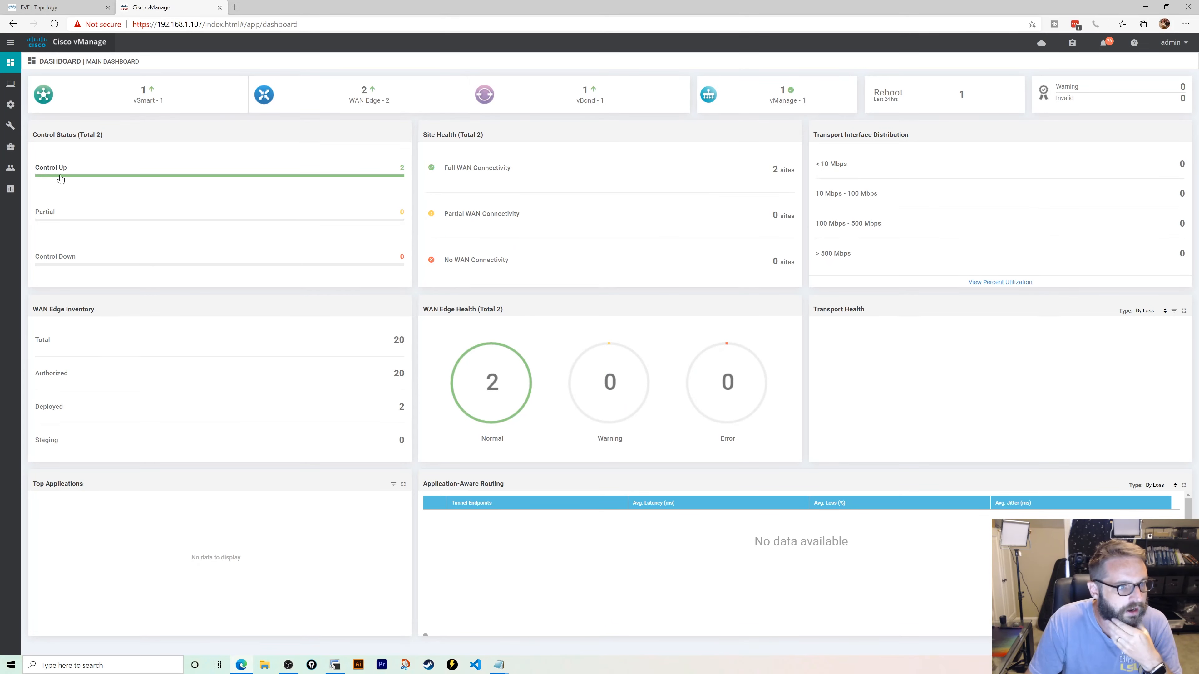
- Add a new feature template for vEdge Cloud and choose the VPN template type
mouse_move(11, 125)
mouse_move(11, 105)
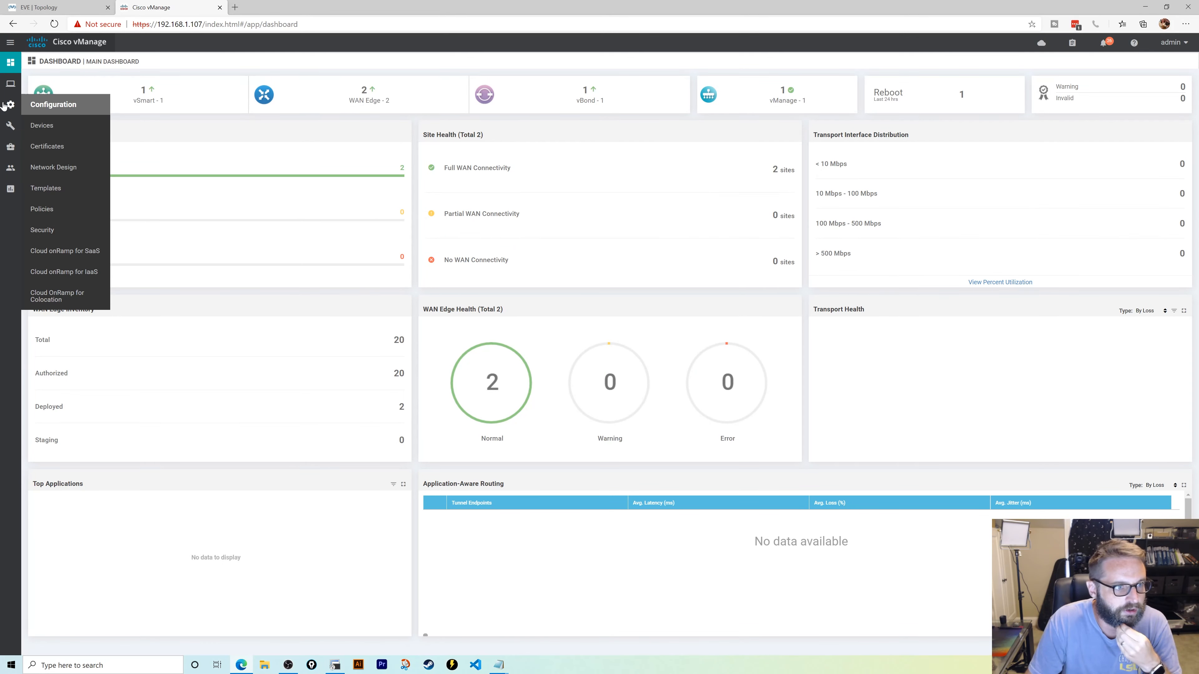
click(78, 190)
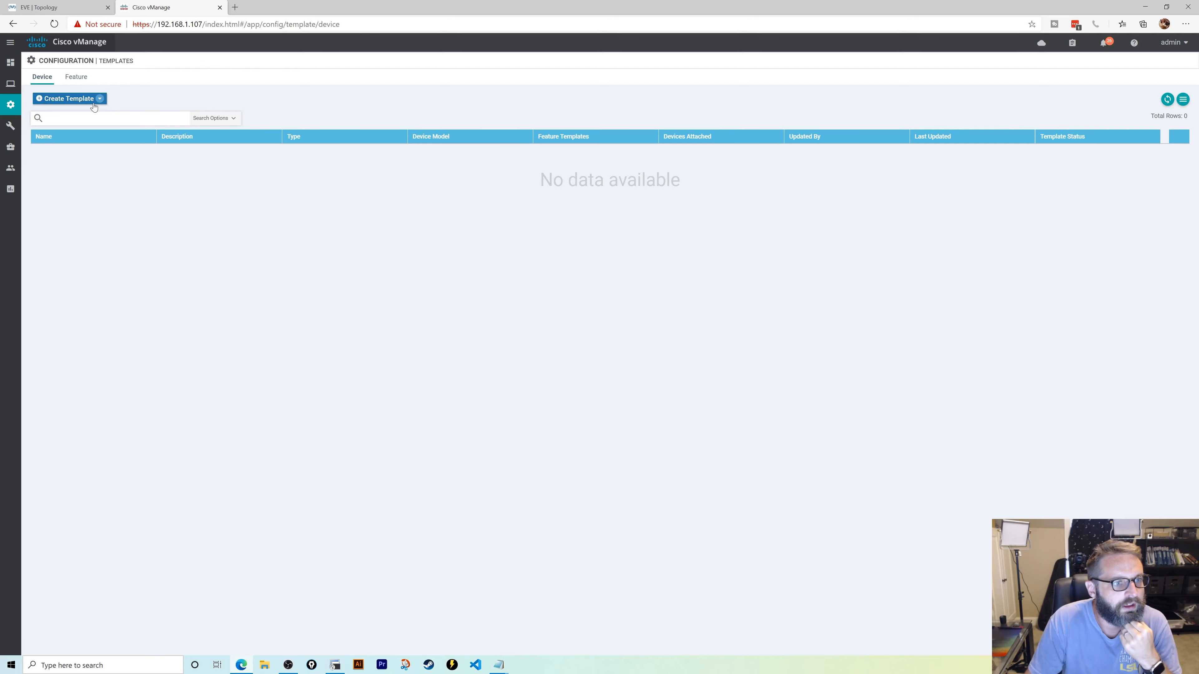
click(98, 99)
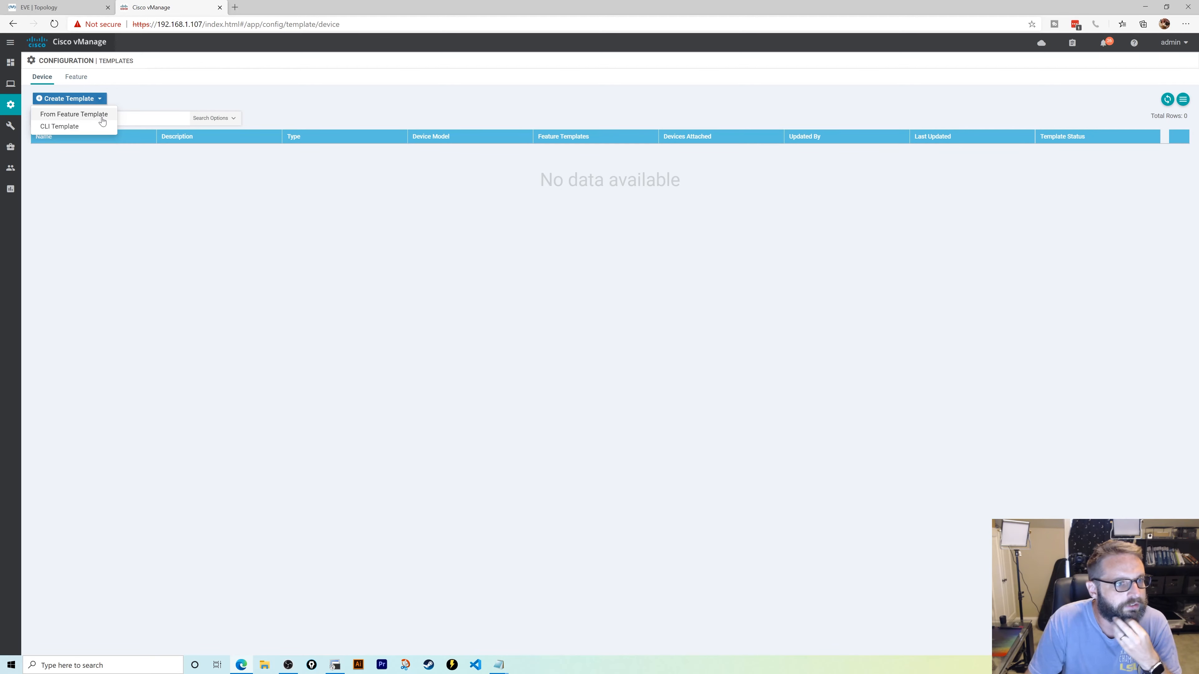
click(76, 76)
click(71, 100)
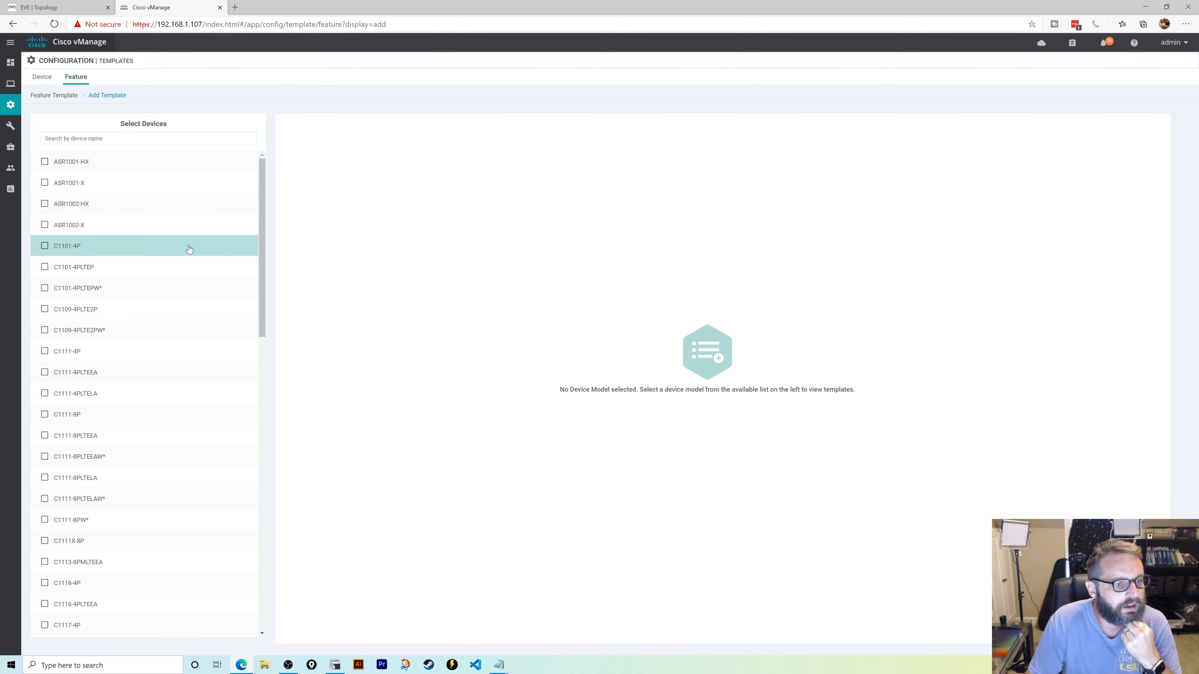
scroll(187, 260, down, 10)
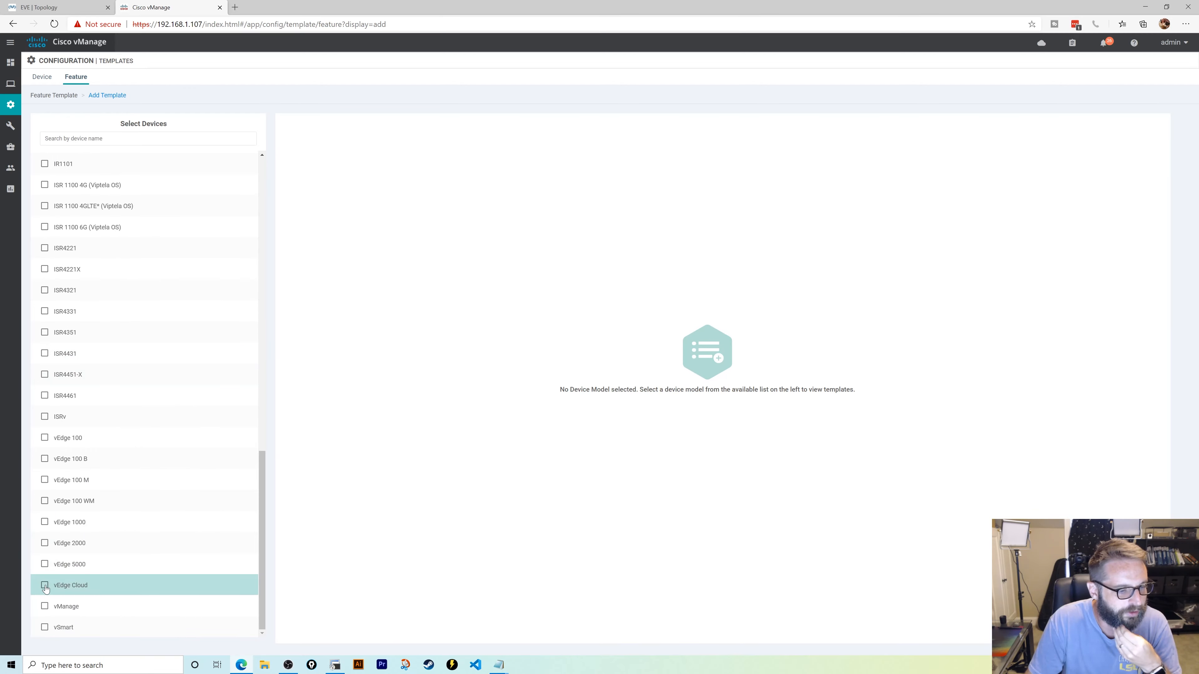
click(123, 585)
click(417, 341)
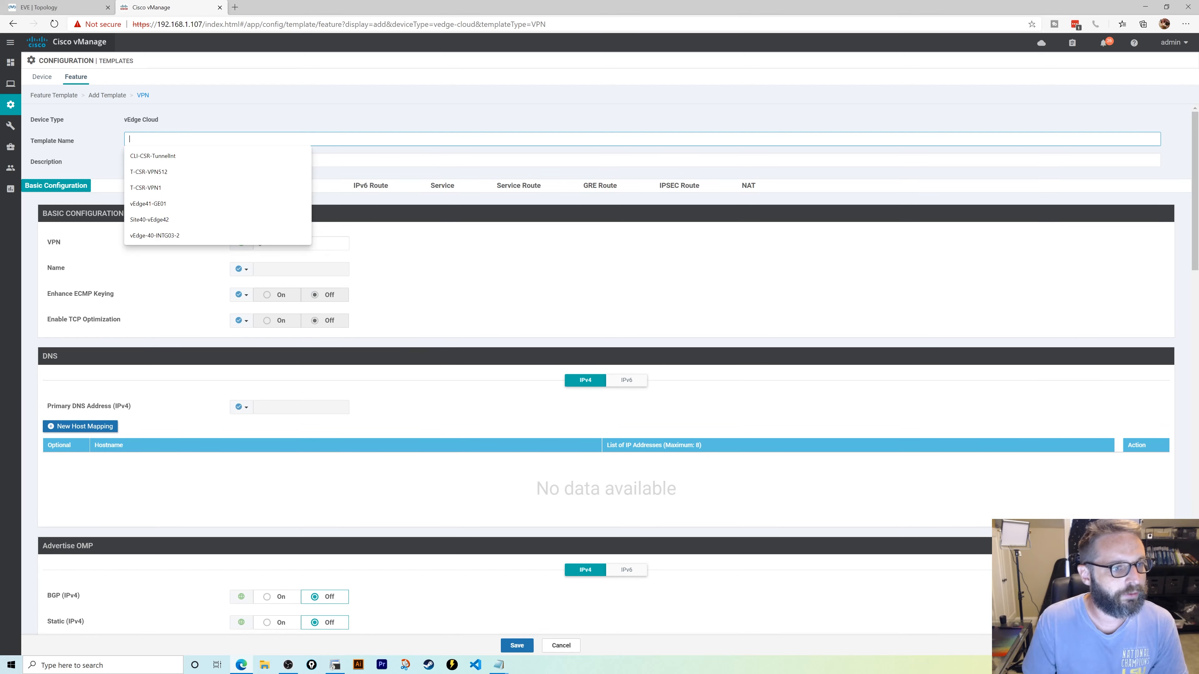
- Name the template VPN0-Template and advertise static and connected IPv4 routes into OMP
click(254, 139)
text(VPN0-T)
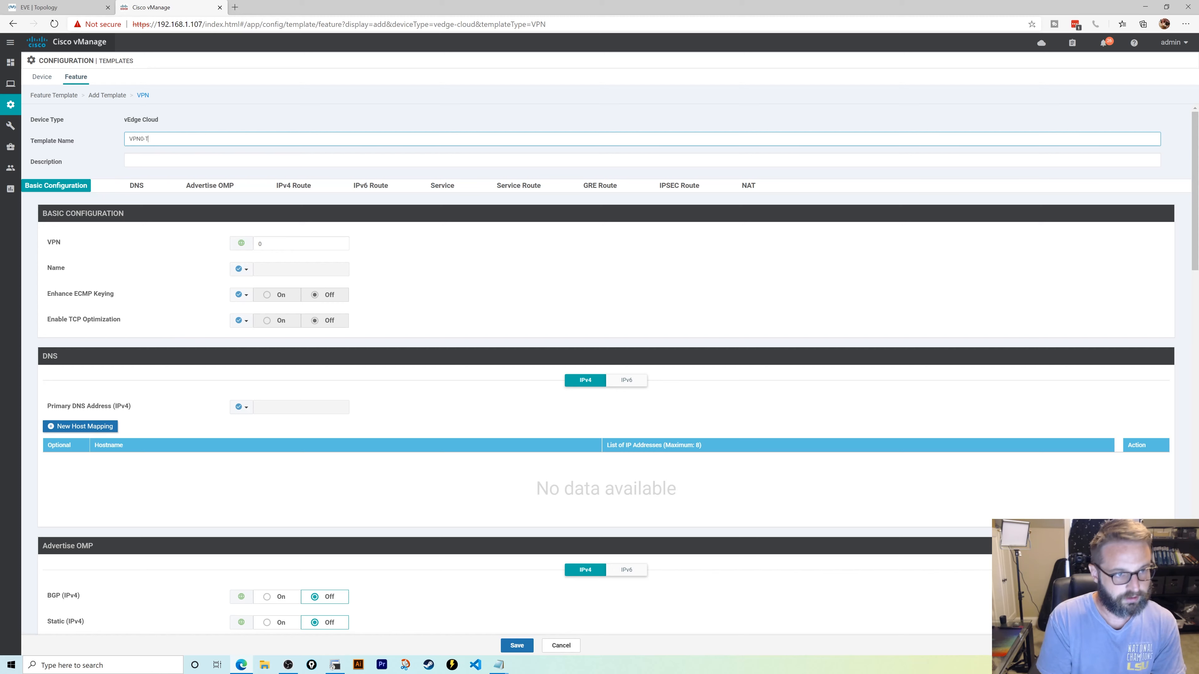
text(emplate)
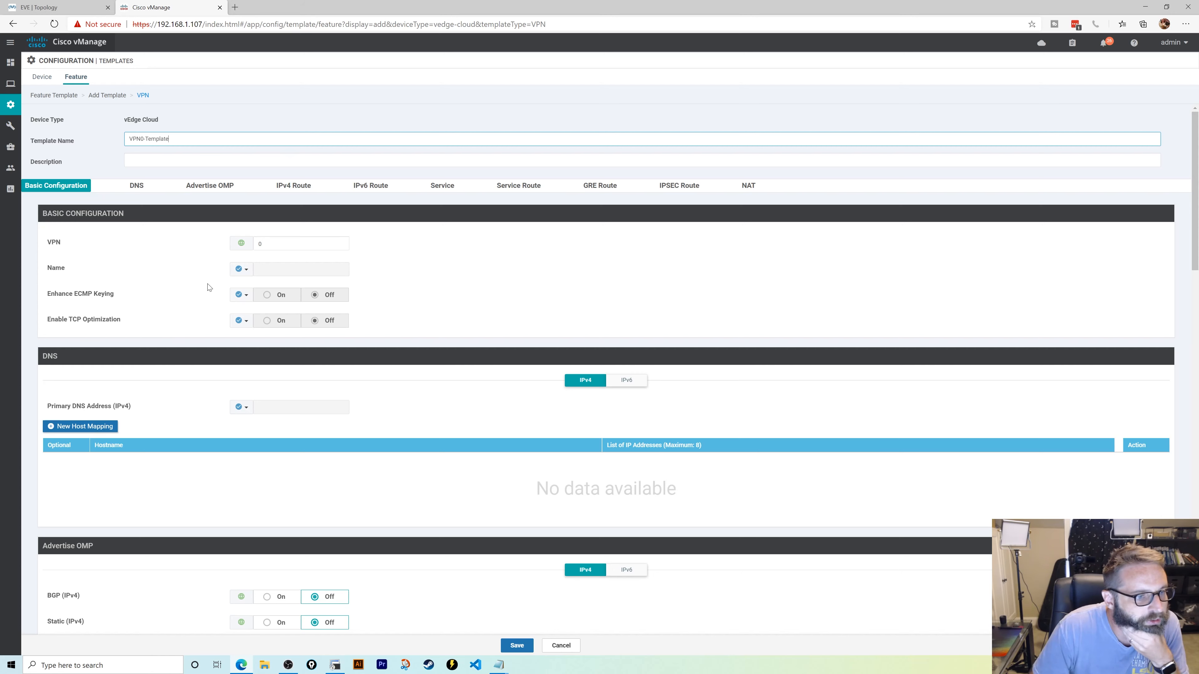
scroll(204, 362, down, 2)
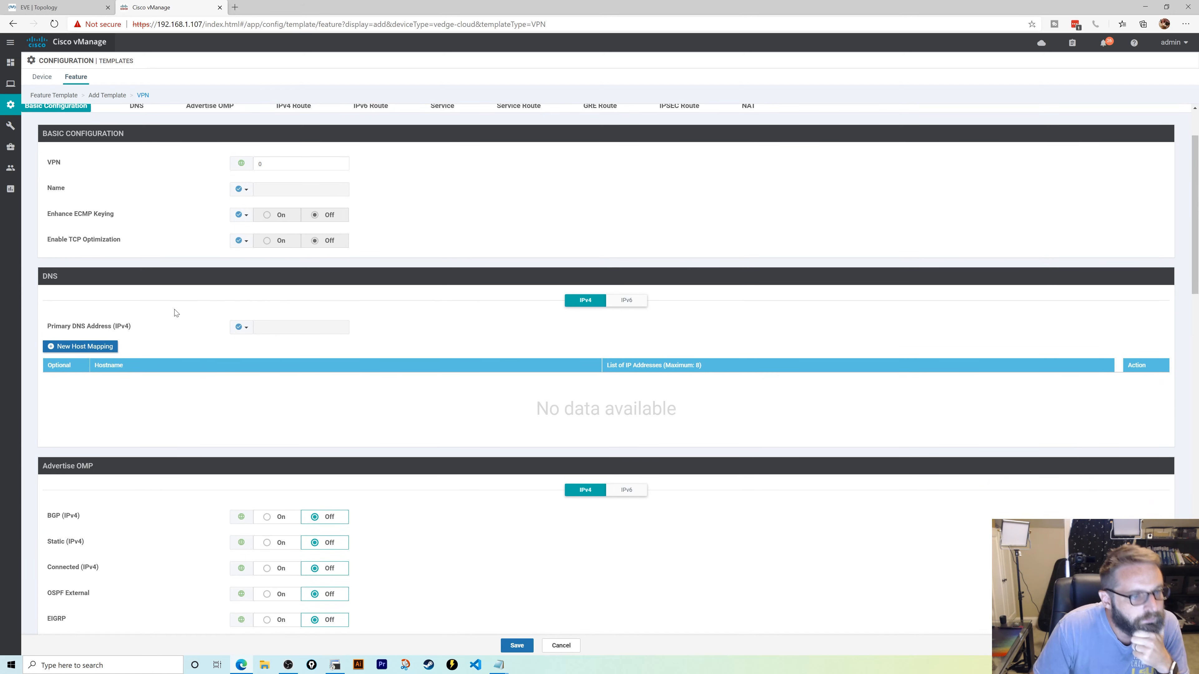
scroll(176, 313, down, 2)
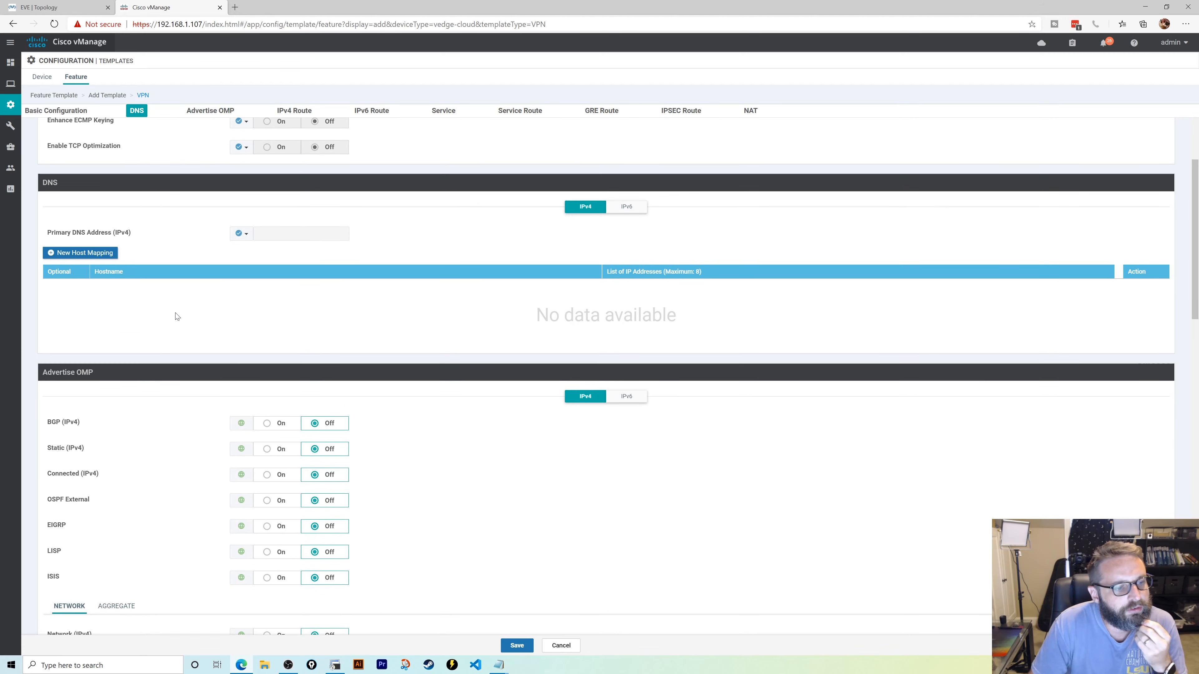
scroll(177, 316, down, 3)
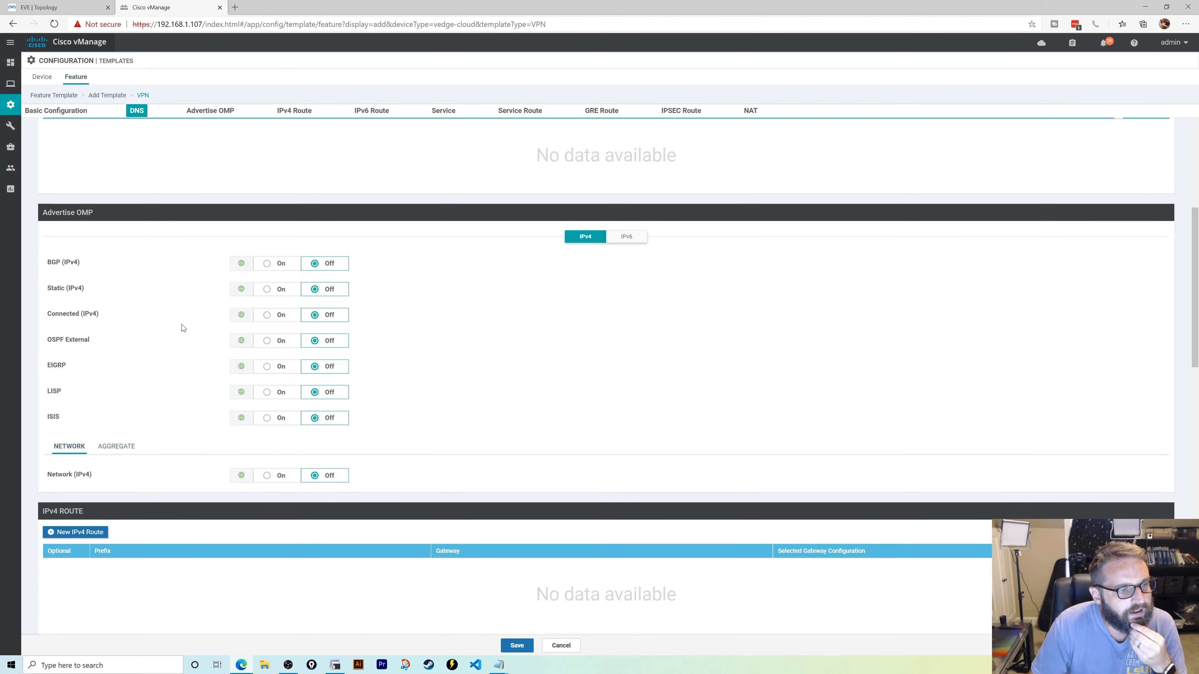
click(268, 290)
click(268, 315)
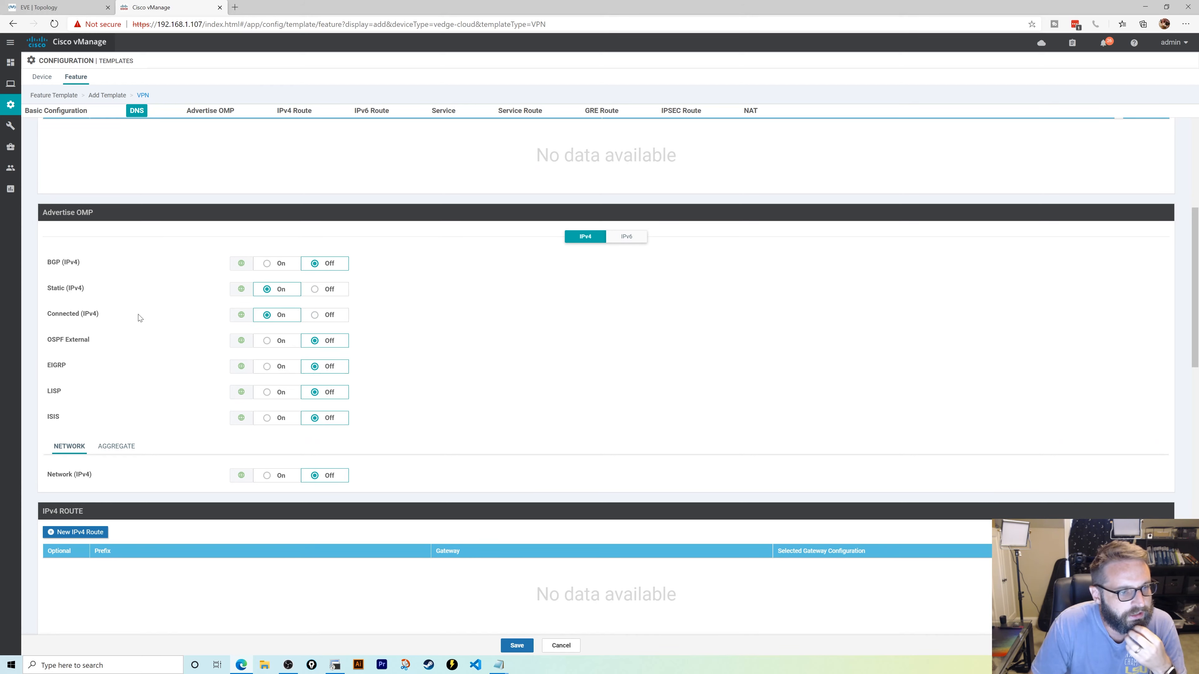
scroll(139, 317, down, 5)
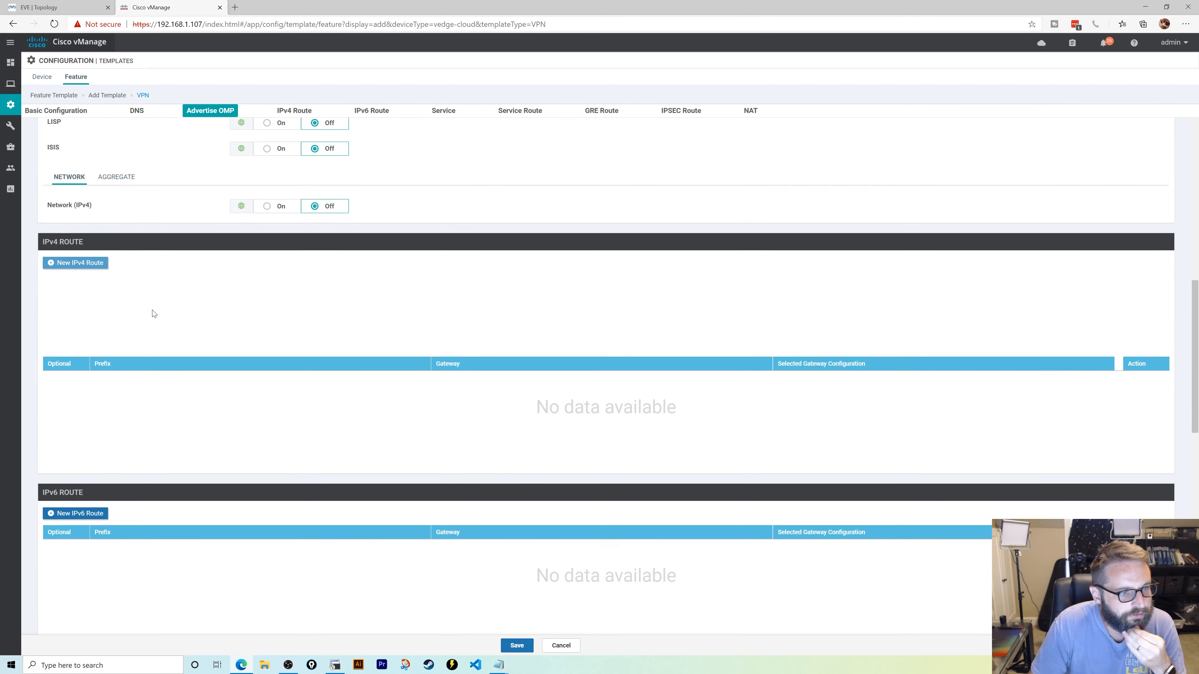
scroll(176, 322, down, 2)
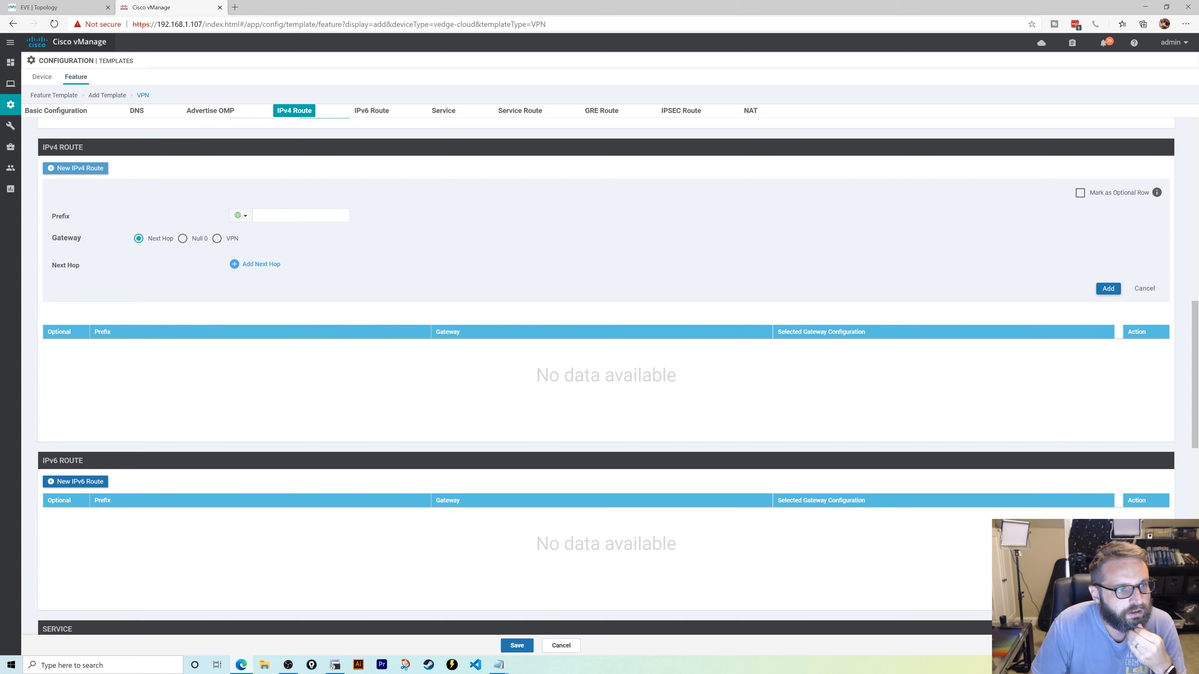
- Enter route prefix 0.0.0.0/0 with a device-specific next hop named def_gateway_Internet
click(283, 216)
text(0.0.0.)
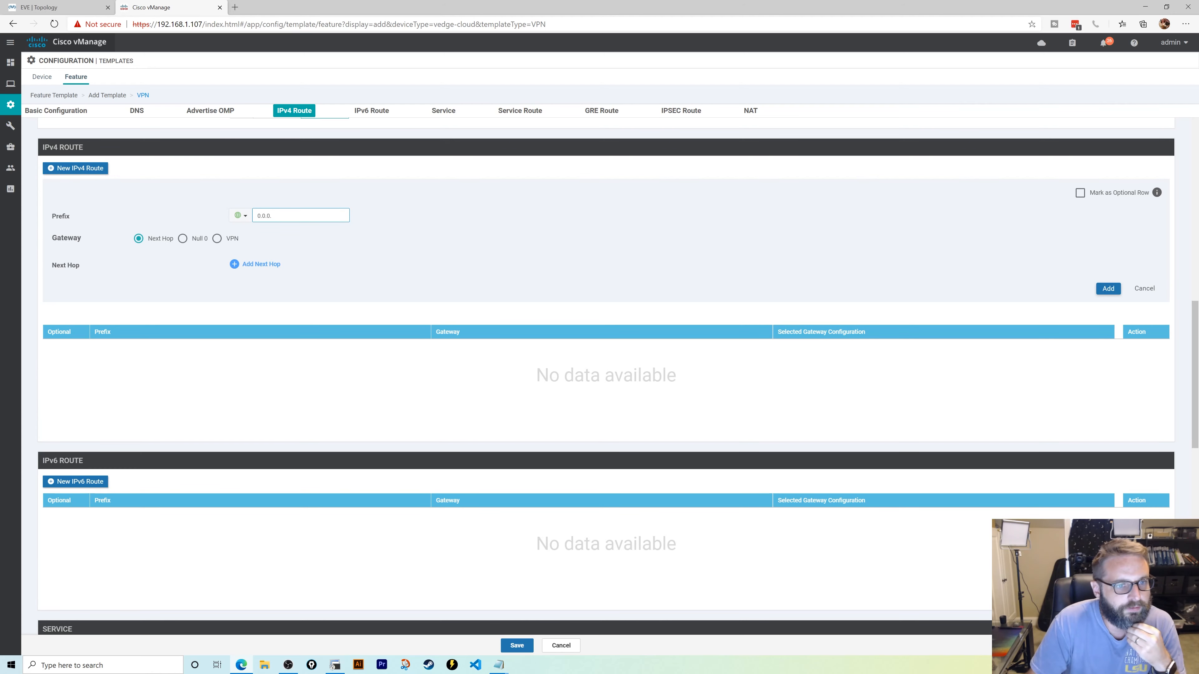
text(0/0)
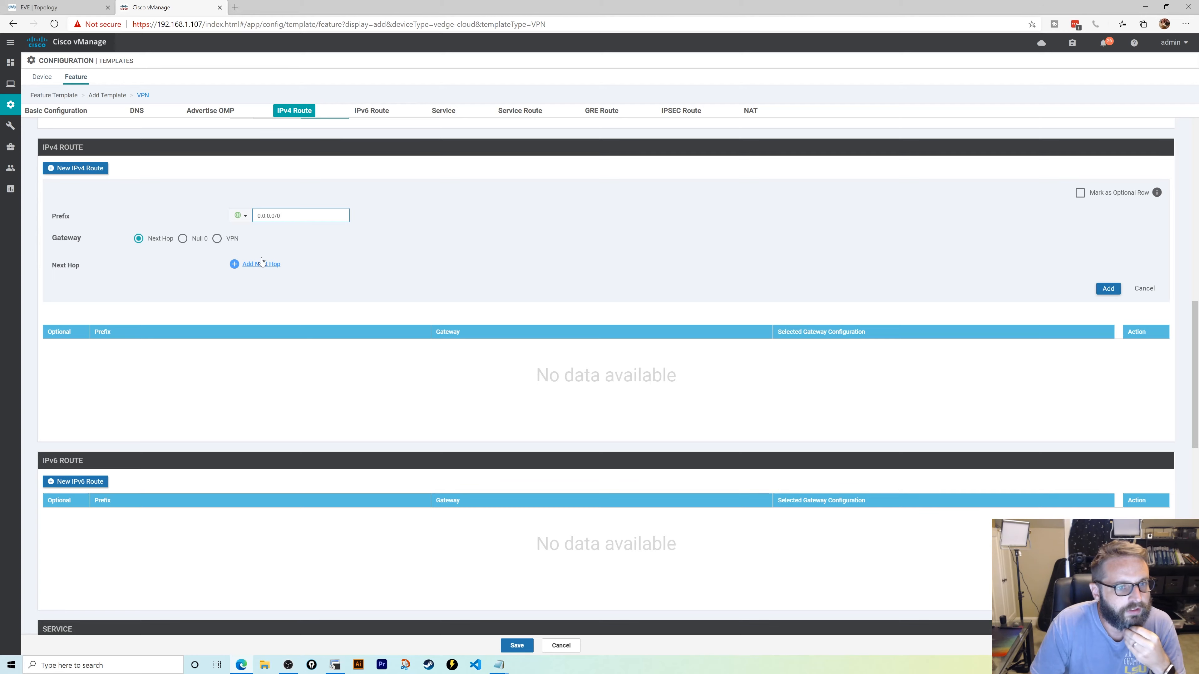
click(261, 265)
click(584, 383)
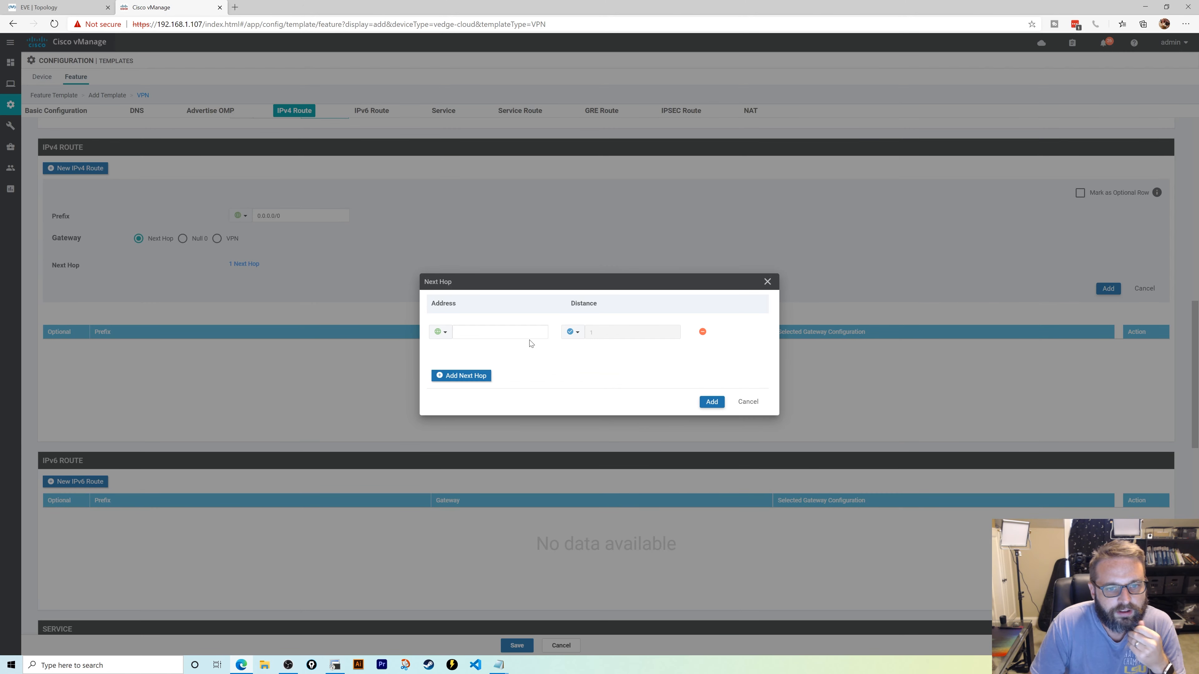
click(530, 333)
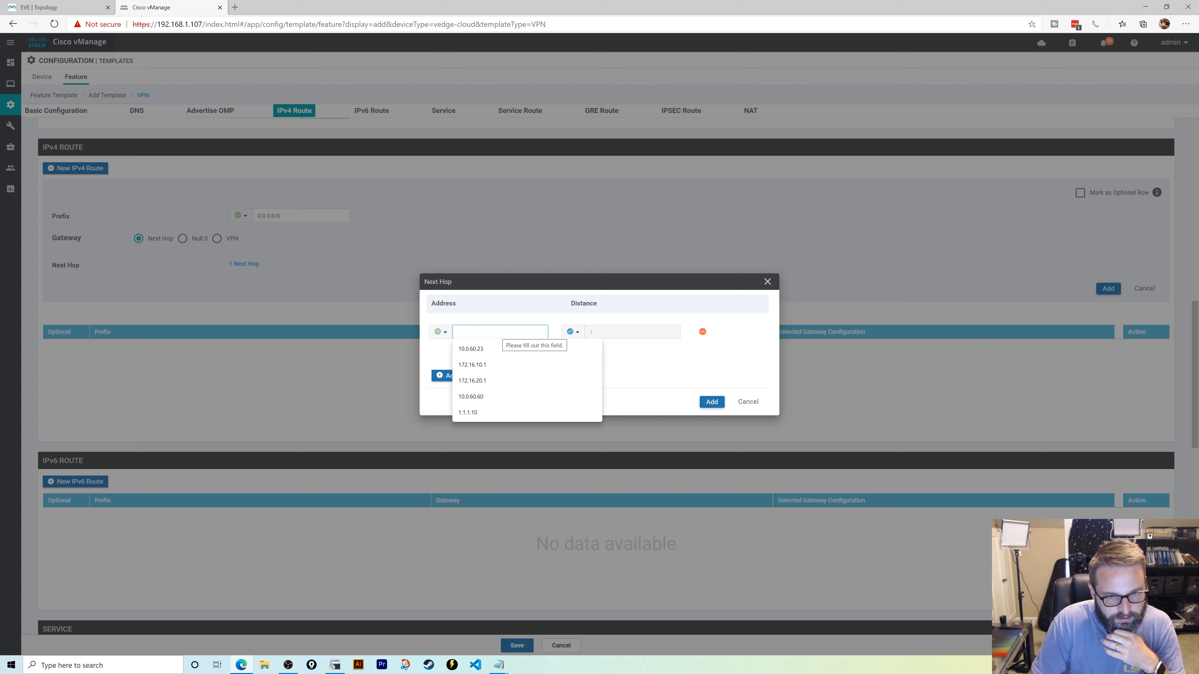
click(440, 331)
mouse_move(465, 366)
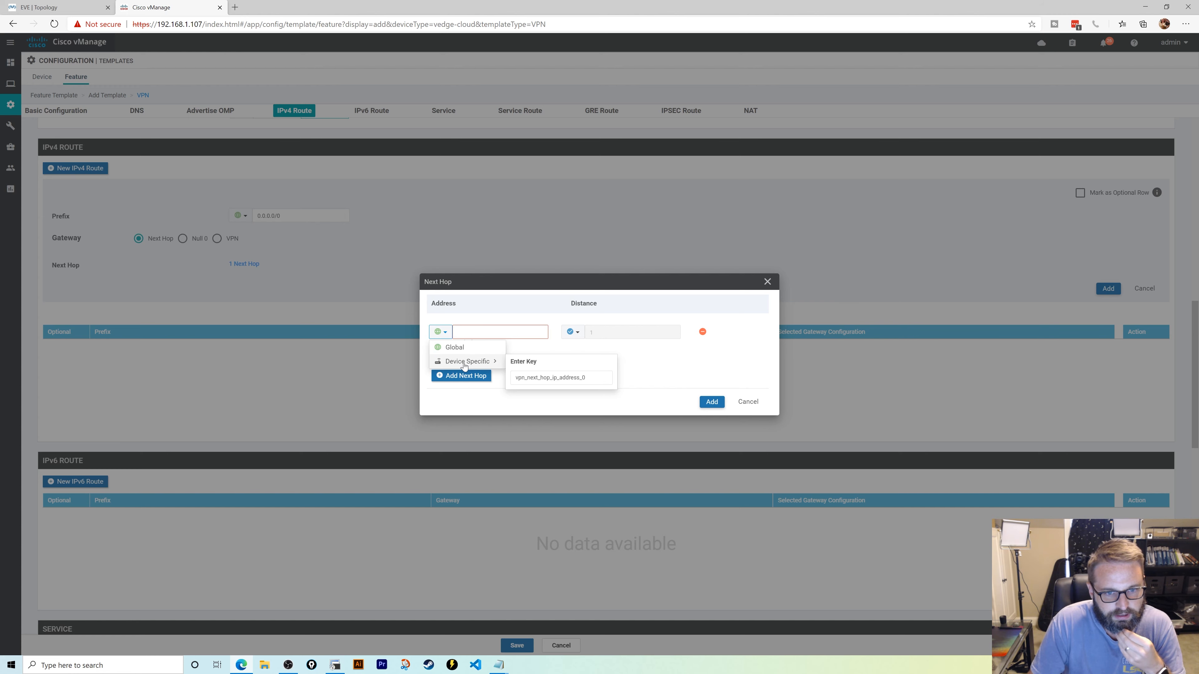
click(489, 361)
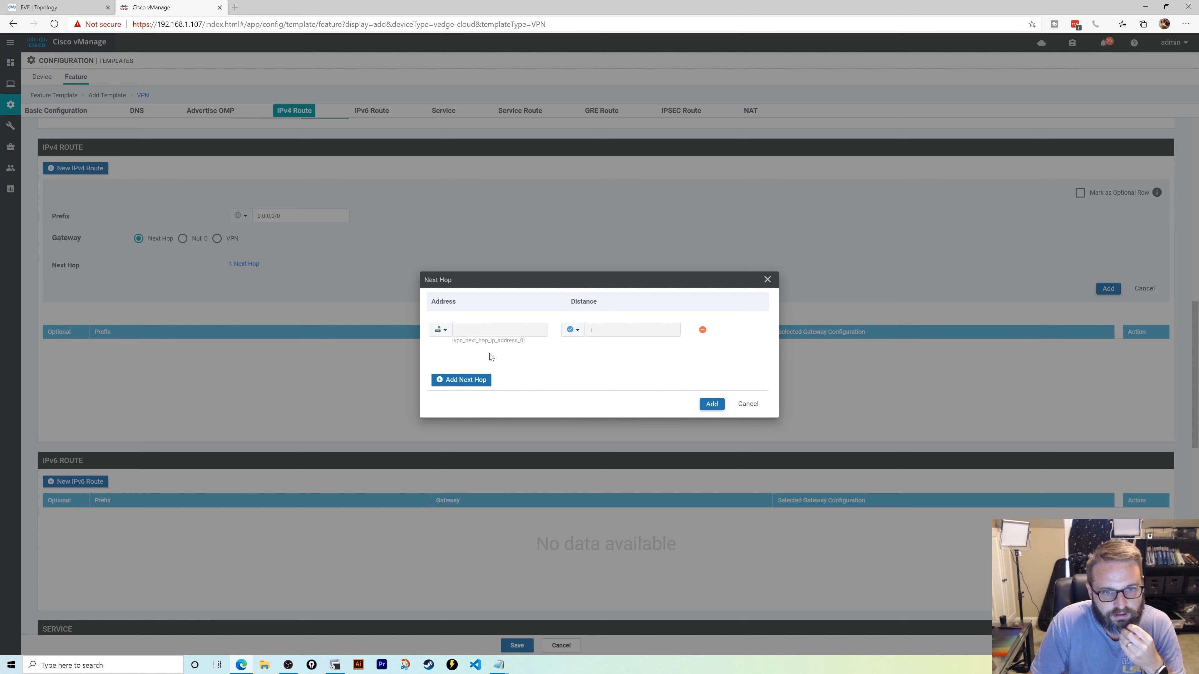
click(440, 330)
mouse_move(476, 362)
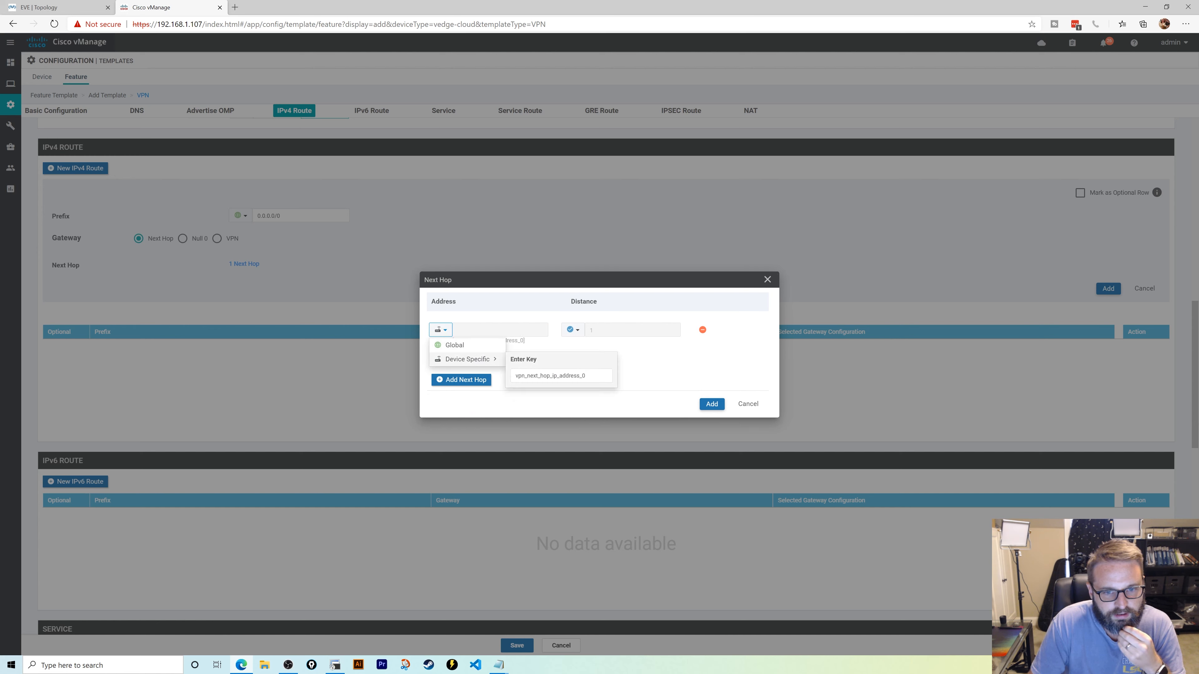
drag(514, 376, 589, 377)
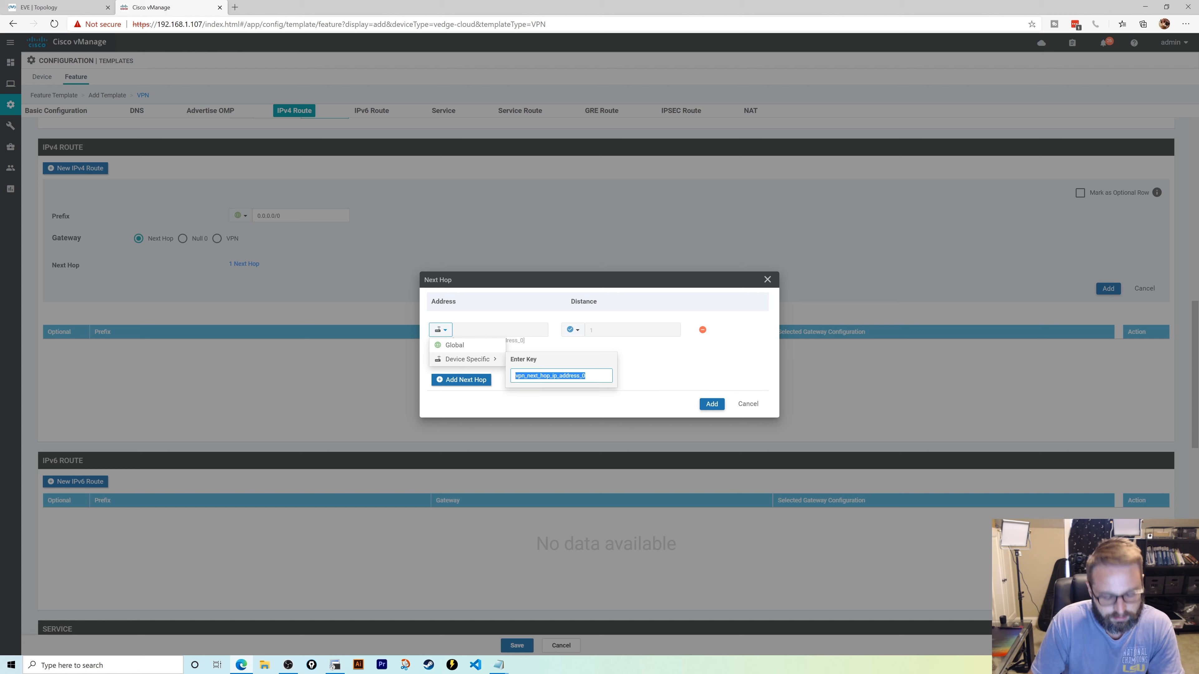
text(def_gate)
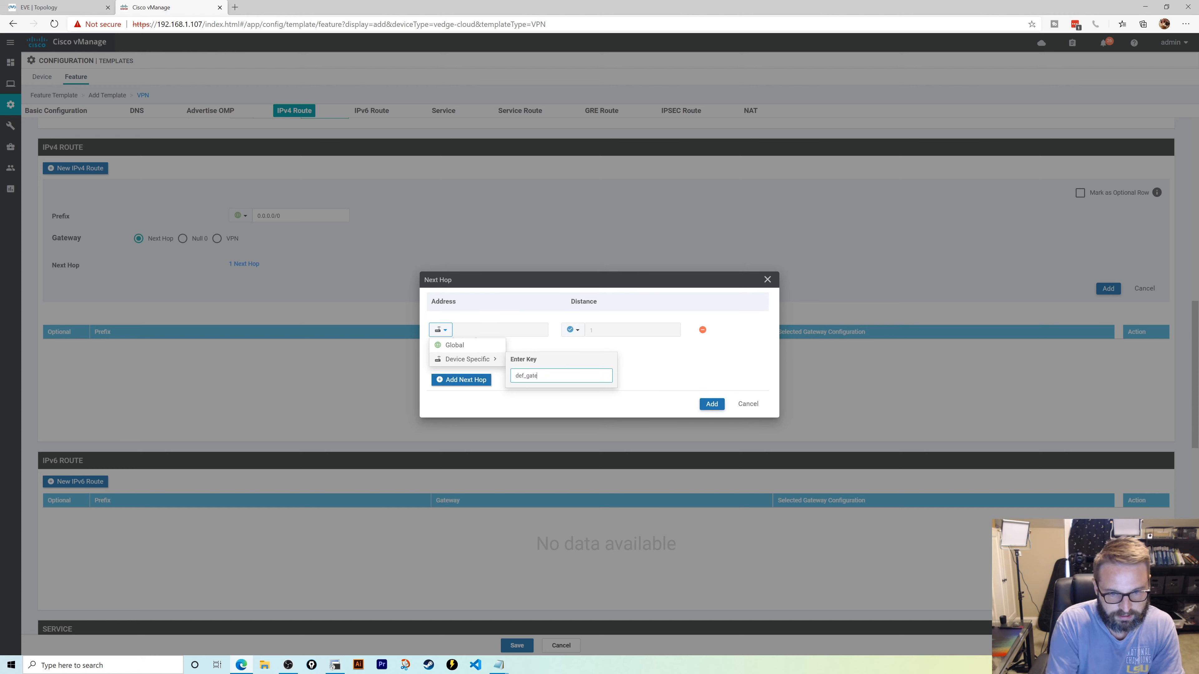
text(way_Internet)
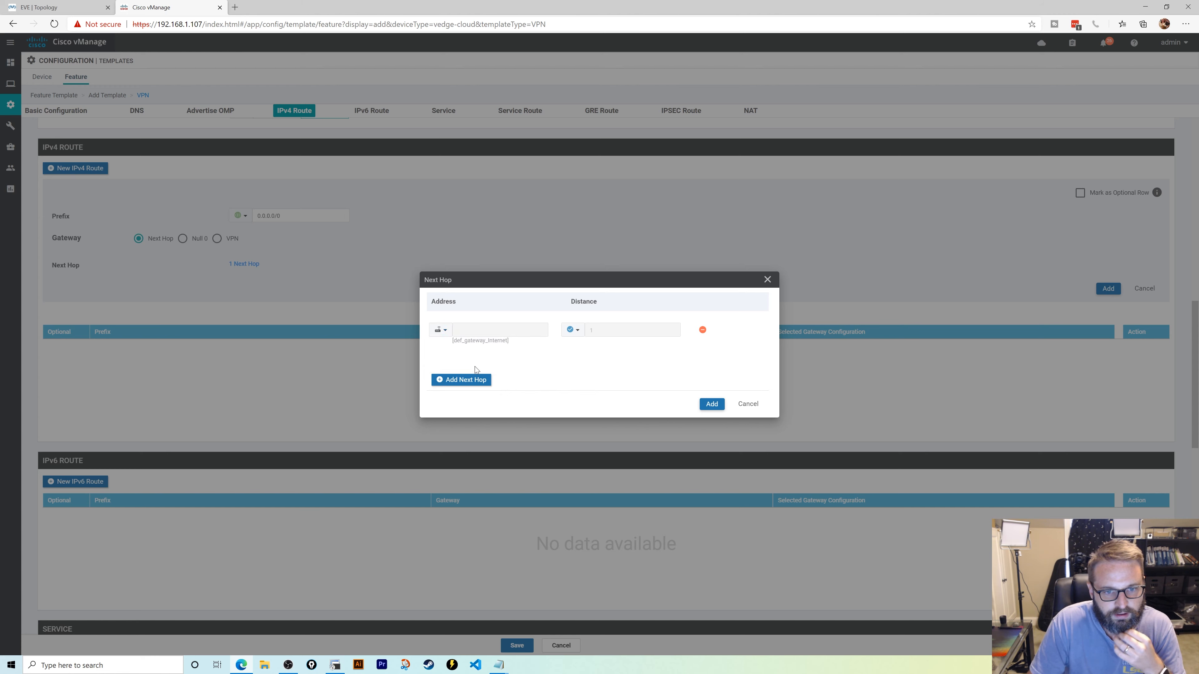
- Add a second device-specific next hop def_gateway_mpls, drop the extra row, and confirm
click(461, 379)
click(441, 353)
mouse_move(467, 379)
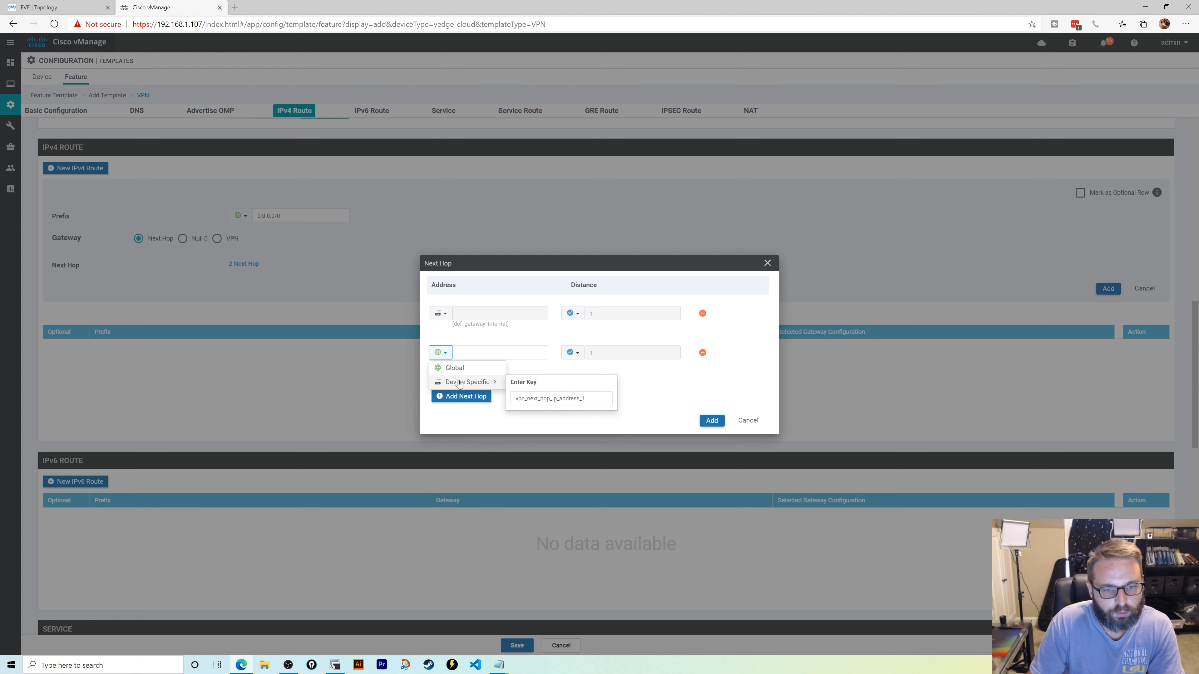
double_click(533, 396)
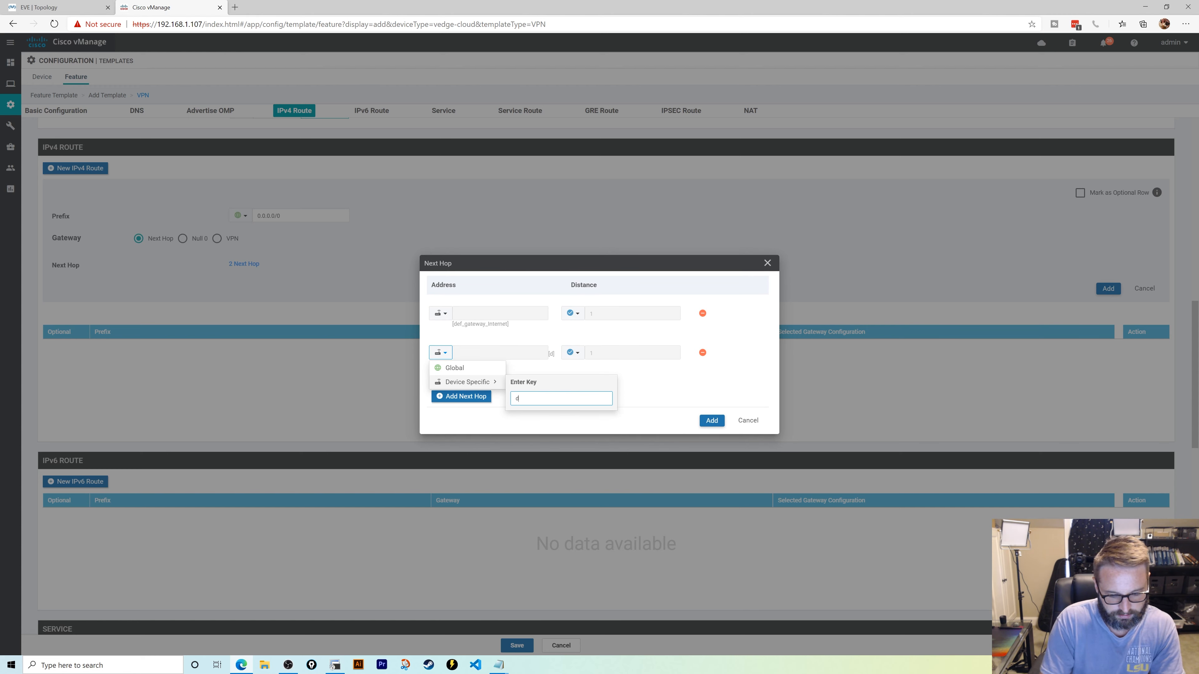
text(def_gateway_)
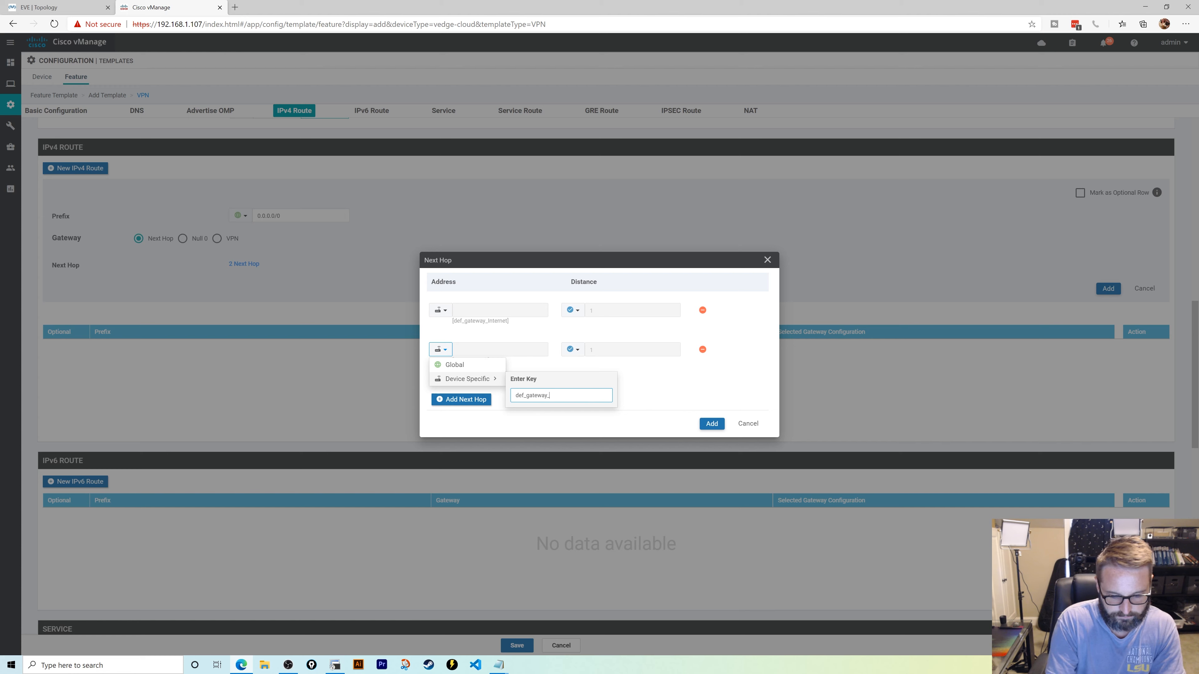
text(mpls)
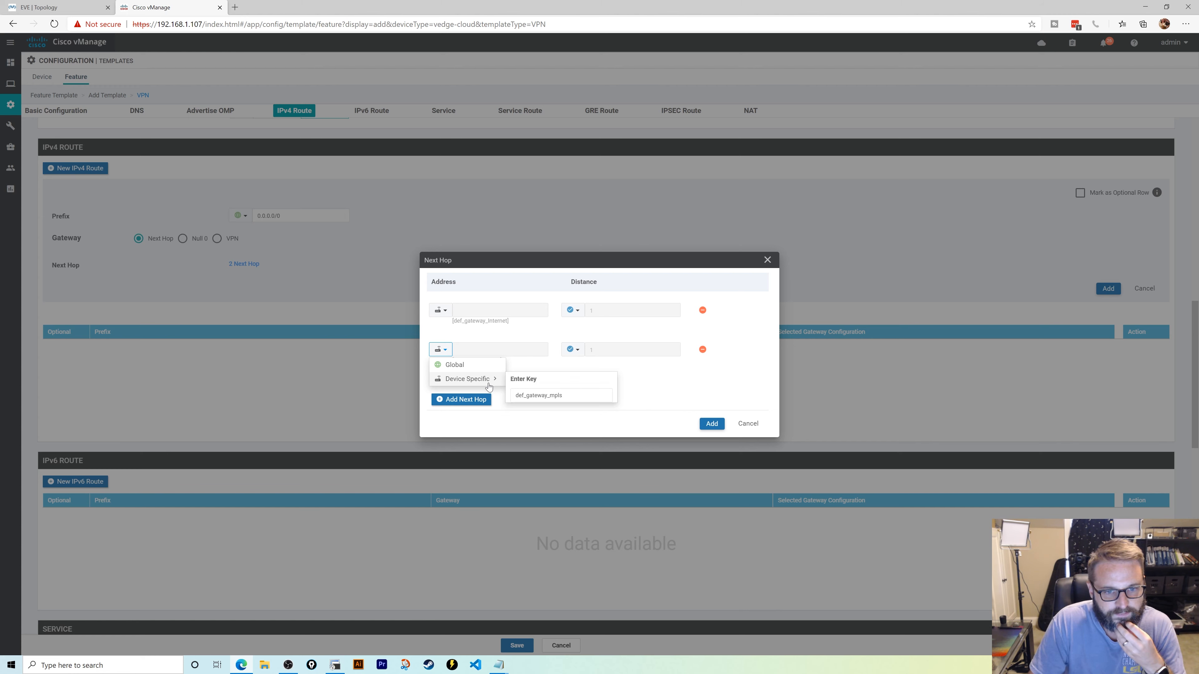
key(Return)
click(485, 400)
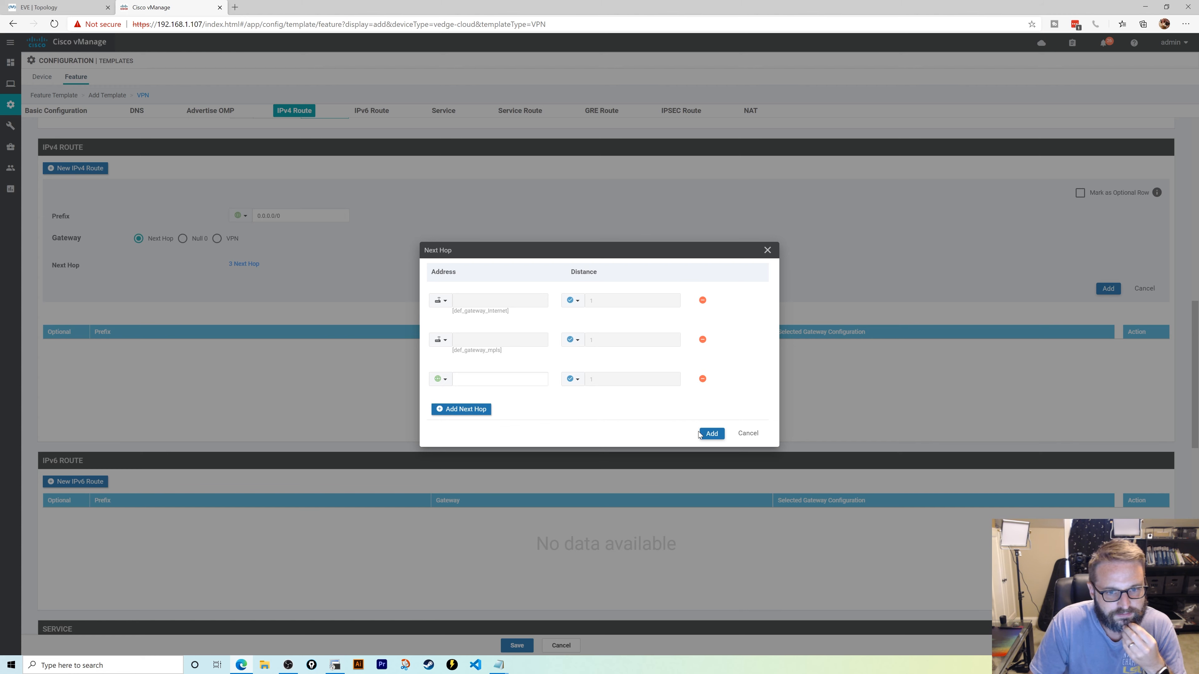
click(702, 380)
click(712, 424)
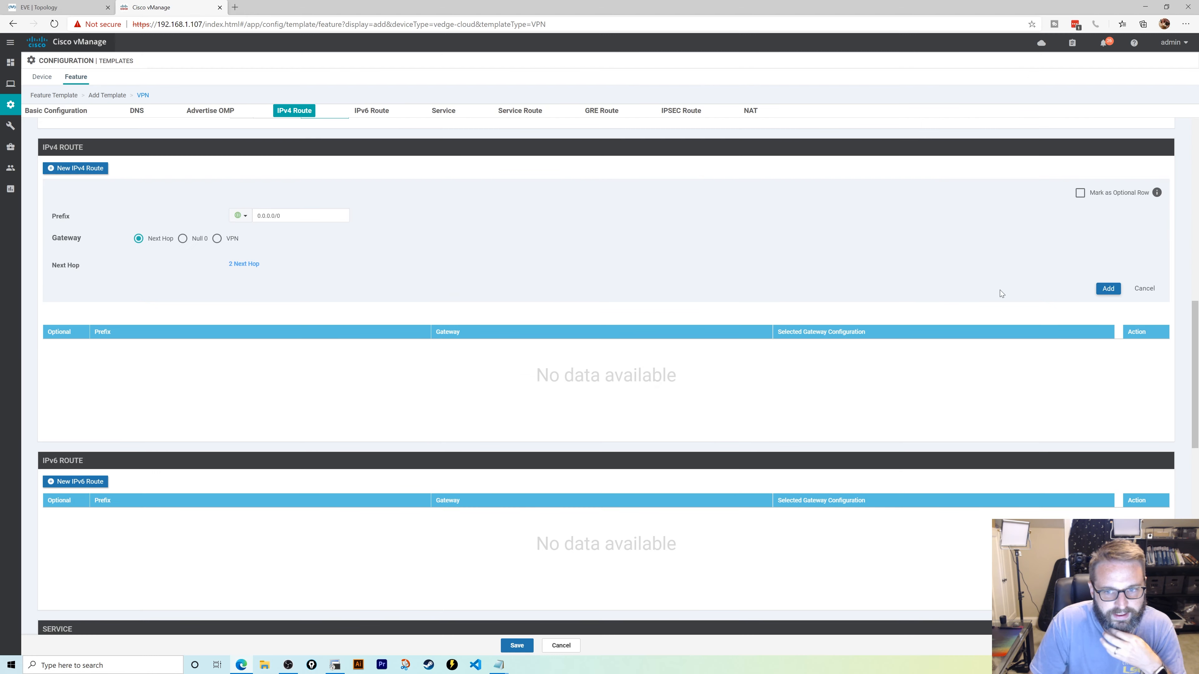
- Add the 0.0.0.0/0 route to the IPv4 route table and attempt to save
click(1108, 288)
scroll(343, 303, up, 6)
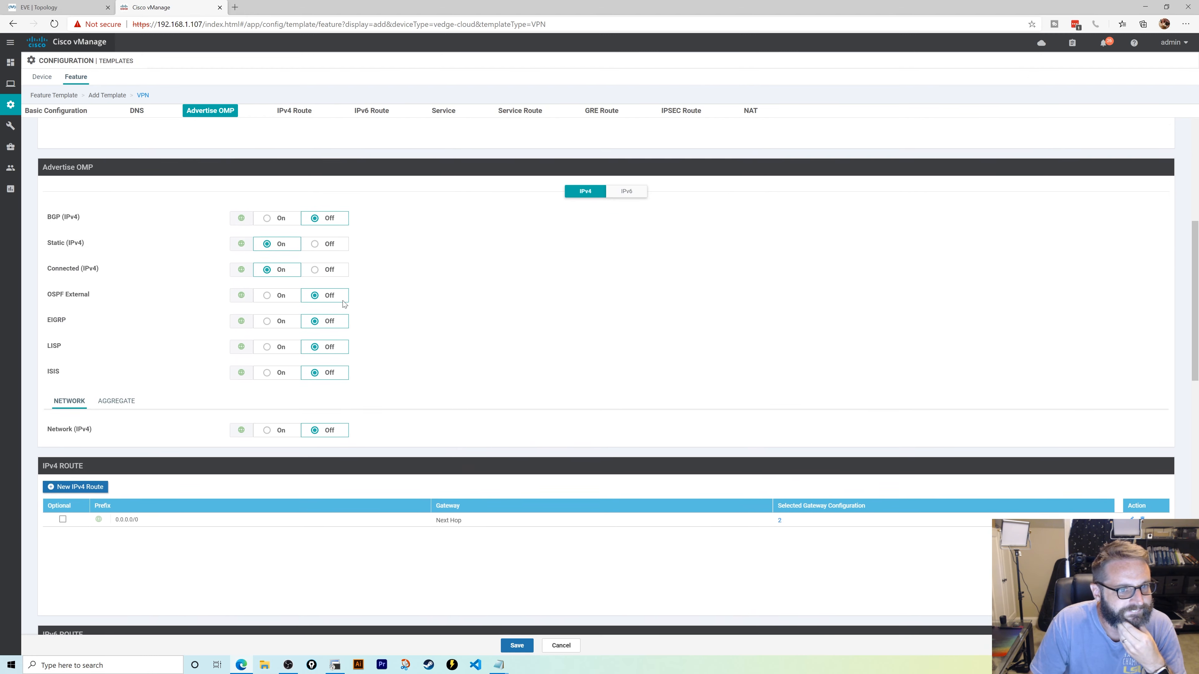
scroll(358, 302, down, 6)
scroll(283, 305, down, 2)
scroll(196, 288, down, 3)
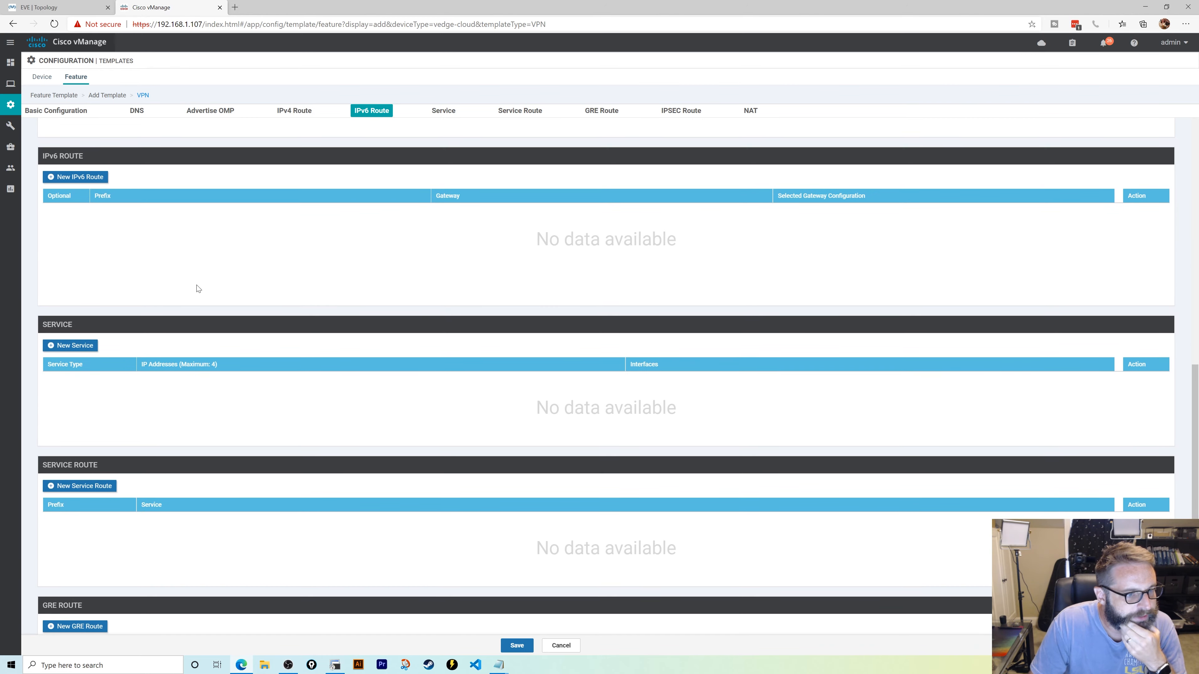
scroll(197, 288, down, 5)
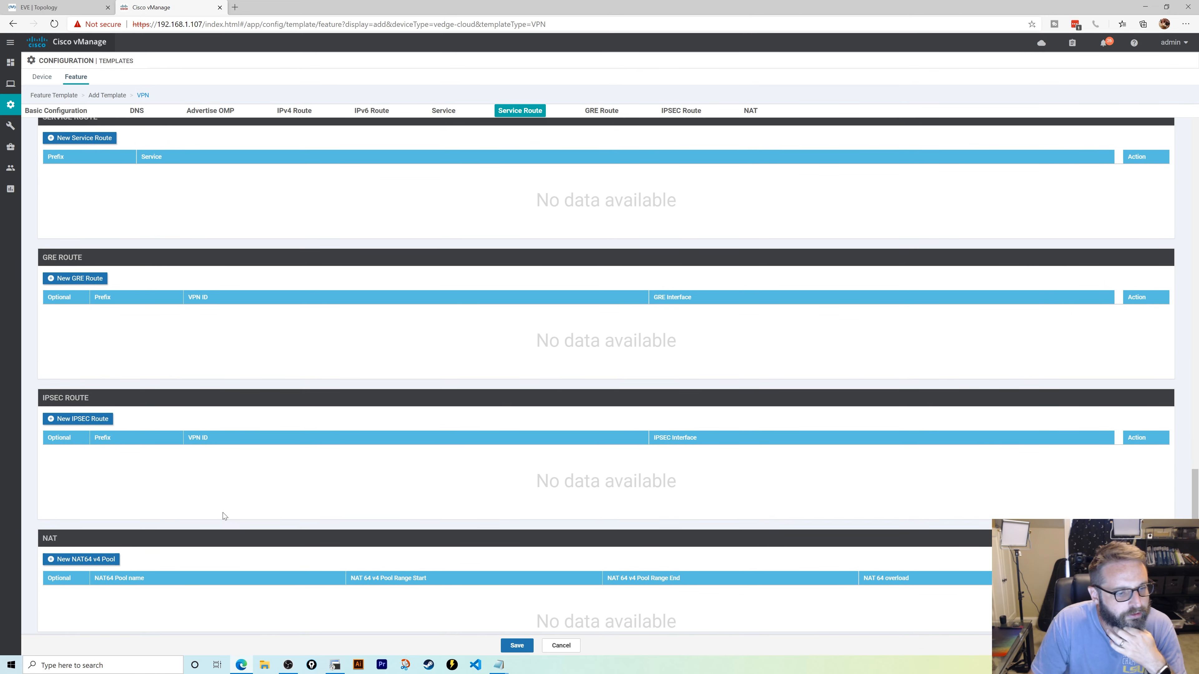
click(518, 645)
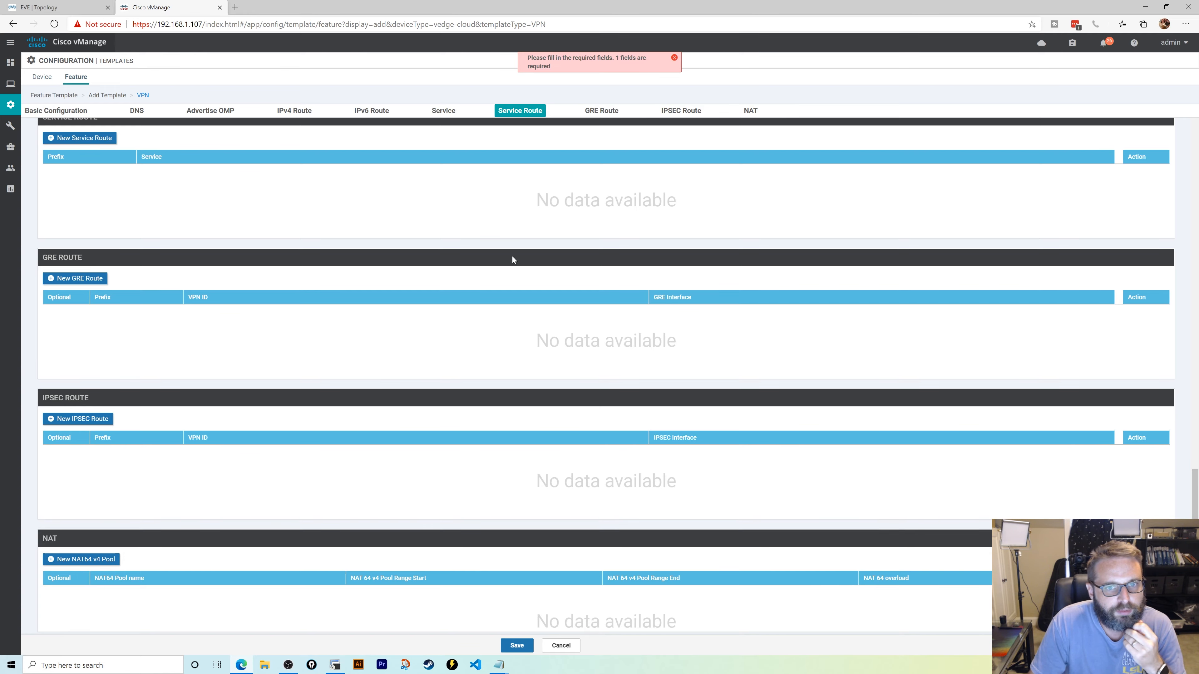
scroll(512, 257, up, 8)
scroll(509, 297, up, 10)
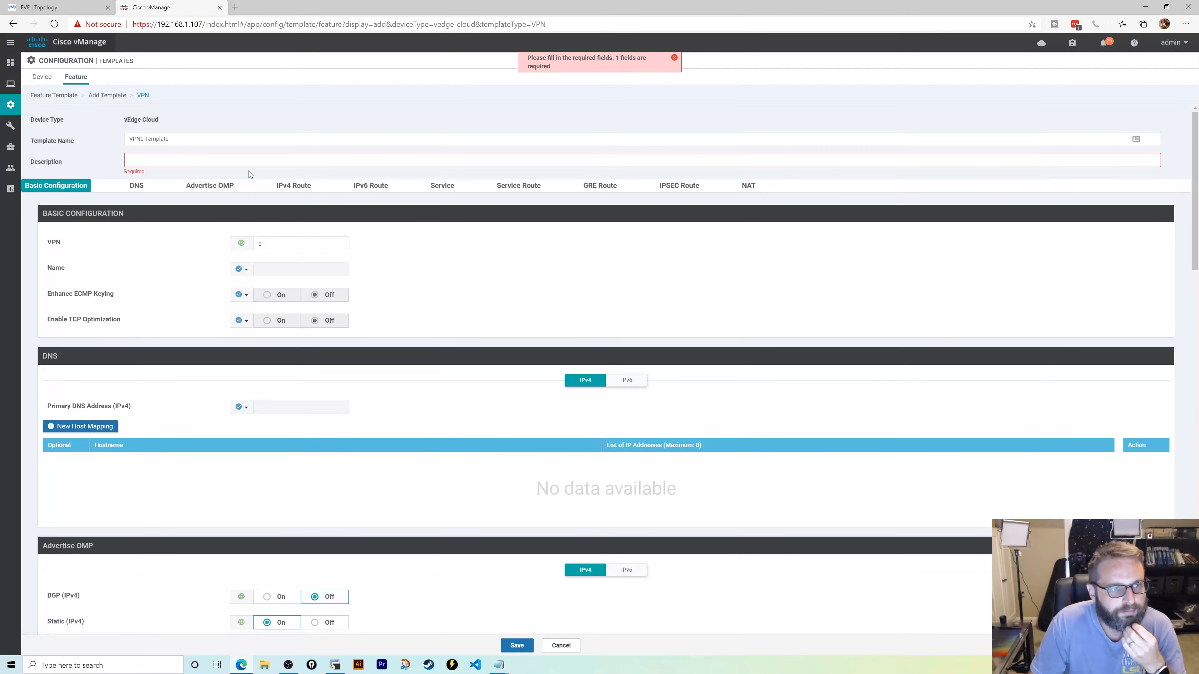
- Enter the description 'Template for VPN0' and retry saving
click(239, 162)
click(239, 139)
click(238, 160)
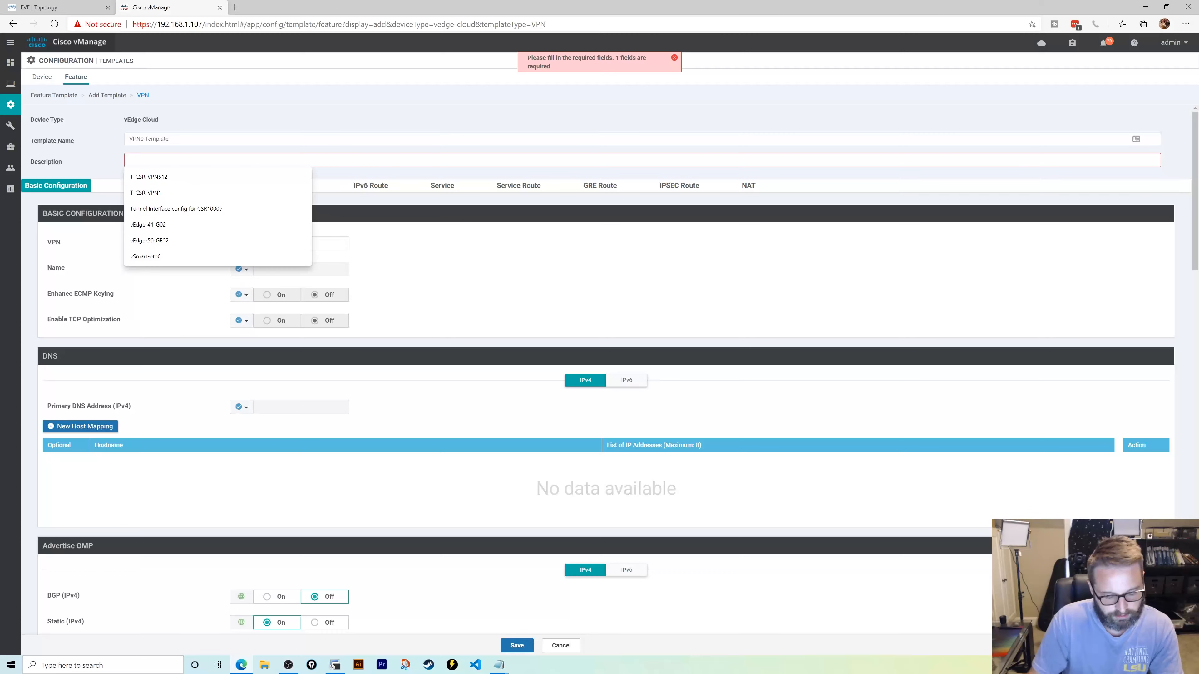
text(Template for VPN0)
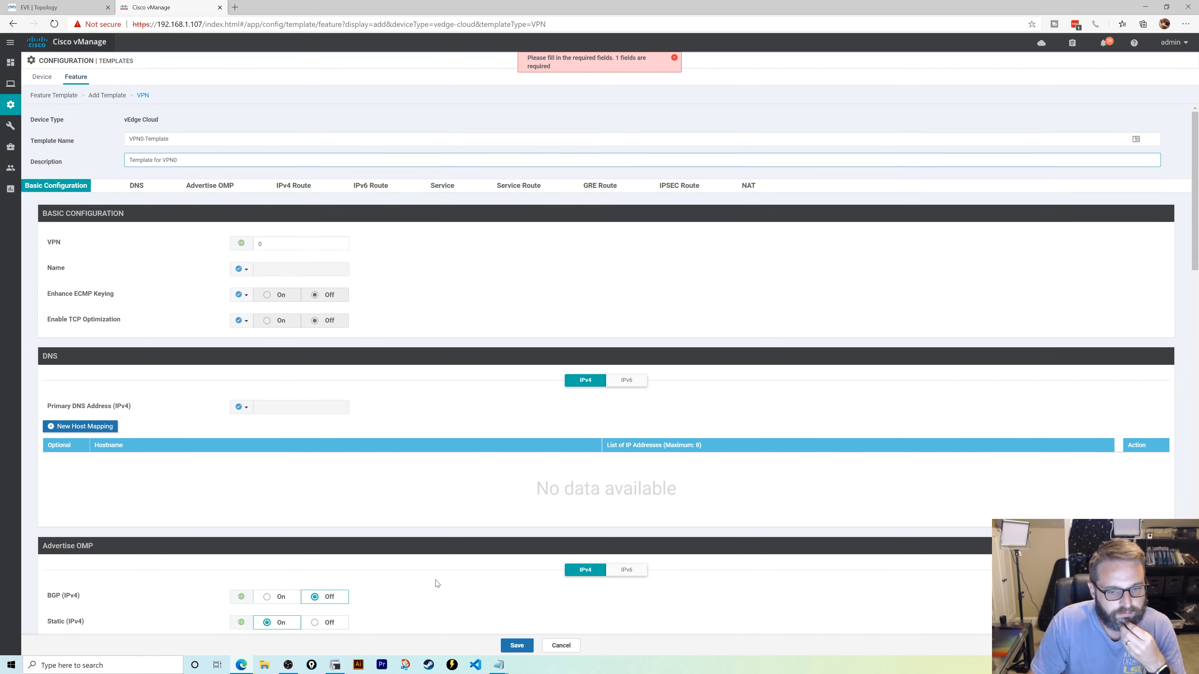
click(516, 644)
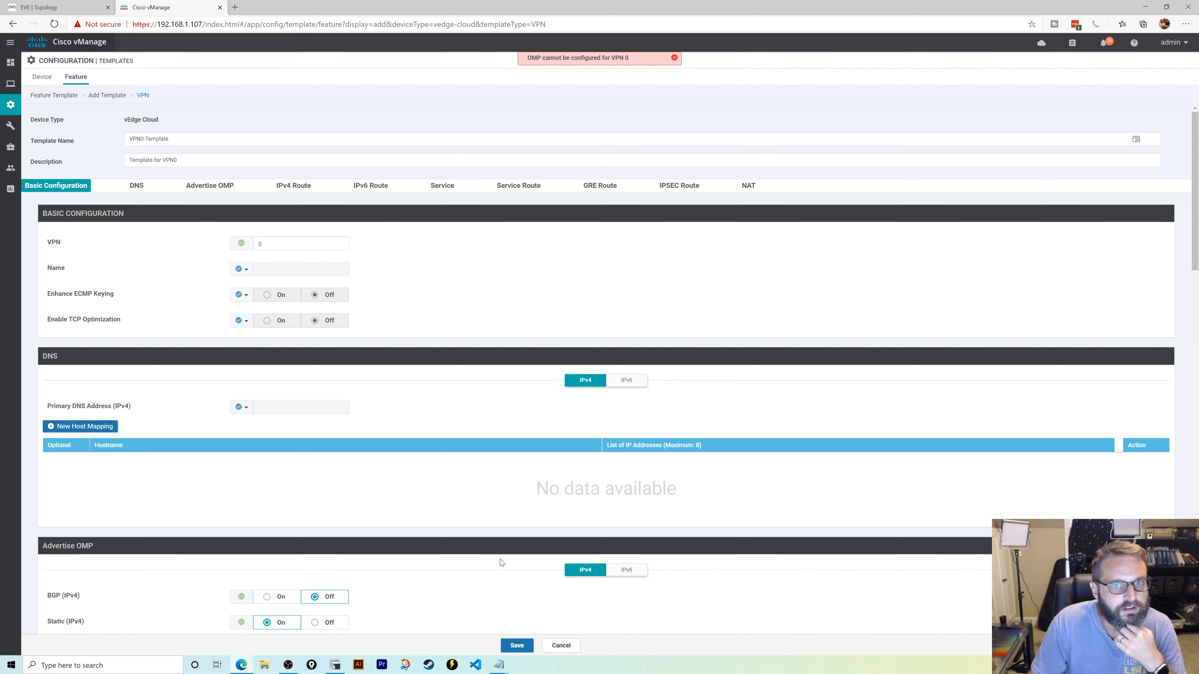
- Turn off OMP advertising of static and connected routes and save VPN0-Template
scroll(458, 251, down, 2)
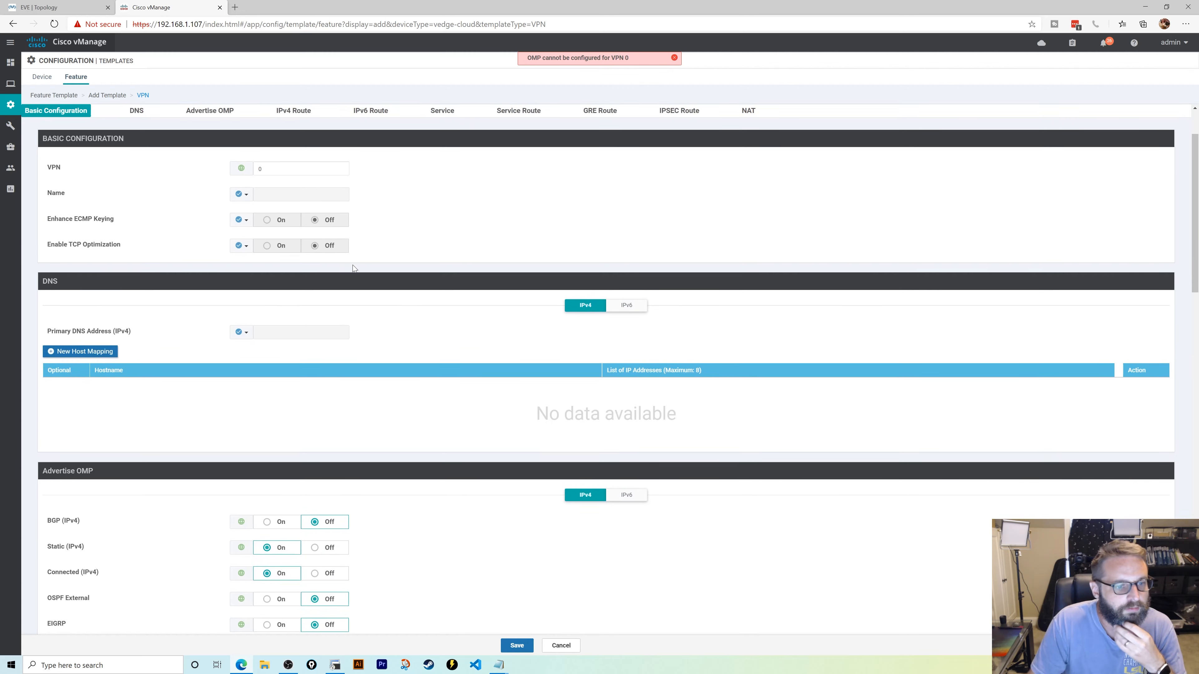
scroll(231, 213, down, 2)
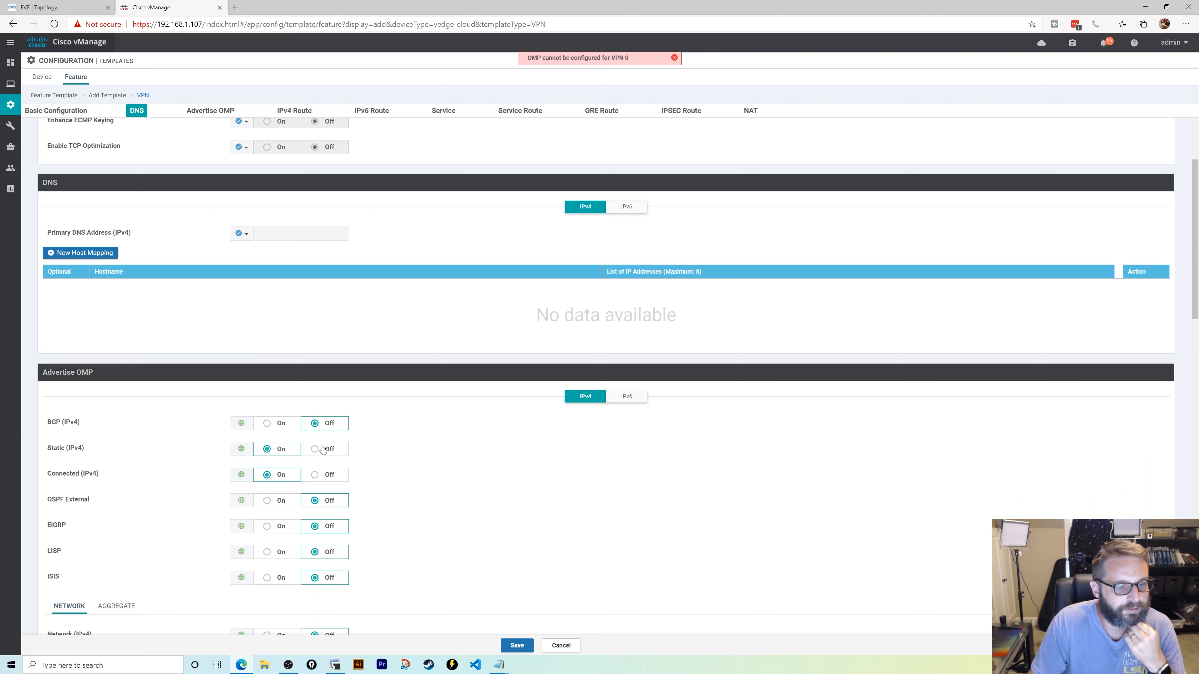
click(322, 450)
click(322, 474)
click(516, 645)
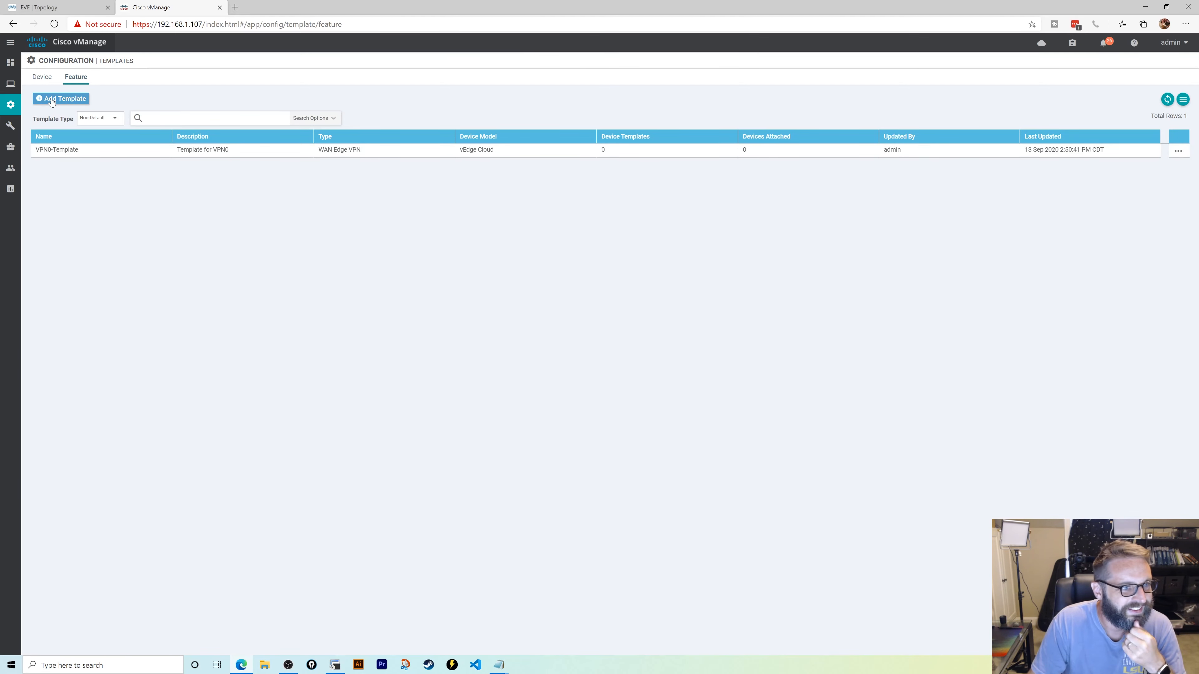
- Start another vEdge Cloud VPN template and set its VPN number to 512
click(51, 101)
scroll(203, 472, down, 10)
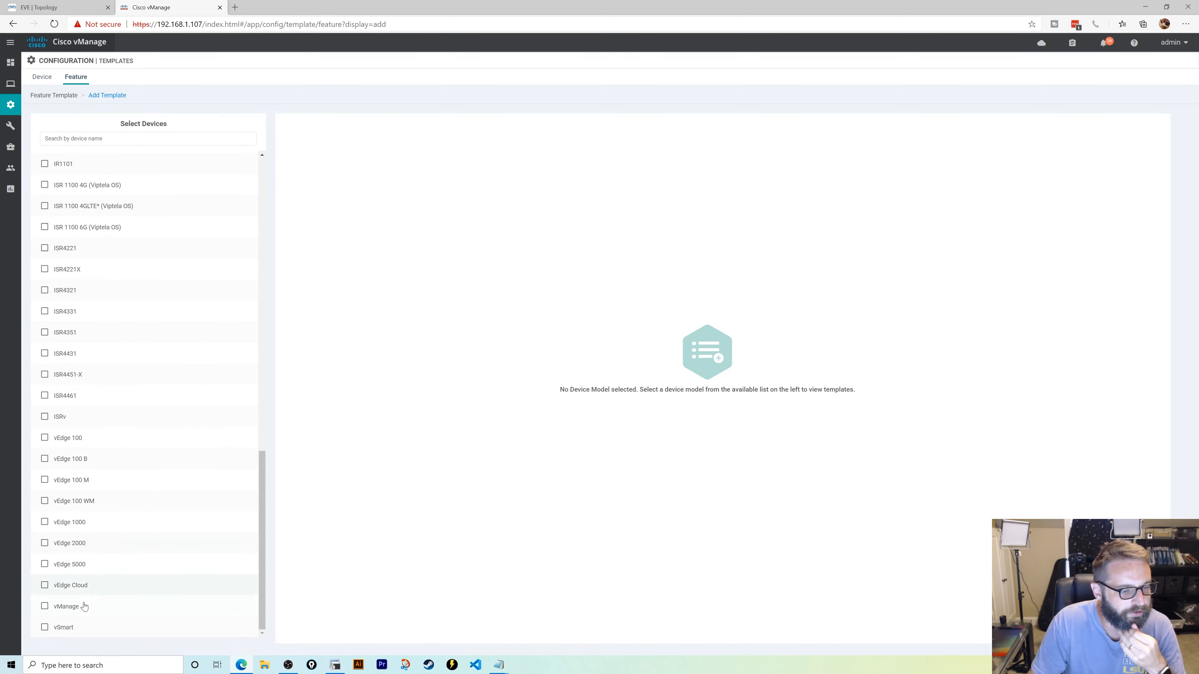
click(85, 586)
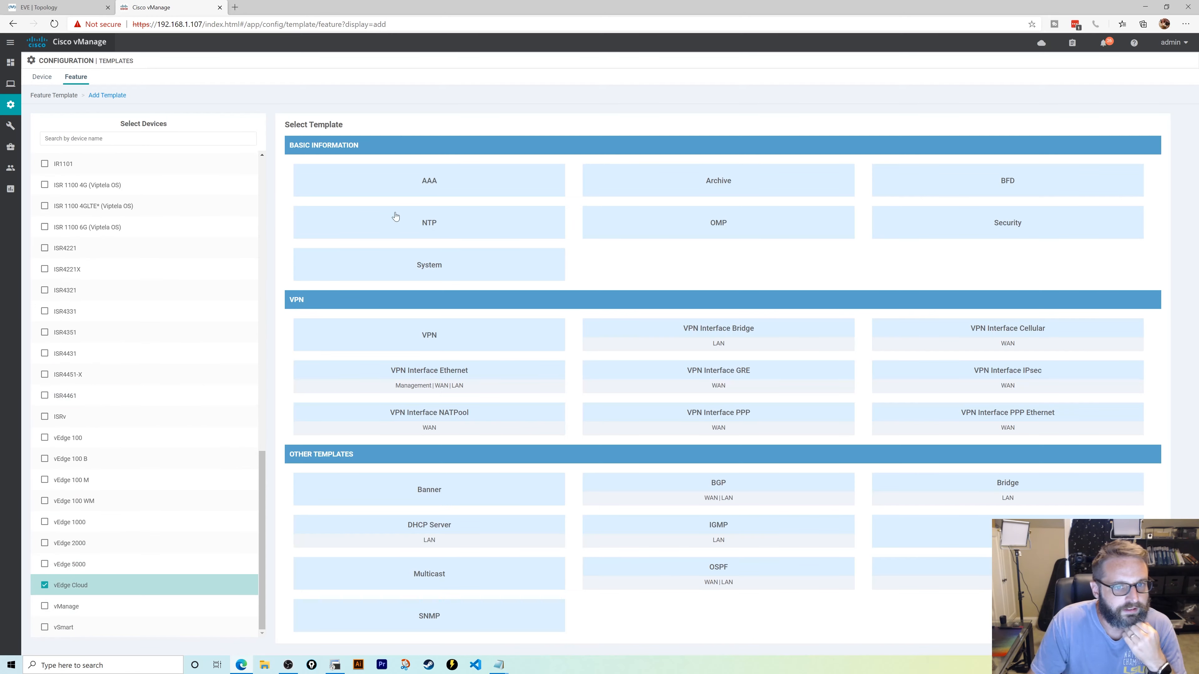
click(429, 334)
scroll(182, 193, down, 15)
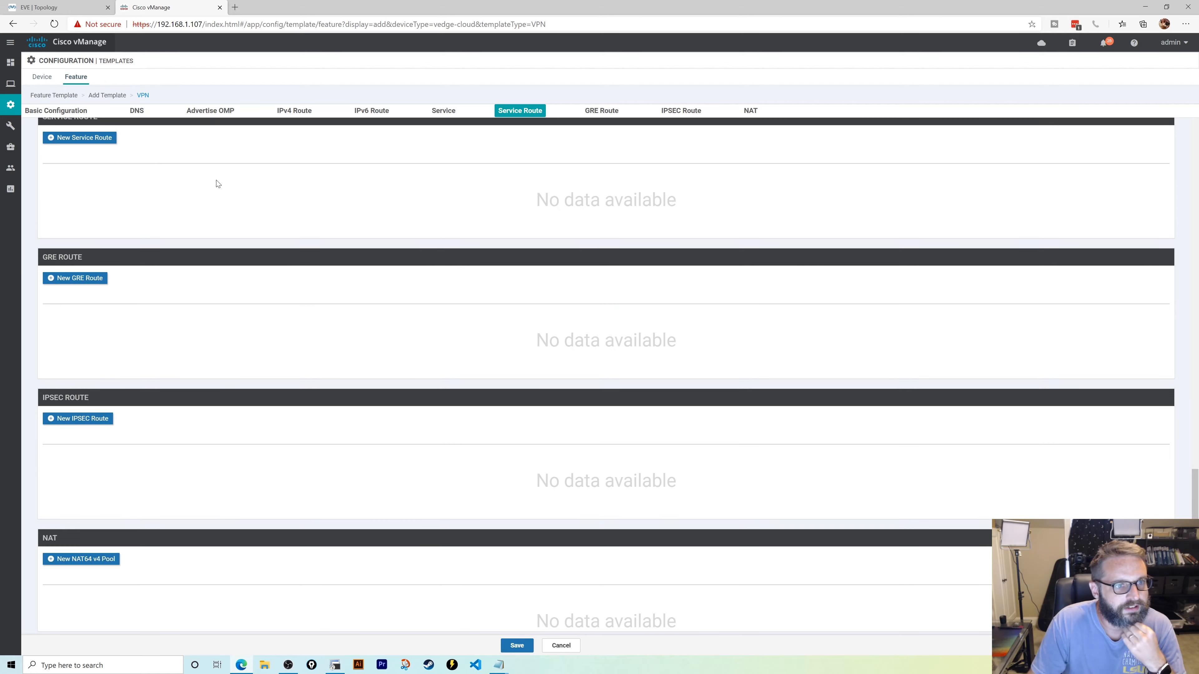
scroll(218, 184, up, 20)
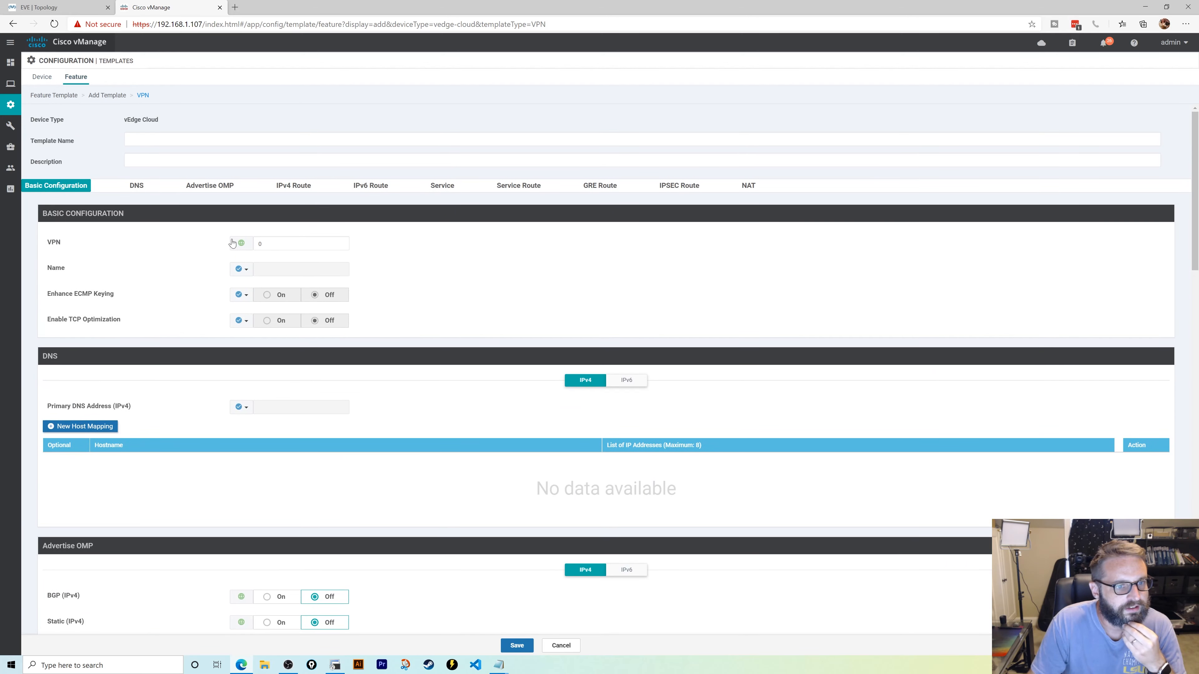
double_click(211, 243)
text(512)
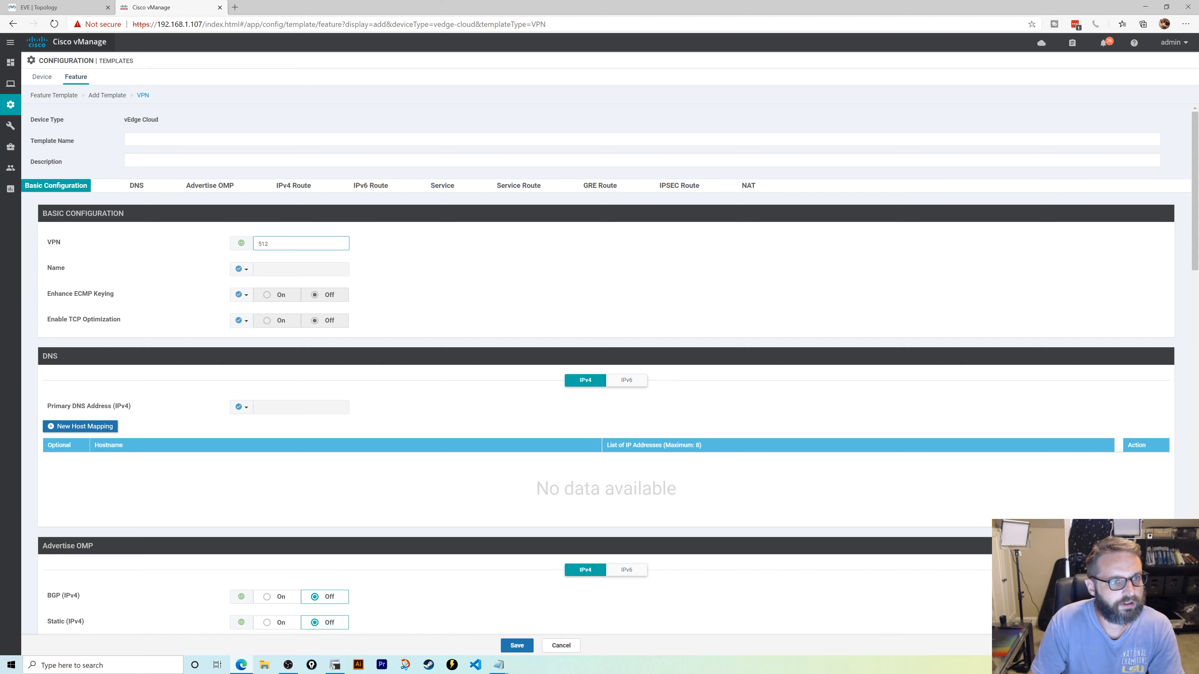
- Name it VPN512-Template, reuse that name as the description, and save
click(211, 139)
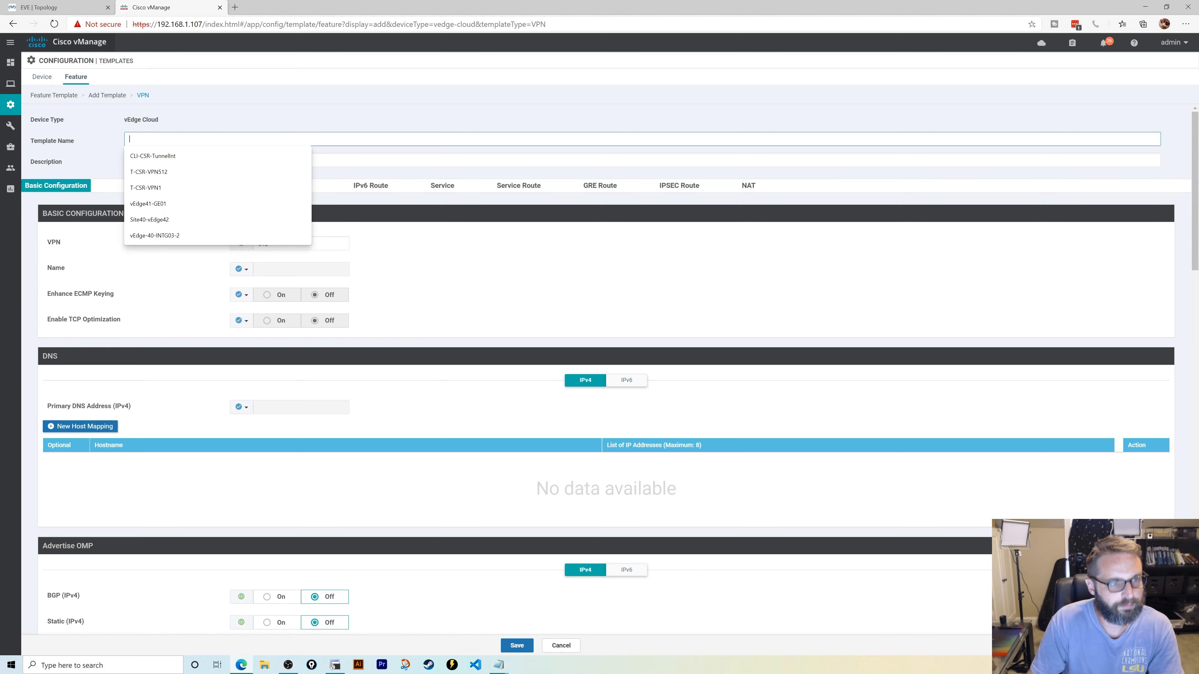
text(VPN512-Template)
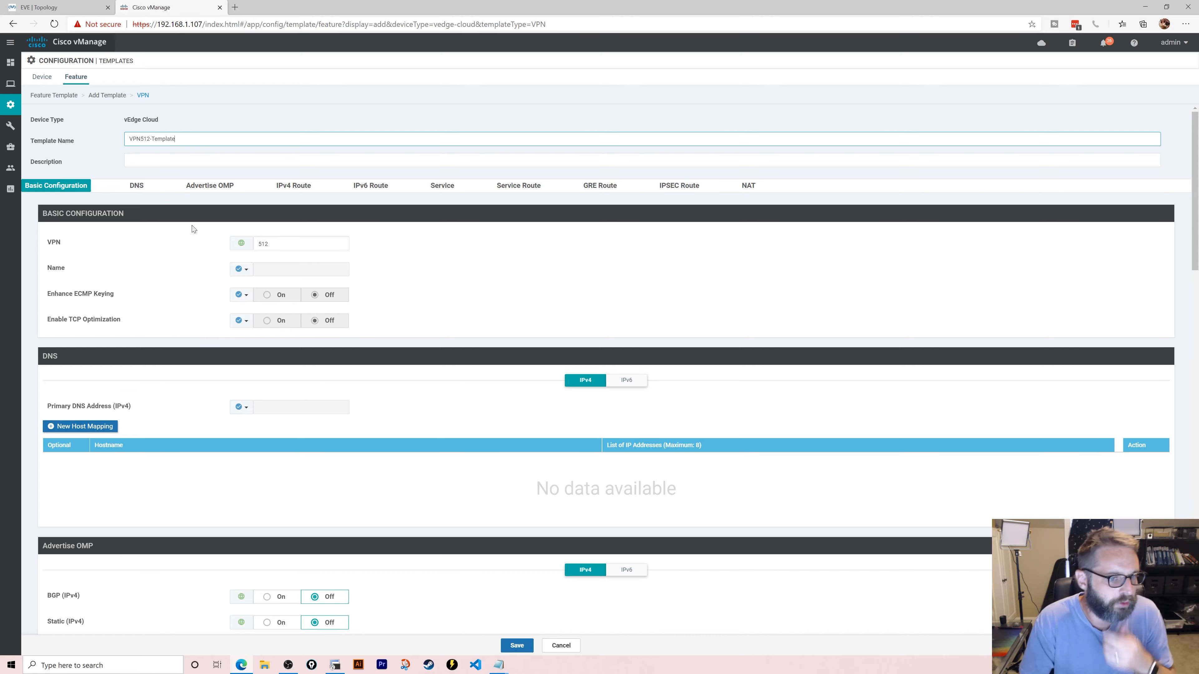
scroll(170, 283, down, 10)
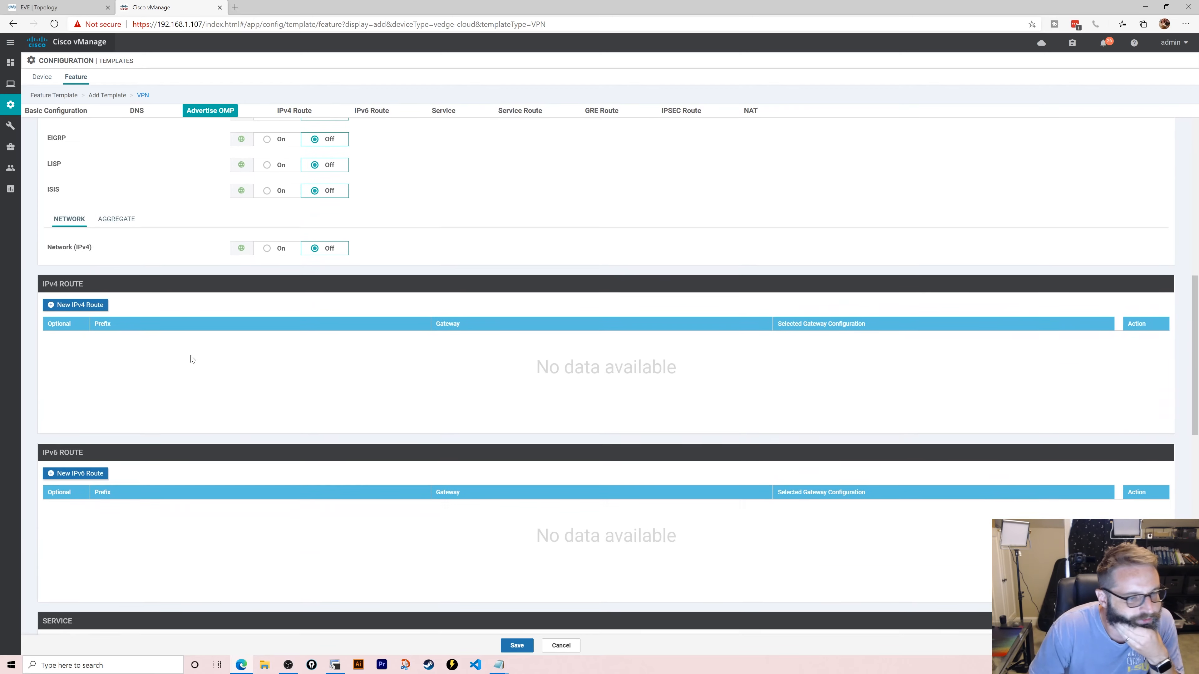
scroll(192, 359, down, 15)
click(517, 646)
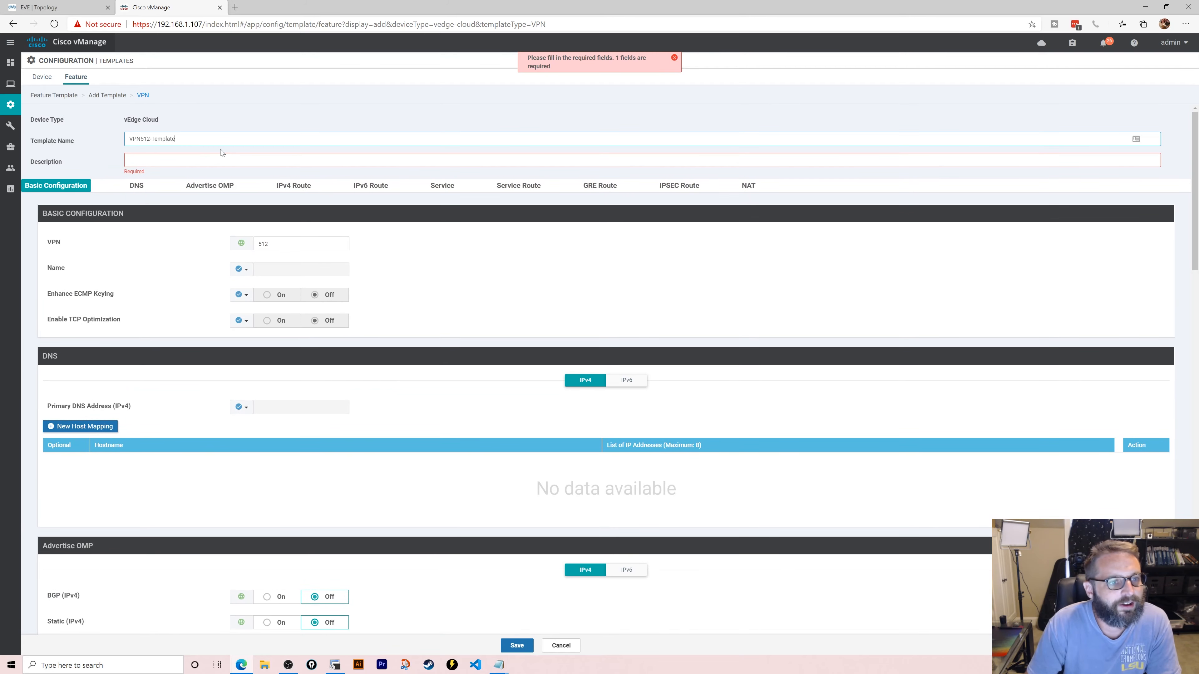
key(ctrl+a)
key(ctrl+c)
click(302, 160)
key(ctrl+v)
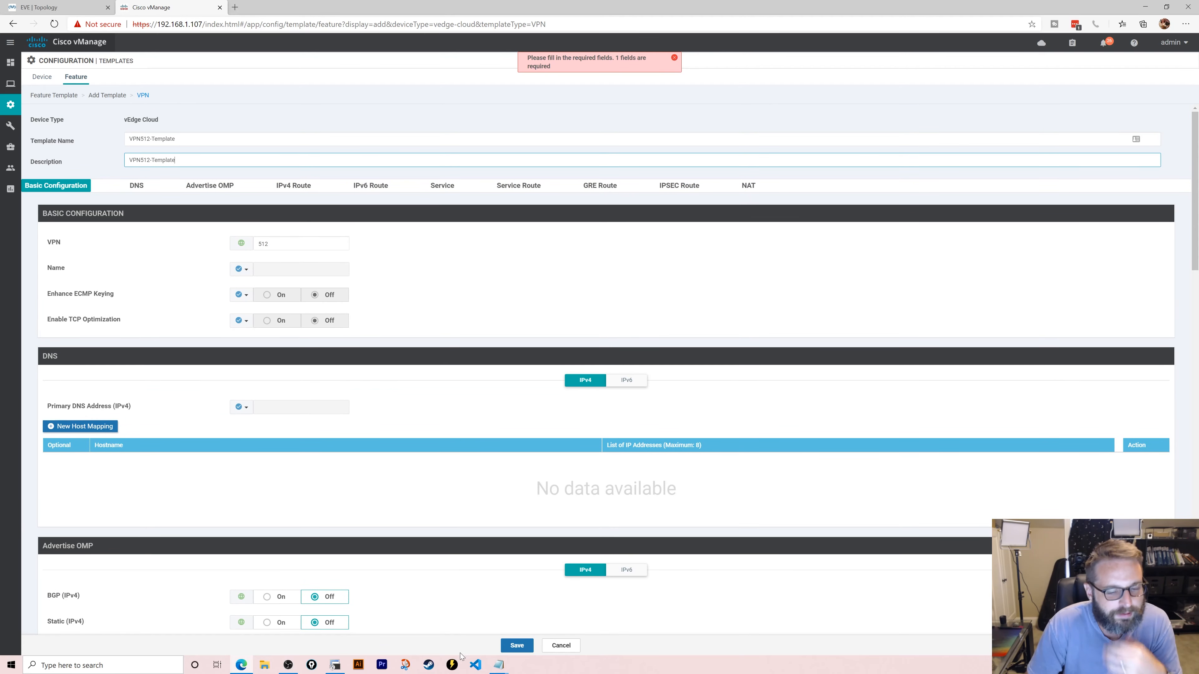
click(516, 645)
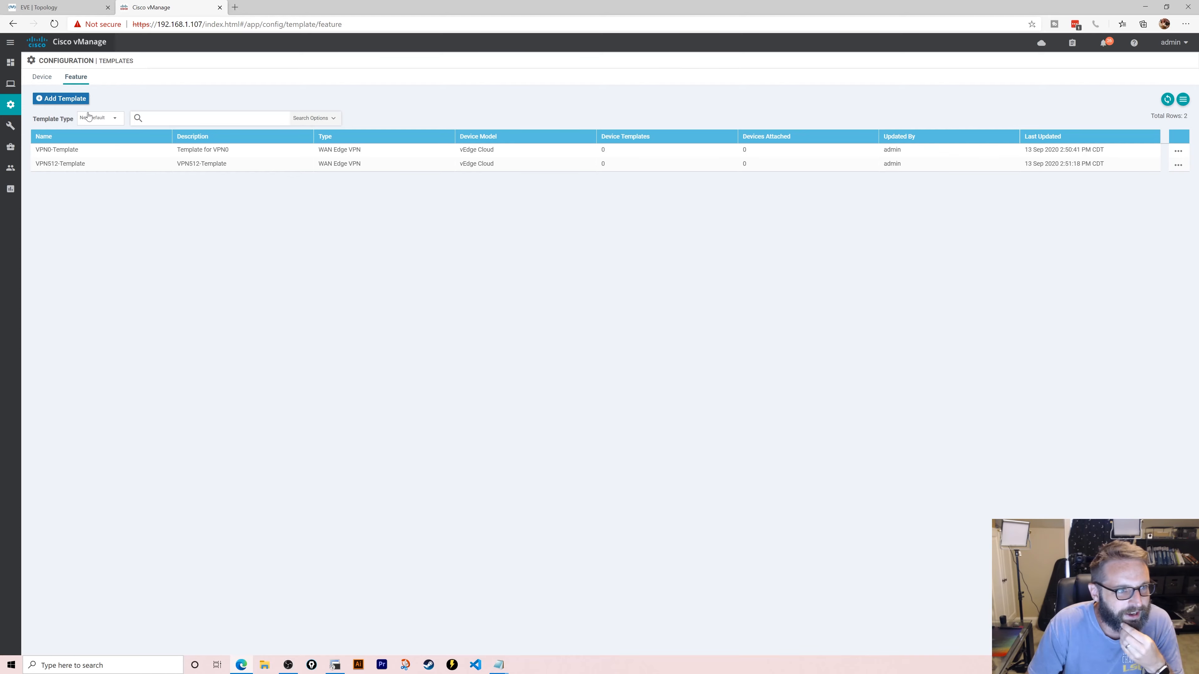
- Start a new vEdge Cloud VPN Interface Ethernet feature template
click(70, 99)
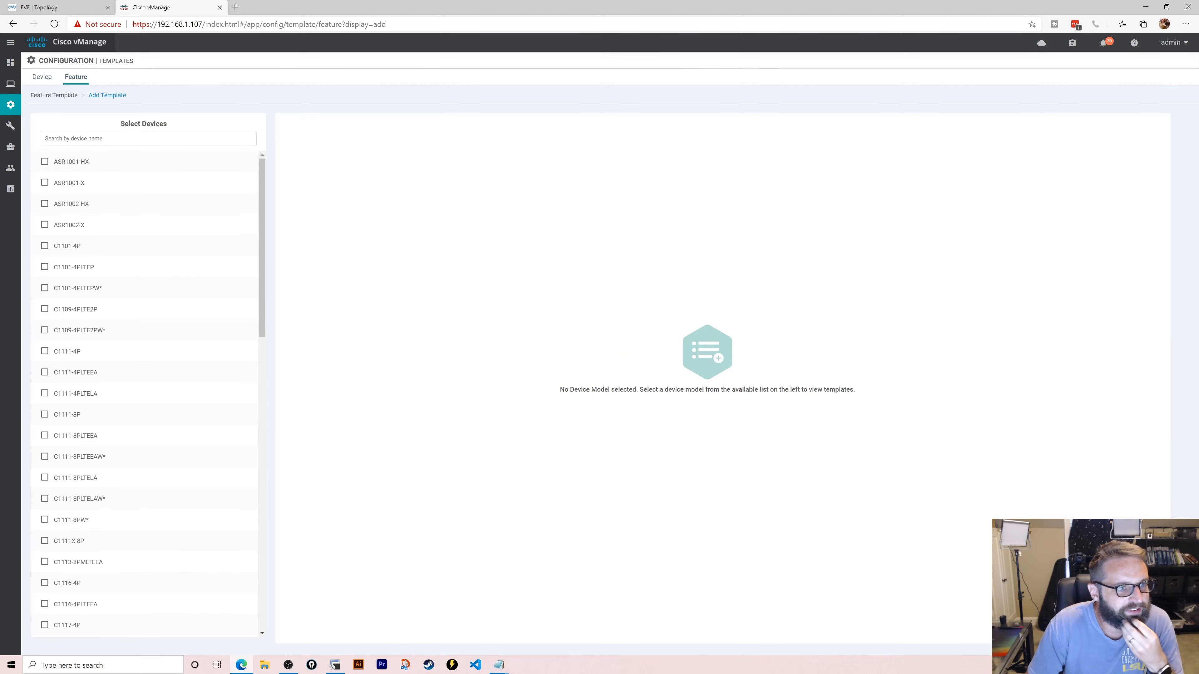
scroll(152, 415, down, 10)
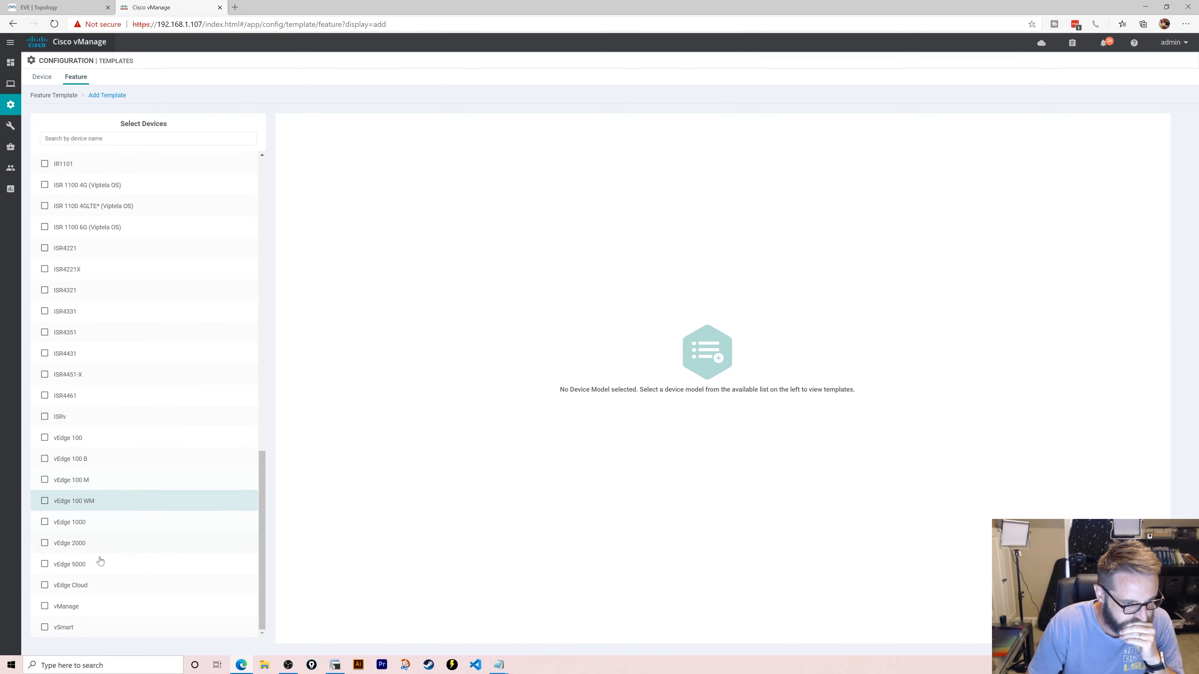
click(104, 591)
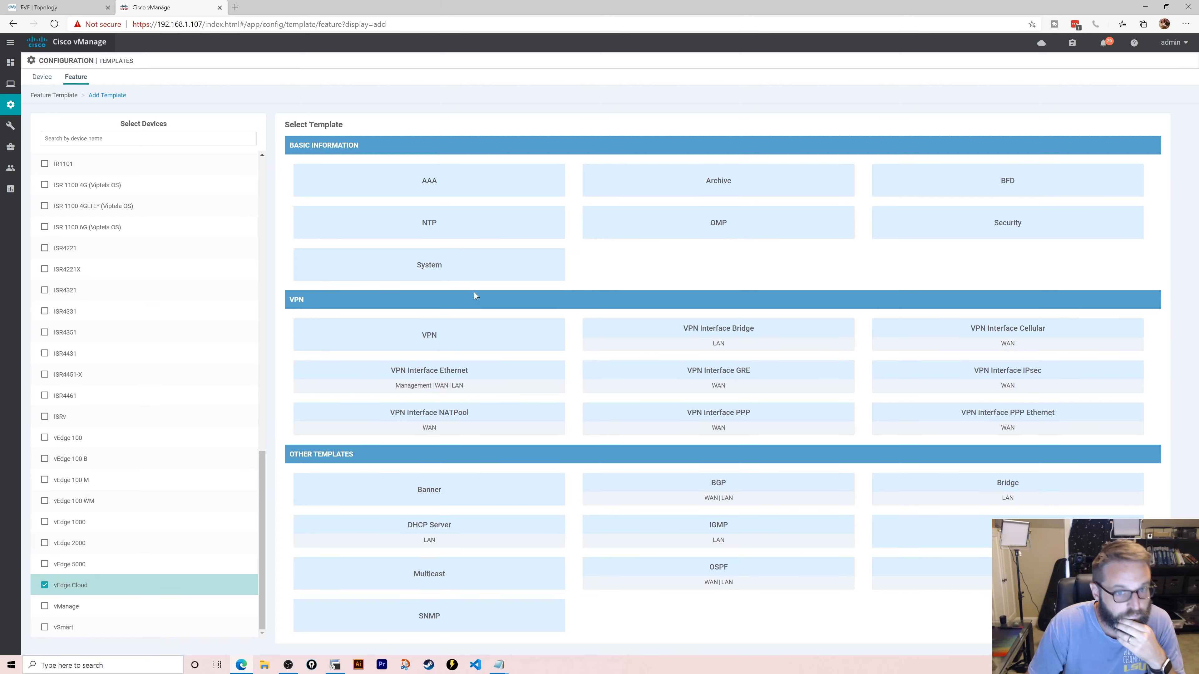
click(503, 381)
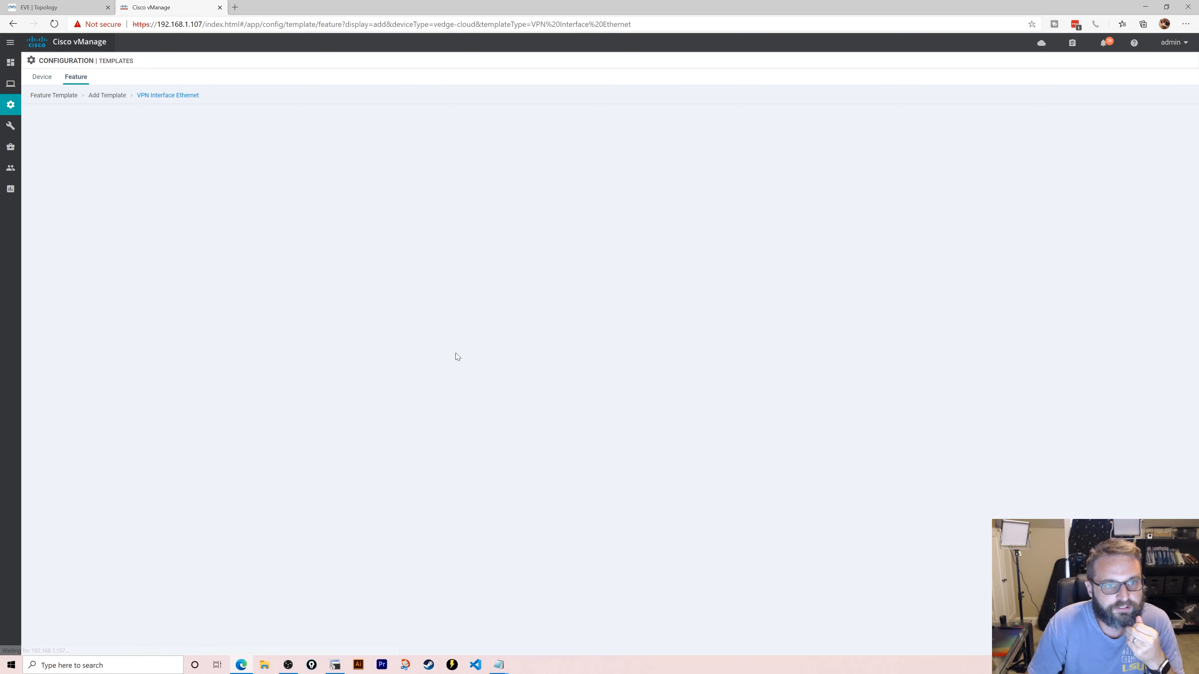
- Set the template name to Int-GE00-Internet and copy it into the description
click(265, 140)
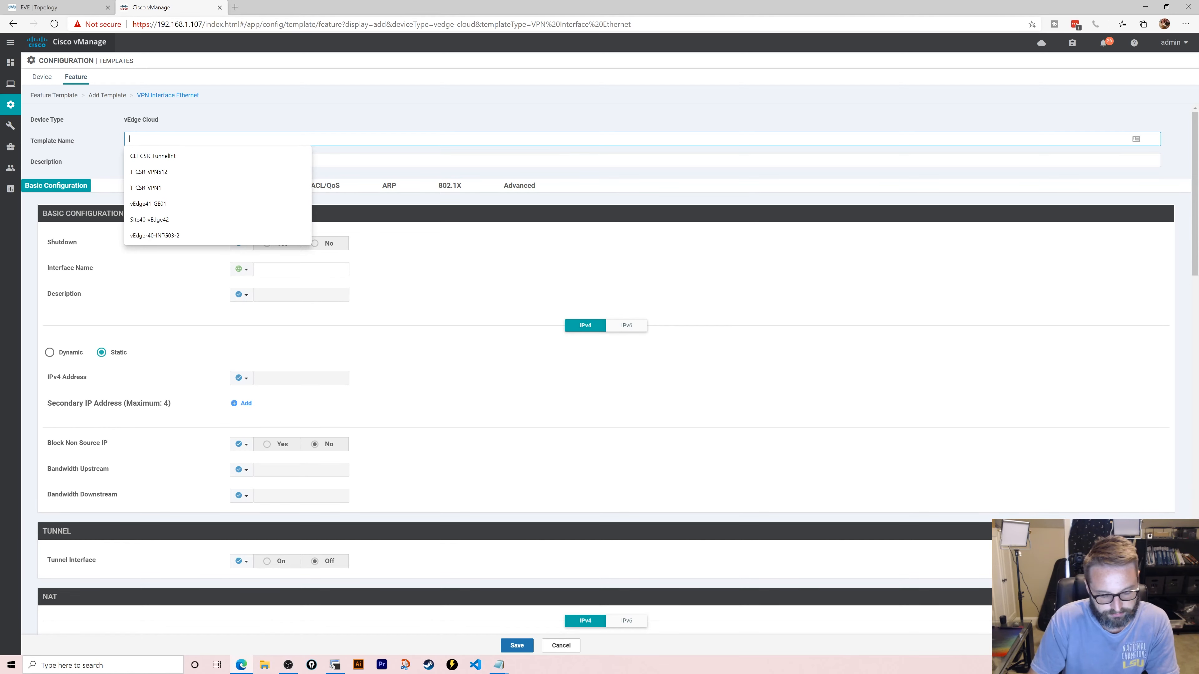
text(Int-)
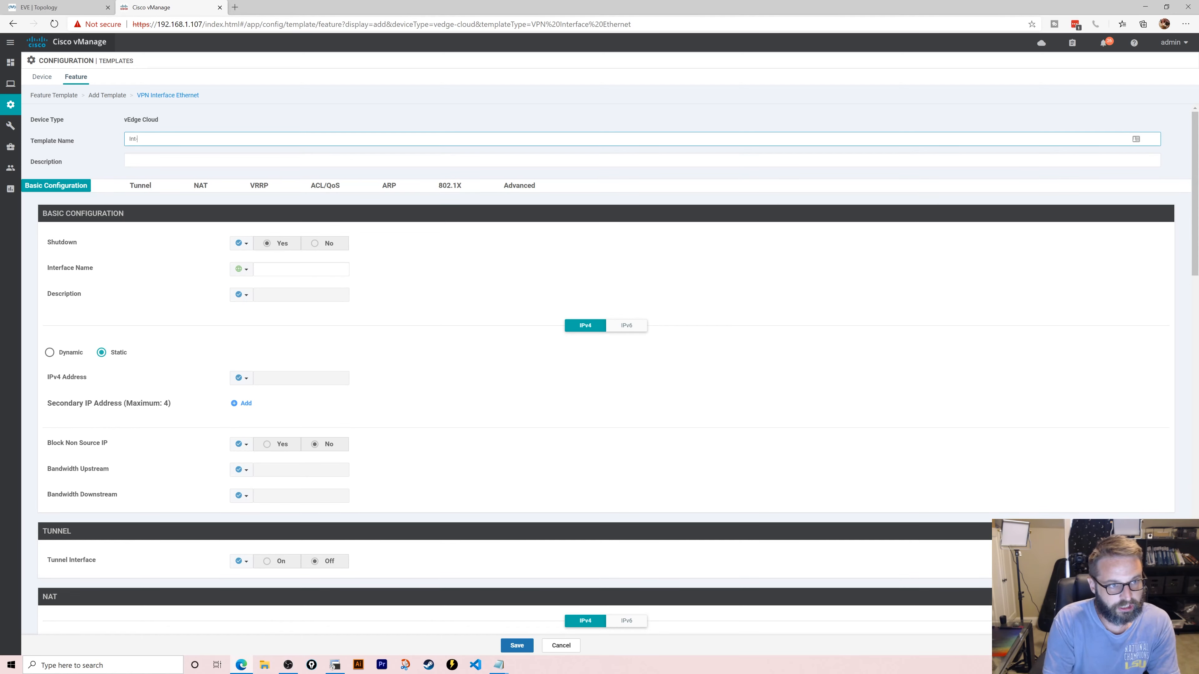
text(GE00)
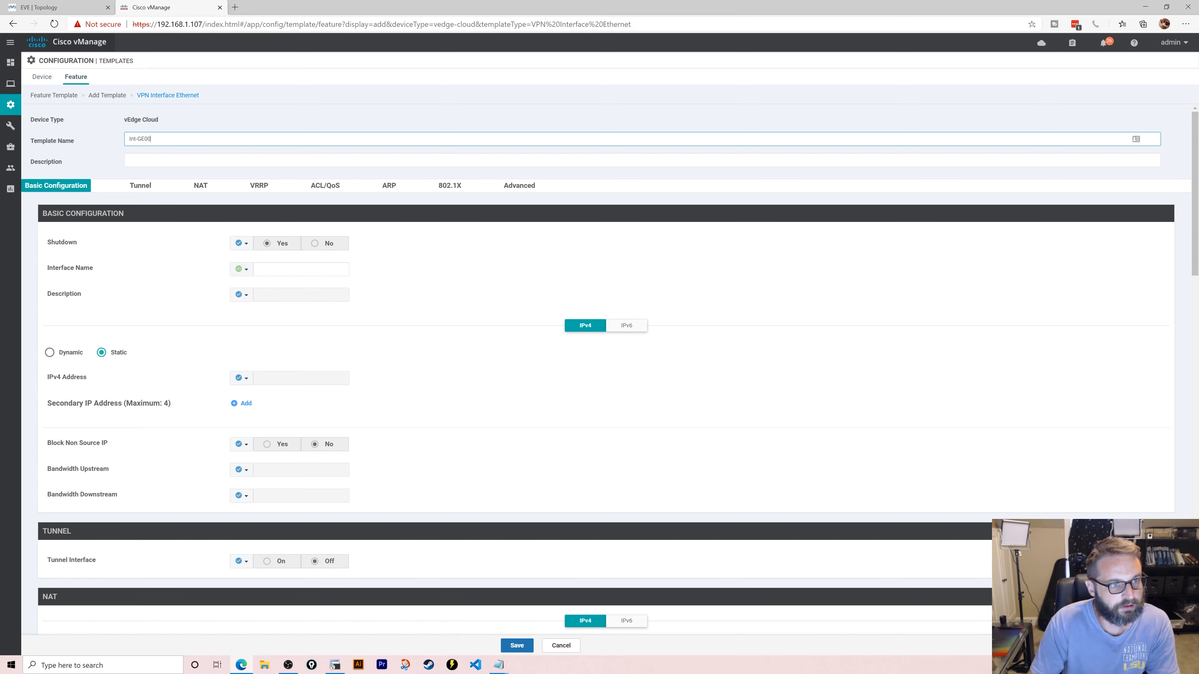
text(-Internet)
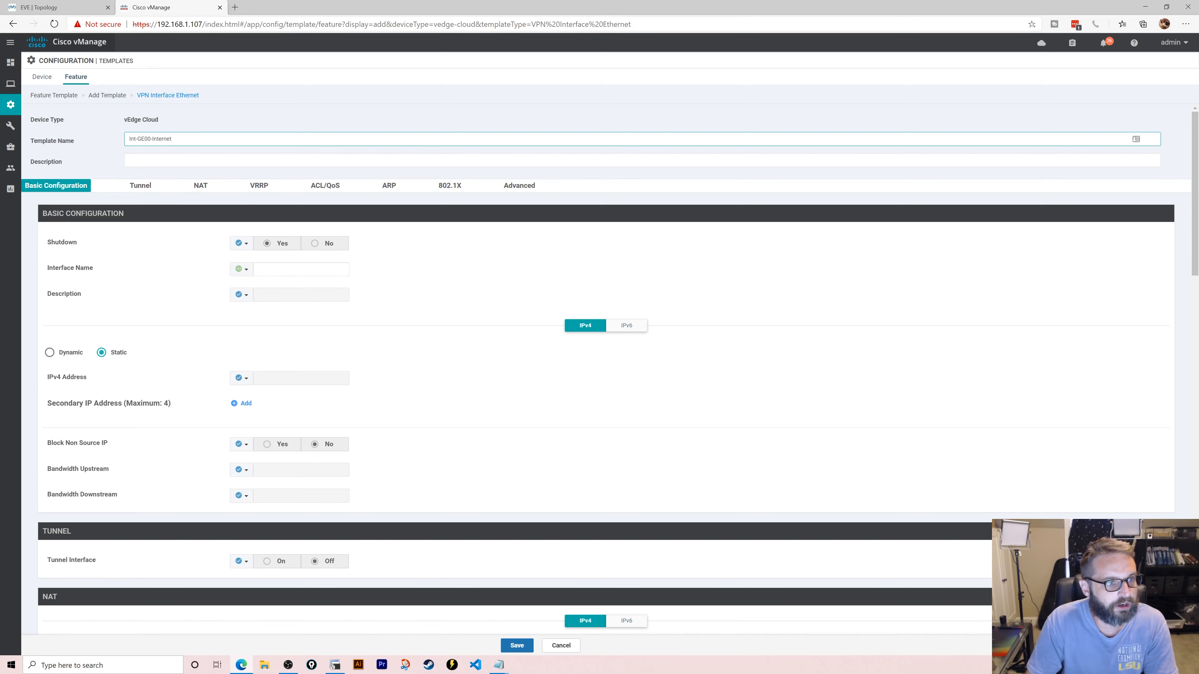
key(Tab)
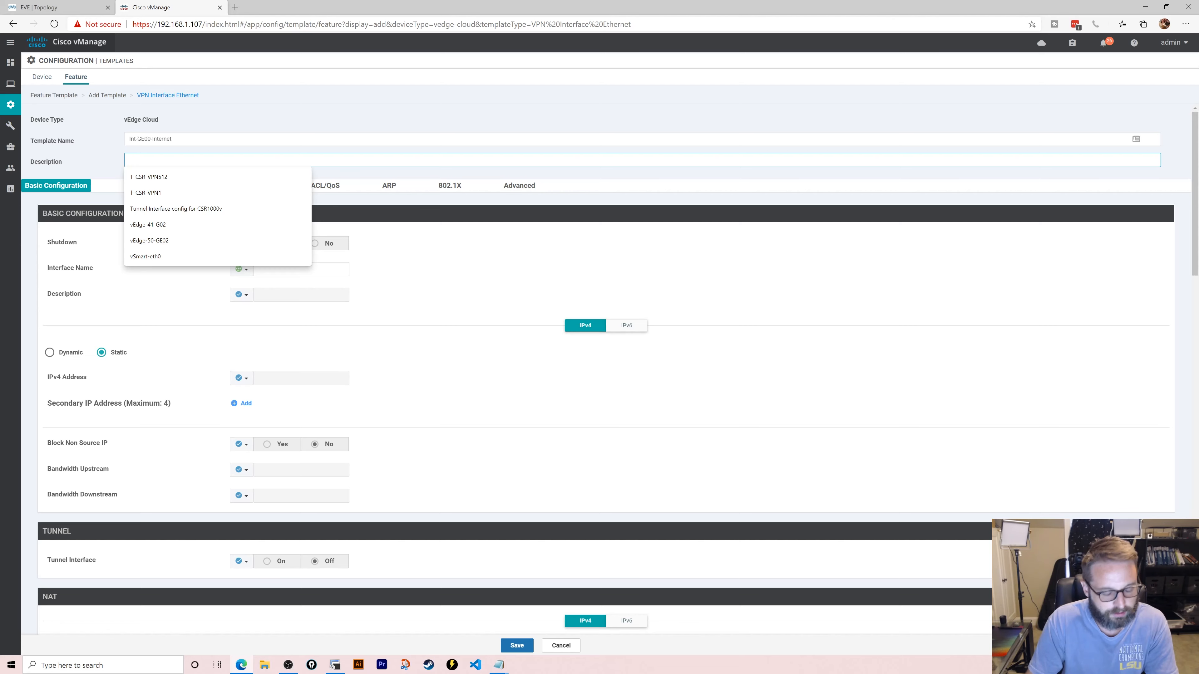
key(shift+Tab)
key(Tab)
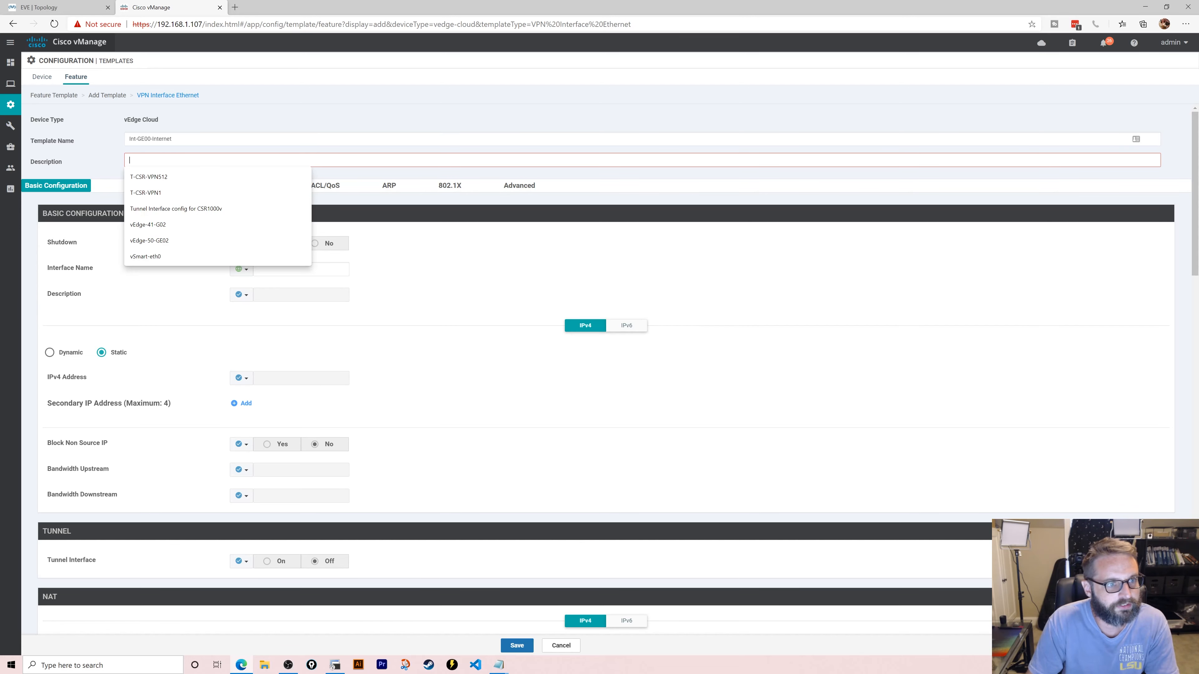
key(ctrl+v)
- Set Shutdown globally to No and the interface name to ge0/0
click(317, 245)
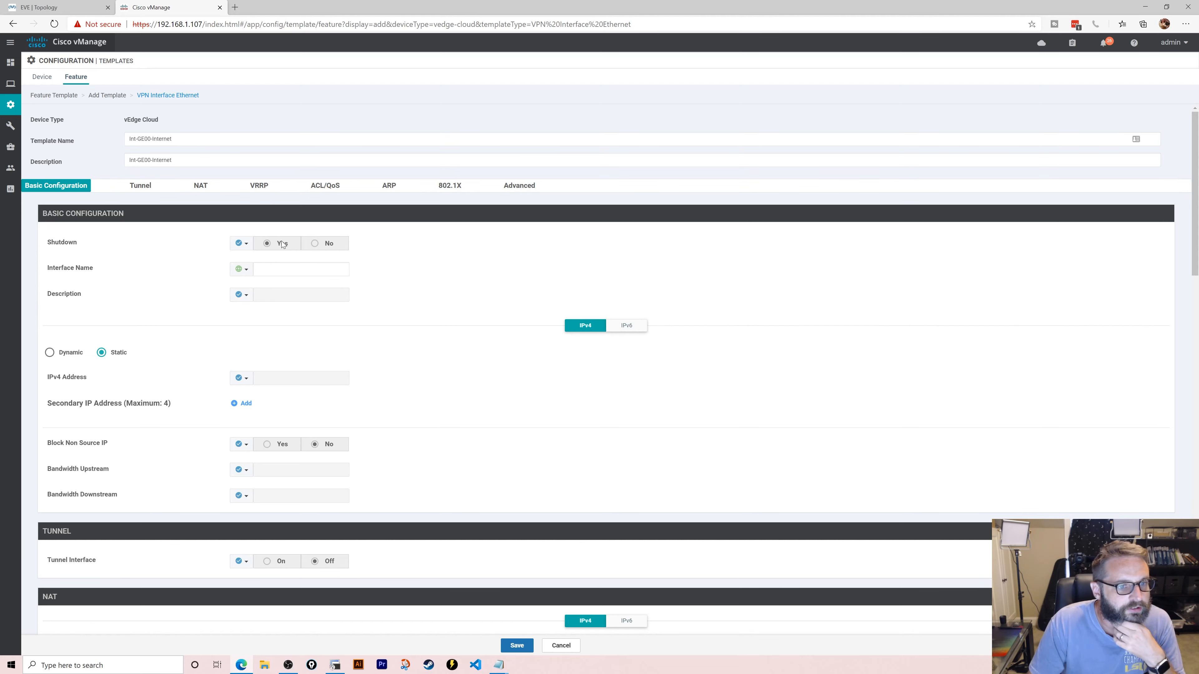
click(241, 243)
click(262, 255)
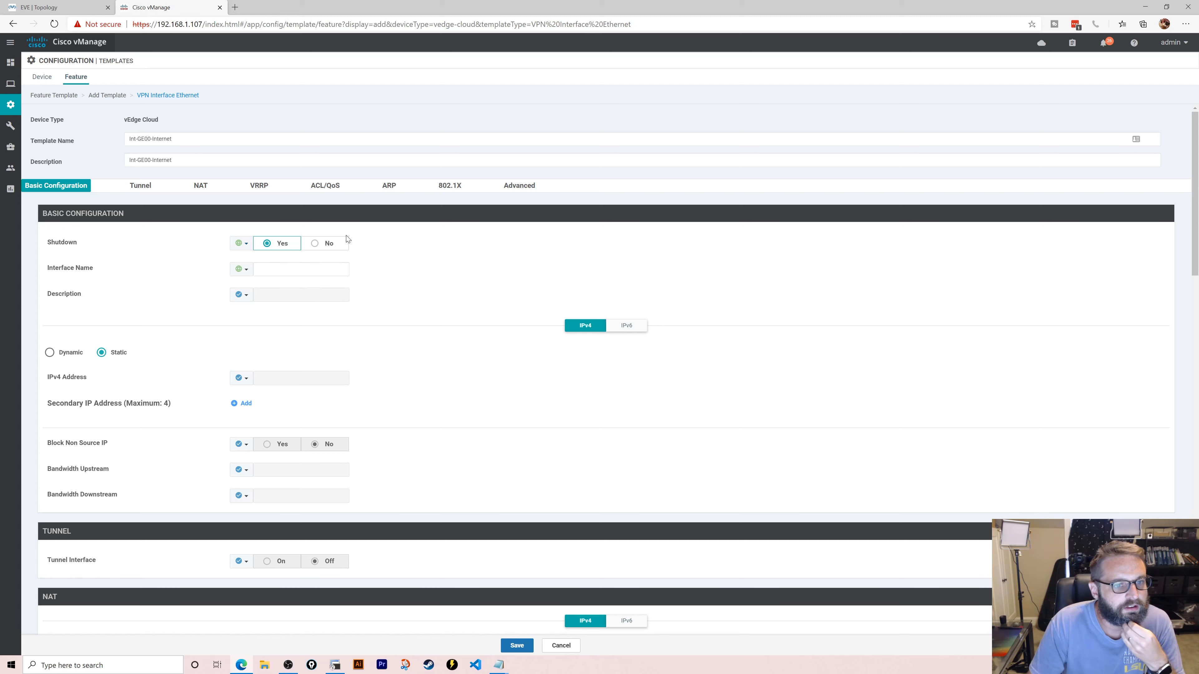
click(315, 244)
click(287, 270)
text(ge)
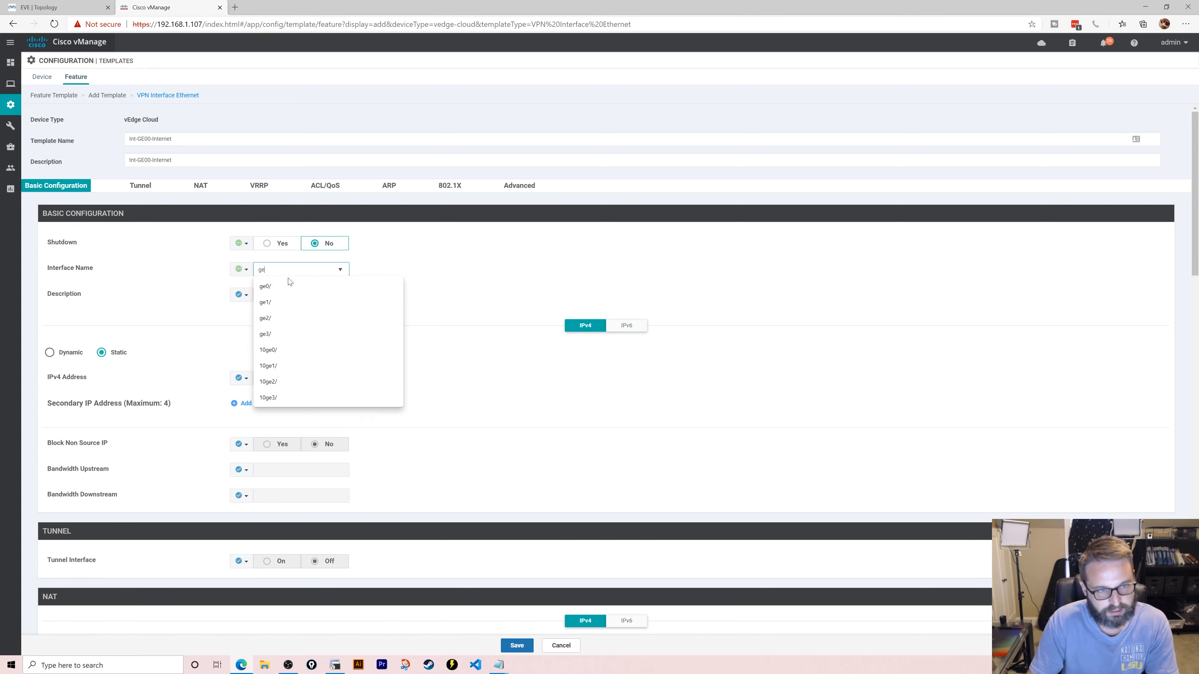
text(0/0)
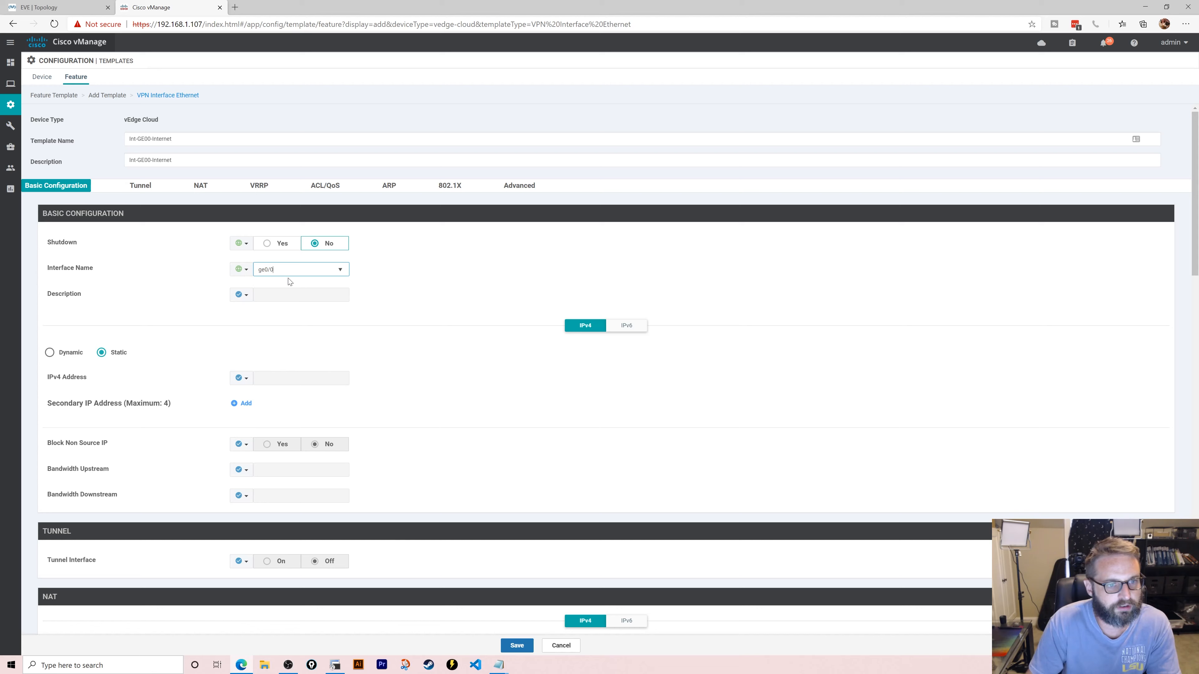
click(406, 302)
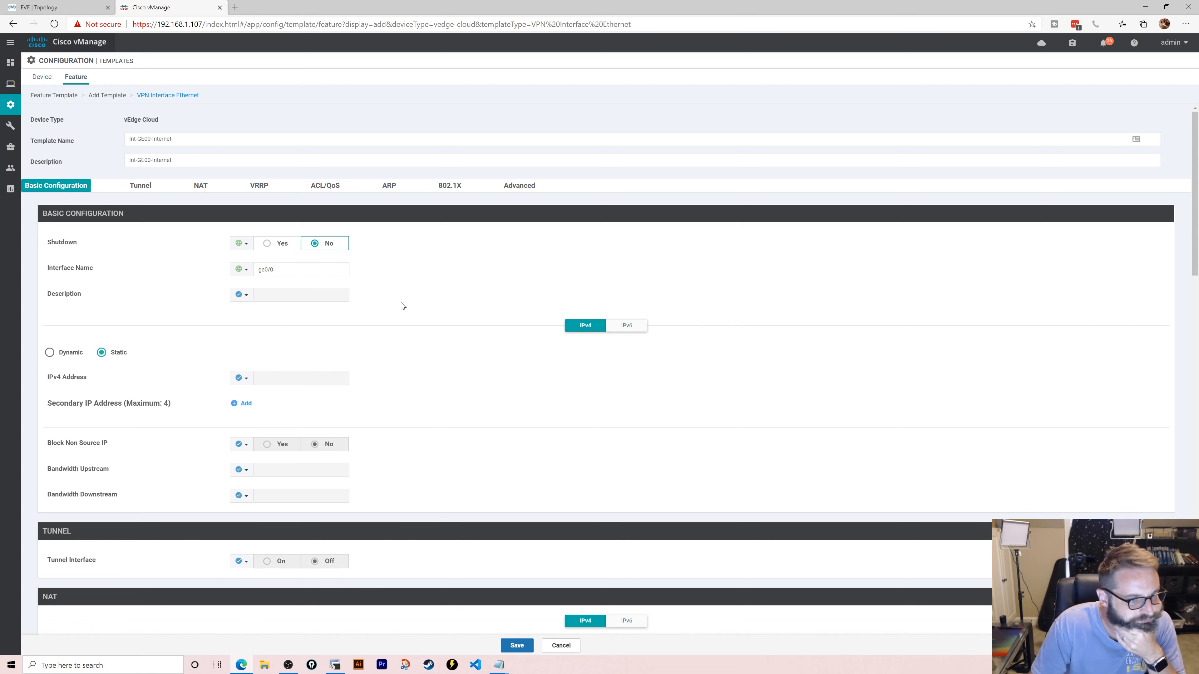
- Make the IPv4 address device specific with variable key ge00_ip_address
click(242, 378)
click(283, 408)
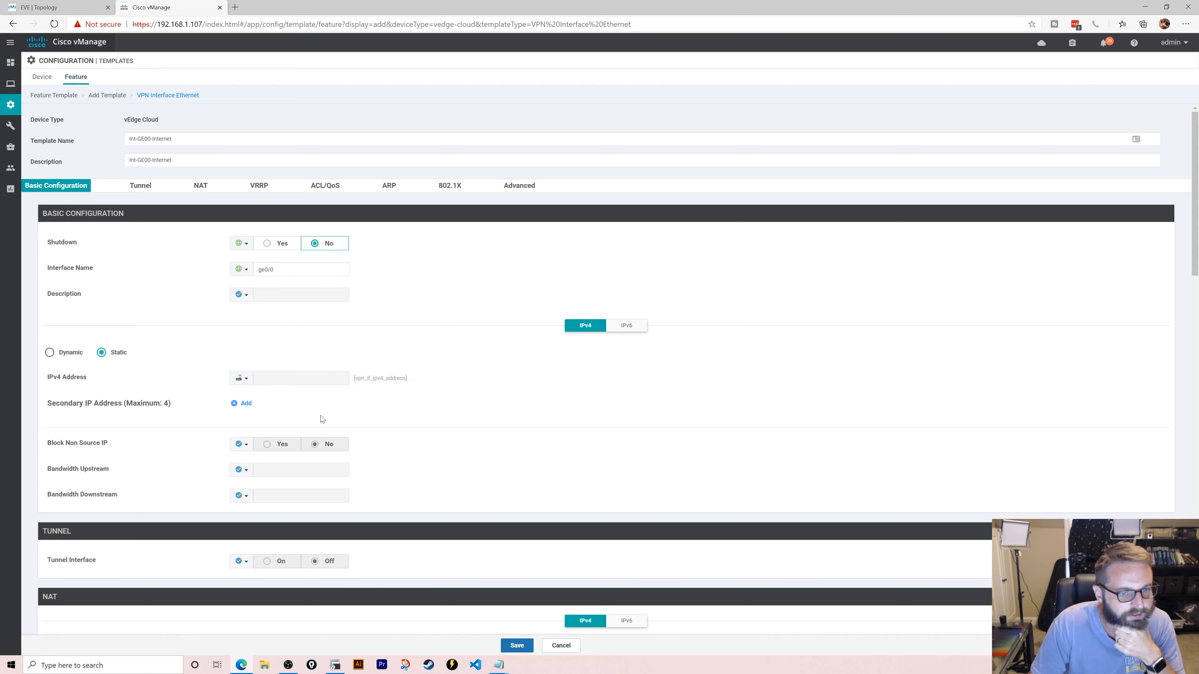
click(241, 378)
click(330, 421)
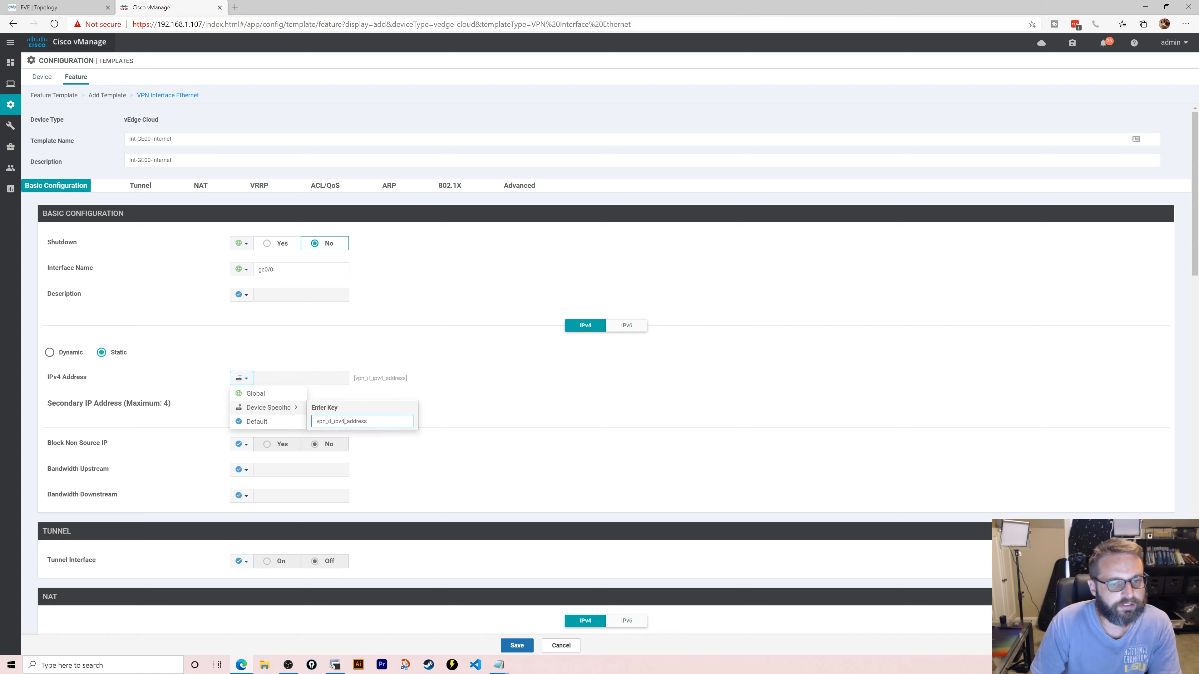
key(ctrl+a)
text(g)
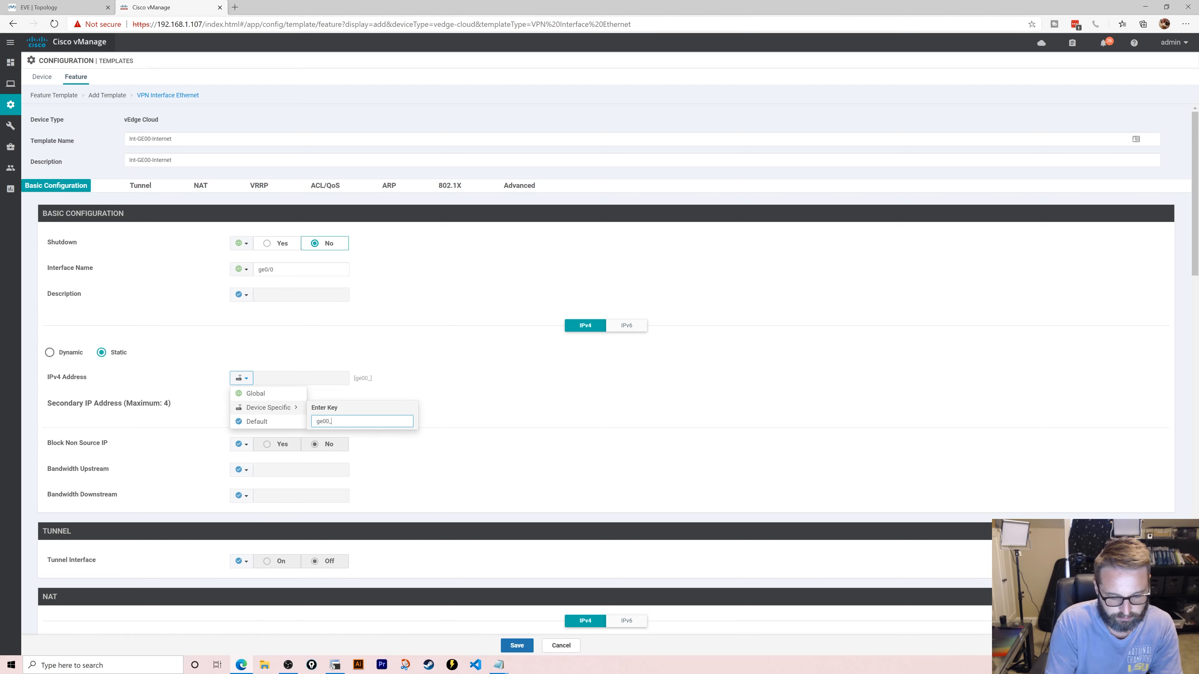
text(e00_ip_address)
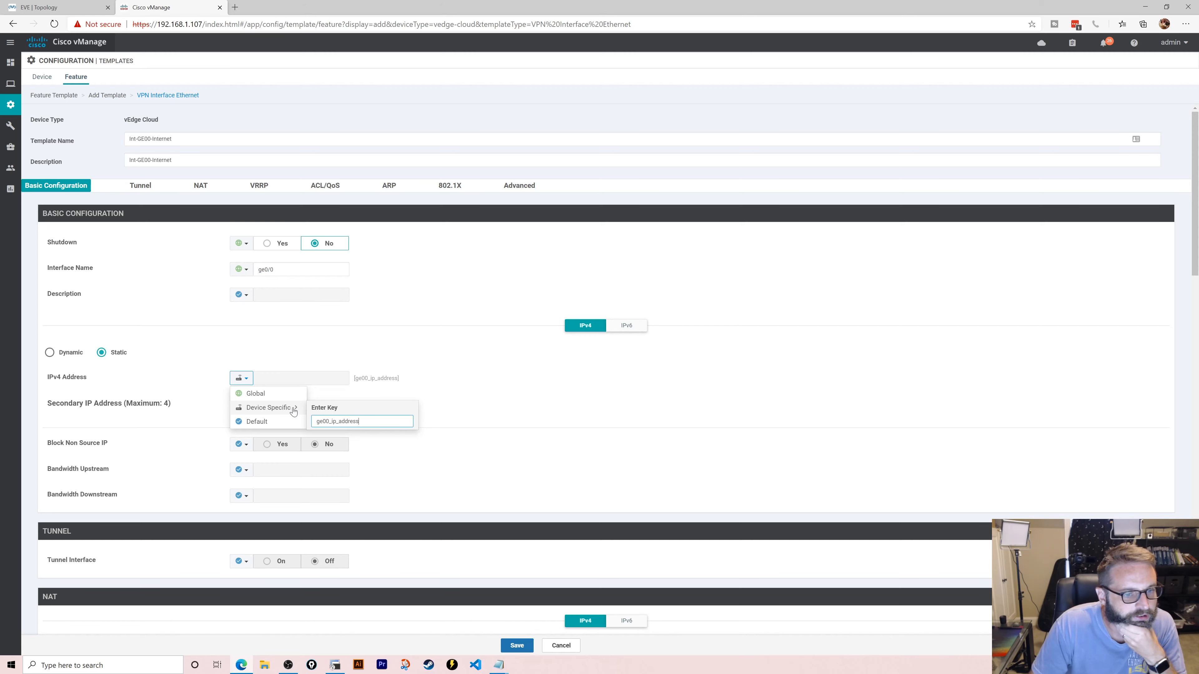
click(278, 410)
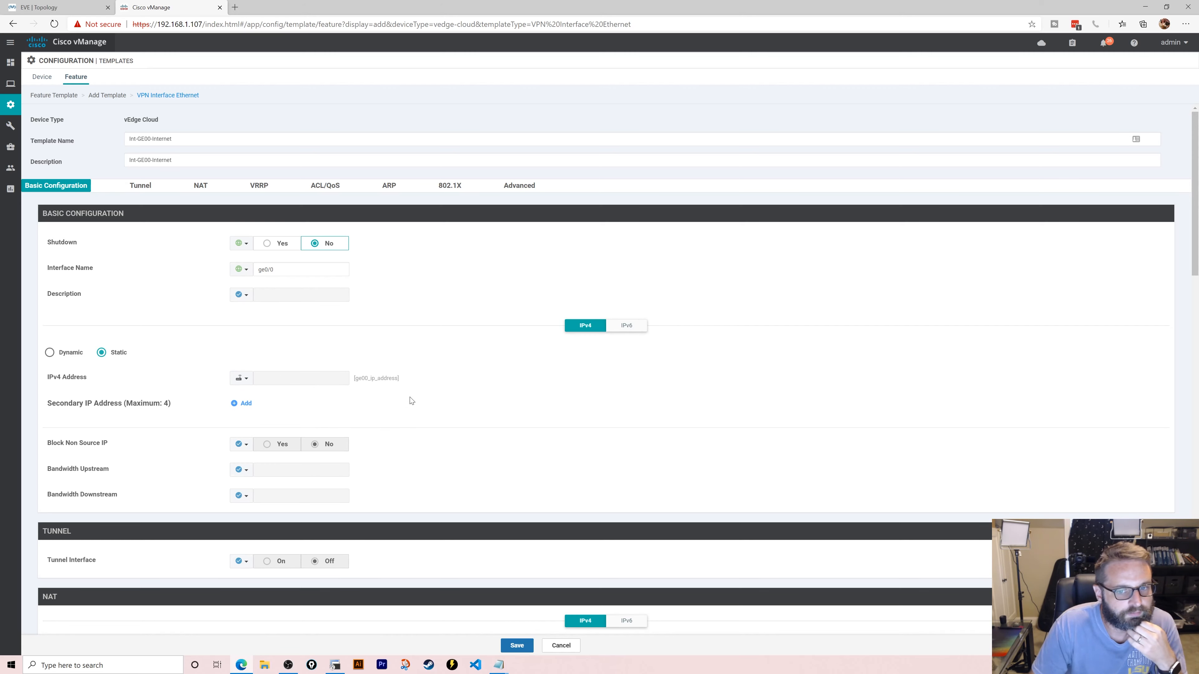
scroll(396, 399, down, 3)
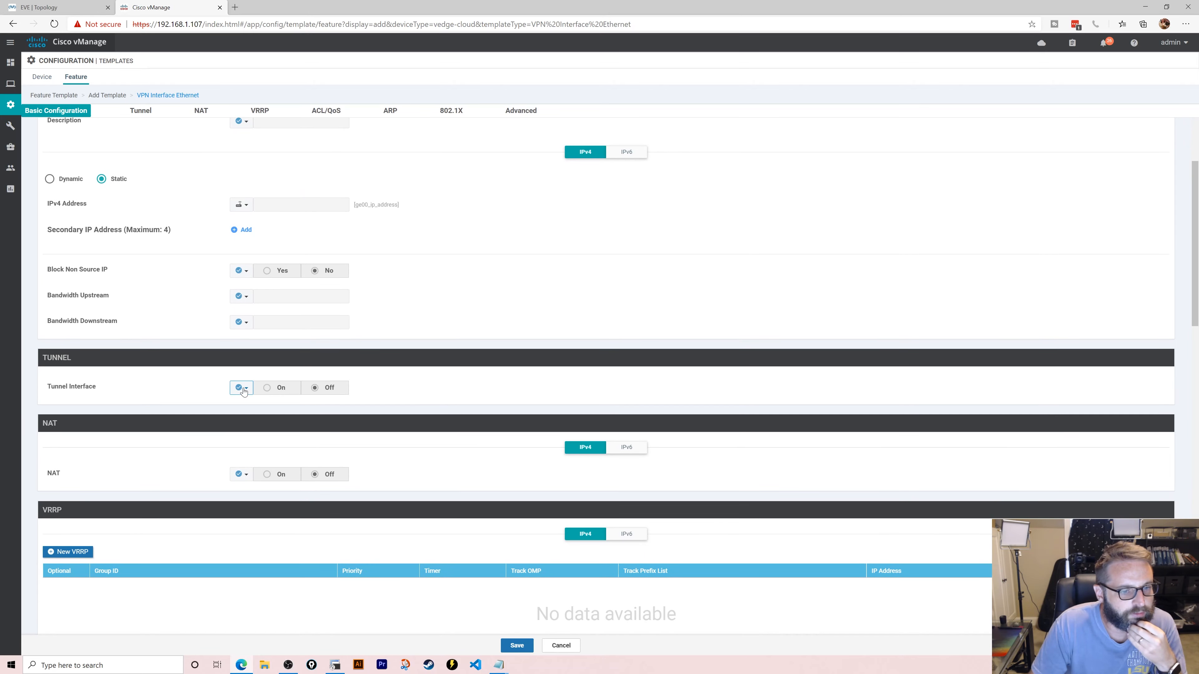
- Turn Tunnel Interface on as a global value and set its Color globally to biz-internet
click(240, 388)
click(253, 401)
click(268, 388)
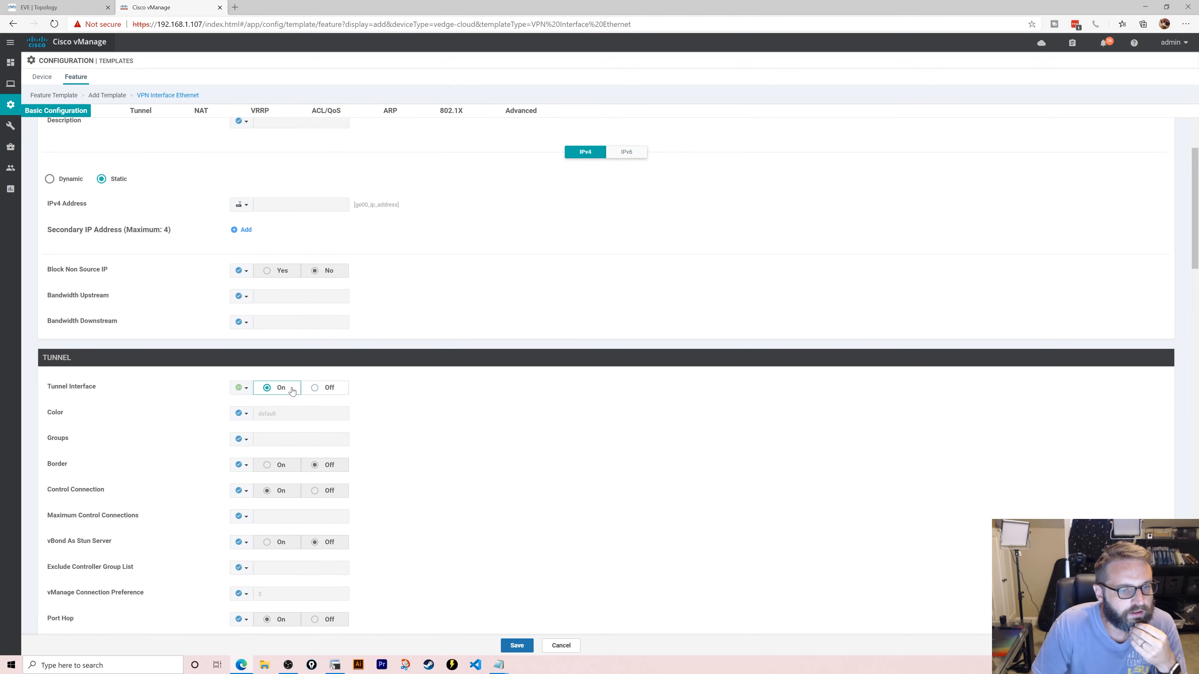
scroll(348, 381, down, 3)
click(241, 254)
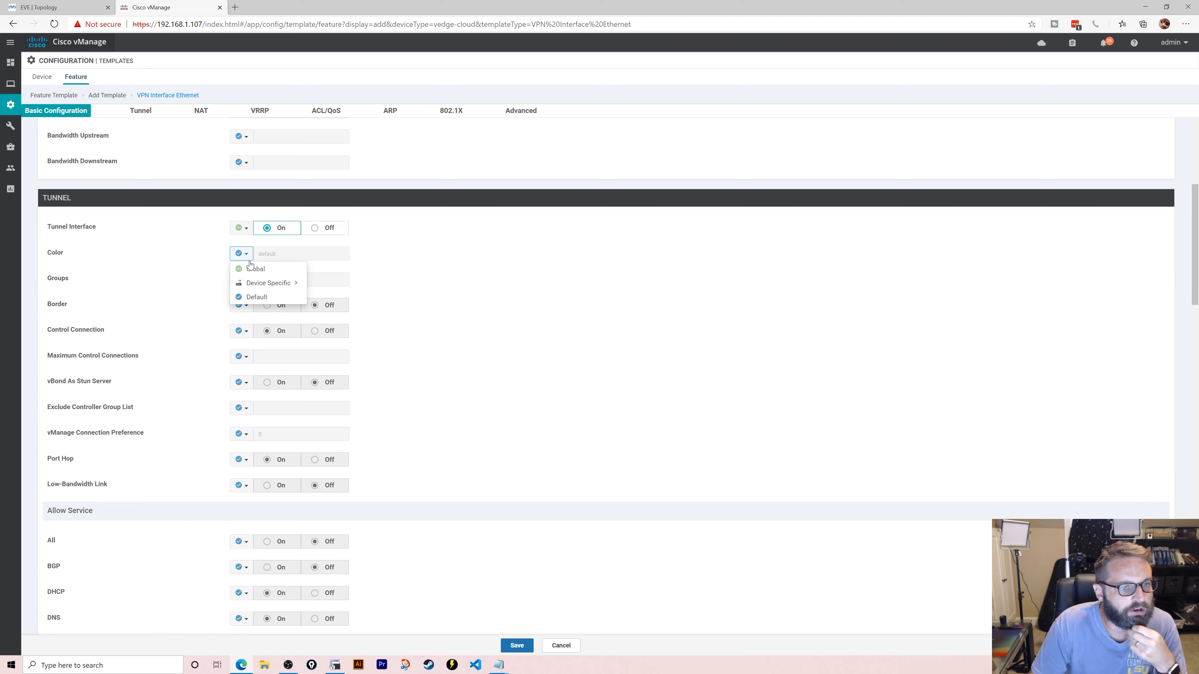
click(264, 267)
click(290, 256)
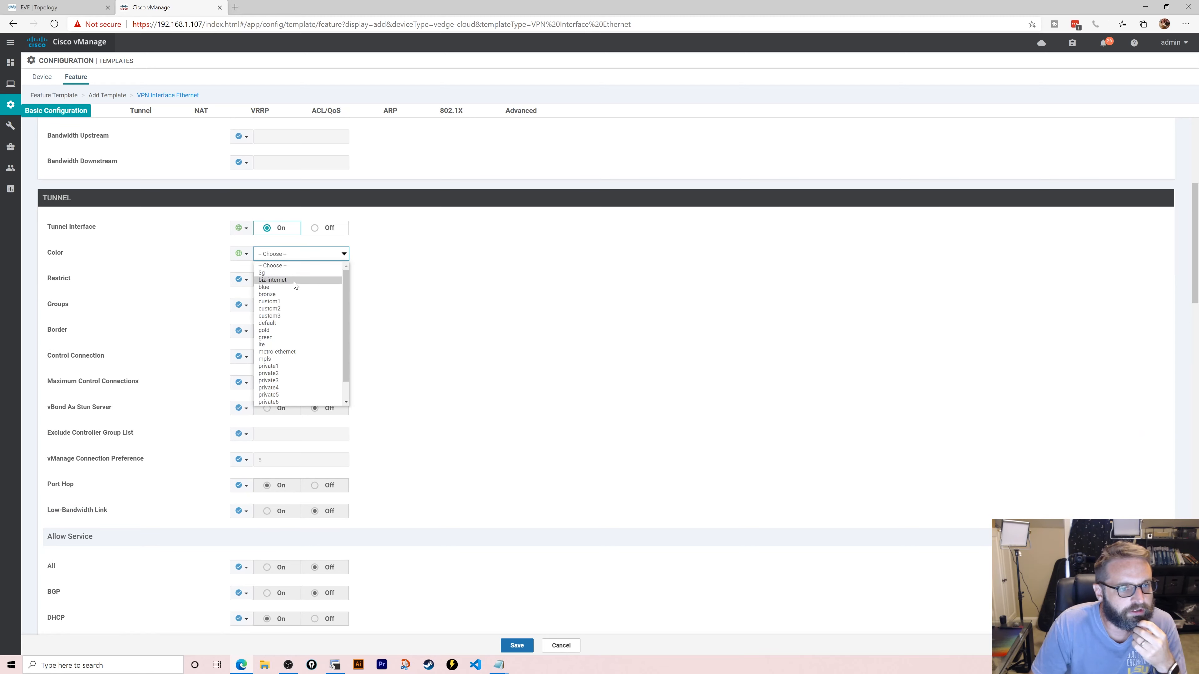
click(295, 284)
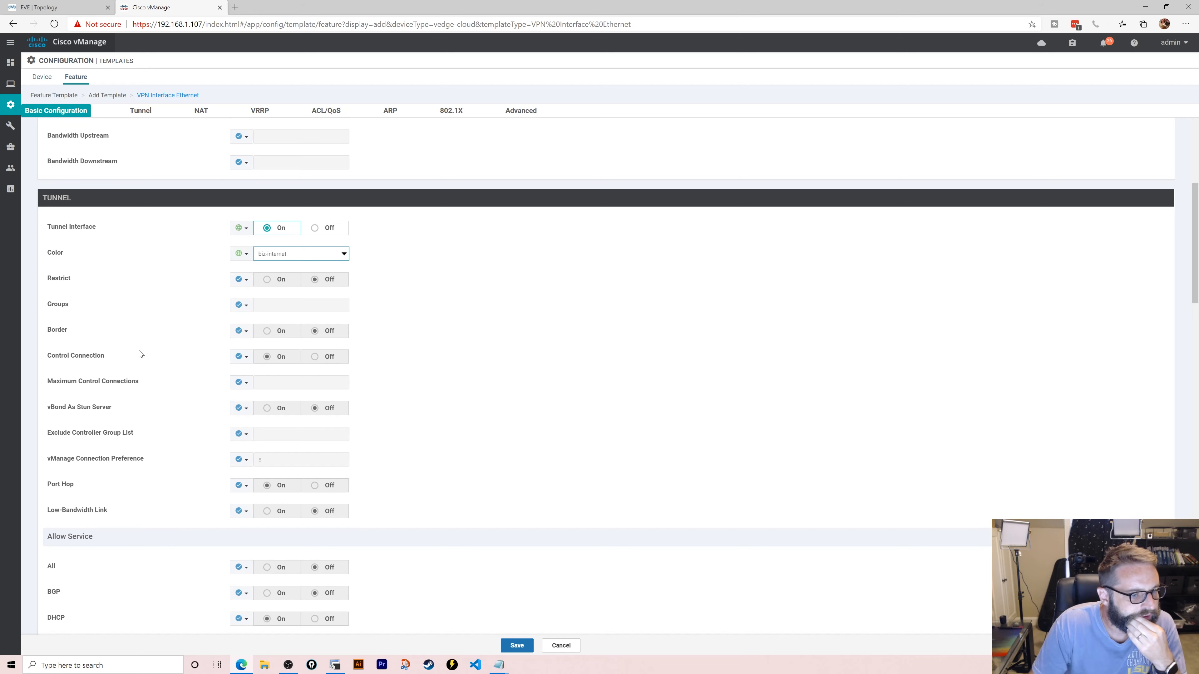
- Save the finished Int-GE00-Internet VPN Interface Ethernet template as the third feature template
scroll(139, 354, down, 6)
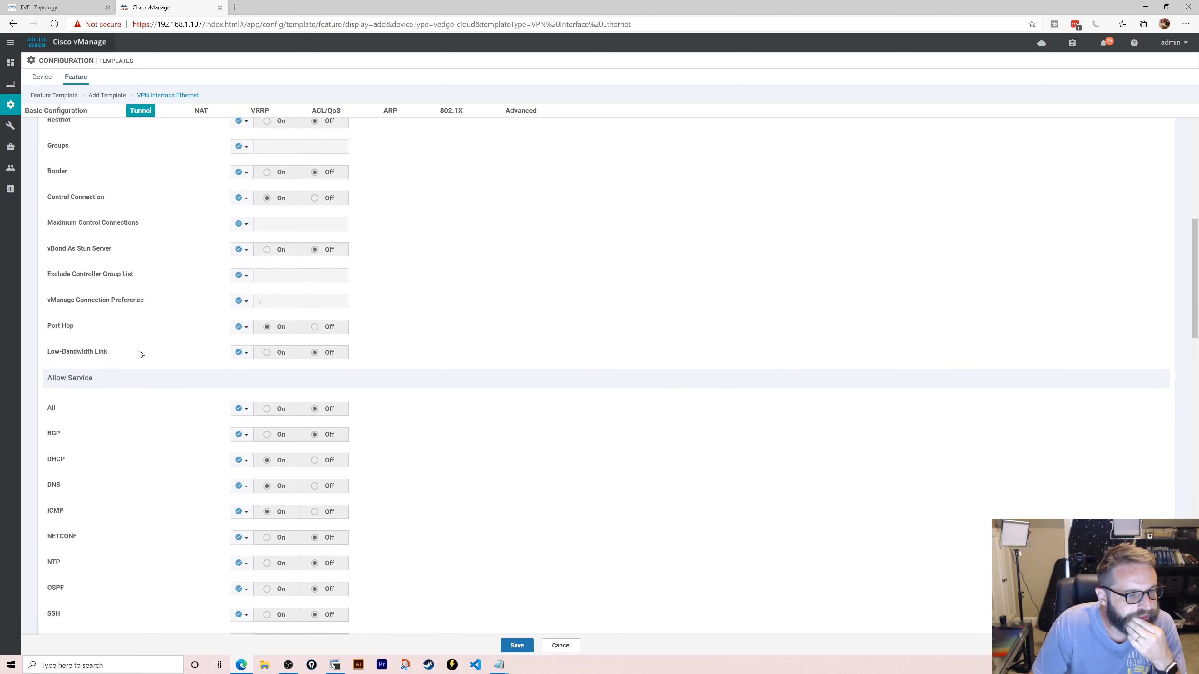
scroll(139, 354, down, 1)
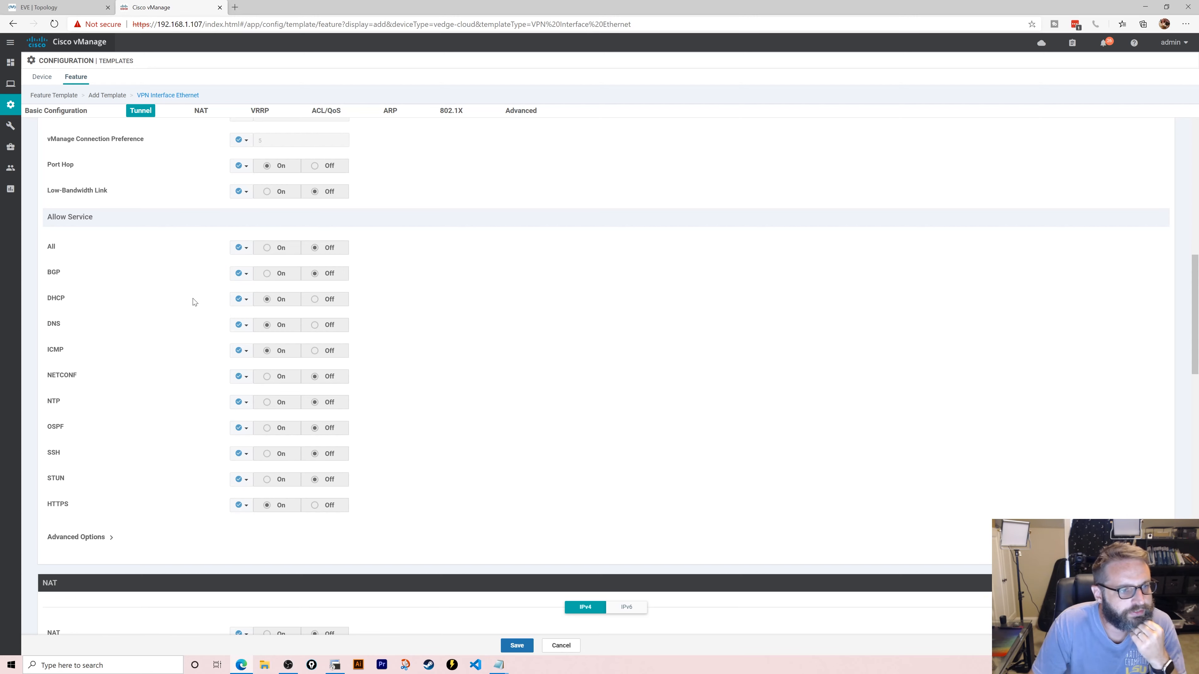
scroll(192, 324, down, 2)
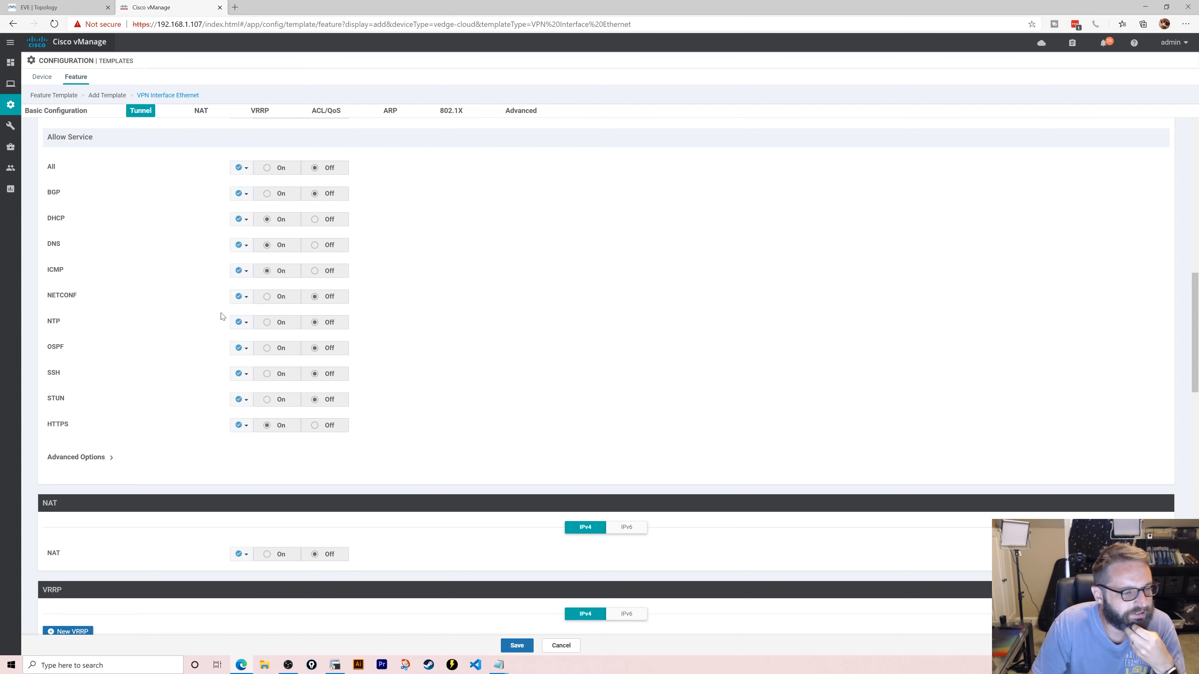
scroll(219, 318, down, 5)
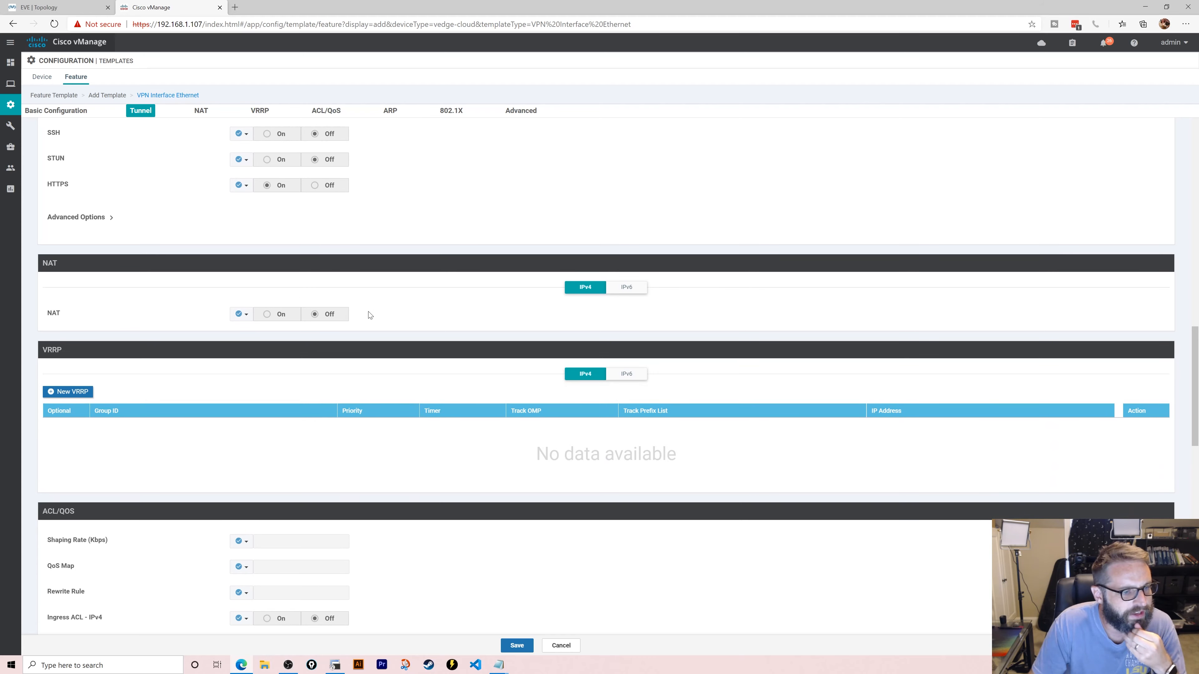
scroll(349, 315, down, 3)
scroll(238, 303, down, 2)
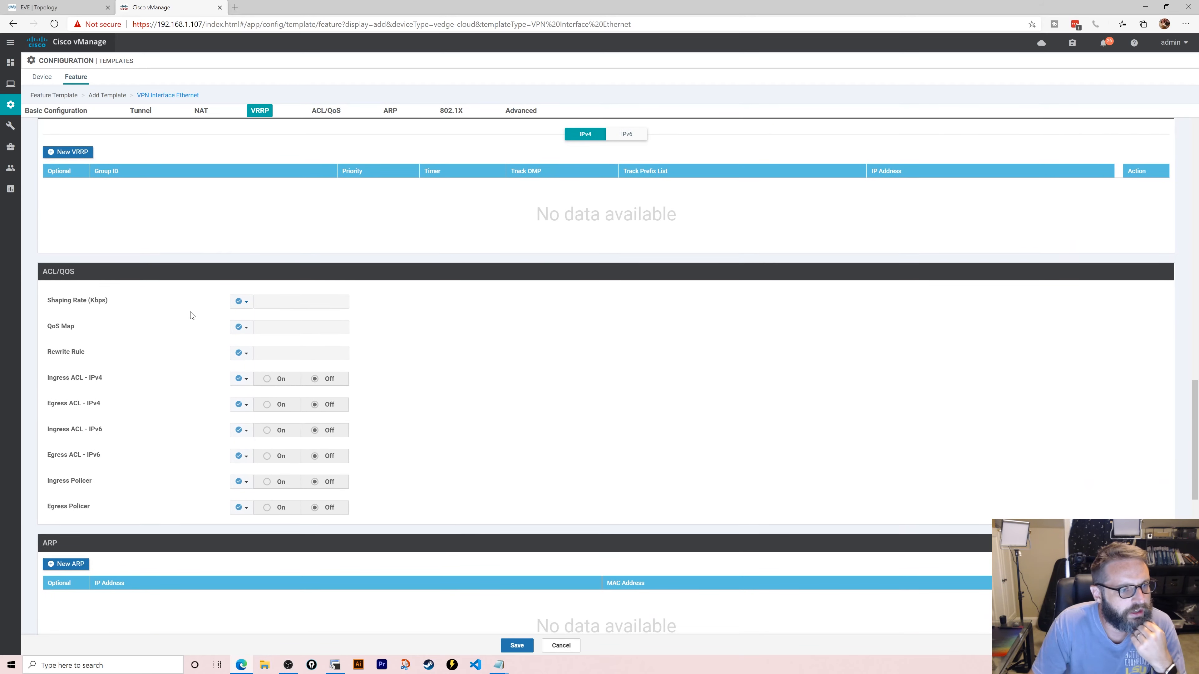
scroll(163, 360, down, 3)
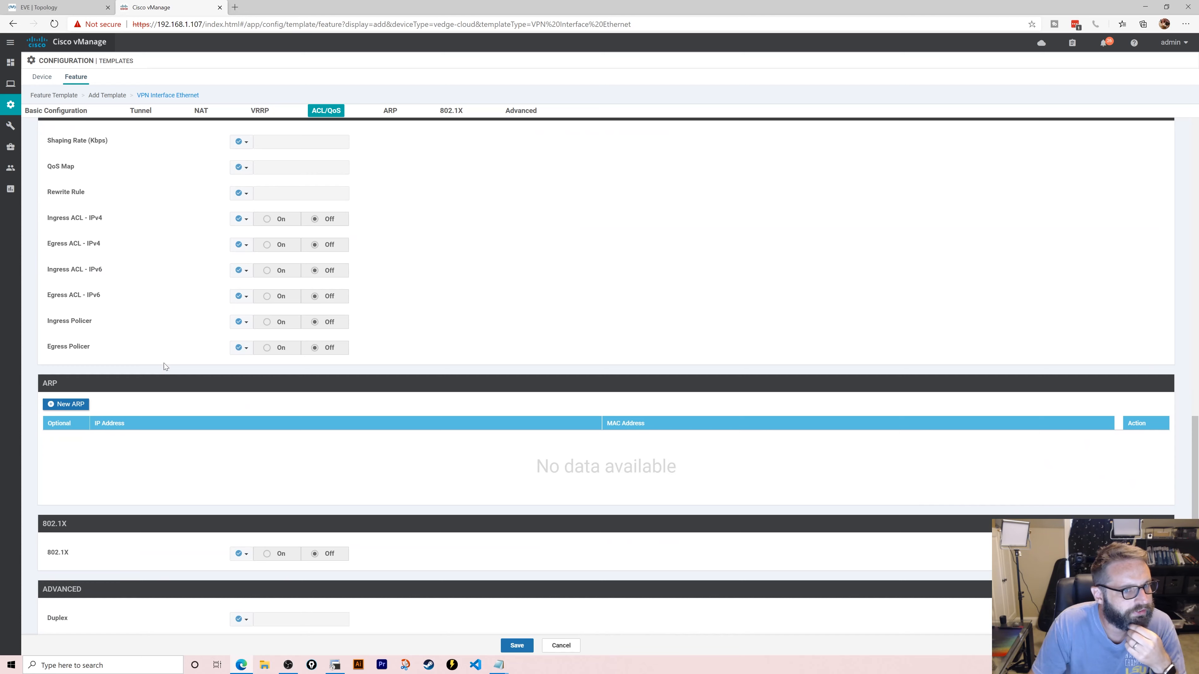
scroll(164, 360, down, 5)
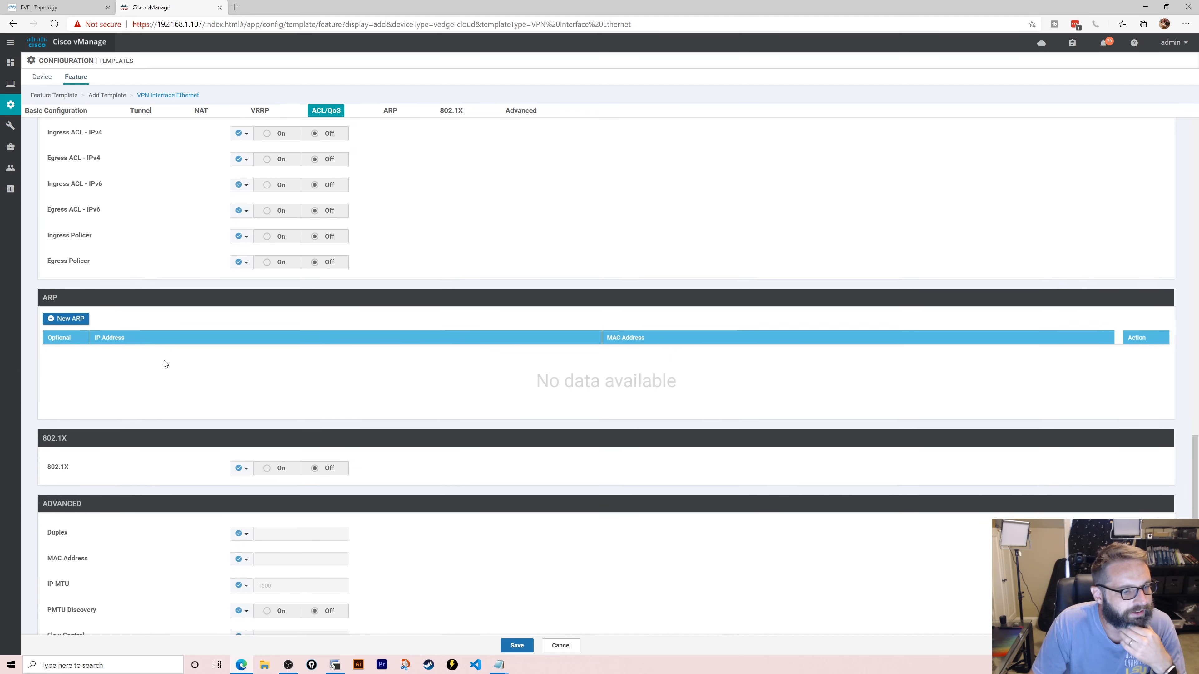
scroll(165, 363, down, 3)
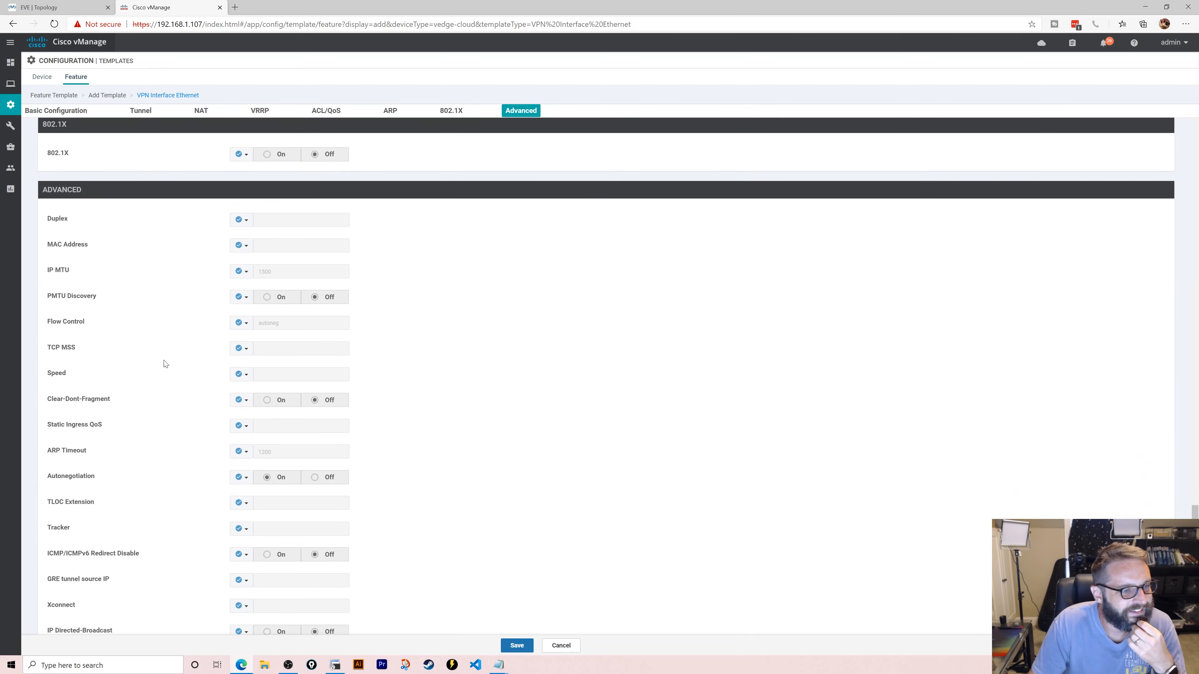
scroll(153, 392, down, 1)
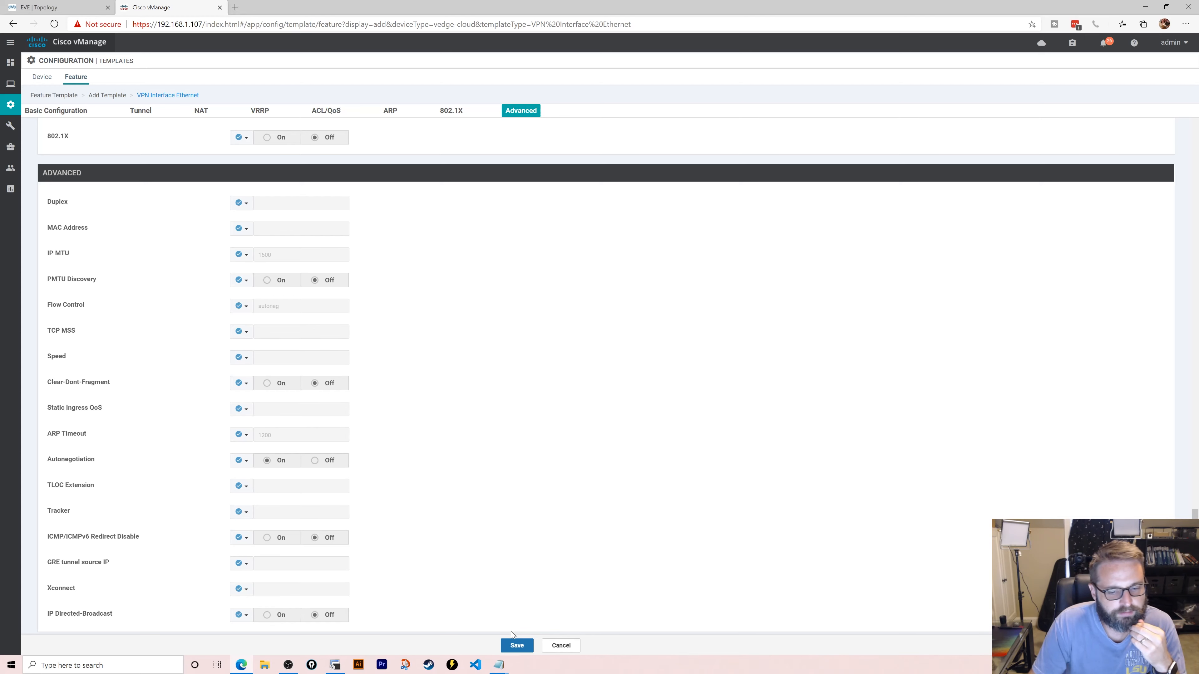
click(517, 645)
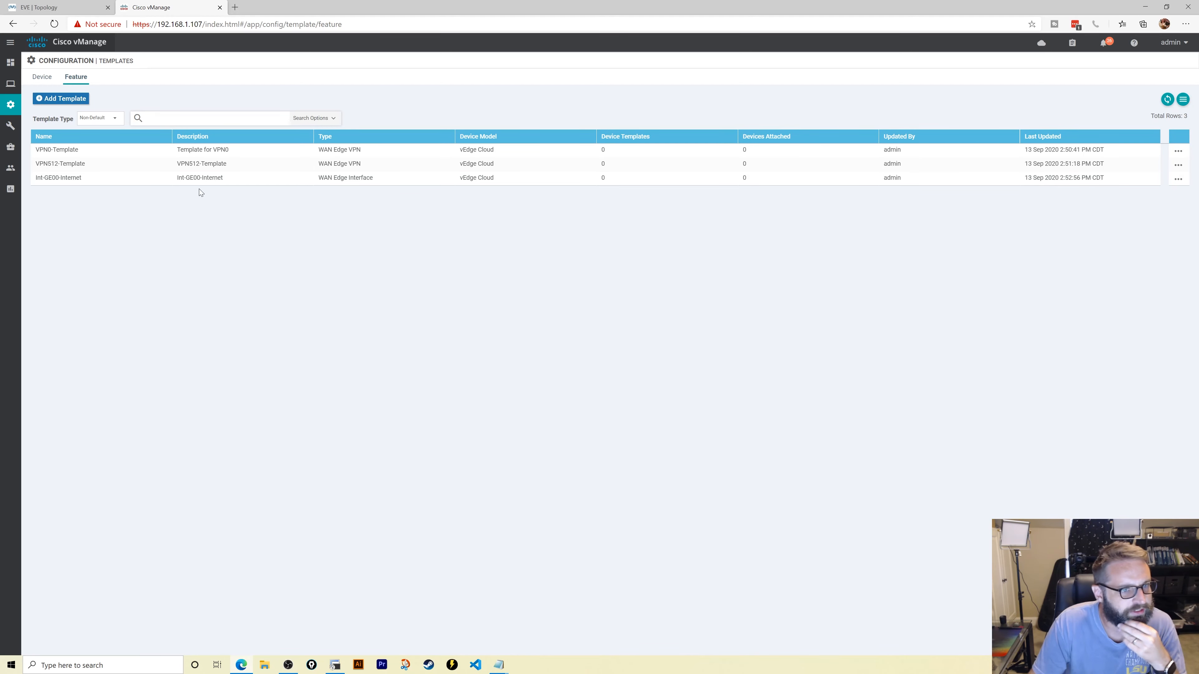
- Create a vEdge Cloud VPN Interface Ethernet feature template named eth00-vpn512
click(79, 100)
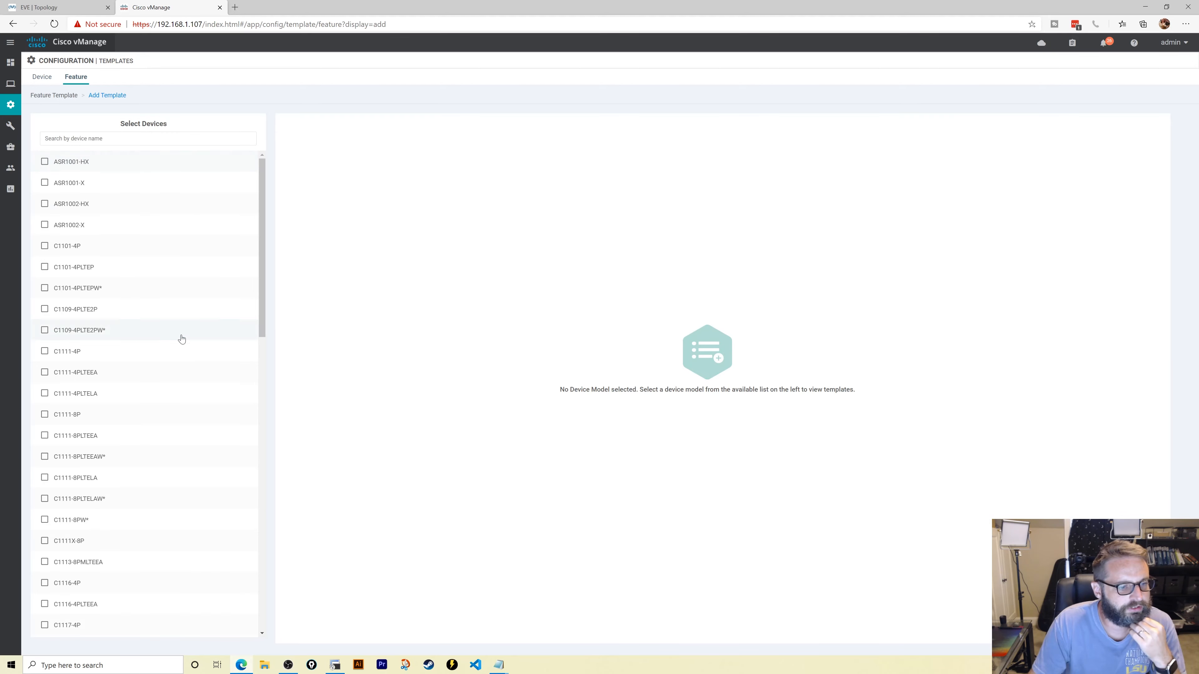
scroll(174, 360, down, 5)
scroll(172, 386, down, 5)
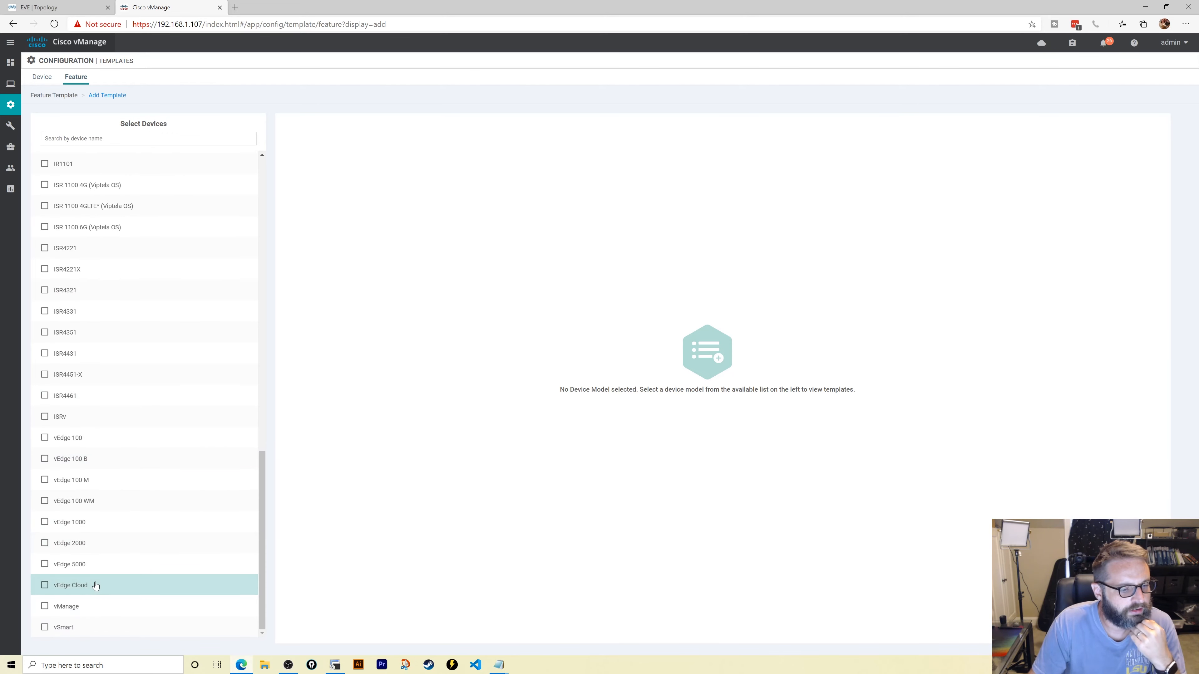
click(112, 582)
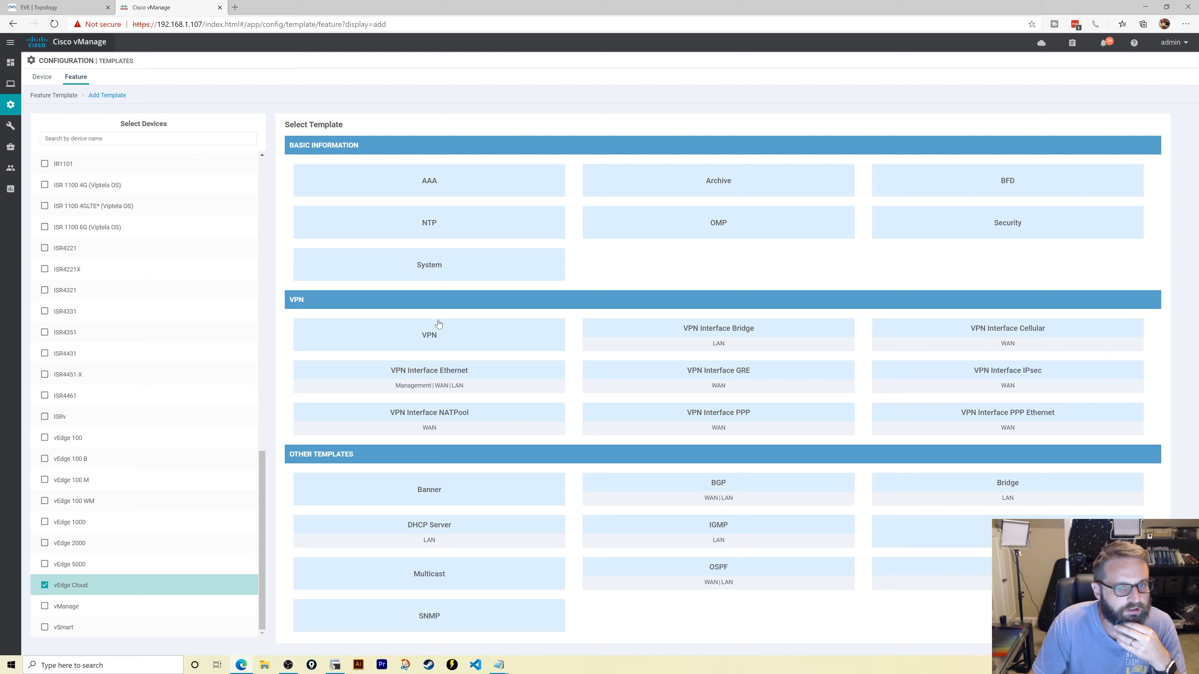
click(415, 382)
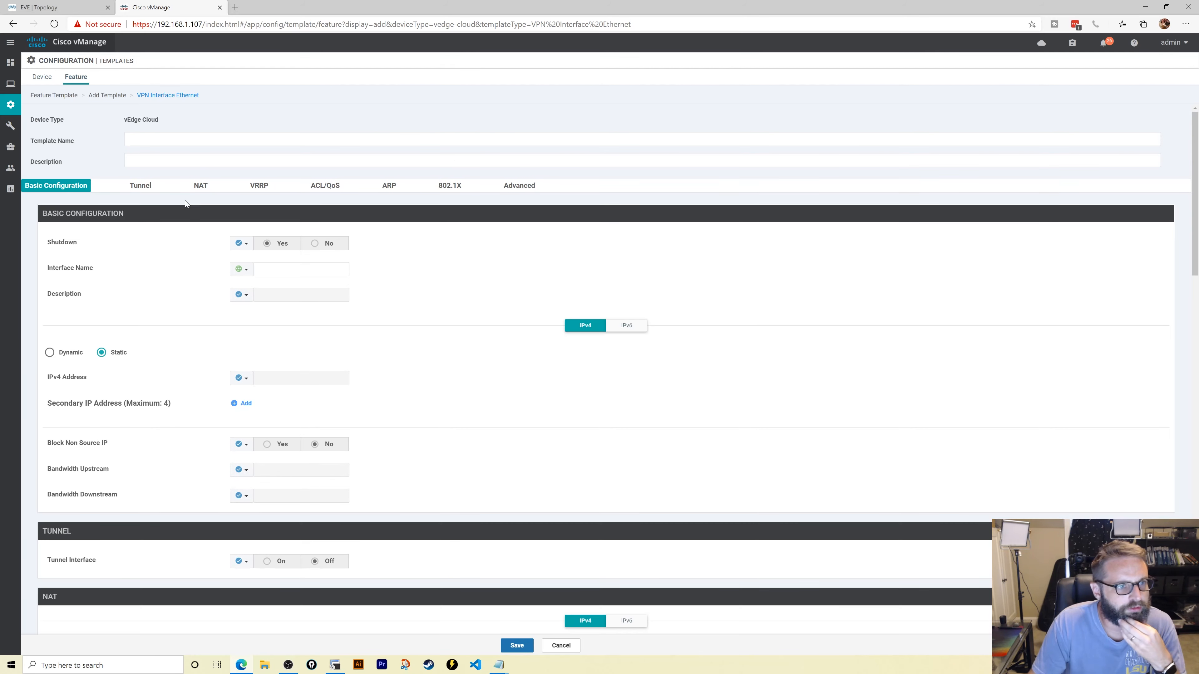
click(158, 140)
text(eth)
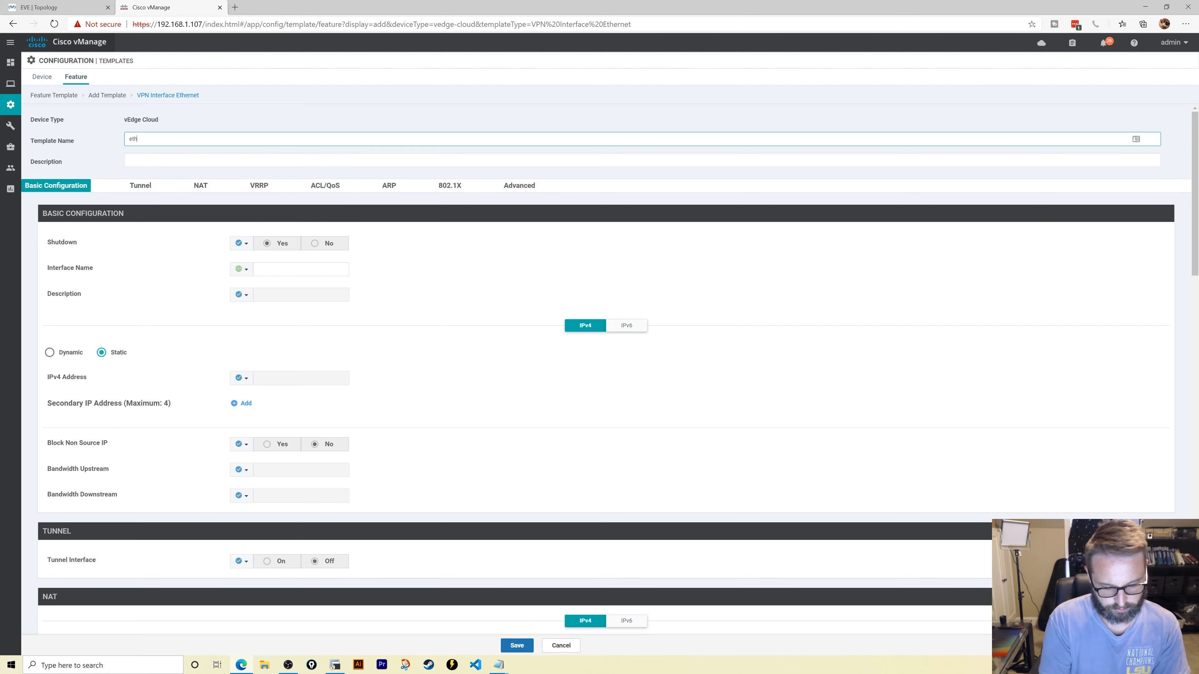
text(00-)
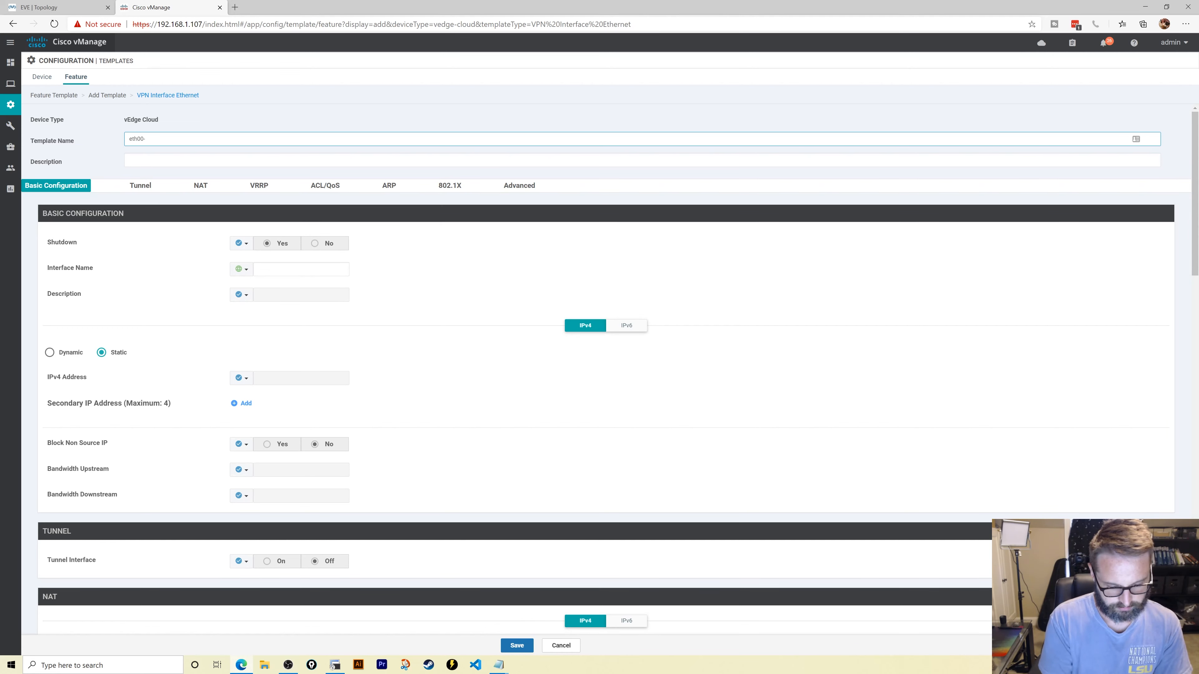
text(vpn512)
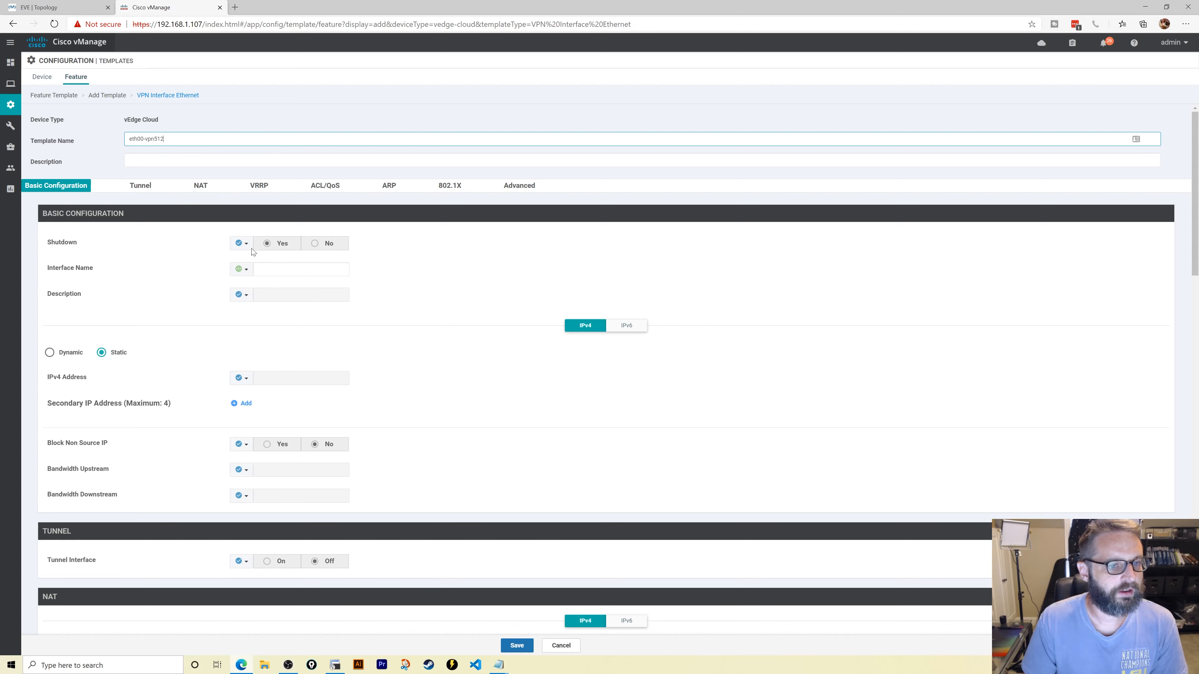
- Set Shutdown to Global No and the interface name to Global eth0
click(241, 244)
click(255, 258)
click(316, 244)
click(242, 269)
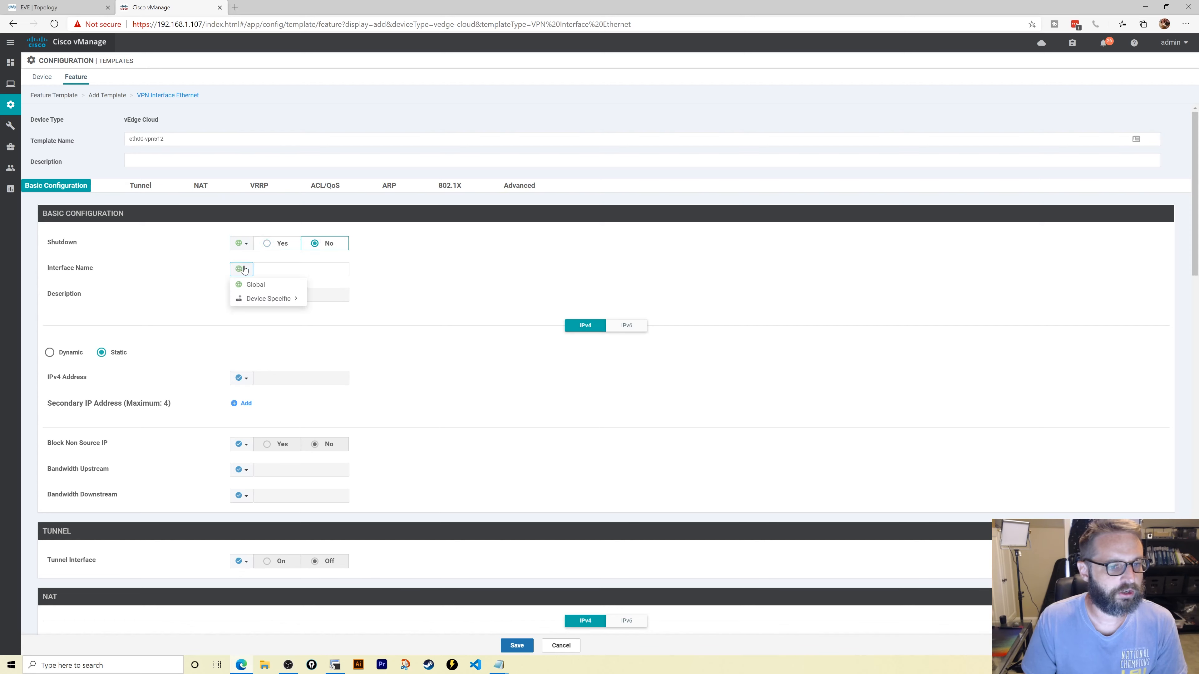
click(255, 285)
text(et)
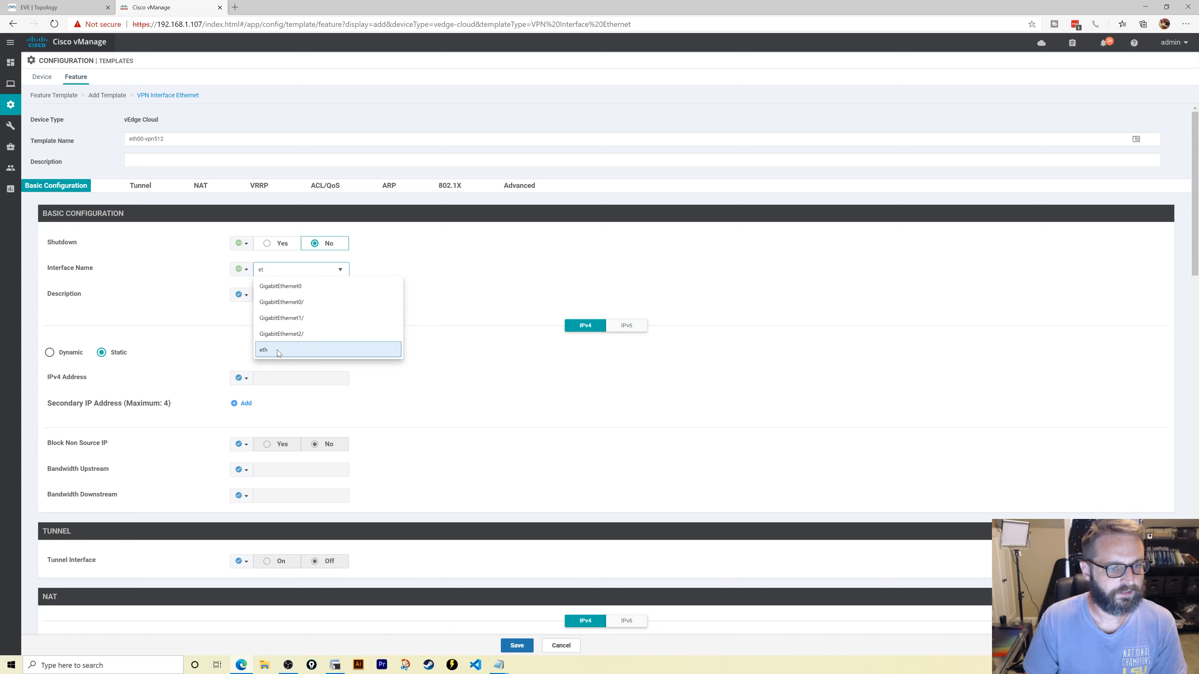
click(277, 349)
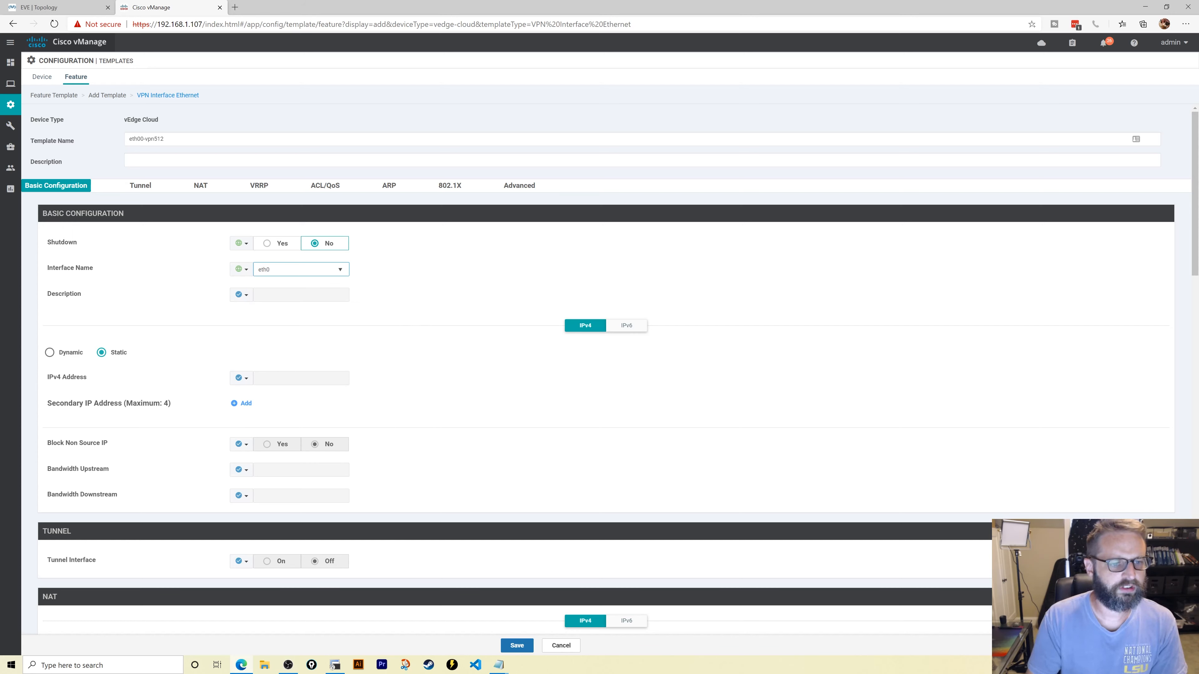
- Run show interface description in SecureCRT's vEdge-10 session to list its interfaces
click(330, 665)
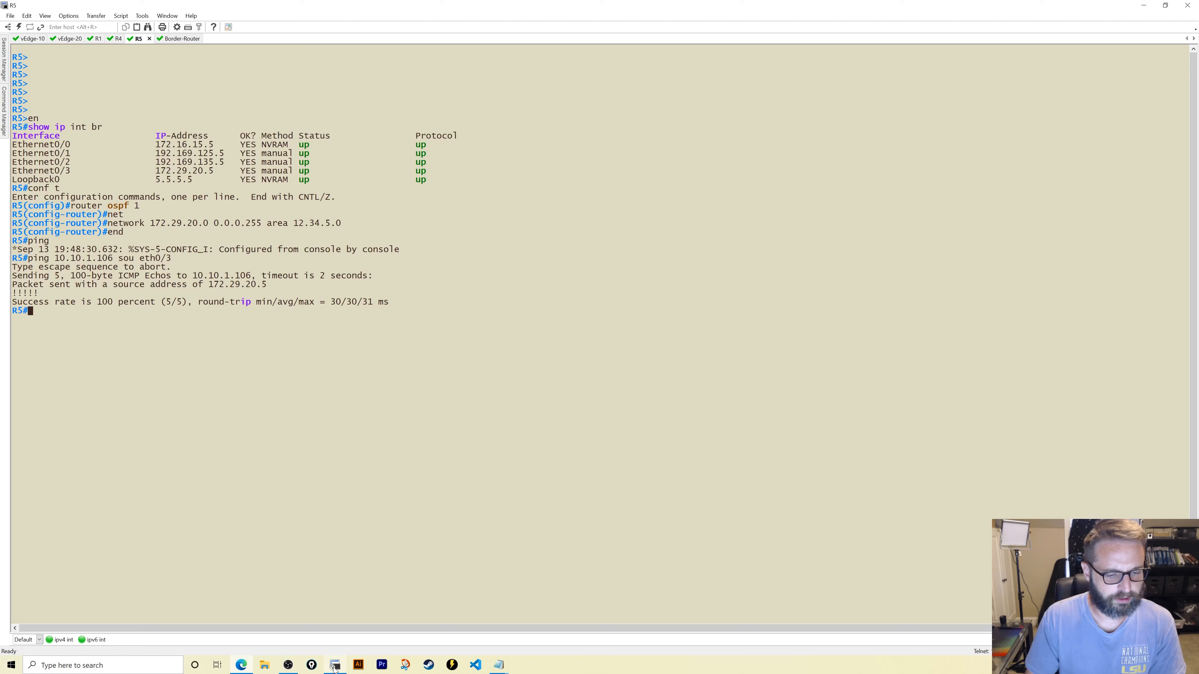
click(26, 39)
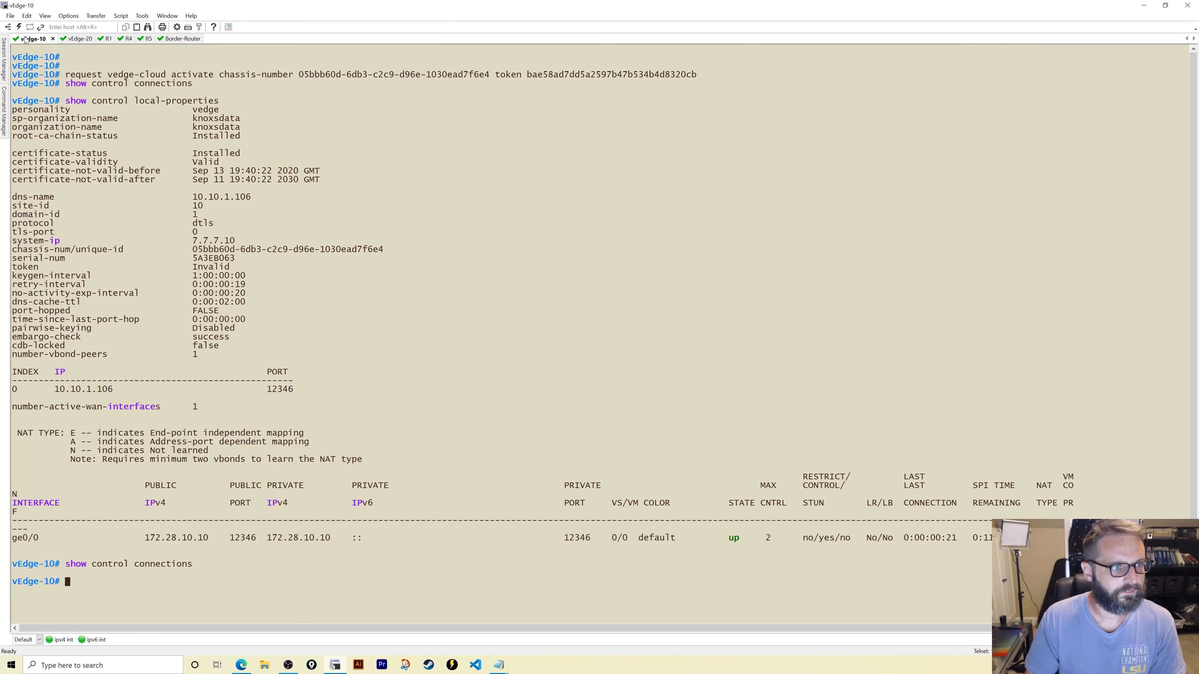
text(show int)
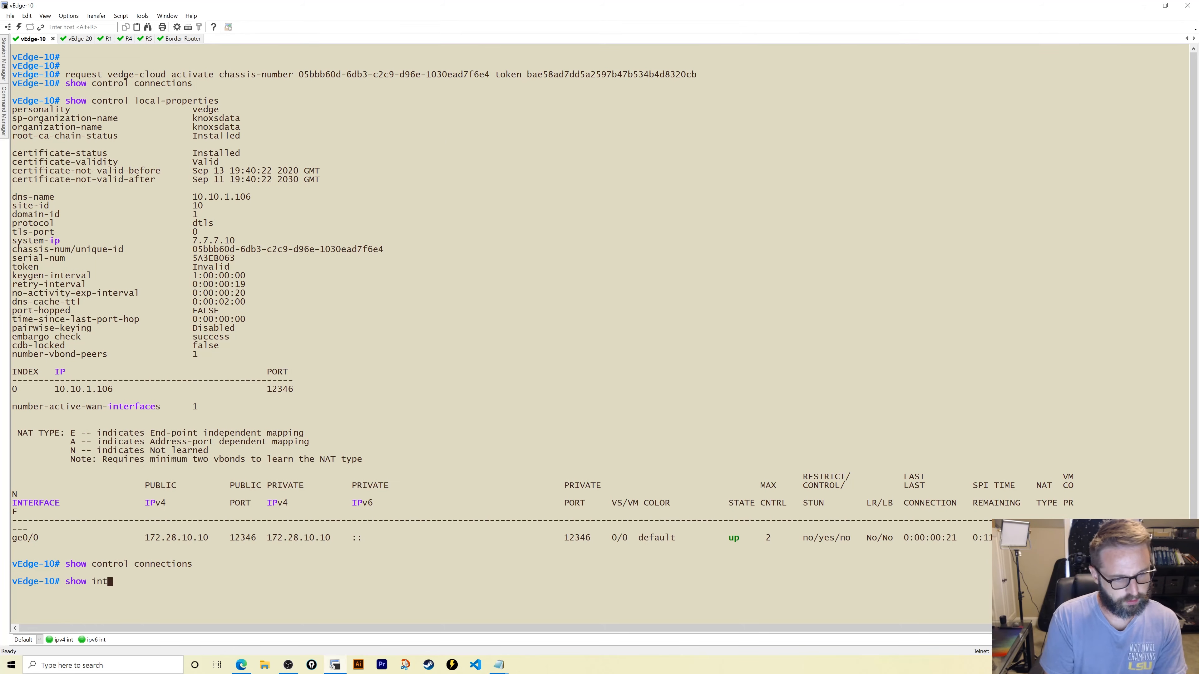
text(erface description)
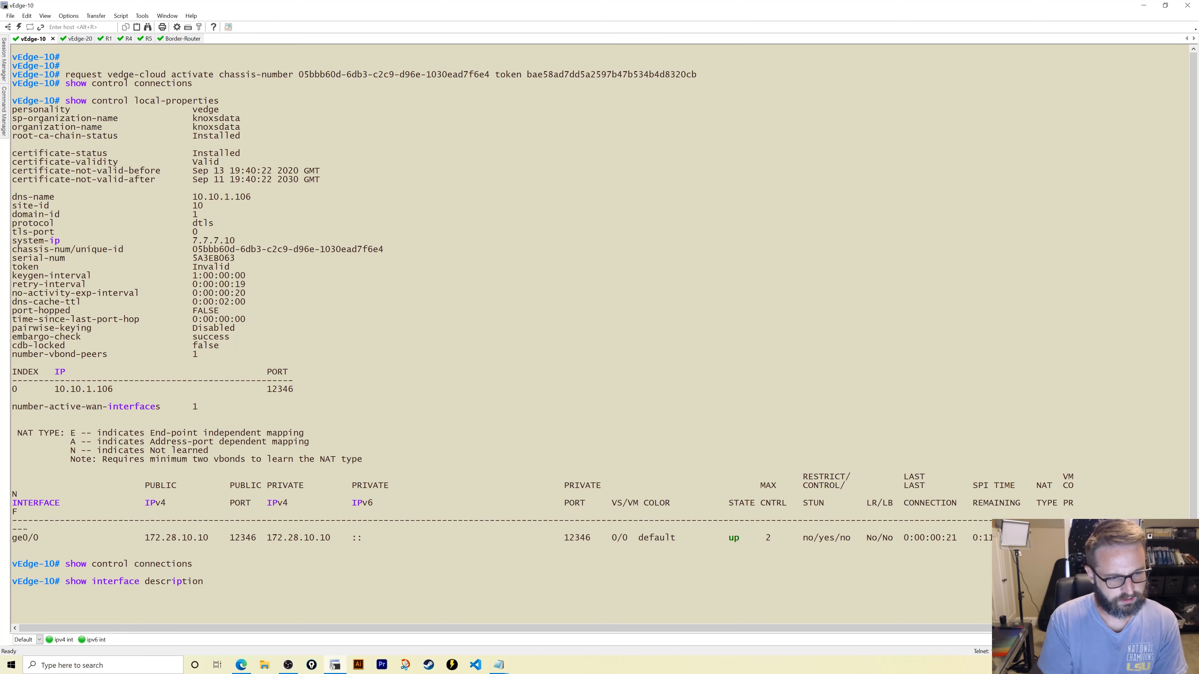
key(Return)
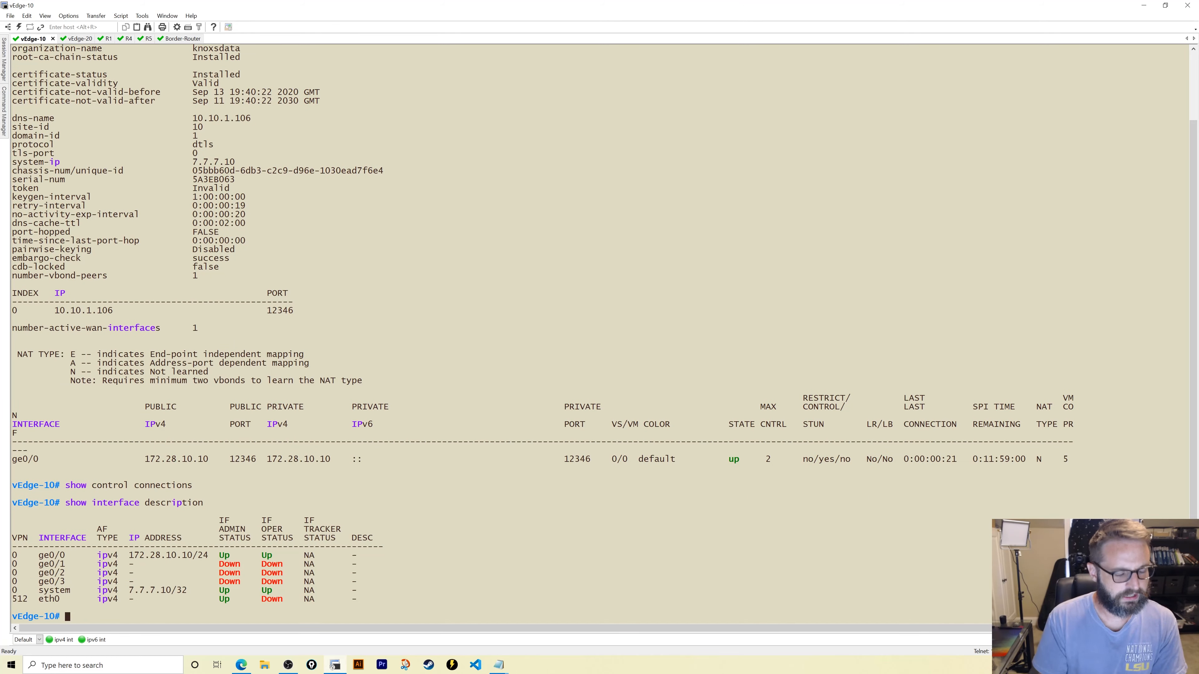
- Back in vManage, attempt to save the eth00-vpn512 interface template
click(243, 665)
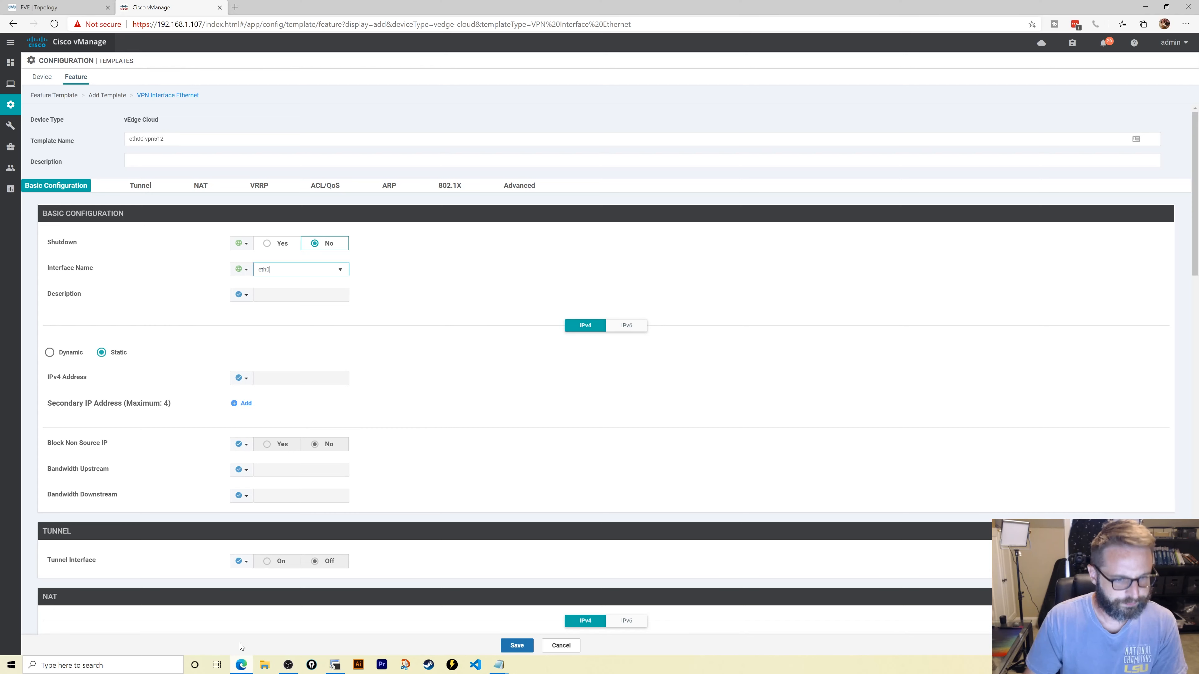
scroll(346, 339, down, 4)
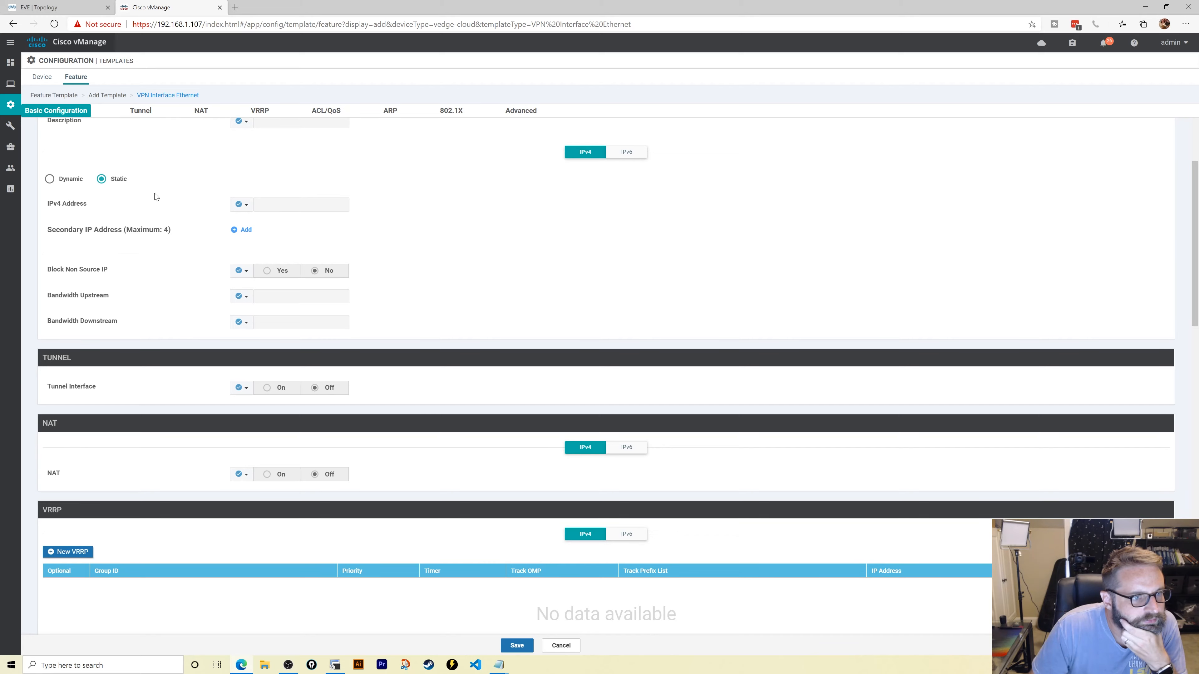
scroll(373, 345, down, 20)
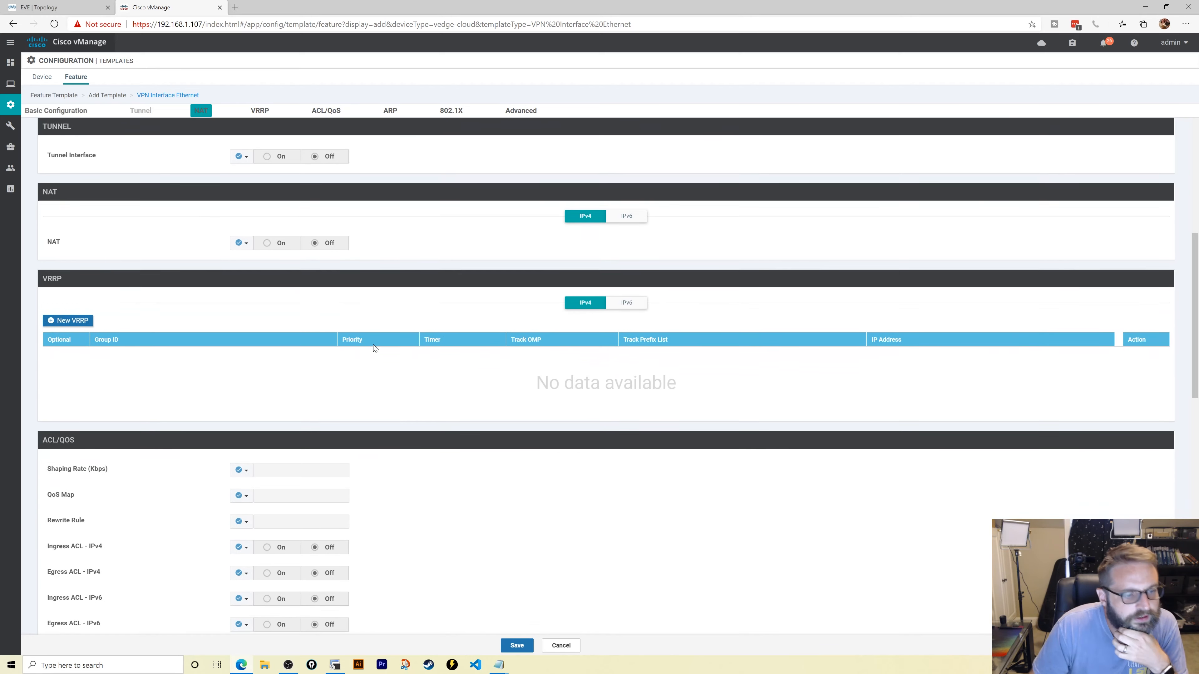
scroll(439, 456, down, 3)
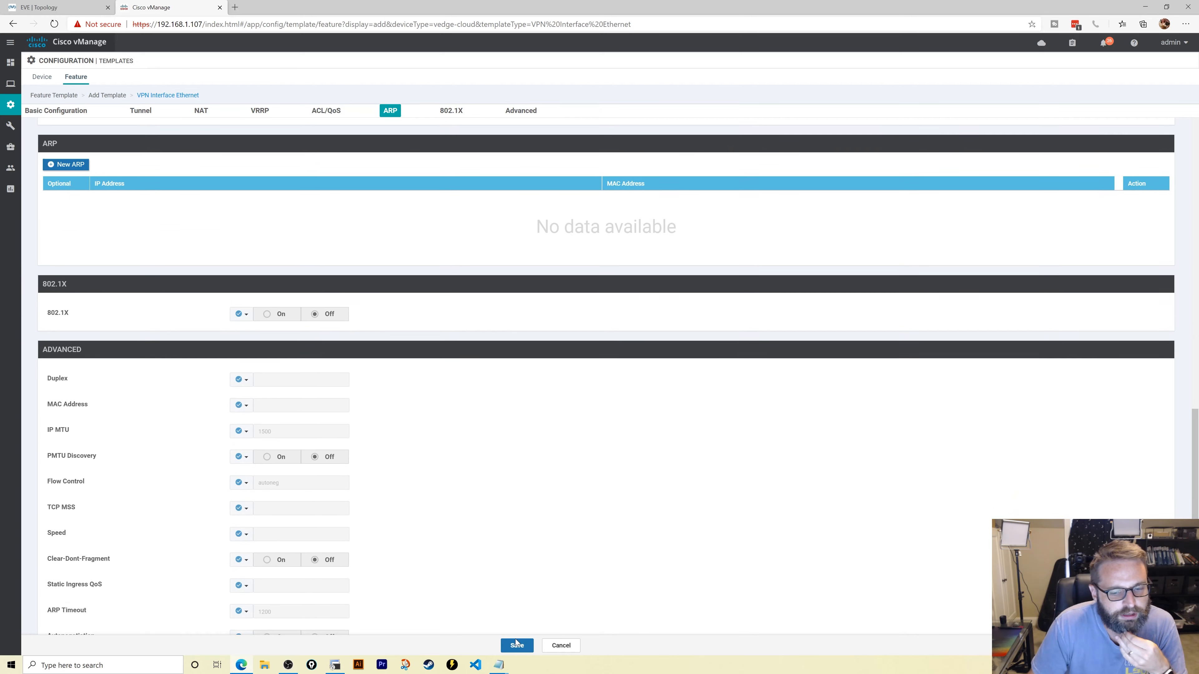
click(517, 646)
- Copy eth00-vpn512 into the required Description, set Shutdown to Yes, and save the template
scroll(460, 299, up, 8)
scroll(459, 299, up, 12)
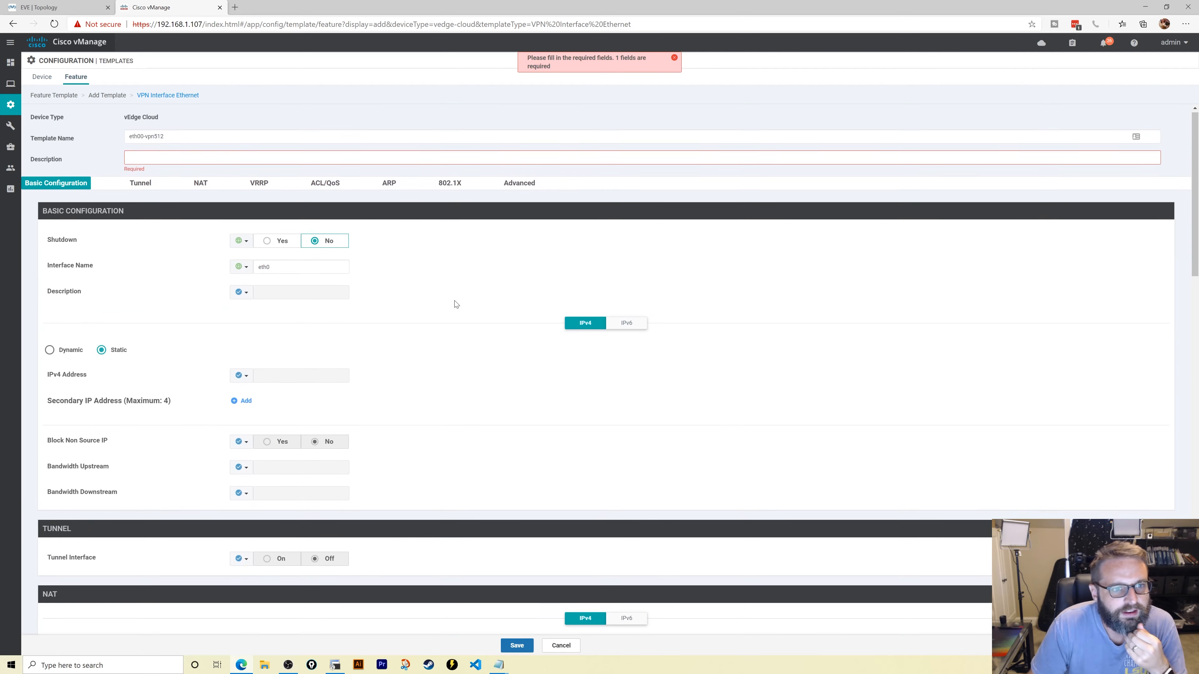
click(236, 139)
key(ctrl+a)
key(ctrl+c)
click(186, 159)
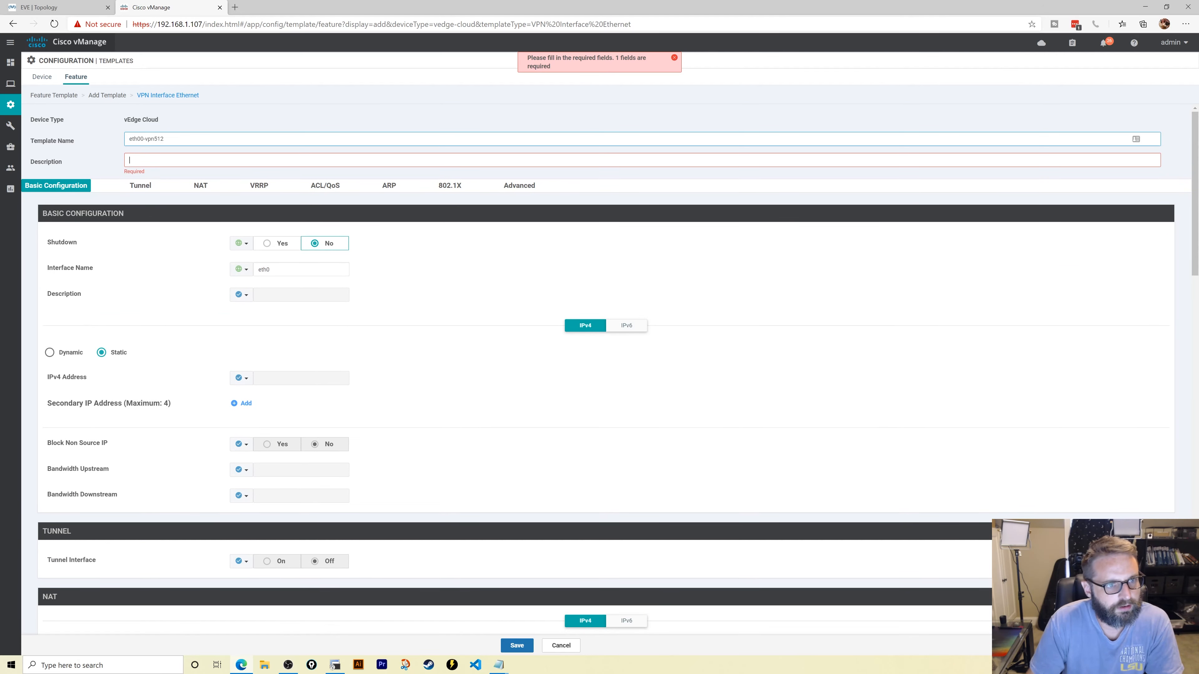
key(ctrl+v)
click(272, 245)
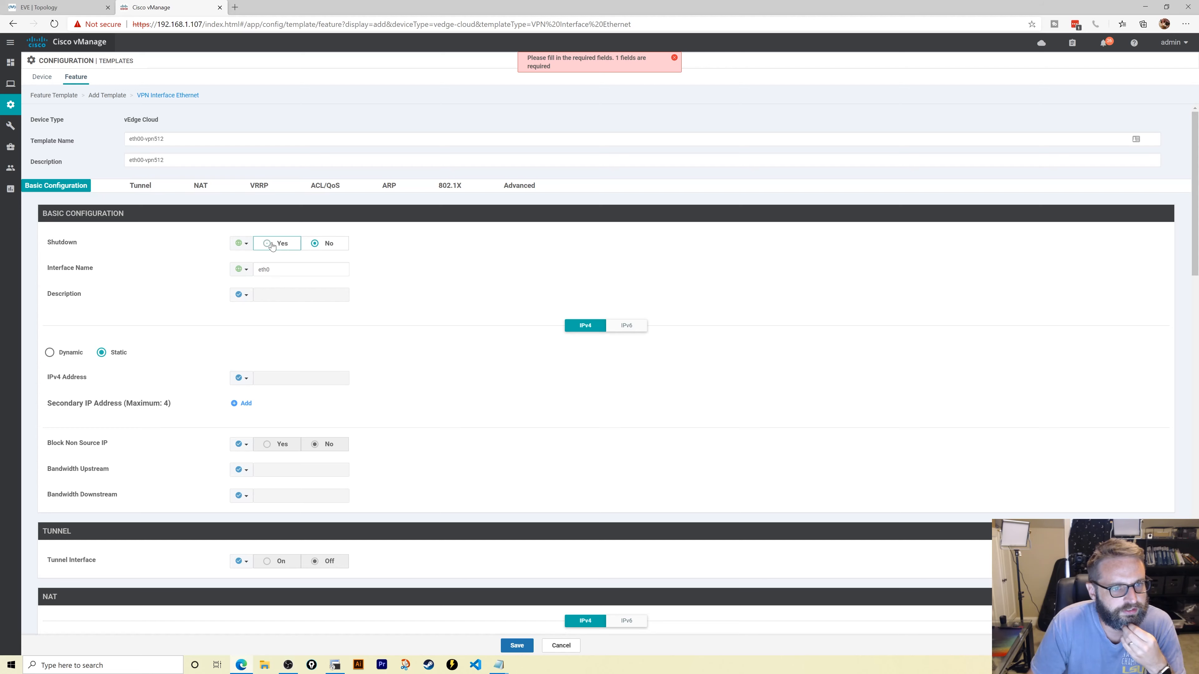
click(517, 646)
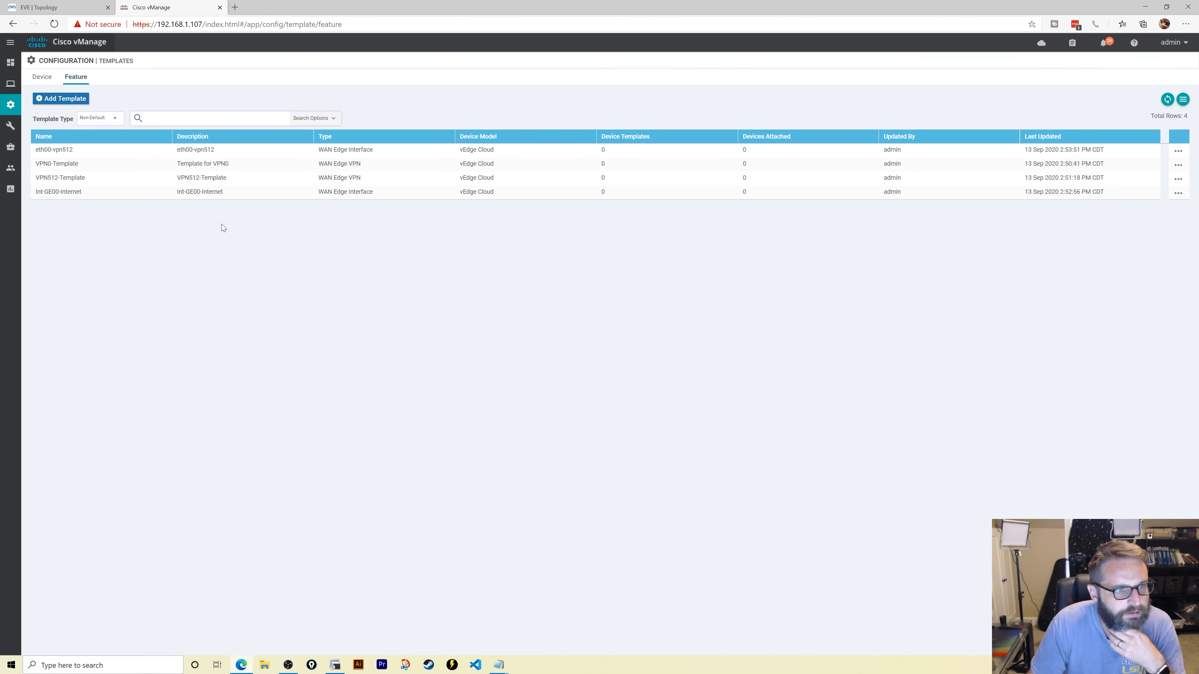
- Create another vEdge Cloud VPN Interface Ethernet template named ge01-MPLS
click(63, 100)
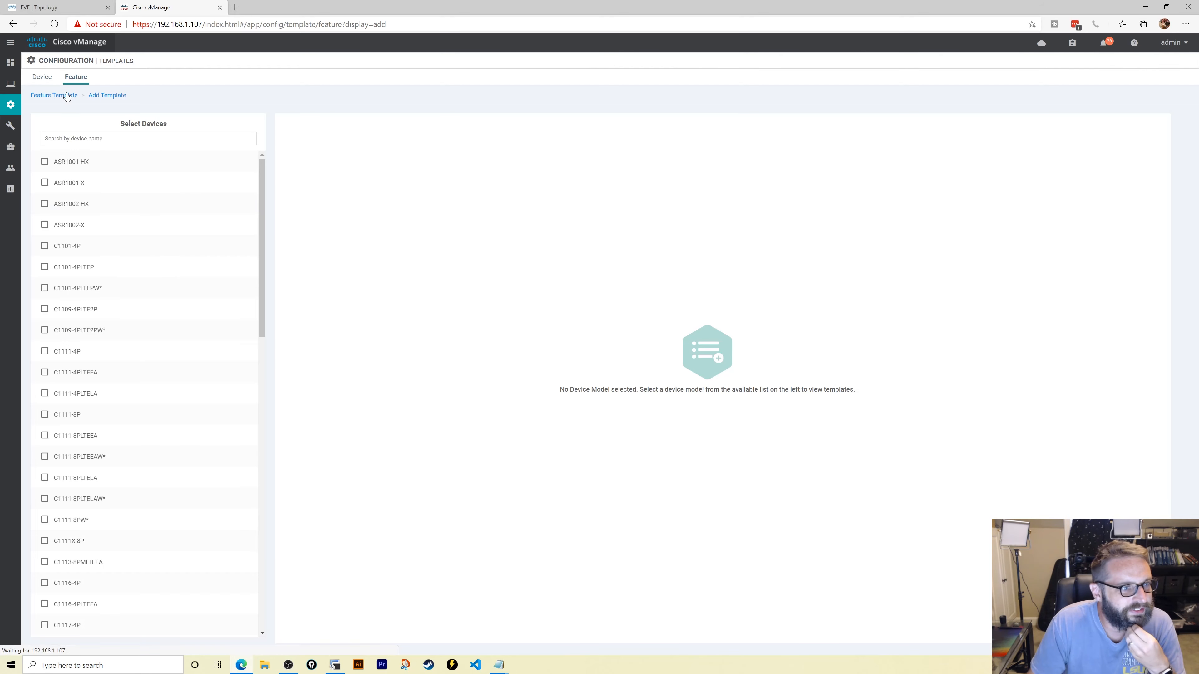
scroll(151, 434, down, 8)
scroll(150, 434, down, 8)
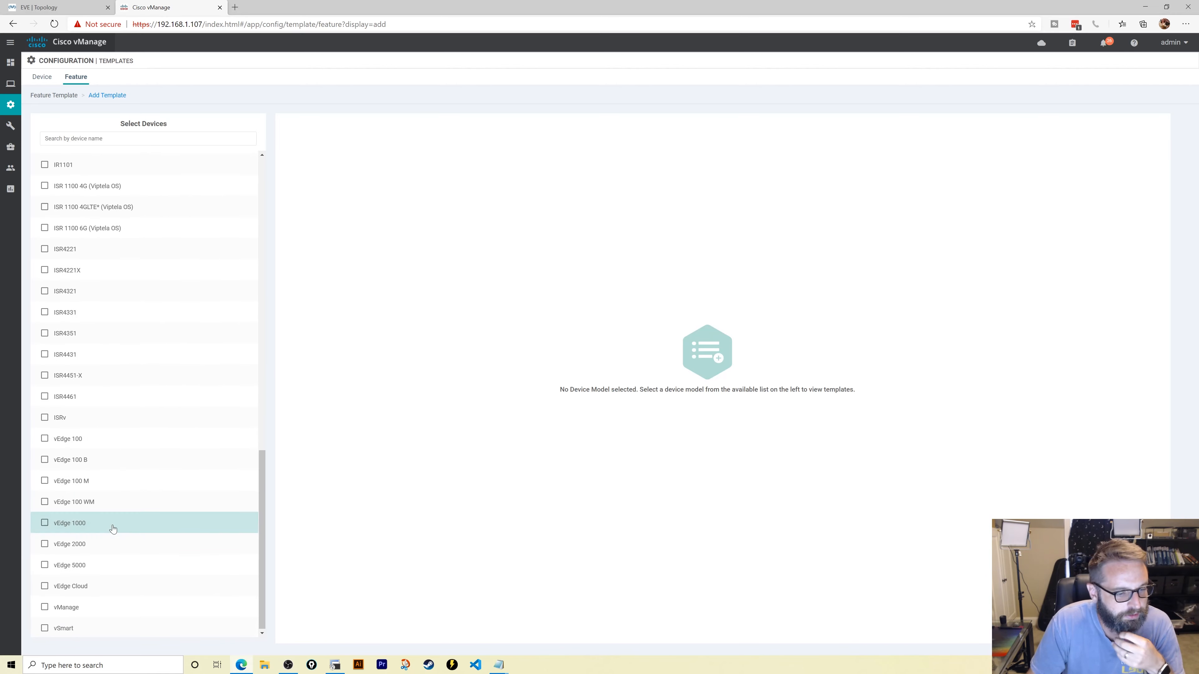
click(104, 585)
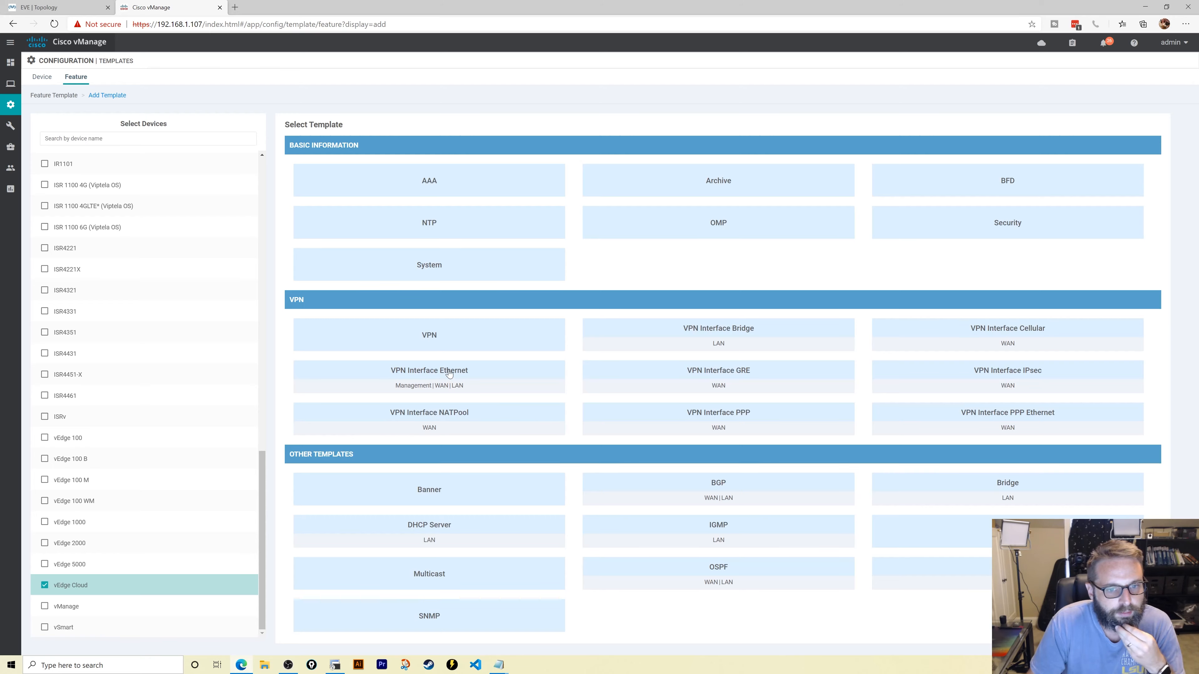
click(461, 369)
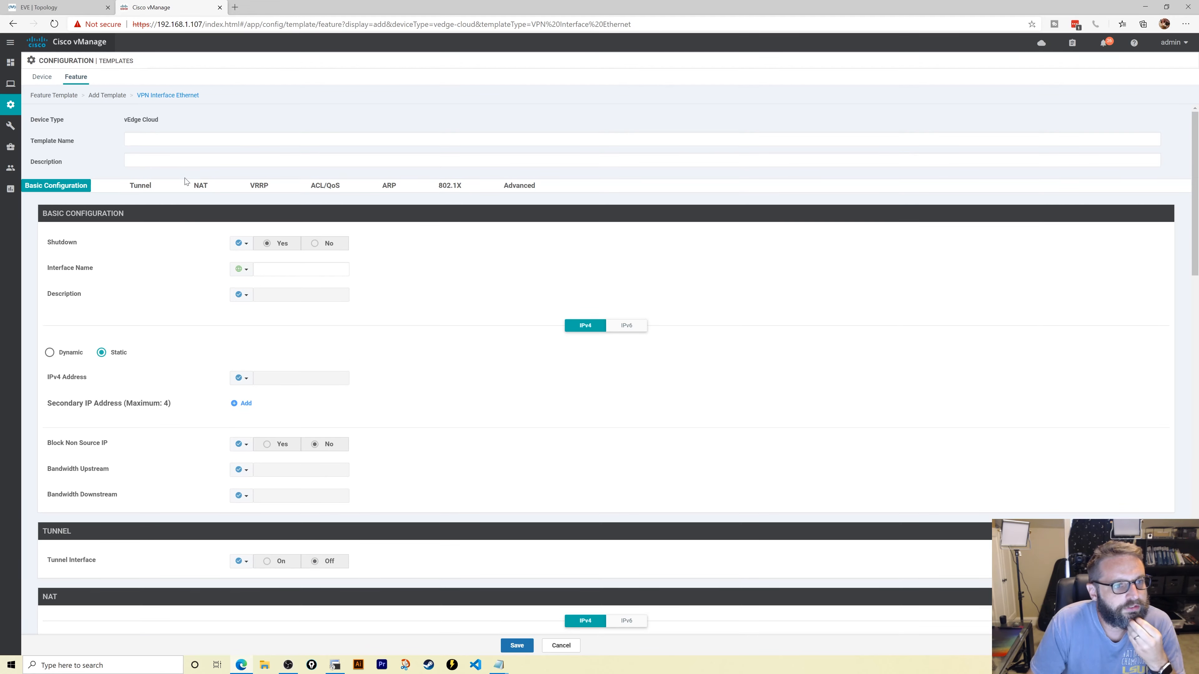
text(ge)
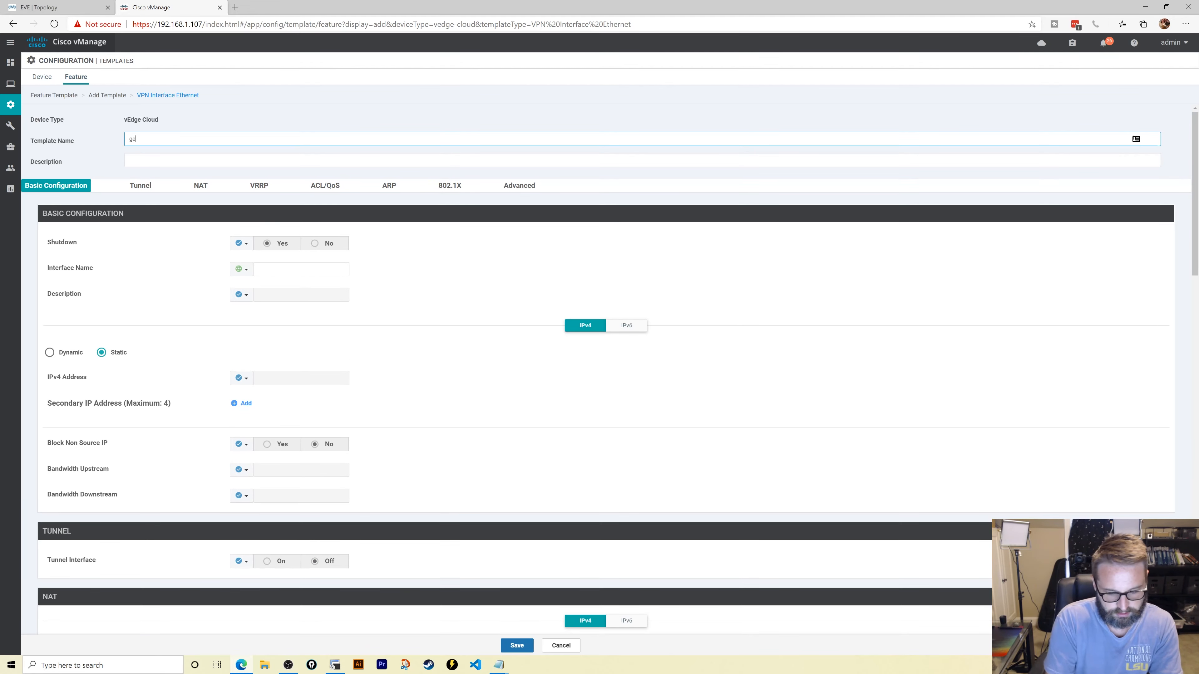
text(01-)
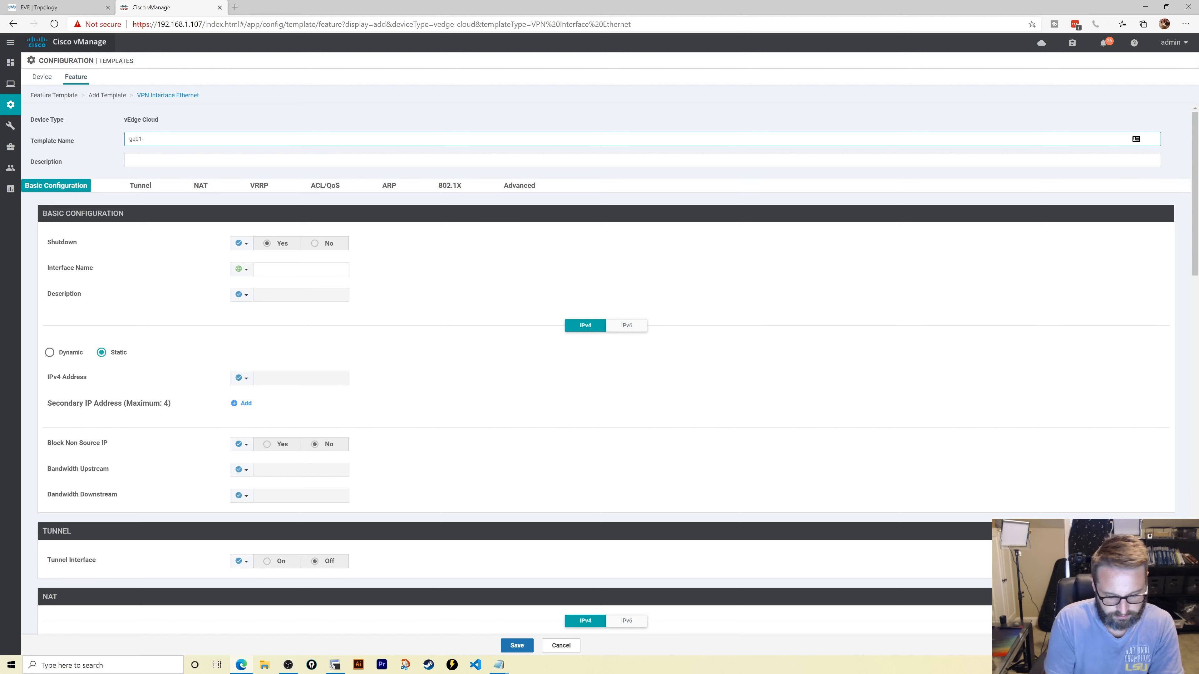
text(MPLS)
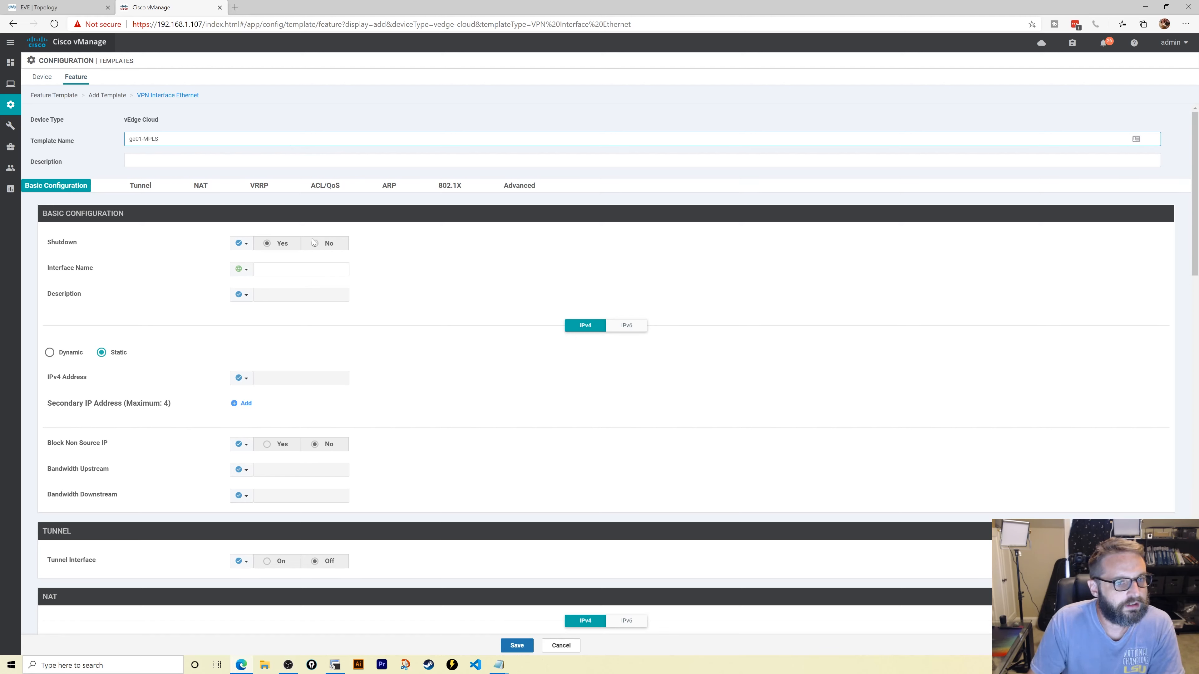
- Set Shutdown to Global No and the interface name to ge0/1
click(241, 243)
click(250, 283)
click(315, 243)
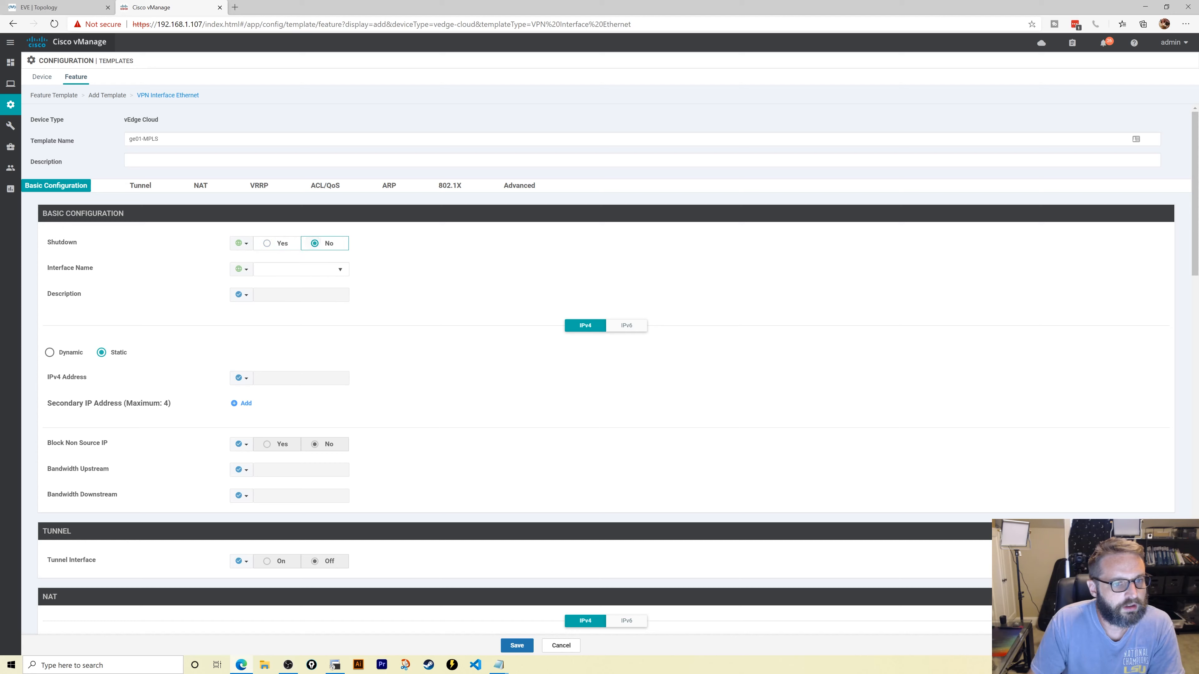
click(269, 269)
text(ge0/1)
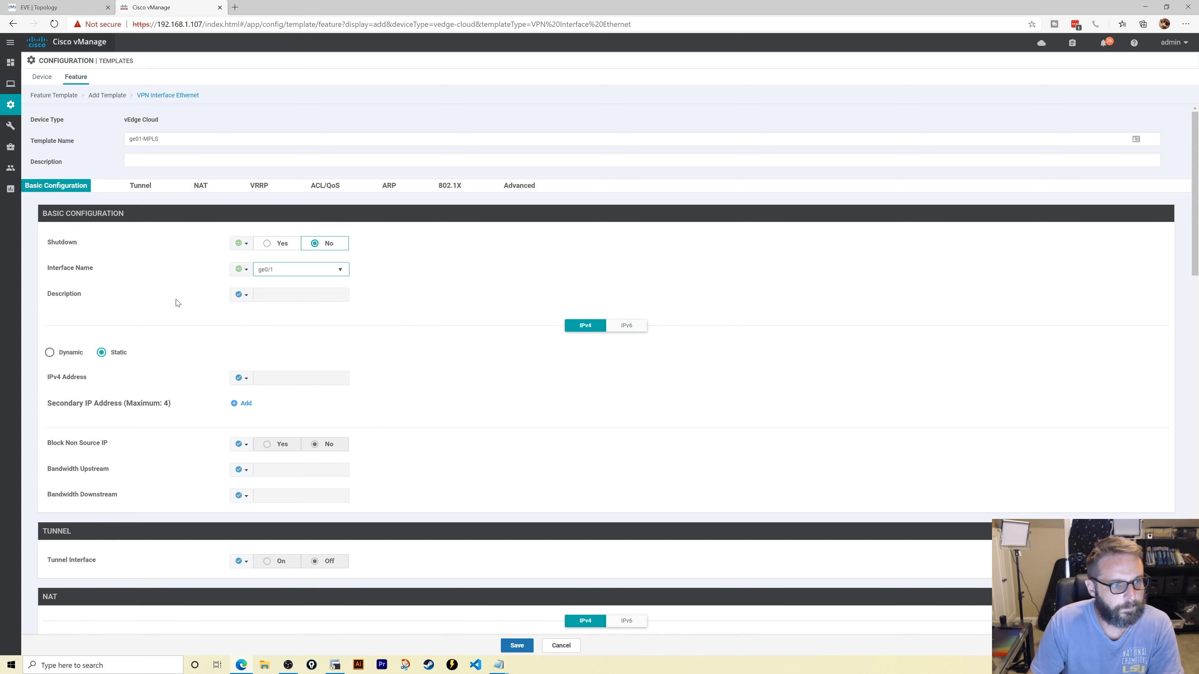
click(169, 315)
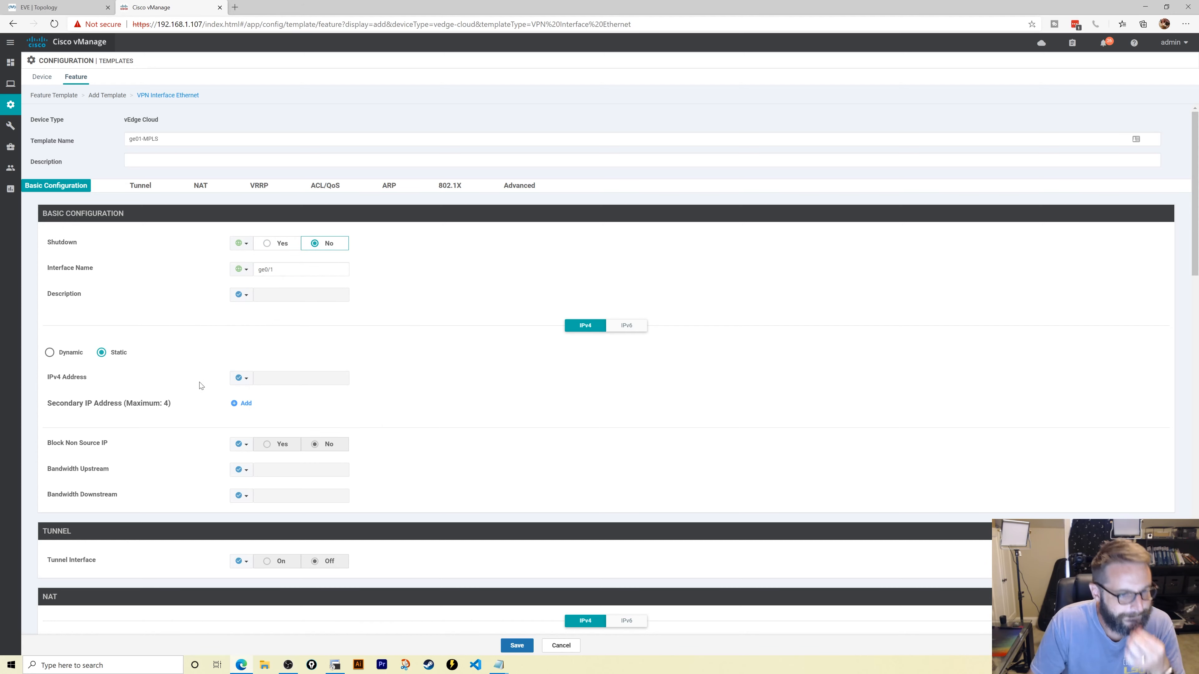
- Make the IPv4 address device specific with the variable key mpls_ip_address
click(242, 378)
click(268, 407)
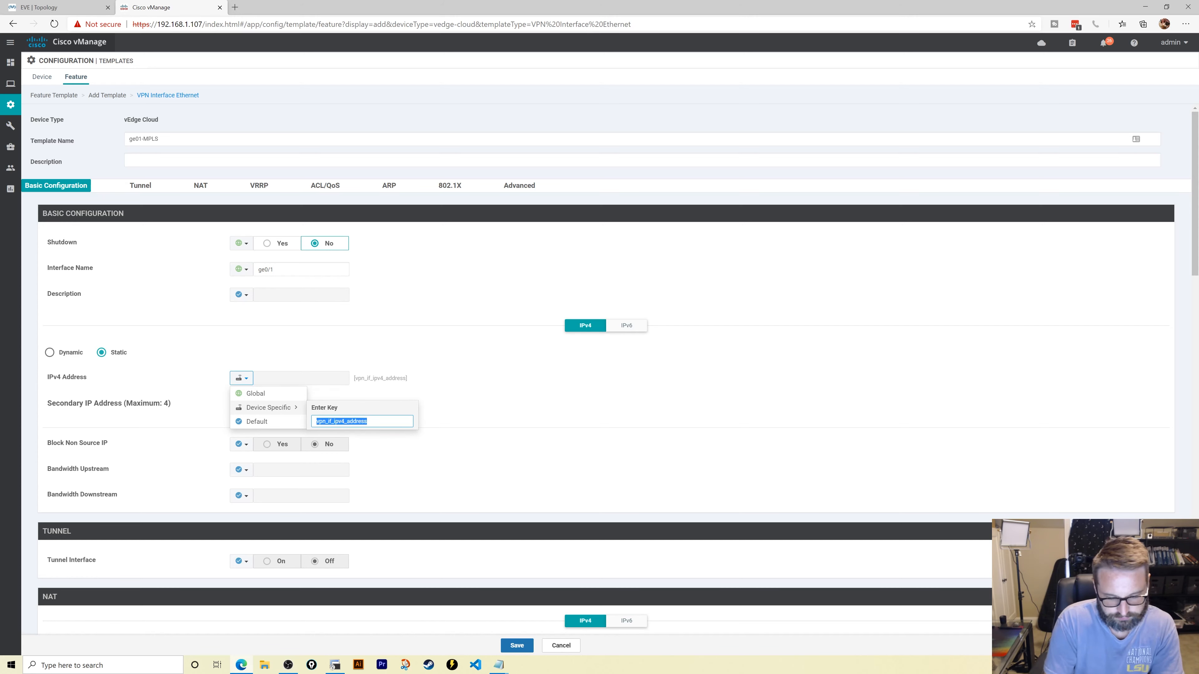
text(mpls_ip)
text(_add)
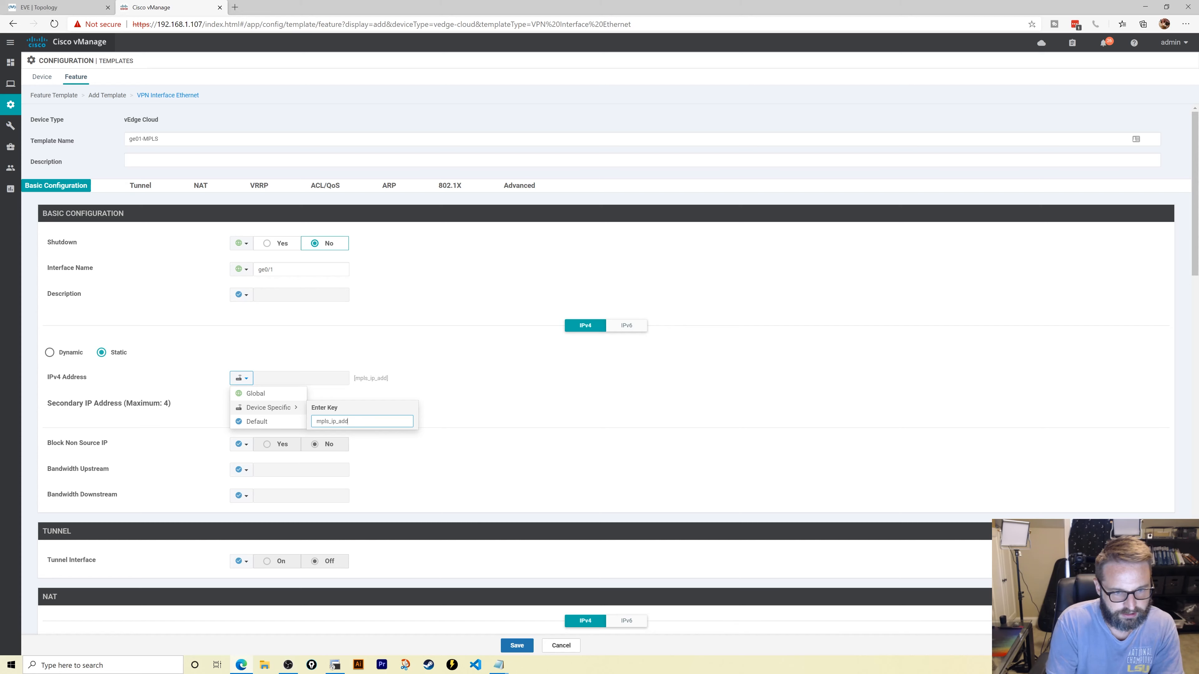
text(ress)
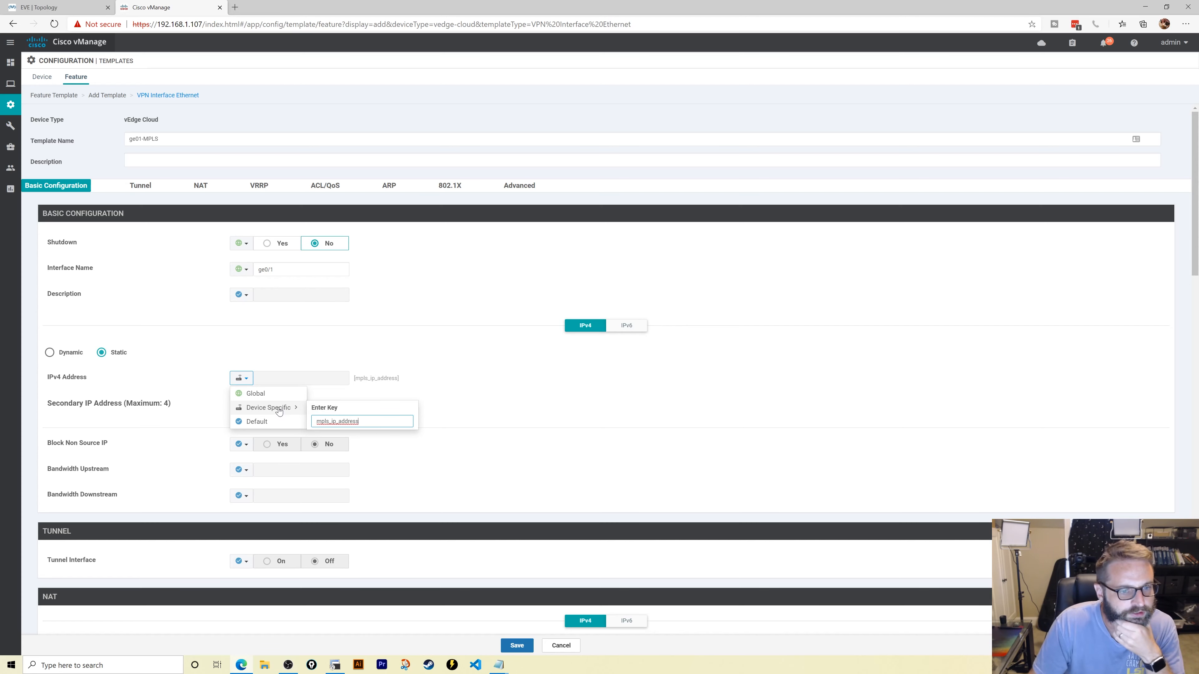
click(280, 411)
- Turn the tunnel interface Global On and set the tunnel colour to mpls
scroll(189, 385, down, 4)
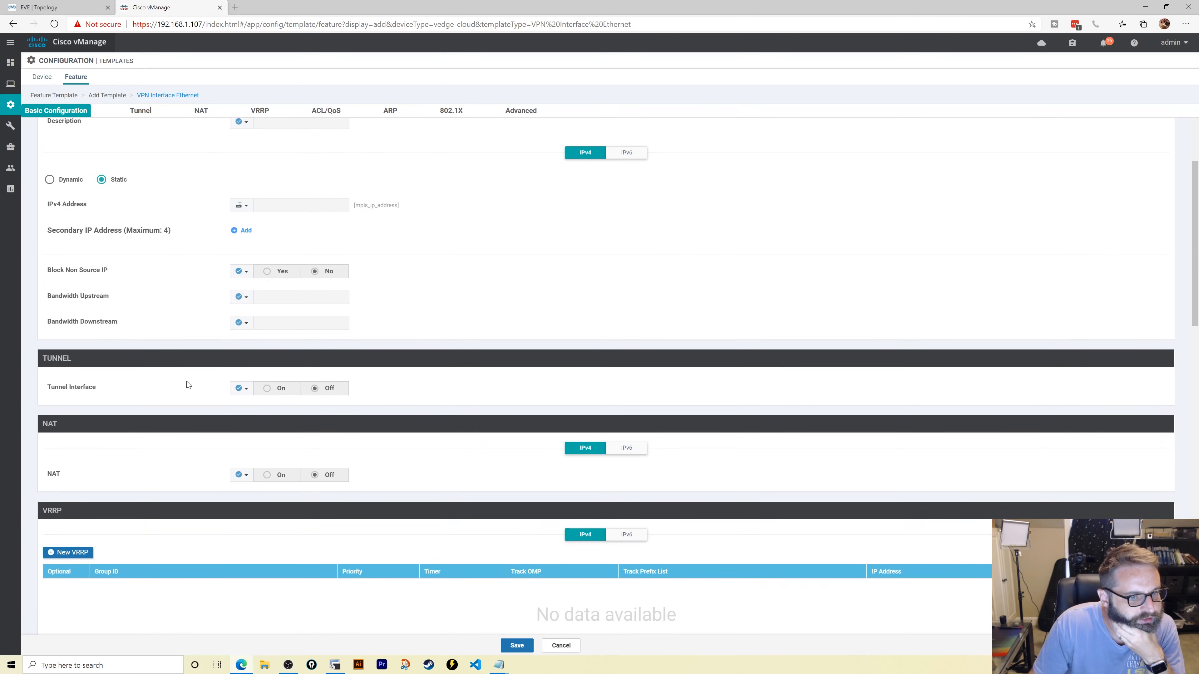
click(240, 392)
click(242, 401)
click(263, 391)
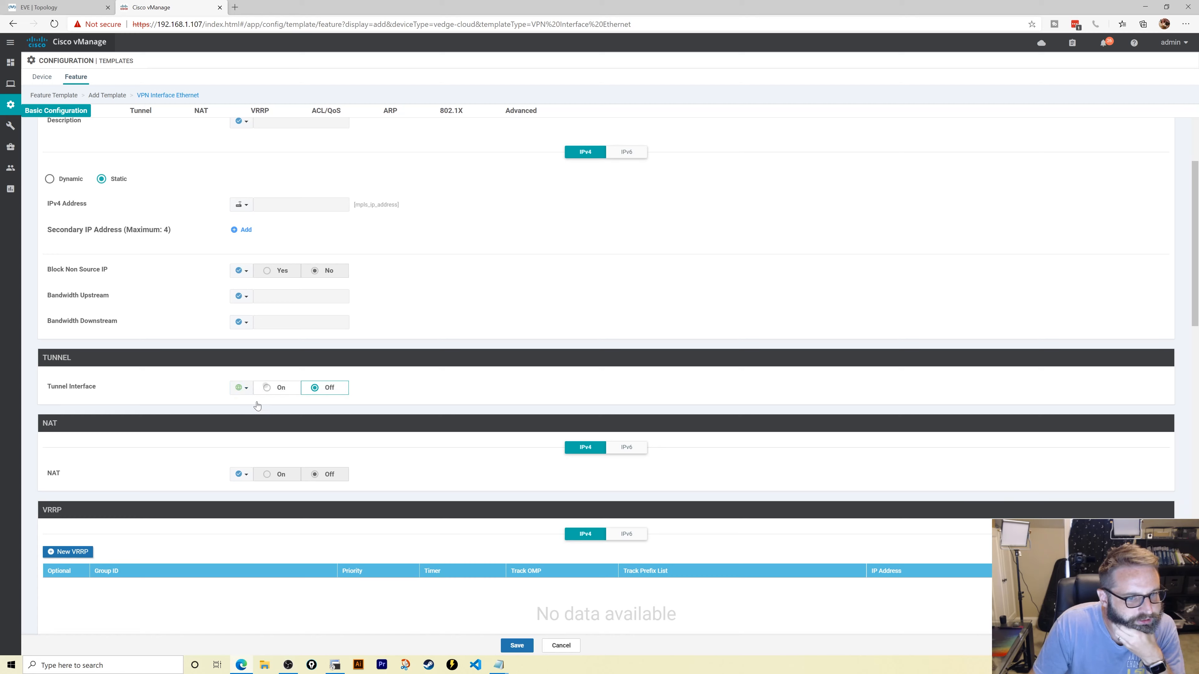
click(240, 414)
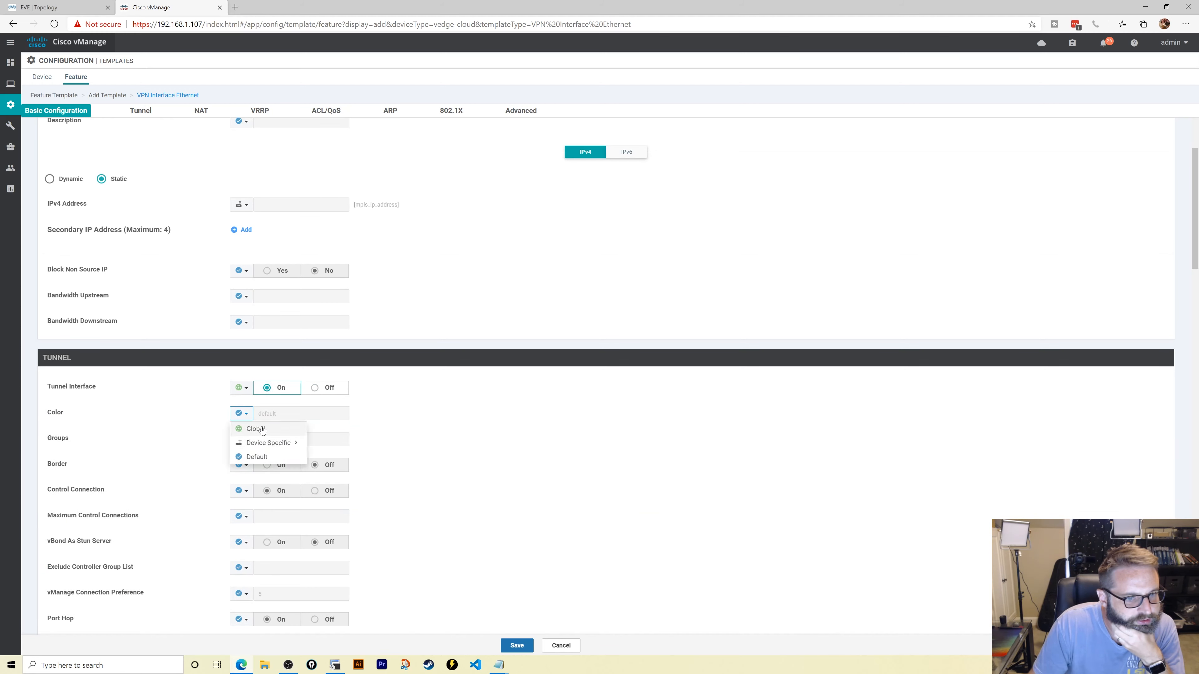
click(262, 429)
click(286, 416)
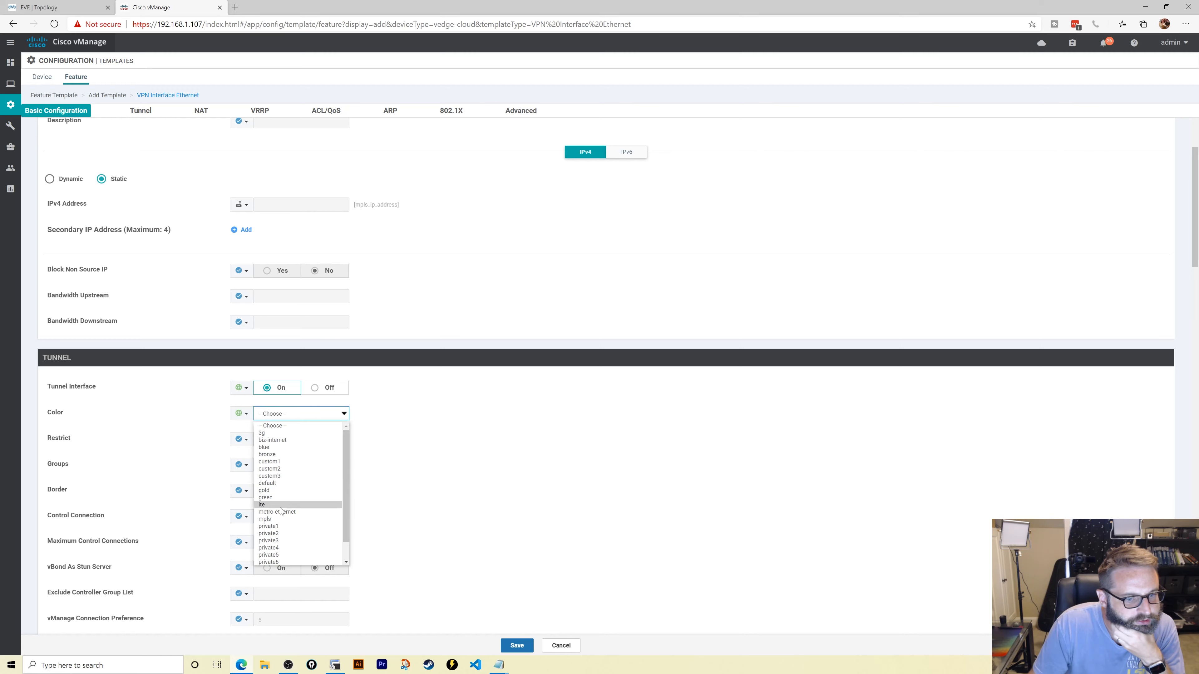
click(281, 519)
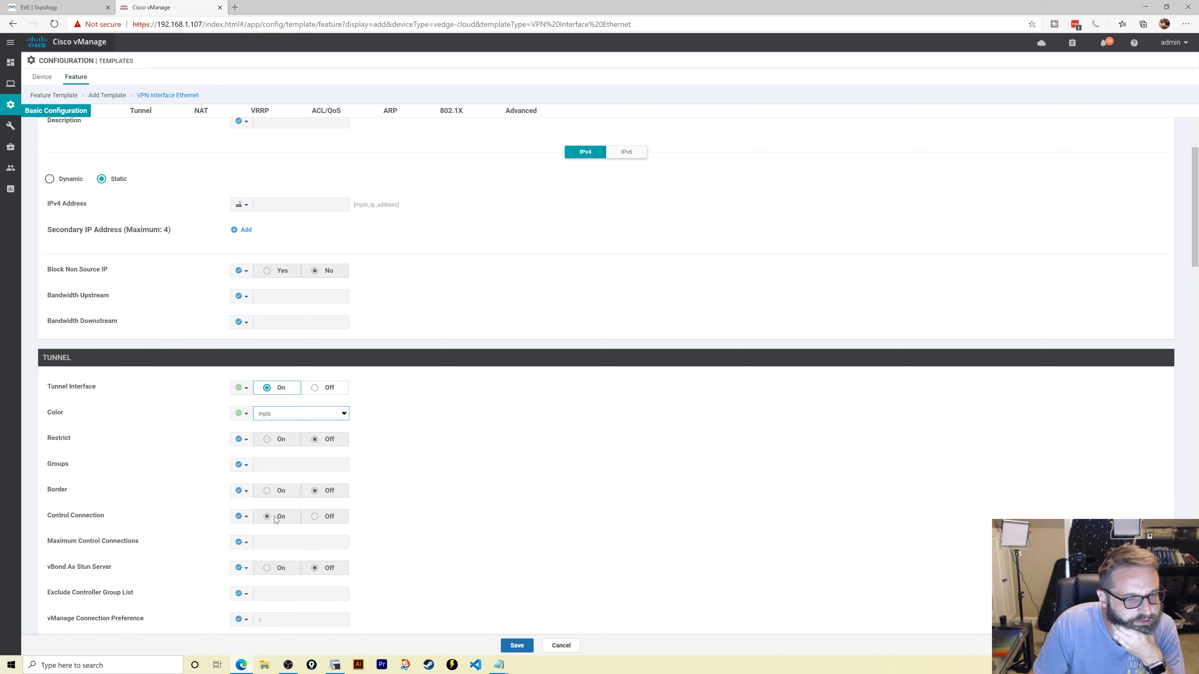
- Copy ge01-MPLS into Description, save the template, then go to Device templates' Create Template
scroll(209, 454, down, 10)
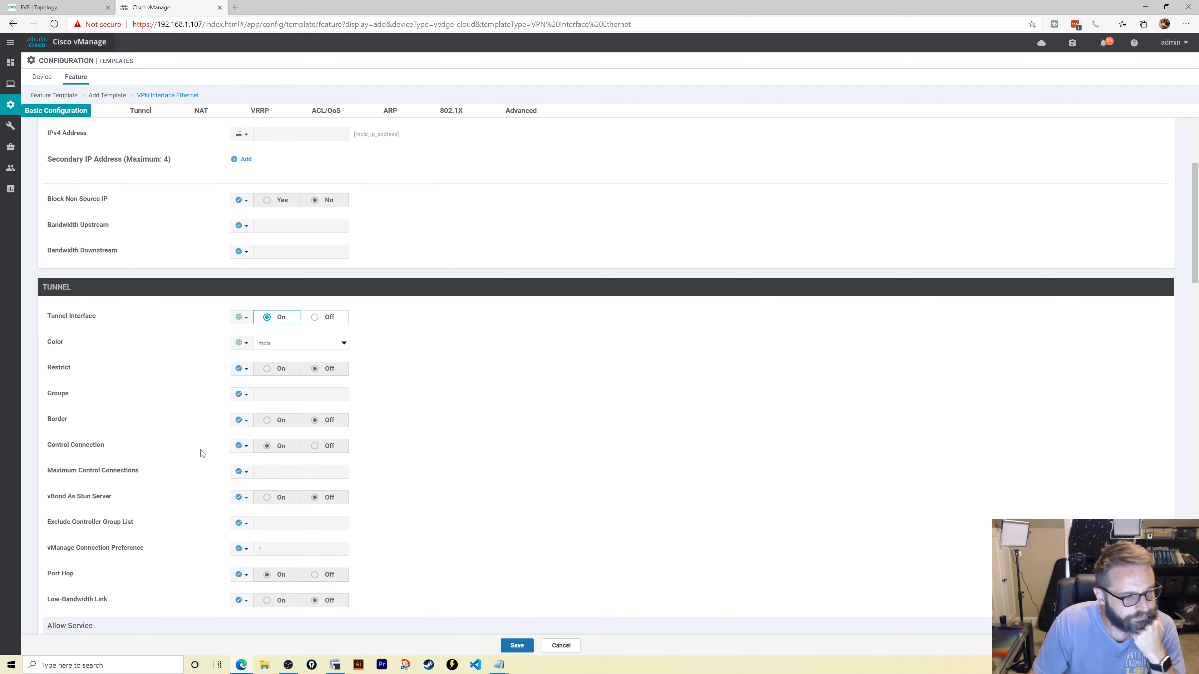
scroll(202, 454, down, 5)
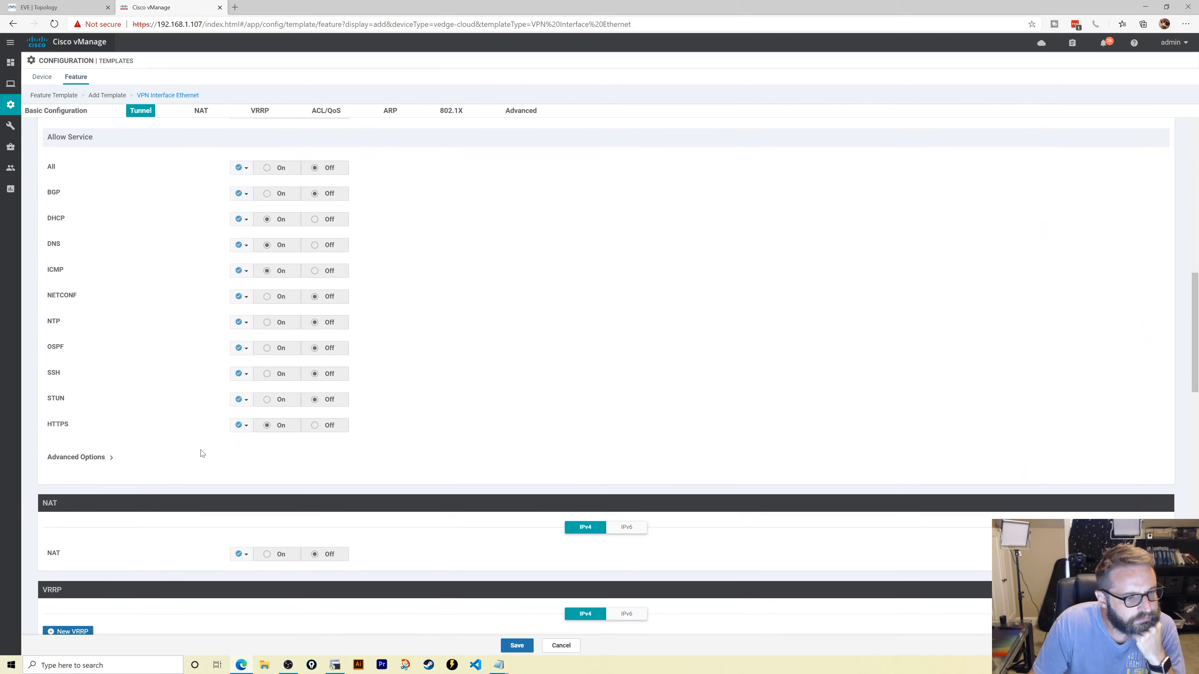
click(516, 646)
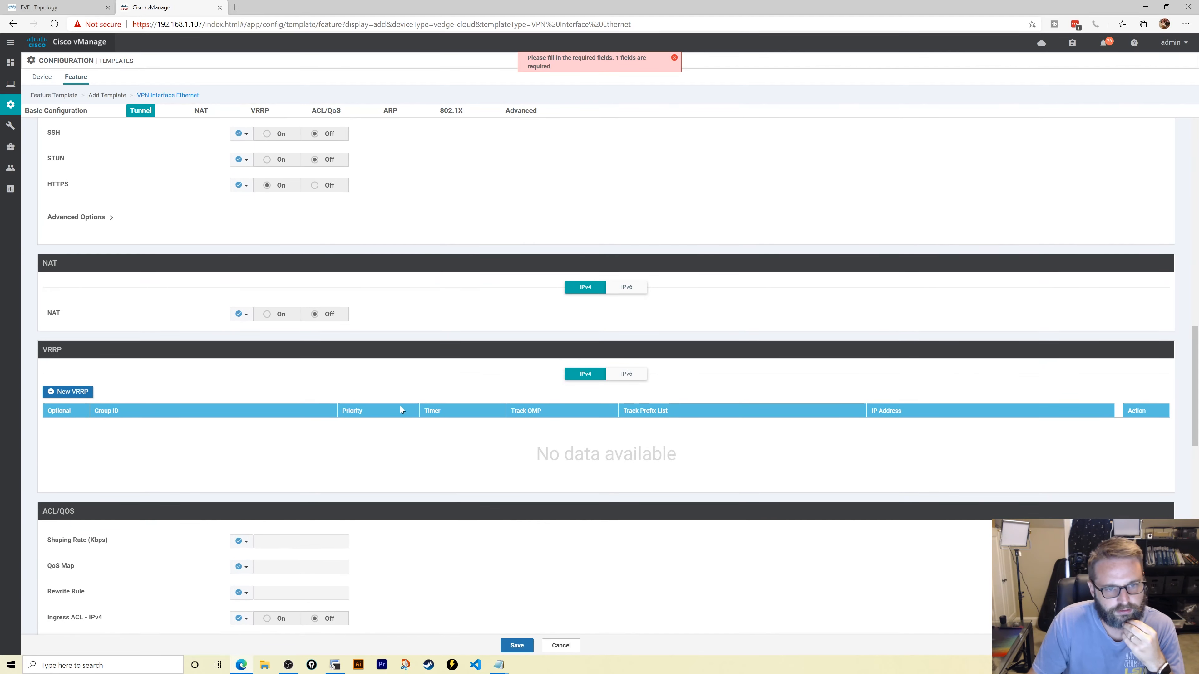
key(shift+Tab)
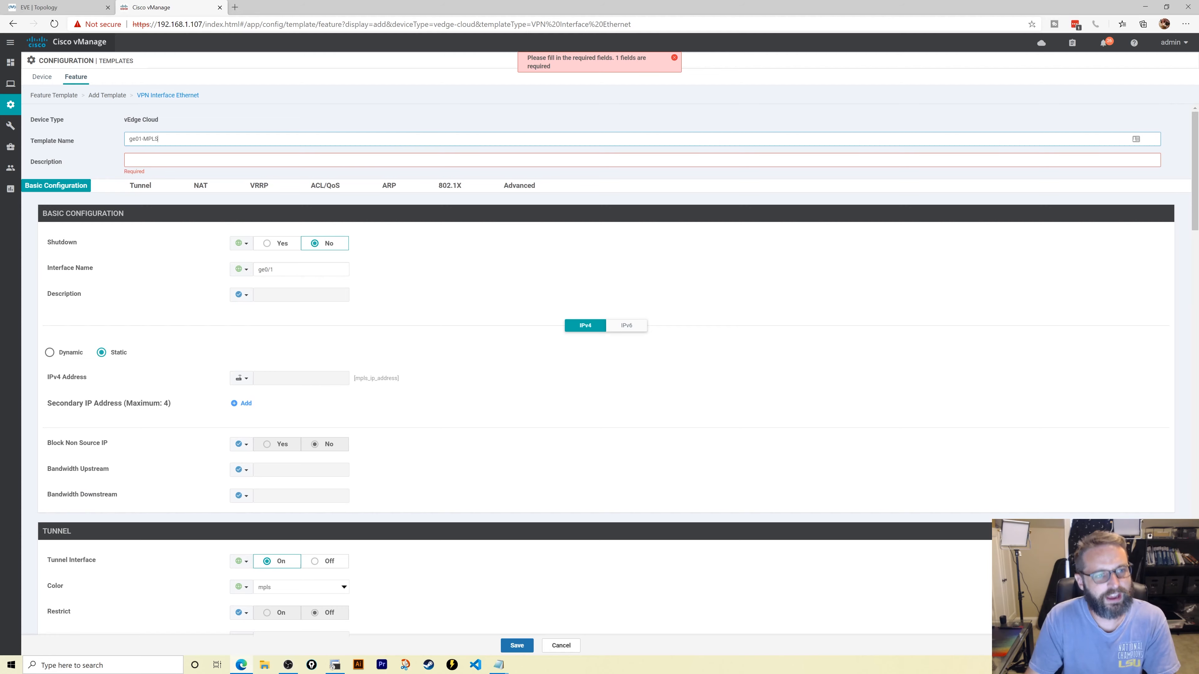
key(ctrl+a)
key(ctrl+c)
key(Tab)
key(ctrl+v)
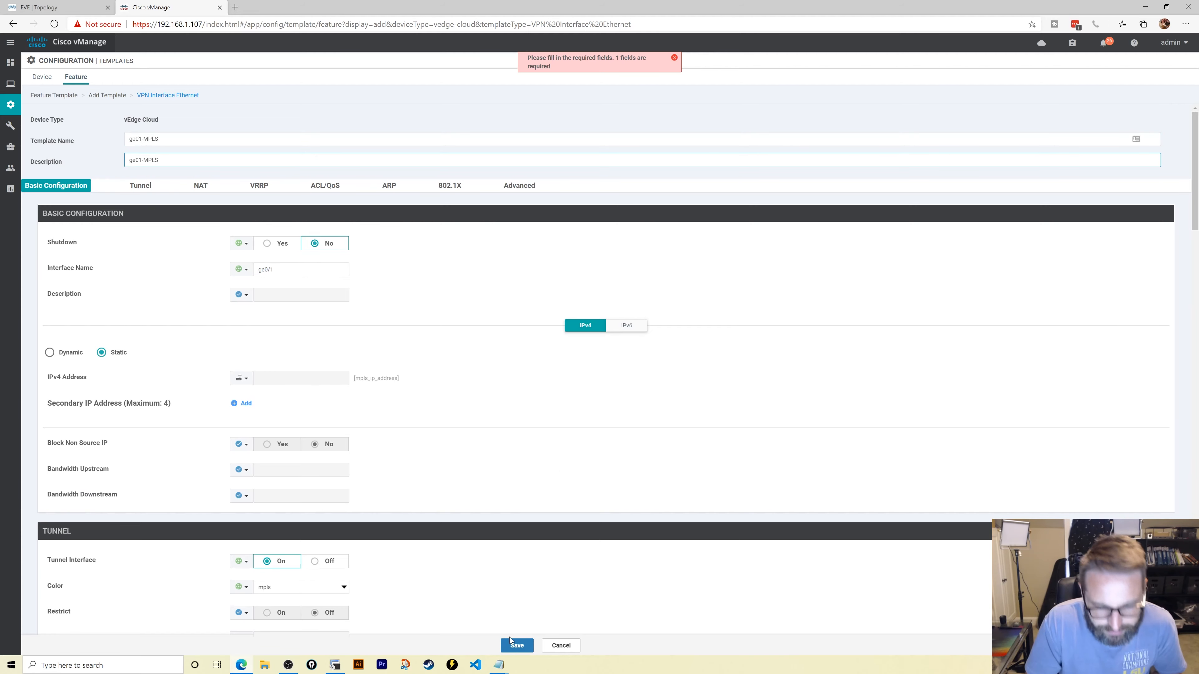
click(513, 644)
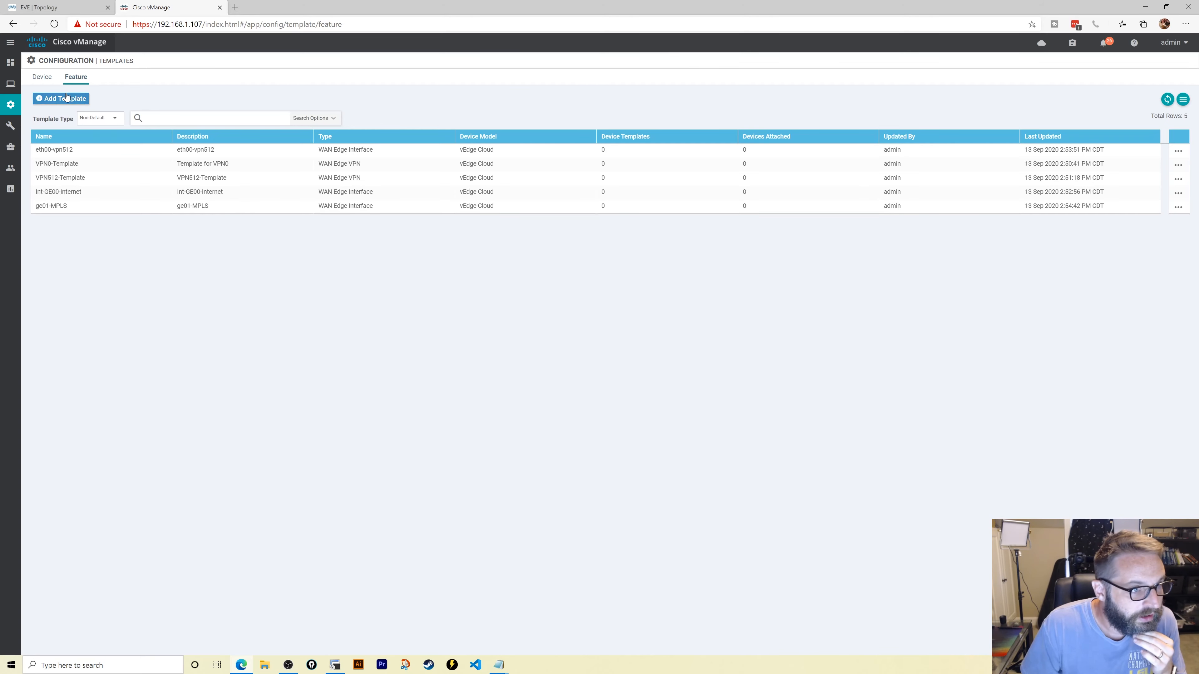
click(42, 77)
click(94, 98)
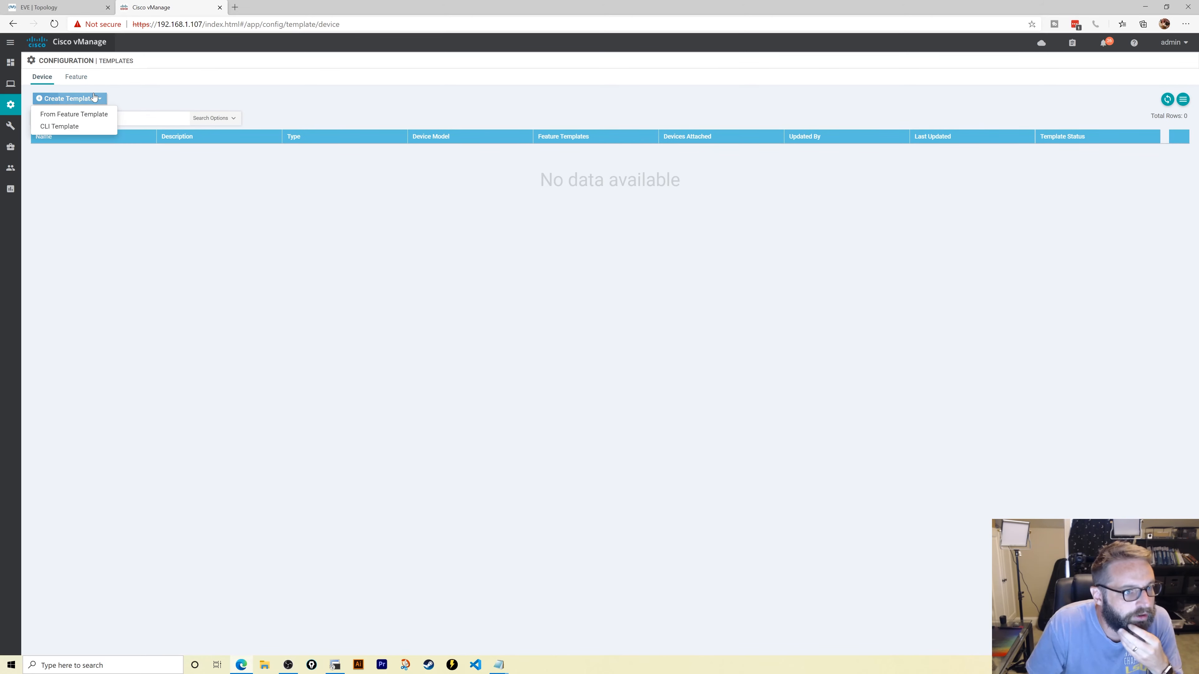
- Start a vEdge Cloud device template from feature templates, named and described vEdge-DeviceTemplate
click(94, 115)
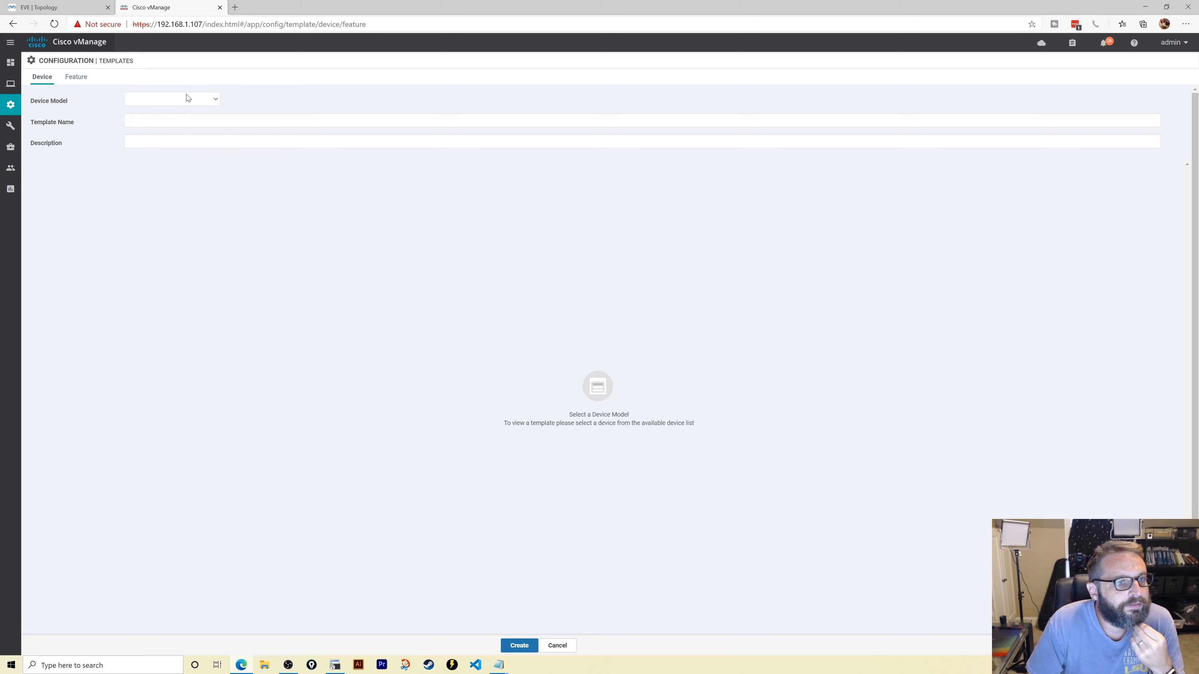
click(188, 98)
scroll(170, 222, down, 10)
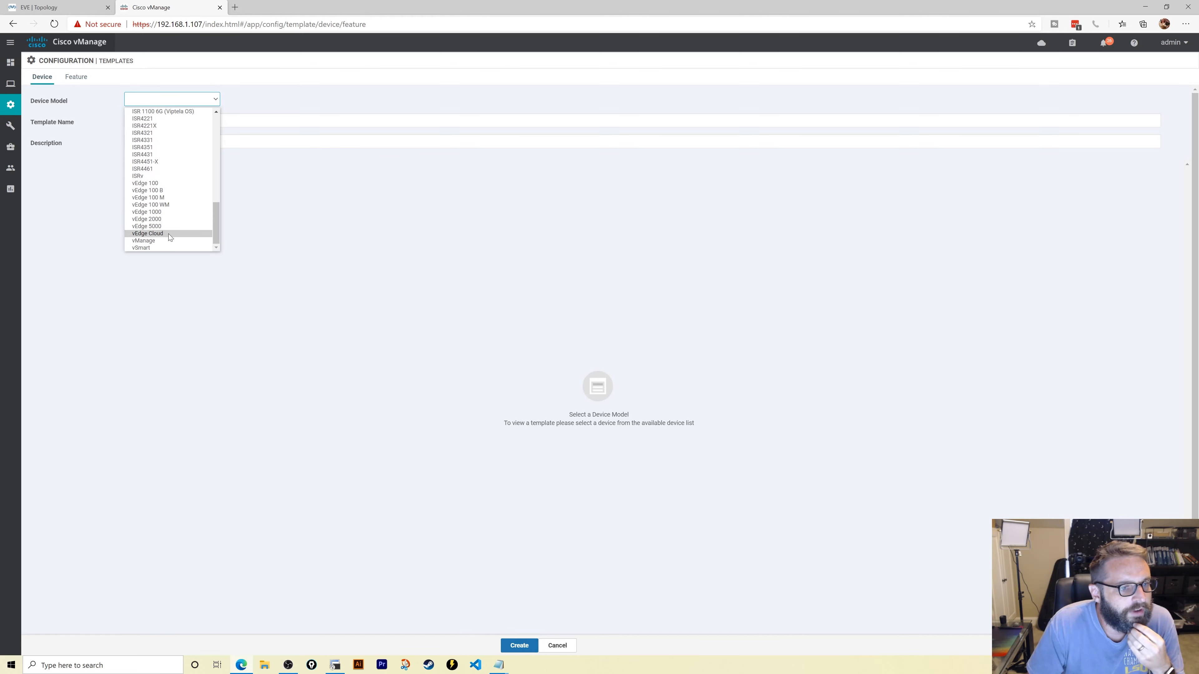
click(169, 234)
click(129, 120)
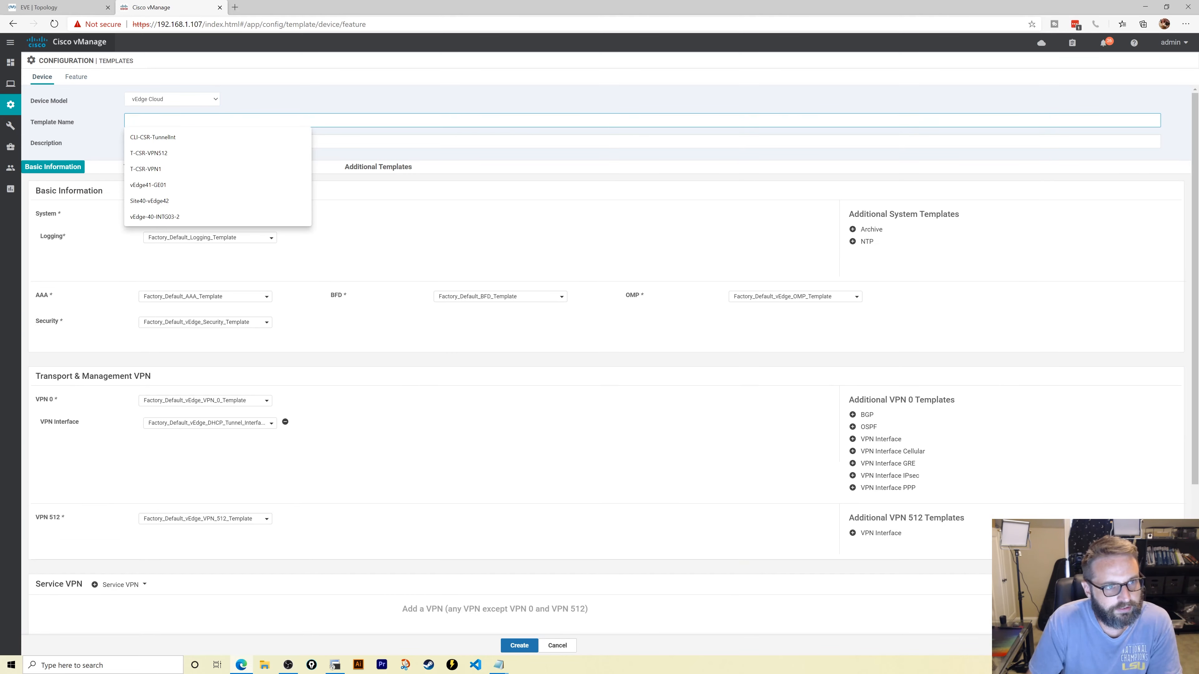
text(vEdge-)
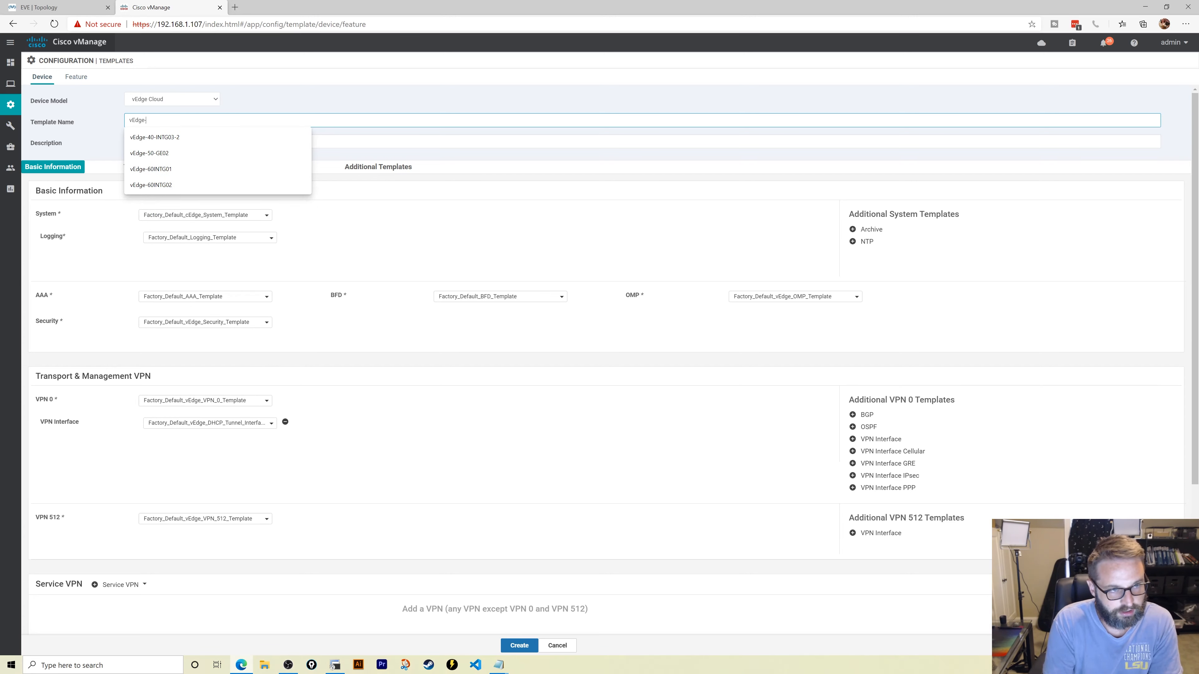
text(Devic)
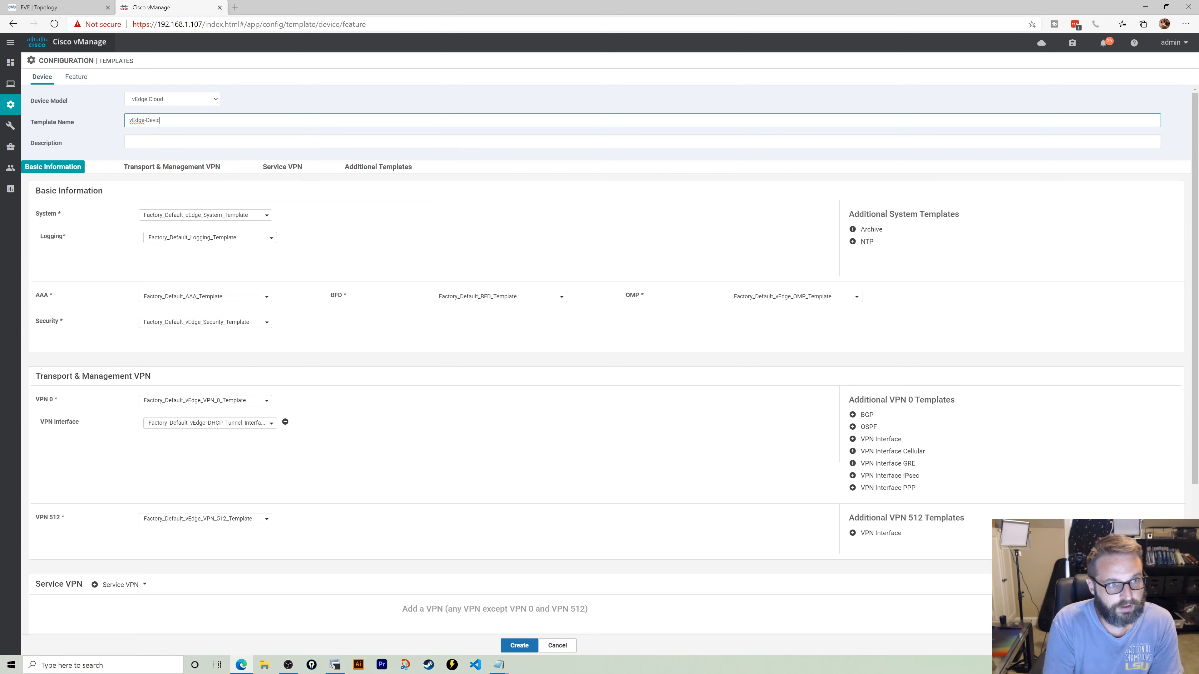
text(eTemplate)
key(ctrl+a)
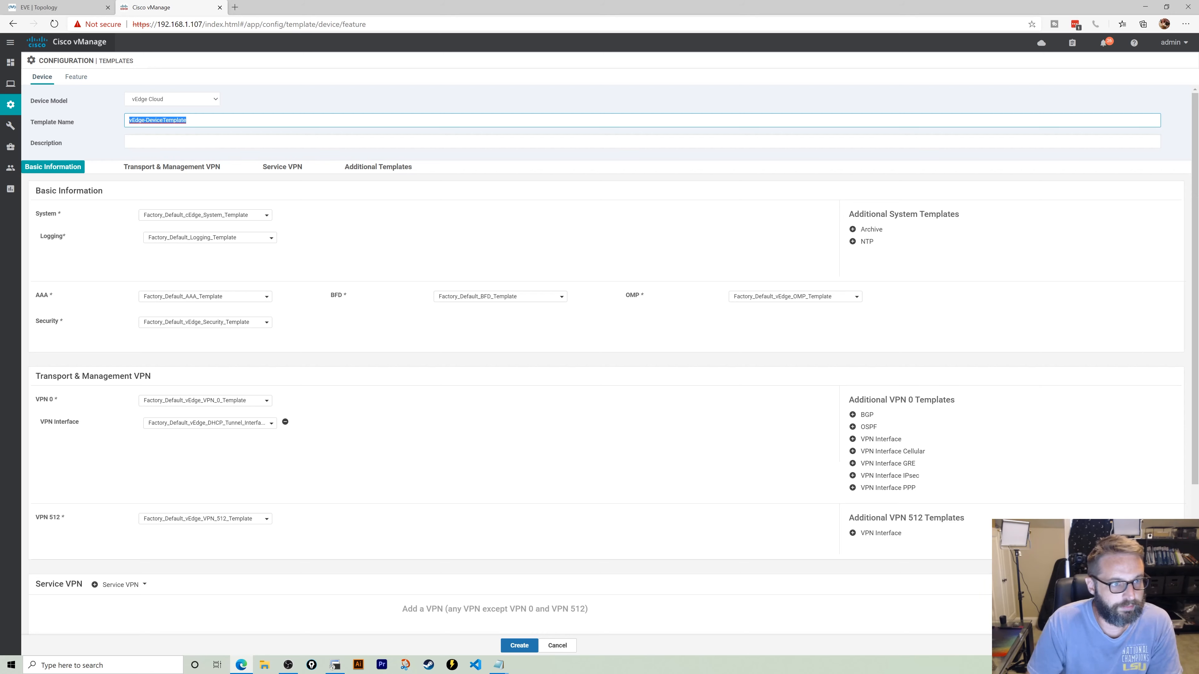
key(ctrl+c)
key(Tab)
key(ctrl+v)
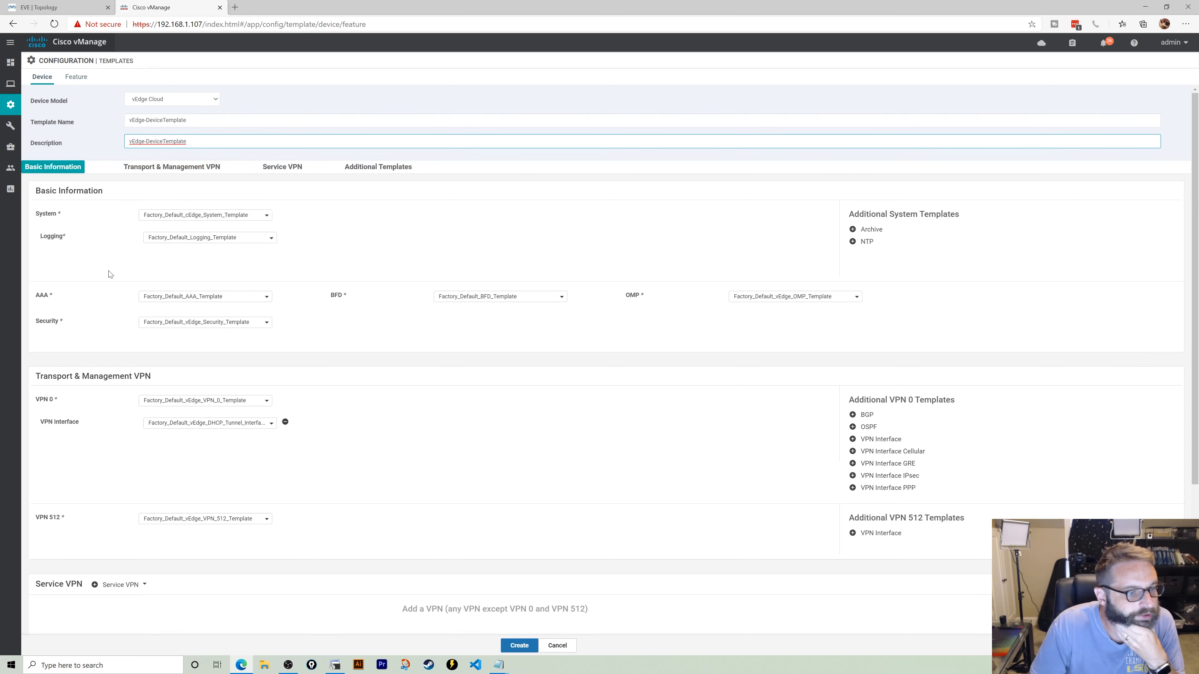
- Use VPN0-Template for VPN 0 with interfaces Int-GE00-Internet and ge01-MPLS
click(221, 402)
click(195, 429)
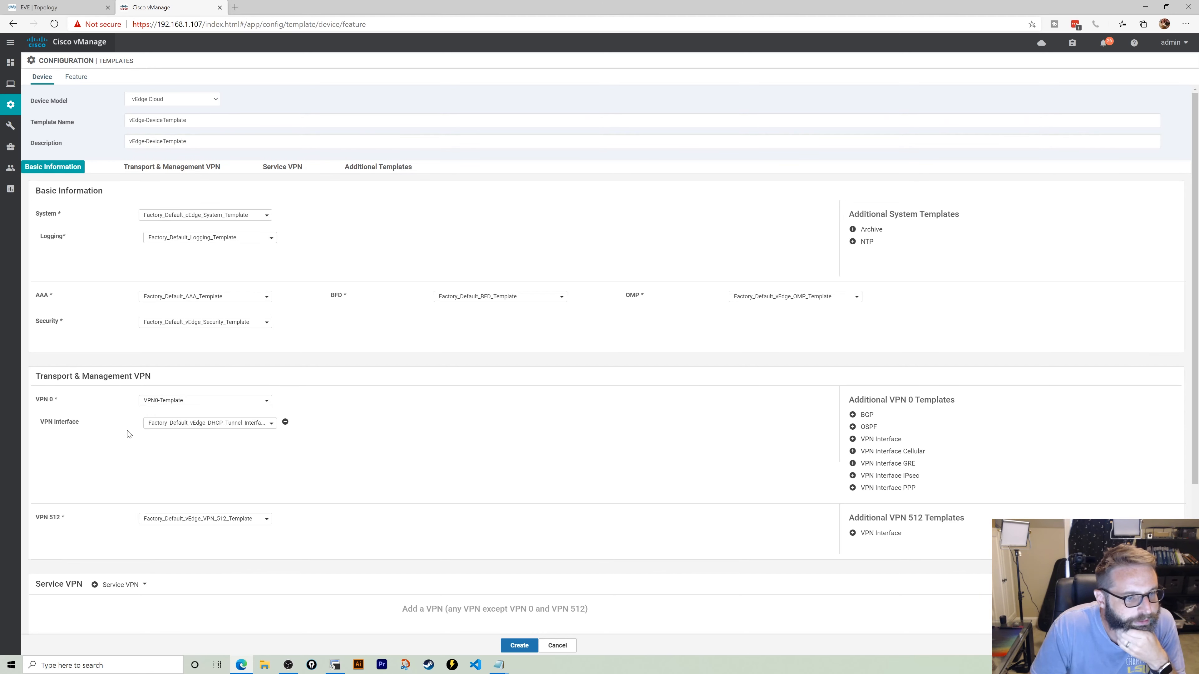
click(168, 424)
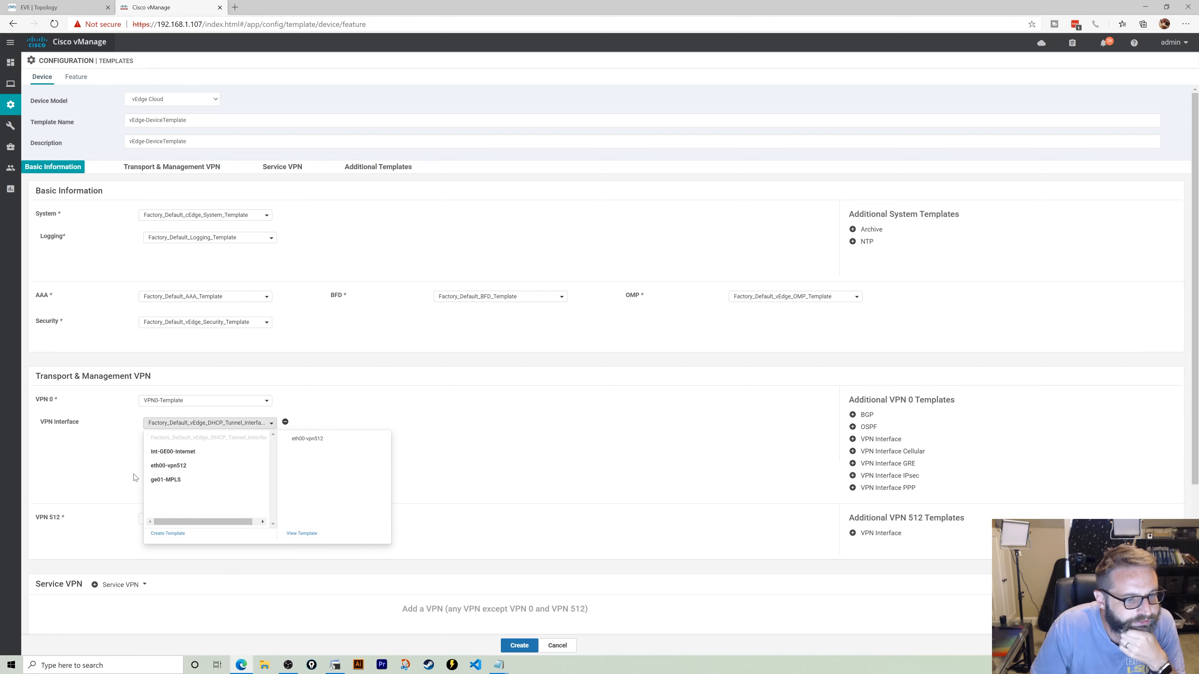
click(172, 453)
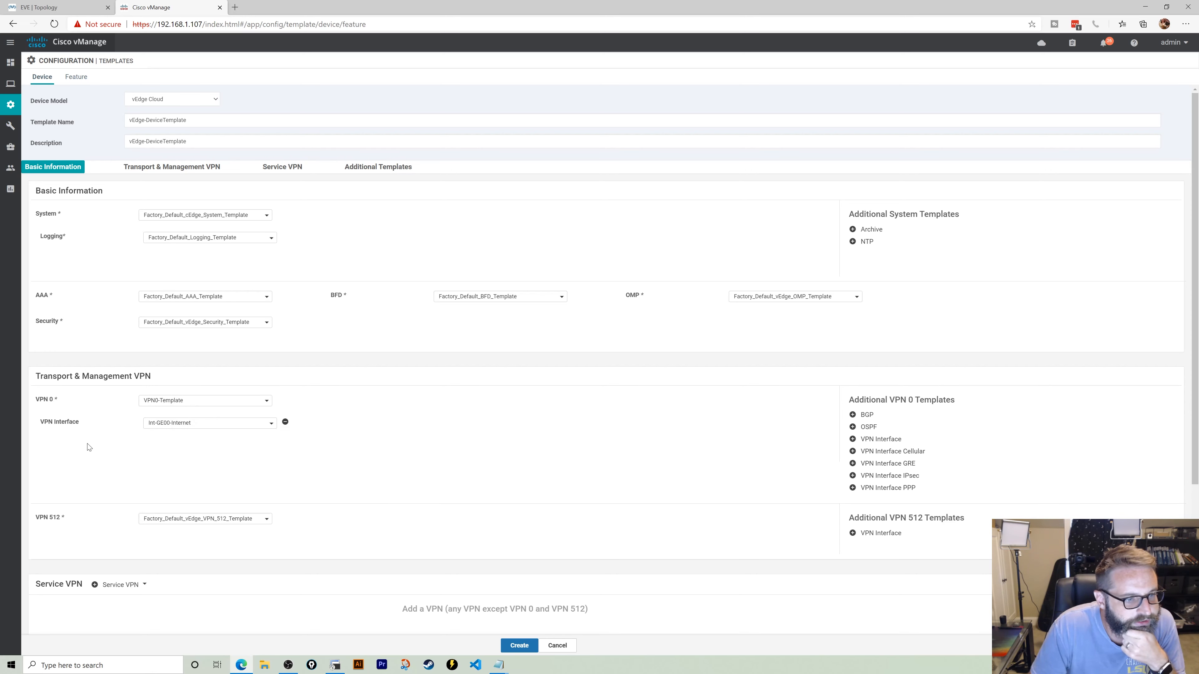
click(881, 439)
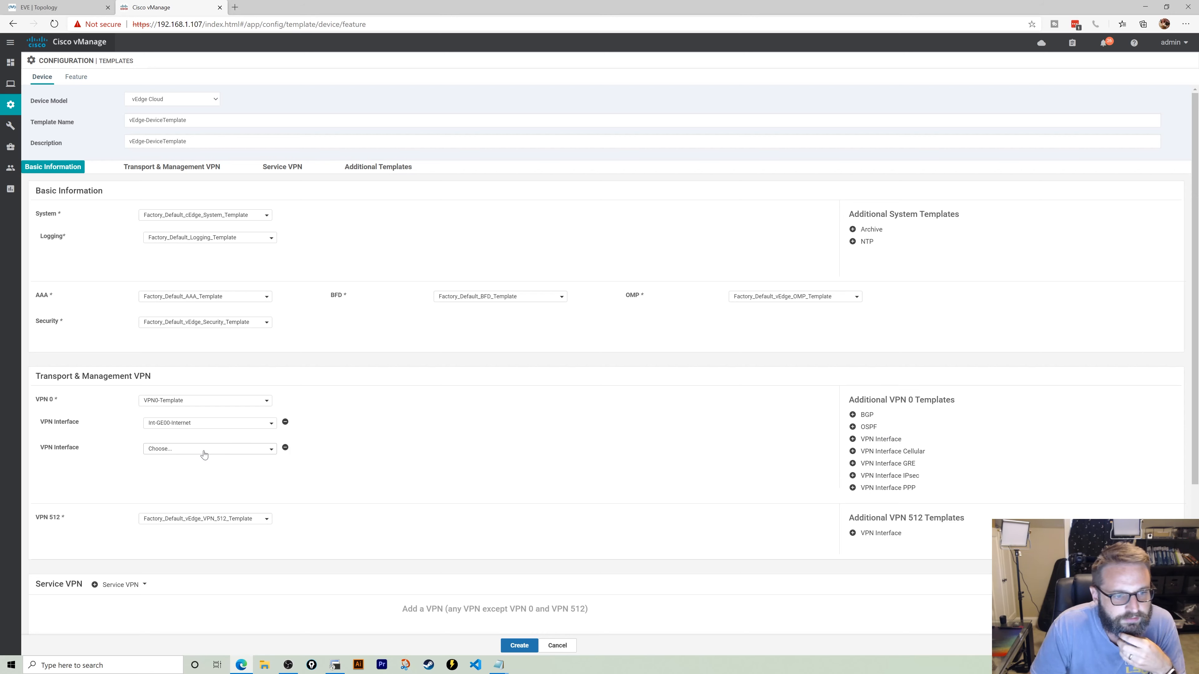
click(204, 454)
click(204, 507)
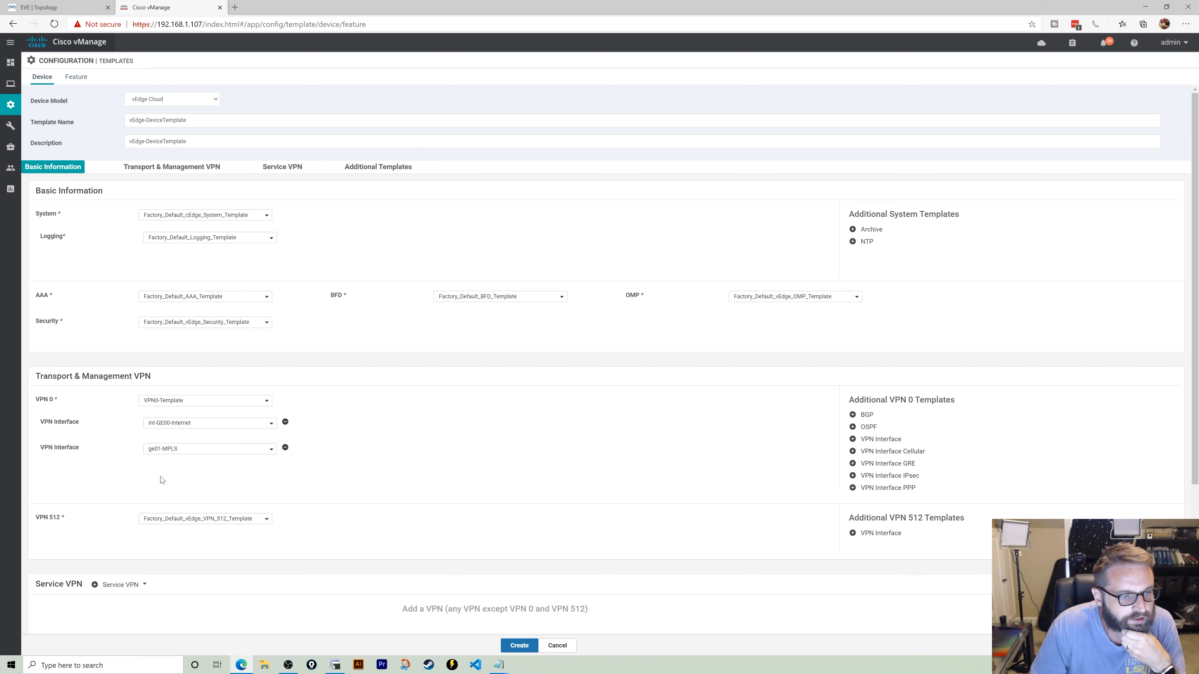
- Use VPN512-Template with interface eth00-vpn512 for VPN 512, then create the device template
scroll(217, 470, down, 2)
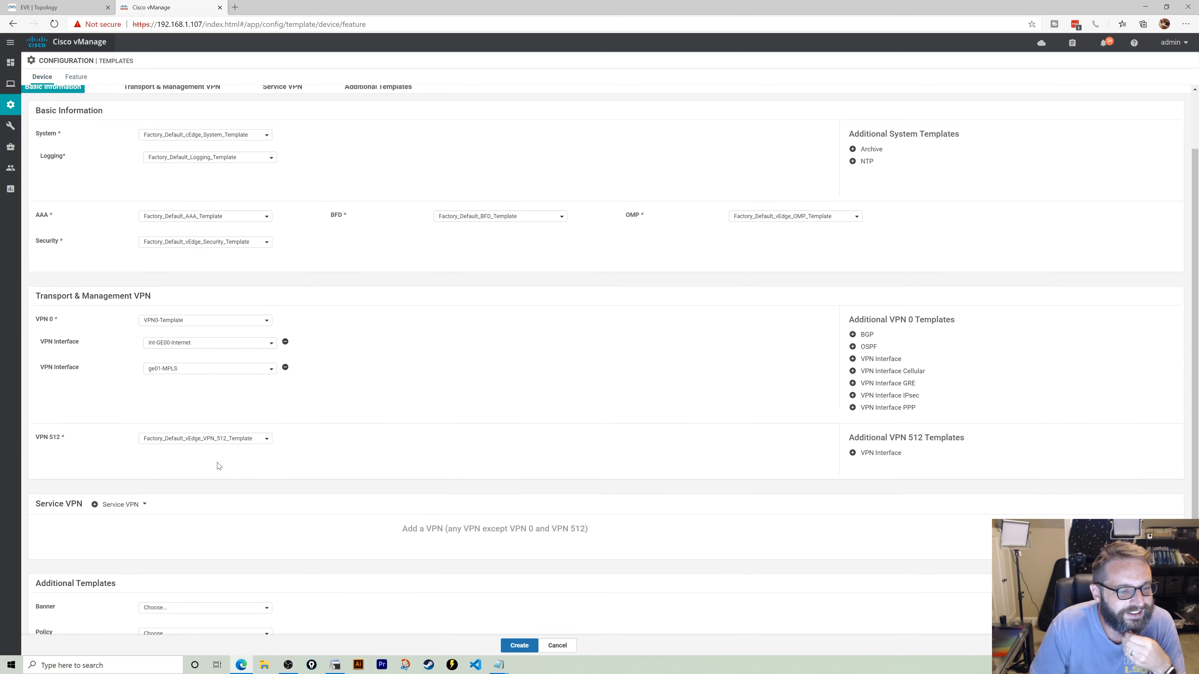
click(213, 420)
click(206, 452)
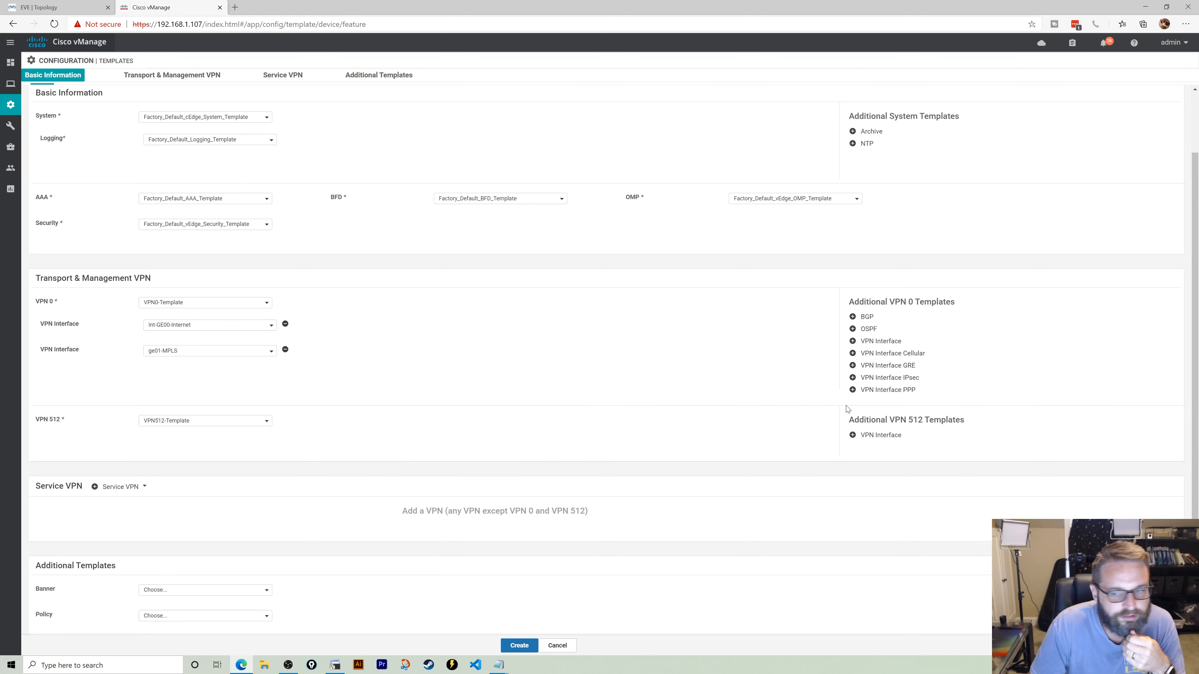
click(878, 437)
click(213, 443)
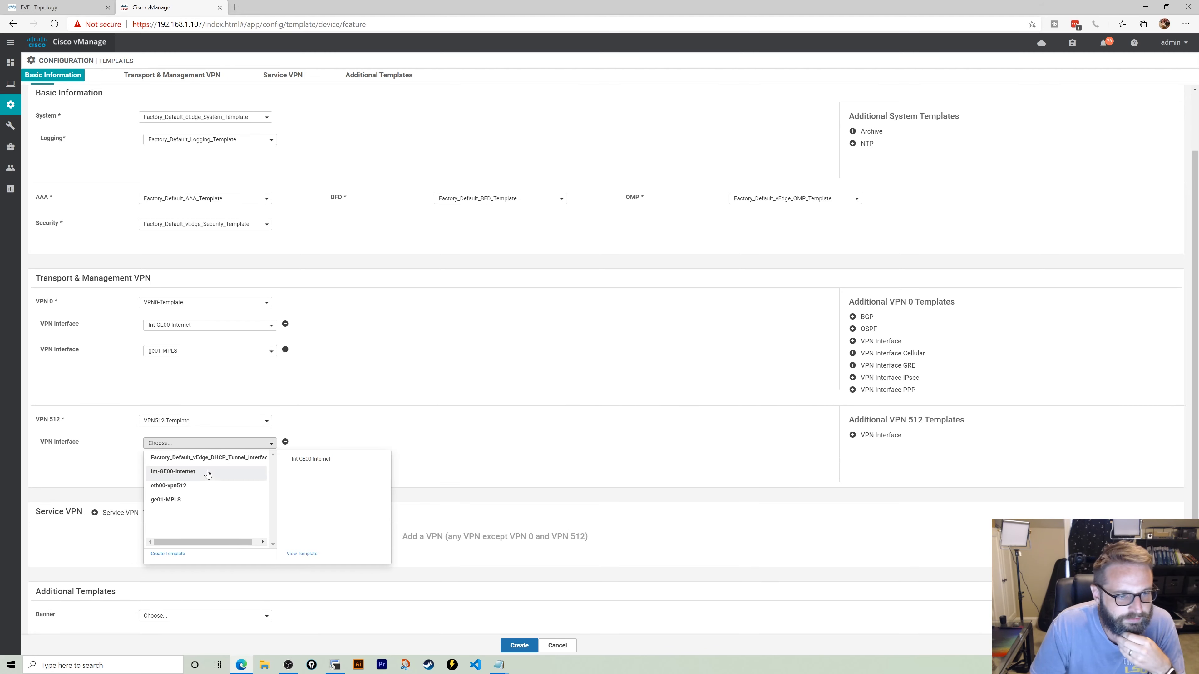
click(207, 491)
scroll(446, 407, down, 2)
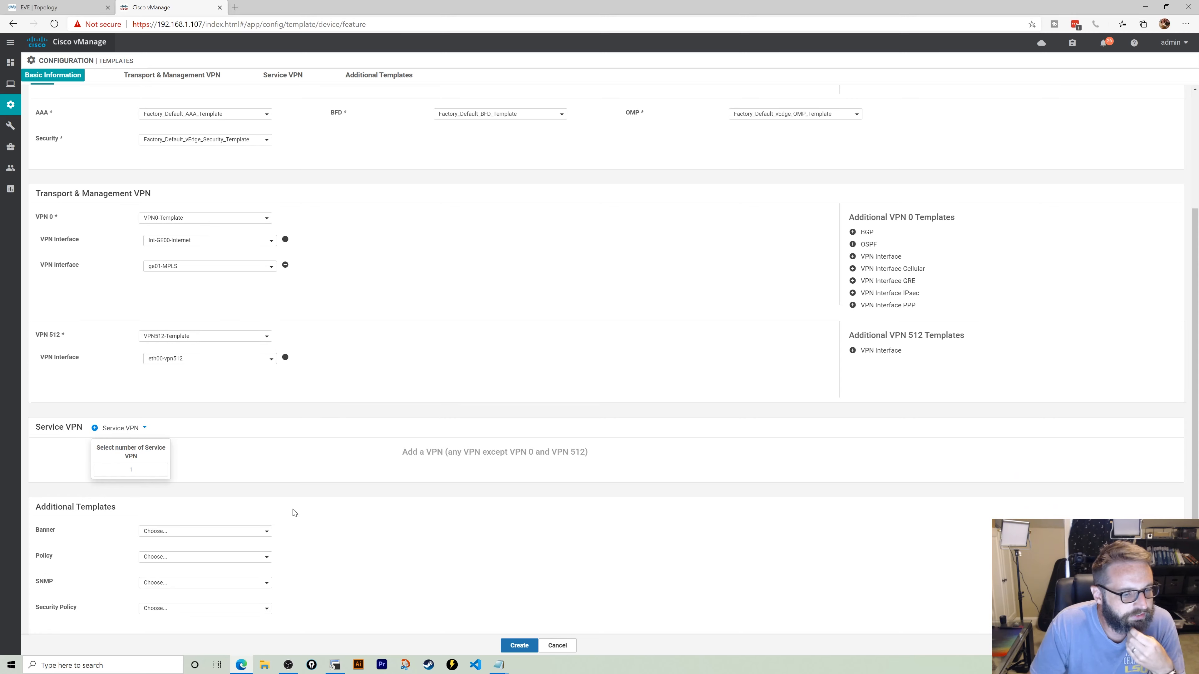
click(519, 646)
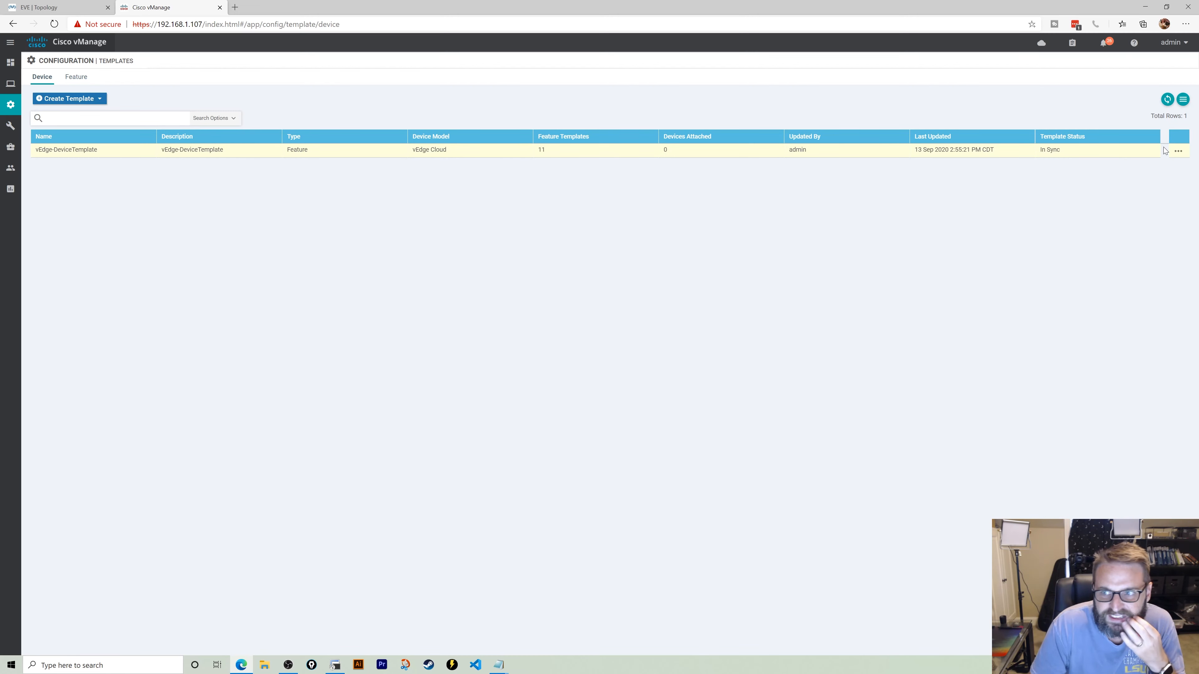
- Attach vEdge-10 and vEdge-20 to vEdge-DeviceTemplate through Attach Devices
click(1178, 151)
click(1145, 218)
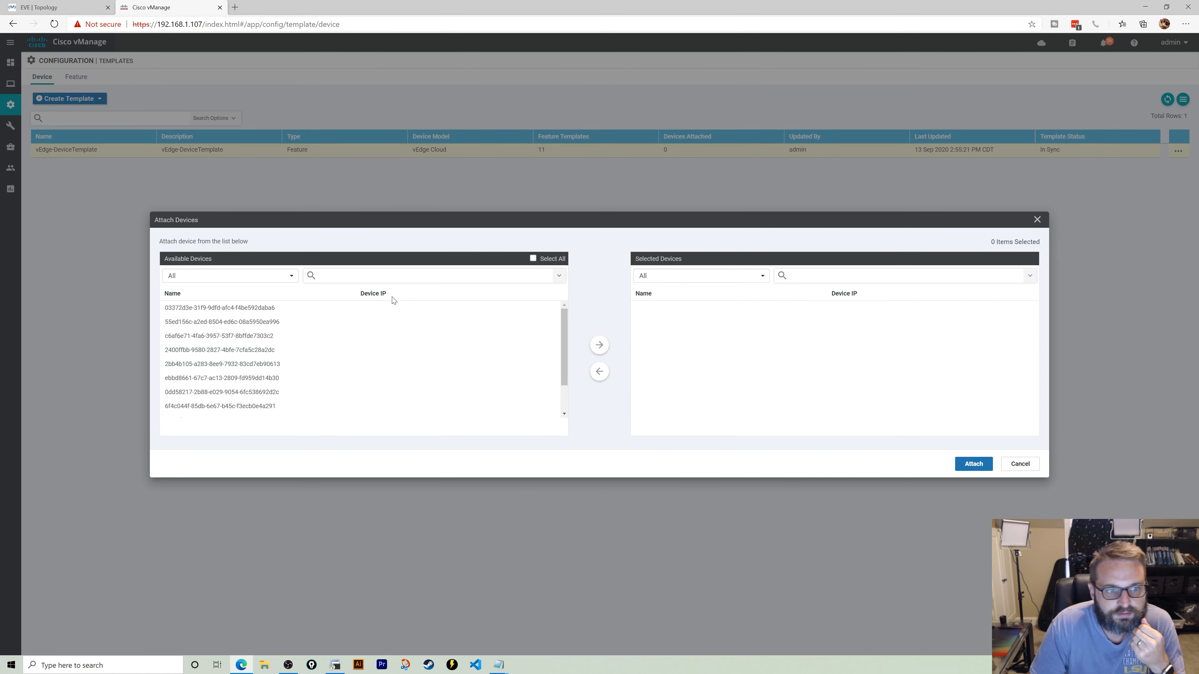
scroll(443, 338, down, 2)
click(276, 402)
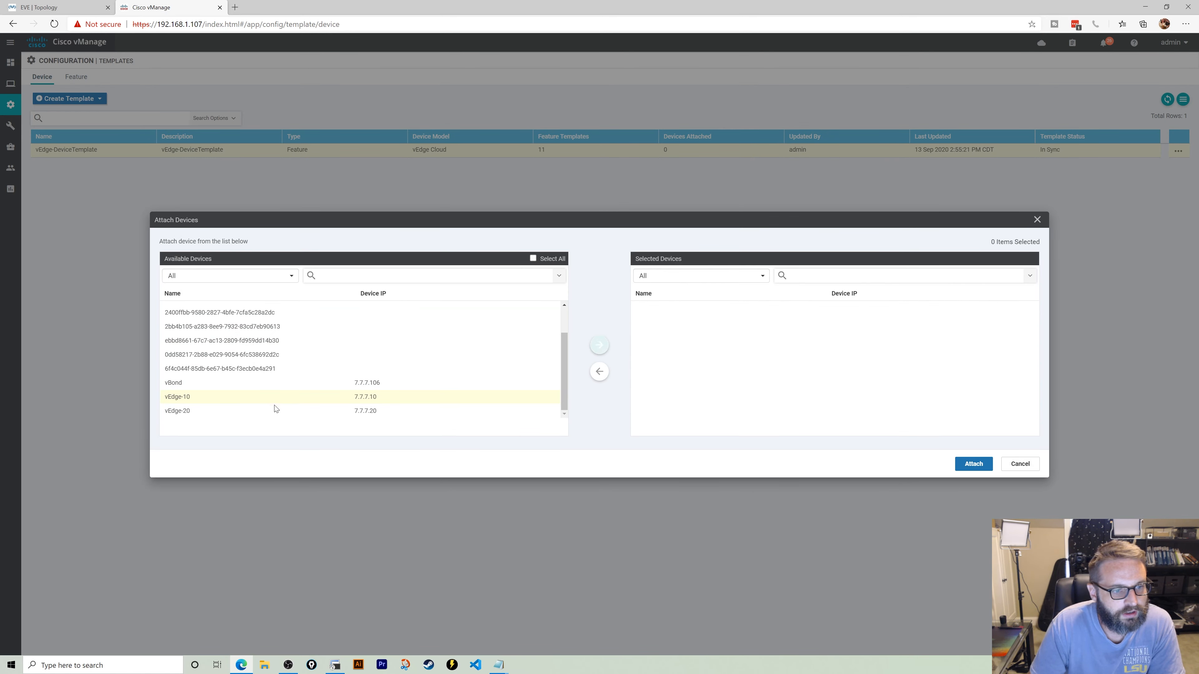
click(274, 409)
click(596, 344)
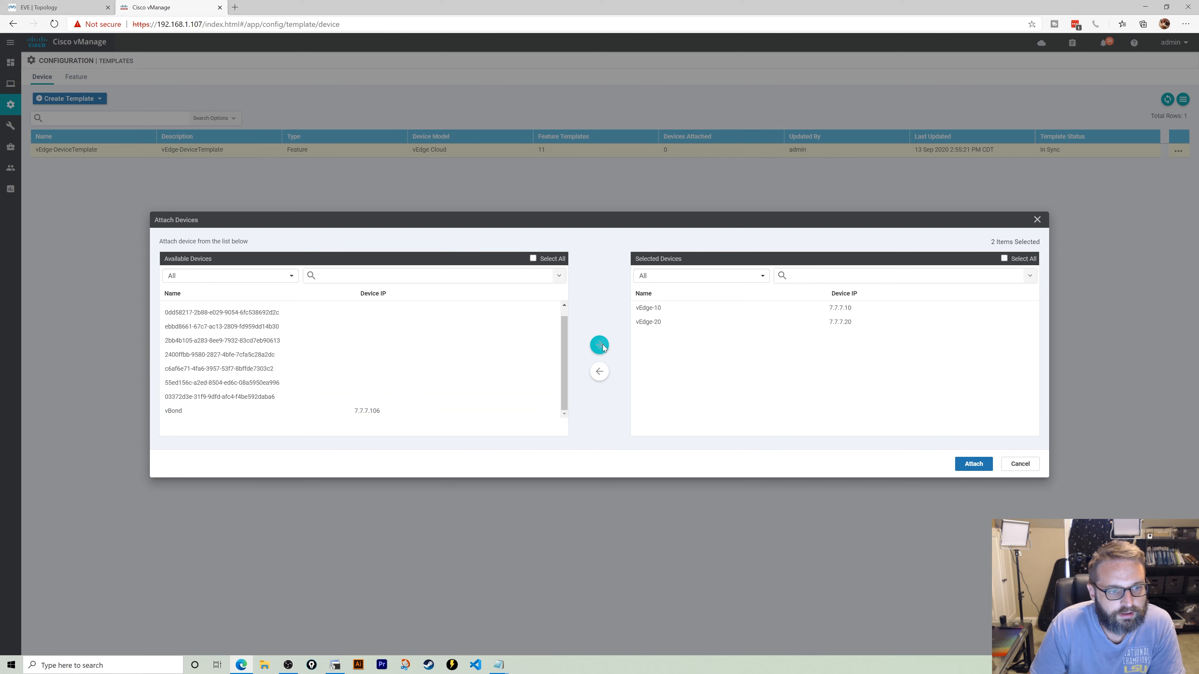
click(971, 464)
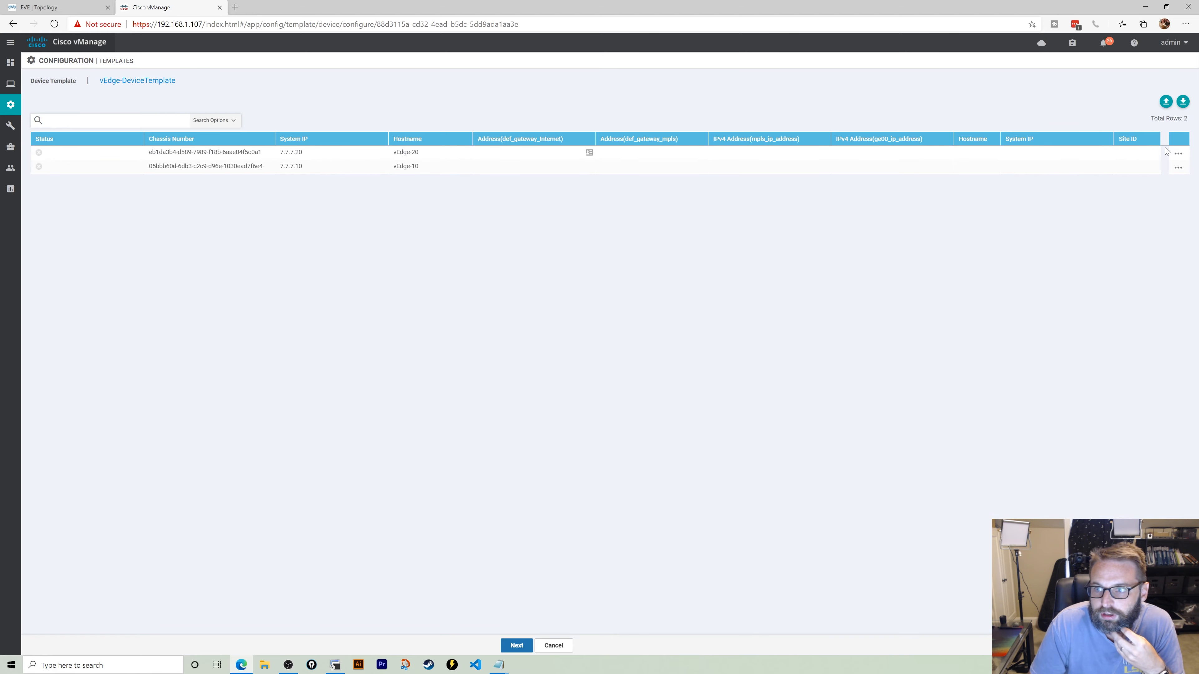
- Open vEdge-20's Edit Device Template form and begin entering its Internet default gateway address
click(1178, 153)
click(1161, 173)
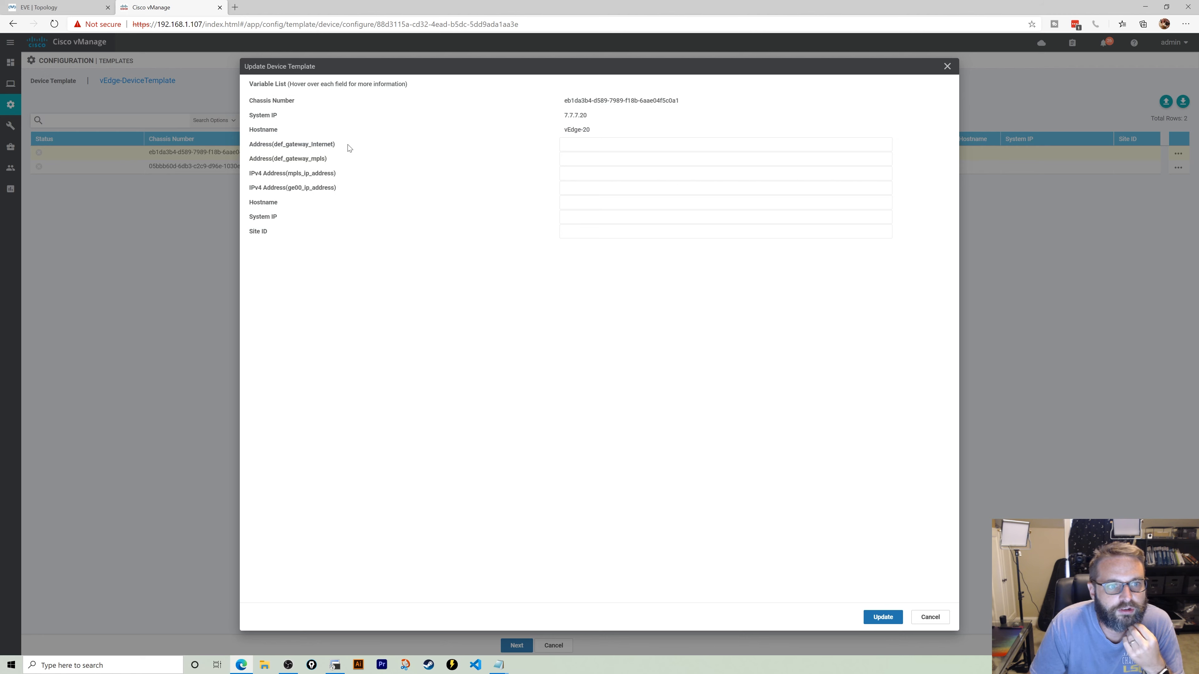
click(625, 146)
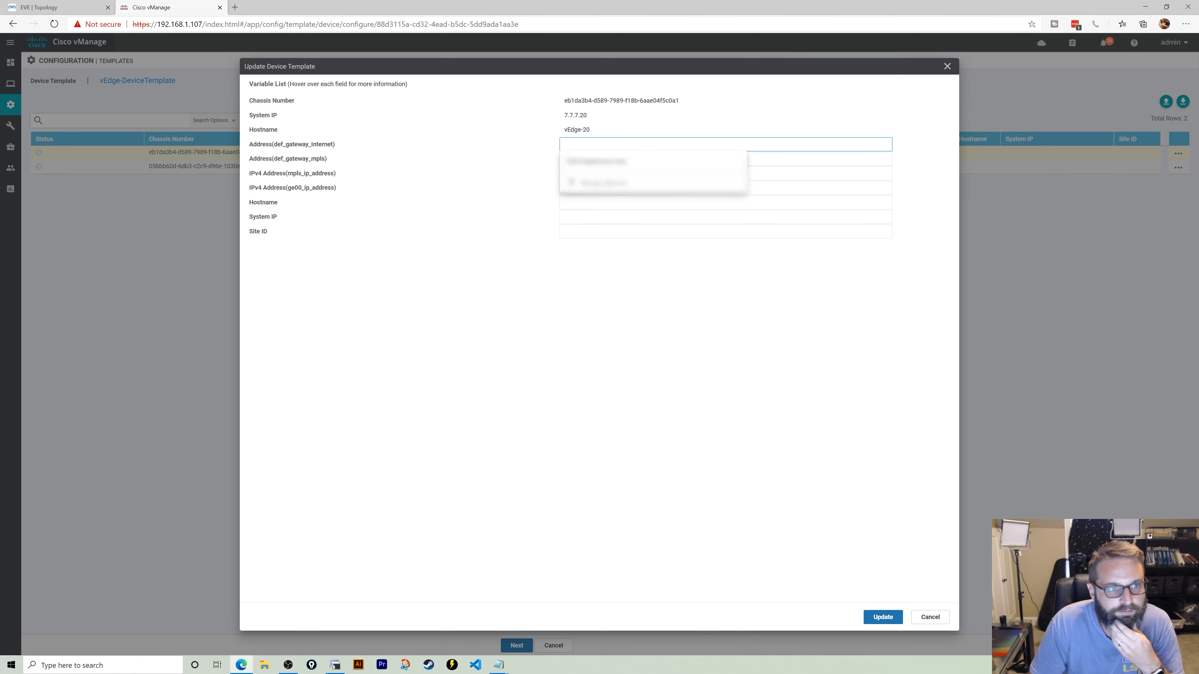
text(192)
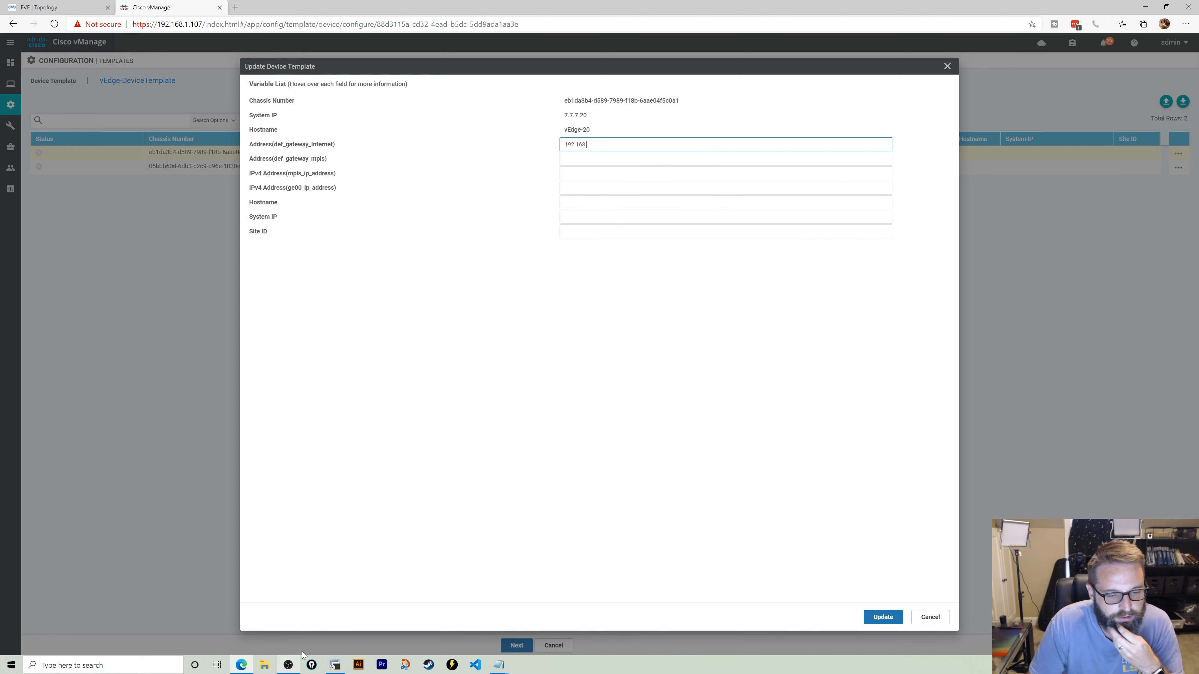
text(.168)
key(ctrl+a)
- Start the gateway with 172., then check vEdge-20's interface addresses in SecureCRT using show interface description
text(172.)
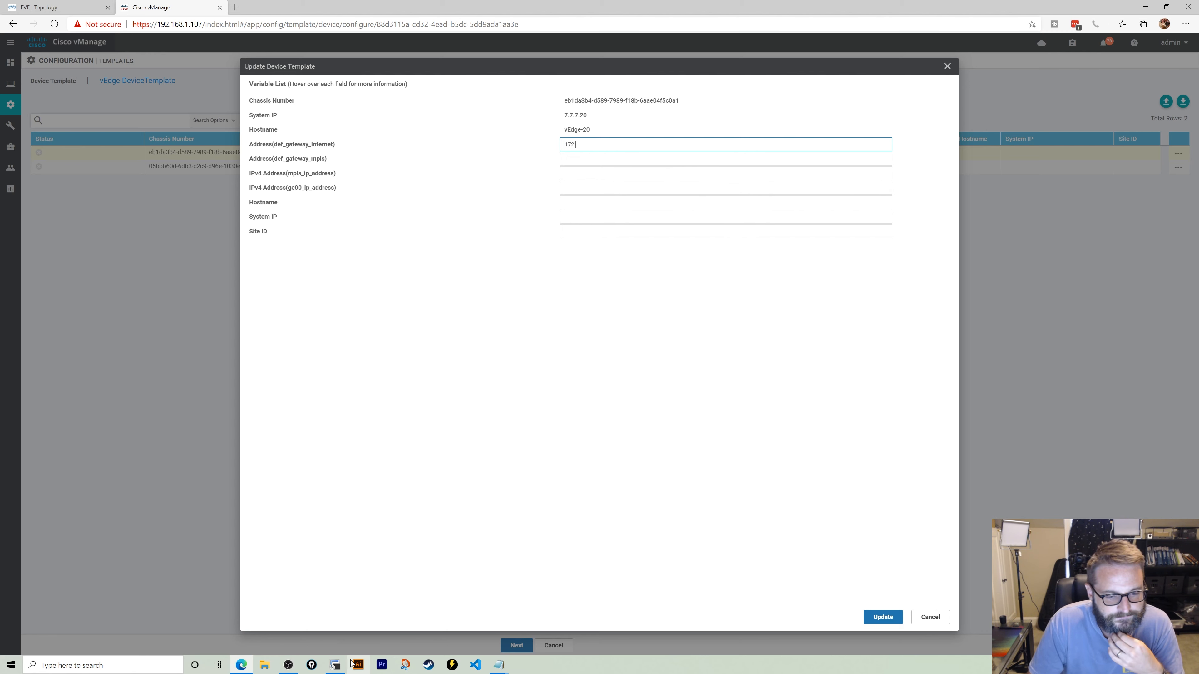
click(335, 665)
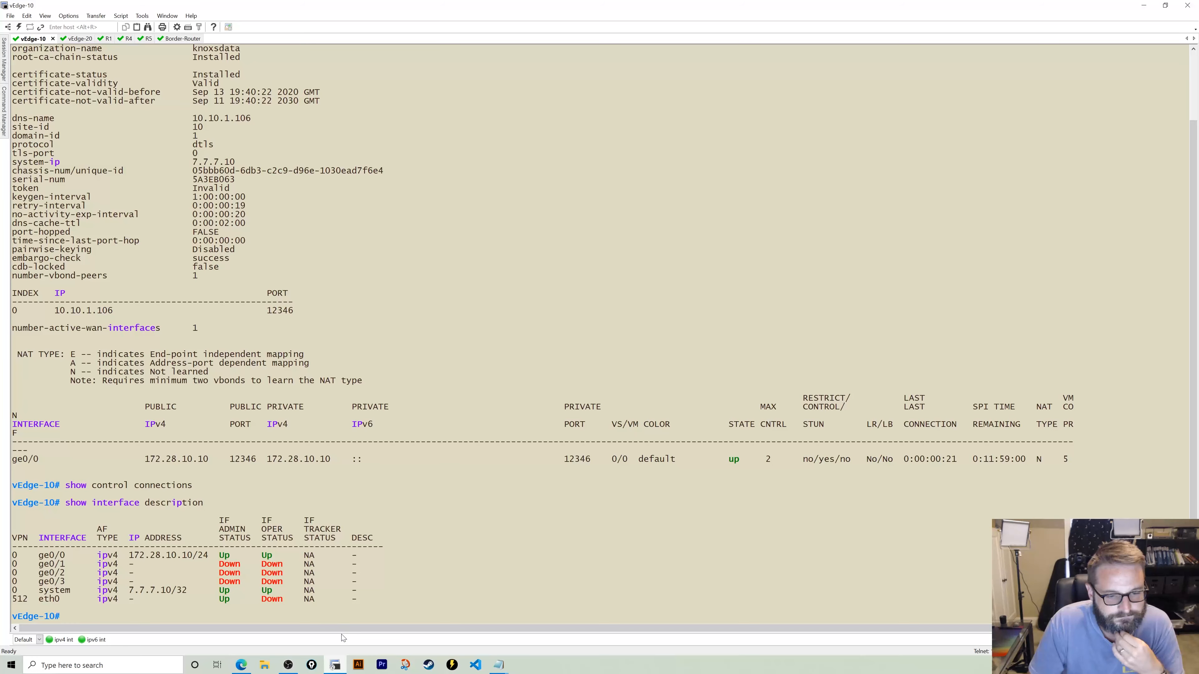
click(74, 40)
text(s)
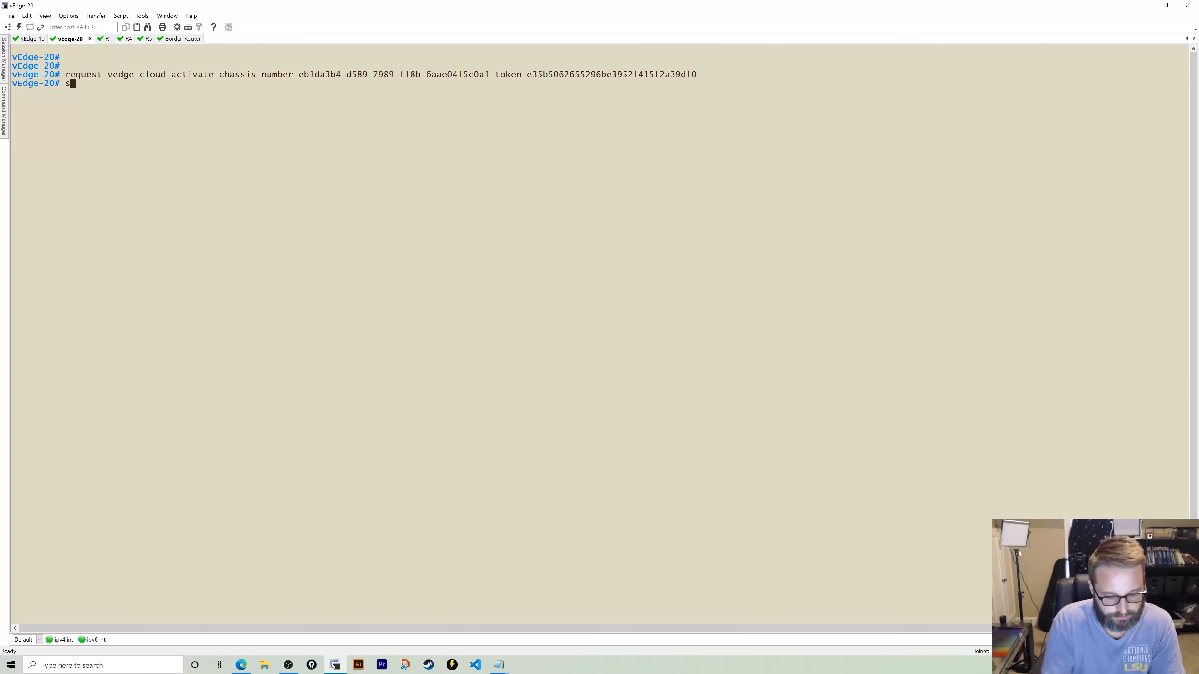
text(how interface desc)
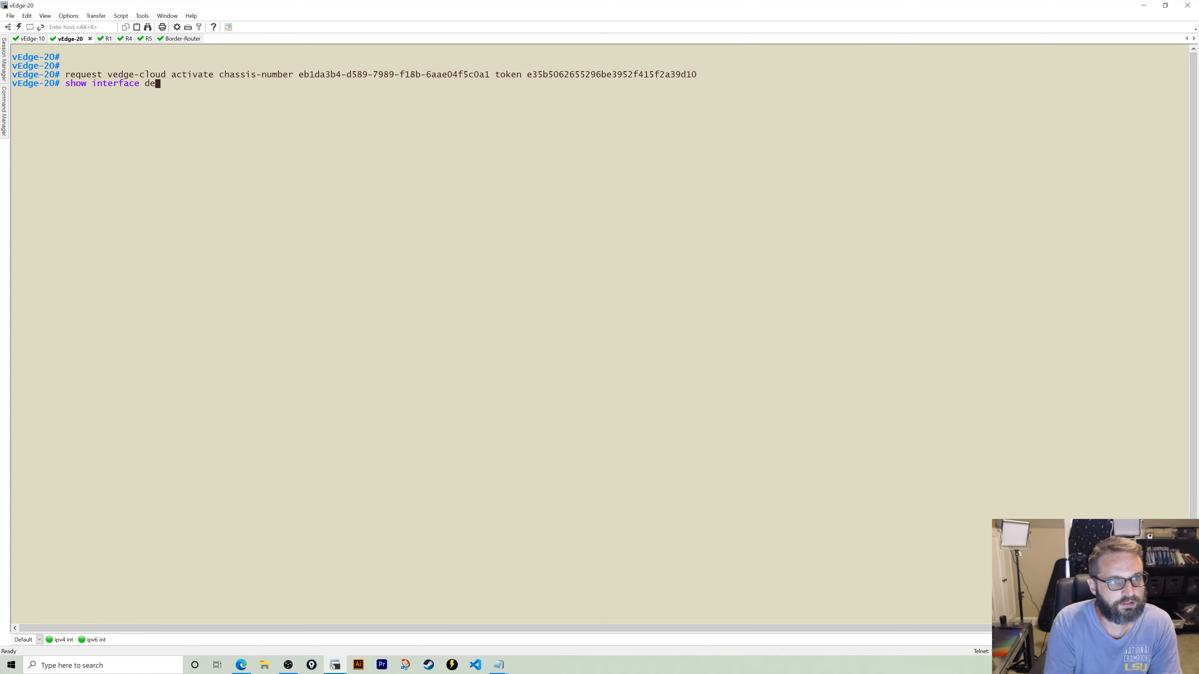
key(Return)
key(Up)
text(ri)
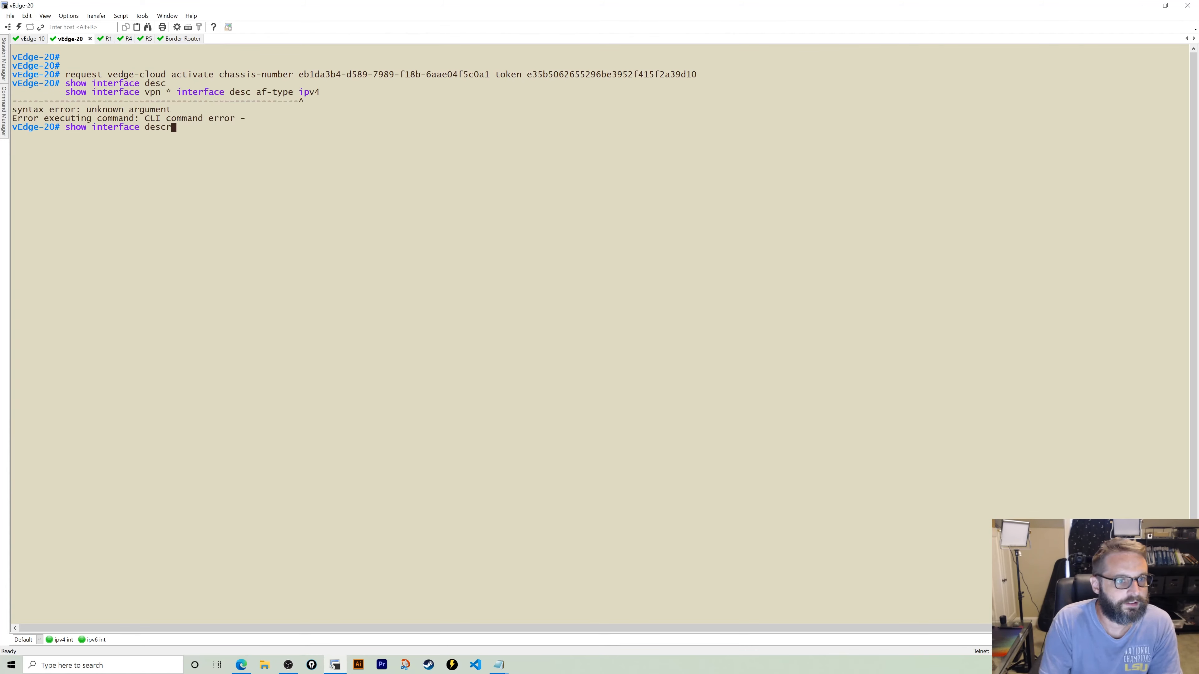
key(Tab)
key(Return)
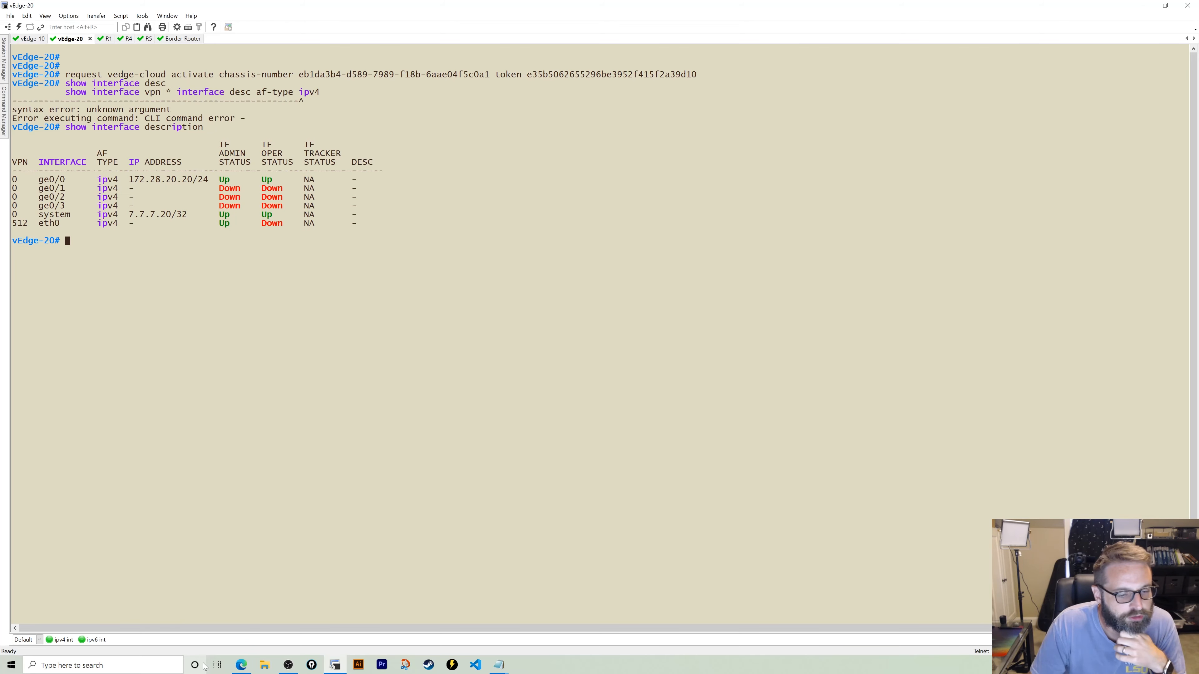
click(239, 670)
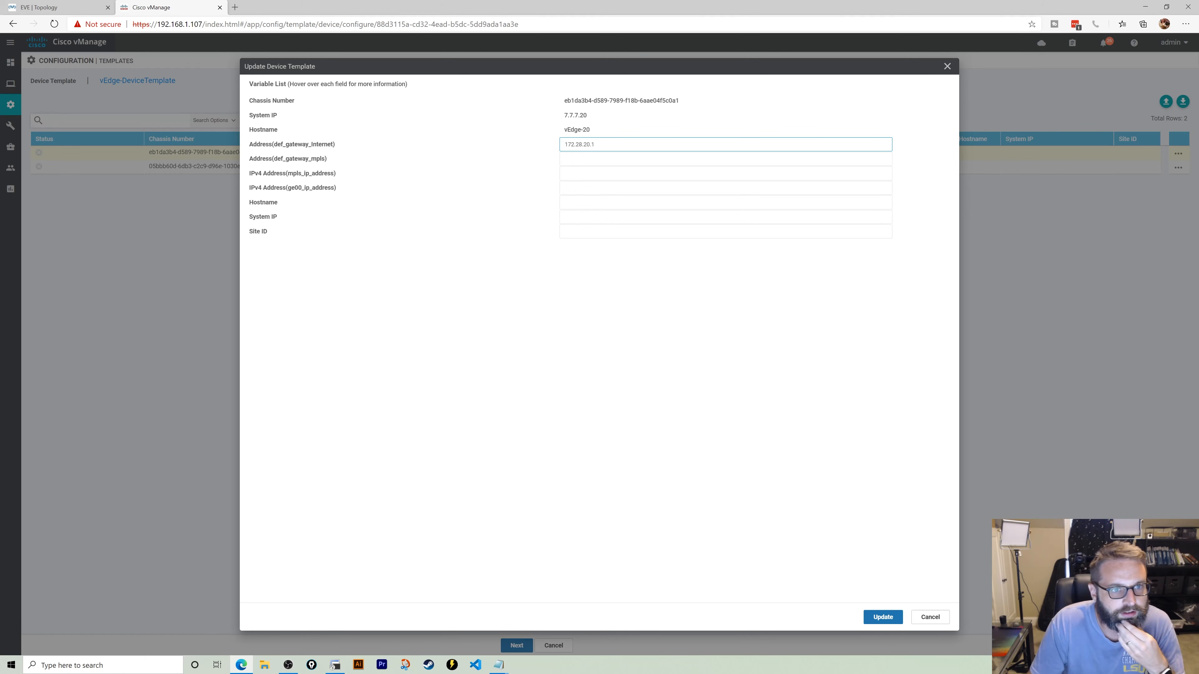
- Enter vEdge-20's MPLS gateway 172.29.20.1 and mpls_ip_address 172.29.20.20, then start the ge00 address 172.28.20.20
key(Tab)
text(172)
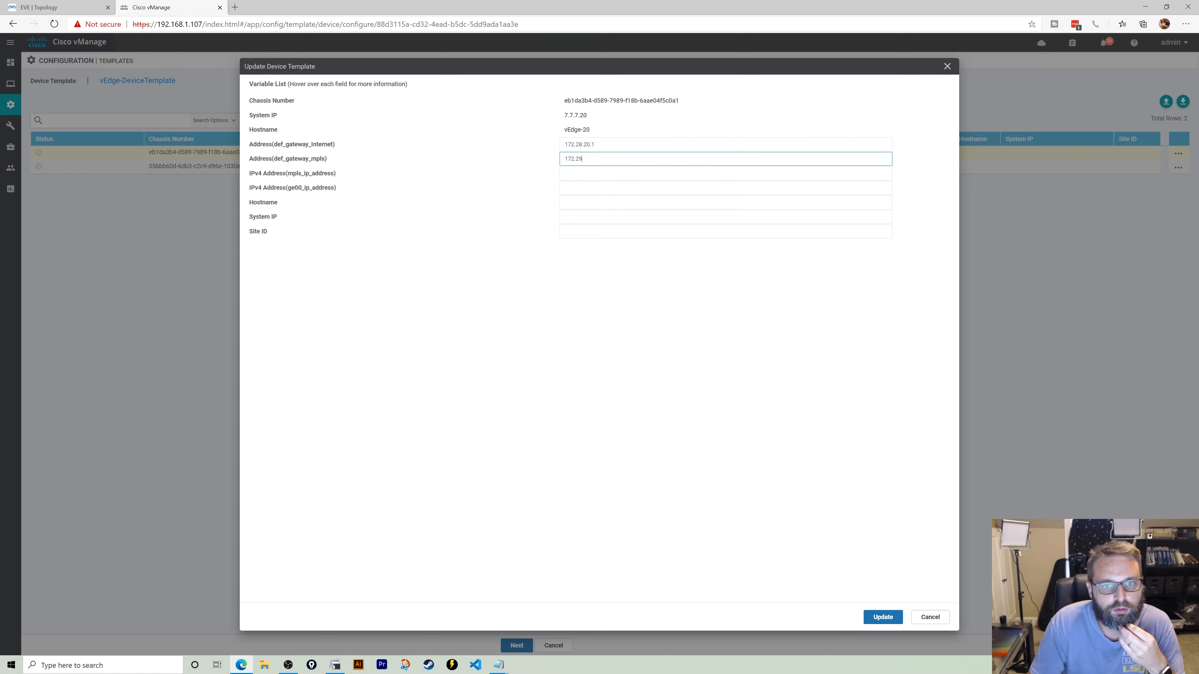
text(.29.50)
key(BackSpace)
key(BackSpace)
text(20.1)
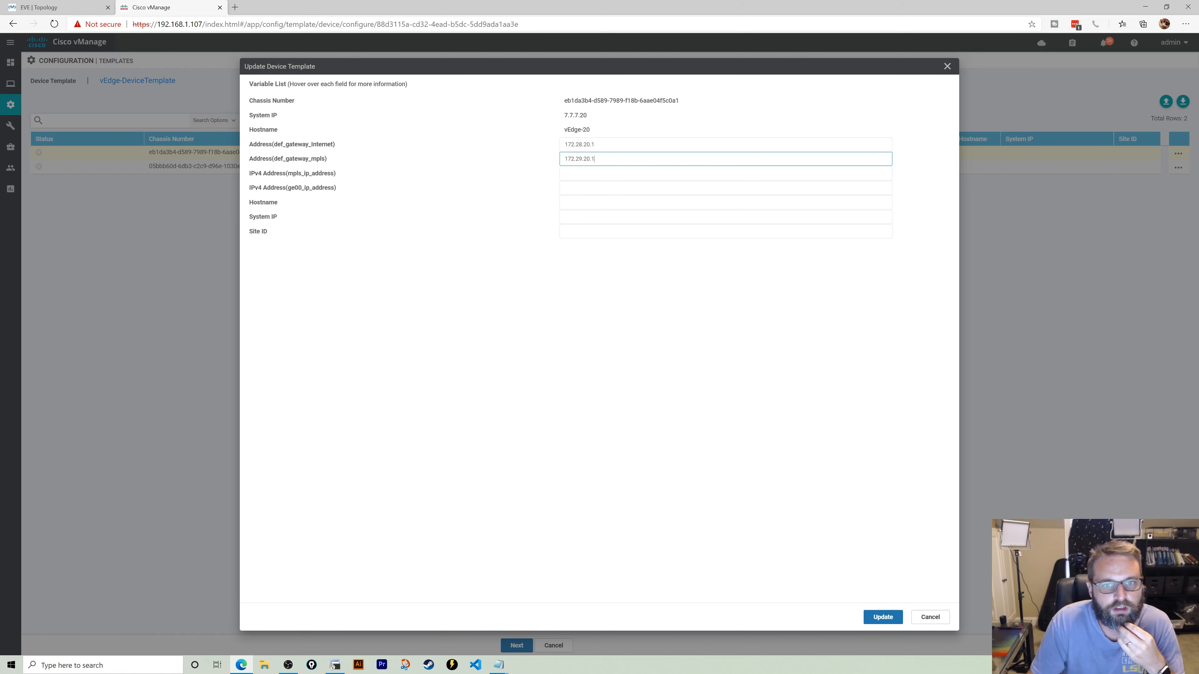
key(Tab)
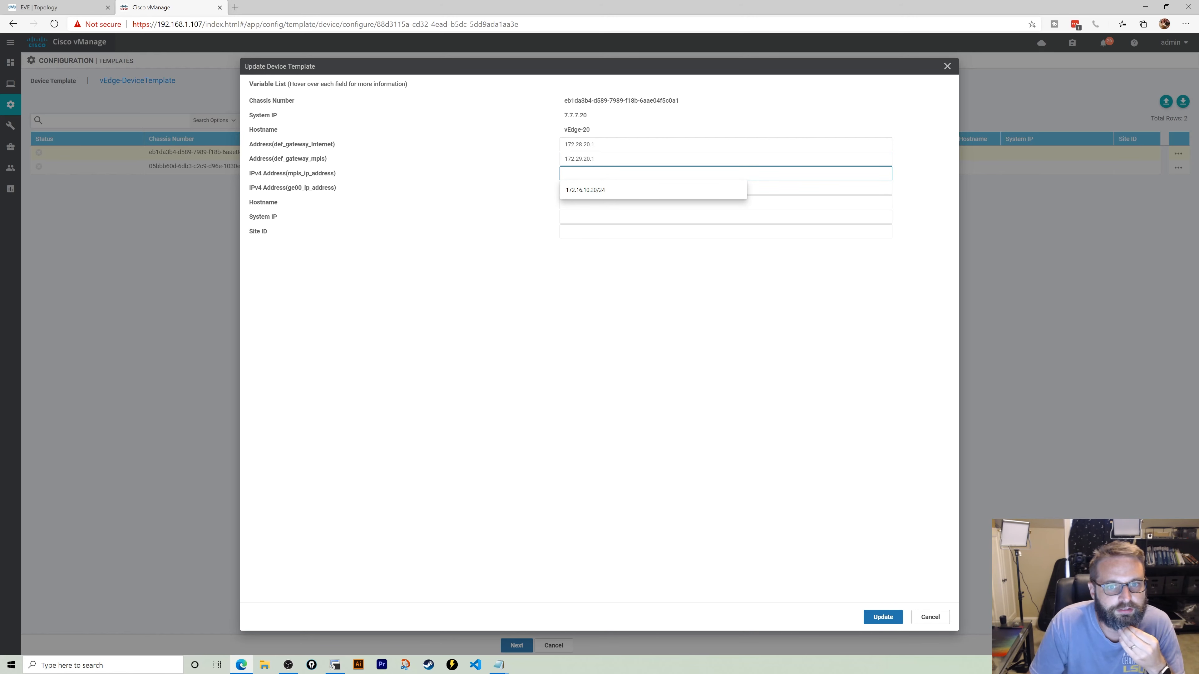
text(172.29.20.2)
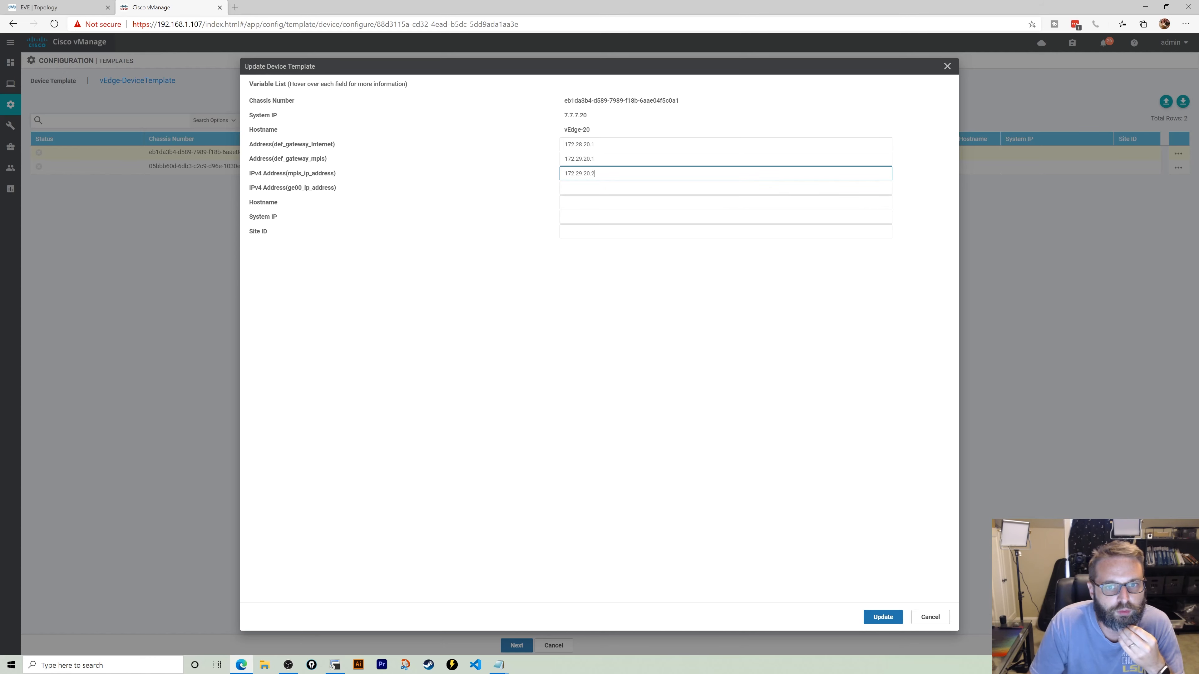
text(0)
key(Tab)
text(172.20)
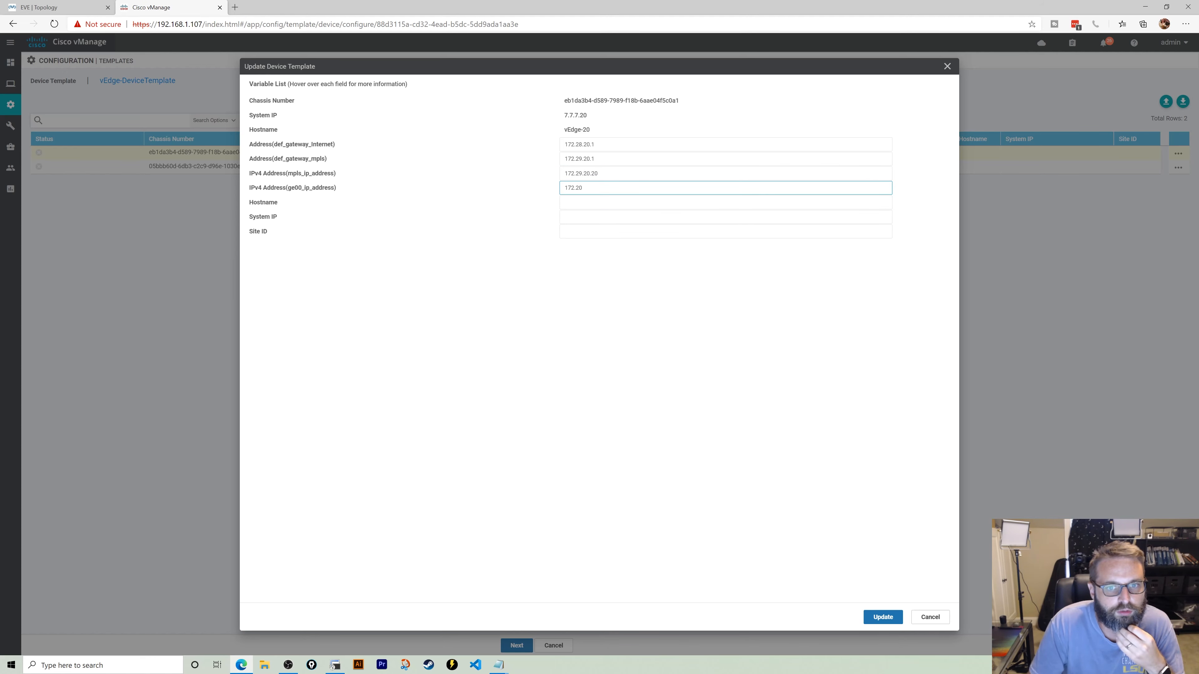
key(BackSpace)
text(8)
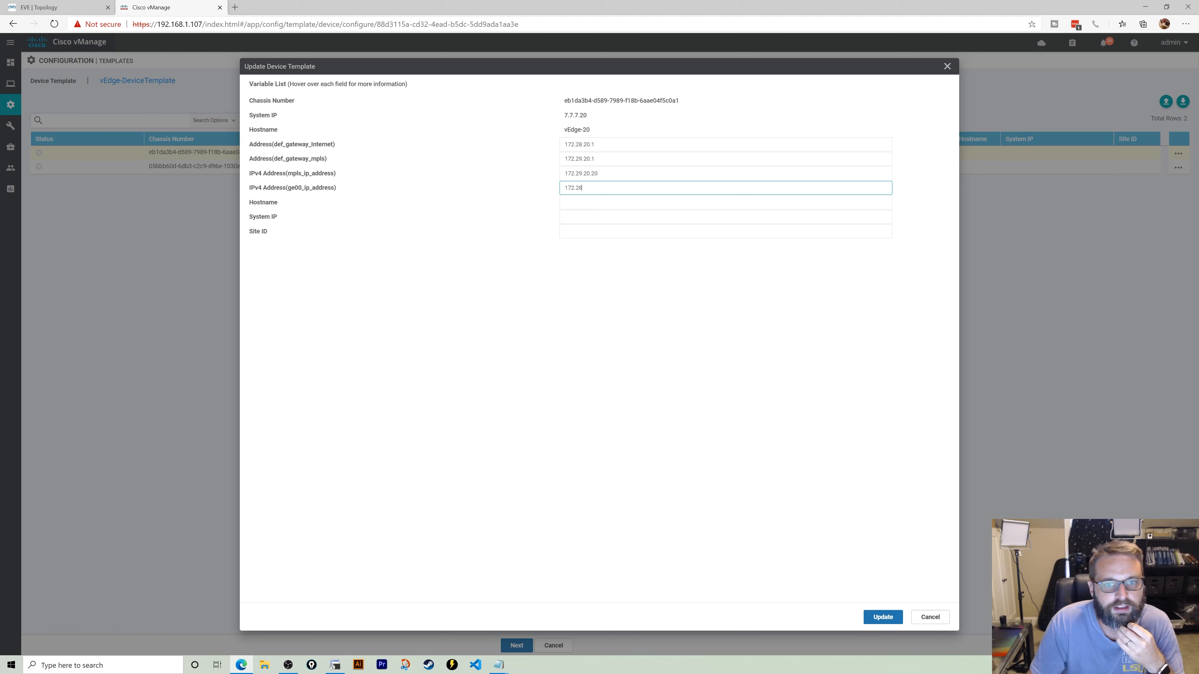
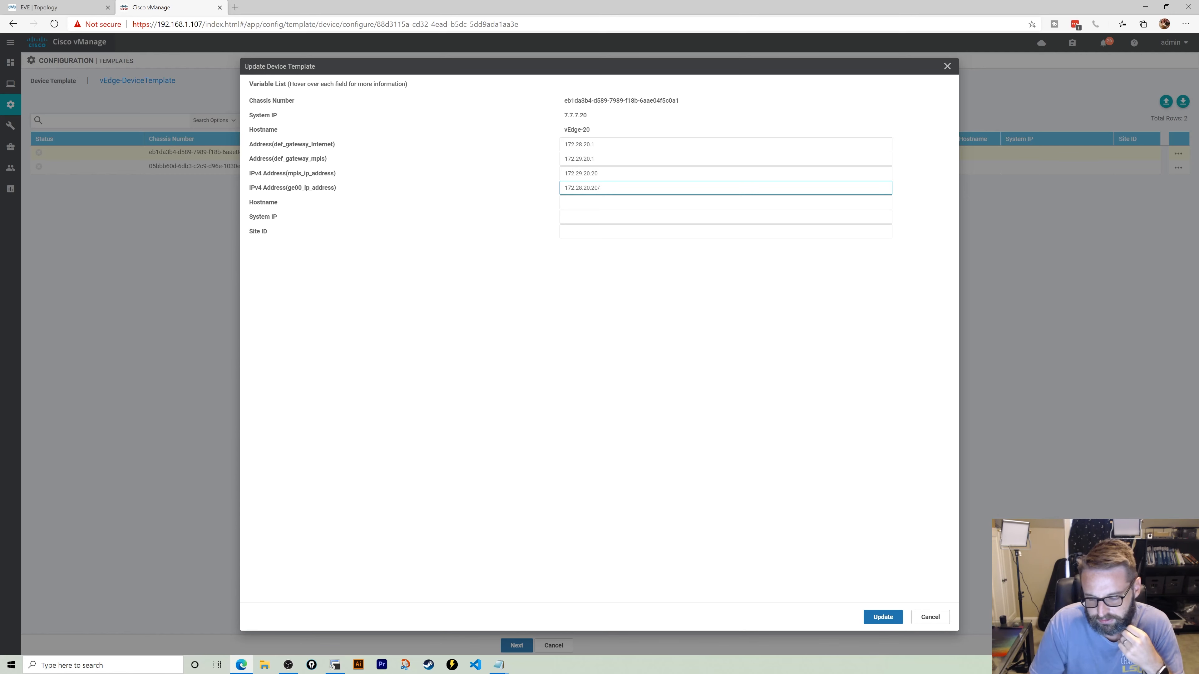
- Complete vEdge-20's values (MPLS 172.29.20.20/24, hostname vEdge-20, system IP 7.7.7.20, site 20) and save them
click(620, 174)
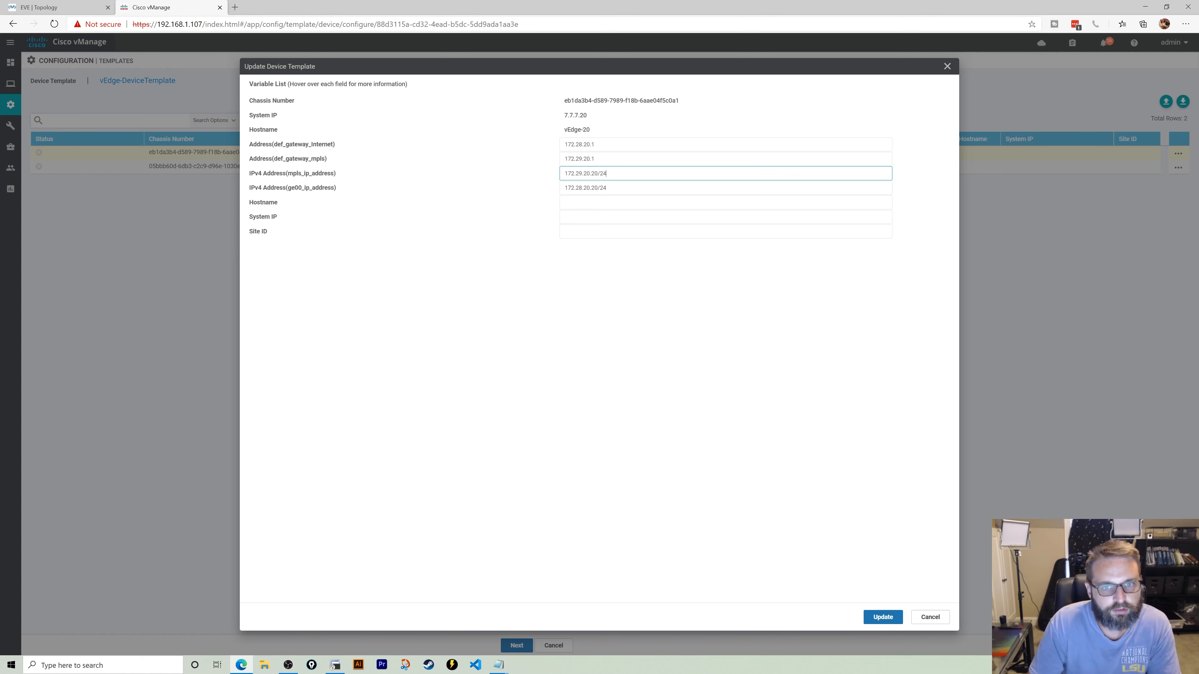
click(620, 203)
text(vEdge-20)
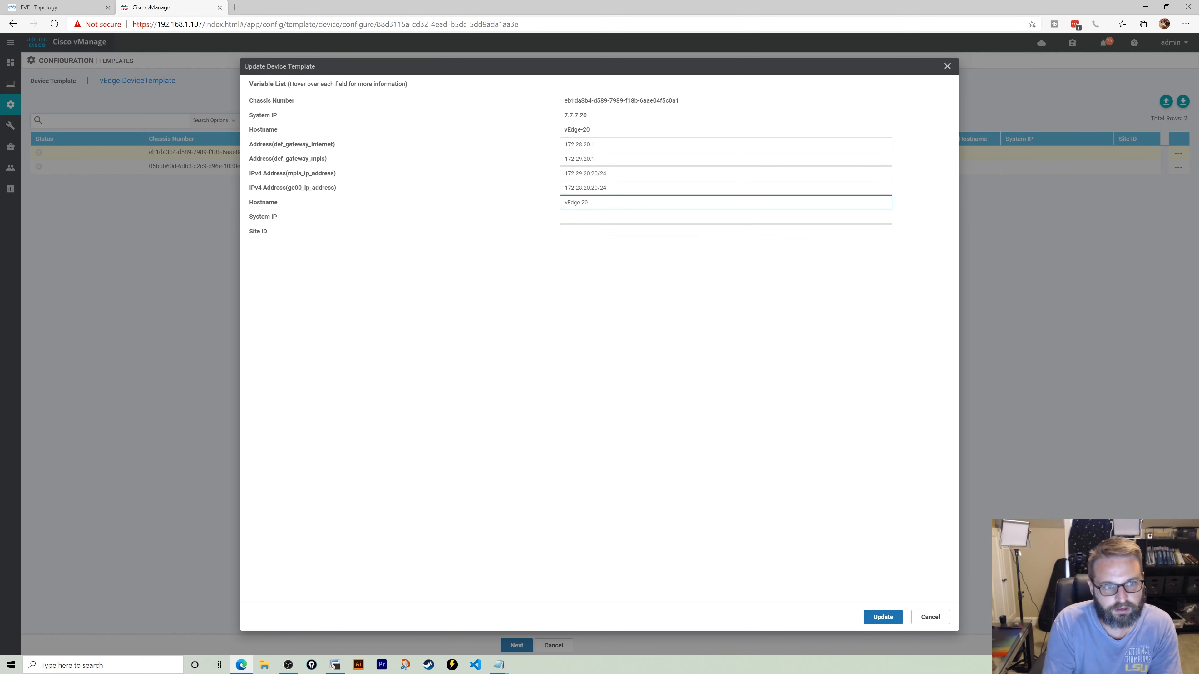
key(Tab)
text(7.7.7.7)
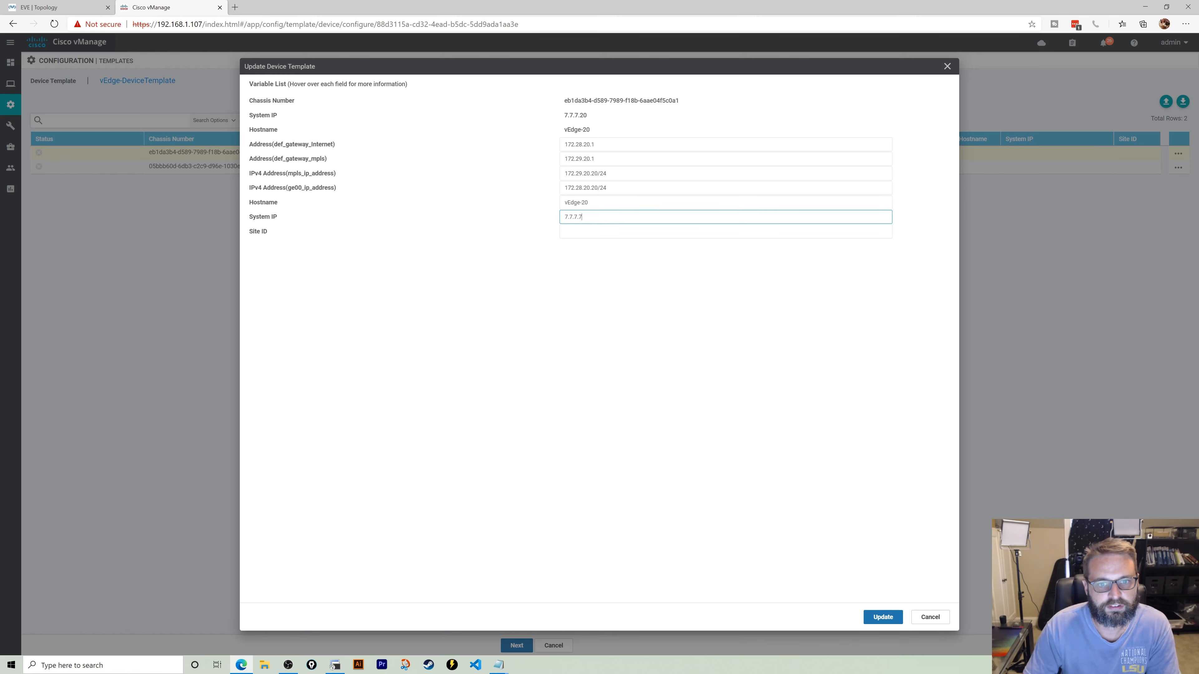
key(BackSpace)
text(20)
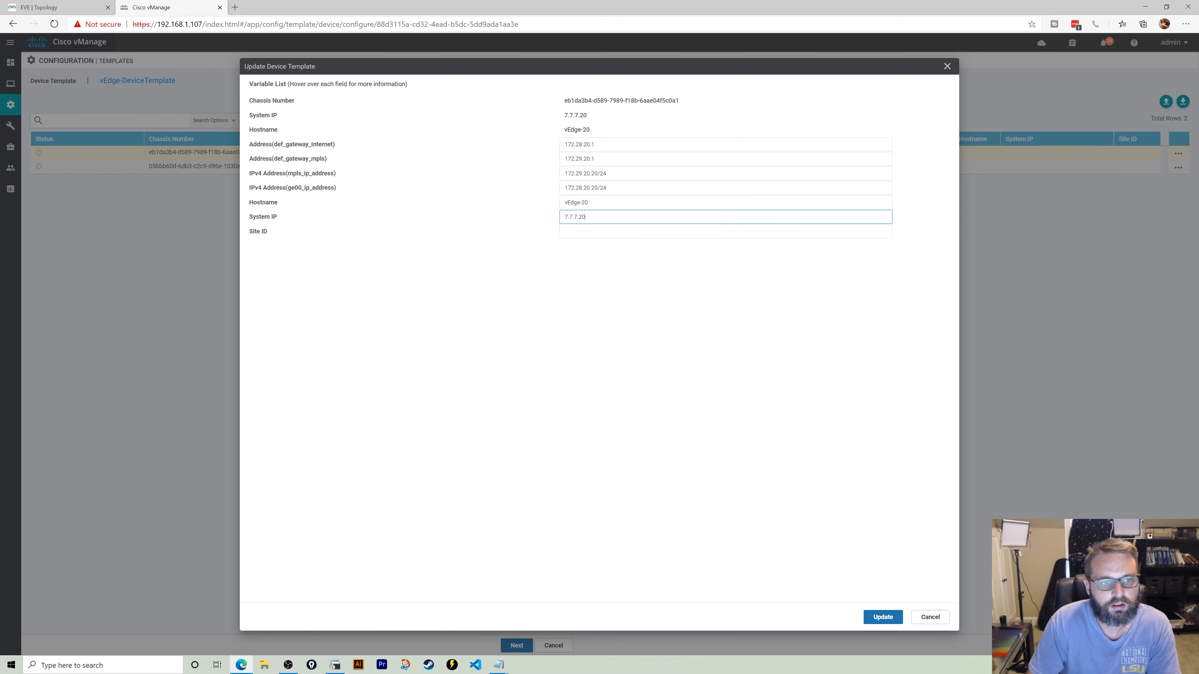
key(Tab)
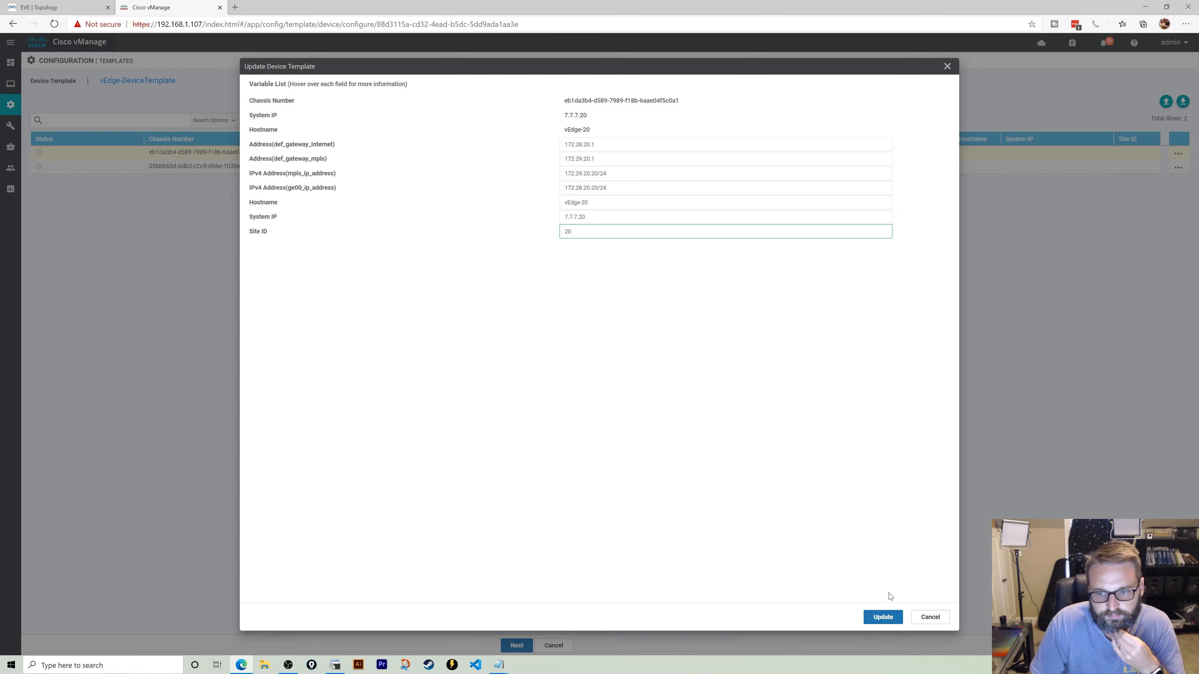
click(884, 617)
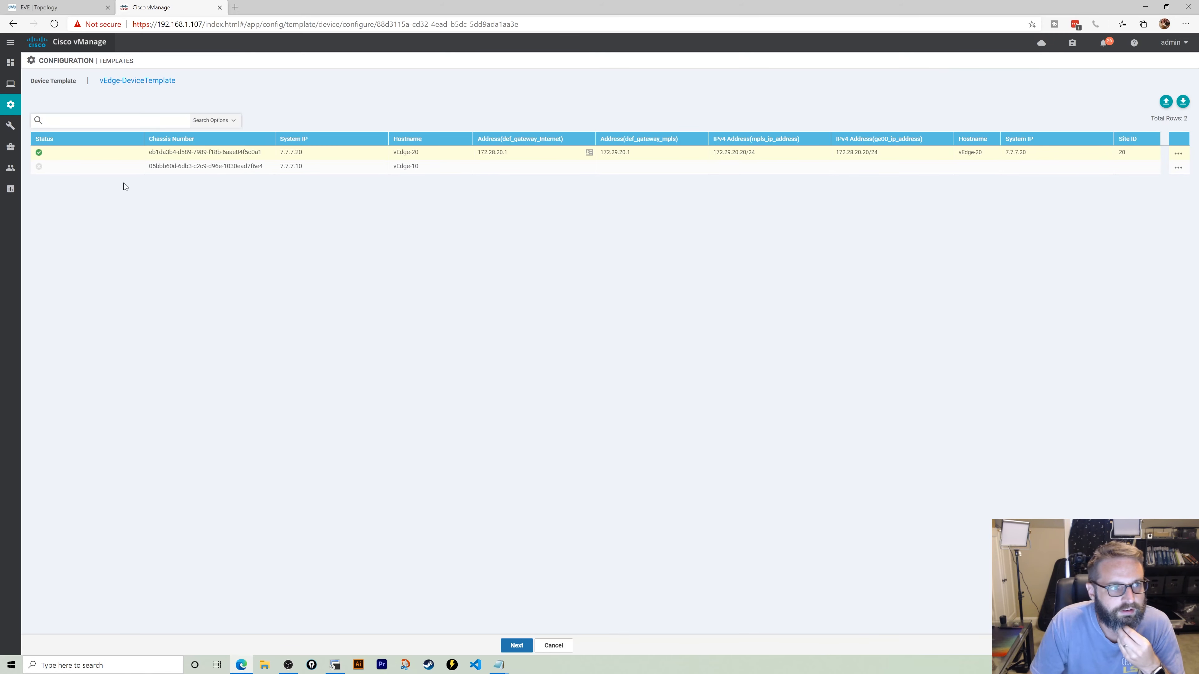
click(1178, 167)
- Enter vEdge-10's gateways 172.28.10.1/172.29.10.1 and interfaces 172.29.10.10/24 and 172.28.10.10/24
click(1150, 185)
click(622, 145)
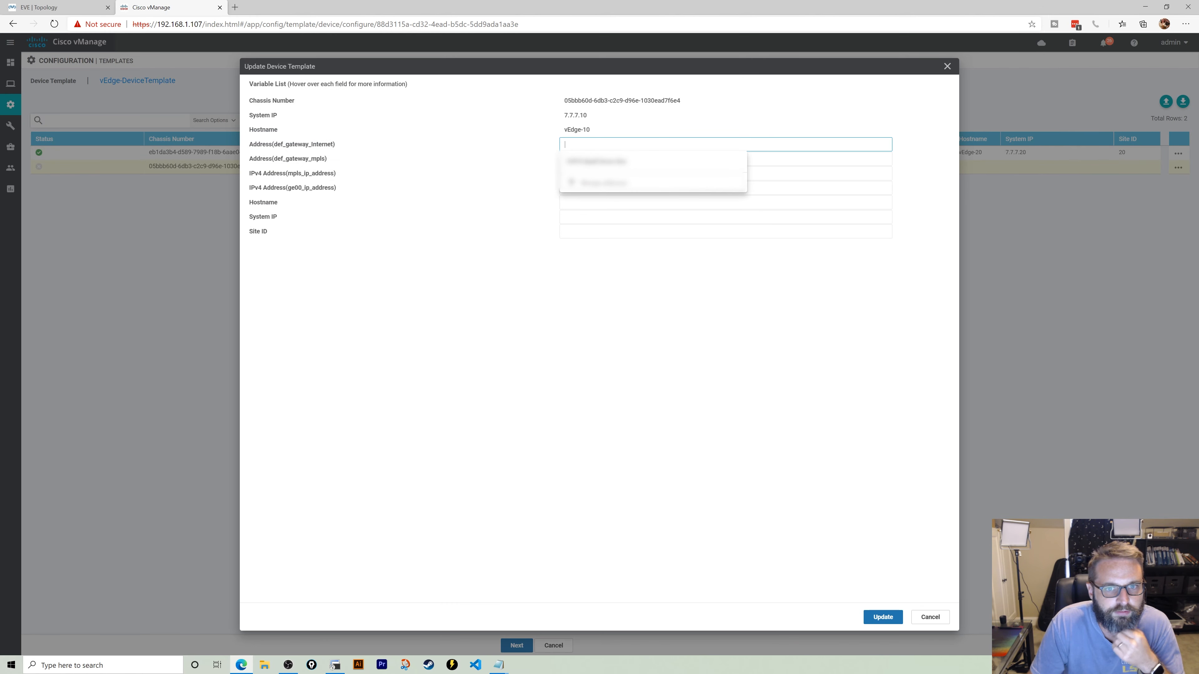
text(172)
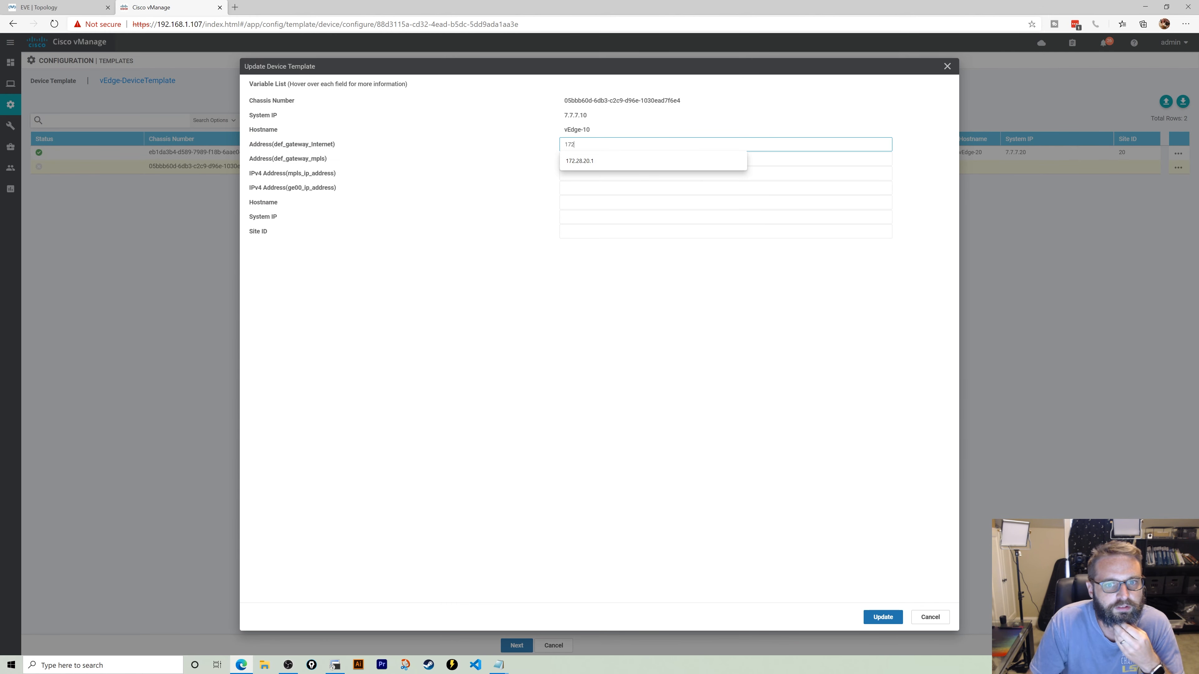
text(.28.10.1)
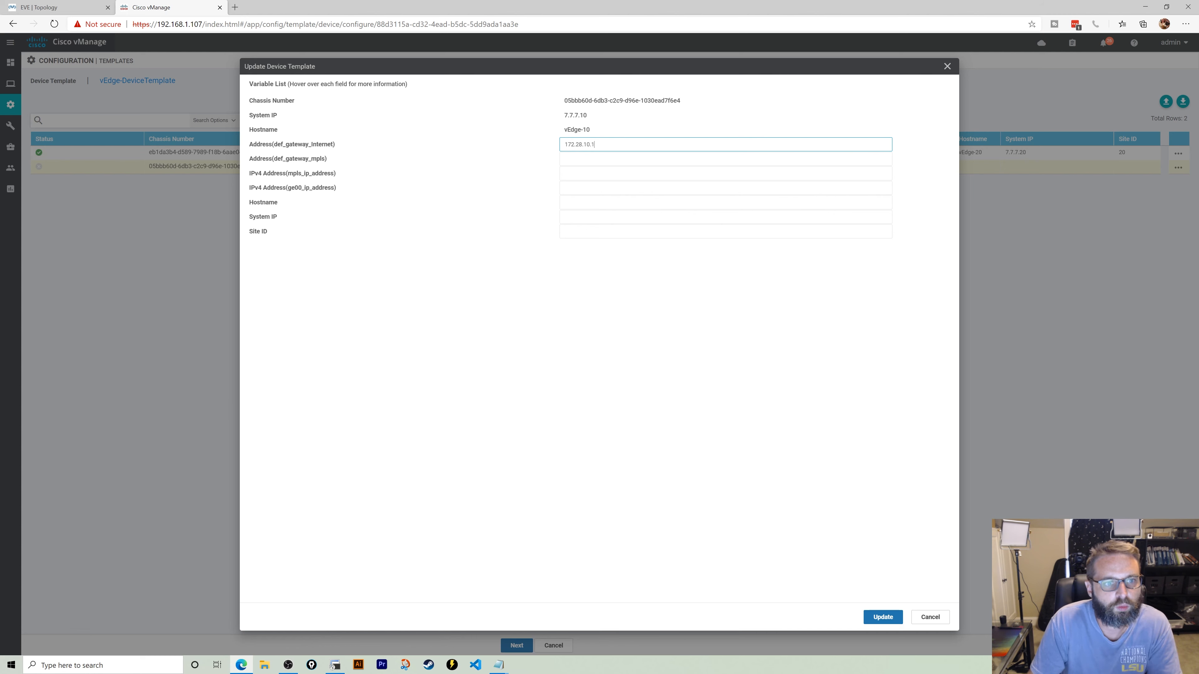
key(Tab)
text(172.29.10)
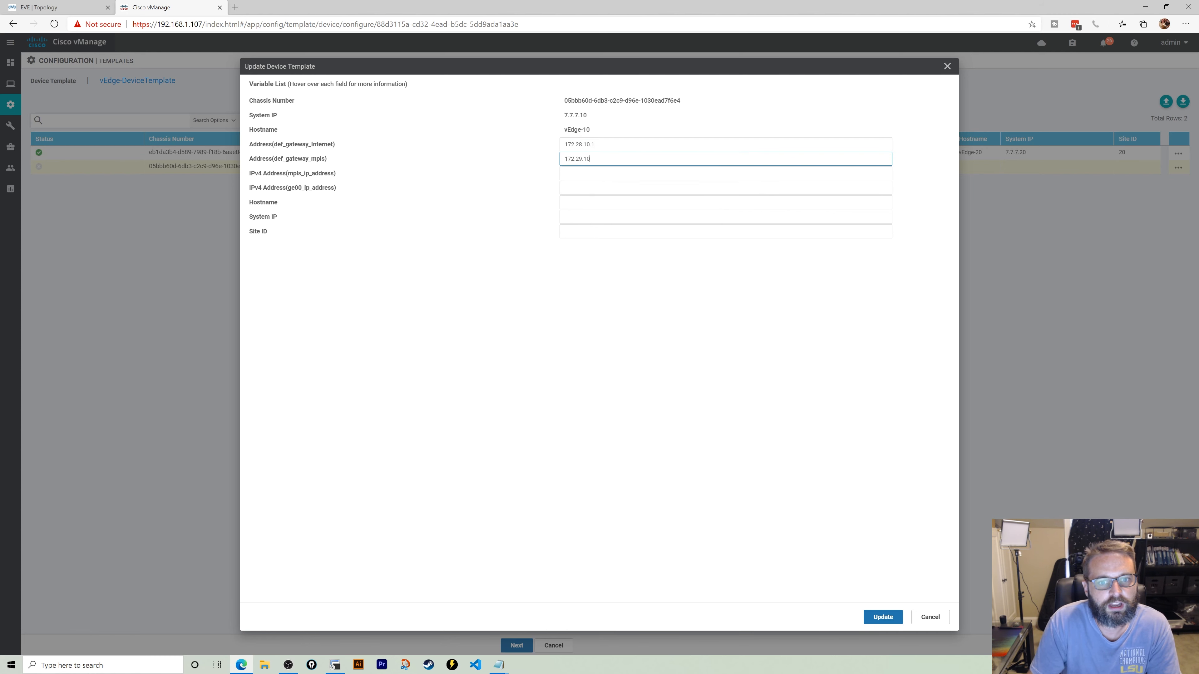
key(Tab)
text(172)
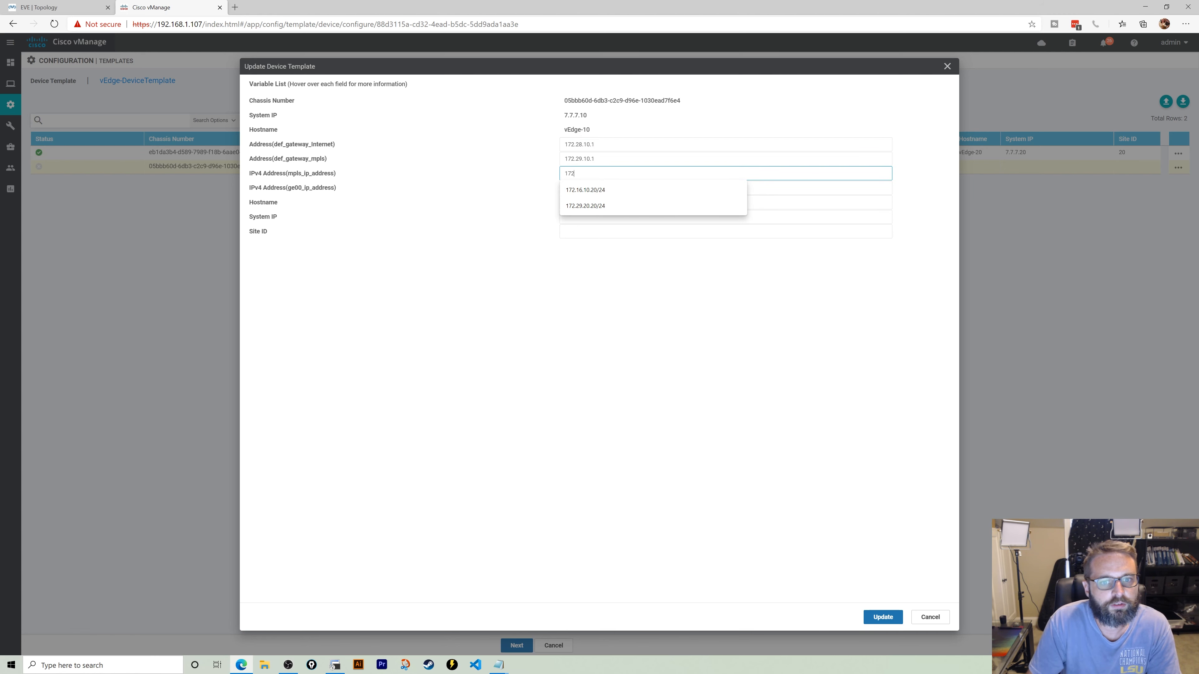
text(.29.10.10)
key(Tab)
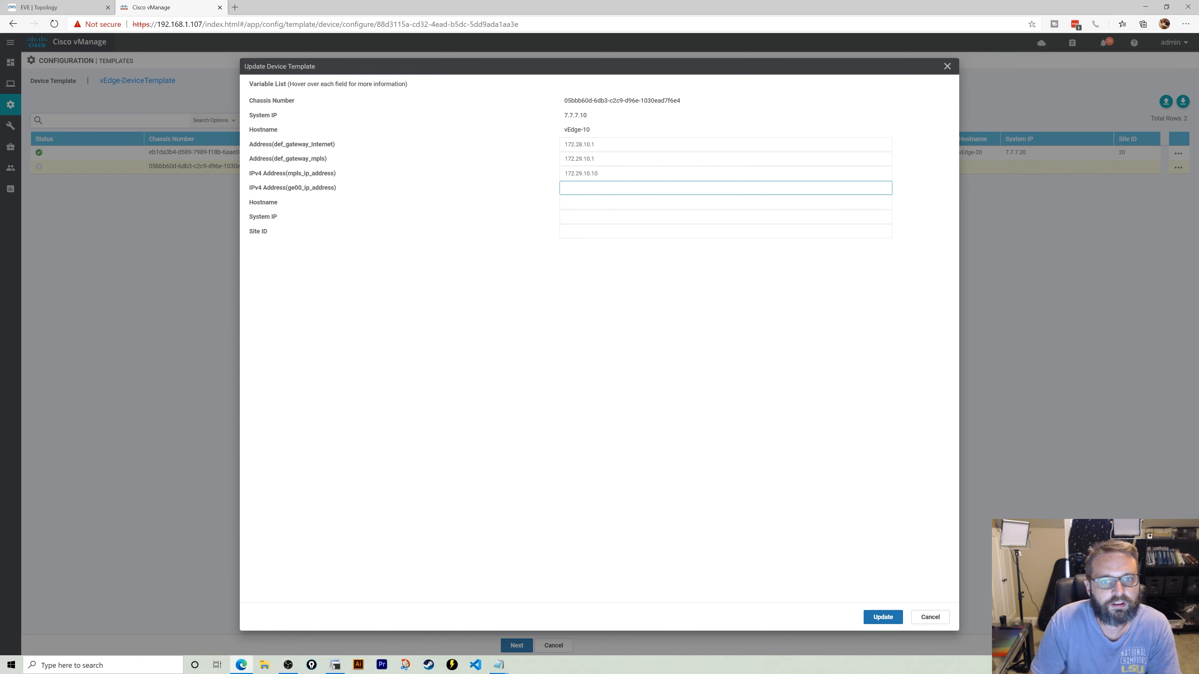
key(shift+Tab)
text(/24)
key(Tab)
text(17)
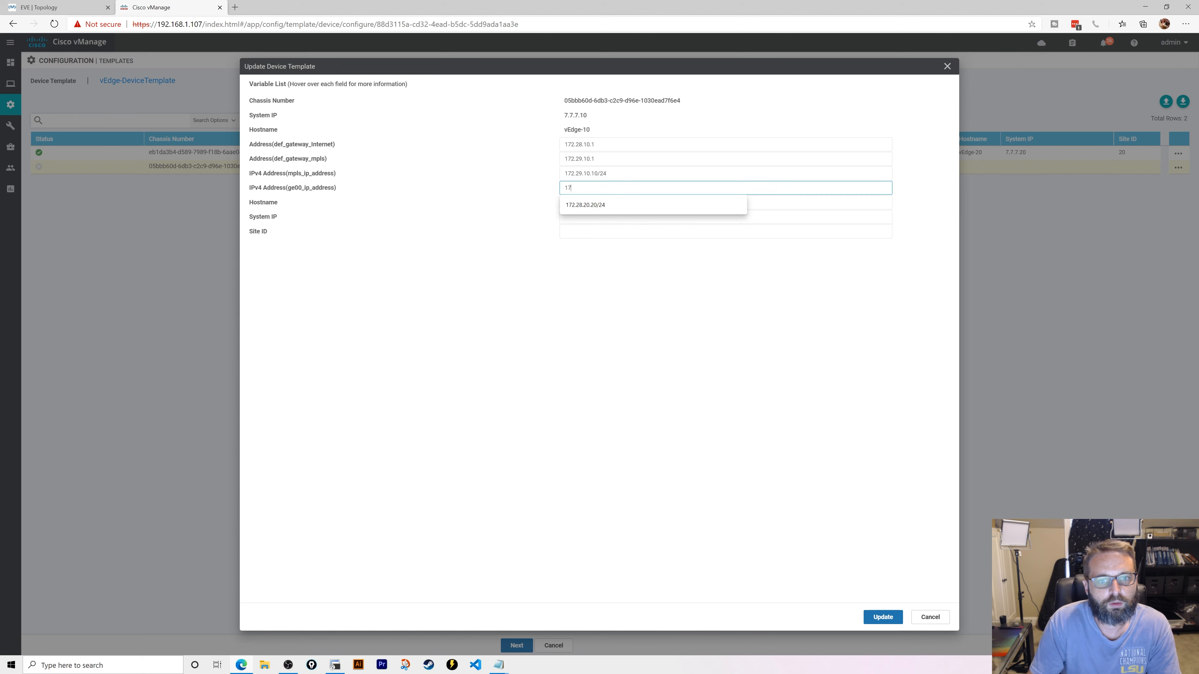
text(2.28.)
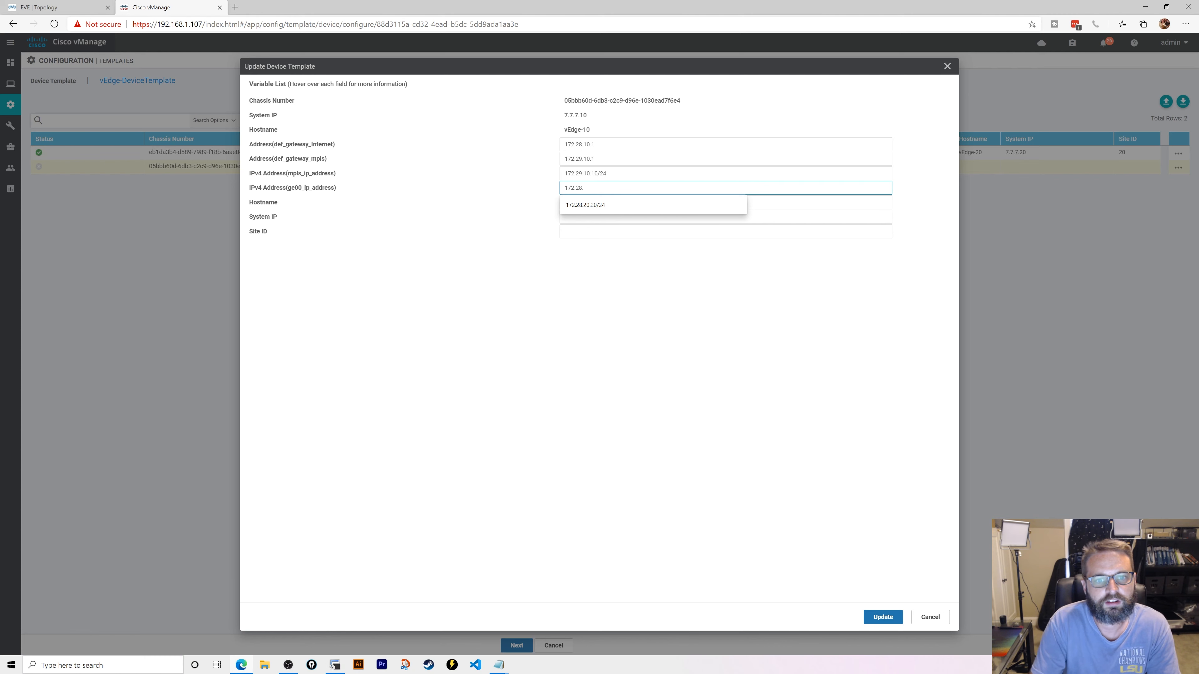
text(10.10/24)
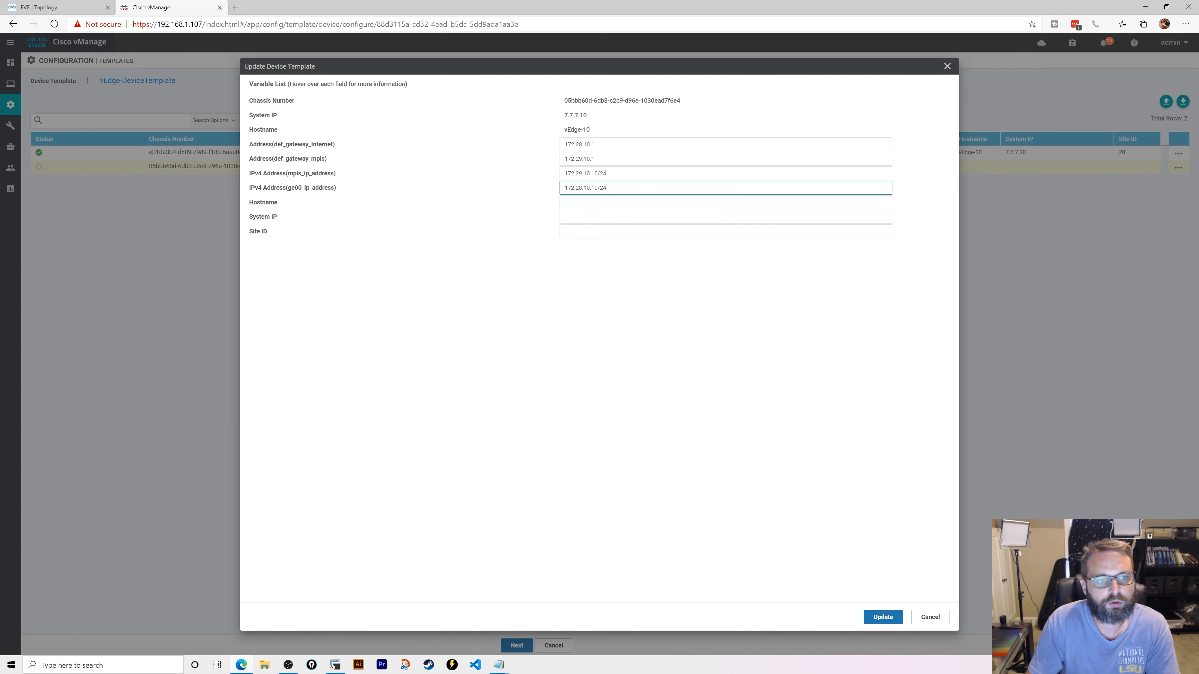
- Set vEdge-10's hostname vEdge-10, system IP 7.7.7.10 and site ID 10, then save
key(Tab)
text(vEdge)
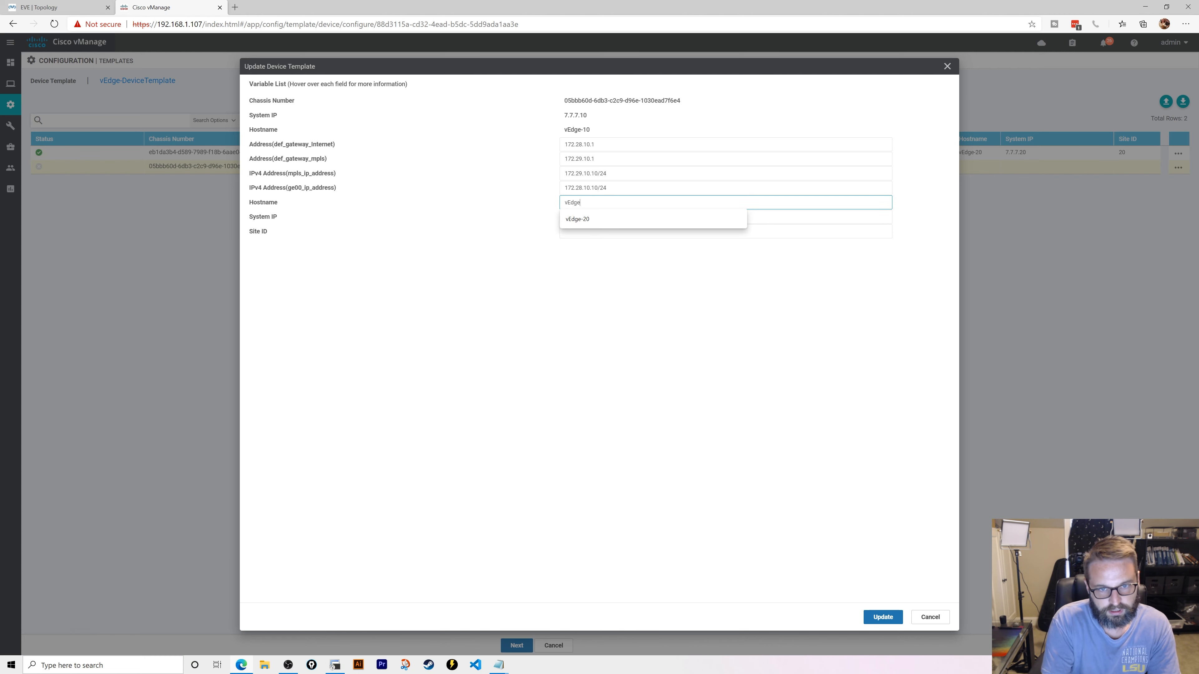
text(-10)
key(Tab)
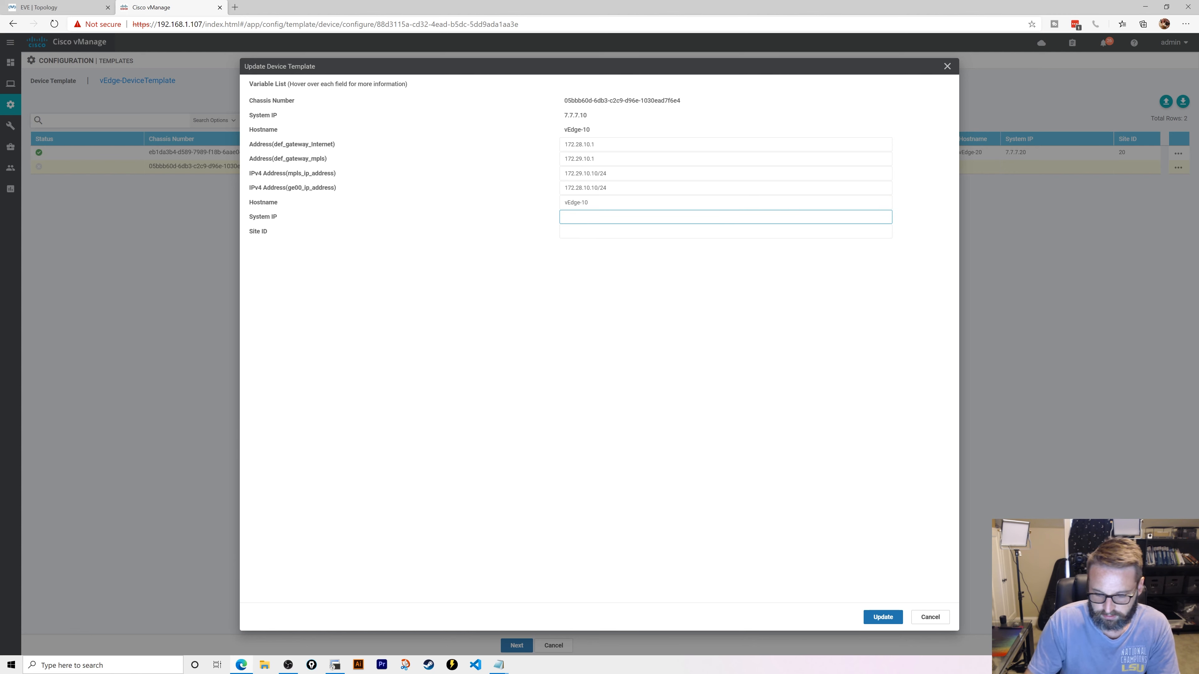
text(7.7.7.10)
key(Tab)
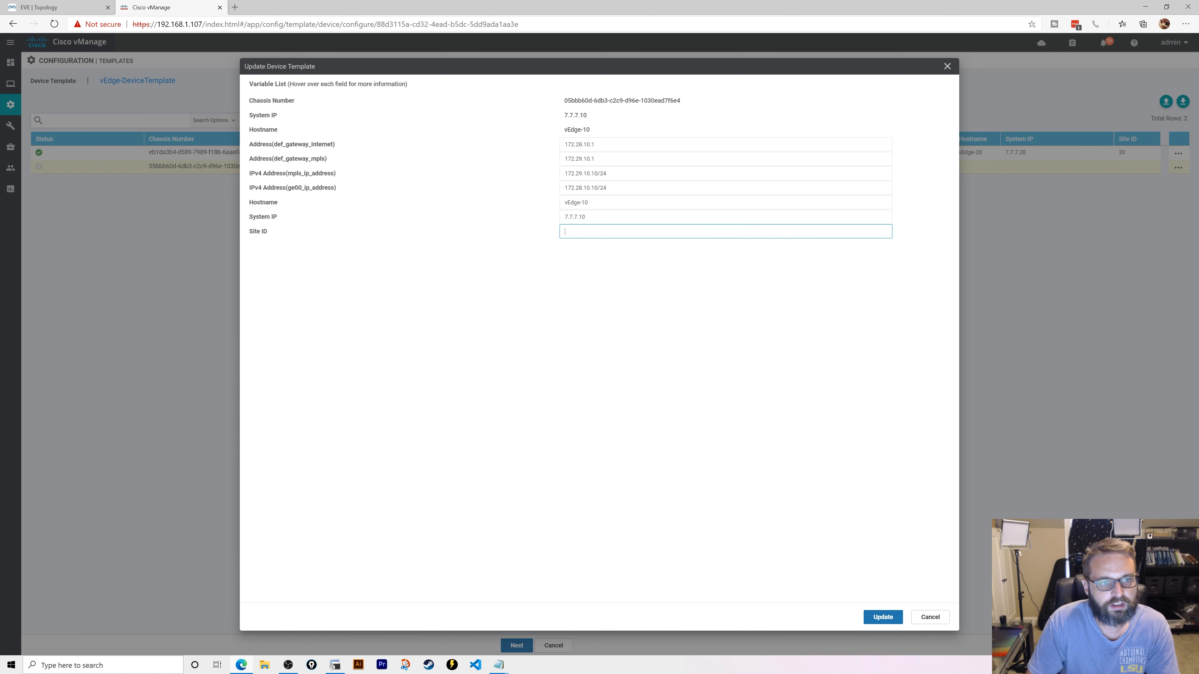
text(10)
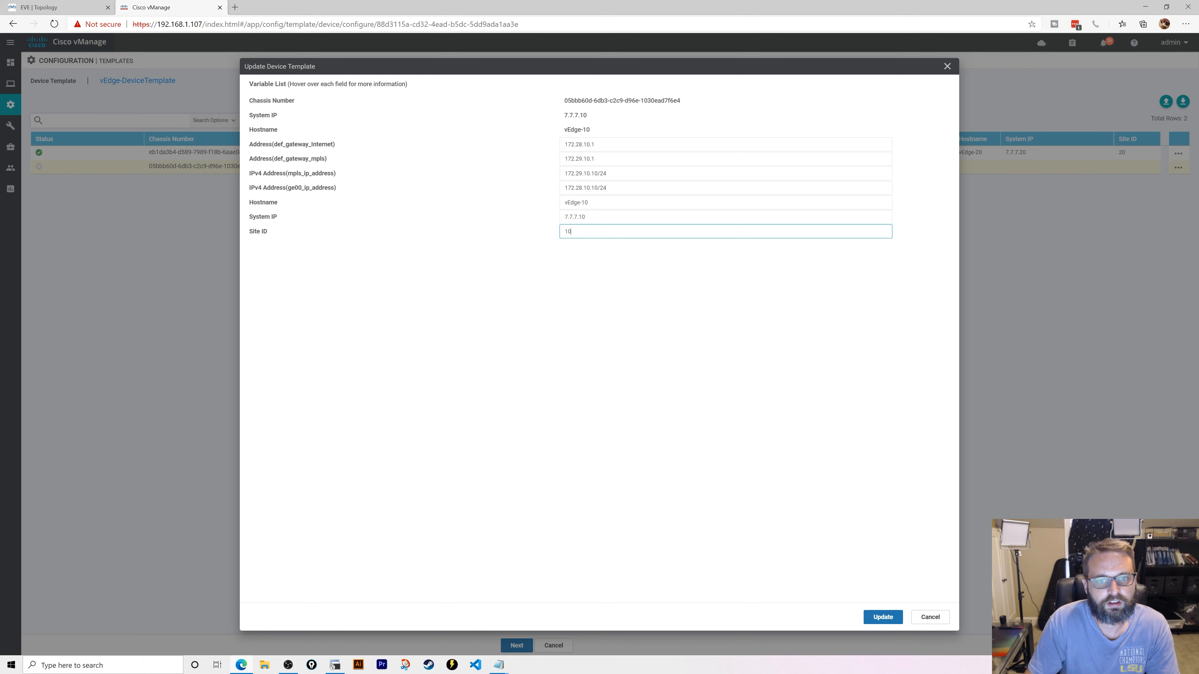
click(883, 618)
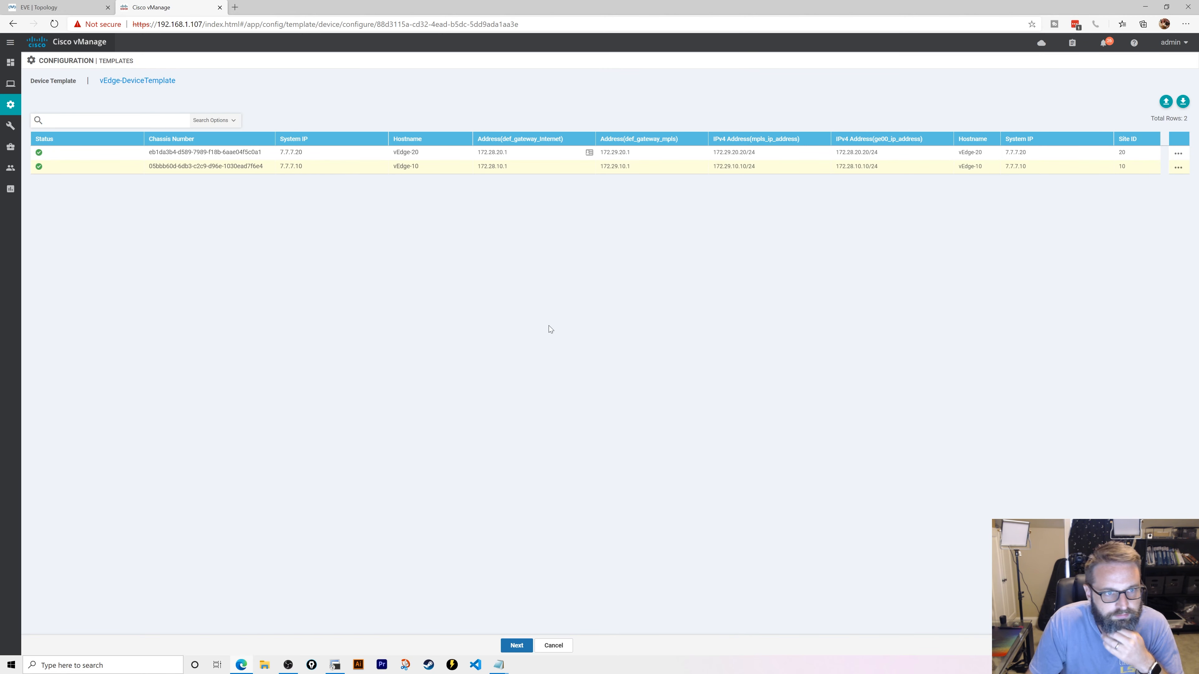
- Preview vEdge-20's generated configuration down through its vpn 512 section
click(517, 646)
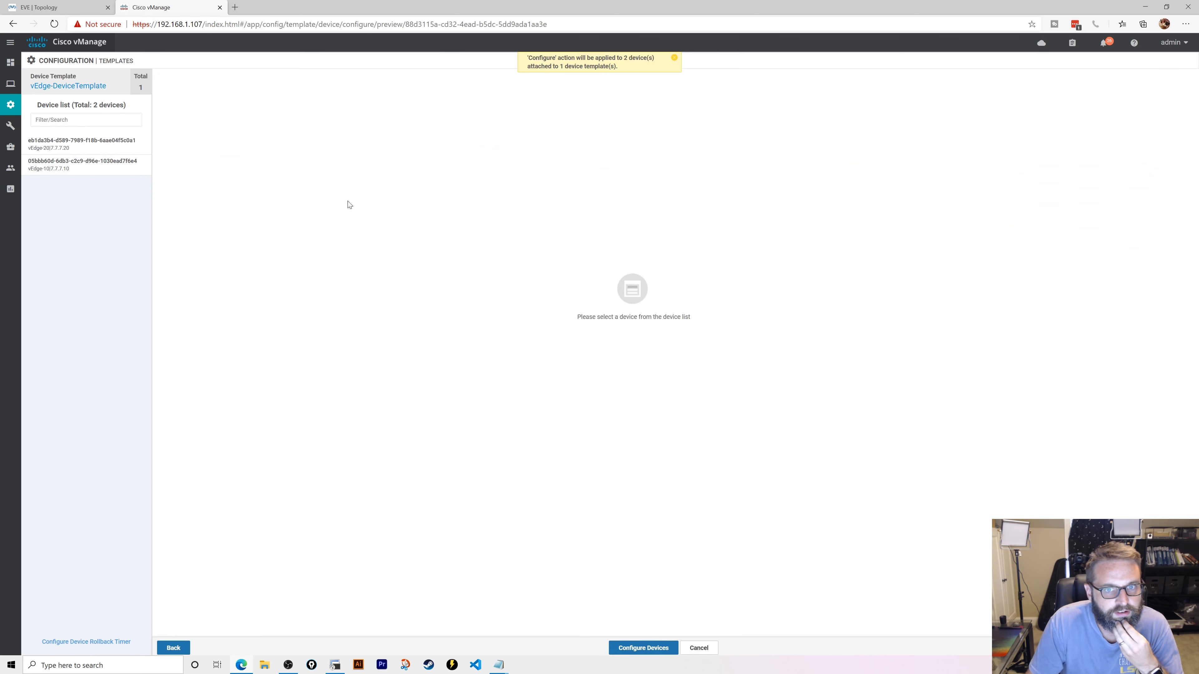
click(66, 144)
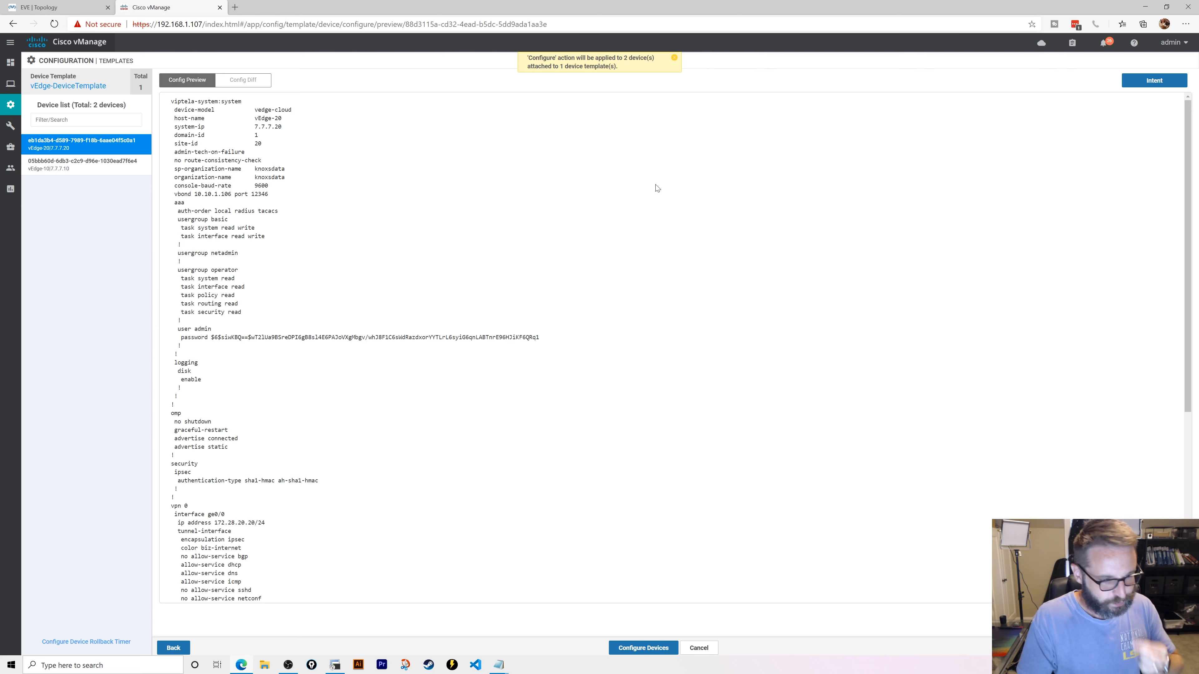
scroll(441, 284, down, 4)
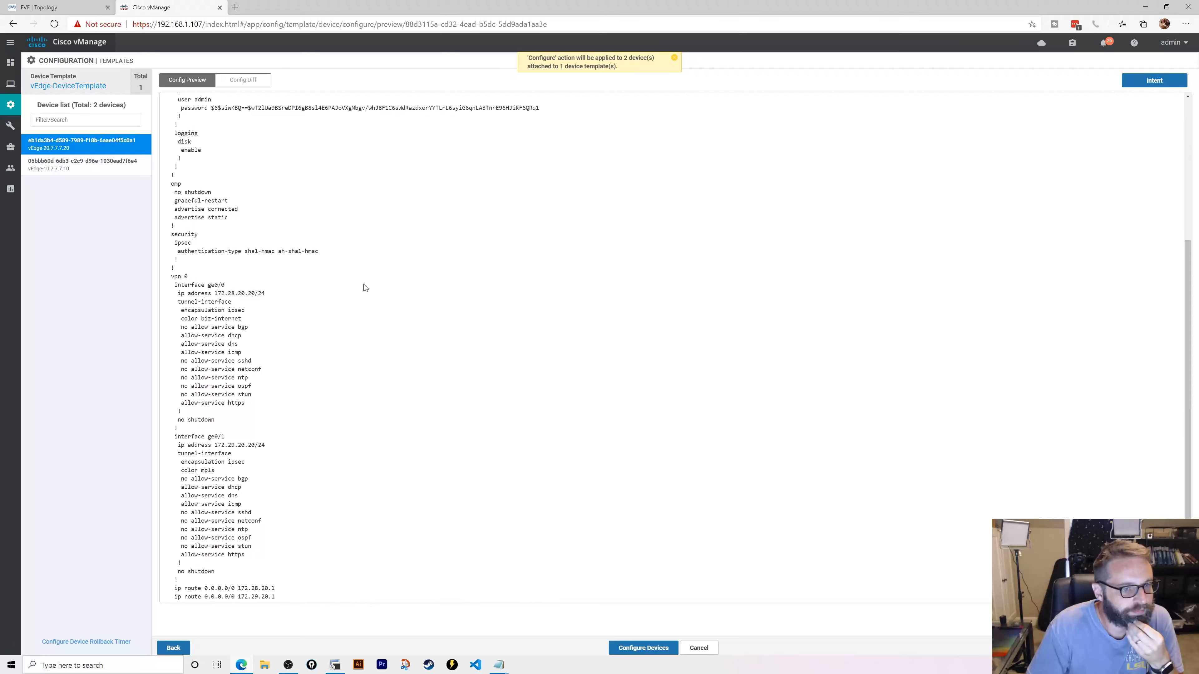
scroll(325, 327, down, 2)
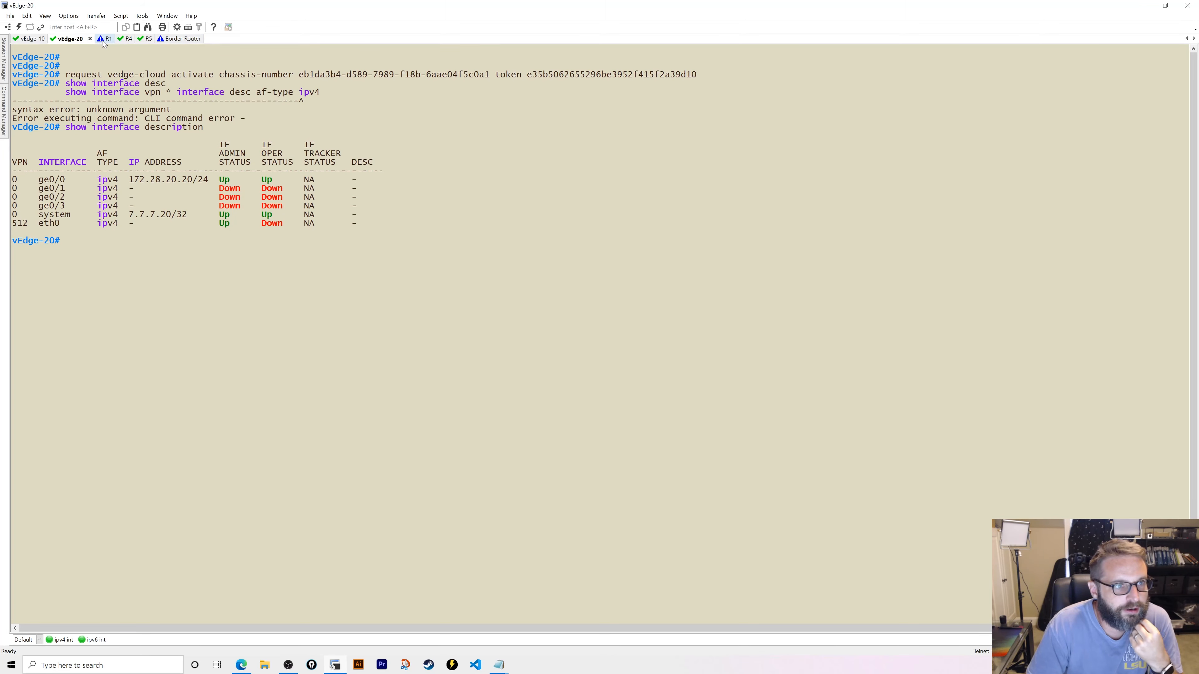
click(118, 39)
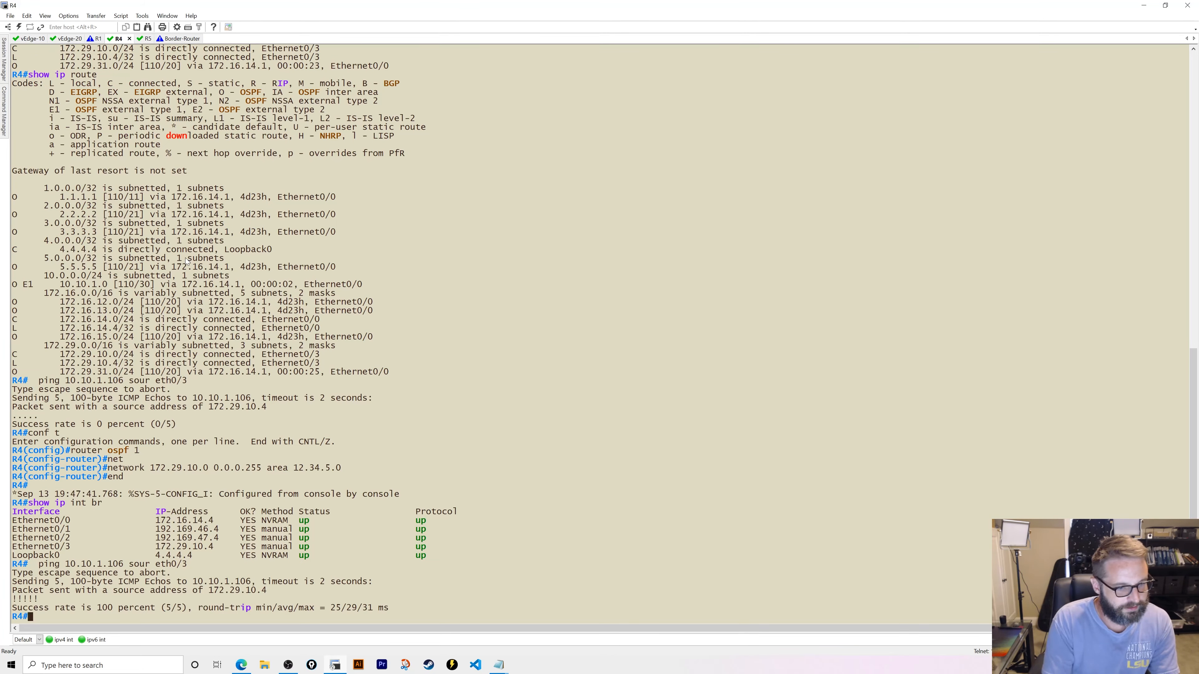
click(1154, 7)
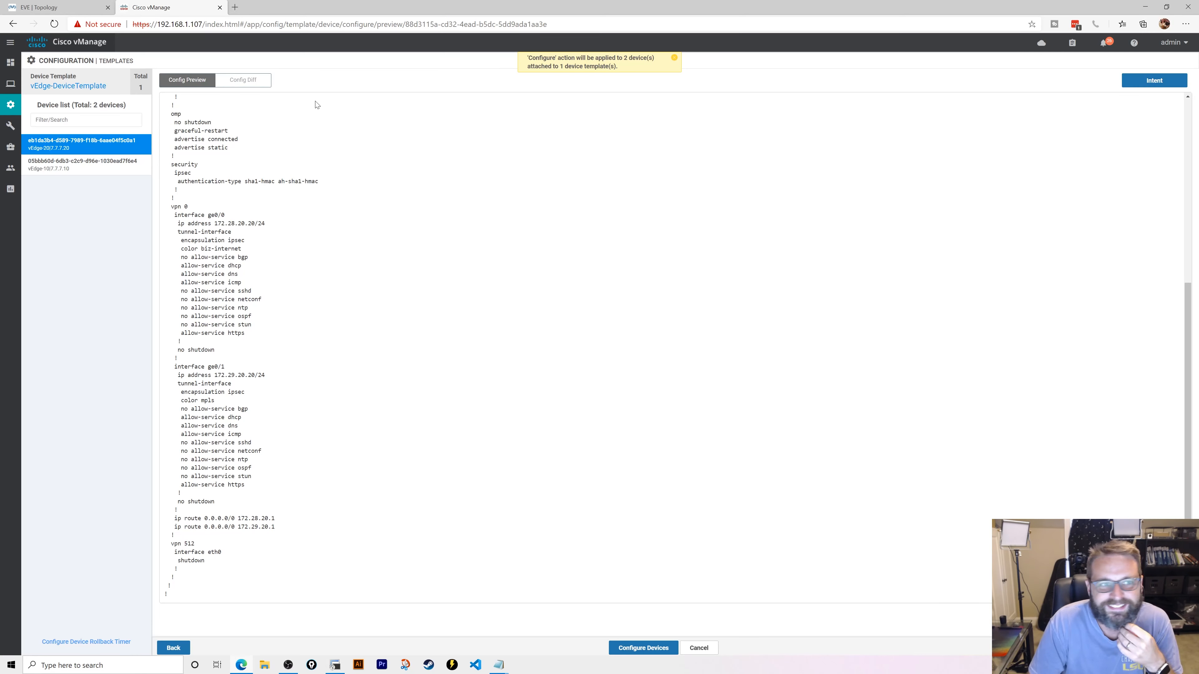
- Compare vEdge-20's local and new configs side by side, reviewing the added ge0/1 MPLS interface
click(248, 81)
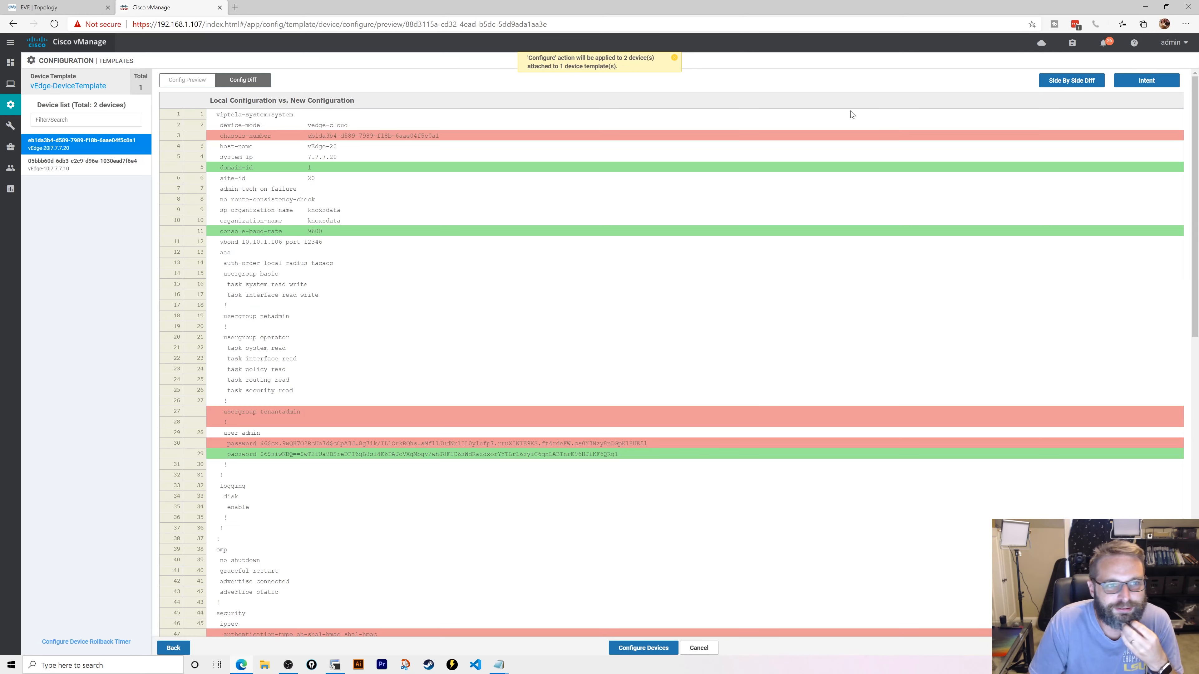
click(1076, 81)
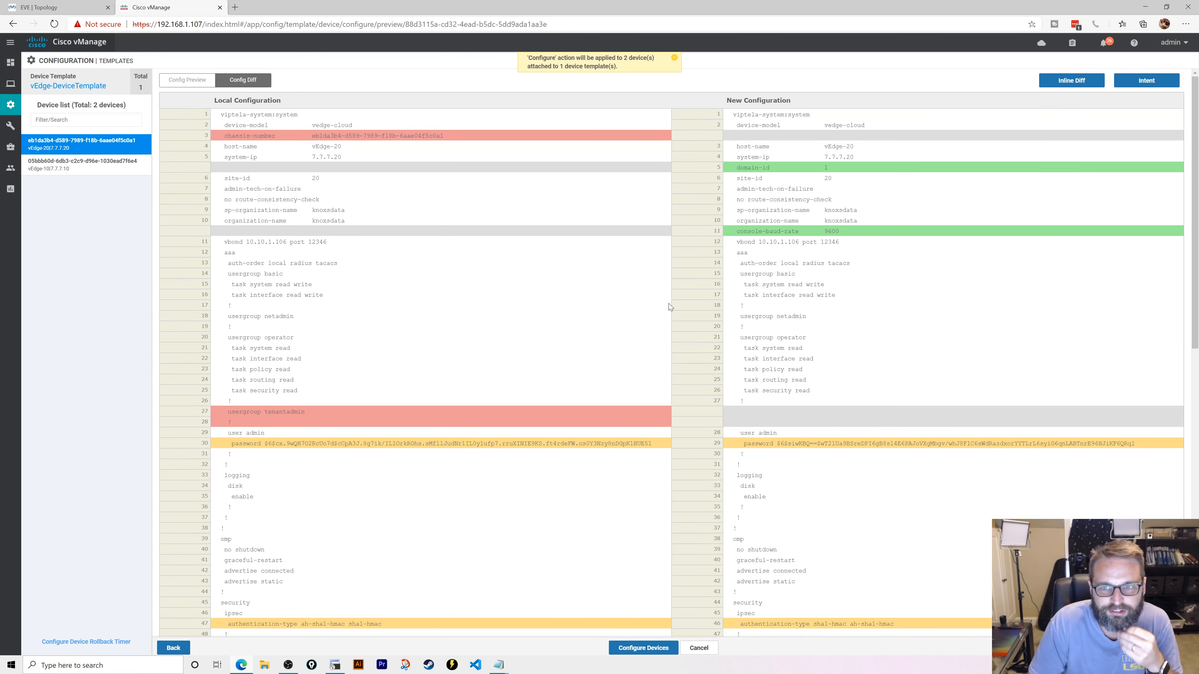
scroll(670, 306, down, 6)
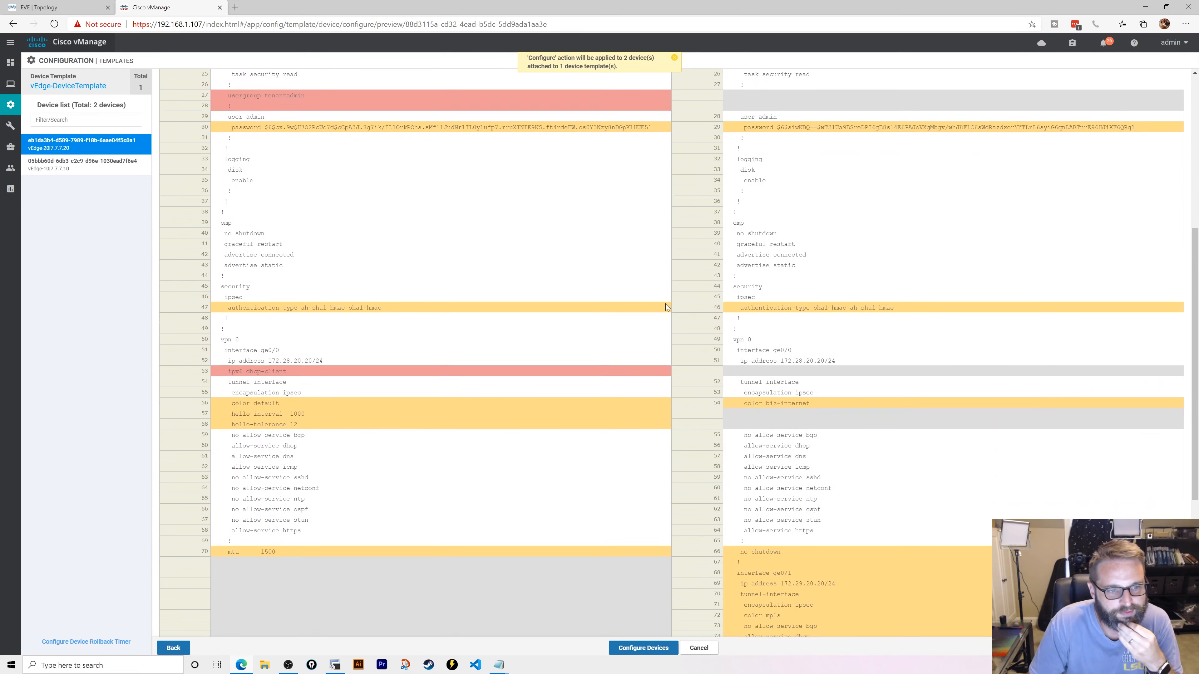
scroll(666, 307, down, 1)
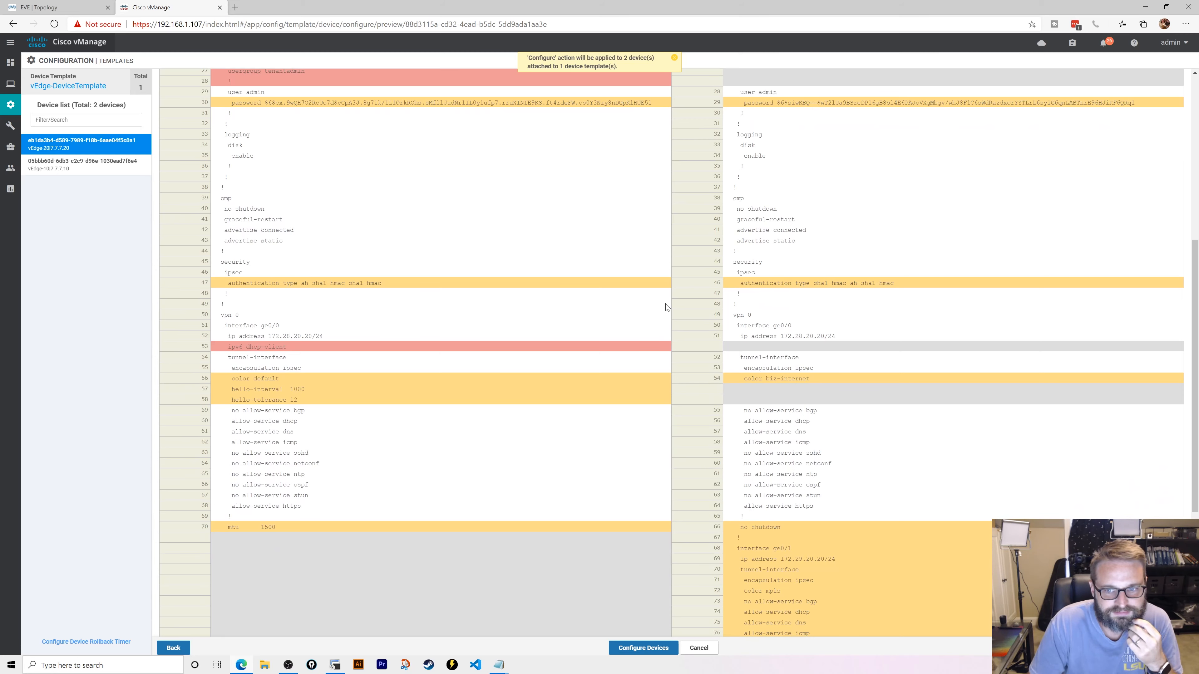
scroll(666, 307, down, 5)
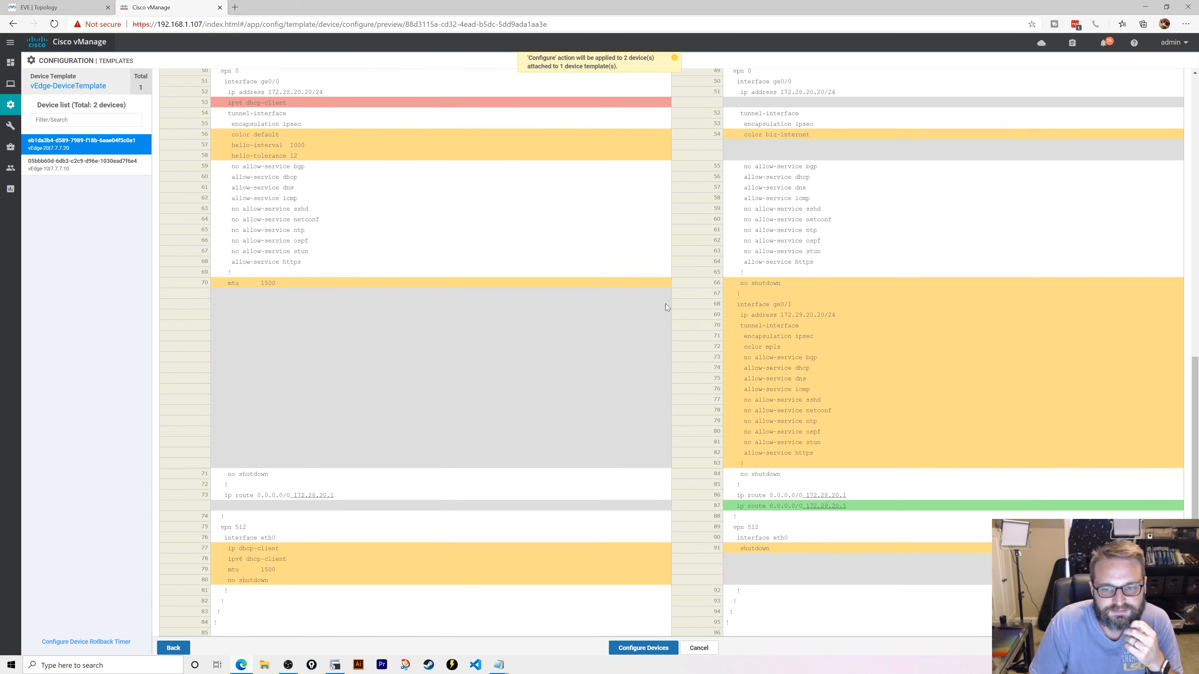
- Confirm and push the template configuration to both vEdge-10 and vEdge-20
click(643, 648)
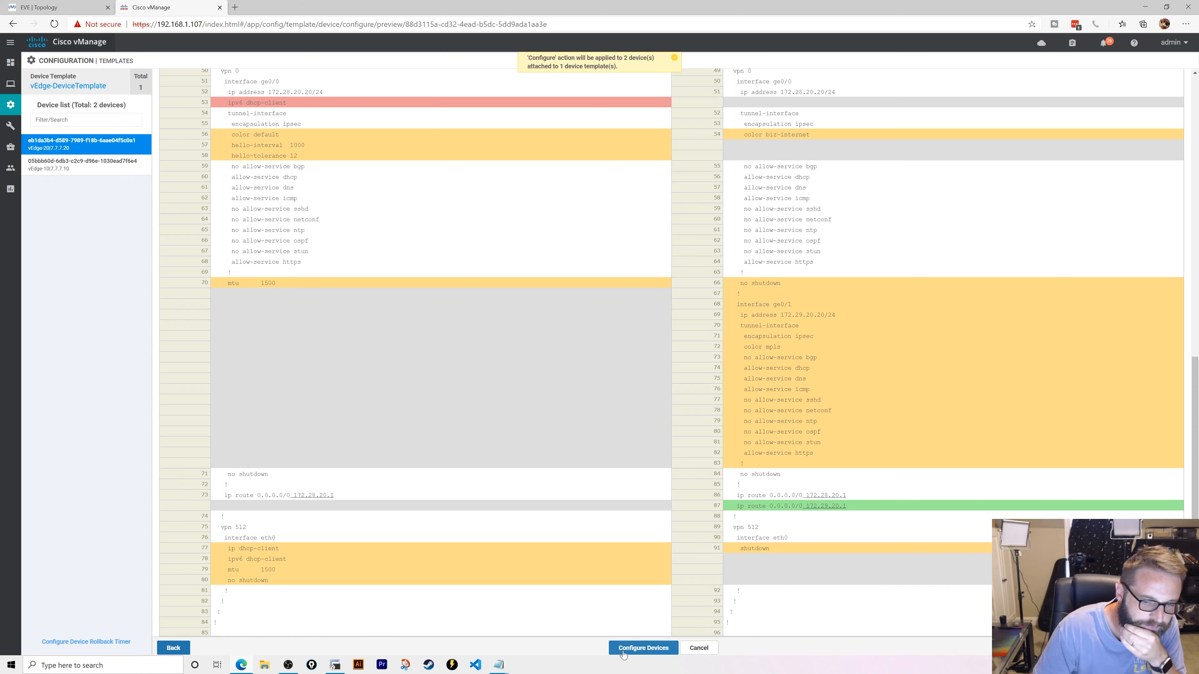
click(376, 344)
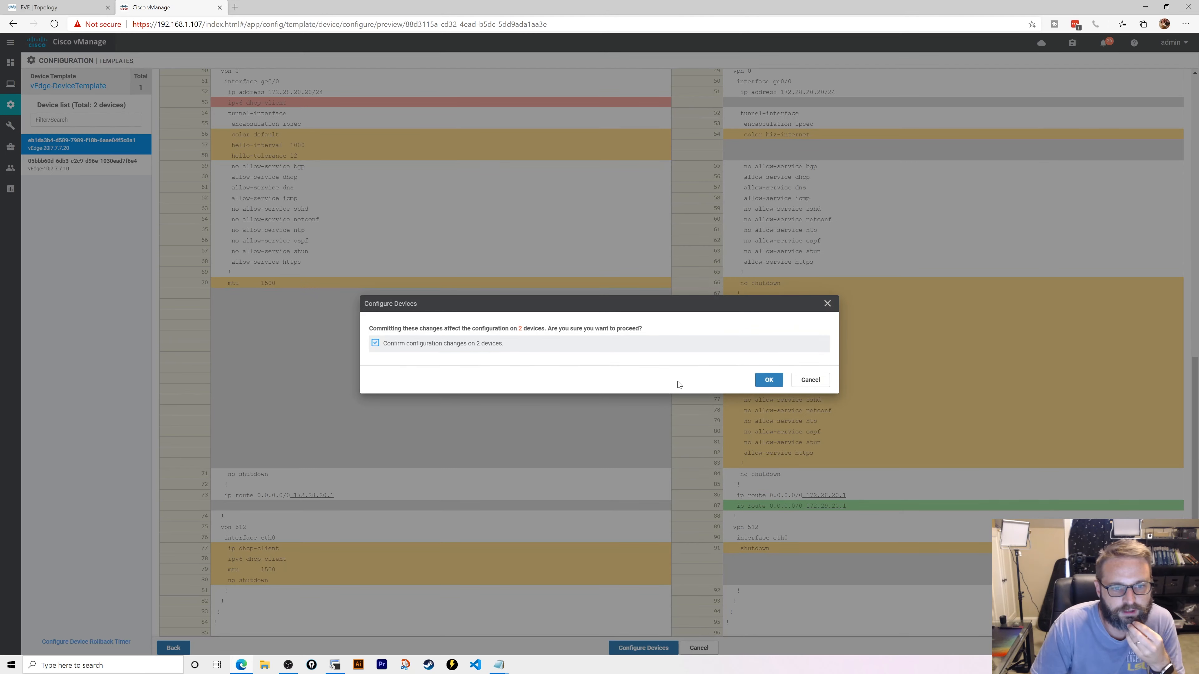
click(782, 384)
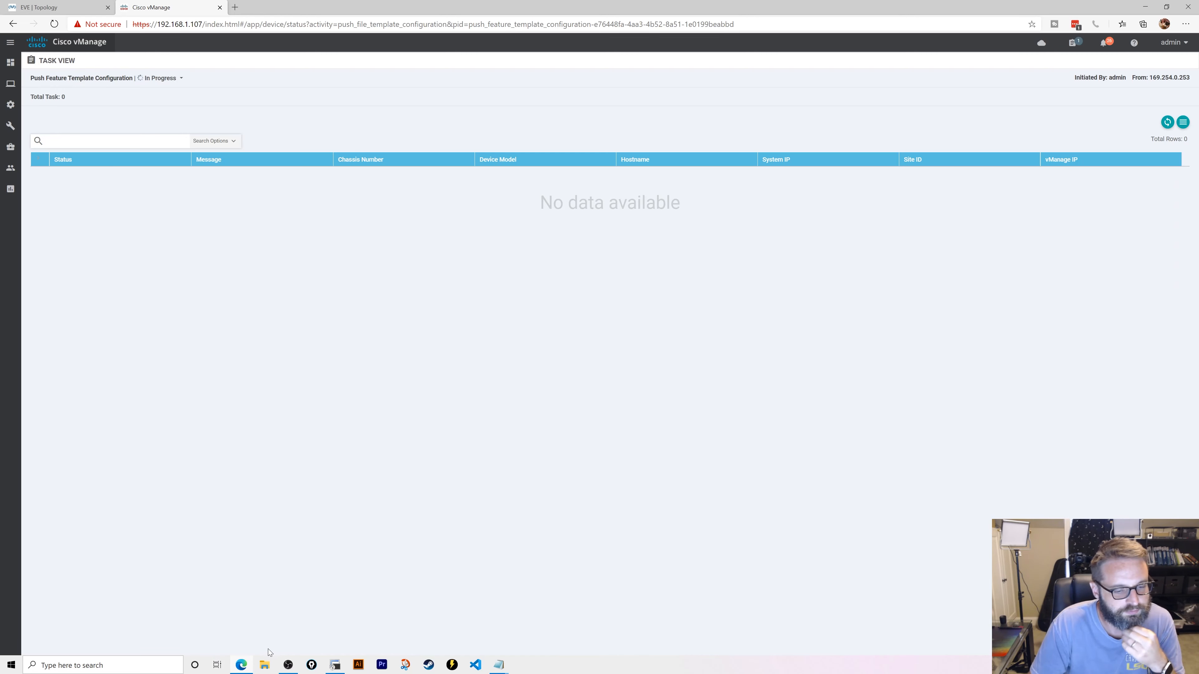
click(21, 5)
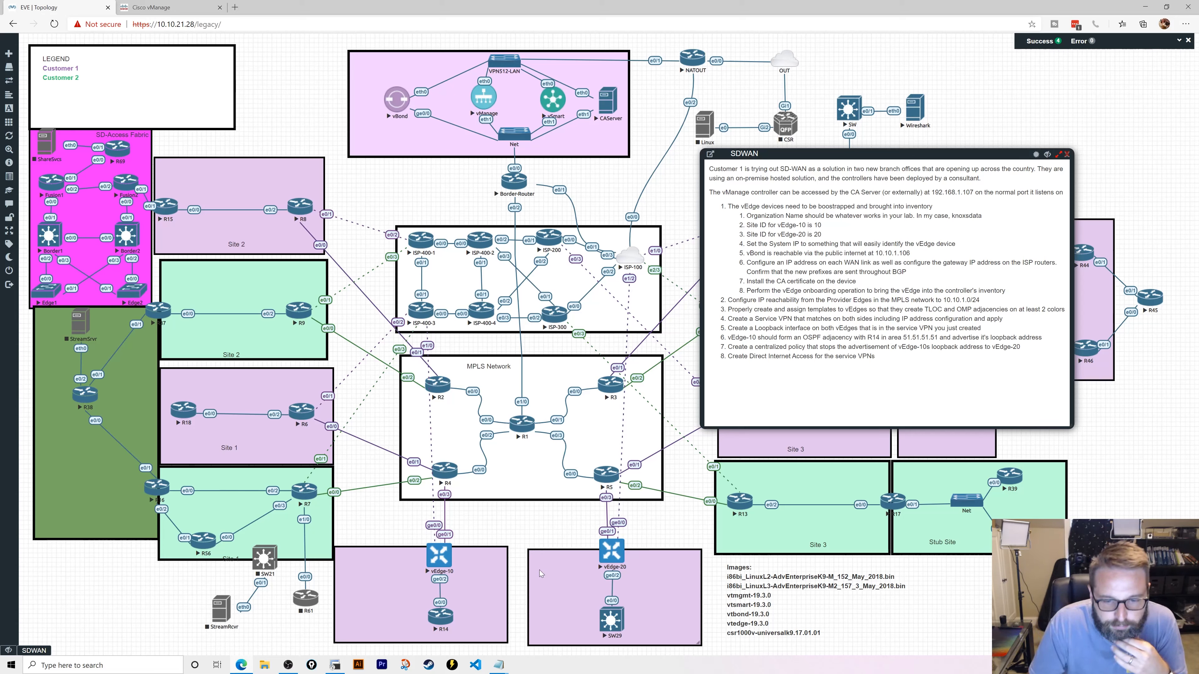
click(163, 7)
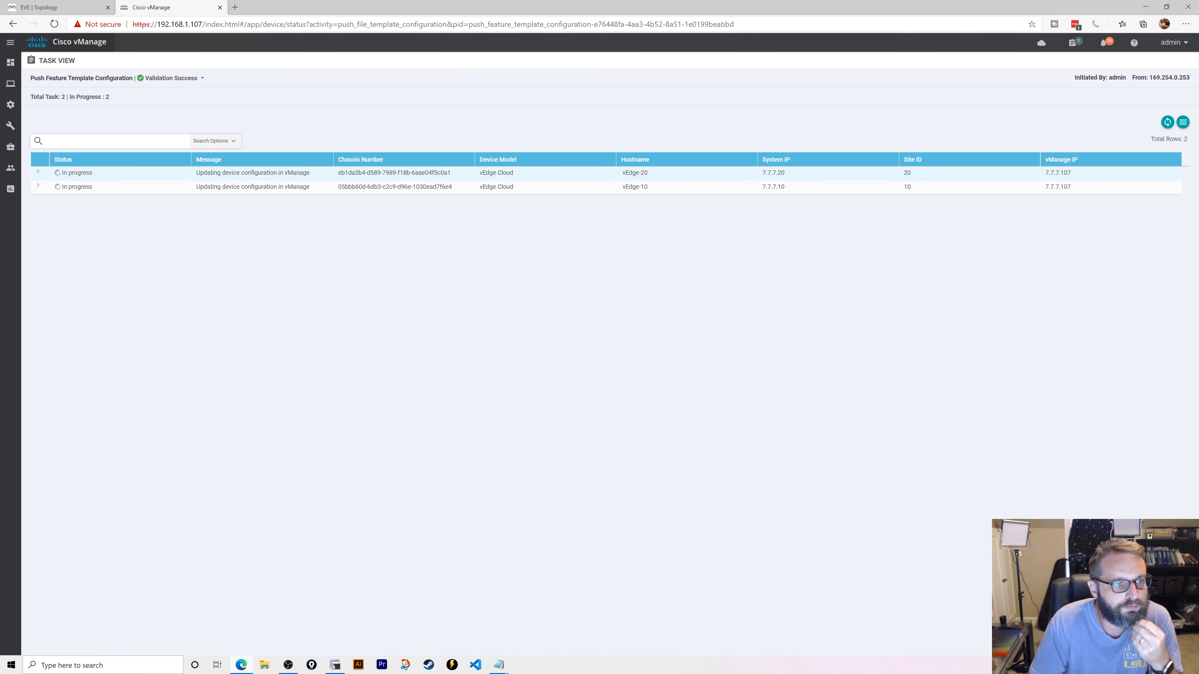
- Start a new vEdge Cloud VPN feature template from the feature templates list
mouse_move(9, 108)
click(45, 188)
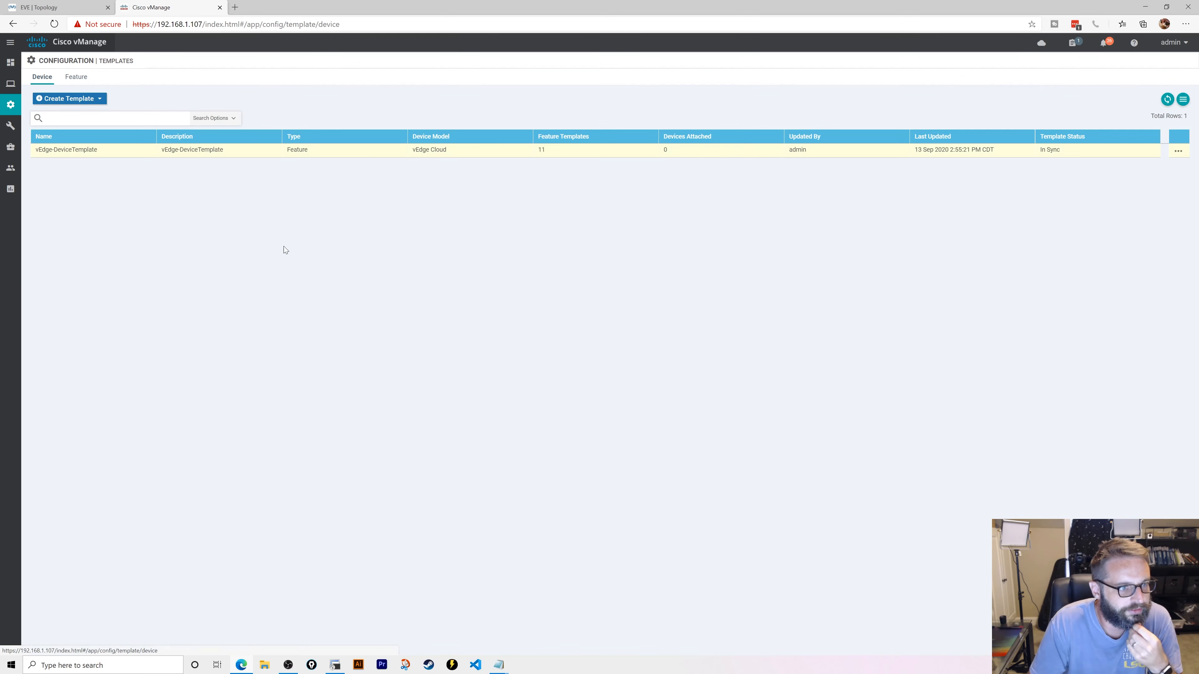
click(75, 77)
click(61, 99)
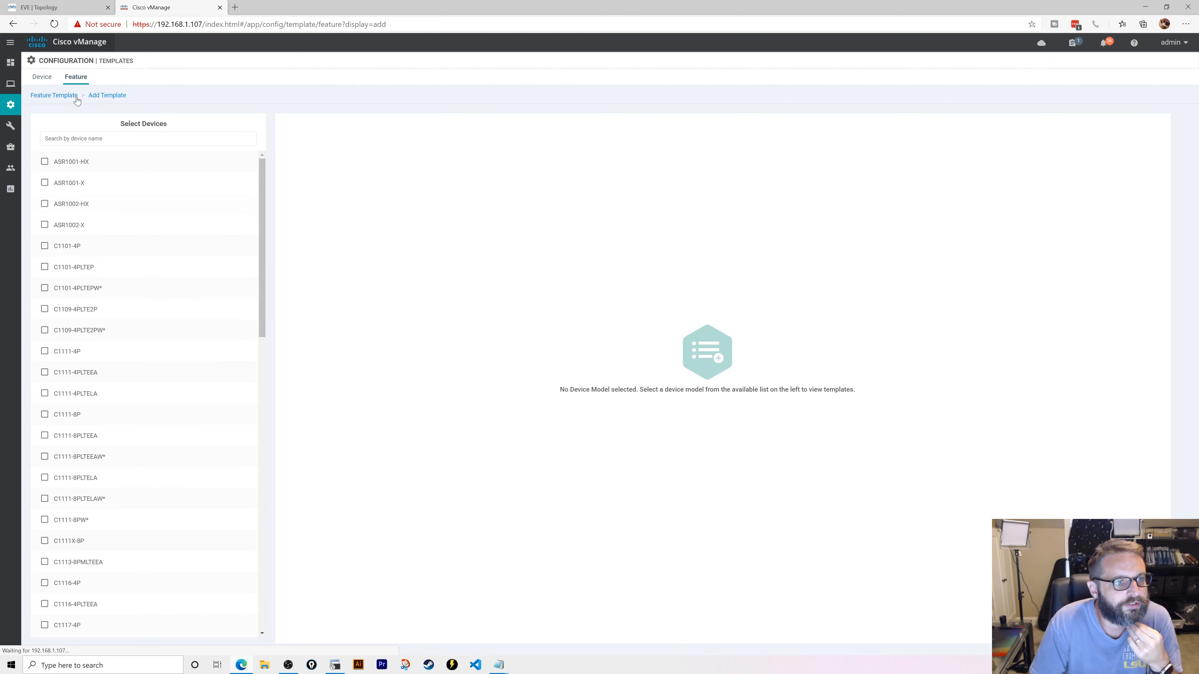
scroll(193, 444, down, 5)
scroll(192, 444, down, 5)
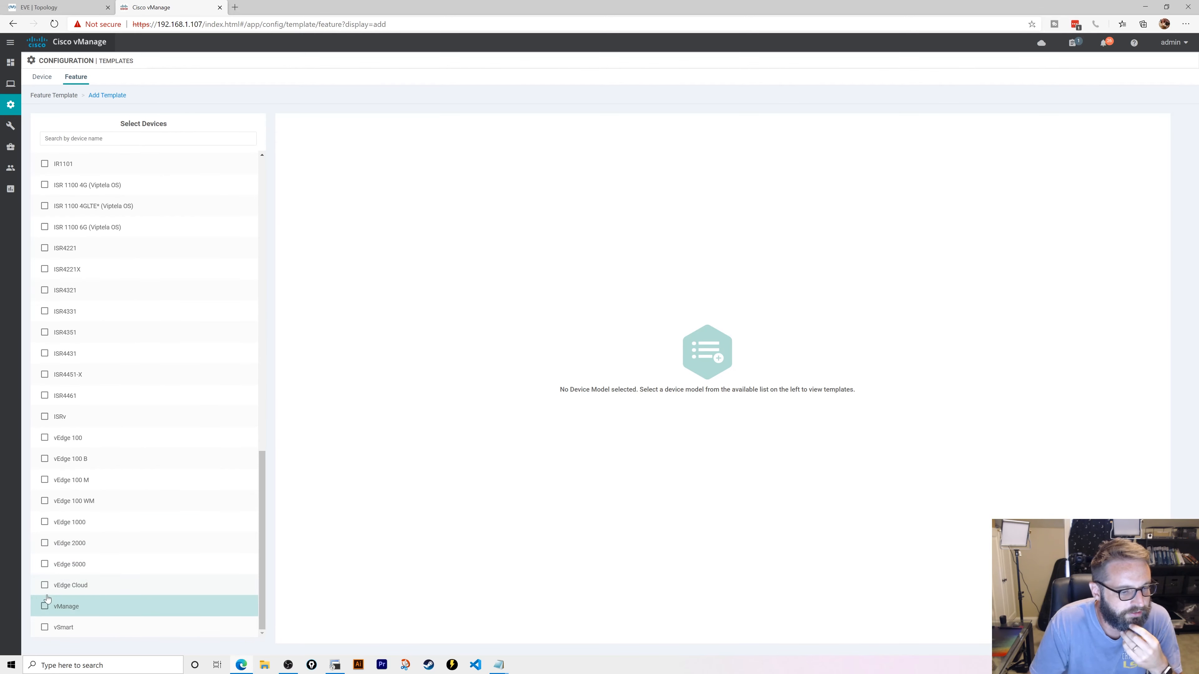
click(71, 585)
click(484, 341)
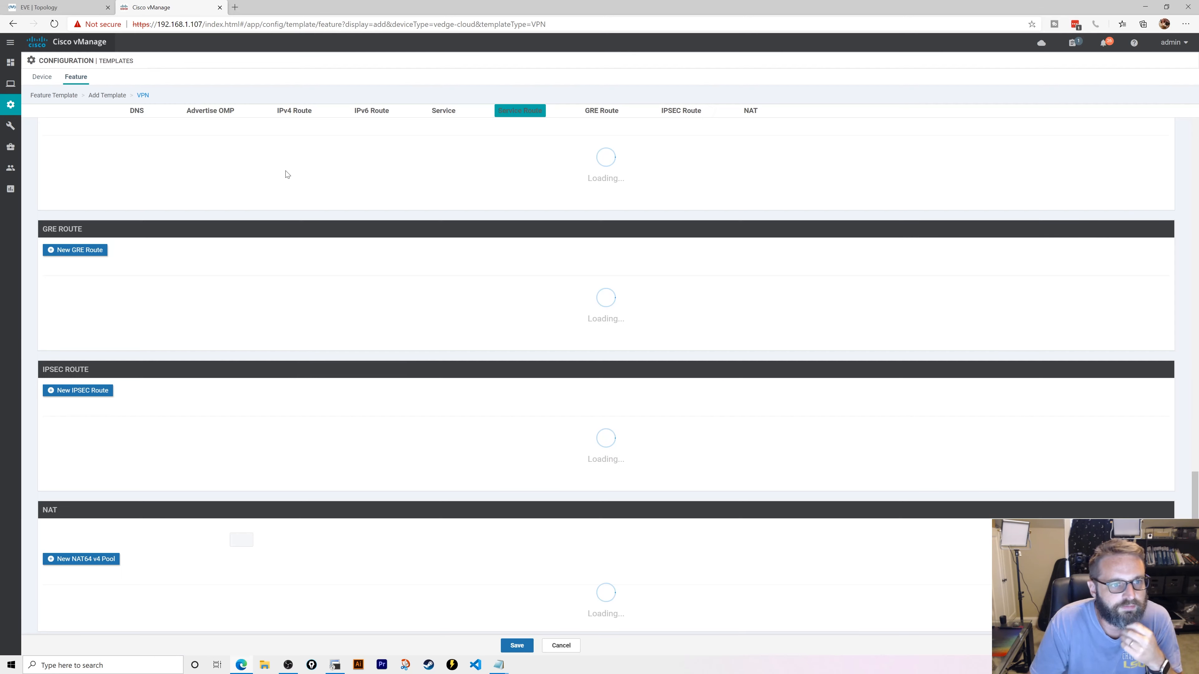
scroll(226, 218, up, 15)
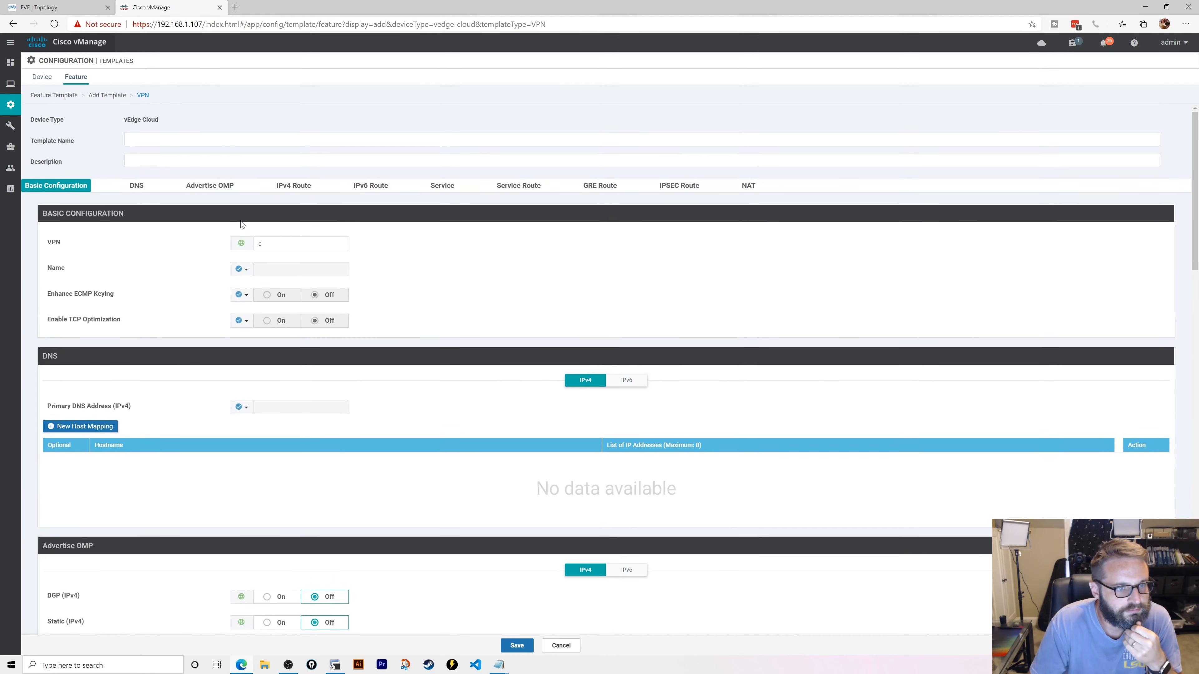
- Set VPN 5 and use Users-VPN5 as the template name and description
click(283, 243)
text(5)
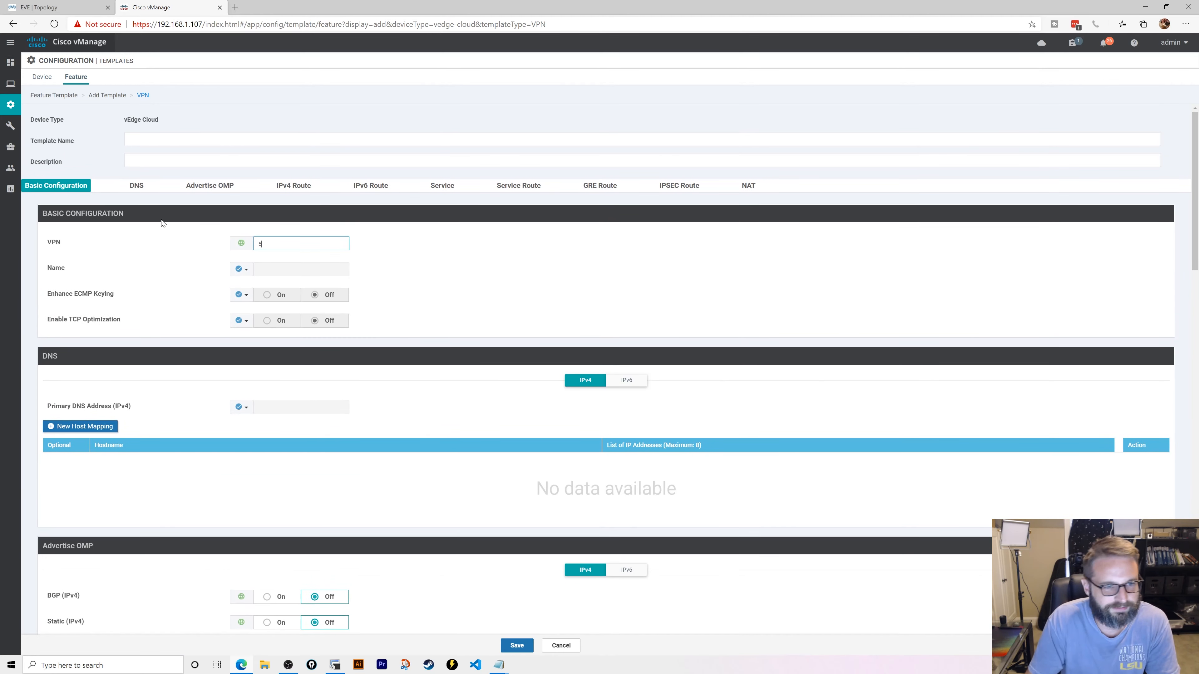
click(152, 140)
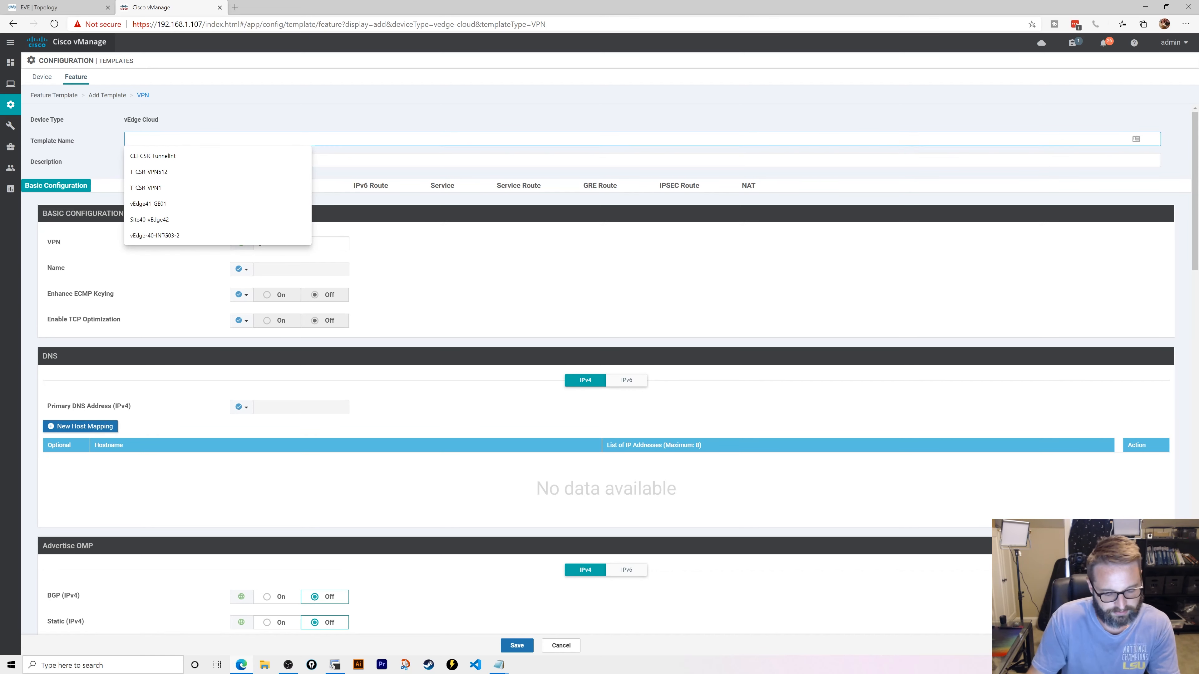
text(User)
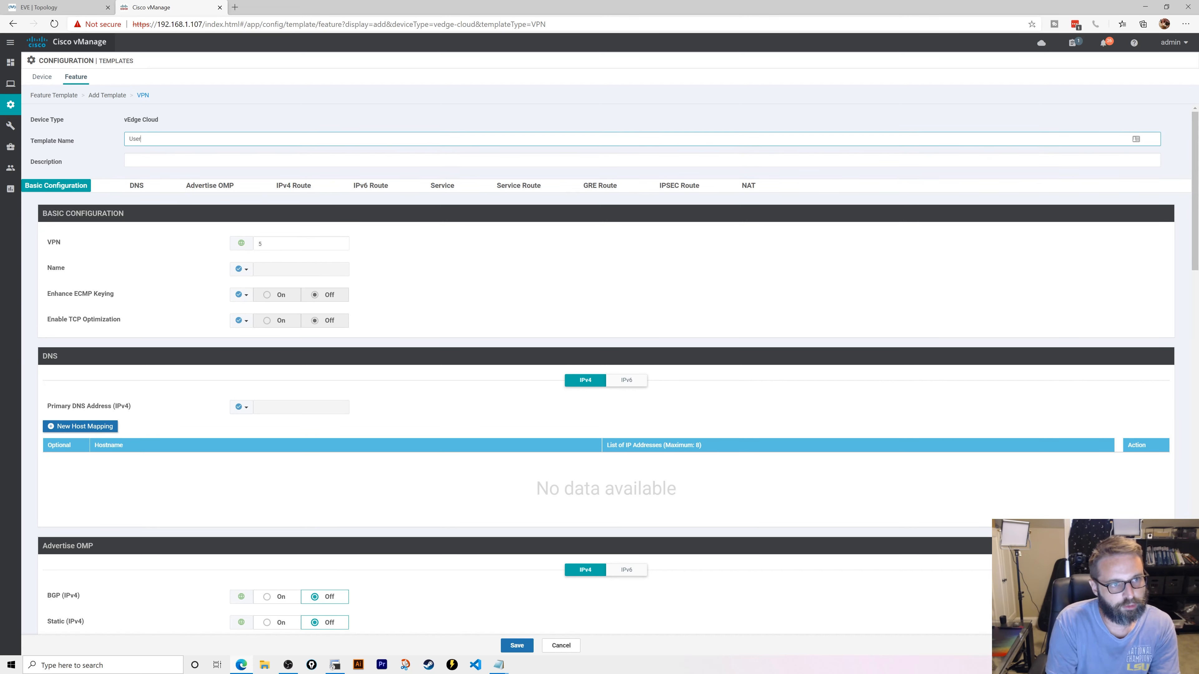
text(s-VPN)
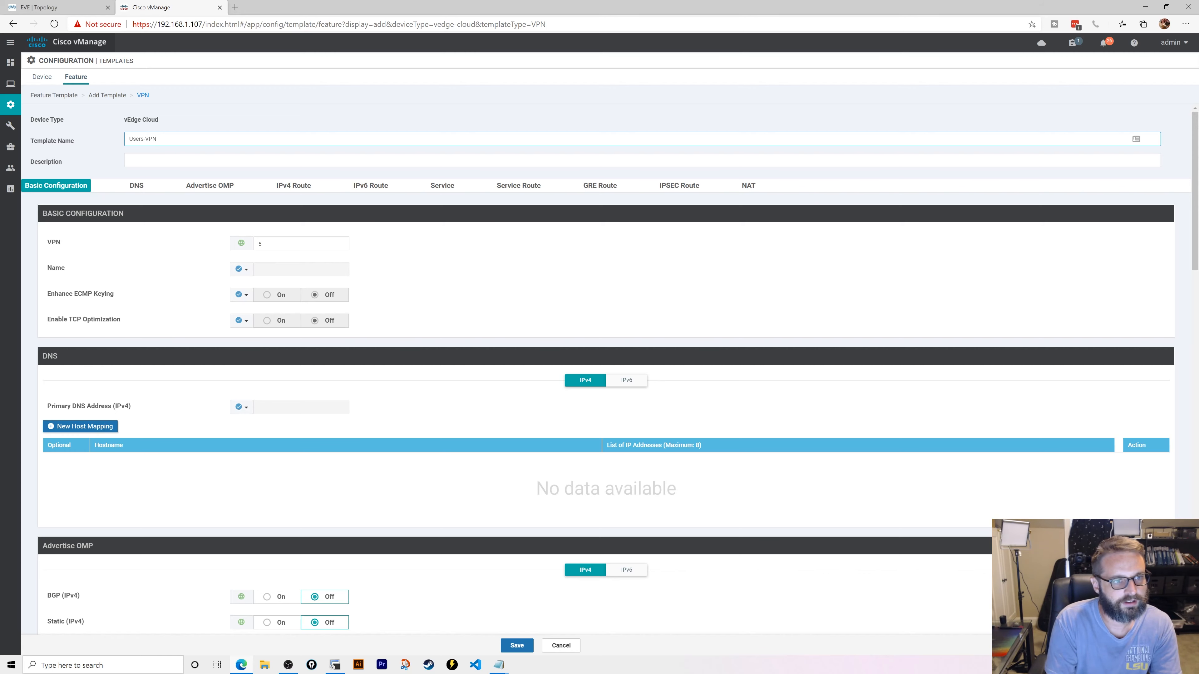
text(5)
click(152, 161)
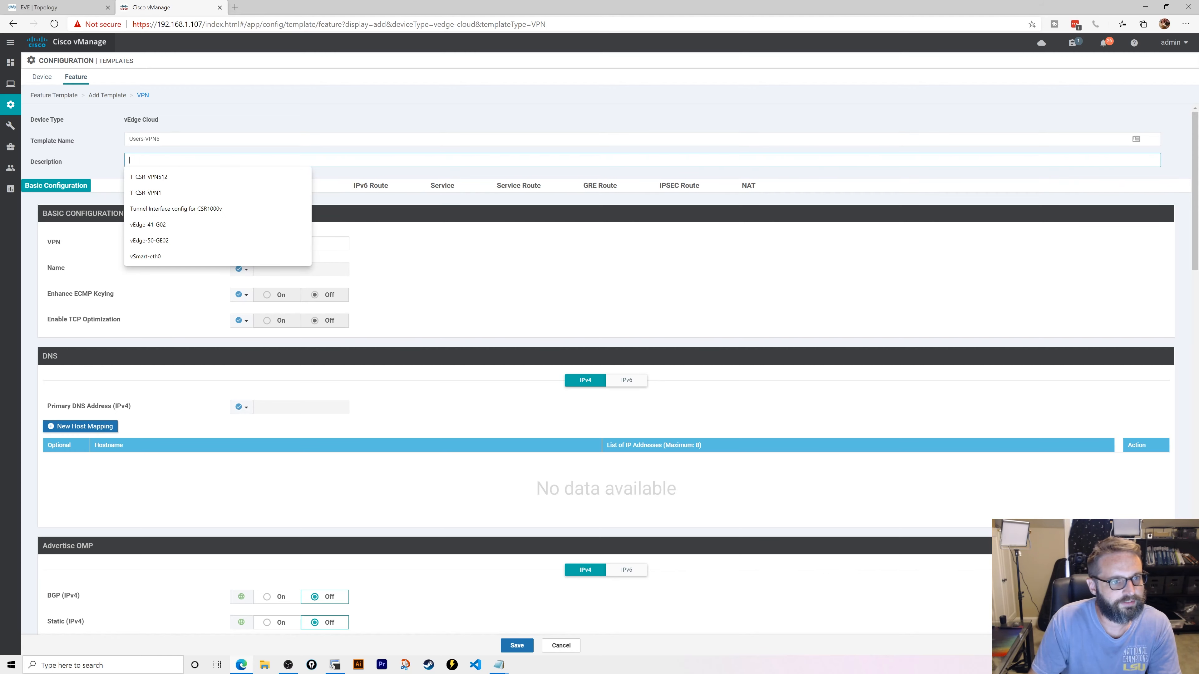
text(Users-VPN5)
- Advertise static and connected IPv4 routes into OMP and save the template
scroll(169, 311, down, 6)
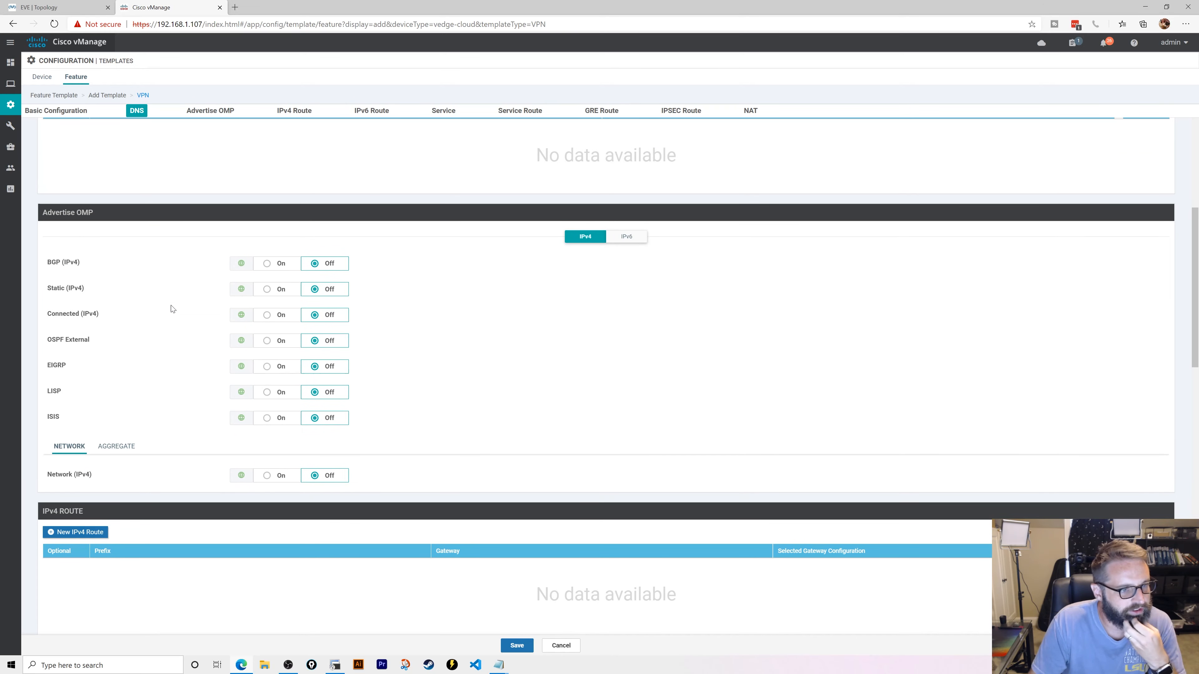
click(267, 290)
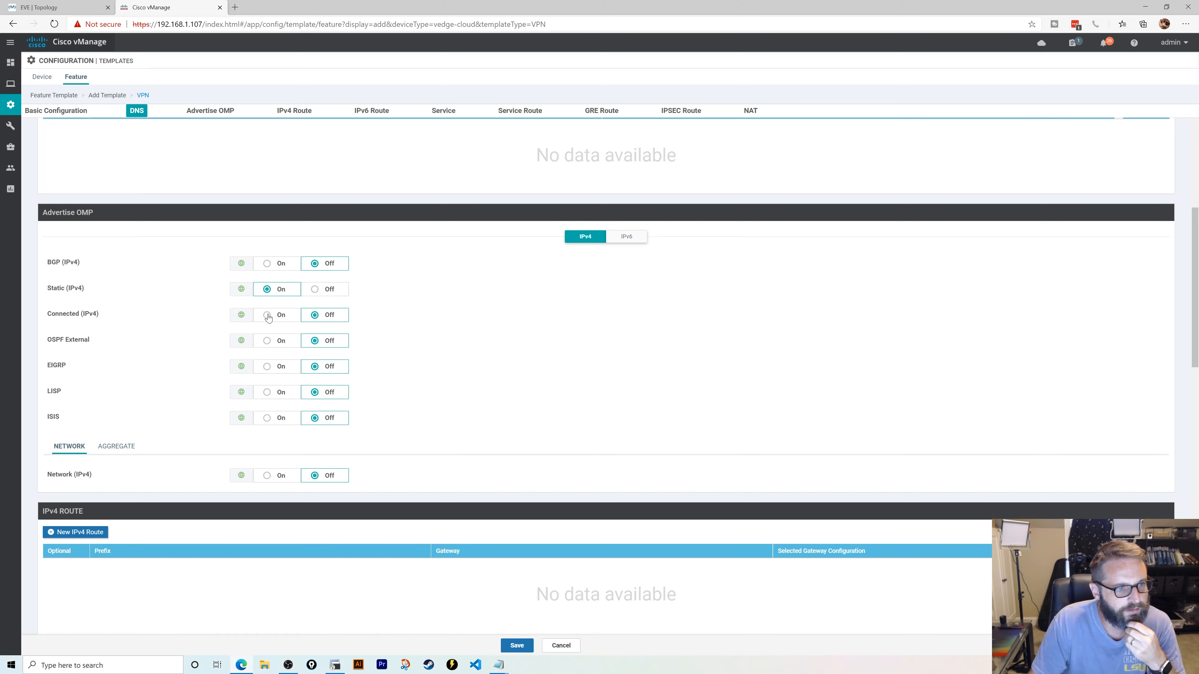
click(268, 316)
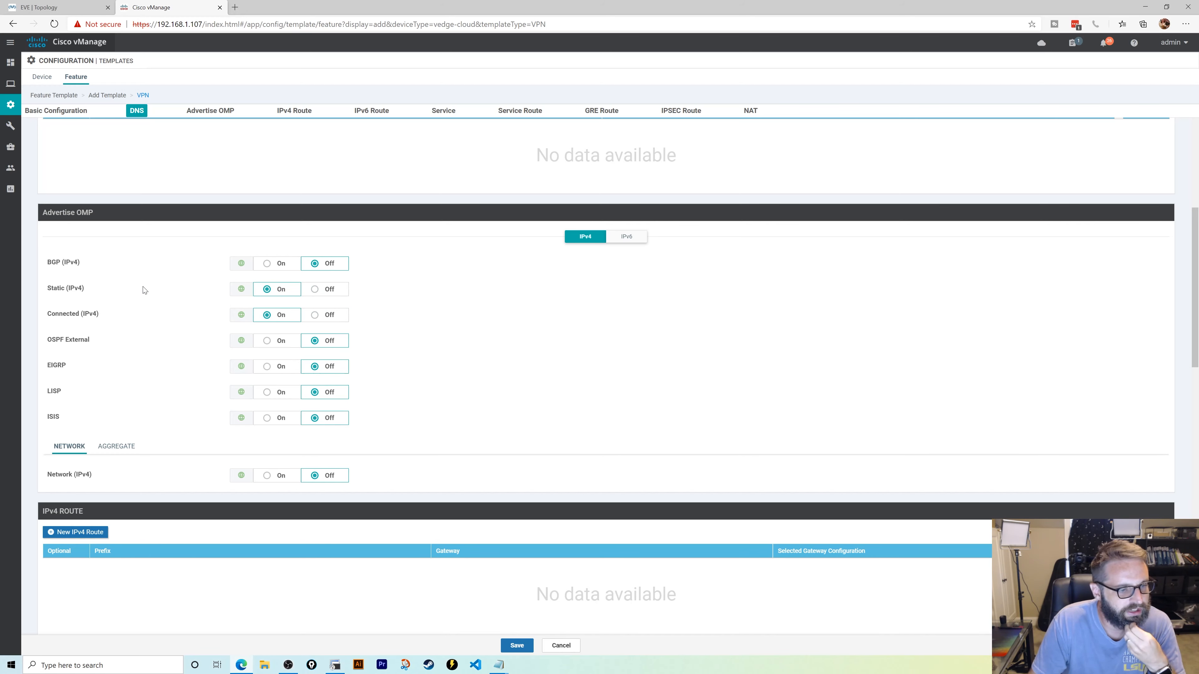
scroll(145, 290, down, 5)
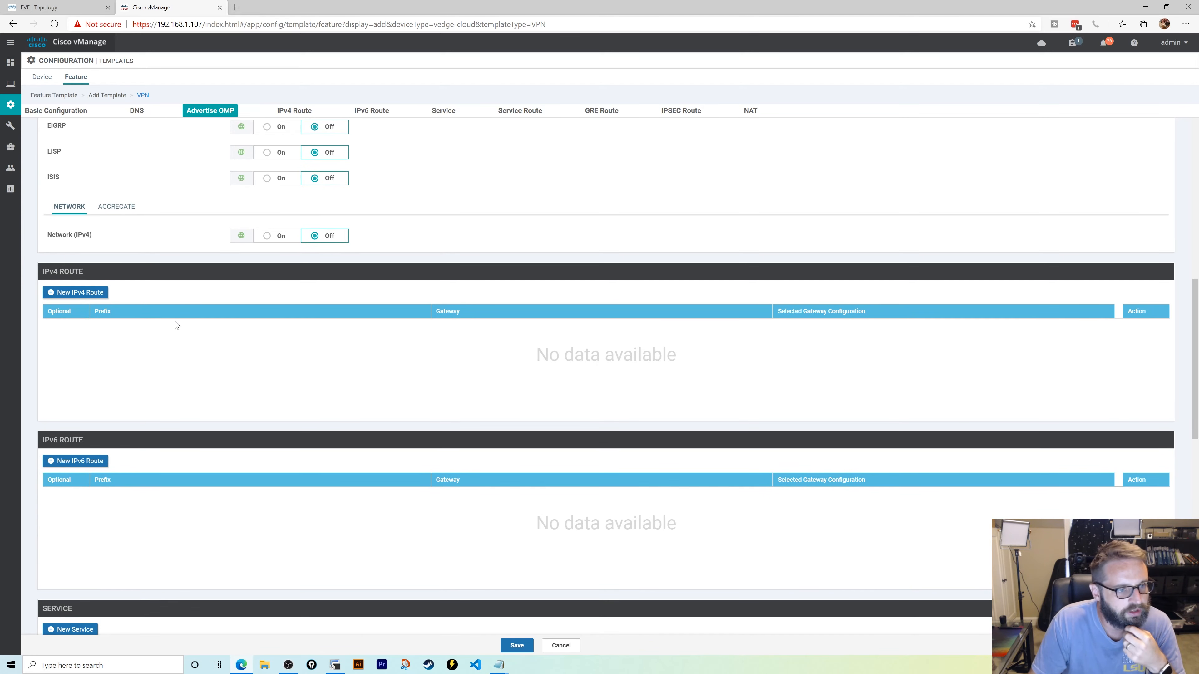
scroll(175, 325, down, 12)
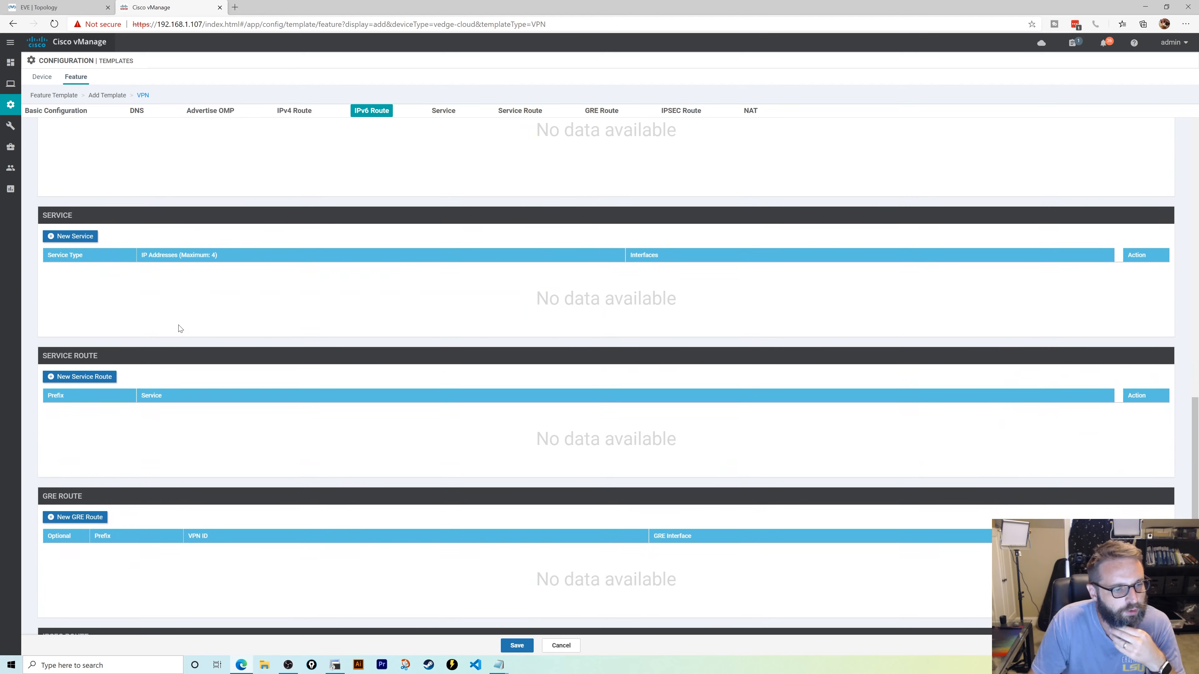
scroll(179, 327, down, 2)
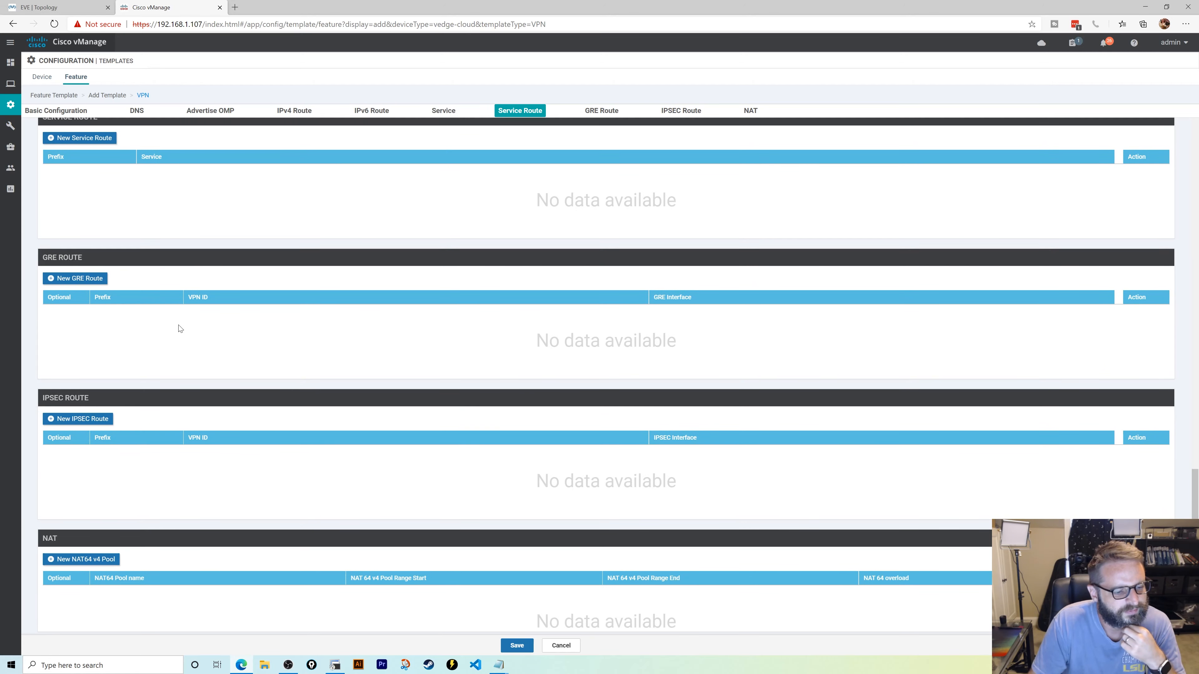
scroll(180, 328, up, 20)
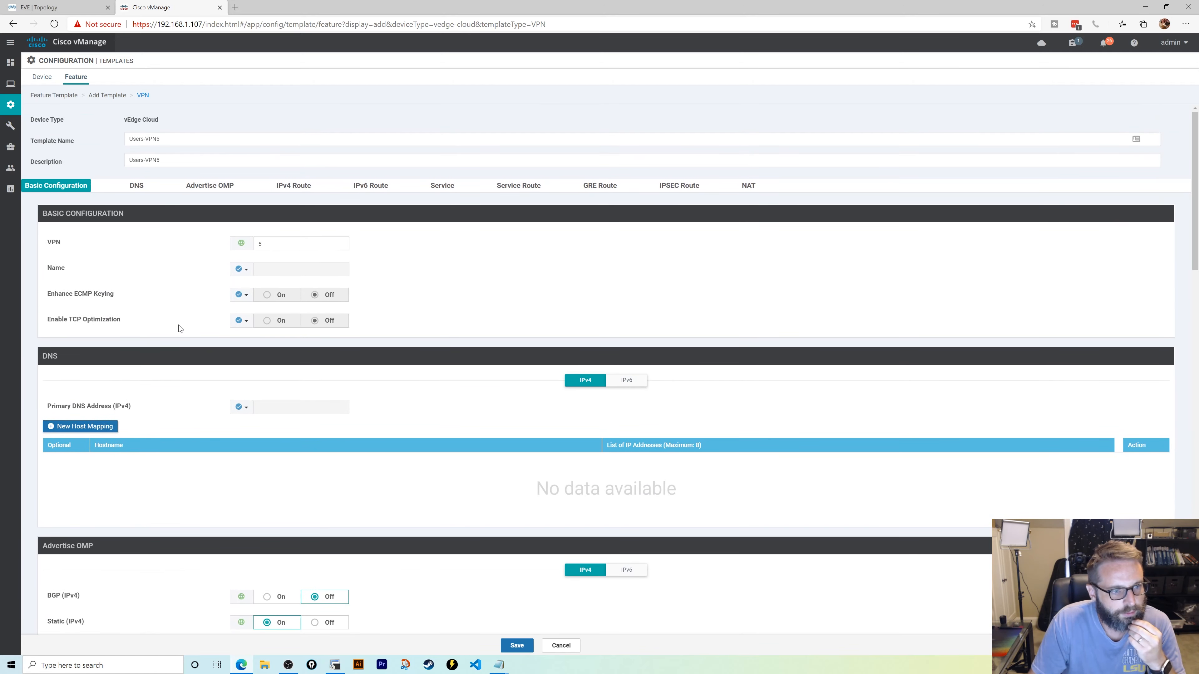
click(518, 645)
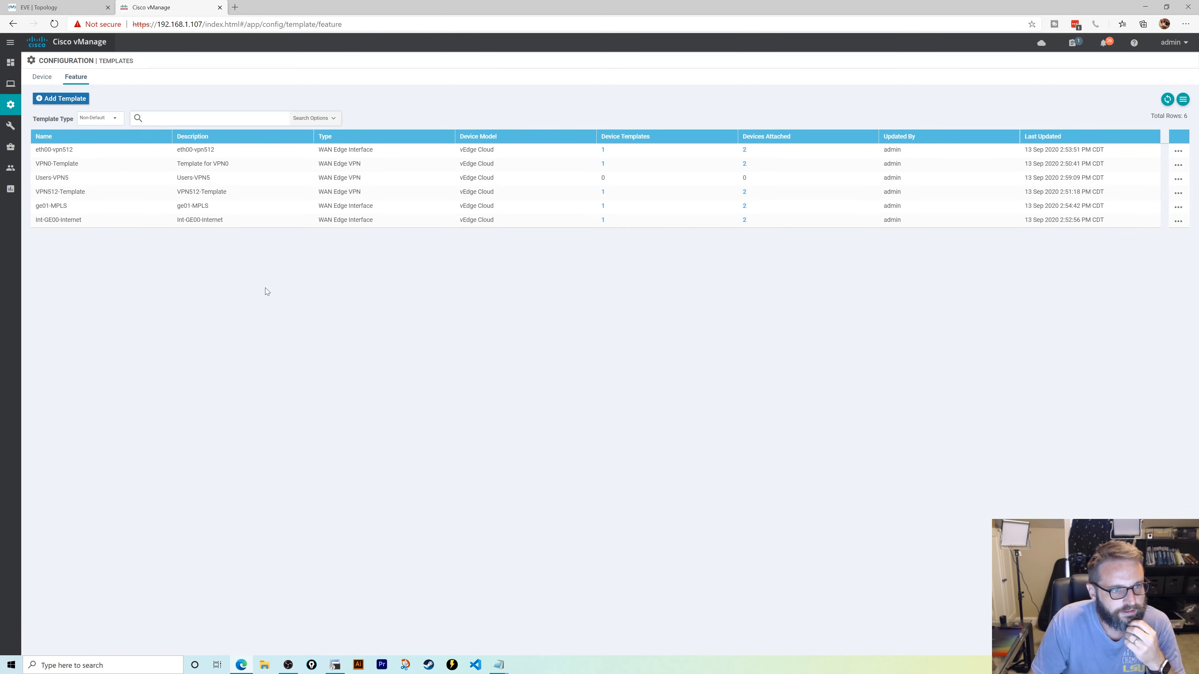
- Start a vEdge Cloud VPN Interface Ethernet template named and described ge02-vpn5
click(77, 100)
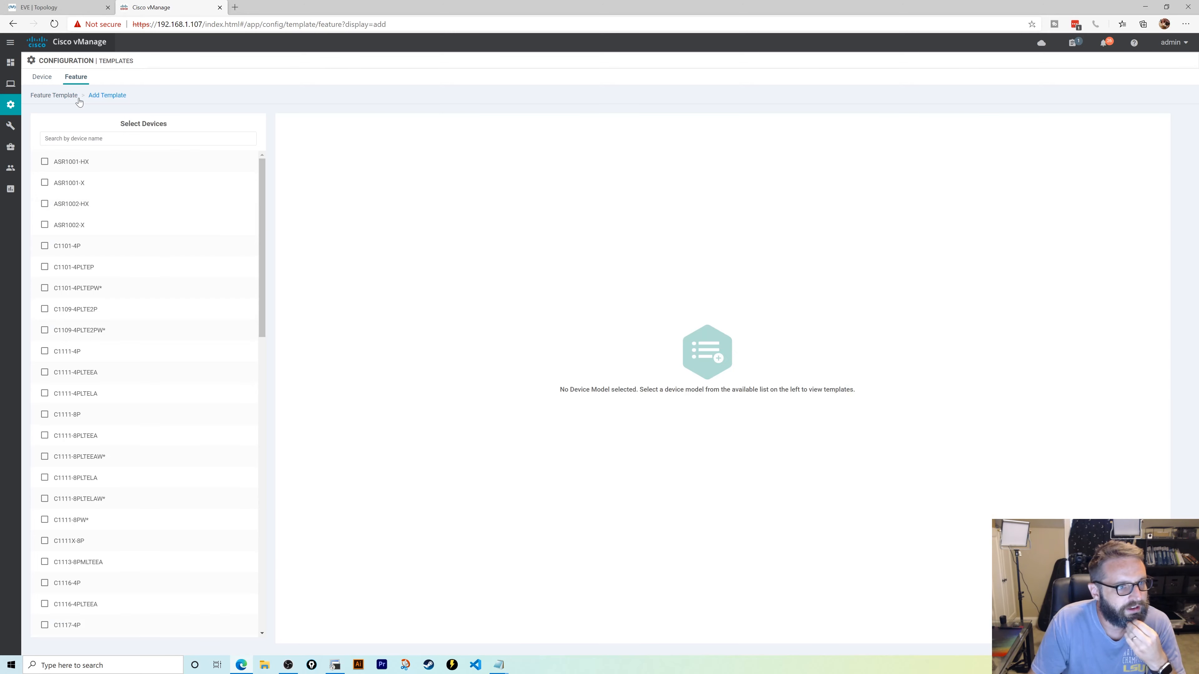
scroll(156, 383, down, 15)
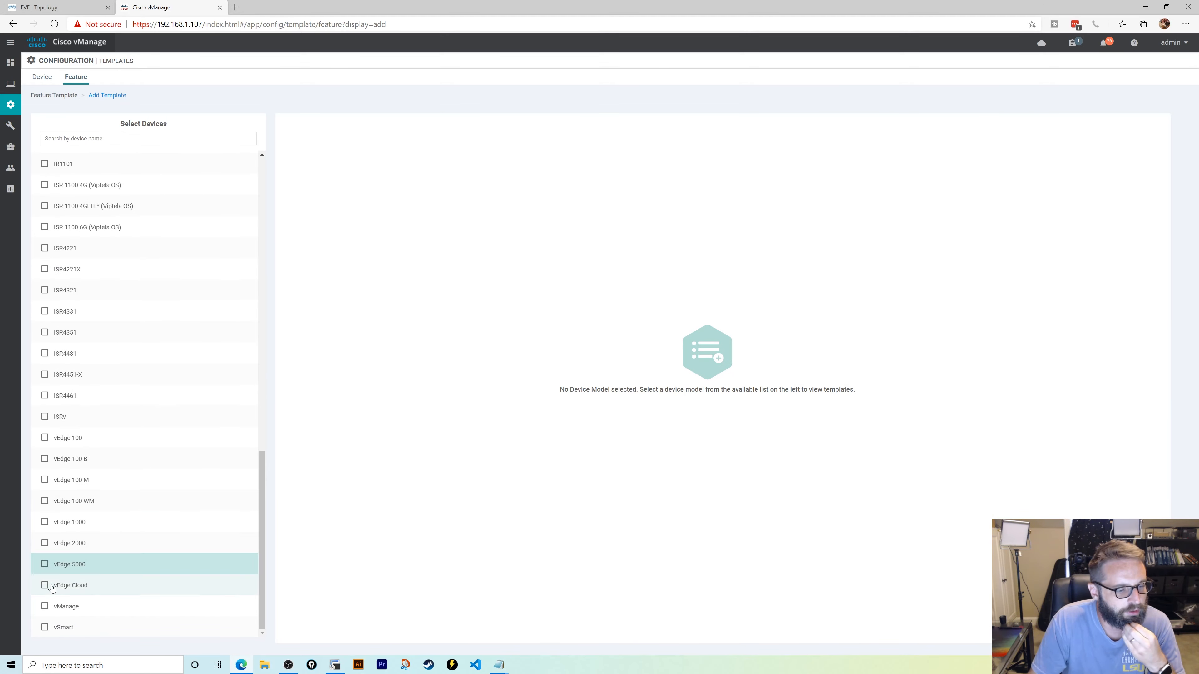
click(45, 585)
click(438, 364)
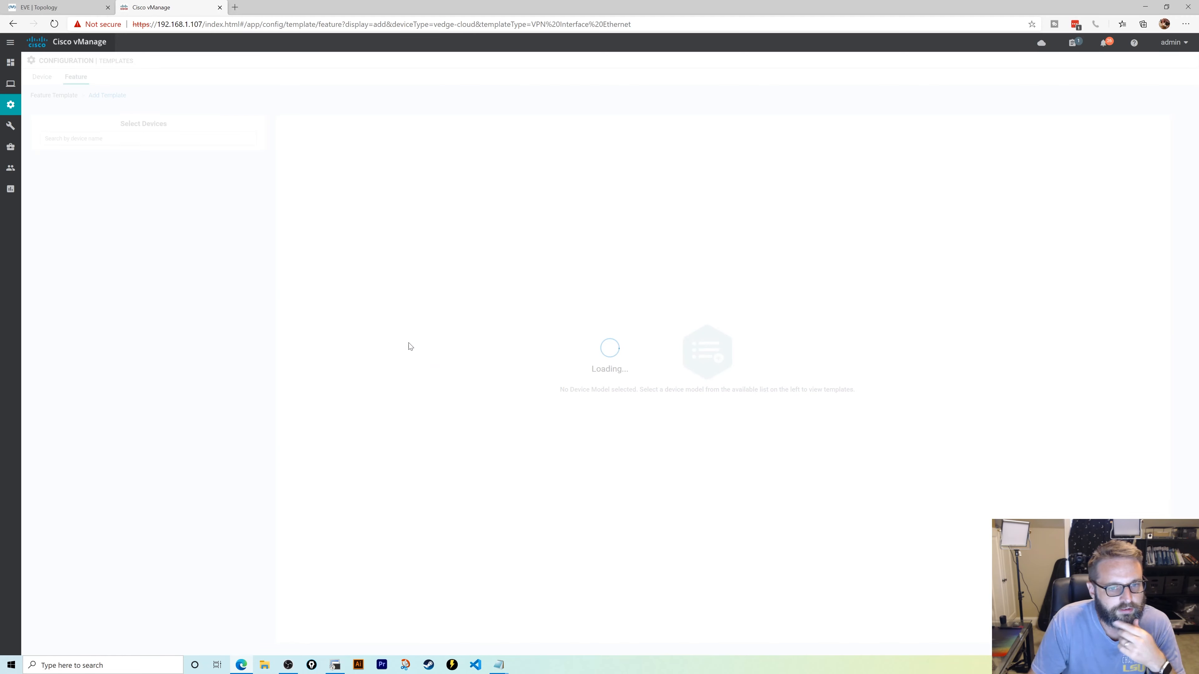
click(136, 139)
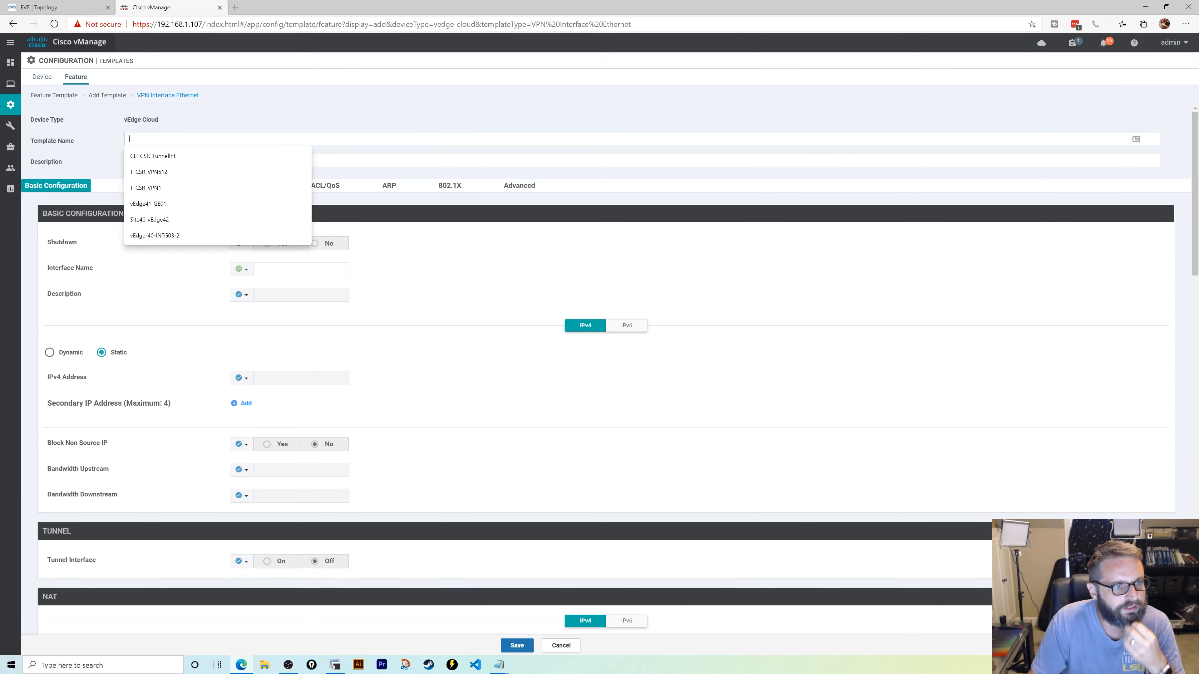
text(ge02-vpn5)
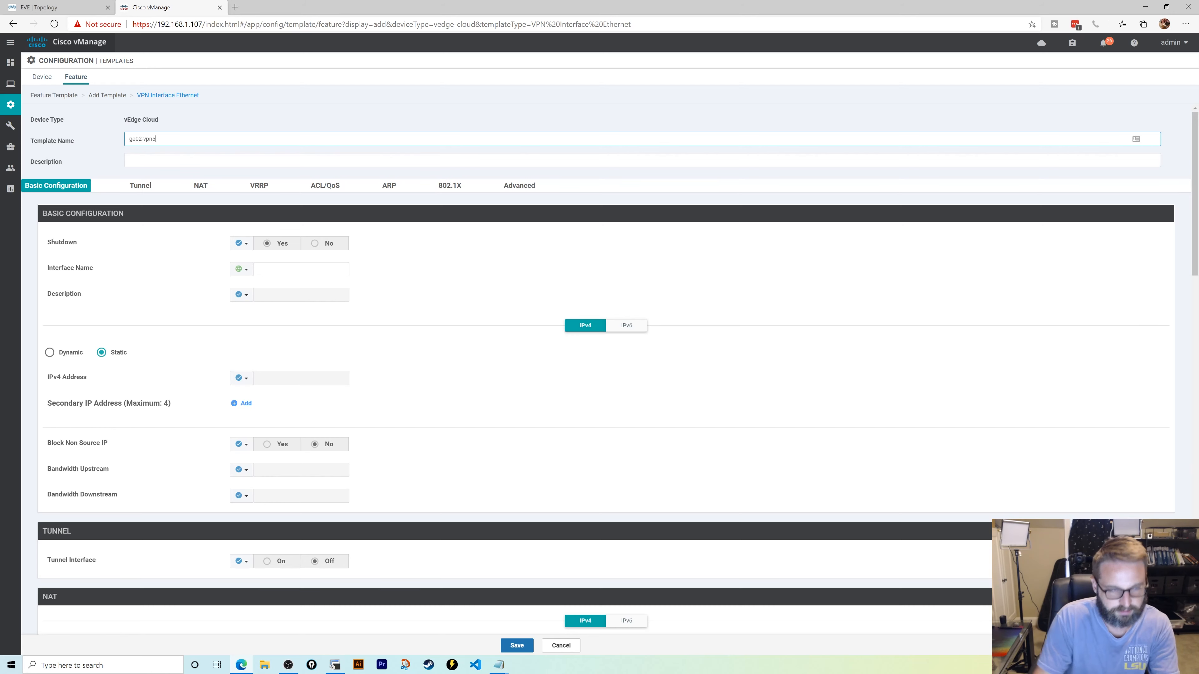
key(ctrl+a)
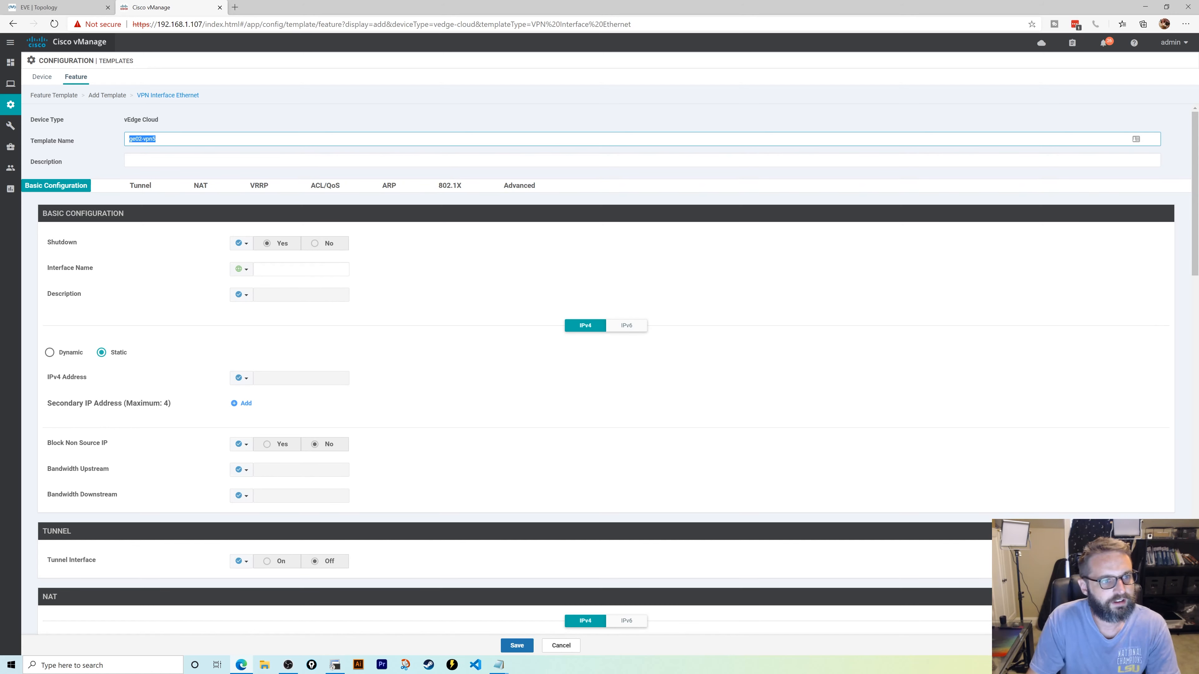
key(ctrl+c)
key(Tab)
key(ctrl+v)
- Set shutdown to a global No and the interface name to ge0/2
click(241, 243)
click(283, 259)
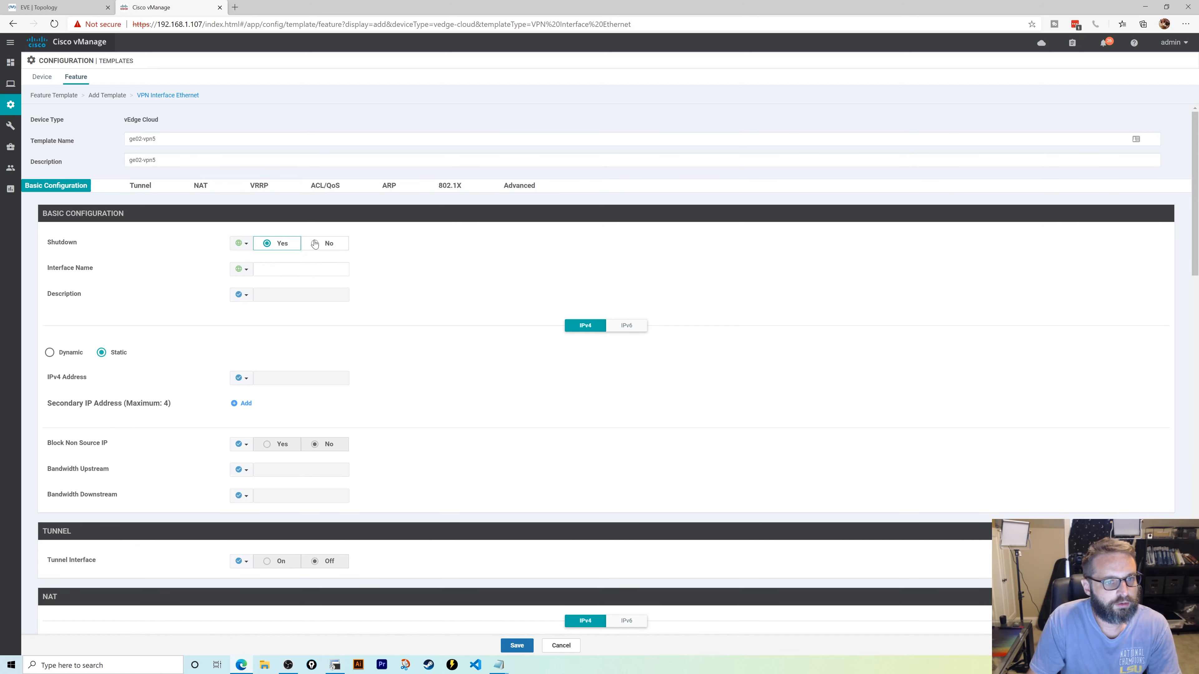
click(315, 244)
click(312, 269)
text(ge0/2)
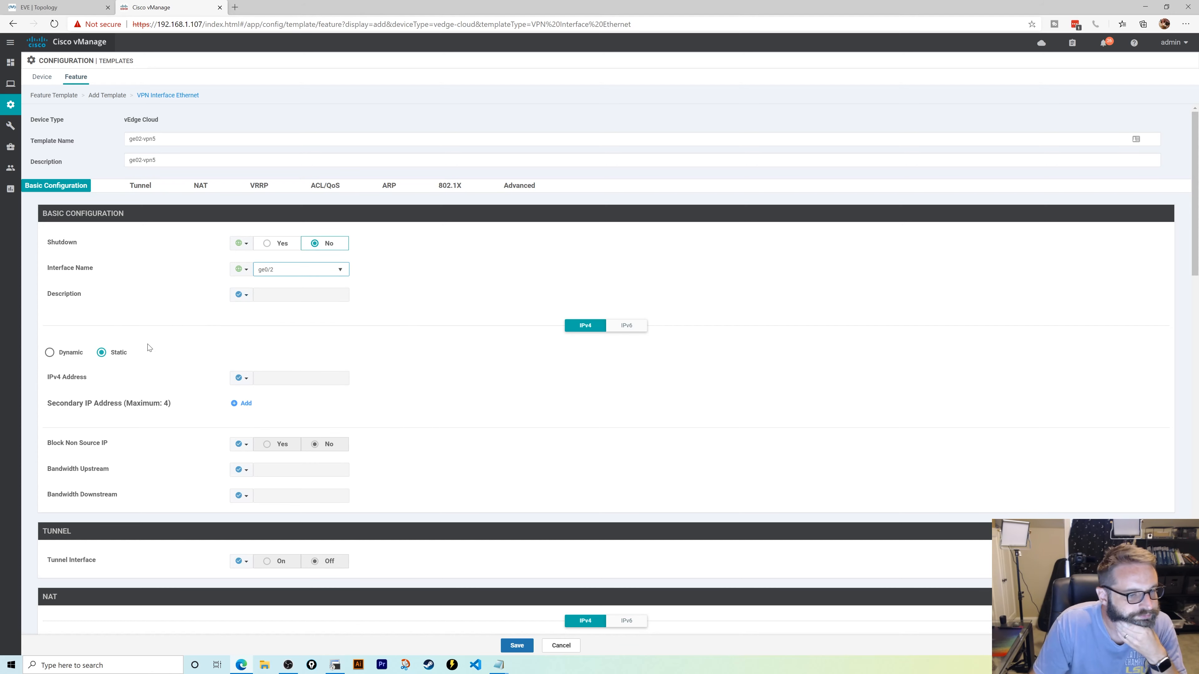
- Make the IPv4 address device-specific with key ge02_vpn5_ip_address
click(241, 378)
mouse_move(279, 409)
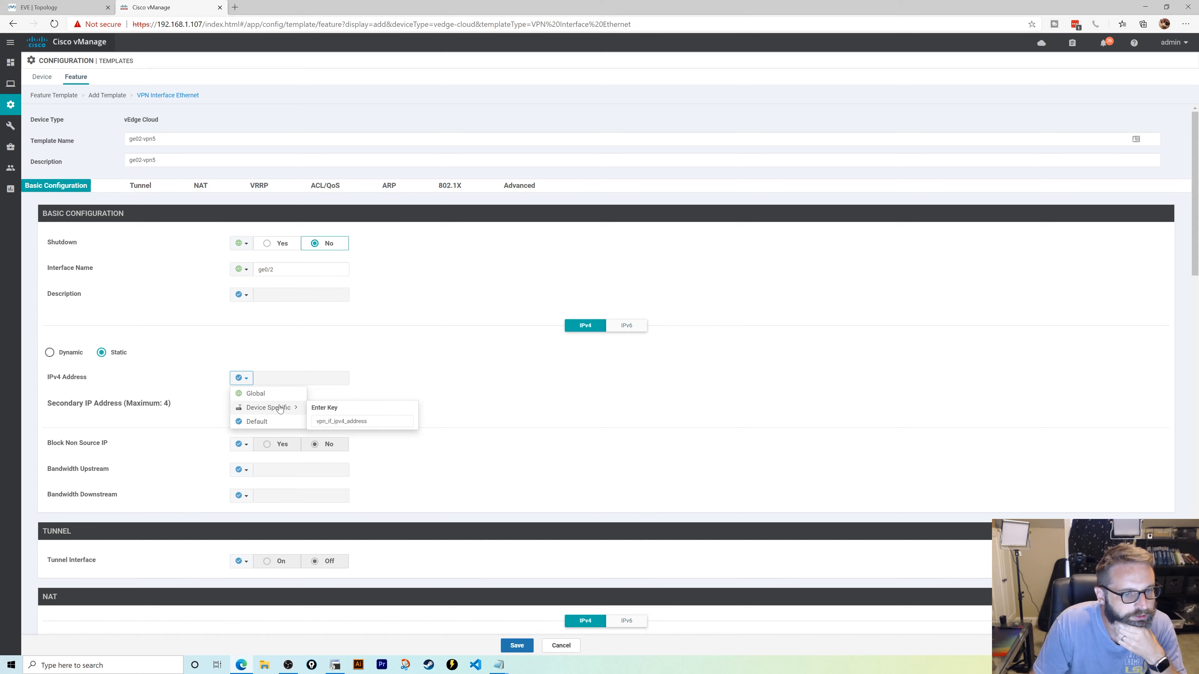
click(360, 421)
key(ctrl+a)
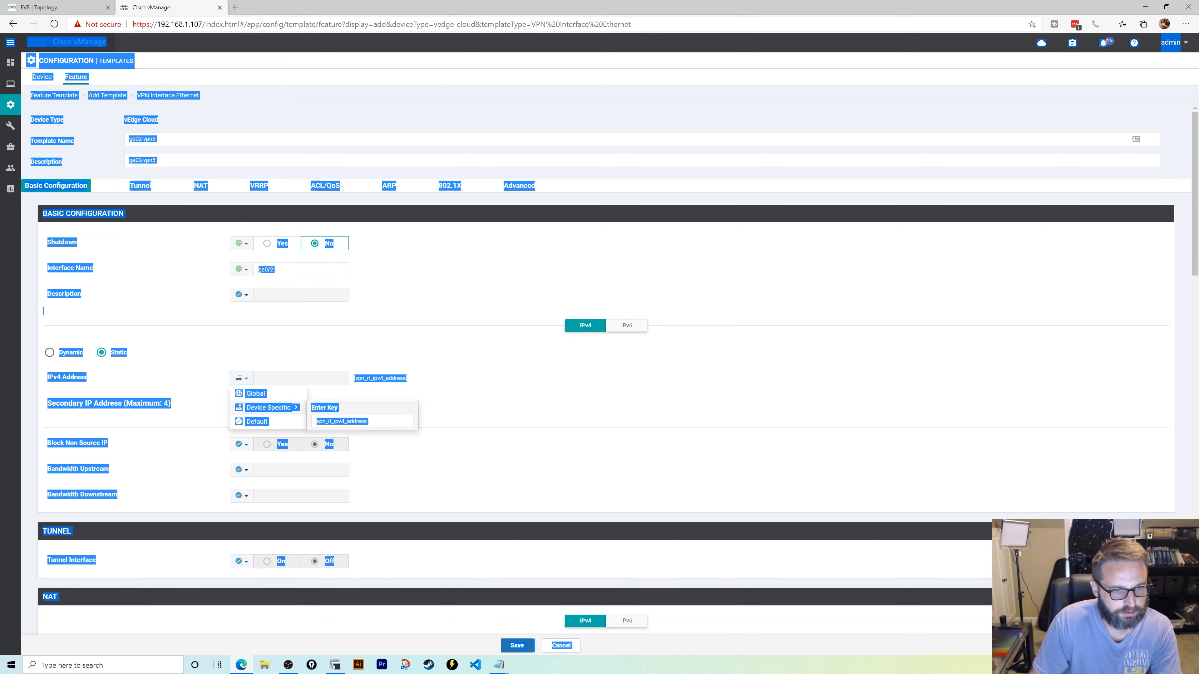
click(527, 385)
click(241, 377)
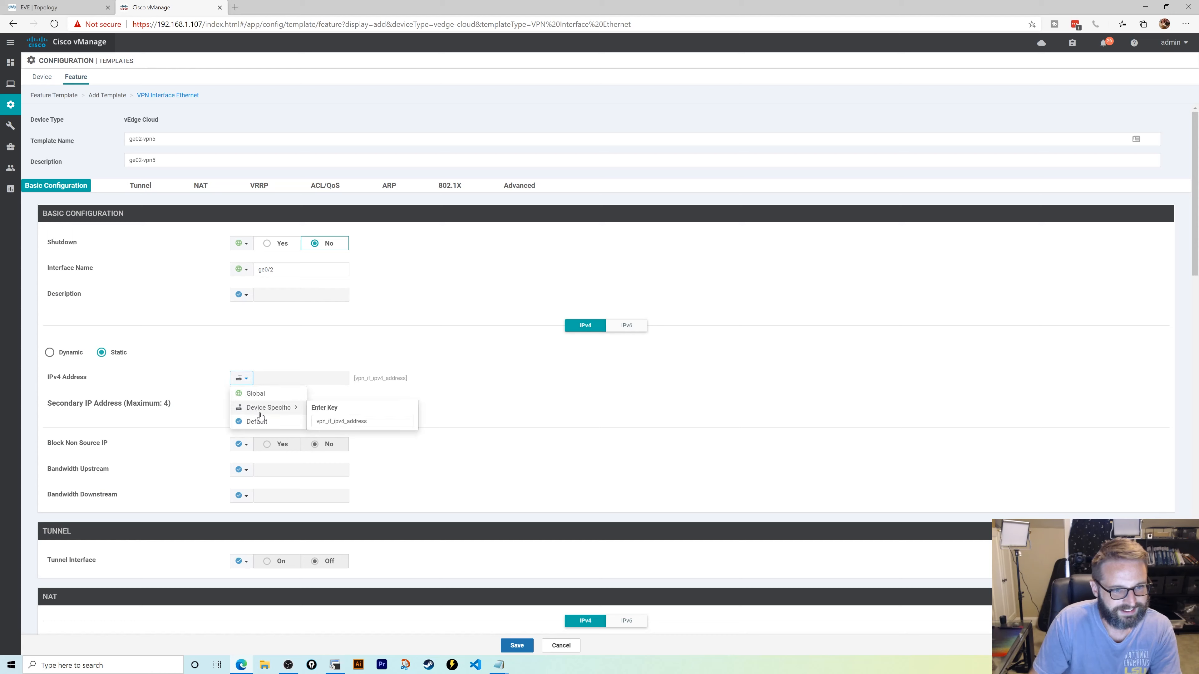
mouse_move(308, 411)
double_click(342, 420)
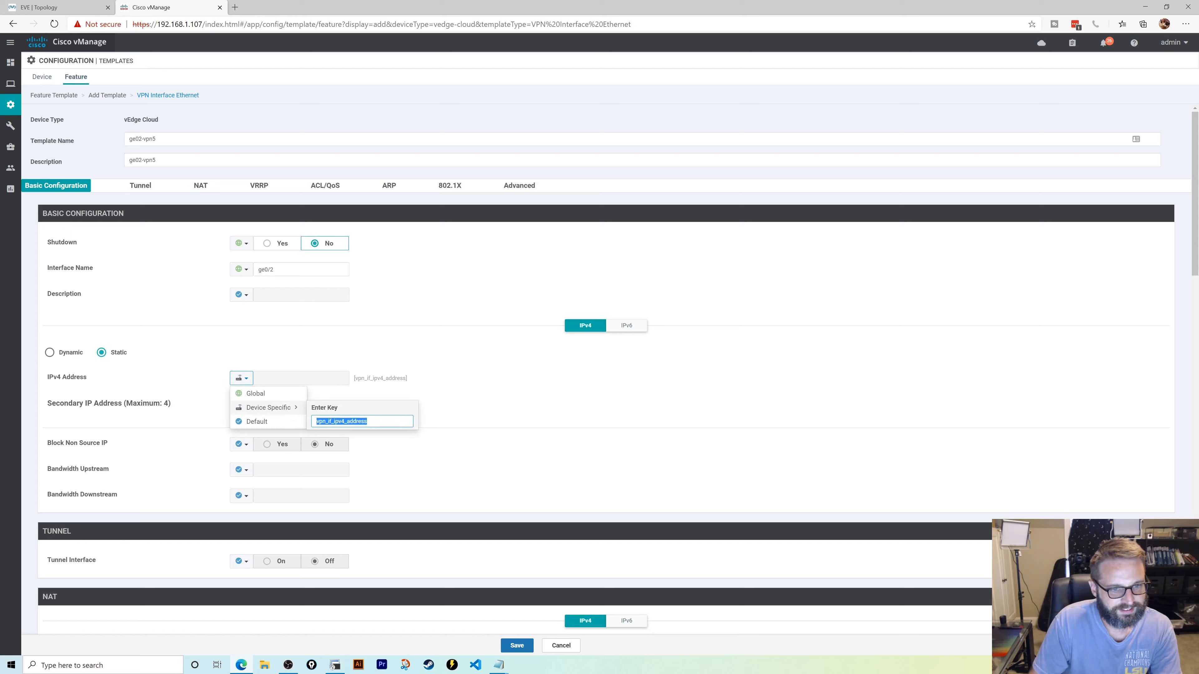
text(ge02_)
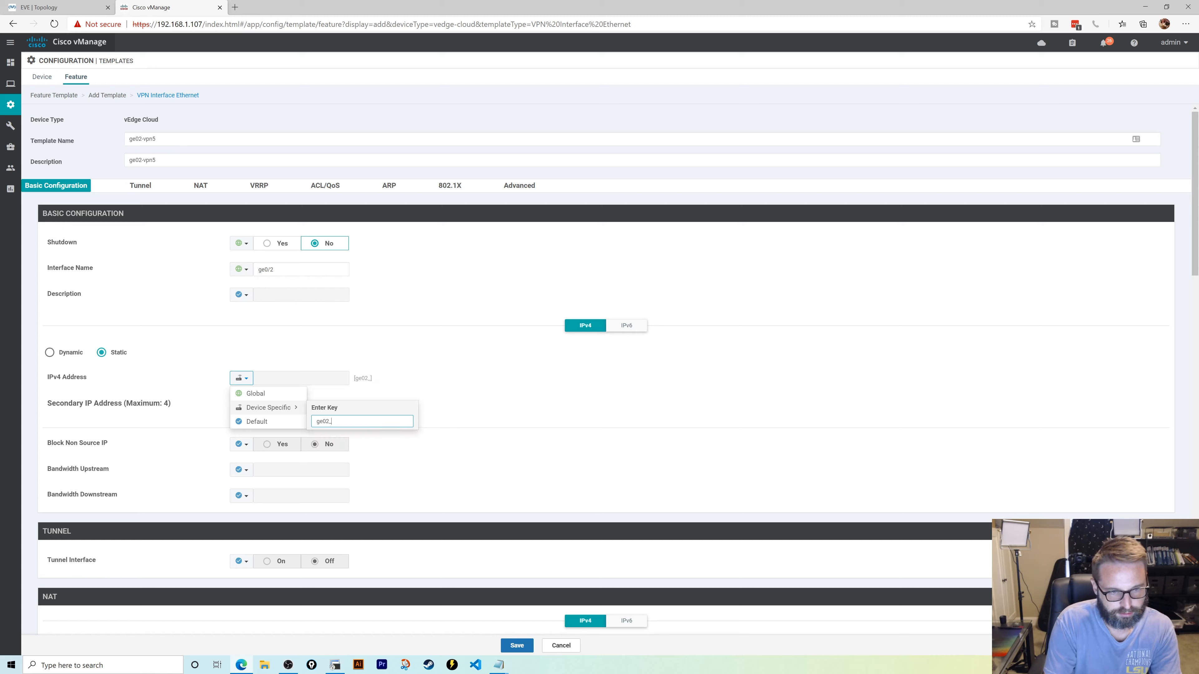
text(vpn5_ip)
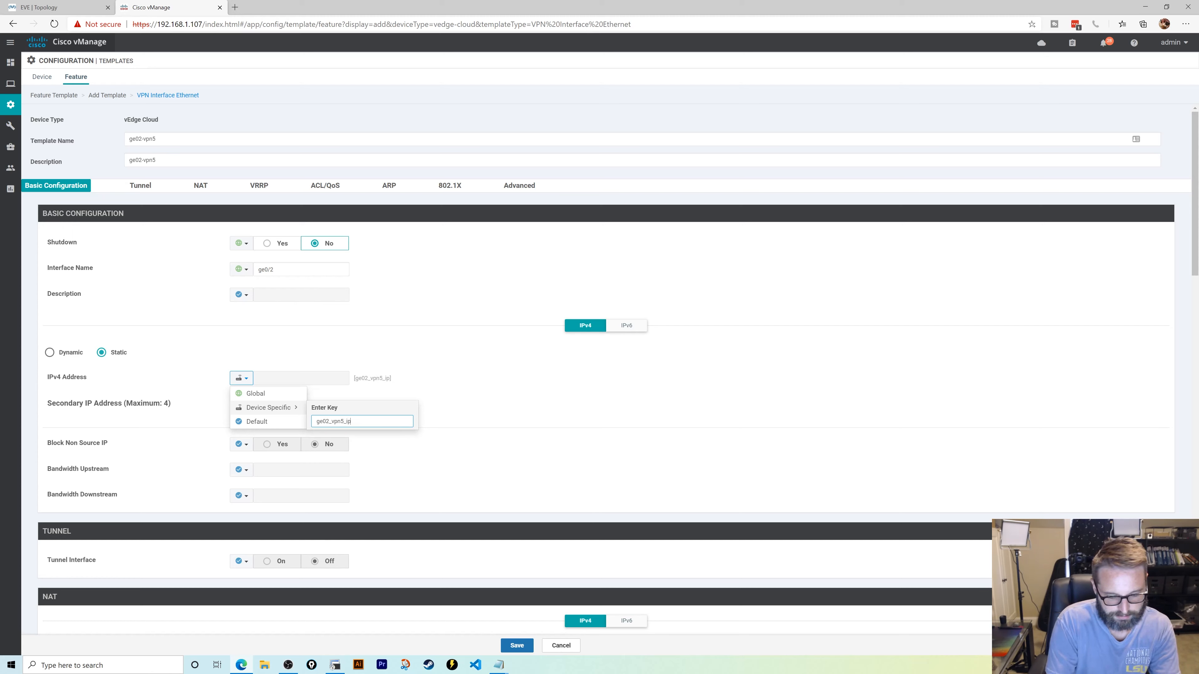
text(_address)
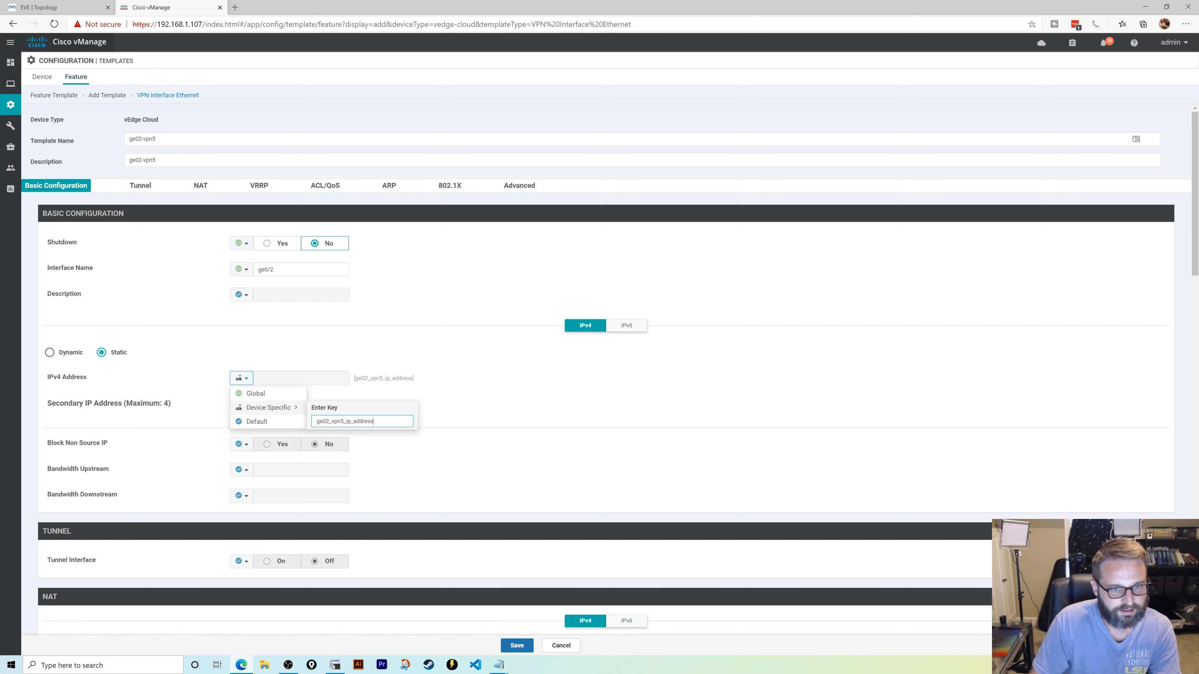
key(Return)
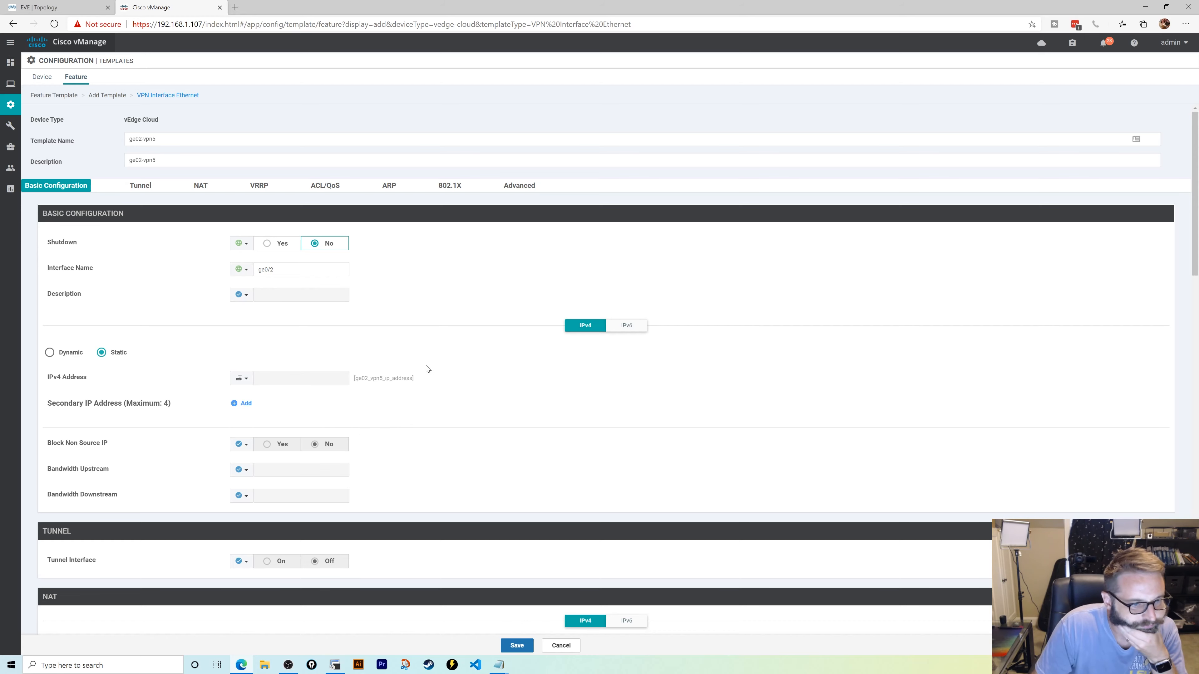
- Review the remaining interface settings and save the ge02-vpn5 template
scroll(427, 369, down, 2)
scroll(427, 369, down, 2)
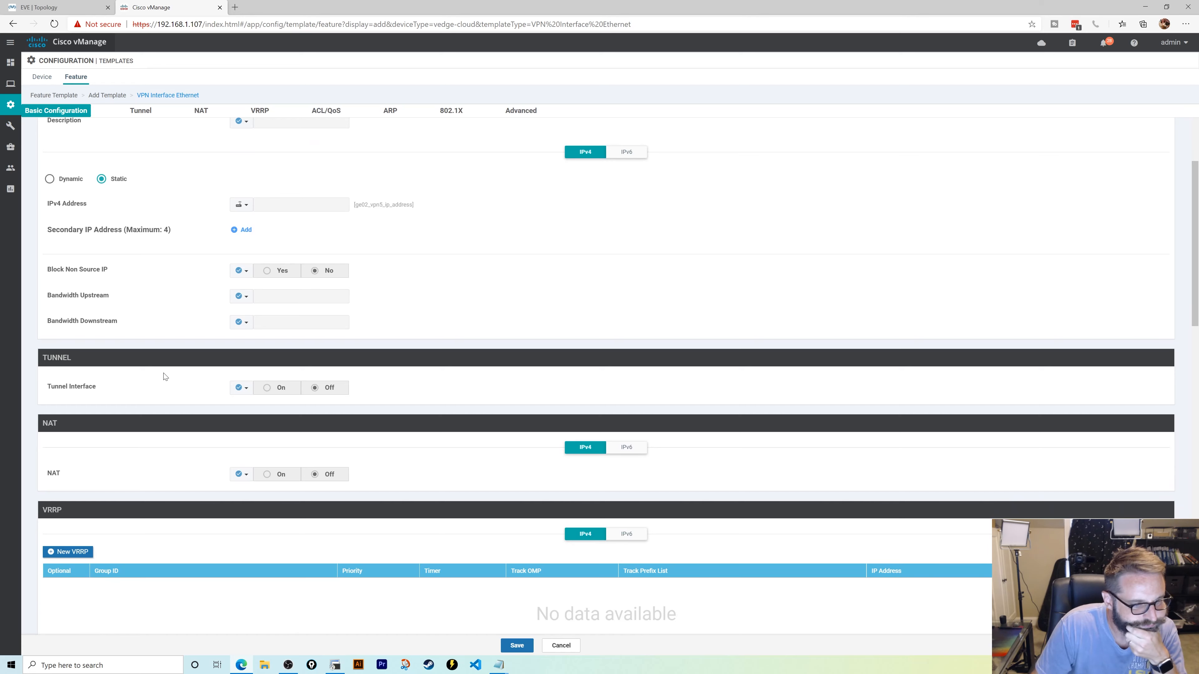
scroll(165, 376, down, 3)
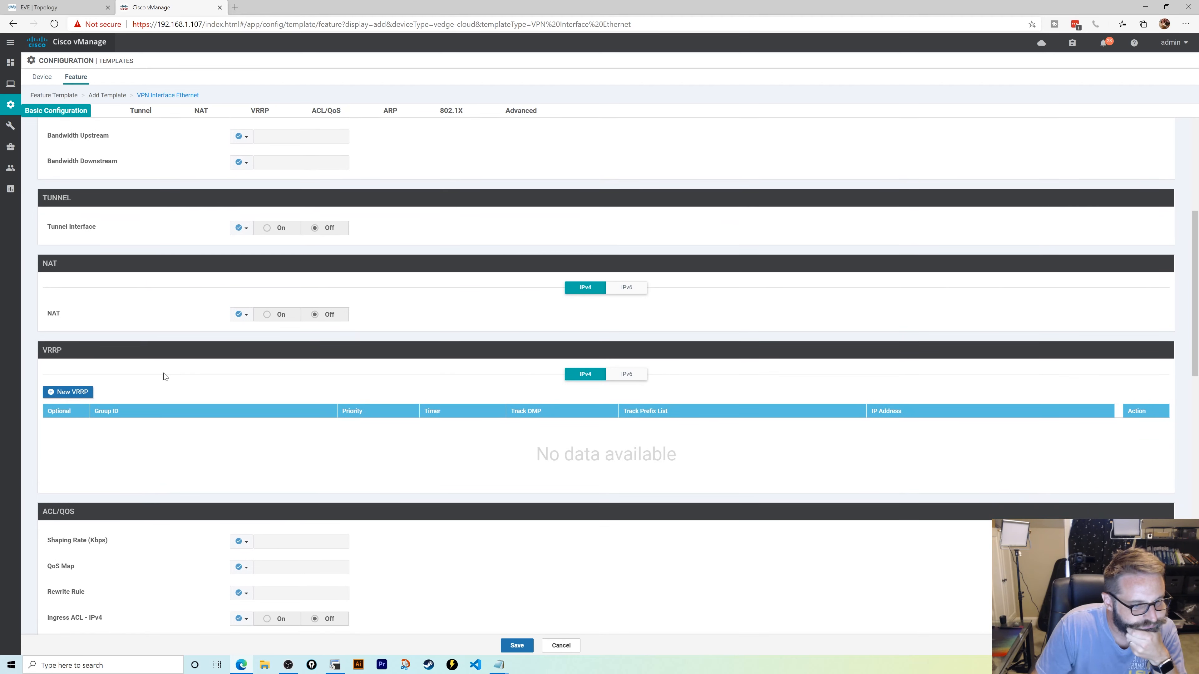
scroll(165, 377, down, 8)
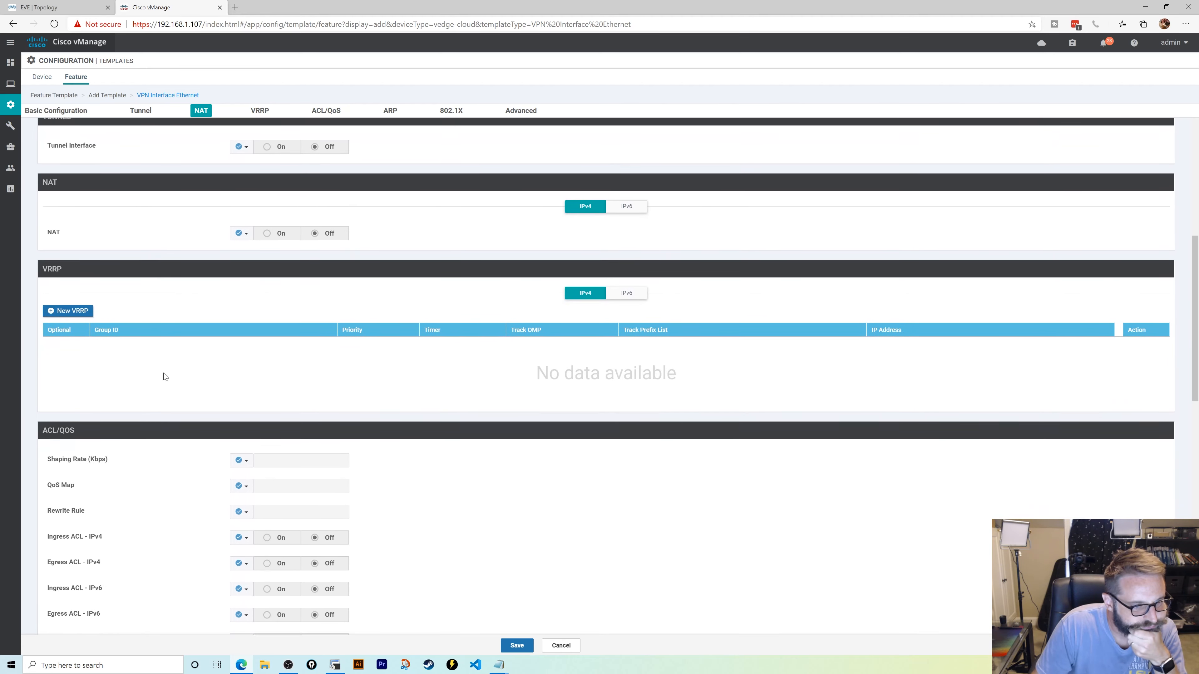
scroll(165, 376, down, 7)
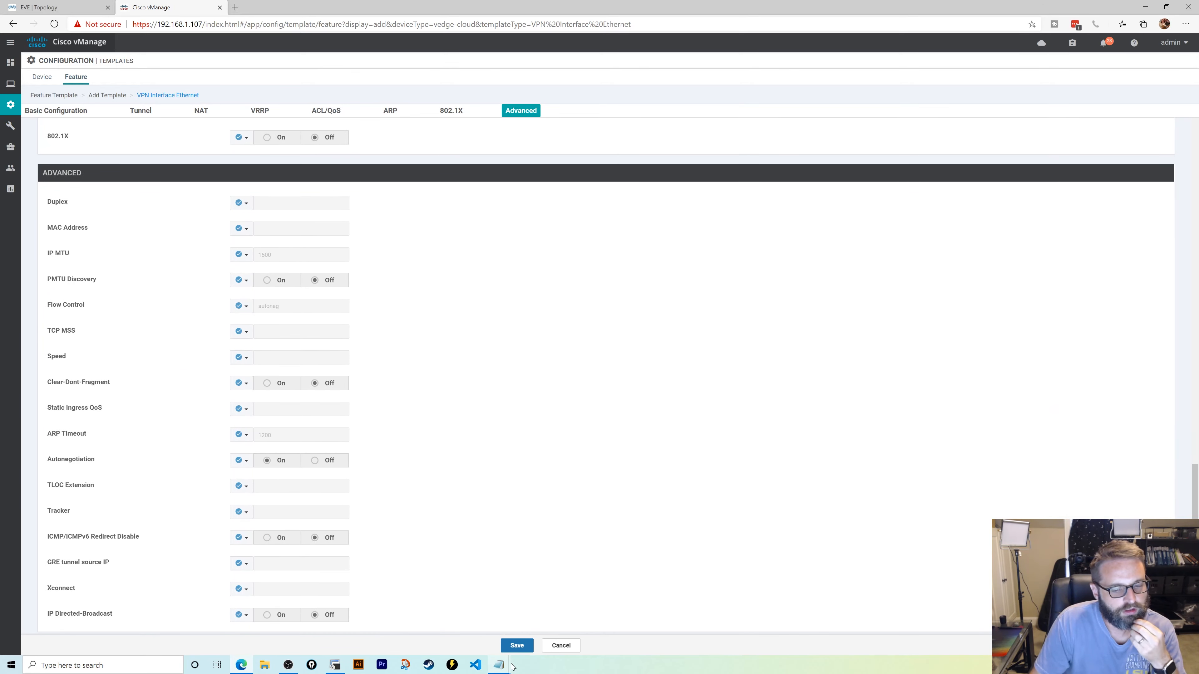
click(517, 646)
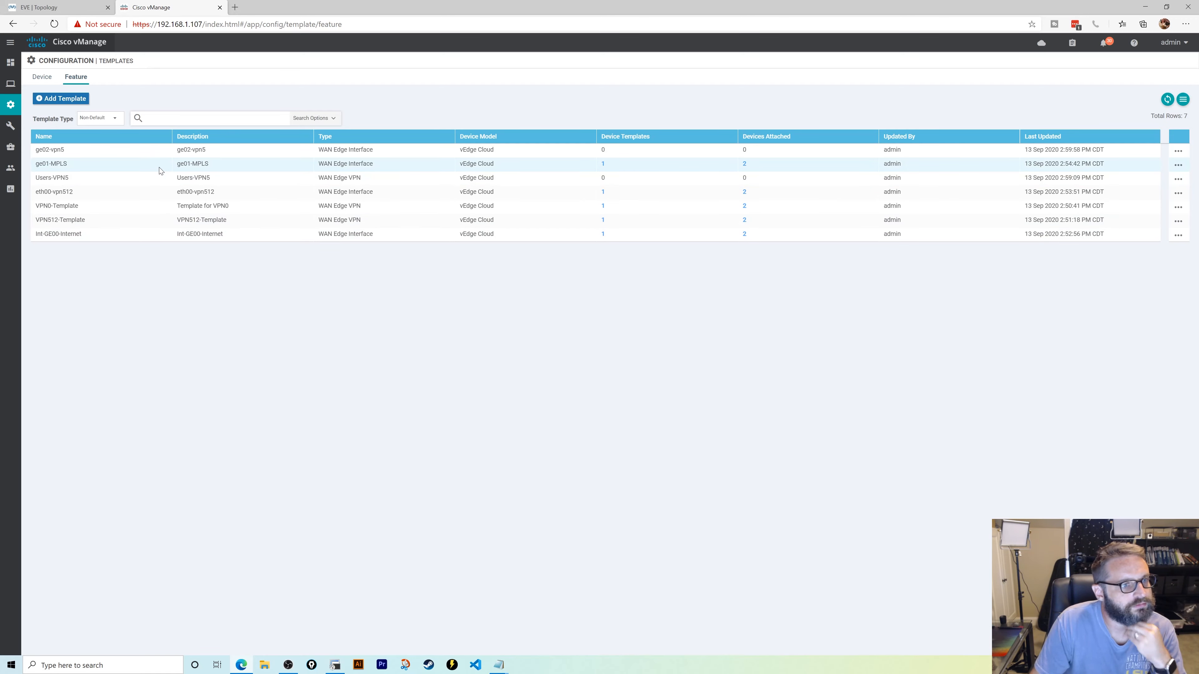
- Check cleared alarms and completed tasks to confirm the template push succeeded on 2 devices
click(1109, 45)
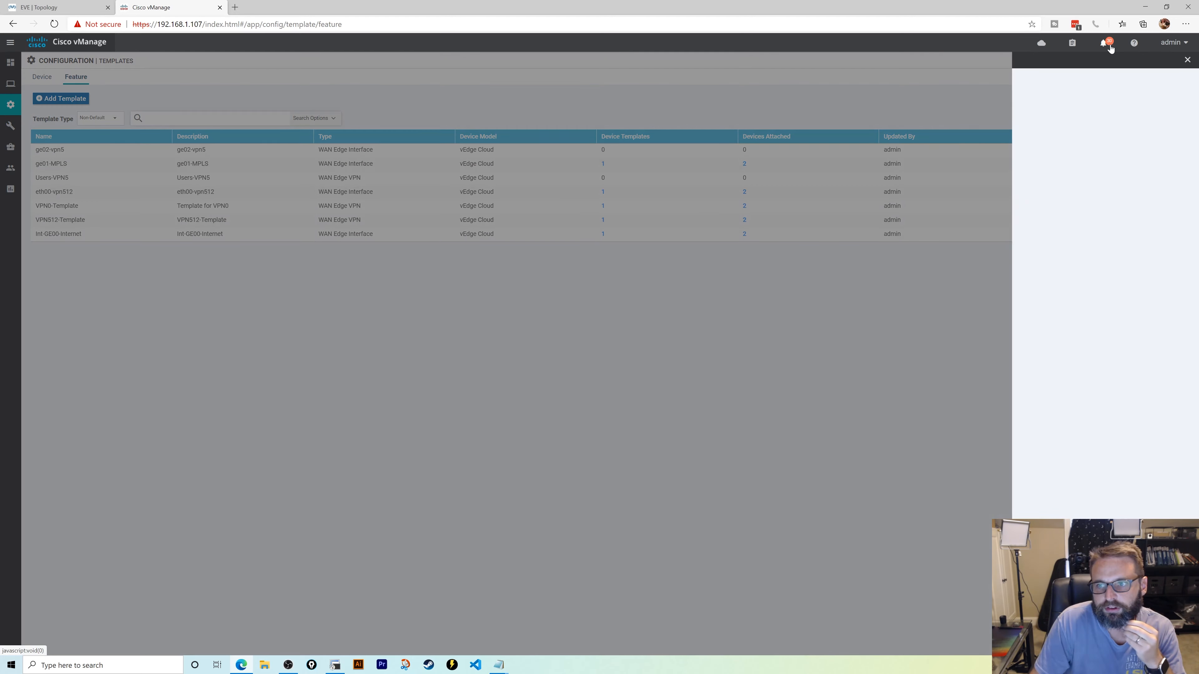
click(1098, 78)
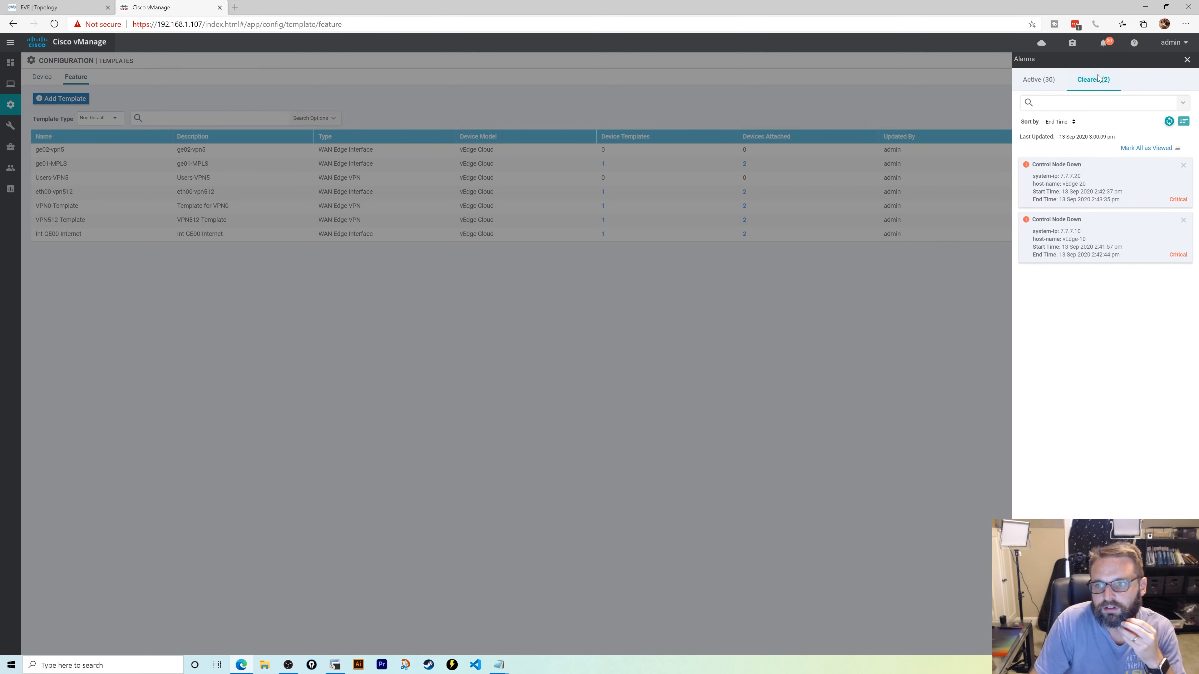
click(1072, 43)
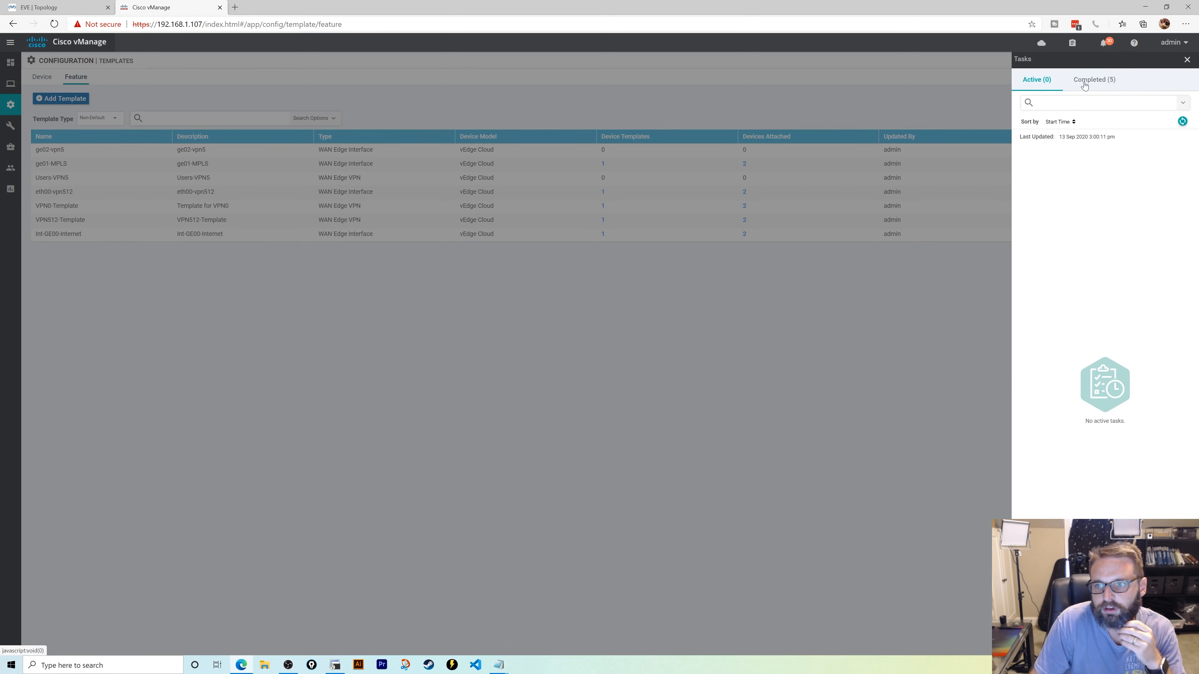
click(1085, 81)
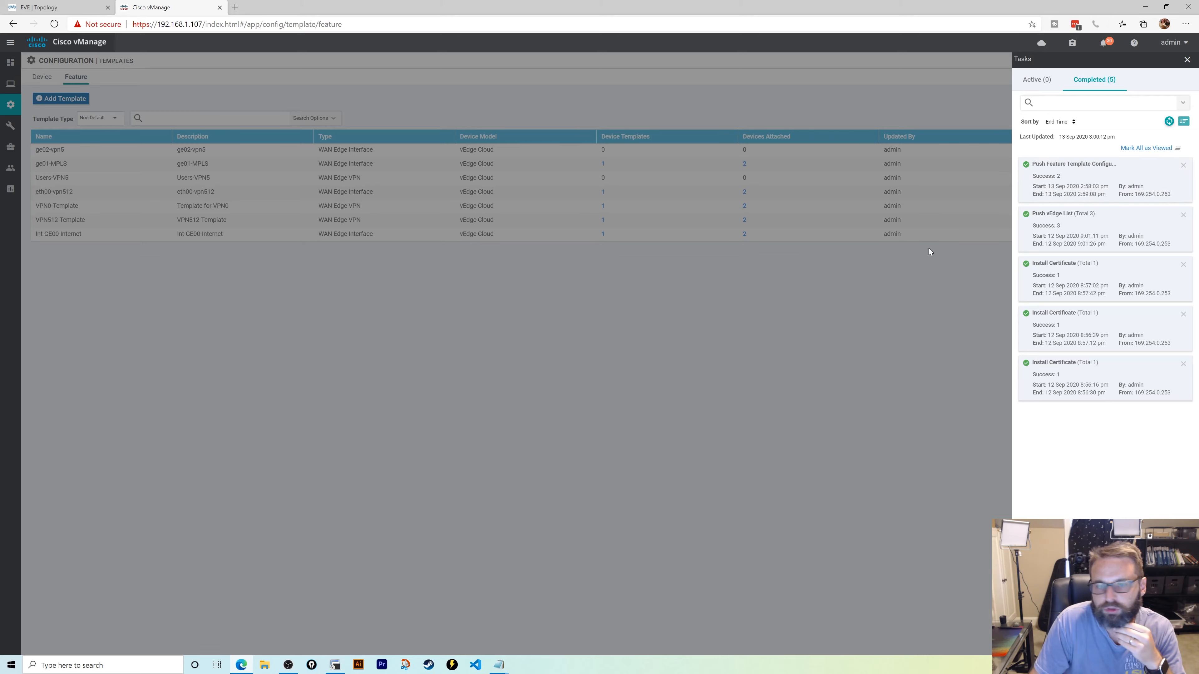
click(334, 665)
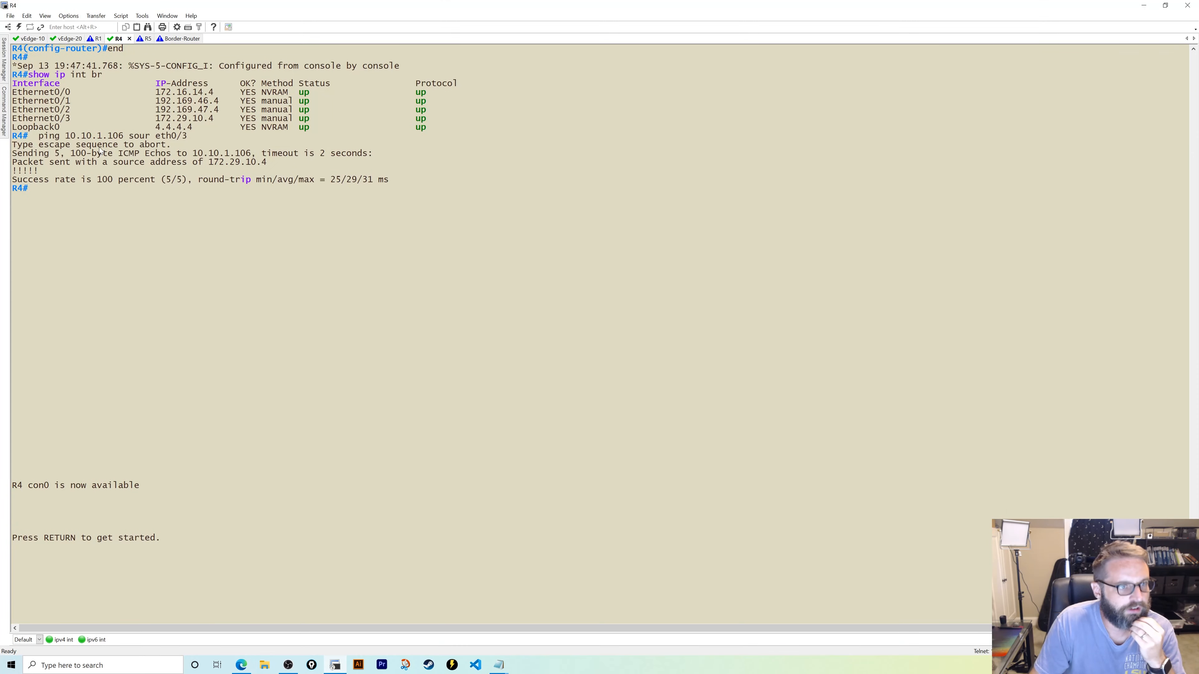
- Display vEdge-10's running configuration with show run
click(33, 39)
text(show urn)
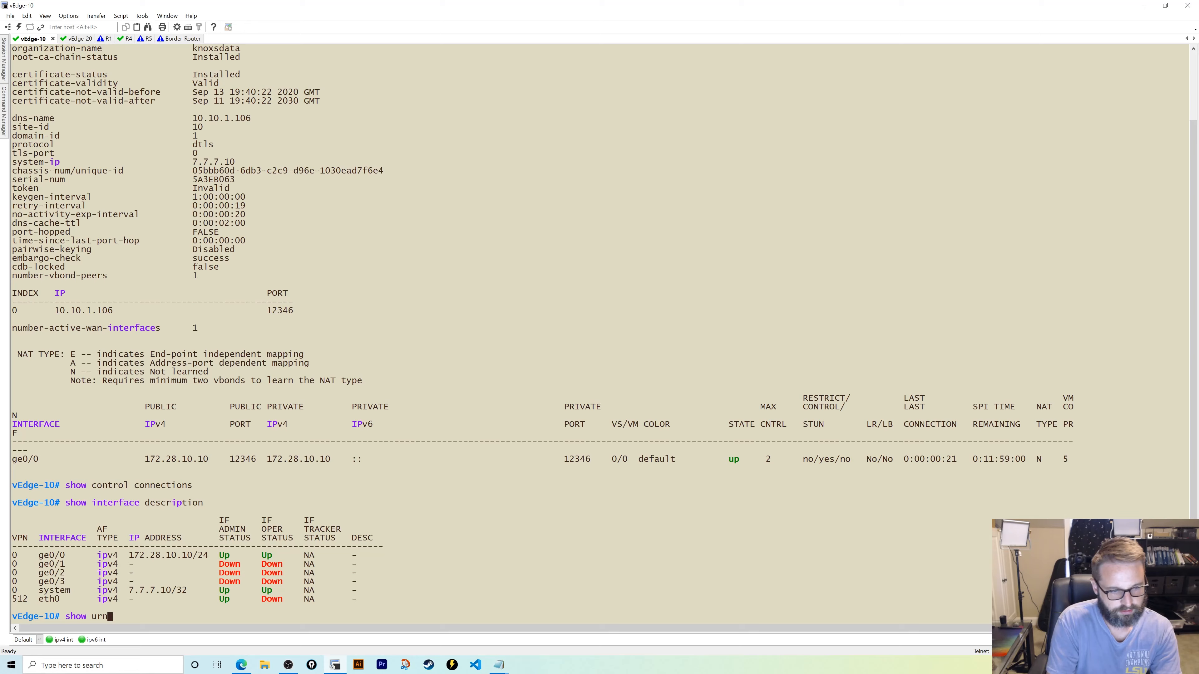
key(Return)
text(show run)
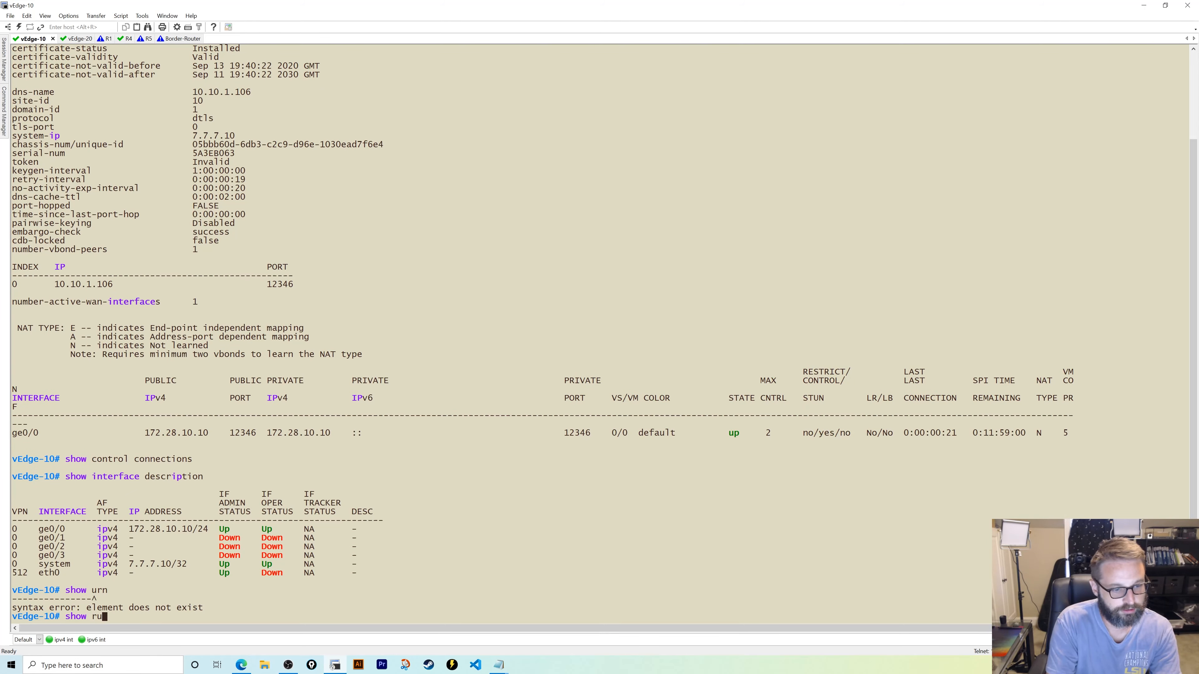
key(Return)
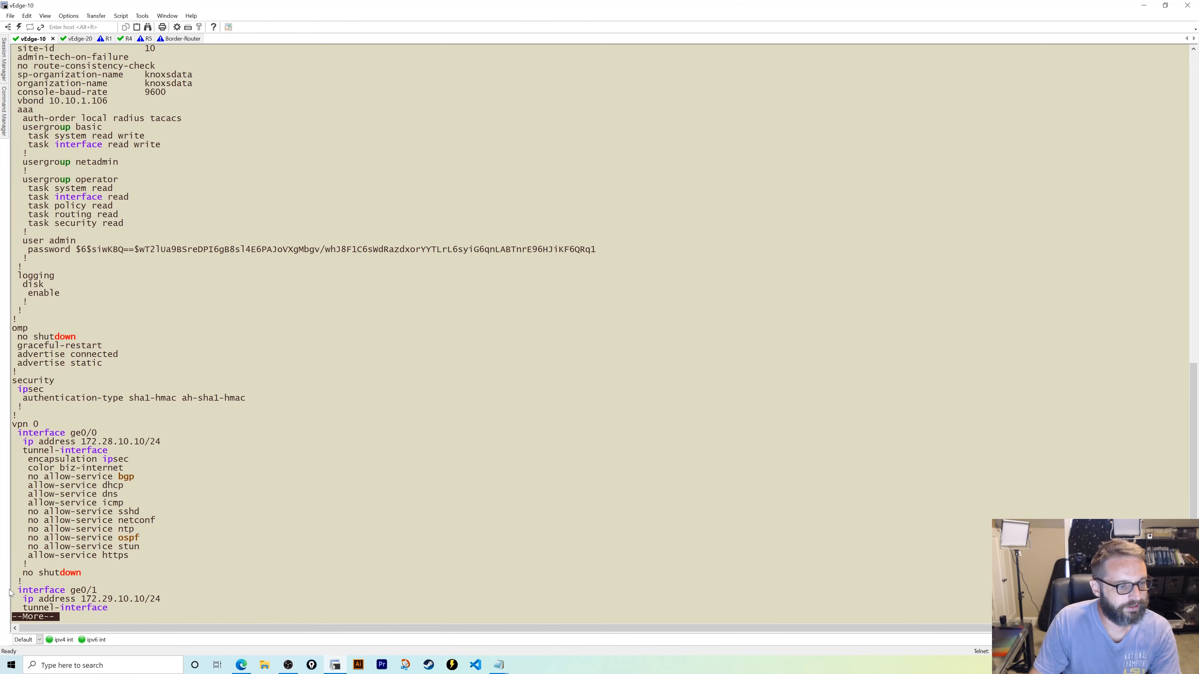
key(Return)
key(Return)
key(Return)
key(Return)
key(Return)
key(Return)
key(Return)
key(Return)
key(Return)
key(Return)
key(Return)
key(Return)
key(Return)
key(Return)
key(Return)
key(Return)
key(Return)
key(Return)
key(Return)
key(Return)
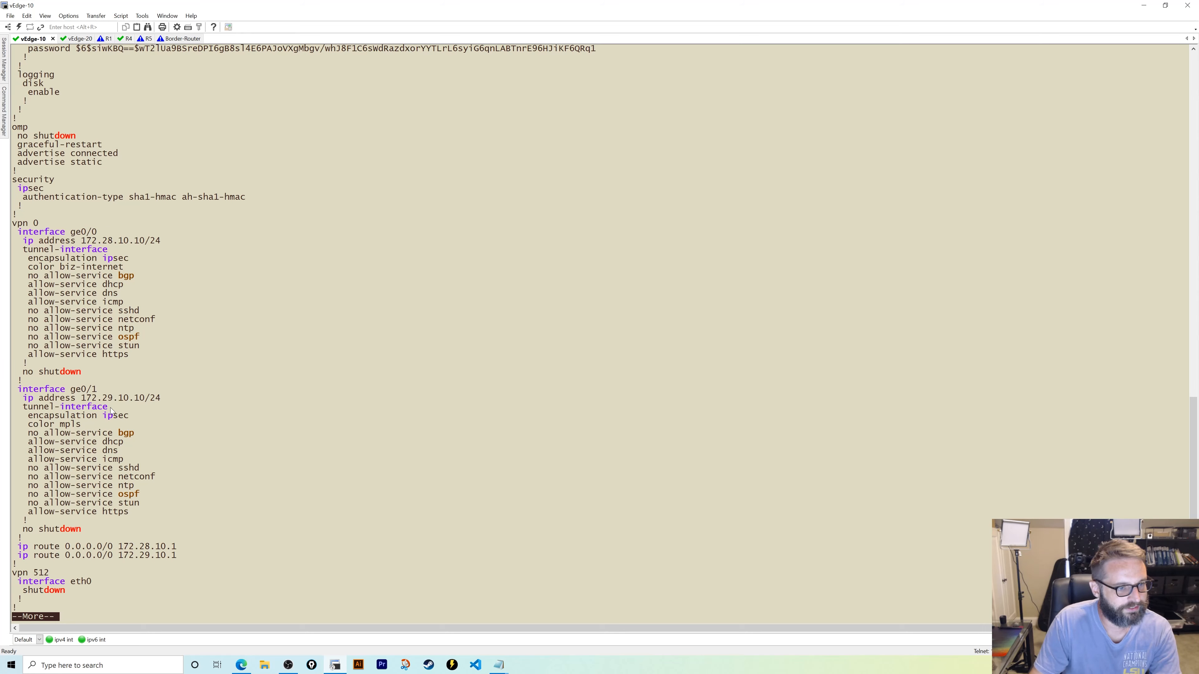
- Check vEdge-10's control connections and, twice, its IPsec inbound connections
text(q)
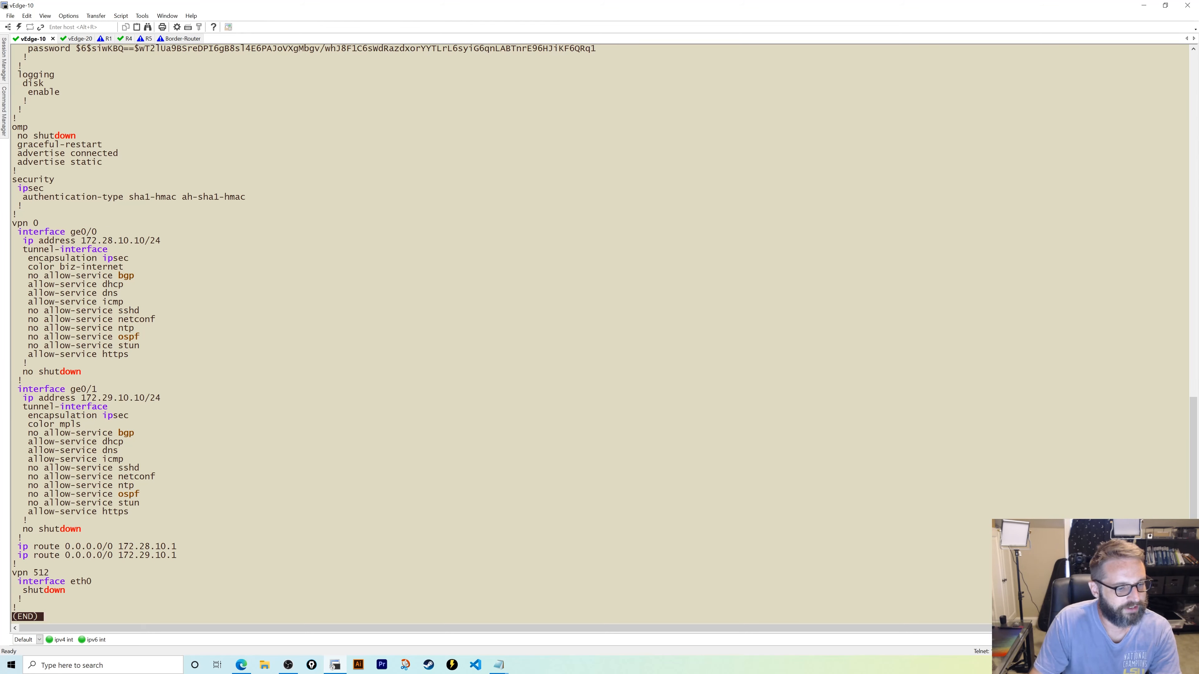
text(show control connections)
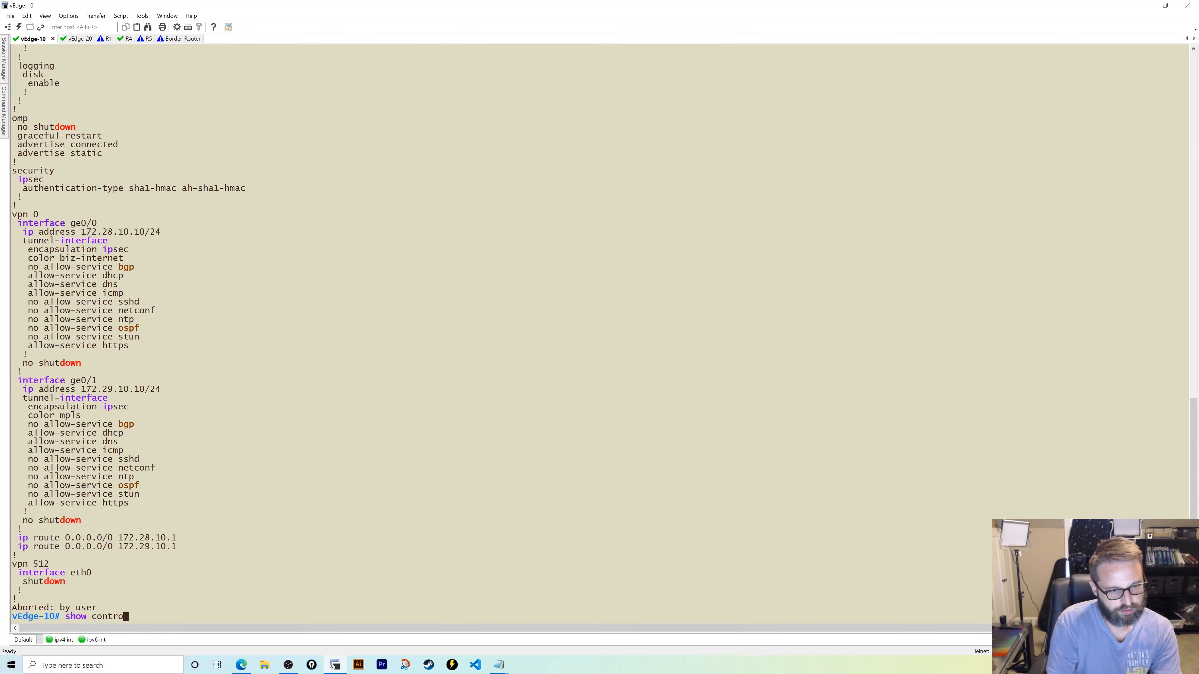
key(Return)
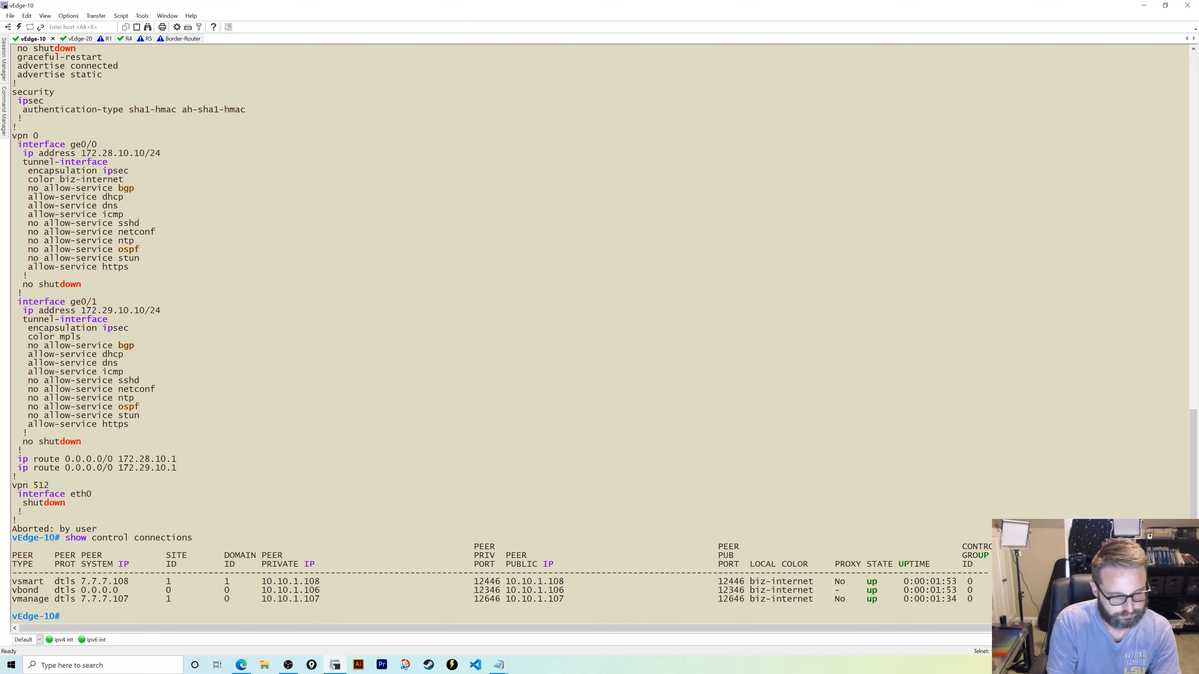
text(show )
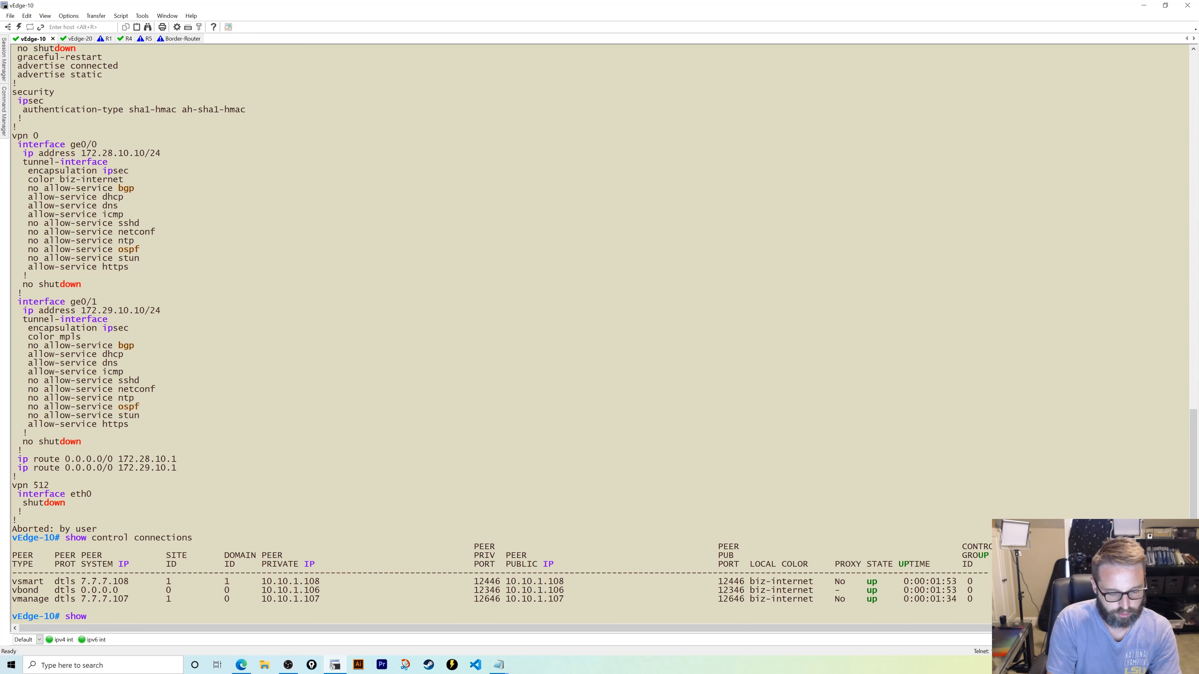
text(ipsec in)
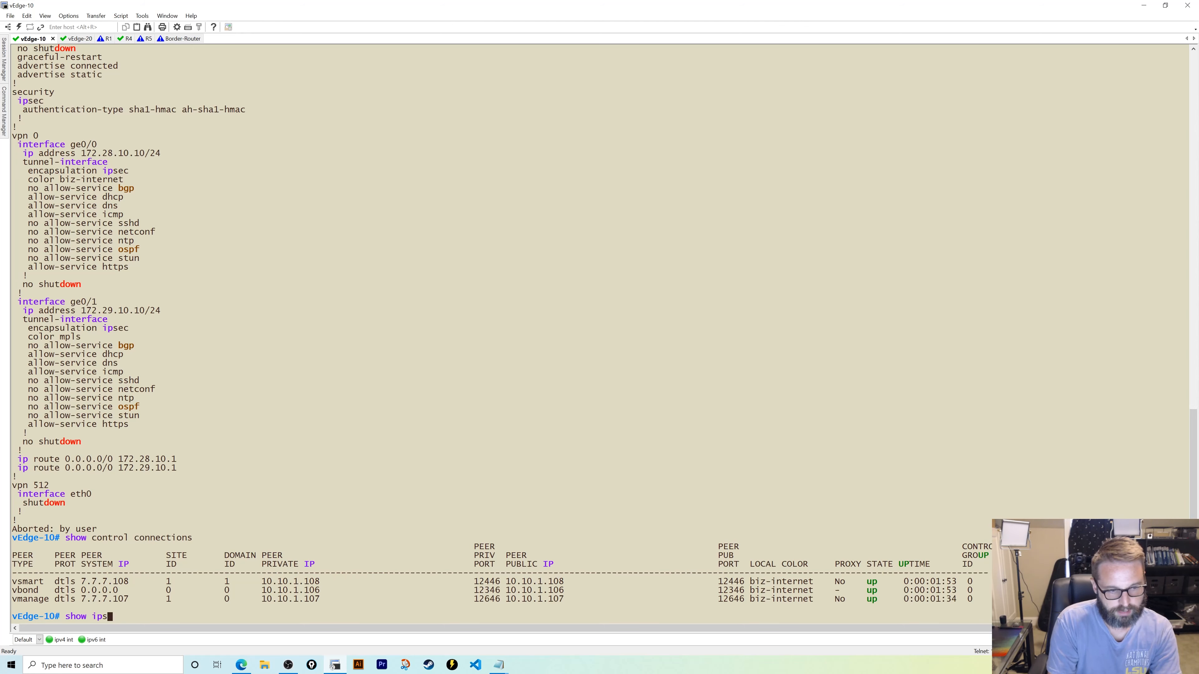
key(Tab)
key(Return)
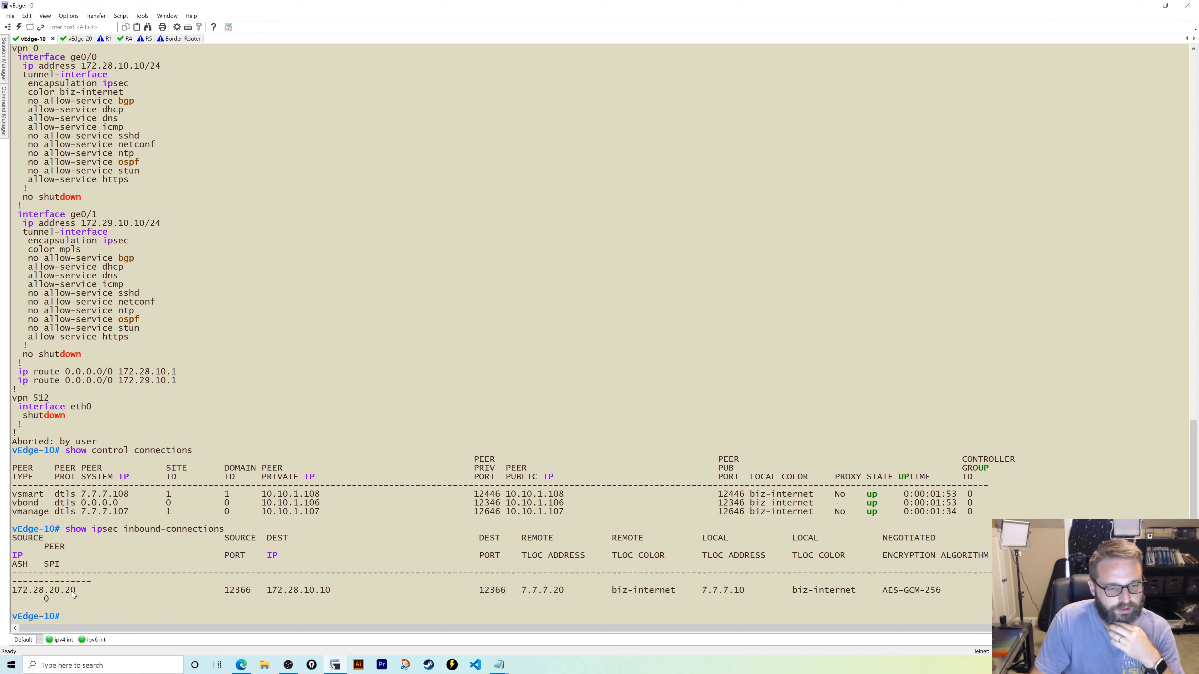
key(Up)
key(Return)
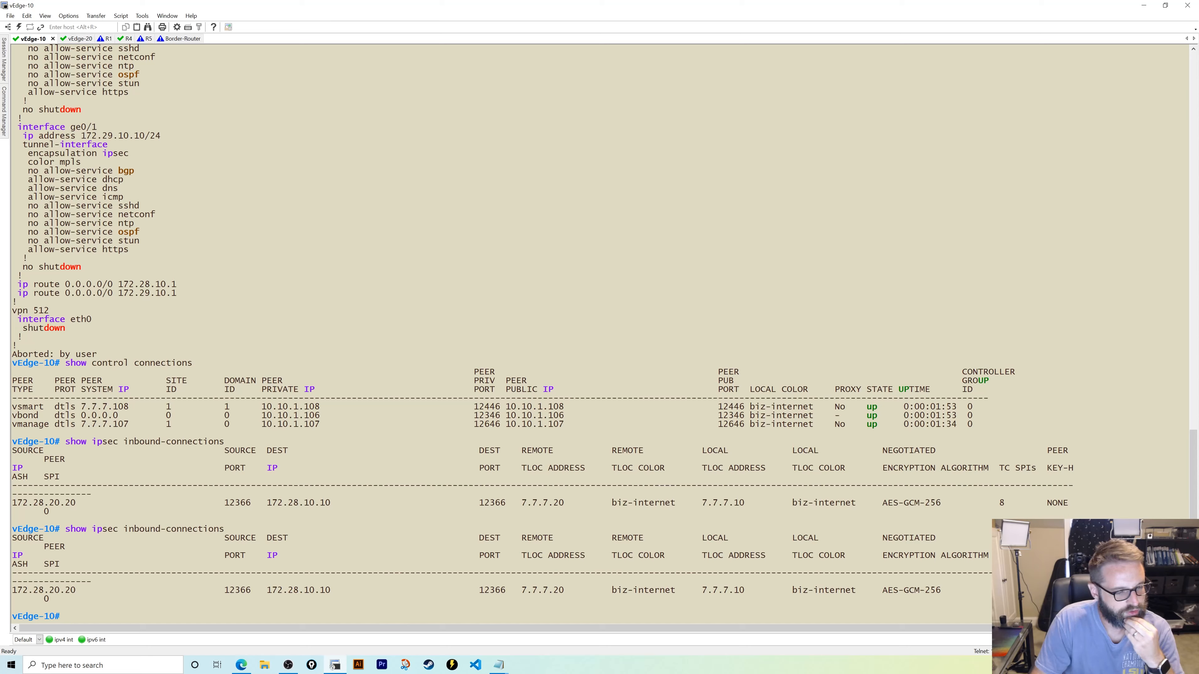
- List vEdge-10's interface descriptions, then ping 172.29.20.20, which gets no replies
text(show interfac)
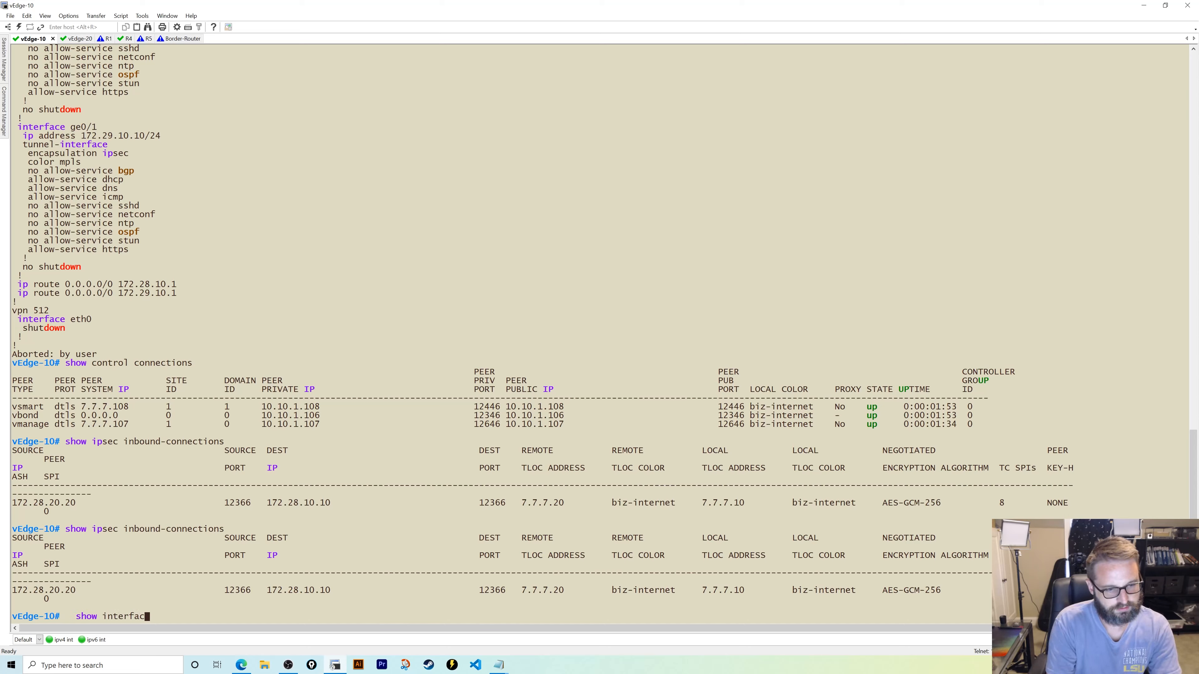
key(Tab)
text(description)
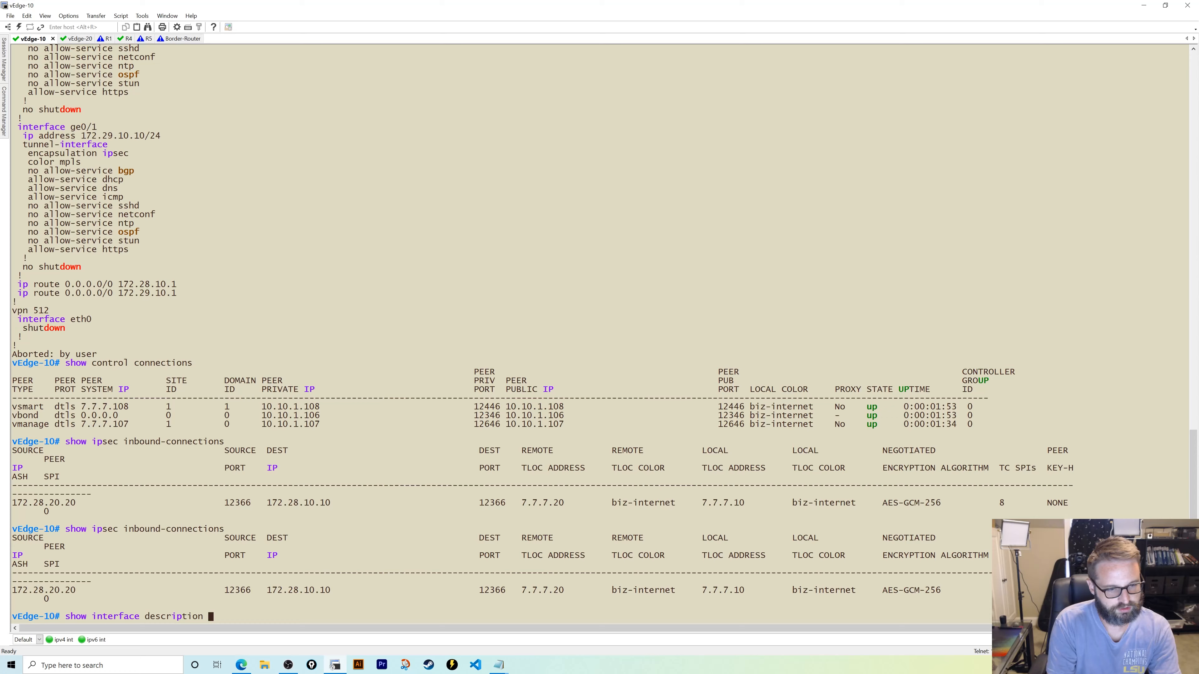
key(Return)
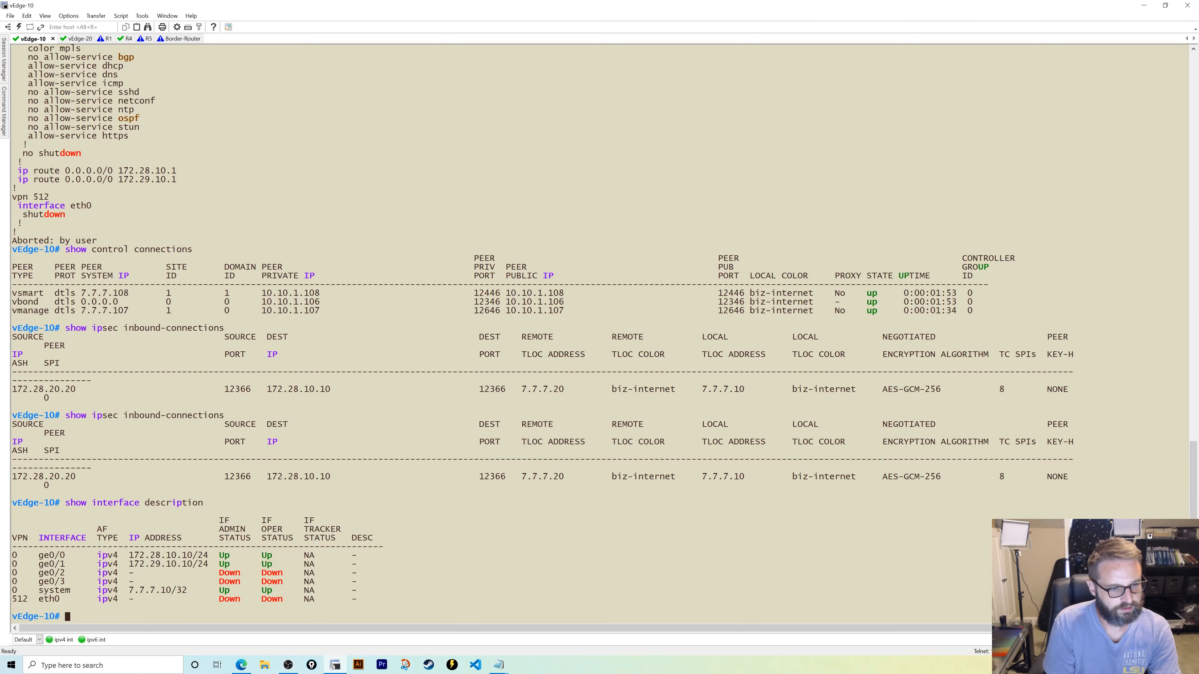
text(p)
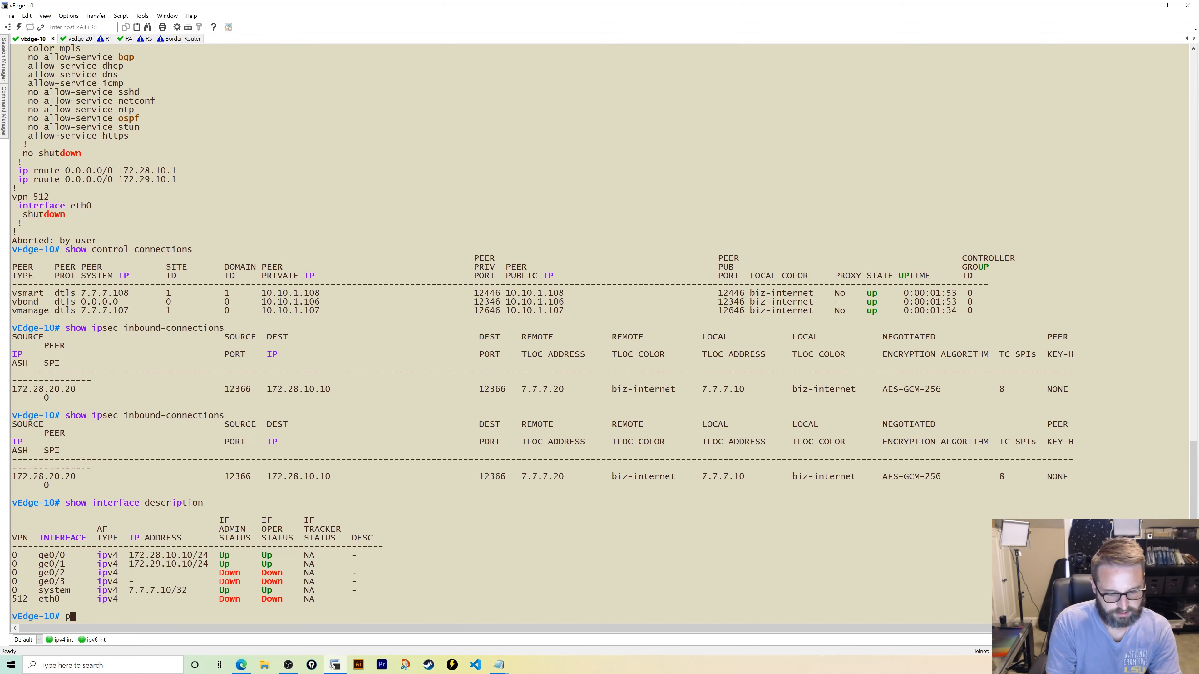
text(ing)
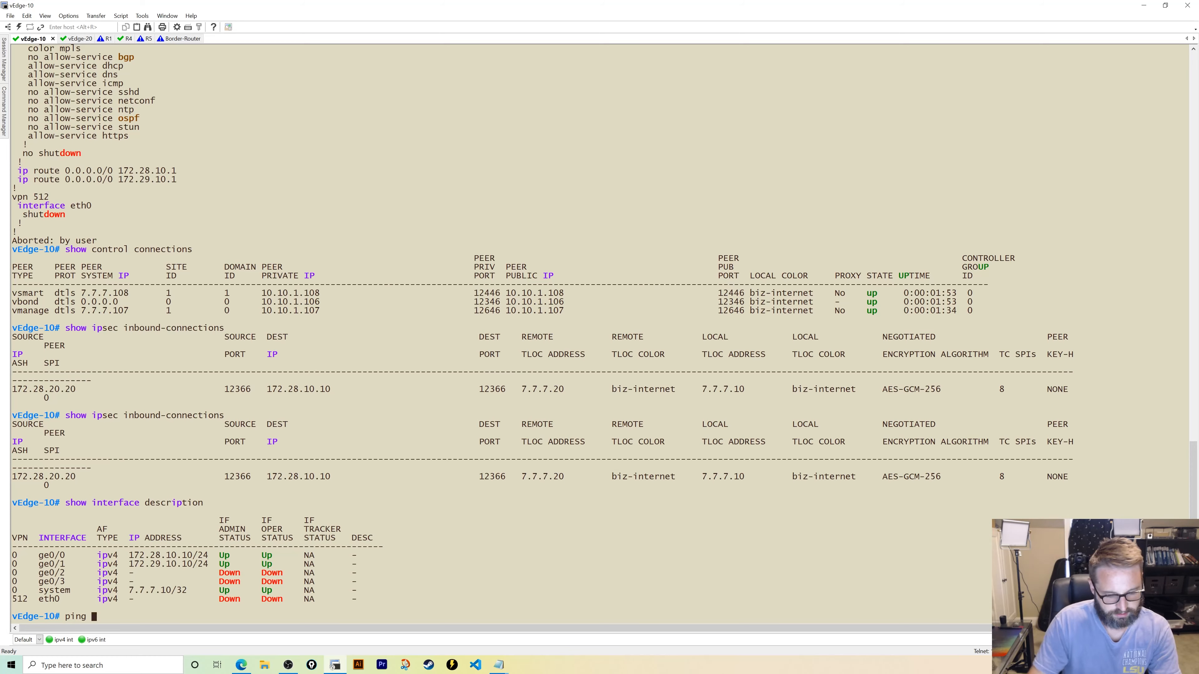
text(172.29.20.20)
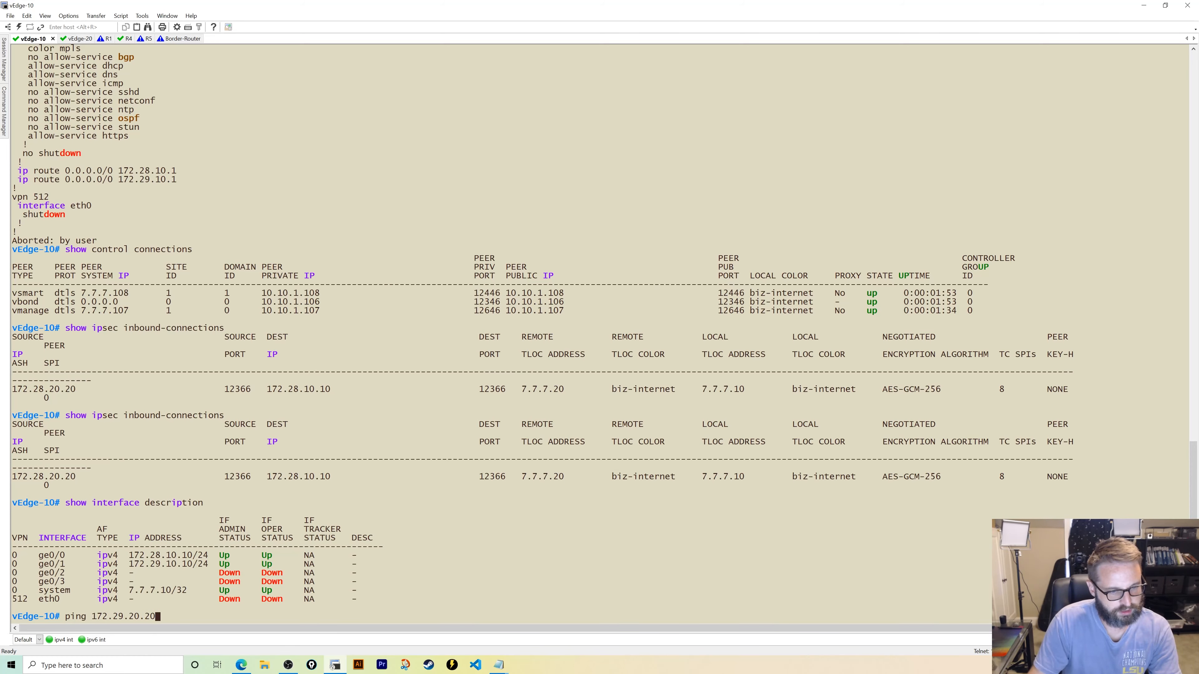
key(Return)
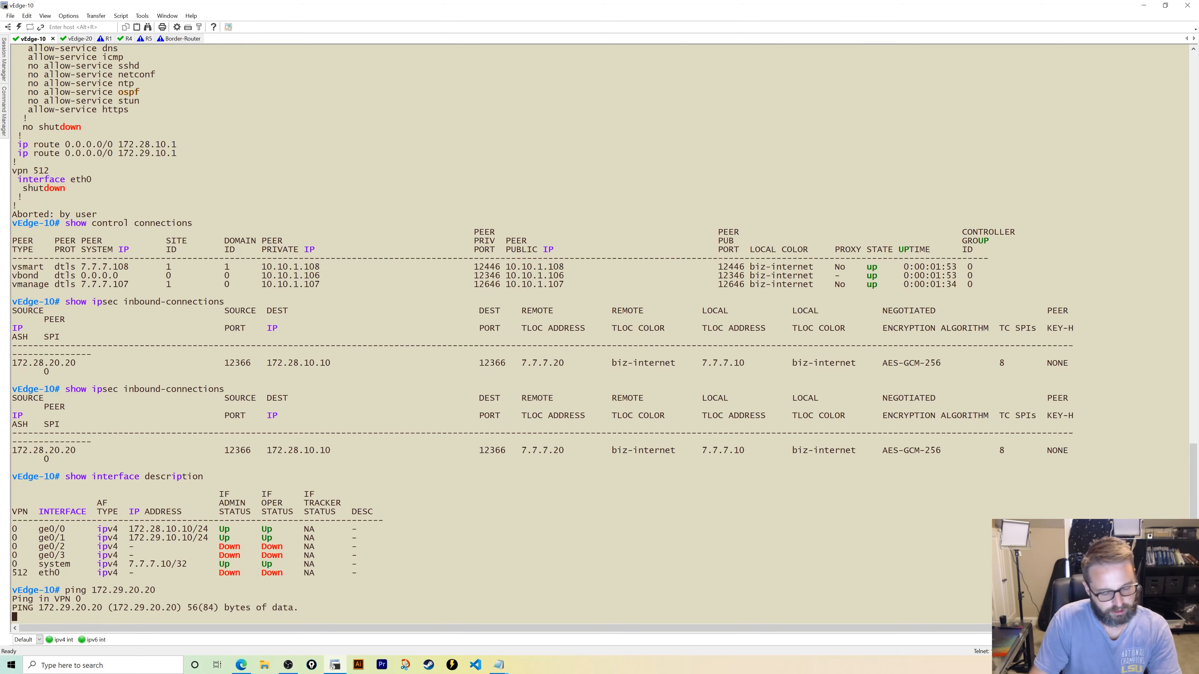
key(ctrl+c)
key(Return)
- Ping 172.29.20.20 sourced from ge0/1, which also fails with 100% loss
key(Up)
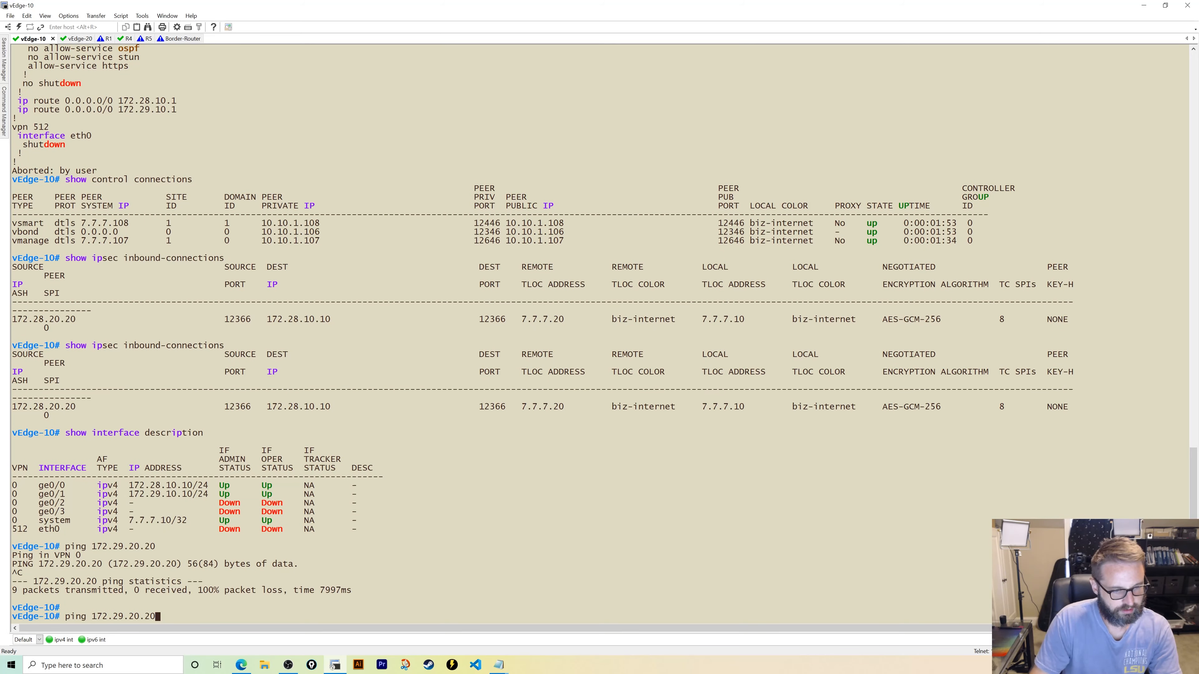
key(BackSpace)
key(BackSpace)
key(BackSpace)
key(BackSpace)
key(BackSpace)
key(BackSpace)
key(BackSpace)
key(BackSpace)
key(BackSpace)
key(BackSpace)
key(BackSpace)
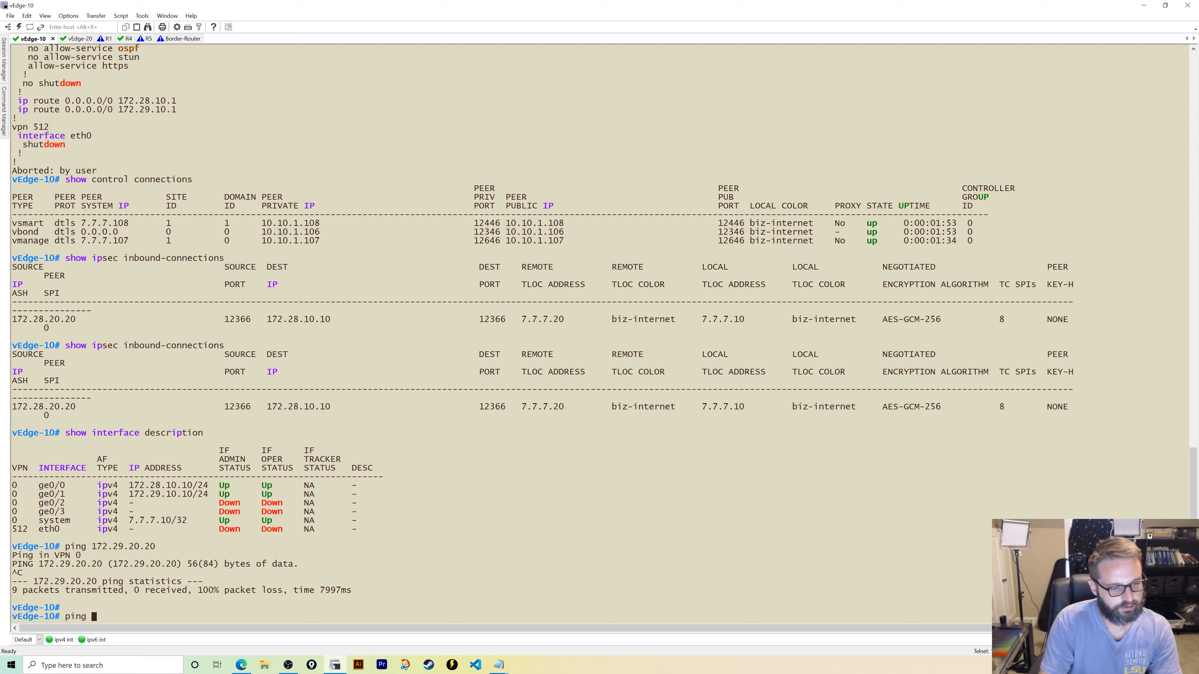
key(BackSpace)
text(172)
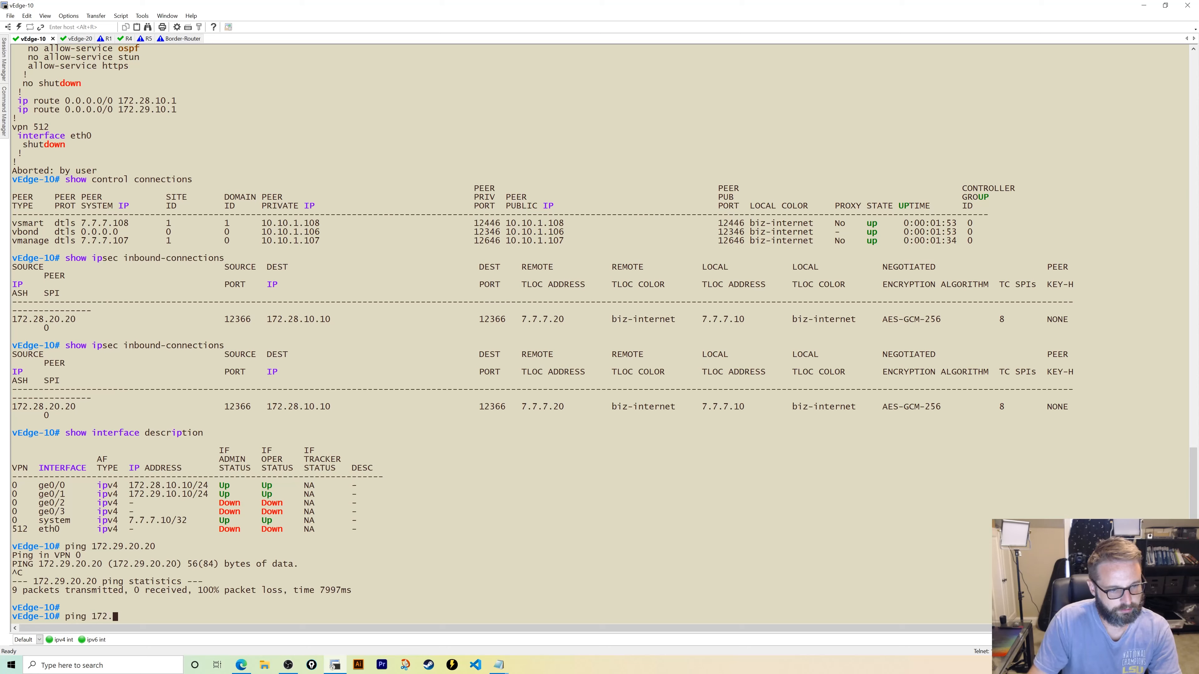
text(.29.20.20 )
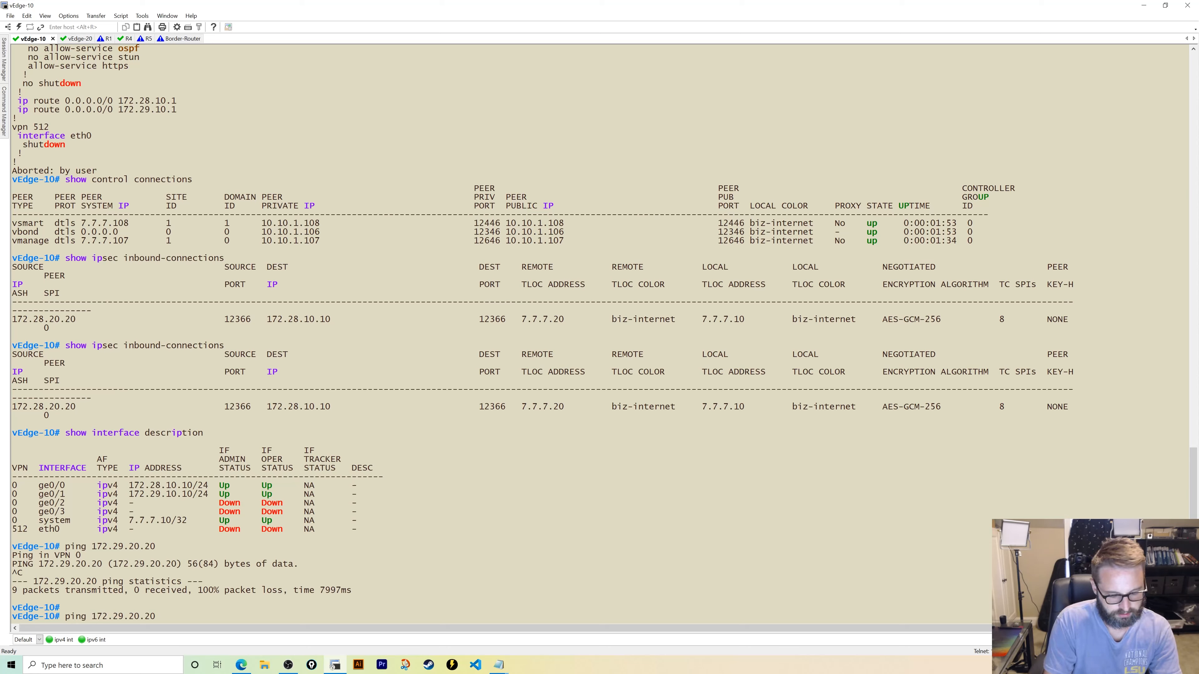
text(source)
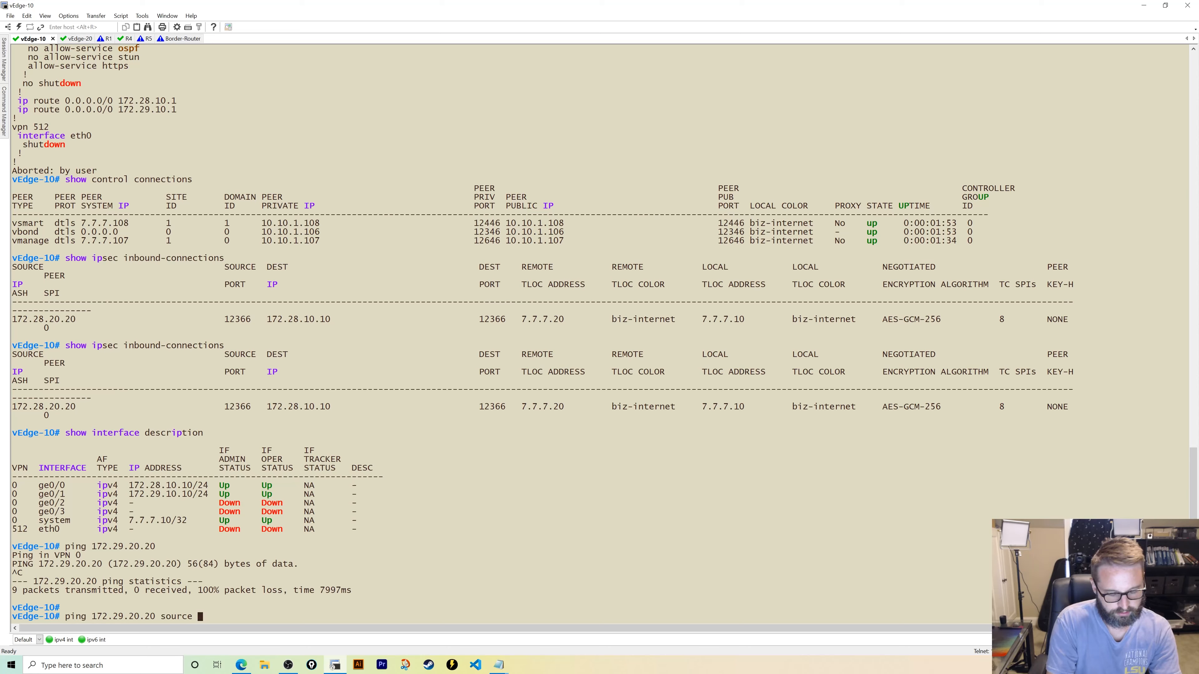
text( ge)
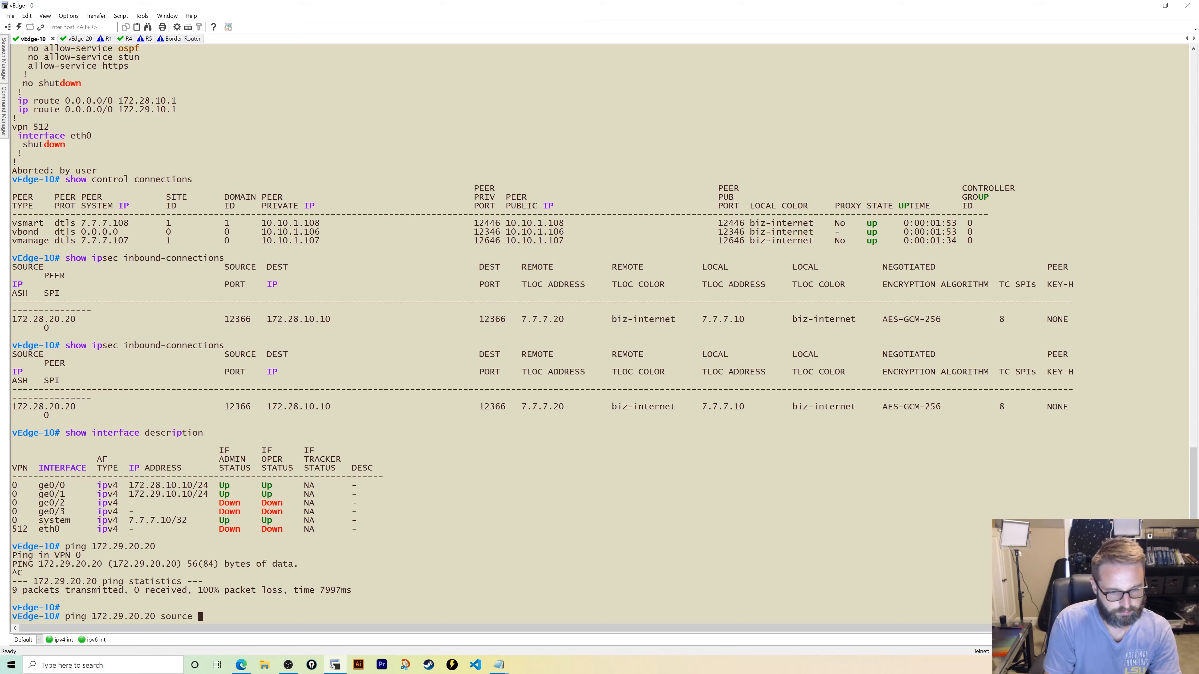
text(0/1)
key(Return)
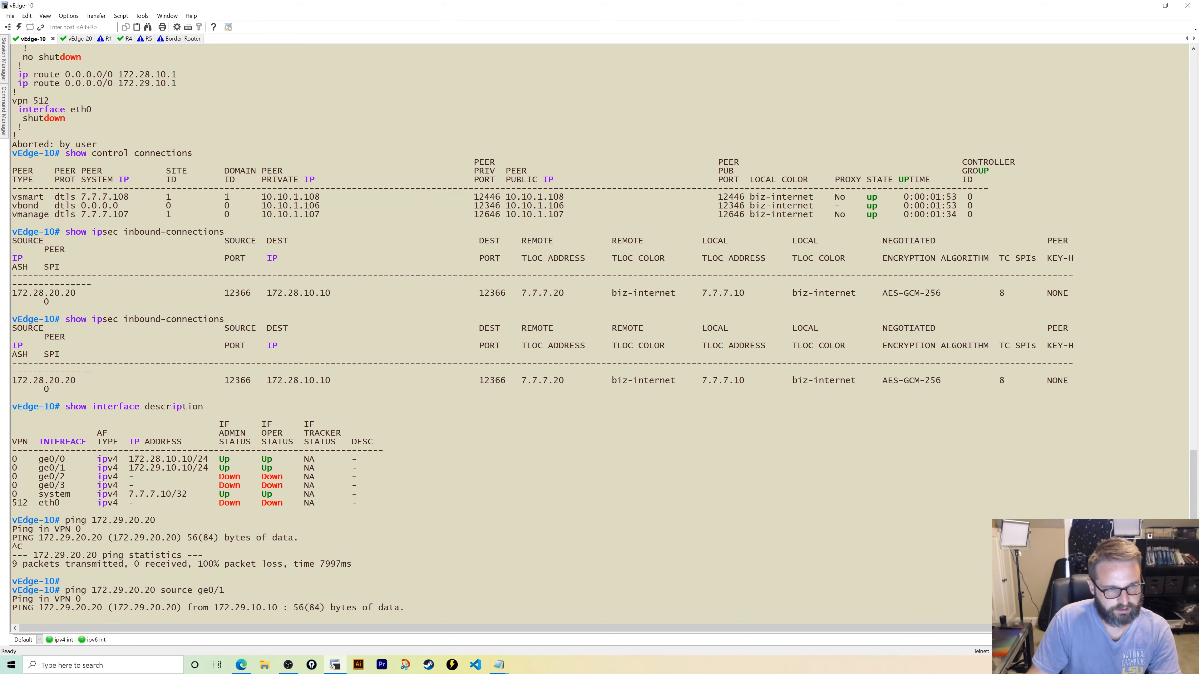
key(ctrl+c)
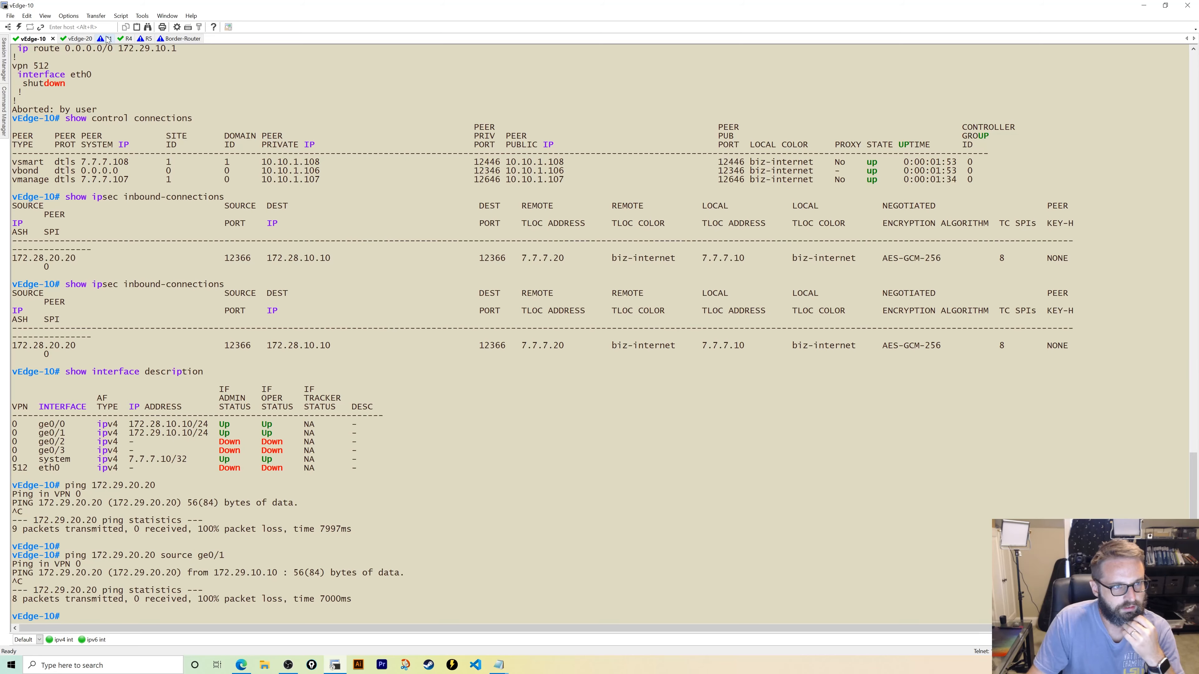
click(116, 39)
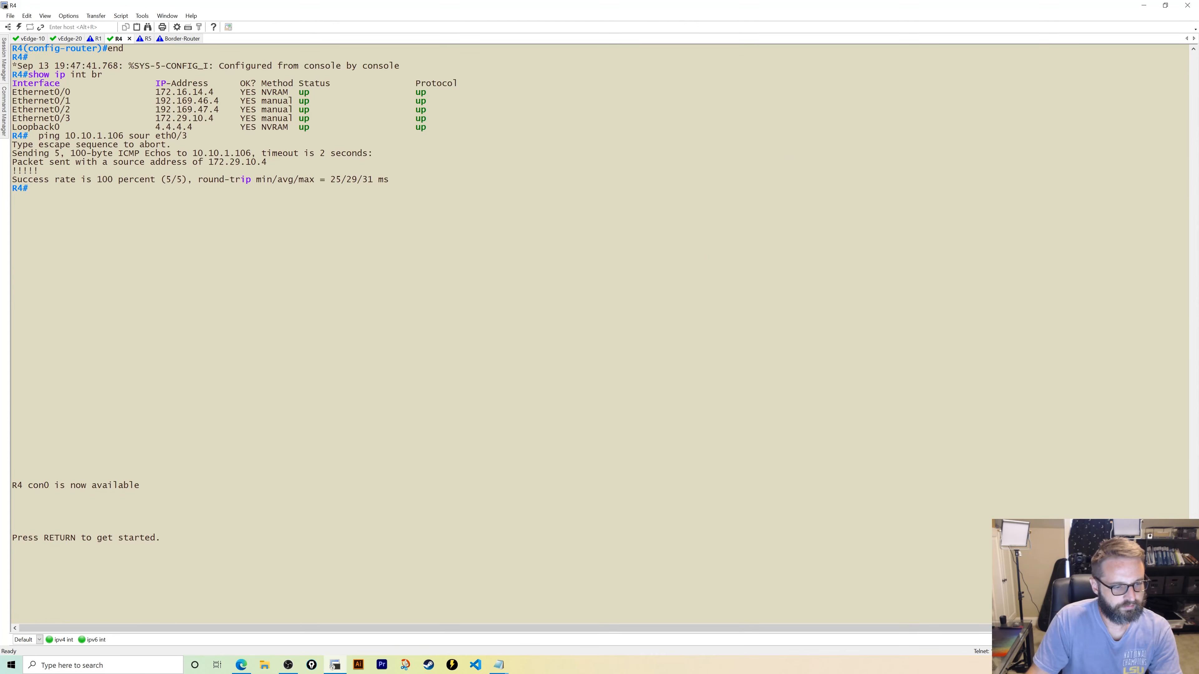
- On R4, enter privileged mode and display the routing table
key(Return)
key(Return)
key(Return)
key(Return)
key(Return)
key(Return)
key(Return)
text(en)
key(Return)
text(show ip r)
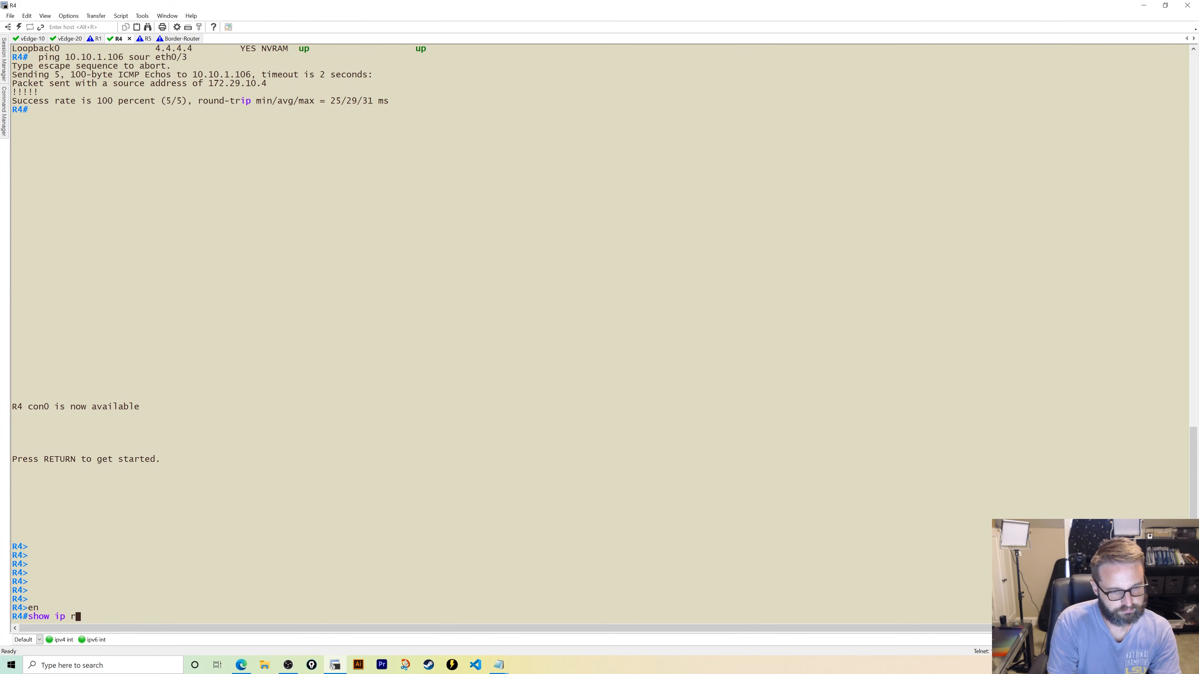
text(oute)
key(Return)
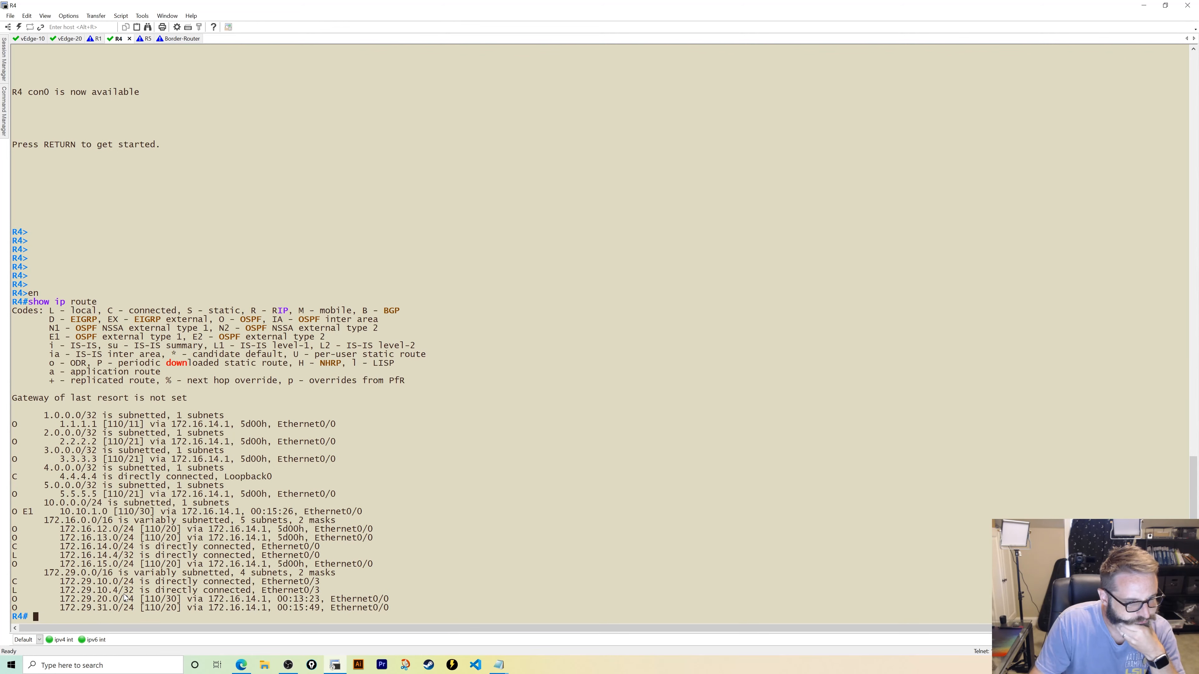
- Ping 172.29.20.20 from R4 sourced from Ethernet0/3, which fails
text(ping)
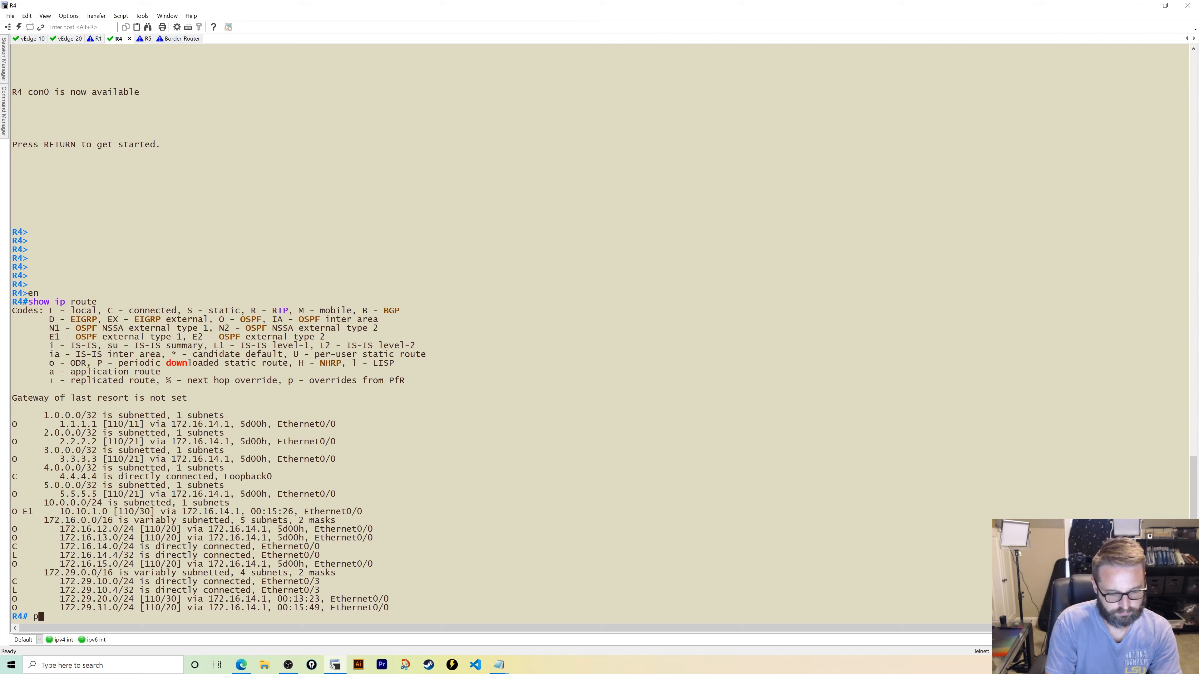
text( 172.29)
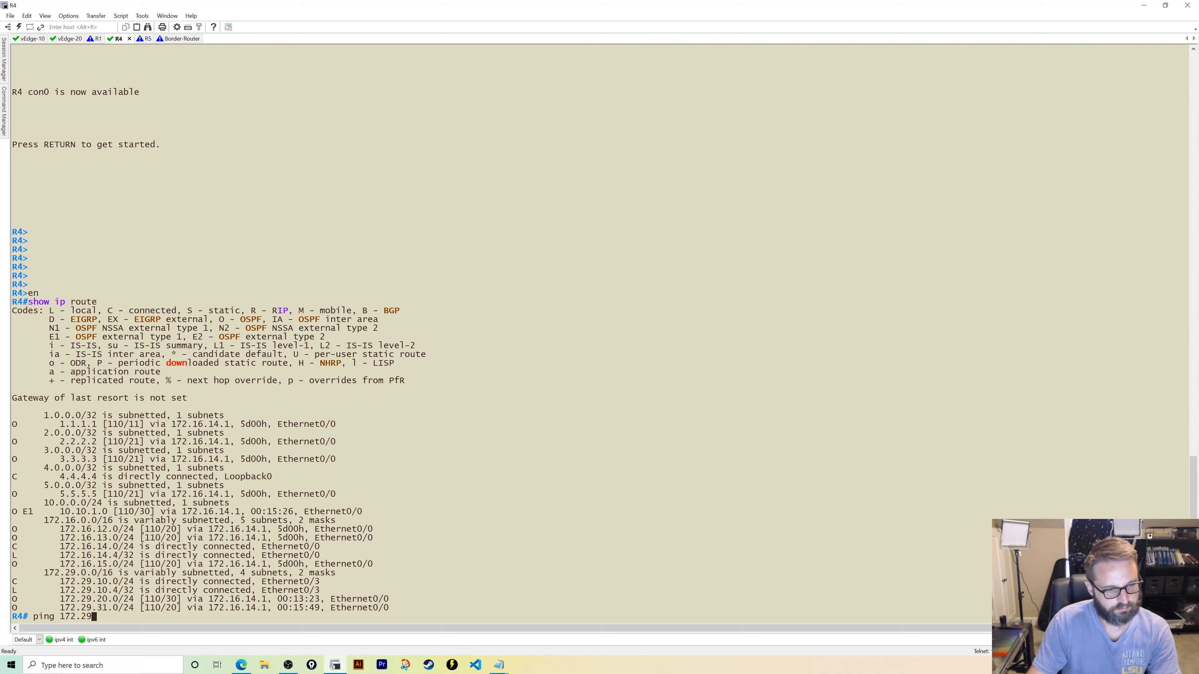
text(.20.)
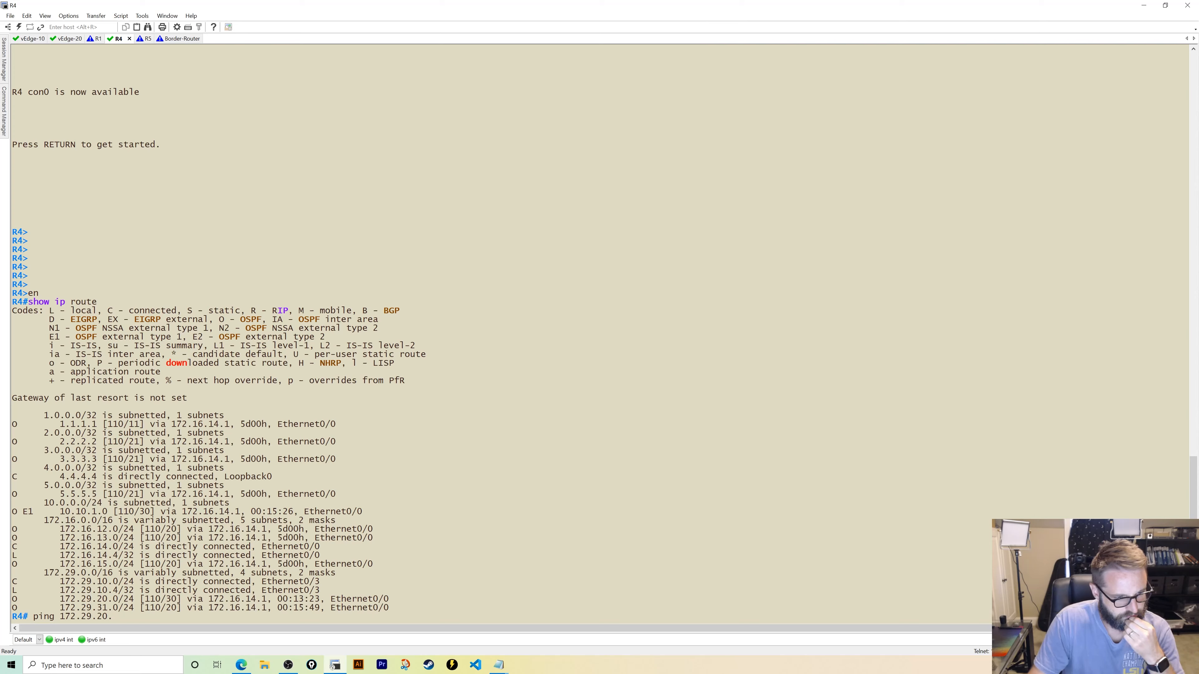
text(20)
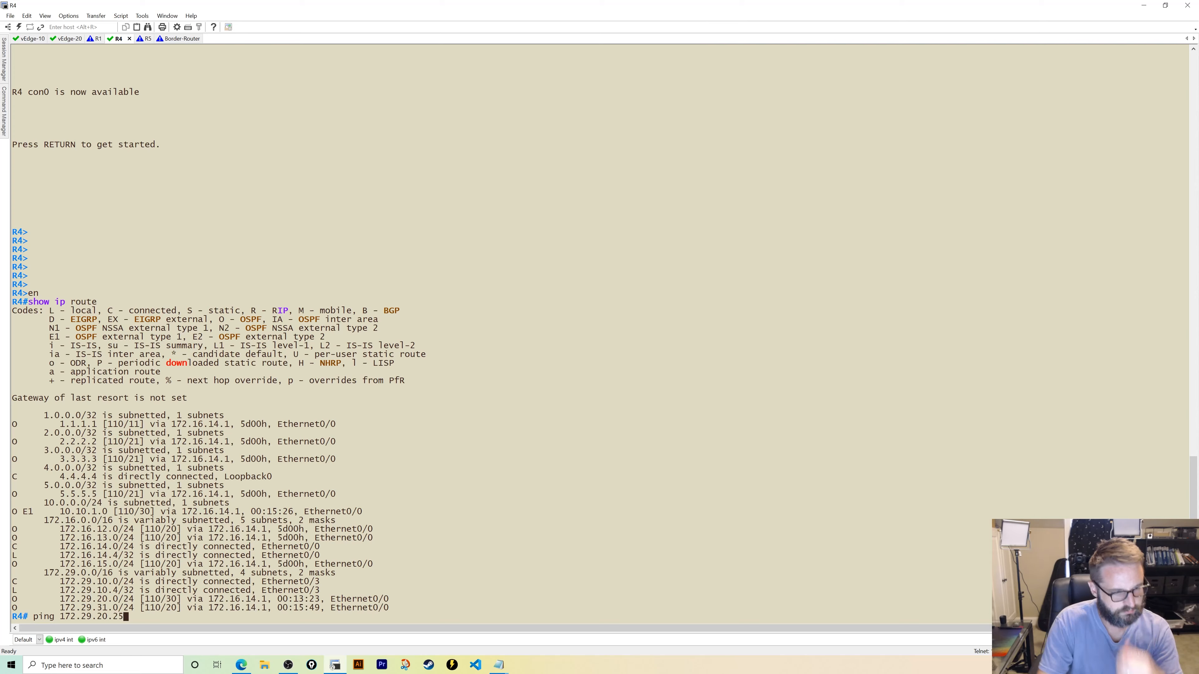
text( sour)
key(Tab)
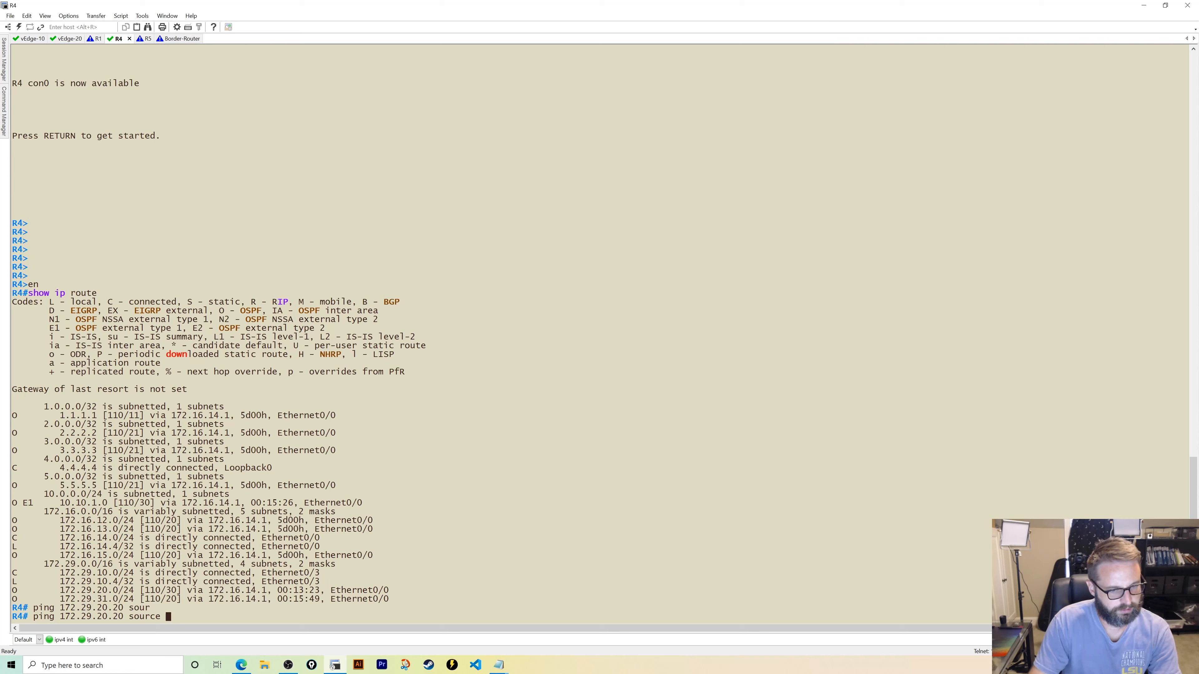
text(eth0/3)
key(Return)
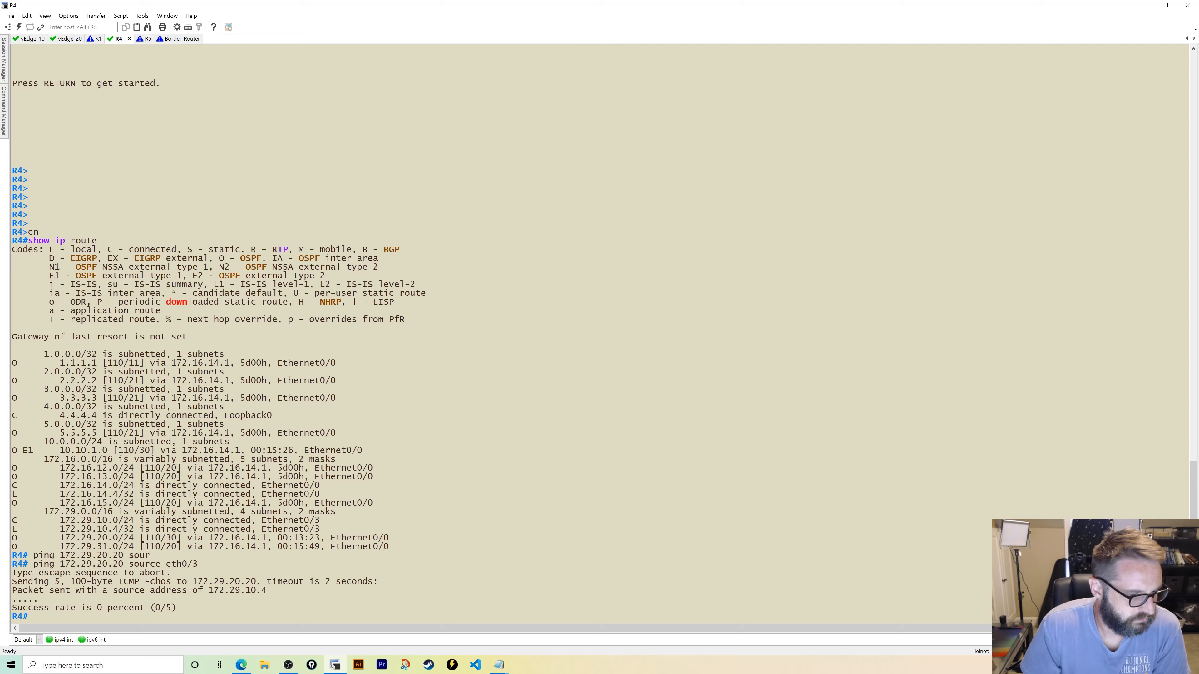
- Traceroute from R4 to 172.29.20.20, which stalls after 172.16.15.5
text(trace)
key(Tab)
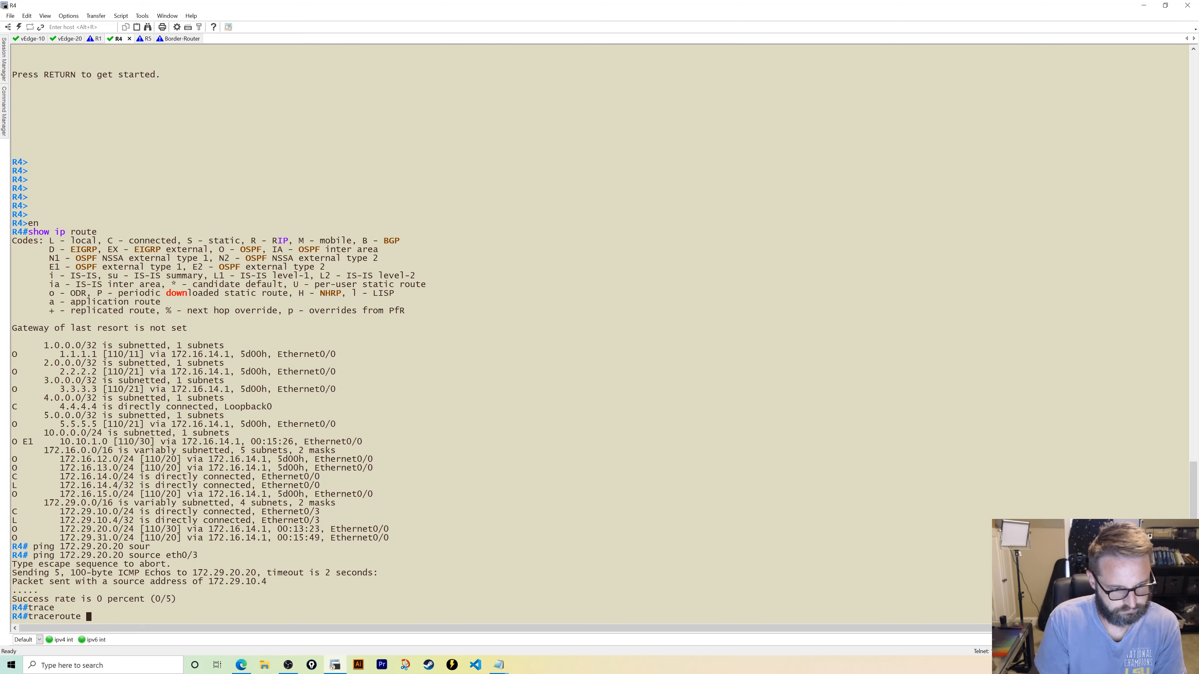
text(172.)
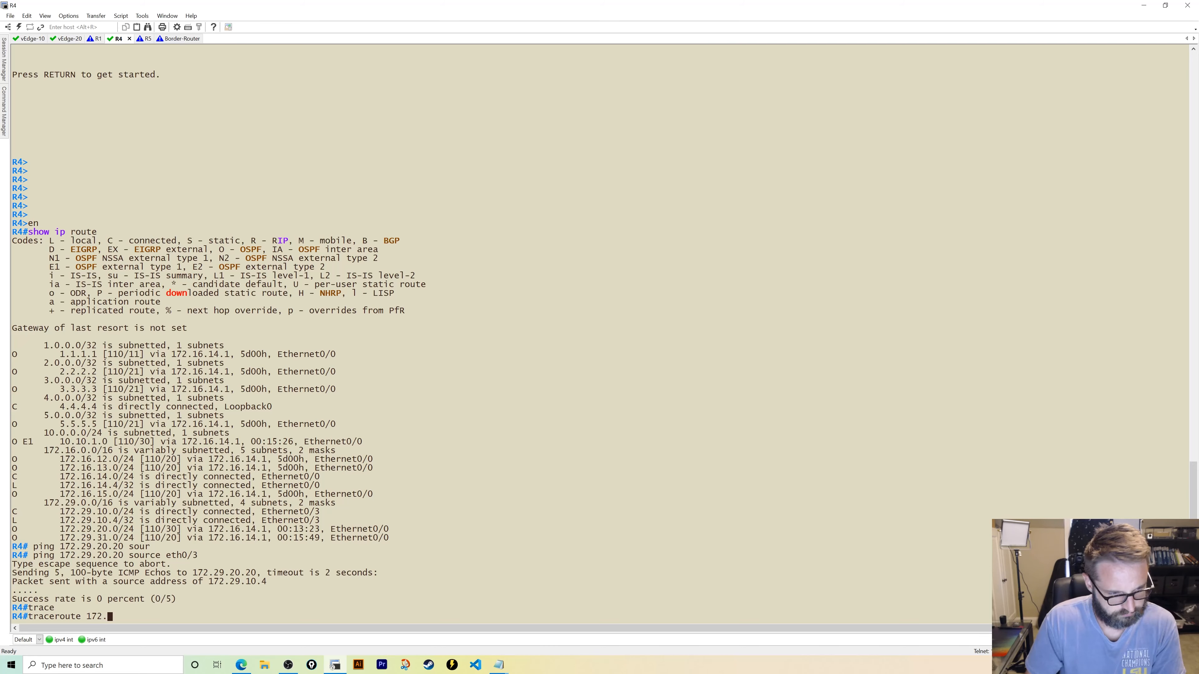
text(29.)
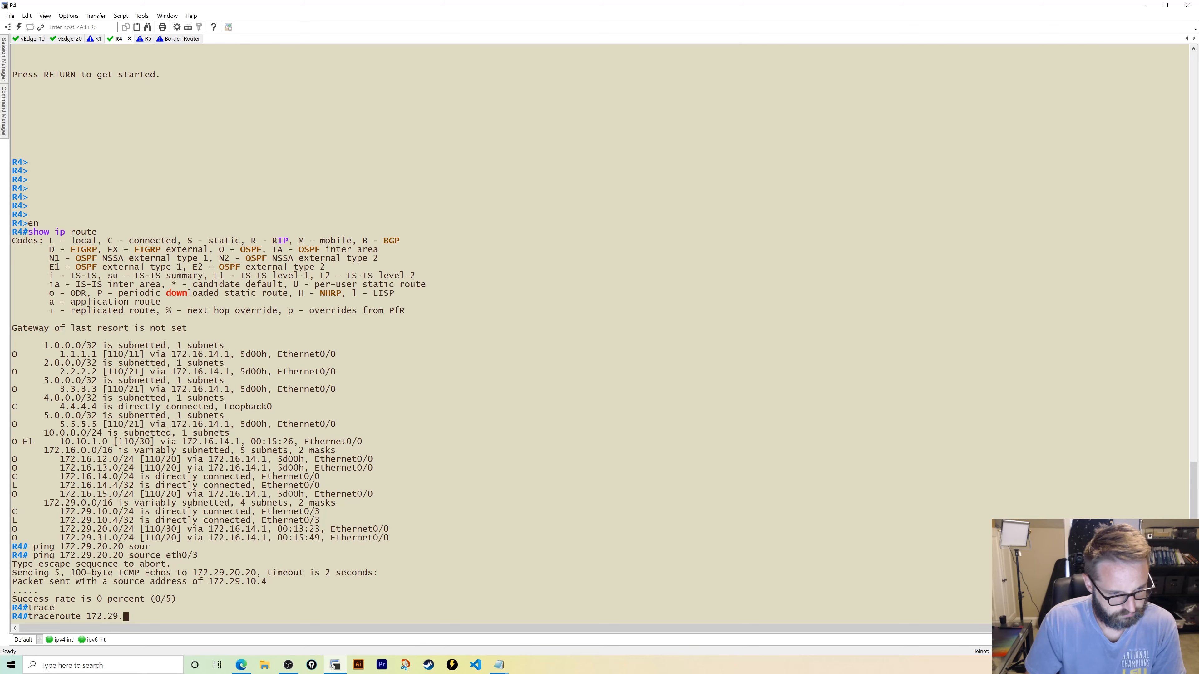
text(20.20)
key(Return)
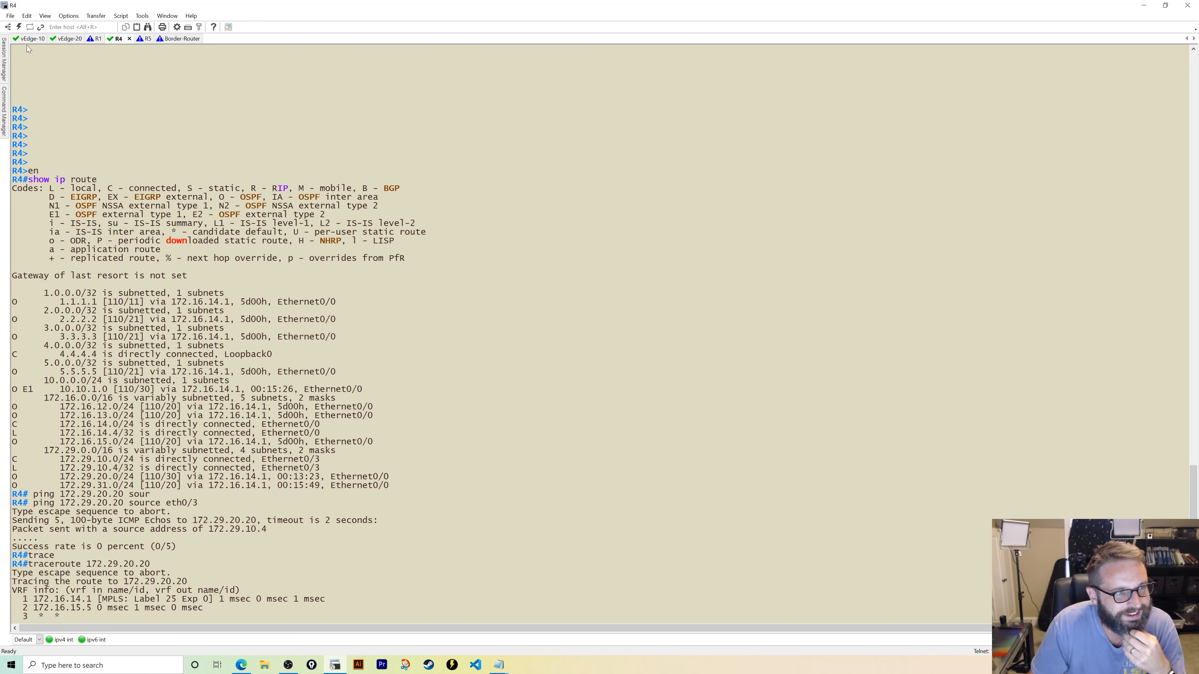
click(68, 39)
- List vEdge-20's interface descriptions, addresses and status
text(show i)
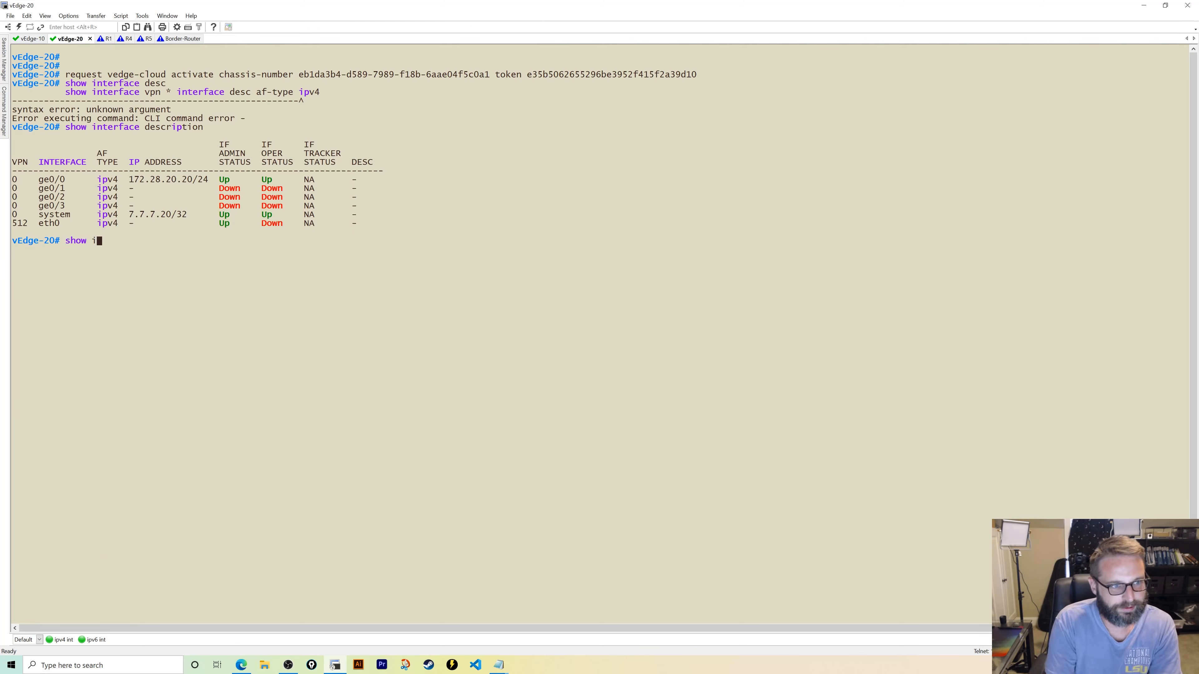
text(nterface desc)
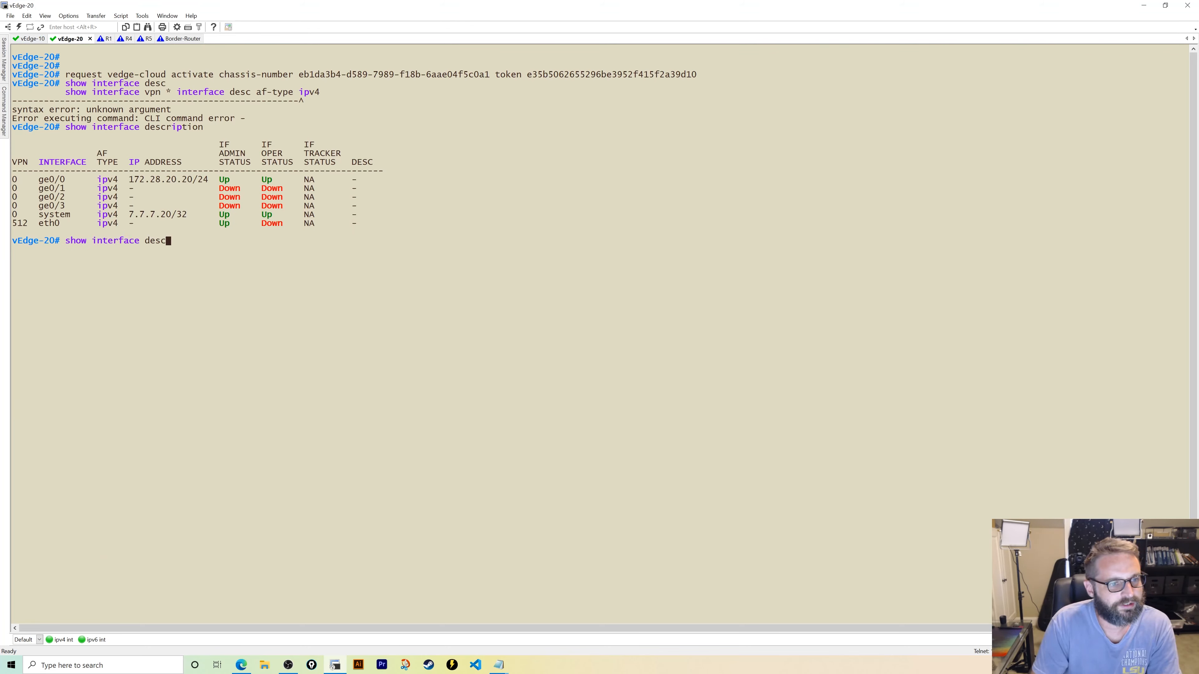
key(Tab)
key(Return)
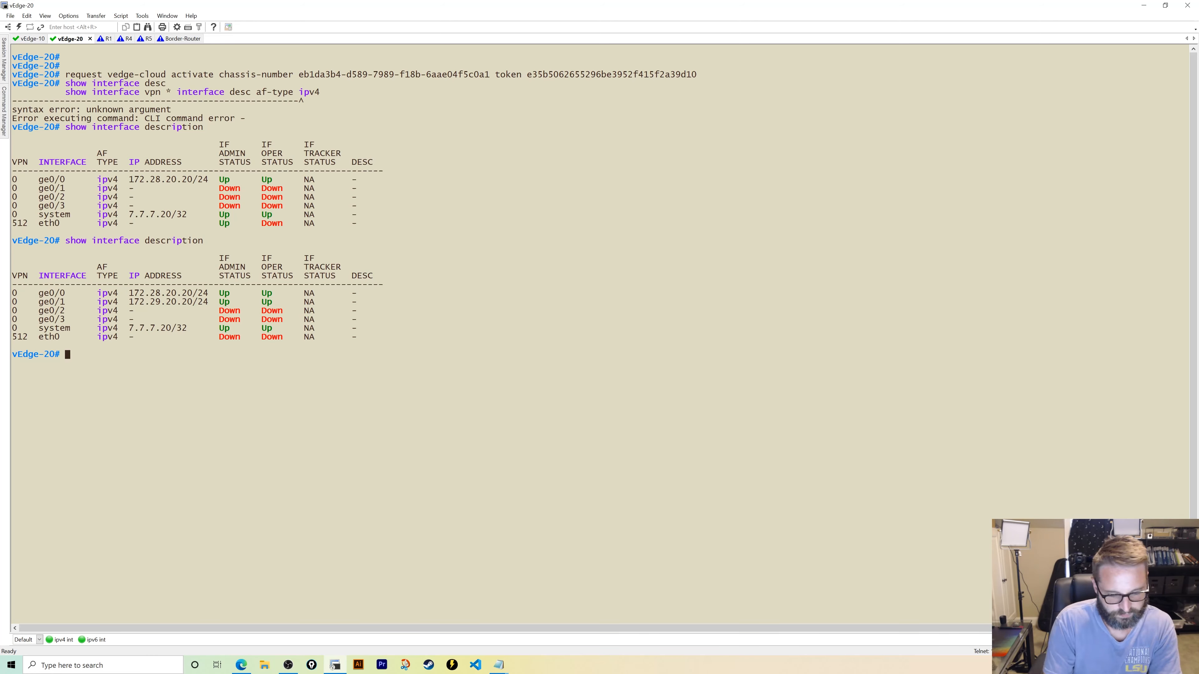
- Ping gateway 172.29.20.1 from vEdge-20's ge0/1 and stop it once it fails
text(ping 172)
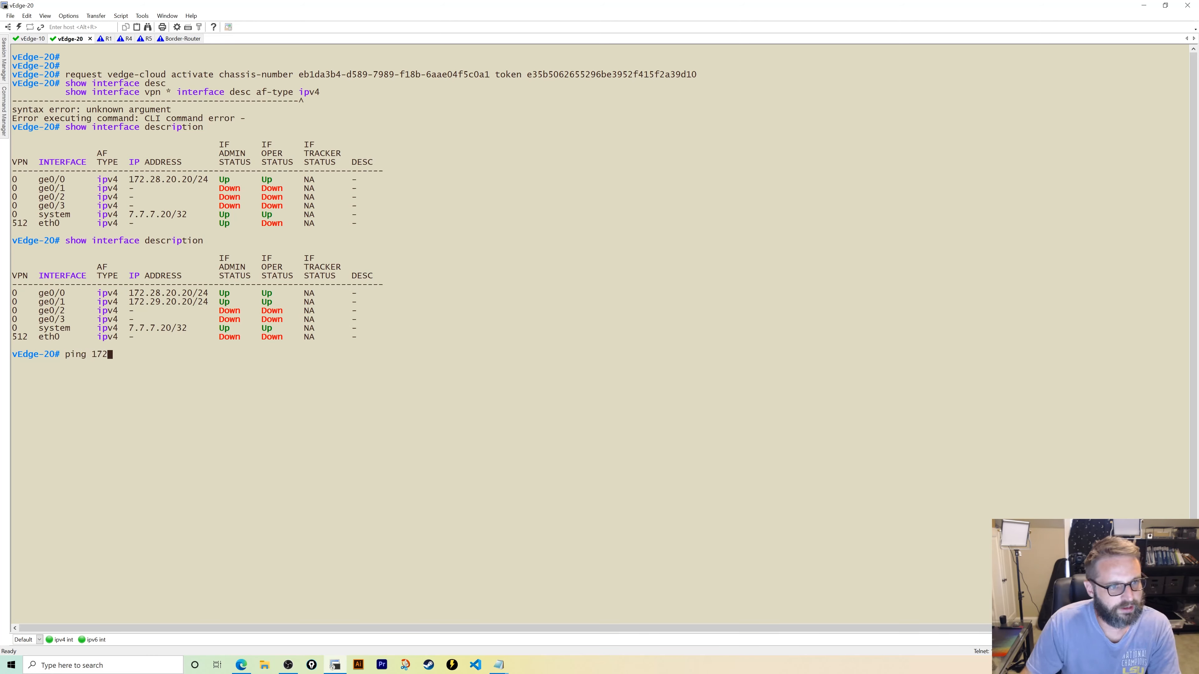
text(.29.20.1 )
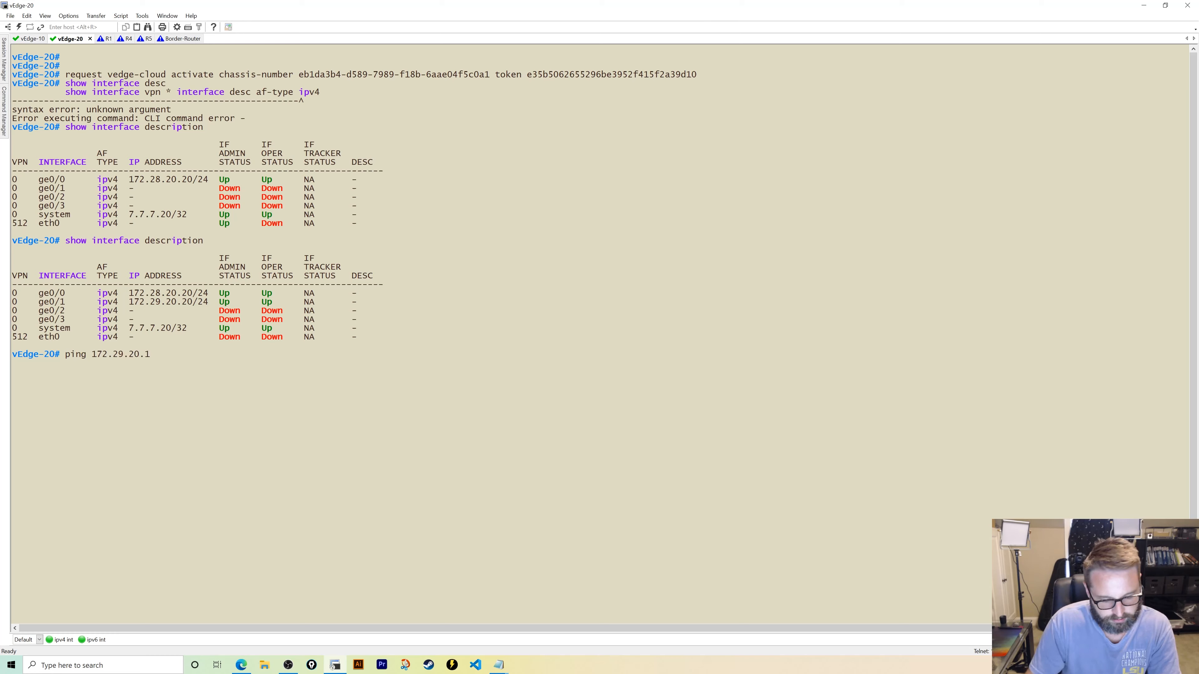
text(source )
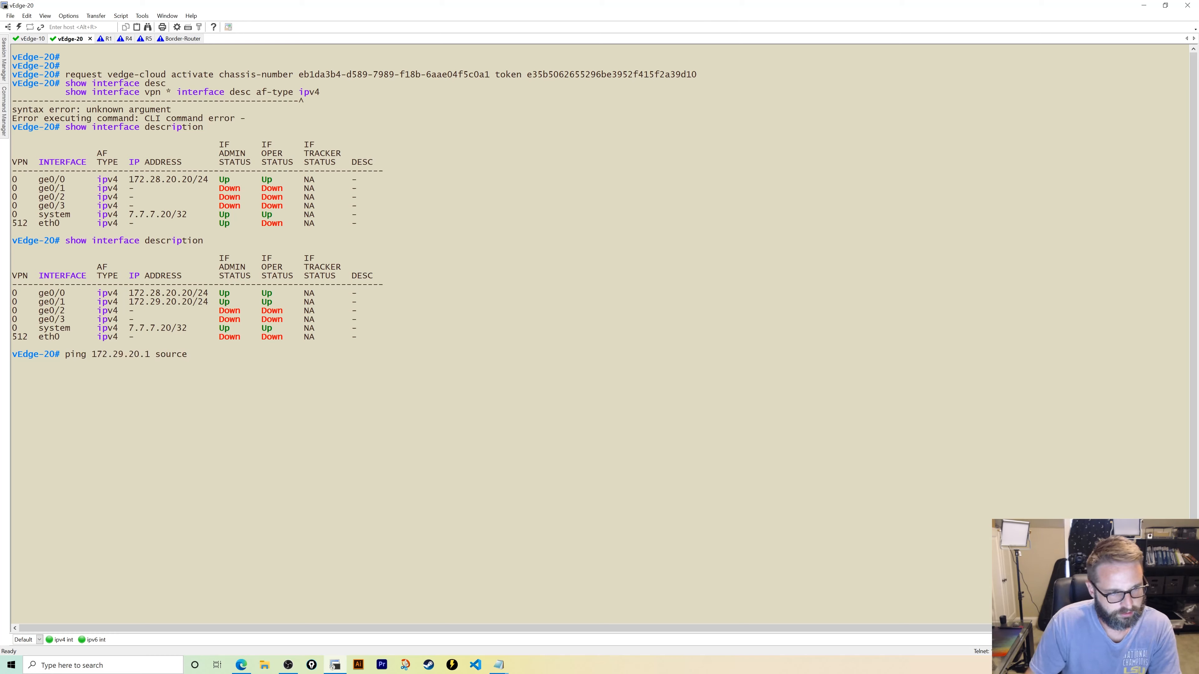
text(ge0/1)
key(Return)
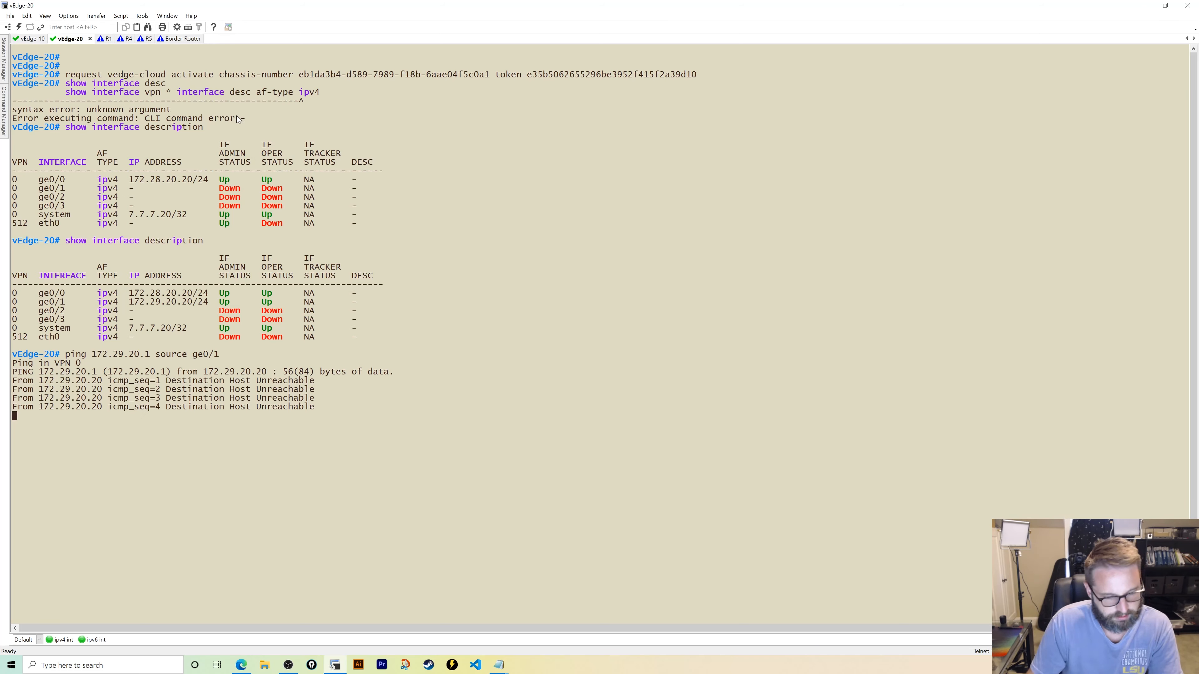
key(ctrl+c)
key(Return)
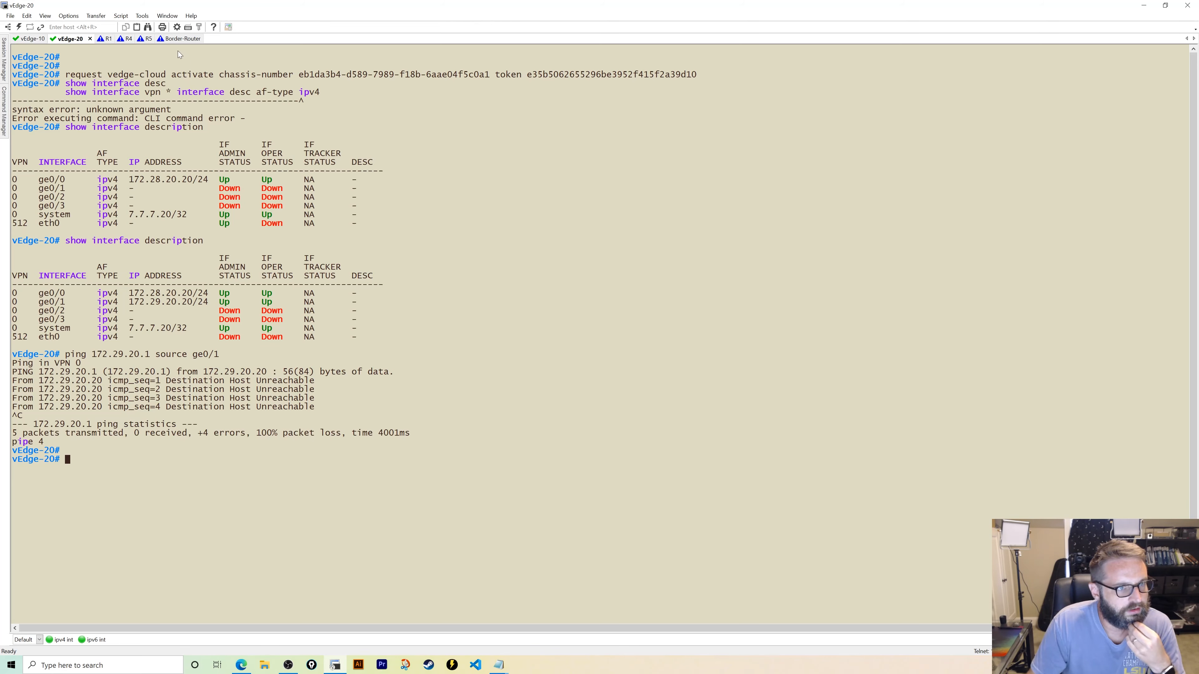
click(145, 39)
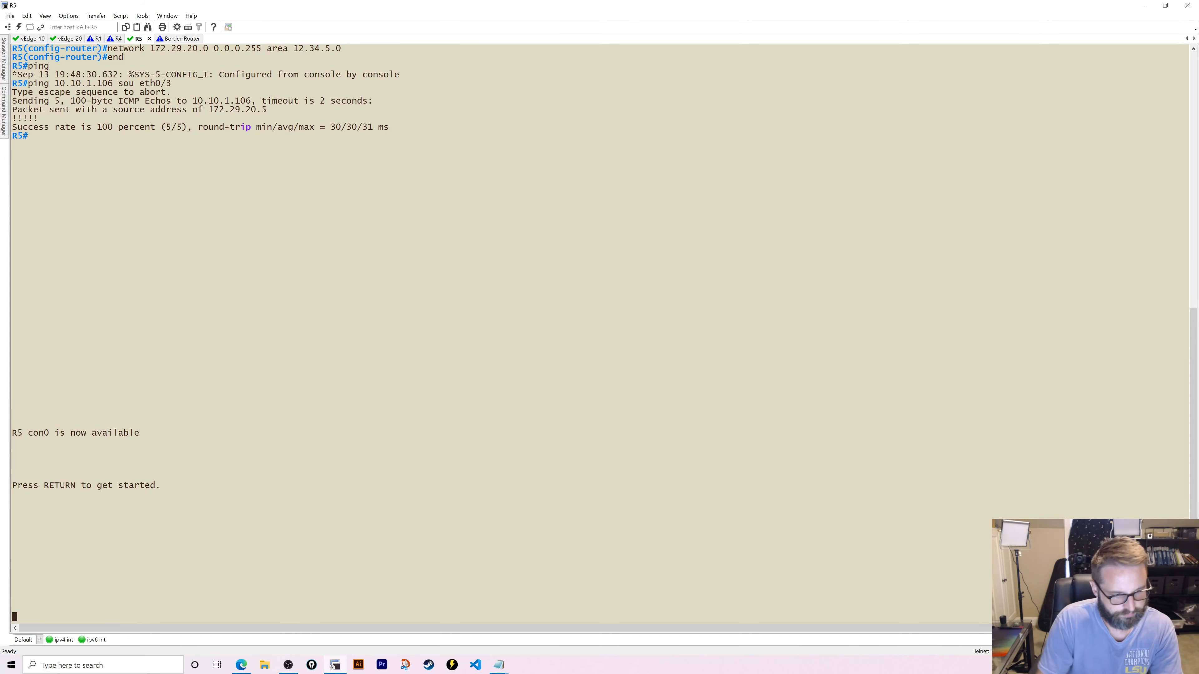
- On R5, enter privileged mode and review the routing table and interface brief
key(Return)
key(Return)
text(en)
key(Return)
text(show ip rou)
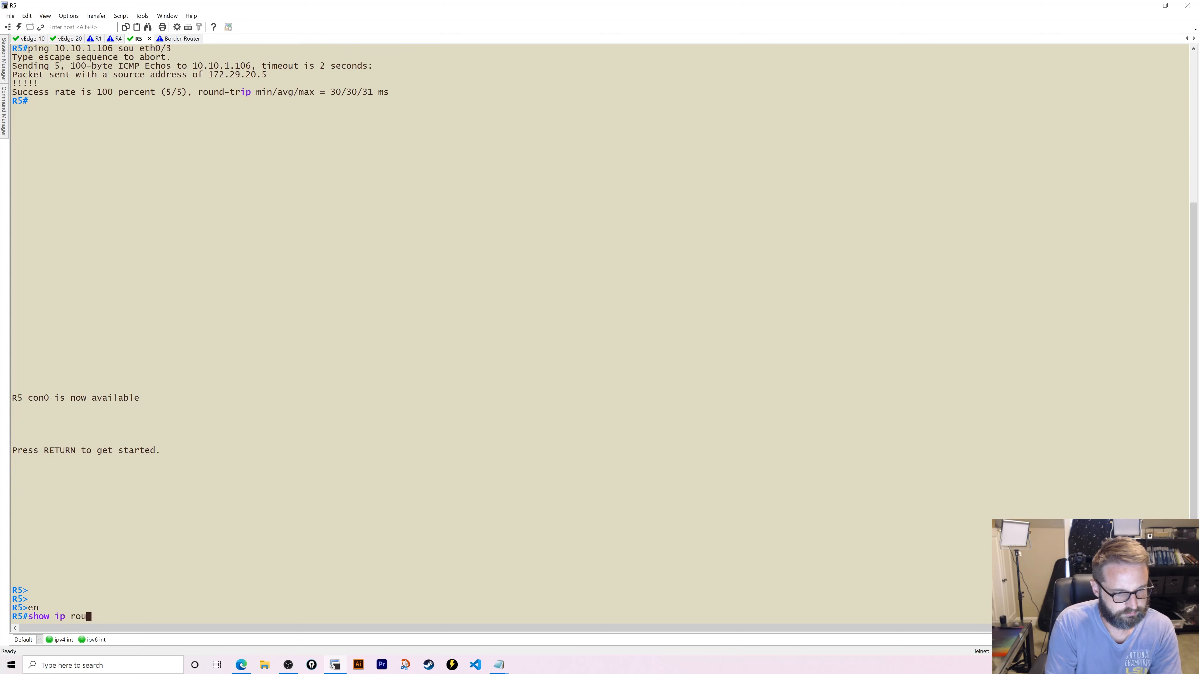
text(te)
key(Return)
text(show ip int br)
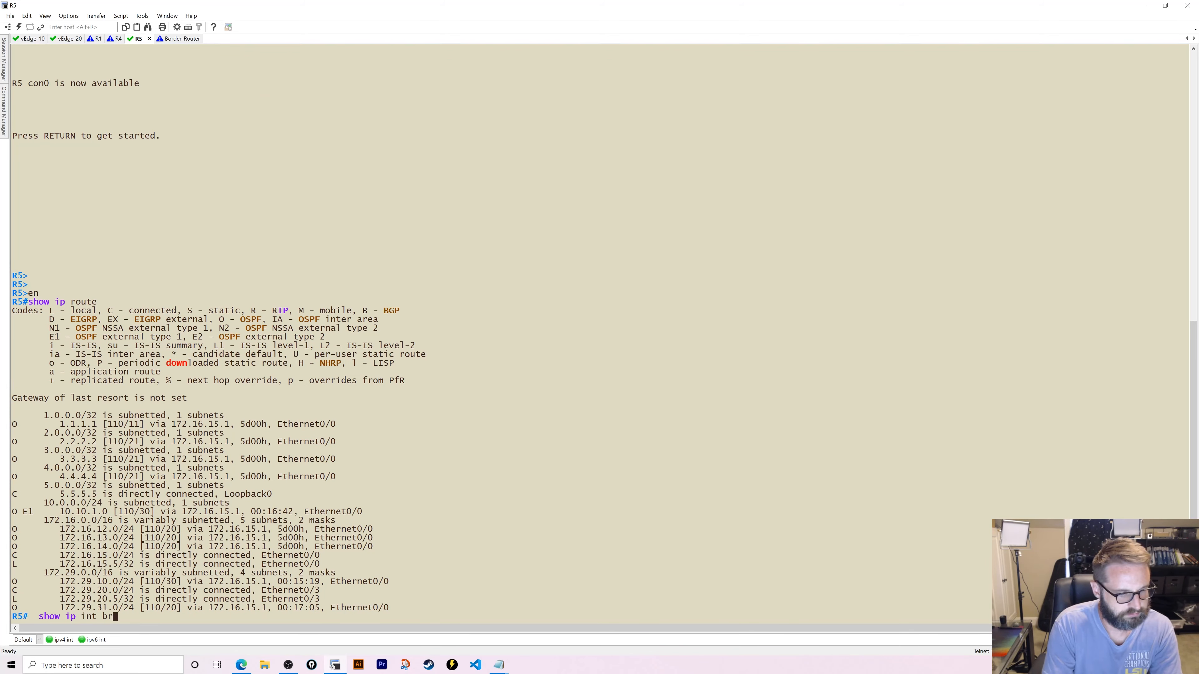
key(Return)
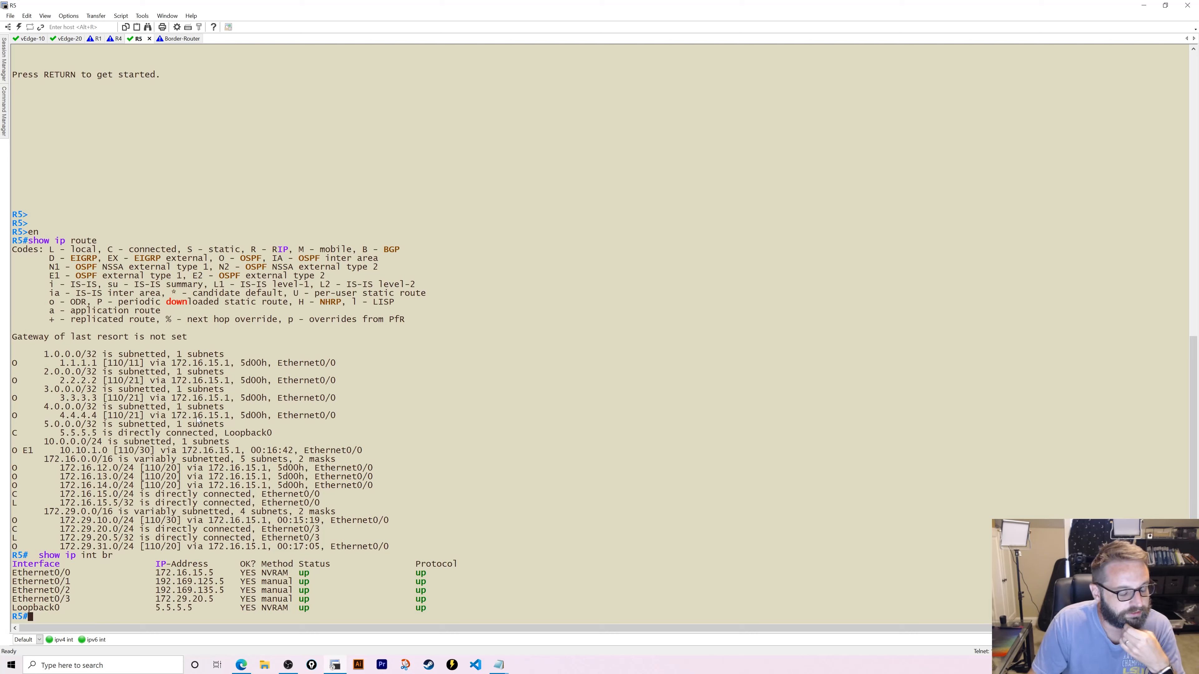
- Readdress R5's Ethernet0/3 to 172.29.20.1 255.255.255.0
text(conf t)
key(Return)
text(in)
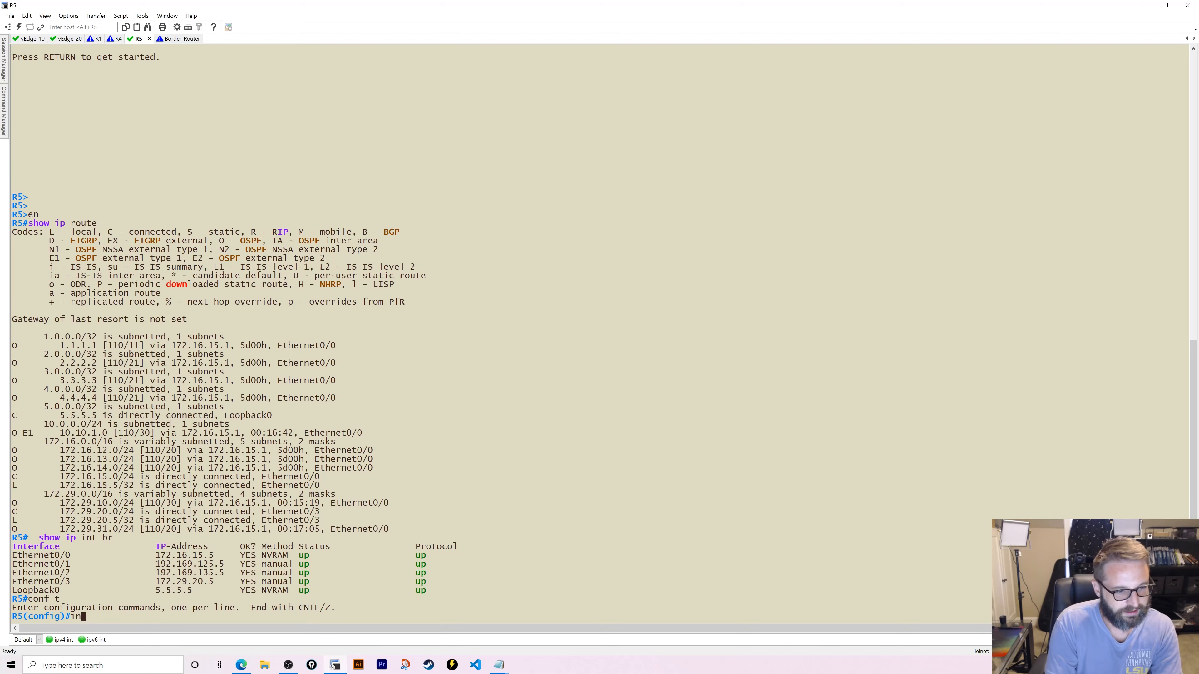
text(t eth0)
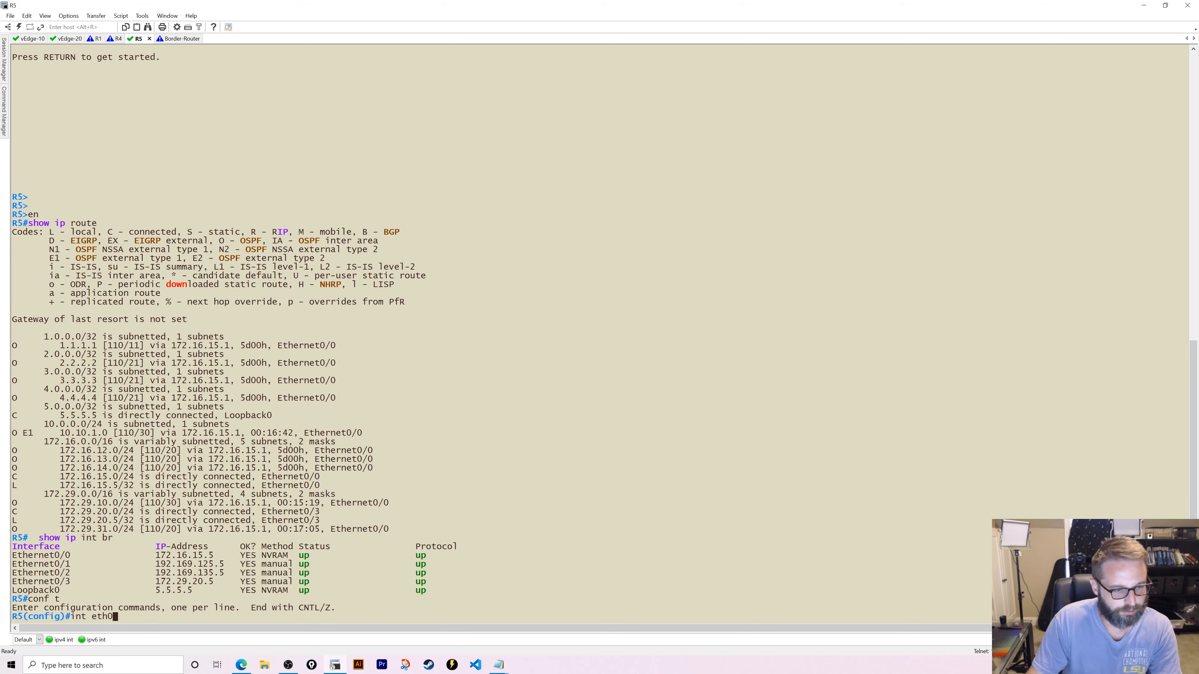
text(/~)
key(Return)
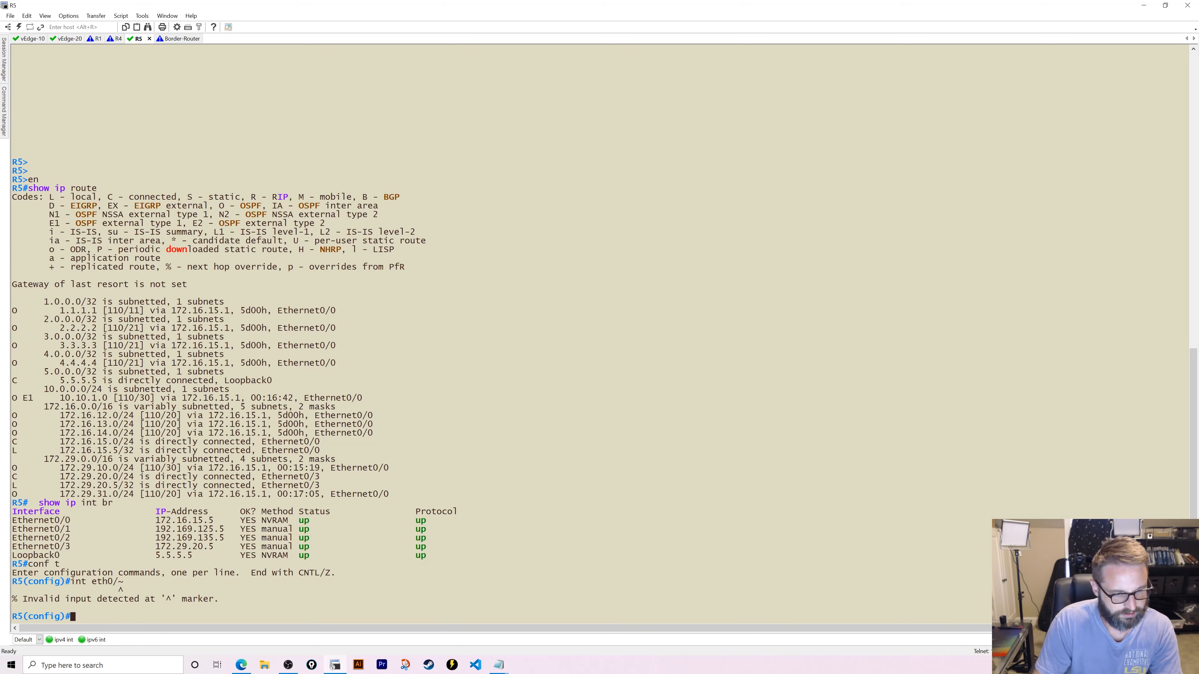
key(Up)
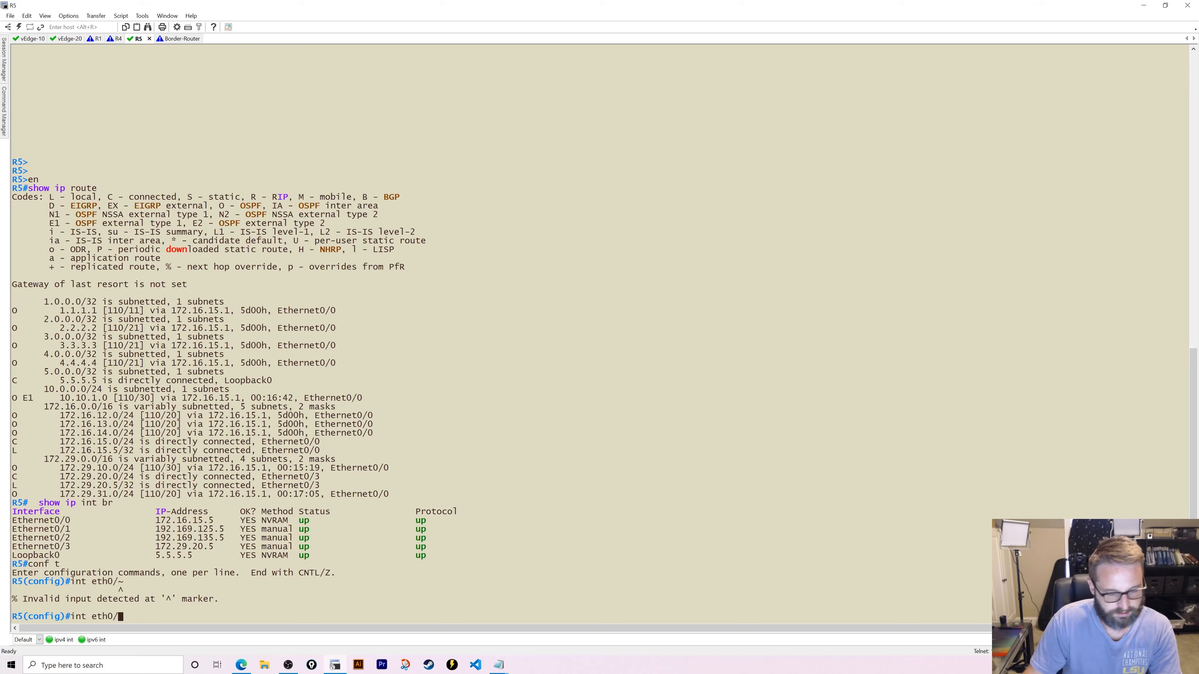
text(3)
key(Return)
text(ip a)
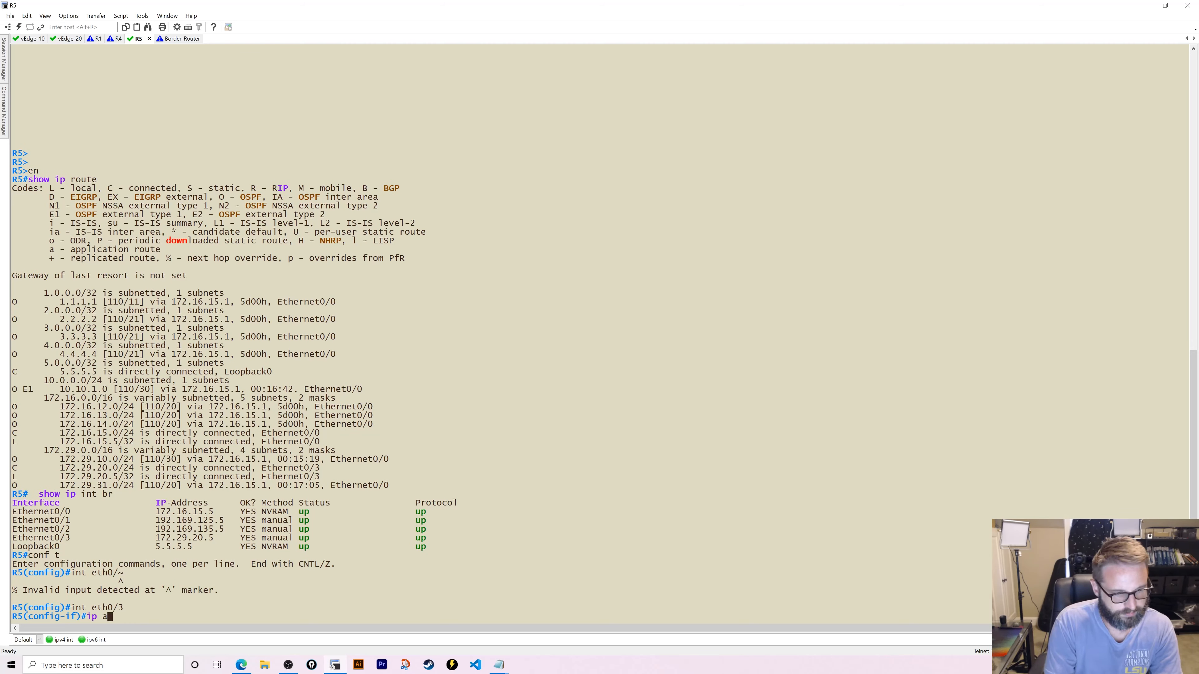
text(dd 172.29.)
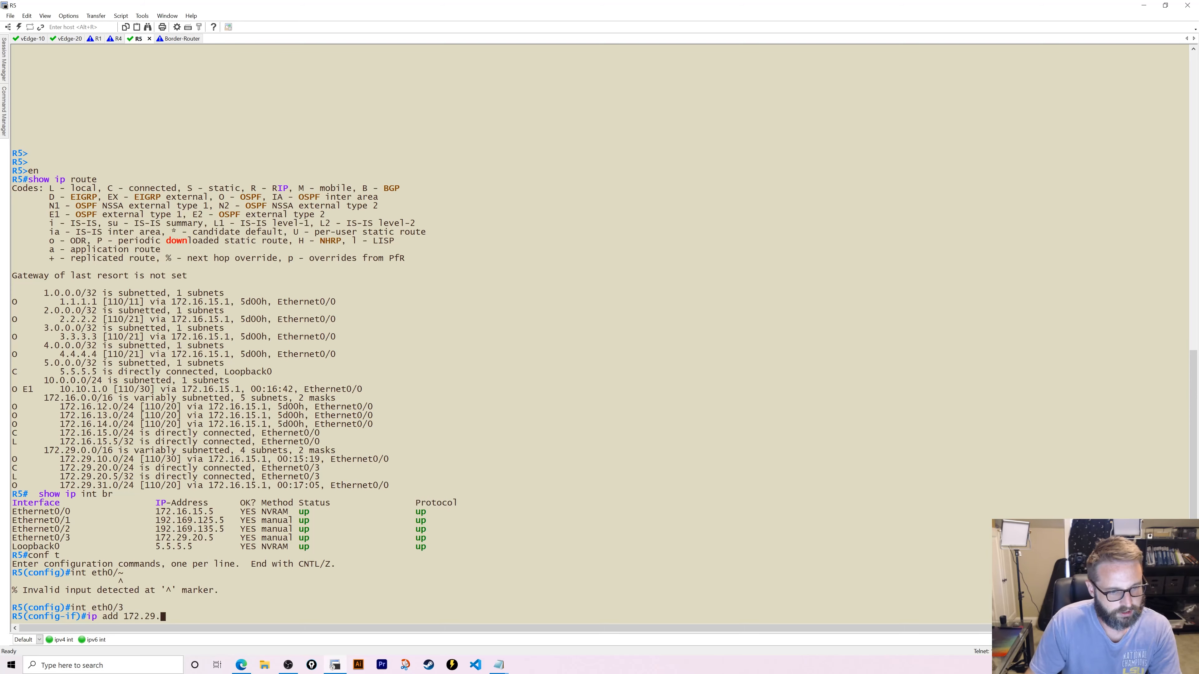
text(20.1 255.255.255.0)
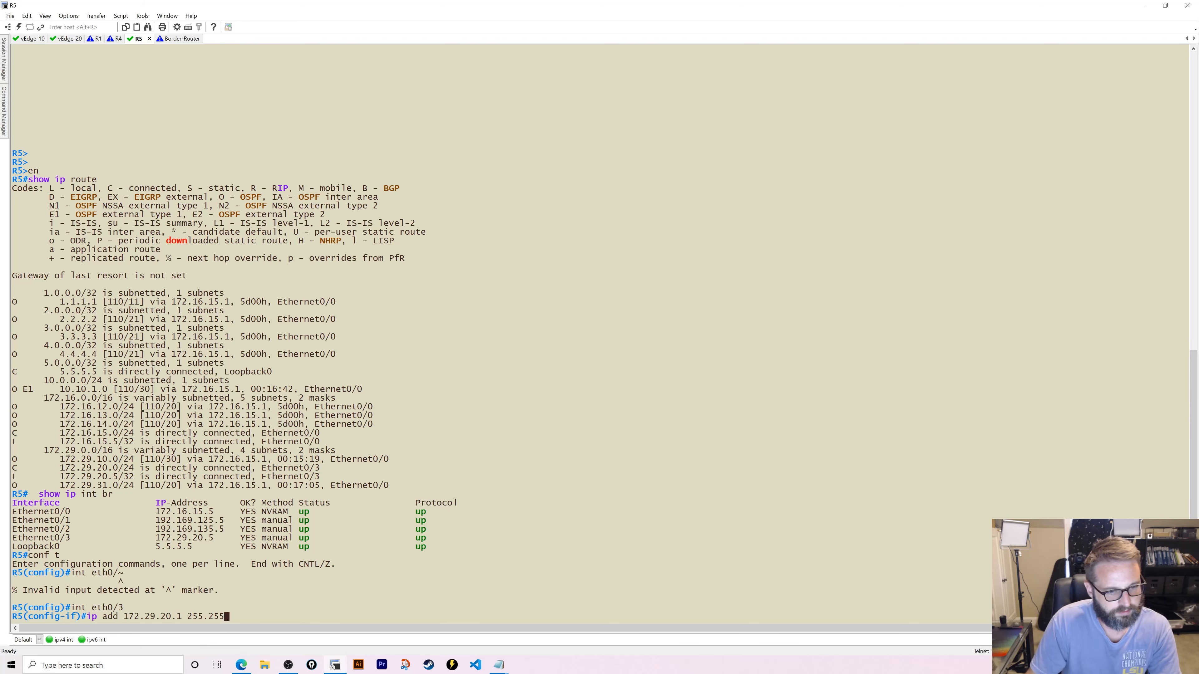
key(Return)
text(e)
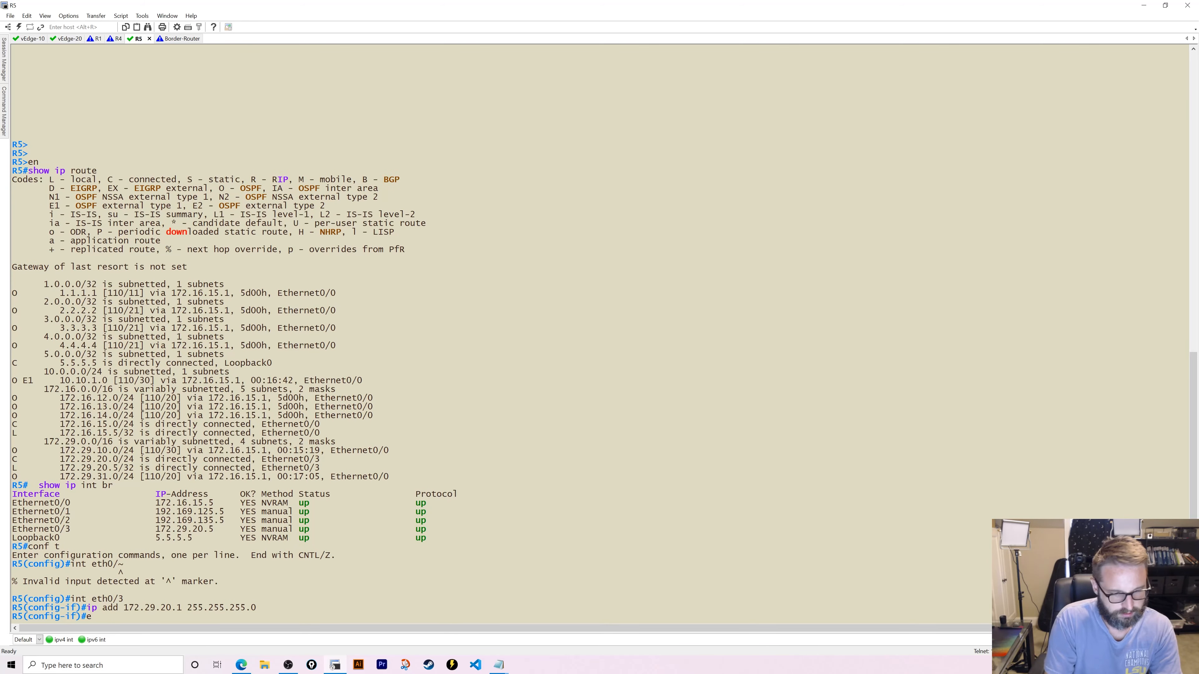
text(nd)
key(Return)
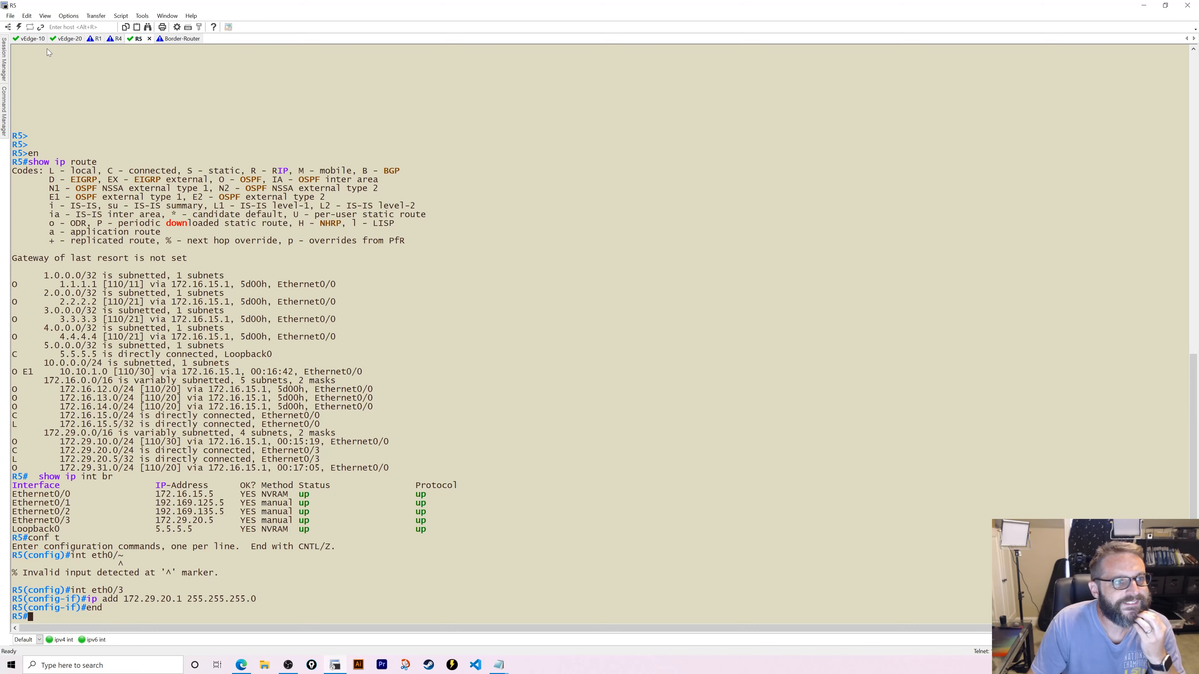
click(63, 40)
- Rerun vEdge-20's ping to 172.29.20.1 (now 0% loss) and vEdge-10's ping to 172.29.20.20
key(Up)
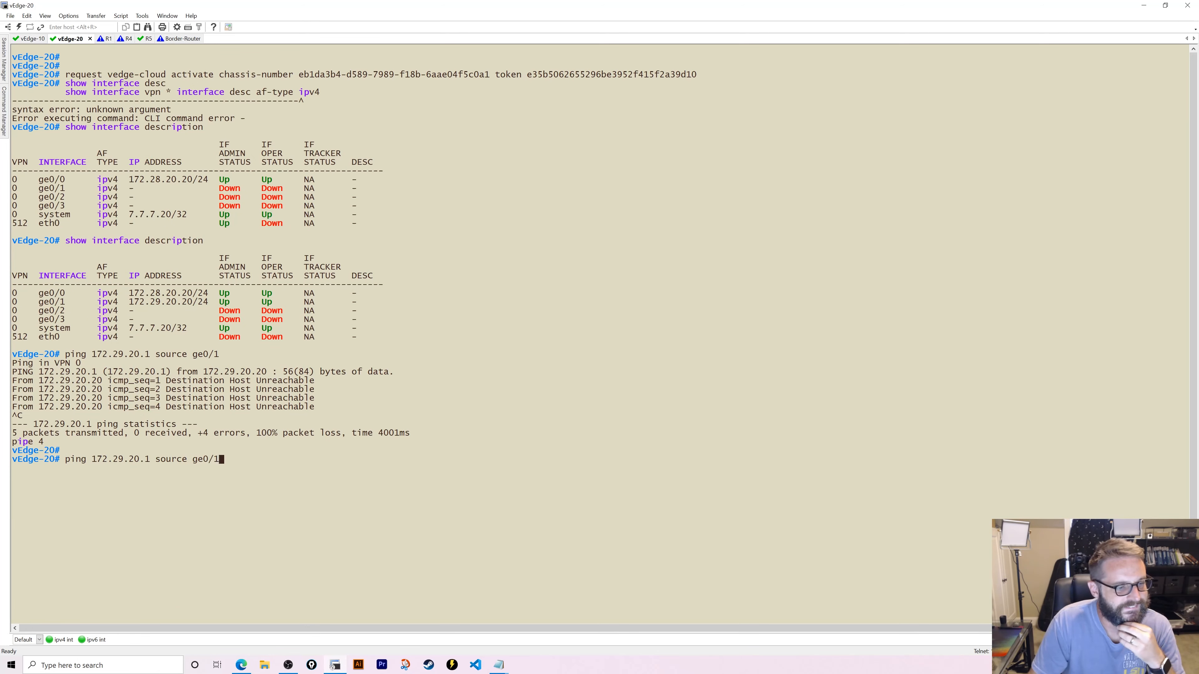
key(Return)
key(ctrl+c)
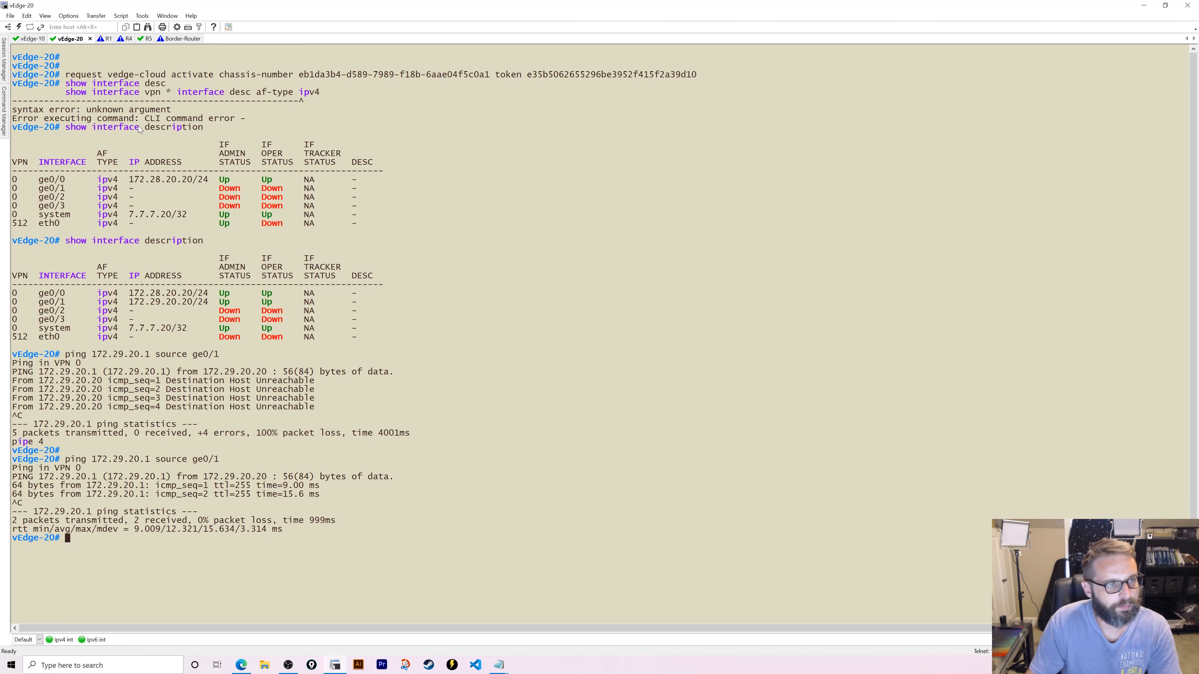
click(32, 39)
key(Up)
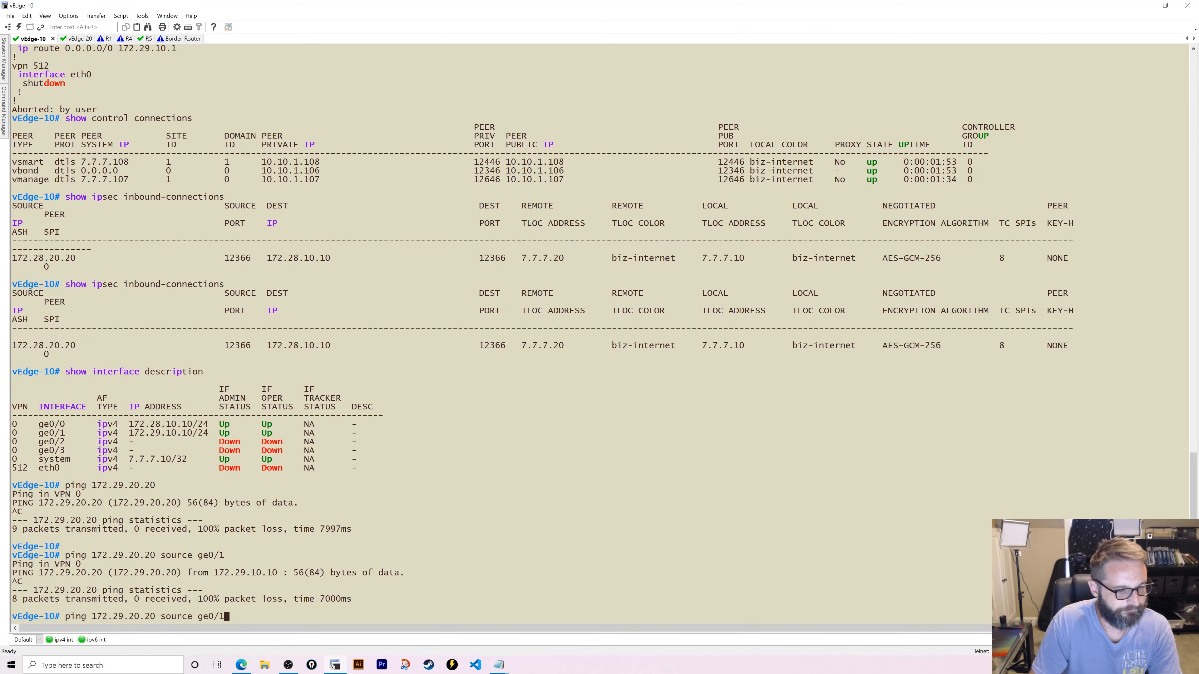
key(Return)
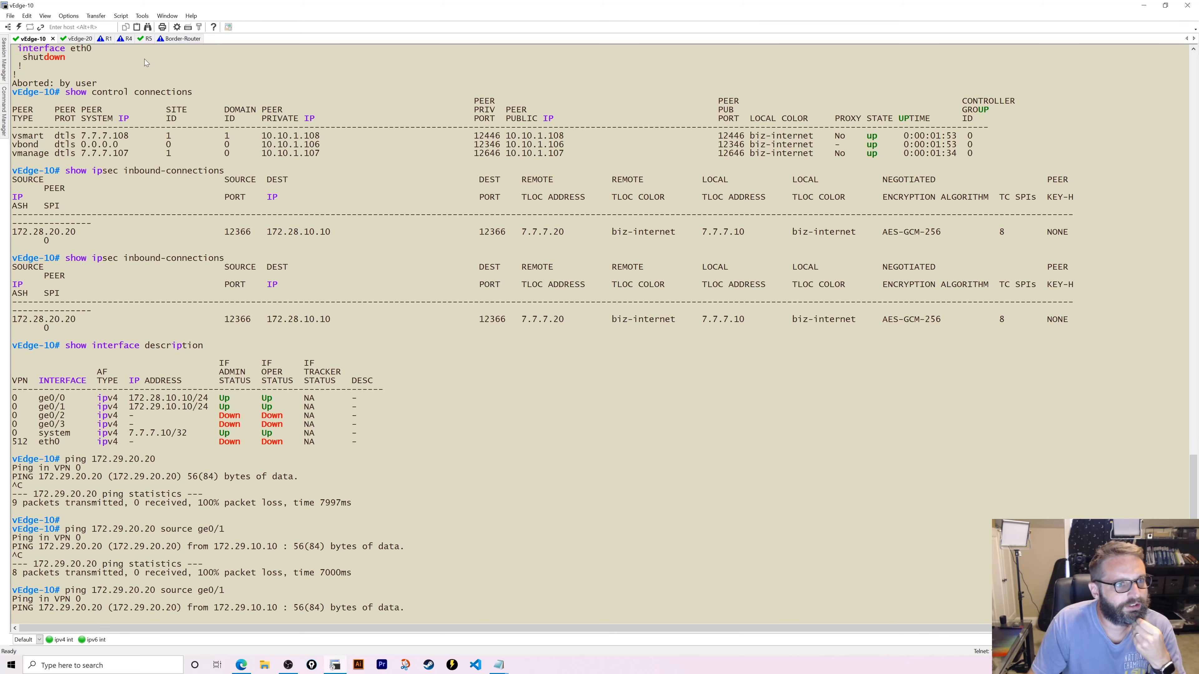
click(125, 41)
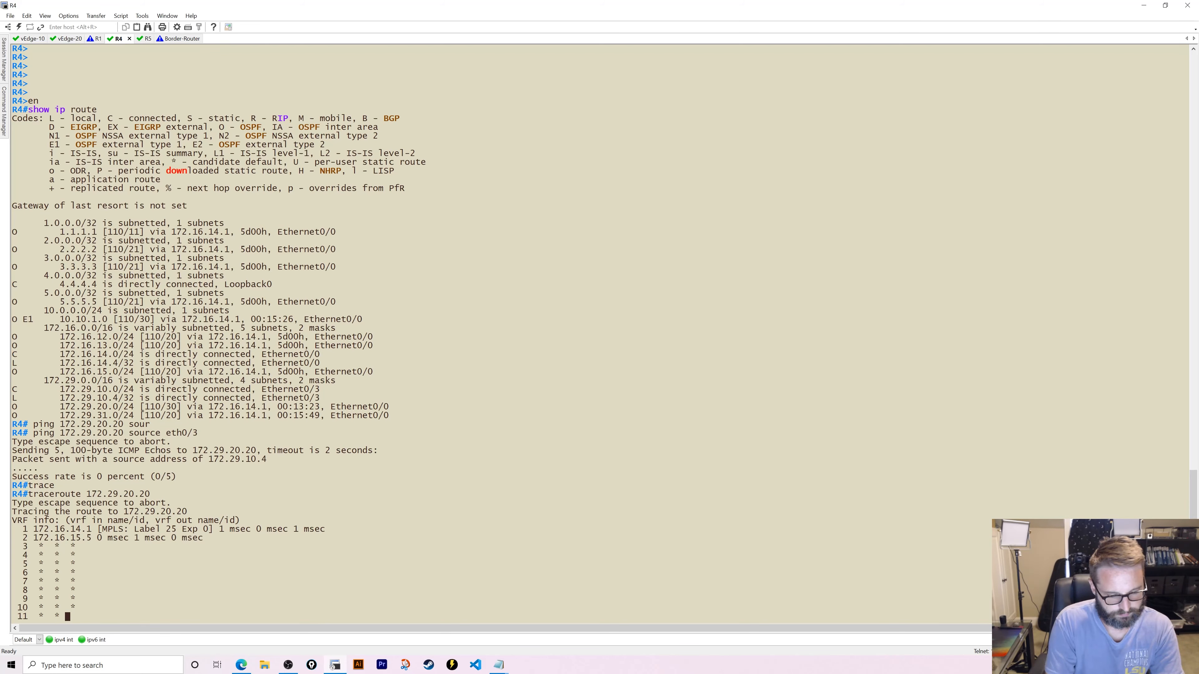
- Stop R4's stalled traceroute and list its interface addresses
key(ctrl+shift+6)
text(show ip int br)
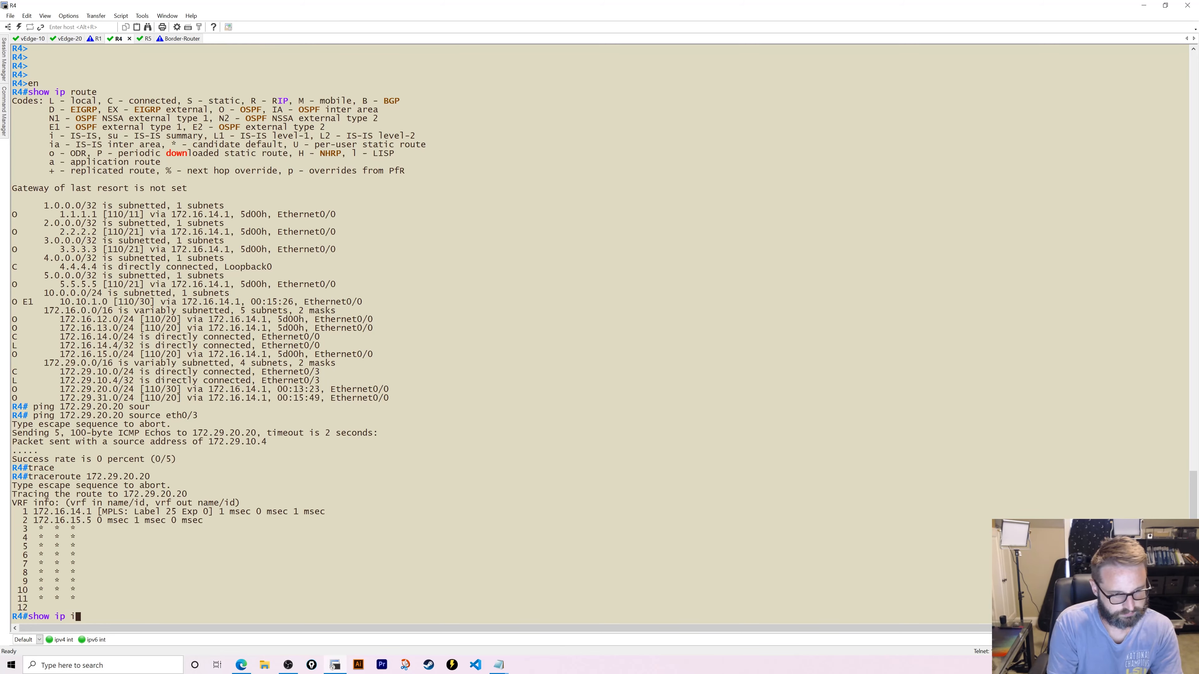
key(Return)
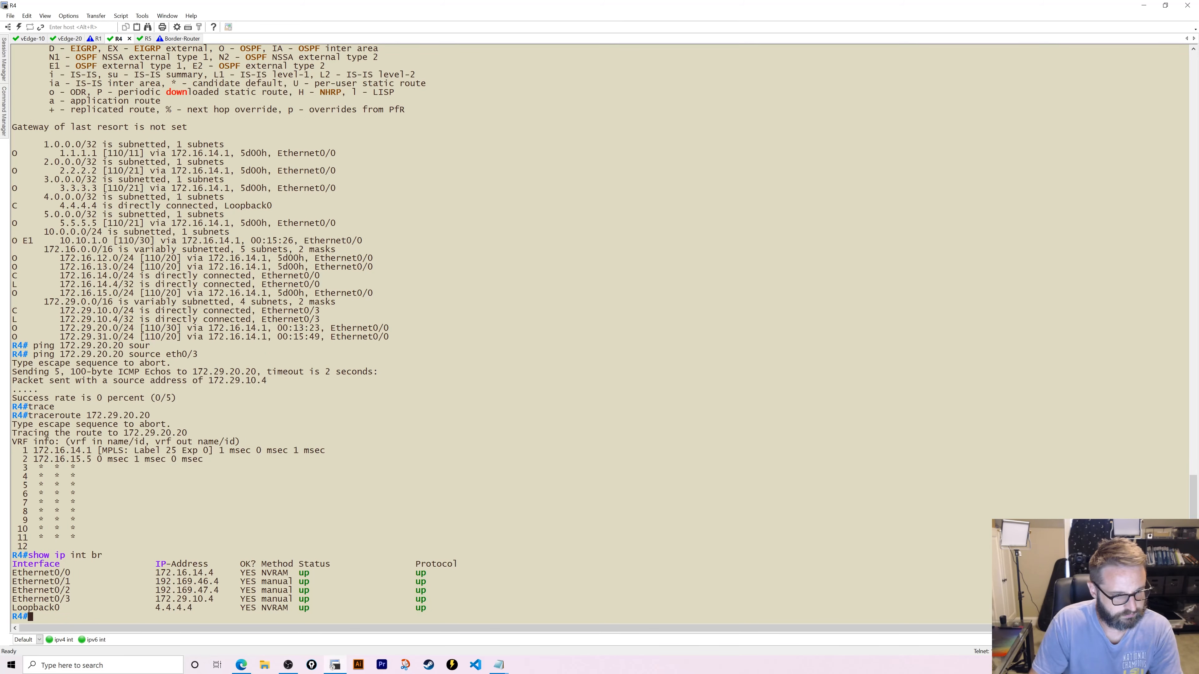
- Readdress R4's Ethernet0/3 to 172.29.10.1 255.255.255.0
text(conf t)
key(Return)
text(in)
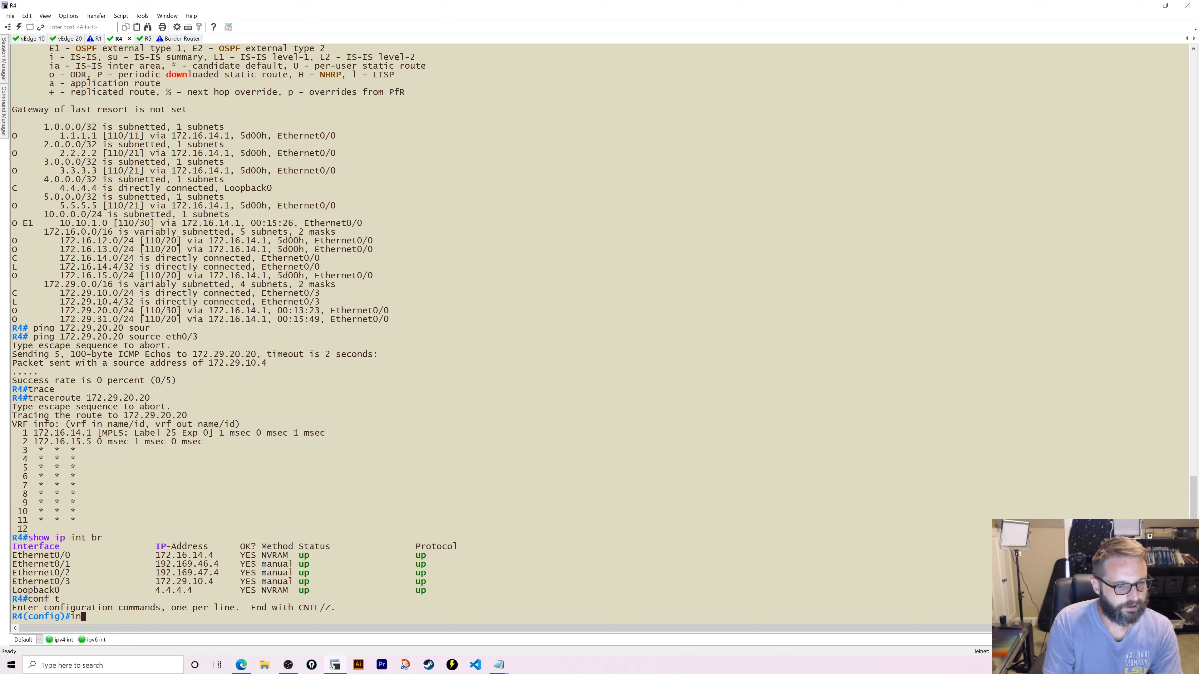
text(t eth 0/3)
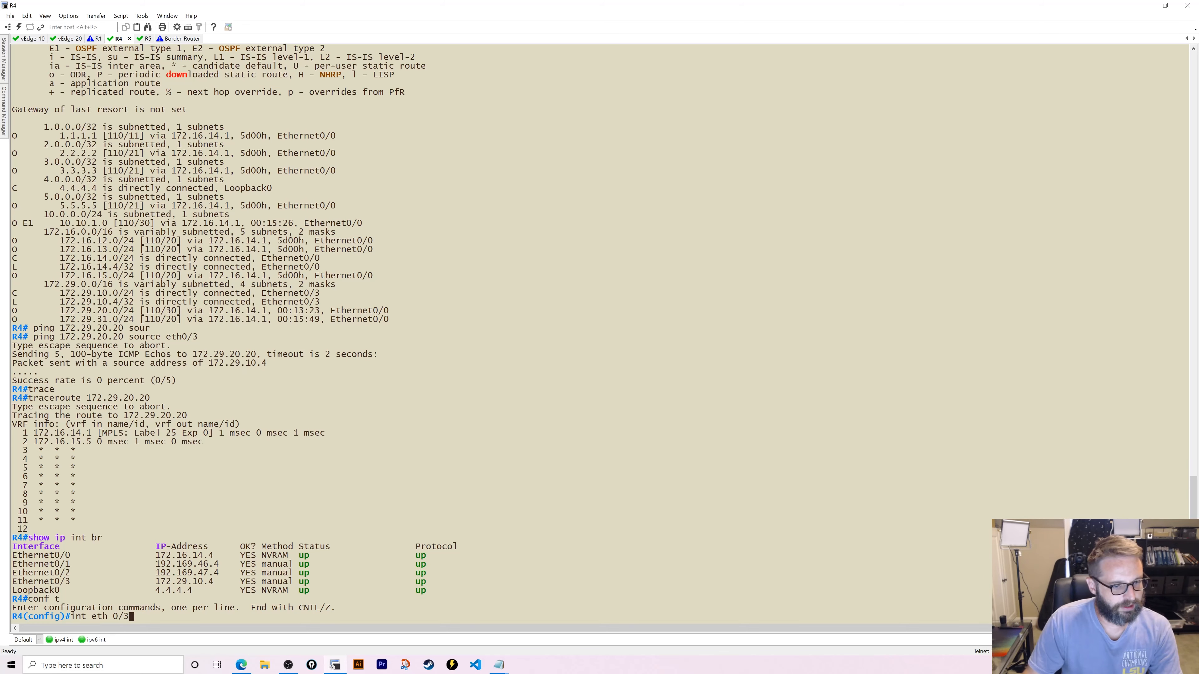
key(Return)
text(ip add )
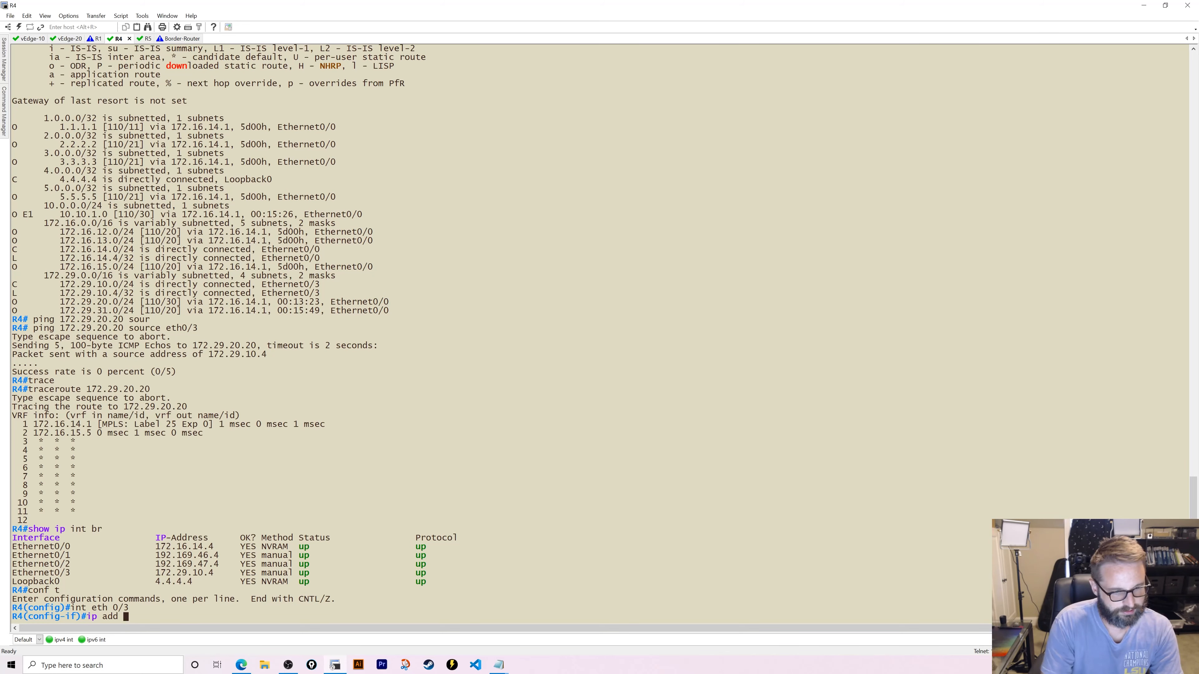
text(172.29.10.)
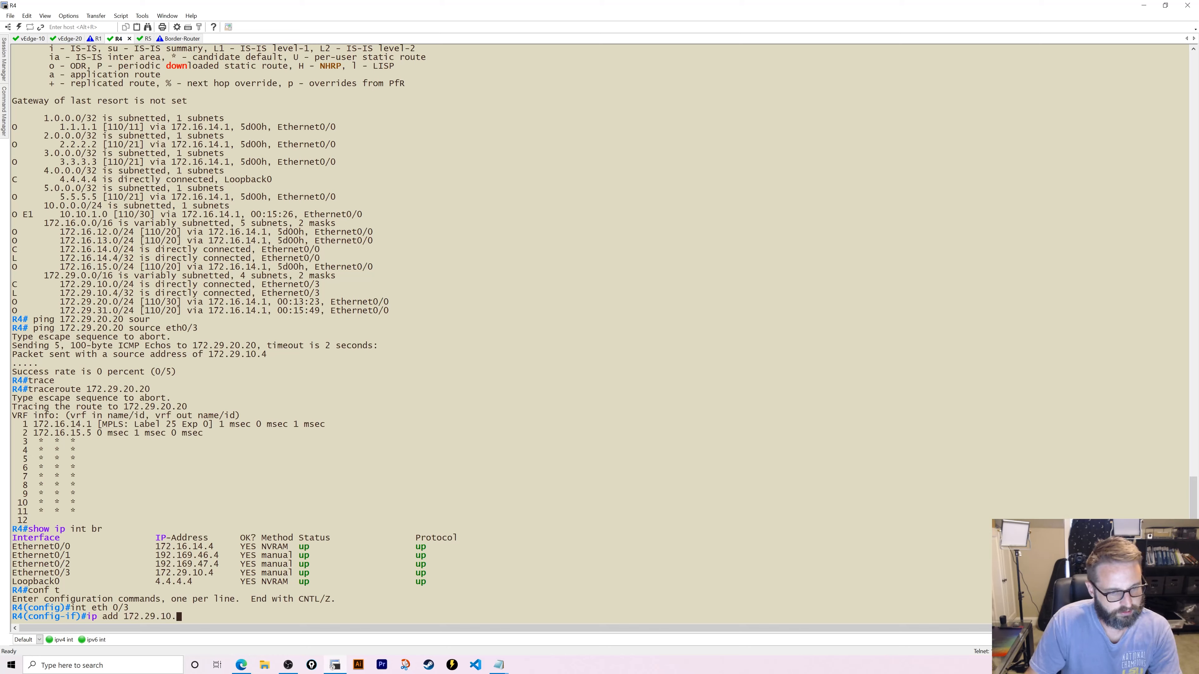
text(1 25)
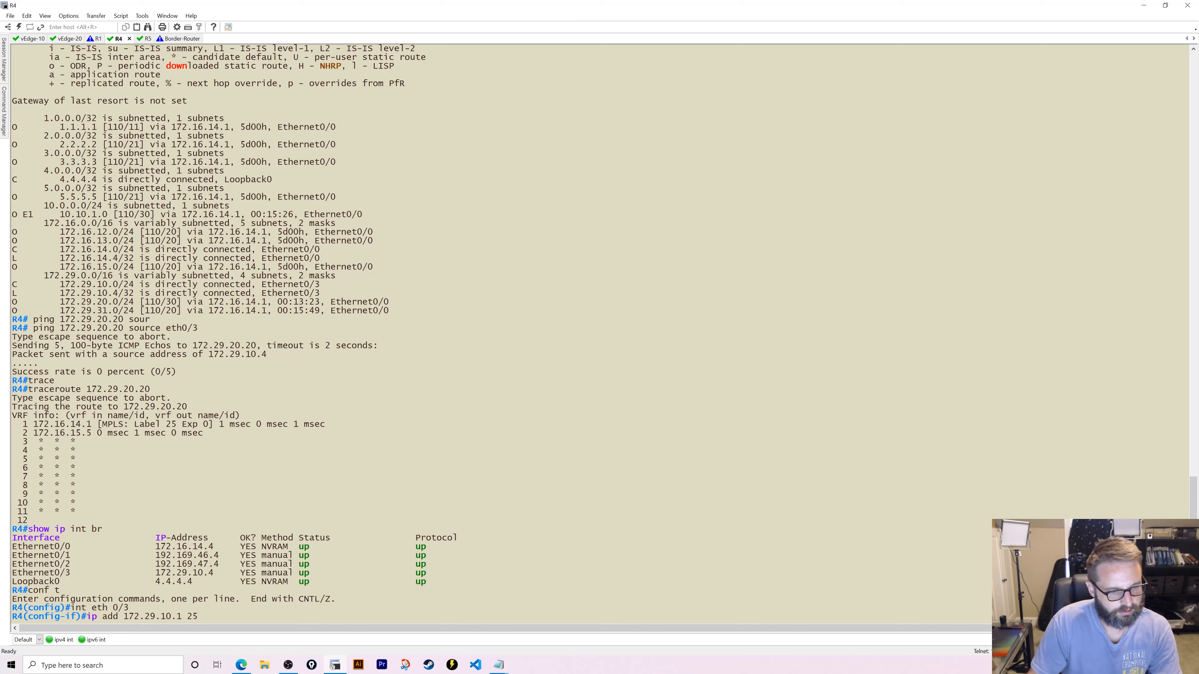
text(5.255.255.0)
key(Return)
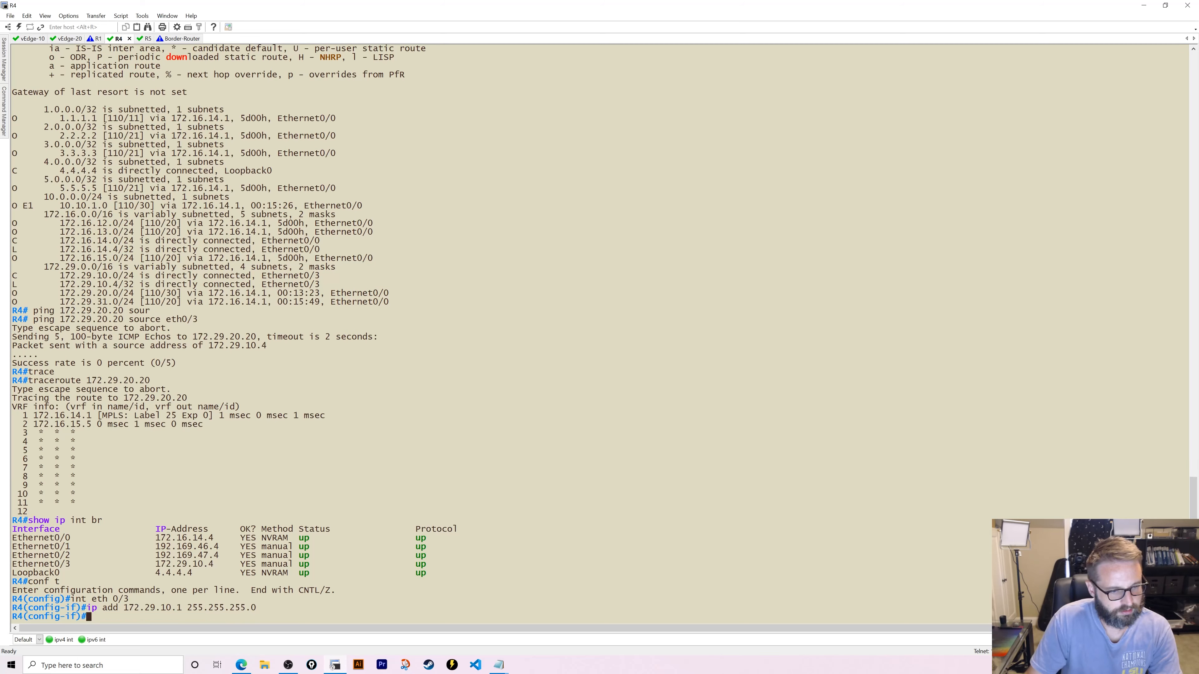
- Stop vEdge-10's ping and check its routing table for default routes via ge0/0 and ge0/1
click(31, 39)
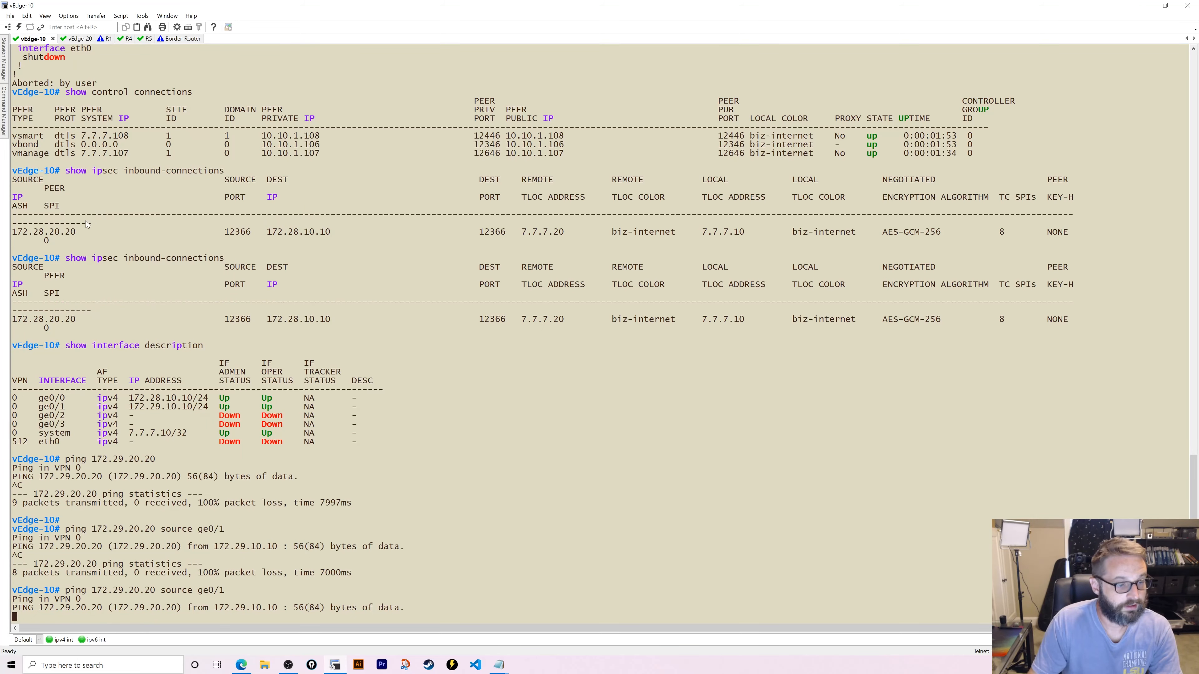
key(ctrl+c)
key(Return)
key(Return)
text(show)
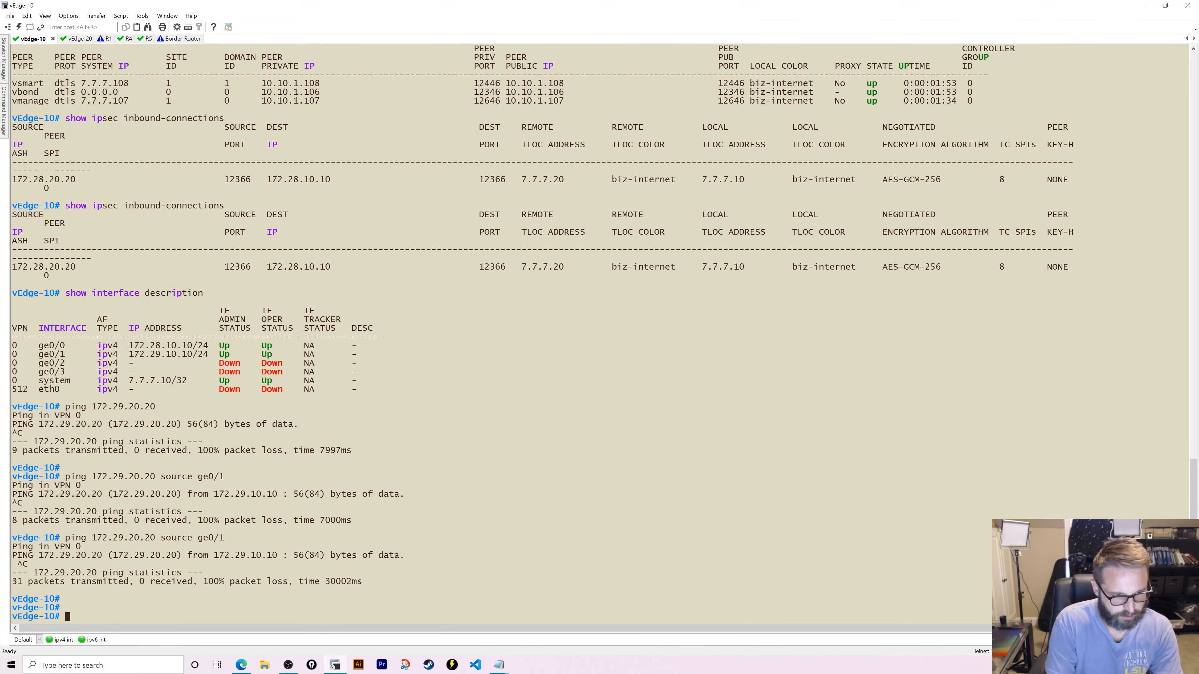
text( ip)
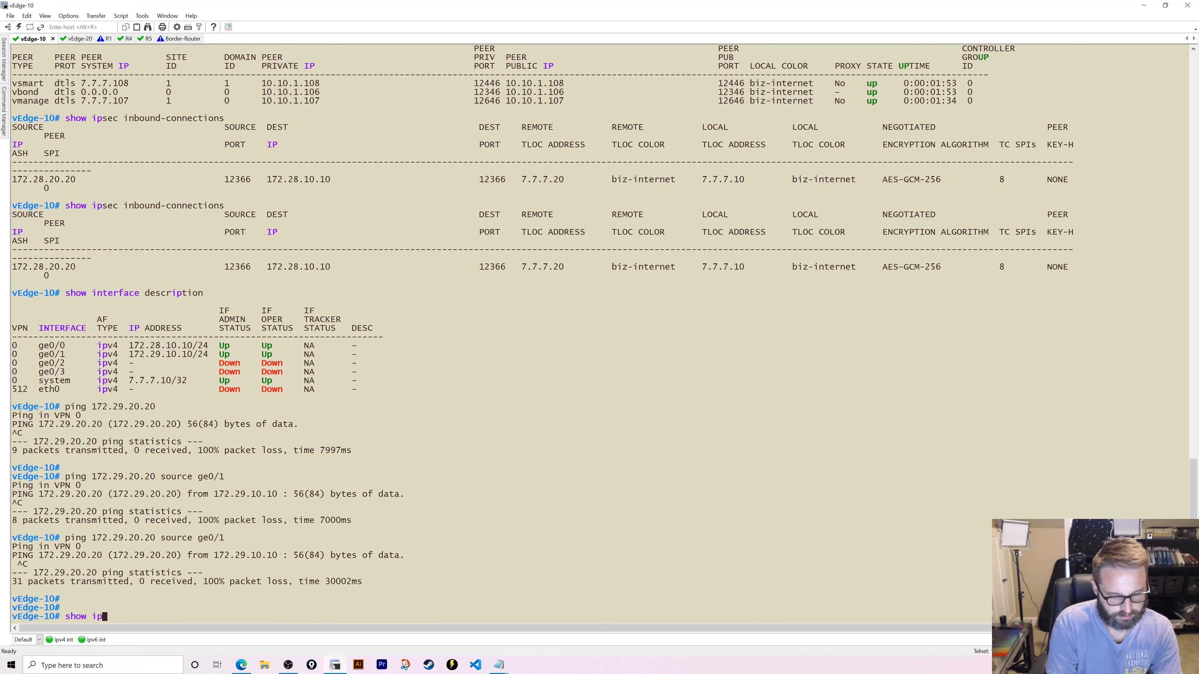
text( route)
key(Return)
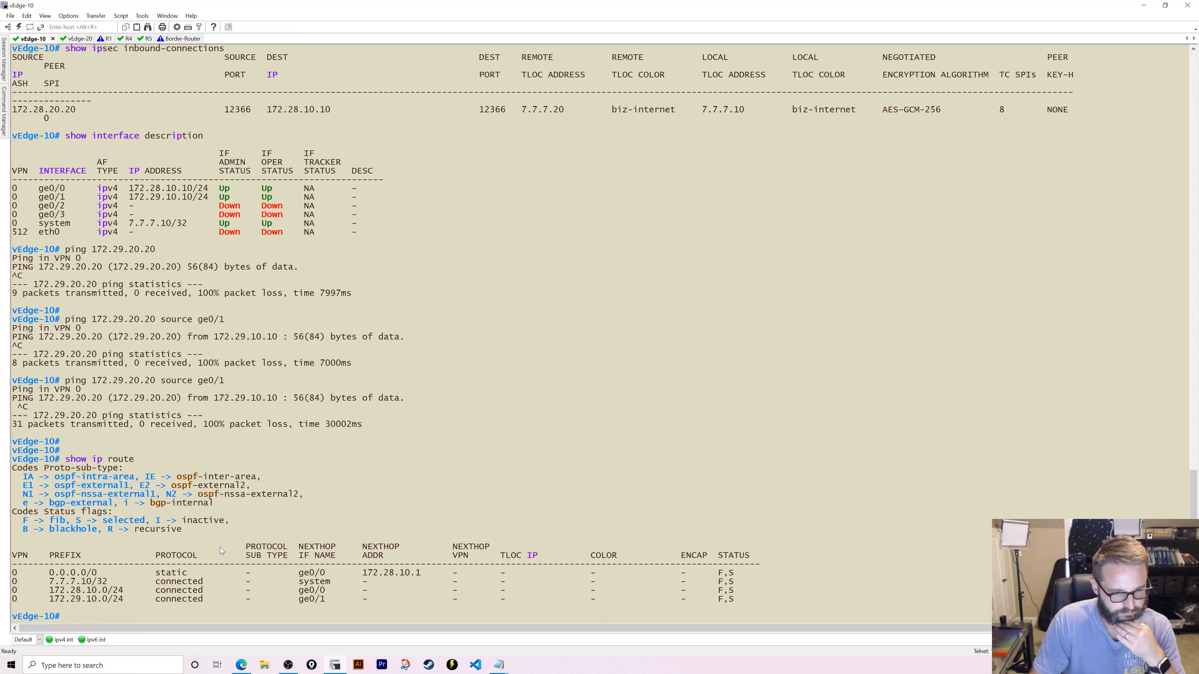
text(ping 172)
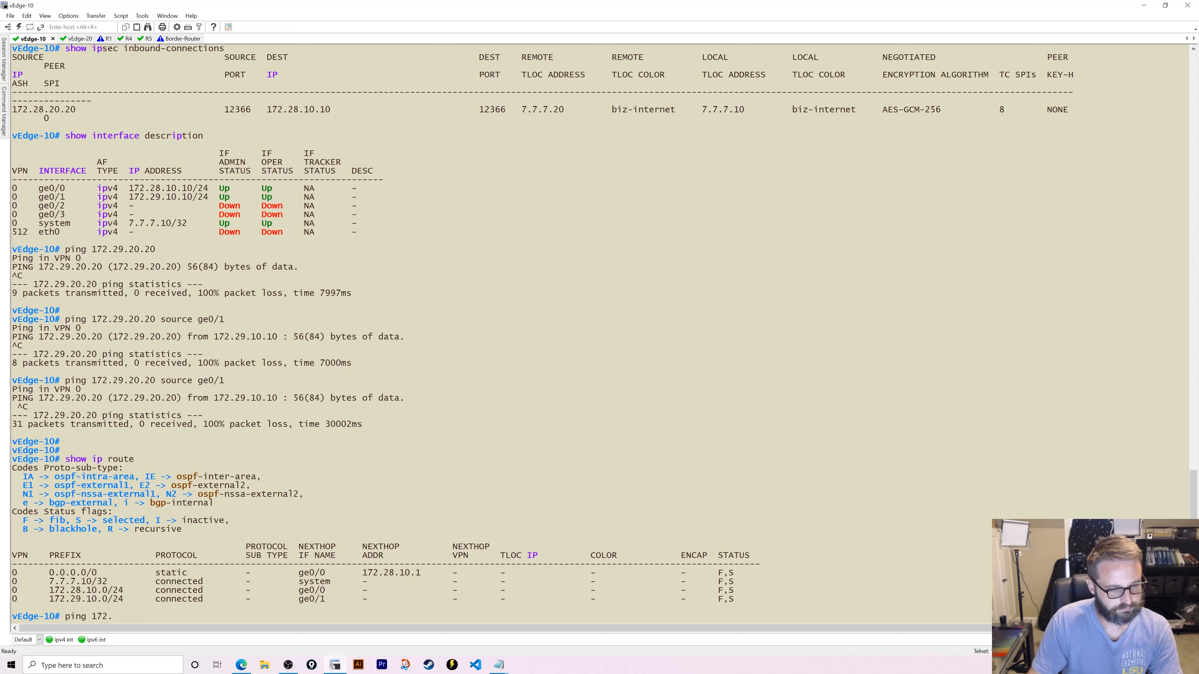
text(.29.10.1)
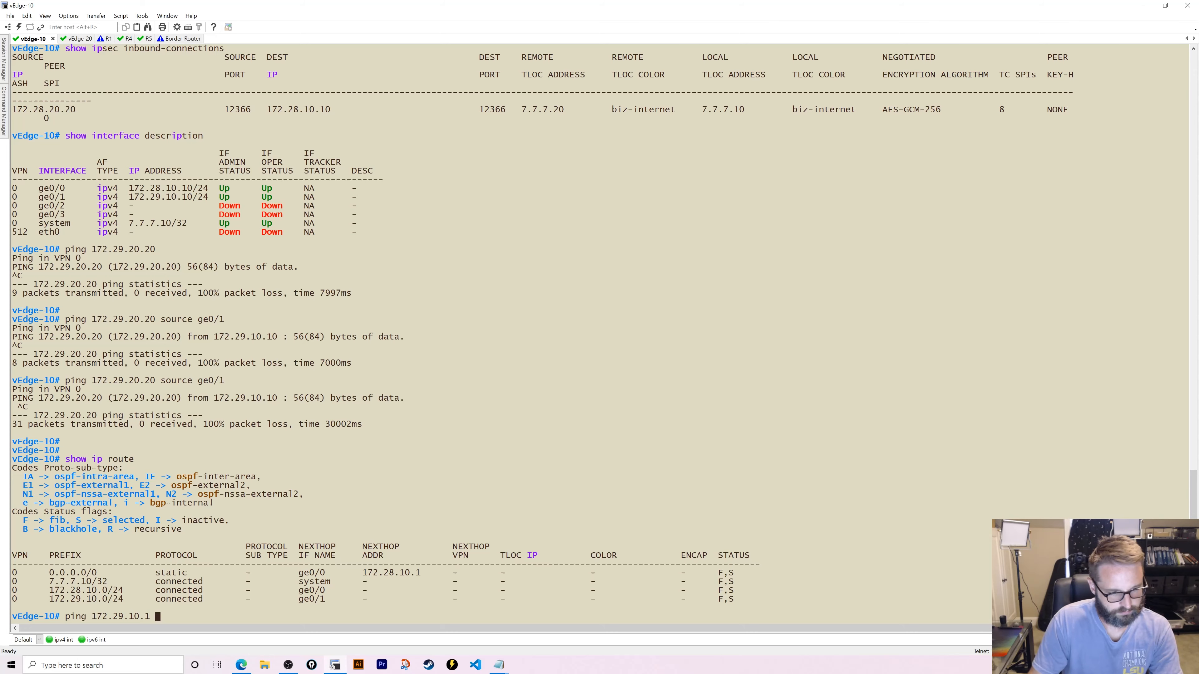
key(BackSpace)
key(BackSpace)
key(BackSpace)
key(BackSpace)
key(BackSpace)
key(BackSpace)
key(BackSpace)
key(BackSpace)
key(BackSpace)
key(BackSpace)
key(BackSpace)
key(BackSpace)
key(BackSpace)
key(BackSpace)
key(BackSpace)
key(BackSpace)
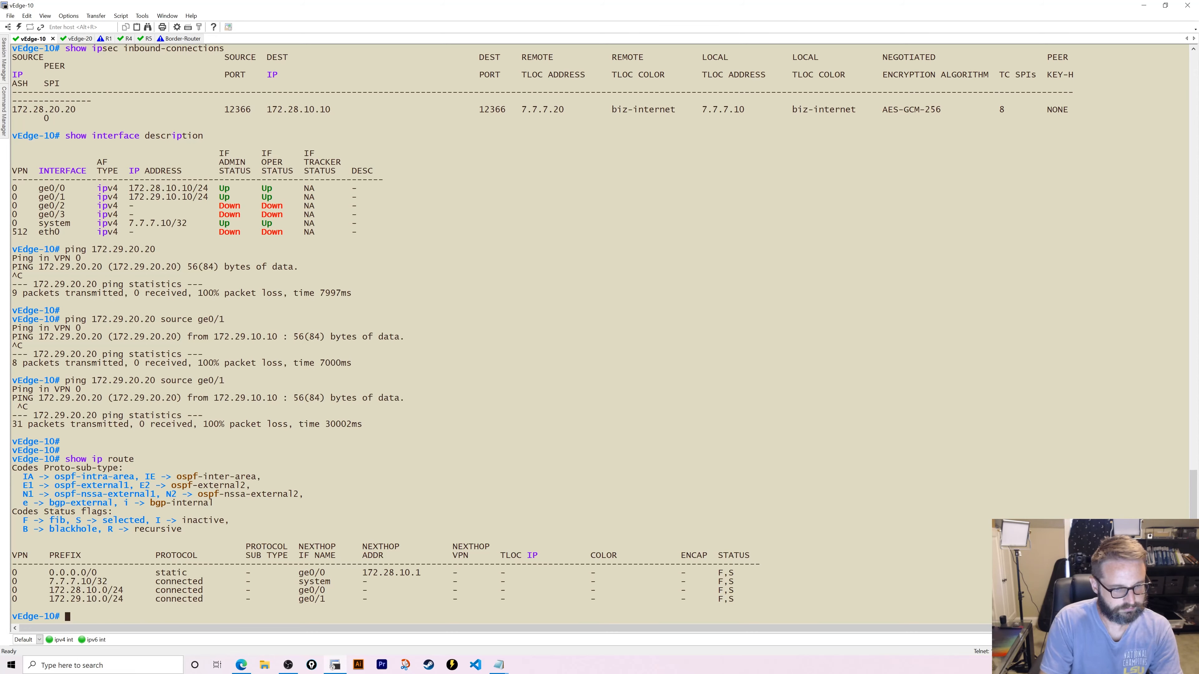
key(Up)
key(Return)
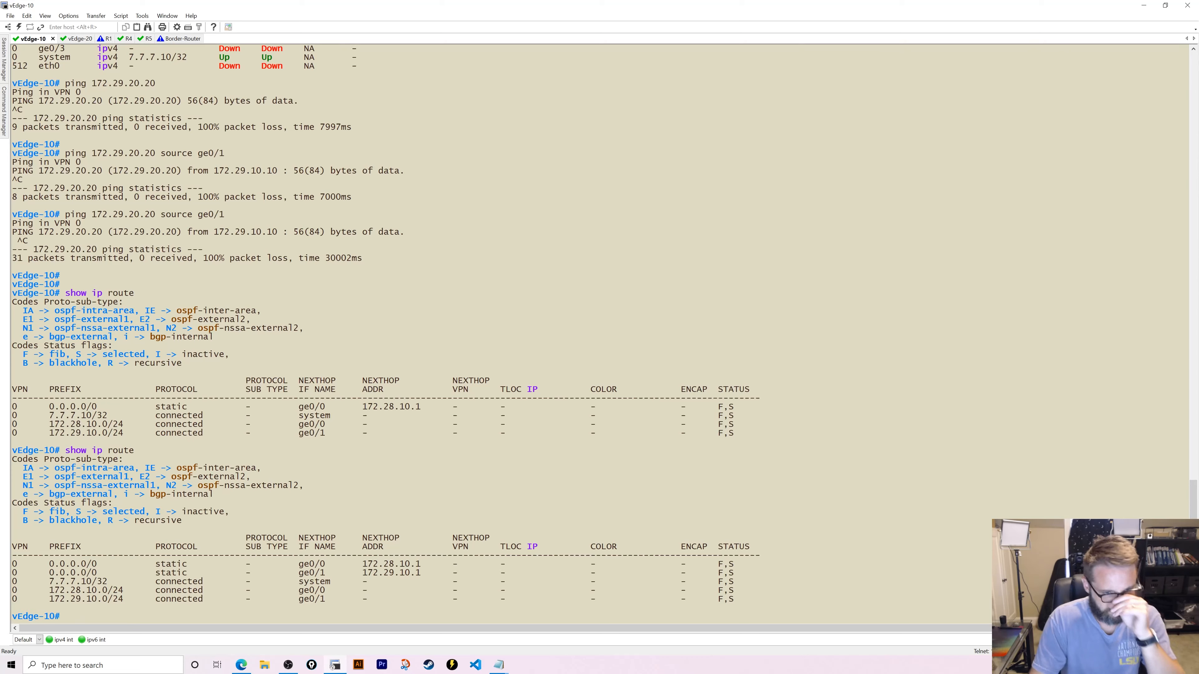
- Show vEdge-10's IPsec inbound connections over mpls and biz-internet
text(show ip)
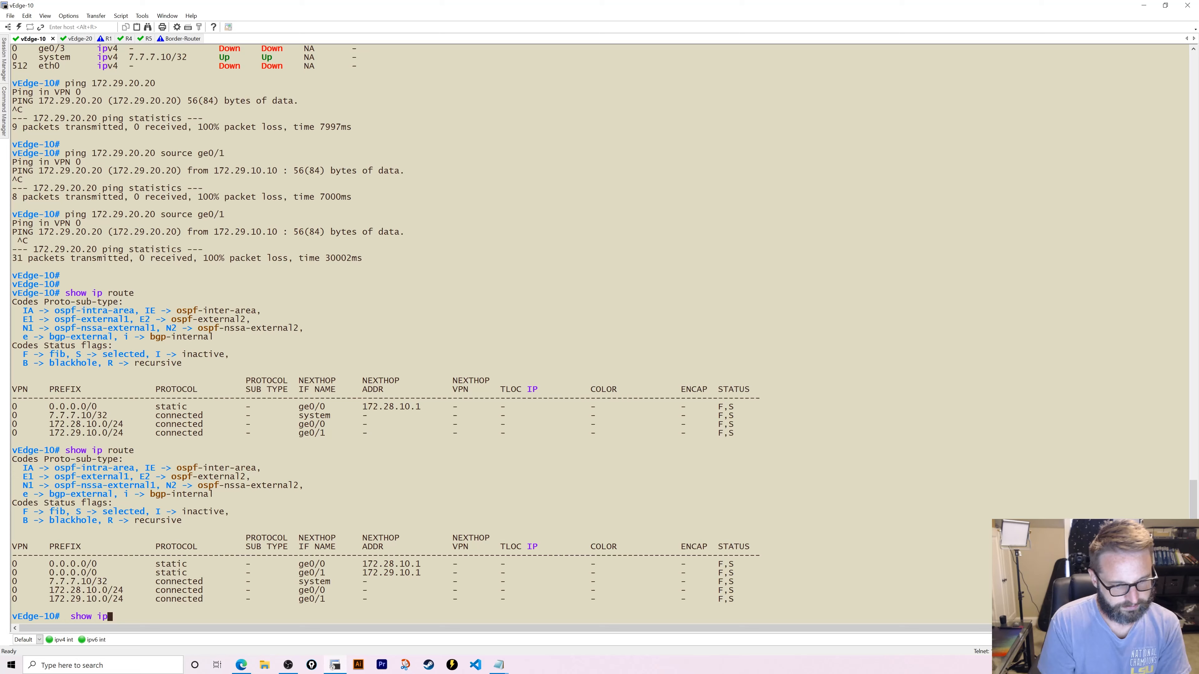
key(question)
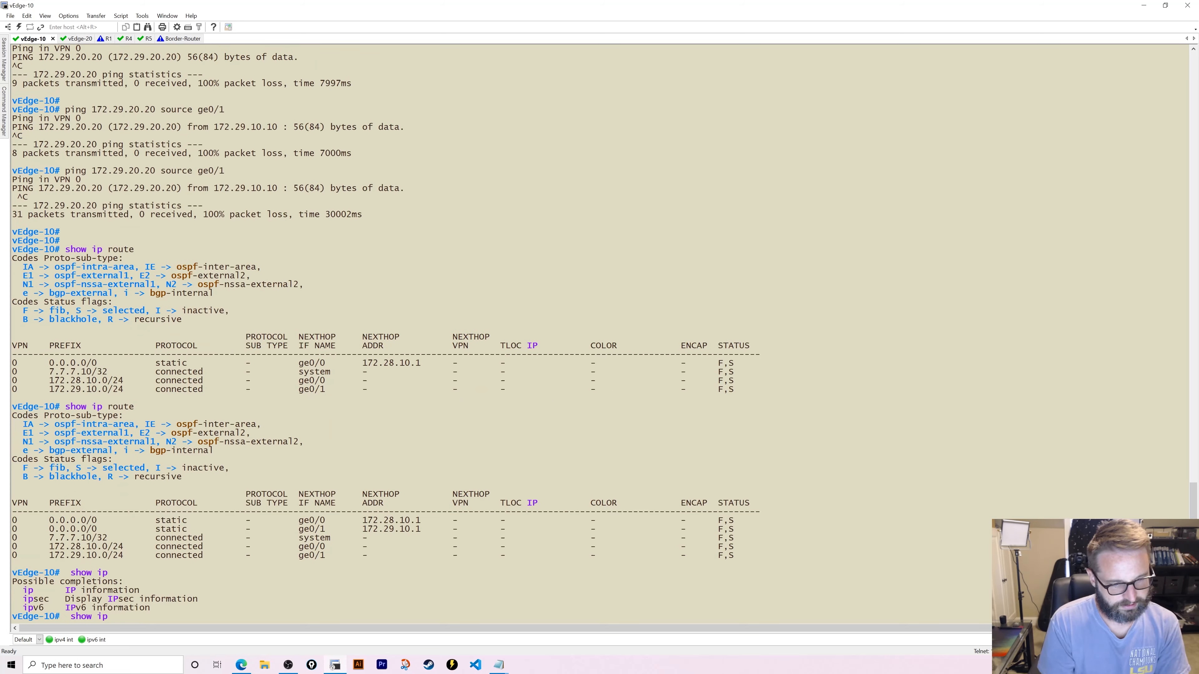
text(sec in)
key(Tab)
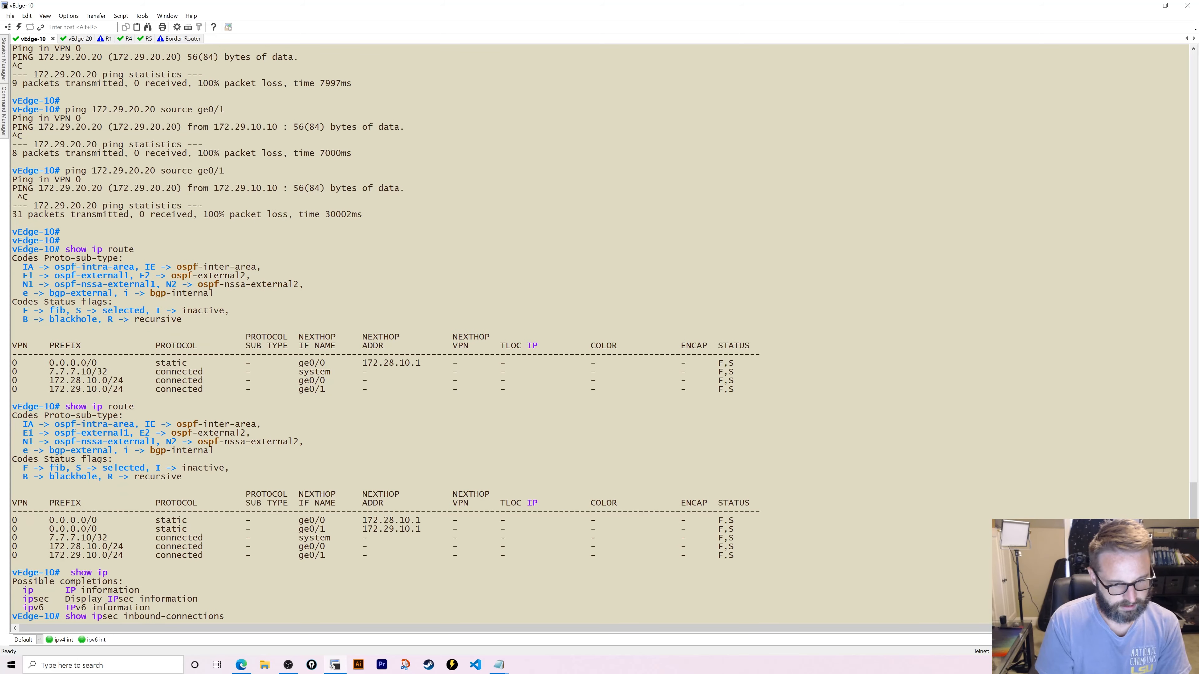
key(Return)
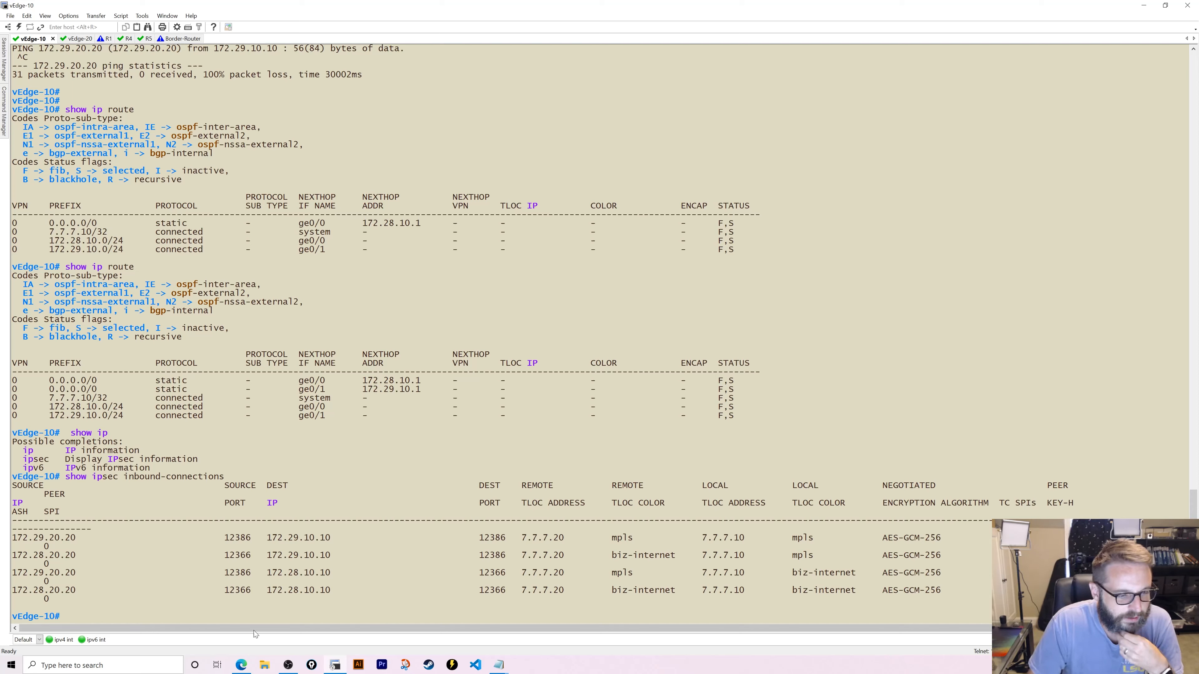
click(242, 666)
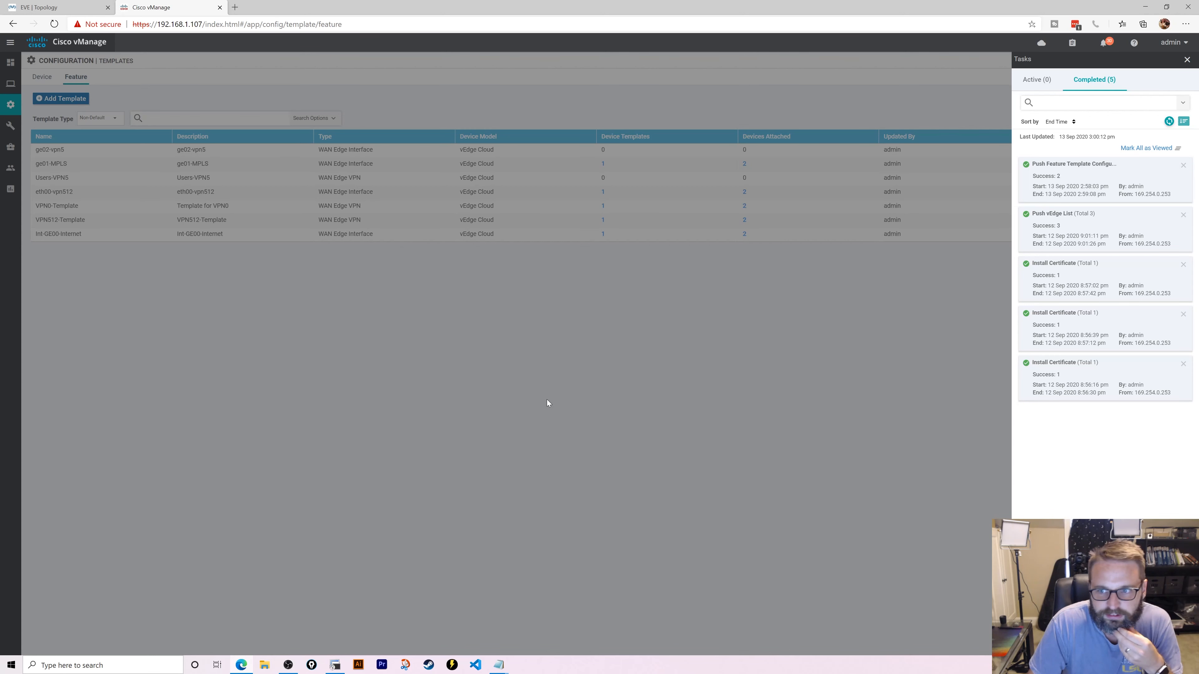
- Open vEdge-DeviceTemplate for editing from the device templates list
click(1187, 59)
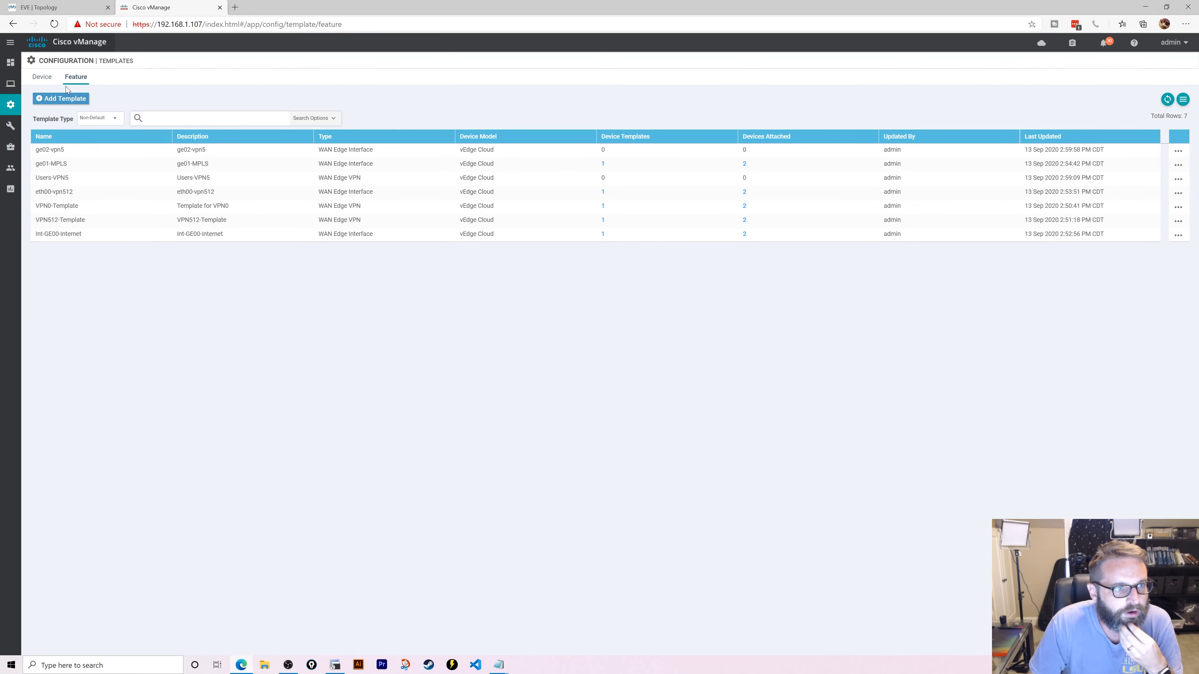
click(48, 76)
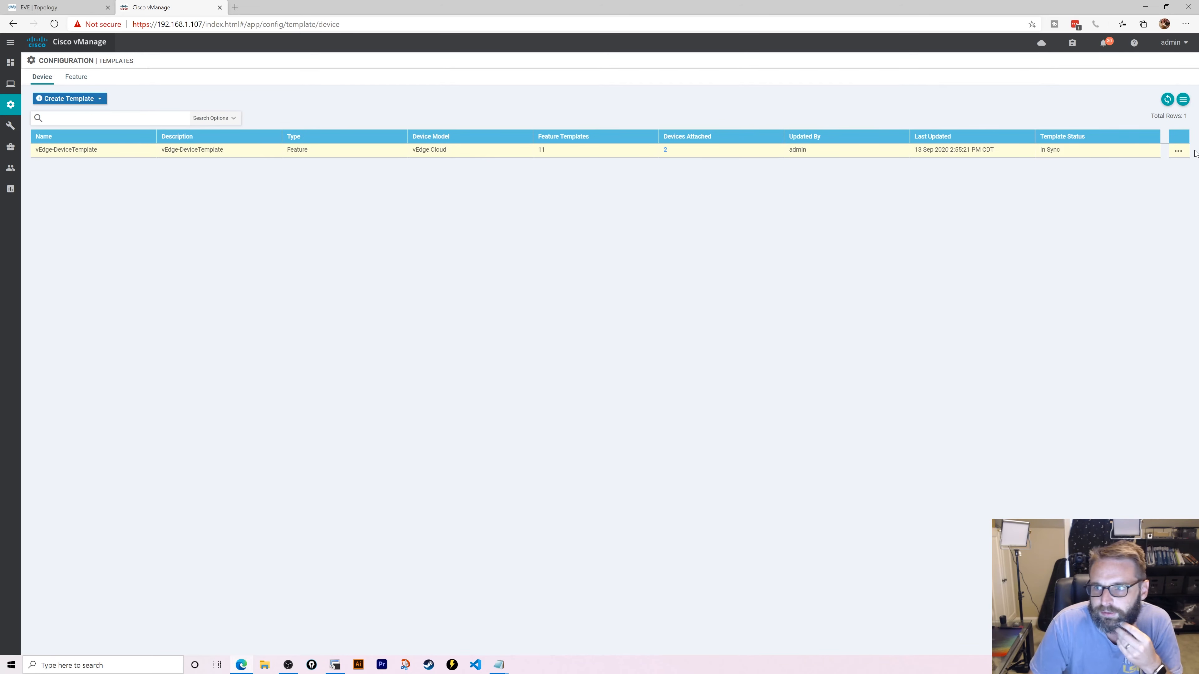
click(1178, 152)
click(1173, 173)
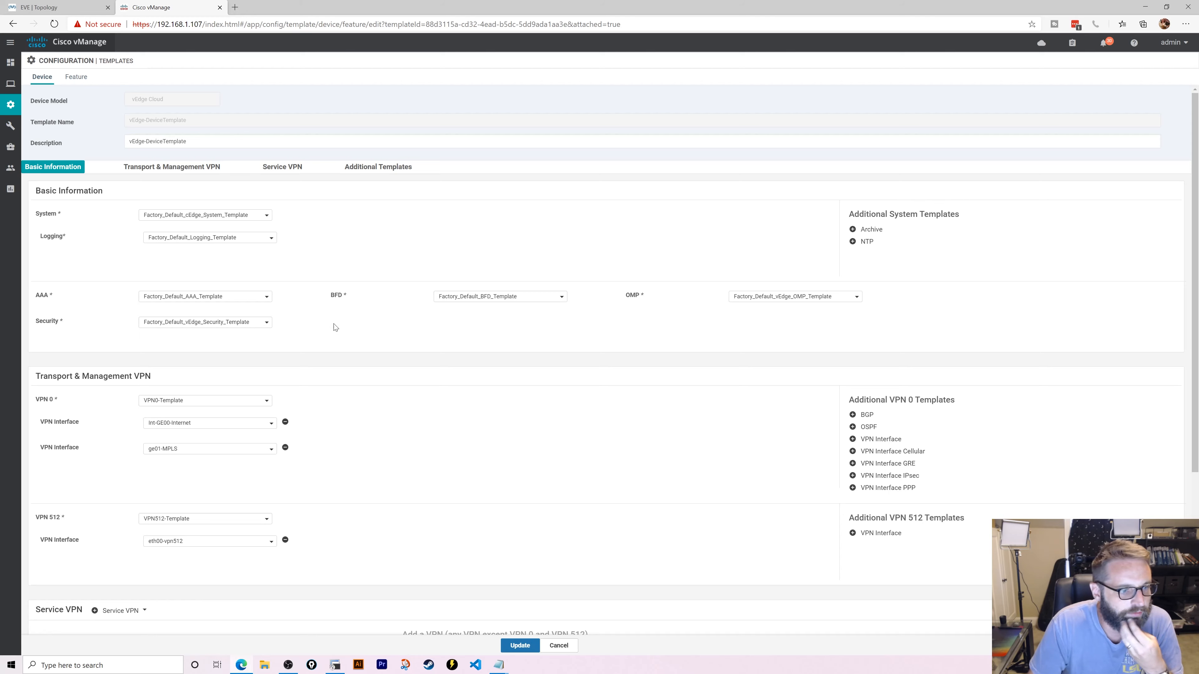
- Add service VPN Users-VPN5 with VPN interface ge02-vpn5 and update the template
scroll(330, 326, down, 5)
click(94, 362)
scroll(122, 369, down, 3)
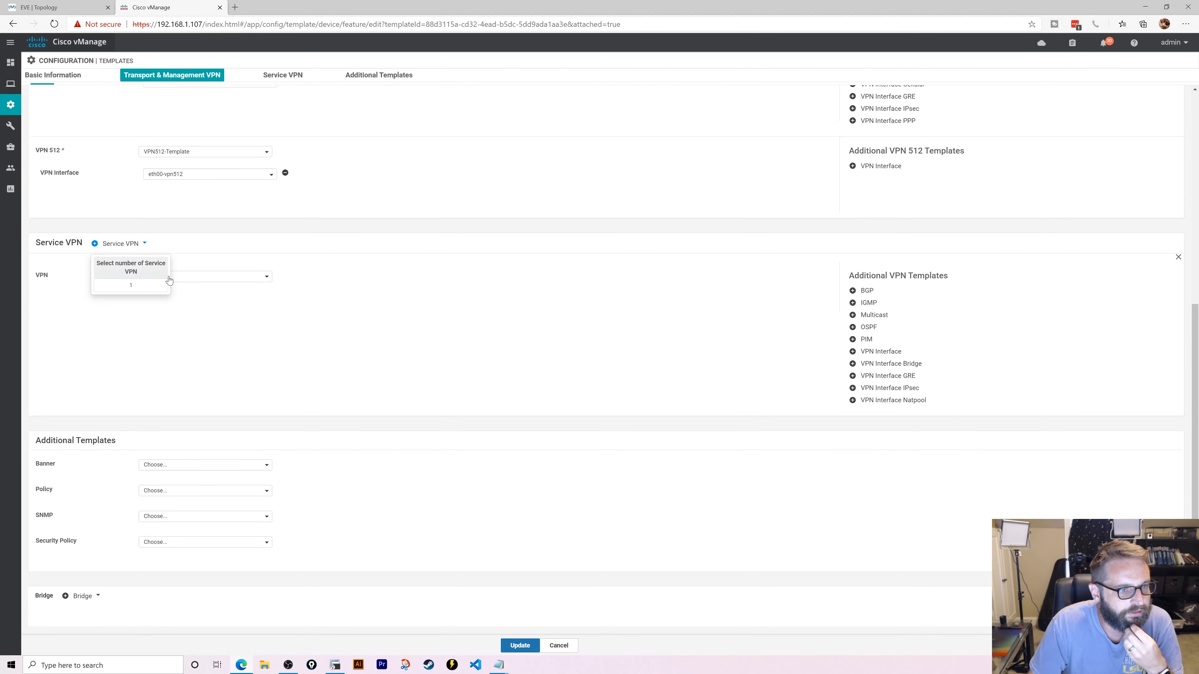
click(223, 276)
click(208, 305)
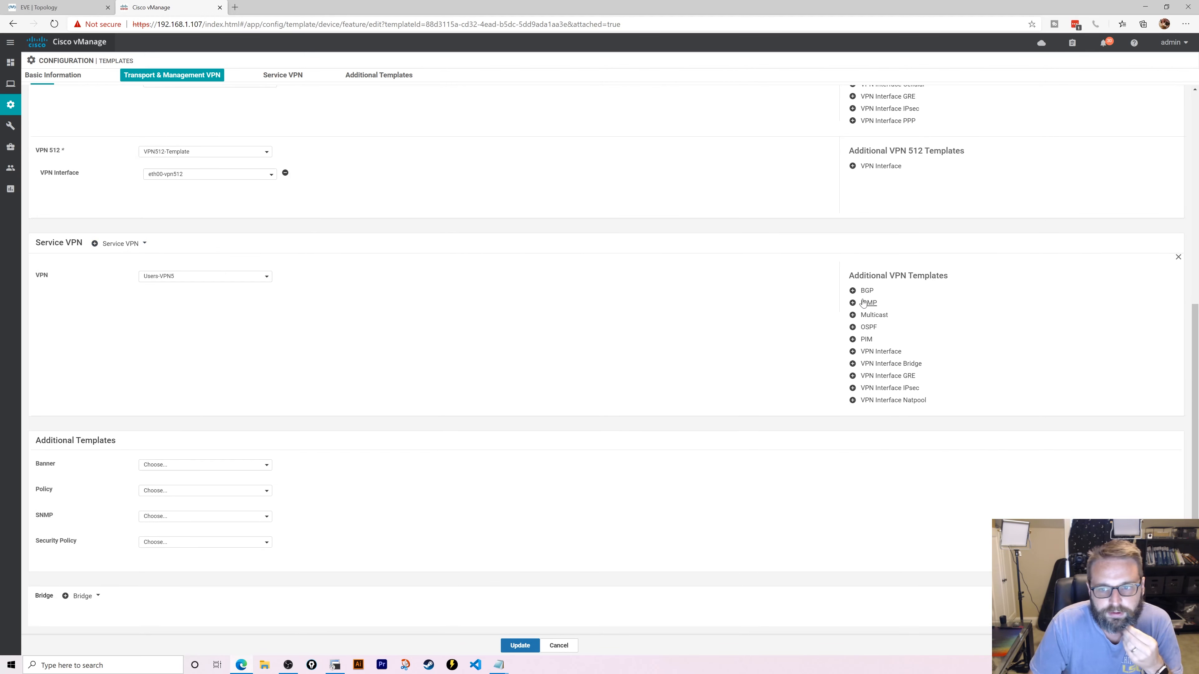
click(881, 352)
click(201, 299)
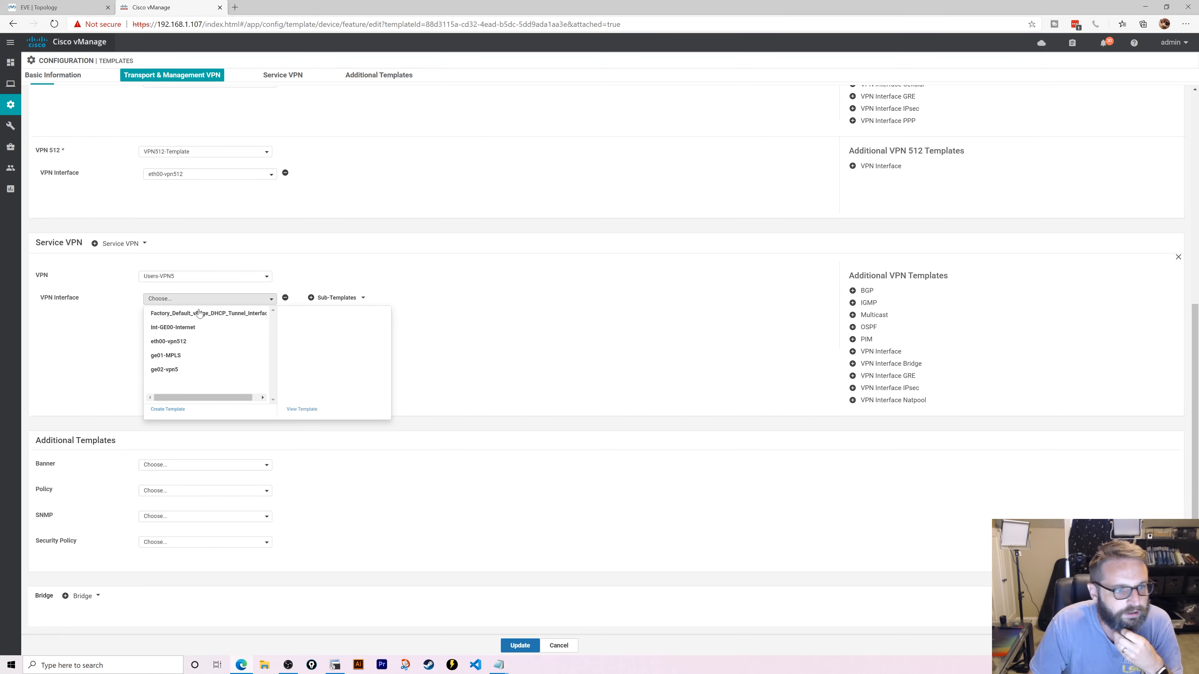
click(193, 370)
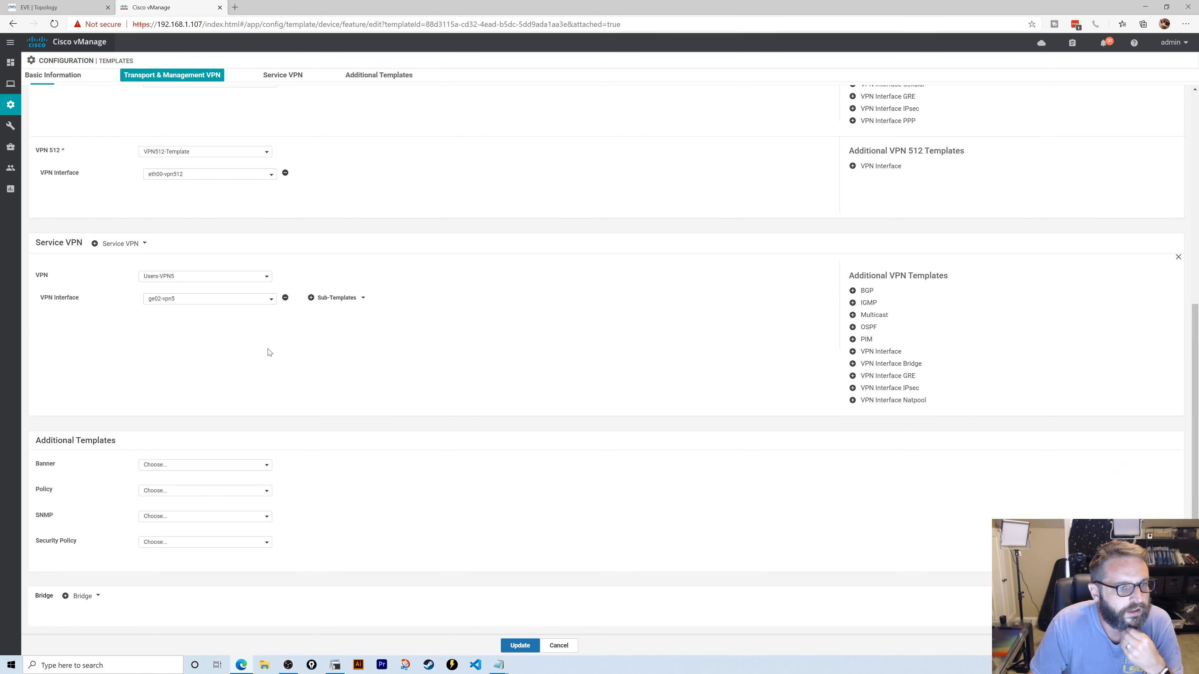
click(520, 645)
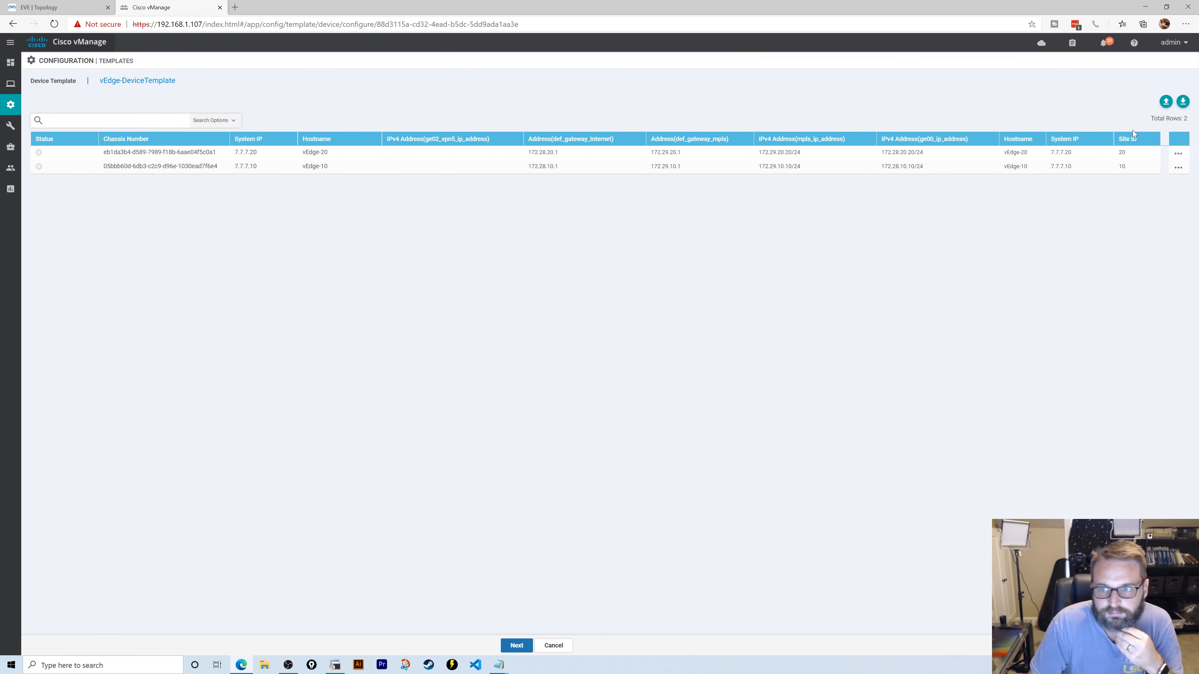
- Enter vEdge-20's ge02_vpn5 IP address, a 172.29 /24 address
click(1178, 153)
click(1158, 176)
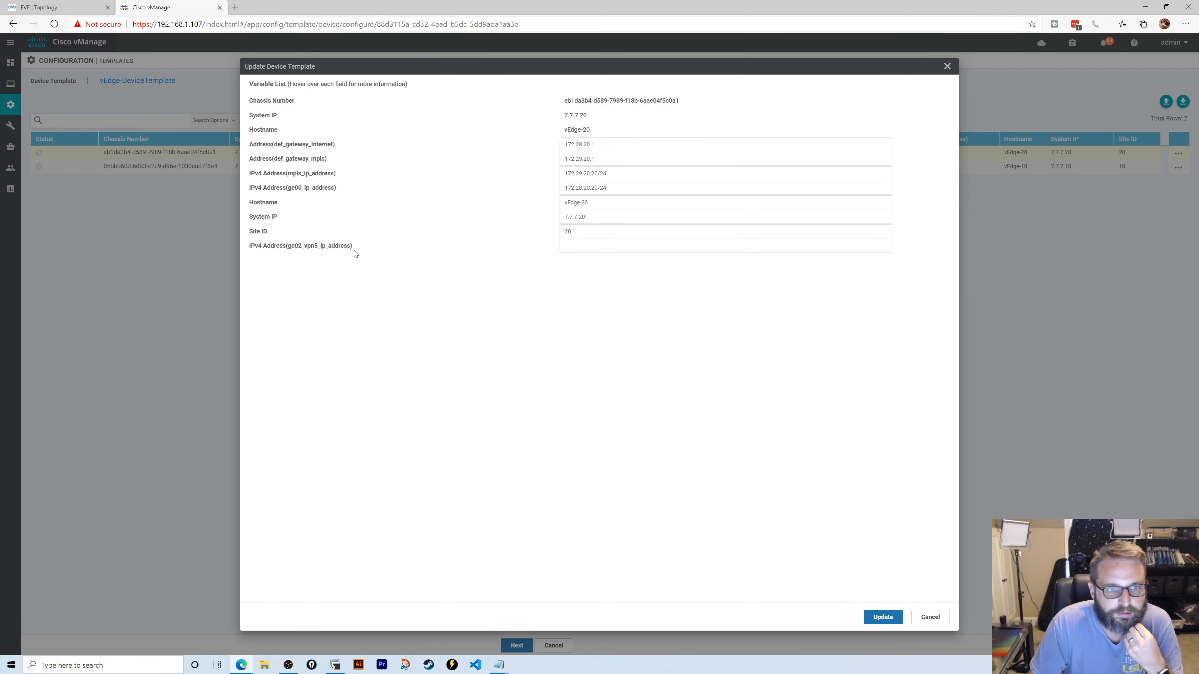
click(609, 246)
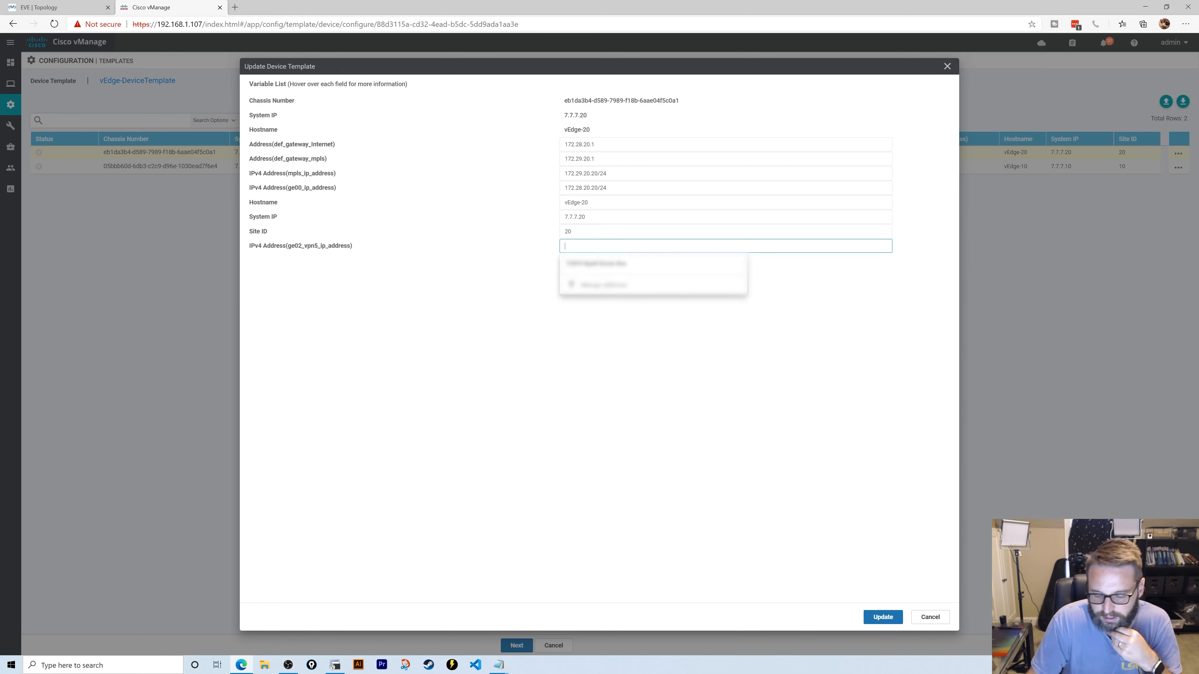
text(172.29.5.)
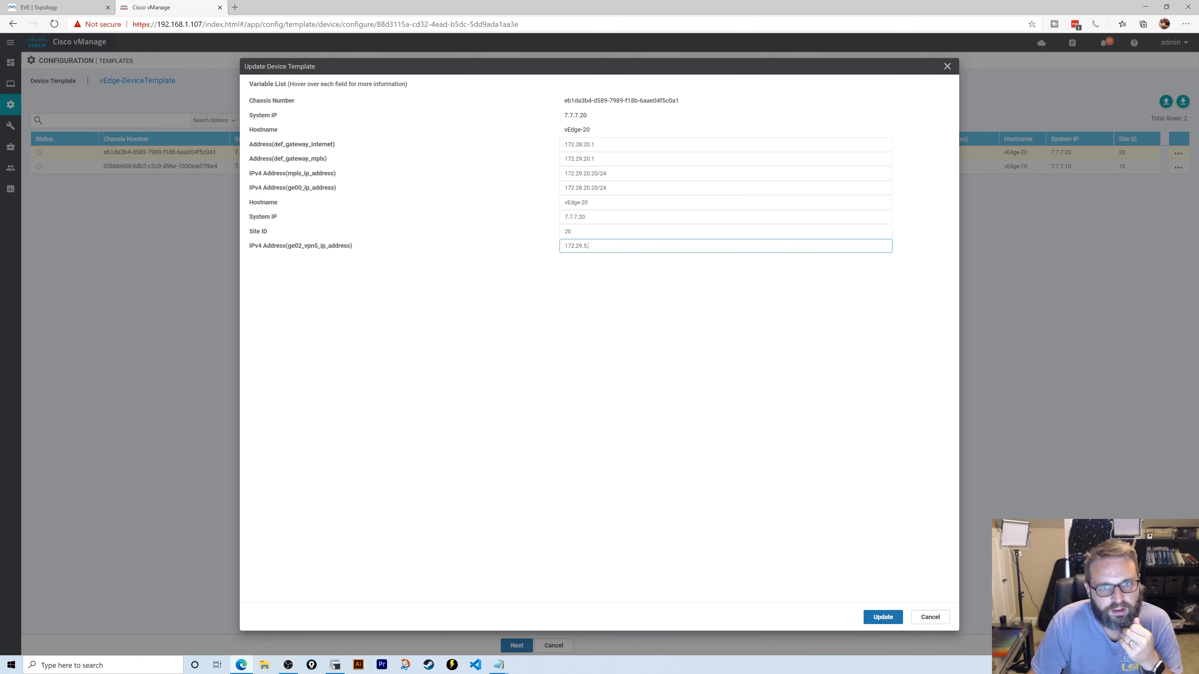
text(20/24)
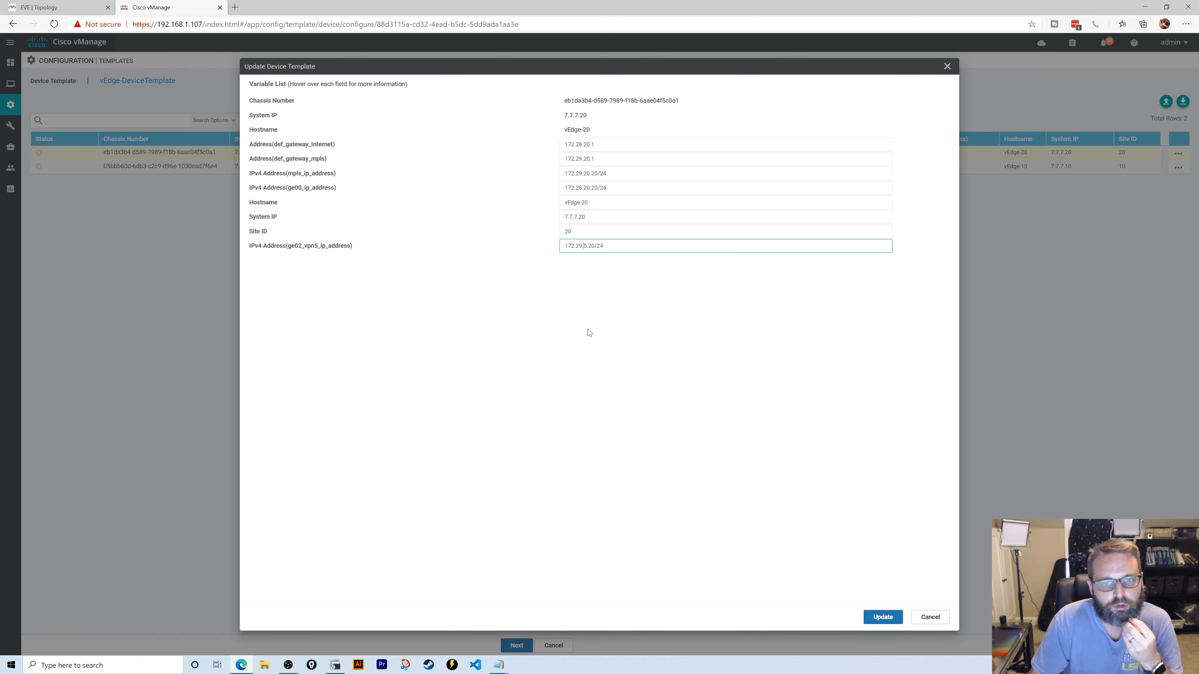
key(Left)
text(2)
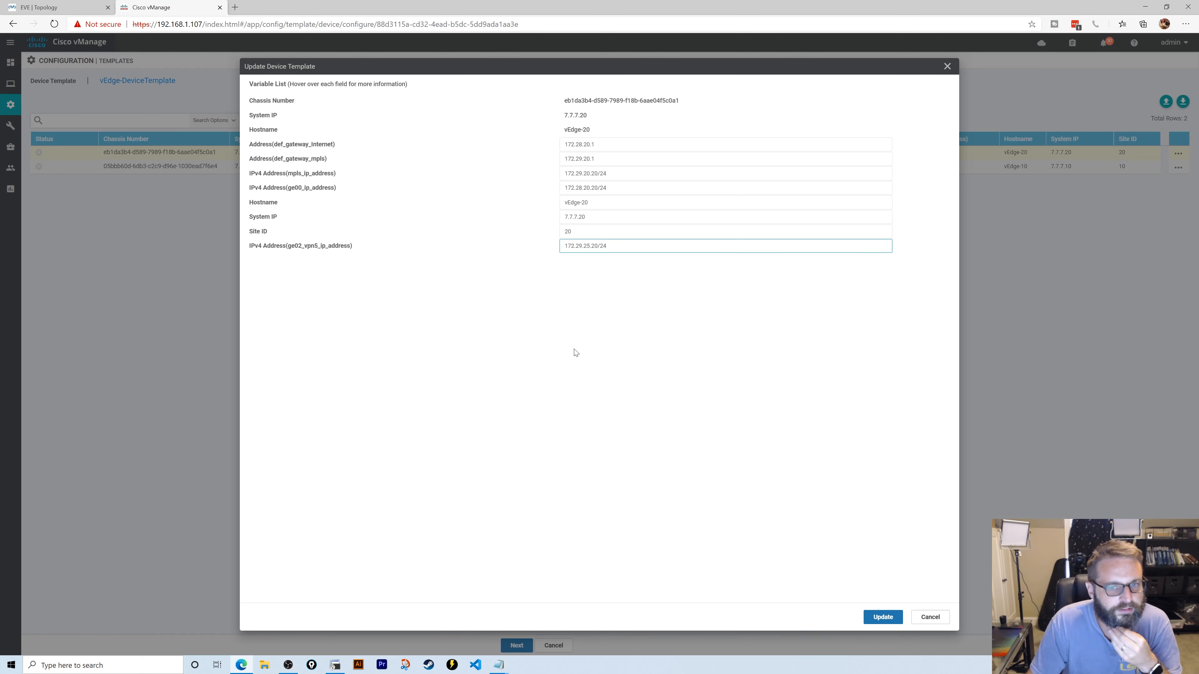
click(878, 620)
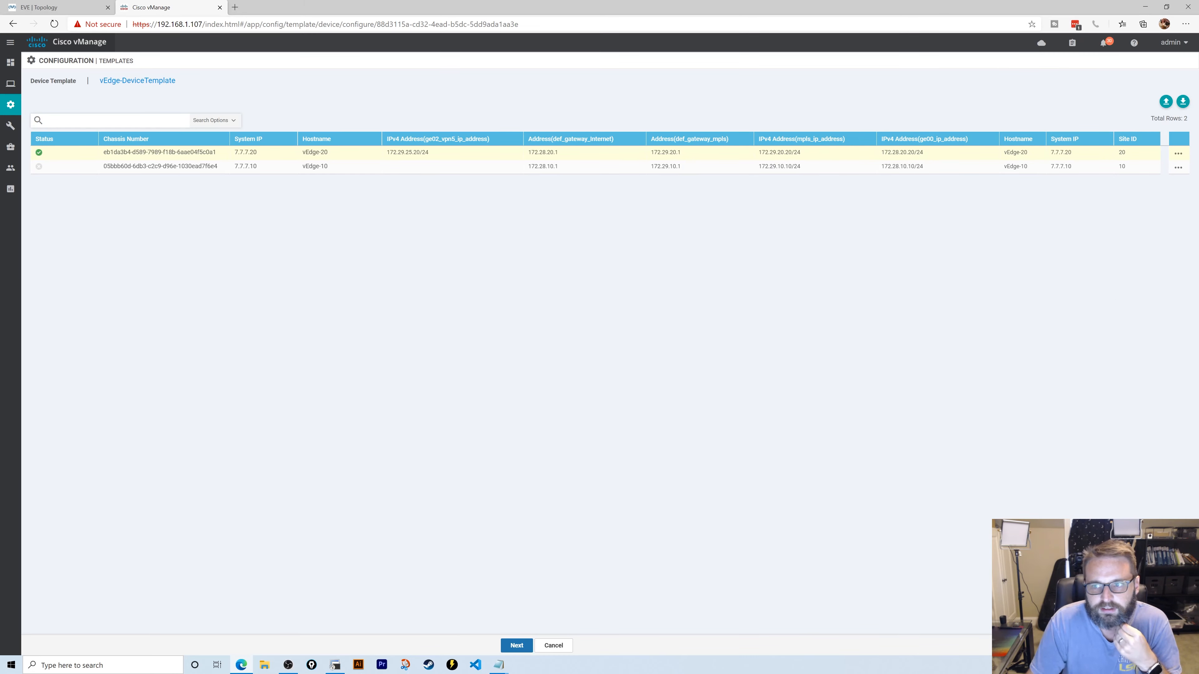
- Set vEdge-10's ge02_vpn5 IP address to 172.29.15.10/24
click(1178, 167)
click(1166, 182)
click(597, 246)
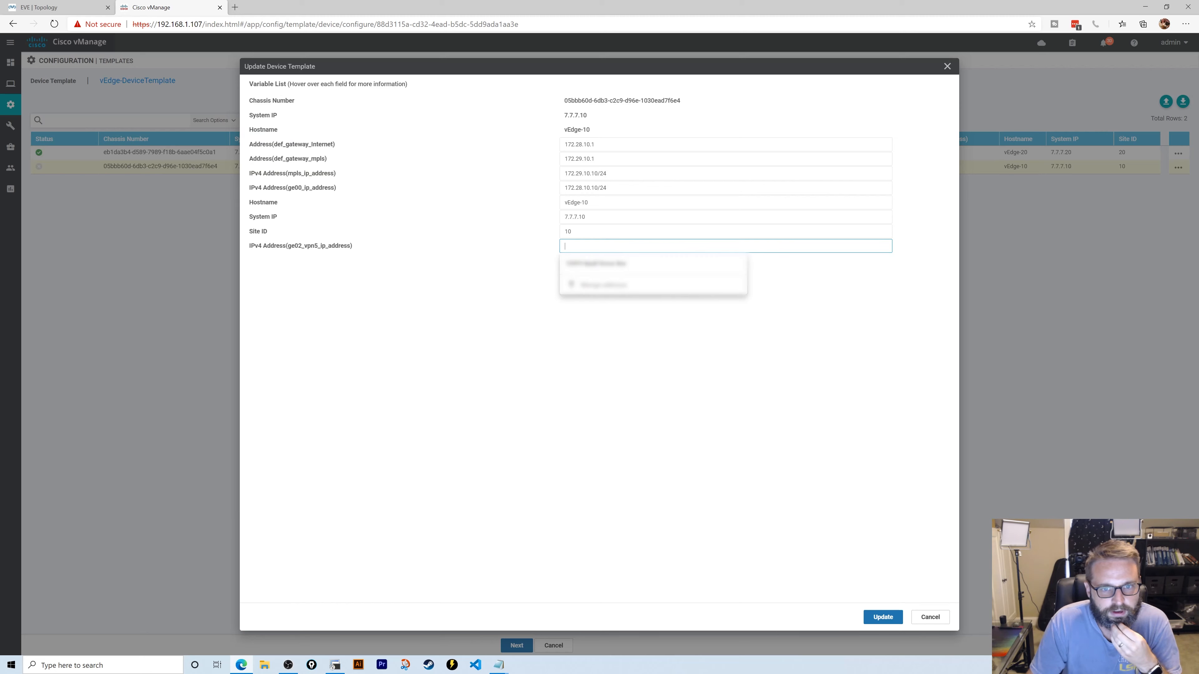
text(172.29.1)
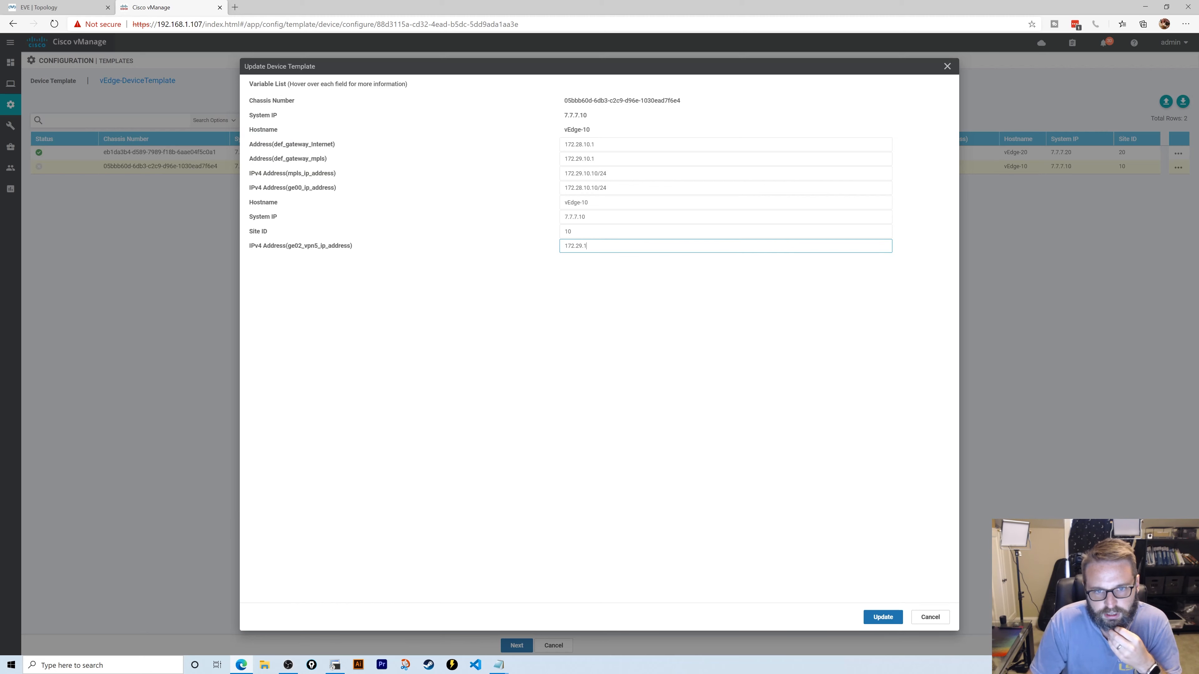
text(5.10/24)
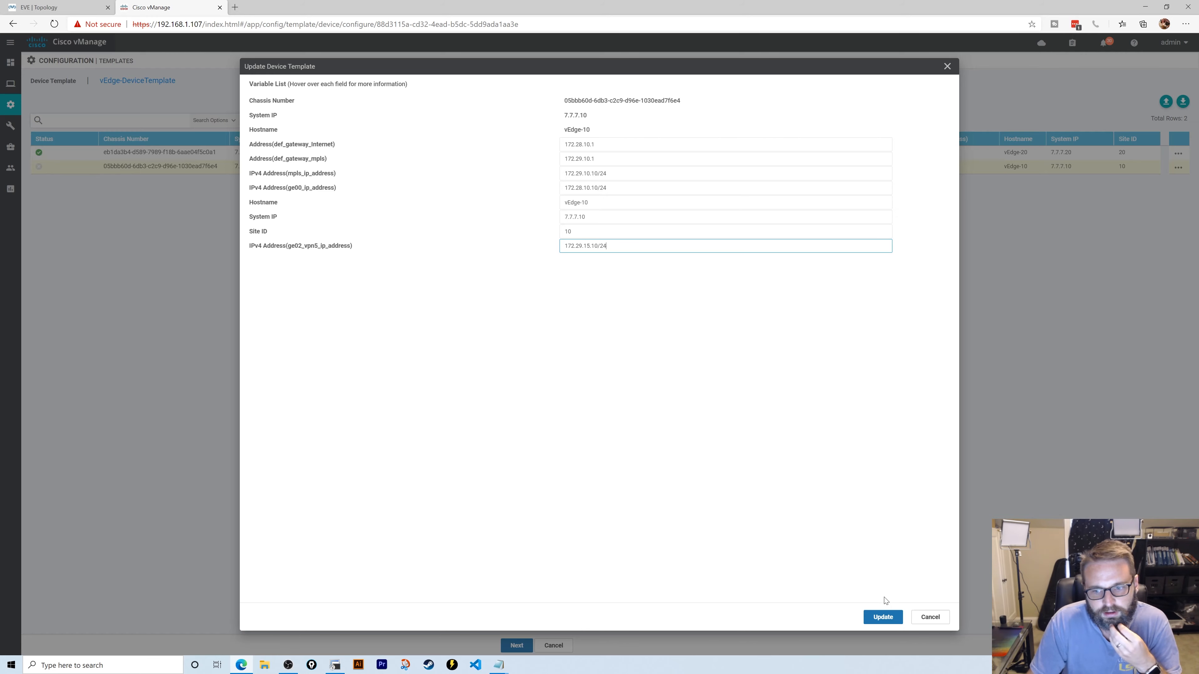
click(883, 617)
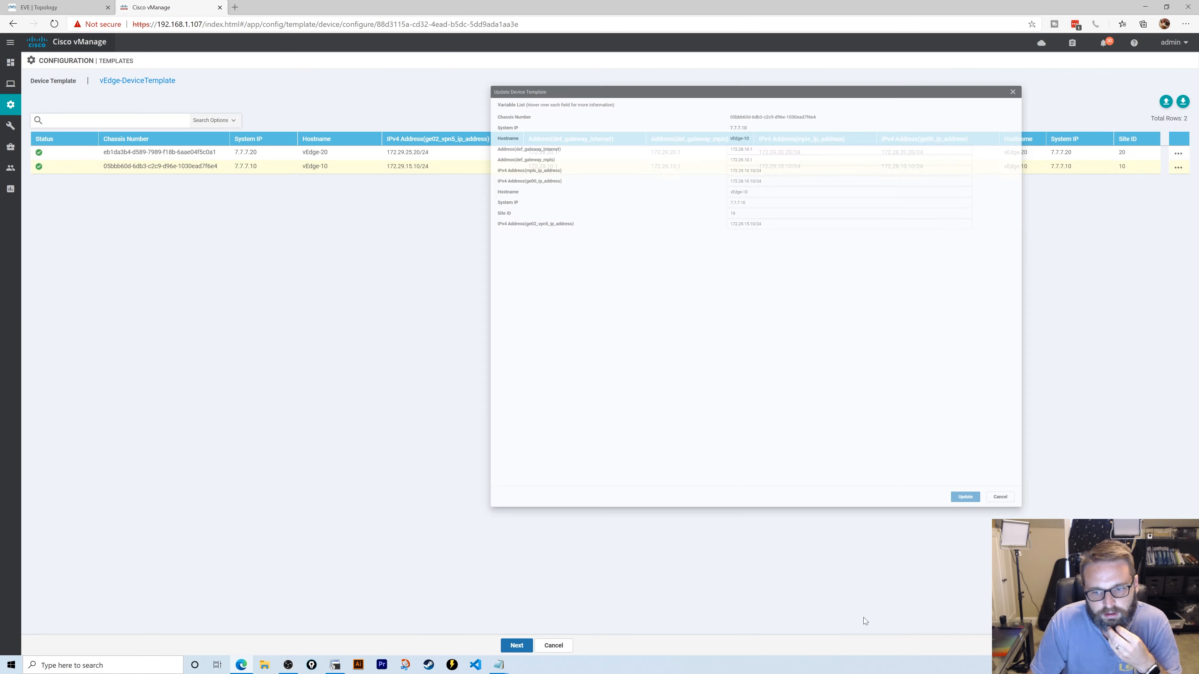
- Push the configuration to vEdge-10 and vEdge-20, confirm, and check validation success
click(516, 645)
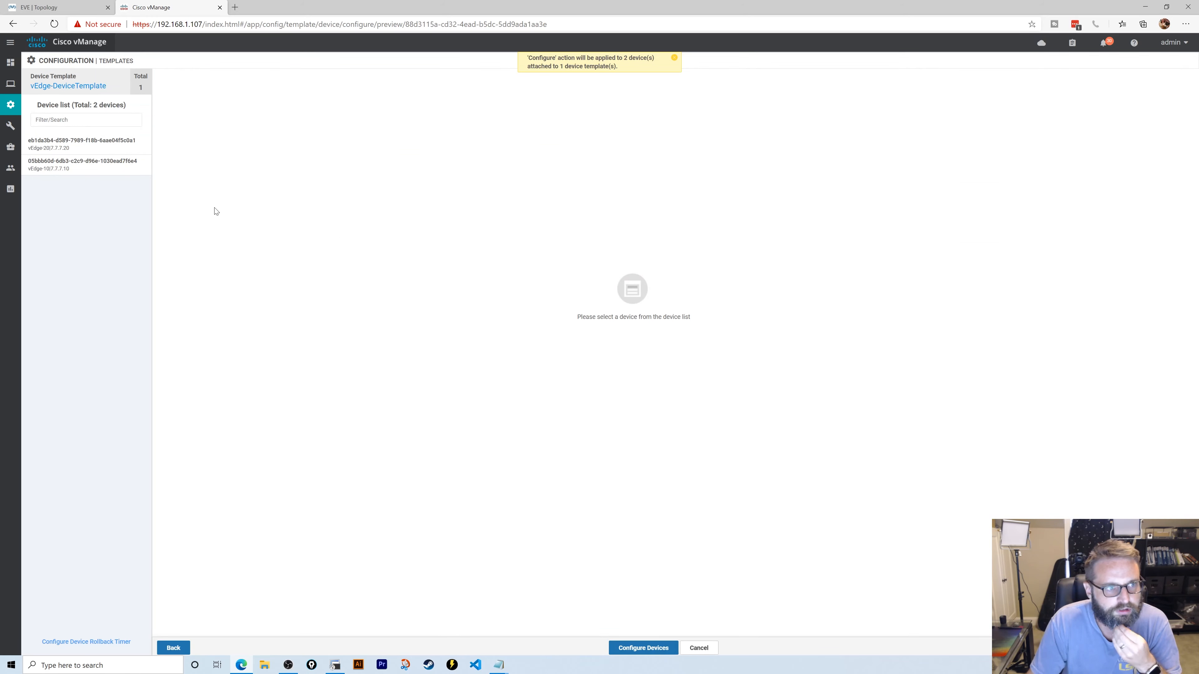
click(623, 649)
click(376, 344)
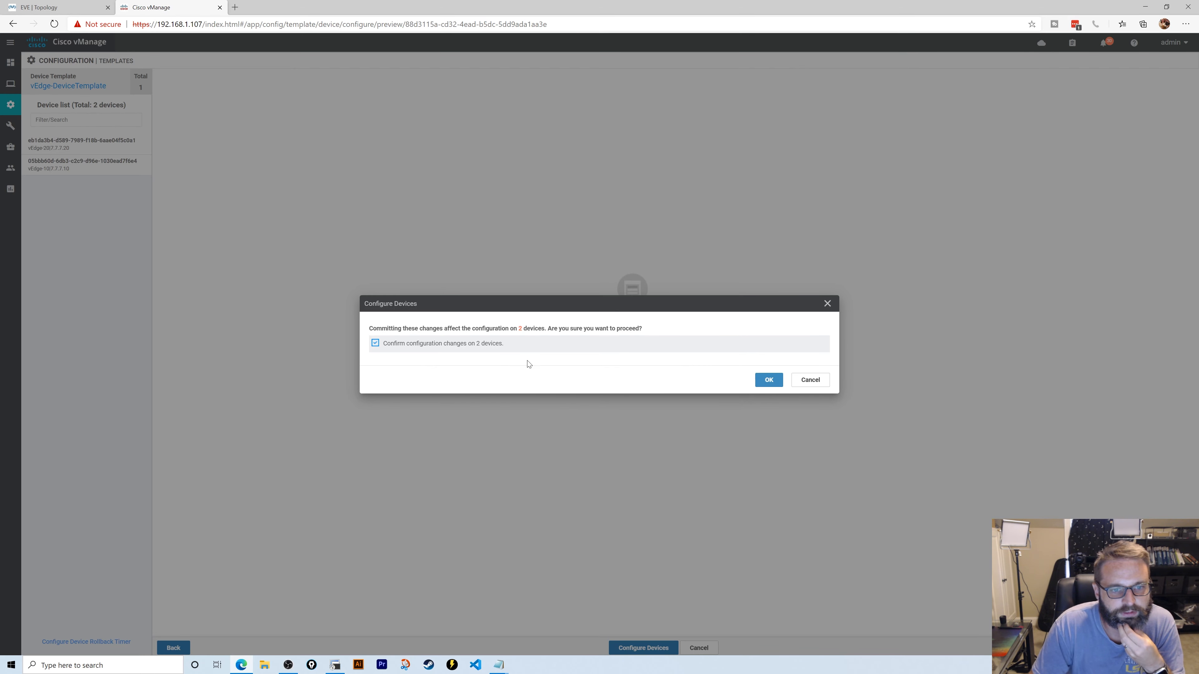
click(768, 381)
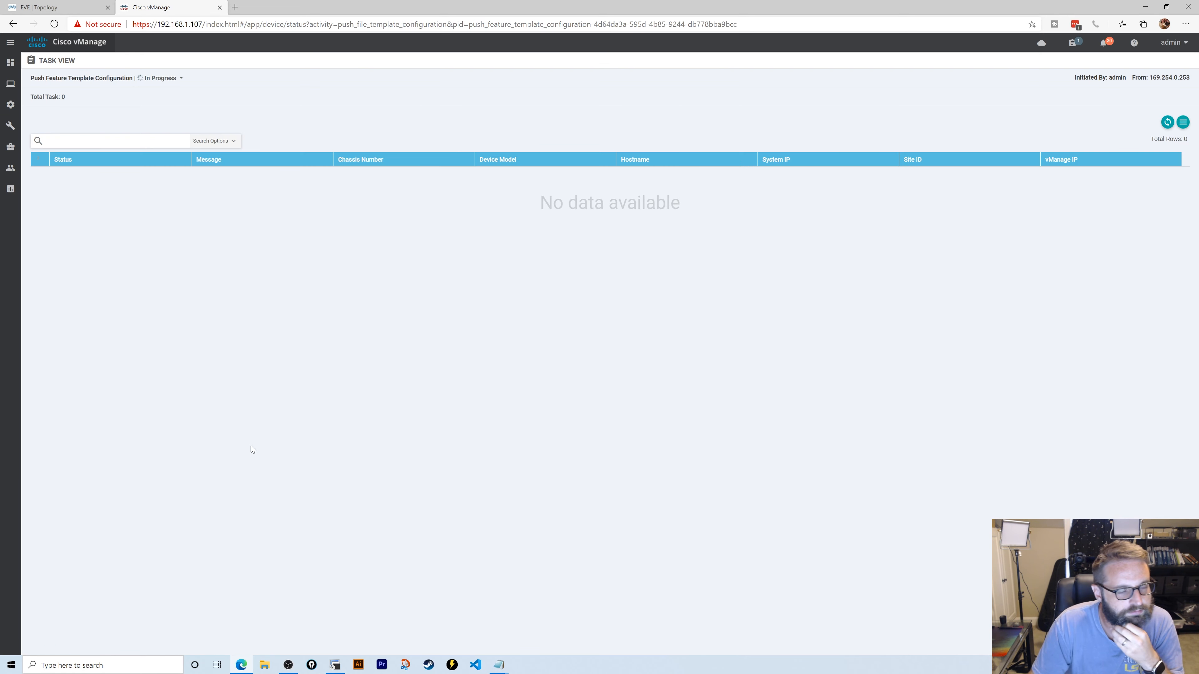
key(ctrl+Tab)
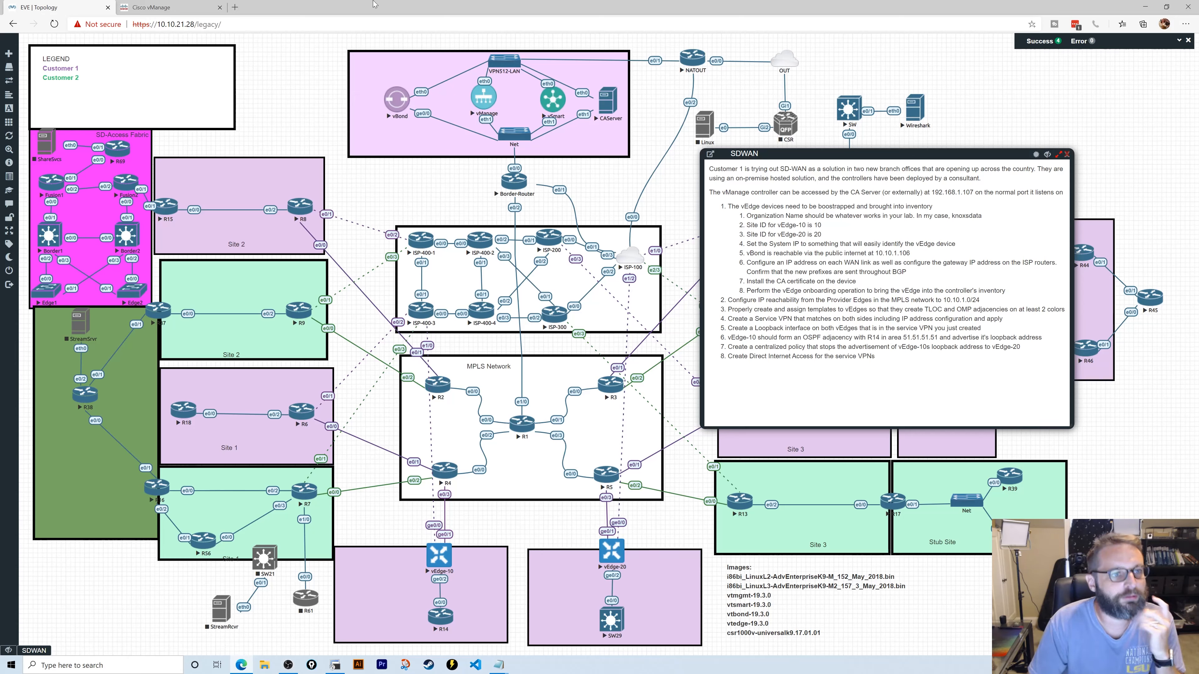
click(156, 8)
mouse_move(9, 120)
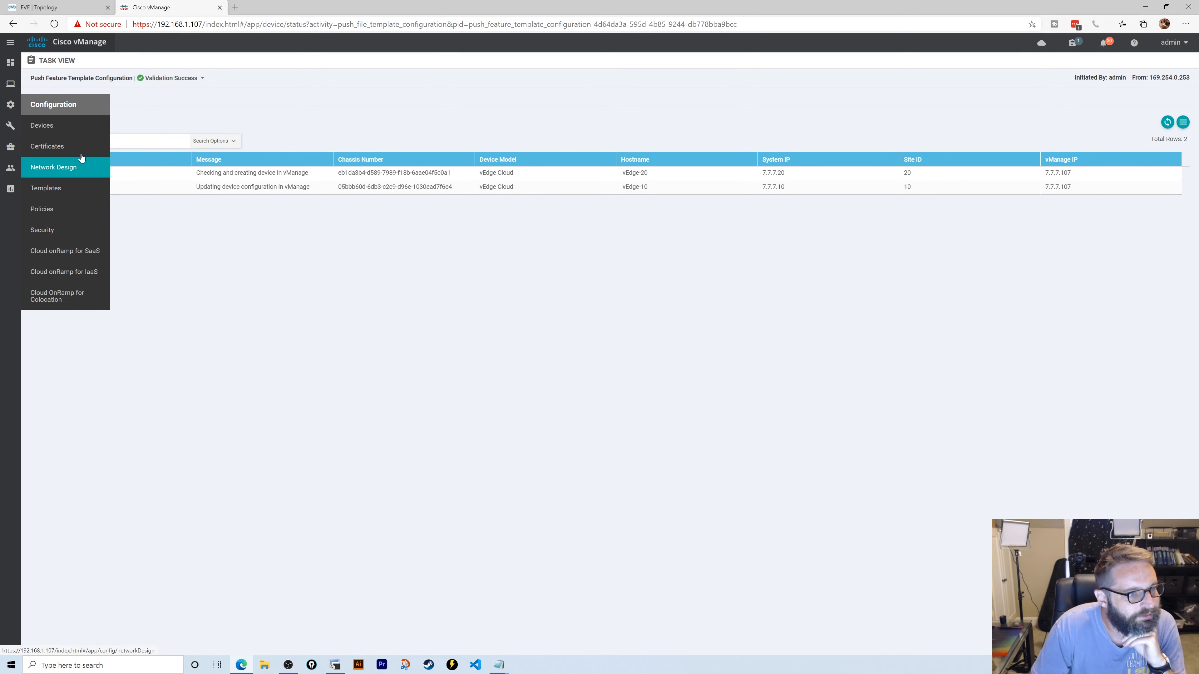
click(71, 188)
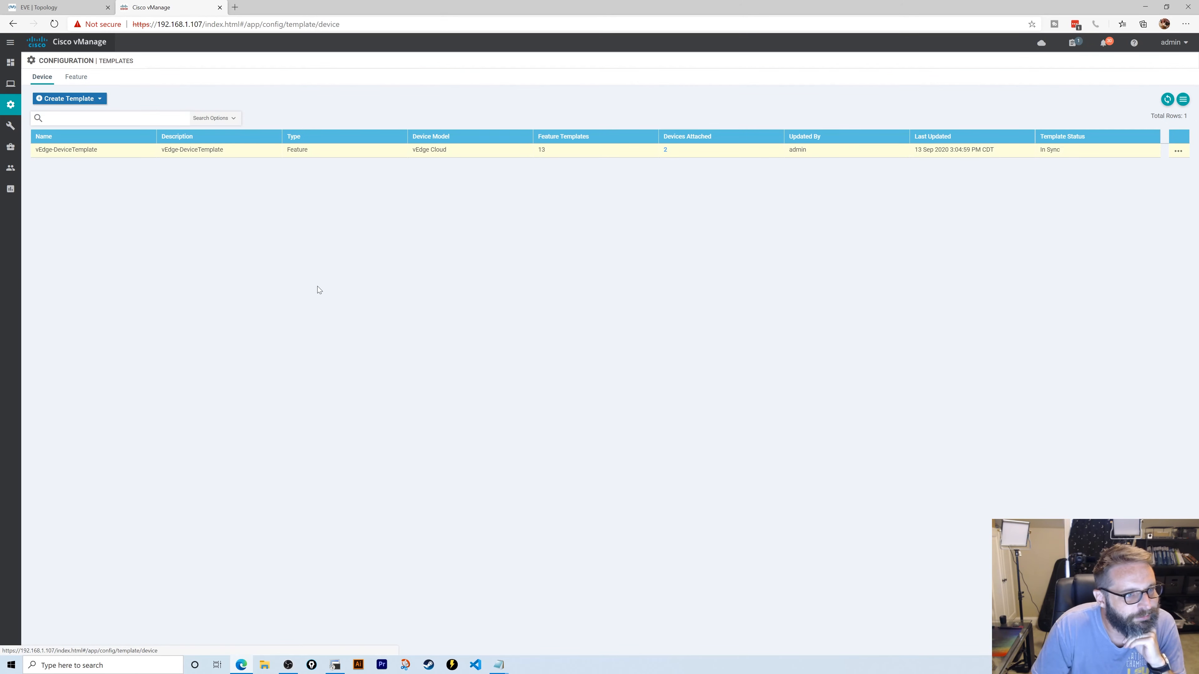
- Start a new vEdge Cloud VPN Interface Ethernet feature template
click(85, 80)
click(81, 100)
scroll(161, 407, down, 5)
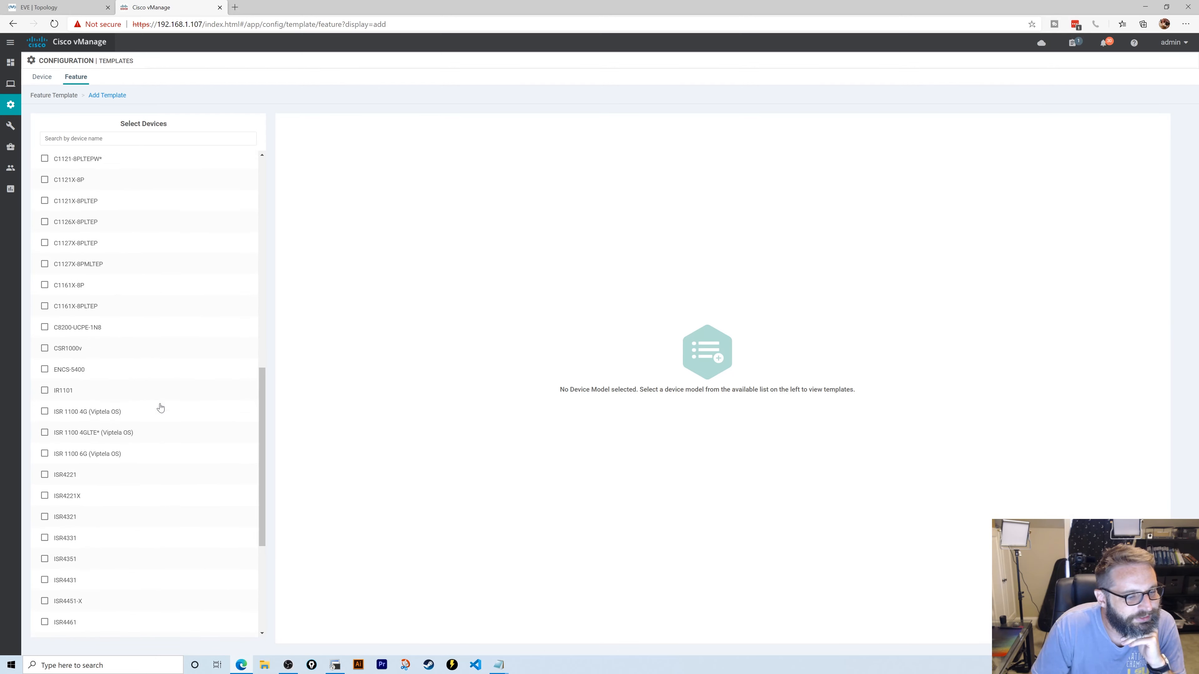
scroll(160, 408, down, 4)
click(53, 585)
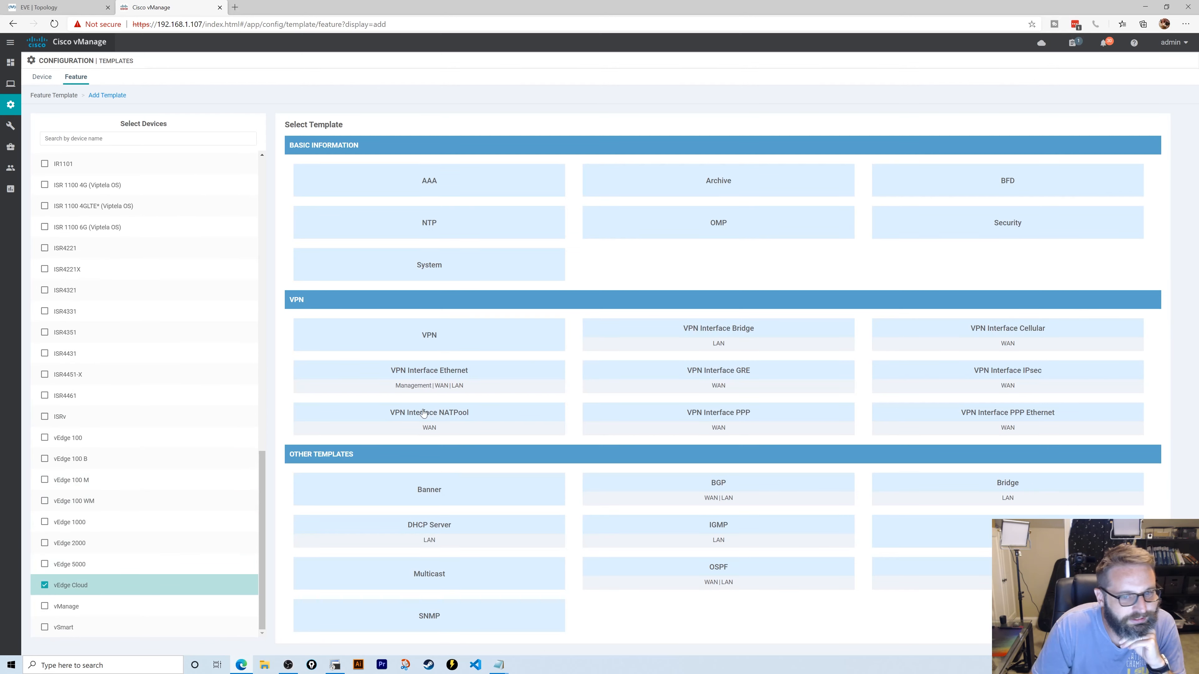
click(431, 381)
scroll(278, 222, down, 15)
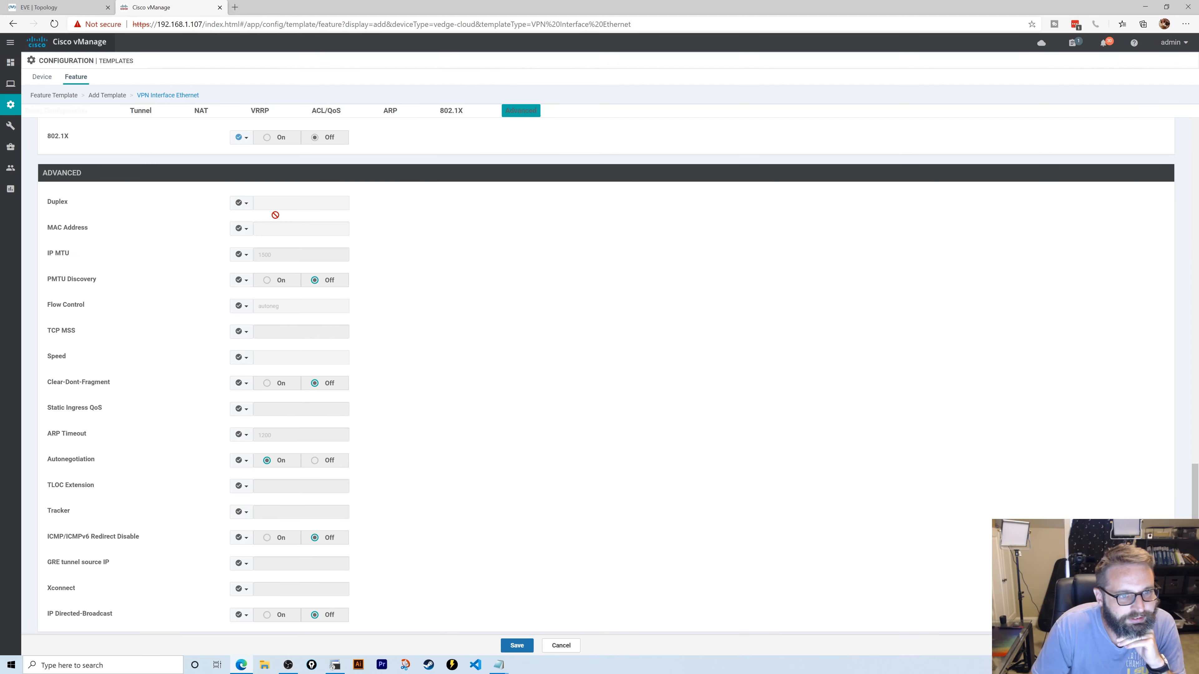
scroll(275, 215, up, 20)
- Name and describe it Lo0, set Shutdown to No, and use interface loopback0
click(207, 139)
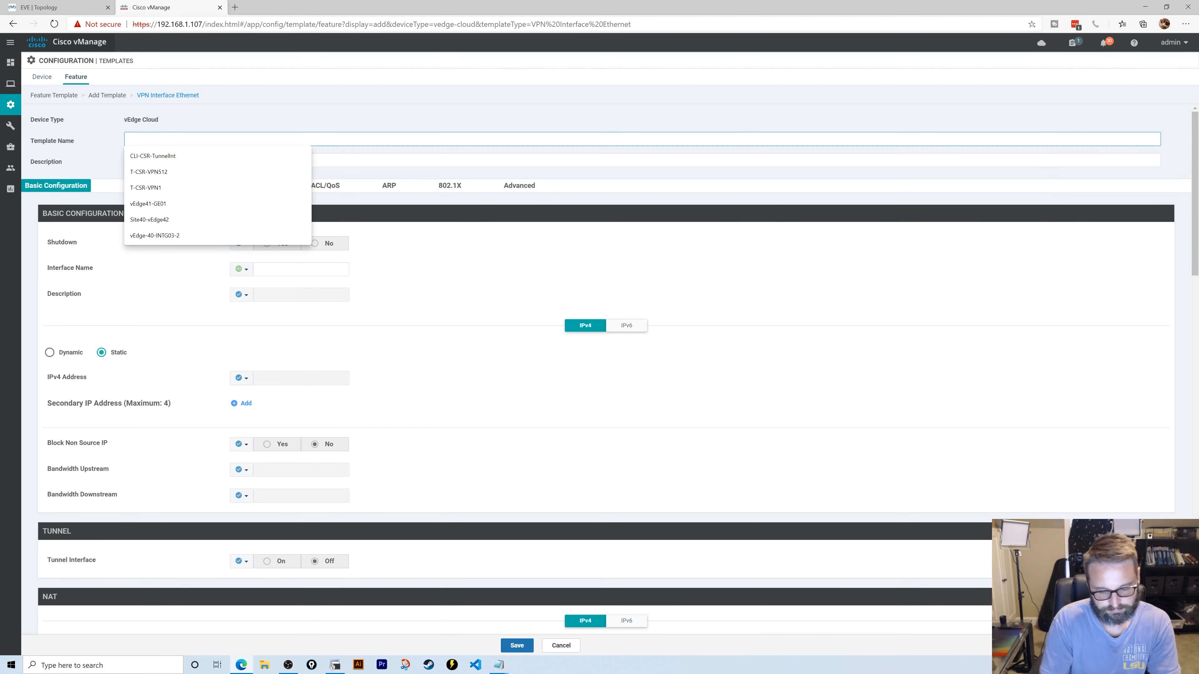
text(Lo0)
key(Tab)
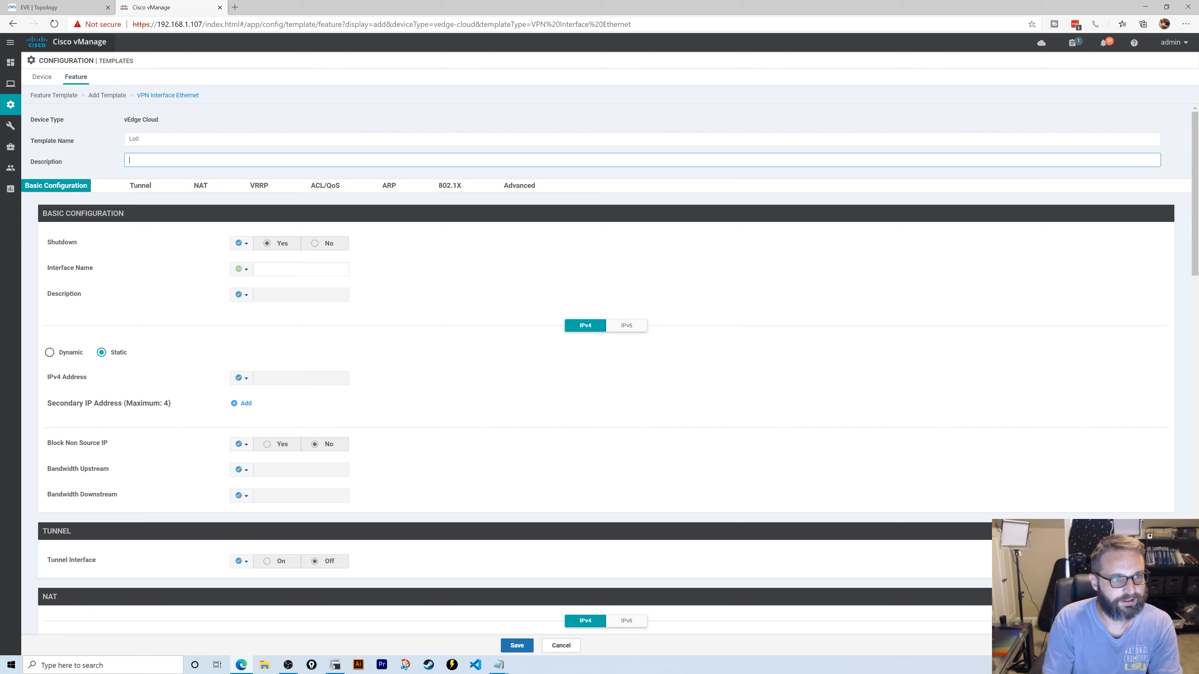
text(Lo0)
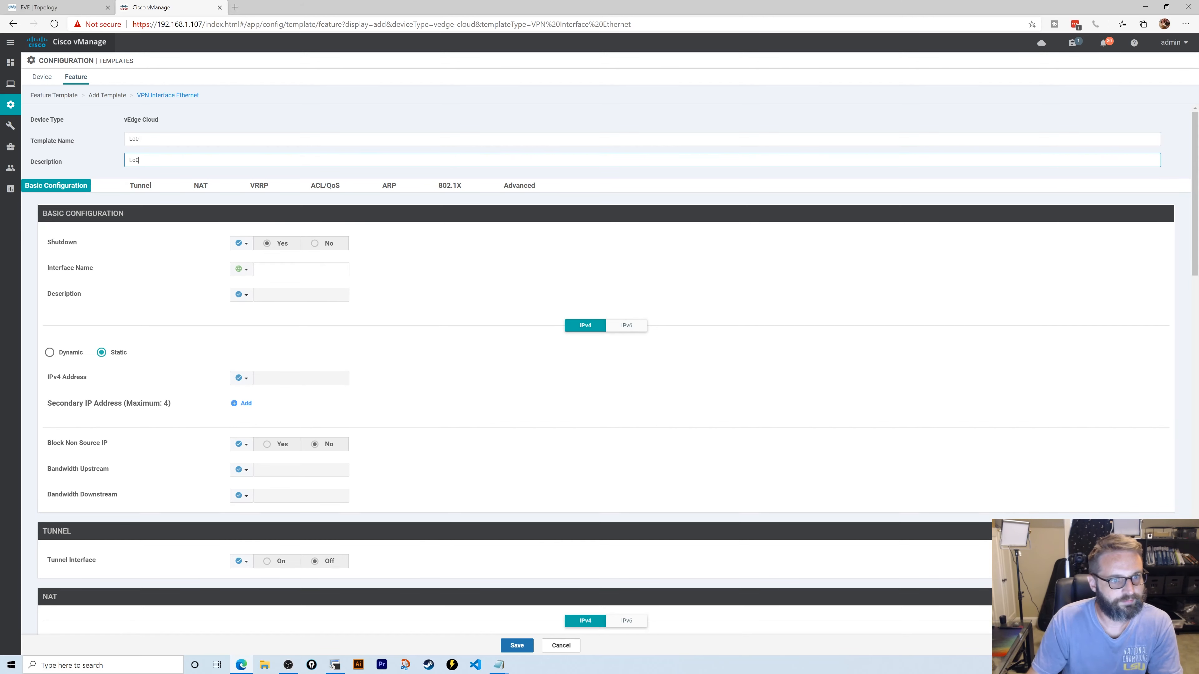
click(241, 243)
click(254, 257)
click(316, 244)
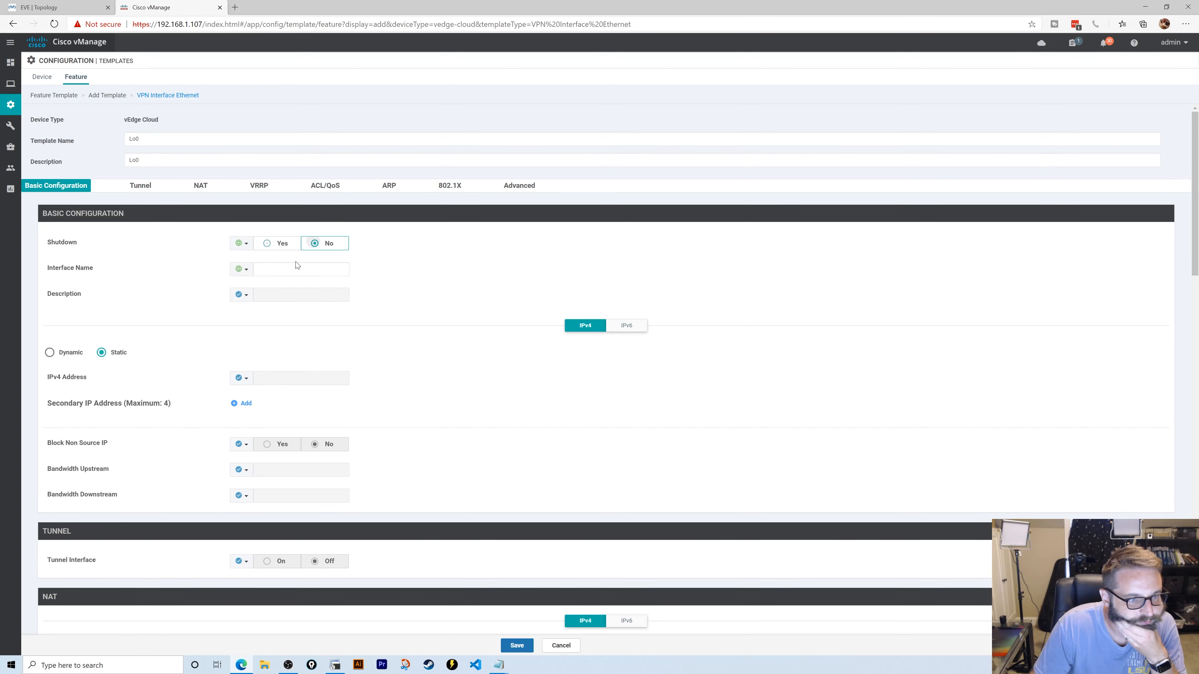
click(297, 267)
scroll(298, 389, down, 5)
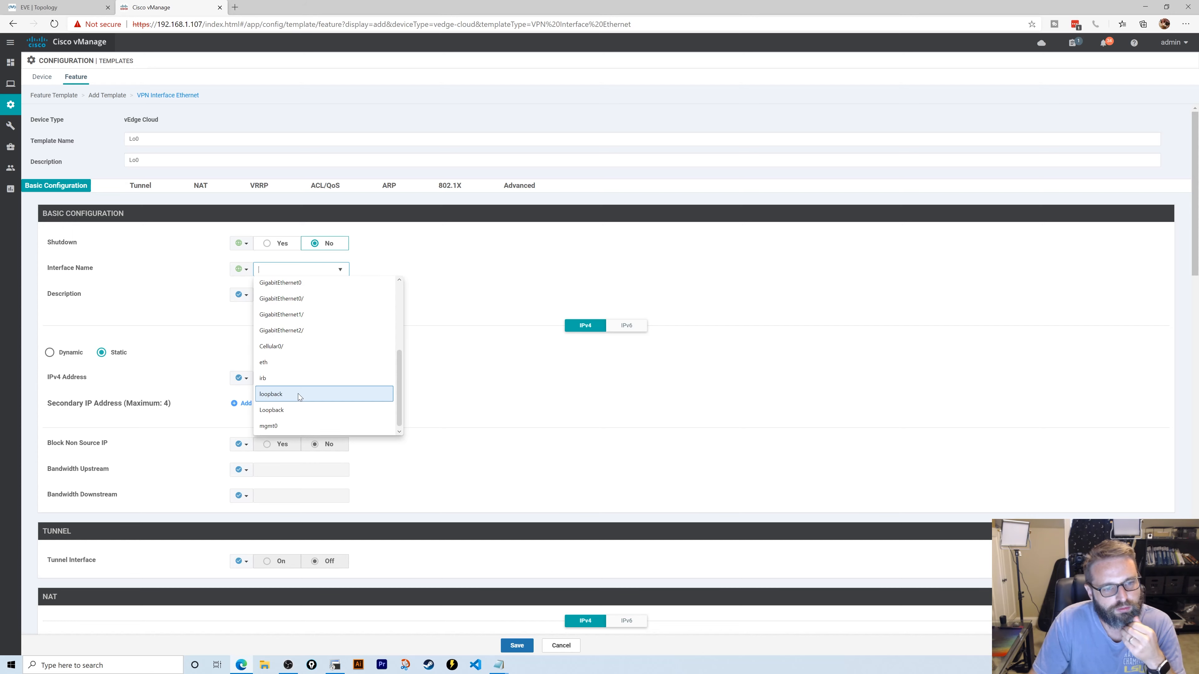
click(314, 394)
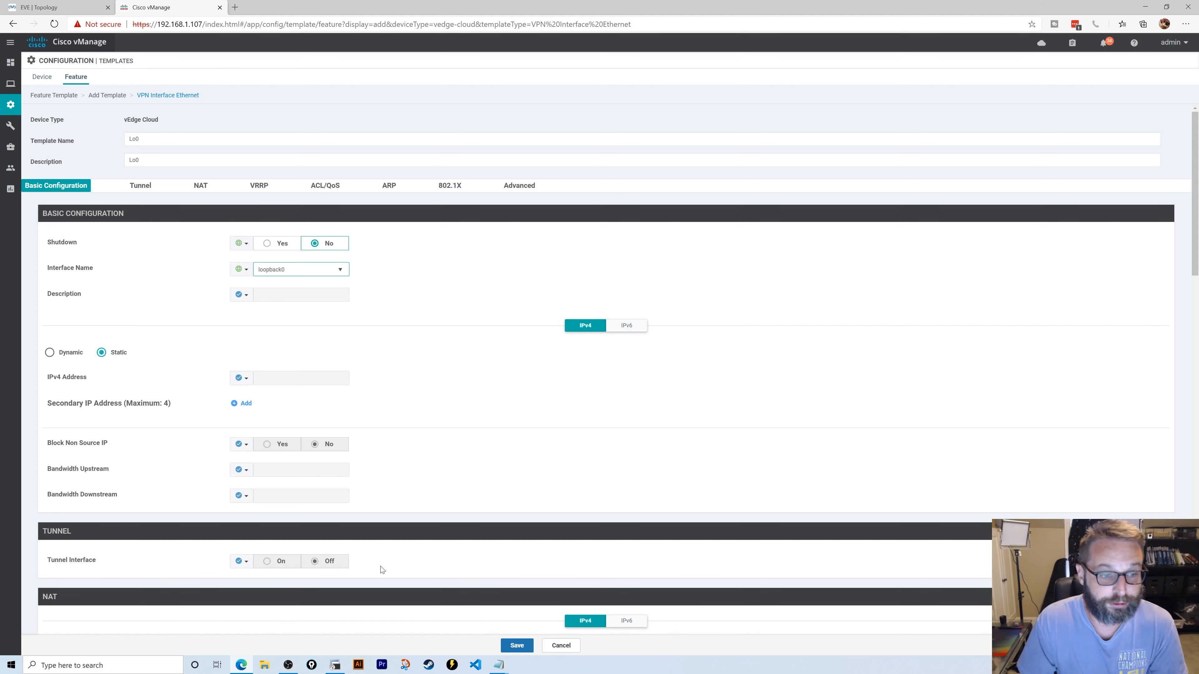
- Make the IPv4 address device specific with key lo0_ip_address and save the template
scroll(371, 409, down, 2)
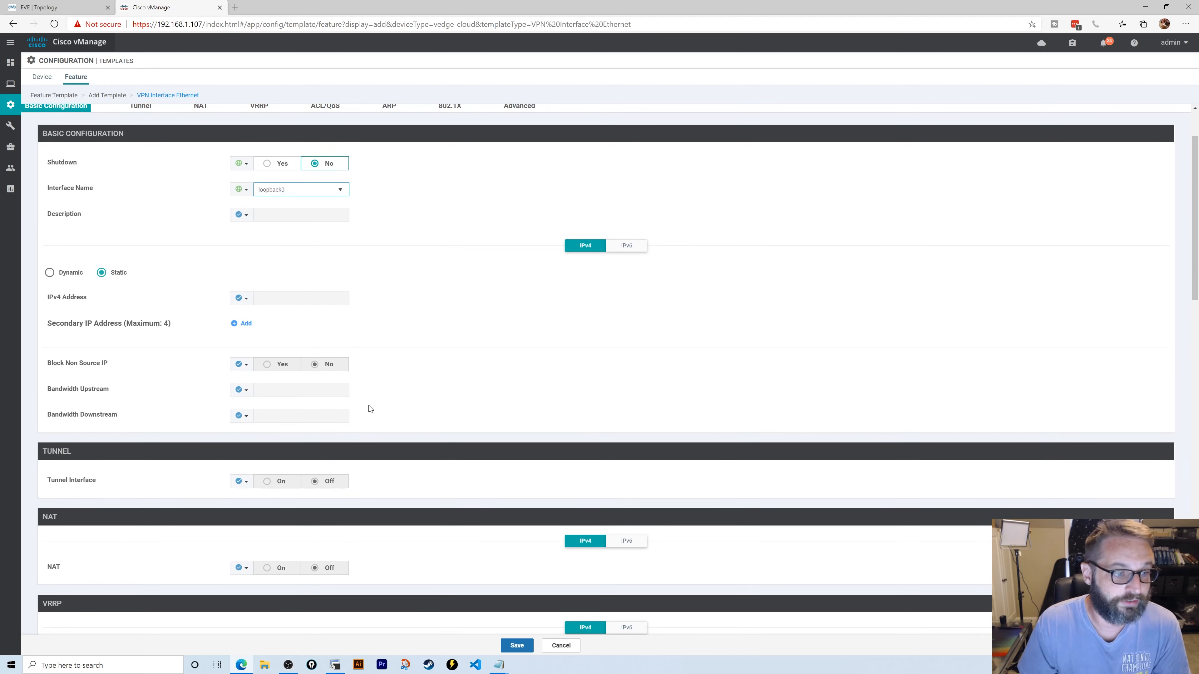
click(242, 298)
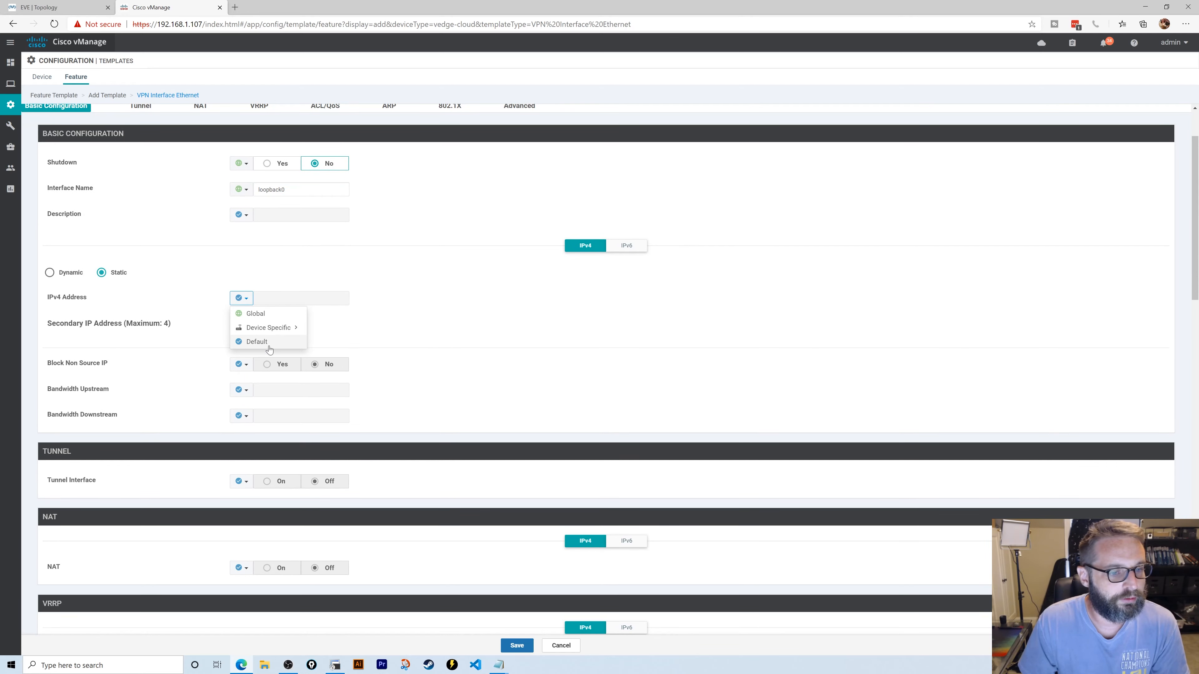
click(272, 327)
double_click(355, 341)
text(lo)
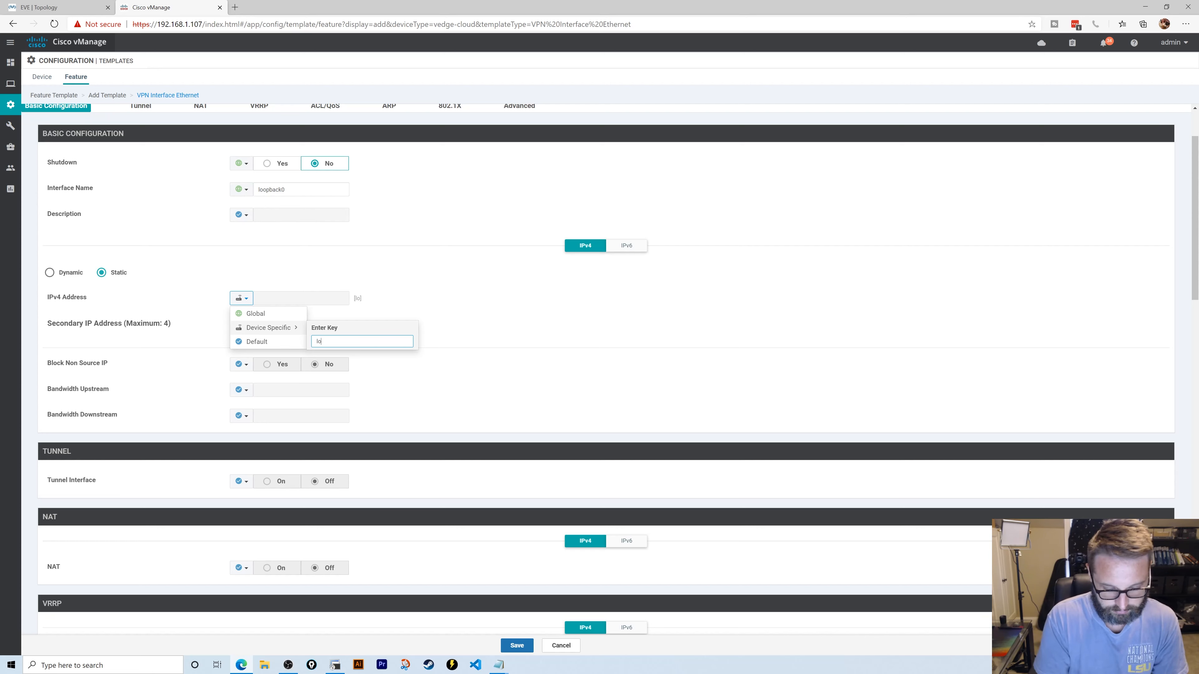
text(0_ip)
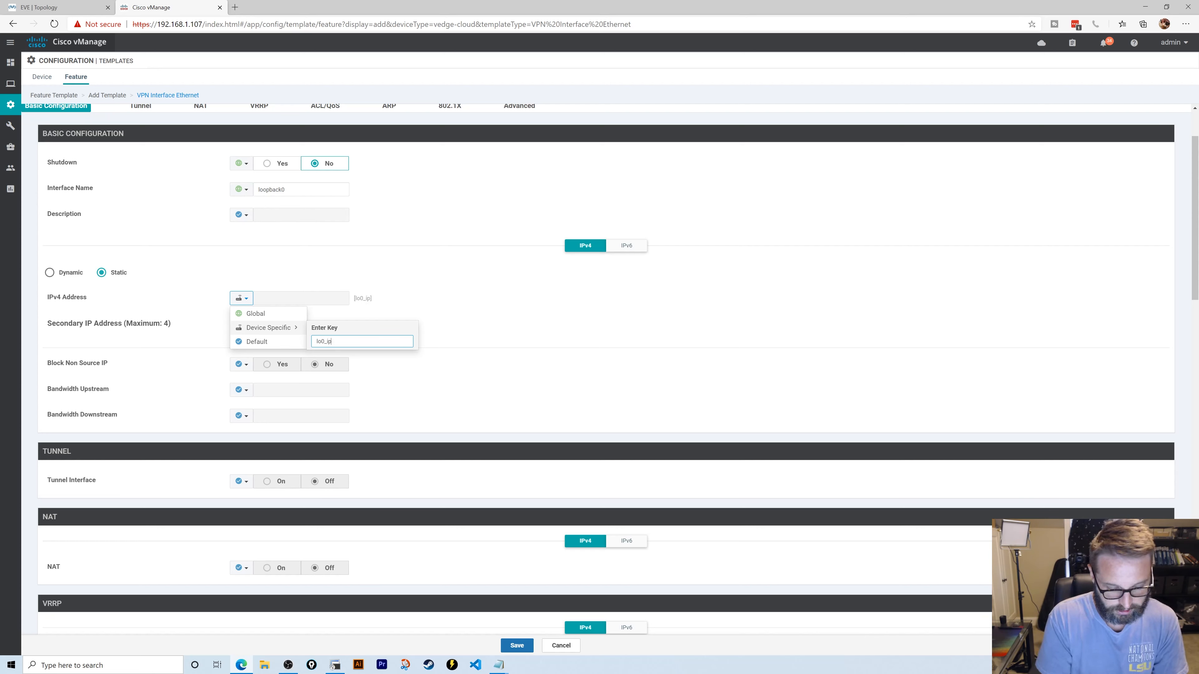
text(_address)
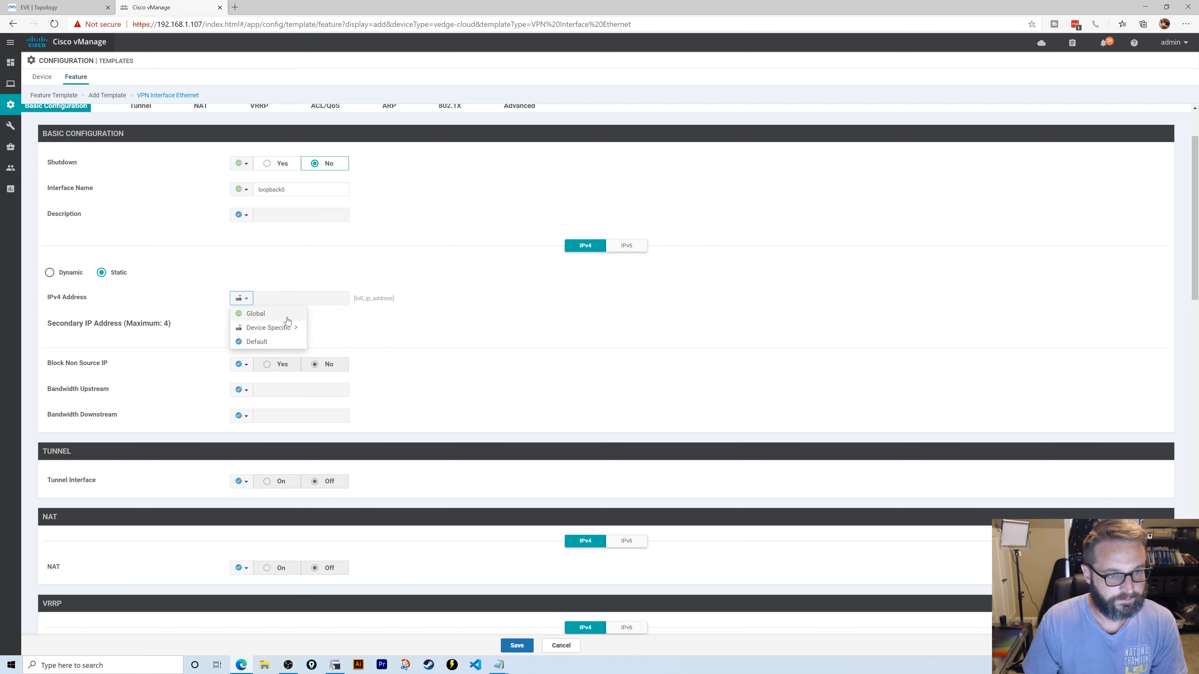
click(269, 331)
scroll(367, 354, down, 15)
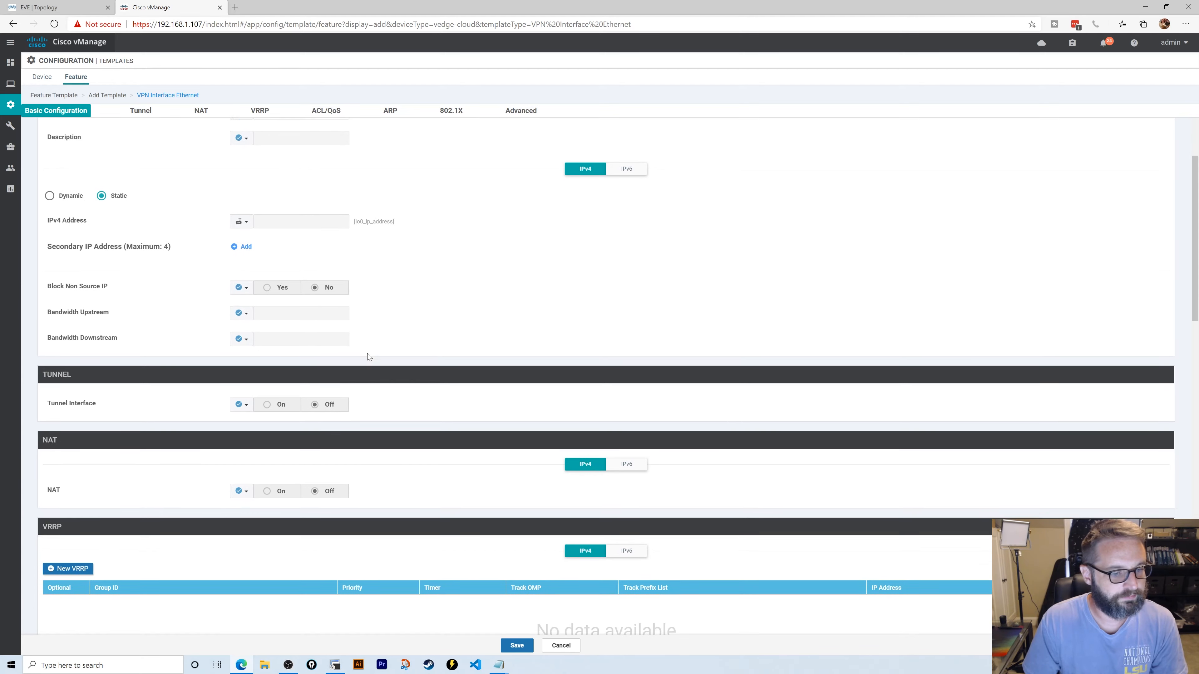
scroll(371, 374, down, 5)
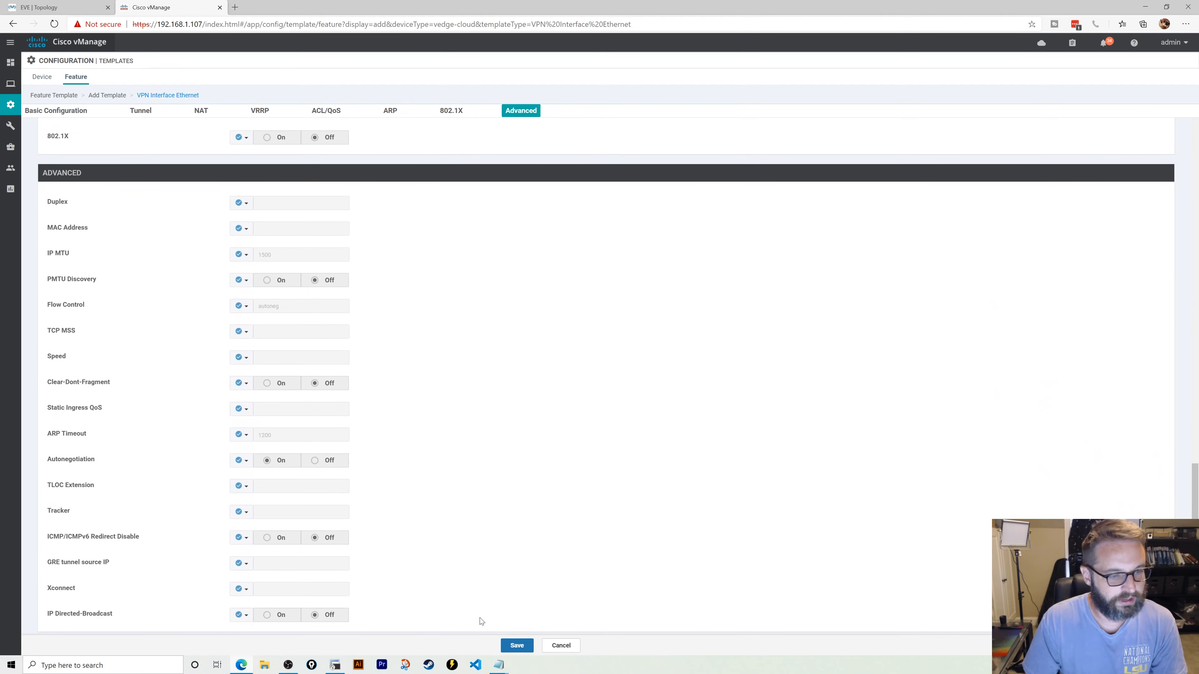
click(516, 645)
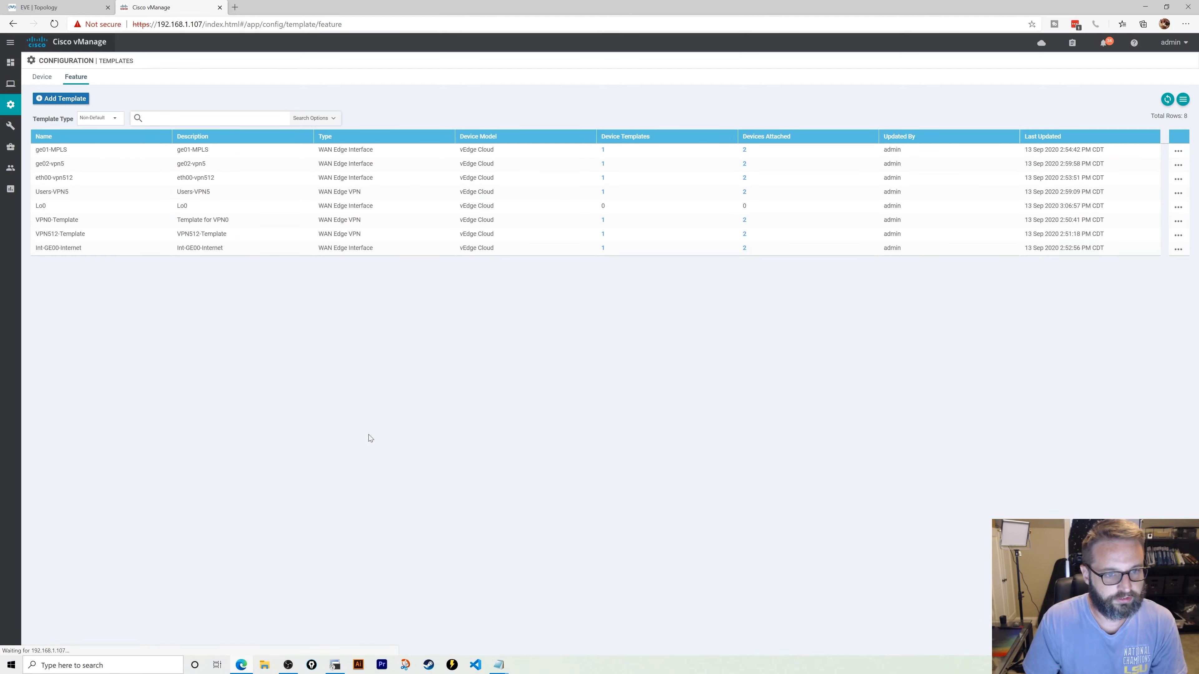
- Edit vEdge-DeviceTemplate to add Lo0 as a second Users-VPN5 interface beside ge02-vpn5, and update
click(49, 79)
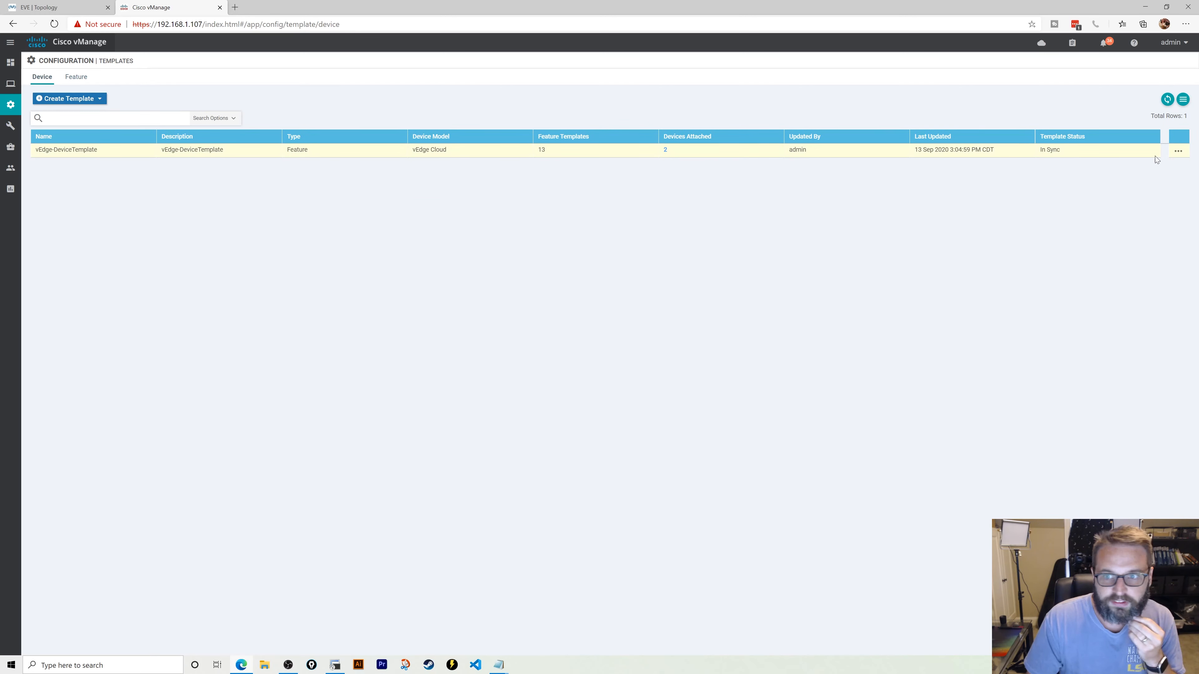
click(1180, 152)
click(1173, 171)
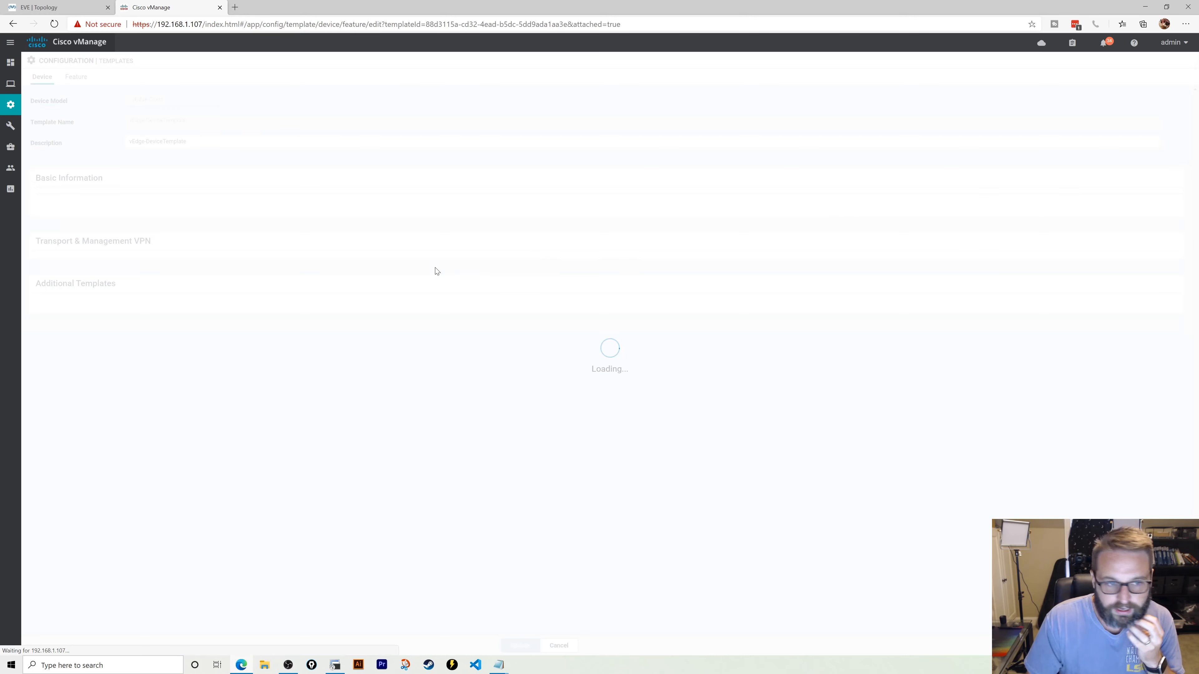
scroll(179, 387, down, 8)
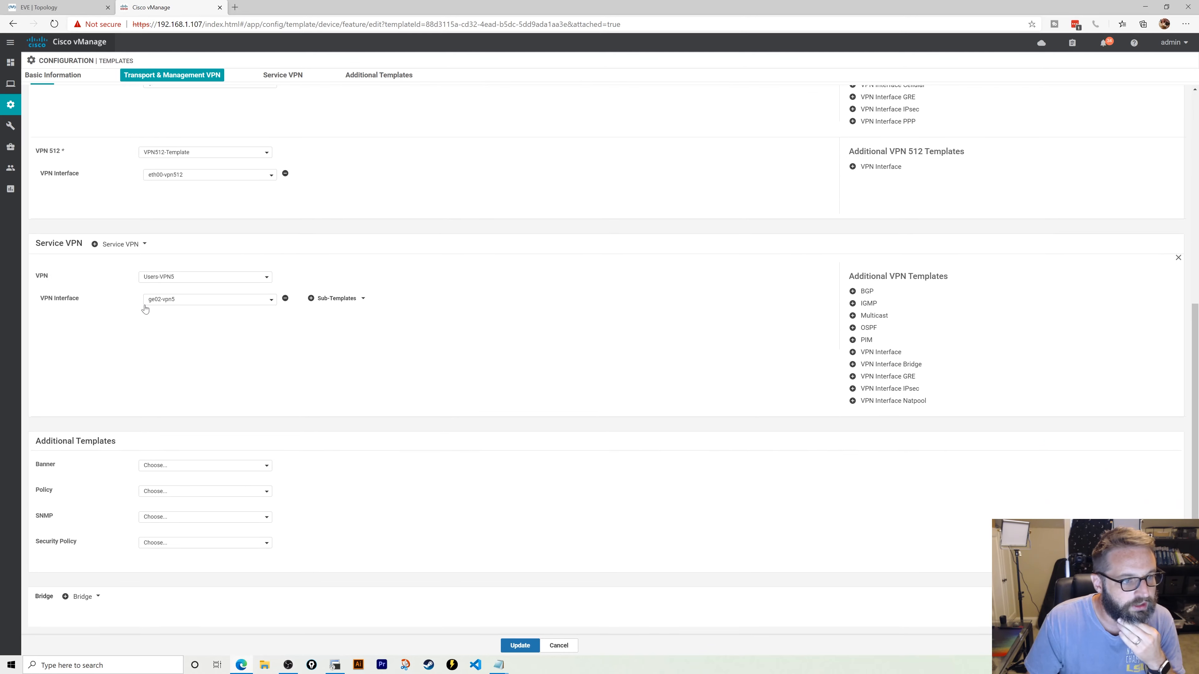
click(99, 249)
click(881, 351)
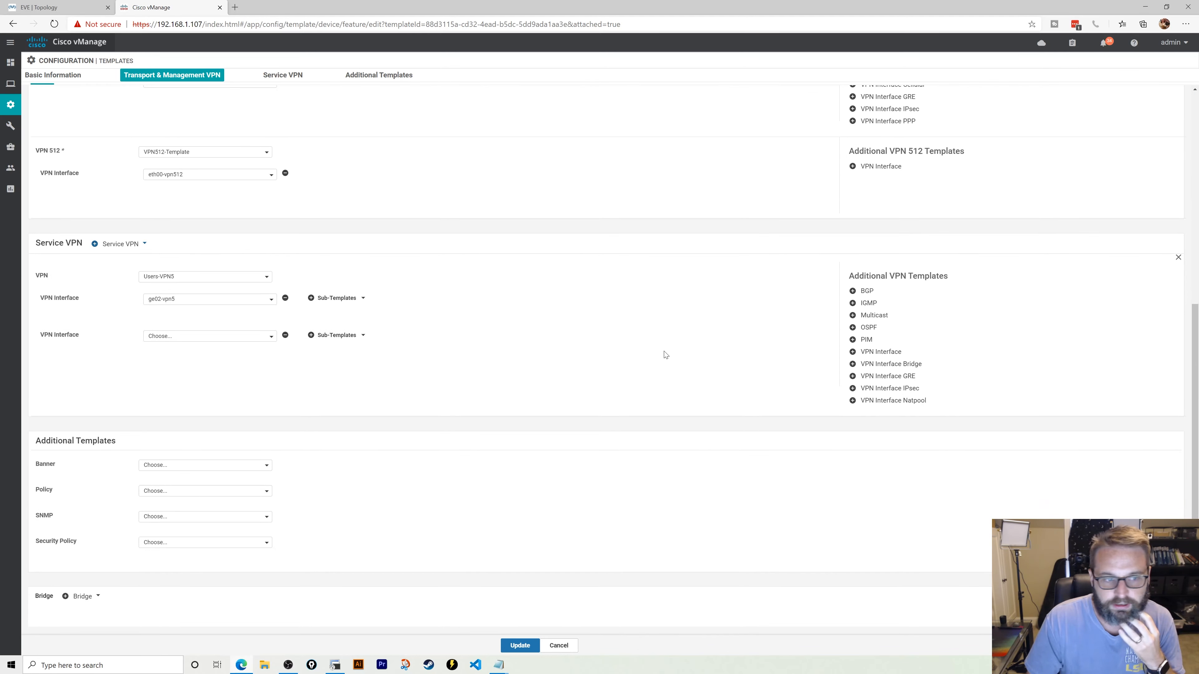
click(240, 336)
click(173, 383)
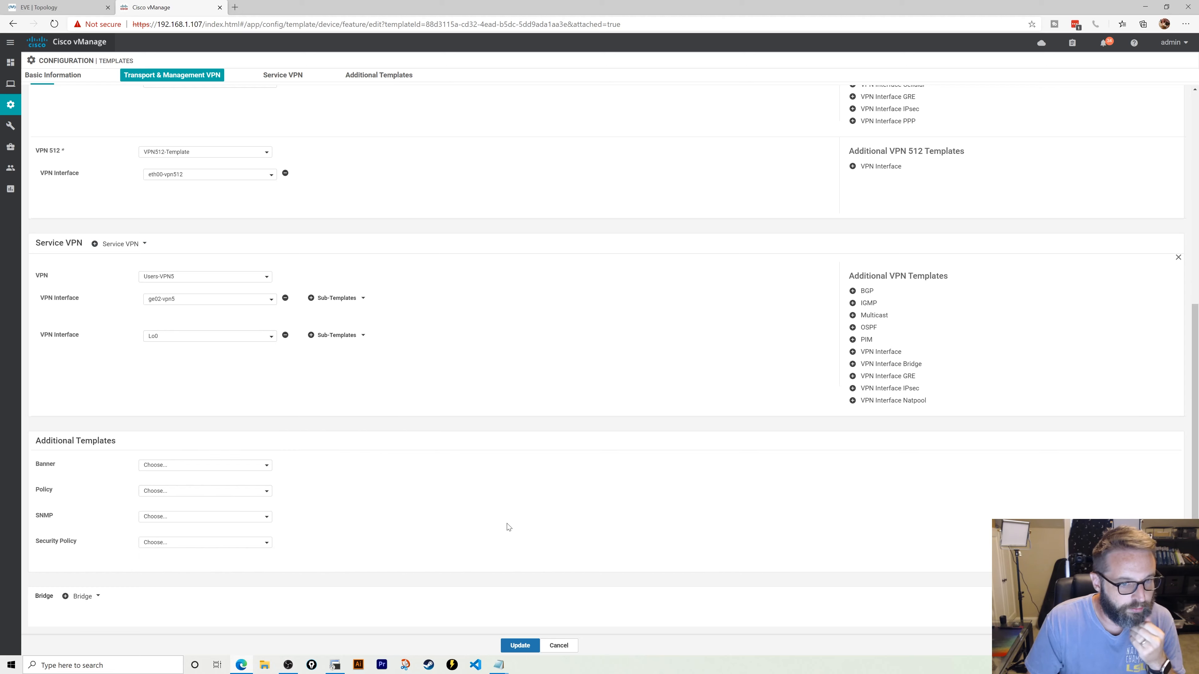
click(520, 645)
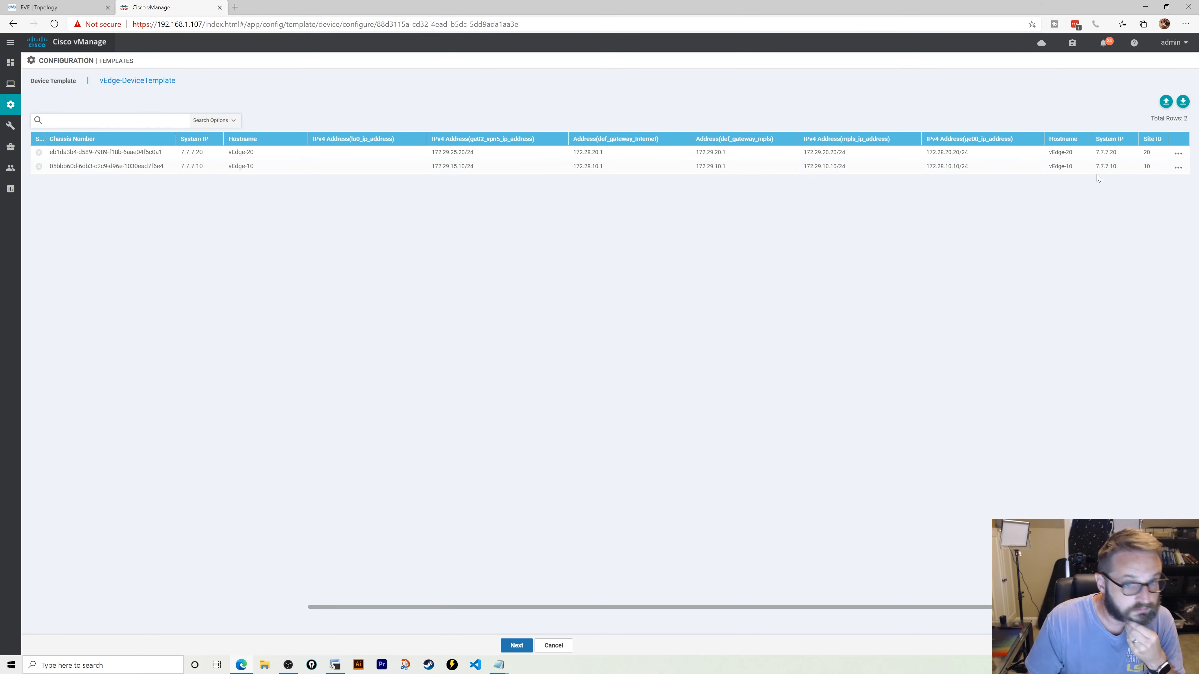
- Set lo0_ip_address to 20.20.20.20/32 for vEdge-20 and 10.10.10.10/32 for vEdge-10
click(1178, 153)
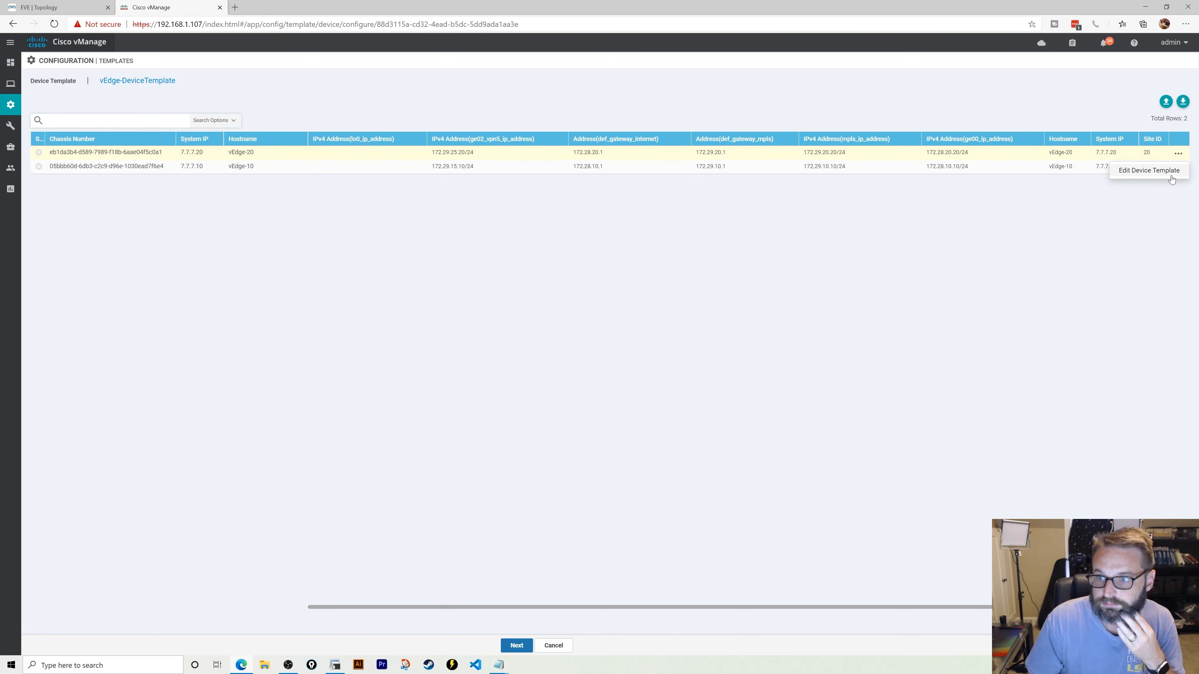
click(1164, 173)
click(581, 261)
text(20.20.20.20/32)
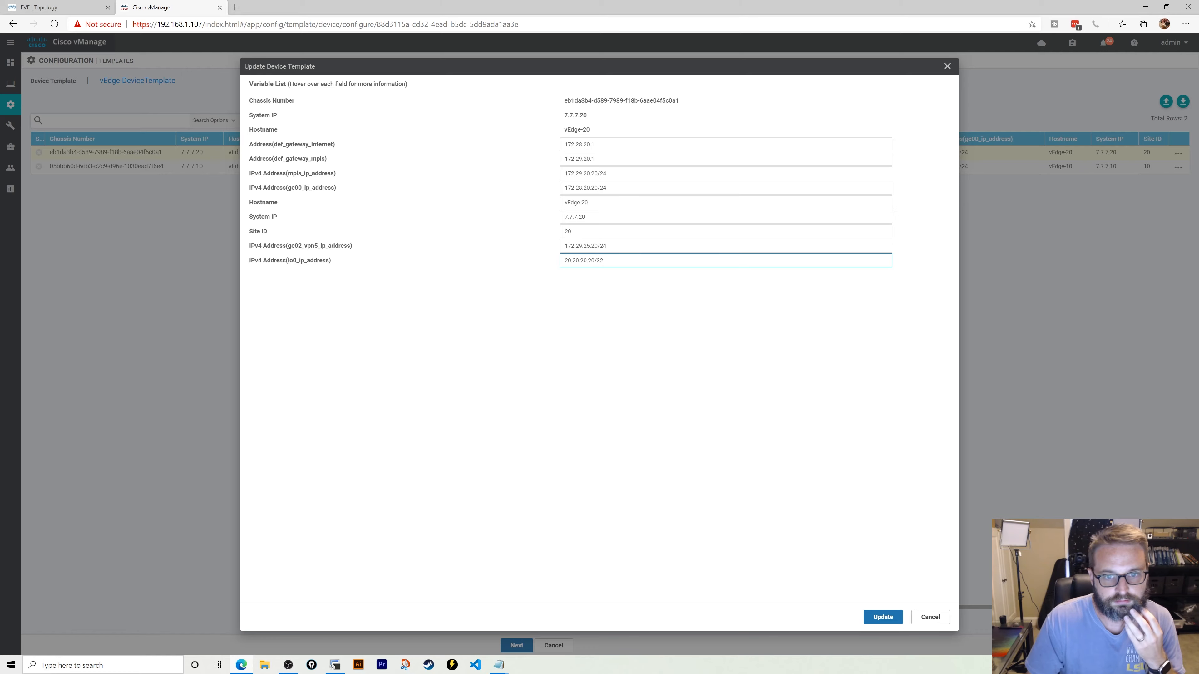
click(883, 612)
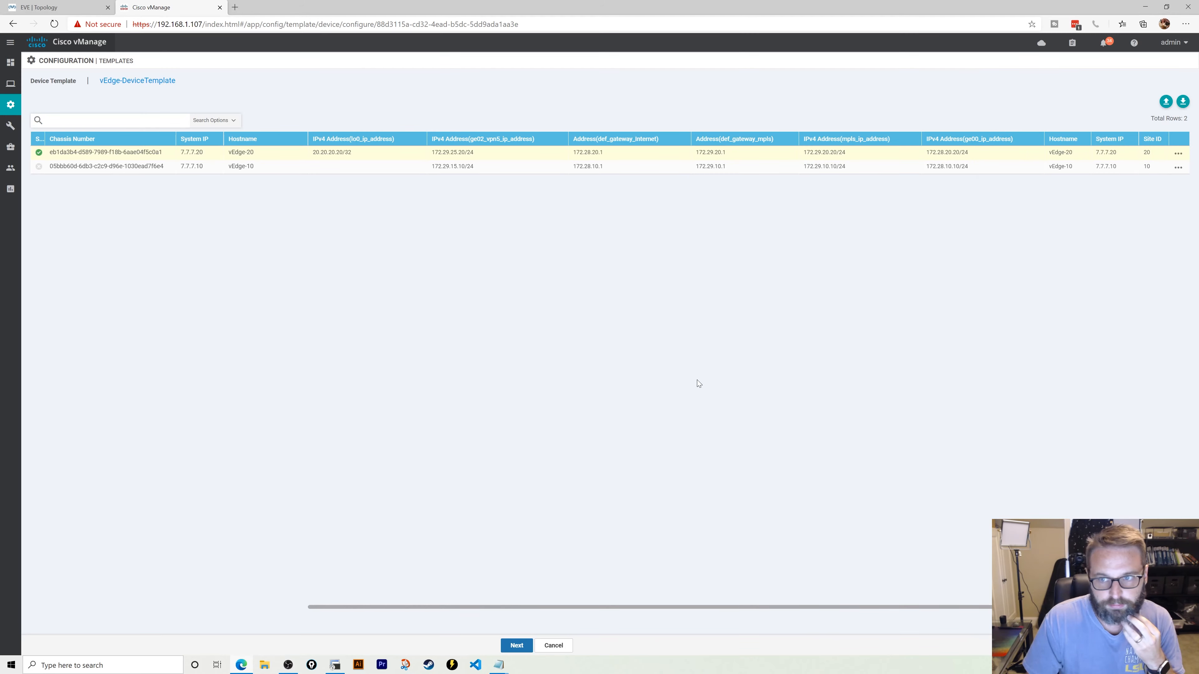
click(1178, 174)
click(1157, 192)
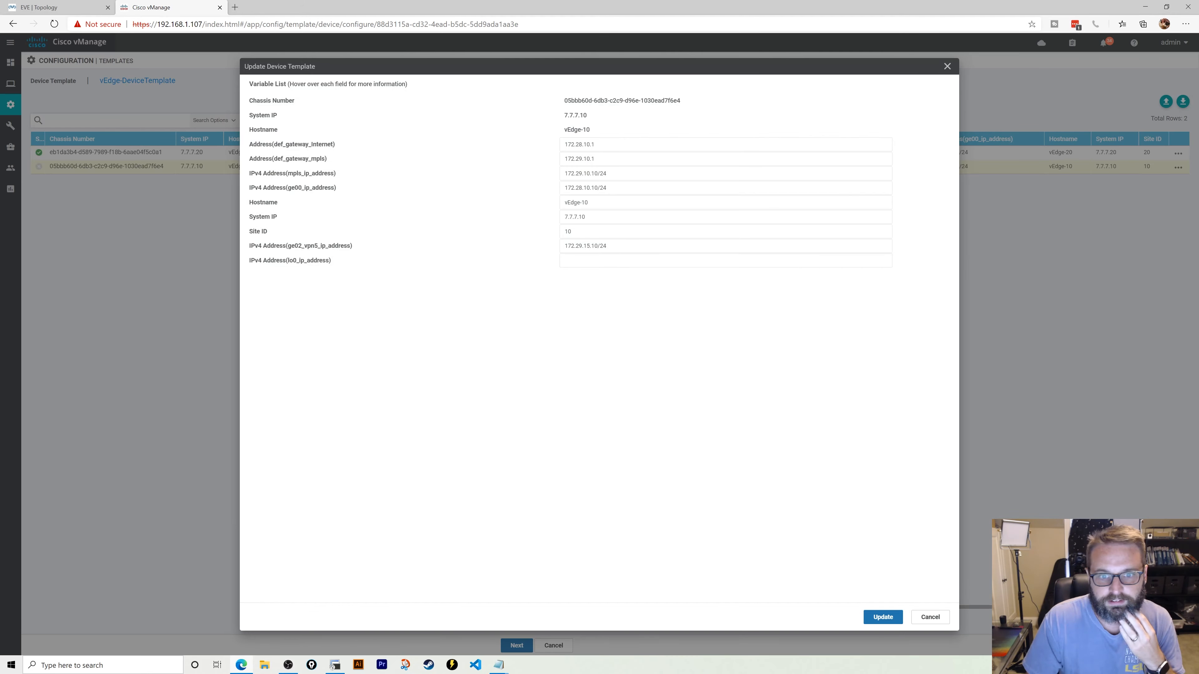
click(581, 261)
text(10.10.10.10/32)
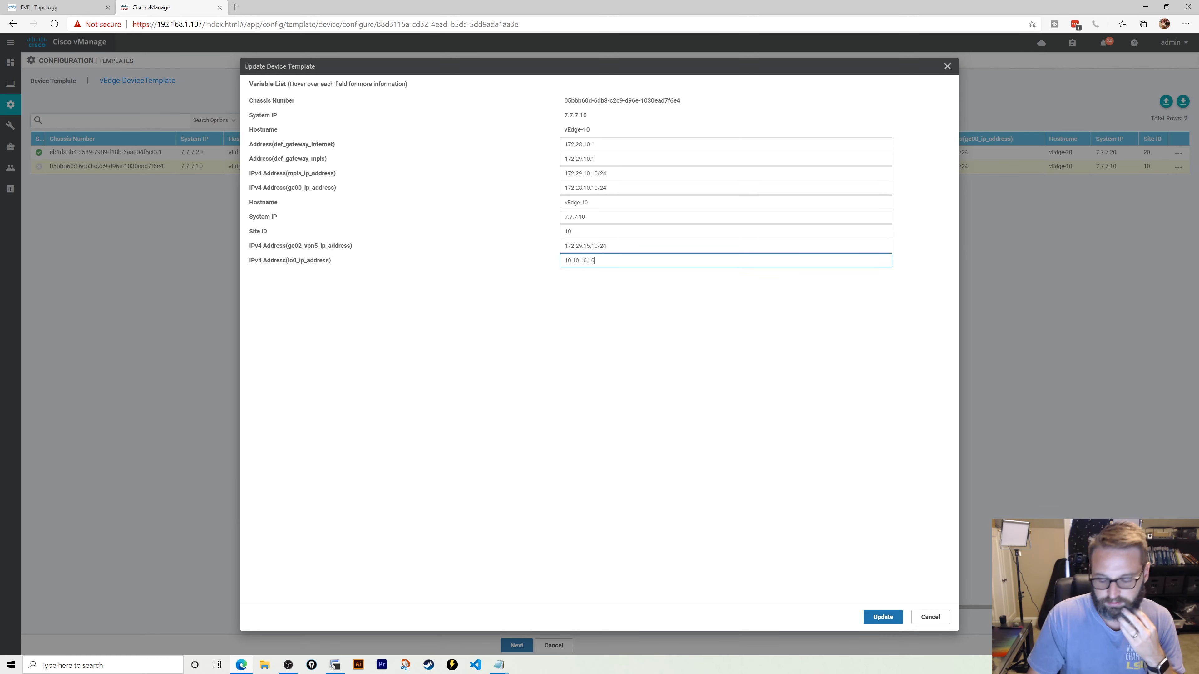
click(882, 617)
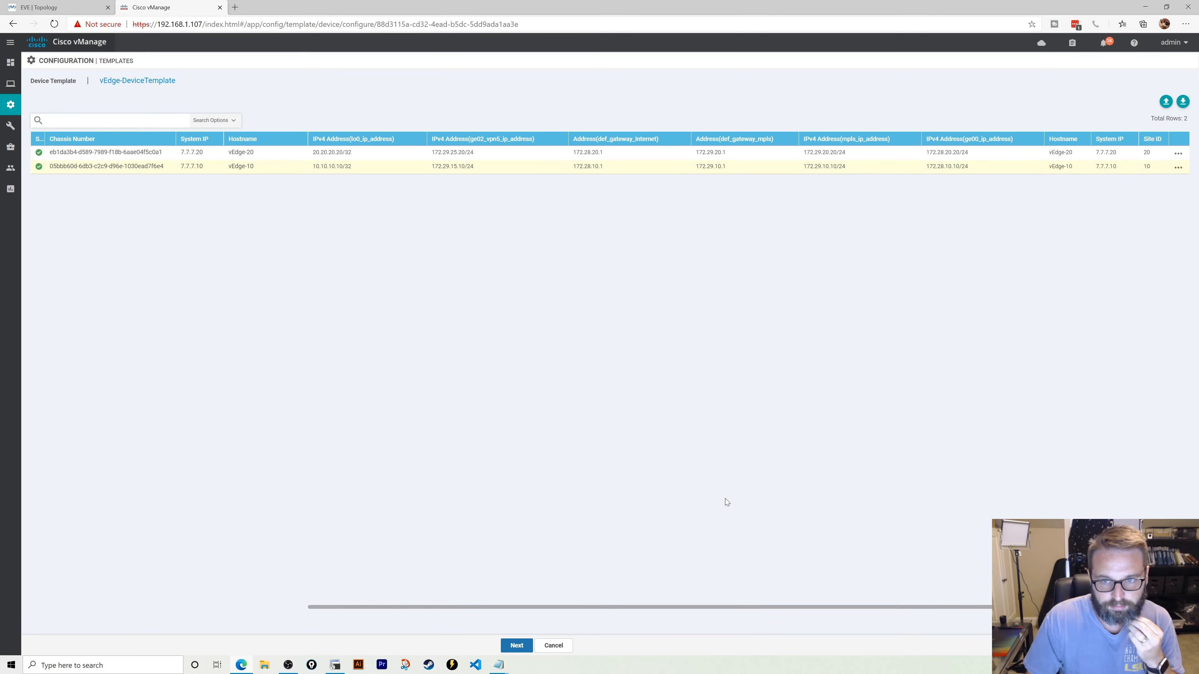
- Push the template configuration to both vEdges, confirming changes on 2 devices, then return to EVE
click(517, 646)
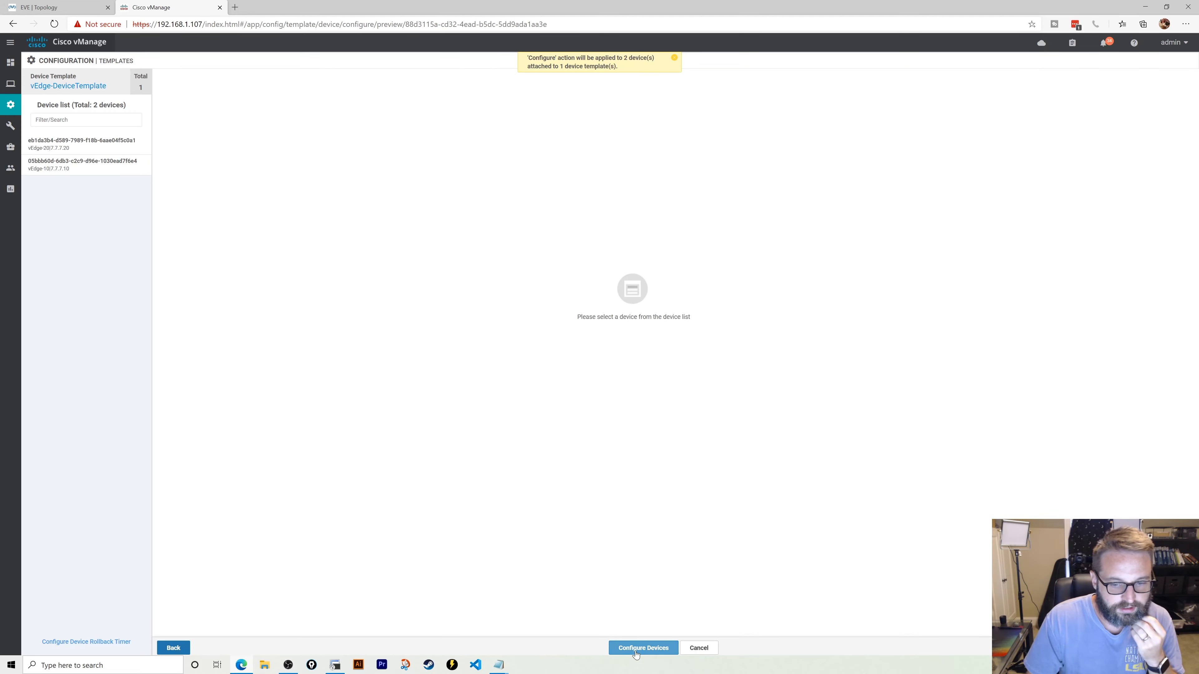
click(635, 650)
click(376, 345)
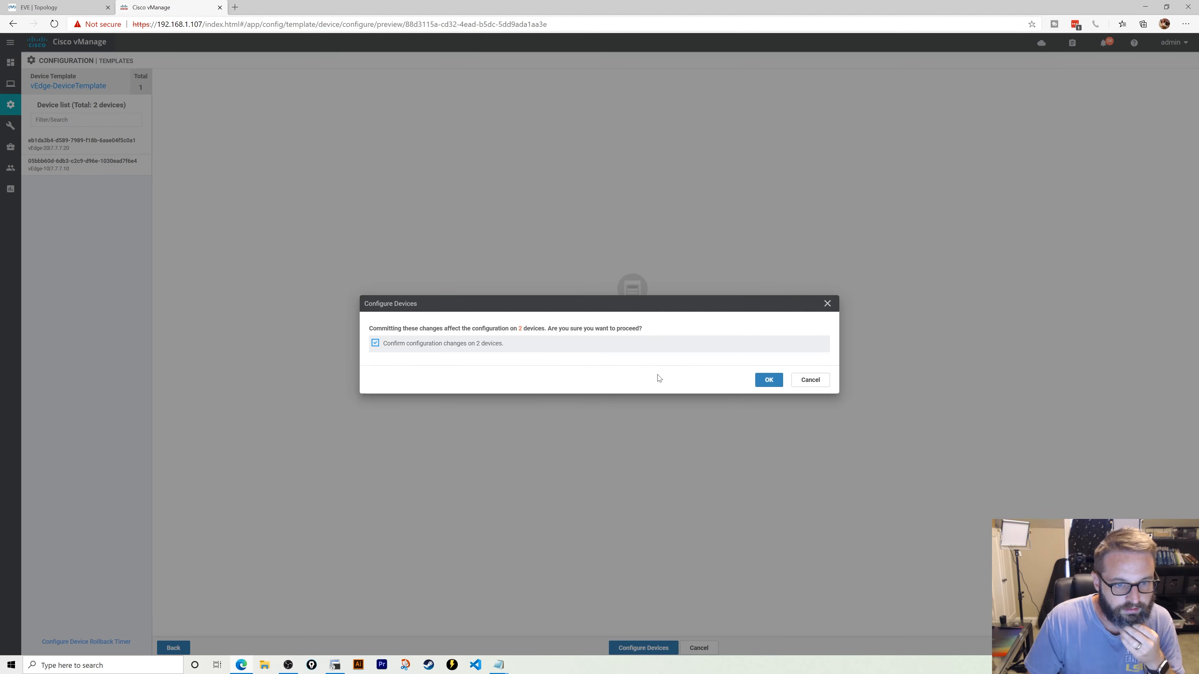
click(768, 381)
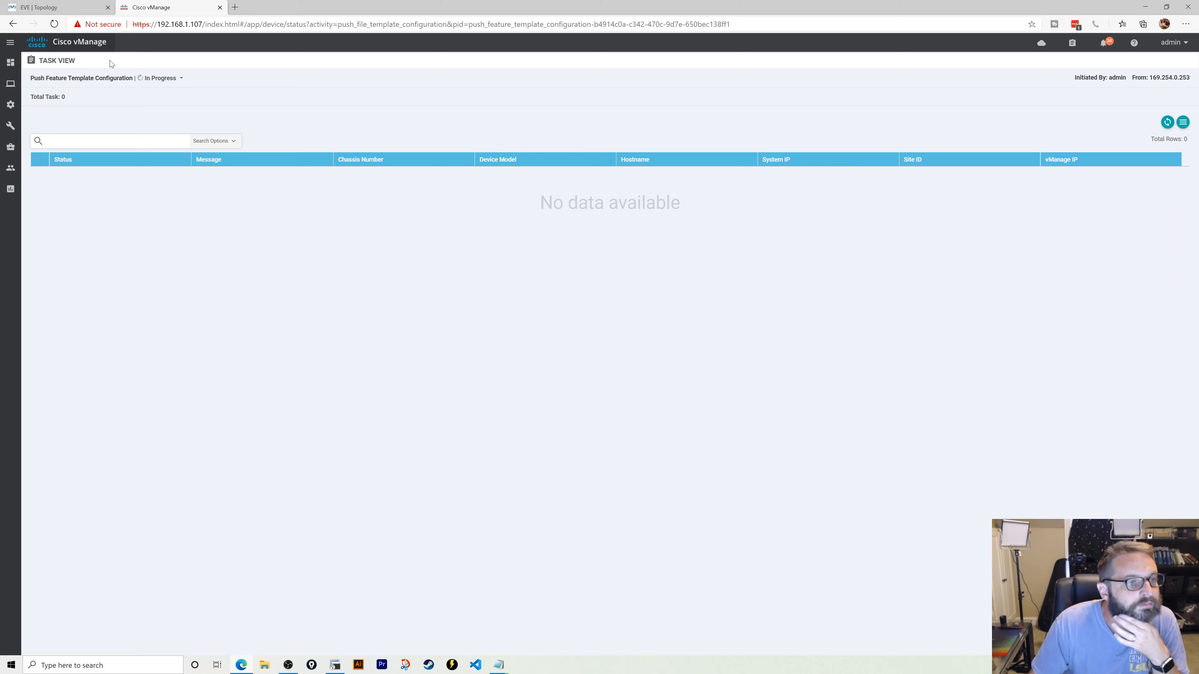
key(ctrl+Tab)
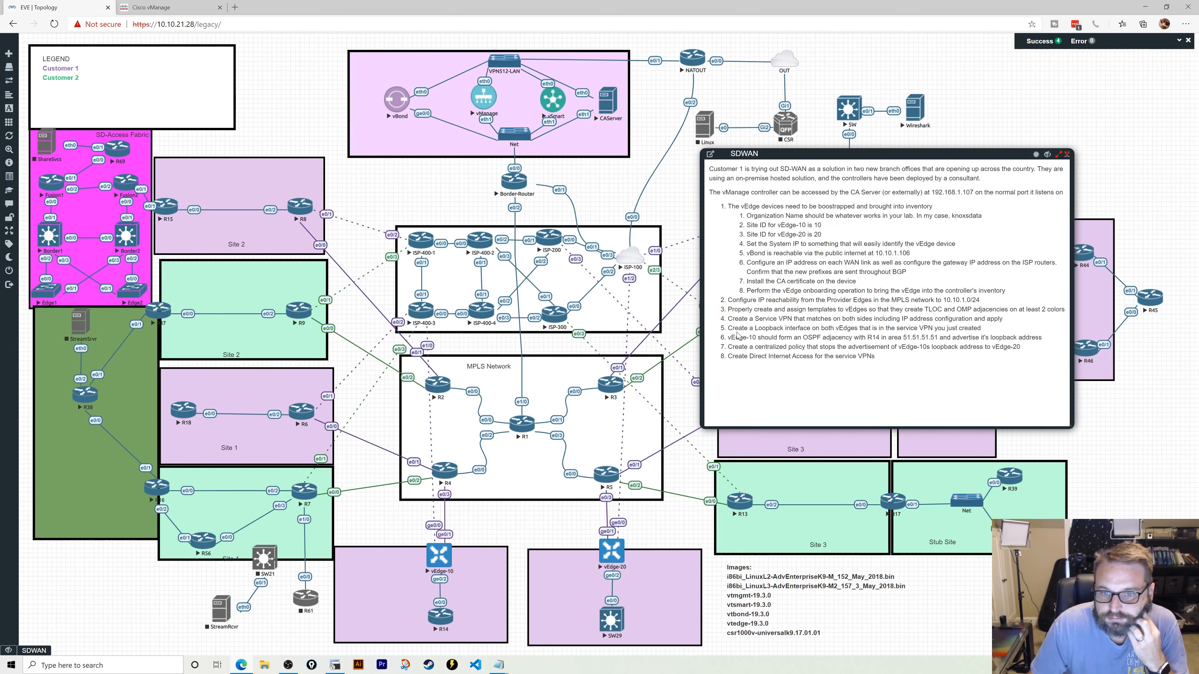
- Highlight the loopback and OSPF tasks in the SDWAN notes and open R14's console
drag(731, 328, 953, 319)
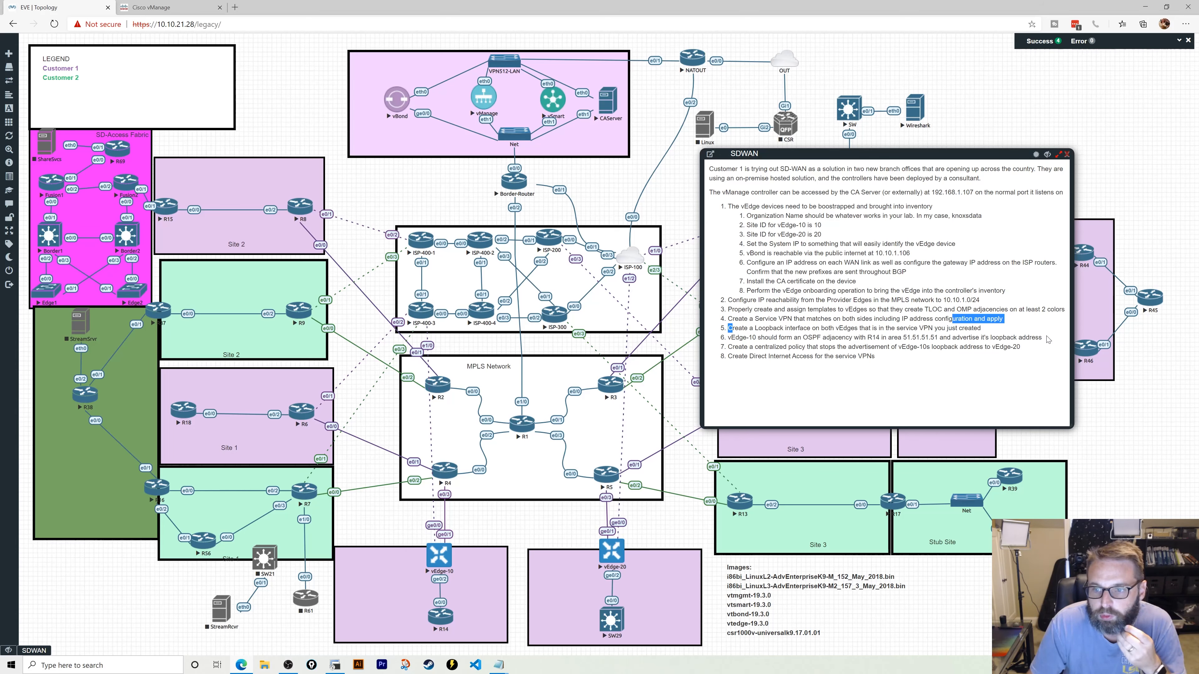
click(437, 621)
- Answer 'no' to R14's initial configuration dialog
key(Return)
key(Return)
key(Return)
key(Return)
key(Return)
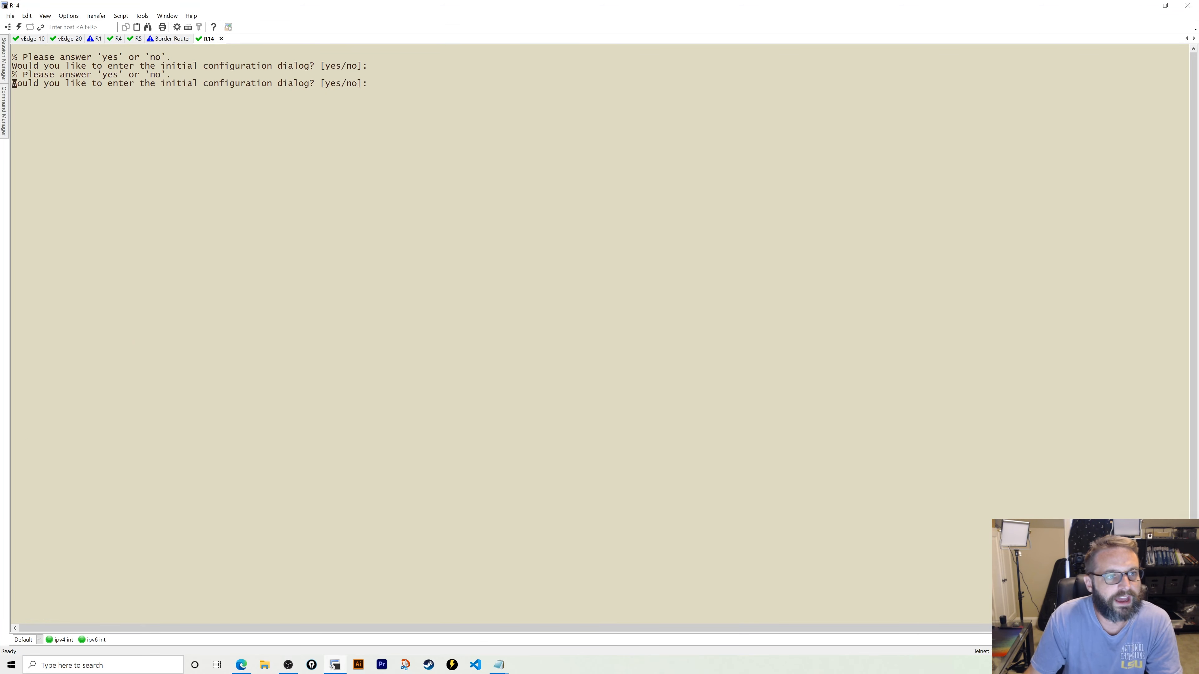
text(no)
key(Return)
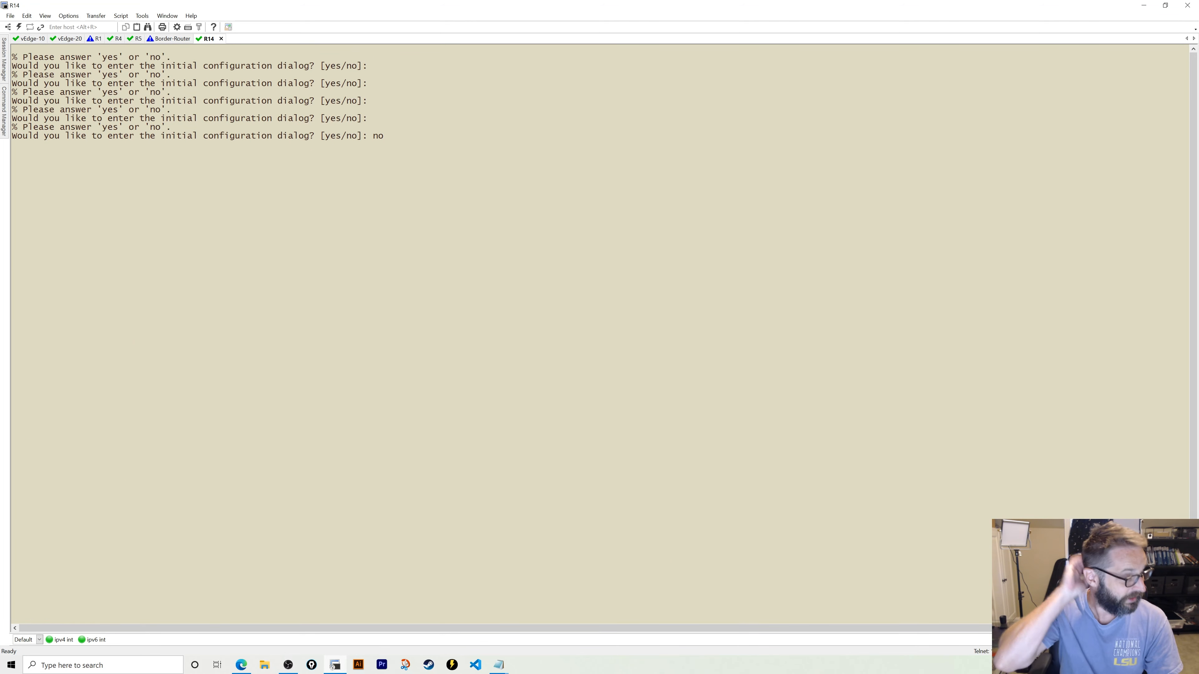
- Run 'show interface description' on vEdge-10 to check its VPN 5 addresses
click(20, 41)
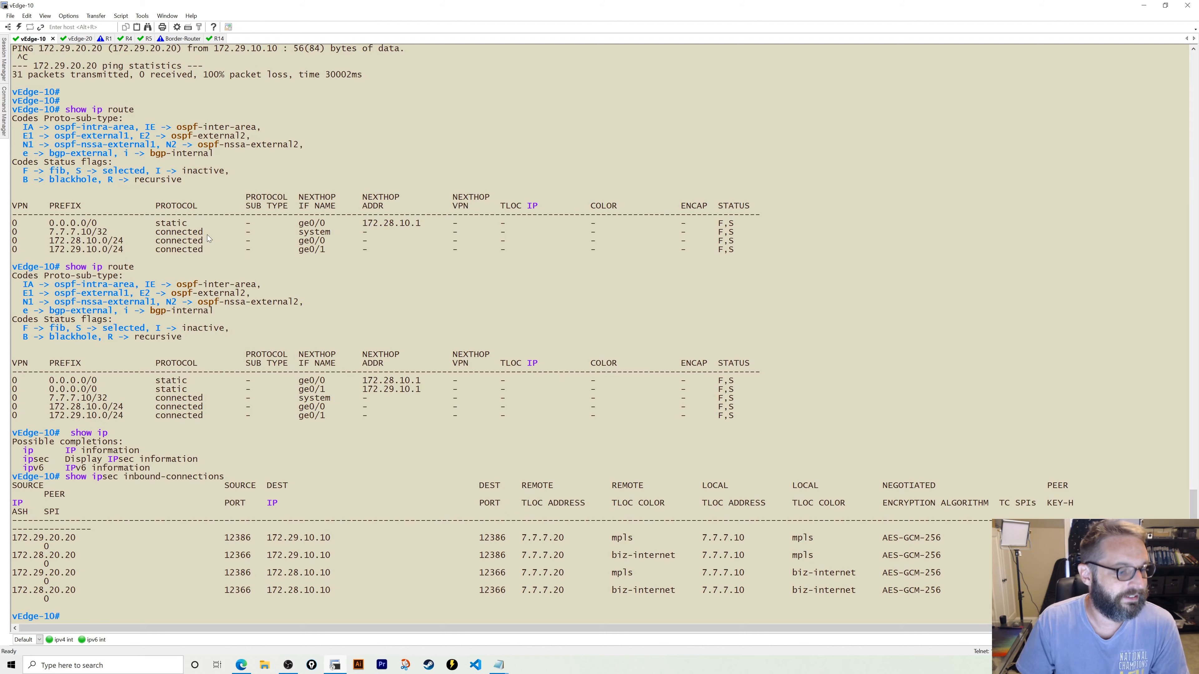
text(show interf)
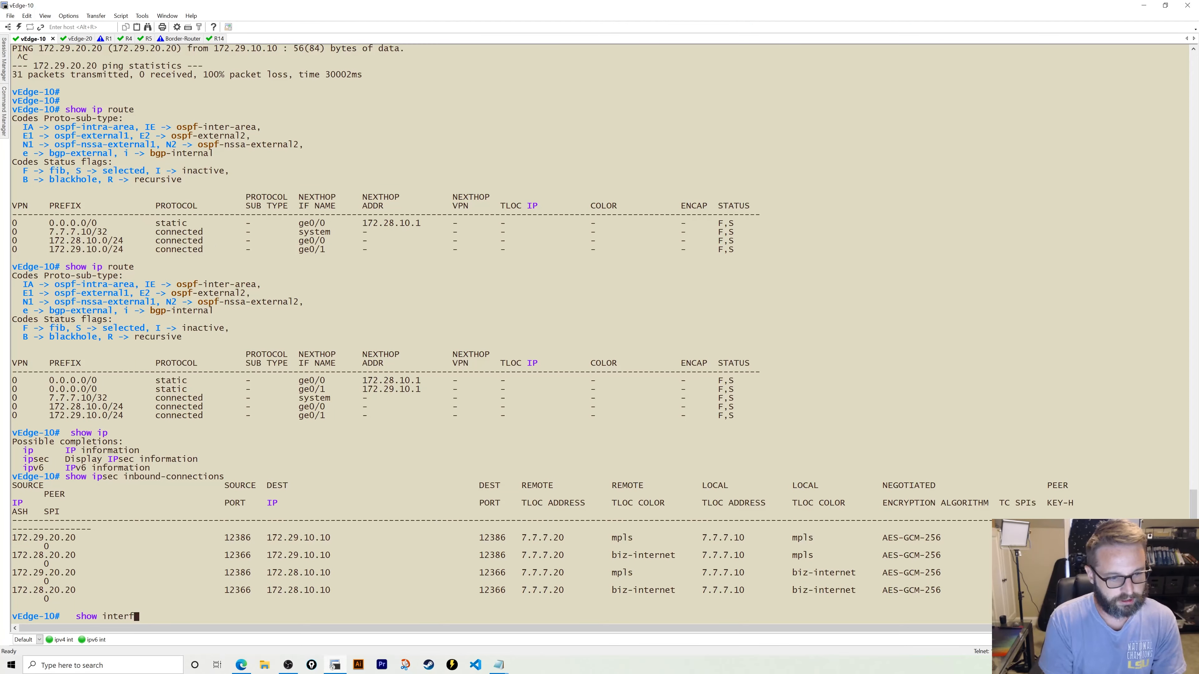
text(ace descr)
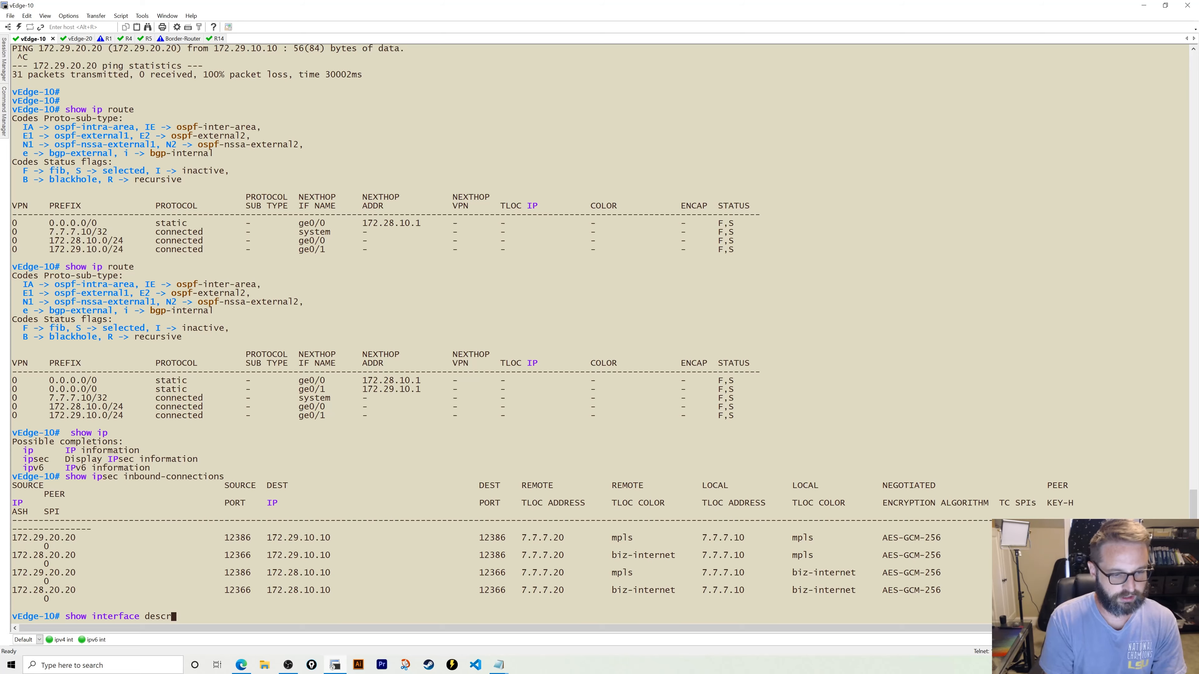
key(Tab)
key(Return)
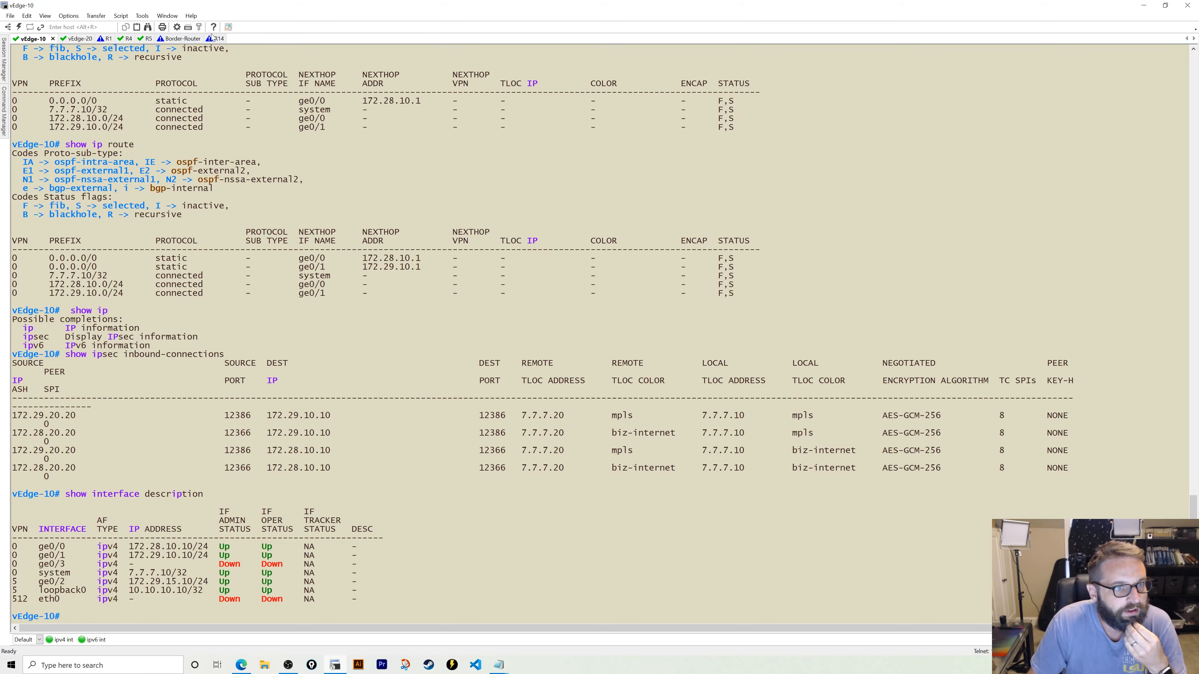
- Enter global configuration mode on R14 and set its hostname to R14
click(213, 38)
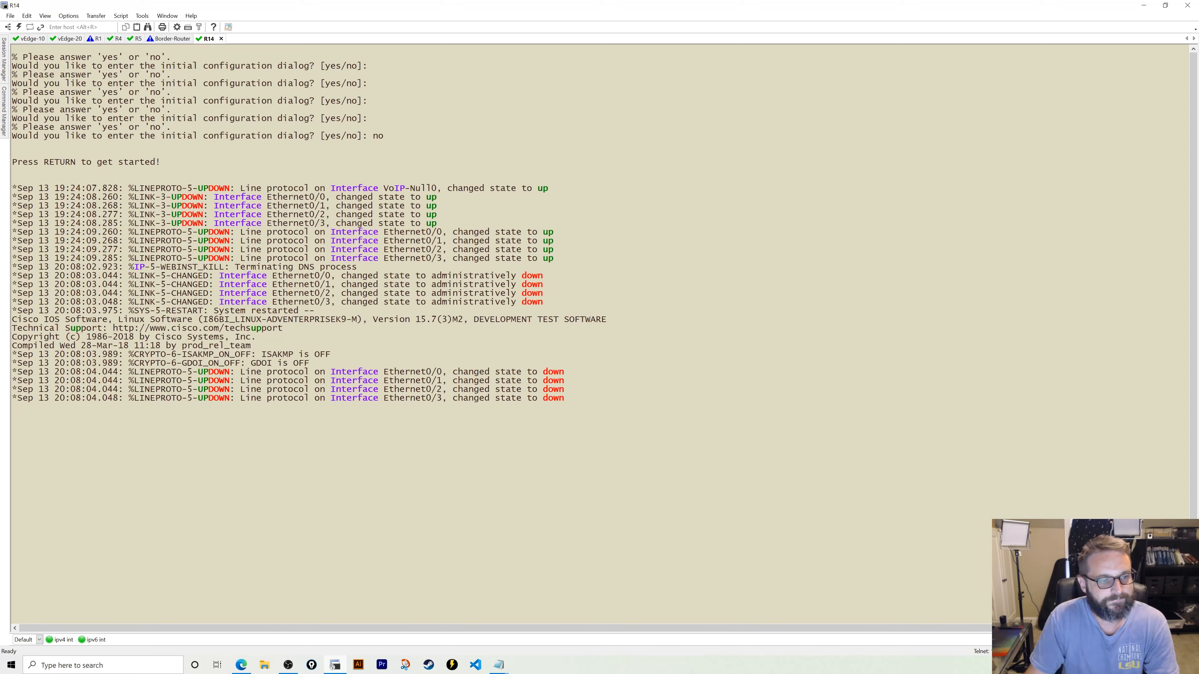
key(Return)
key(Return)
key(Return)
key(Return)
key(Return)
key(Return)
key(Return)
text(en)
key(Return)
text(conf t)
key(Return)
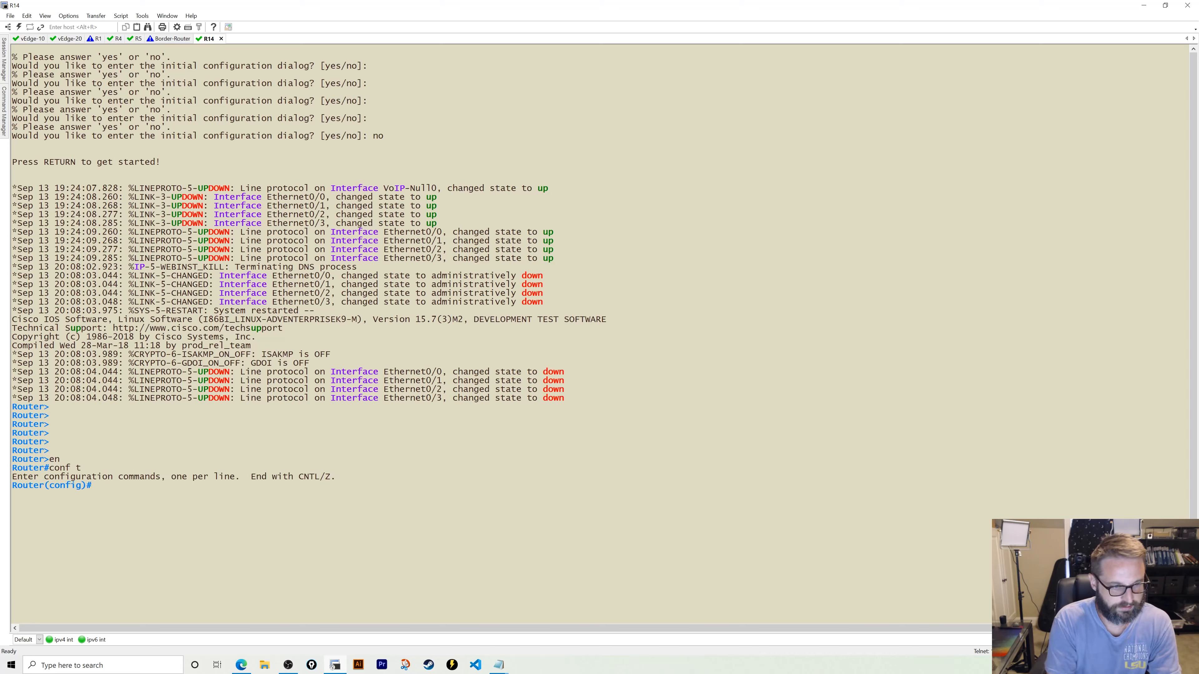
text(hostname R)
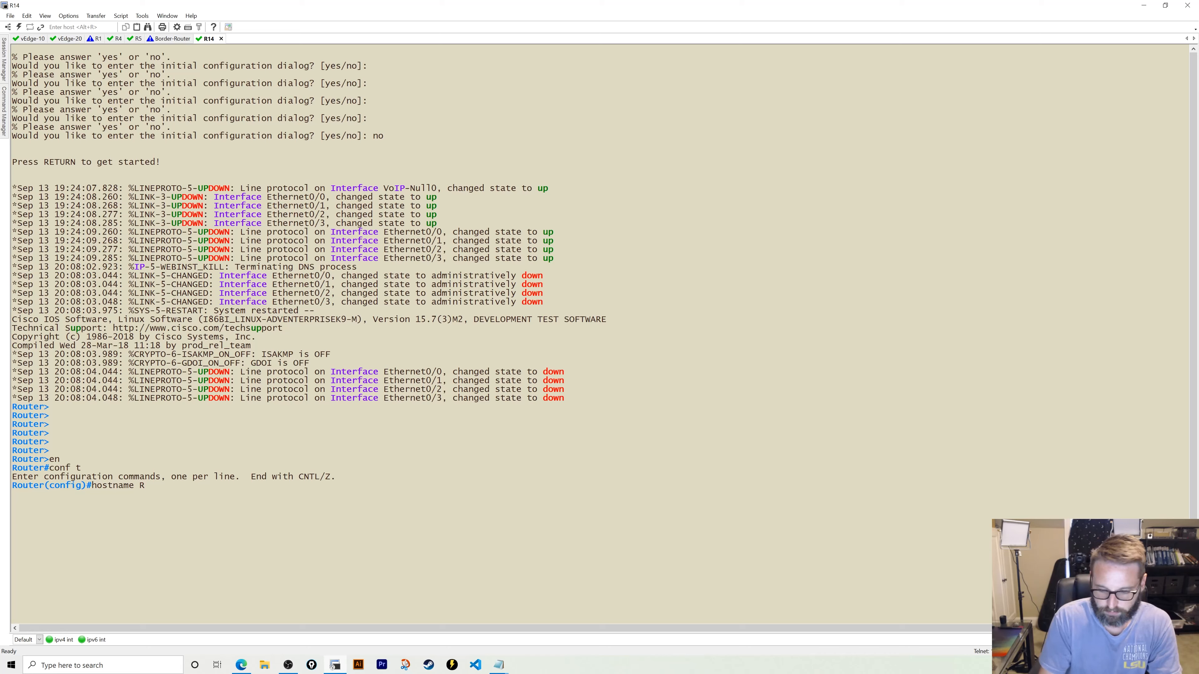
text(14)
key(Return)
- Give Ethernet0/0 address 172.29.15.14 255.255.255.0 and enable it with no shut
text(int eth )
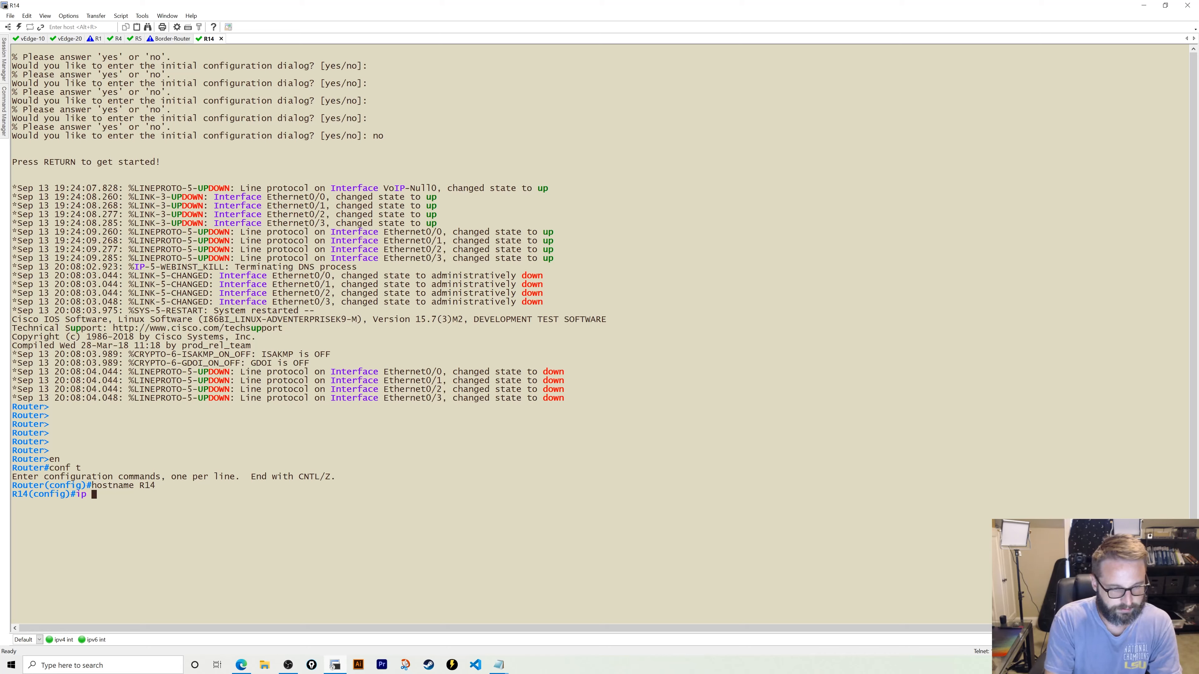
text(0/0)
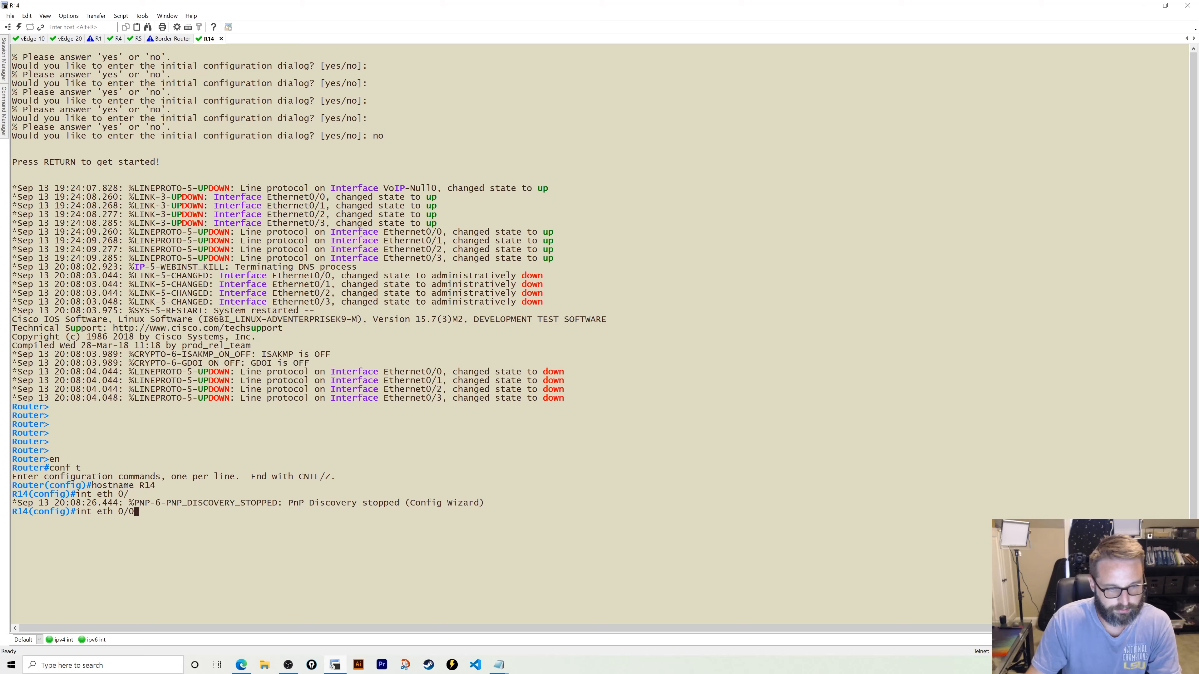
key(Return)
text(ip )
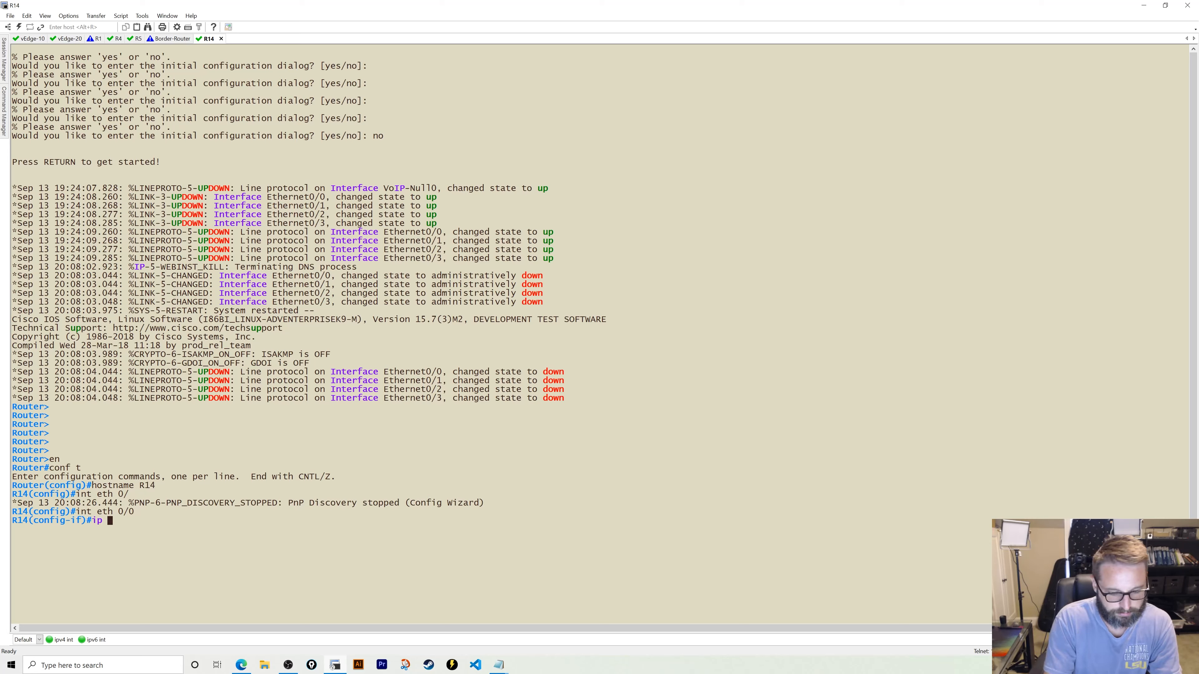
text(add 172.29.)
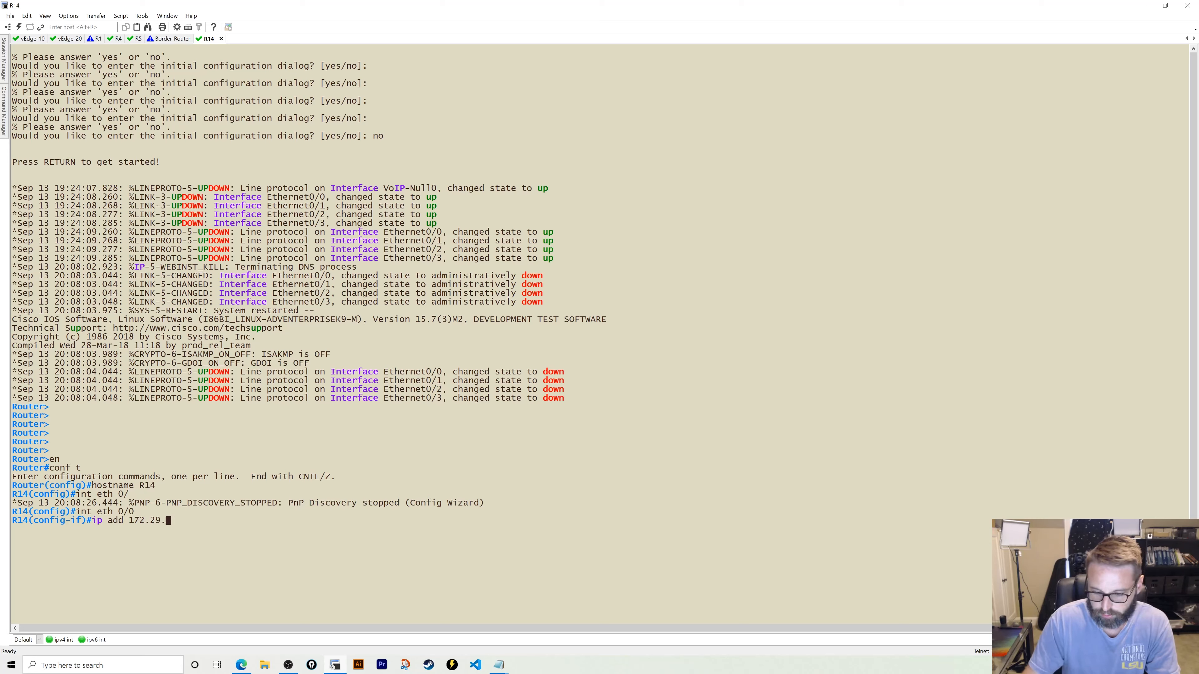
text(15)
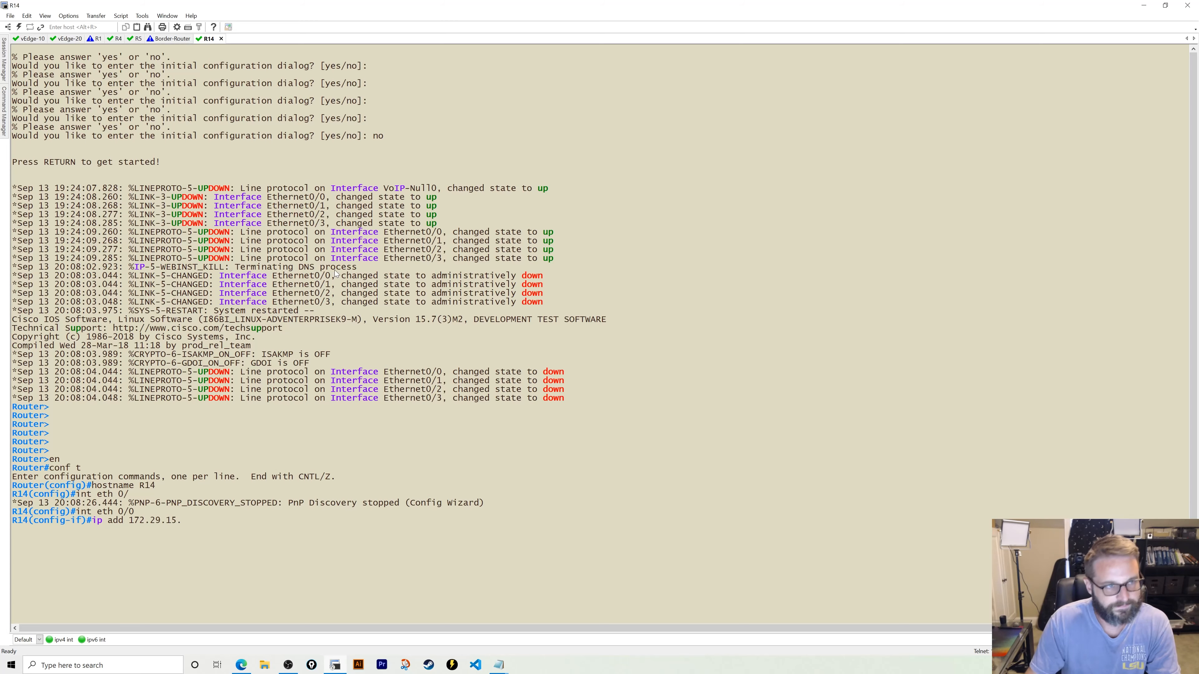
text(.)
click(40, 40)
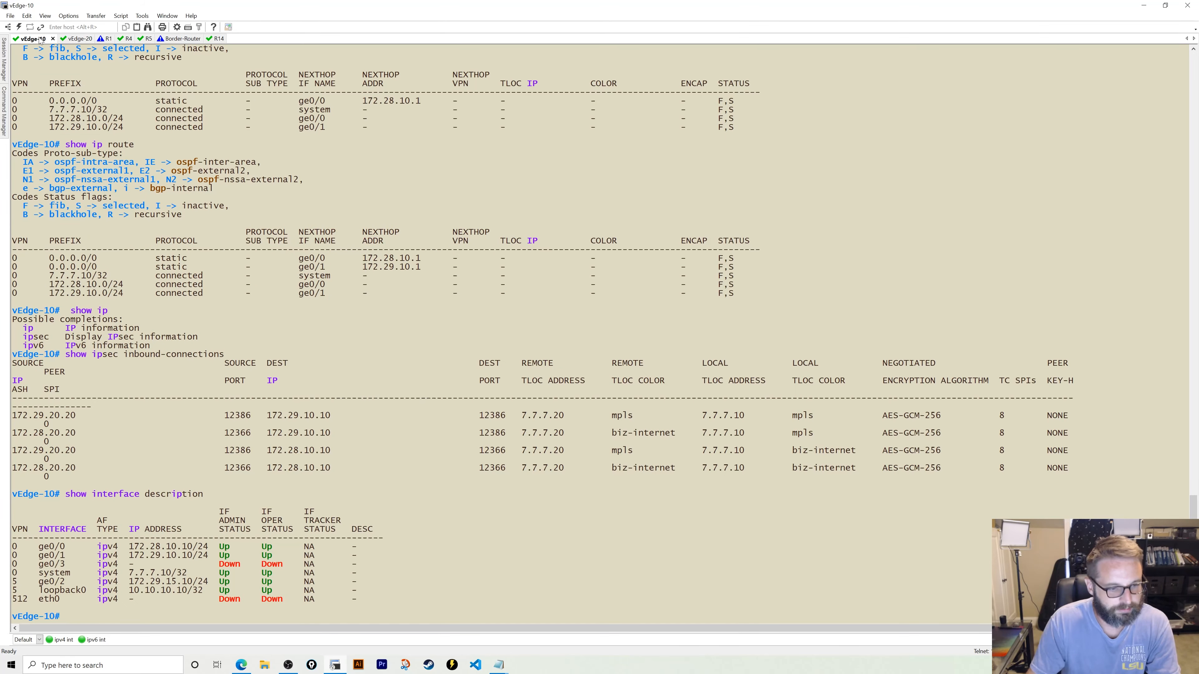
click(216, 39)
text(14)
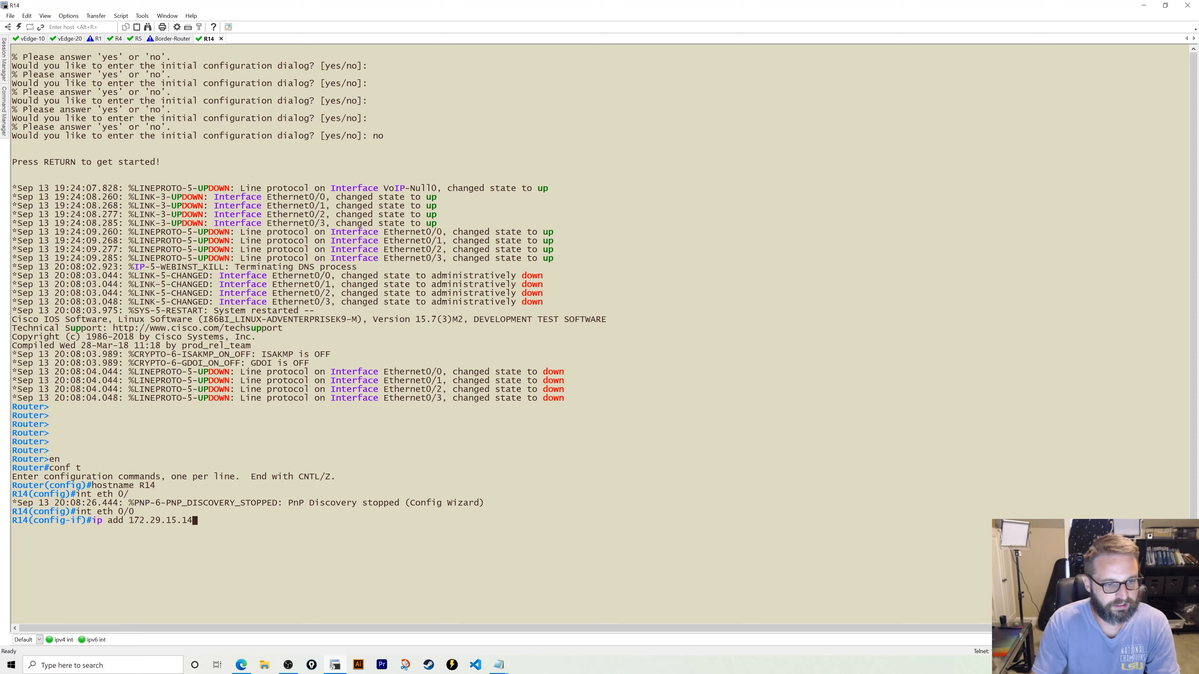
text( 255.255.255.0)
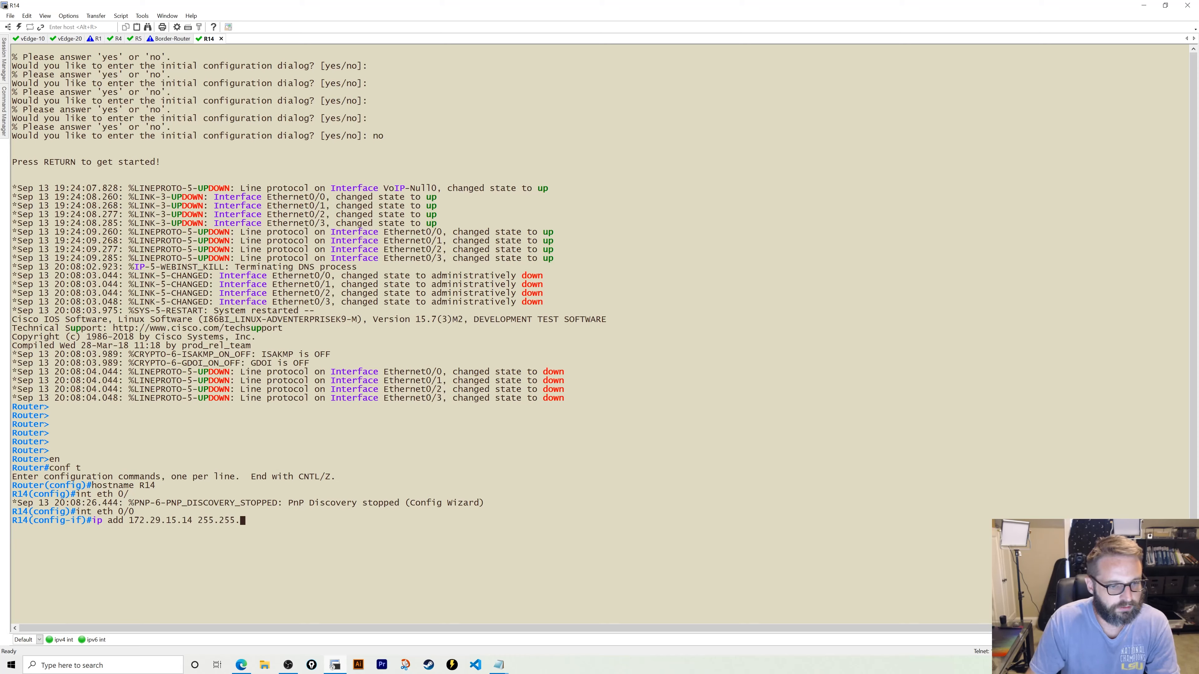
key(Return)
text(no shut)
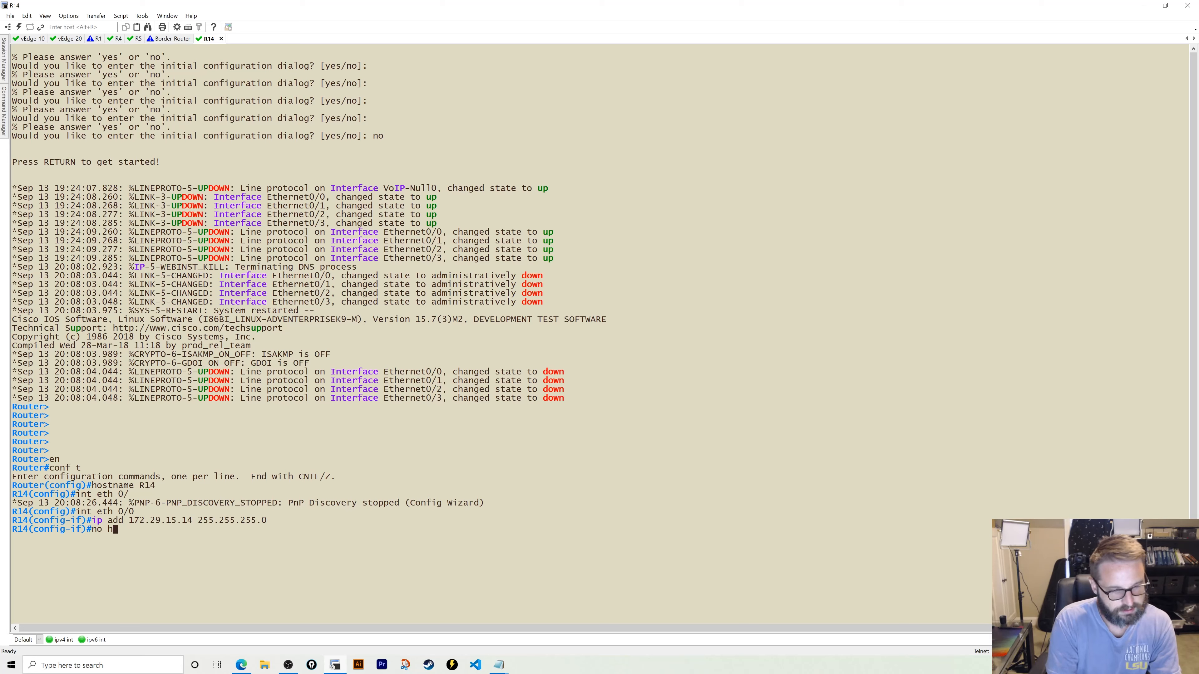
key(Return)
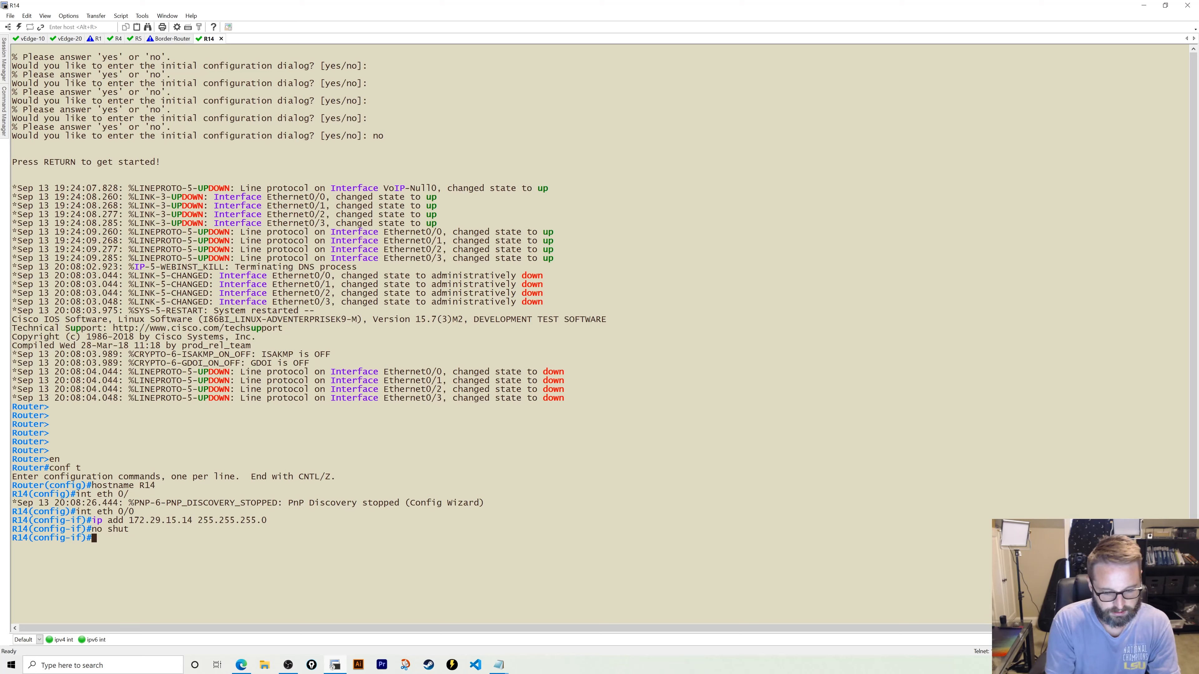
- Give loopback0 address 14.14.14.14 255.255.255.255
text(int lo0)
key(Return)
text(ip add)
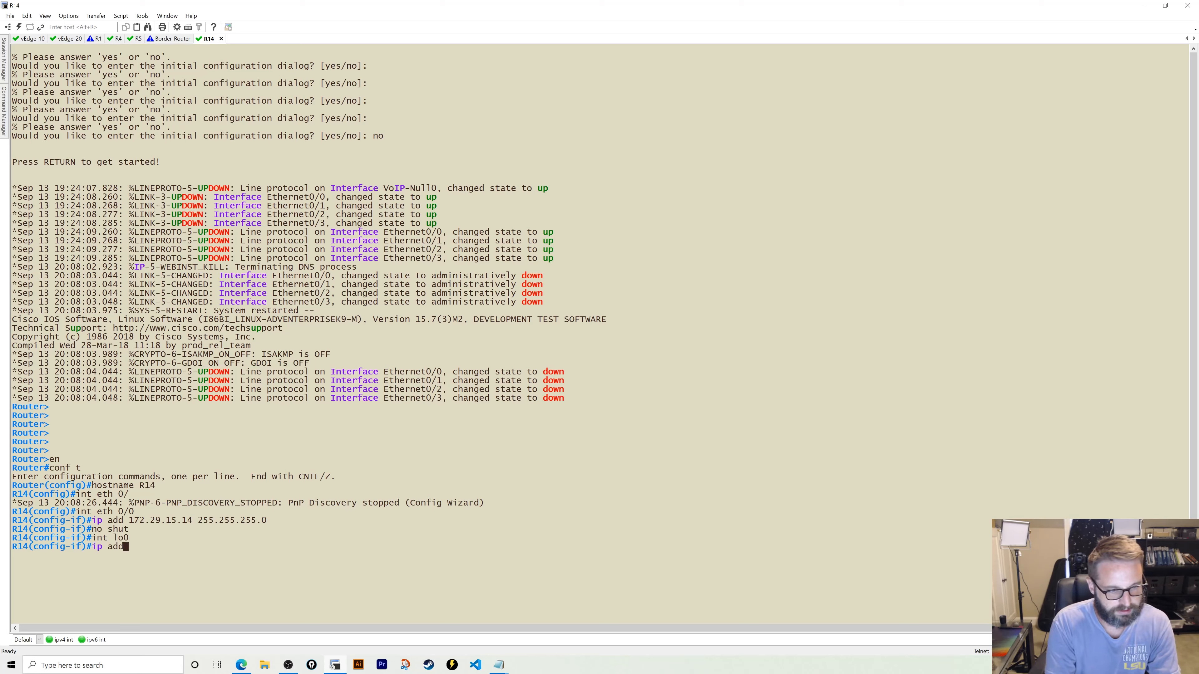
text( 14.14.14)
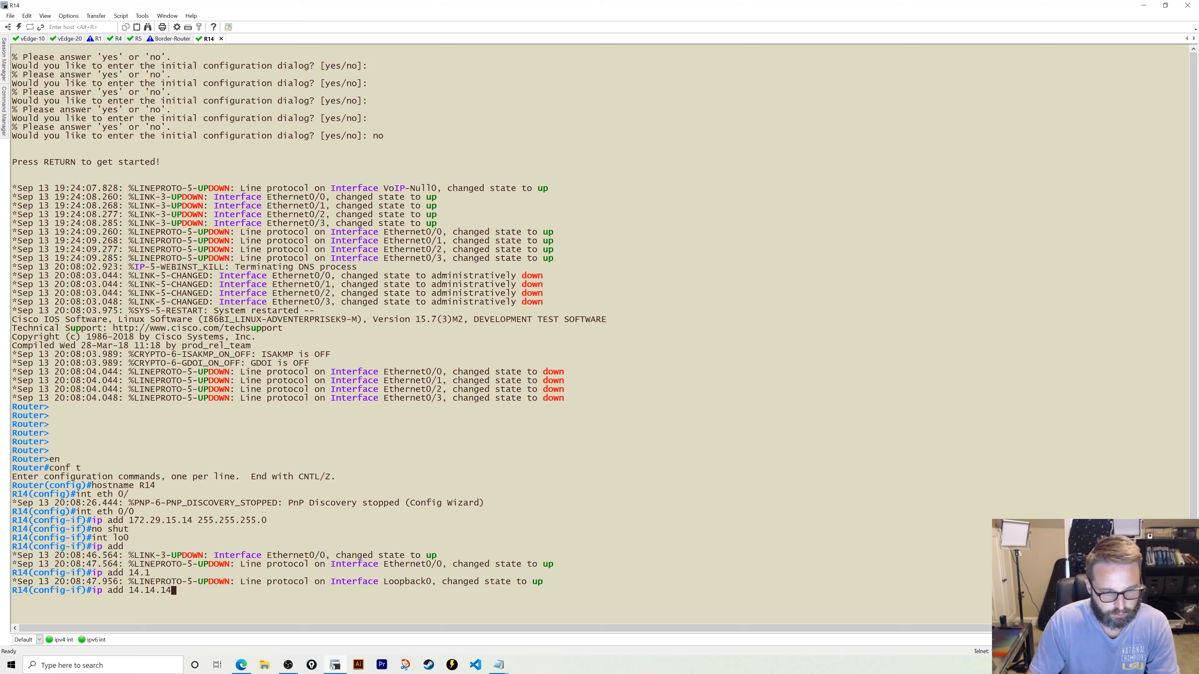
text(.14 255.255)
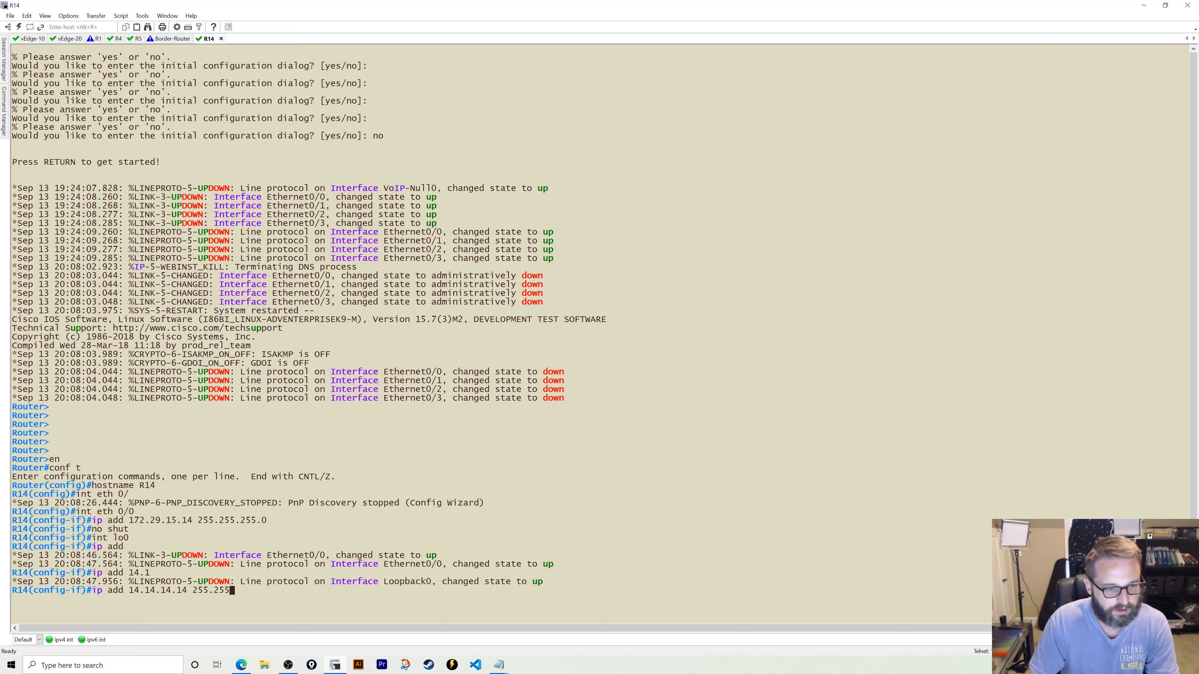
text(.255.255.2)
key(Return)
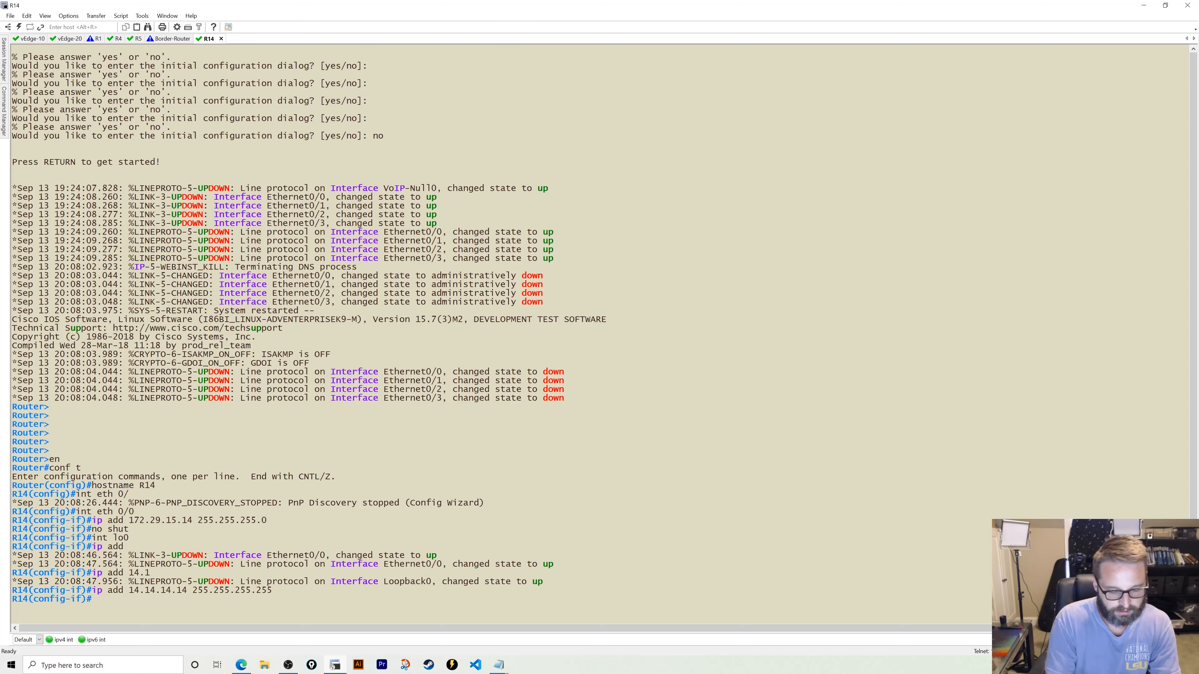
- Start OSPF process 1 with network 0.0.0.0 0.0.0.0 in area 51.51.51.51
text(exit)
key(Return)
text(router ospf 1)
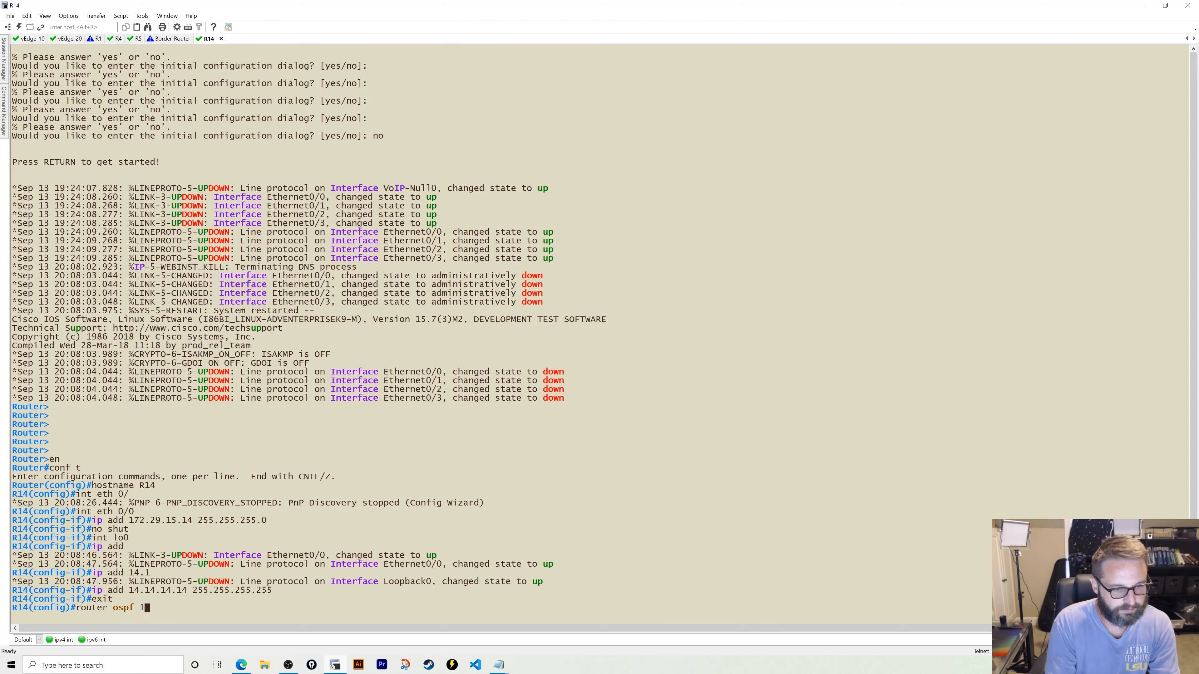
key(Return)
text(net)
key(Tab)
text(0.0.0.0.)
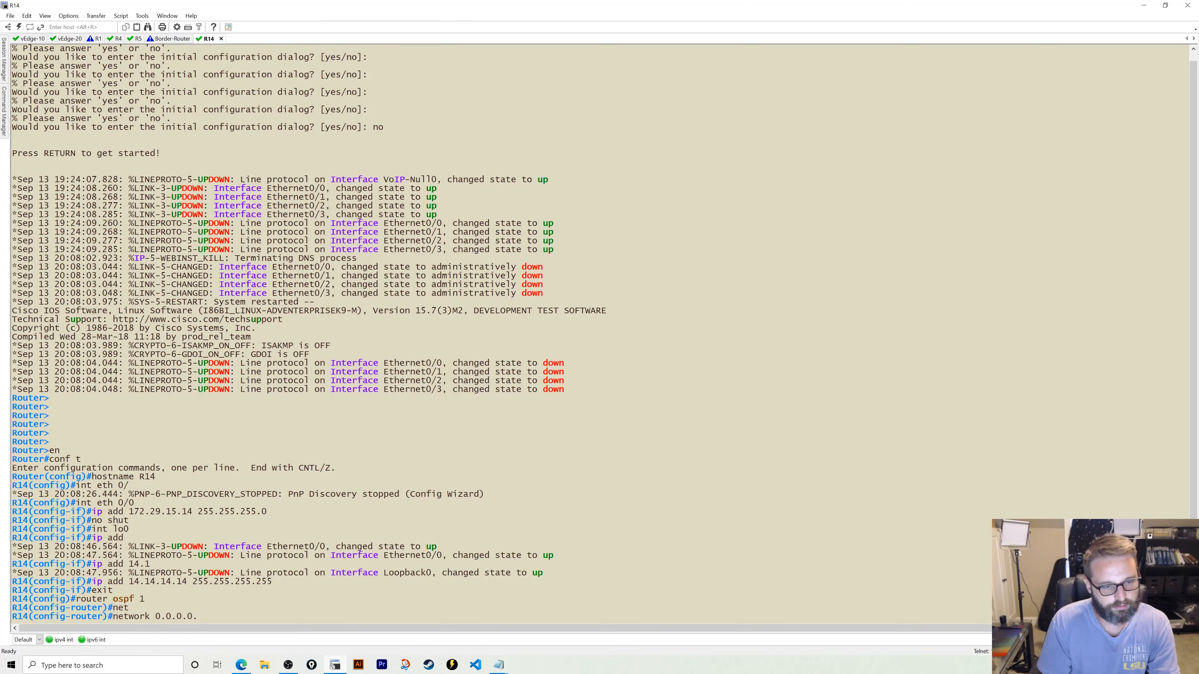
key(BackSpace)
text(0.0.0.)
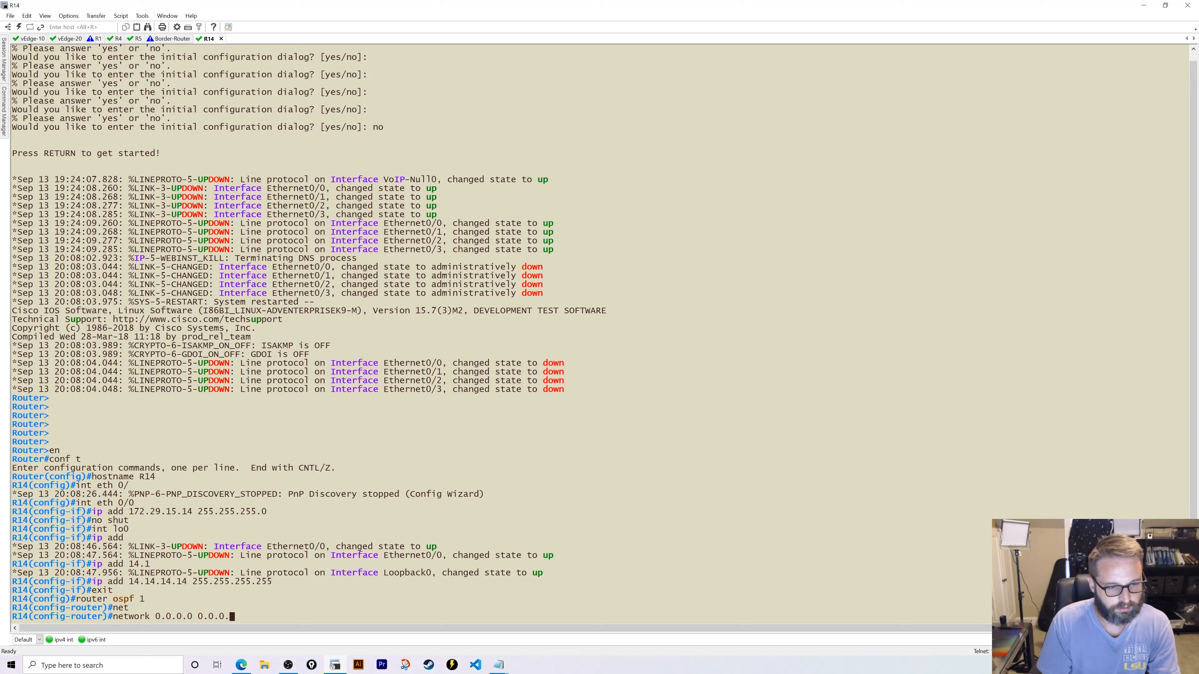
text(0 0.)
key(BackSpace)
text(ar)
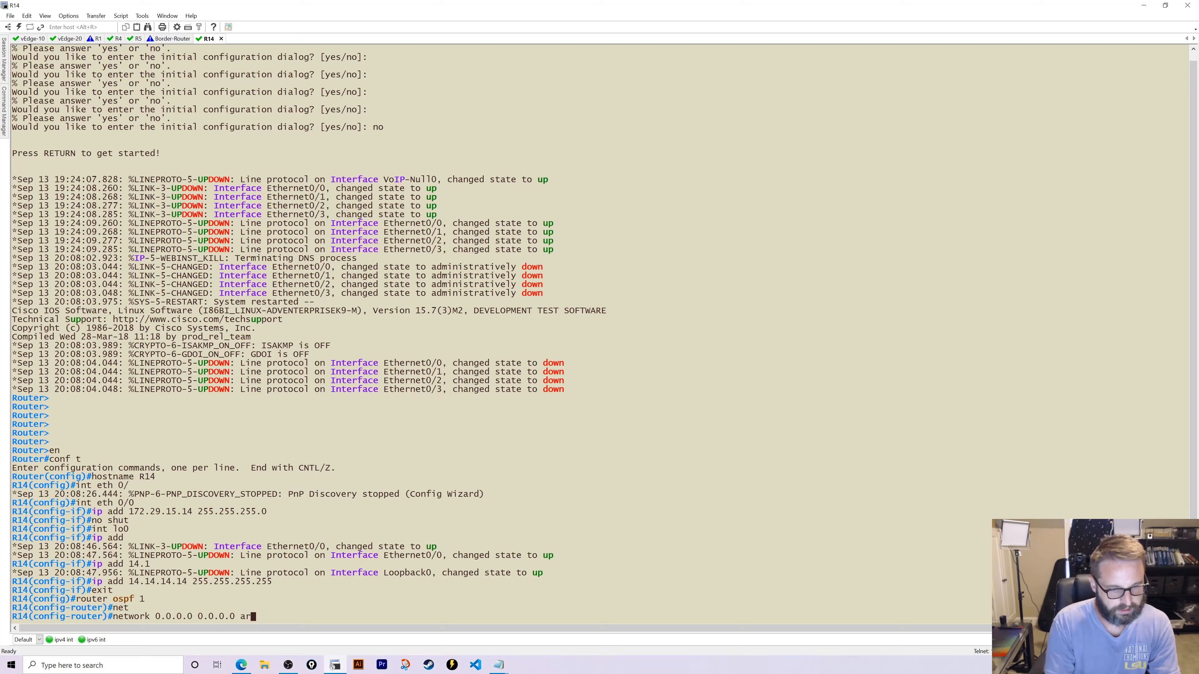
text(ea 51.51)
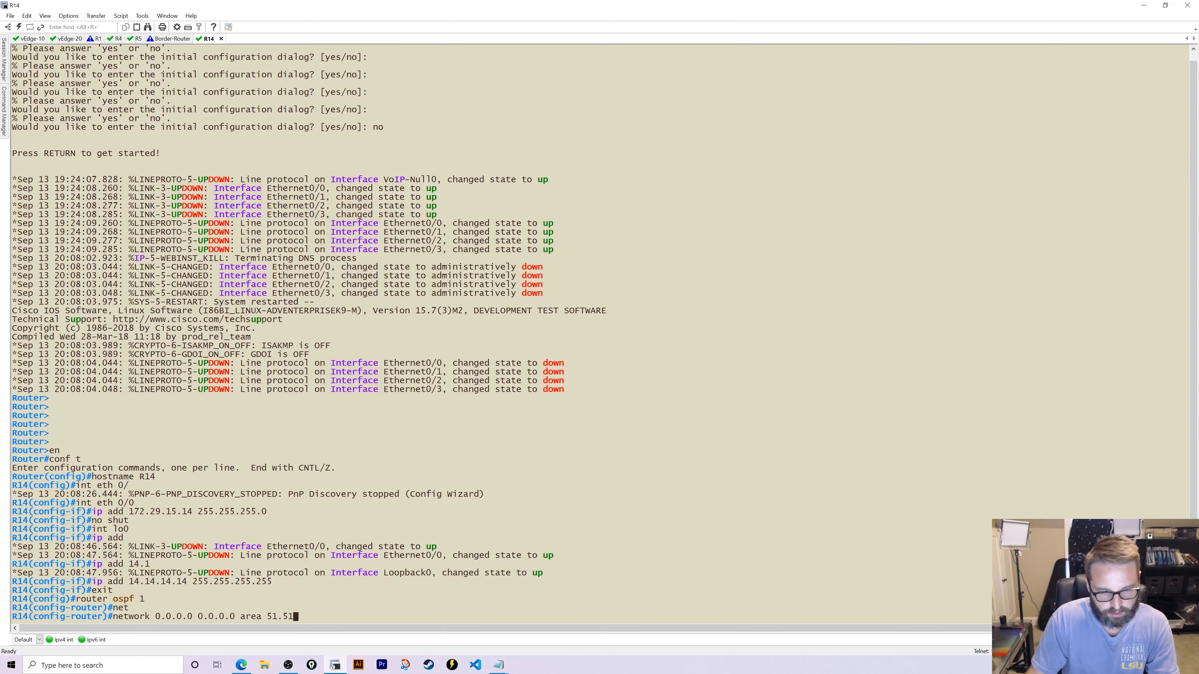
text(.51.51.5)
key(Return)
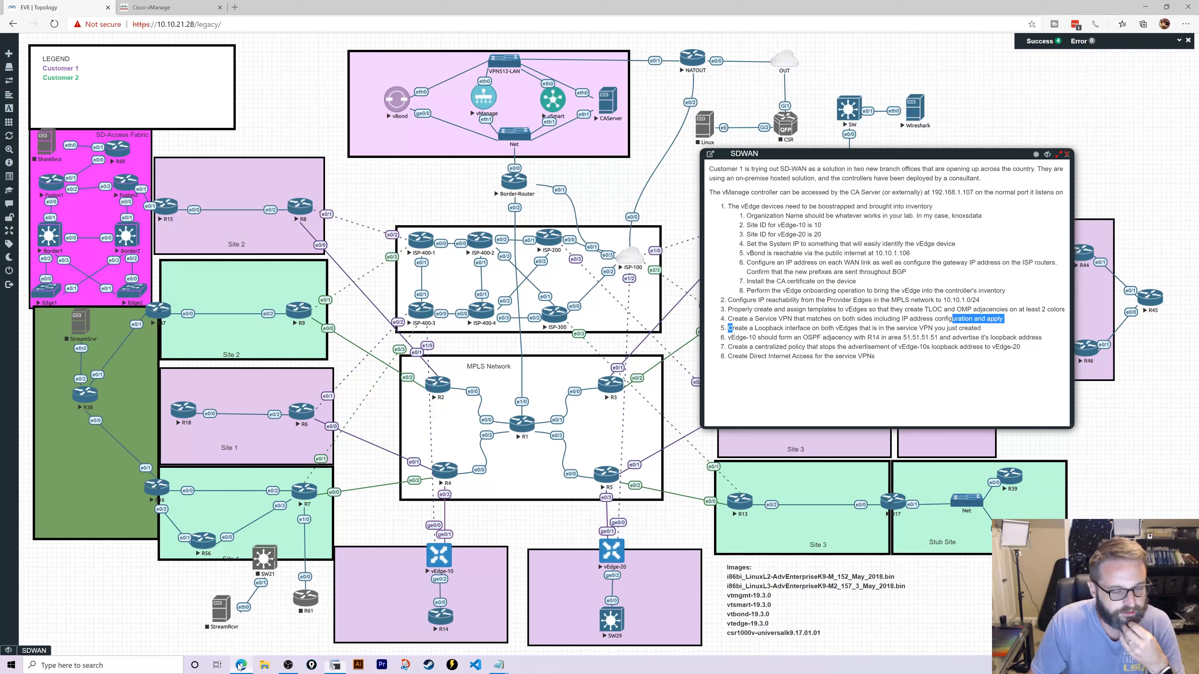
- Reopen vEdge-DeviceTemplate for editing in vManage and add an OSPF row under Users-VPN5
click(242, 665)
click(160, 6)
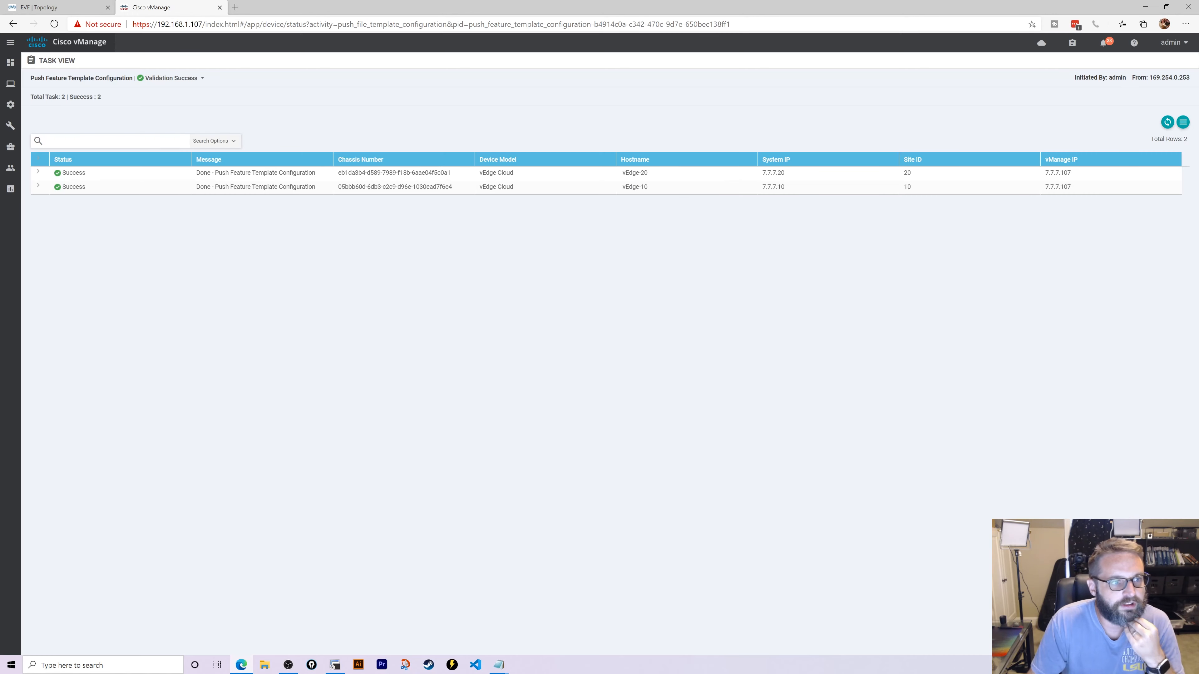
mouse_move(11, 105)
click(89, 188)
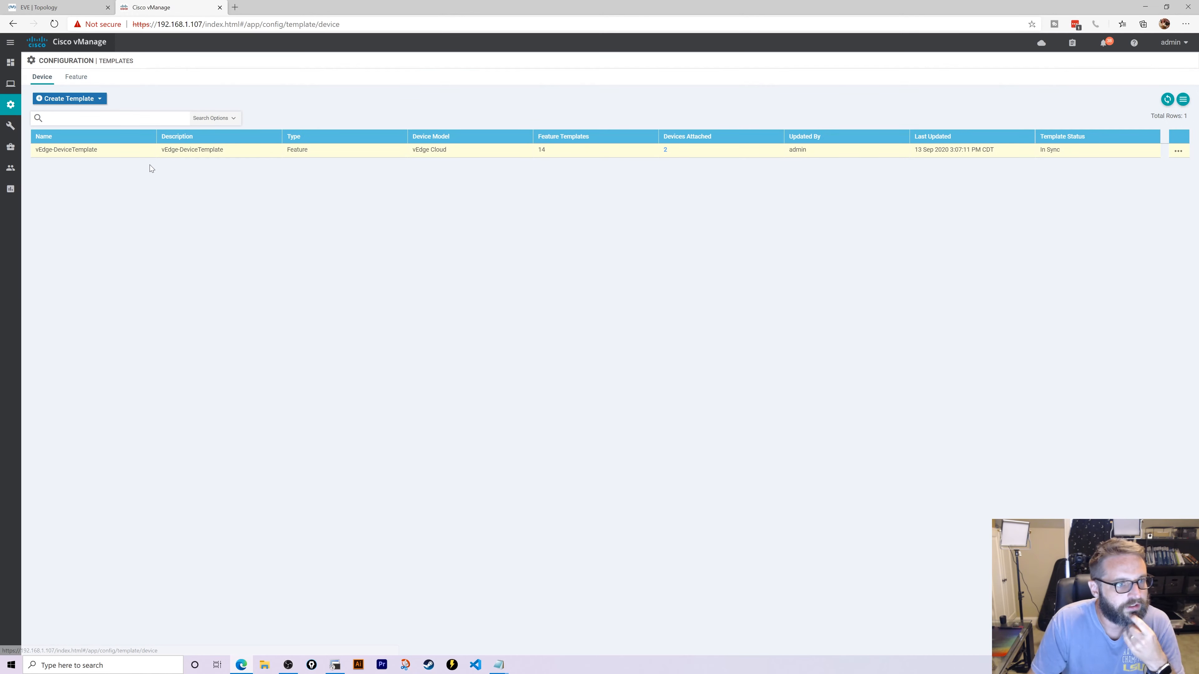
click(76, 76)
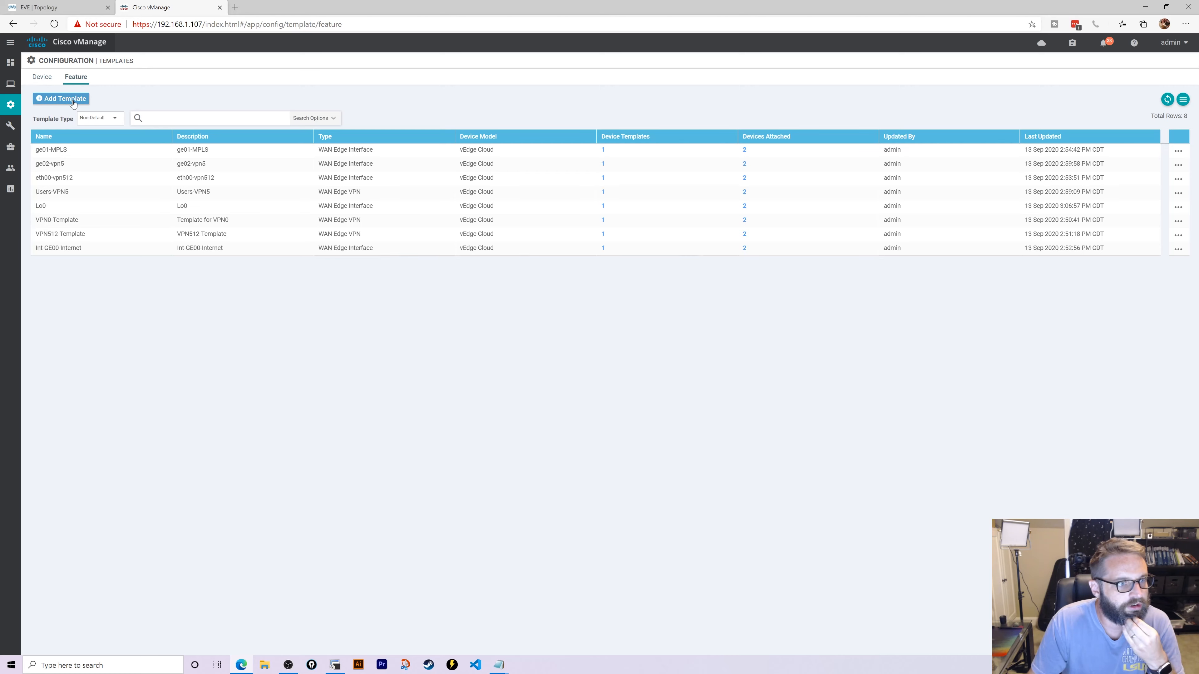
click(42, 77)
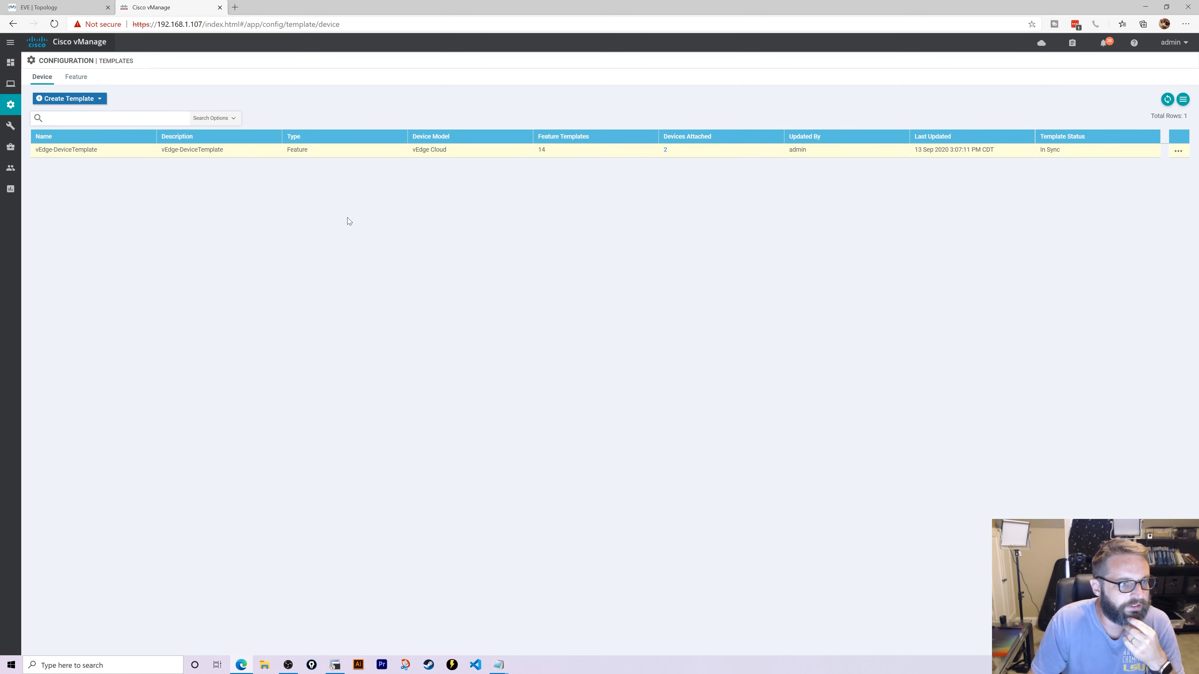
click(1179, 152)
click(1121, 170)
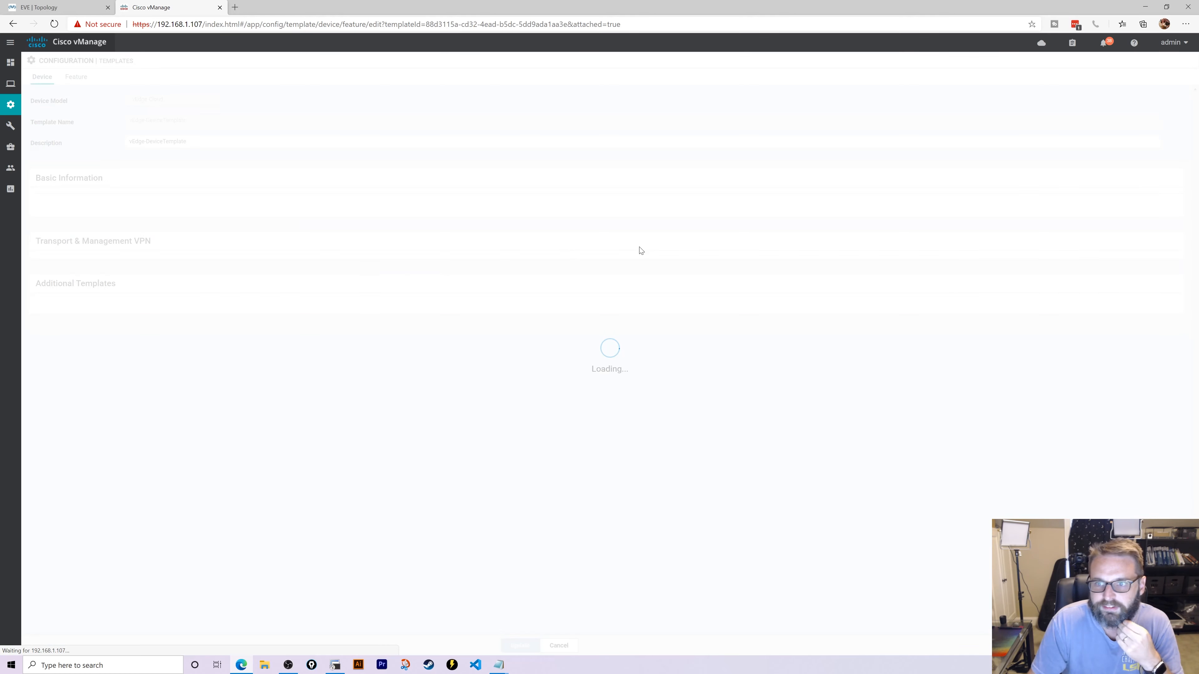
scroll(313, 340, down, 5)
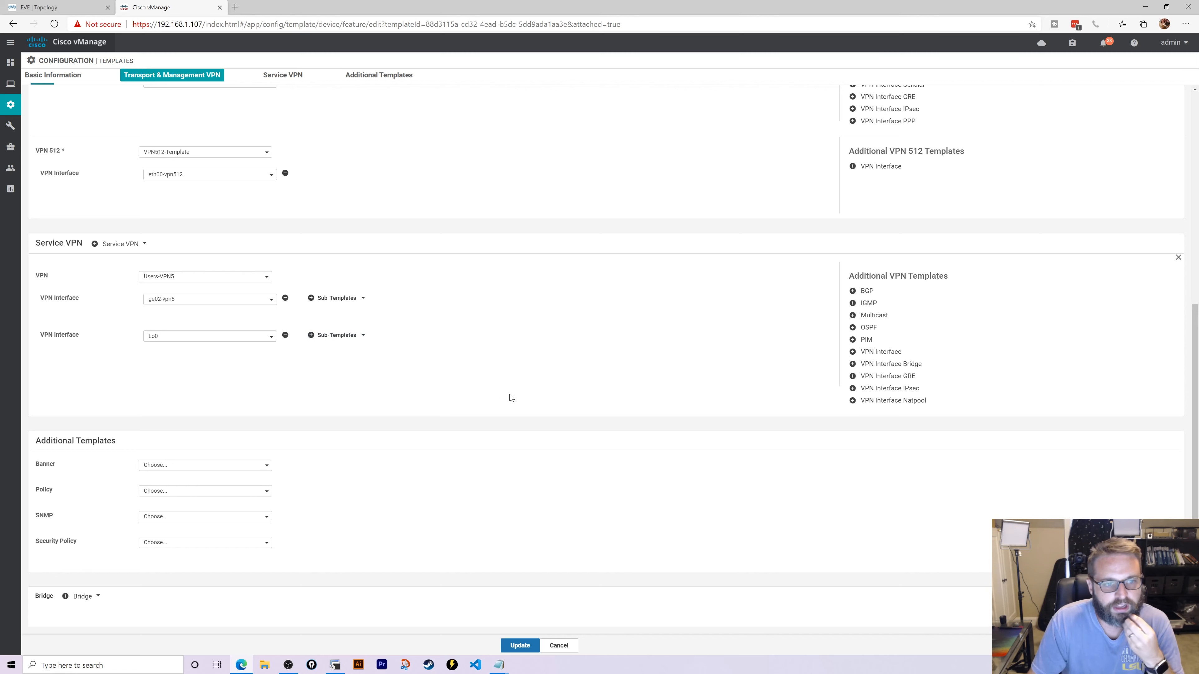
click(868, 328)
- Create a new OSPF feature template named OSPF-vpn5 with description OSPF-vpn5
click(172, 301)
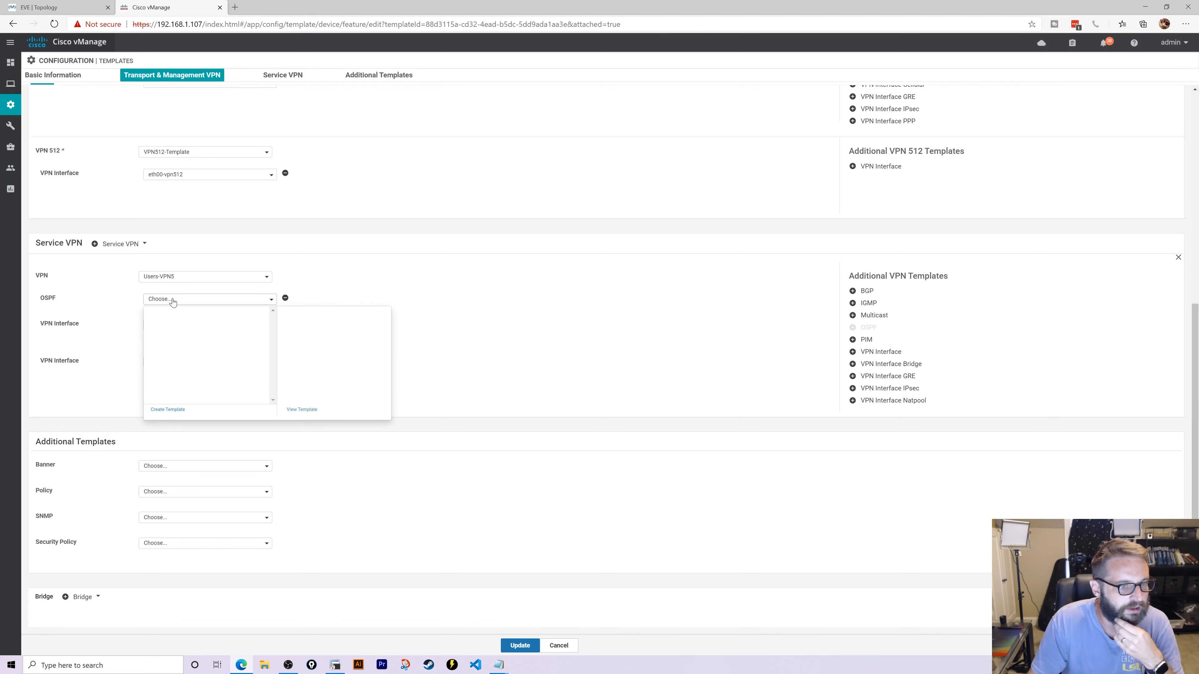
click(170, 409)
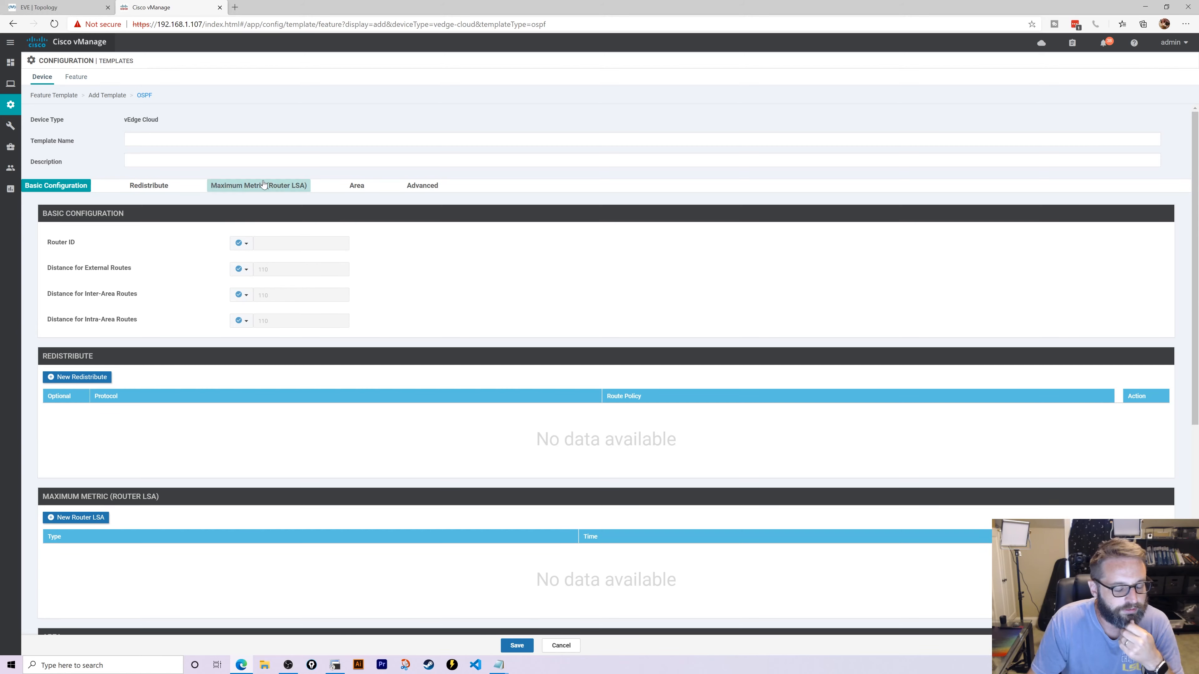
click(195, 141)
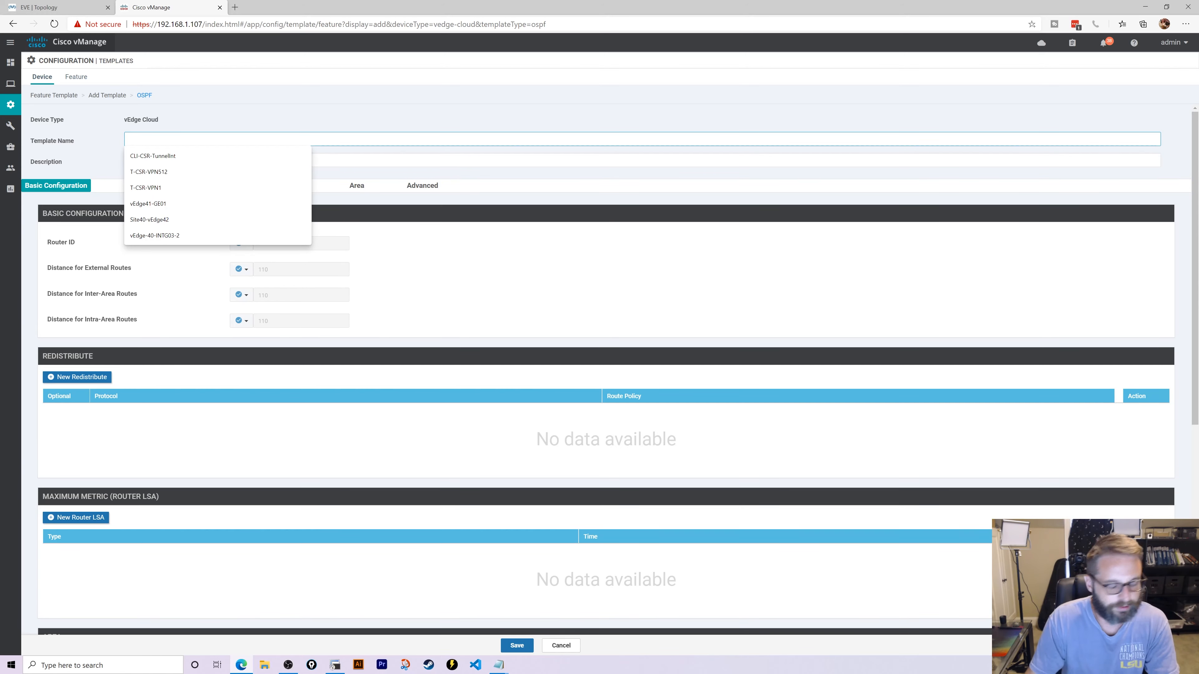
key(Escape)
text(OSPF)
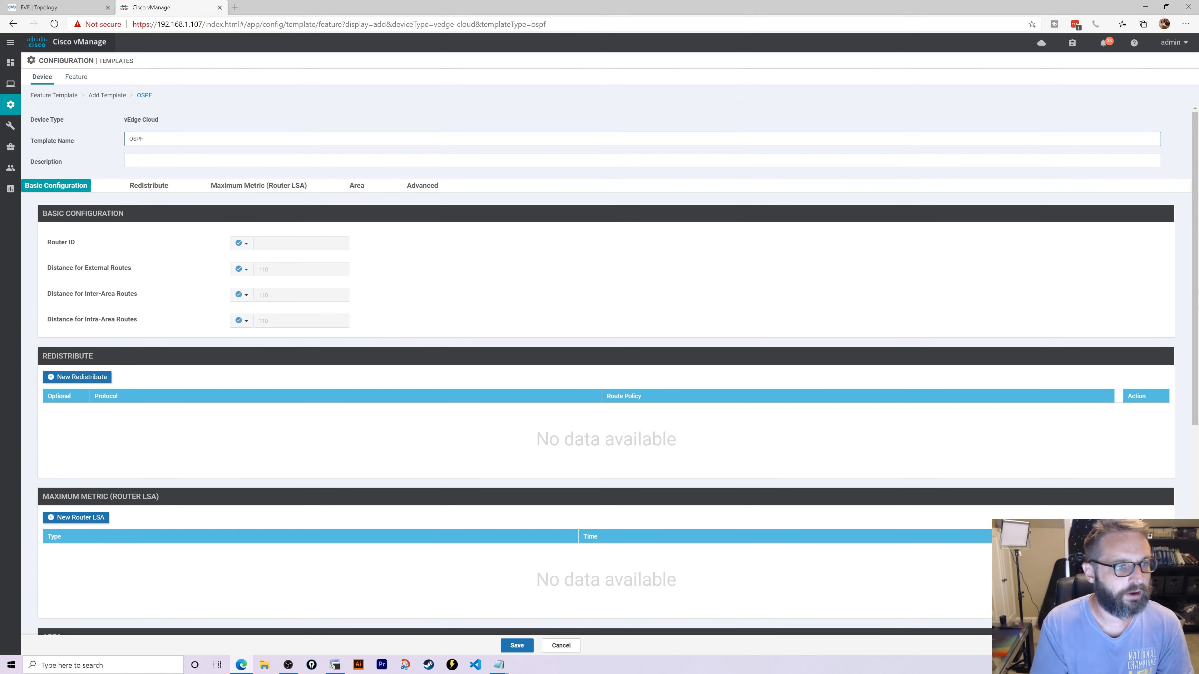
text(-vpn)
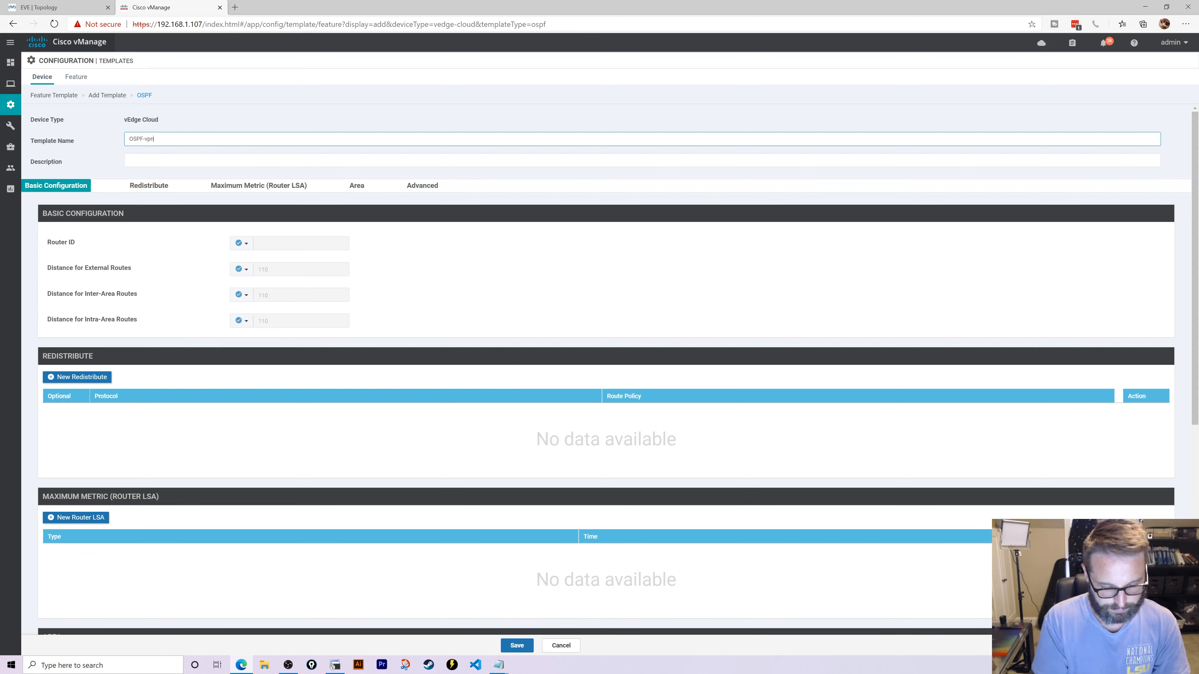
text(5)
click(166, 156)
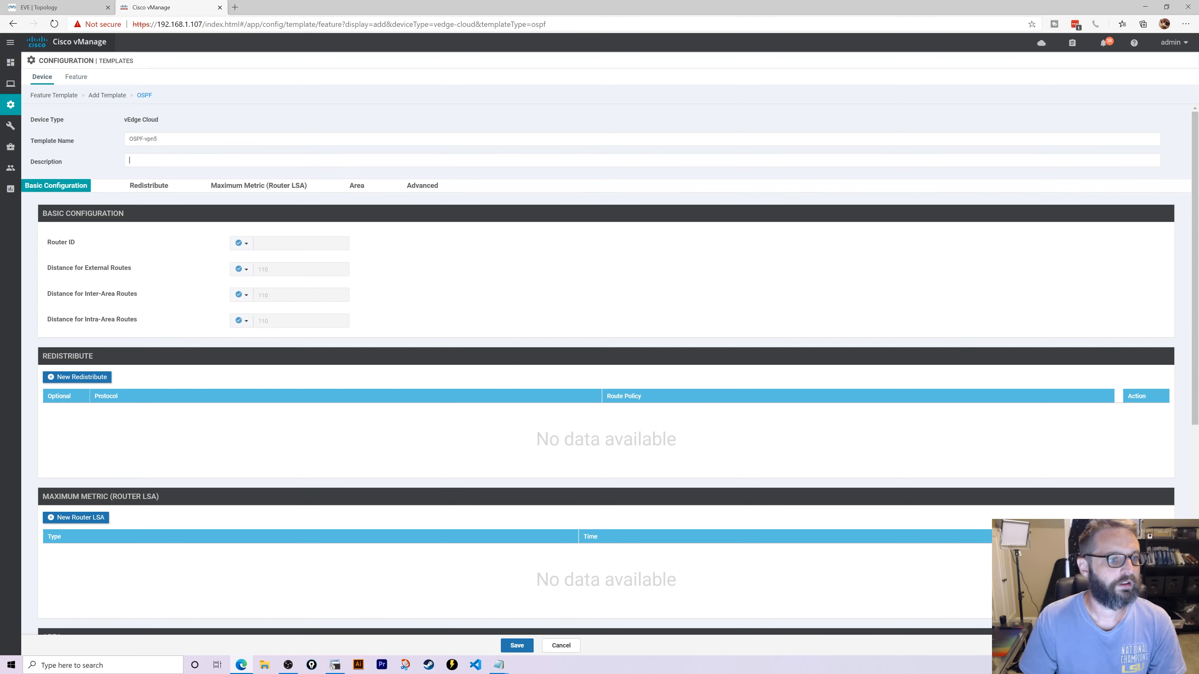
text(OSPF-vpn5)
- Make the Router ID device-specific and add a new OSPF area 51.51.51.51
click(241, 243)
click(254, 270)
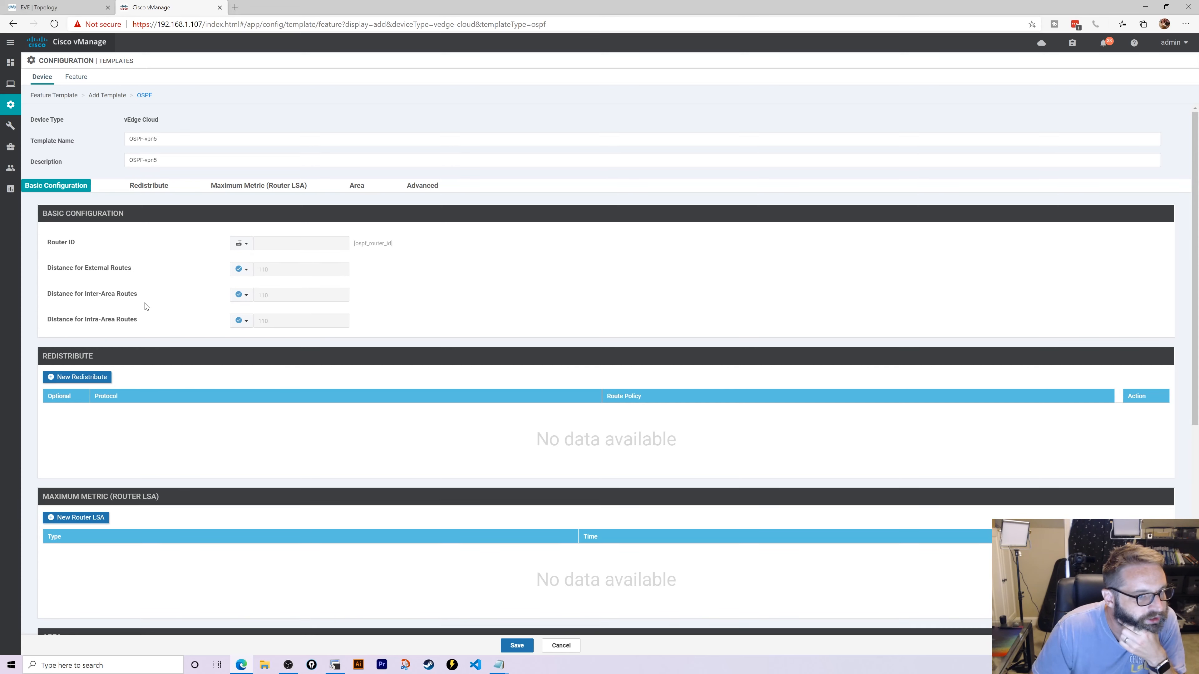
scroll(163, 330, down, 5)
scroll(166, 362, down, 3)
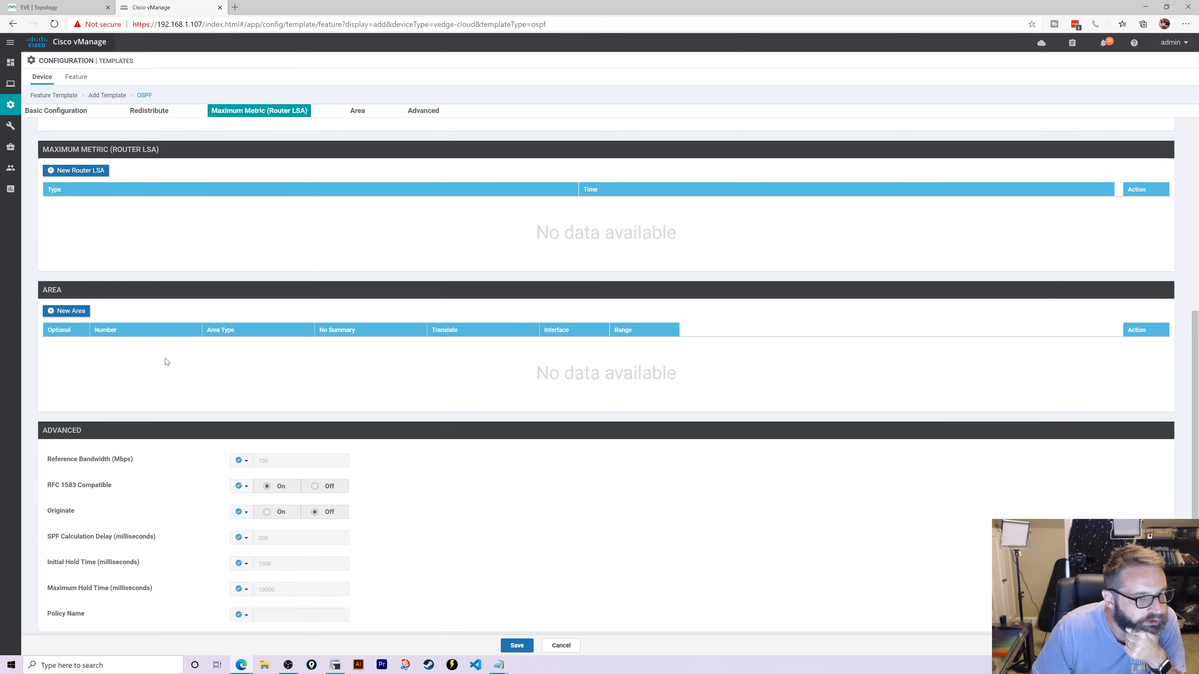
click(72, 312)
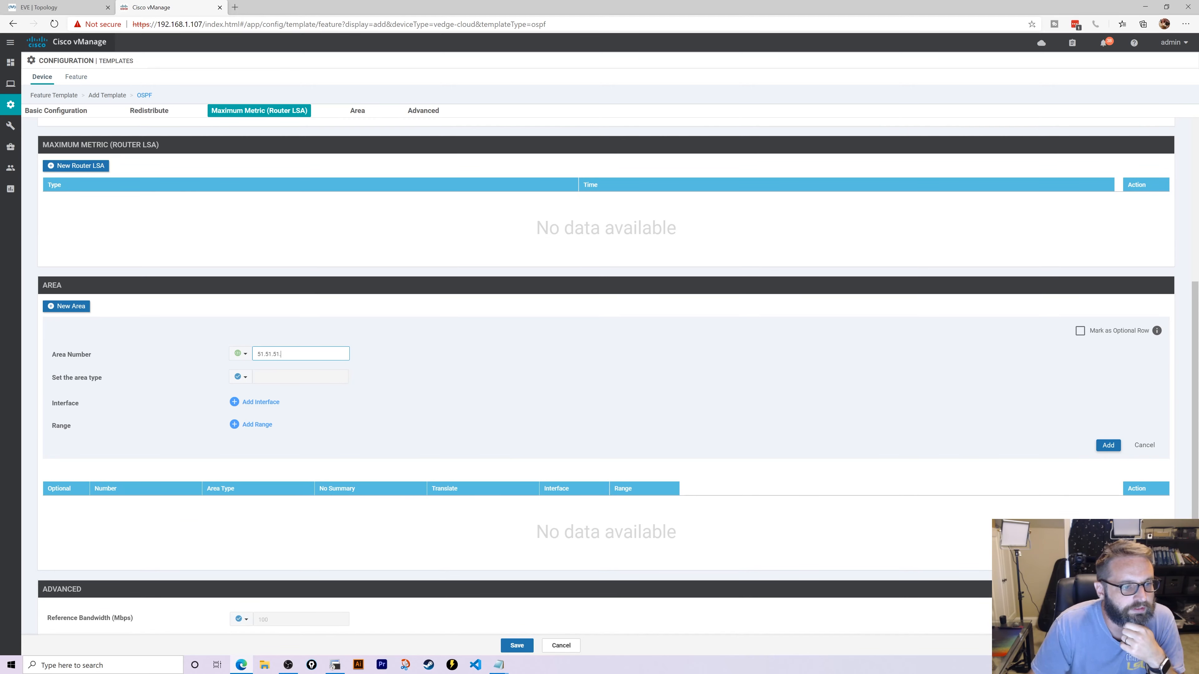
click(235, 380)
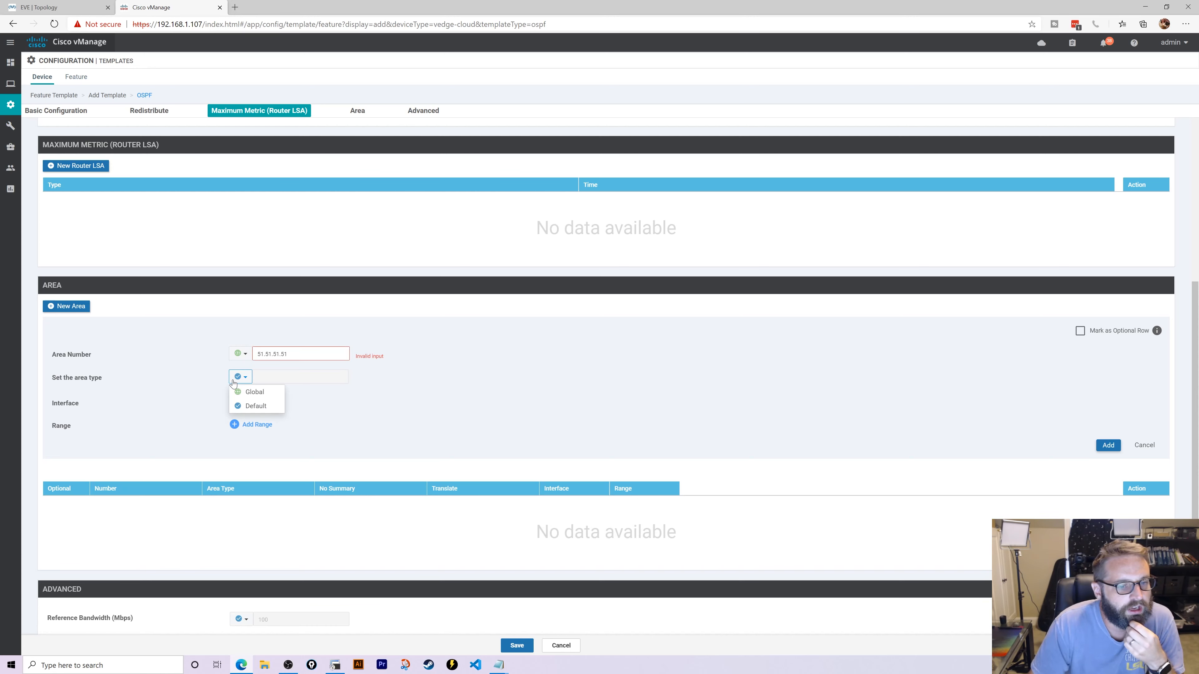
click(294, 354)
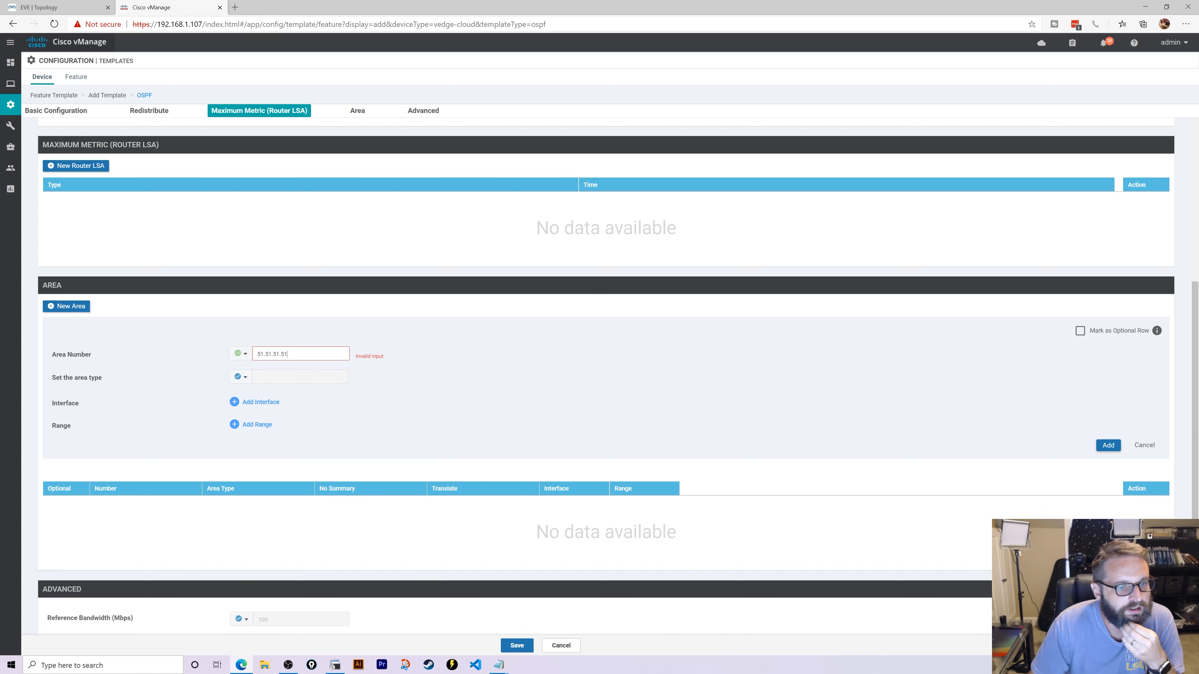
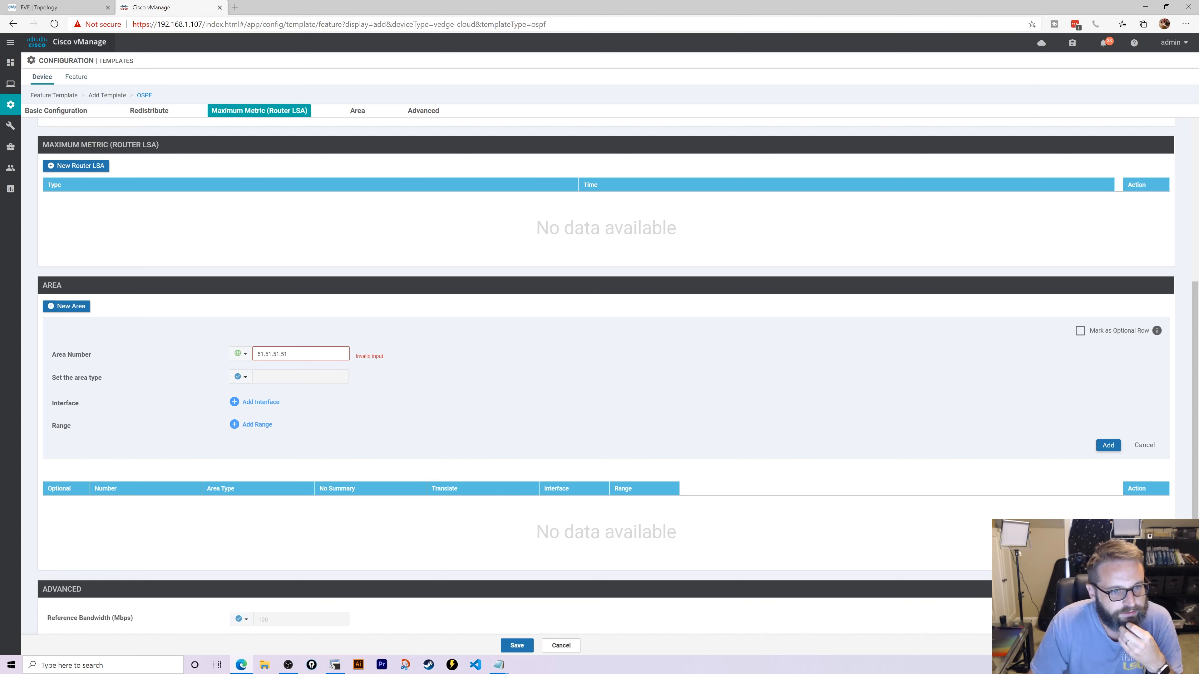
- Correct the new OSPF area number from 51.51.51.51 to 52
drag(289, 354, 260, 354)
text(2)
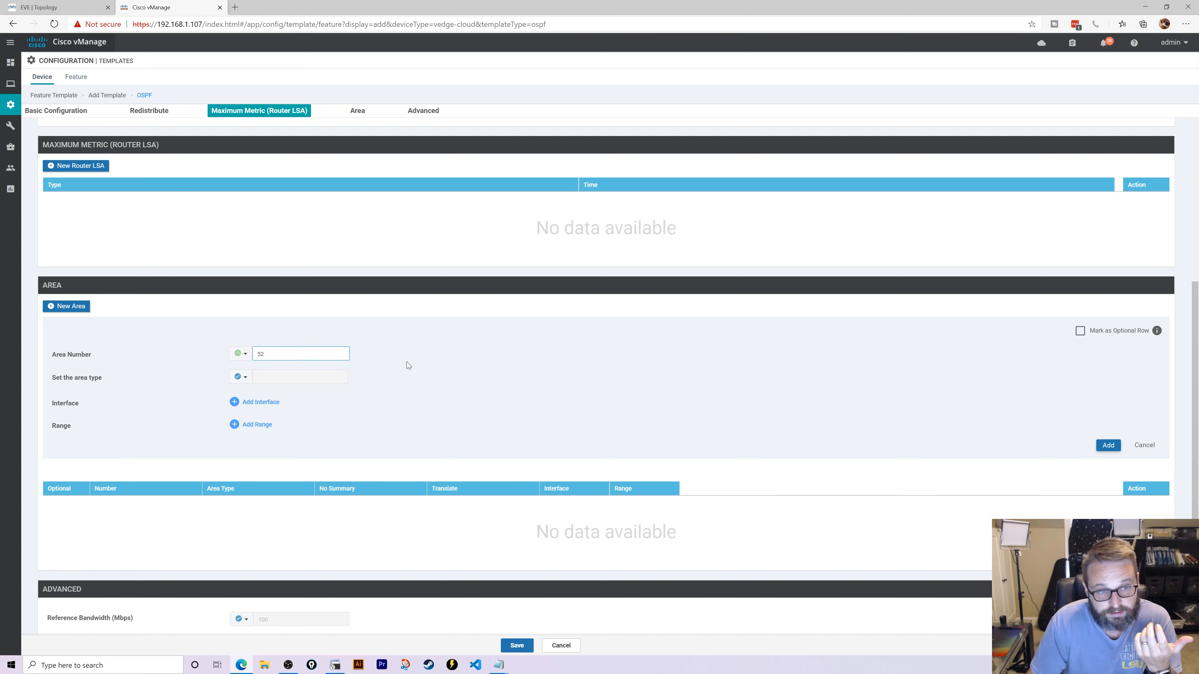
- On R14, remove the statement network 0.0.0.0 0.0.0.0 area 51.51.51.51
click(335, 665)
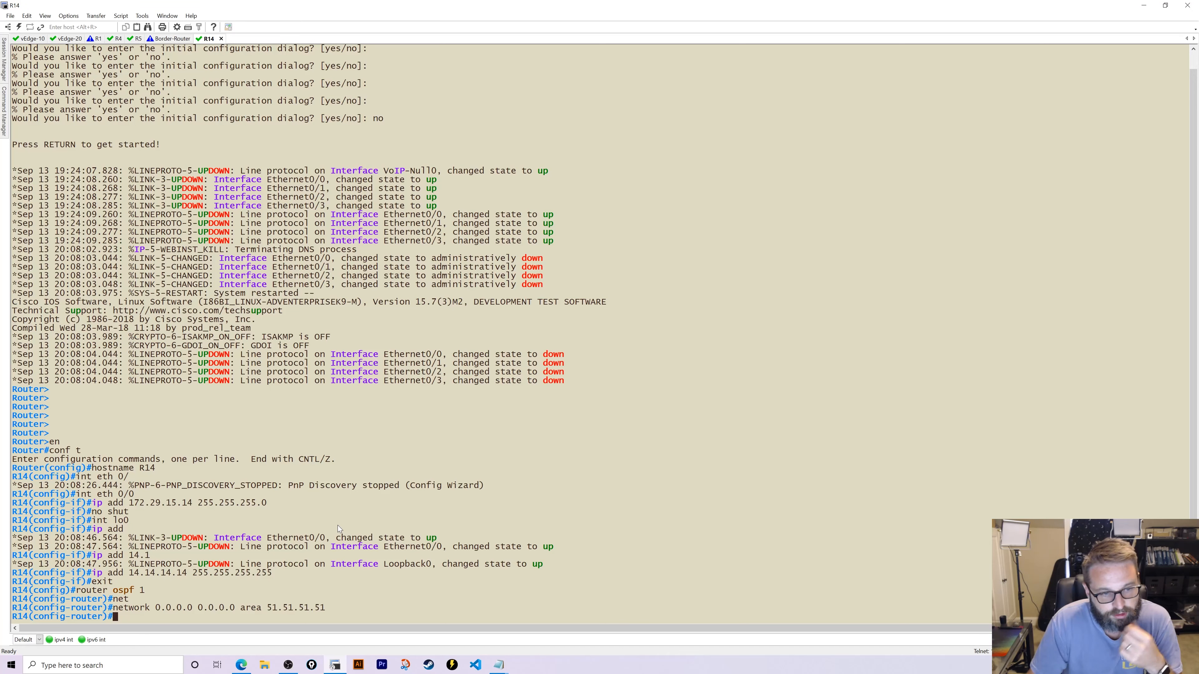
text(no)
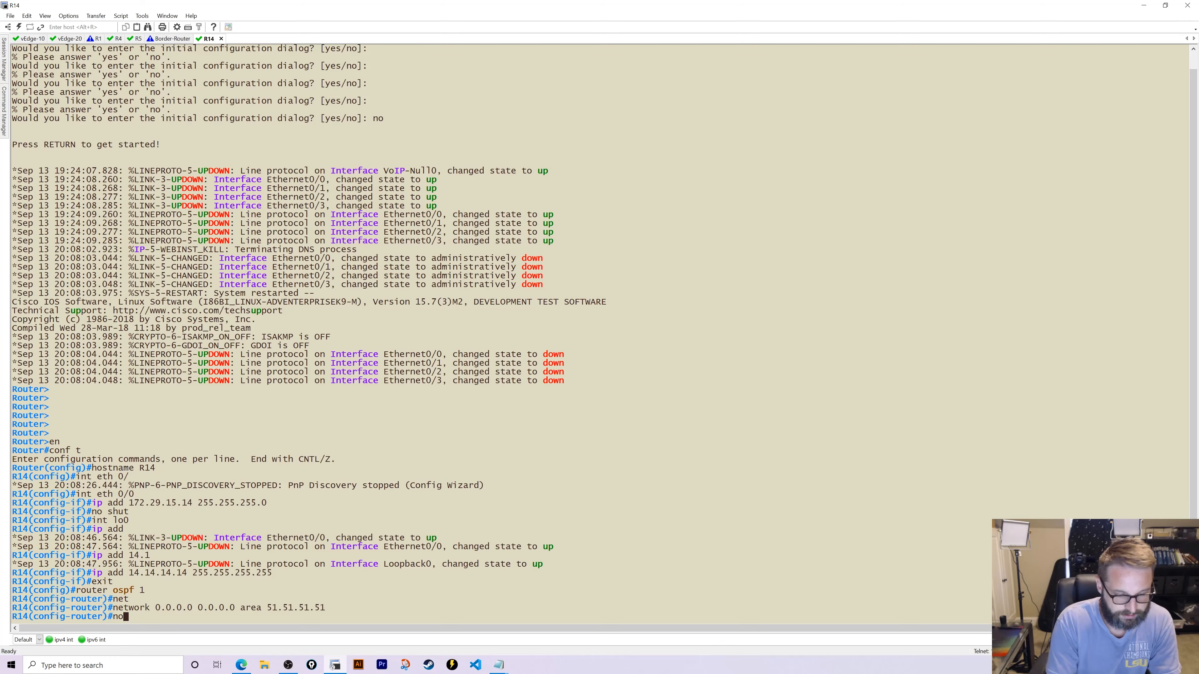
drag(109, 608, 333, 605)
right_click(332, 605)
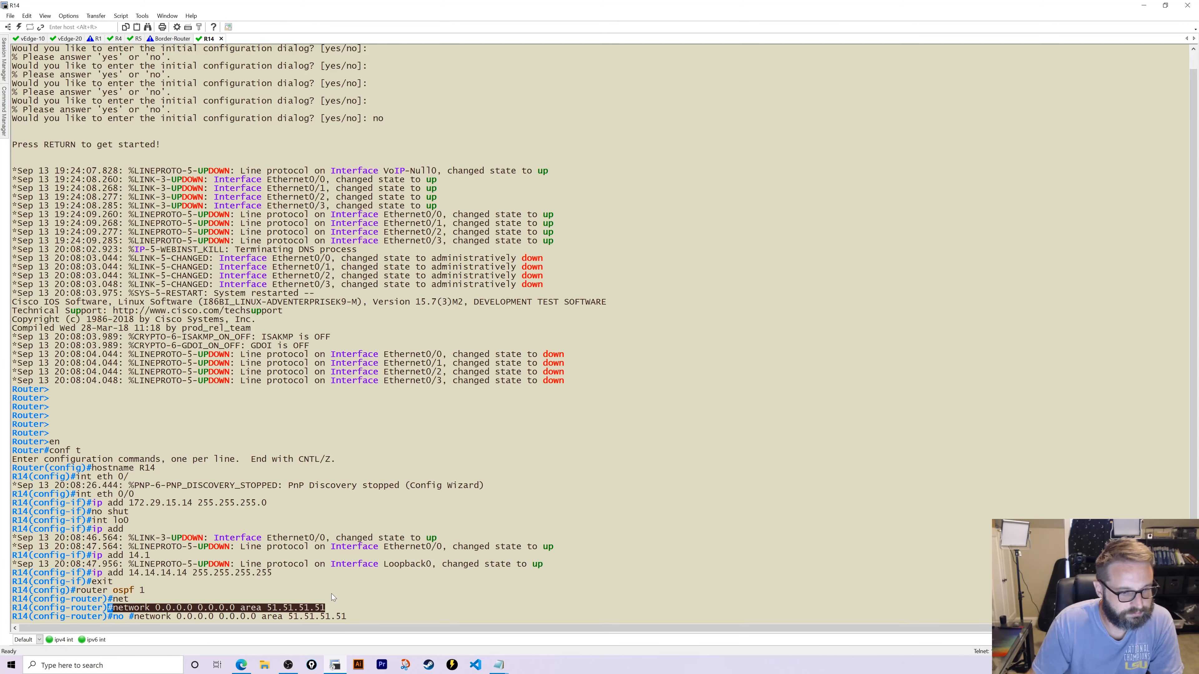
key(Return)
key(Up)
key(Left)
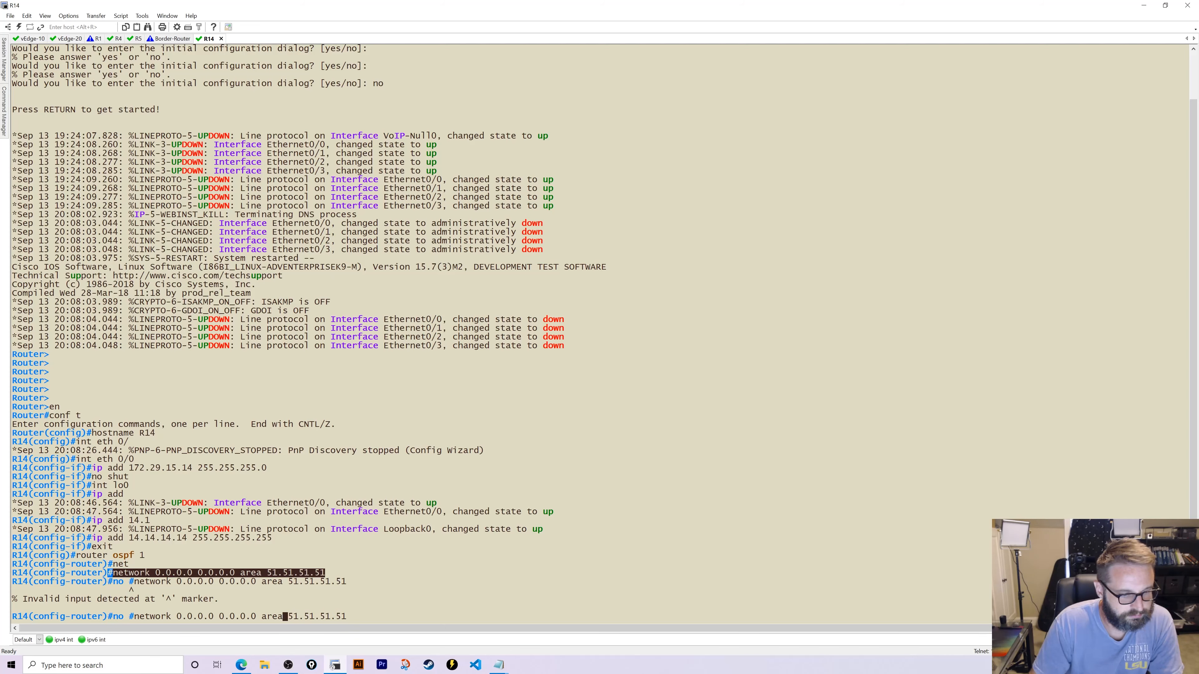
key(Left)
key(Left)
key(Left)
key(Left)
key(Left)
key(Left)
key(Left)
key(Left)
key(Left)
key(Left)
key(Left)
key(Left)
key(Left)
key(Left)
key(Left)
key(Left)
key(Left)
key(Left)
key(Left)
key(Left)
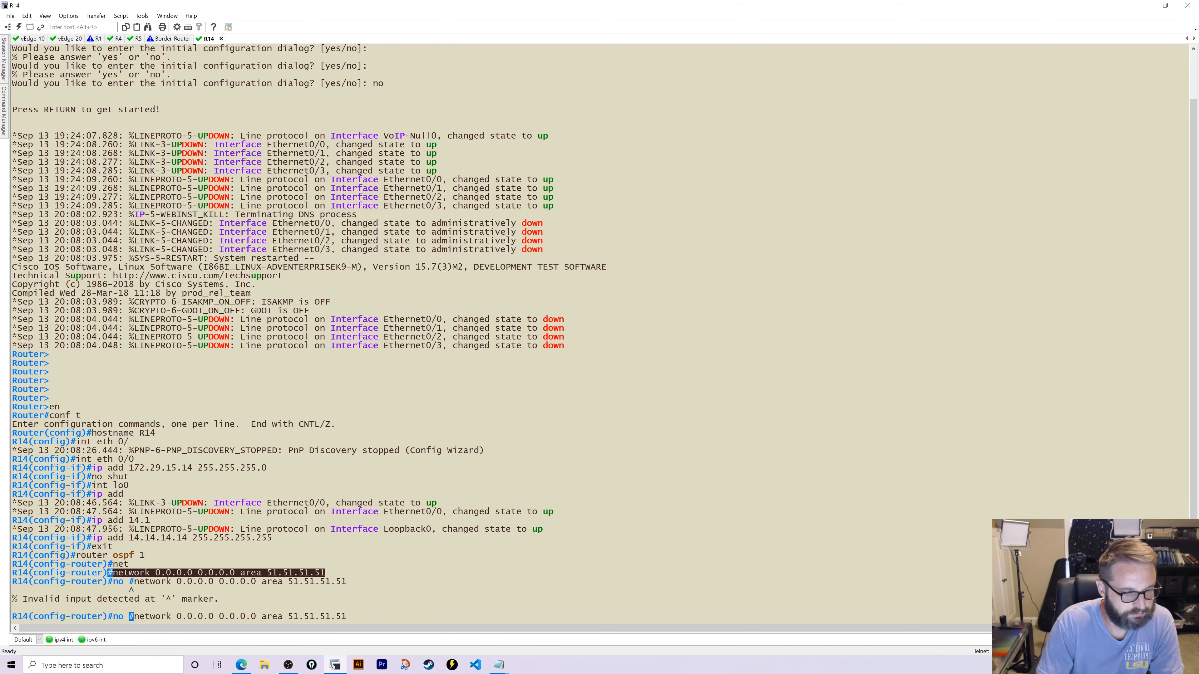
key(Delete)
key(Return)
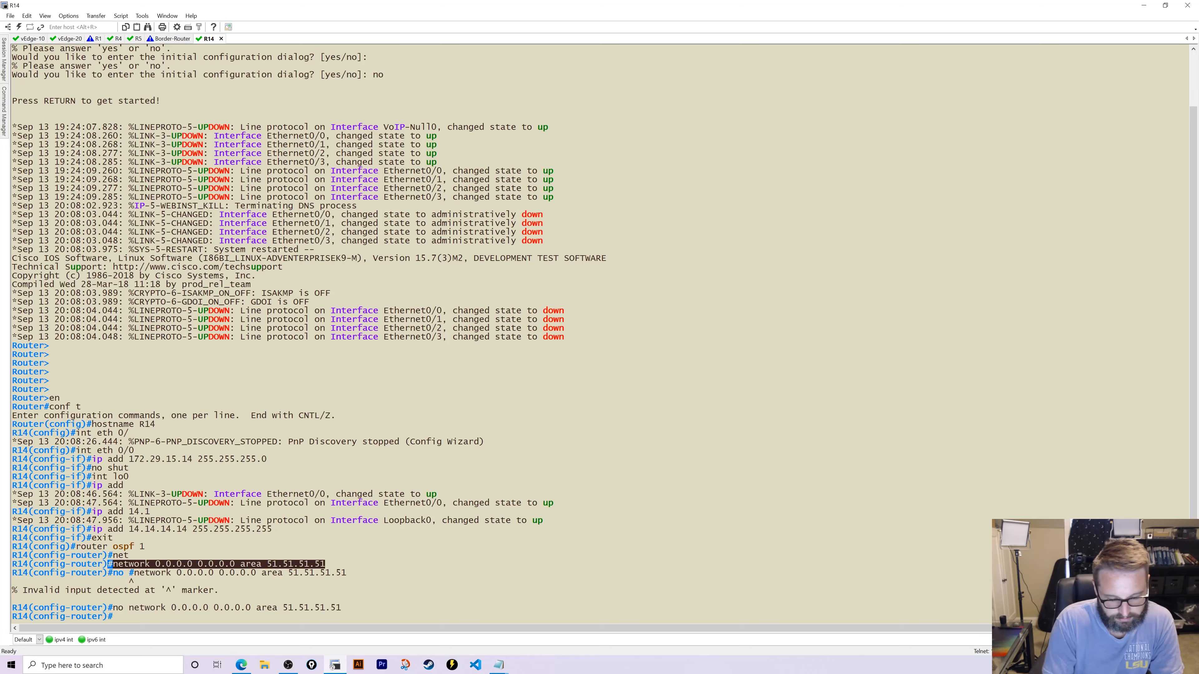
- Re-enter the statement on R14 as network 0.0.0.0 0.0.0.0 area 52
key(Up)
key(Up)
key(Up)
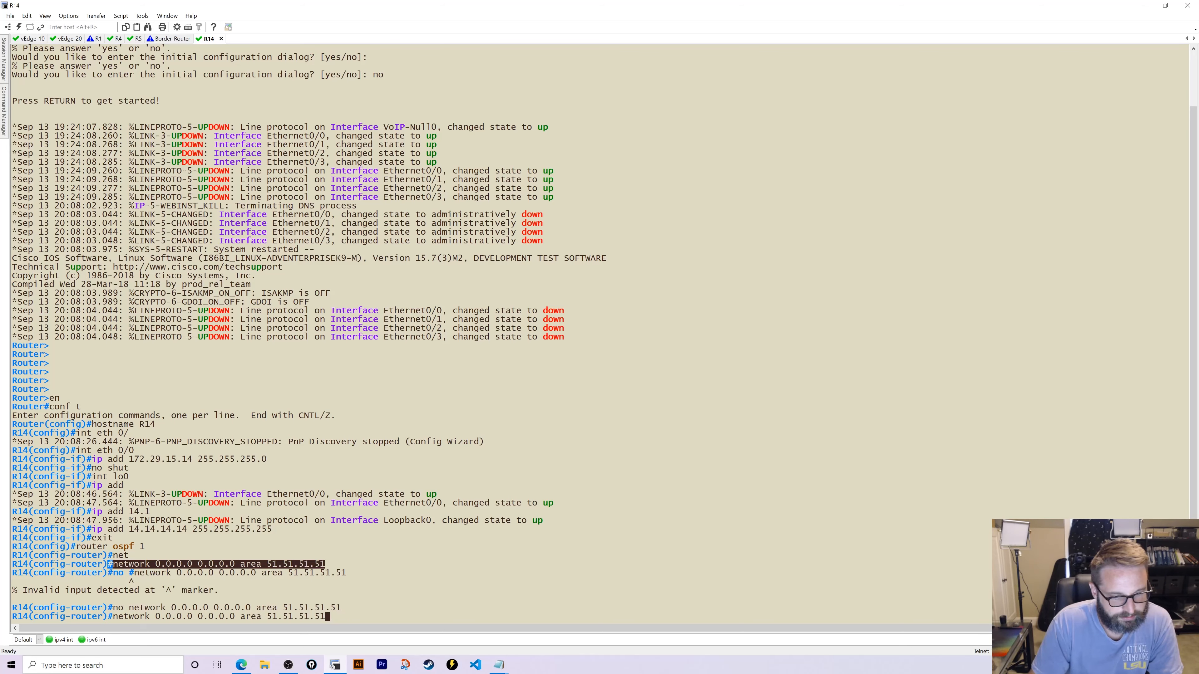
key(BackSpace)
key(BackSpace)
key(BackSpace)
key(BackSpace)
key(BackSpace)
key(BackSpace)
key(BackSpace)
key(BackSpace)
key(BackSpace)
key(BackSpace)
text(2)
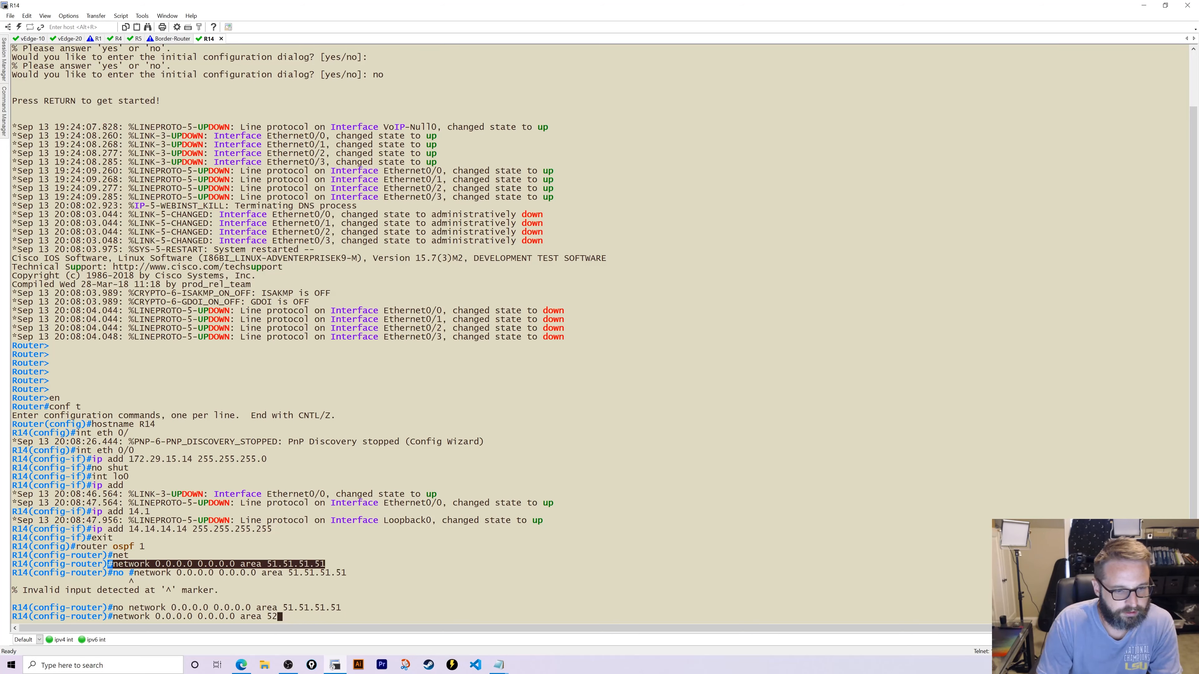
key(Return)
scroll(337, 593, up, 1)
scroll(338, 593, down, 1)
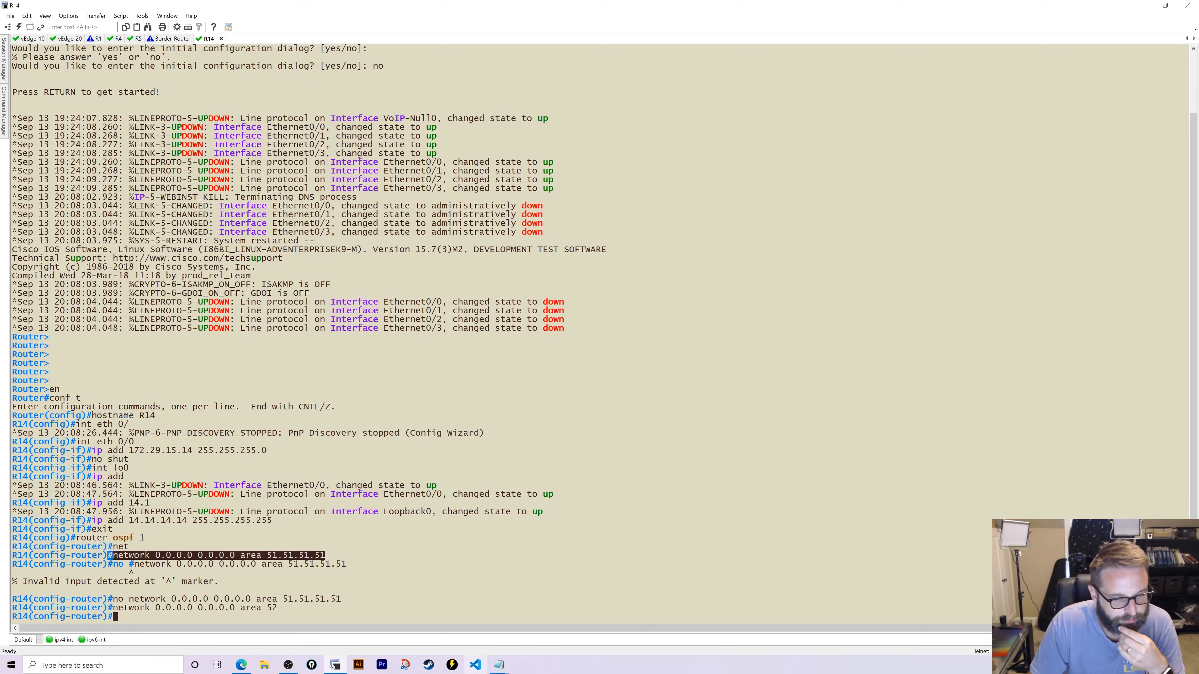
- Add interface ge0/2 to OSPF area 52 in the vManage template
click(244, 662)
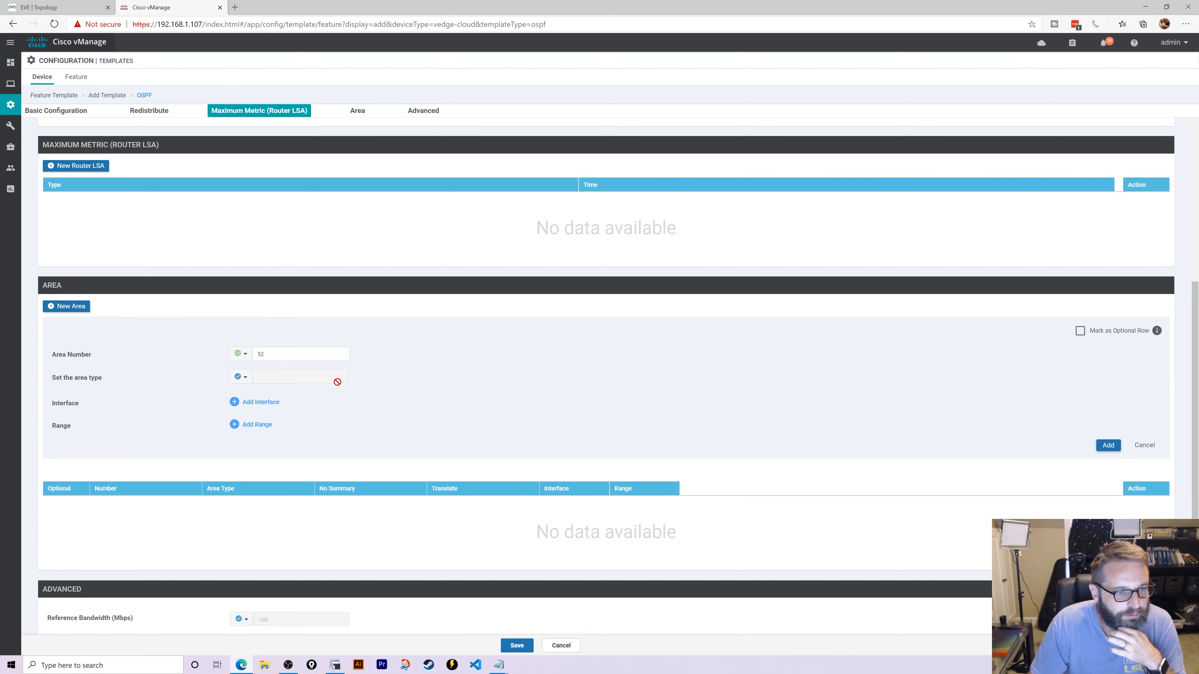
click(275, 404)
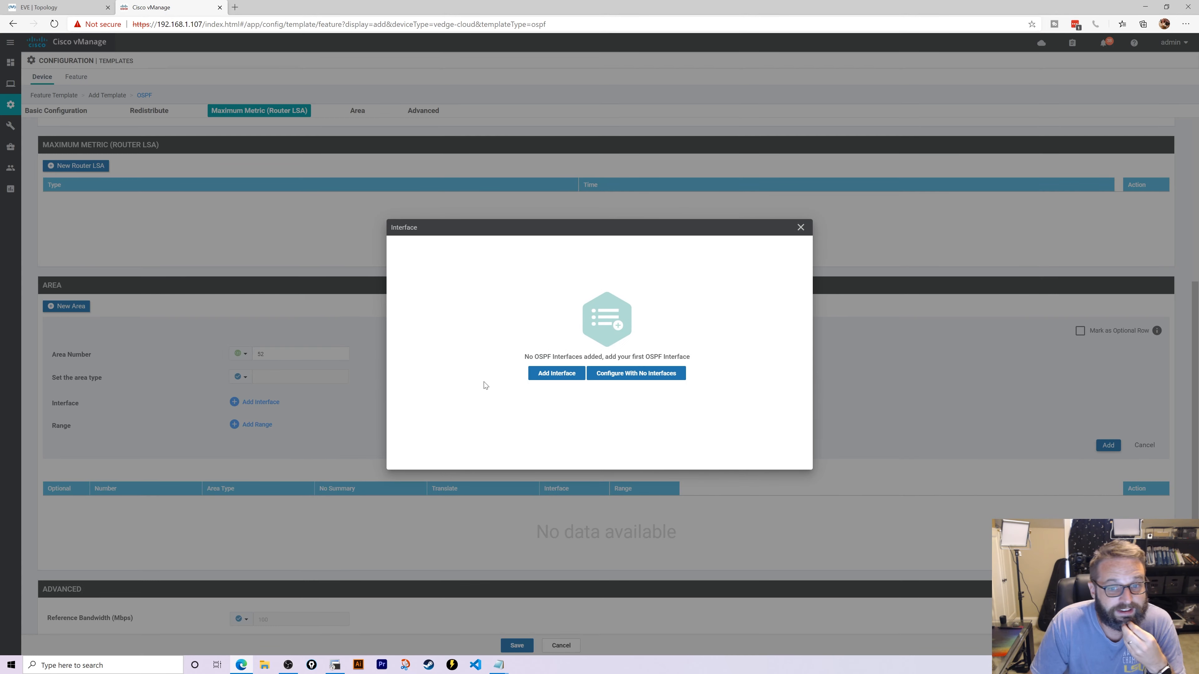
click(552, 373)
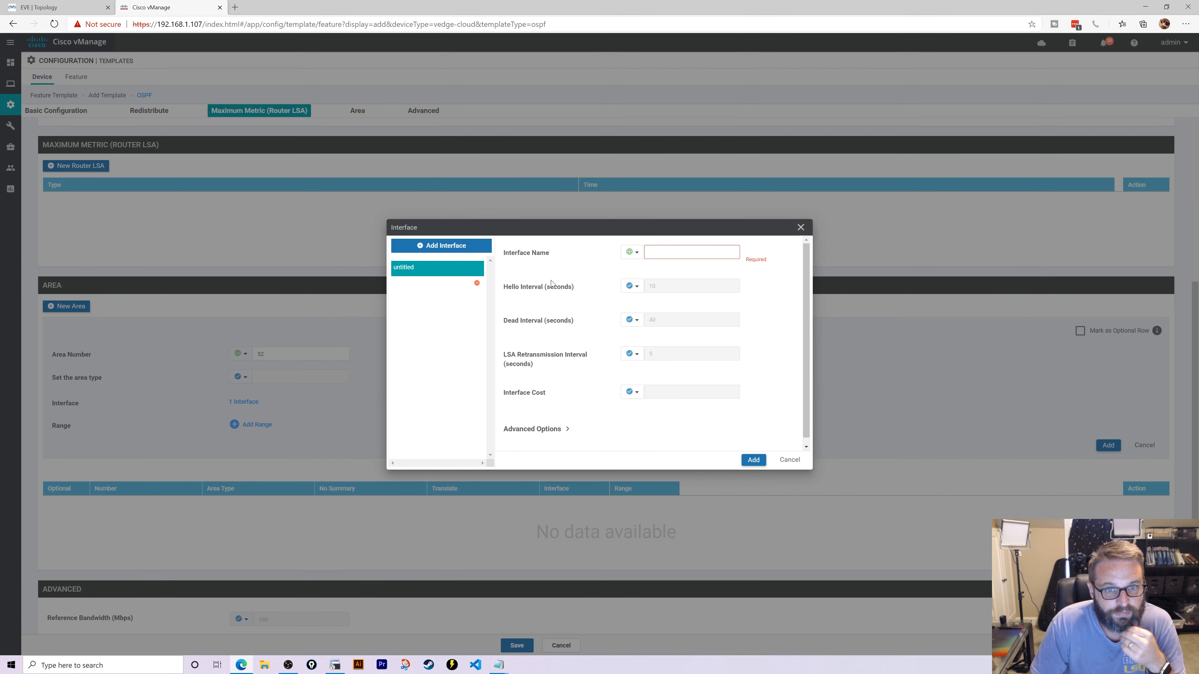
click(684, 253)
text(ge0/2)
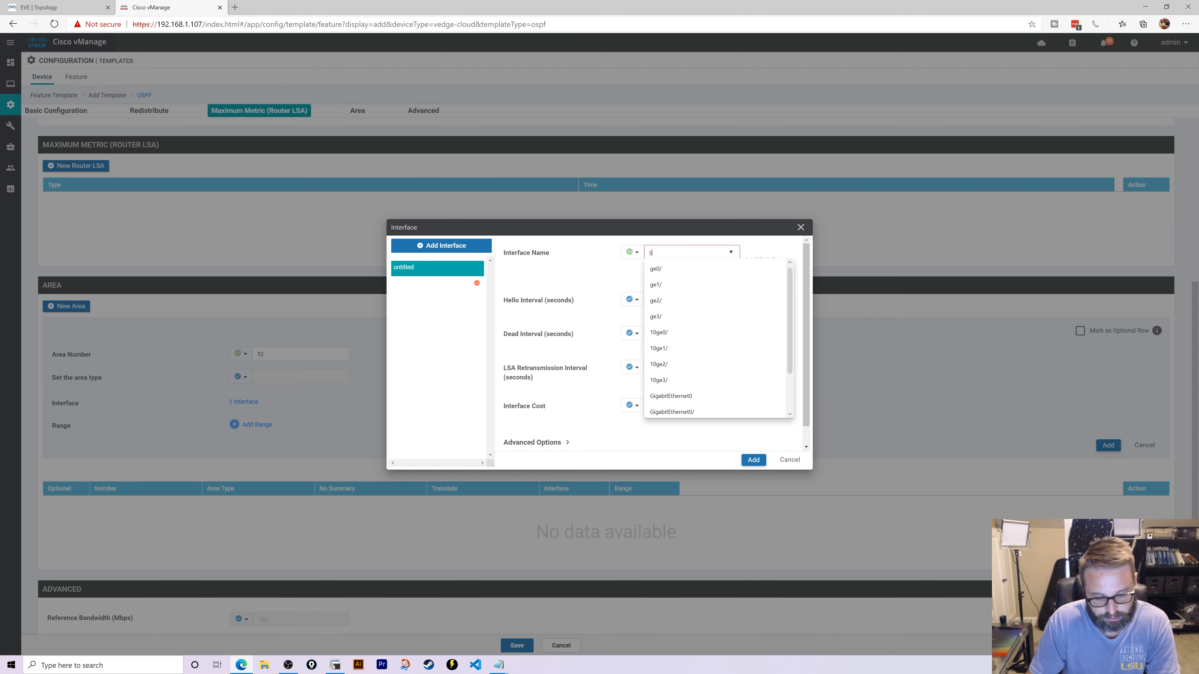
click(594, 261)
scroll(591, 271, down, 1)
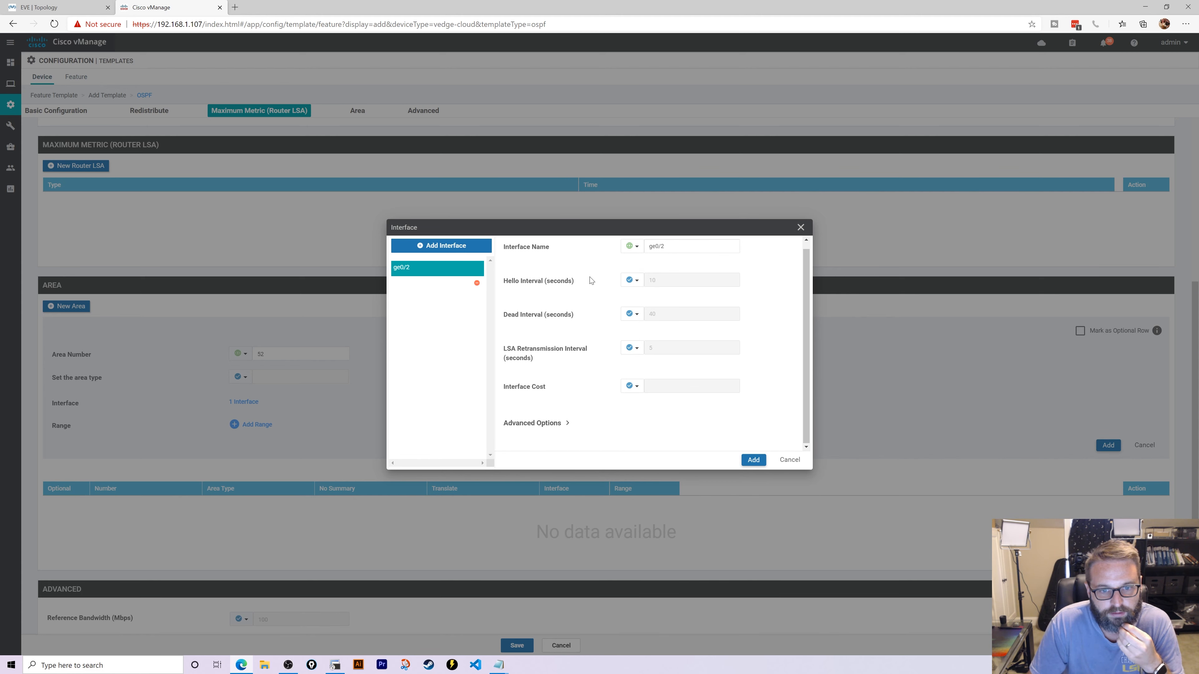
click(563, 422)
scroll(591, 323, down, 3)
scroll(588, 303, up, 1)
scroll(587, 305, down, 1)
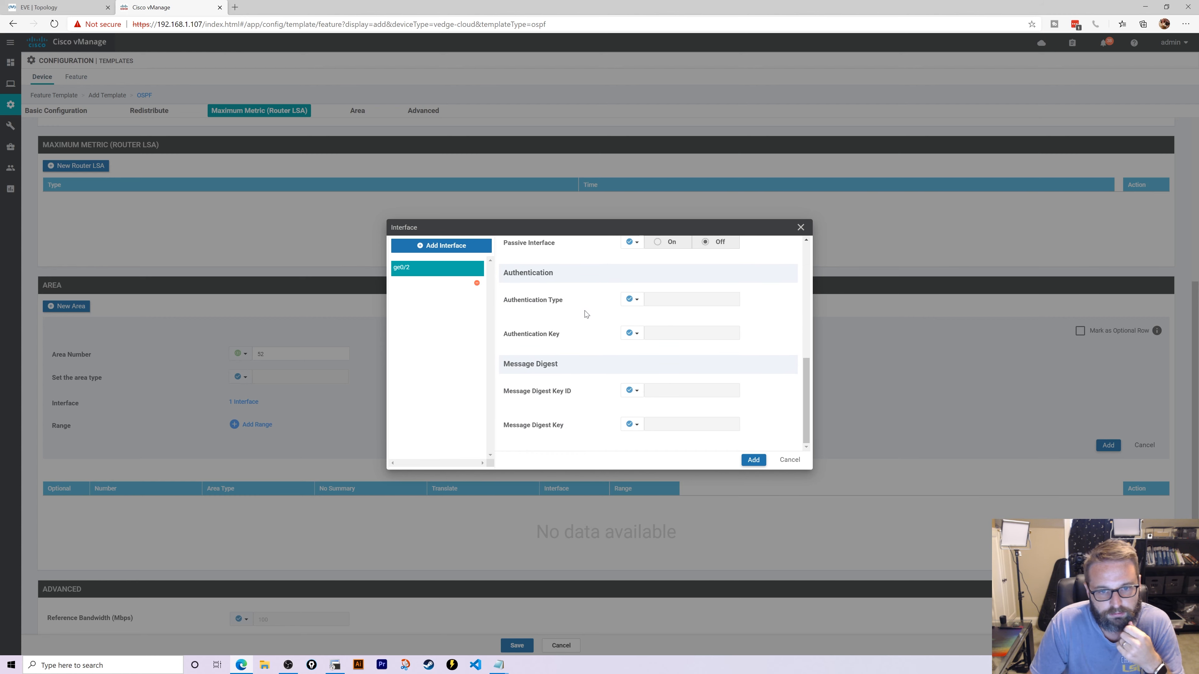
scroll(586, 330, up, 6)
scroll(587, 343, up, 2)
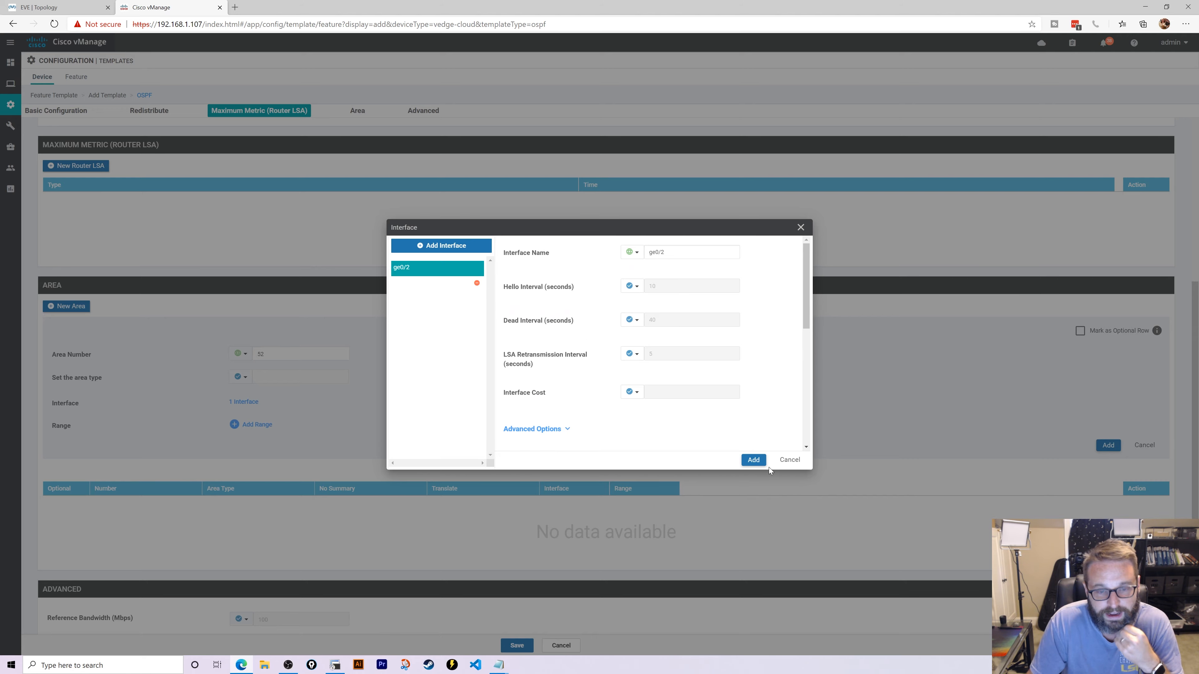
click(755, 460)
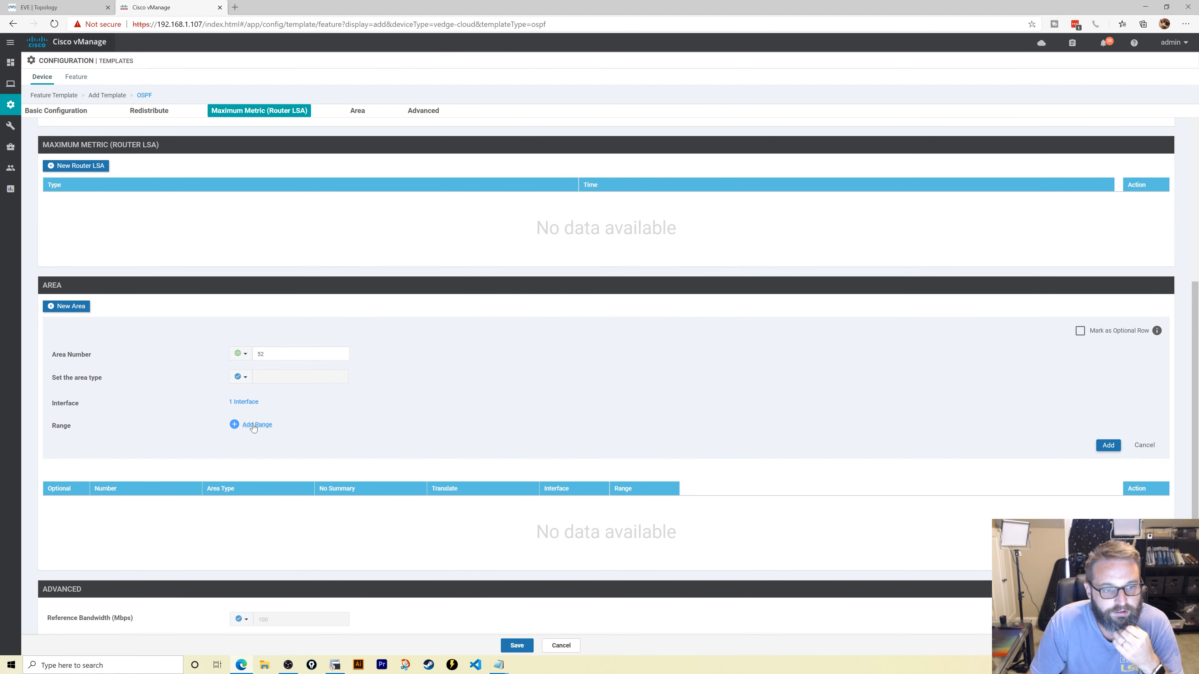
- Add loopback0 as the area's second interface and save area 52 to the table
click(245, 402)
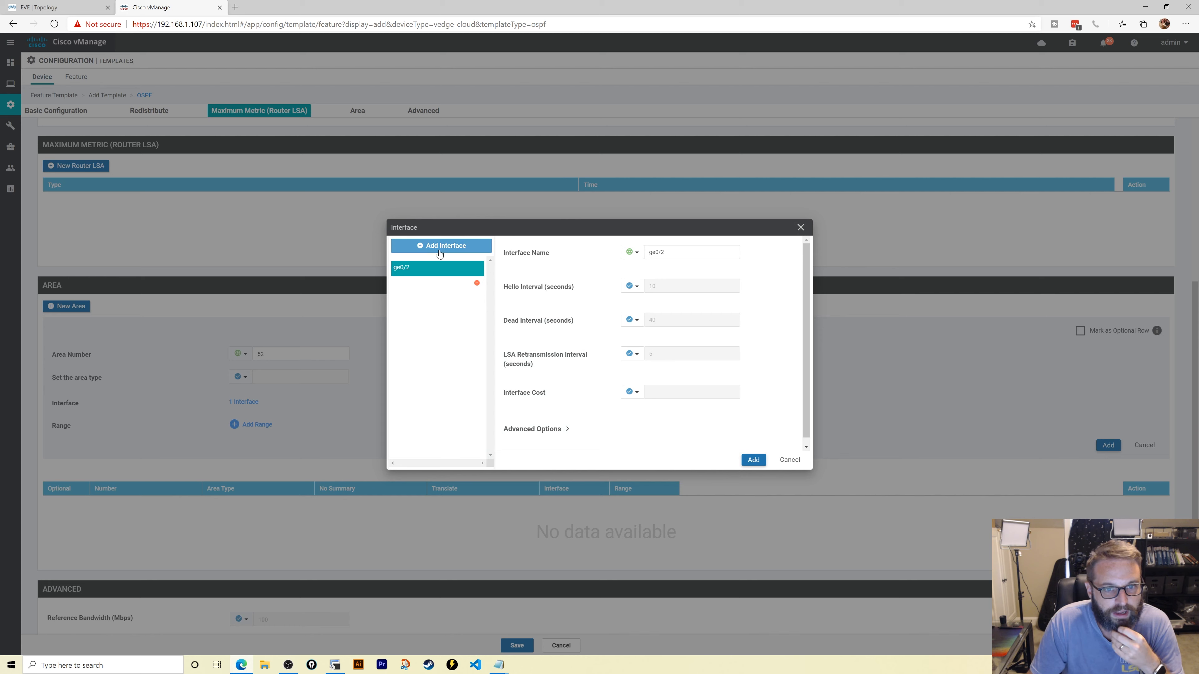
click(442, 247)
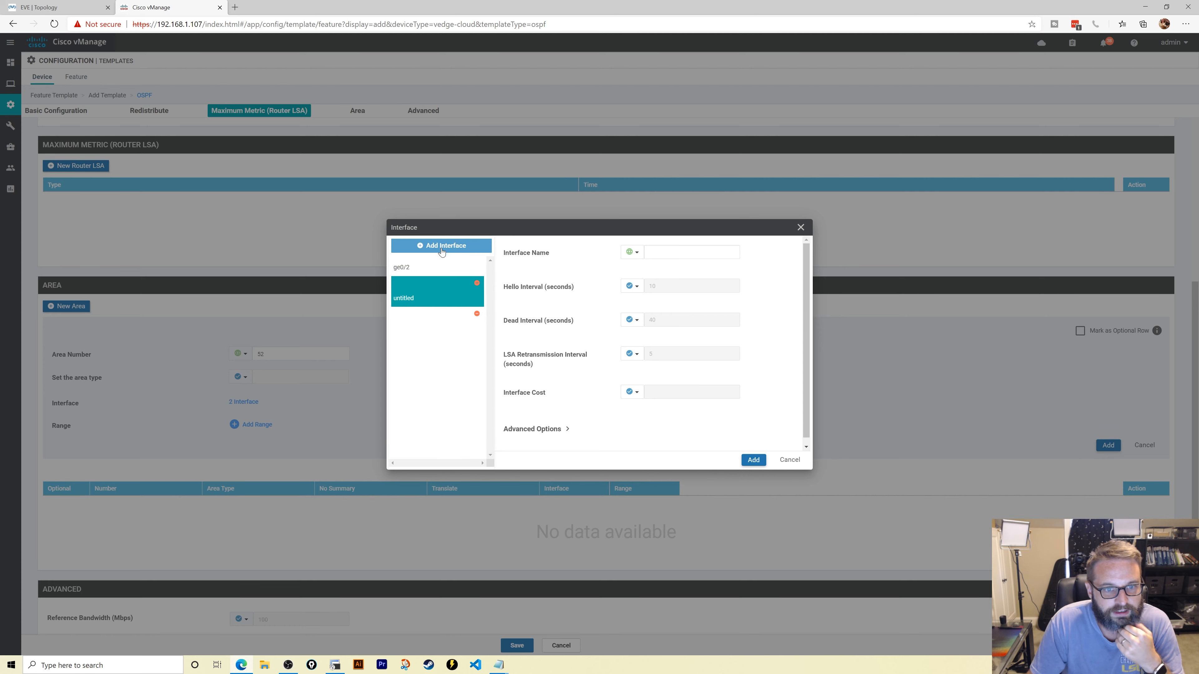
click(692, 251)
text(loo)
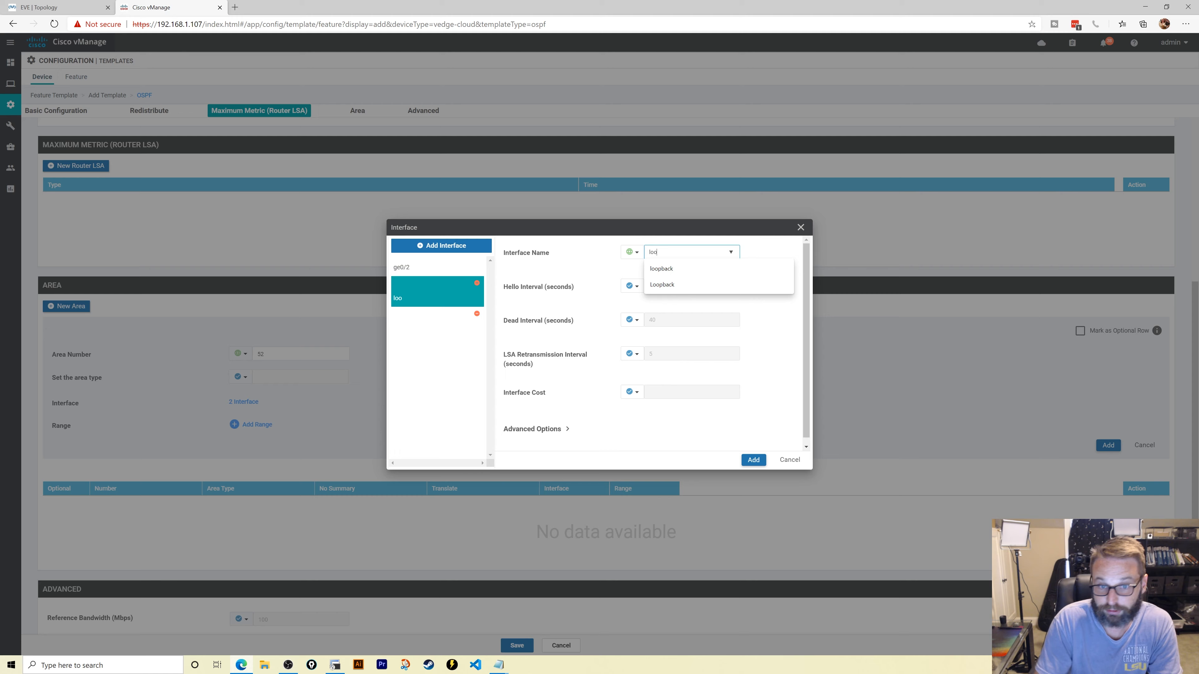
key(Down)
key(Tab)
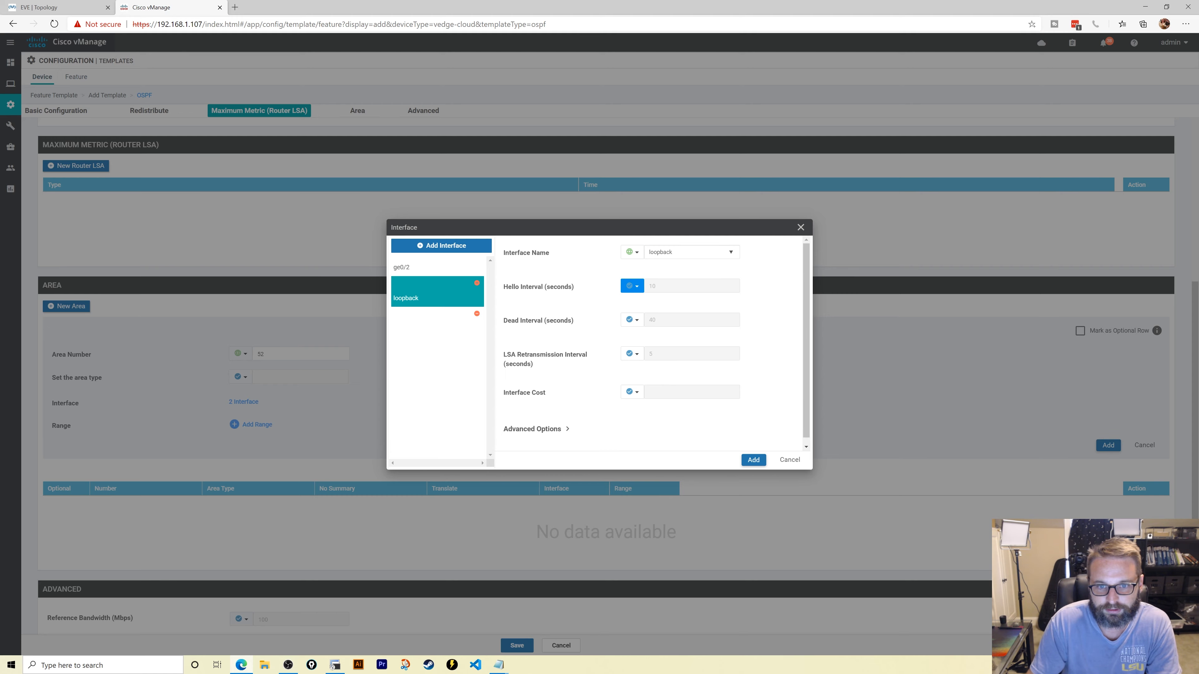
click(692, 252)
text(0)
click(754, 459)
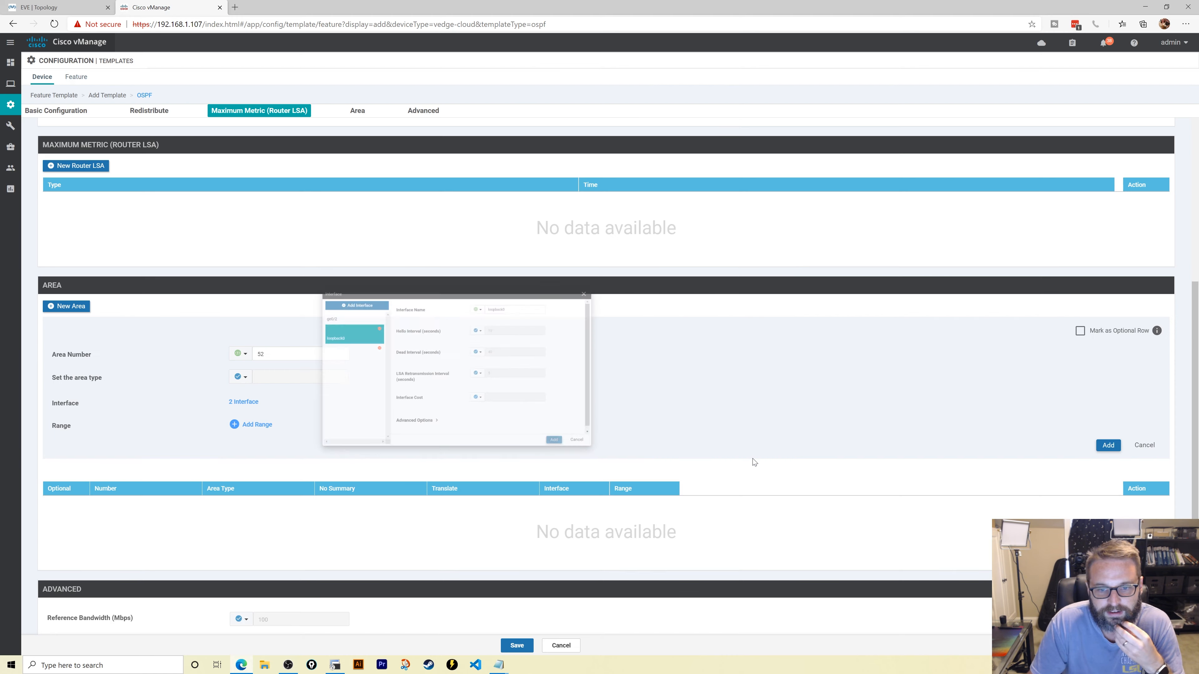
click(1107, 446)
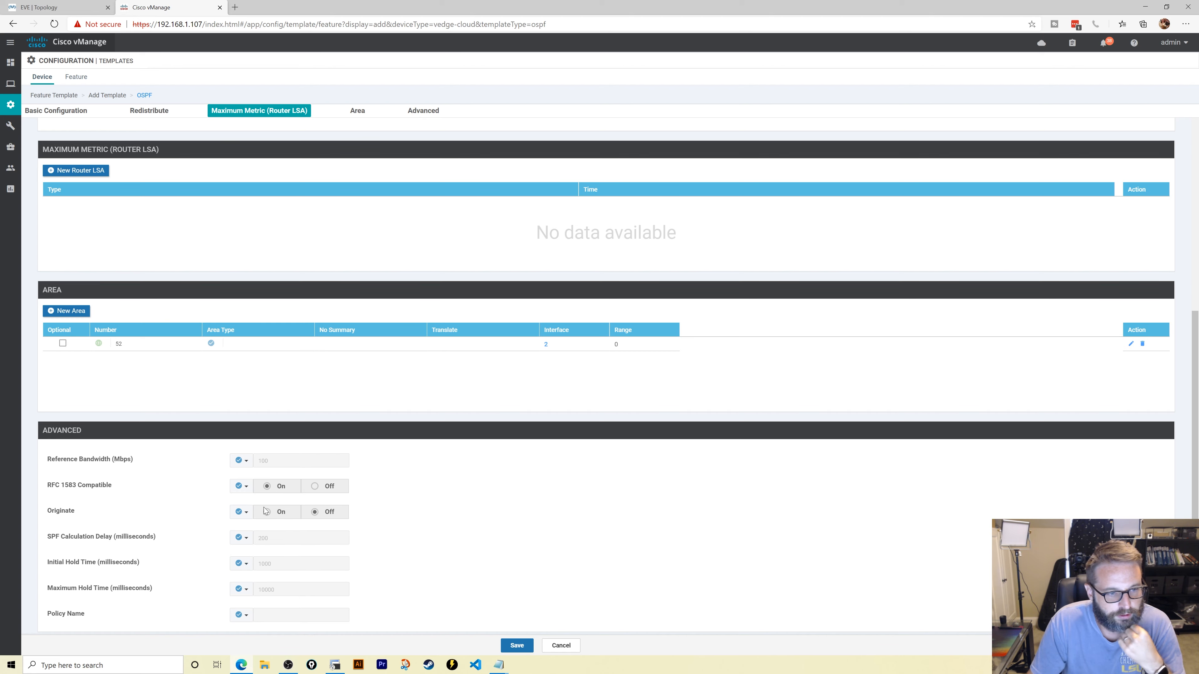
- Save the OSPF-vpn5 feature template and update vEdge-DeviceTemplate with it
scroll(325, 512, up, 4)
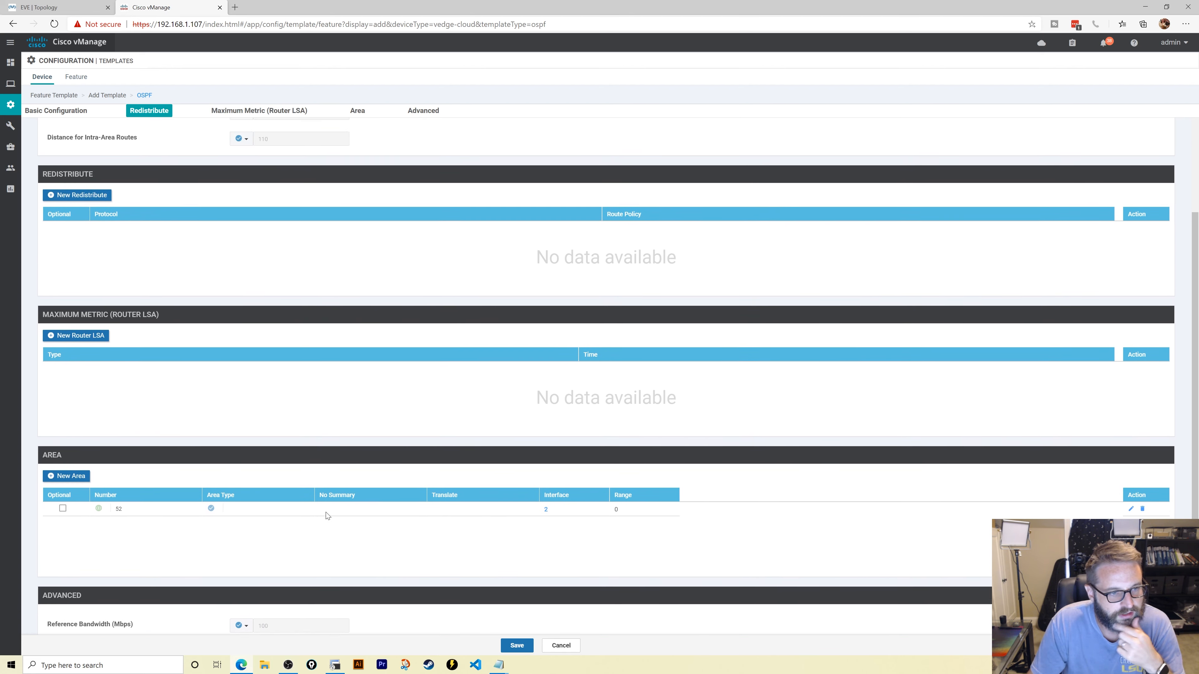
scroll(328, 512, down, 3)
scroll(328, 512, down, 1)
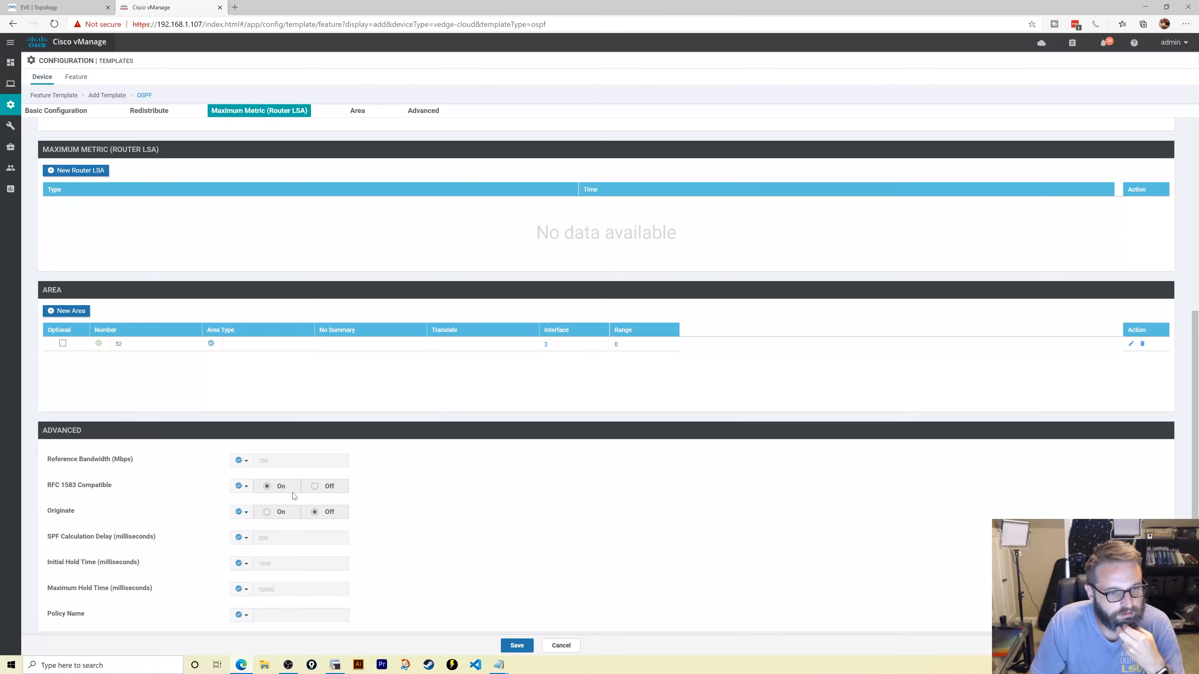
click(244, 468)
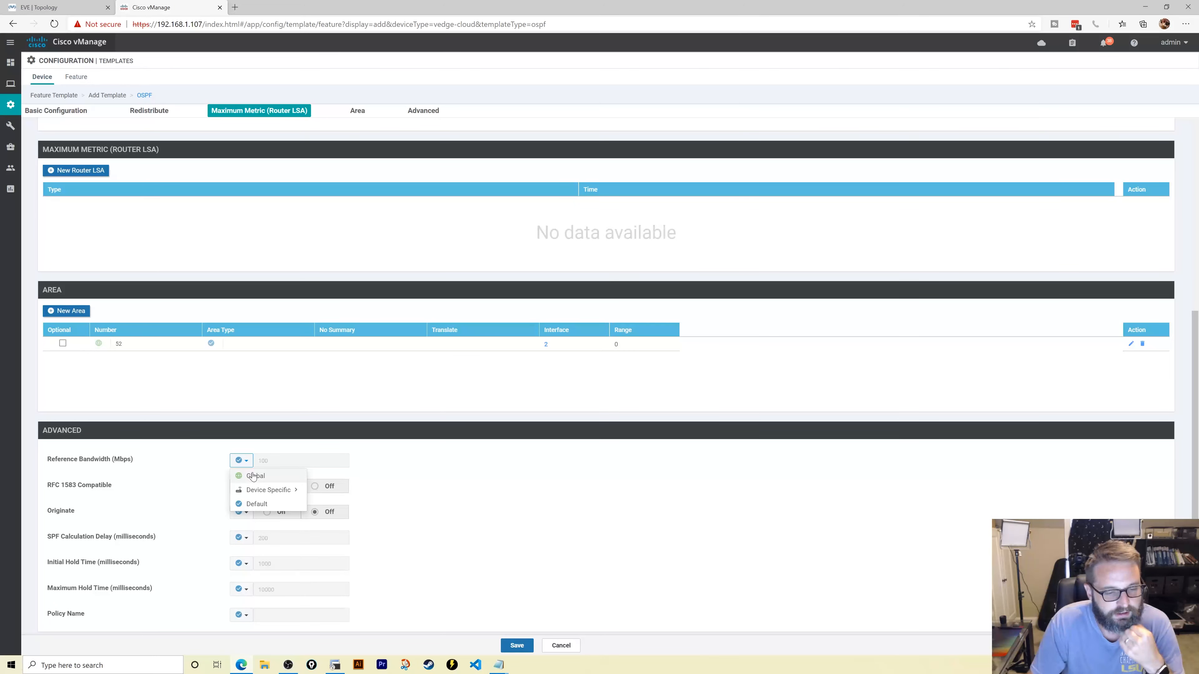
click(517, 646)
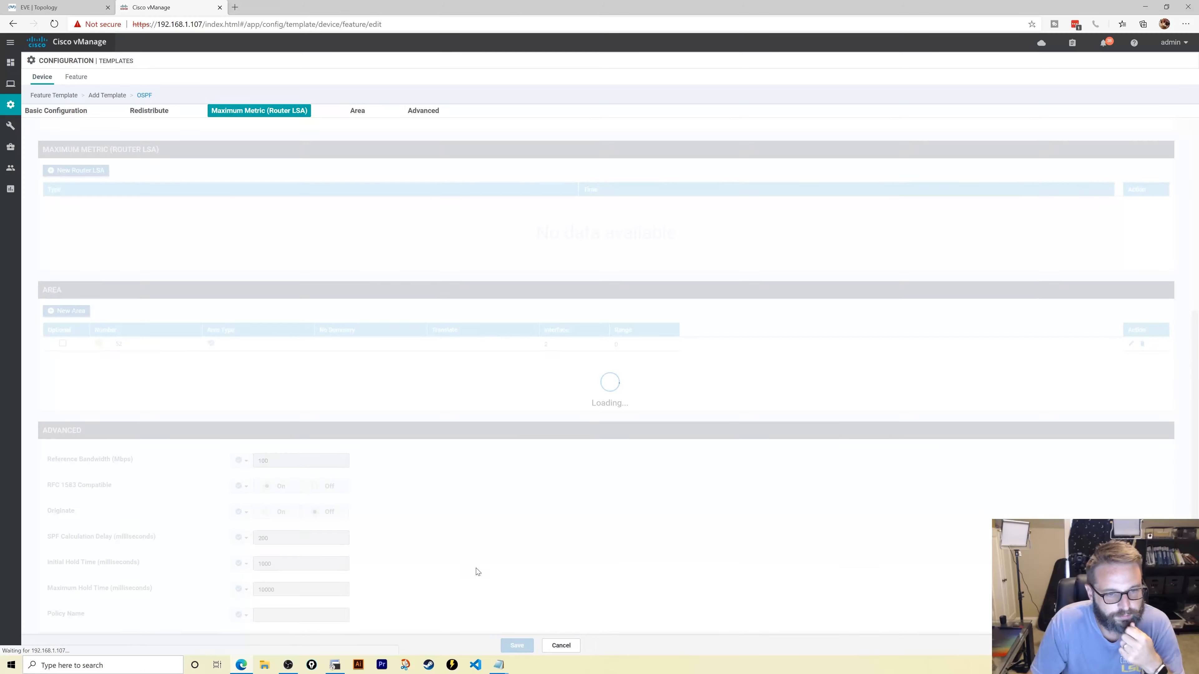
scroll(444, 432, down, 7)
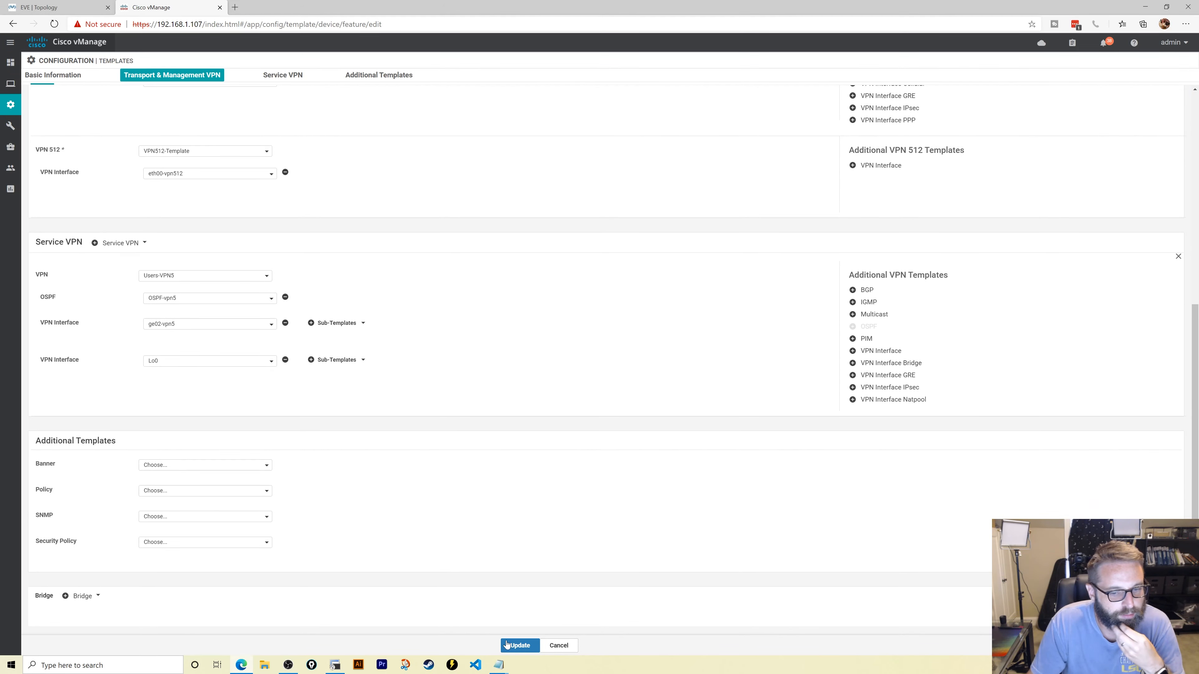
click(519, 646)
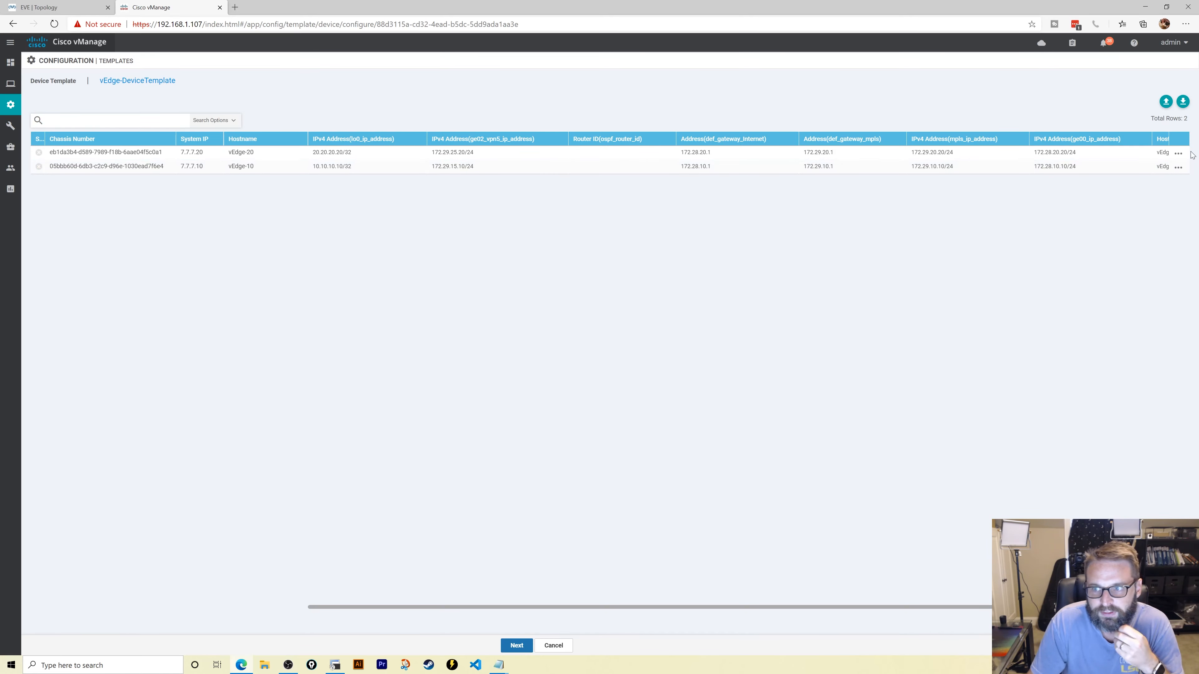
- Set vEdge-20's OSPF Router ID variable to 20.20.20.20
click(1179, 153)
click(1148, 170)
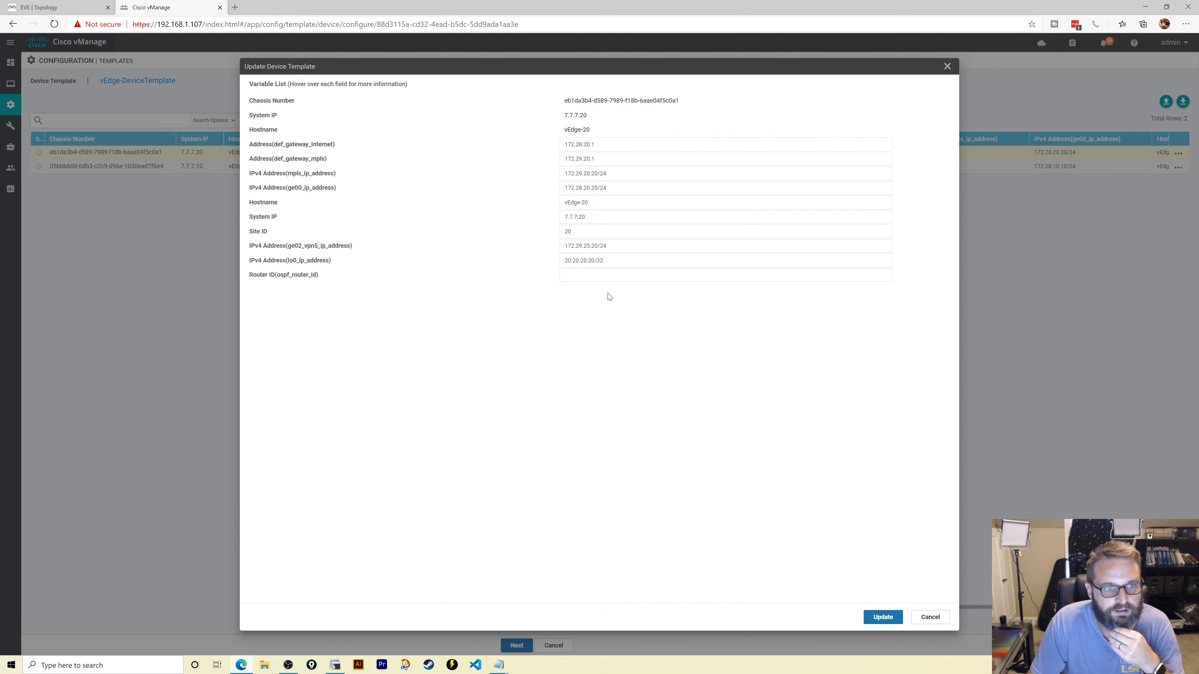
click(726, 274)
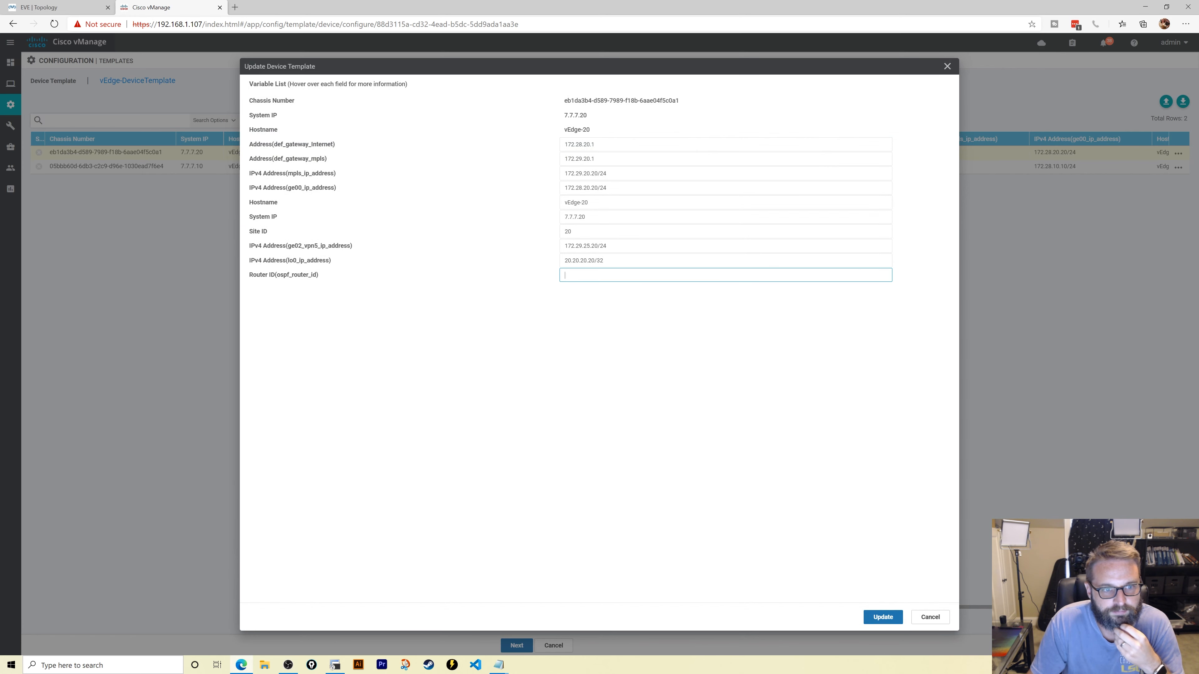
text(20.20.20.20)
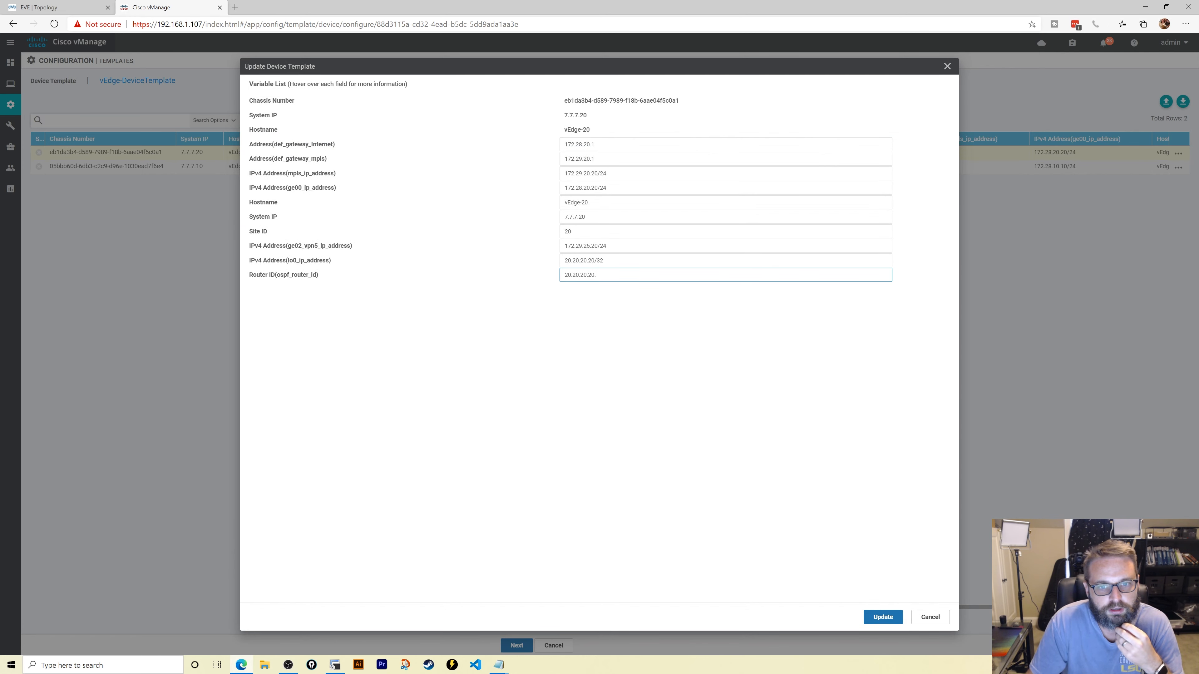
click(871, 616)
- Set vEdge-10's Router ID to 10.10.10.10 and confirm configuring both devices
click(1179, 167)
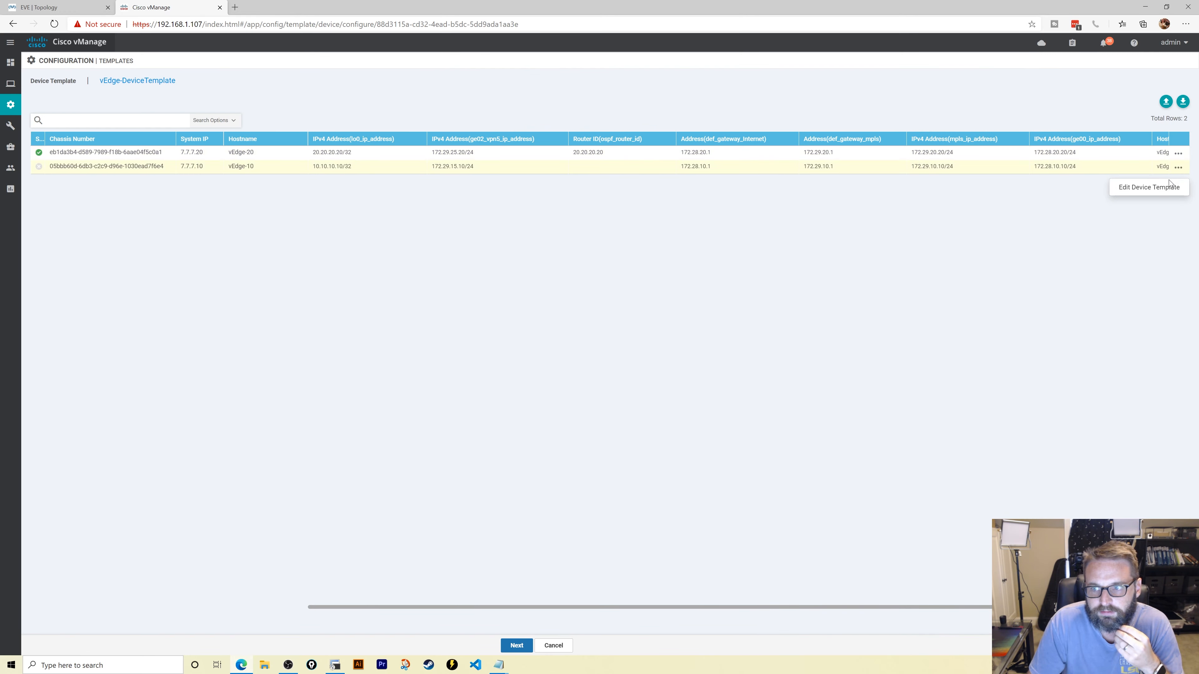
click(1148, 189)
click(564, 274)
text(10.10.10.10)
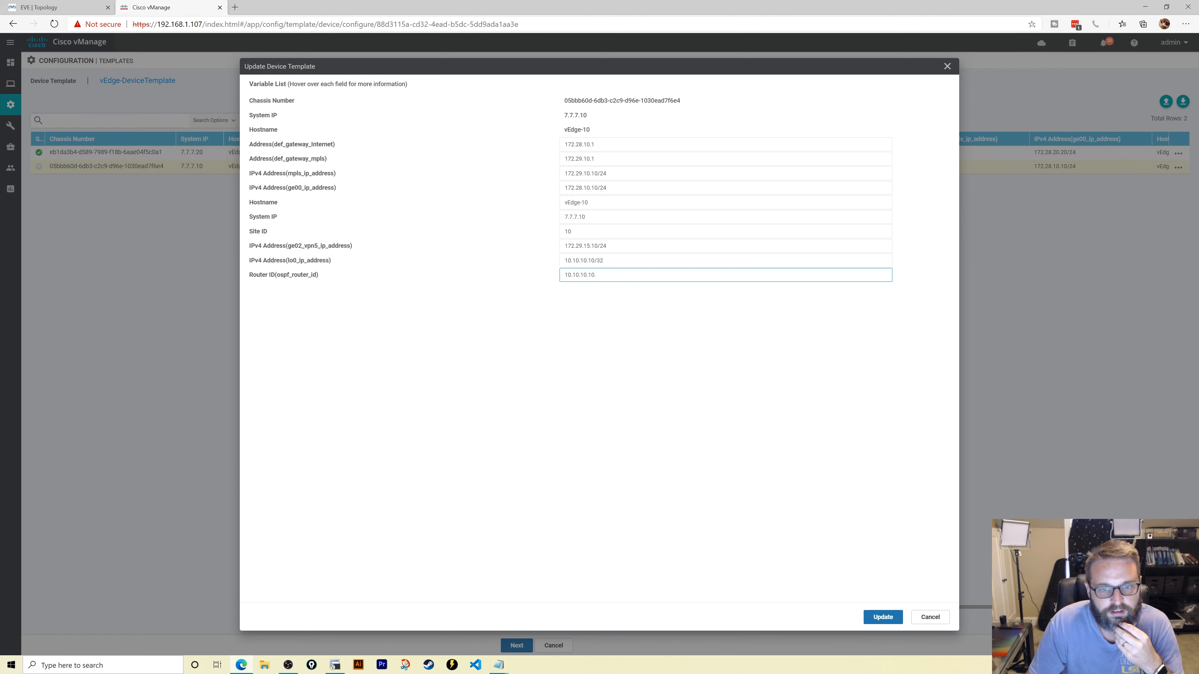
click(879, 618)
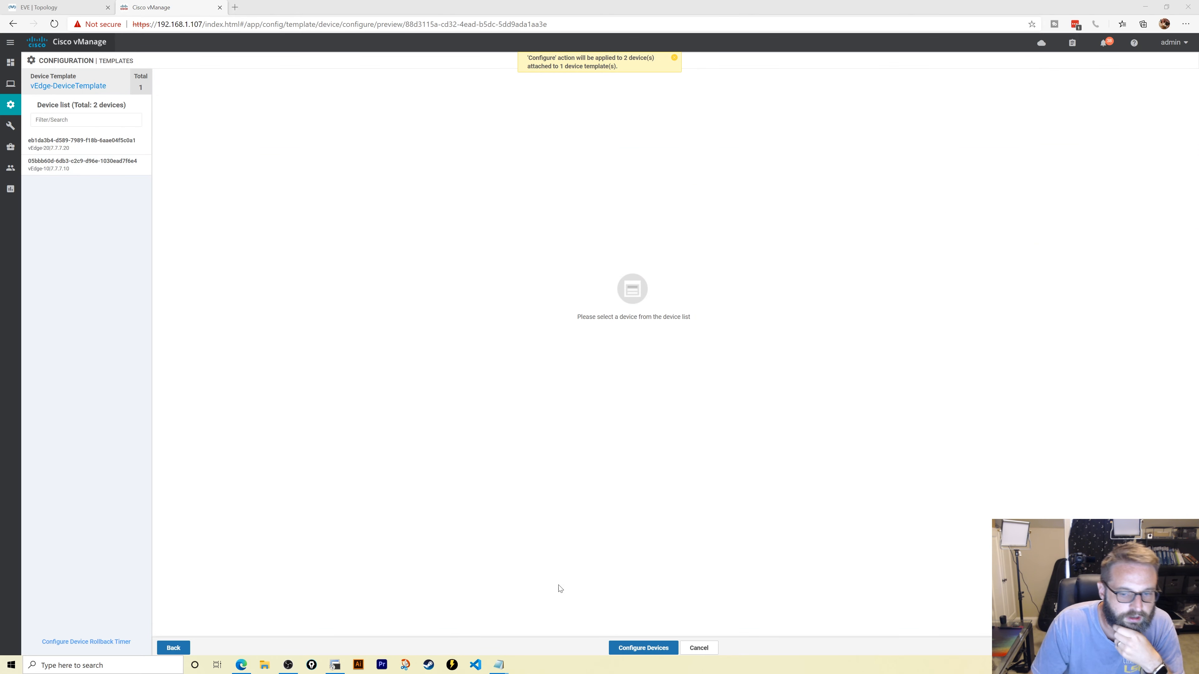
click(644, 648)
click(375, 344)
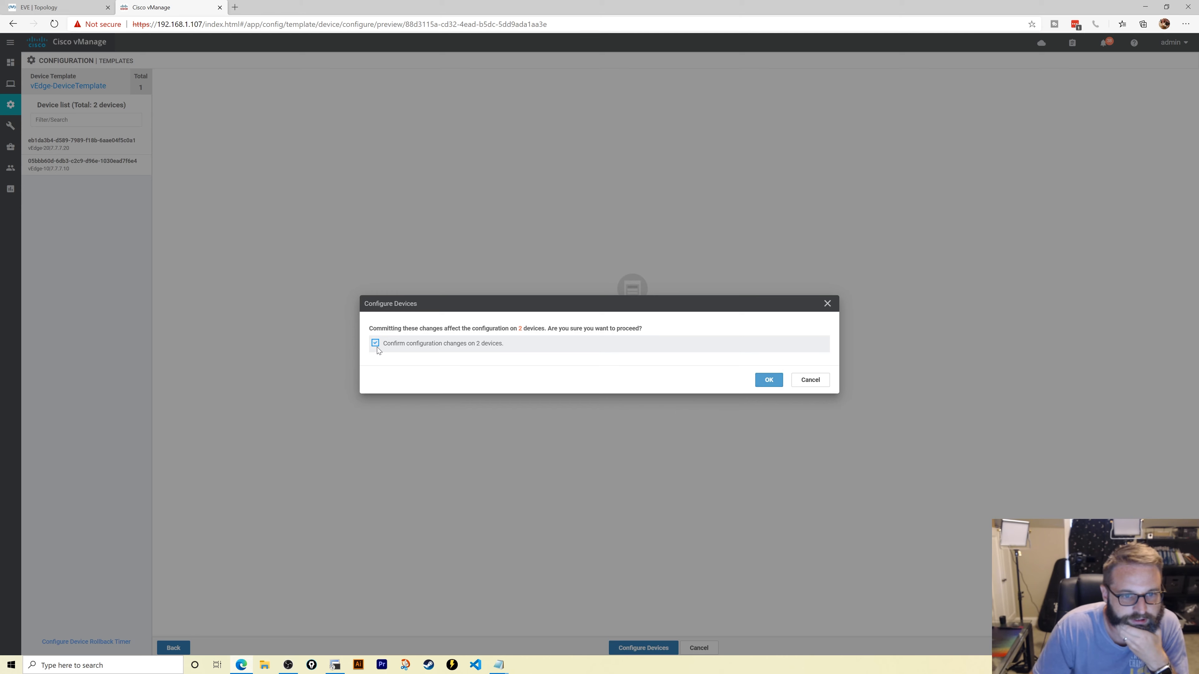
- Approve the template push to both vEdges and exit configuration mode on R14
click(343, 555)
key(alt+Tab)
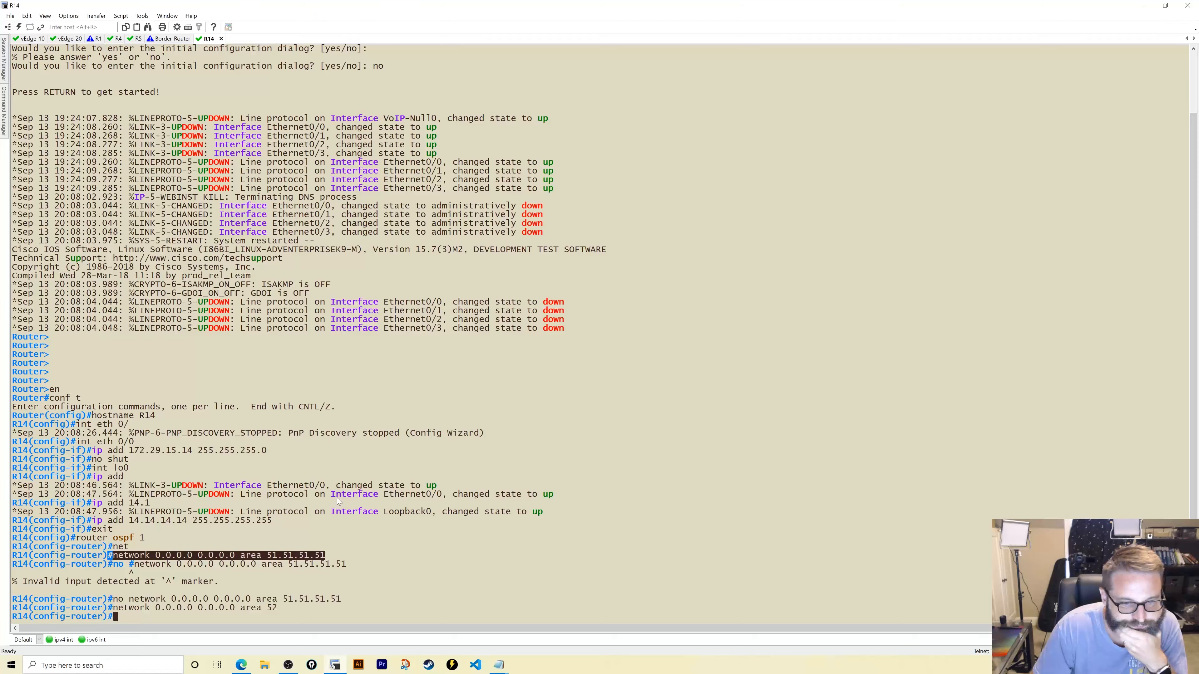
text(end)
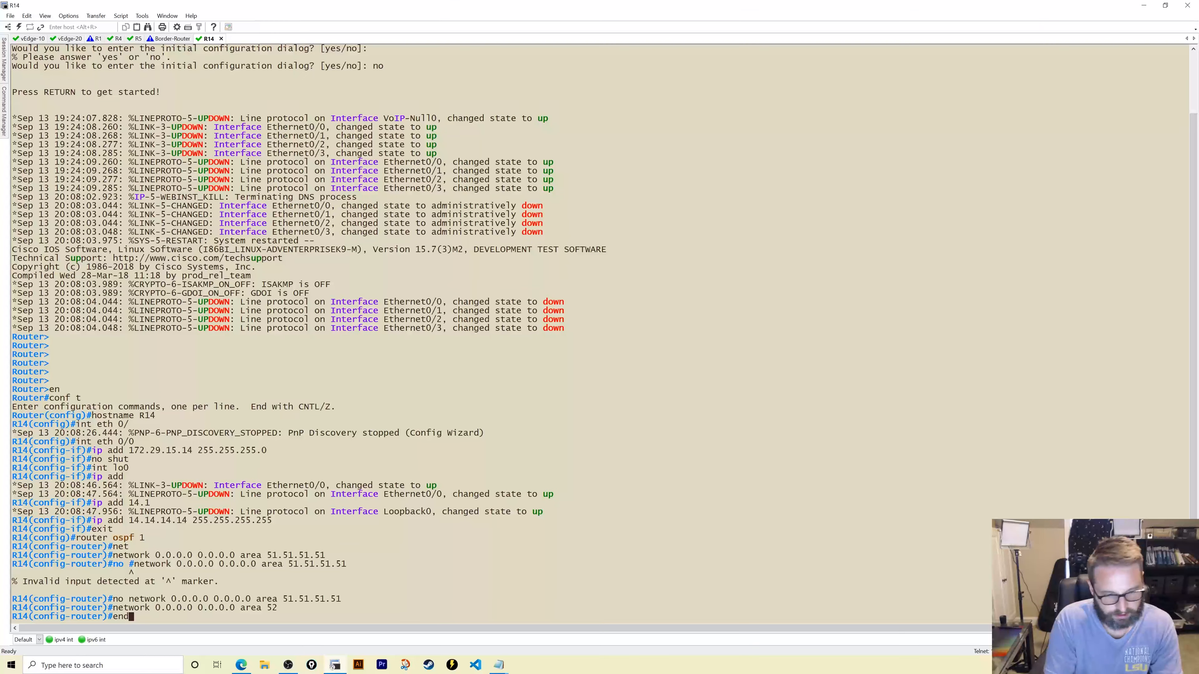
key(Return)
- Enable OSPF adjacency, hello and packet debugging on R14
text(debiug)
key(BackSpace)
key(BackSpace)
key(BackSpace)
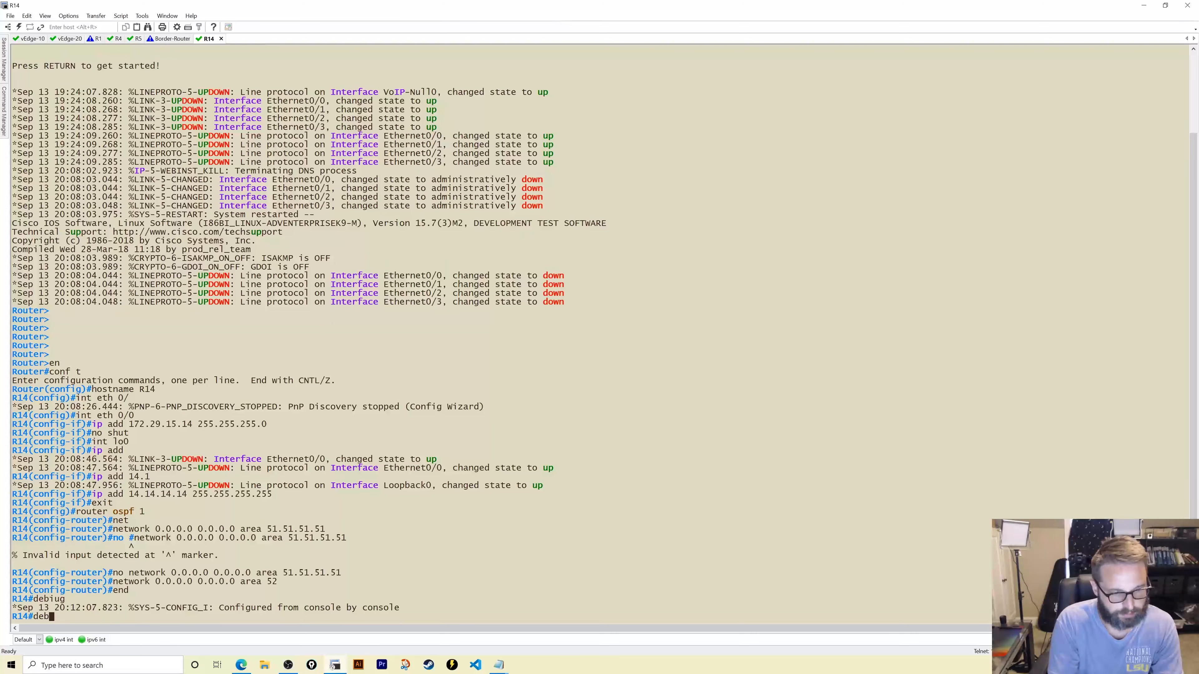
text(ug ip osp)
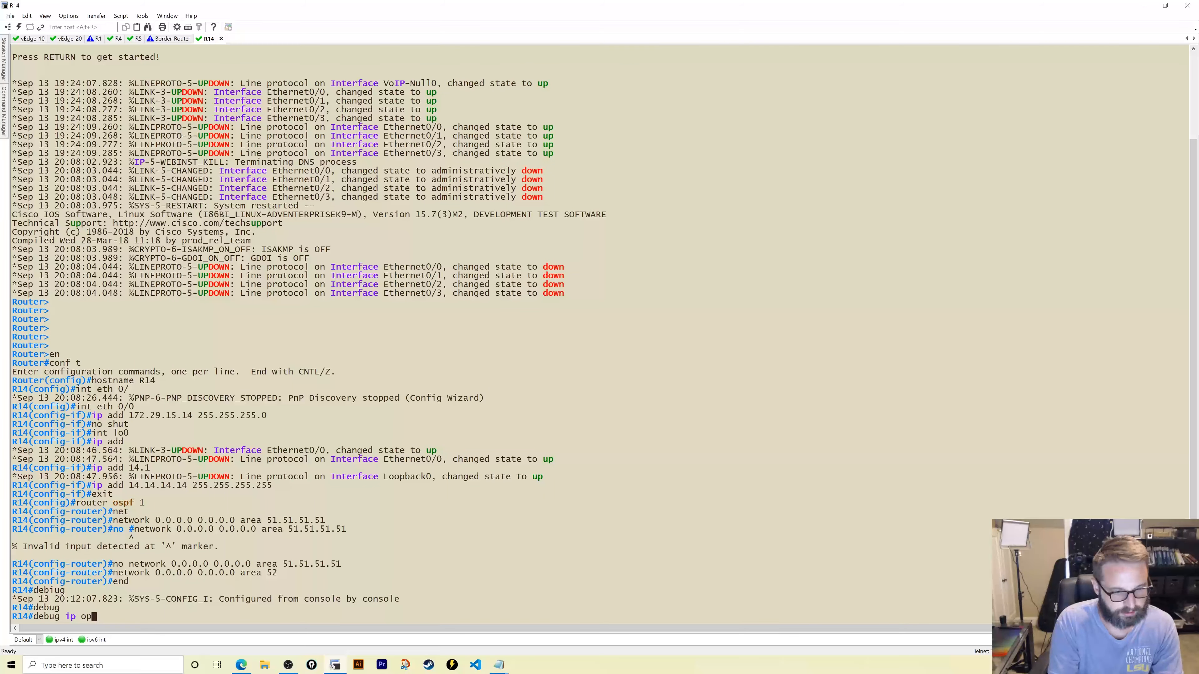
text(f adj)
key(Return)
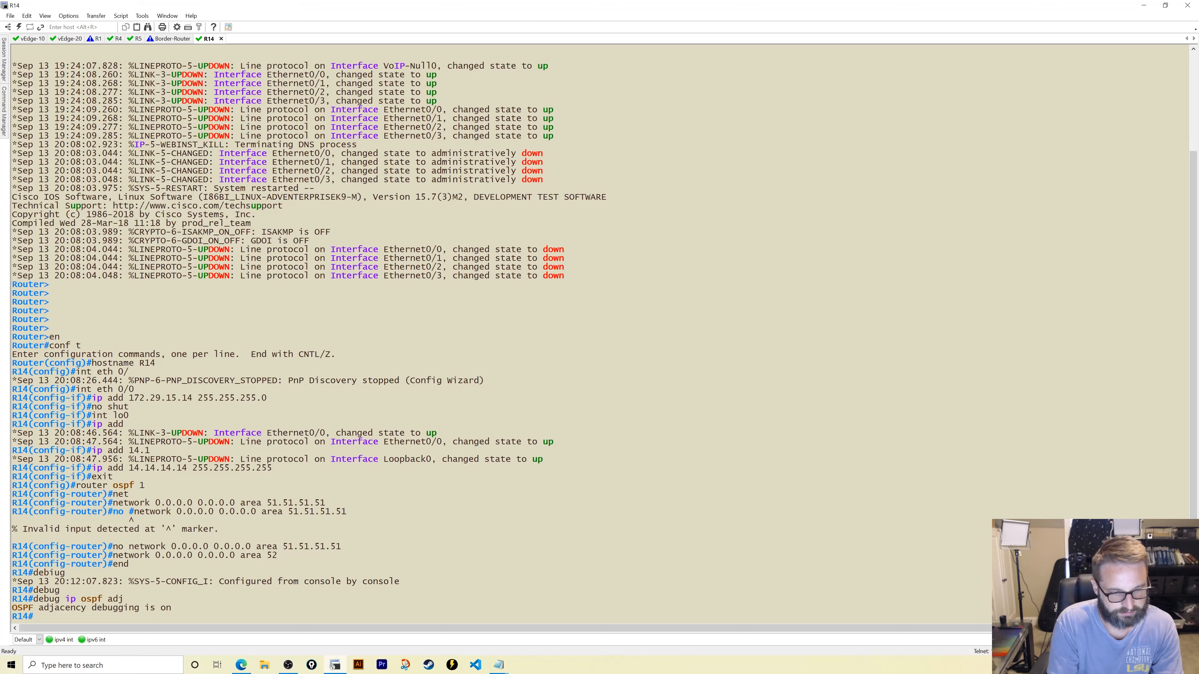
text(debug ip)
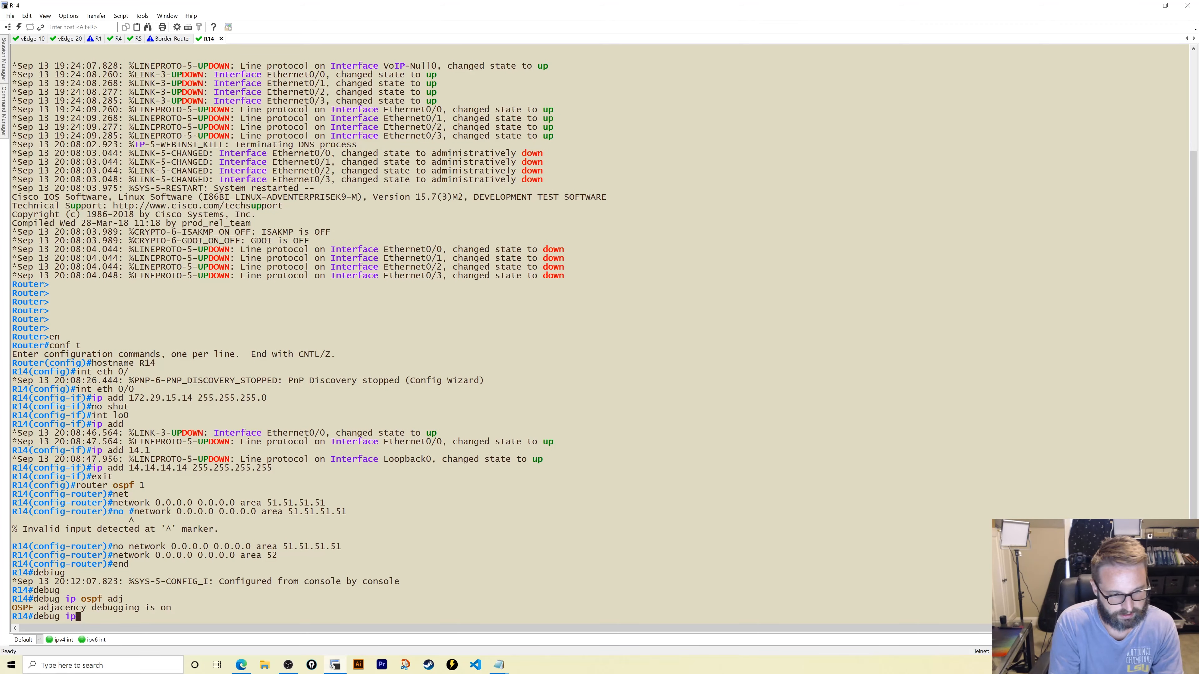
text( ospf he;)
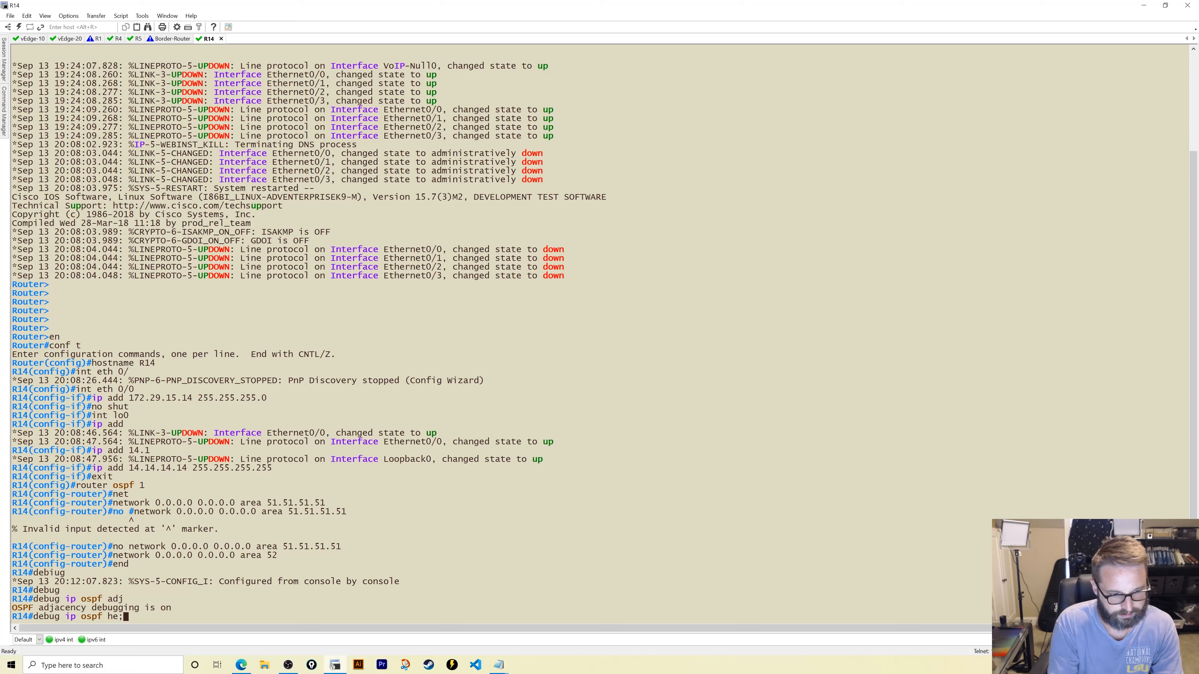
key(BackSpace)
text(llo)
key(Return)
text(debuyg)
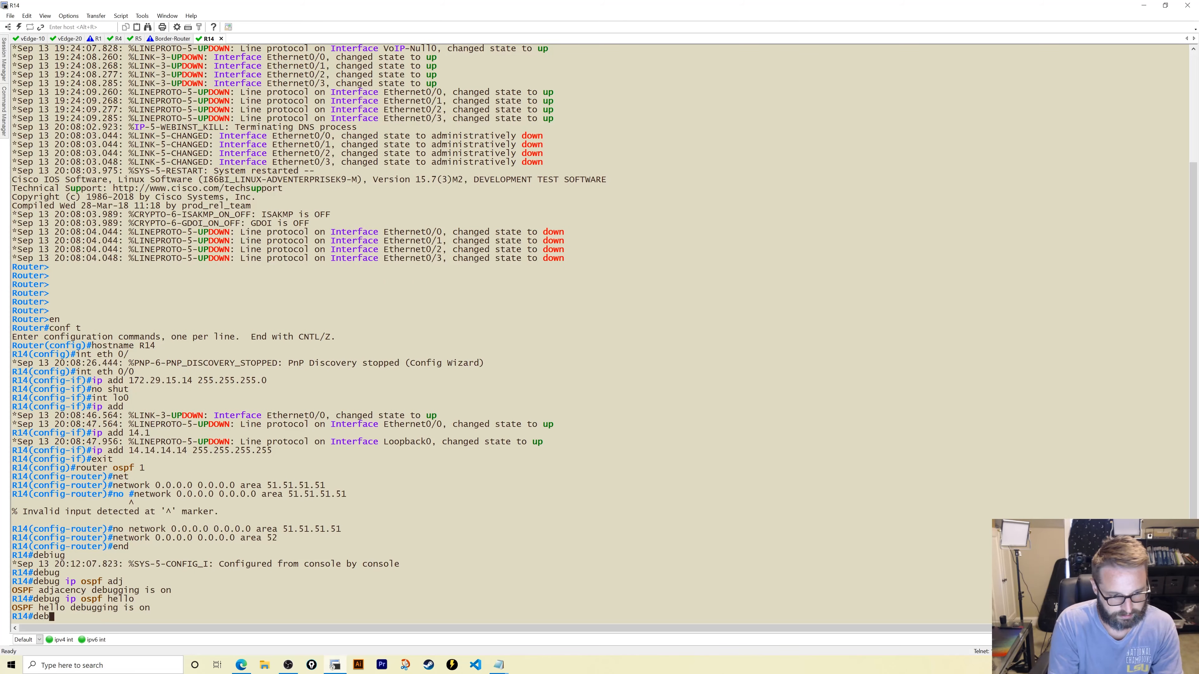
key(BackSpace)
key(BackSpace)
text(g ip ospf )
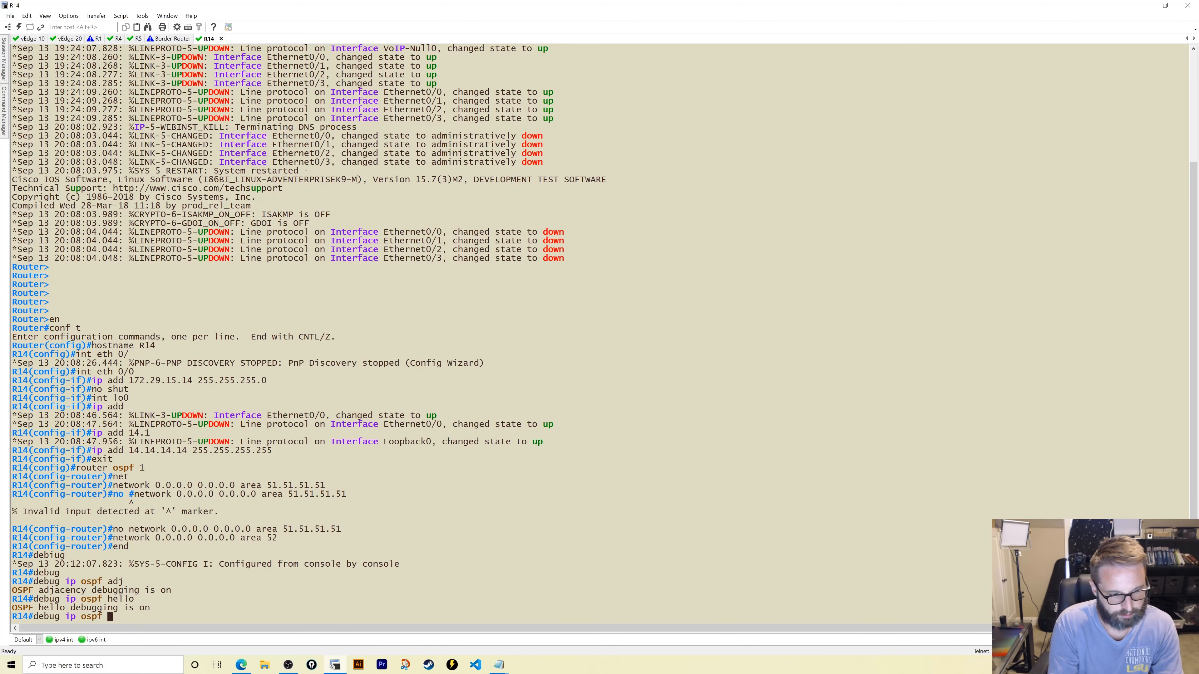
text(packet)
key(Return)
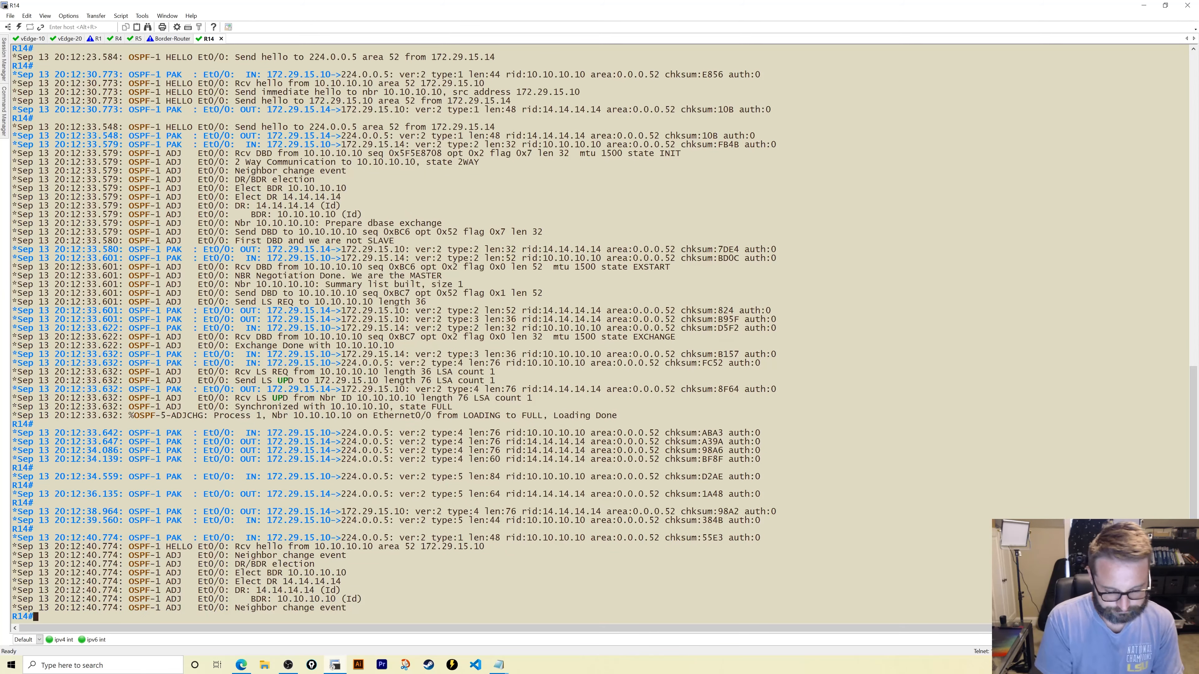
- Turn off all debugging on R14 and check its OSPF route to 10.10.10.10
text(u all)
key(Return)
text(shoiw ip)
key(BackSpace)
key(BackSpace)
key(BackSpace)
key(BackSpace)
key(BackSpace)
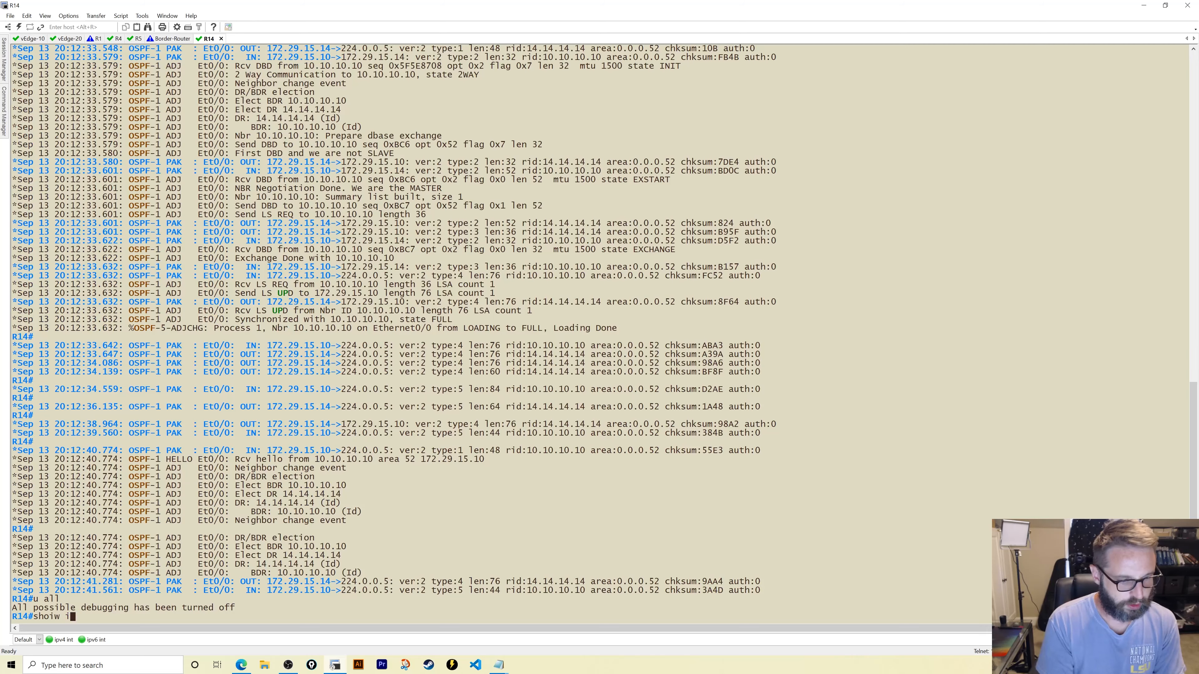
text(w ip route)
key(Return)
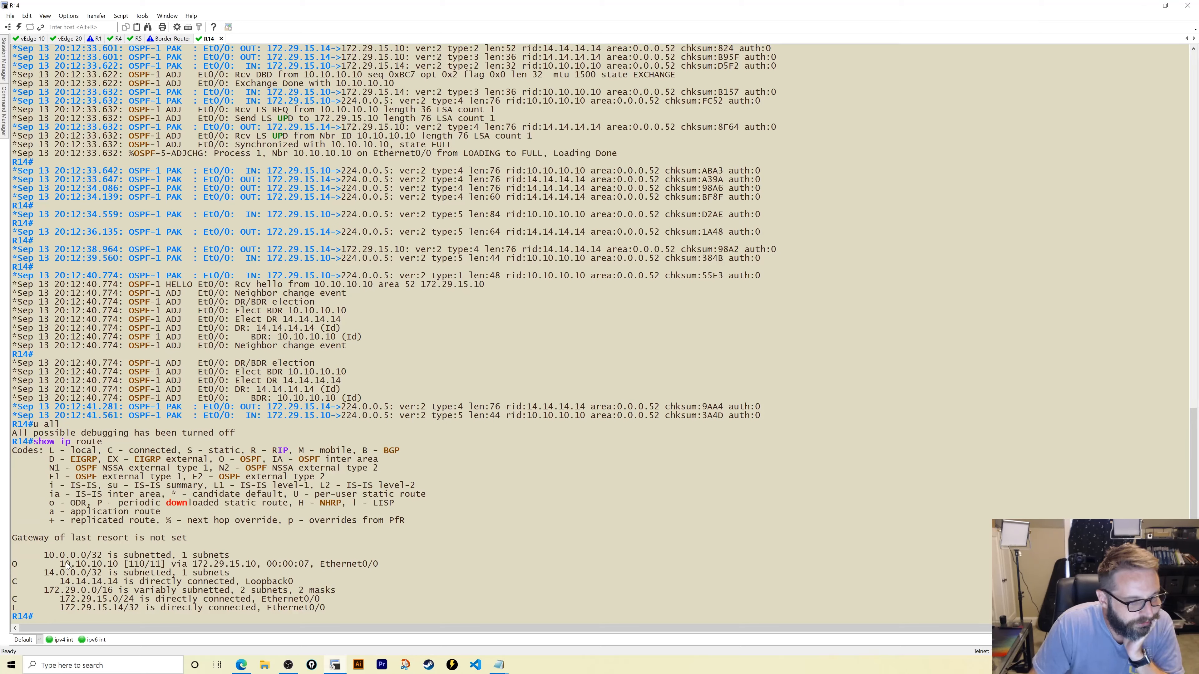
drag(65, 565, 152, 566)
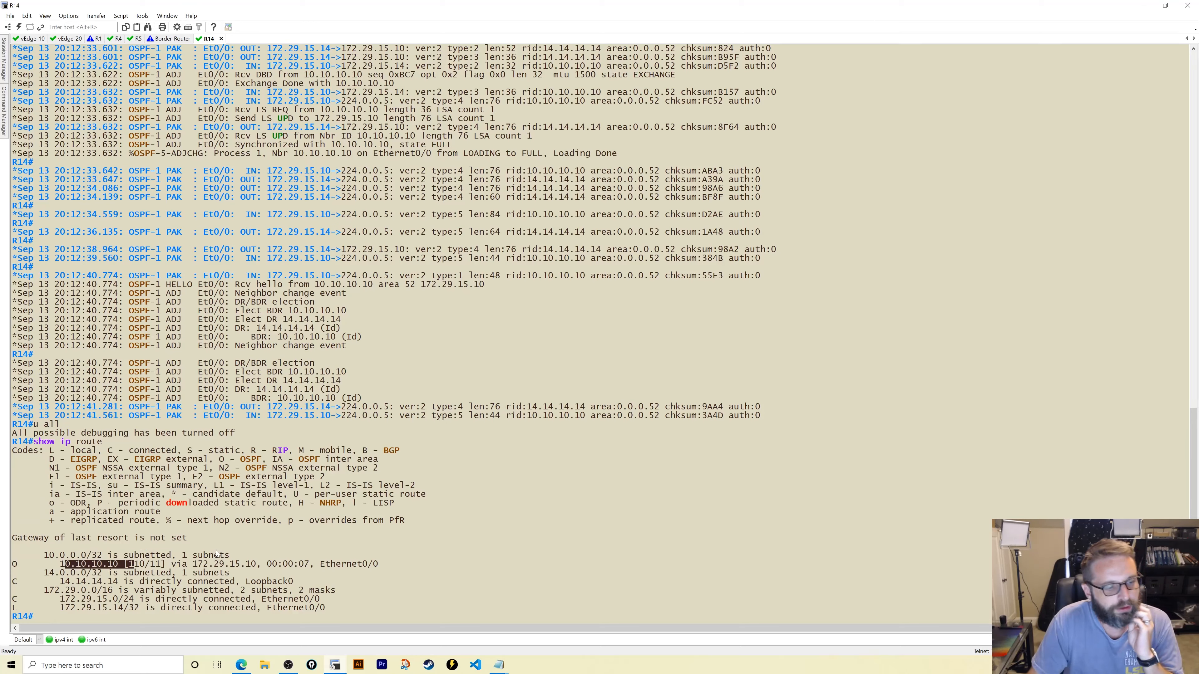
- Check vEdge-10's route table for the OSPF route 14.14.14.14/32
click(31, 38)
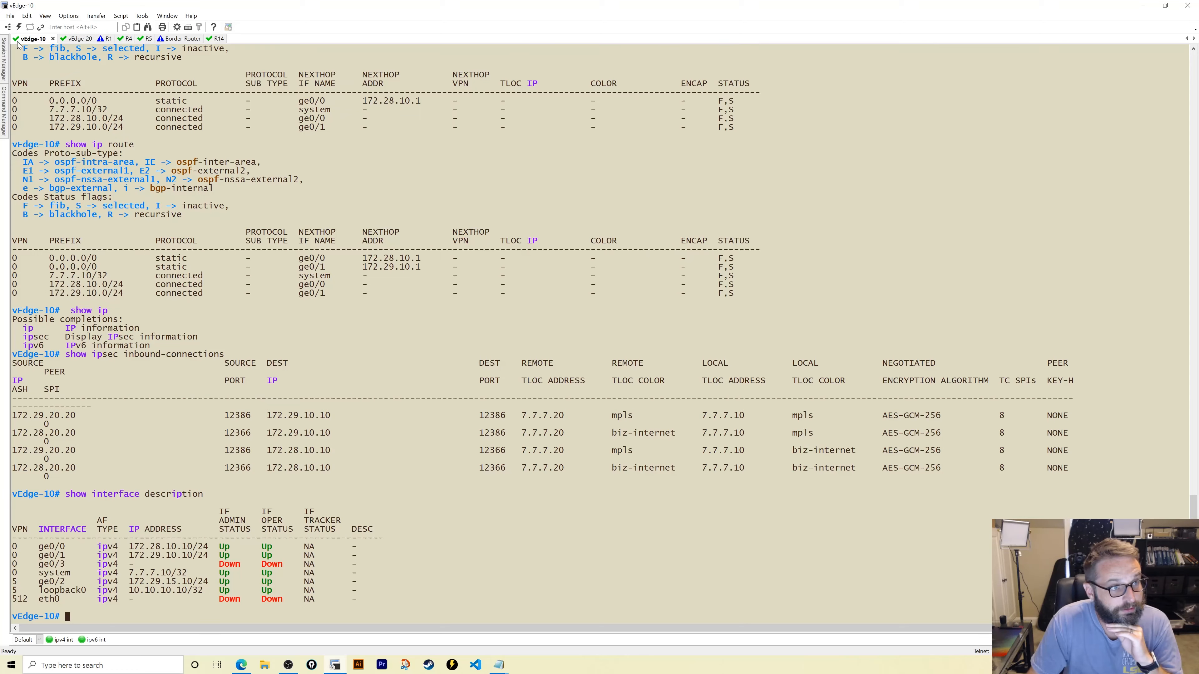
text(show ip route)
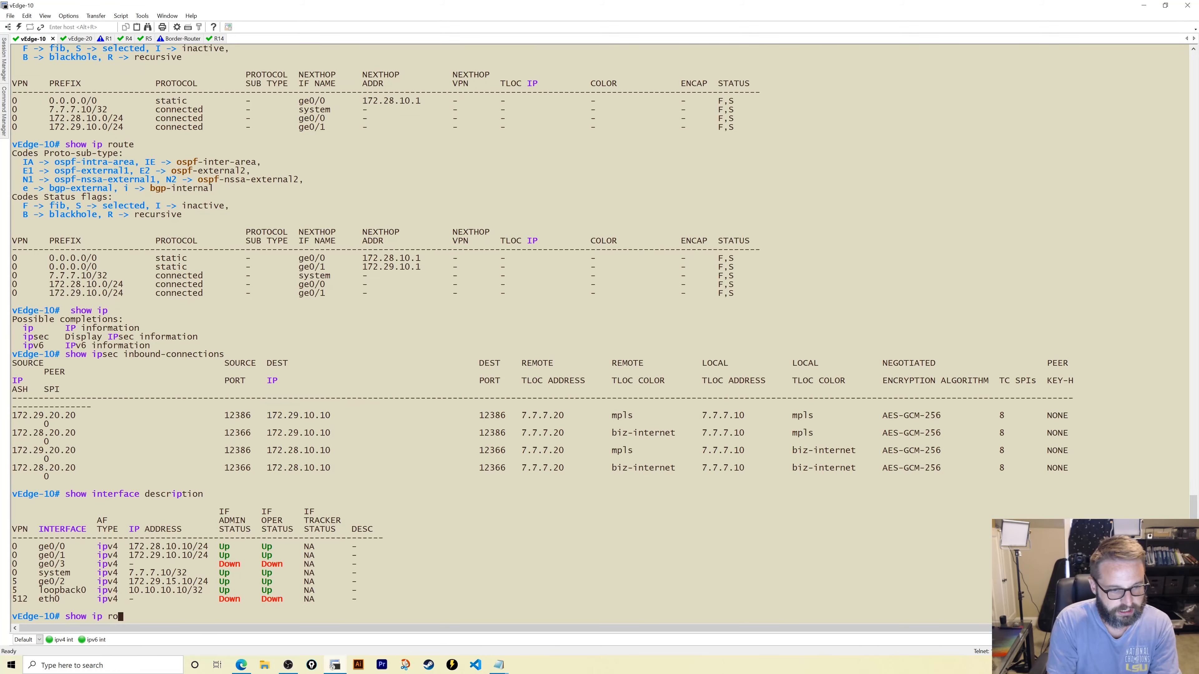
key(Return)
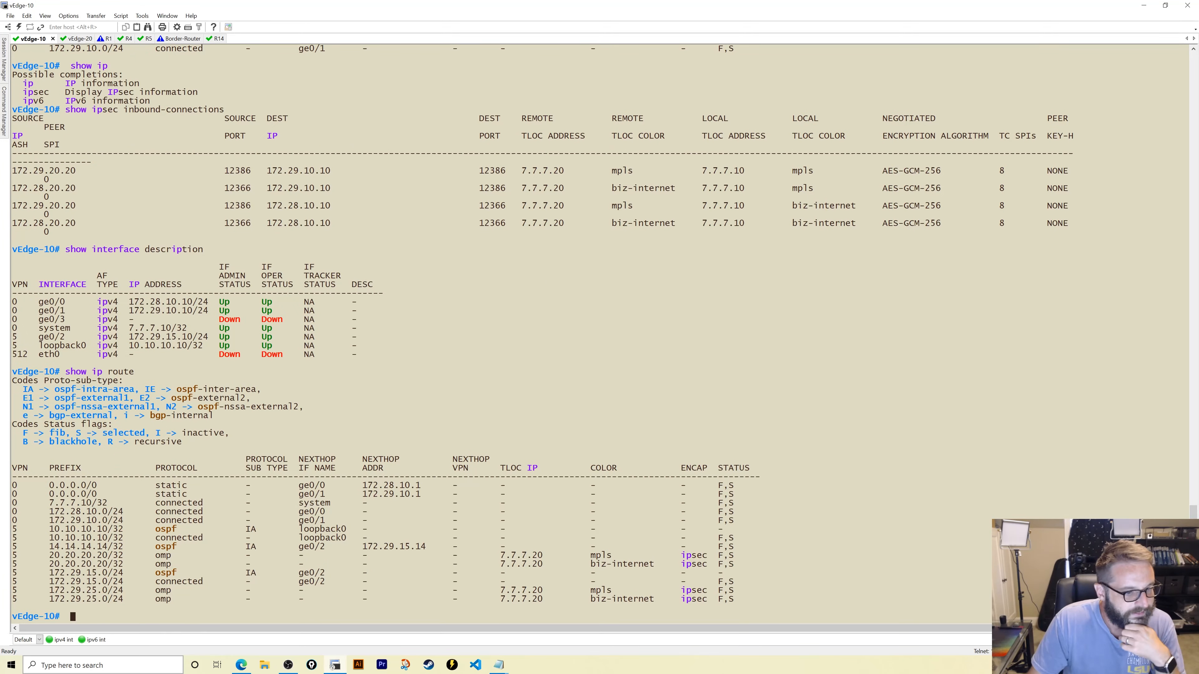
drag(40, 546, 133, 548)
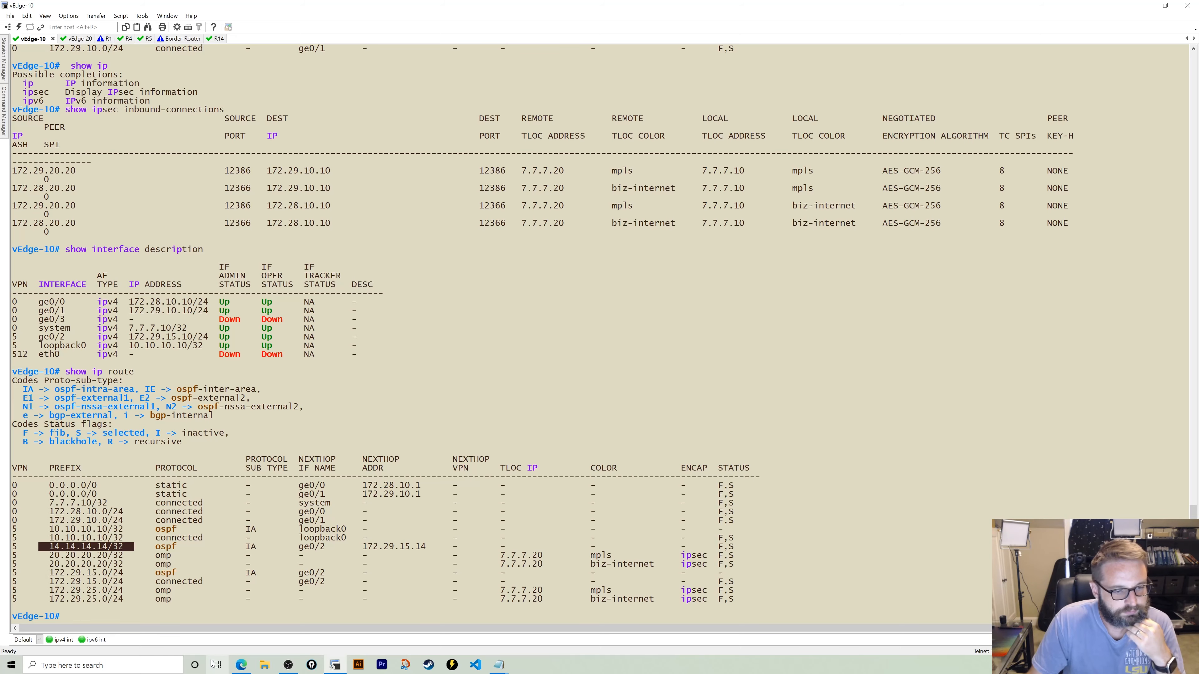
click(241, 665)
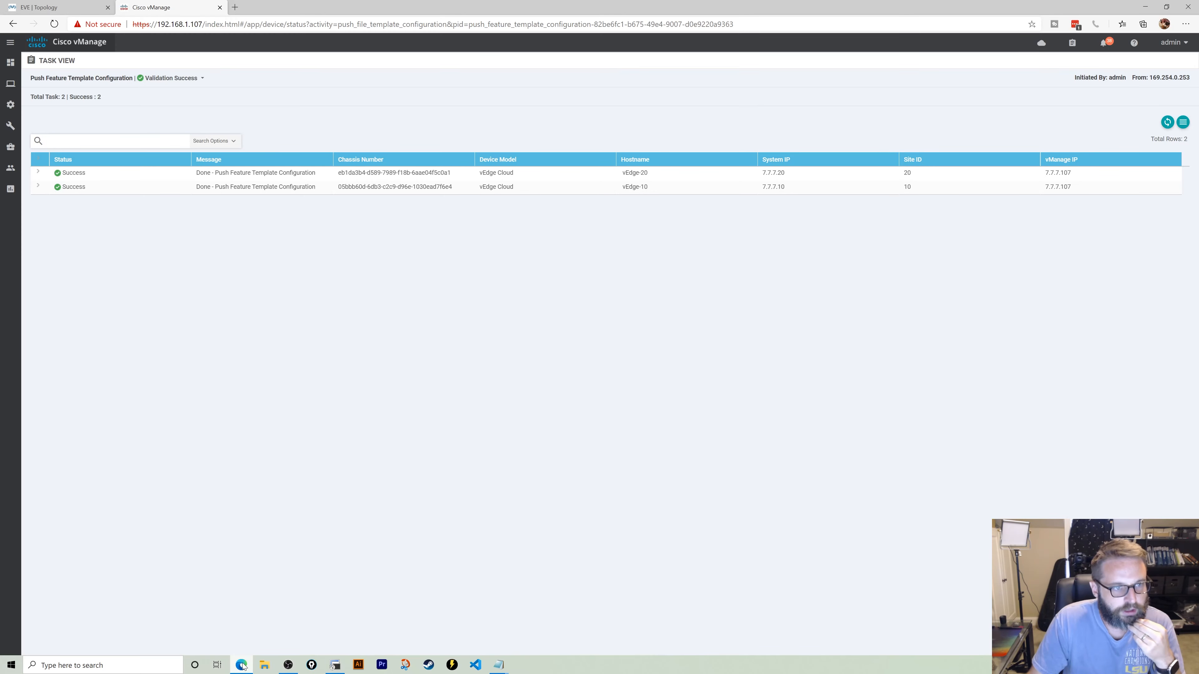
click(56, 7)
click(941, 354)
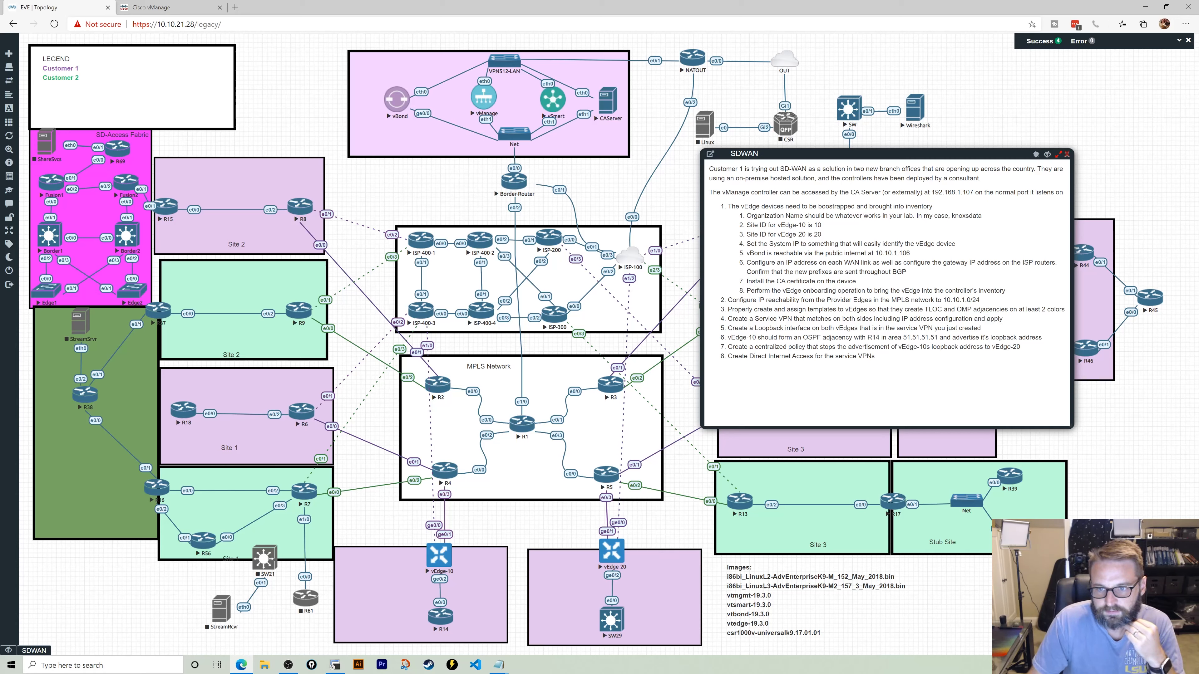
drag(728, 347, 871, 346)
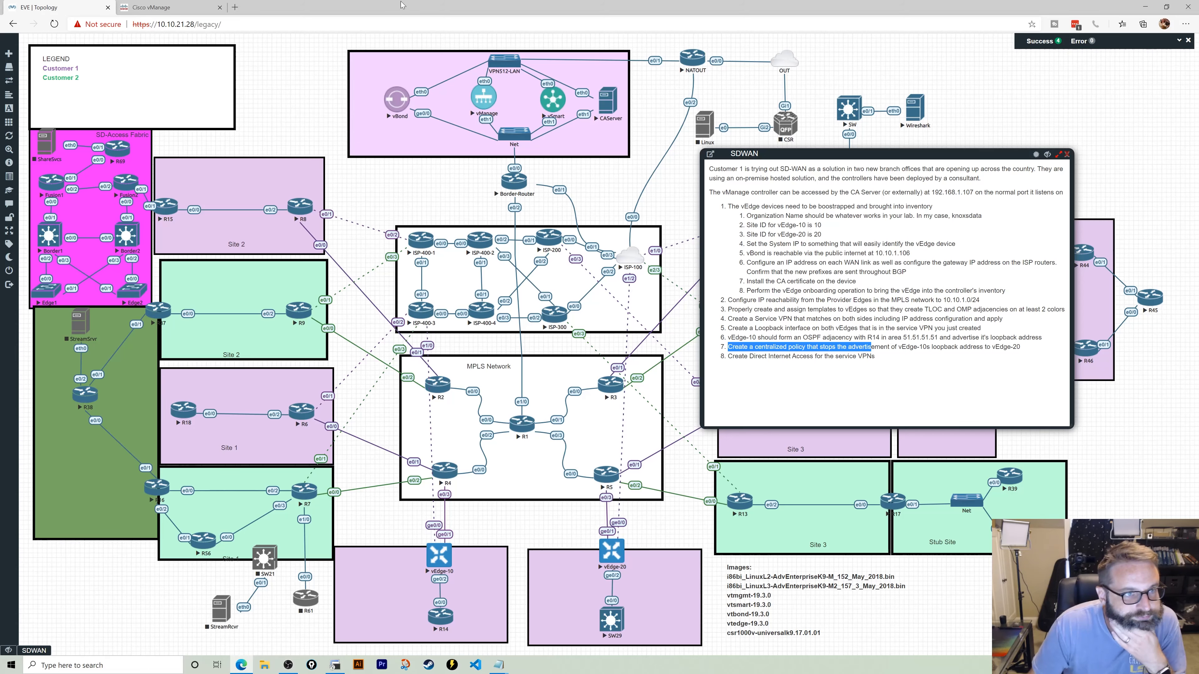
click(160, 5)
mouse_move(12, 105)
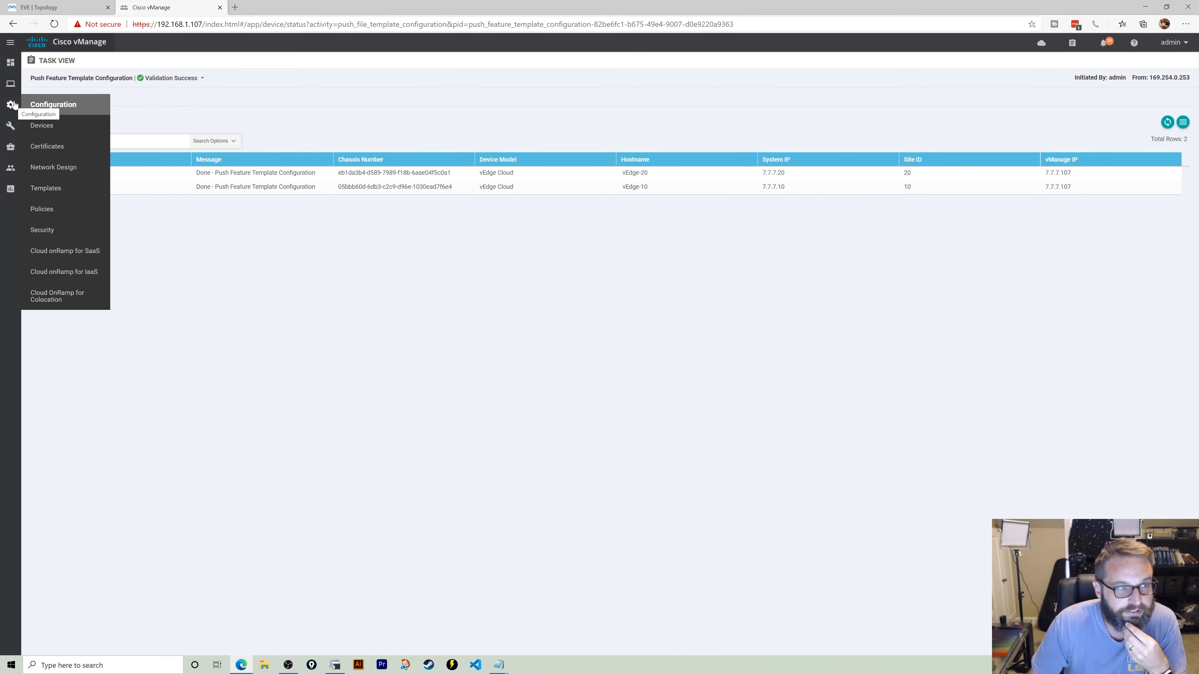
mouse_move(12, 84)
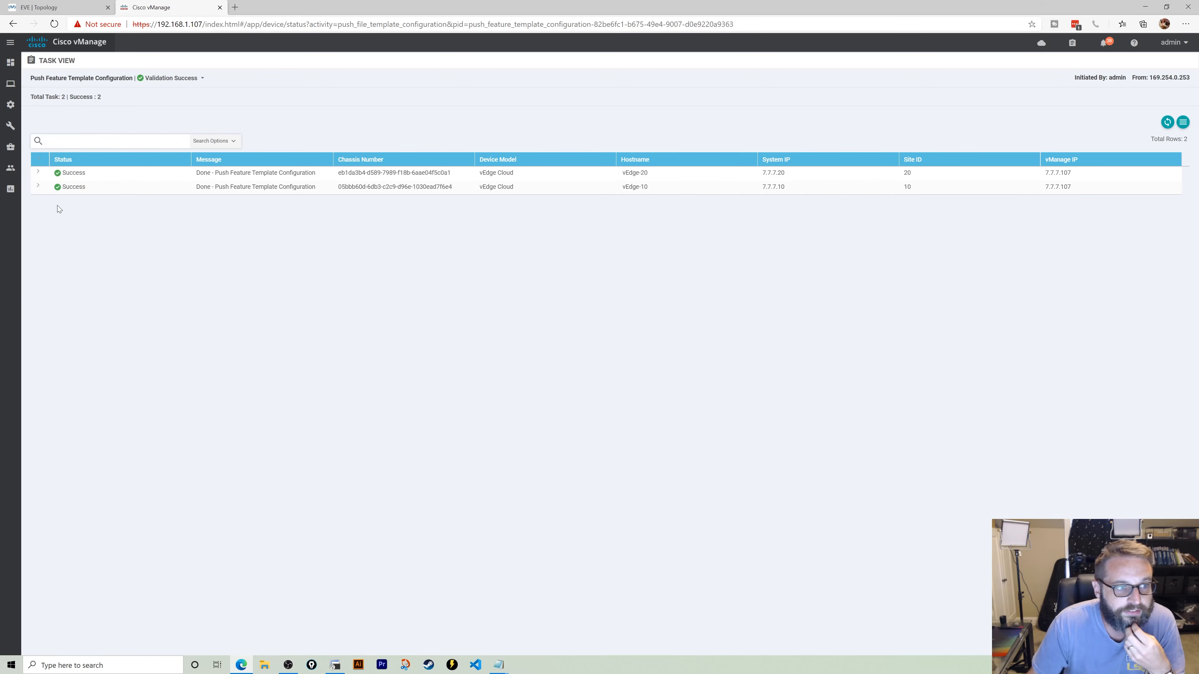
- Start a new centralized policy and create VPN list vpn5 containing VPN 5
click(73, 204)
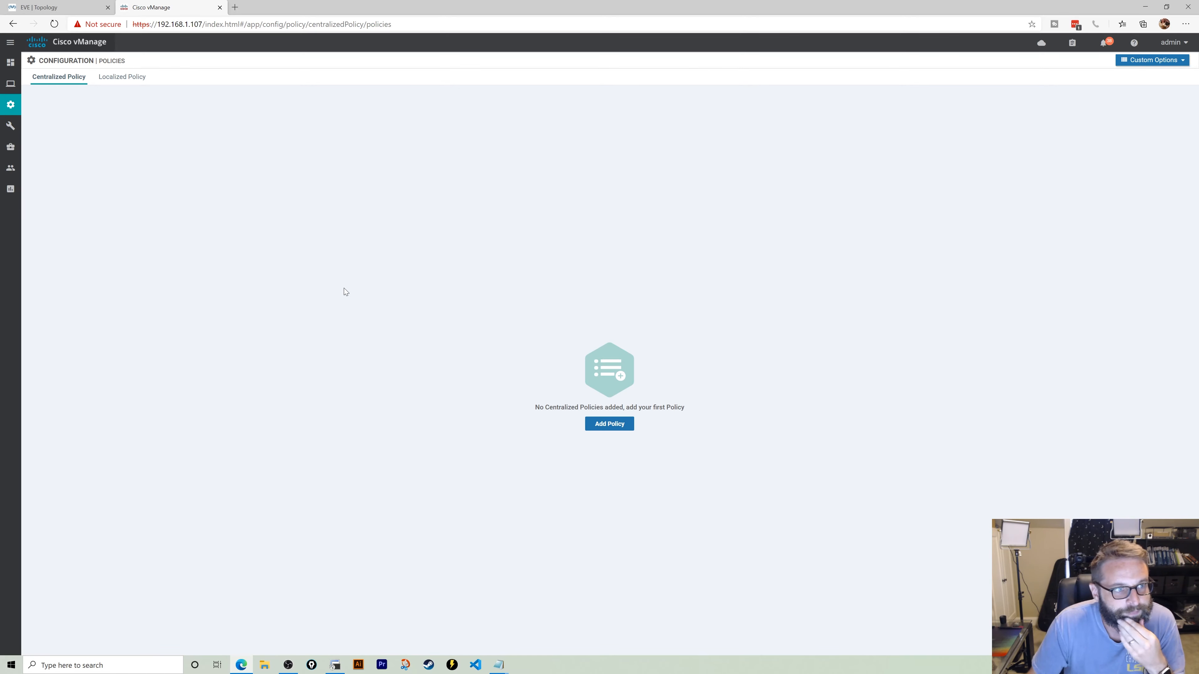
click(610, 425)
click(75, 273)
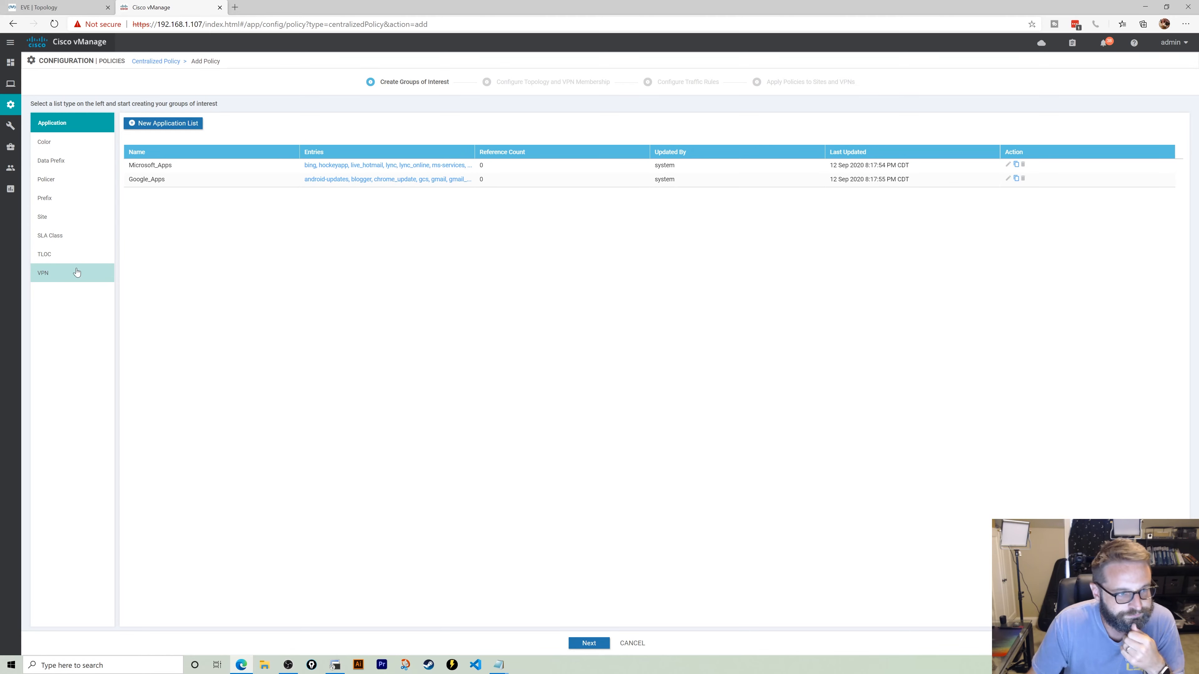
click(172, 123)
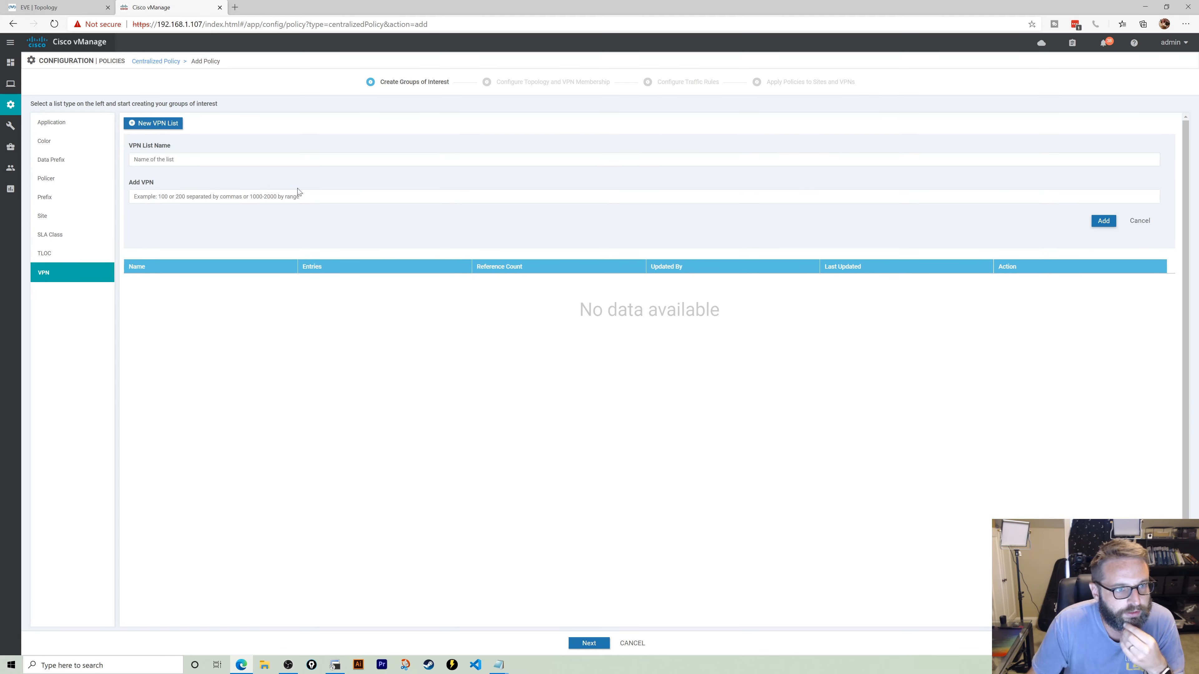
click(182, 152)
text(5)
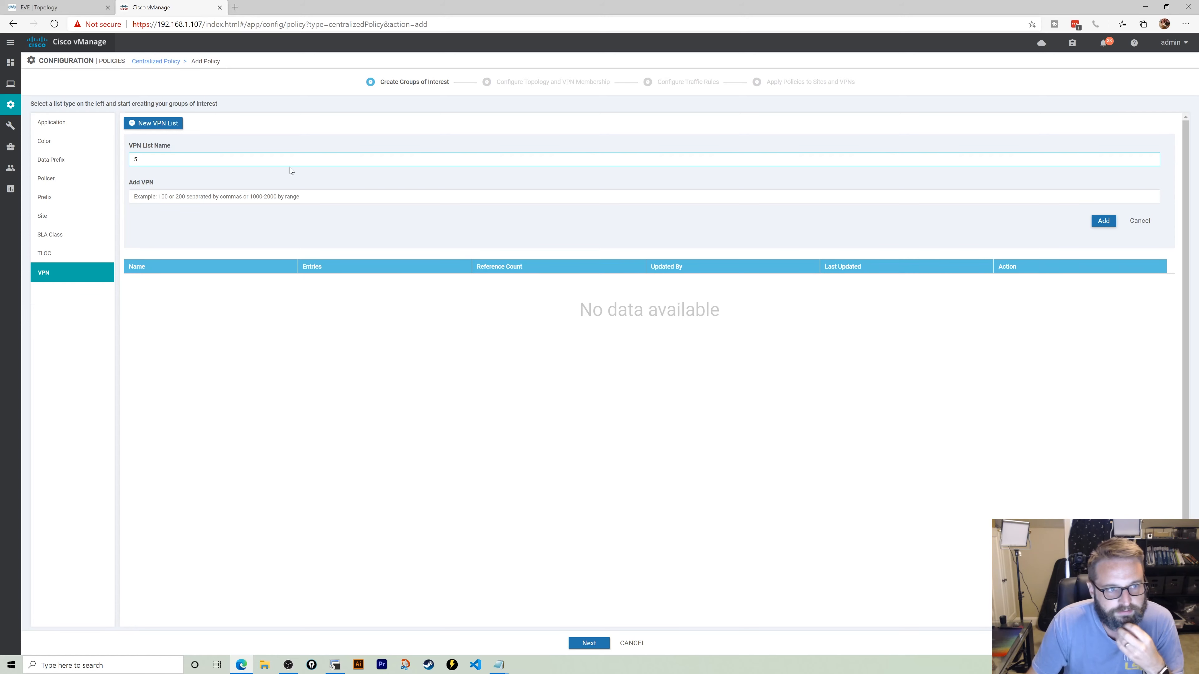
click(215, 189)
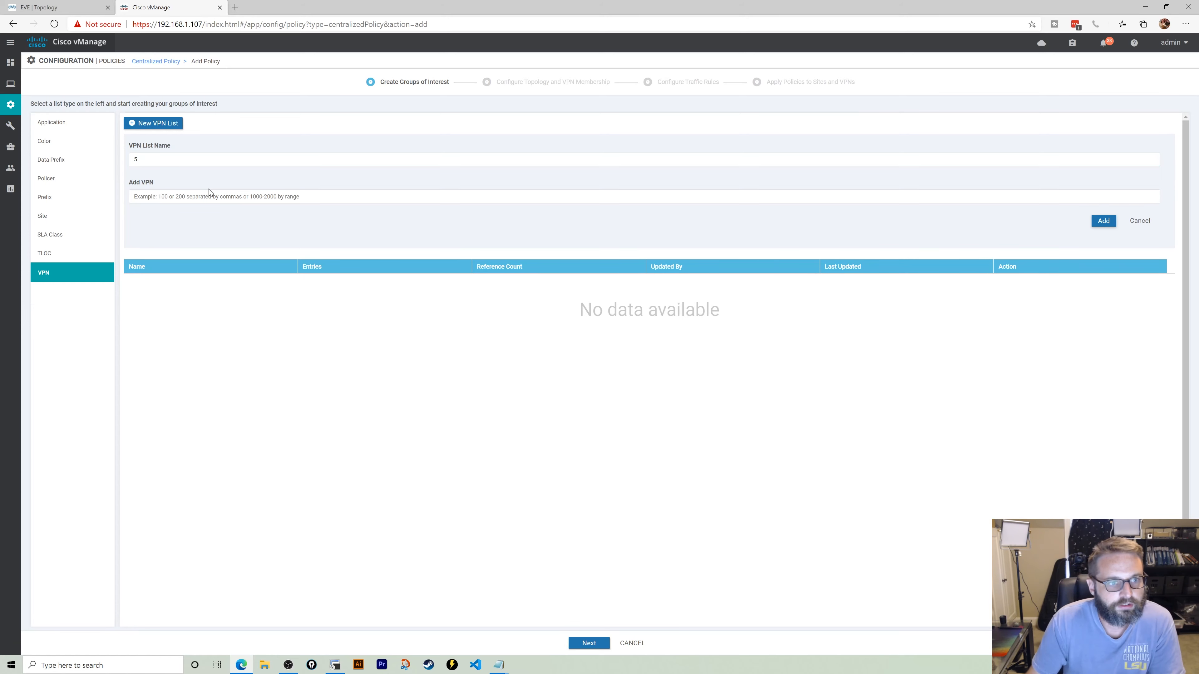
click(209, 192)
text(5)
click(178, 154)
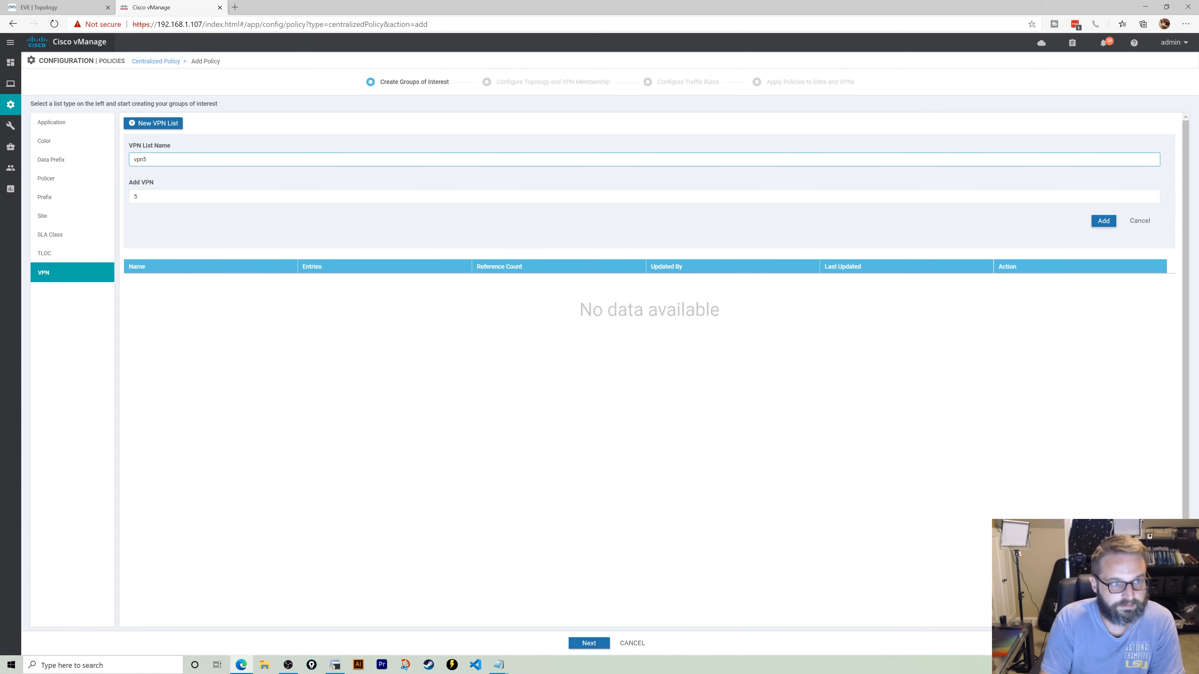
click(1104, 219)
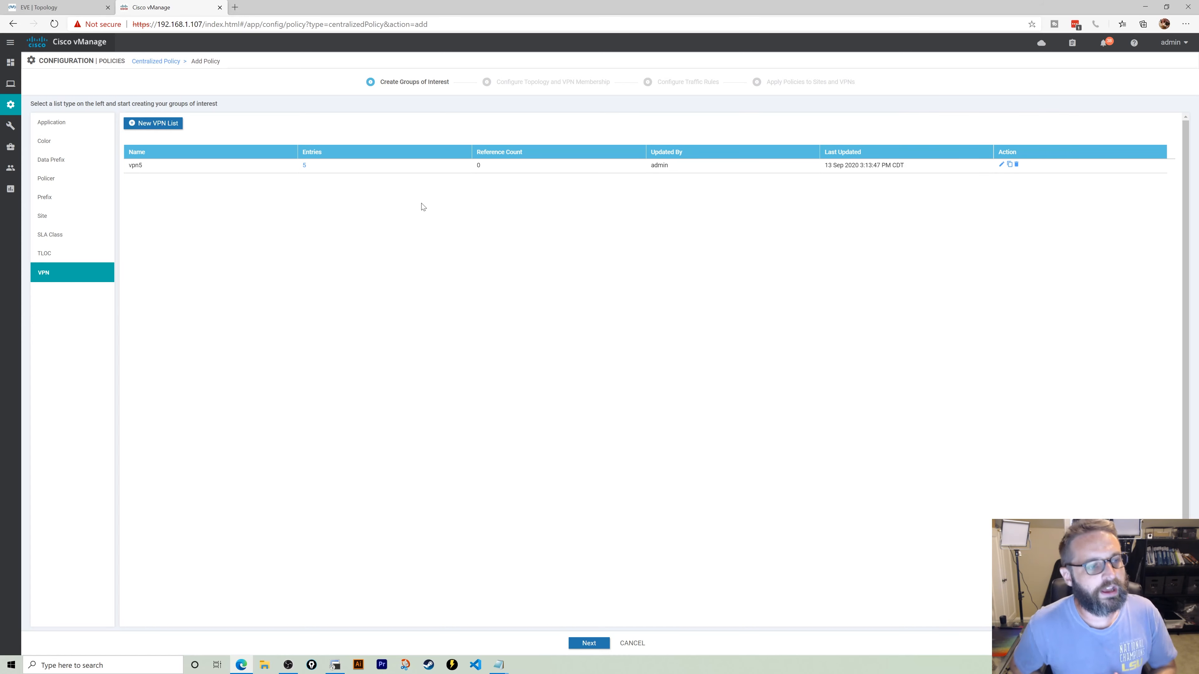
- Create site list site10 containing site 10
click(43, 215)
click(157, 124)
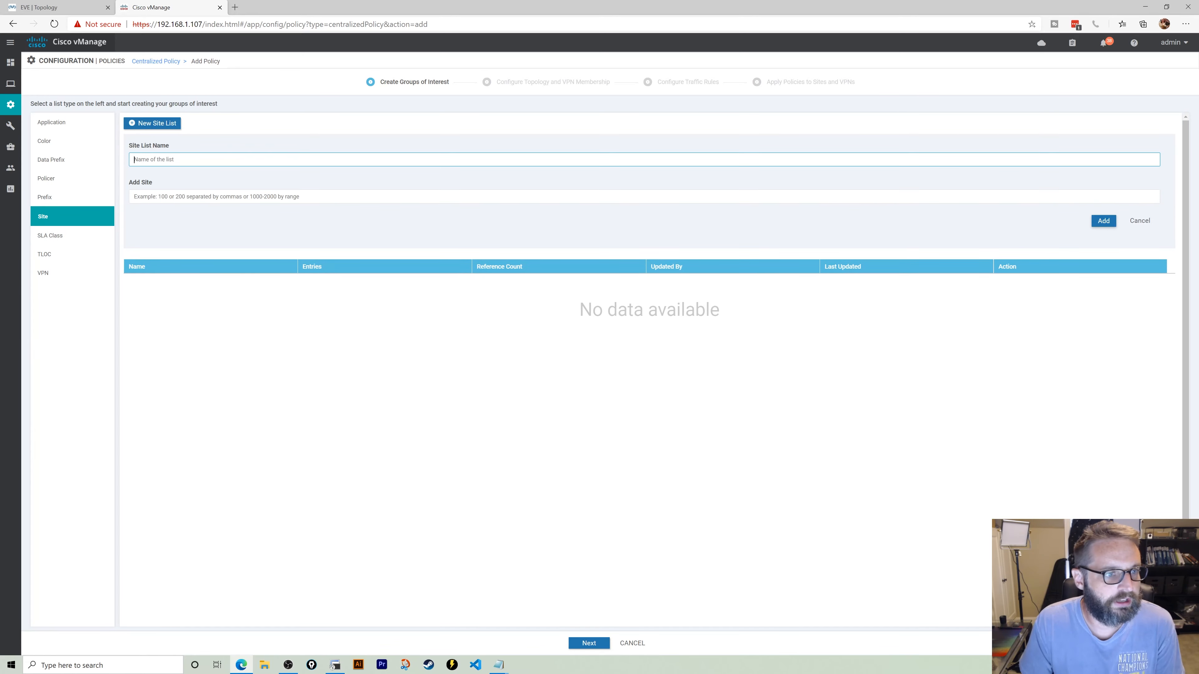
text(sity)
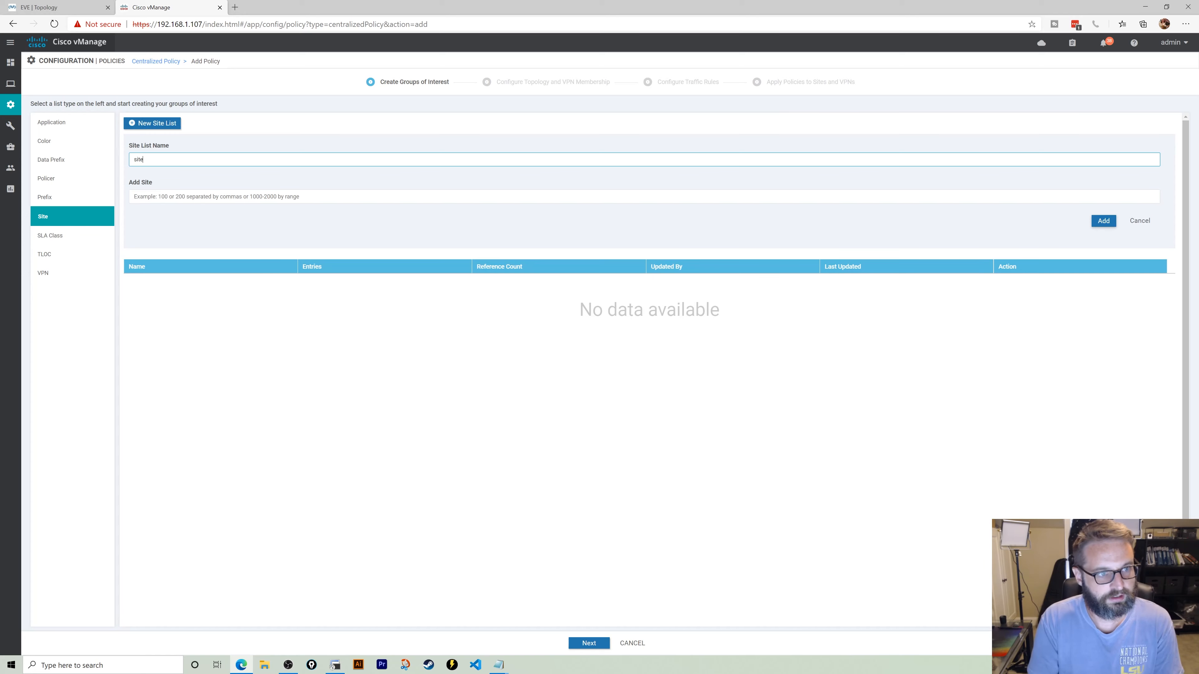
text(10)
key(Tab)
text(10)
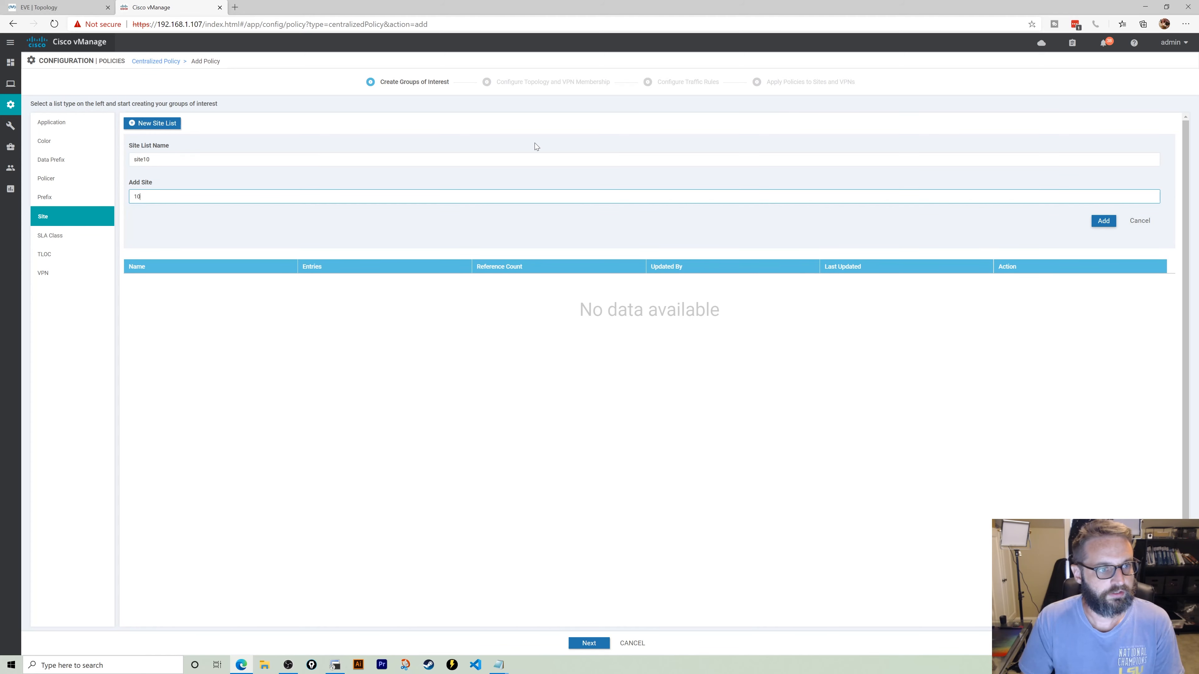
click(1101, 221)
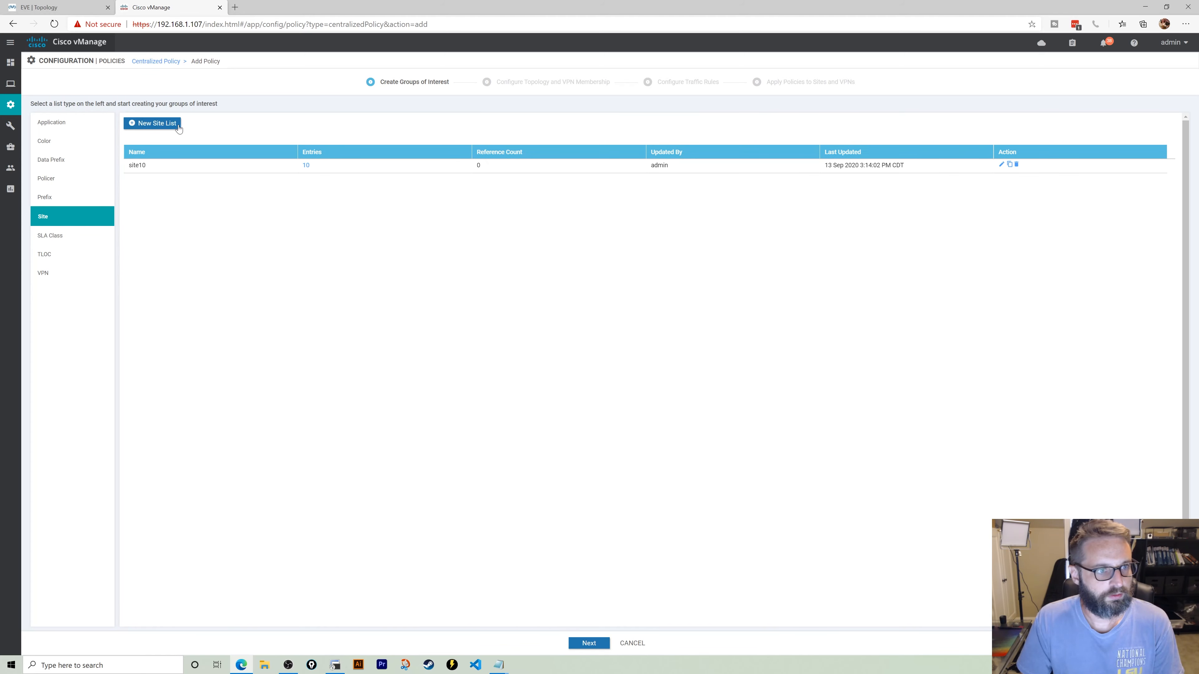
- Create site list site20 containing site 20
click(157, 124)
text(site)
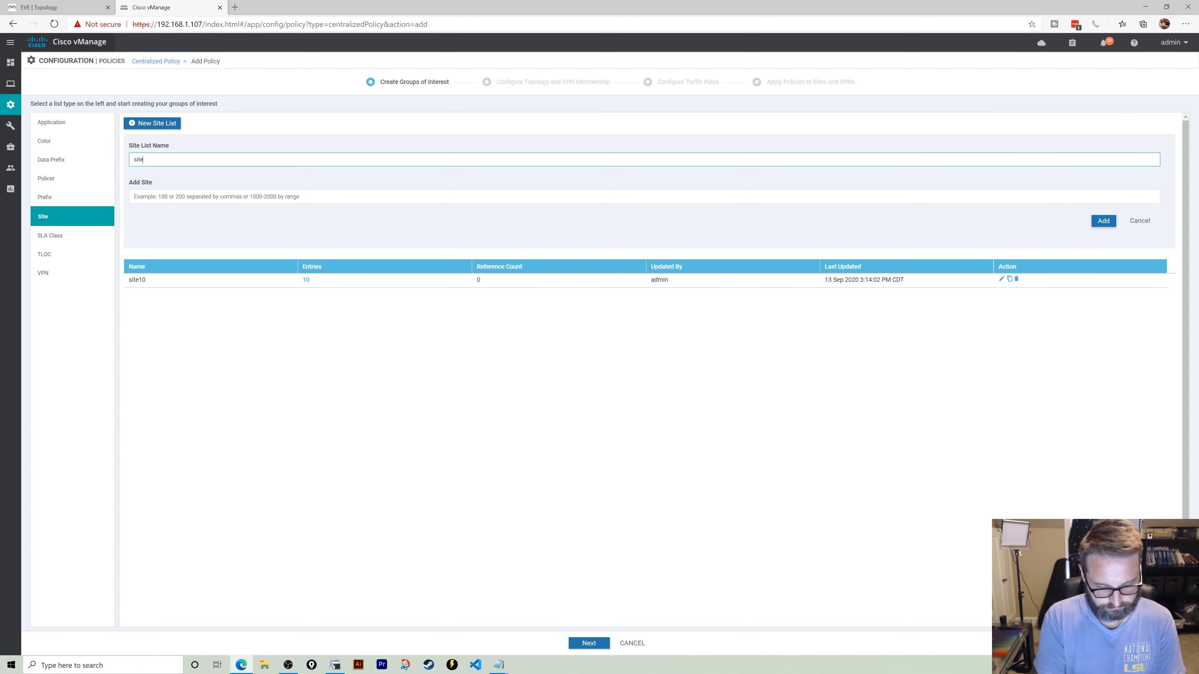
text( 20)
key(Tab)
text(20)
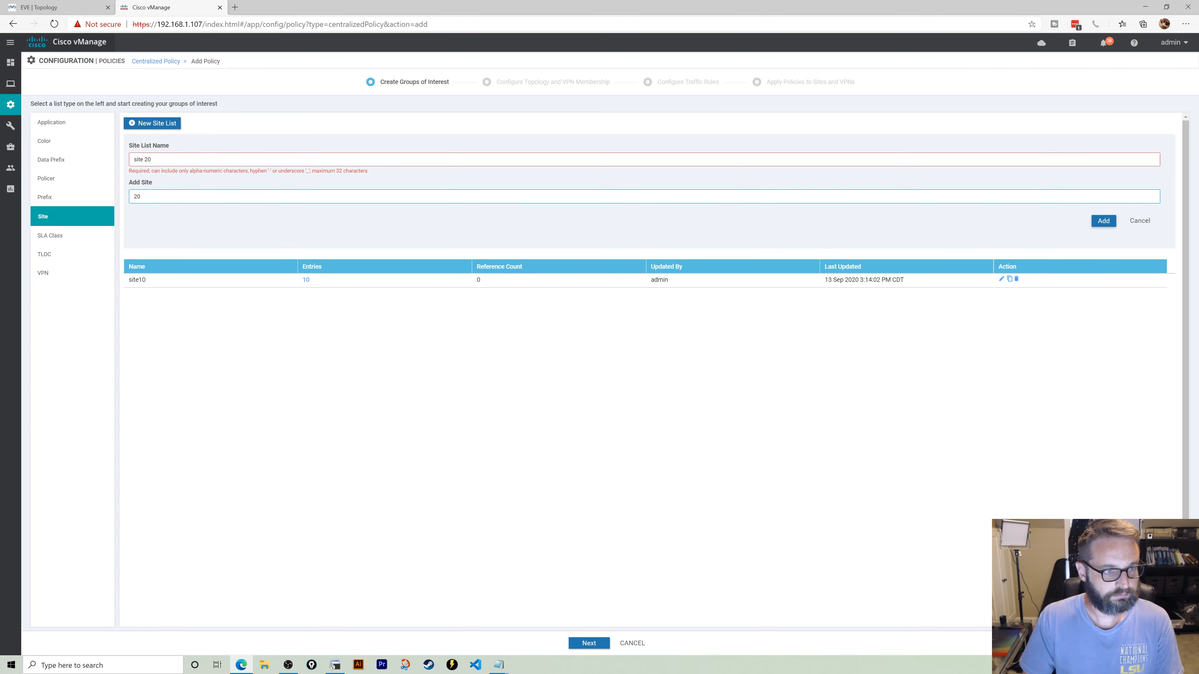
click(144, 160)
key(BackSpace)
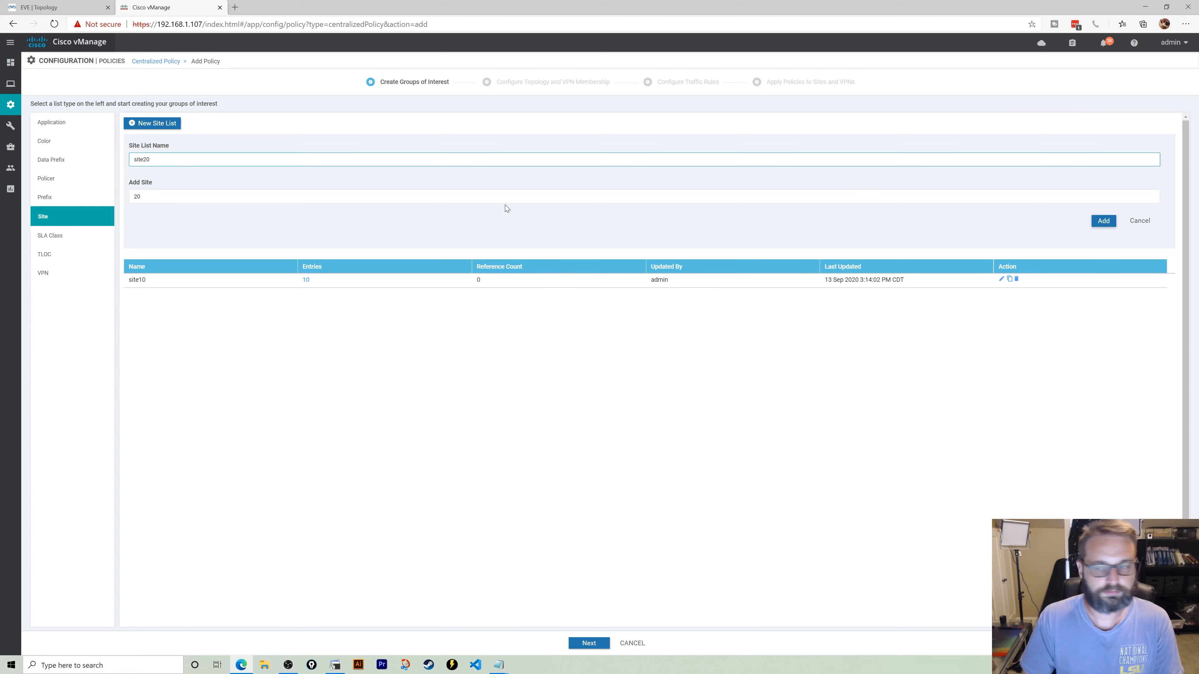
click(1103, 221)
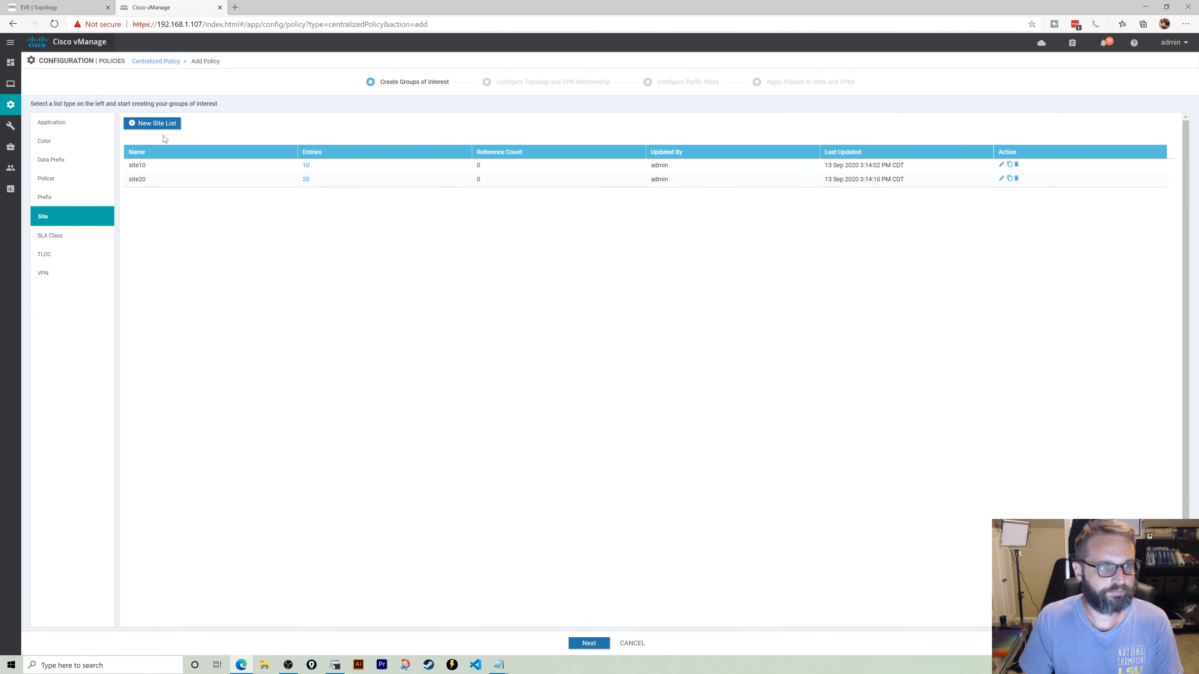
- Create site list site1020 containing sites 10 and 20
click(163, 124)
text(site1020)
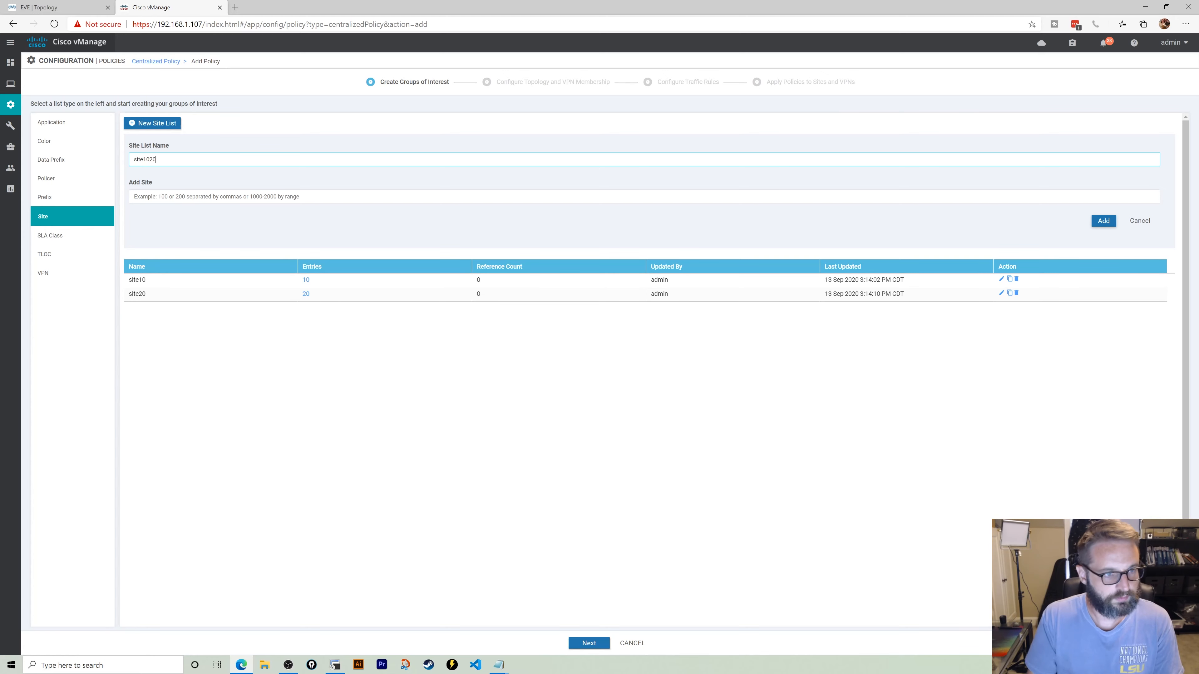
key(Tab)
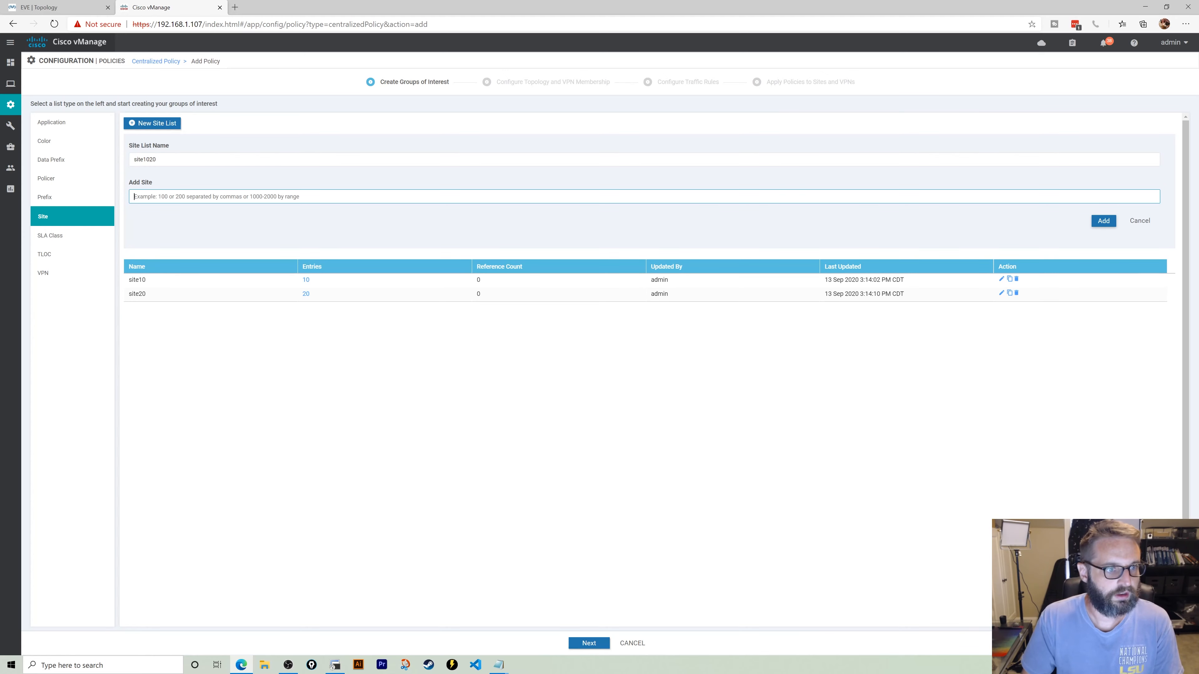
text(10,20)
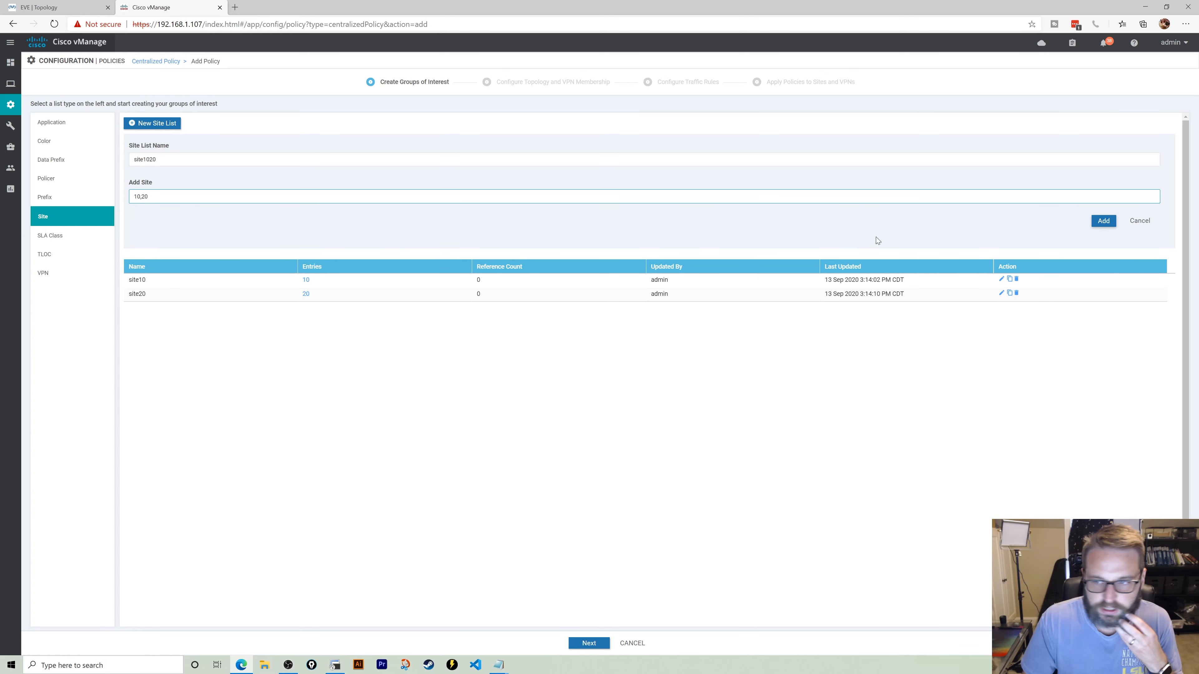
click(1103, 221)
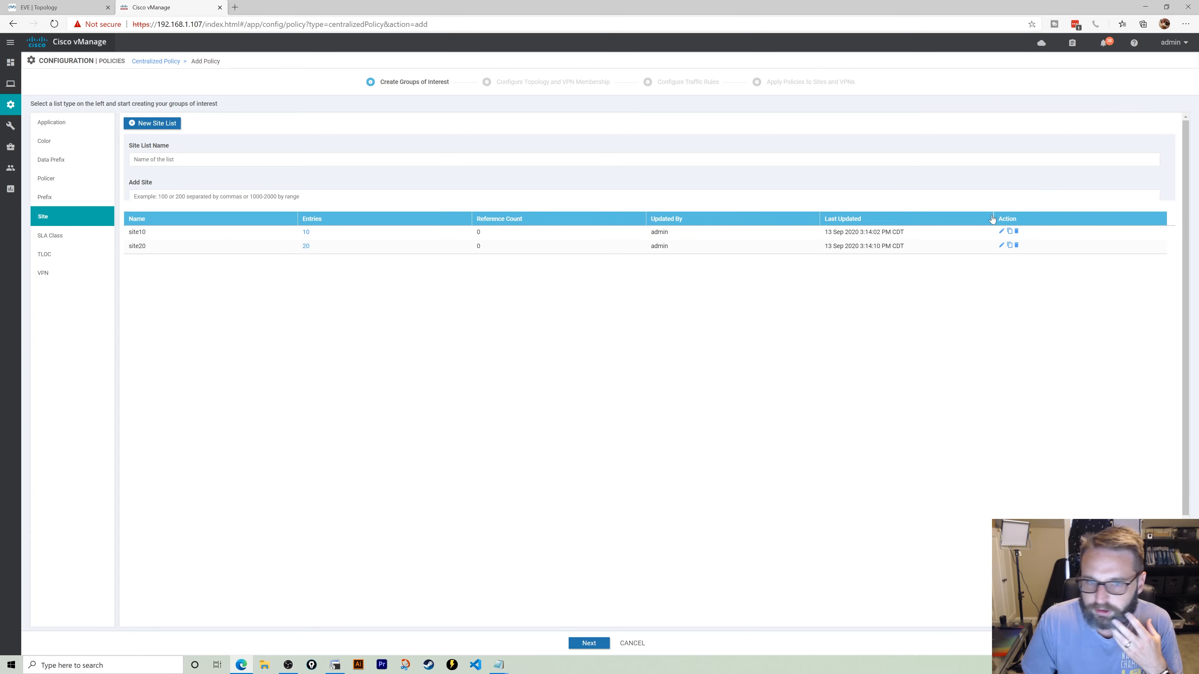
- Create IPv4 prefix list 10loop containing 10.10.10.10/32
click(69, 207)
click(156, 123)
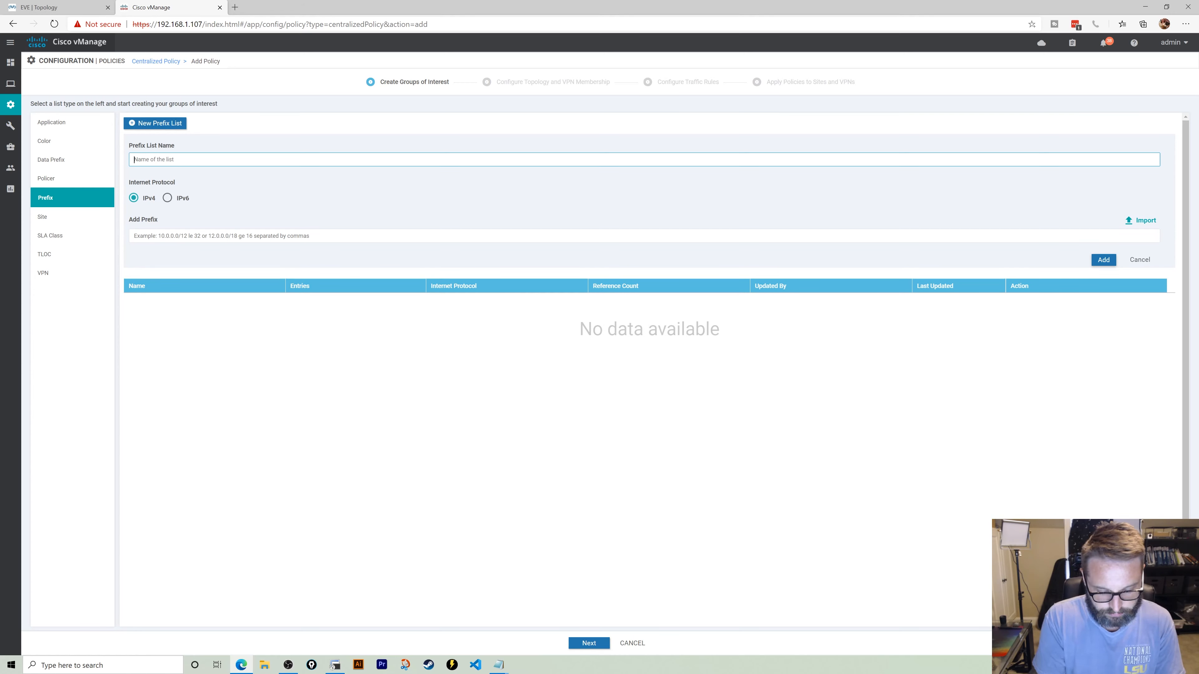
text(10loop)
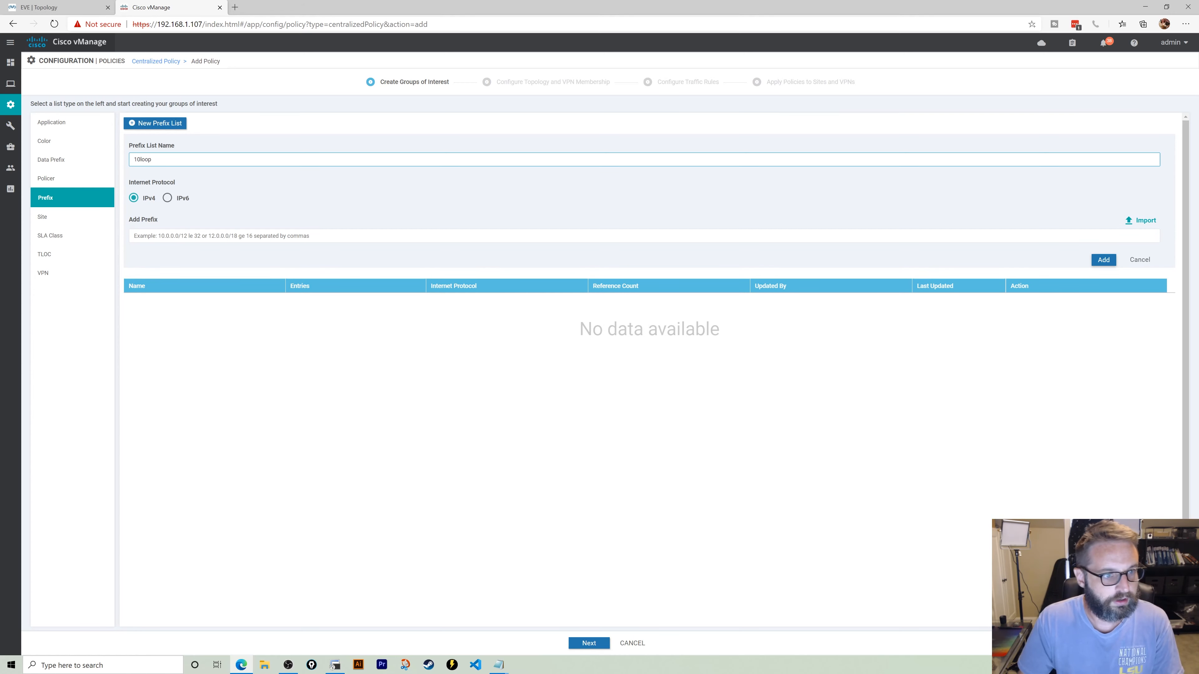
click(134, 236)
text(10)
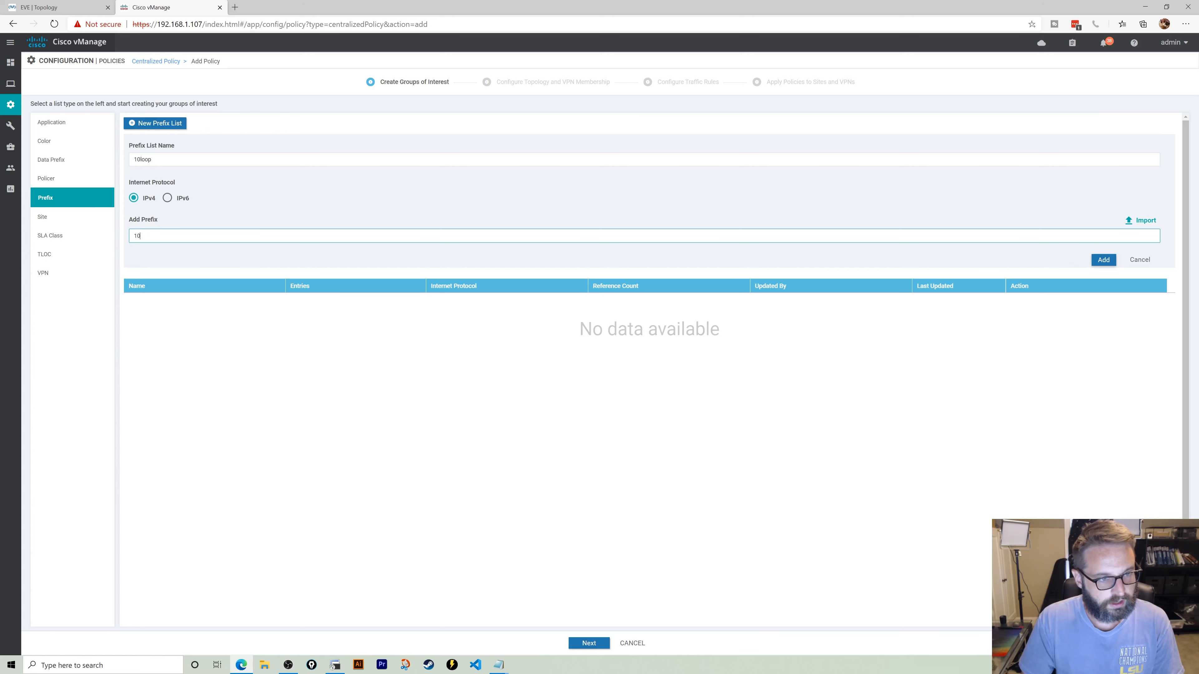
text(.10.10.10/32)
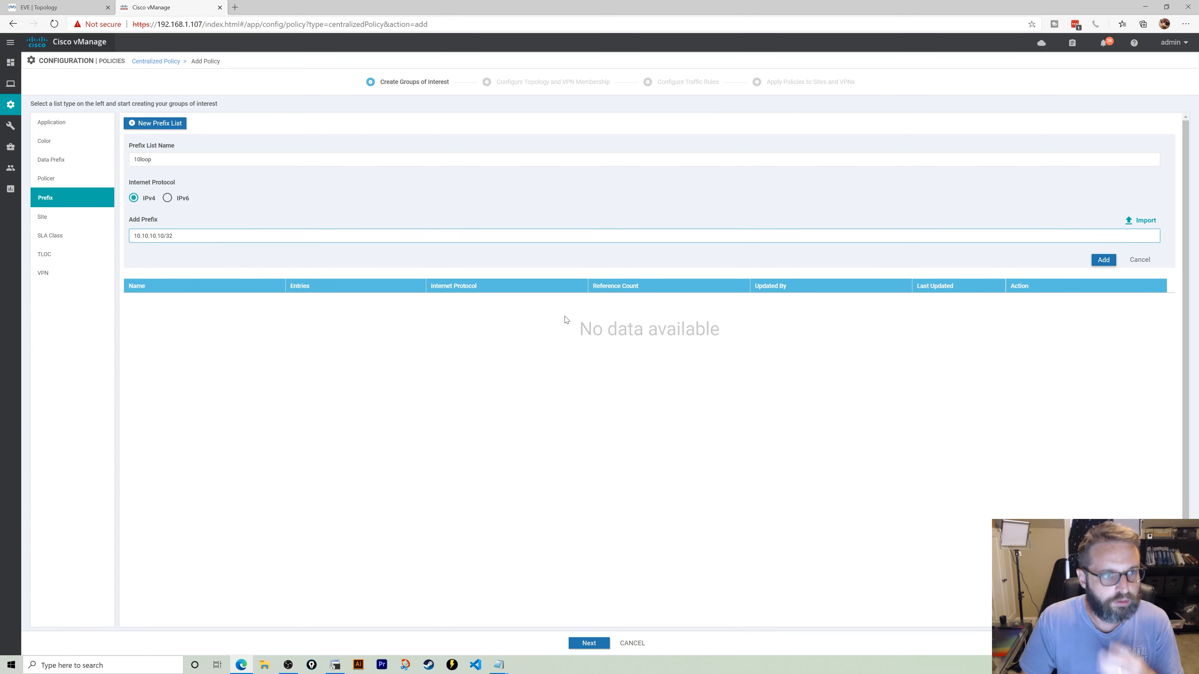
click(1104, 260)
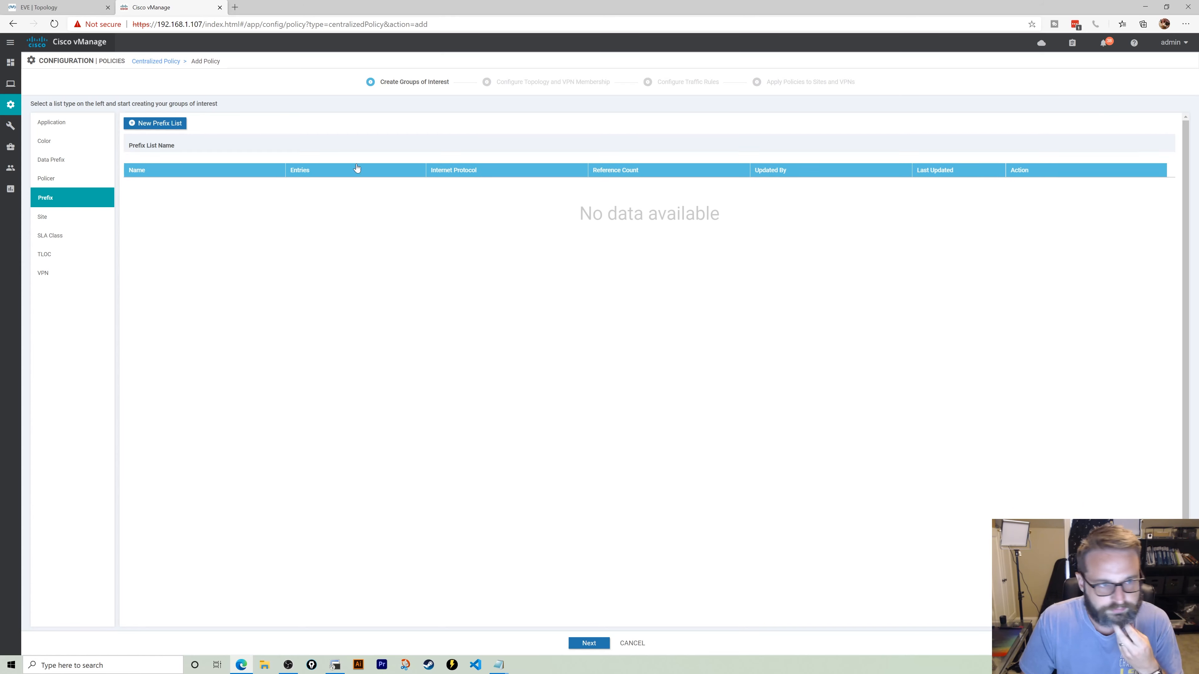
- Start a new data prefix list and check vEdge-10's routes in its terminal
click(59, 165)
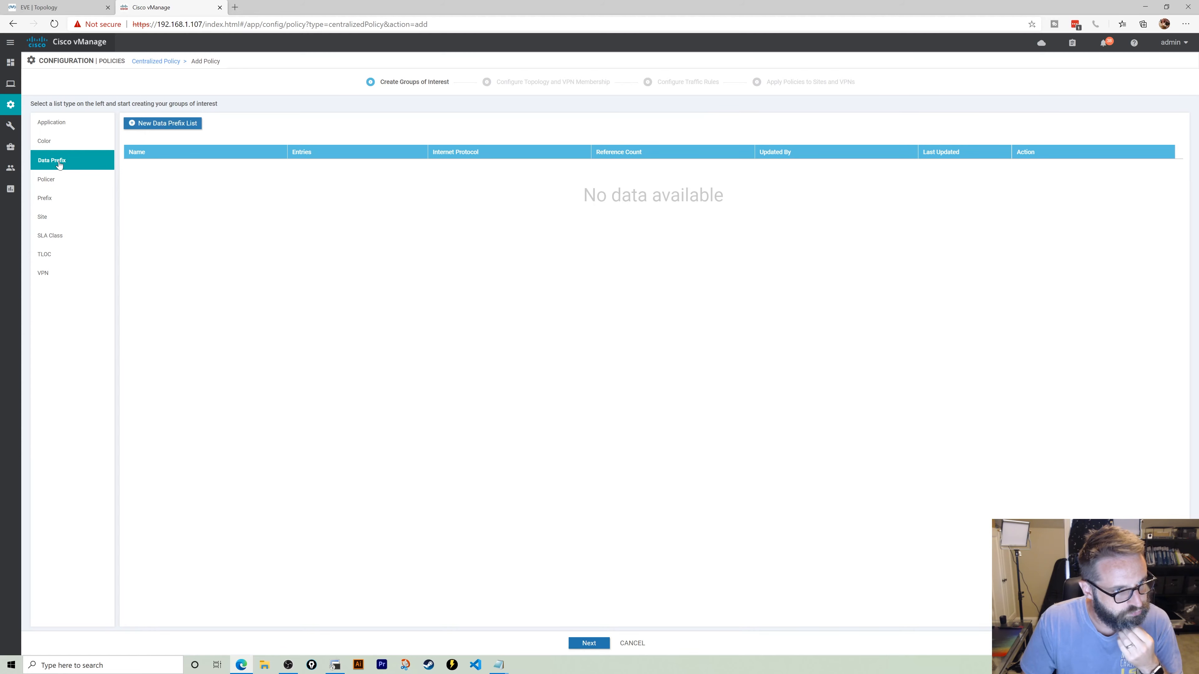
click(158, 124)
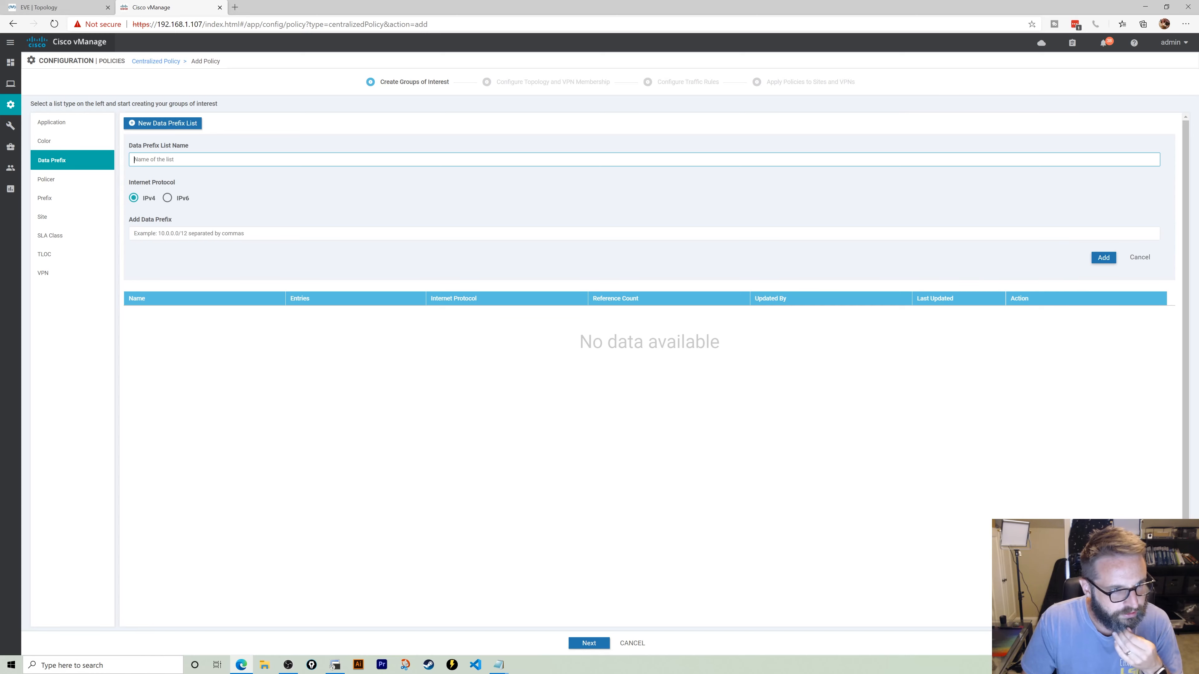
click(1152, 257)
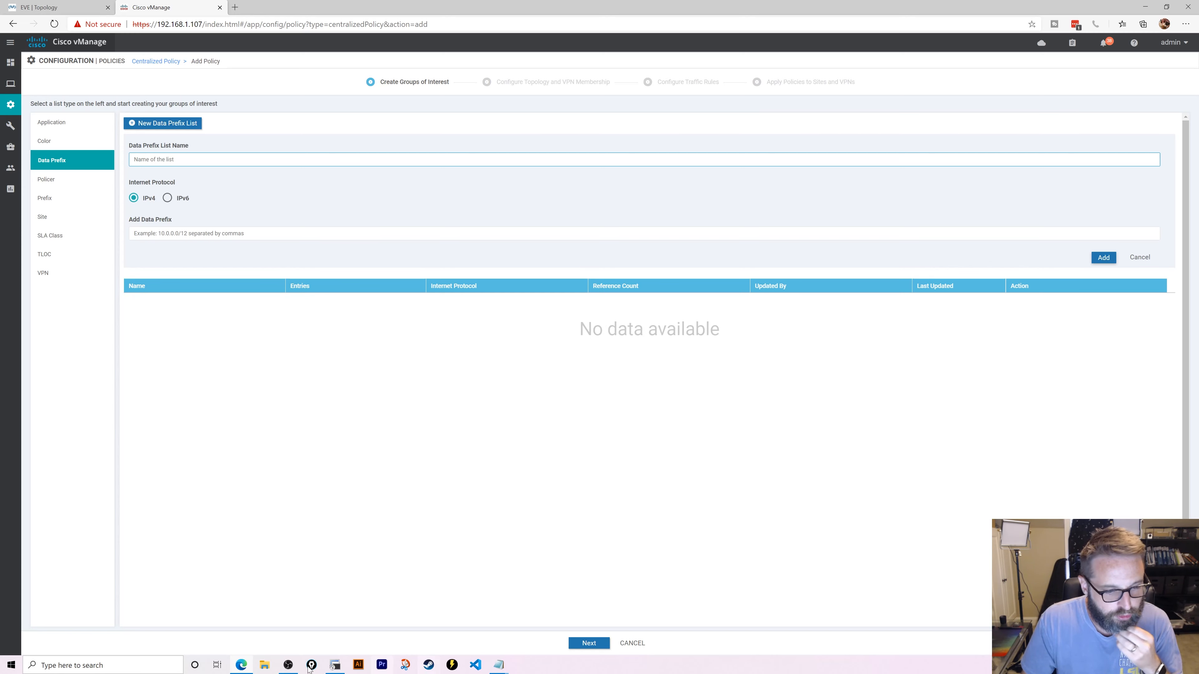
click(335, 665)
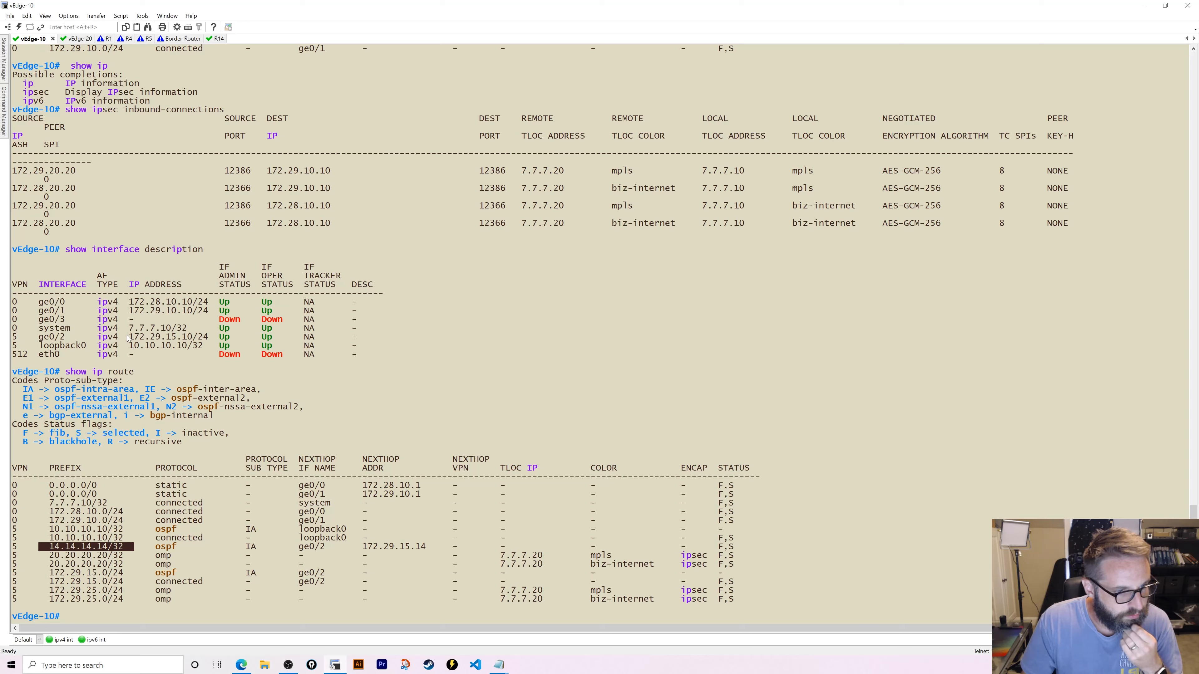
click(242, 665)
- Name the prefix list ServiceVPN5, give it prefix 172.29.0.0/16, and add it
text(1)
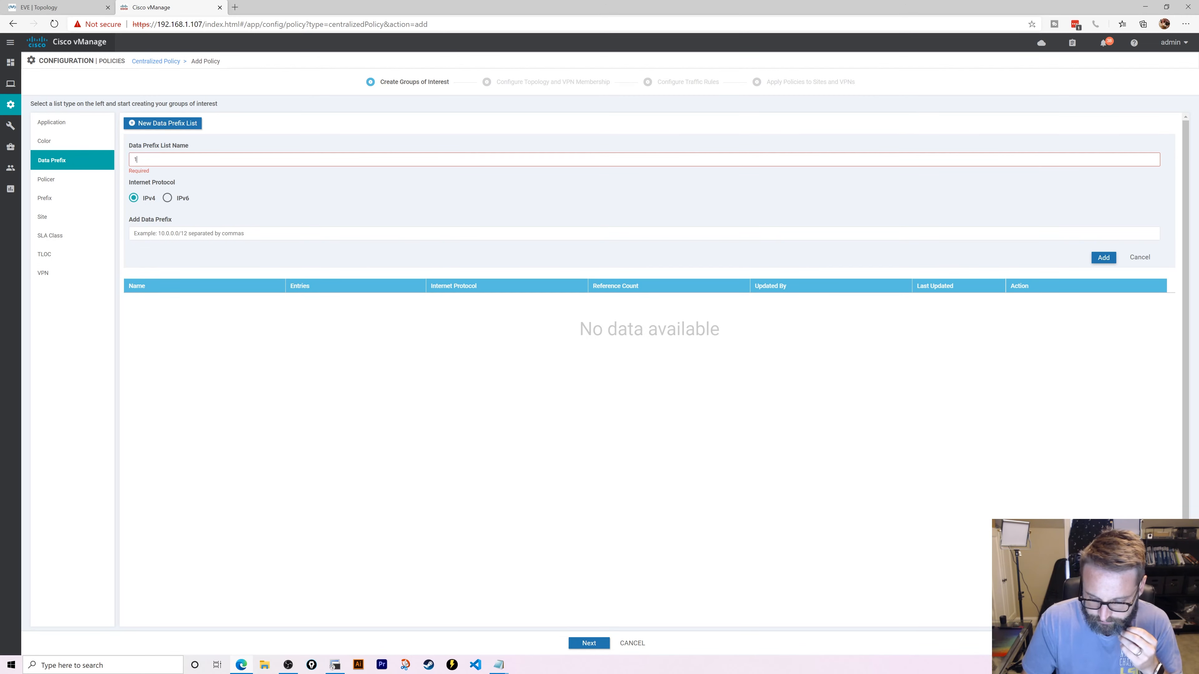
text(72.29.0)
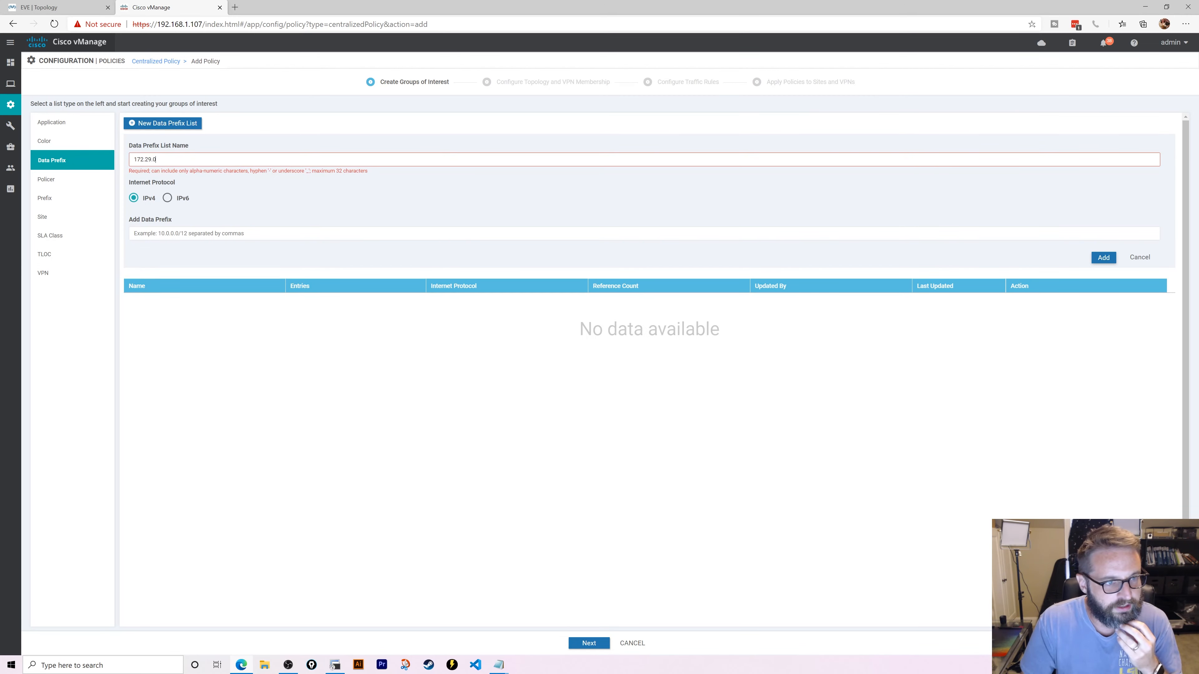
text(.0/16)
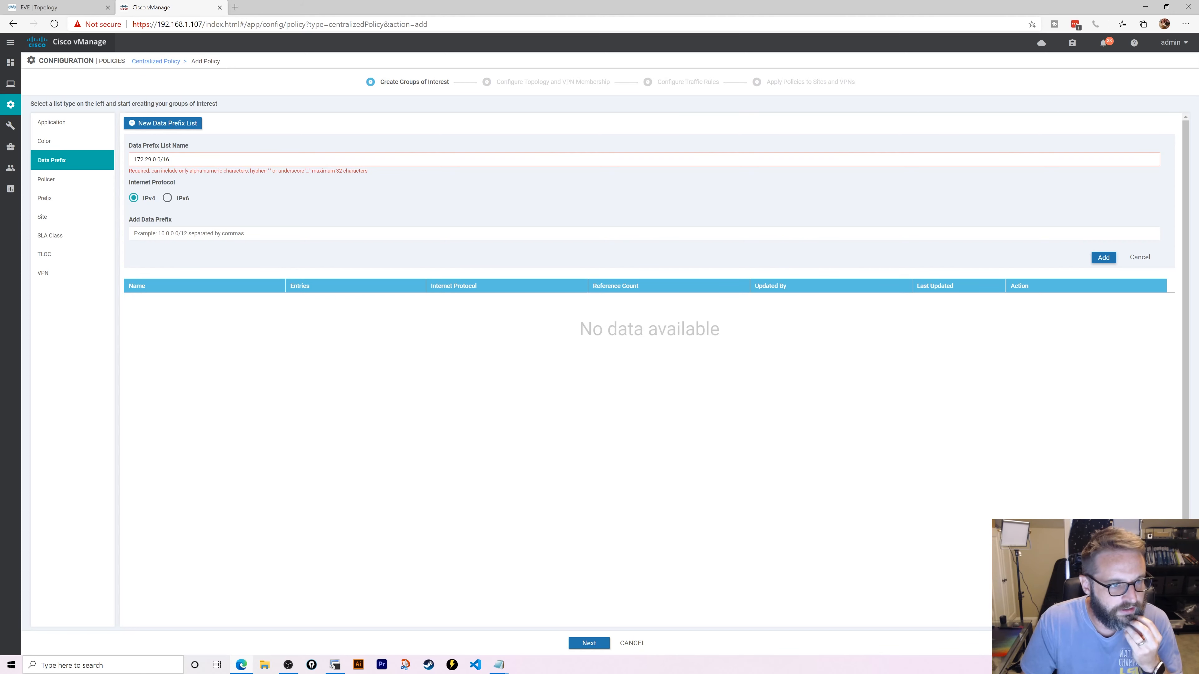
drag(171, 159, 108, 149)
key(ctrl+c)
text(ServiceVPN)
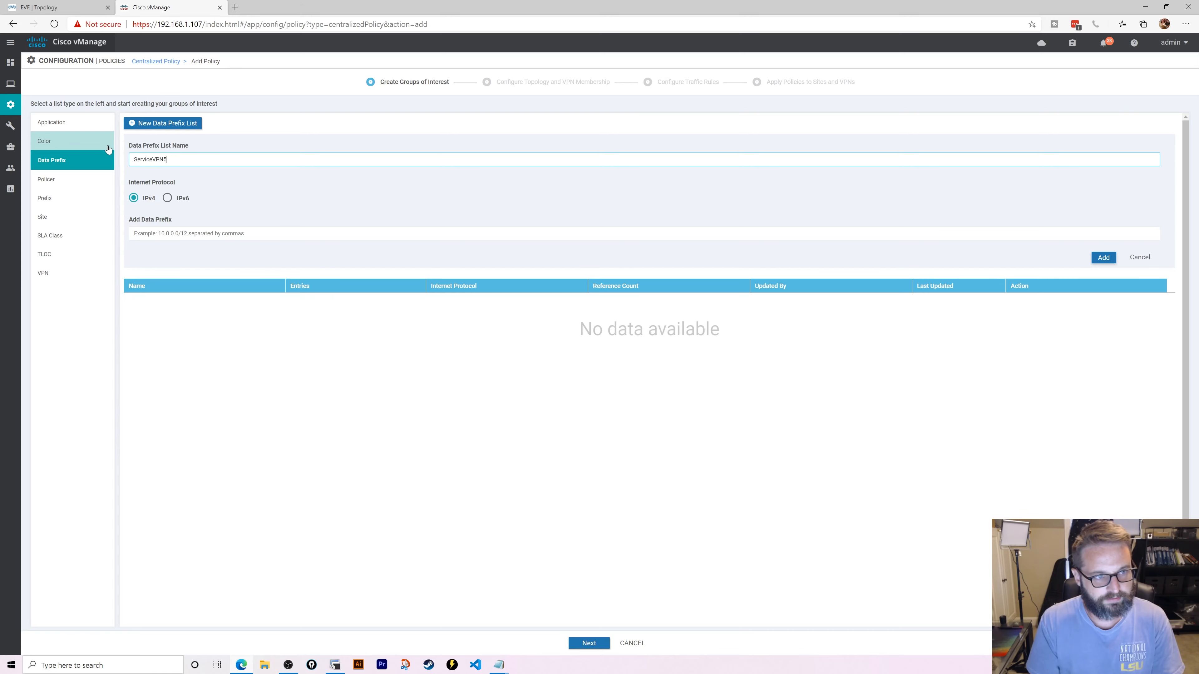
text(5)
click(331, 234)
key(ctrl+v)
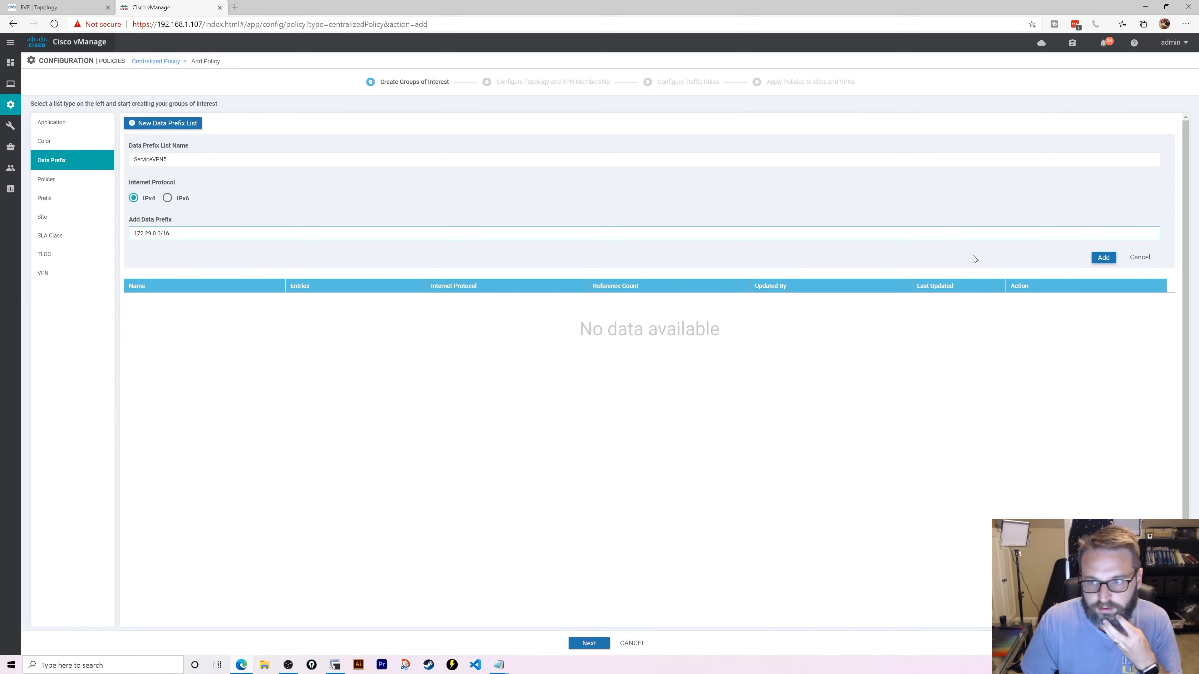
click(1103, 258)
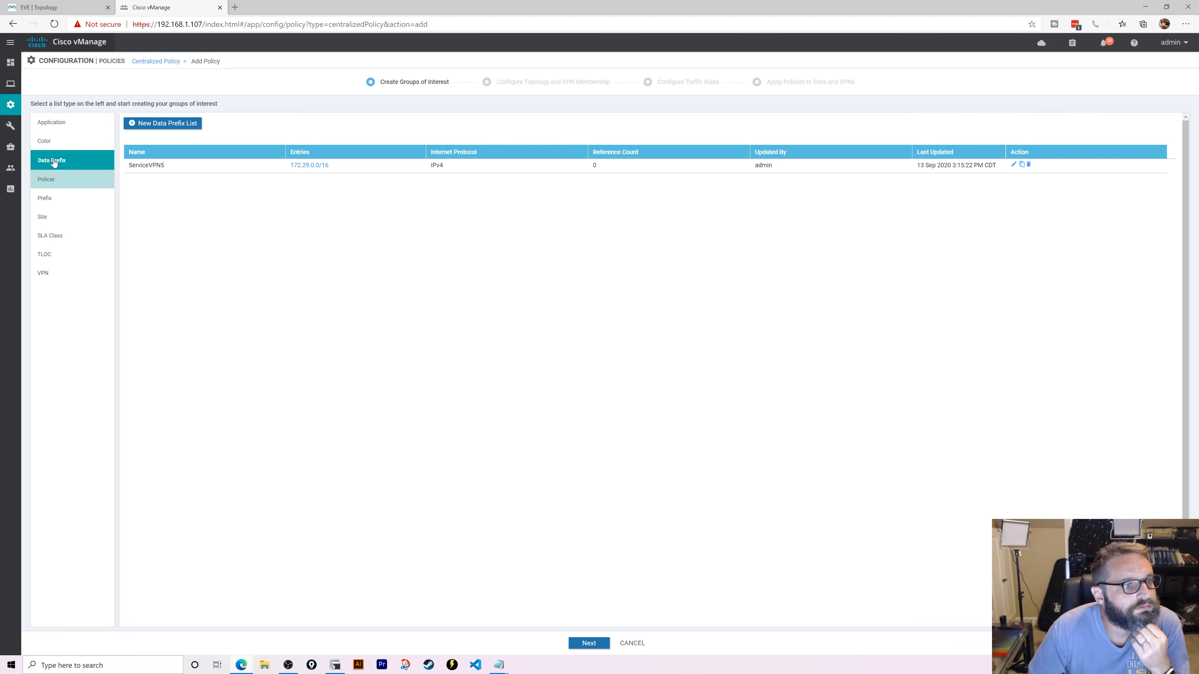
- Create a color list named BizNet containing the biz-internet color
click(52, 143)
click(144, 124)
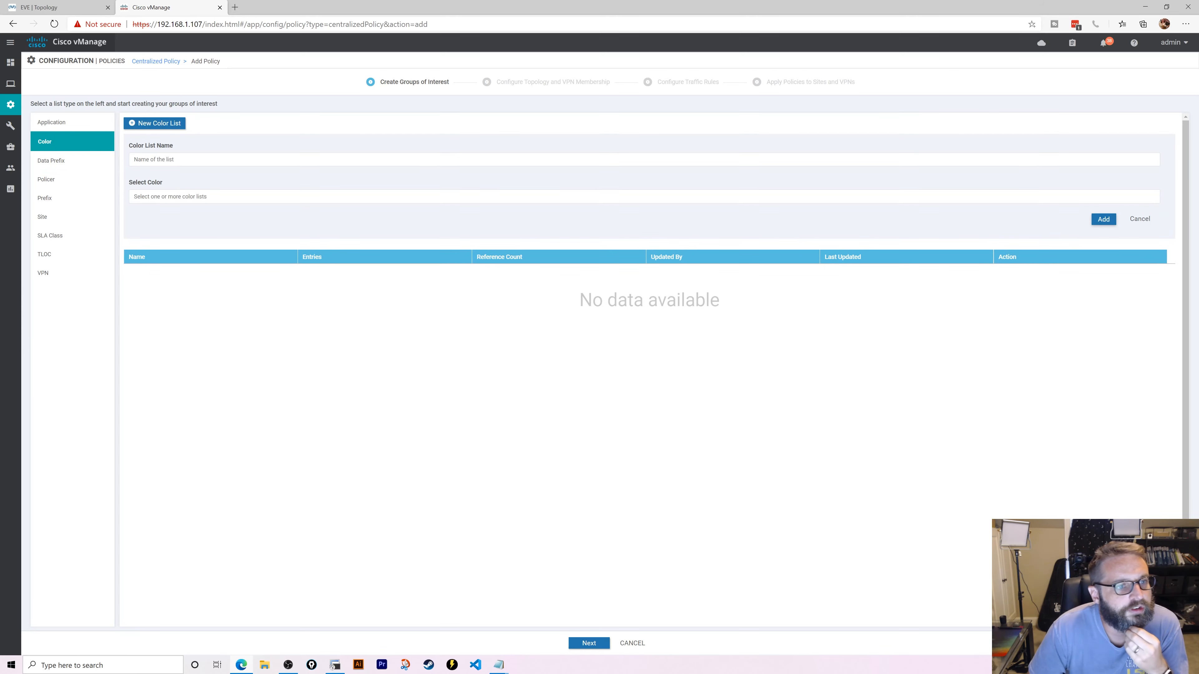
text(BizNet)
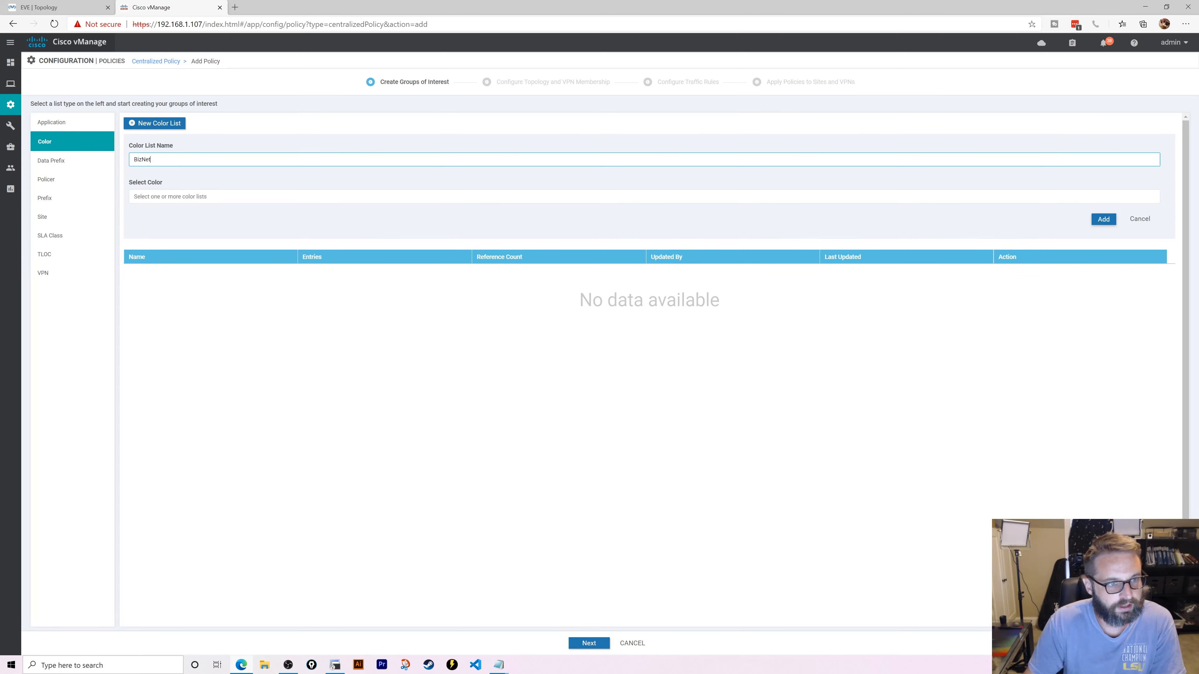
click(164, 196)
click(172, 268)
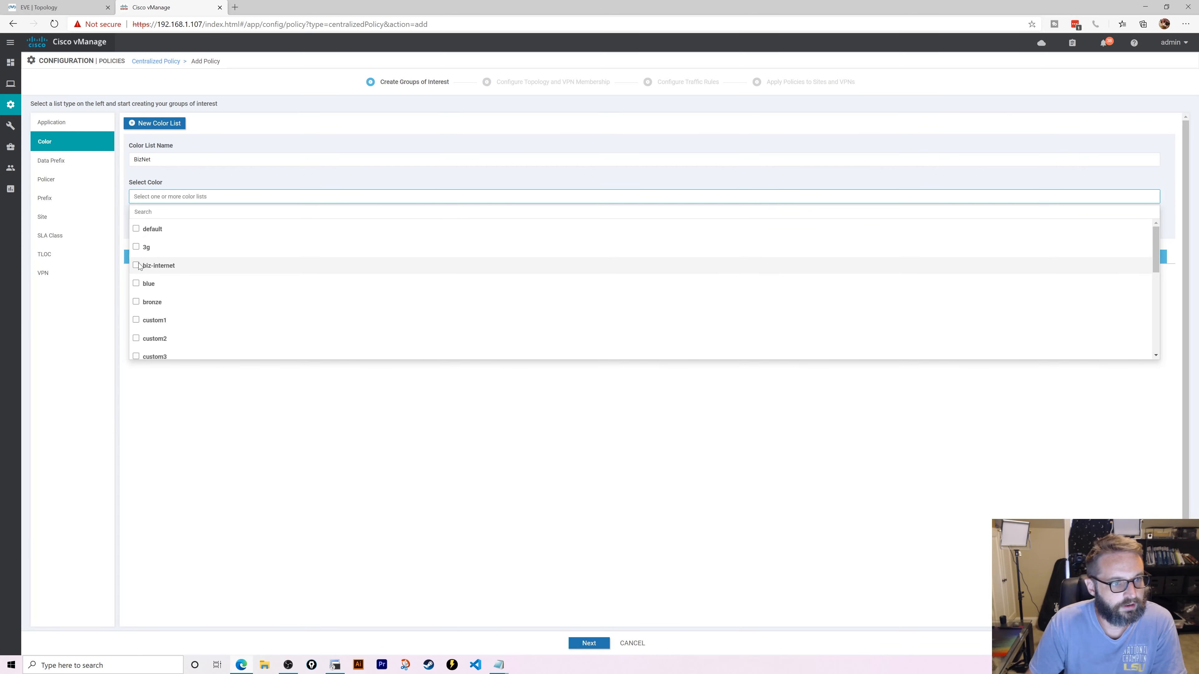
click(393, 171)
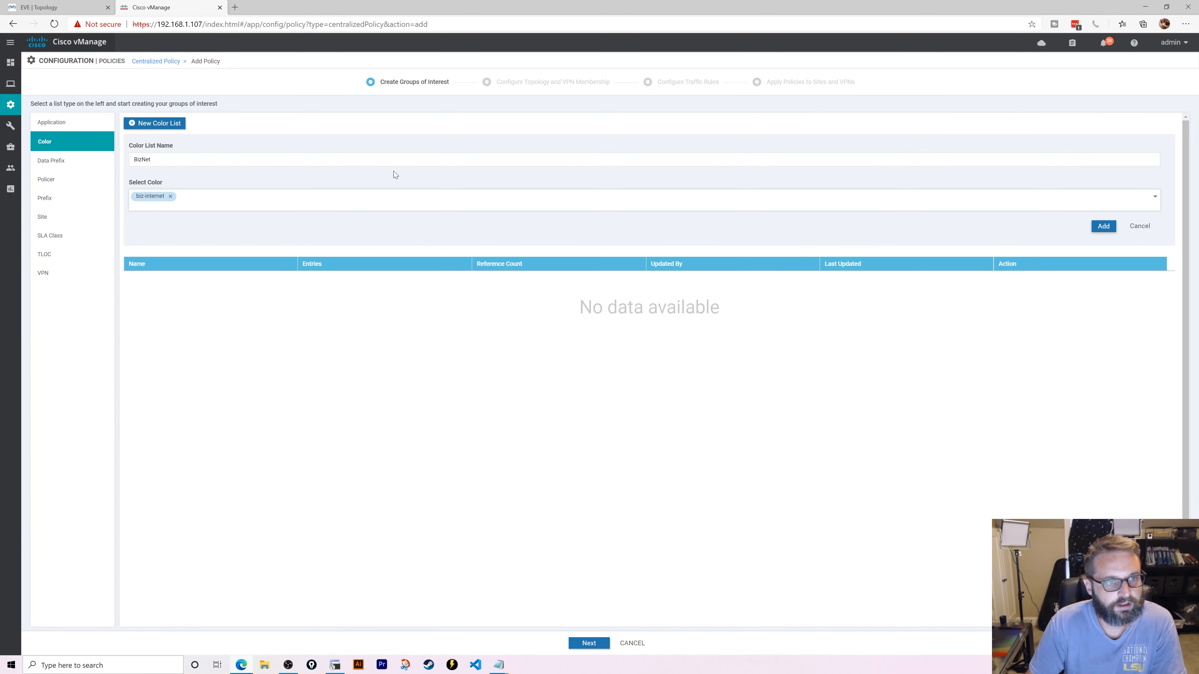
click(1103, 225)
- Create a second color list named MPLS containing the mpls color
click(133, 123)
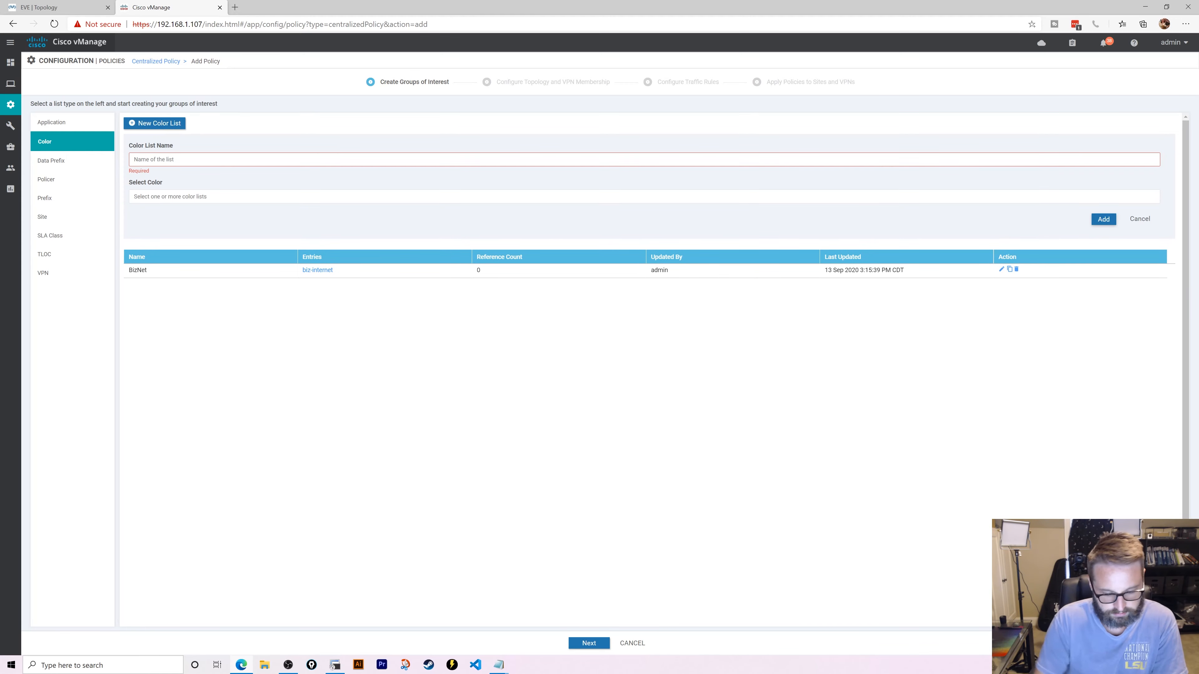
text(MPLS)
click(195, 196)
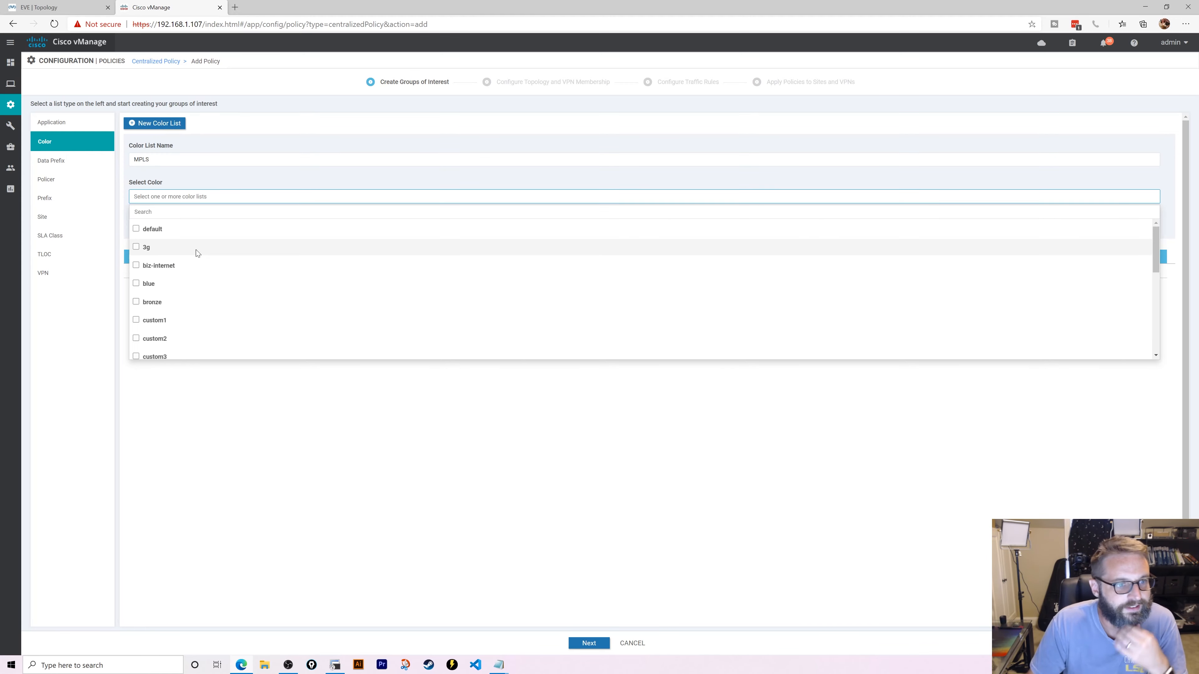
scroll(189, 264, down, 4)
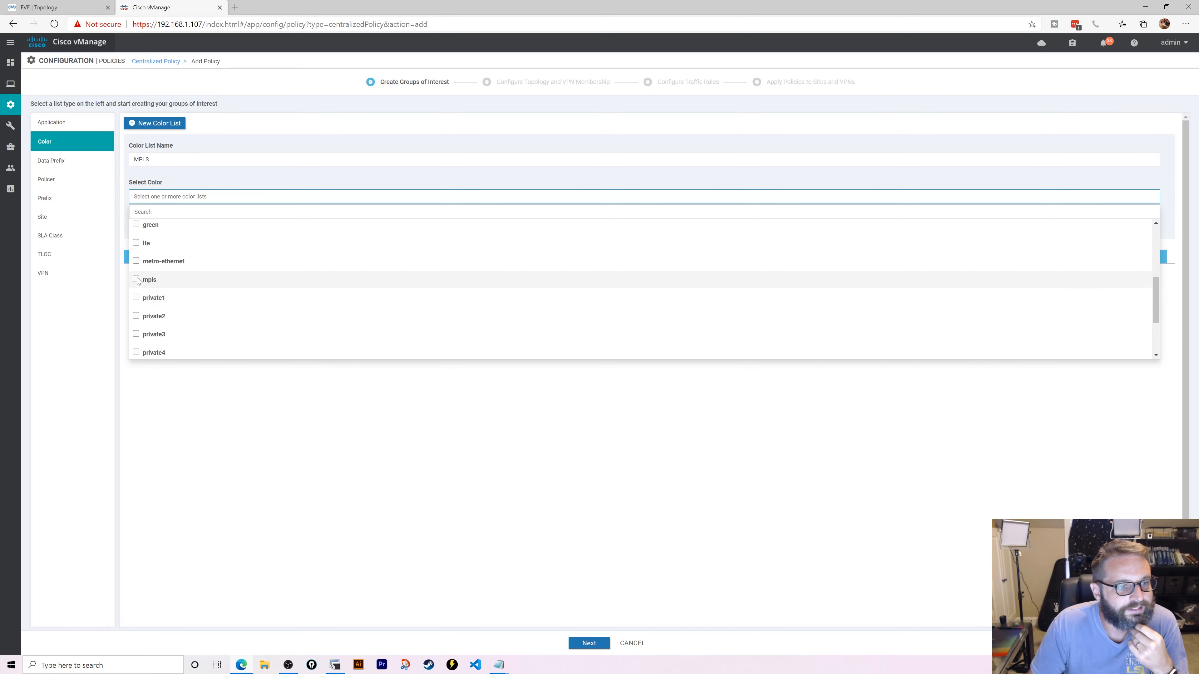
click(136, 280)
click(261, 138)
click(1108, 226)
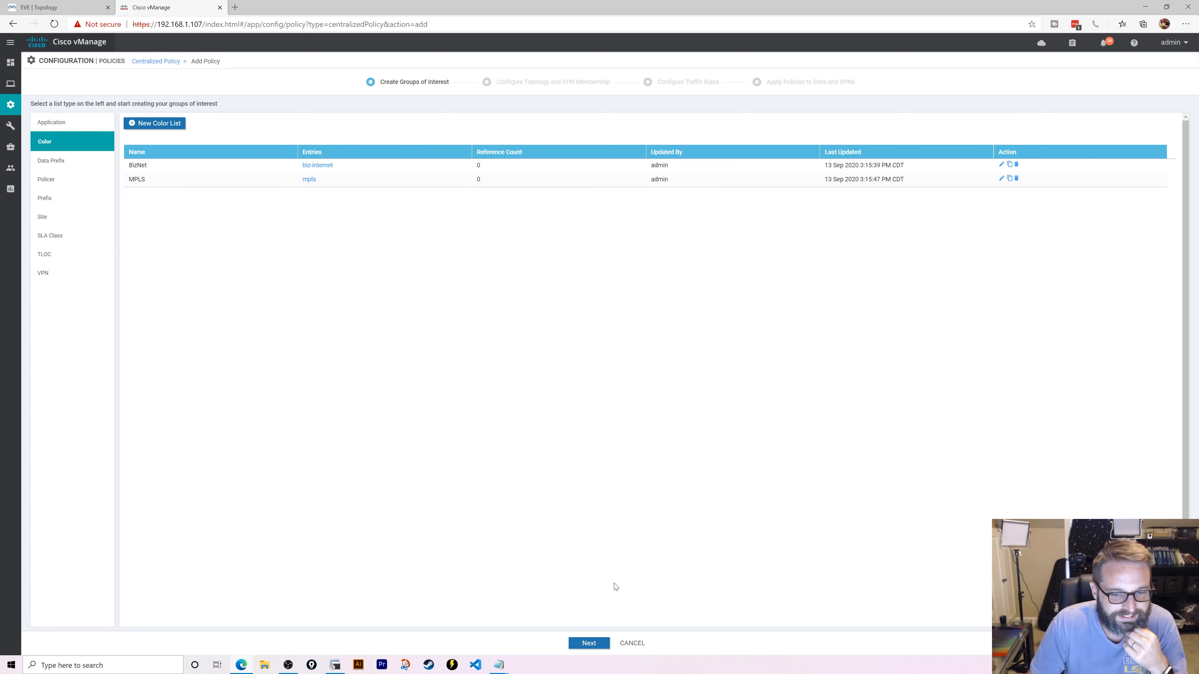
- Create a Custom Control topology policy with a Route sequence and a new rule
click(587, 647)
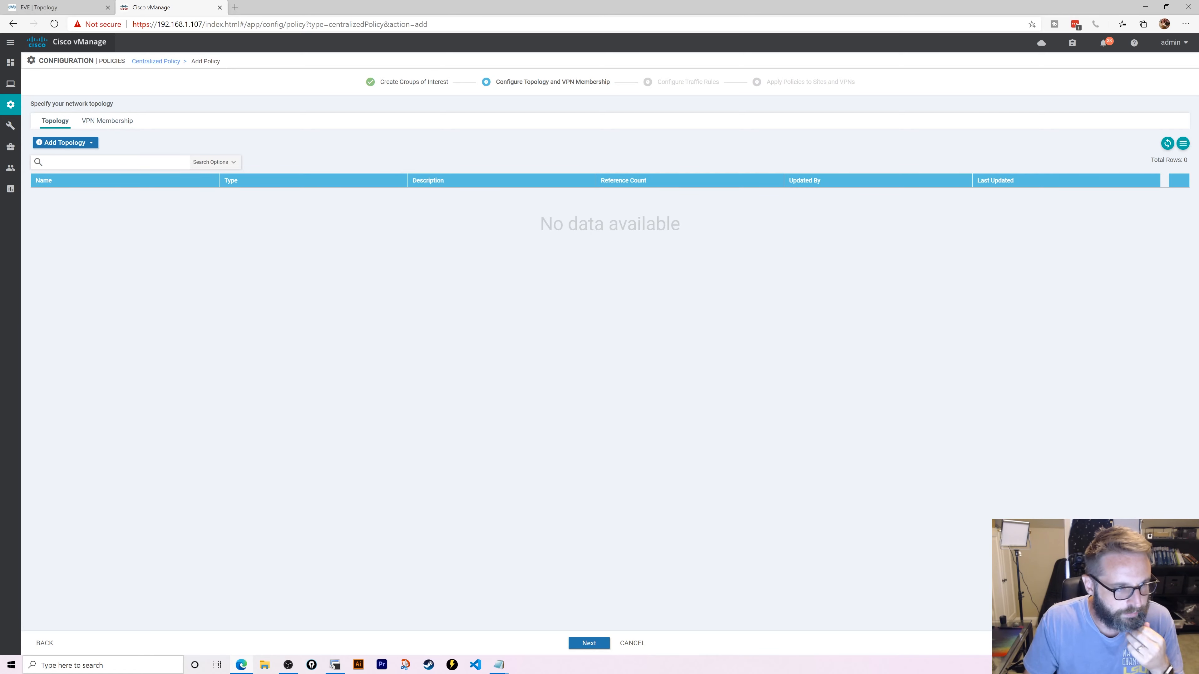
click(90, 142)
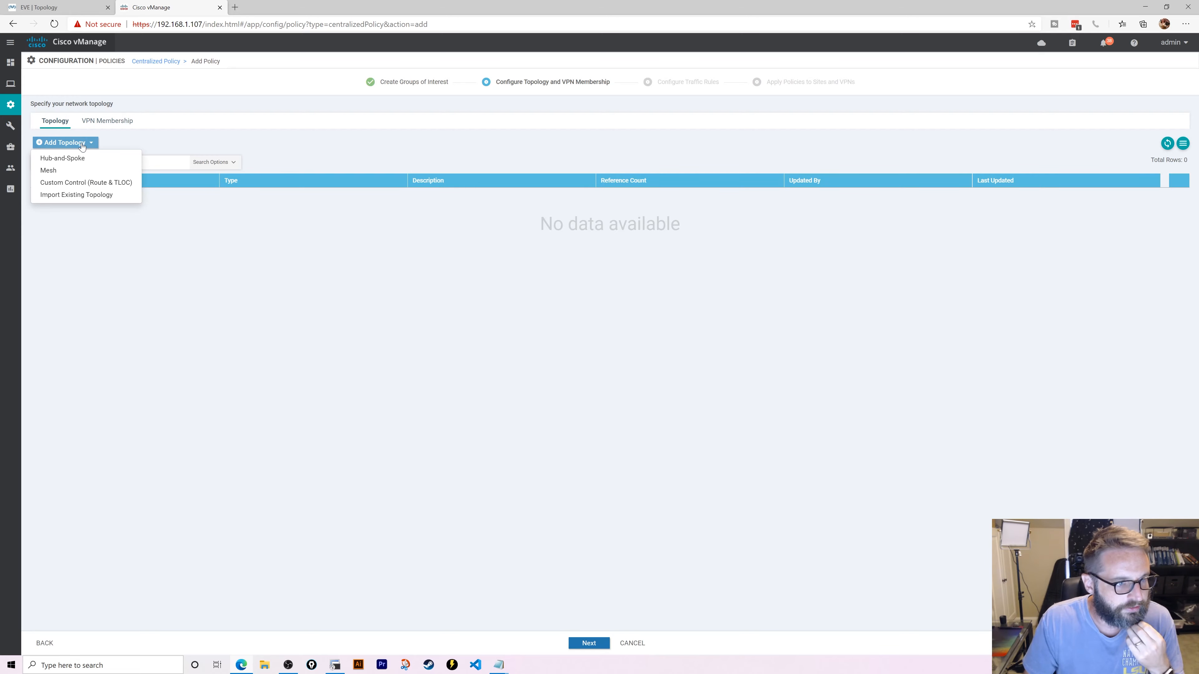
click(87, 184)
click(81, 140)
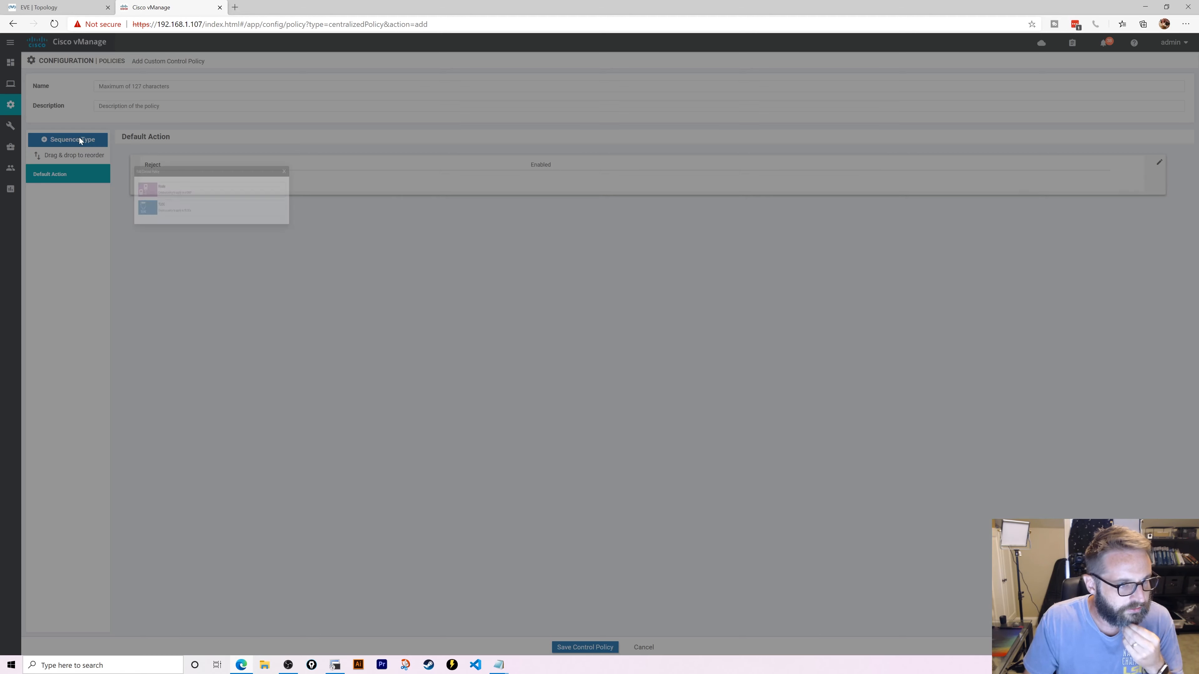
click(502, 340)
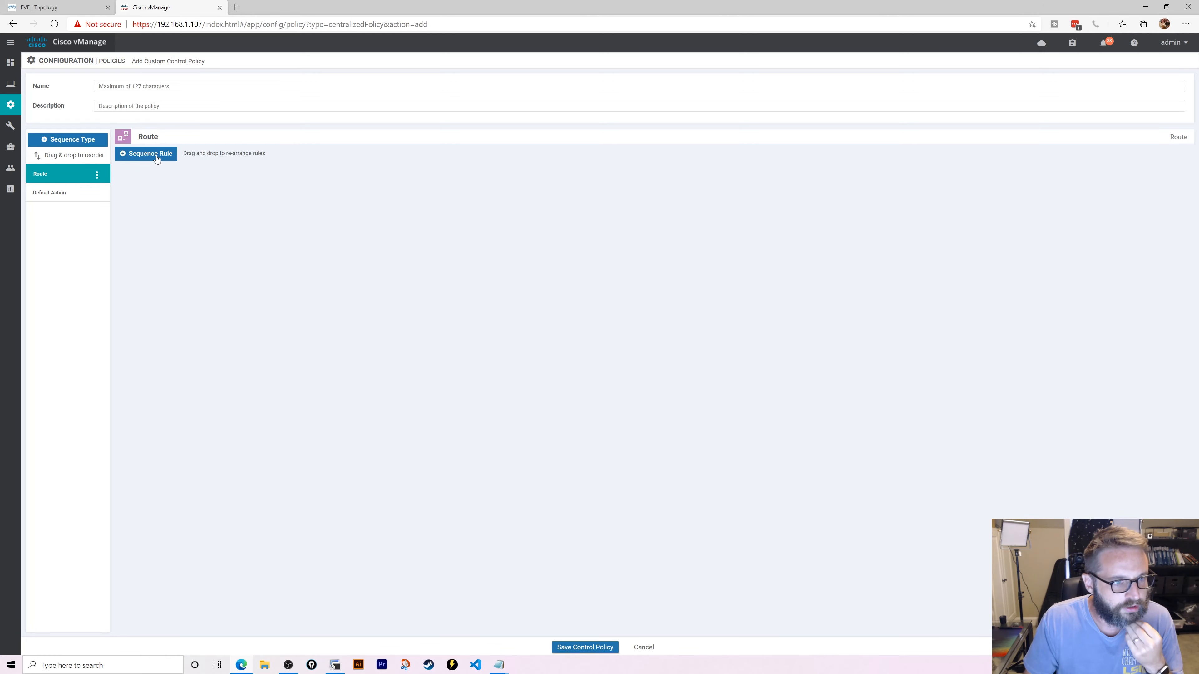
click(156, 154)
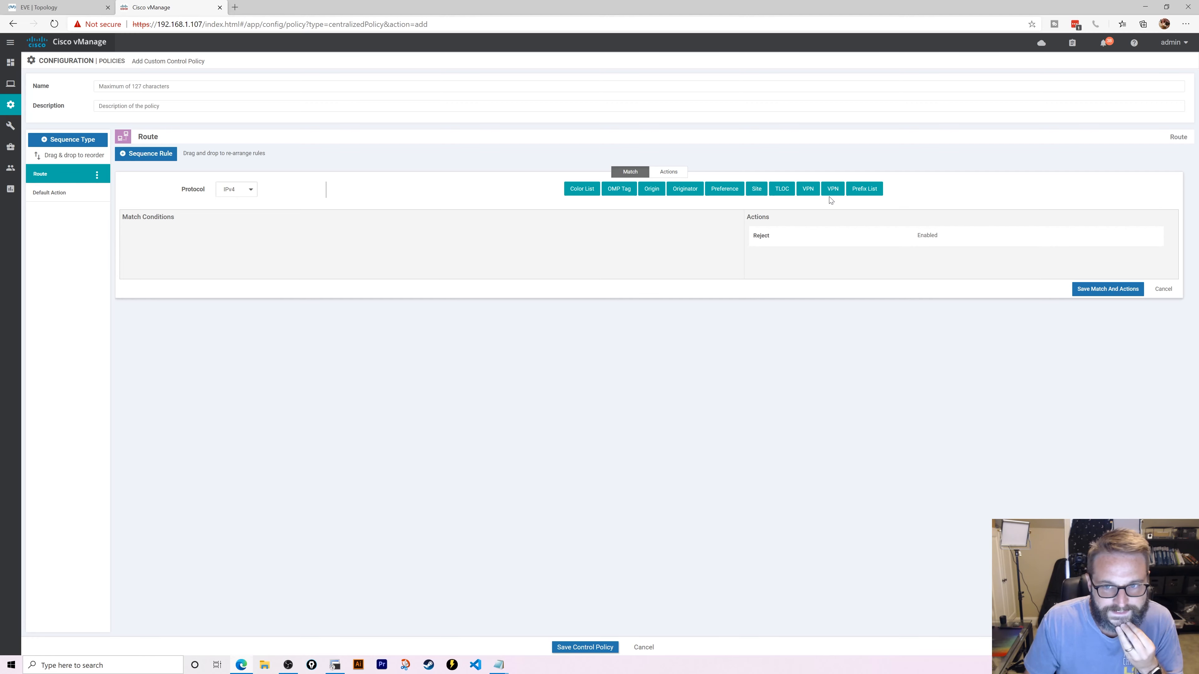
- Make rule 1 match site list site10, prefix list 10loop and VPN 5, then save it
click(756, 189)
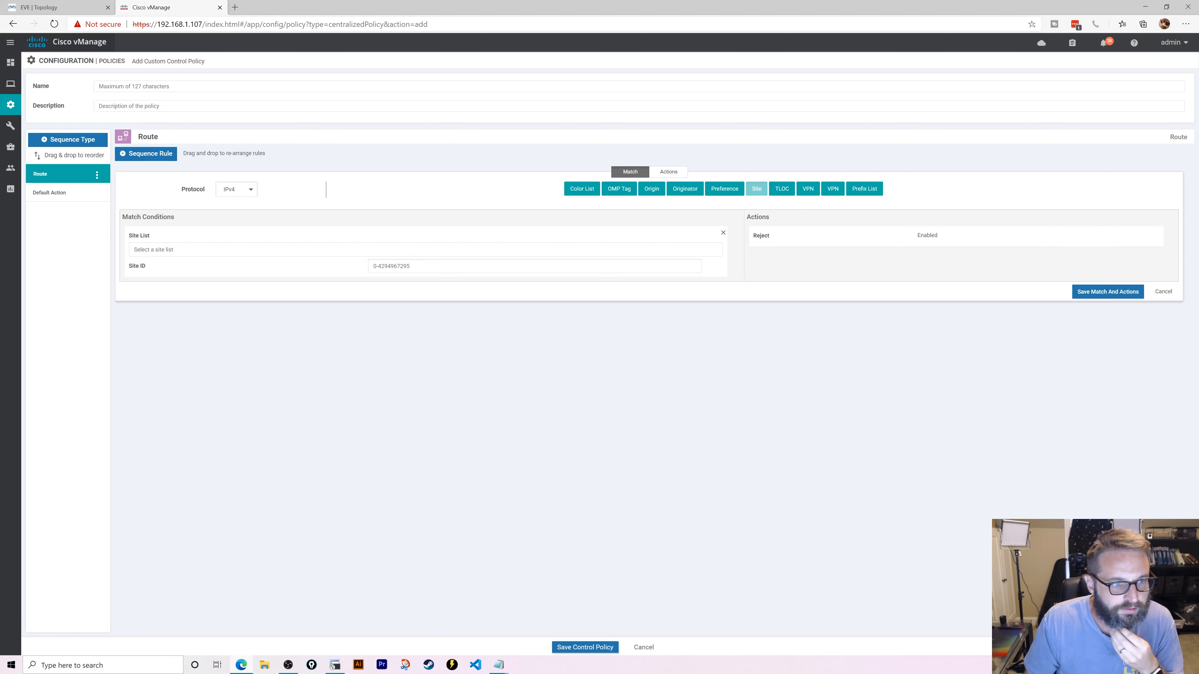
click(184, 250)
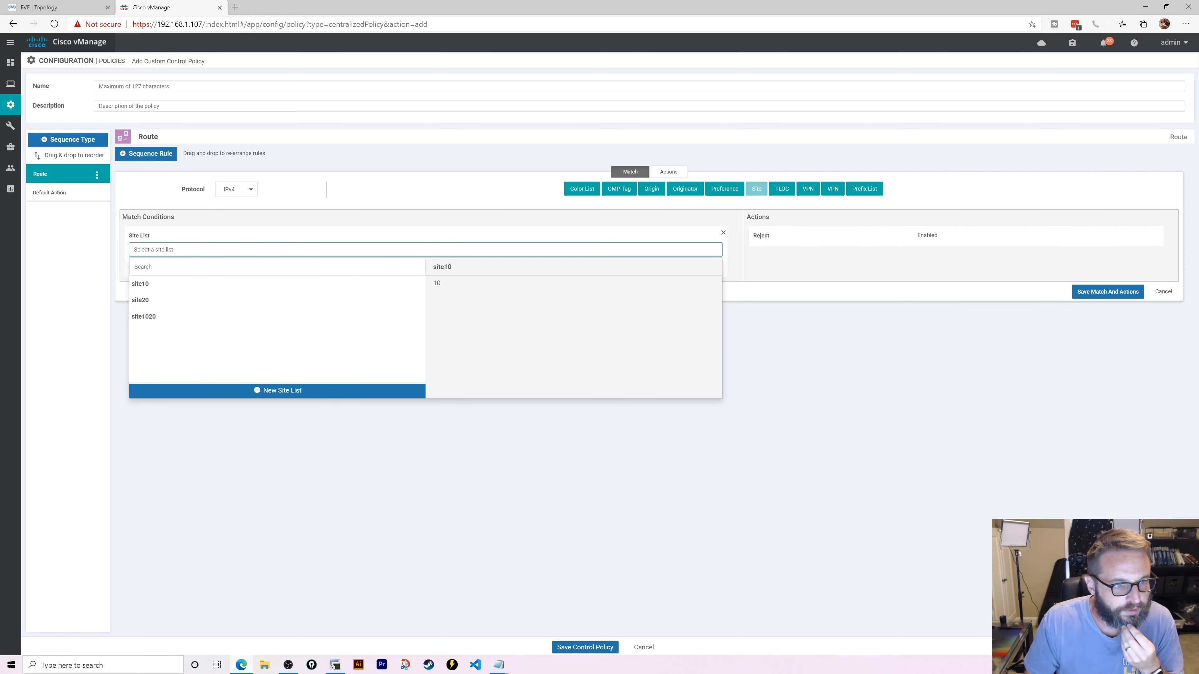
click(184, 284)
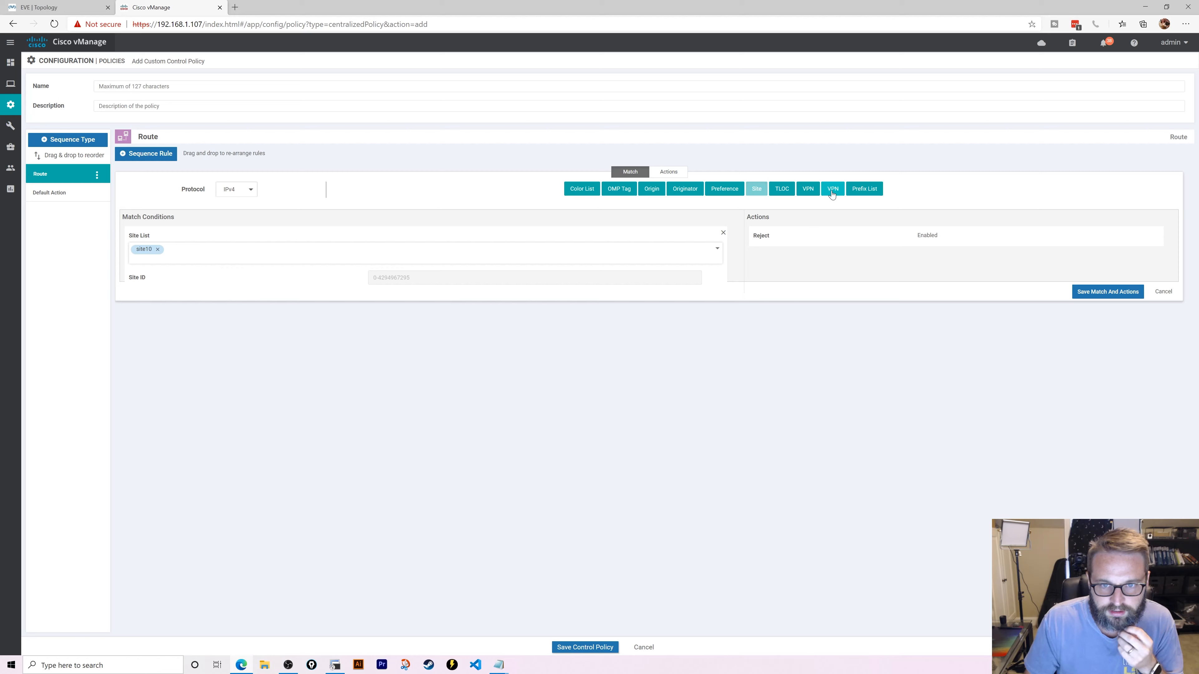
click(864, 189)
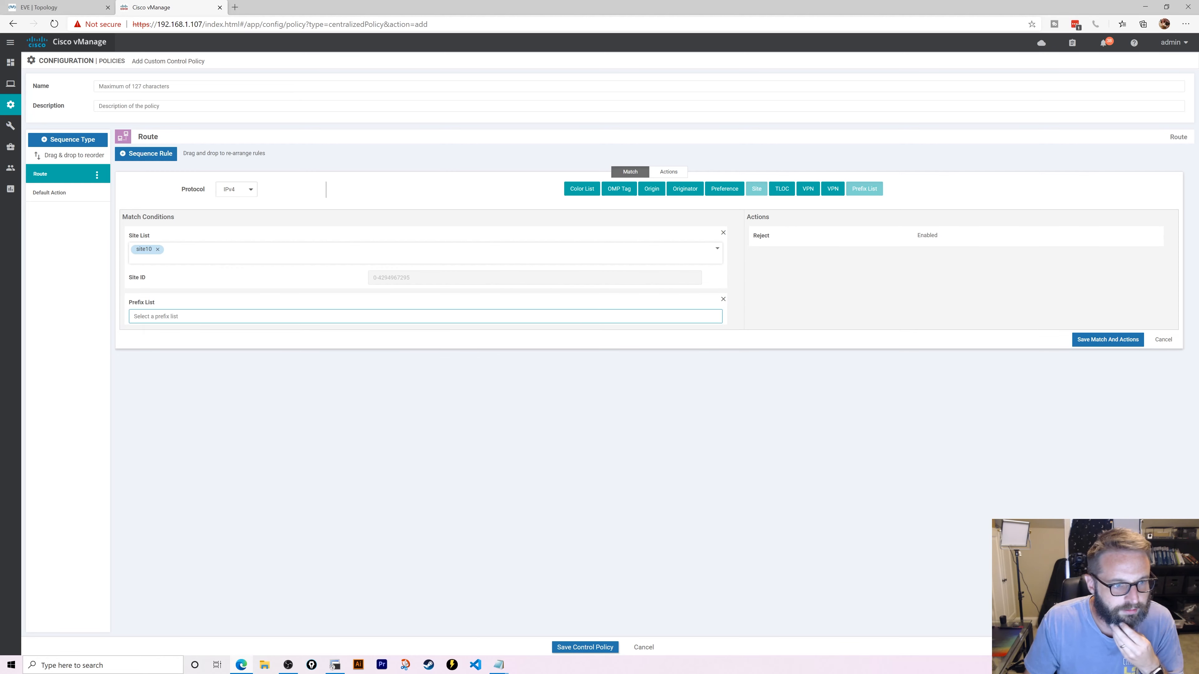
click(182, 351)
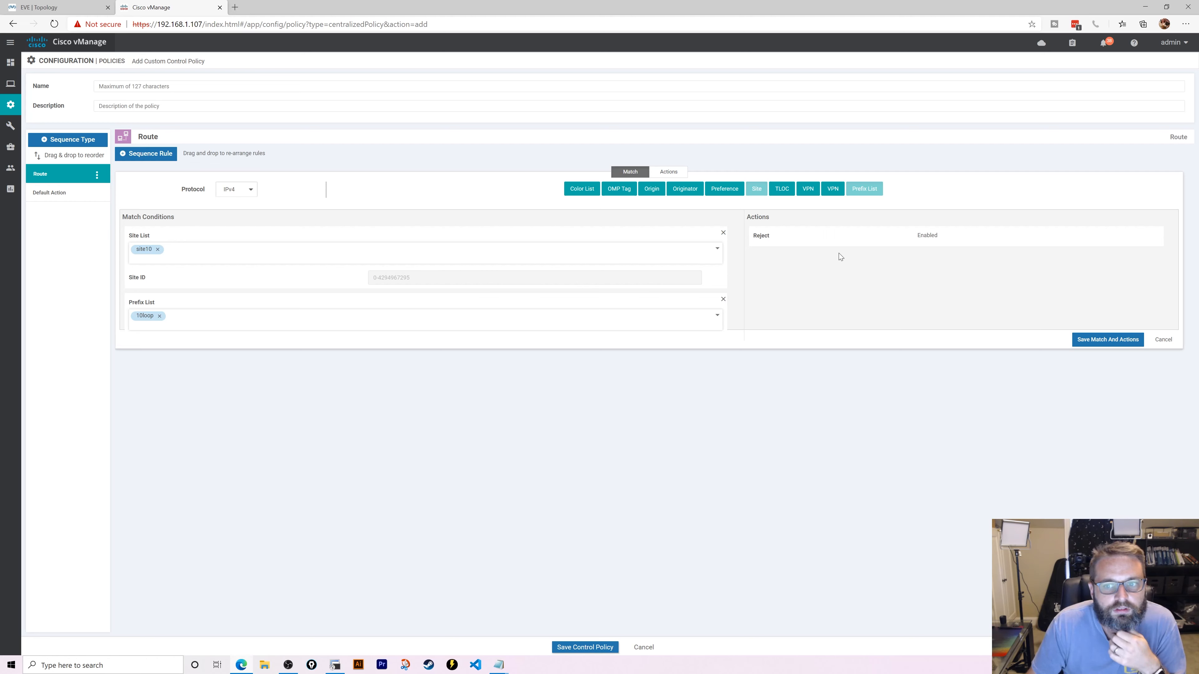
click(833, 188)
click(425, 350)
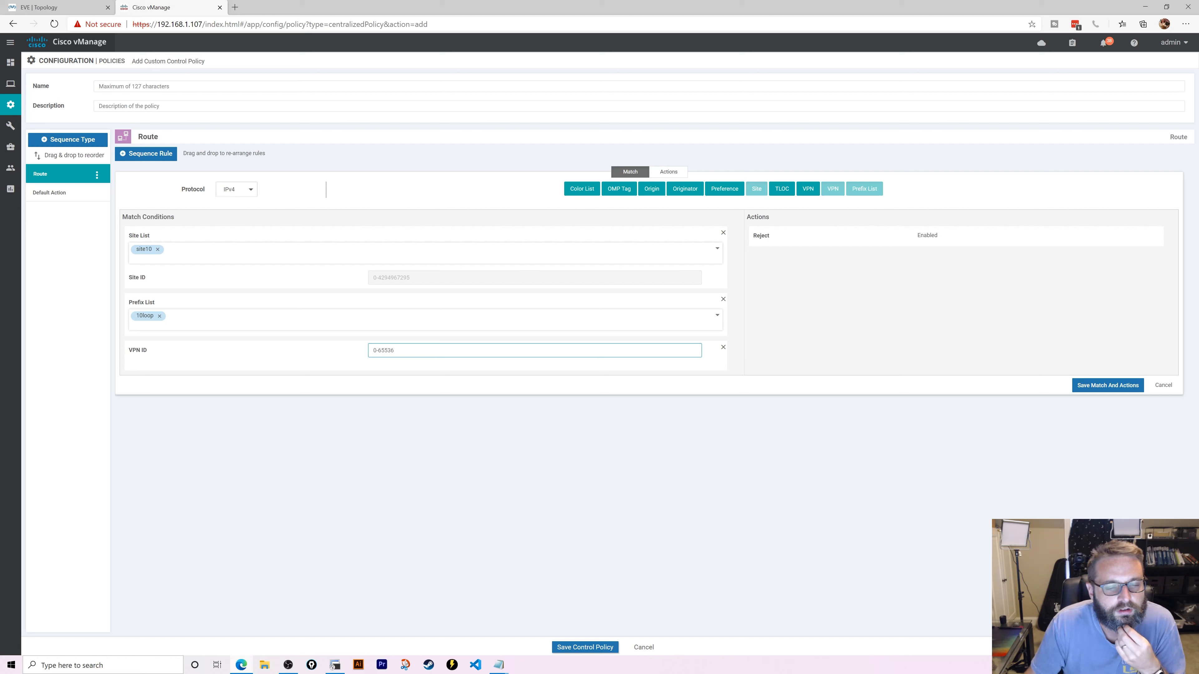
text(5)
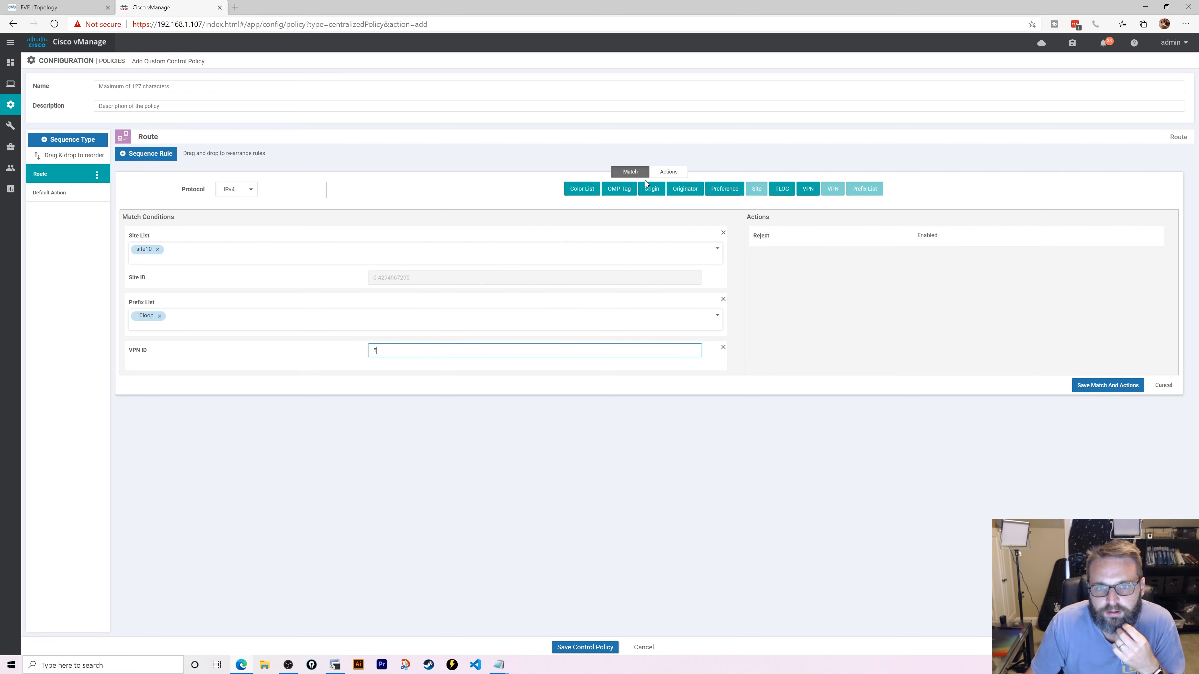
click(654, 175)
click(631, 172)
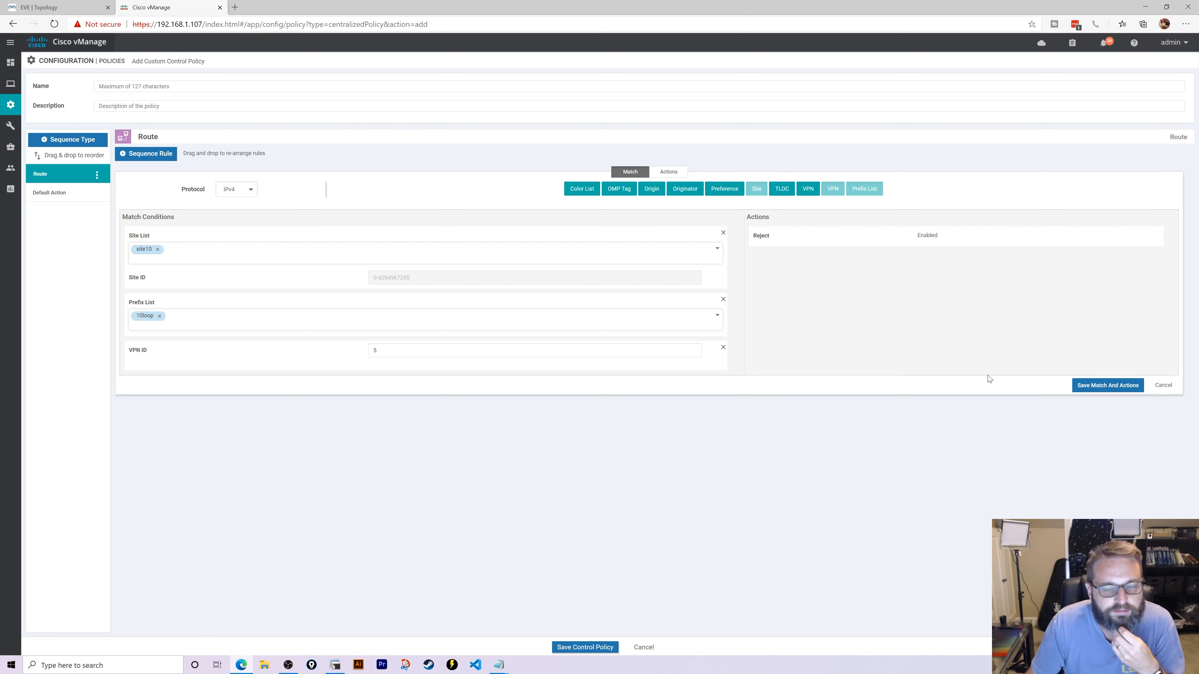
click(1086, 385)
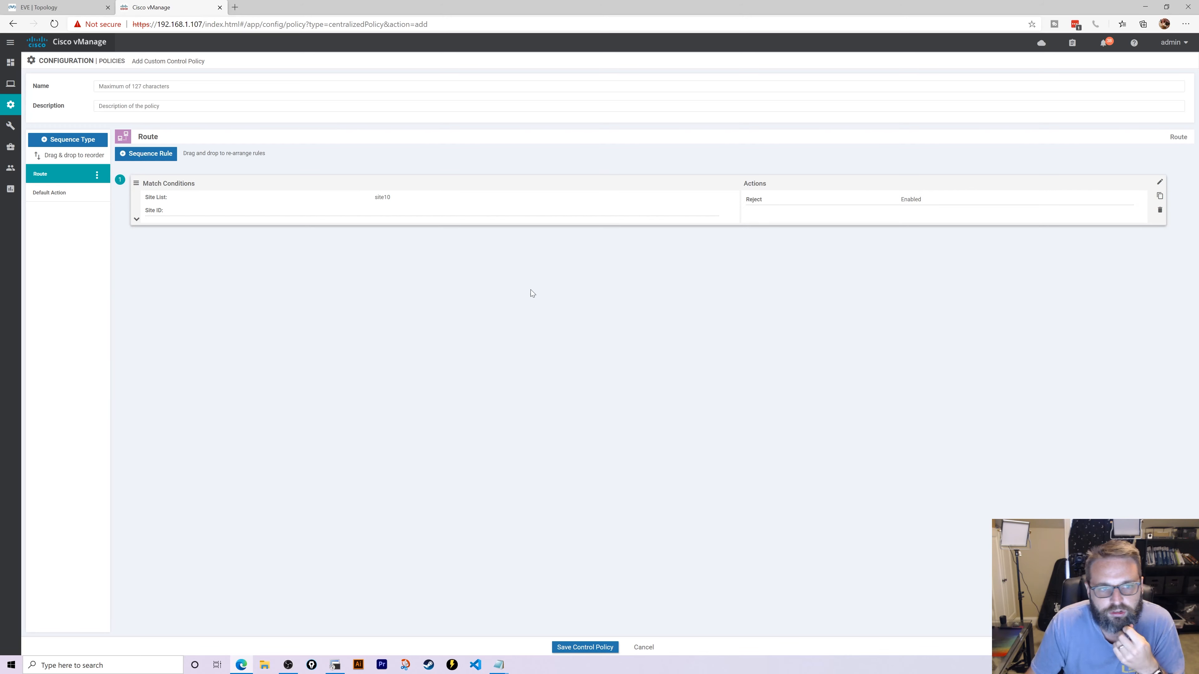
- Change the control policy's default action to Accept
click(38, 196)
click(1158, 164)
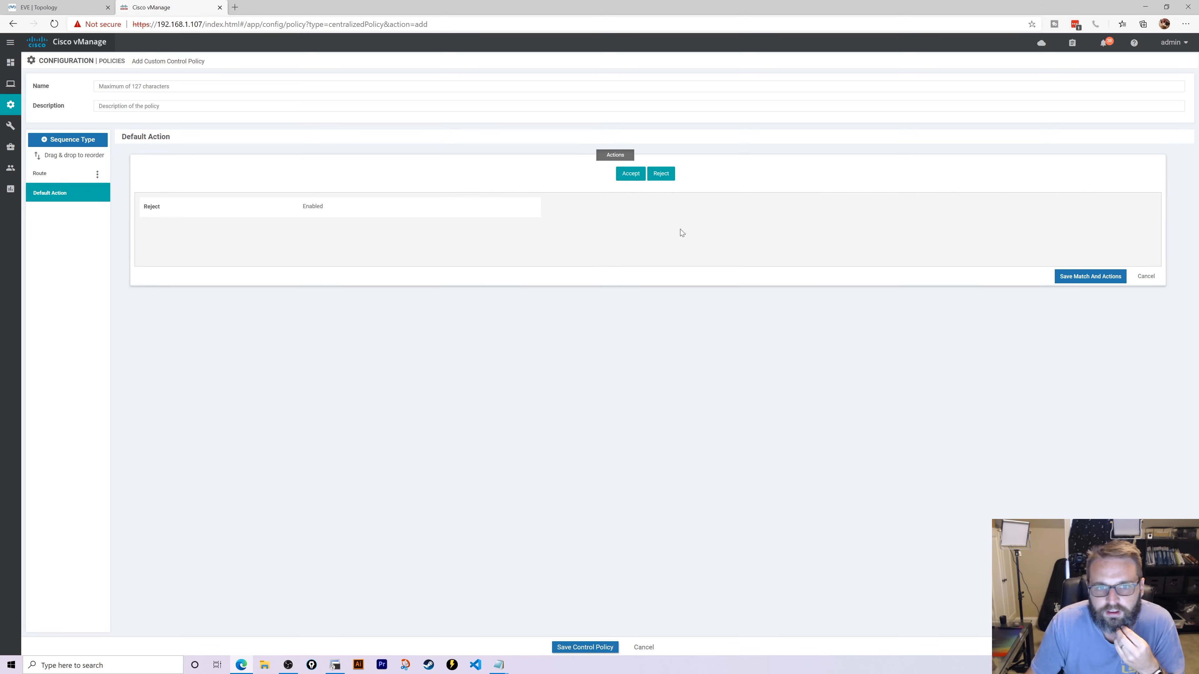
click(627, 181)
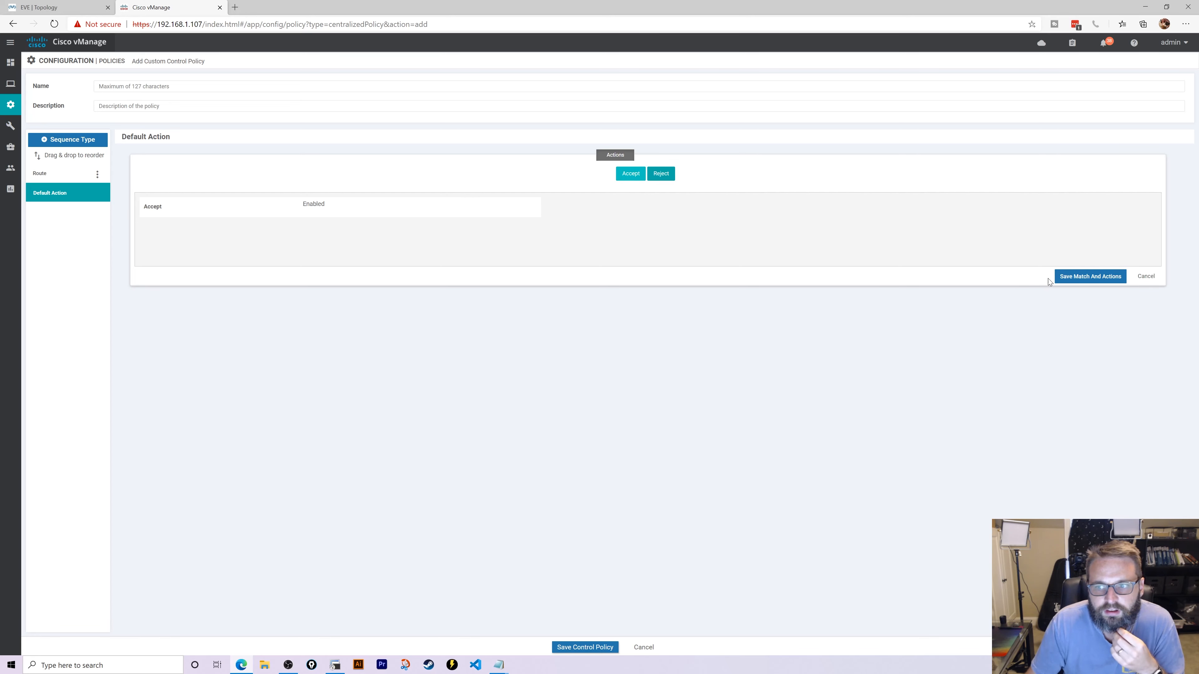
click(1059, 277)
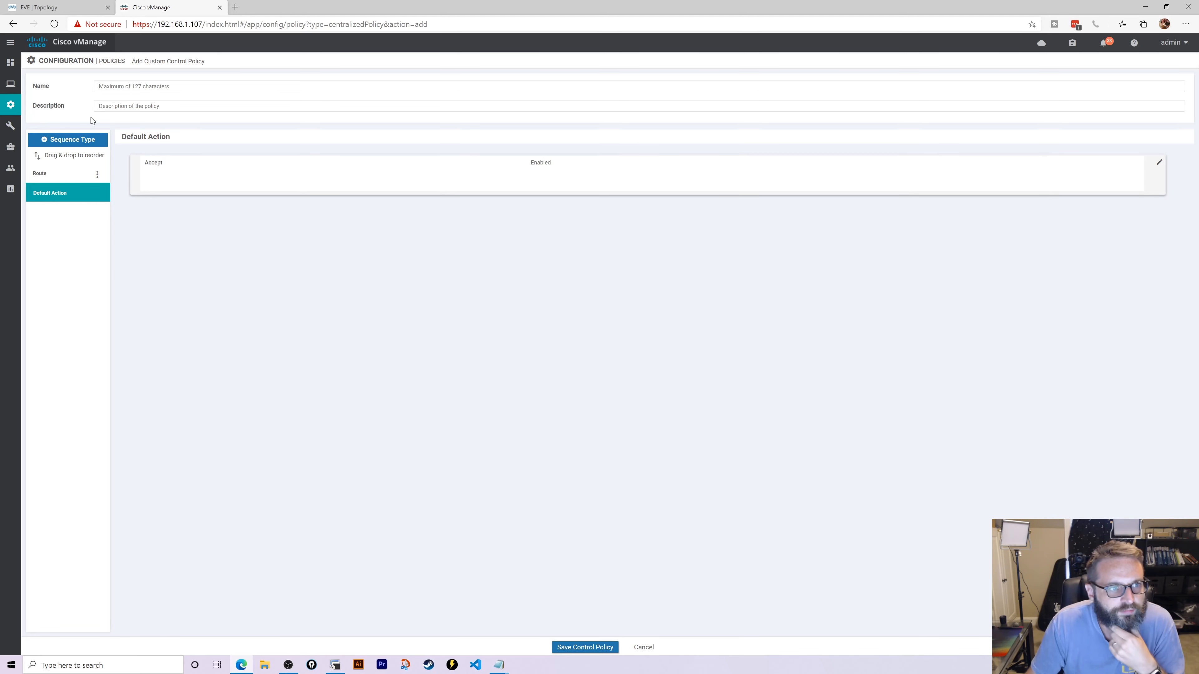
- Name the policy Reject10Loop, describe it as stopping Loopback10 advertisement, and save it
click(104, 86)
text(Reje)
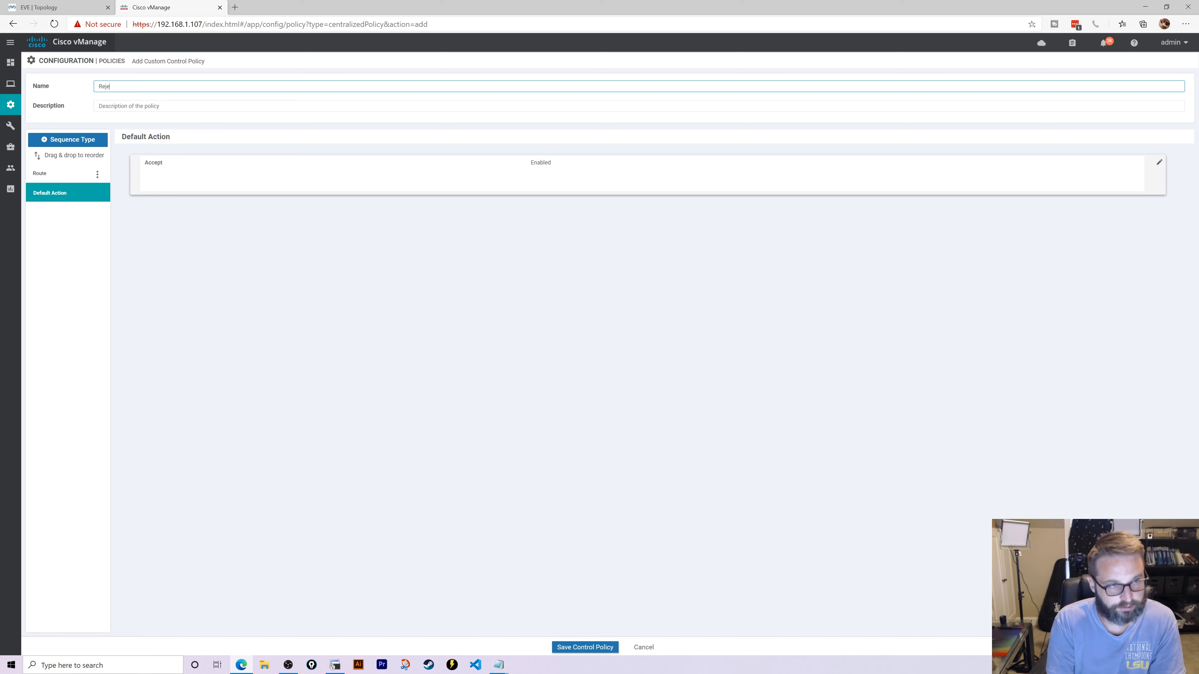
text(ct10Loop)
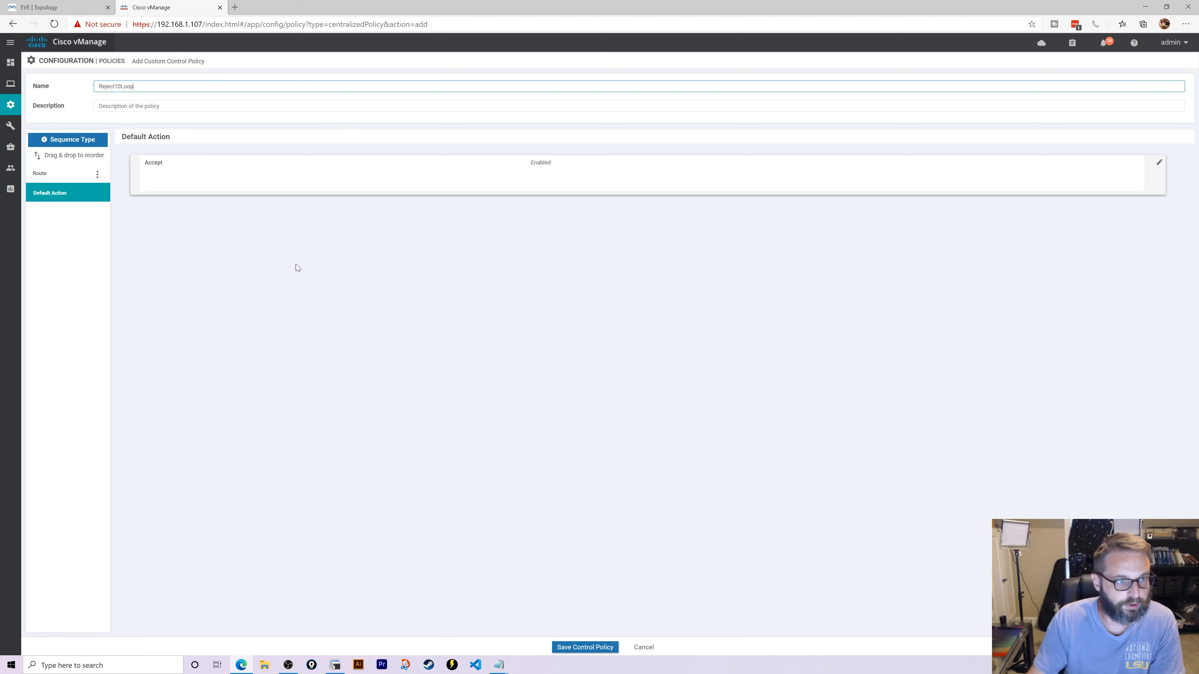
click(119, 107)
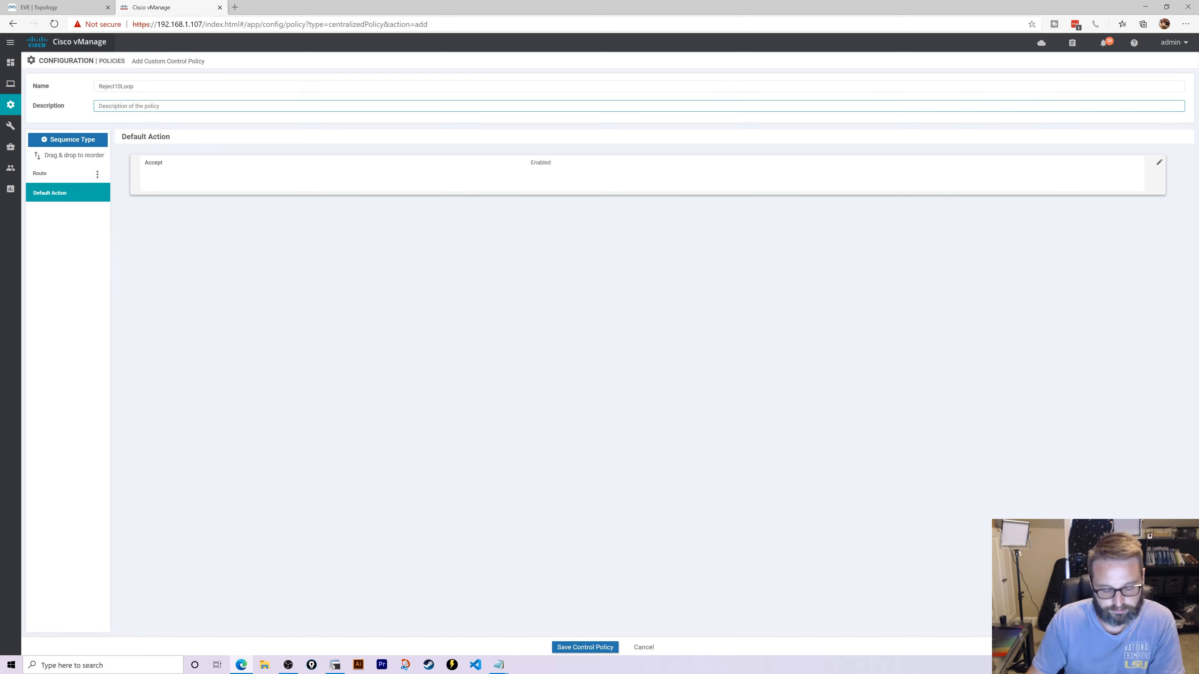
text(Stop advertis)
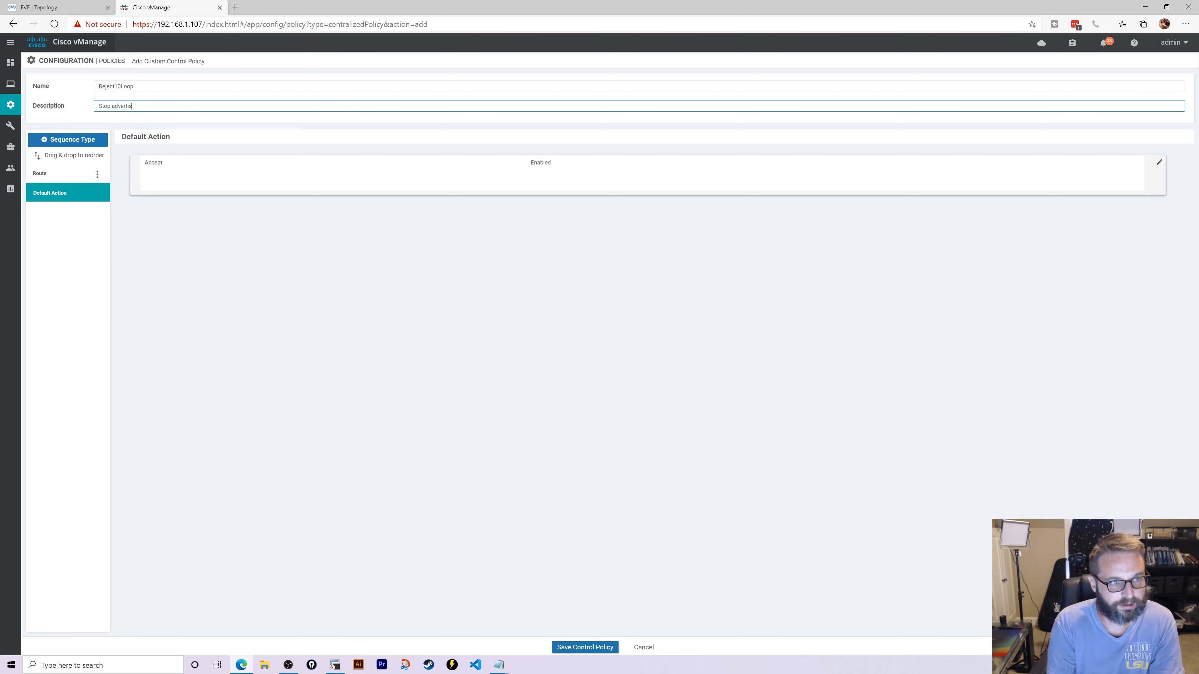
text(ement of Loopback10)
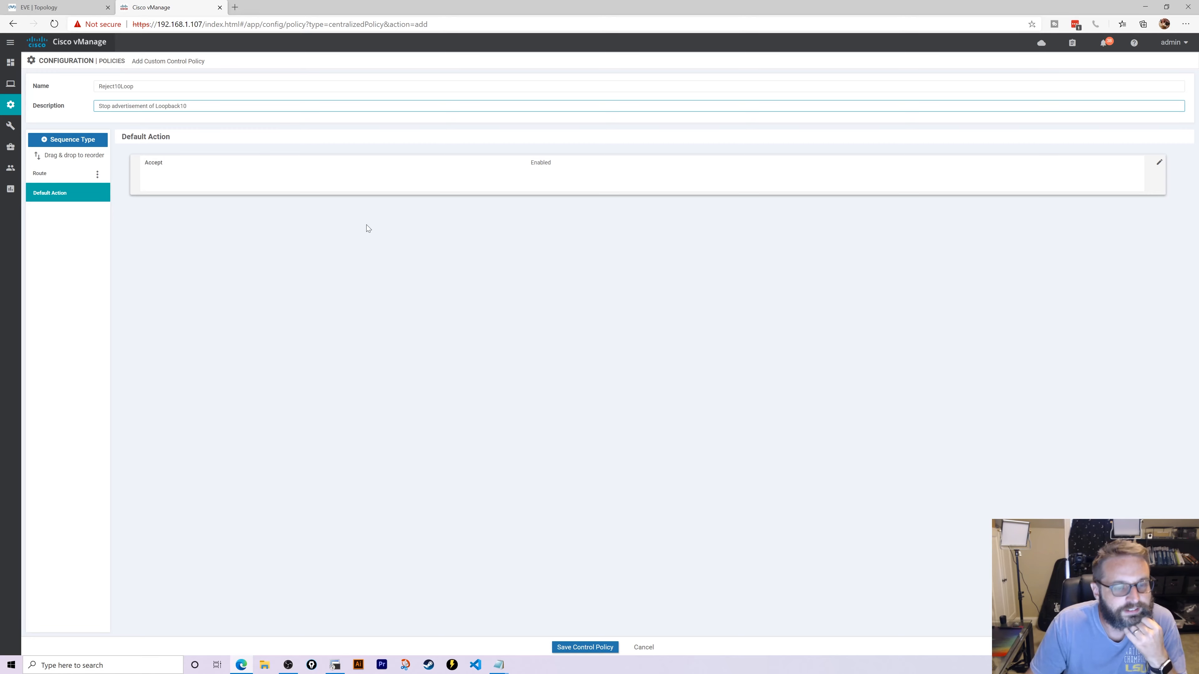
click(609, 647)
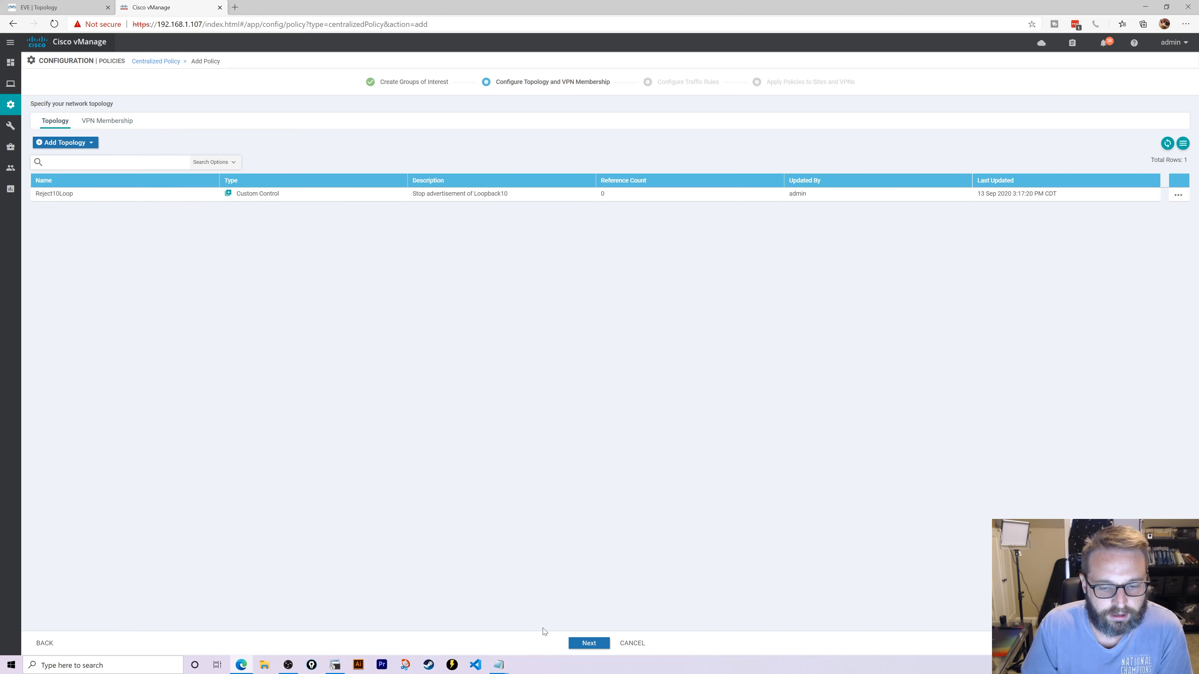
- Start a new traffic data policy with a Custom sequence
click(588, 644)
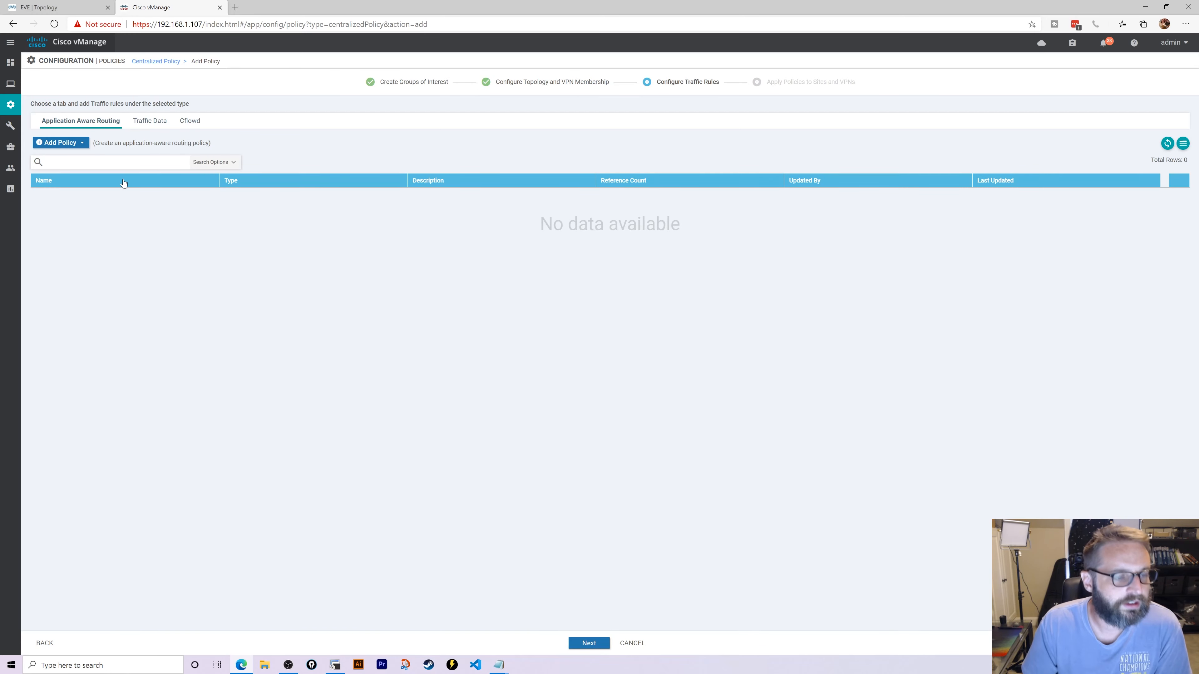
click(150, 120)
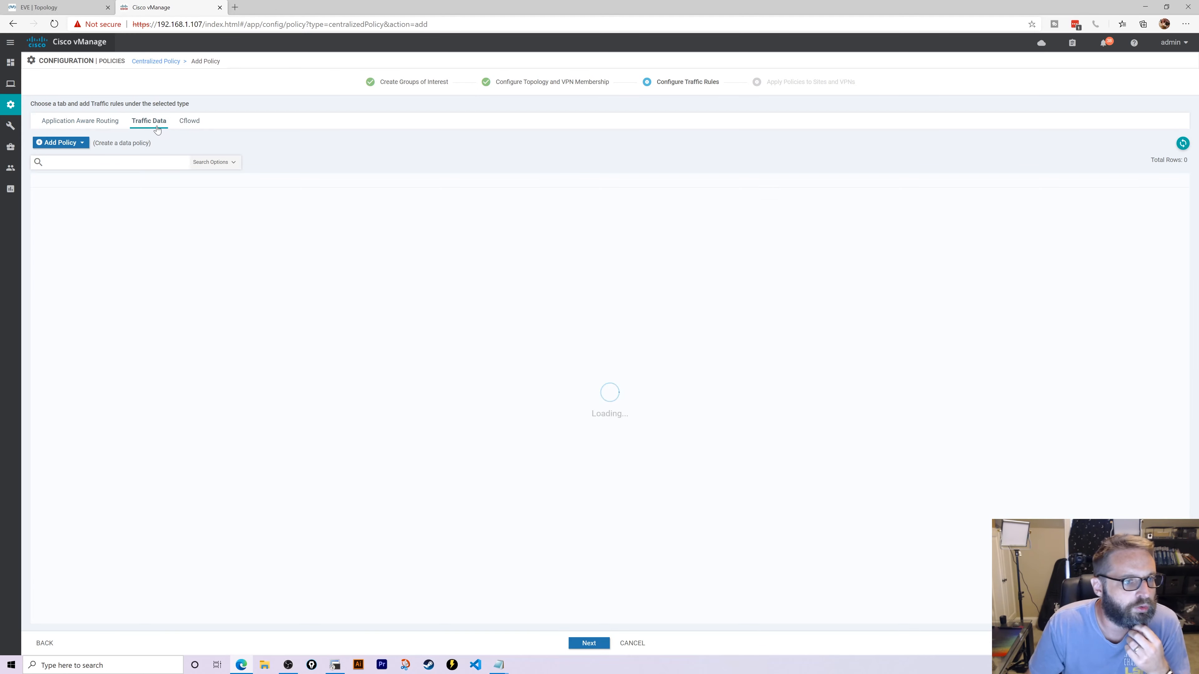
click(67, 143)
click(51, 159)
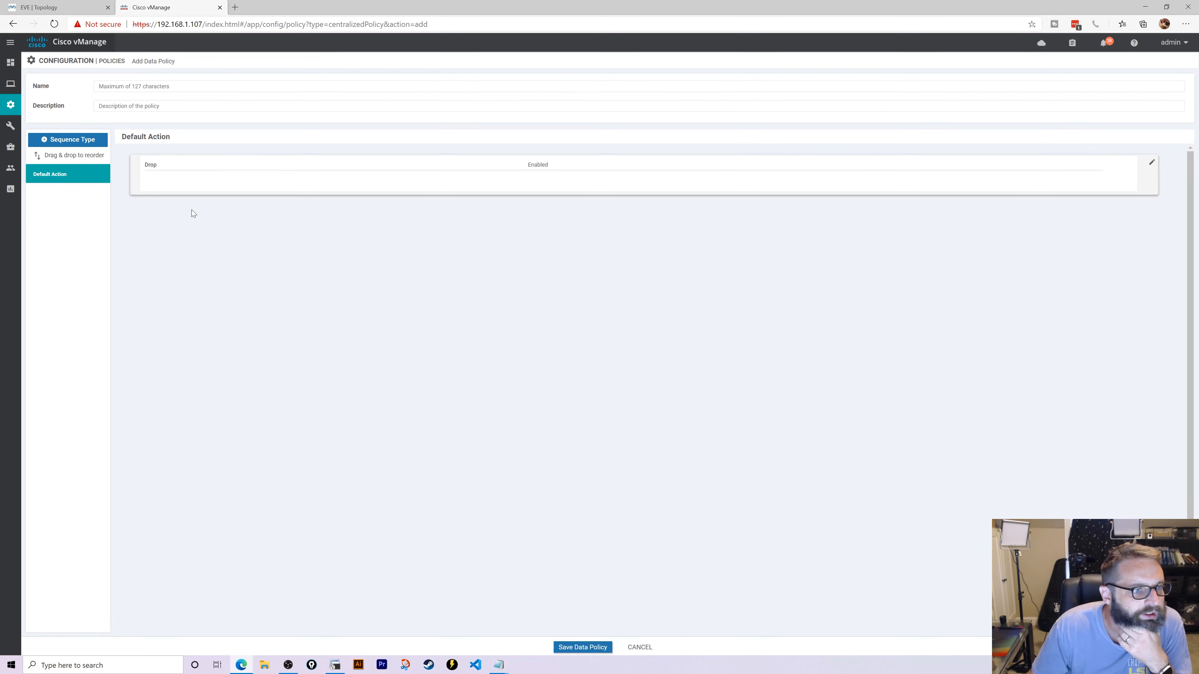
click(80, 141)
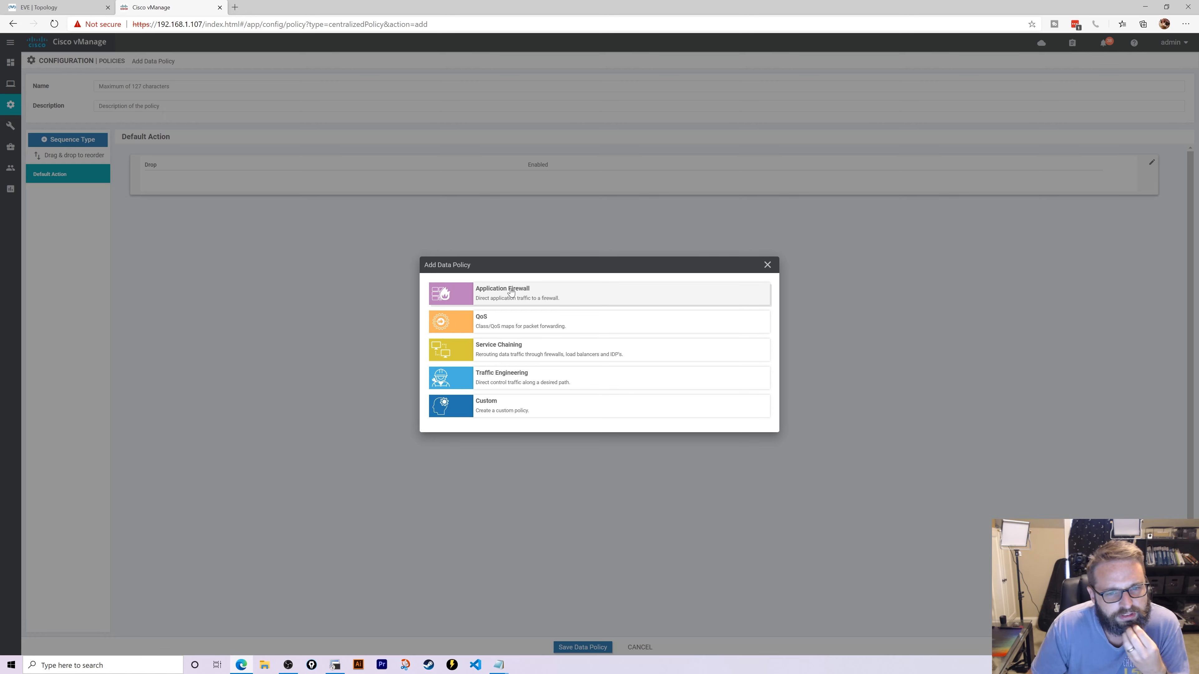
click(510, 411)
- Add a rule matching source and destination prefix list ServiceVPN5 with Accept, and save it
click(145, 153)
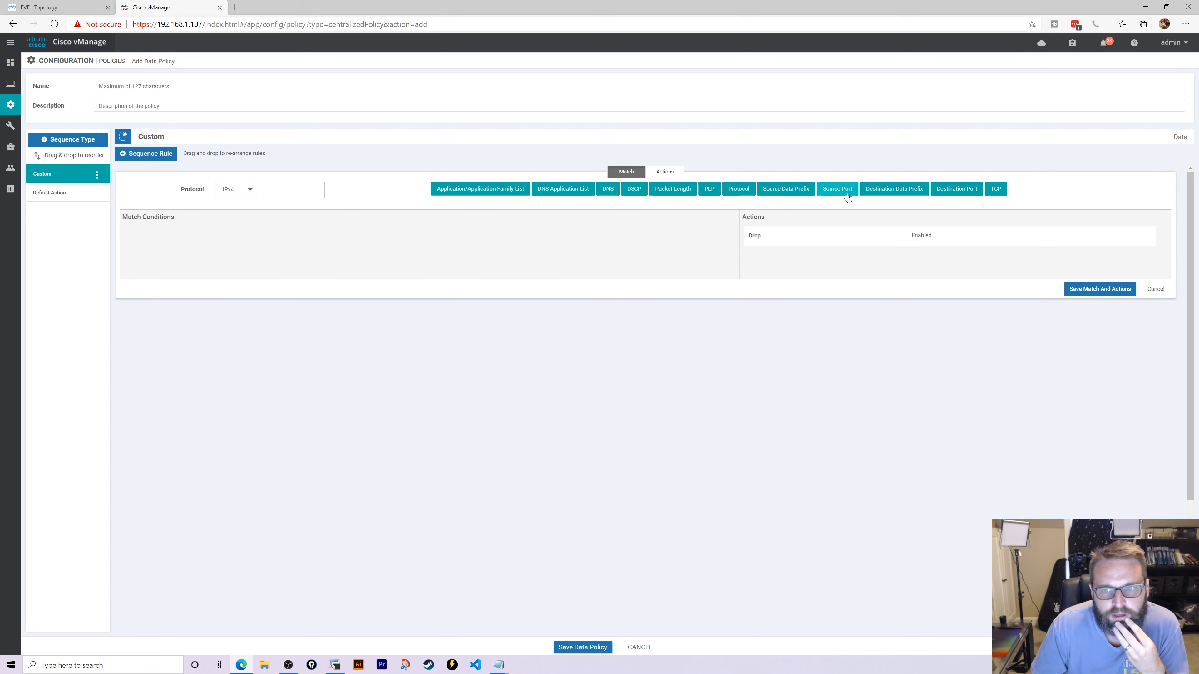
click(783, 191)
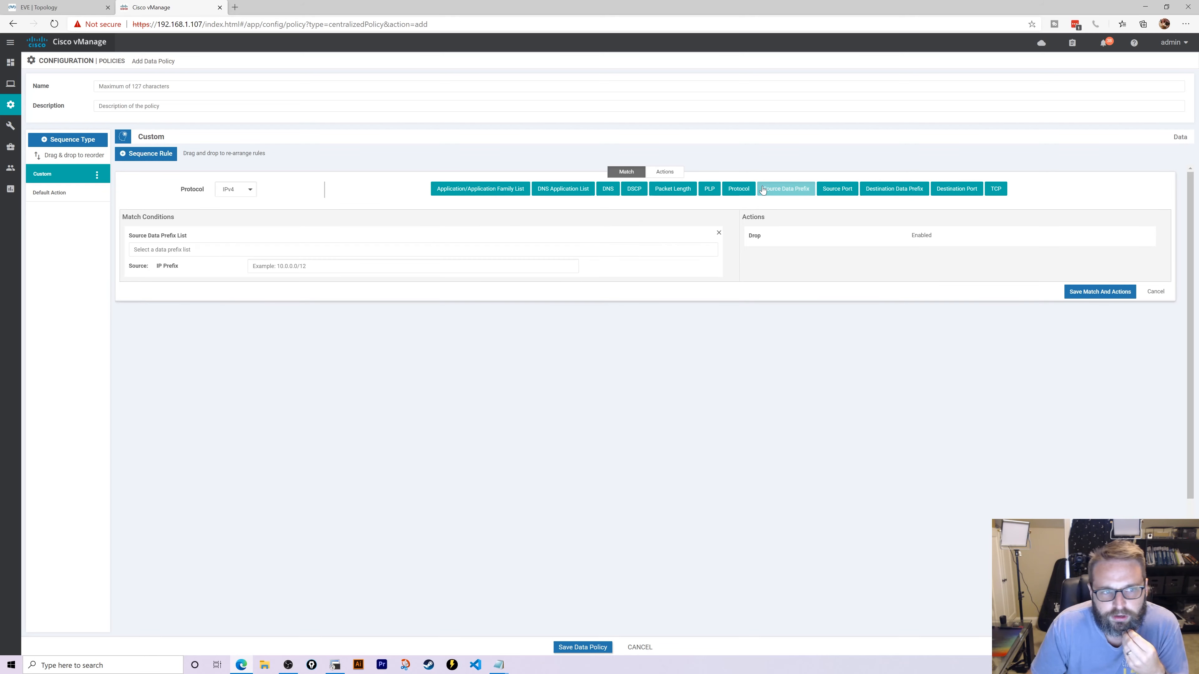
click(293, 268)
click(227, 249)
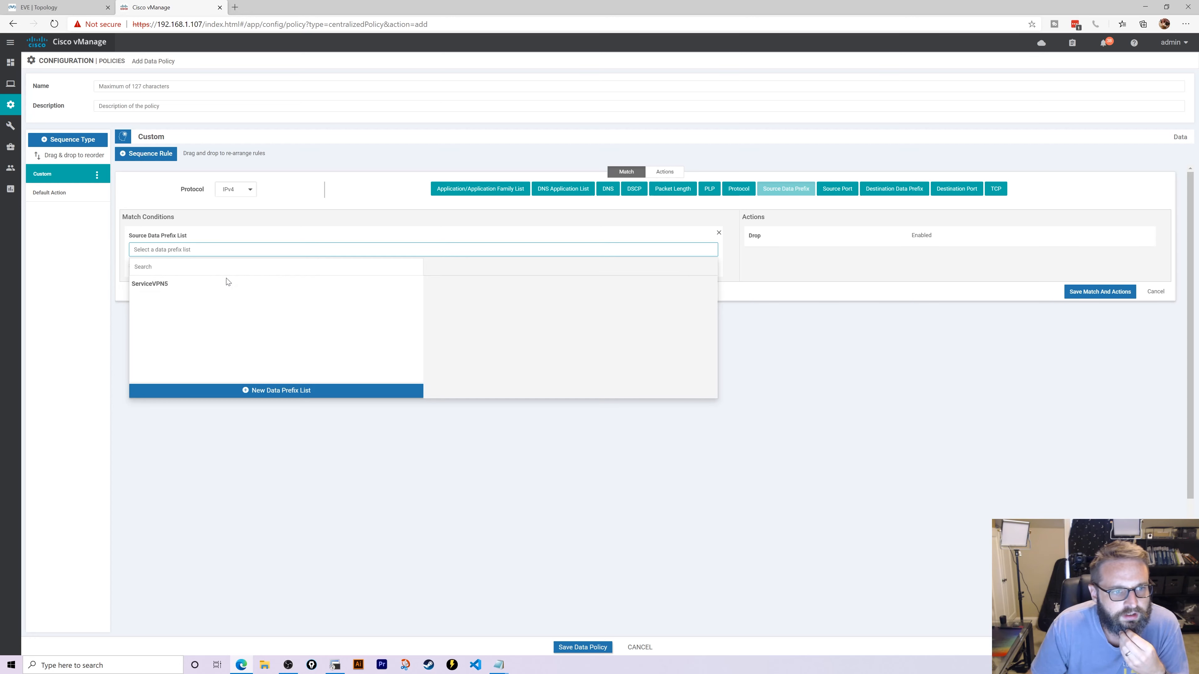
click(229, 282)
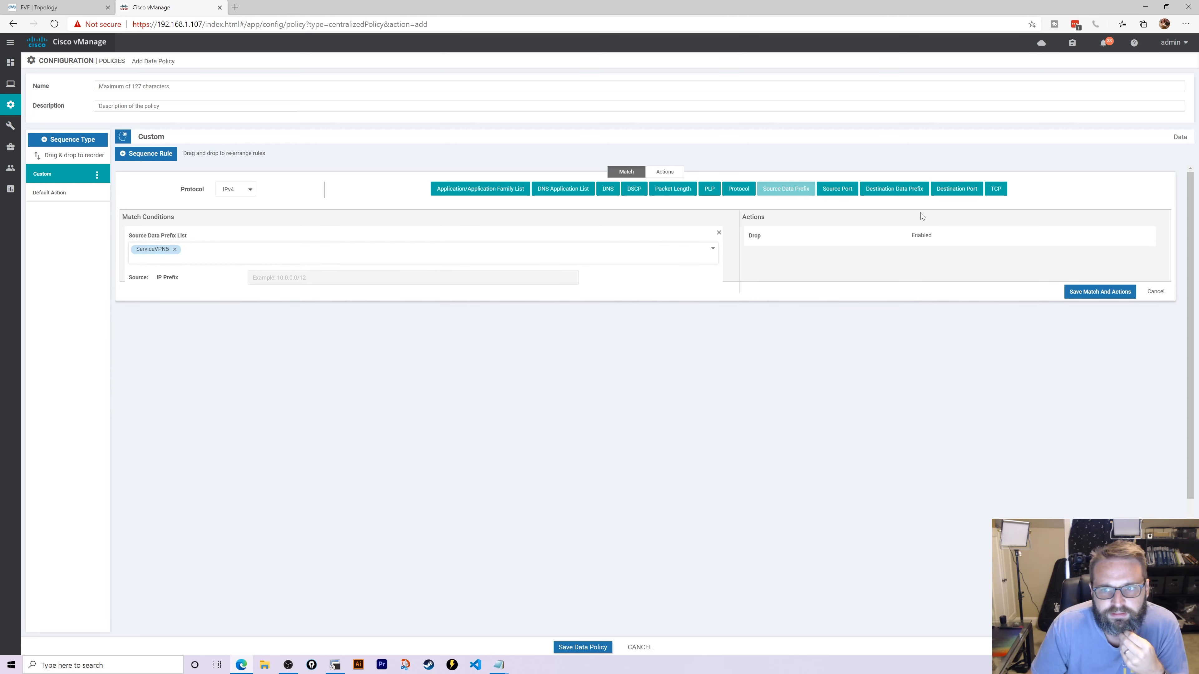
click(894, 189)
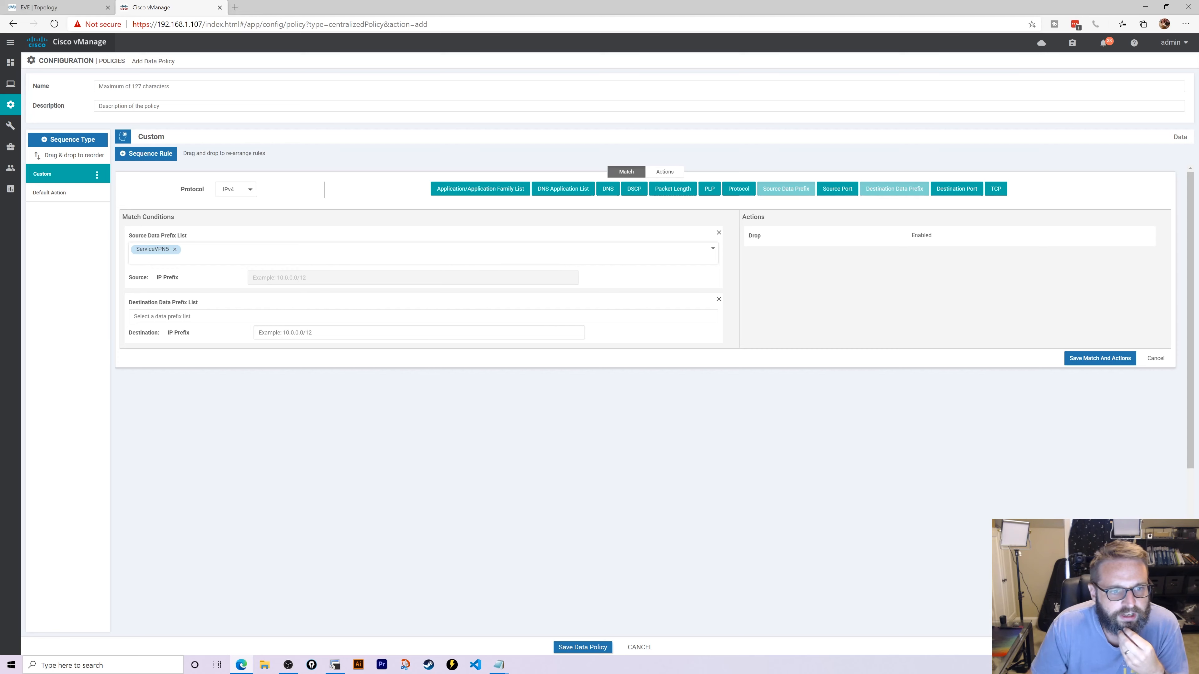
click(237, 316)
click(241, 348)
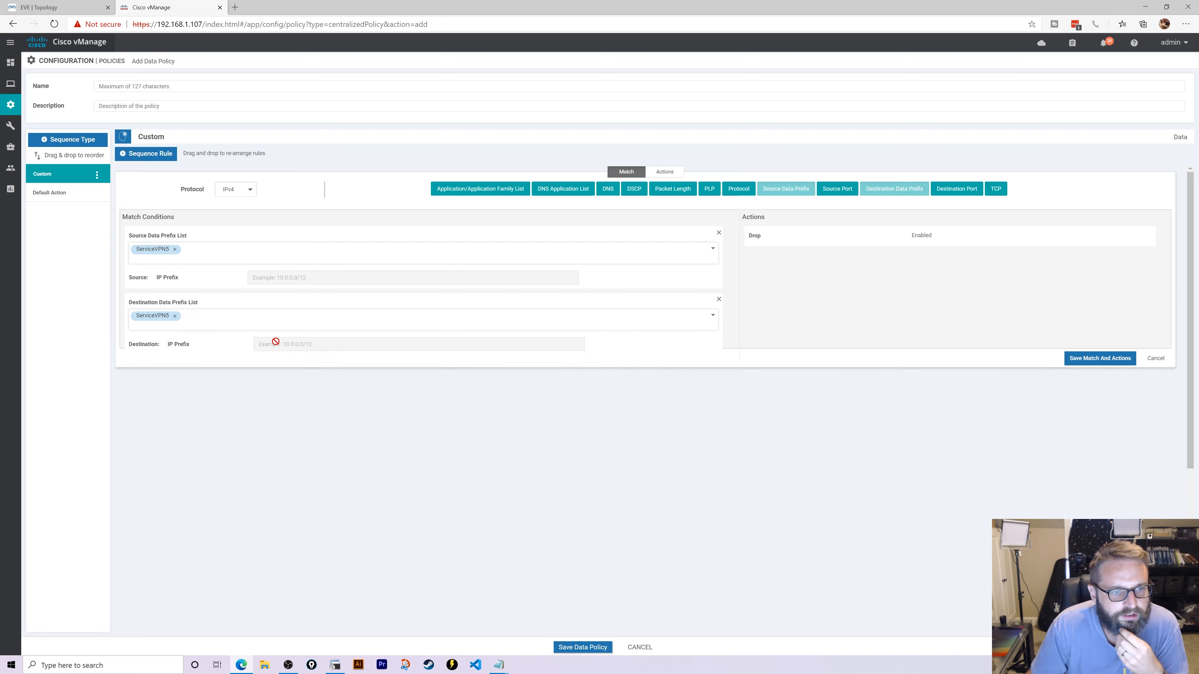
click(651, 174)
click(335, 189)
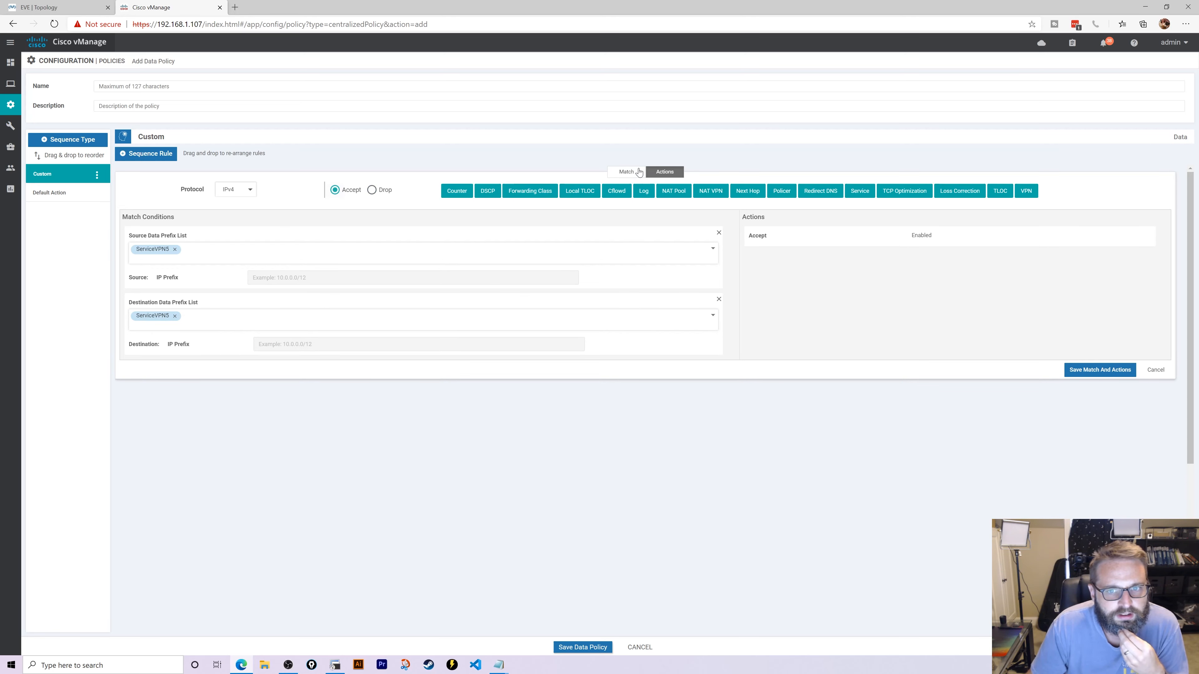
click(627, 172)
click(1086, 369)
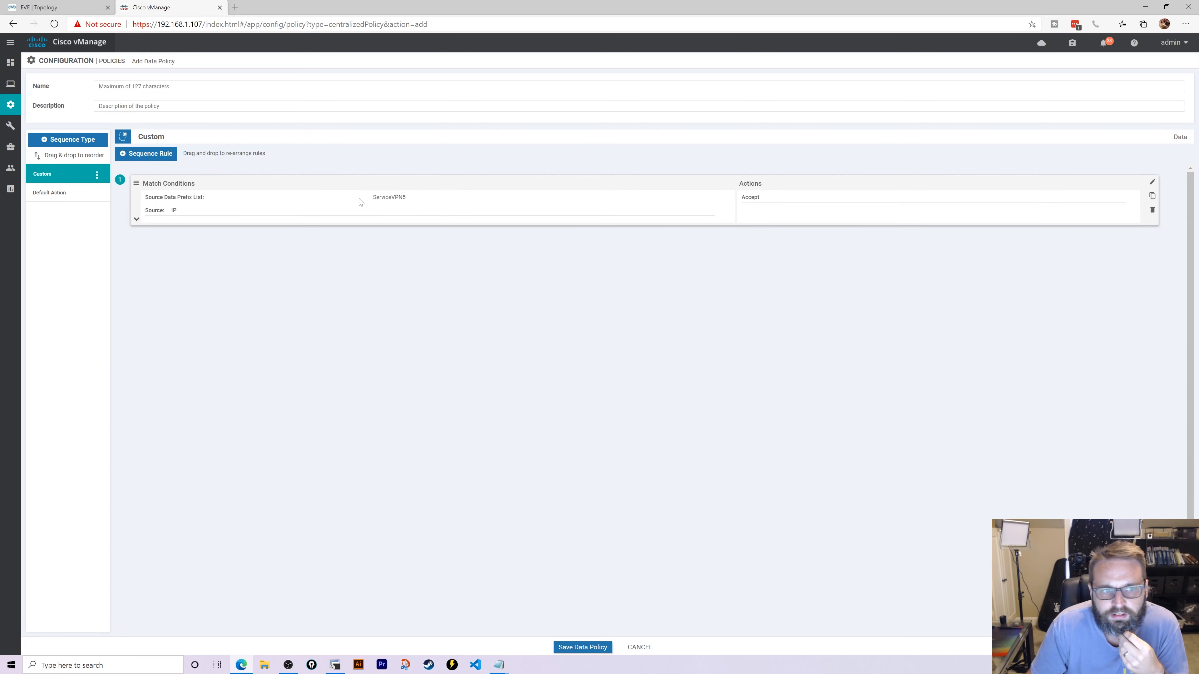
- Add a second ServiceVPN5 source rule that accepts with NAT VPN and local TLOC biz-internet
click(149, 154)
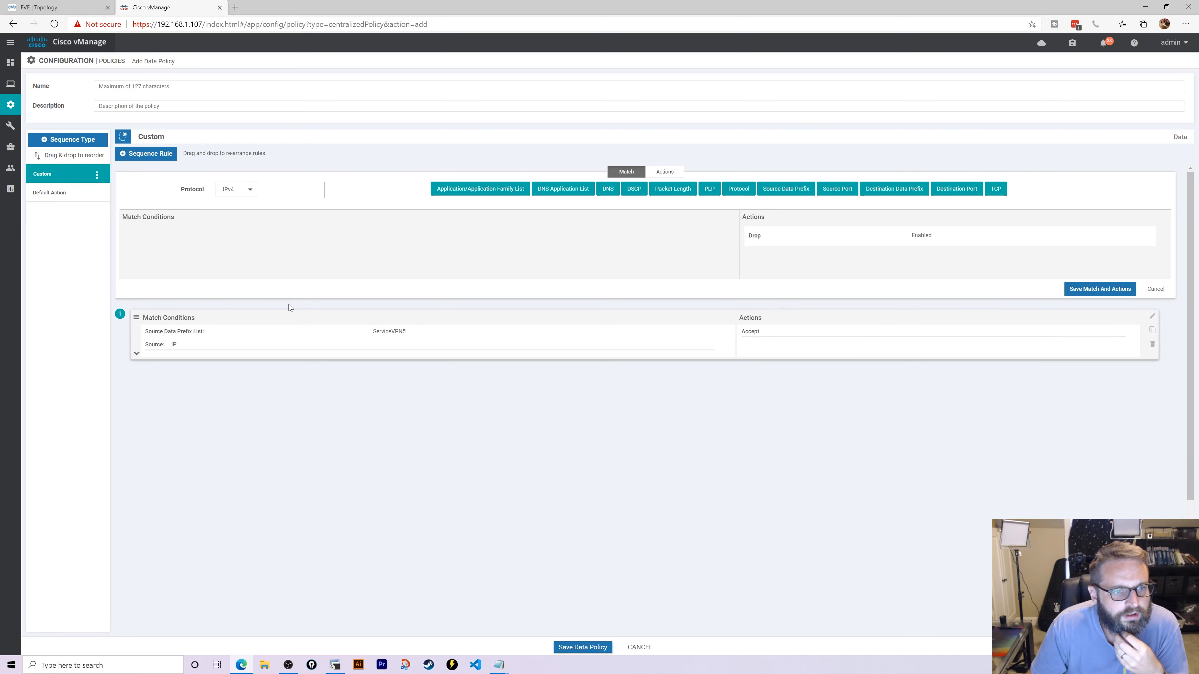
click(793, 190)
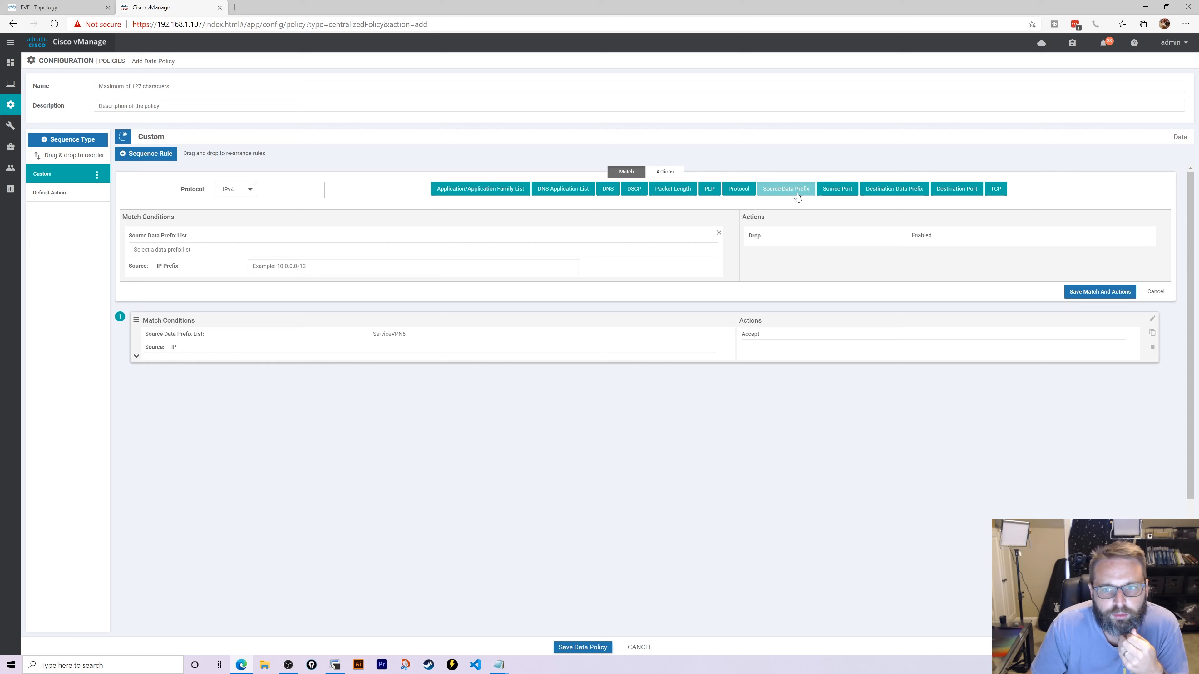
click(277, 235)
click(150, 284)
click(705, 298)
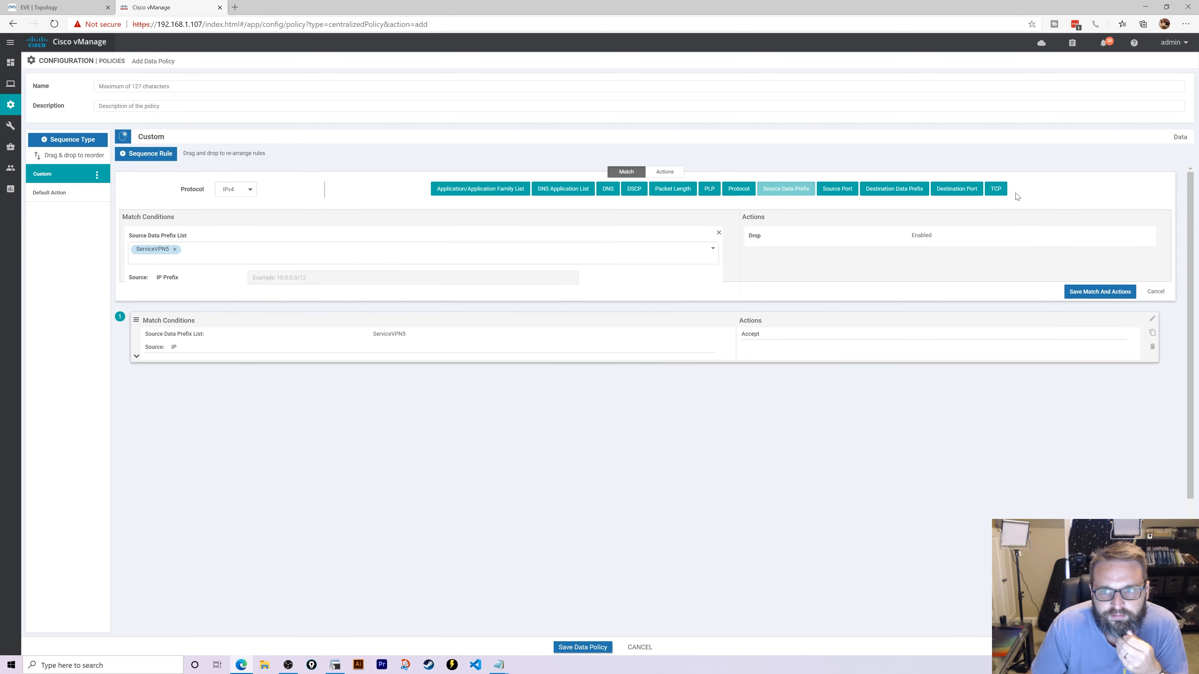
click(666, 172)
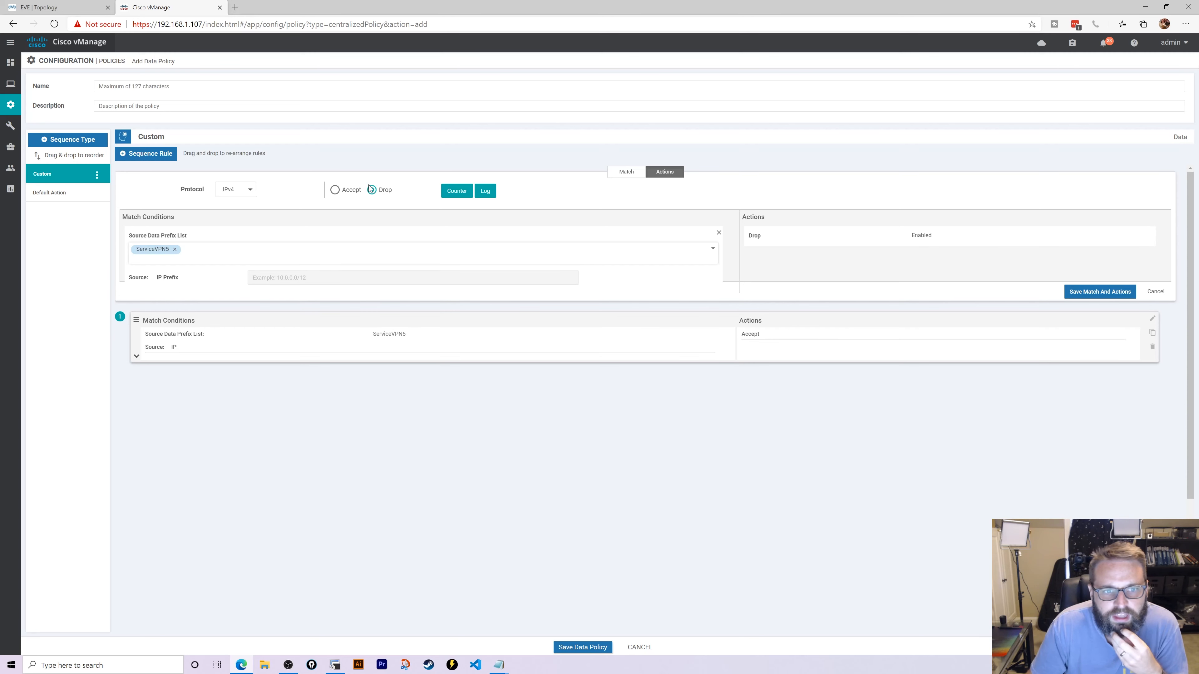
click(334, 191)
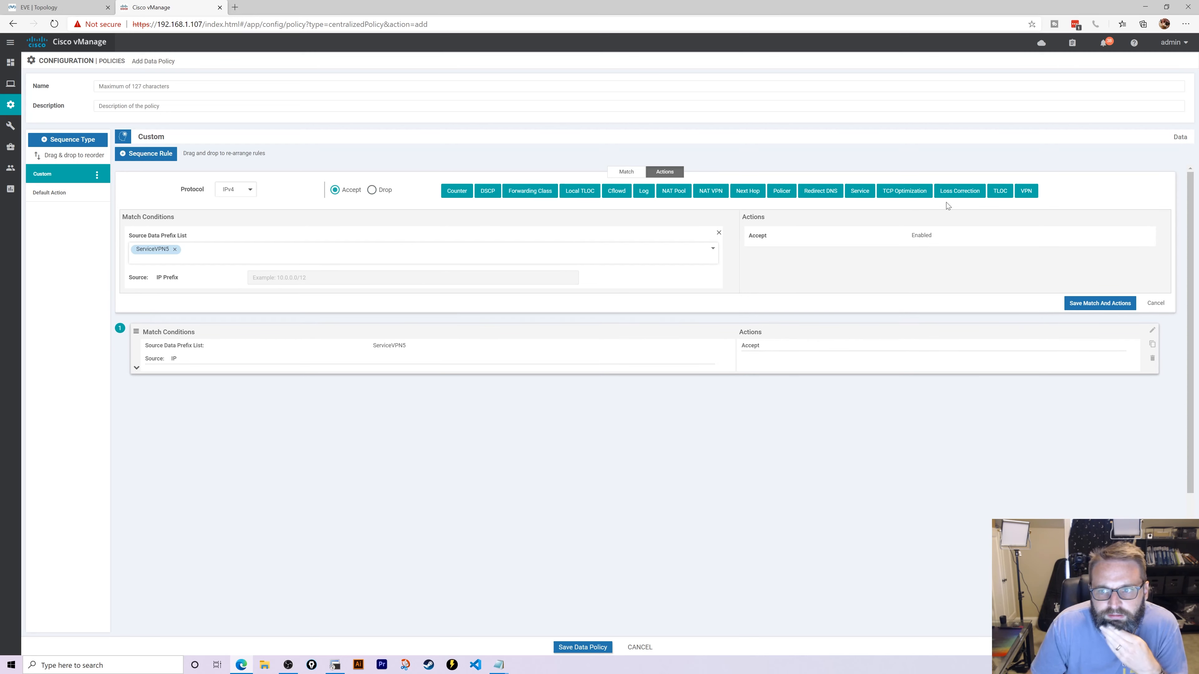
click(711, 191)
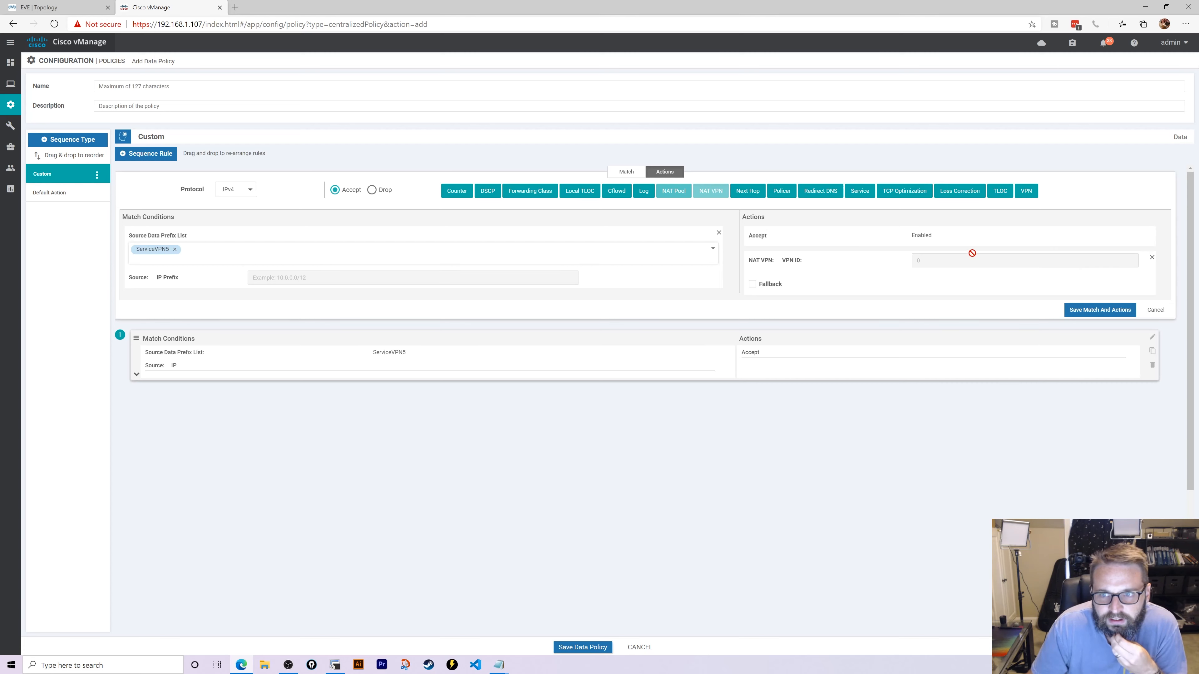
click(576, 191)
click(812, 323)
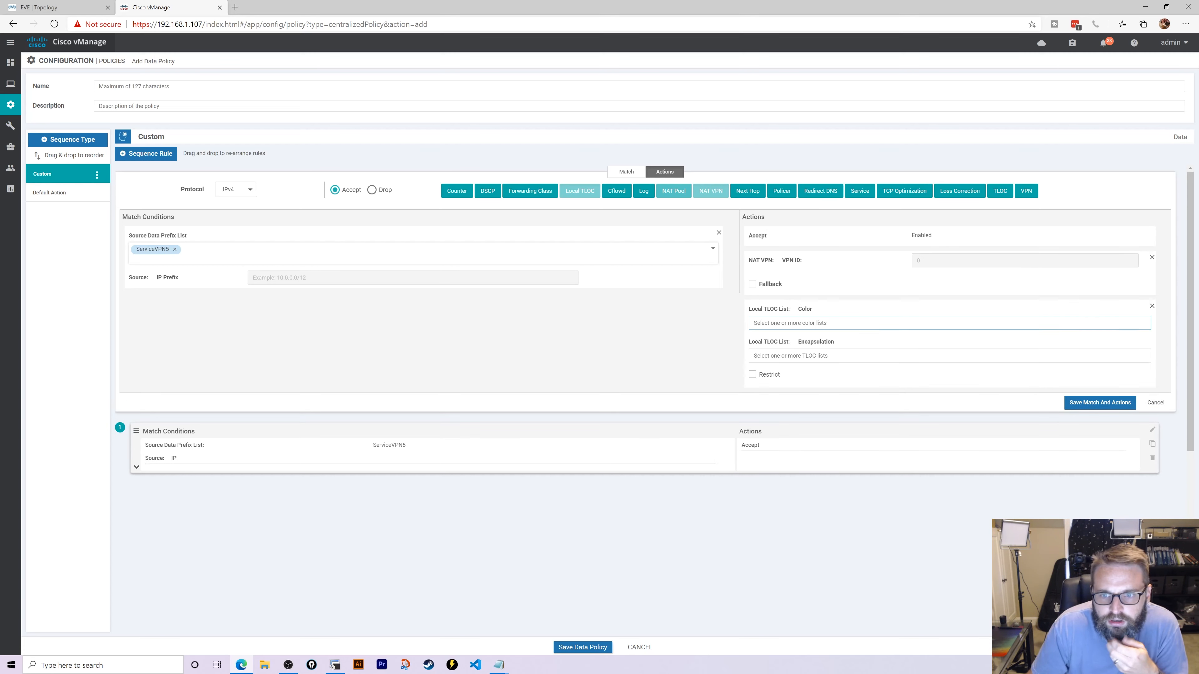
click(755, 384)
click(674, 353)
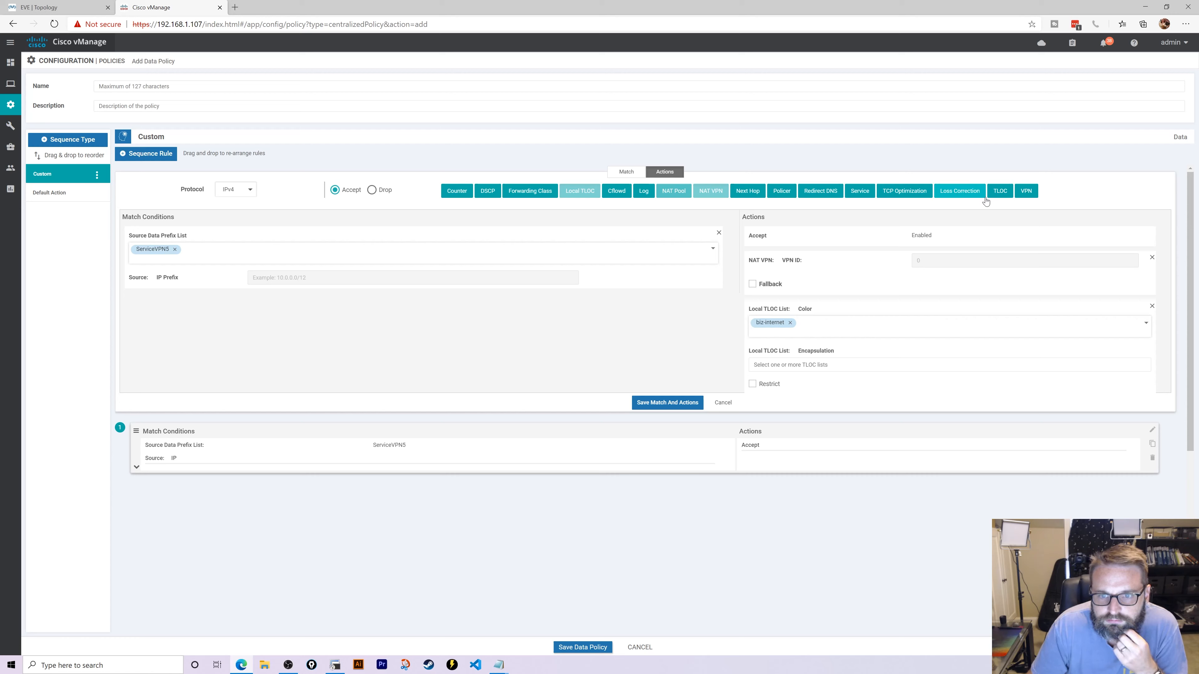
click(668, 403)
- Navigate through the Configuration menu back to the Policies page
click(68, 202)
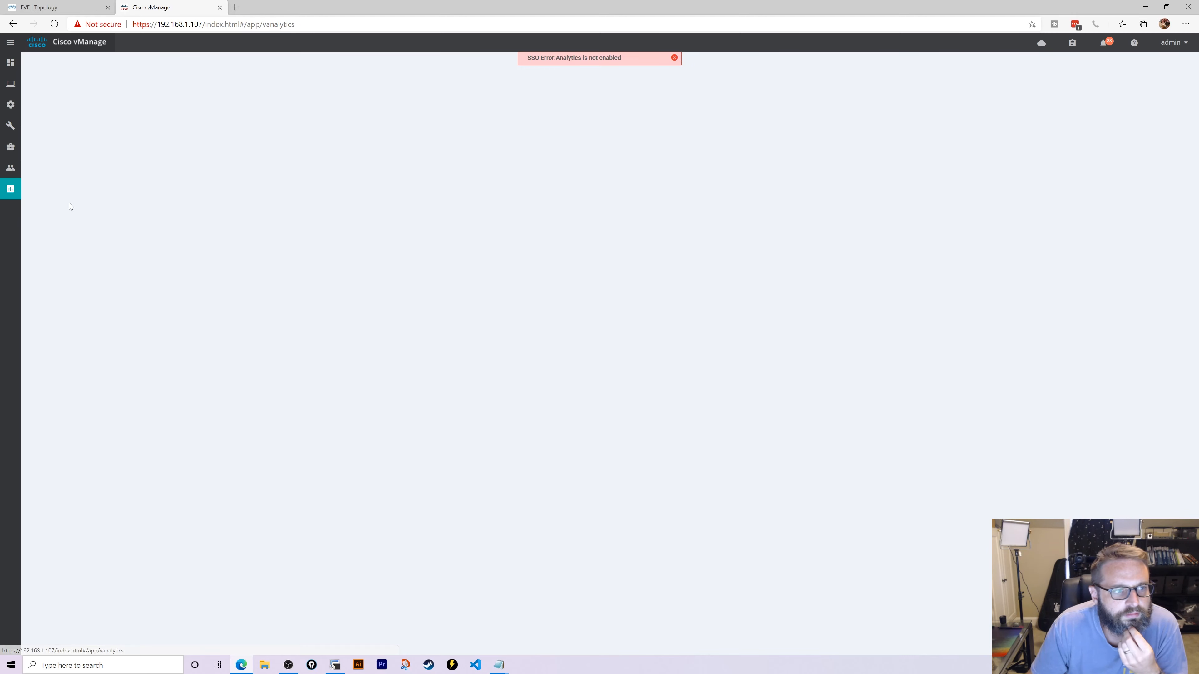
mouse_move(16, 111)
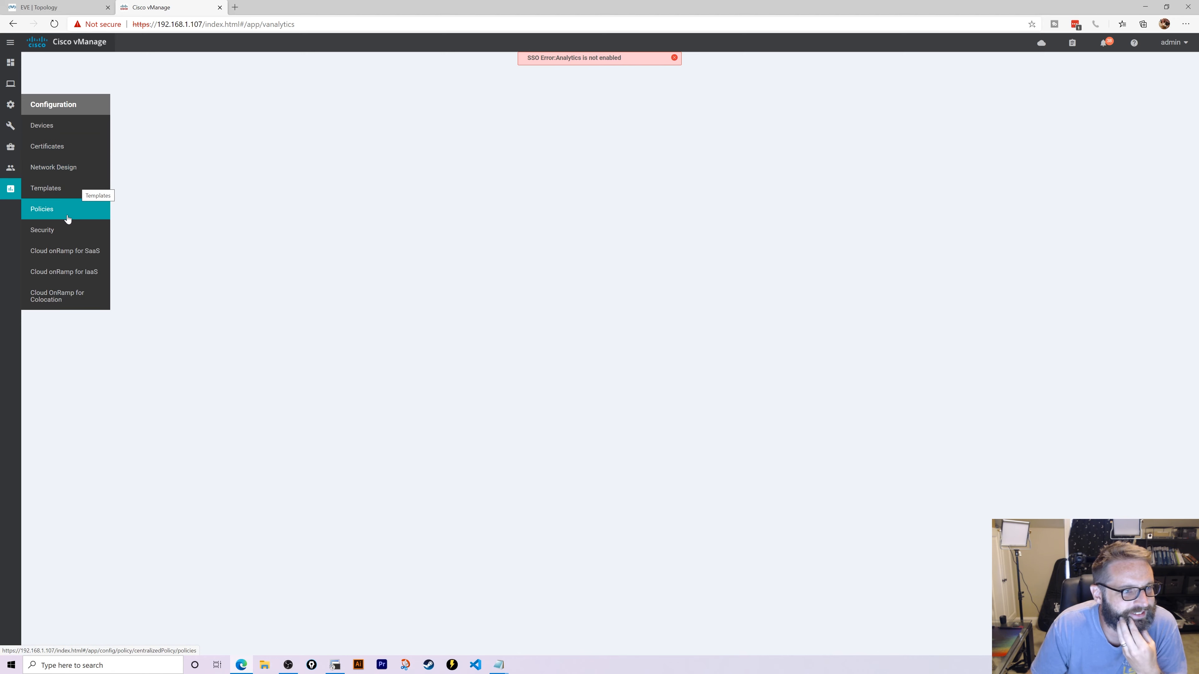
click(47, 209)
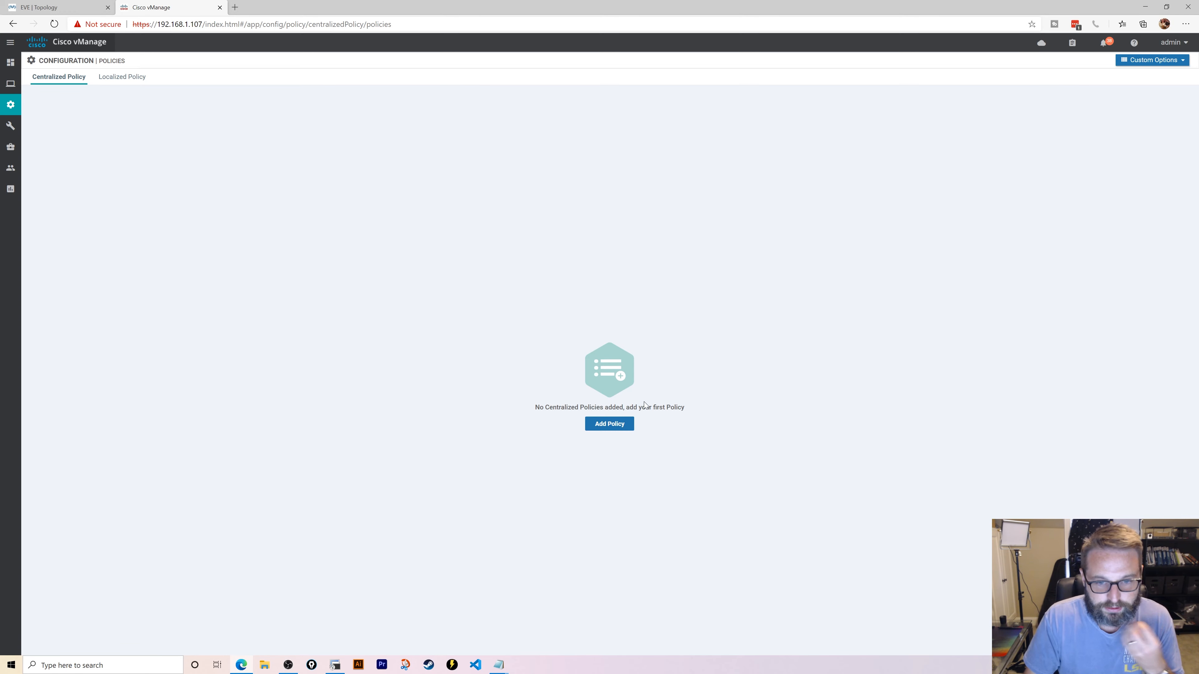
- Start a new centralized policy and import Reject10Loop as a Custom Control topology
click(625, 424)
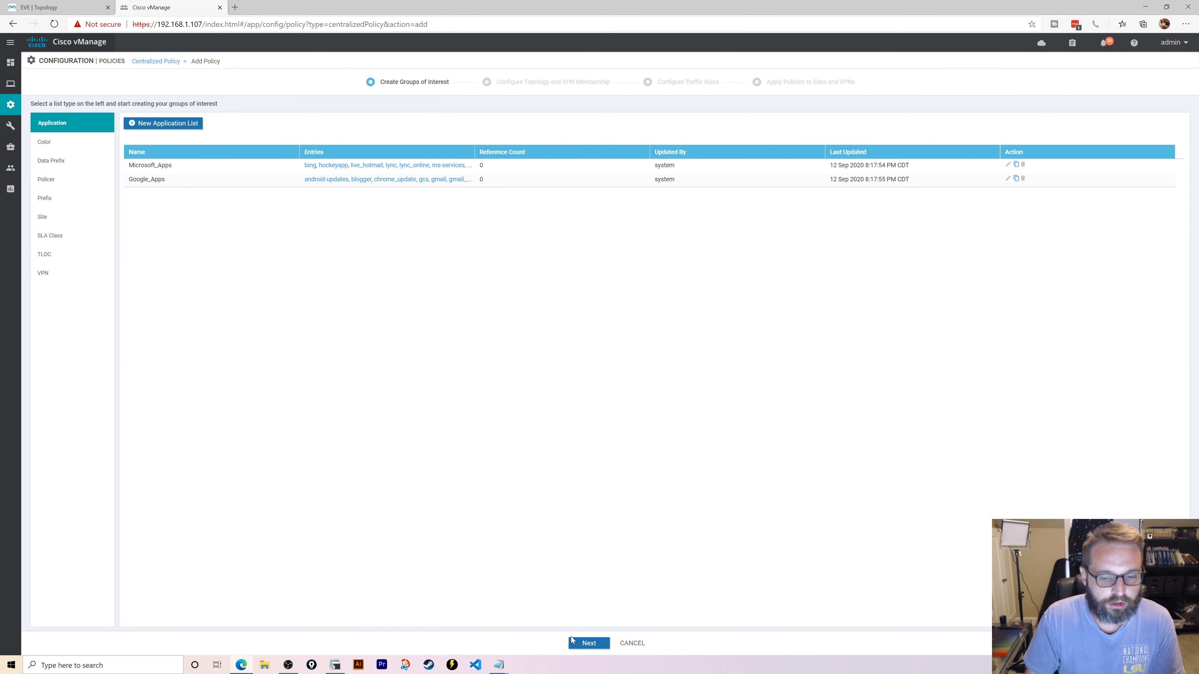
click(572, 641)
click(66, 142)
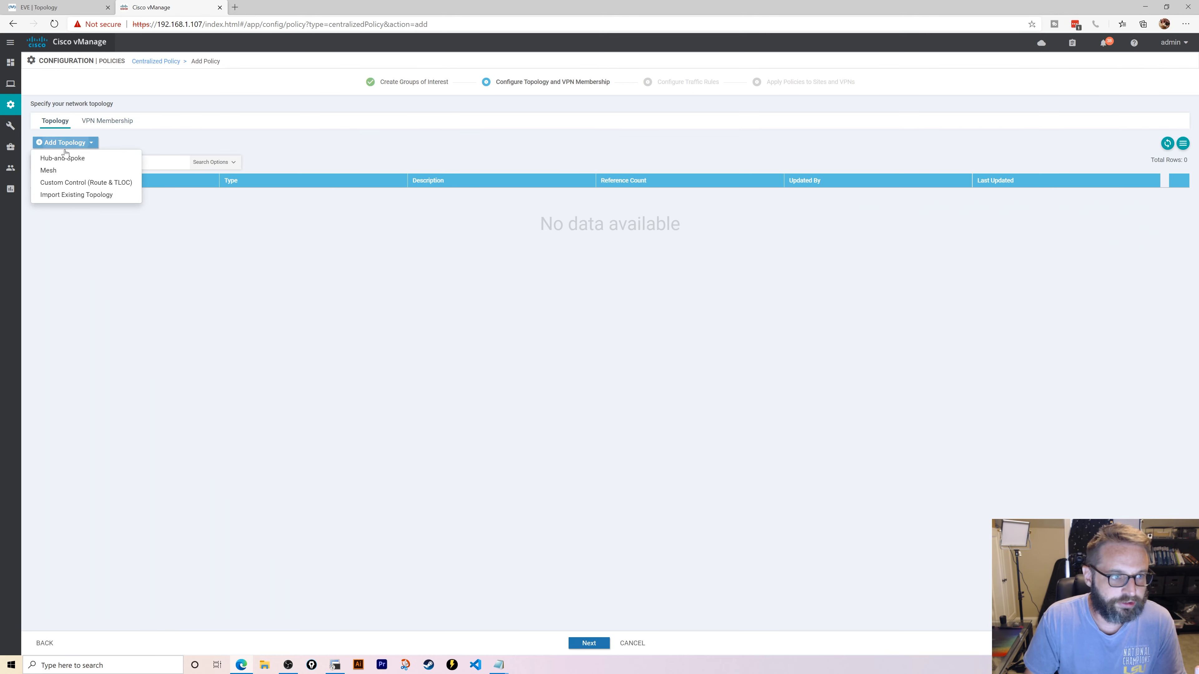
click(66, 195)
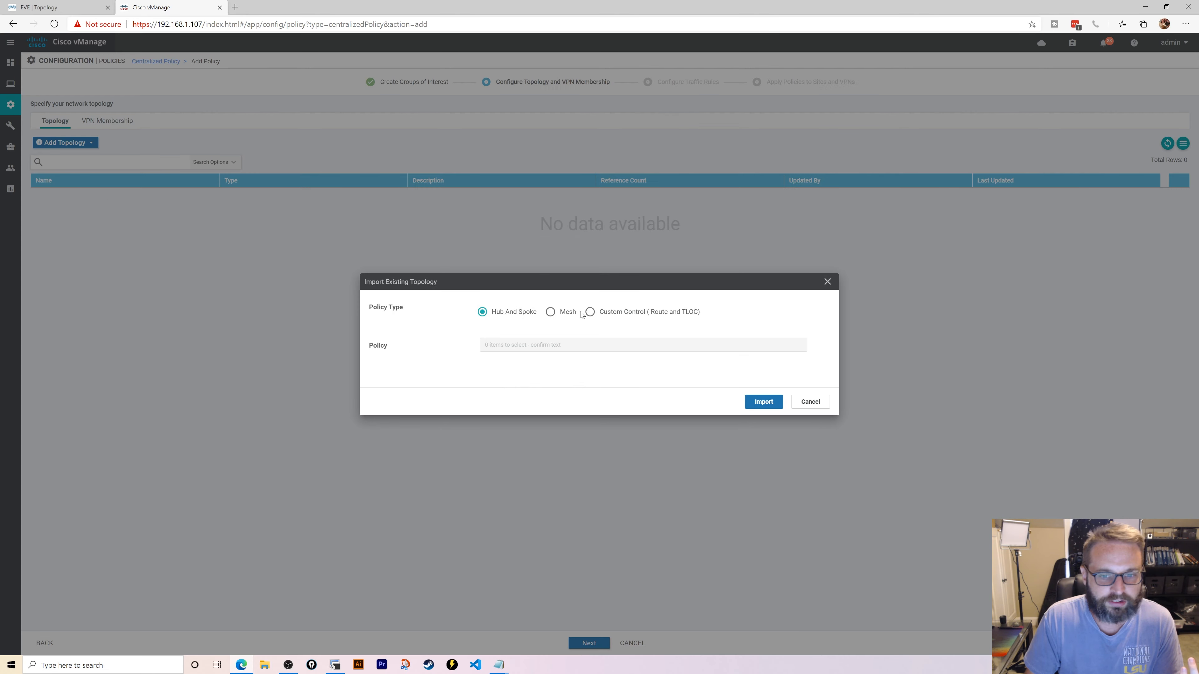
click(591, 312)
click(574, 344)
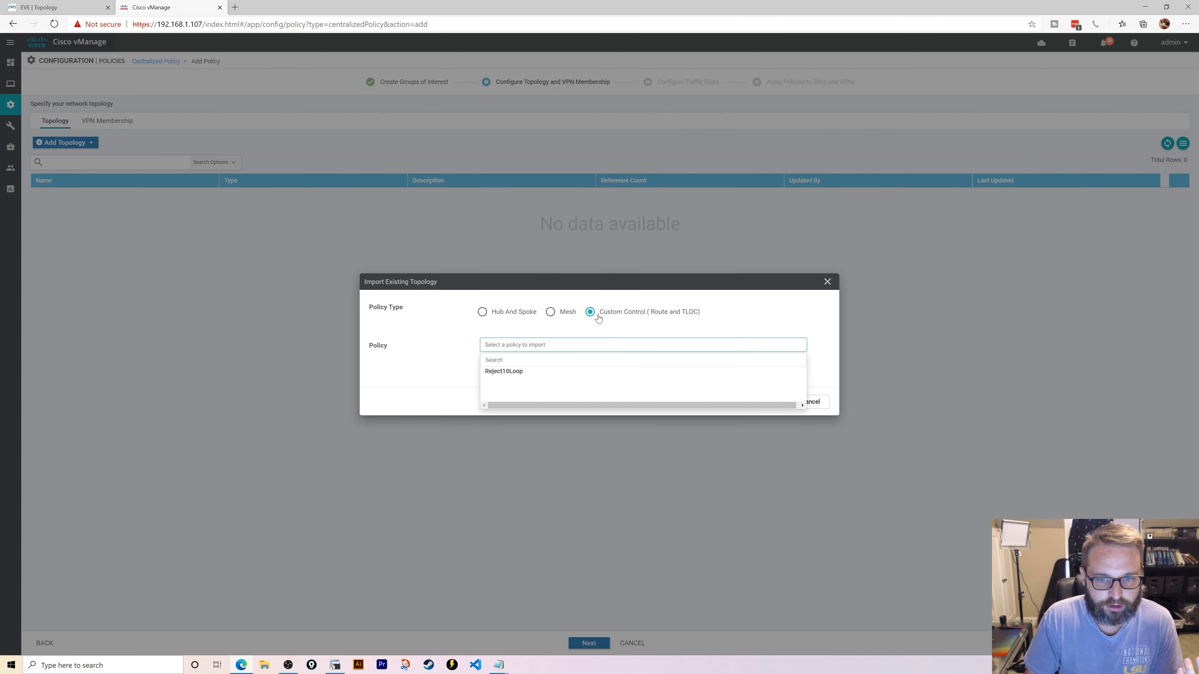
click(531, 371)
click(754, 403)
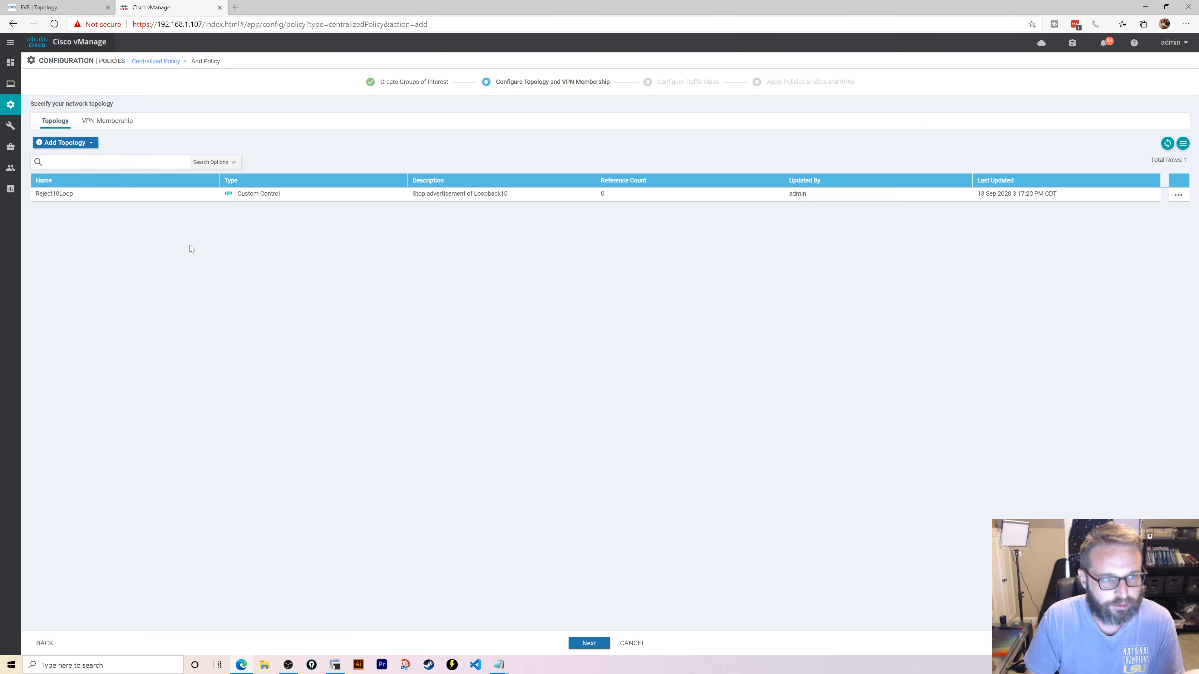
- Move on to Traffic Data rules and choose to import an existing data policy
click(581, 642)
click(145, 121)
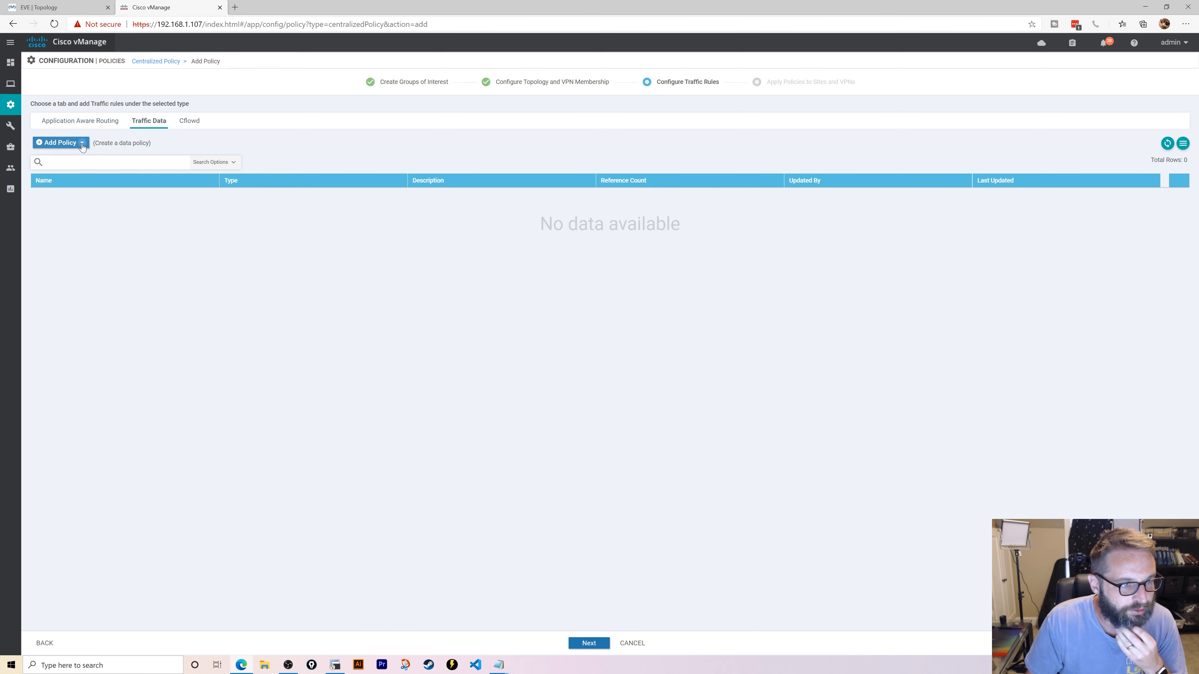
click(60, 142)
click(52, 169)
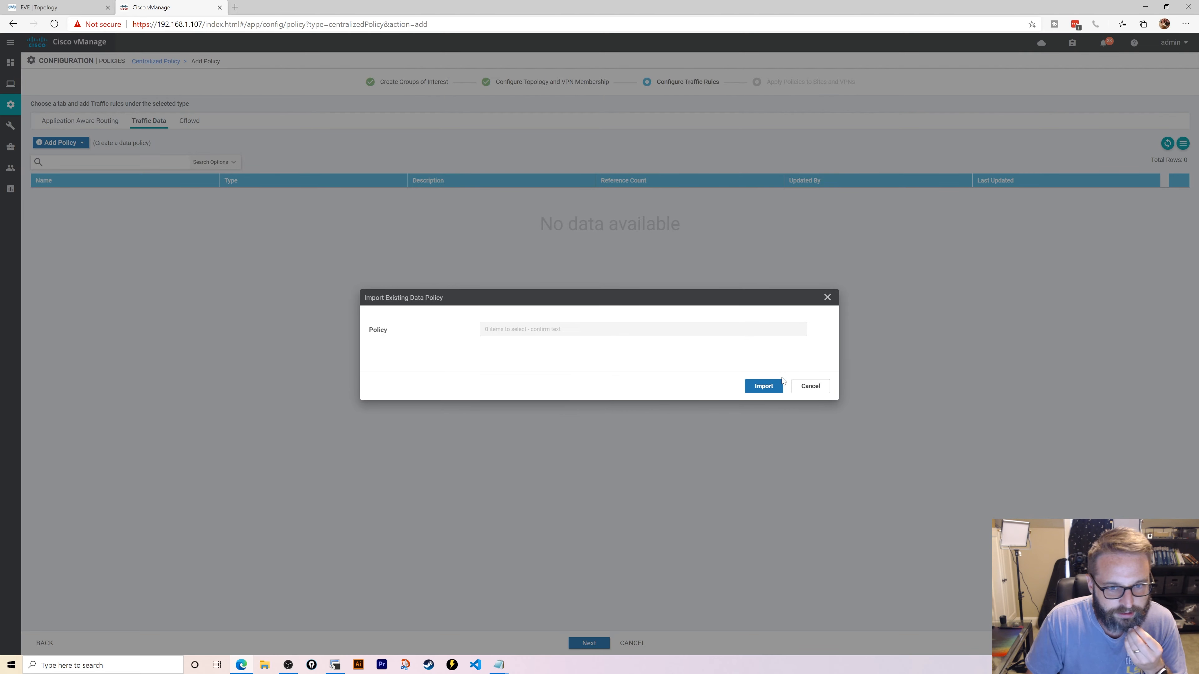
- Cancel the import and create a new data policy named DIAPolicy, with DIAPolicy as its description
click(810, 386)
click(60, 142)
click(57, 160)
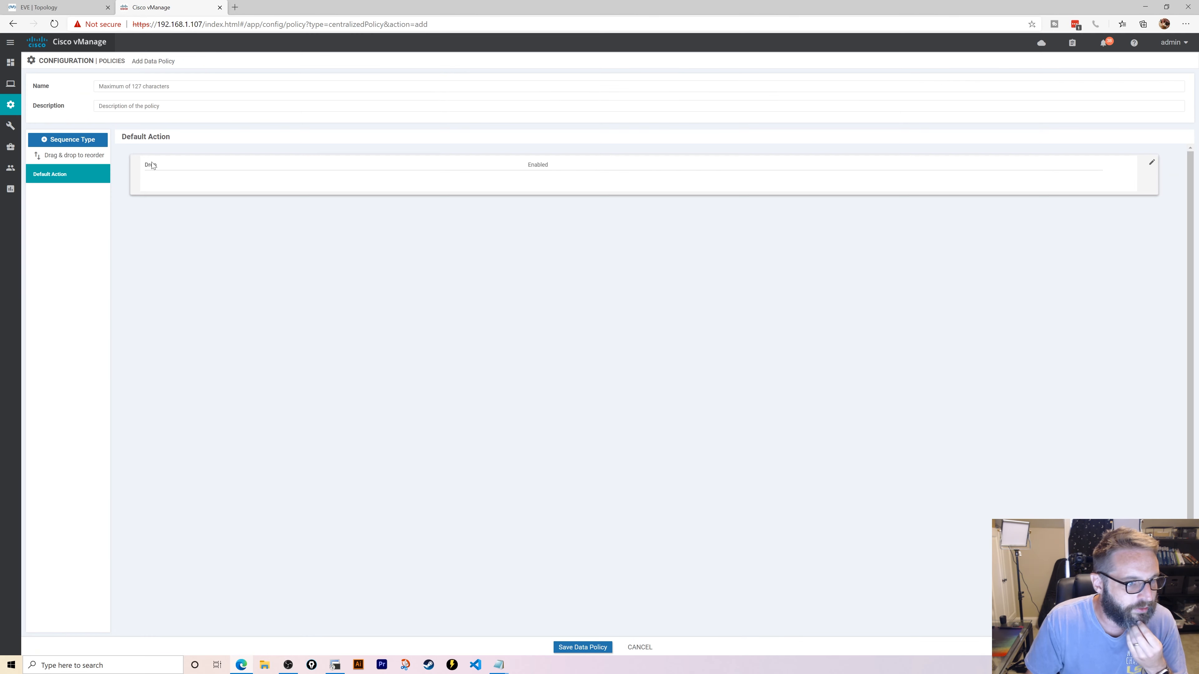
click(116, 87)
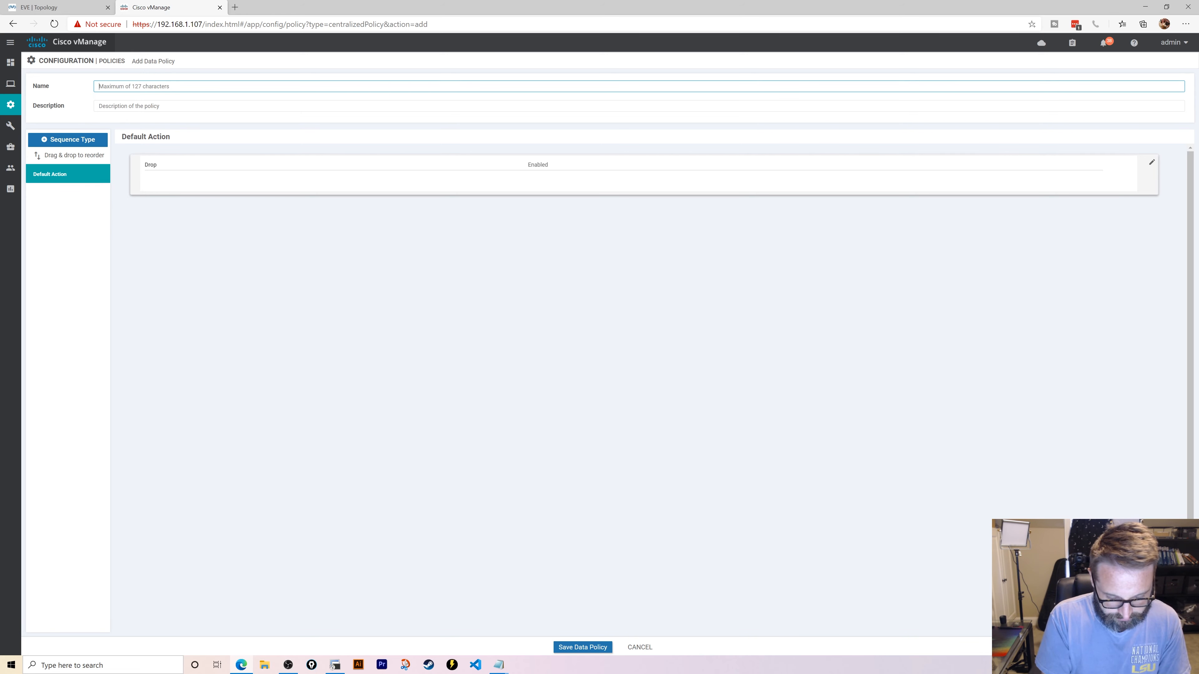
text(DIAPolicy)
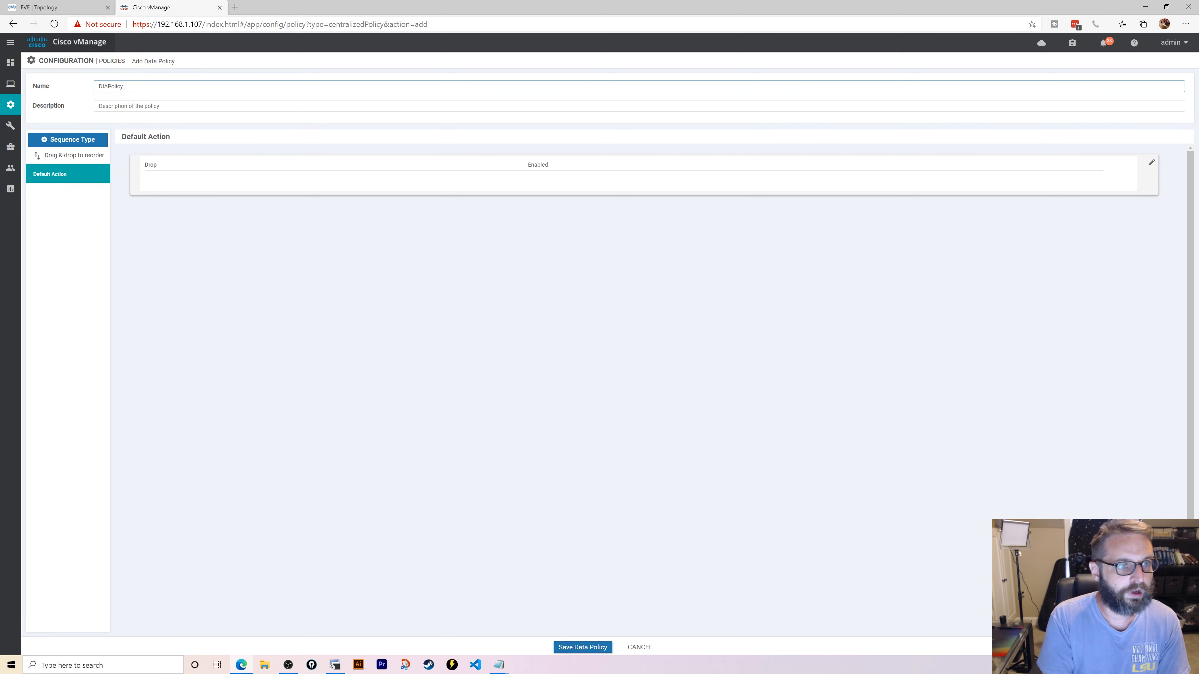
key(ctrl+a)
key(ctrl+c)
key(Tab)
key(ctrl+v)
- Add a Custom sequence rule matching source and destination ServiceVPN5 with Accept
click(42, 145)
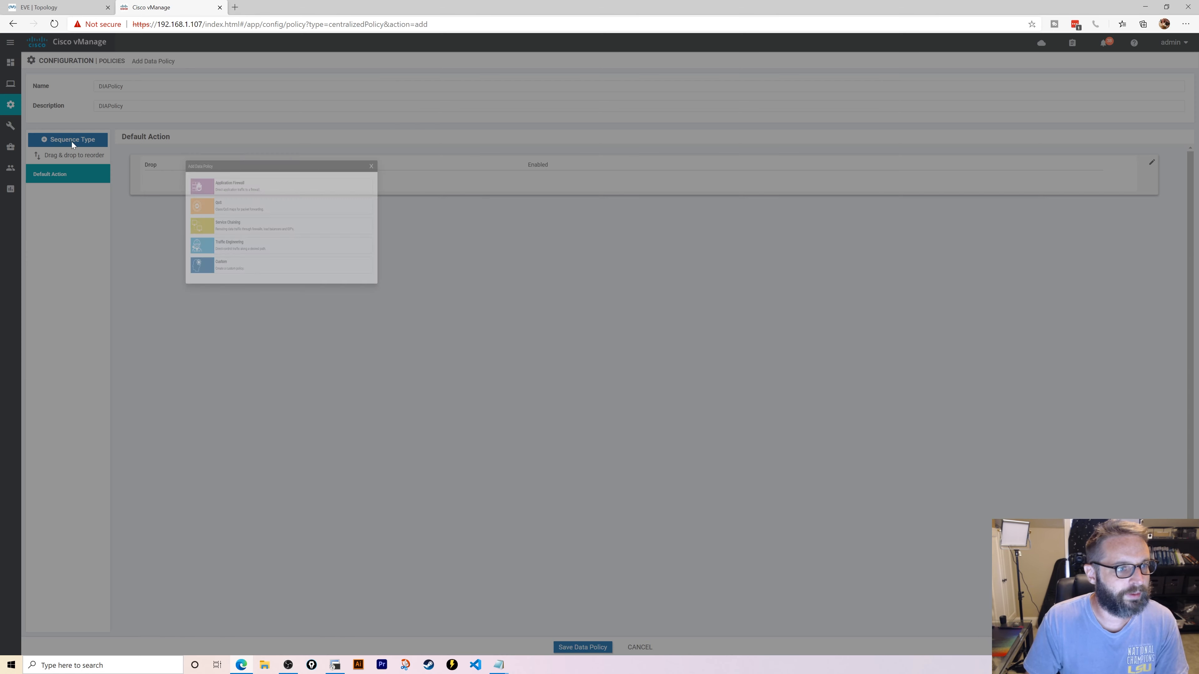
click(513, 410)
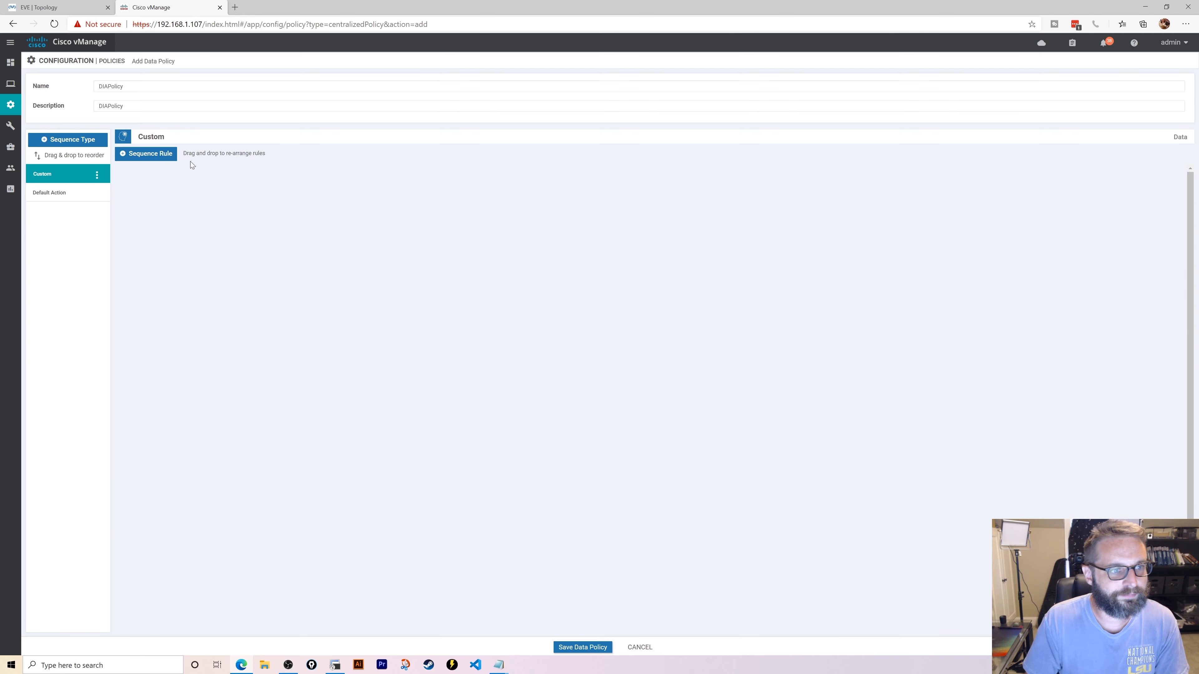
click(153, 154)
click(798, 190)
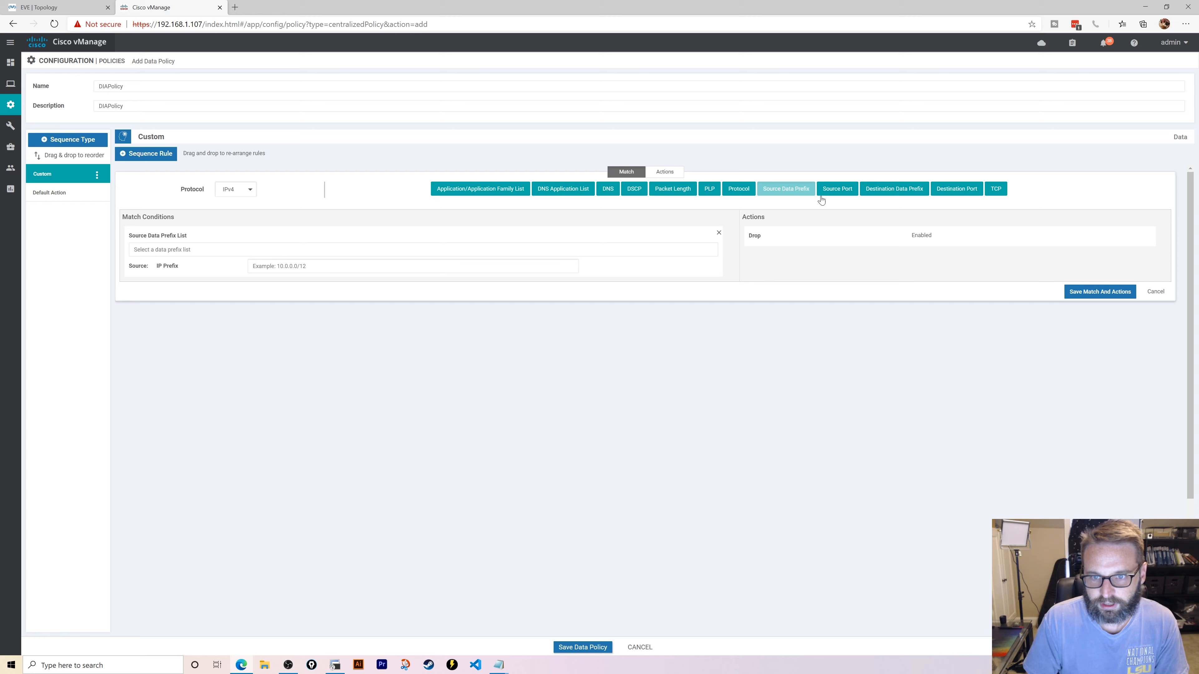
click(915, 197)
click(245, 254)
click(189, 283)
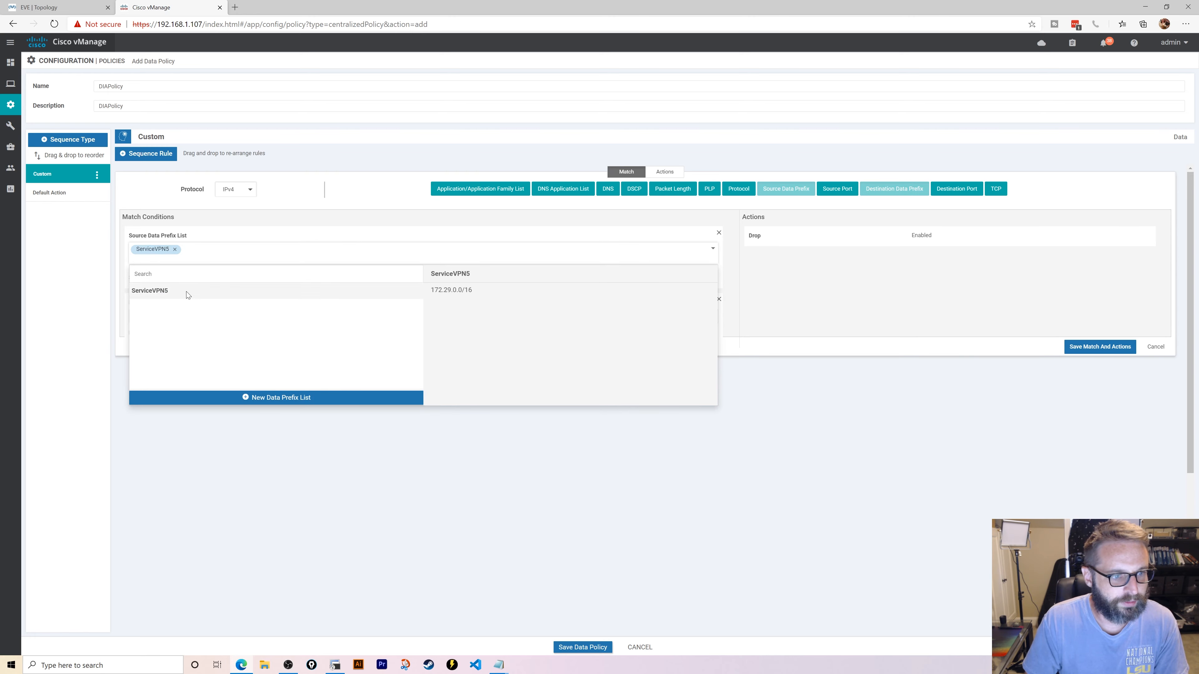
click(191, 316)
click(196, 349)
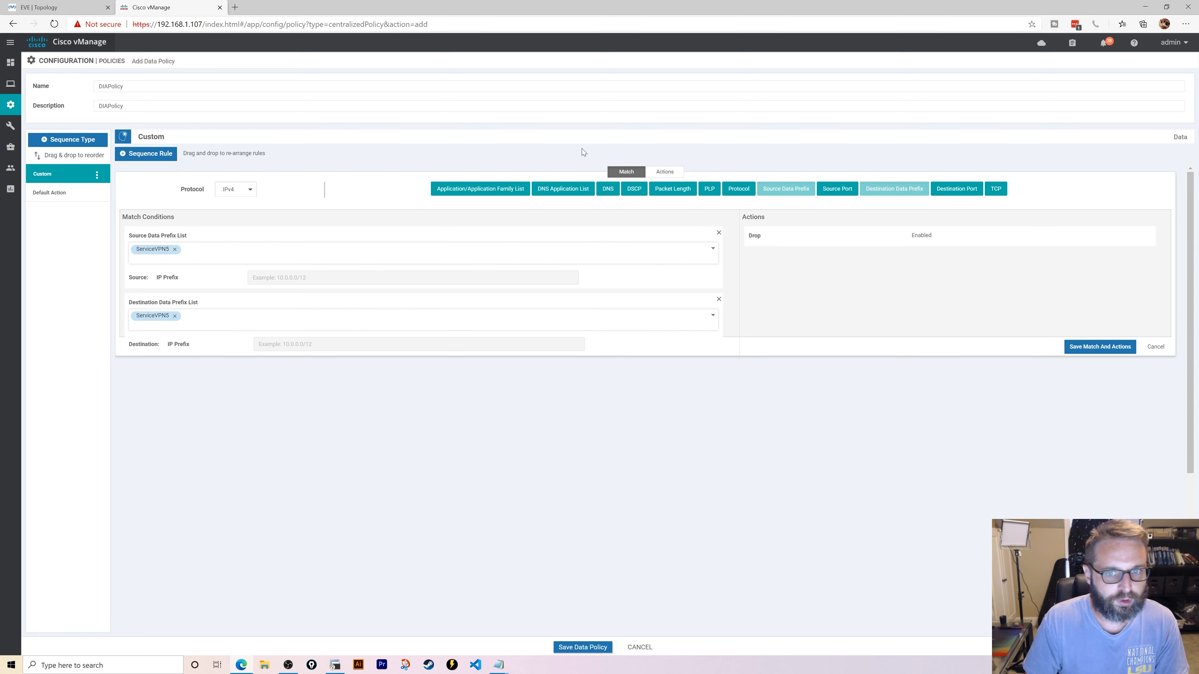
click(665, 172)
click(335, 190)
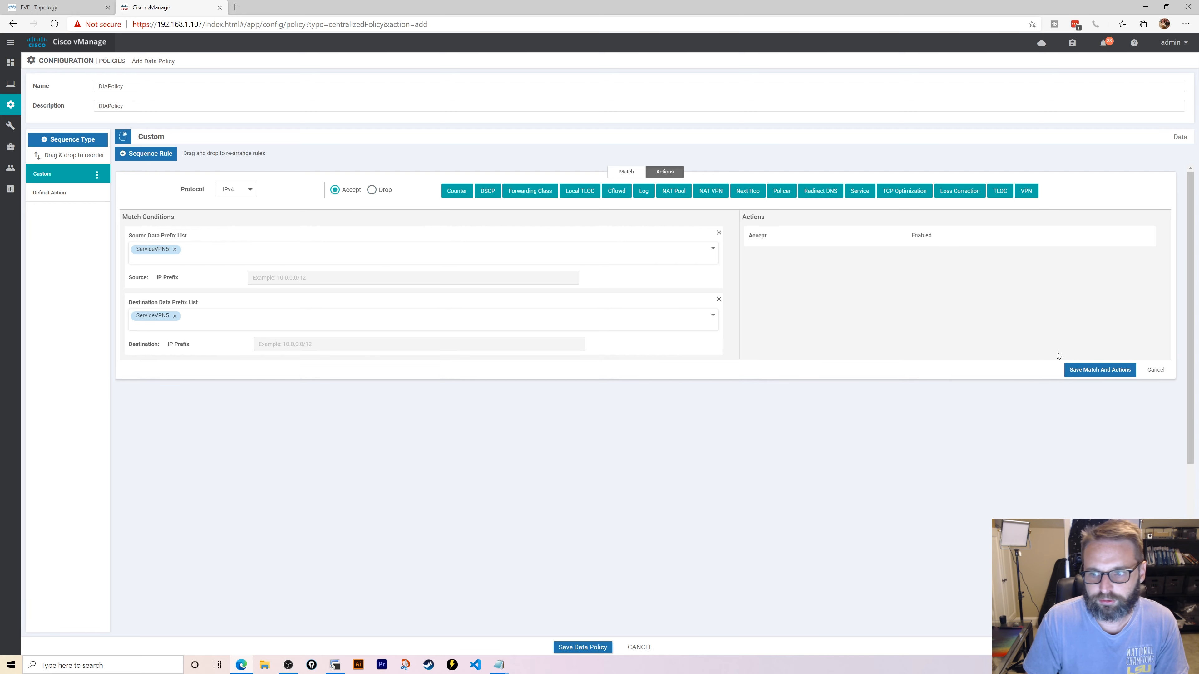
click(1083, 369)
- Add a second ServiceVPN5 source rule accepting with NAT VPN and local TLOC biz-internet
click(165, 154)
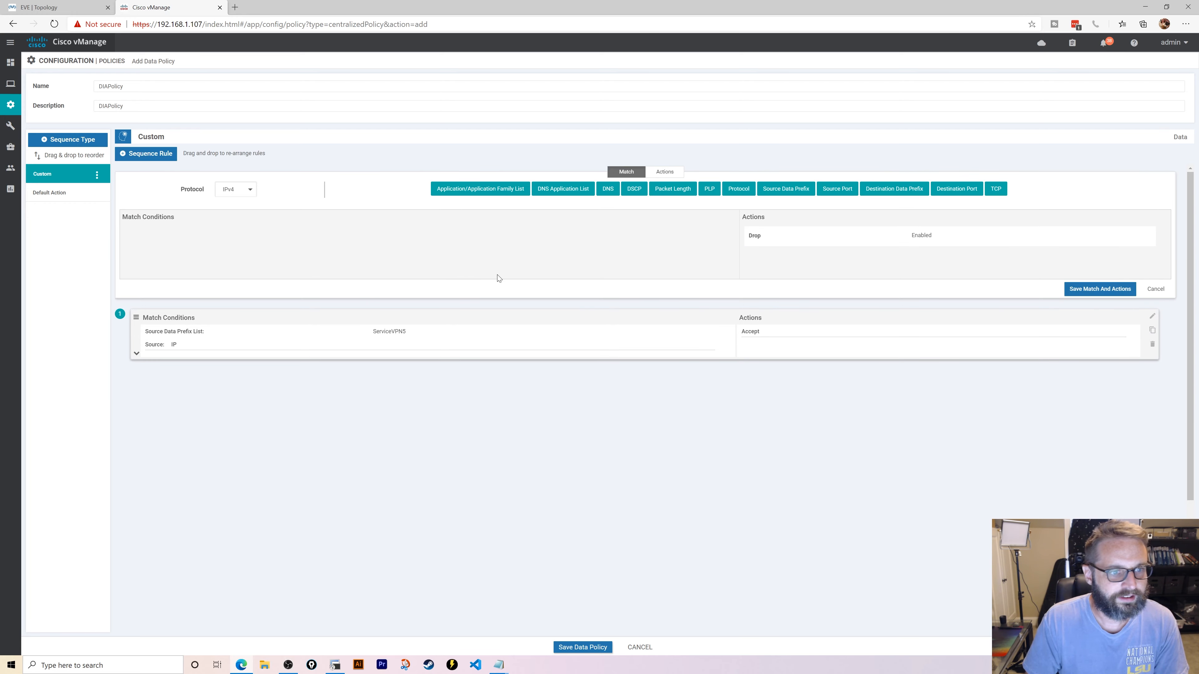
click(796, 194)
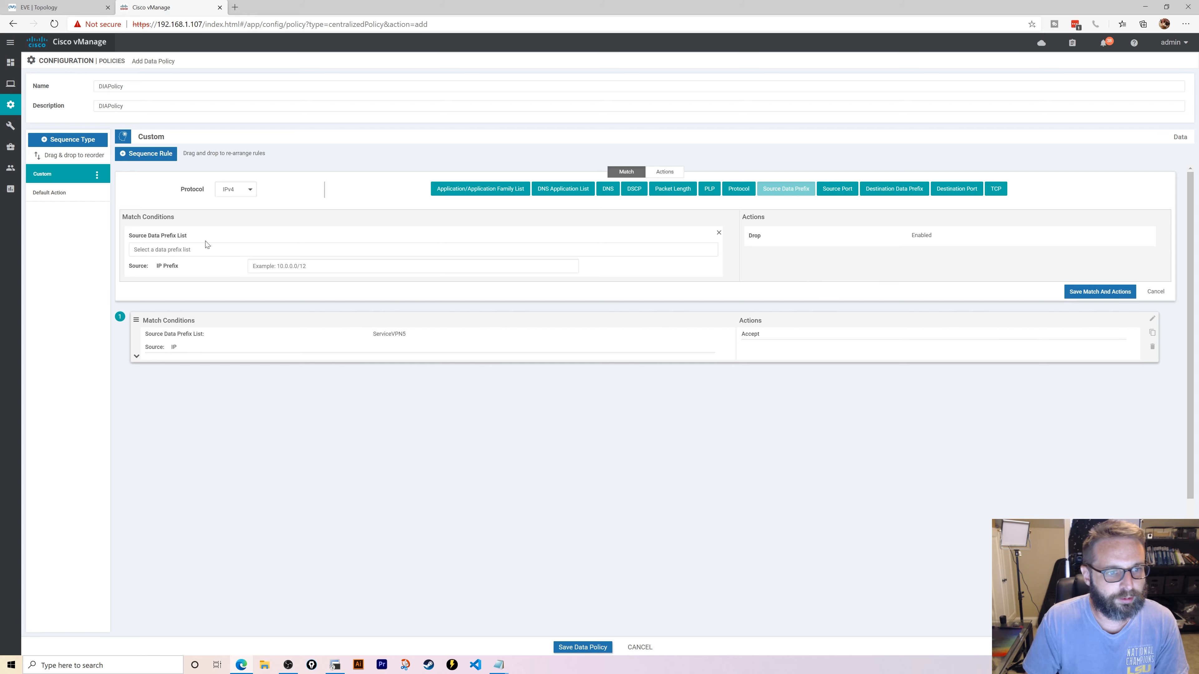
click(206, 246)
click(198, 281)
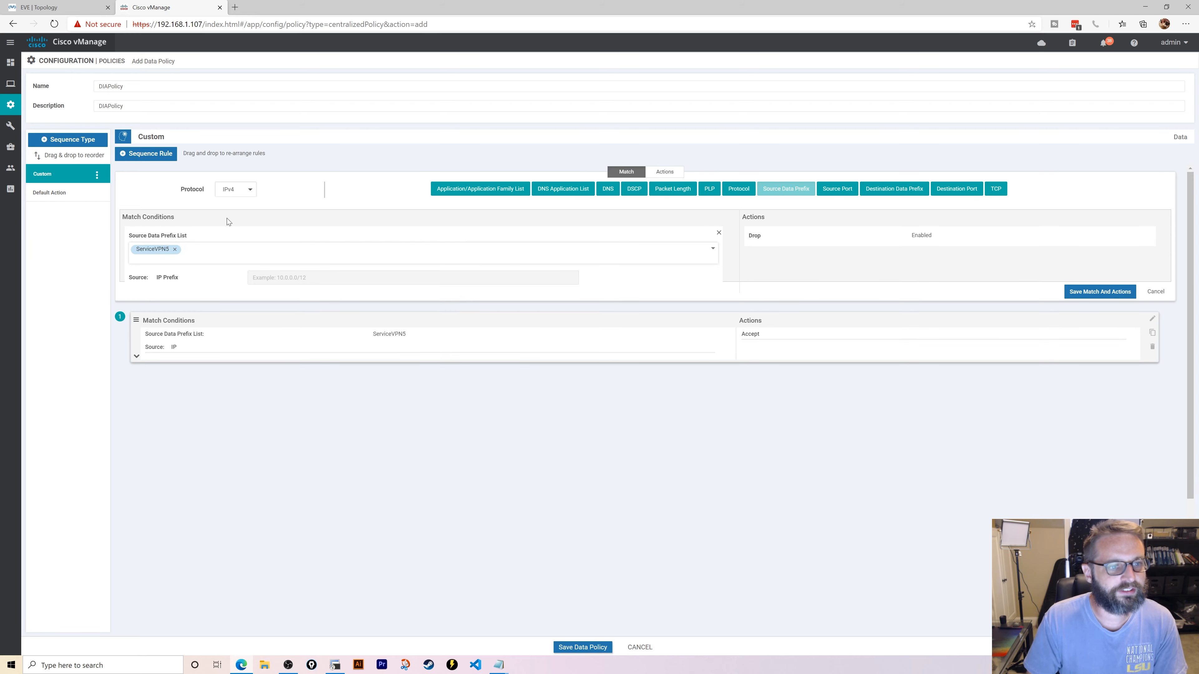
click(665, 172)
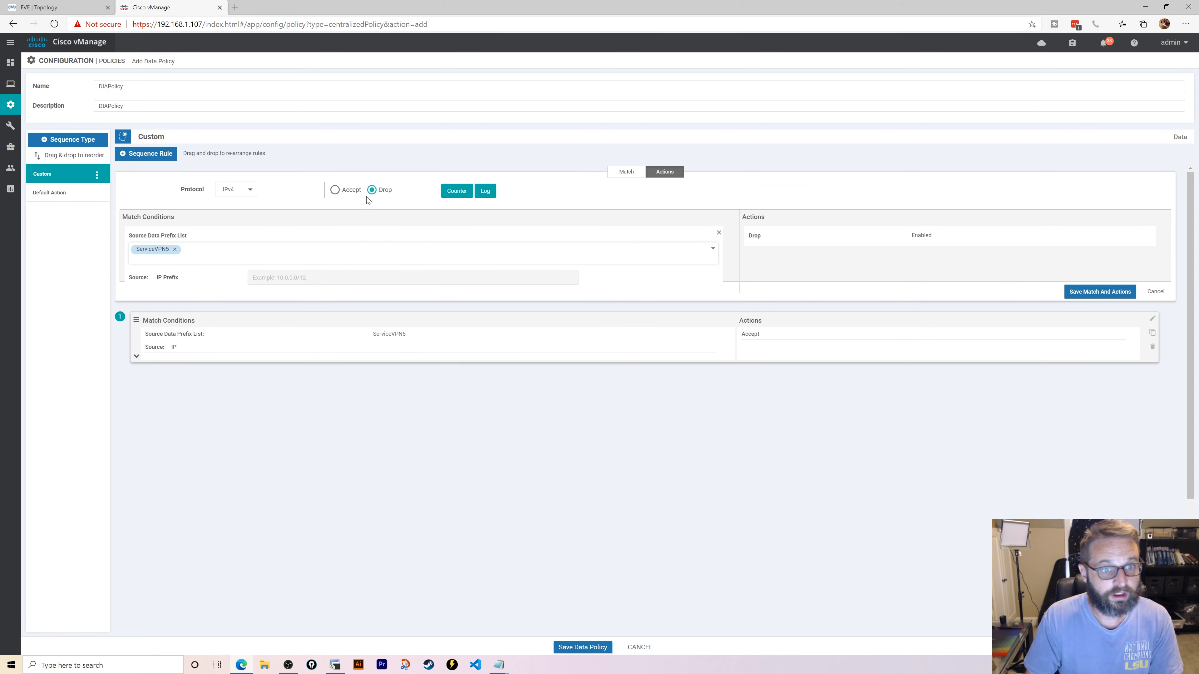
click(335, 190)
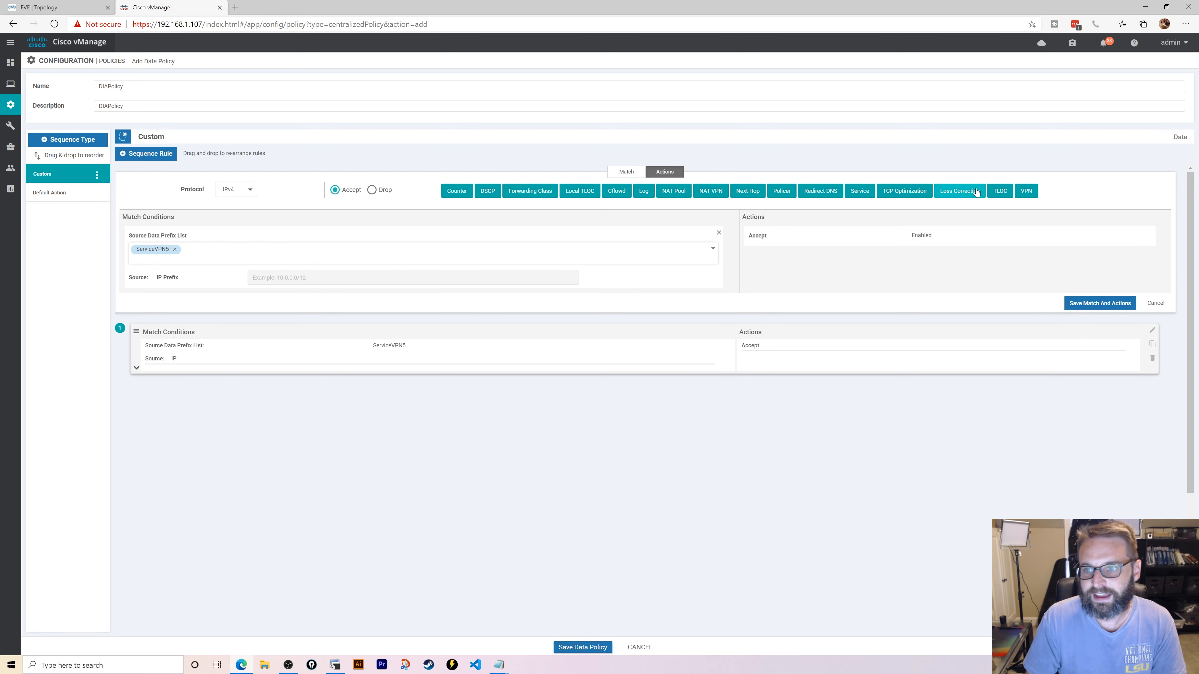
click(716, 192)
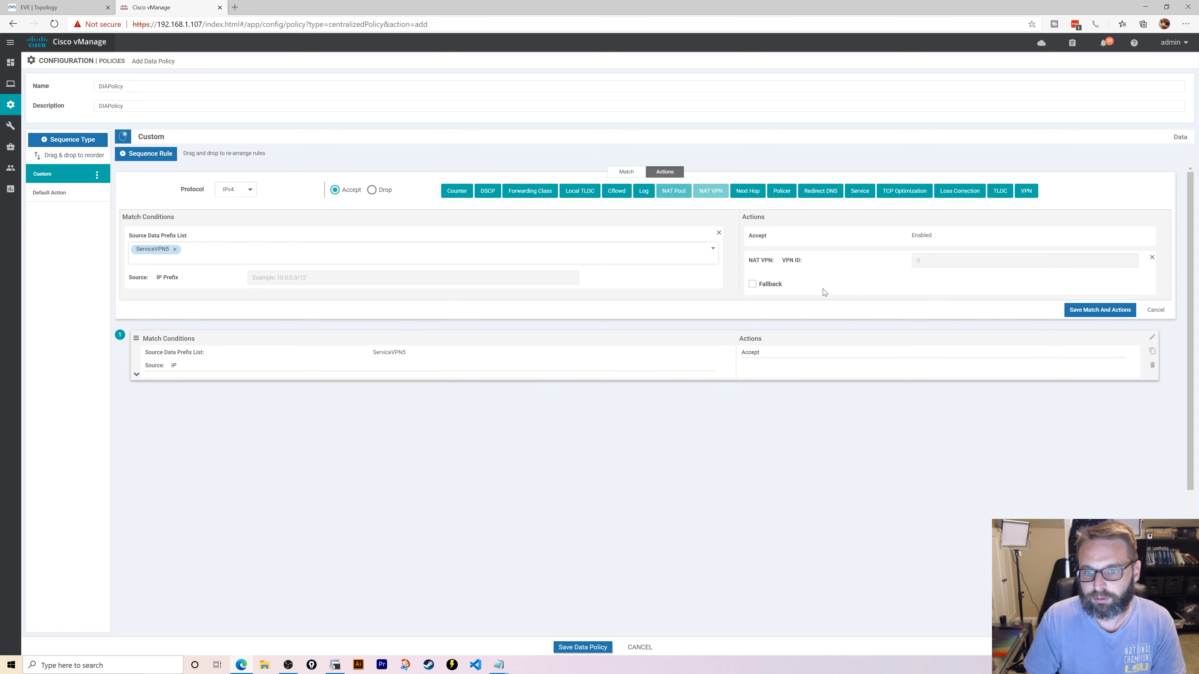
click(591, 200)
click(900, 322)
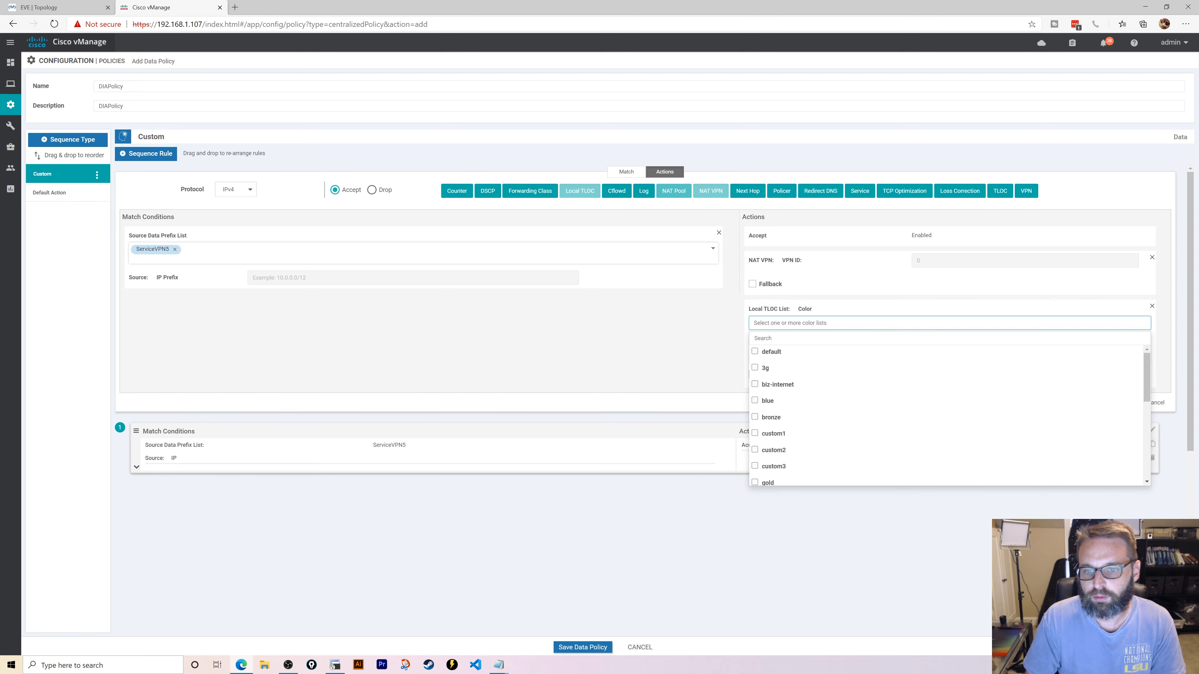
click(755, 385)
click(665, 403)
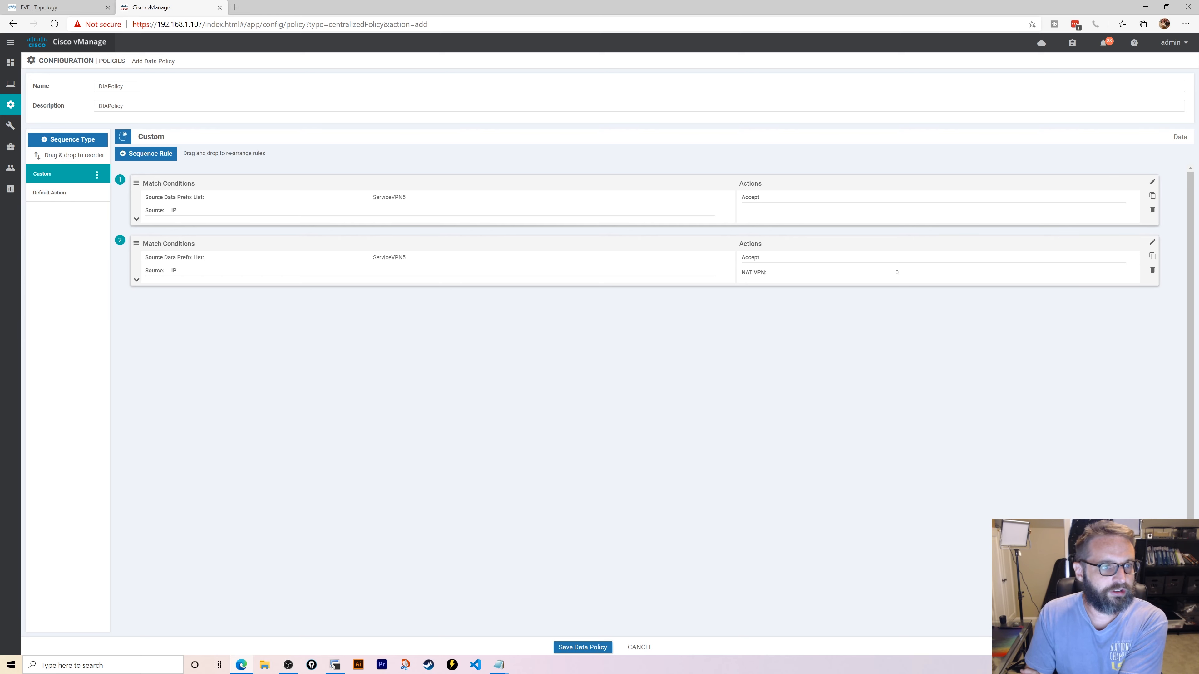
click(49, 193)
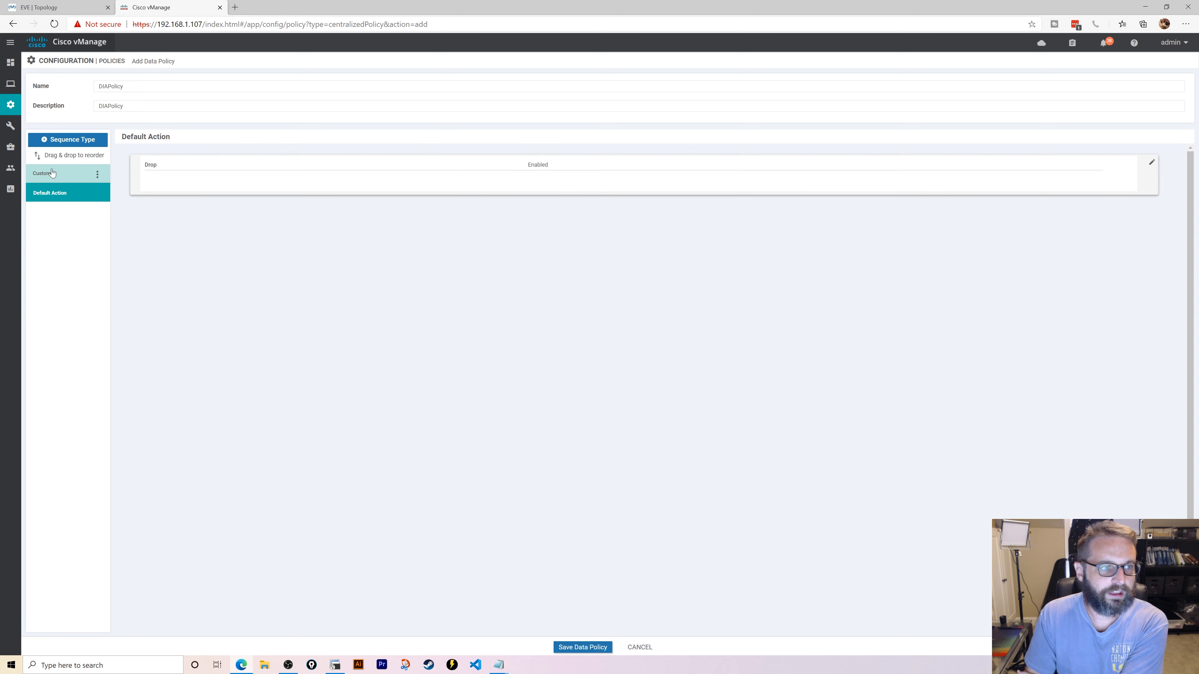
- Change the DIAPolicy default action to accept and save the data policy
click(52, 173)
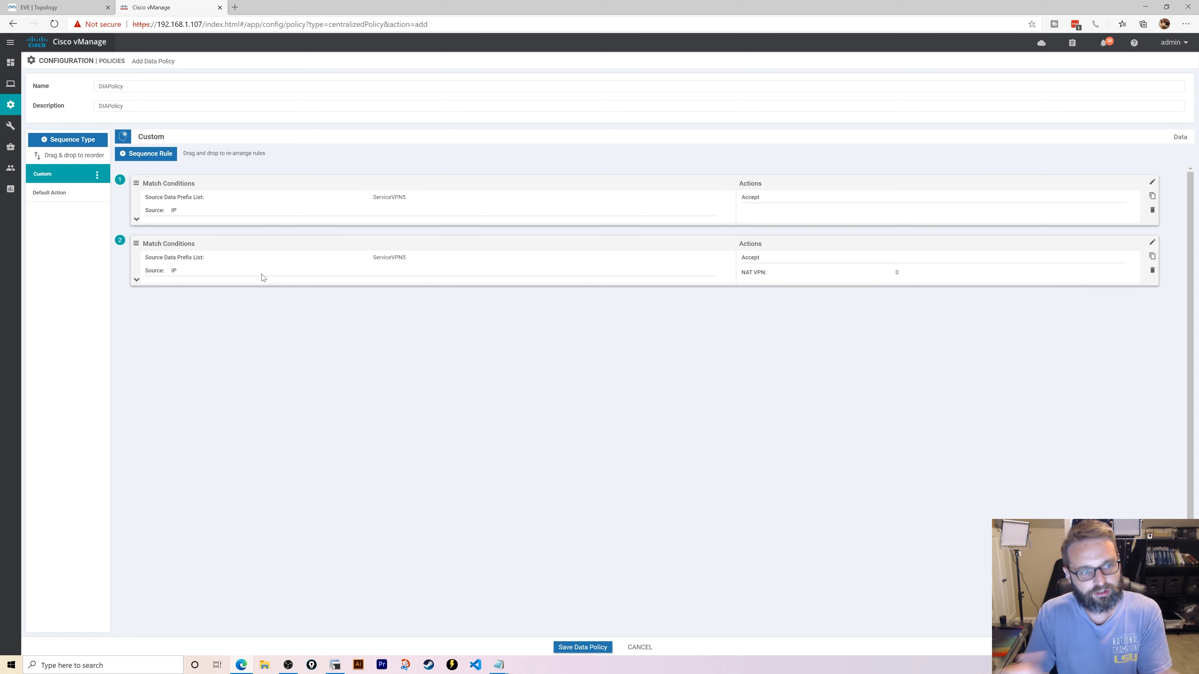
click(59, 193)
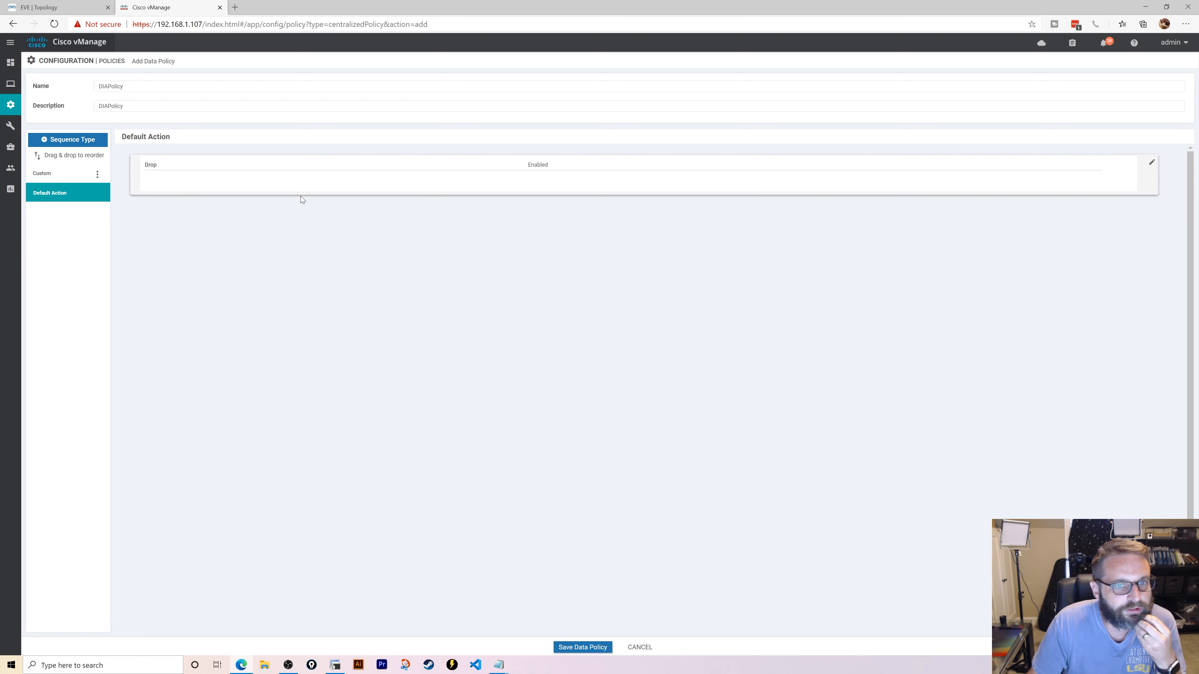
click(1152, 162)
click(628, 173)
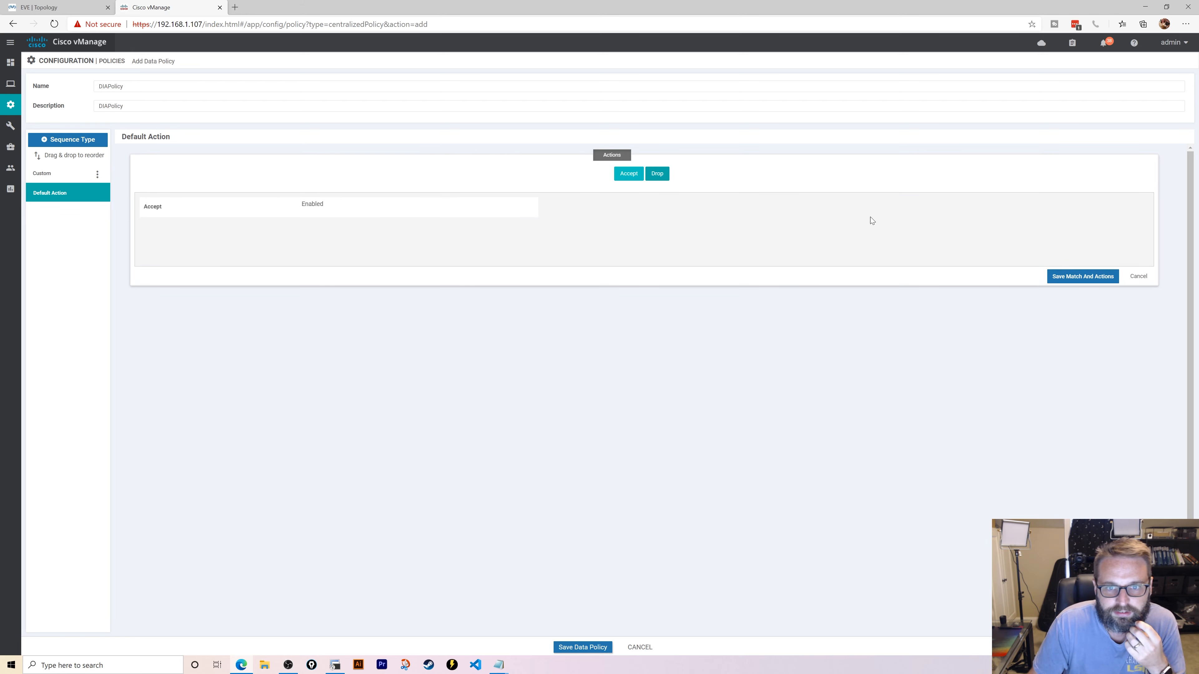
click(1057, 275)
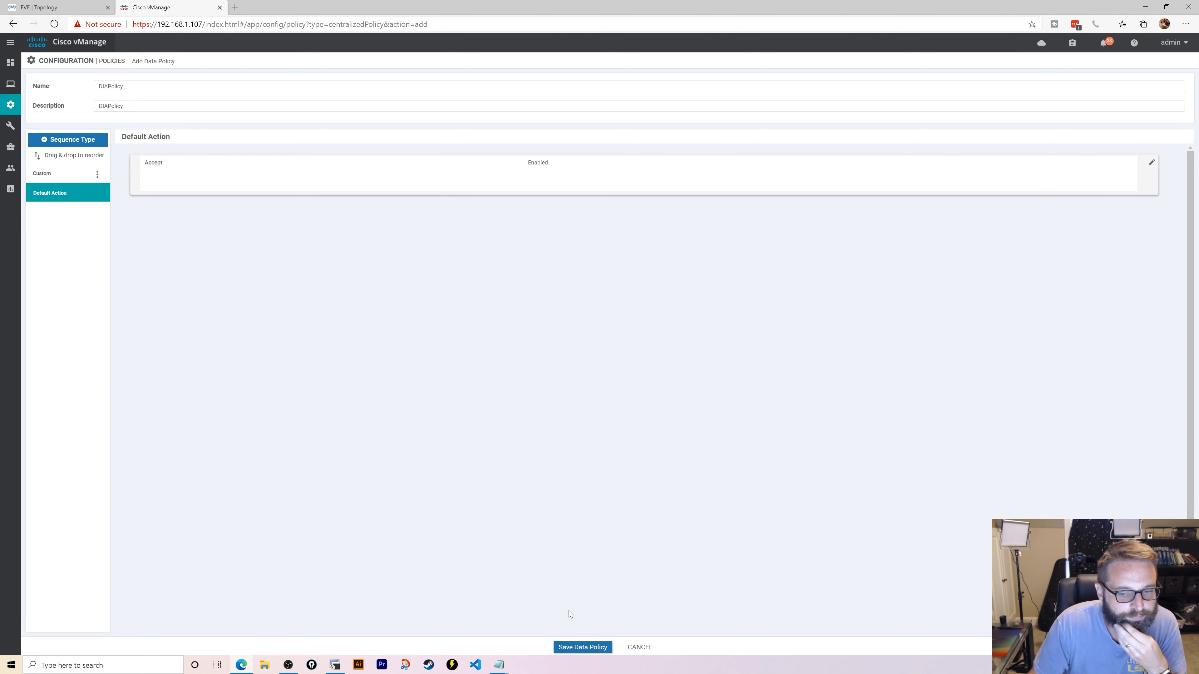
click(586, 647)
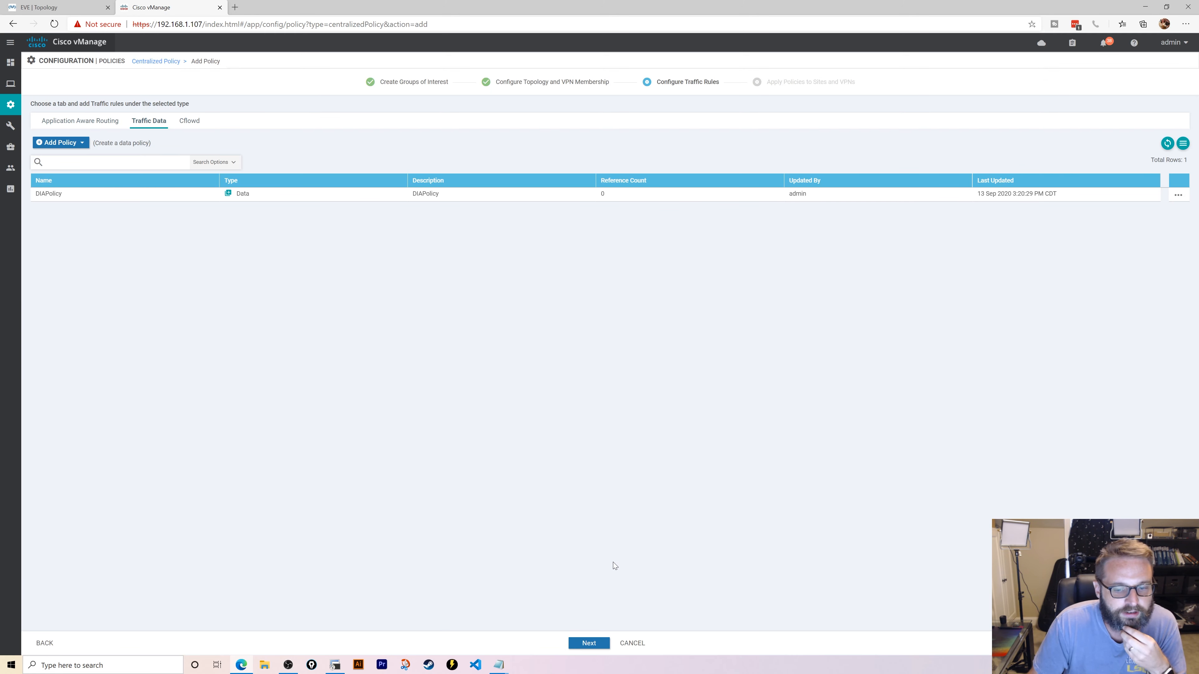
- Name the centralized policy MegaPolicy and reuse that name as its description
click(589, 644)
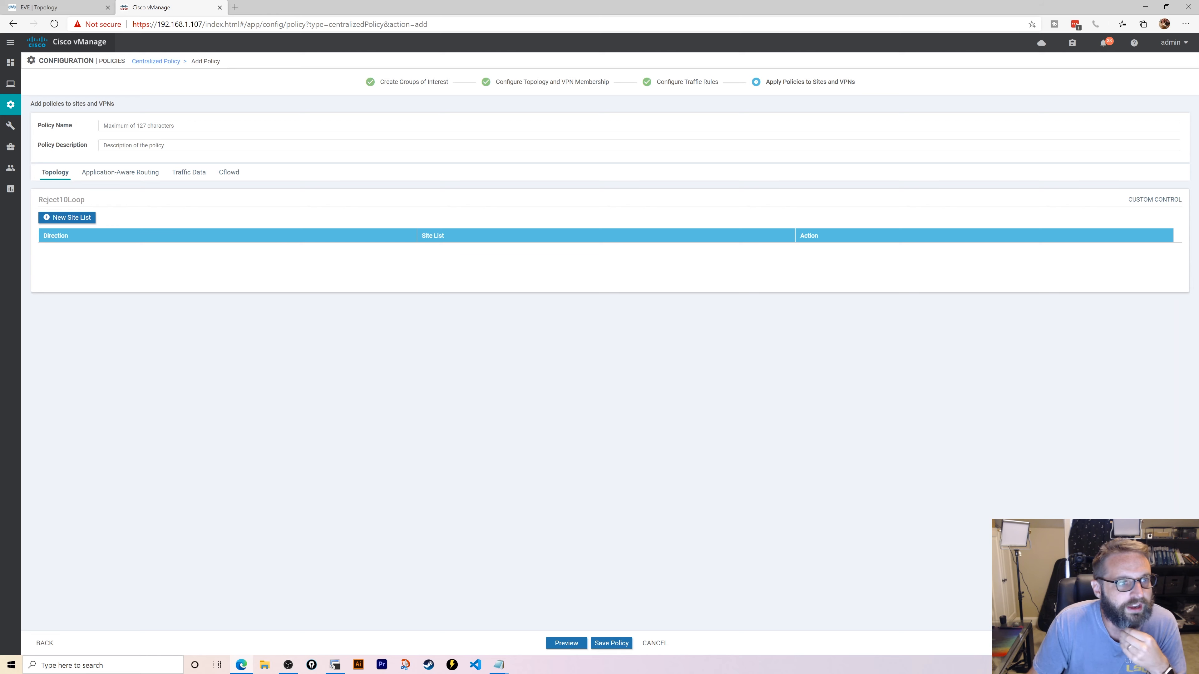
click(138, 125)
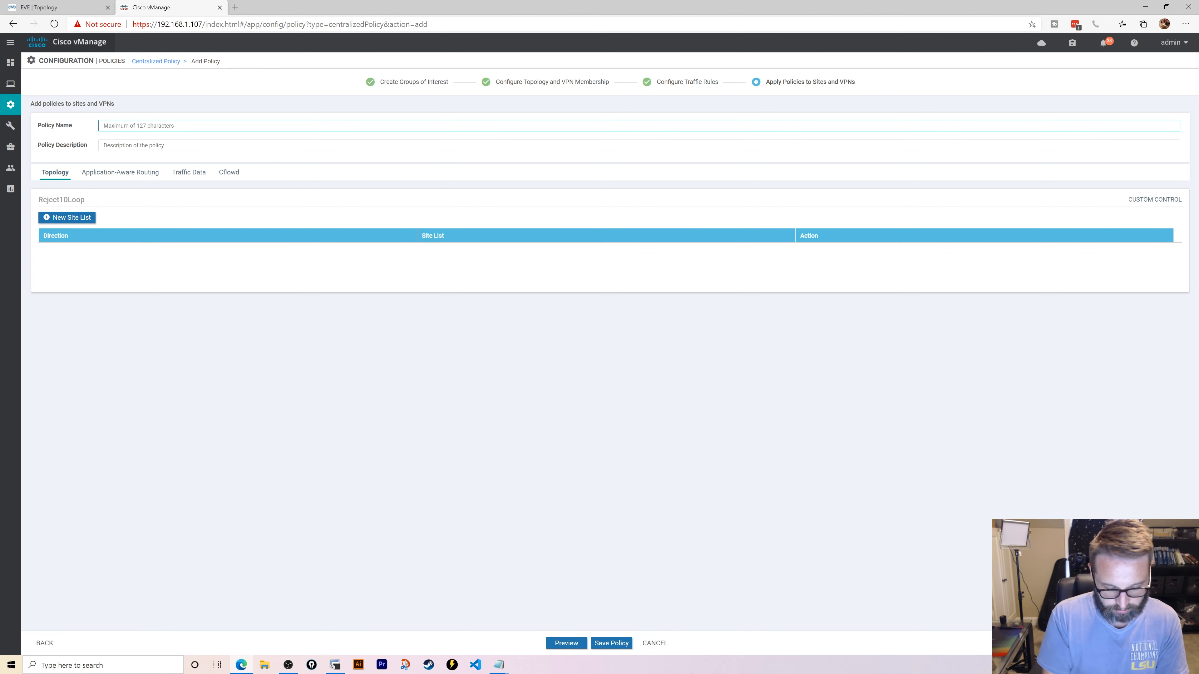
text(MegaPolicy)
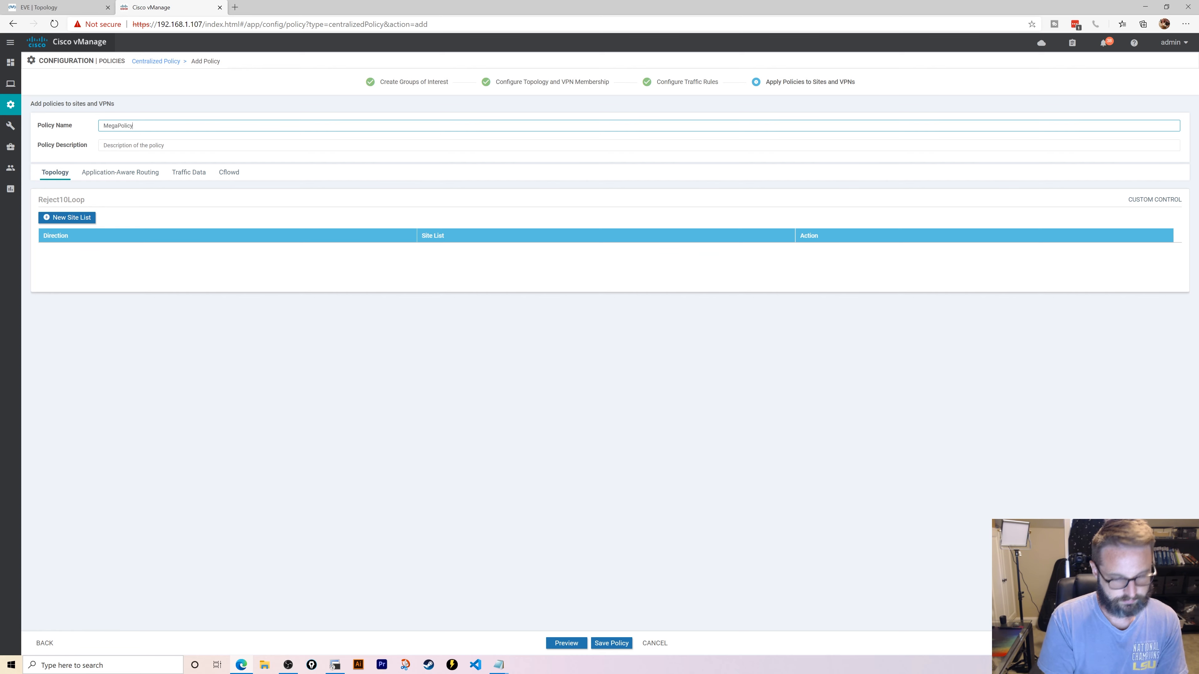
key(ctrl+a)
key(ctrl+c)
click(171, 141)
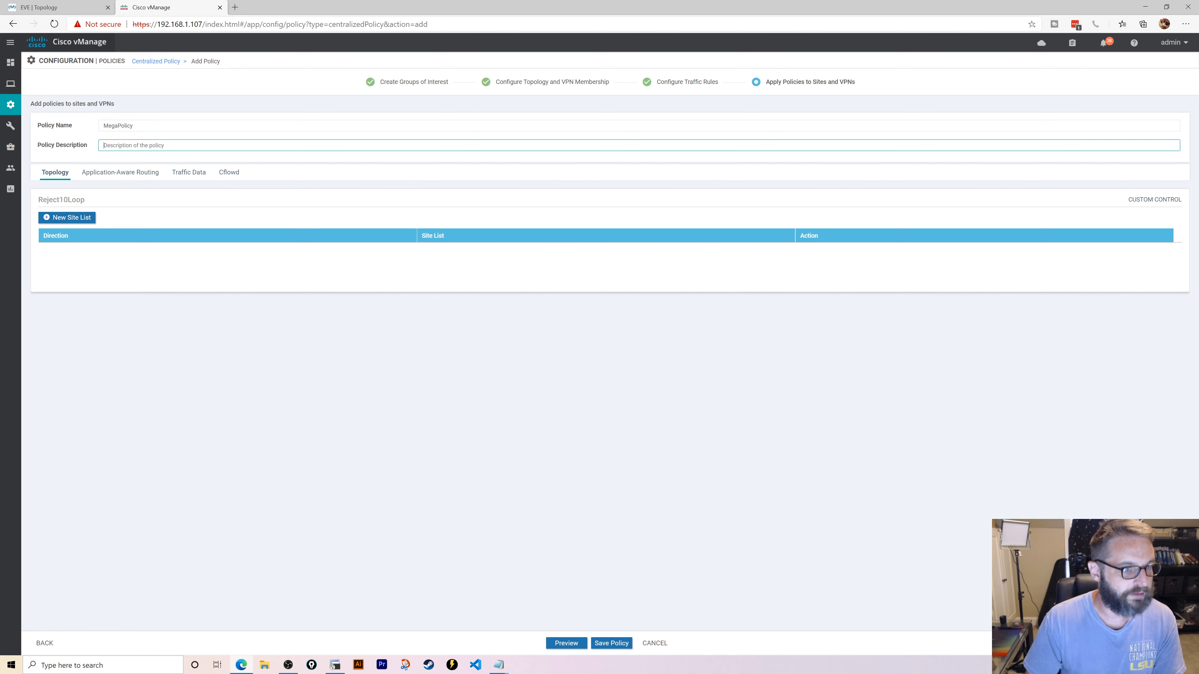
key(ctrl+v)
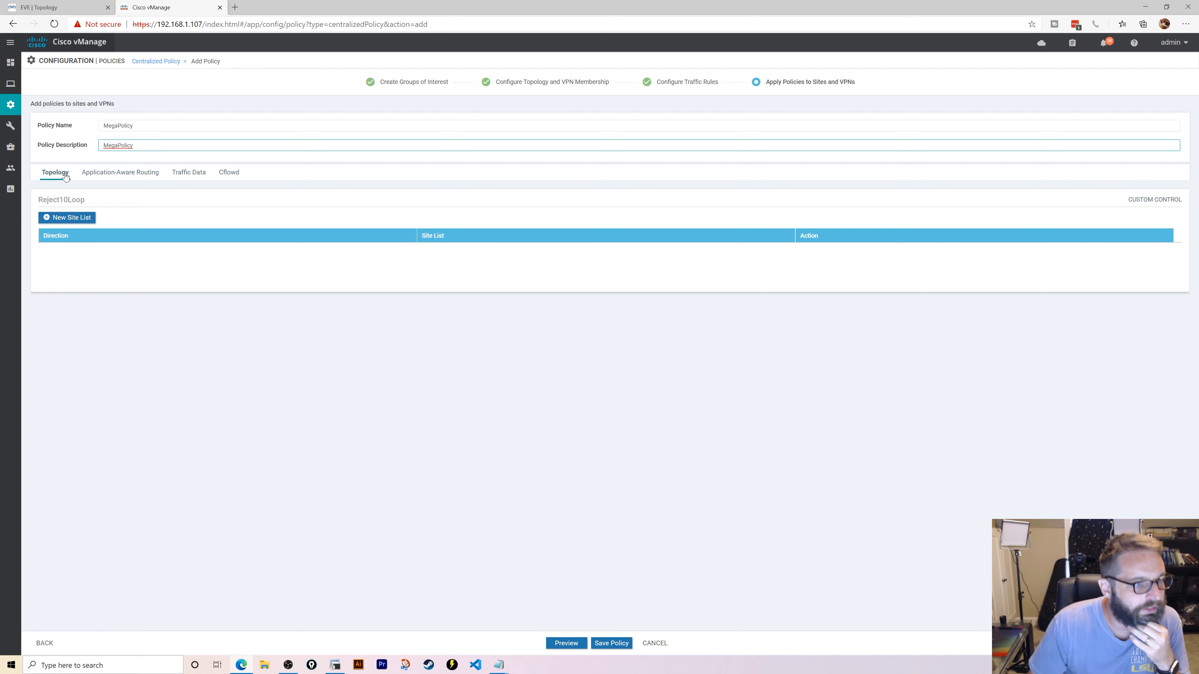
- Apply the Reject10Loop topology policy outbound to site20
click(82, 217)
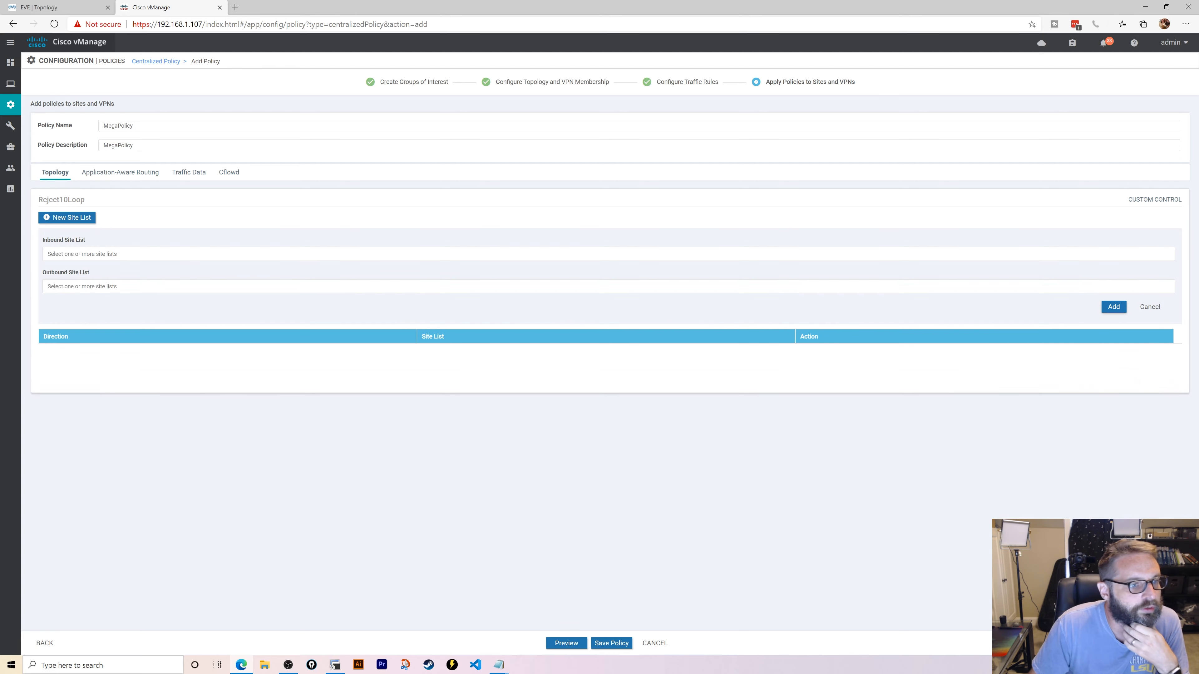
click(142, 286)
click(65, 335)
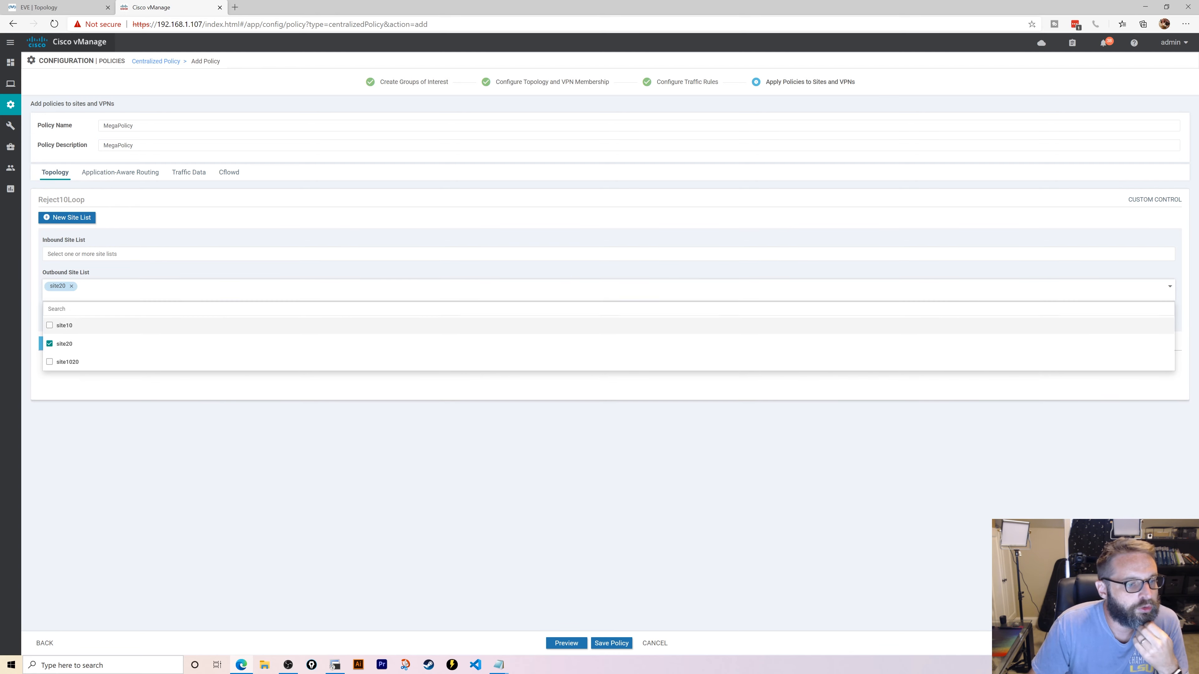
click(246, 212)
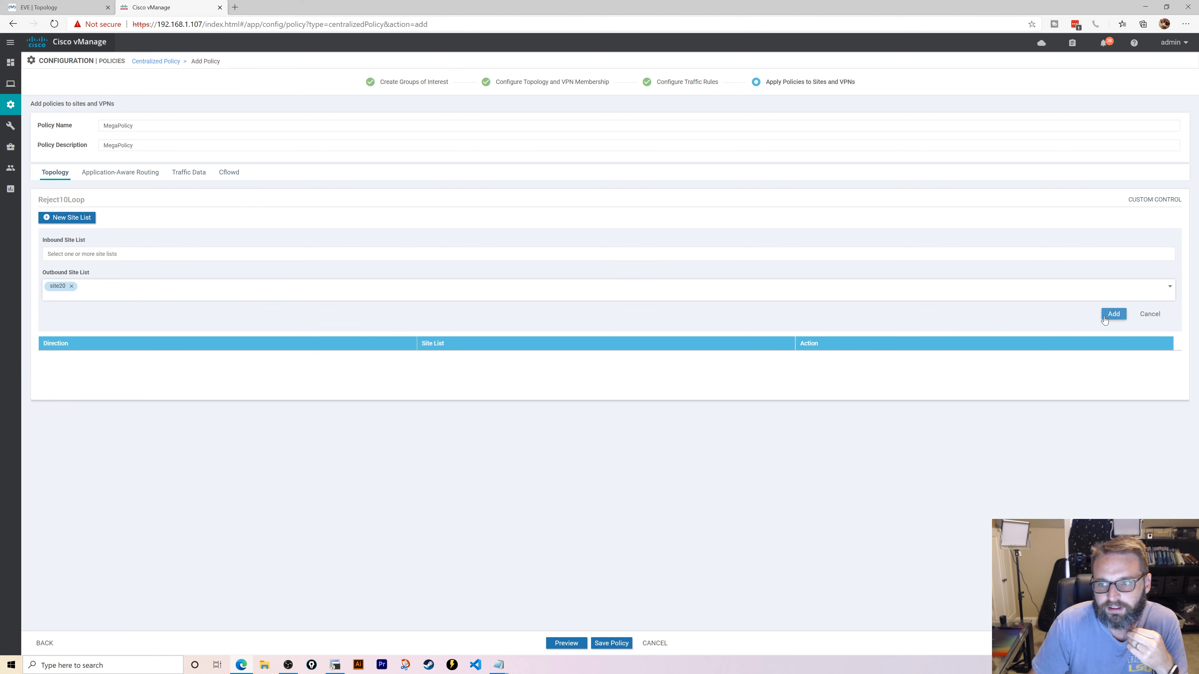
click(1113, 314)
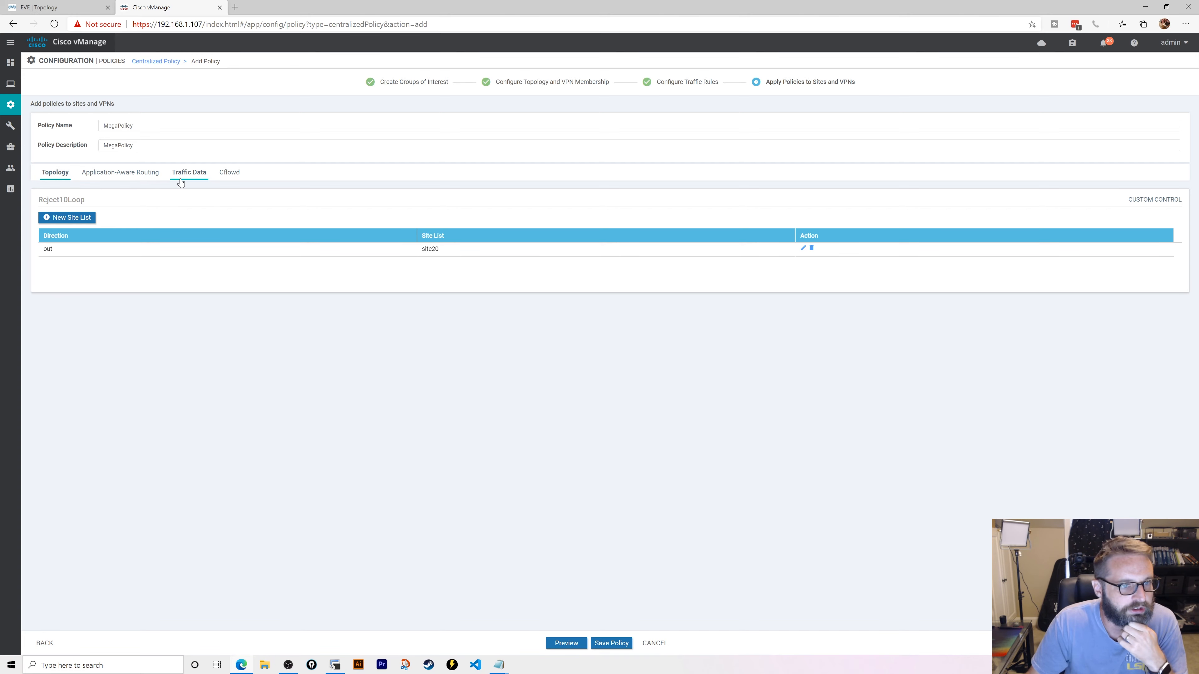
click(189, 172)
- Apply DIAPolicy to site list site1020 and VPN list vpn5
click(120, 217)
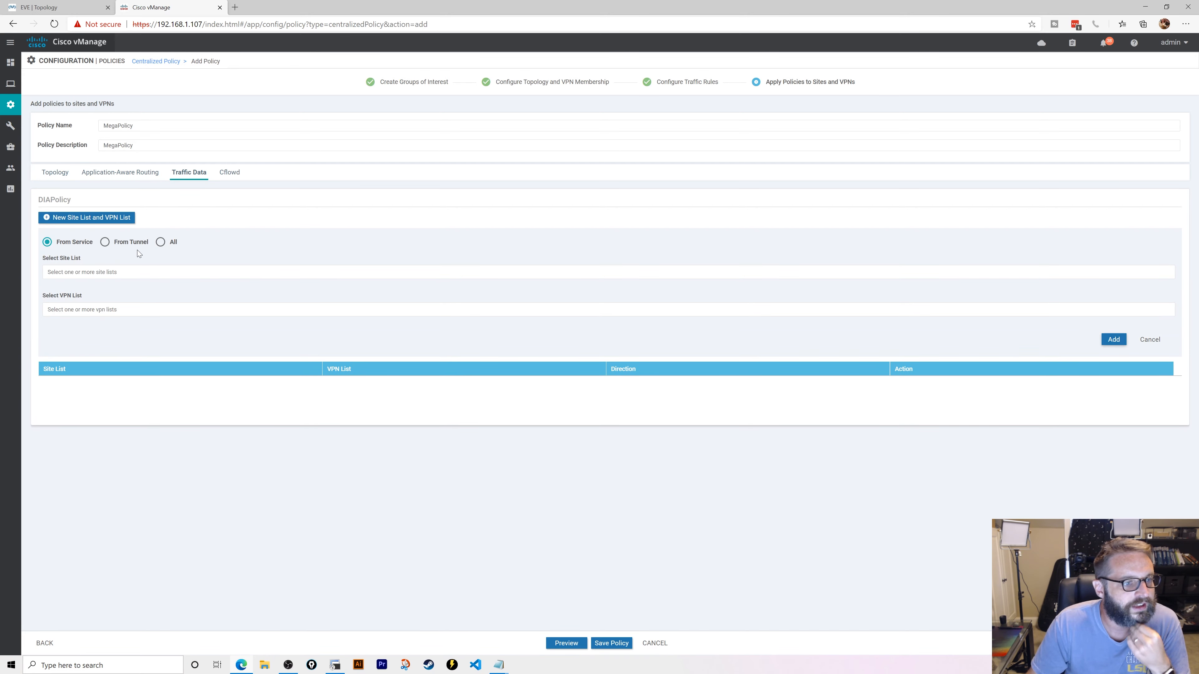
click(134, 272)
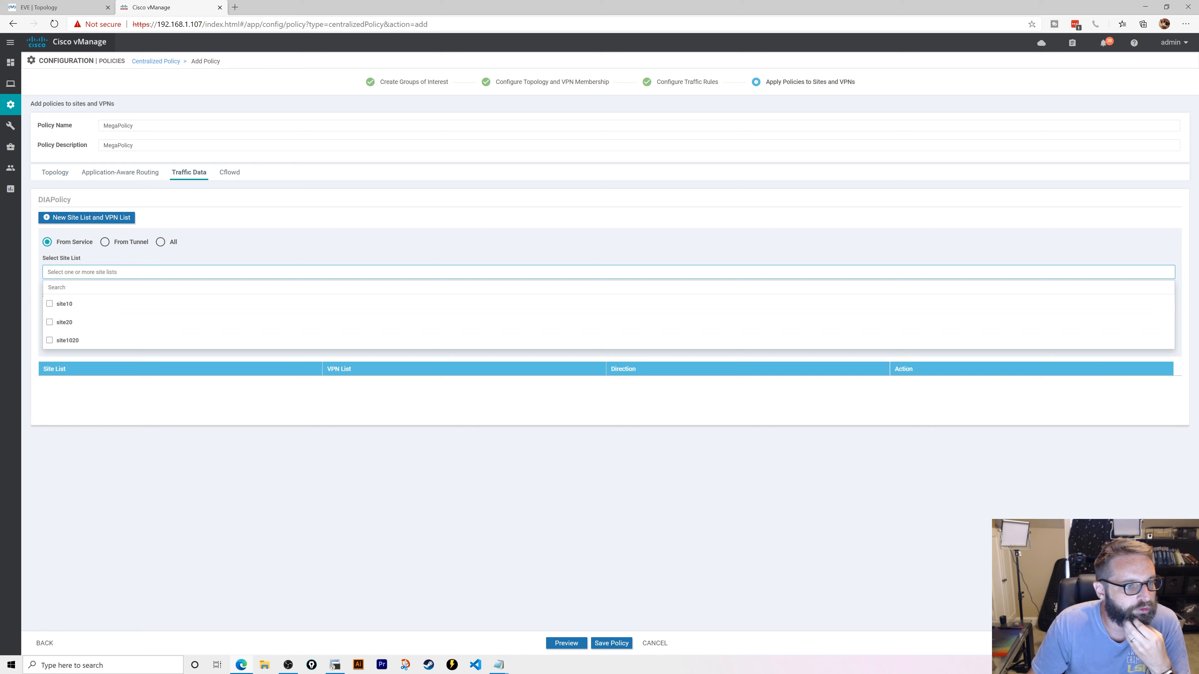
click(64, 341)
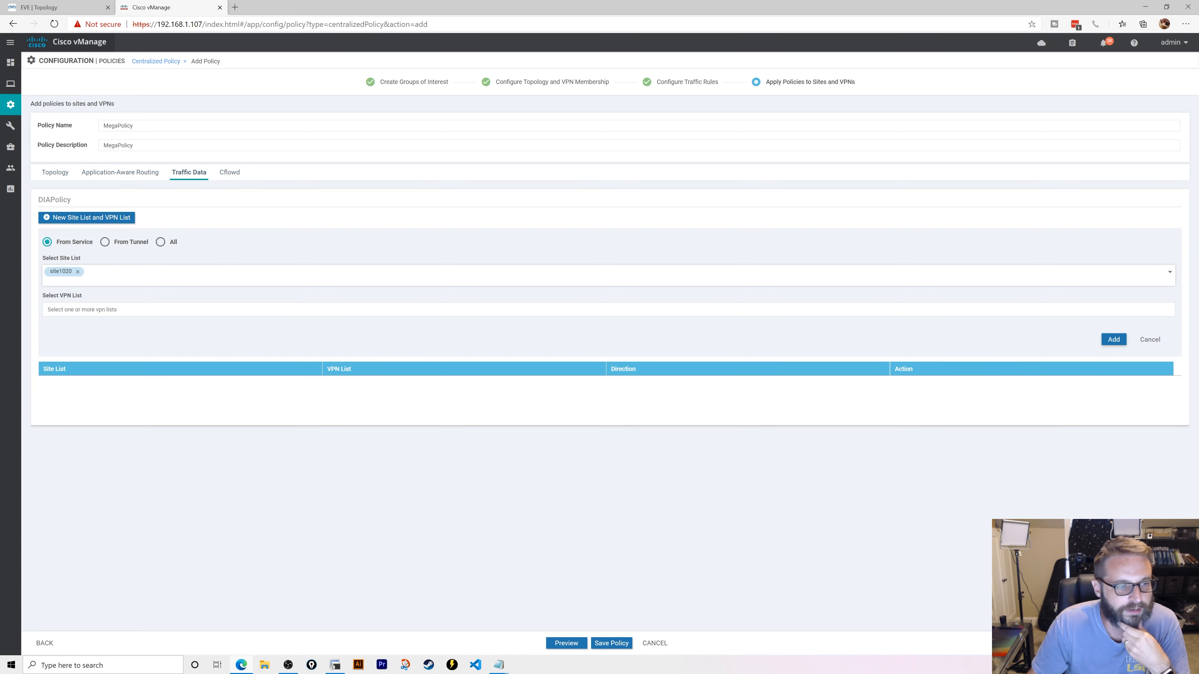
click(331, 309)
click(330, 348)
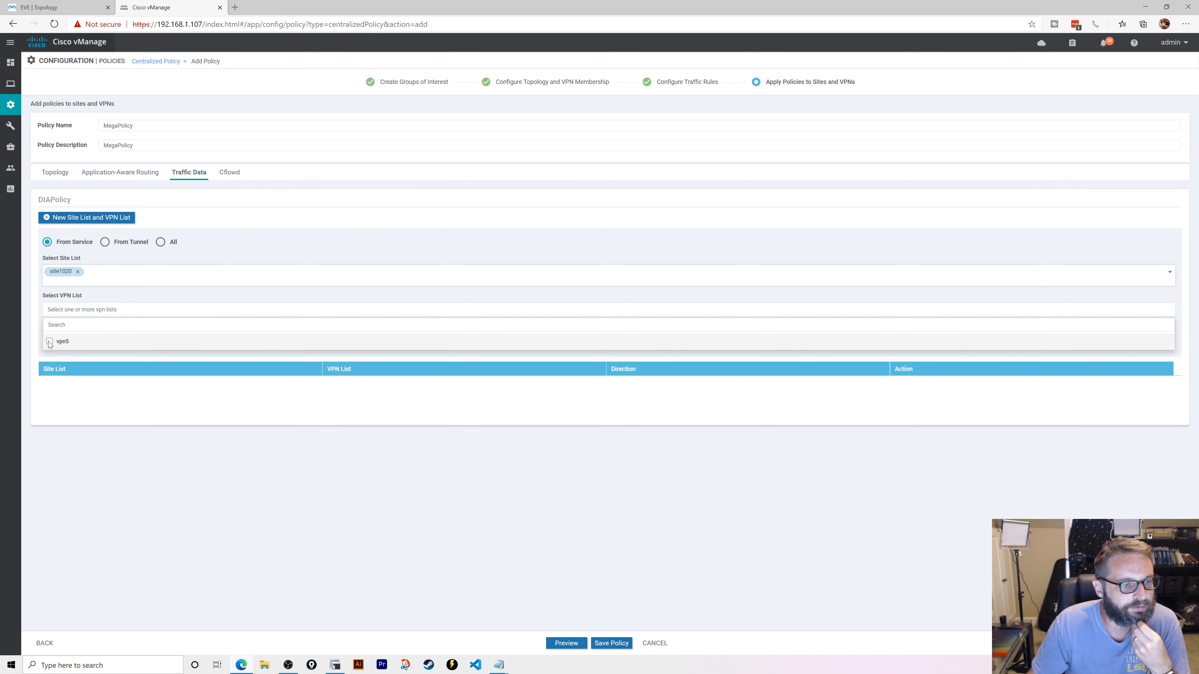
click(336, 237)
click(1114, 339)
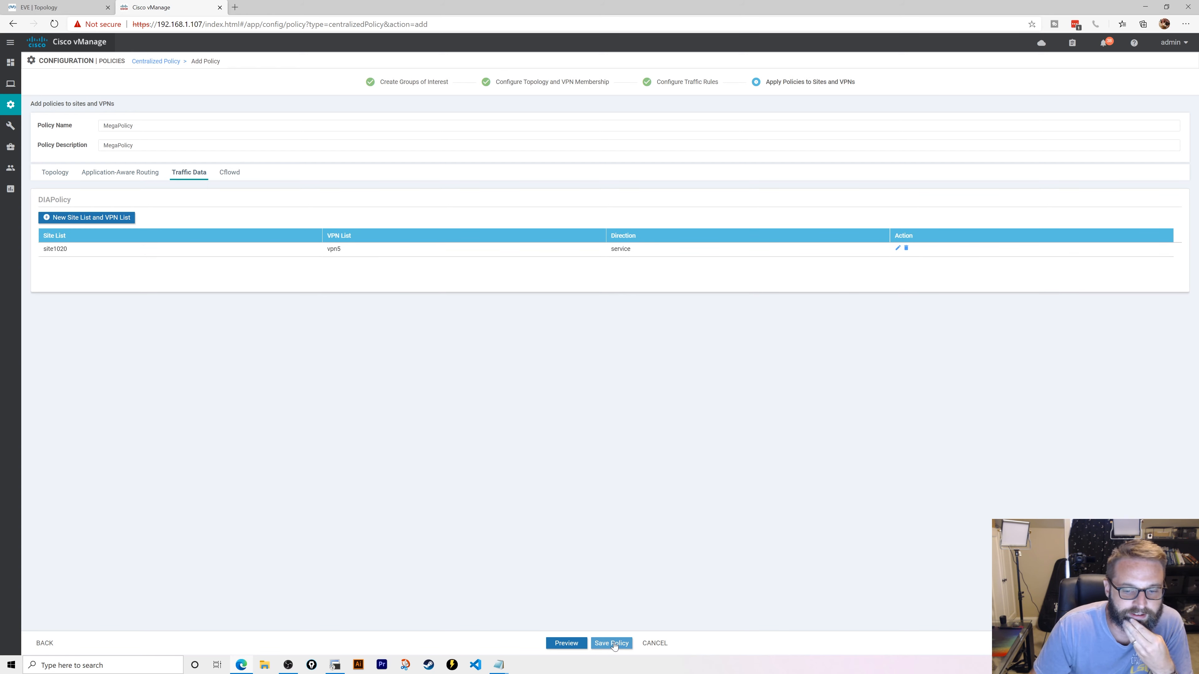
- Save MegaPolicy, attempt to activate it, and dismiss the activation failure
click(611, 644)
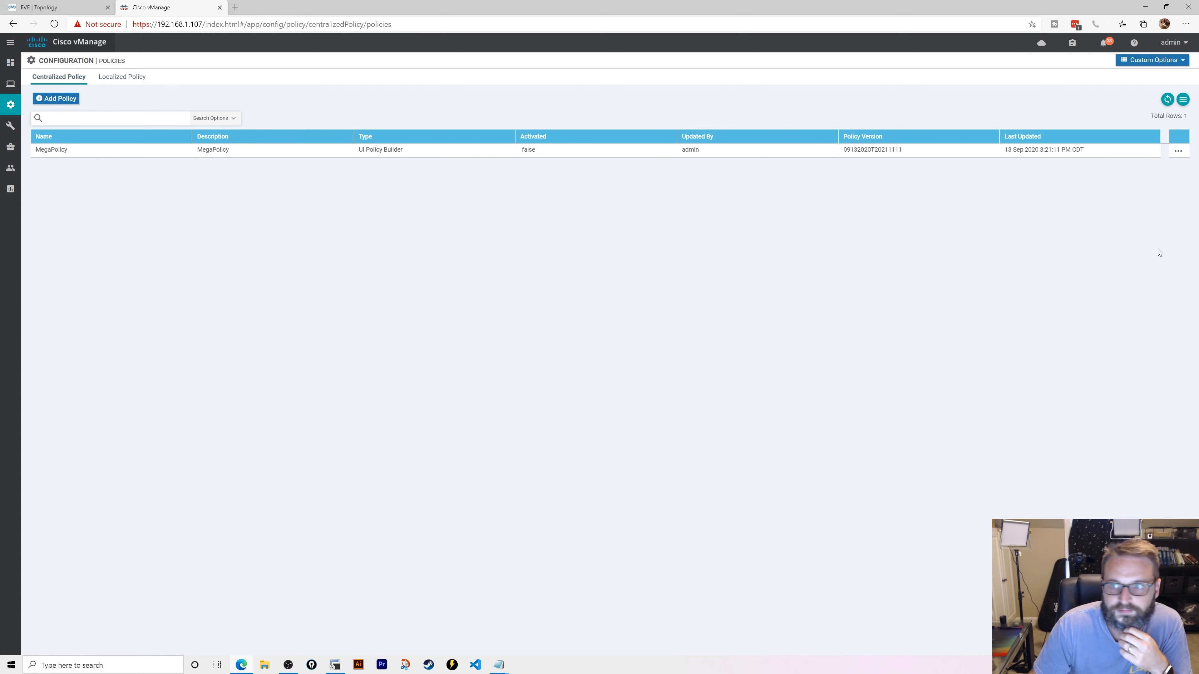
click(1180, 151)
click(1154, 232)
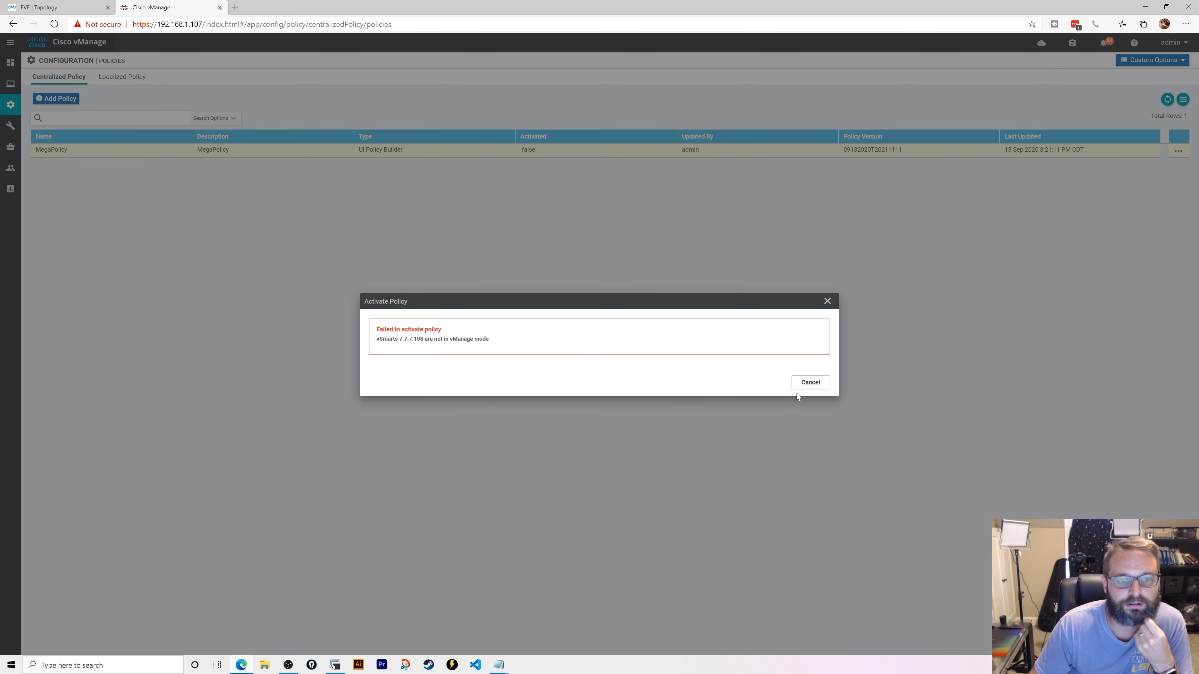
click(808, 386)
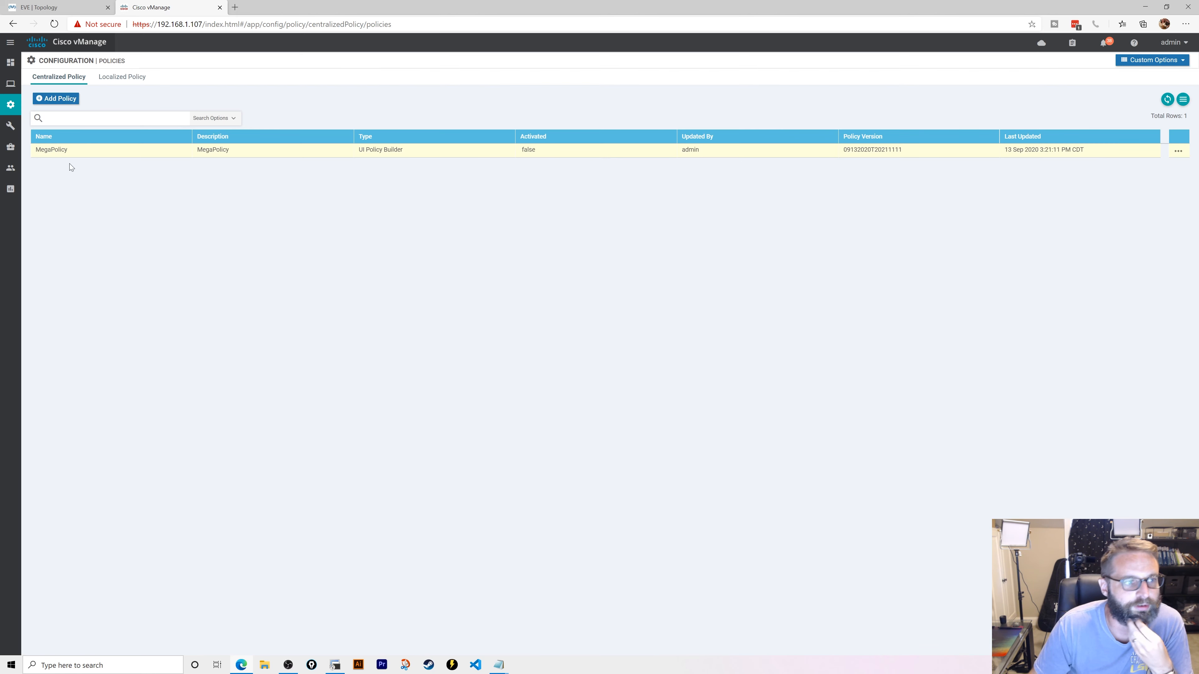
mouse_move(13, 125)
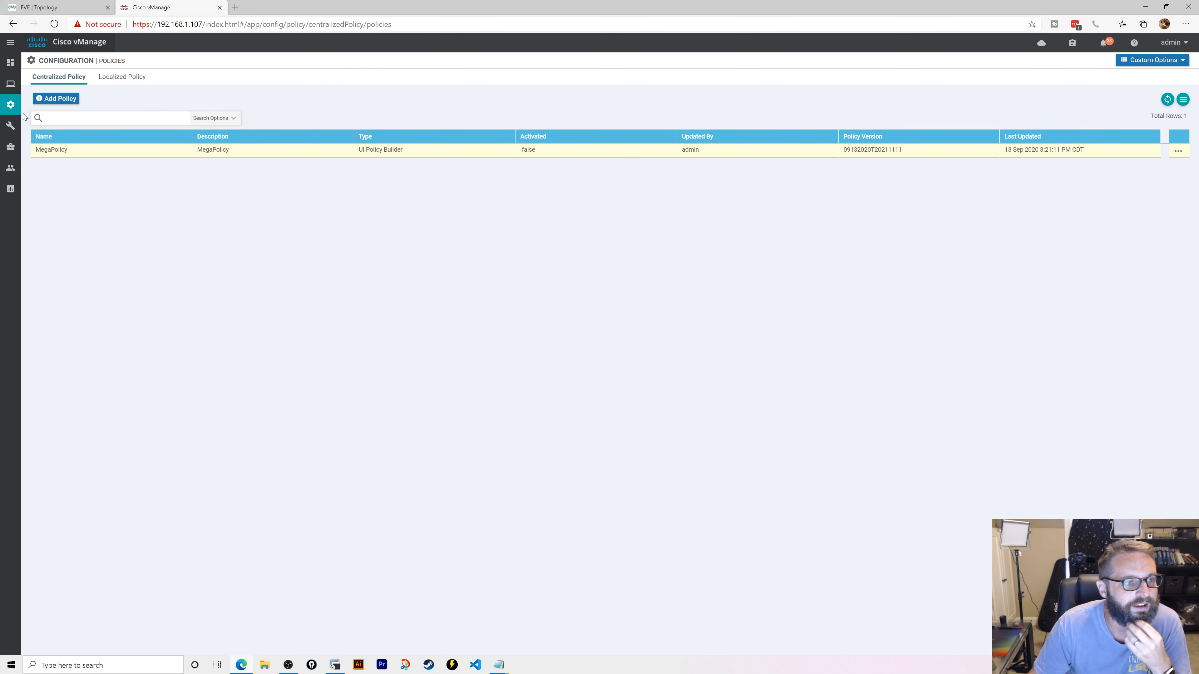
- Start a new device template from feature templates for the vSmart model
click(70, 193)
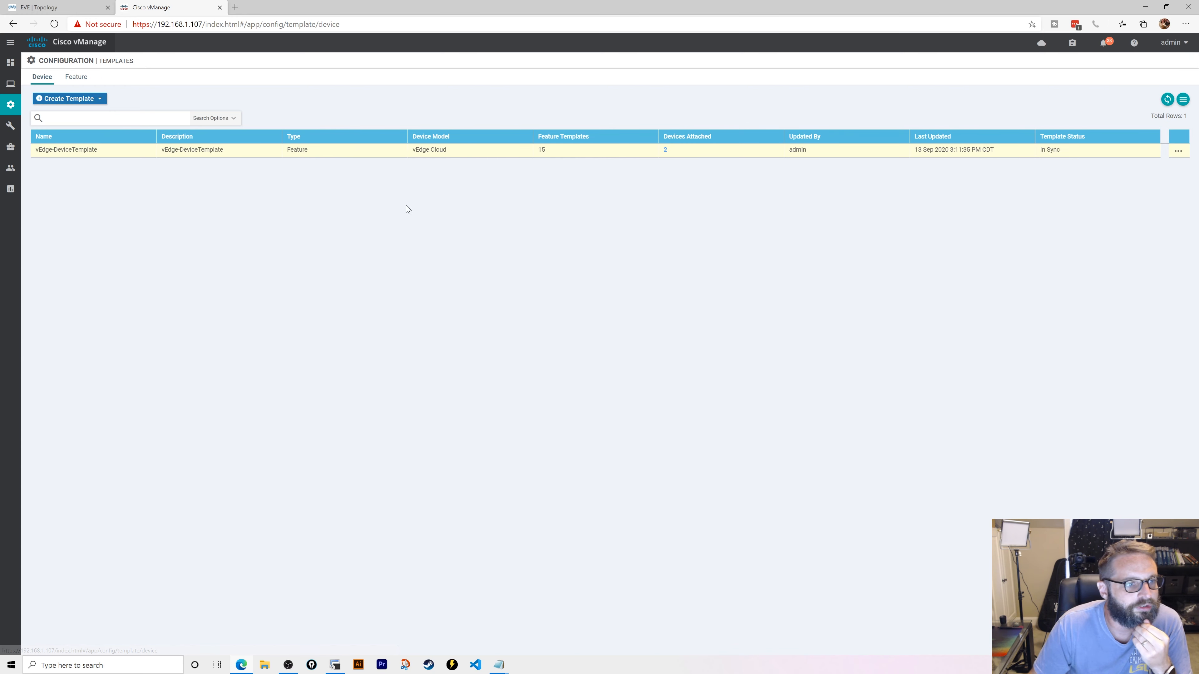
click(87, 103)
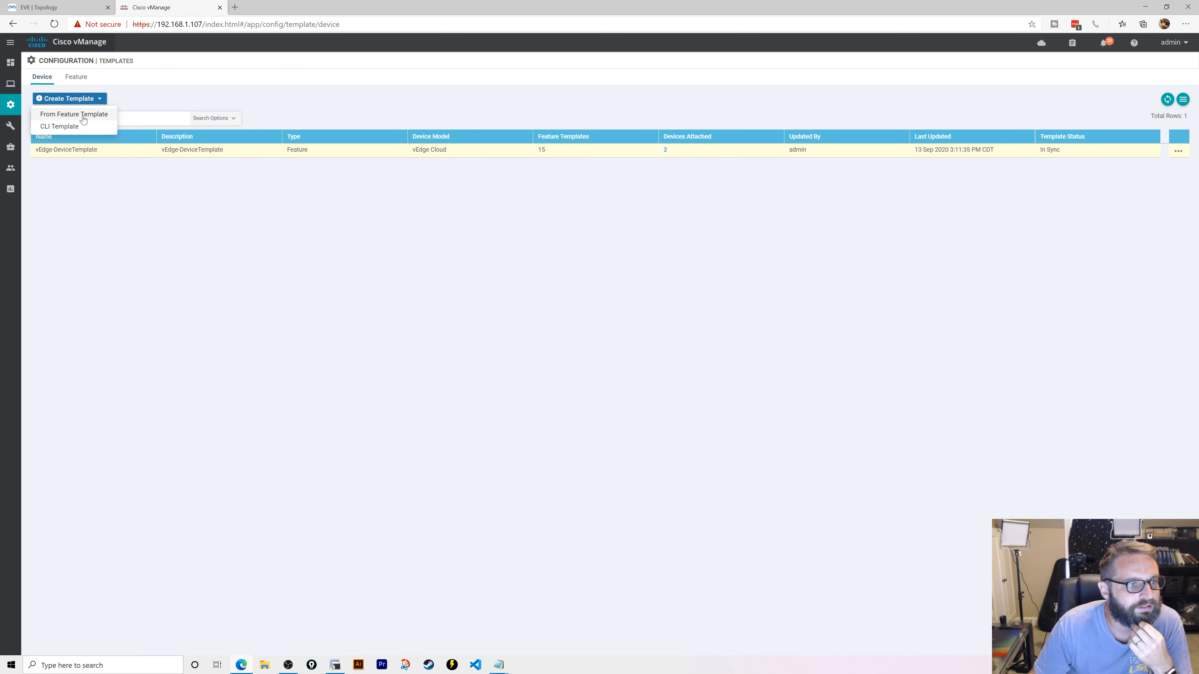
click(87, 115)
click(157, 100)
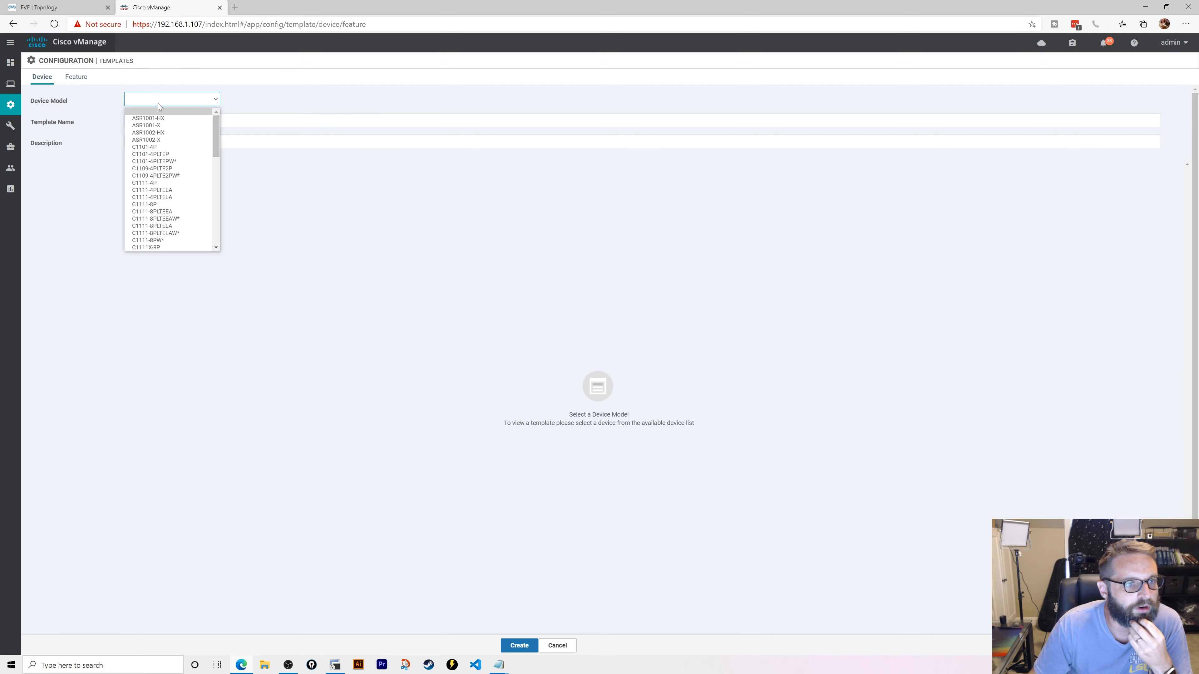
scroll(174, 208, down, 8)
click(141, 247)
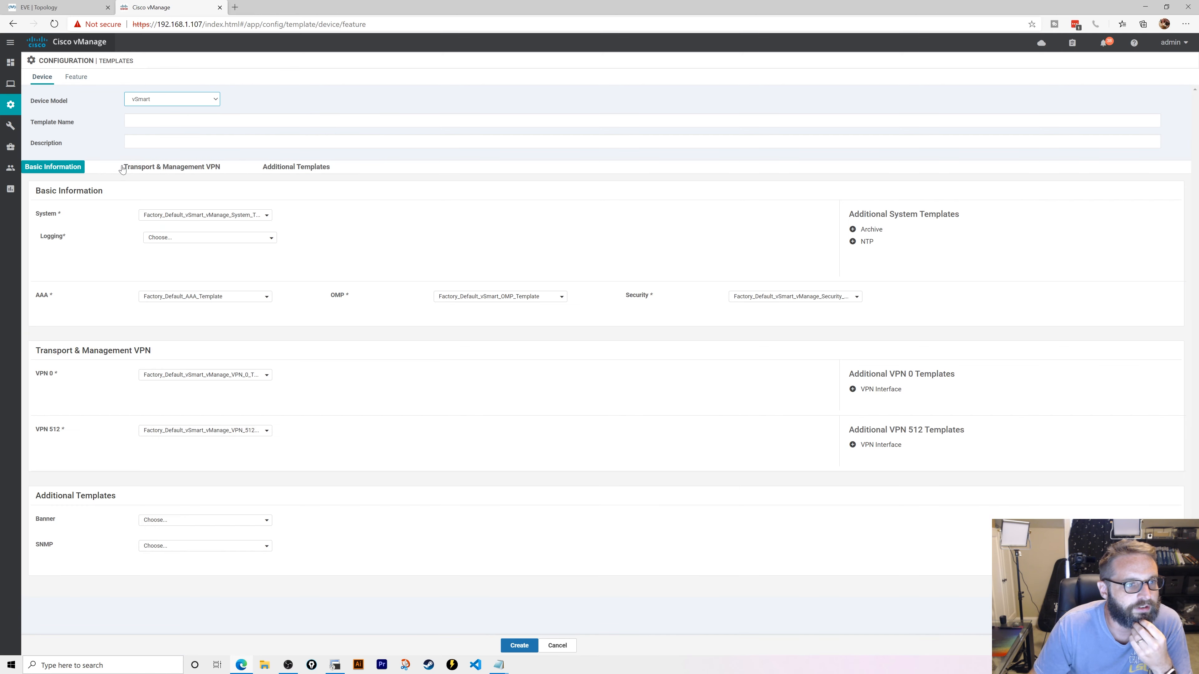
- Name the device template vsmart and create a new VPN 0 feature template
click(165, 121)
text(vs)
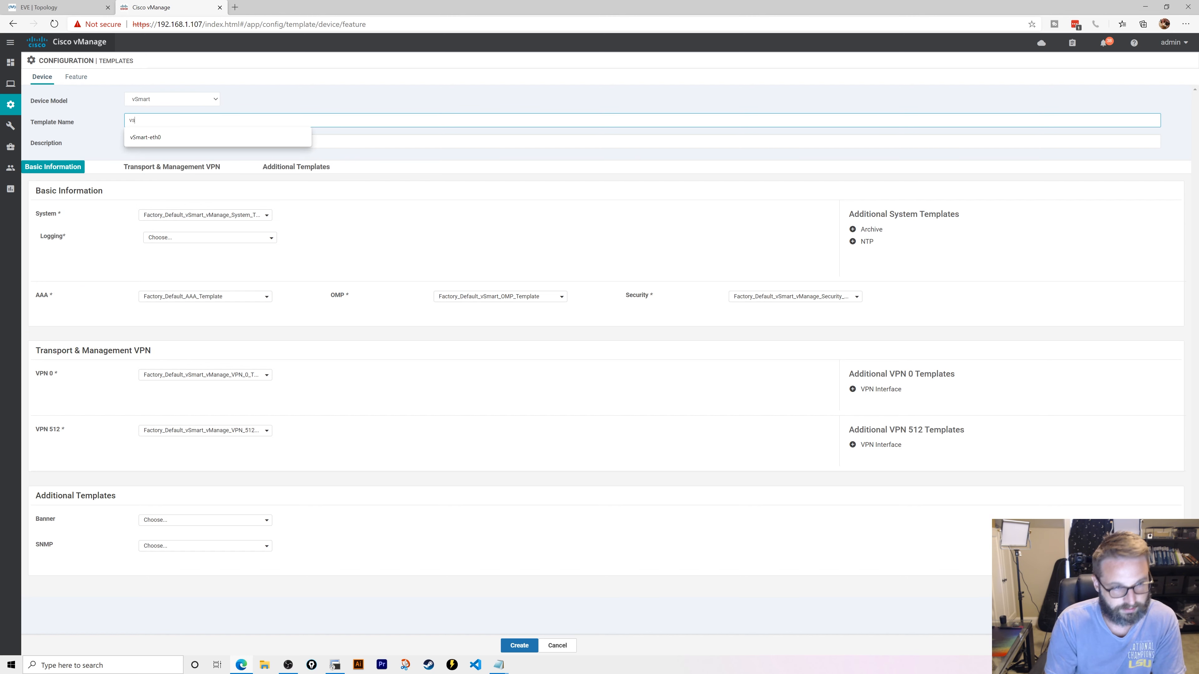
text(mart)
key(Tab)
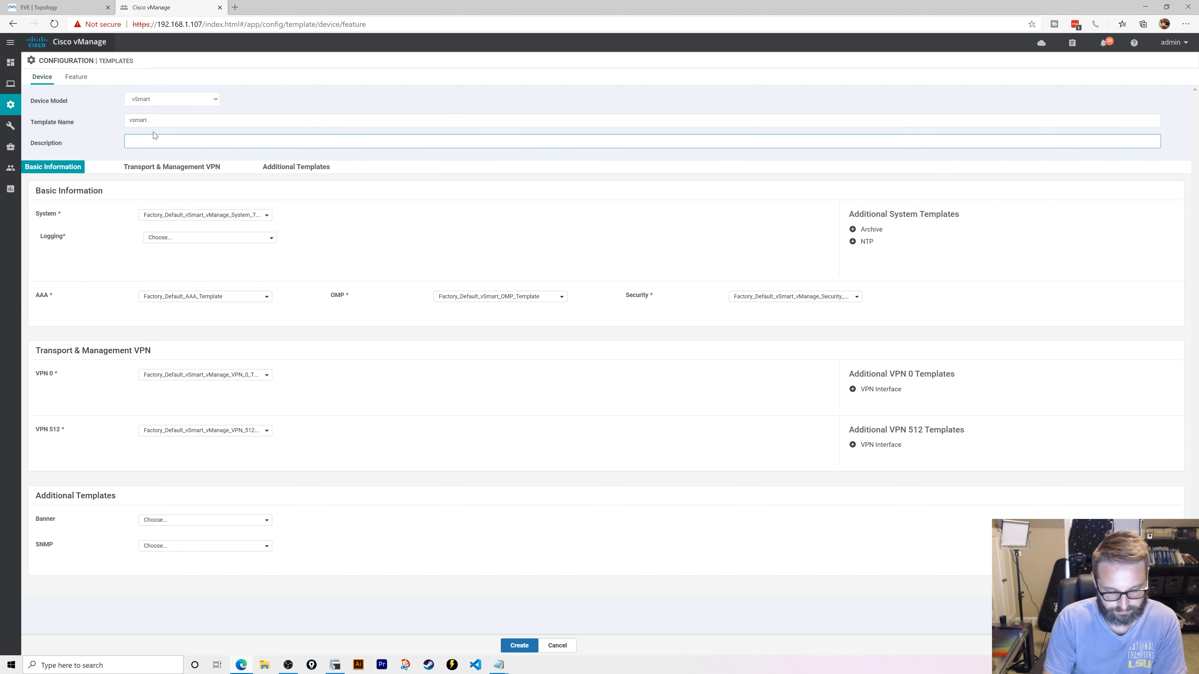
text(vsmart)
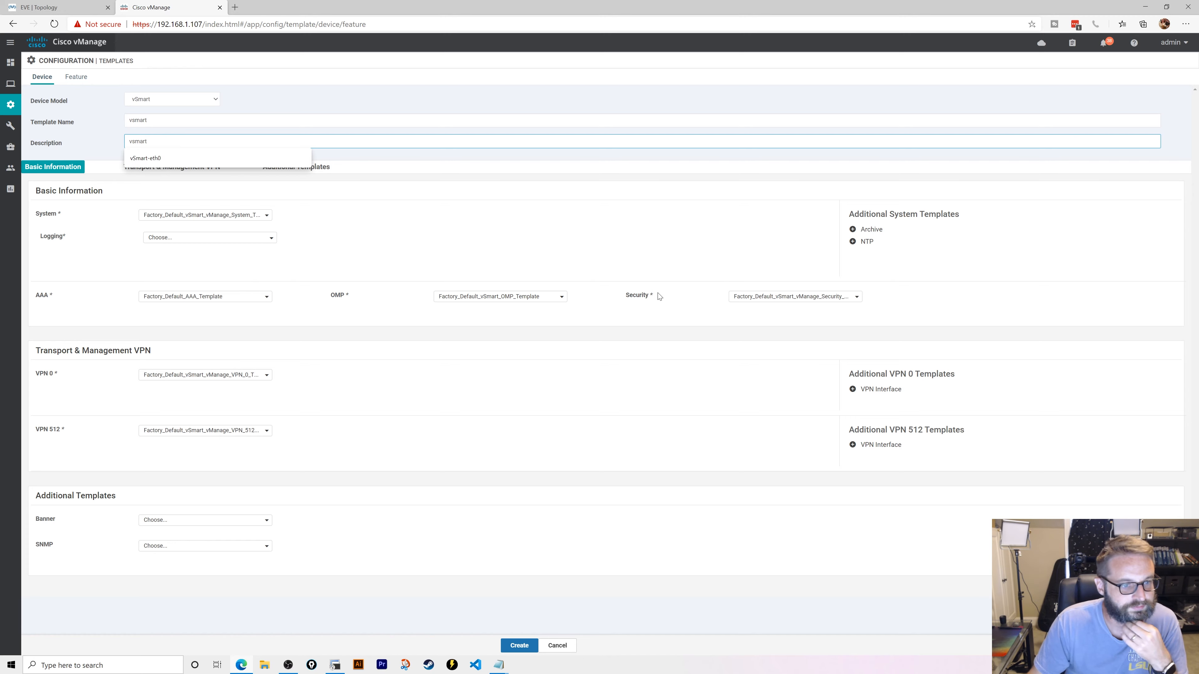
key(Tab)
click(267, 376)
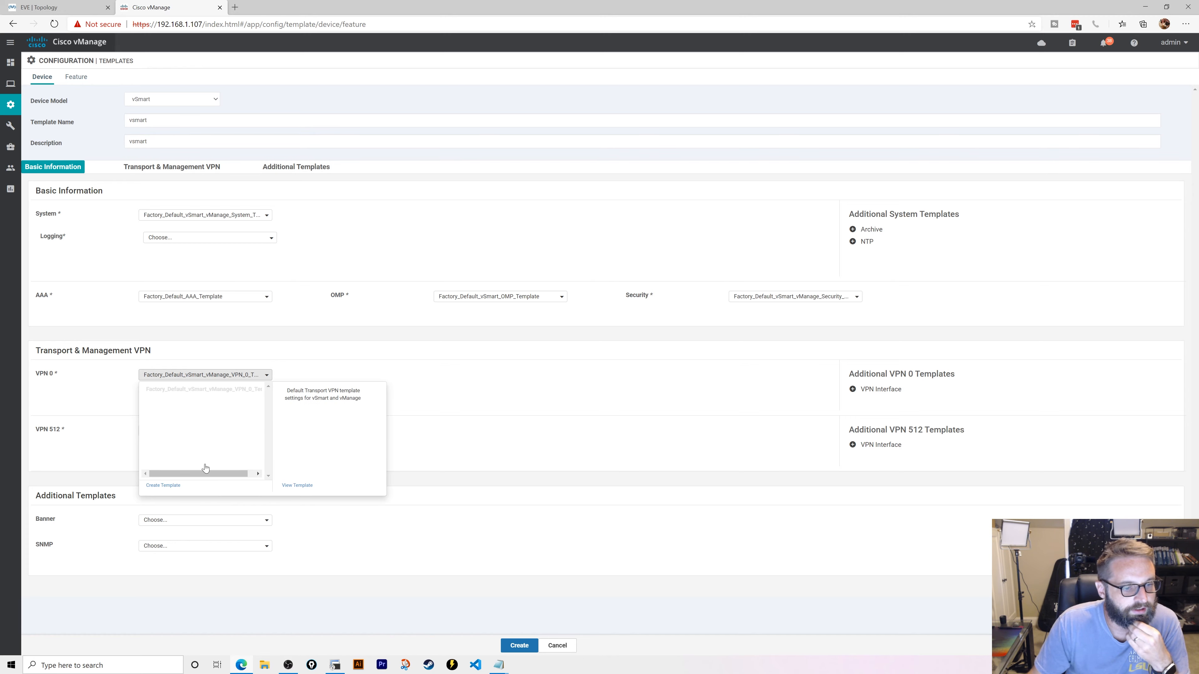
click(163, 486)
- Name the new feature template vsmart-vpn0 and set it to VPN 0
click(170, 139)
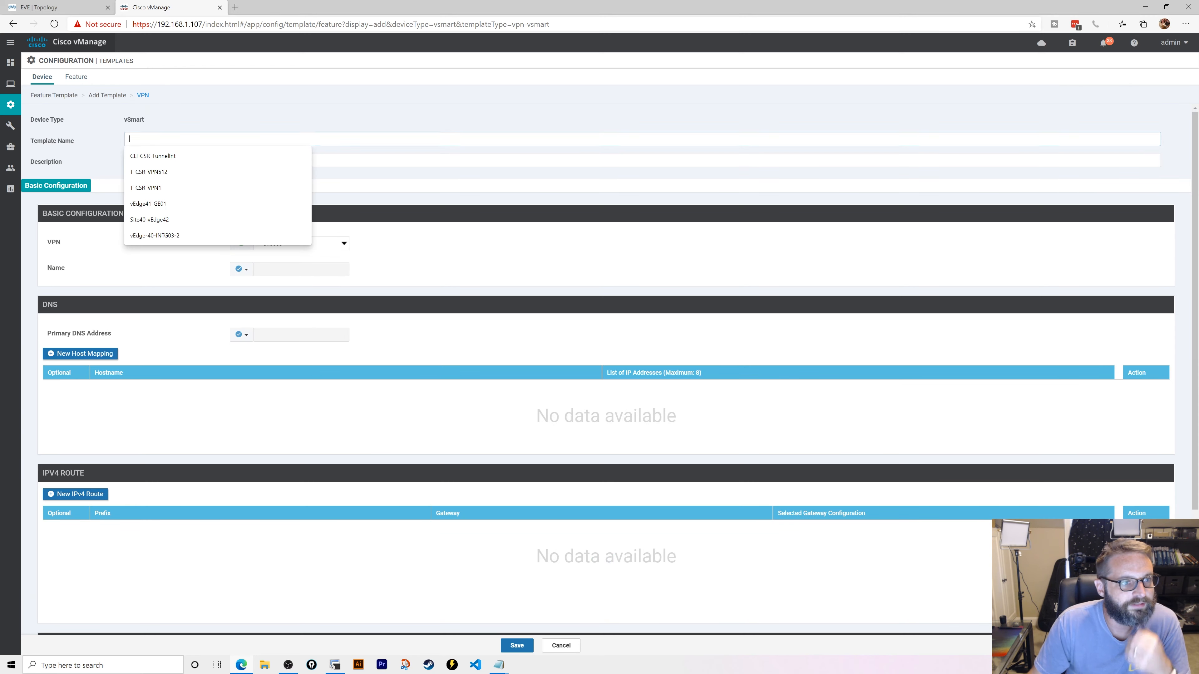
text(vsmart-vpn0)
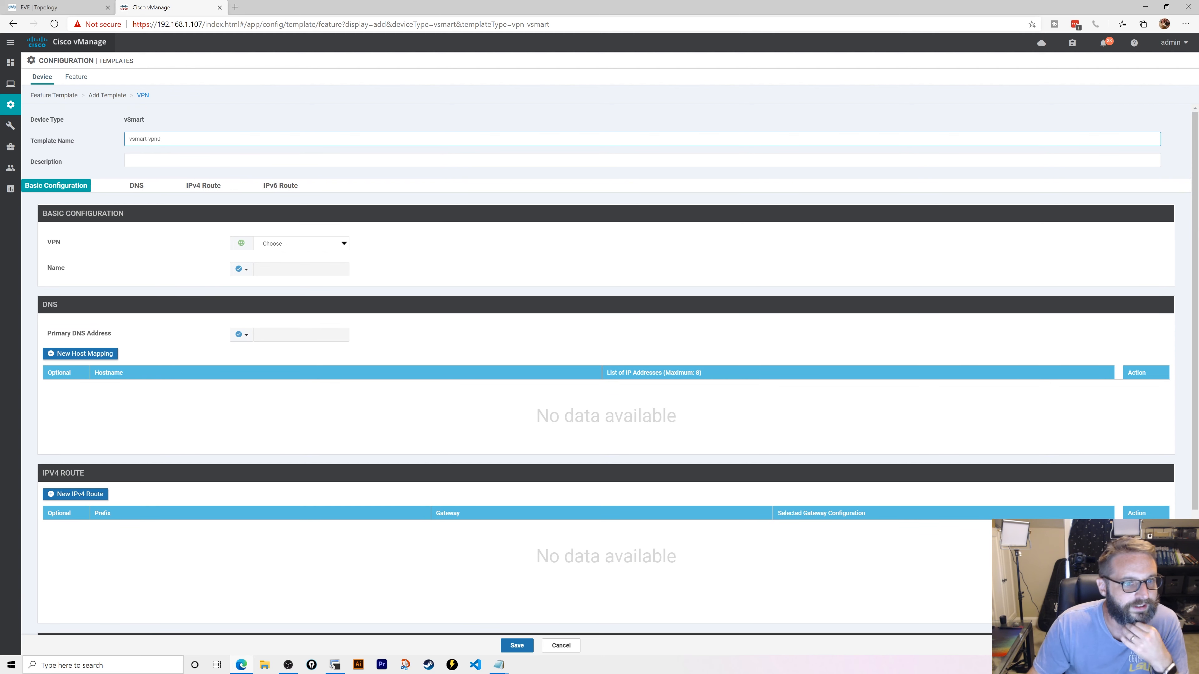
click(340, 244)
click(272, 255)
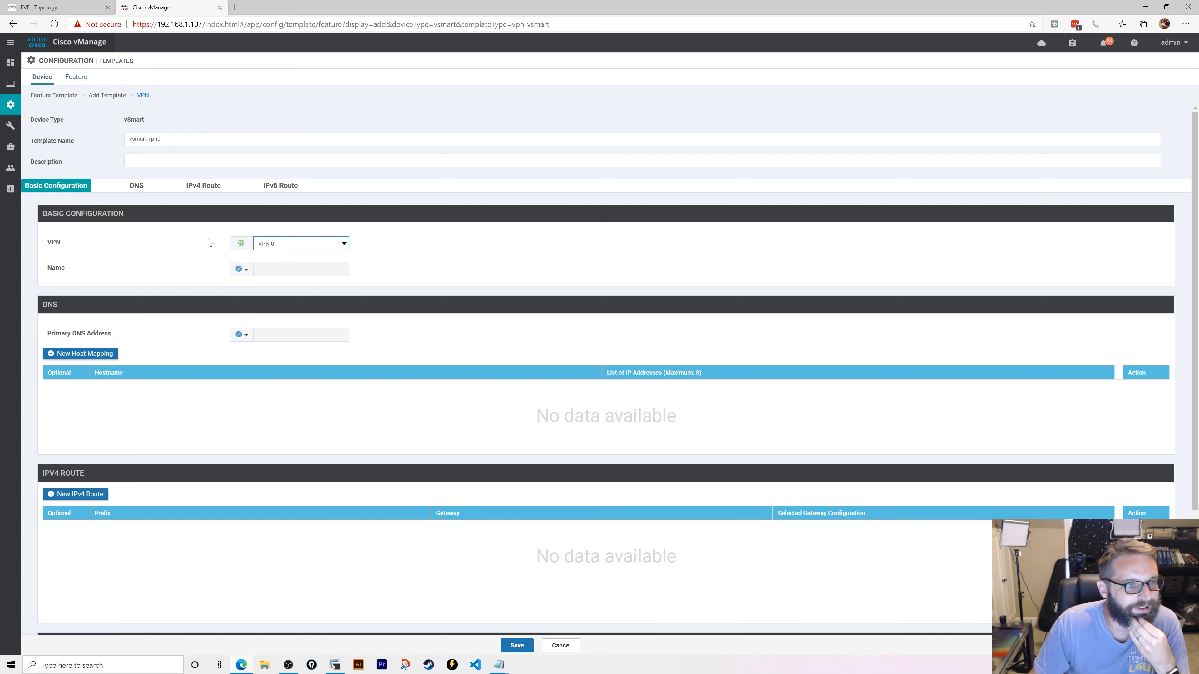
scroll(208, 292, down, 4)
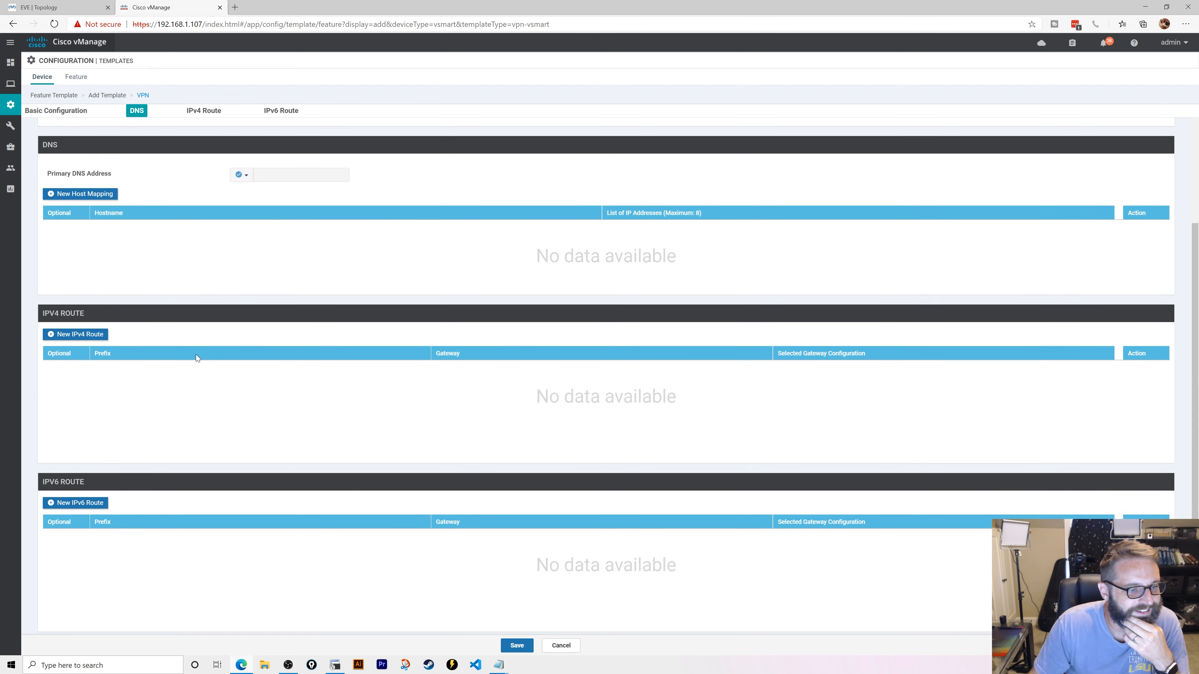
scroll(203, 409, up, 4)
scroll(203, 410, down, 3)
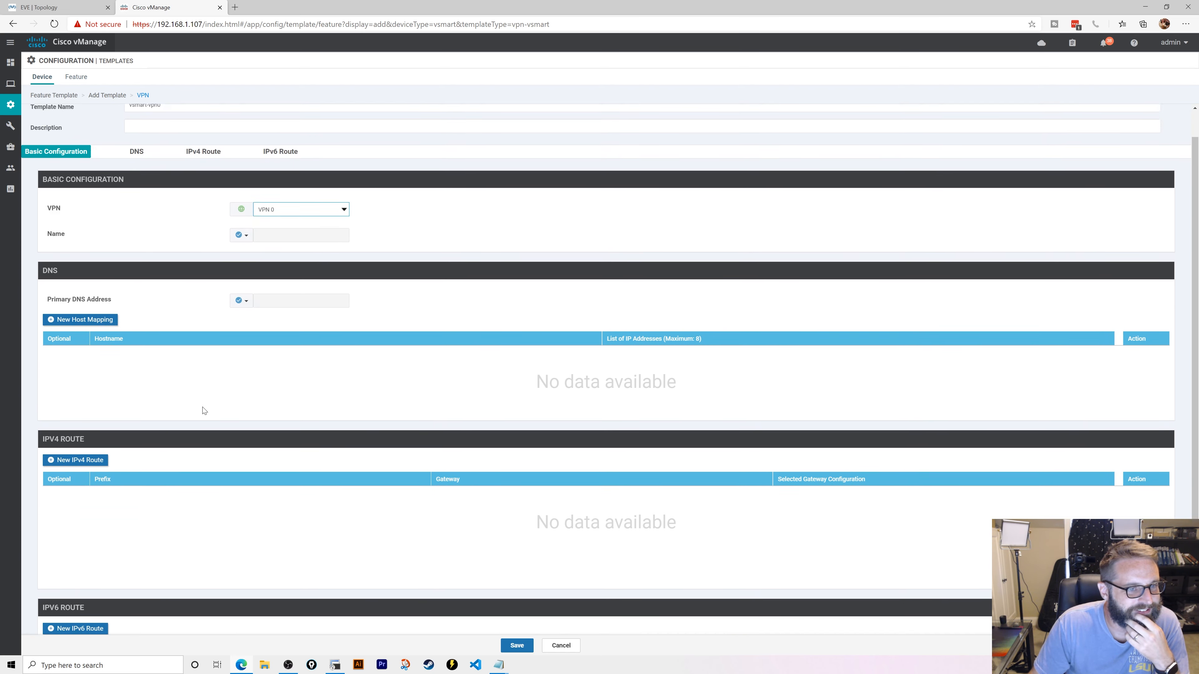
- Add an IPv4 route 0.0.0.0/0 with next hop 10.10.1.1
click(103, 336)
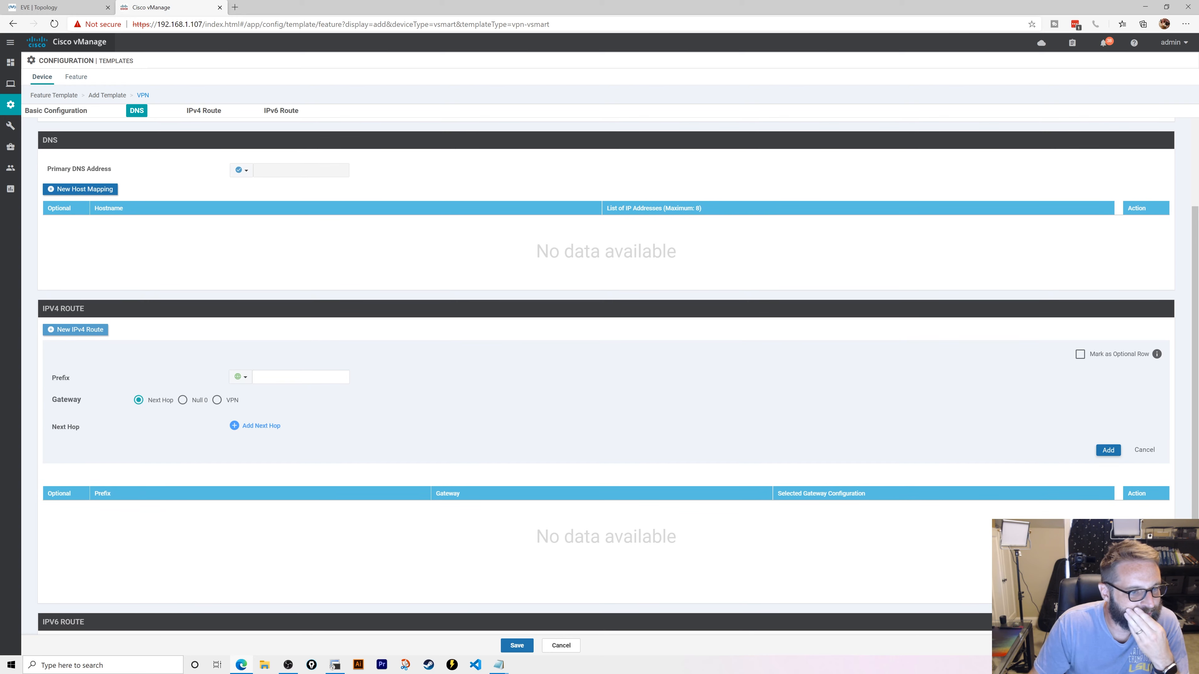
click(301, 377)
text(0.0.0.0/)
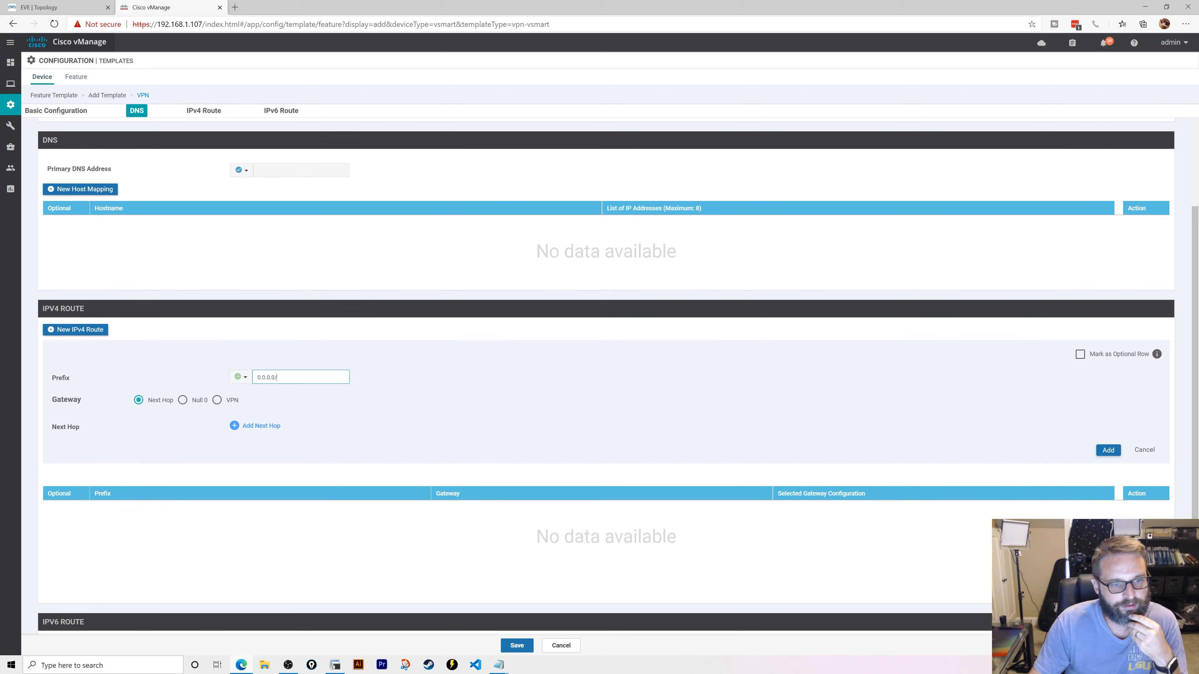
text(0)
click(245, 432)
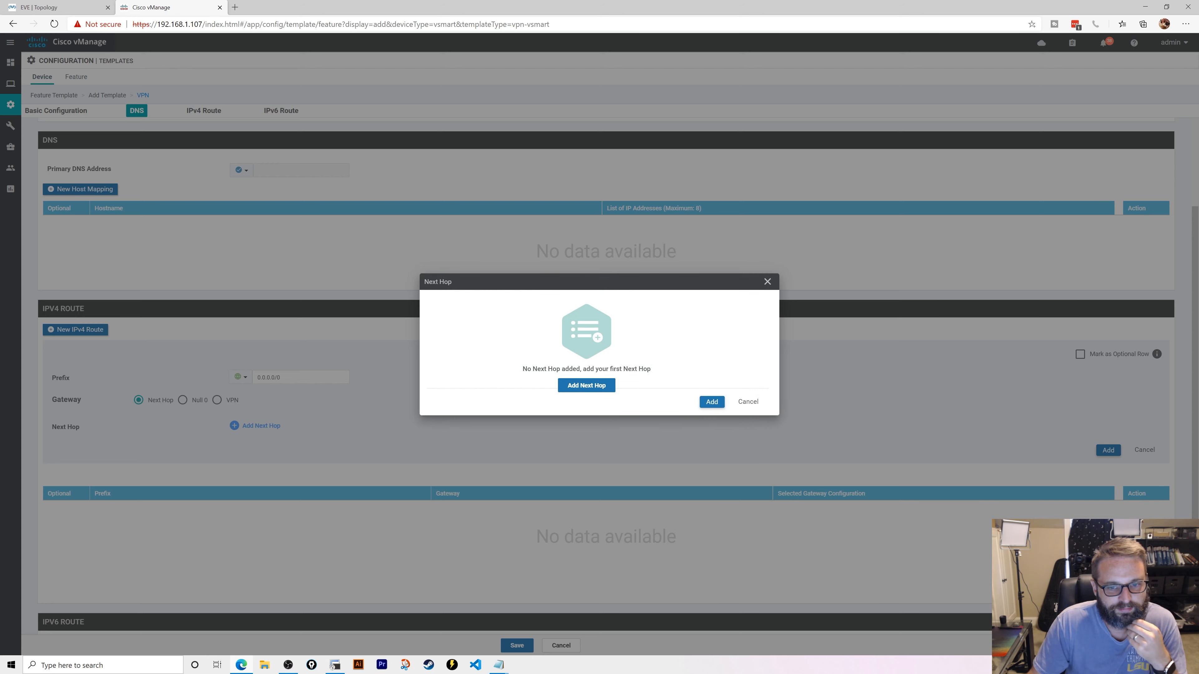
click(571, 385)
click(500, 332)
text(10.)
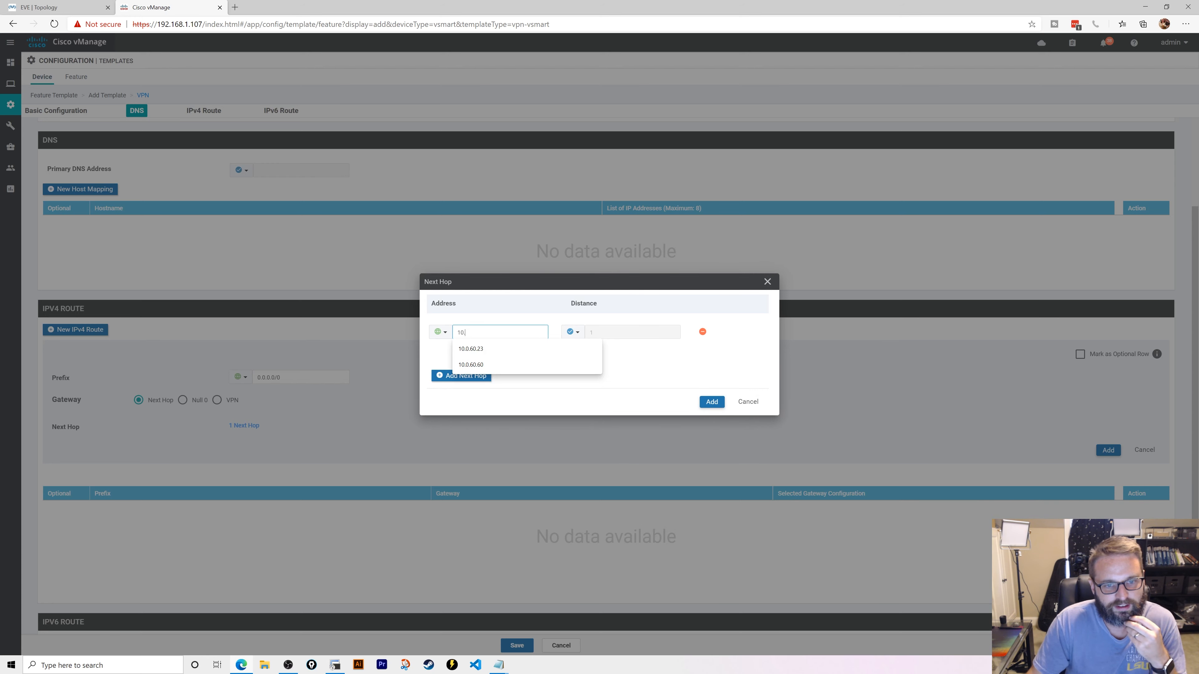
text(10.1)
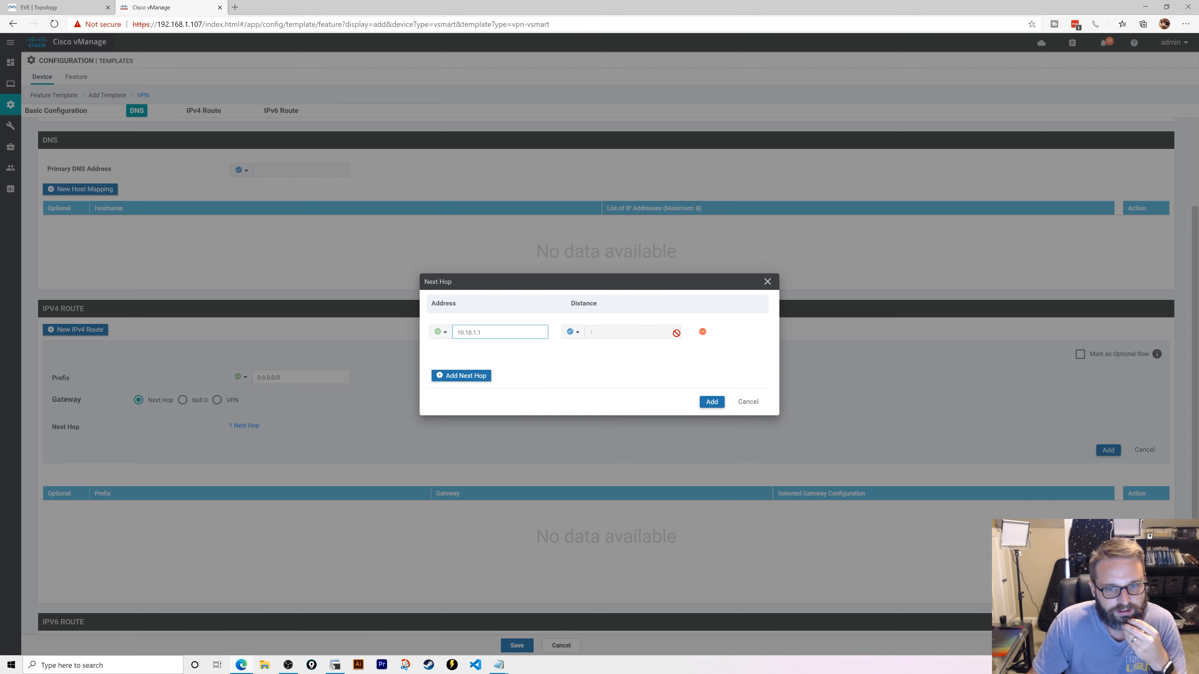
click(712, 402)
click(1108, 450)
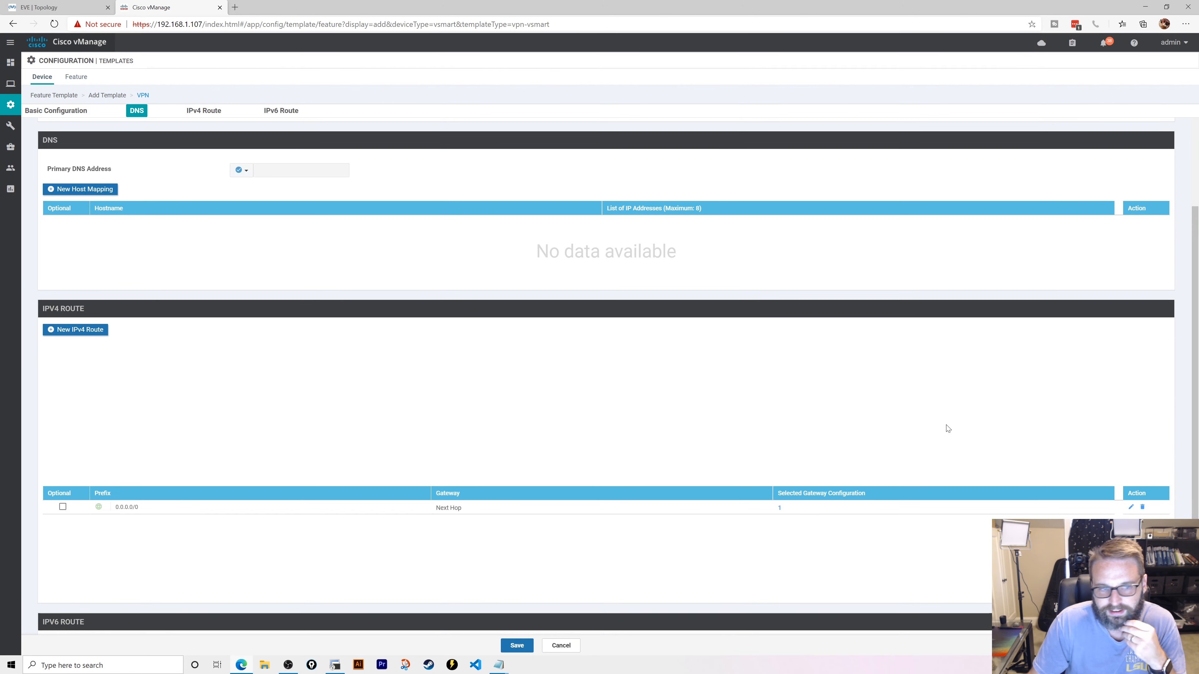
- Copy vsmart-vpn0 into the Description field and save the template
scroll(417, 325, up, 4)
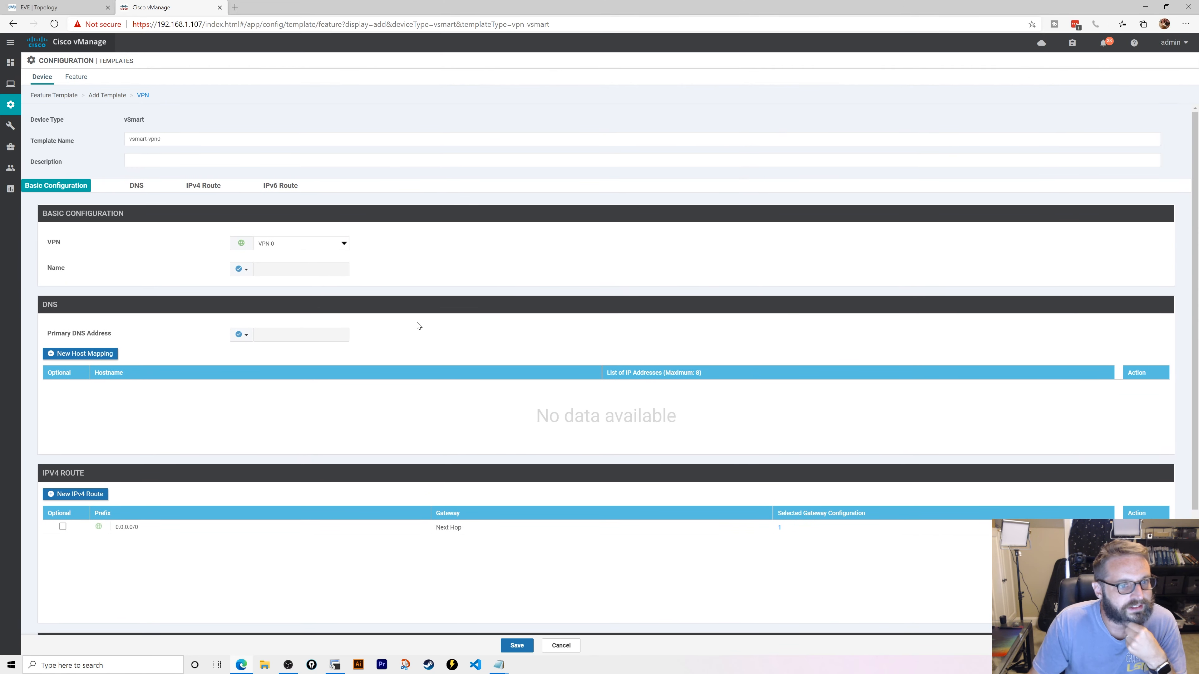
scroll(417, 325, down, 3)
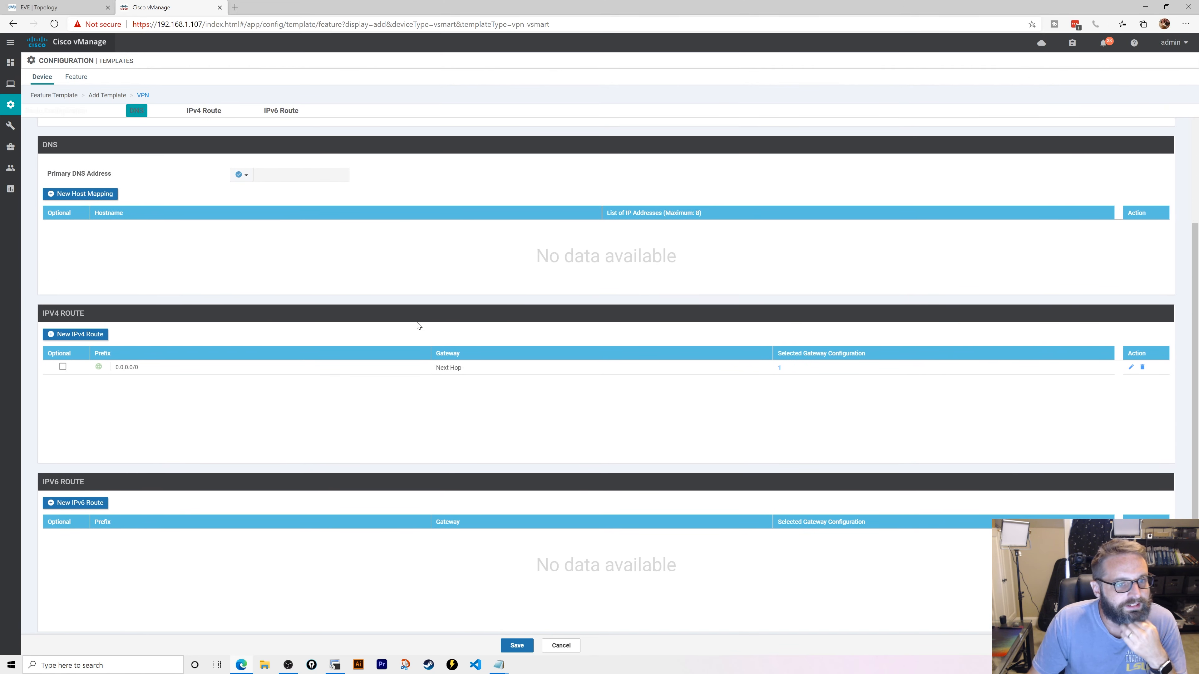
click(516, 644)
scroll(473, 326, up, 3)
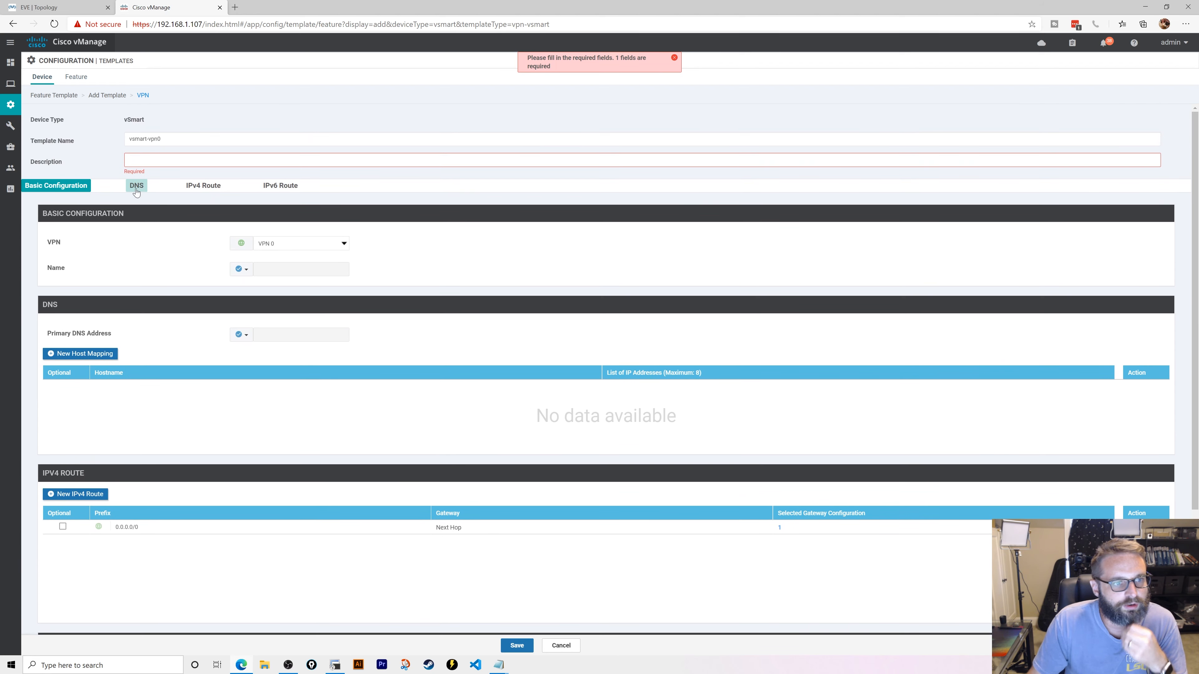
click(147, 139)
key(ctrl+a)
key(ctrl+c)
key(Tab)
key(ctrl+v)
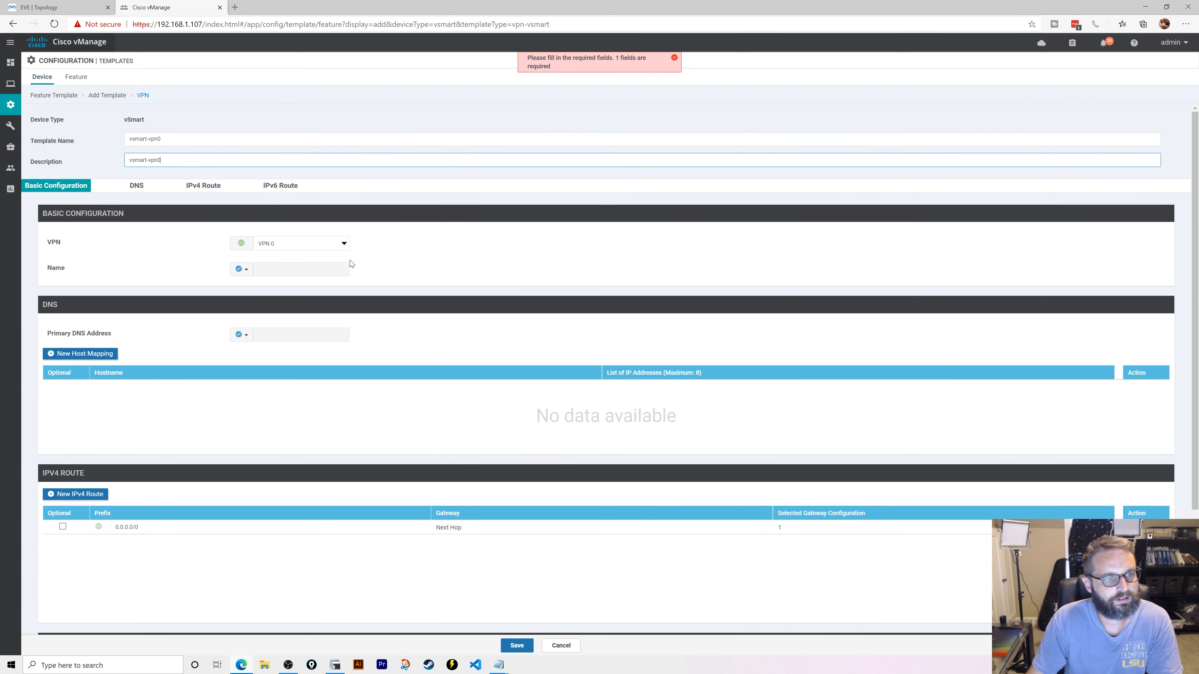
click(517, 646)
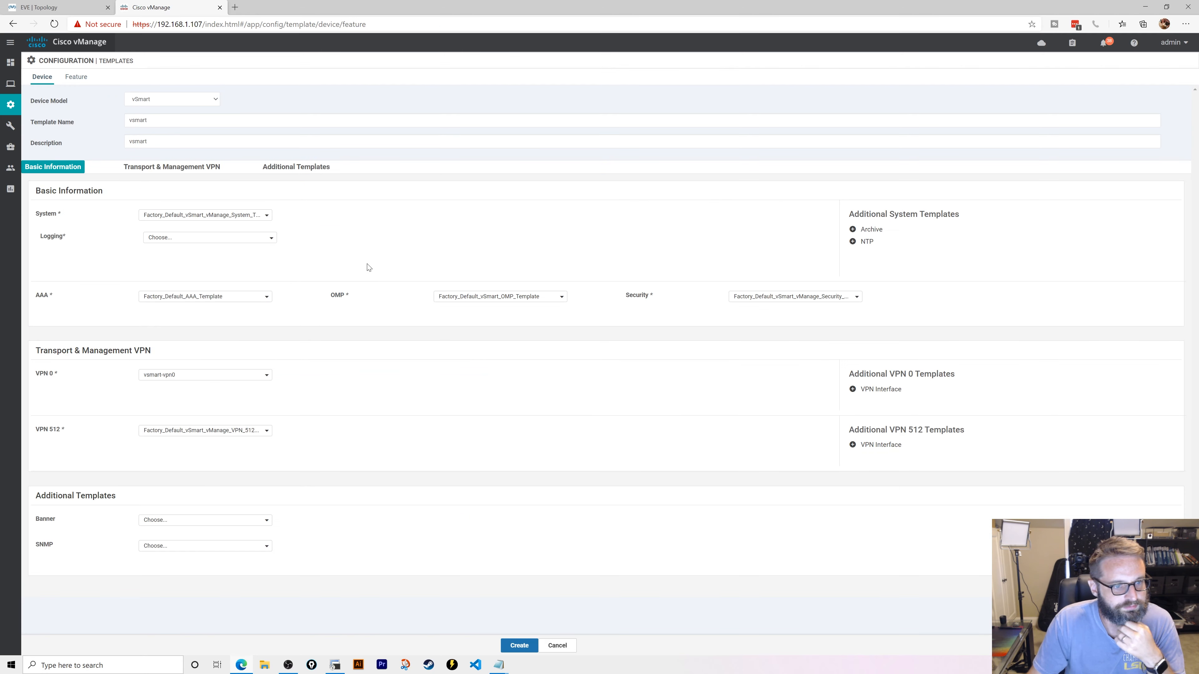
- Create a new VPN interface template named vsmart-eth1 with the same description
click(863, 388)
click(194, 399)
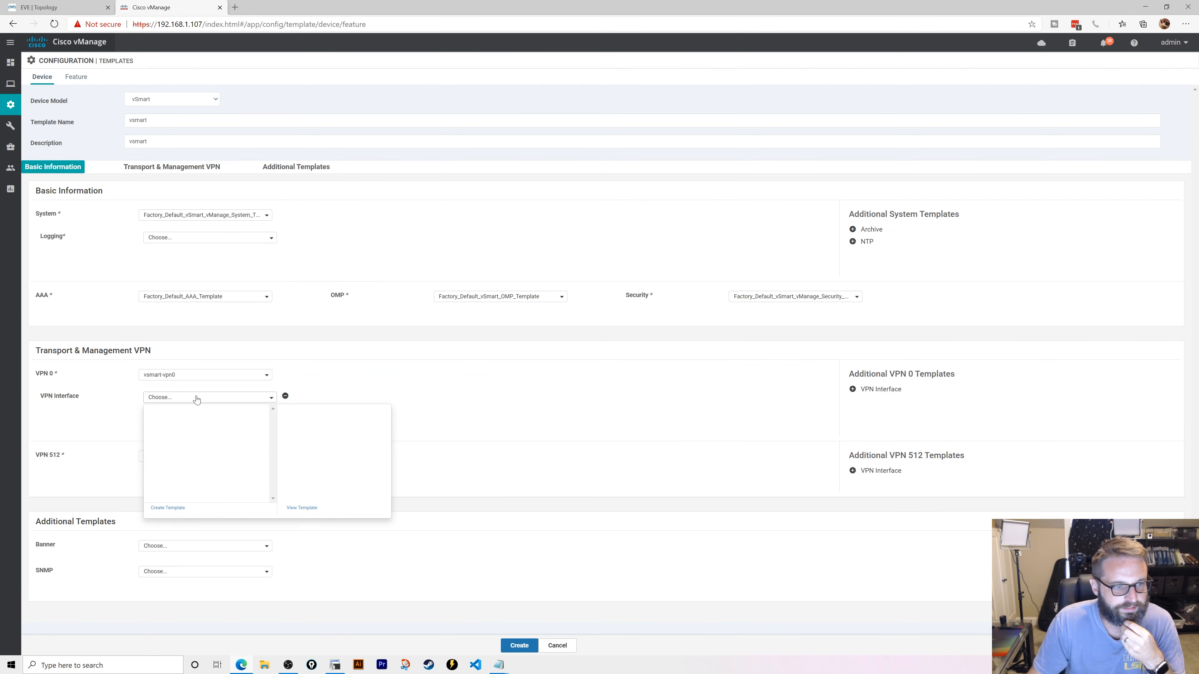
click(168, 508)
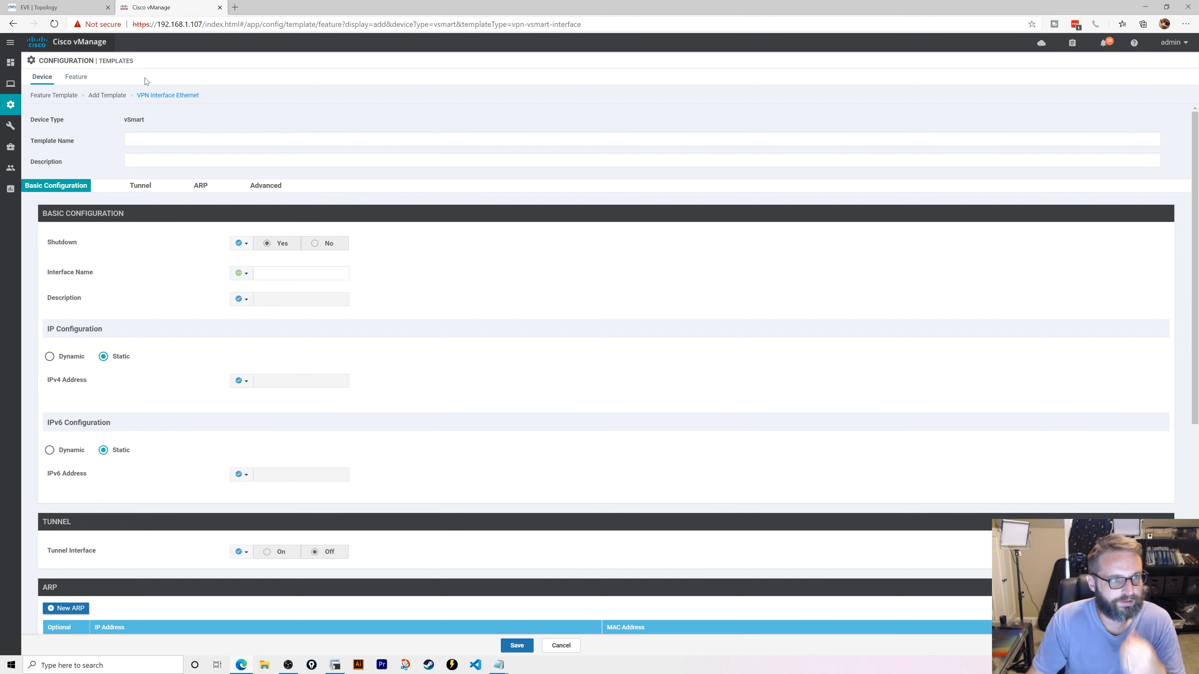
text(vsmart-eth)
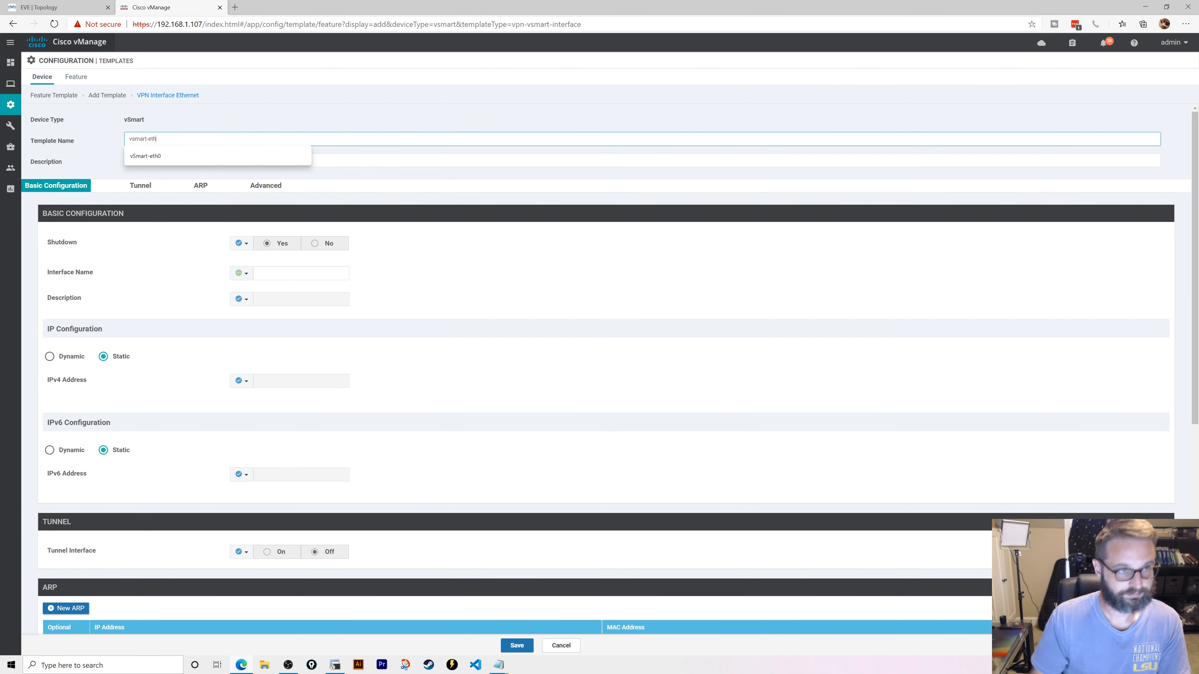
click(56, 7)
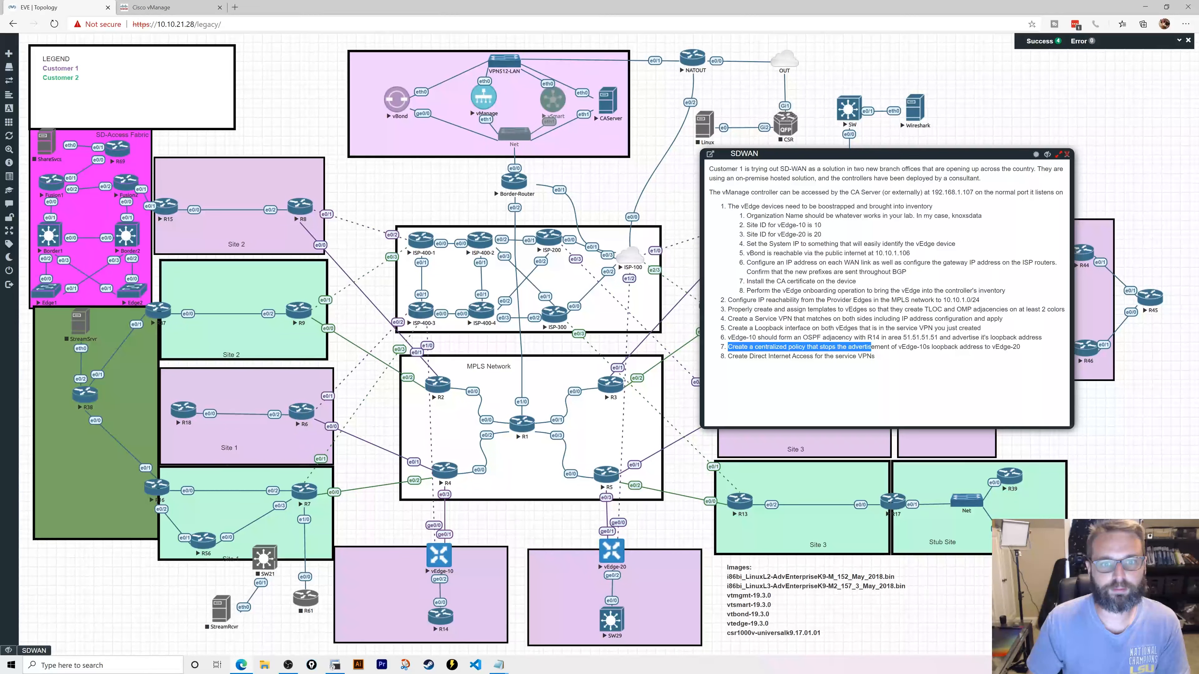
click(155, 7)
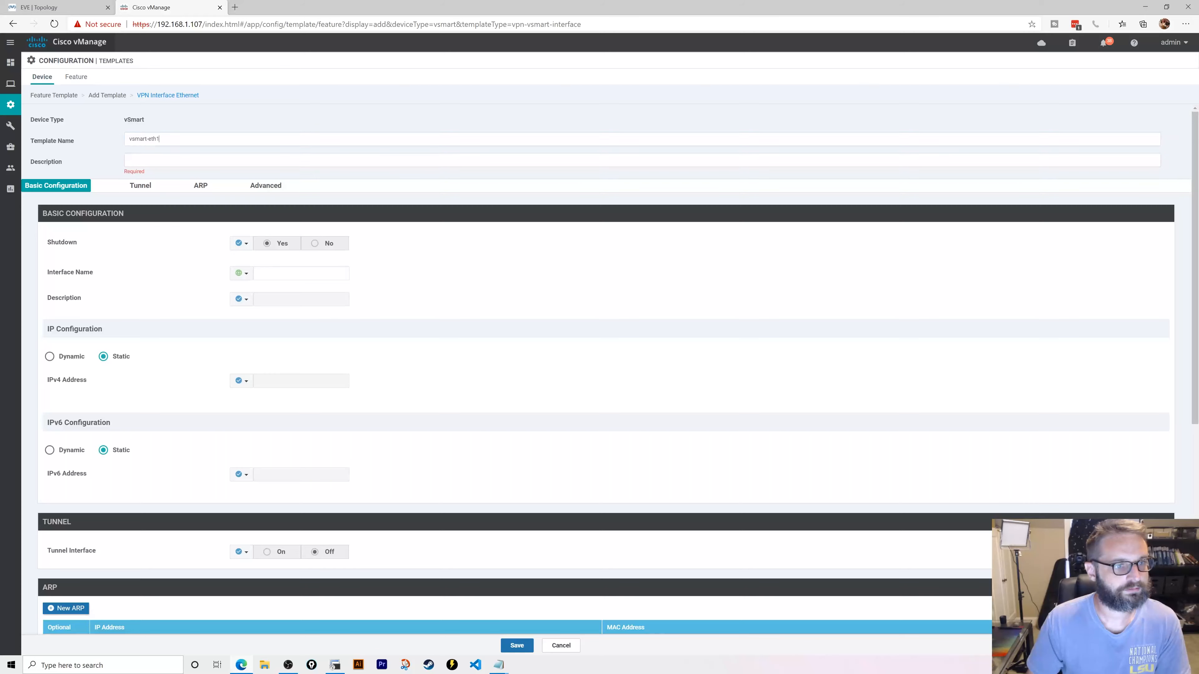
key(shift+Tab)
key(ctrl+c)
key(Tab)
key(ctrl+v)
- Set interface eth1, Shutdown No, and IPv4 address 10.10.1.108/24 as global values
click(309, 270)
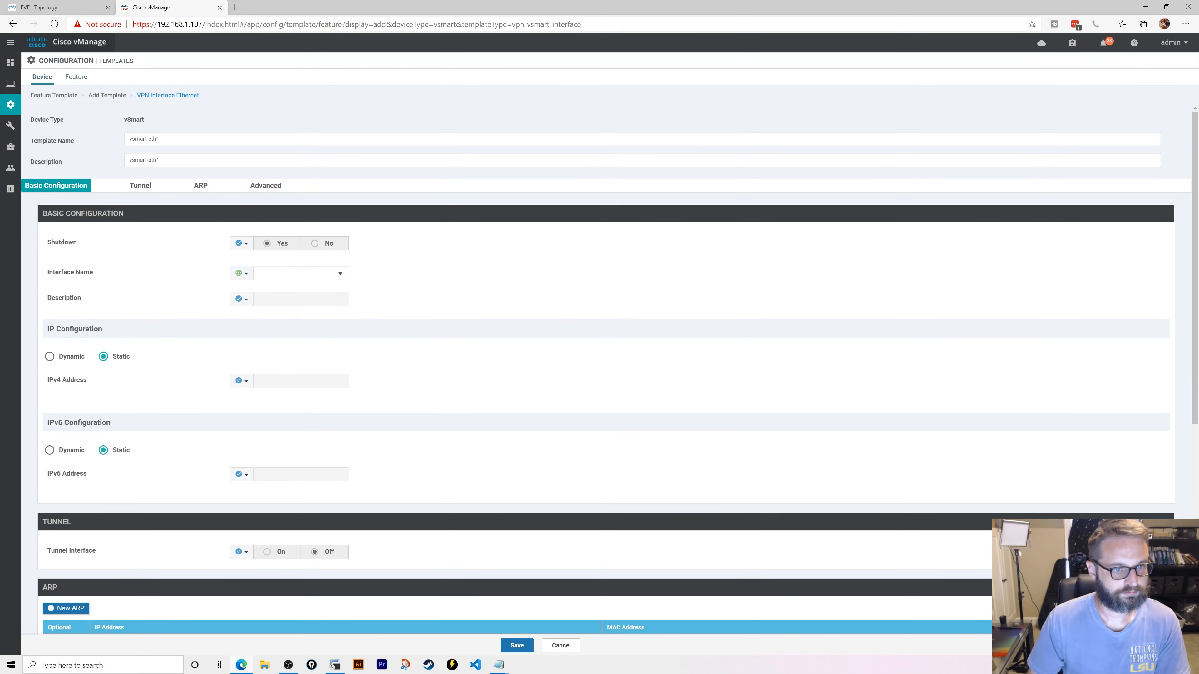
text(eth1)
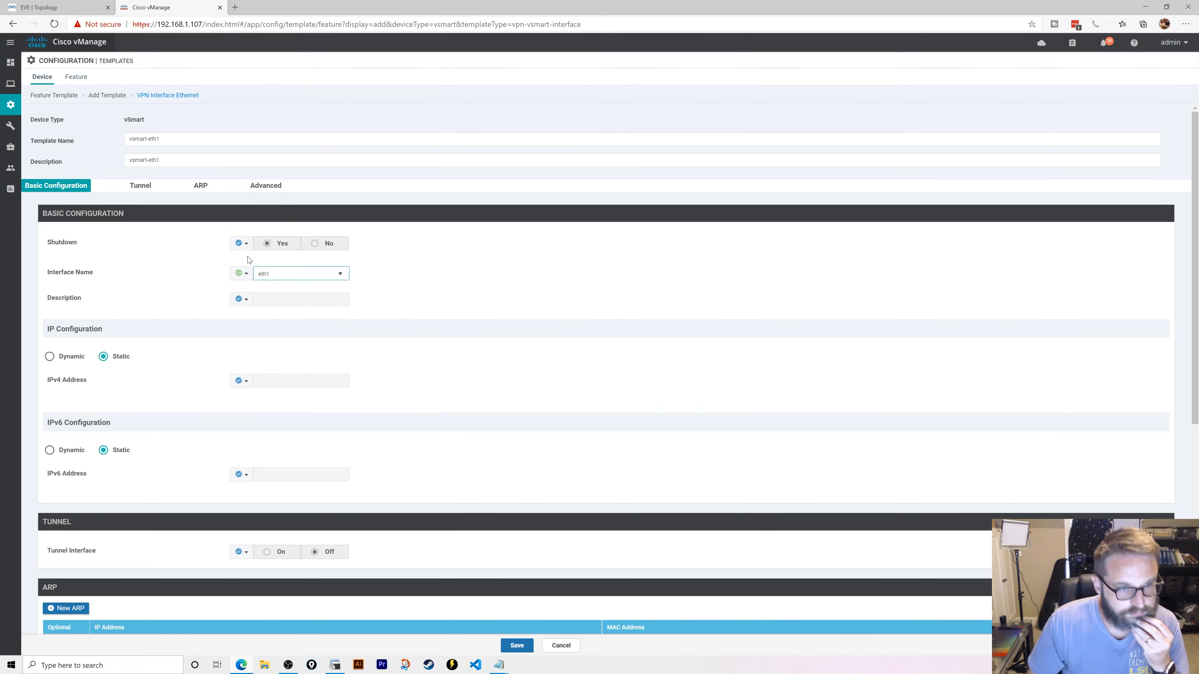
click(241, 244)
click(250, 257)
click(320, 245)
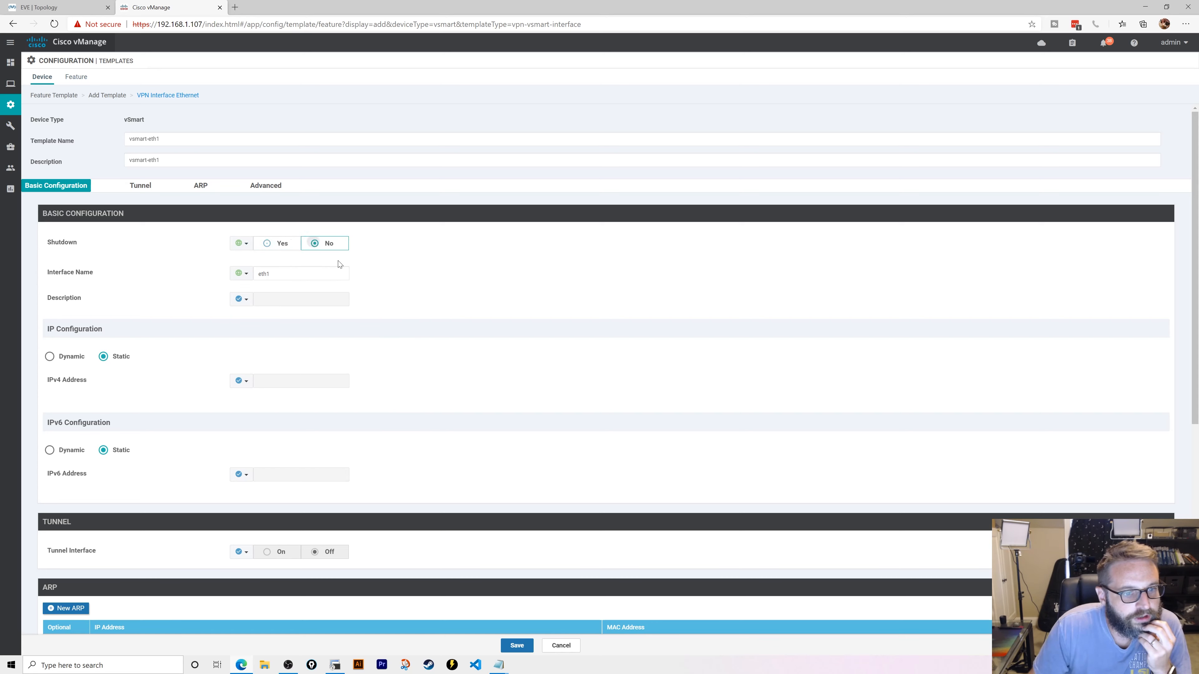
click(242, 381)
click(250, 395)
click(258, 382)
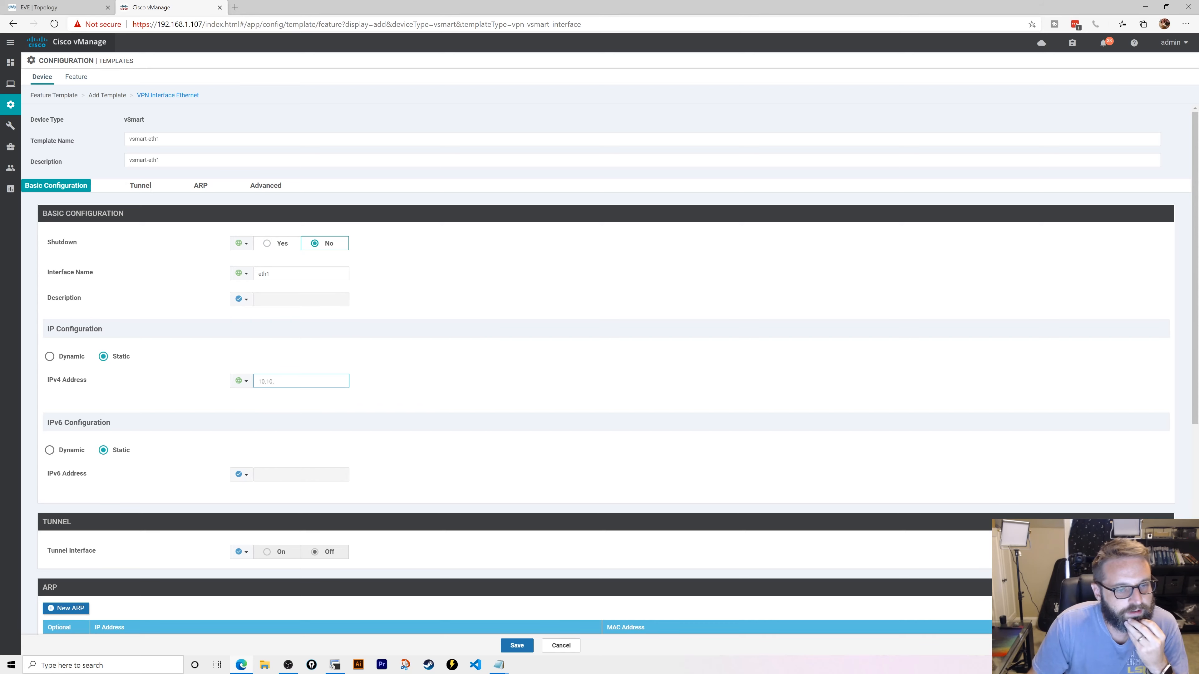
text(10.10.1.108/2)
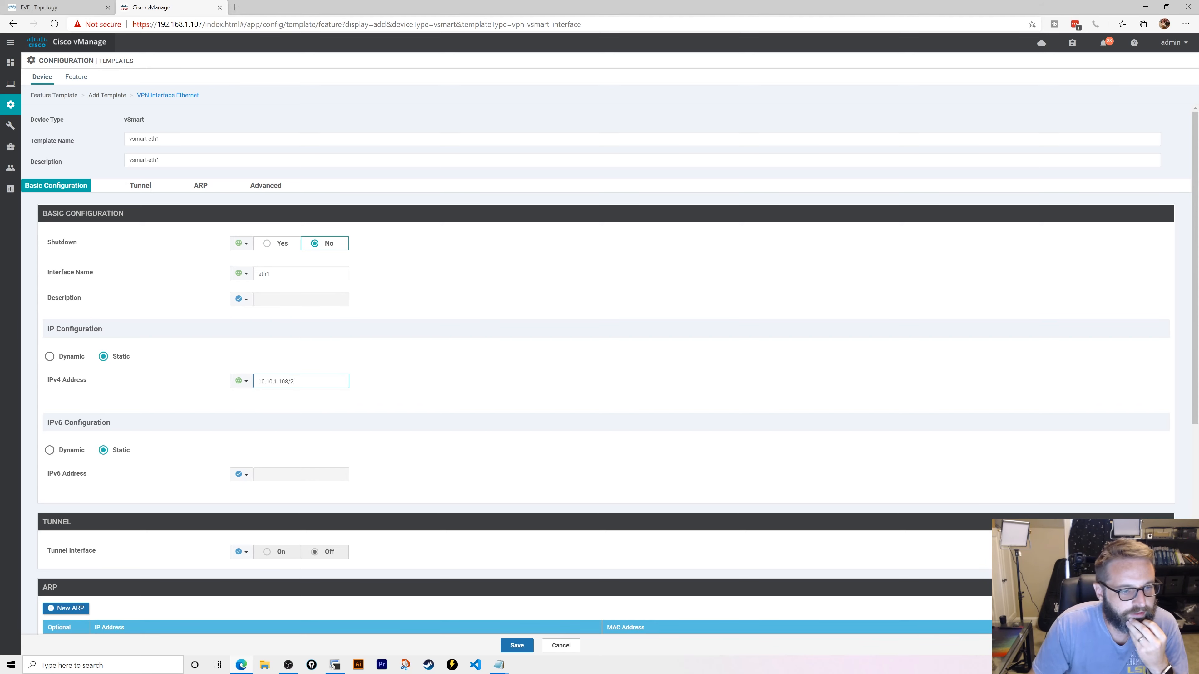
text(4)
- Turn the tunnel interface on and save the vsmart-eth1 template
scroll(251, 428, down, 3)
scroll(251, 430, down, 1)
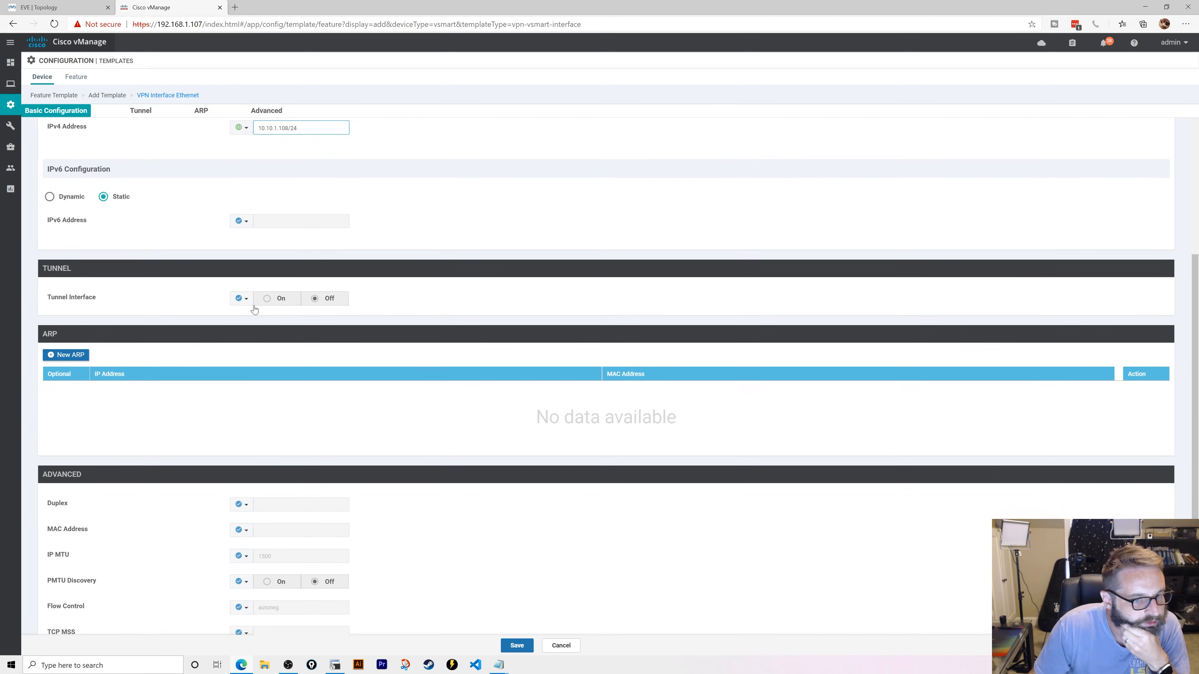
click(241, 298)
click(264, 309)
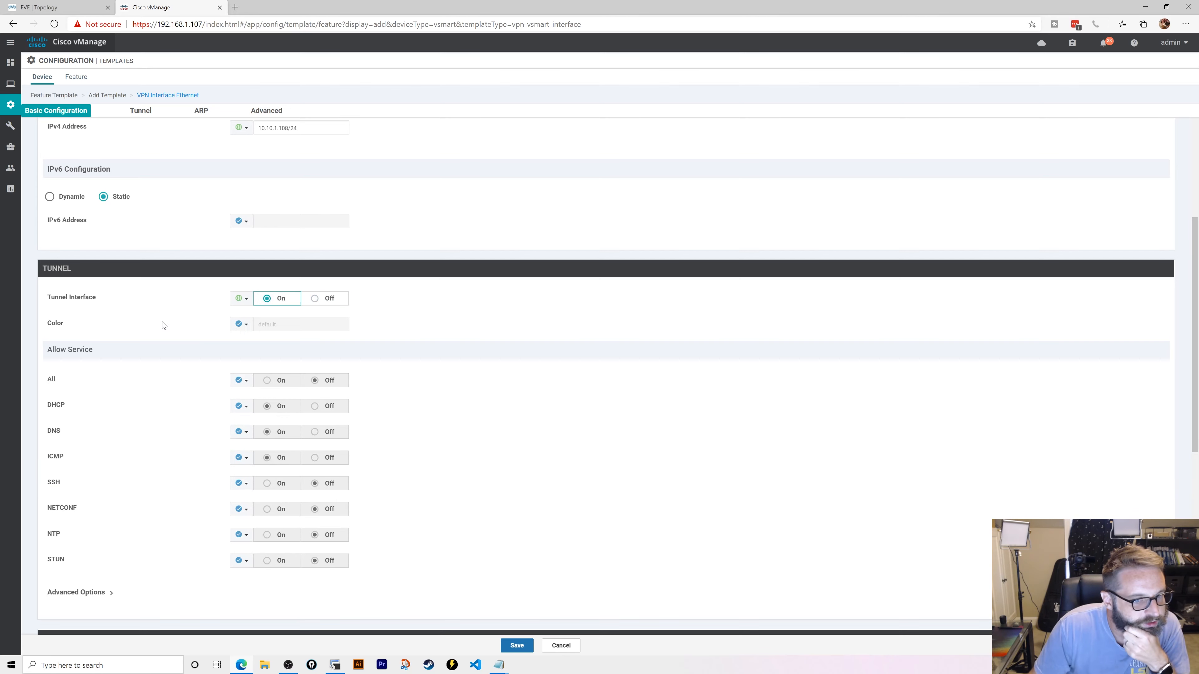
scroll(165, 355, down, 8)
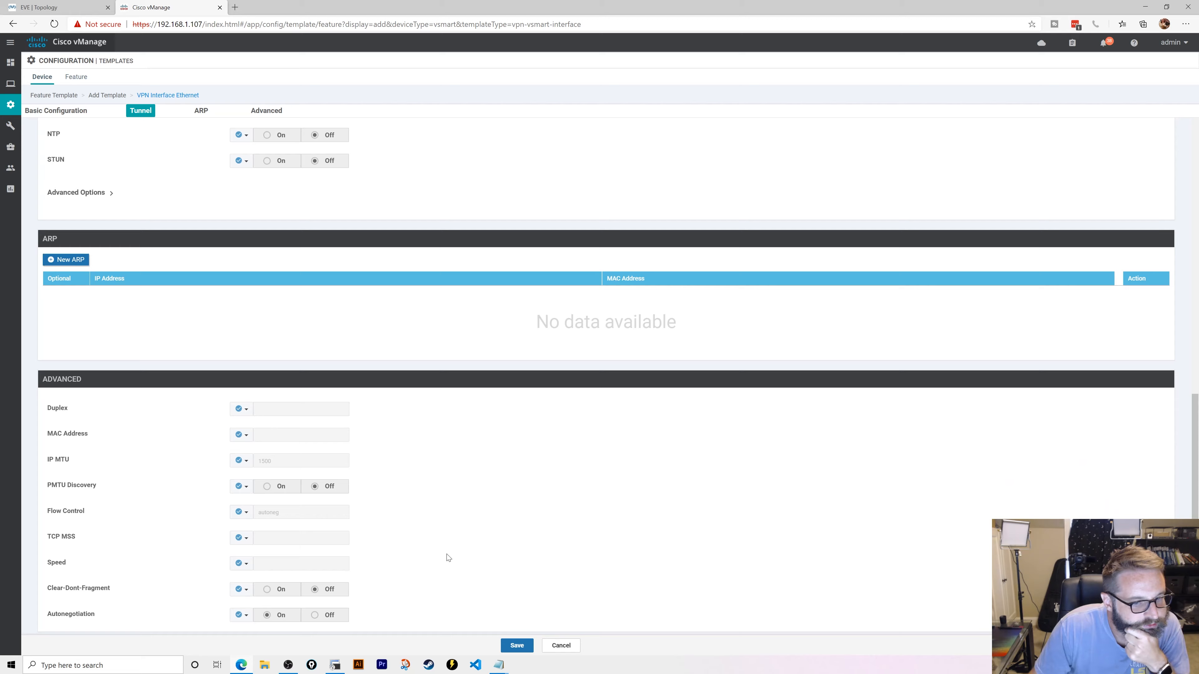
click(517, 645)
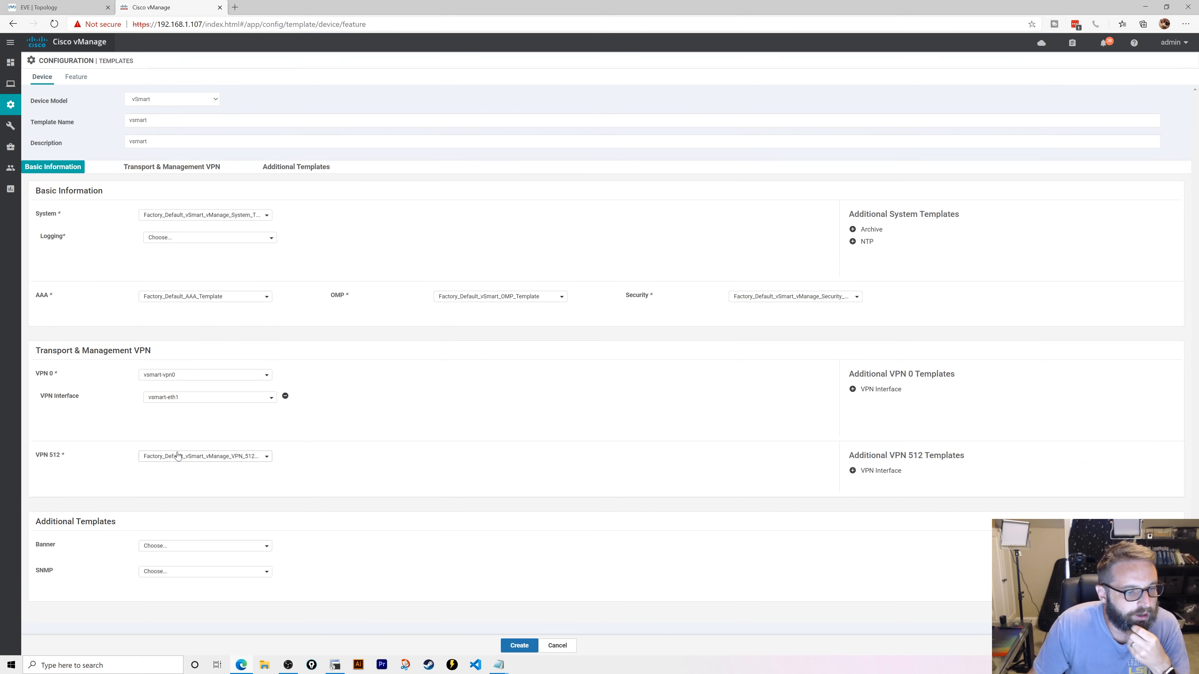
- Create a new VPN 512 feature template named vsmart-vpn512 with matching description
click(212, 458)
click(165, 572)
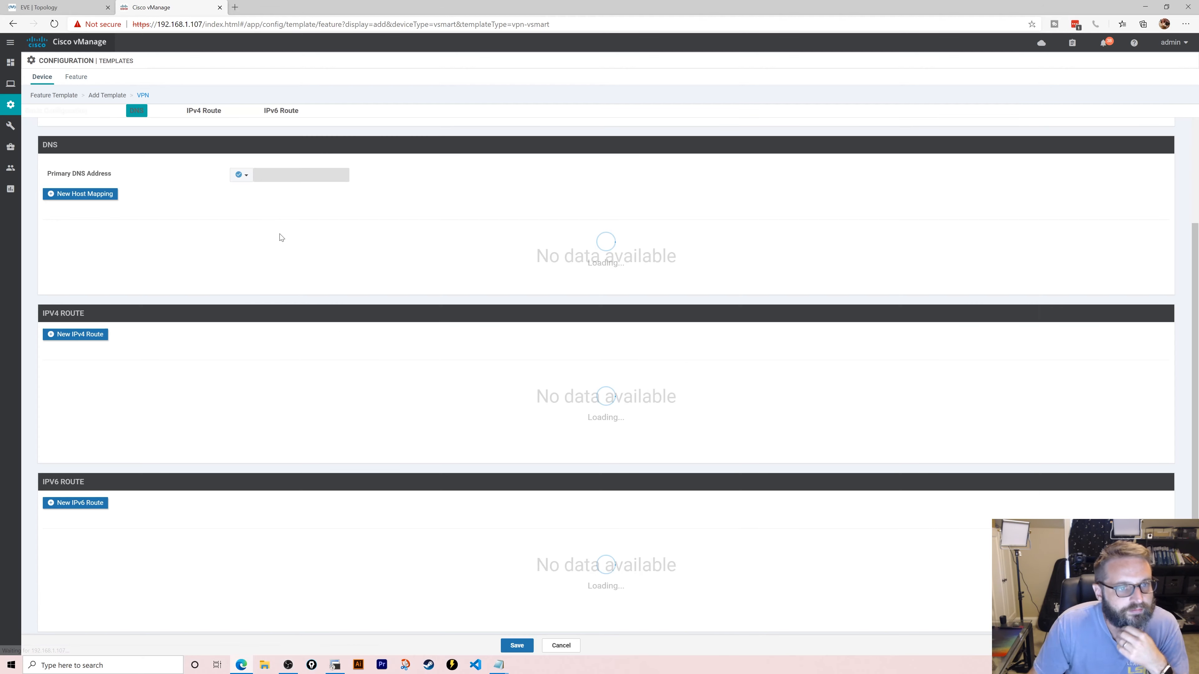
click(197, 140)
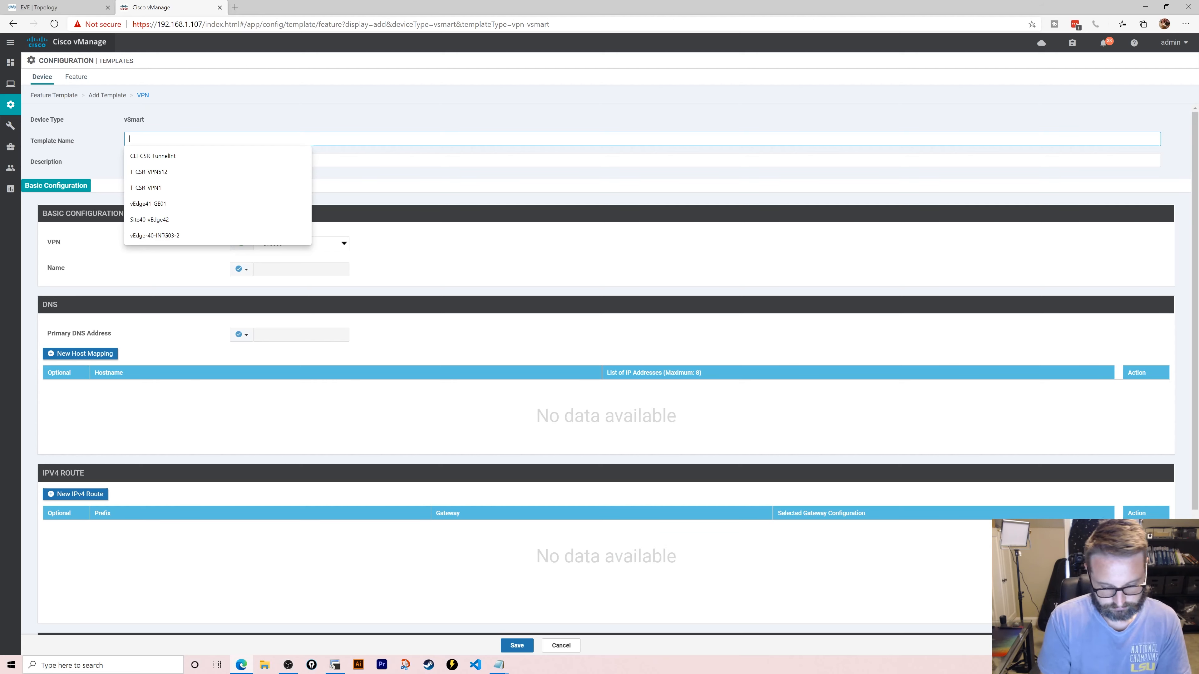
text(vsmart-)
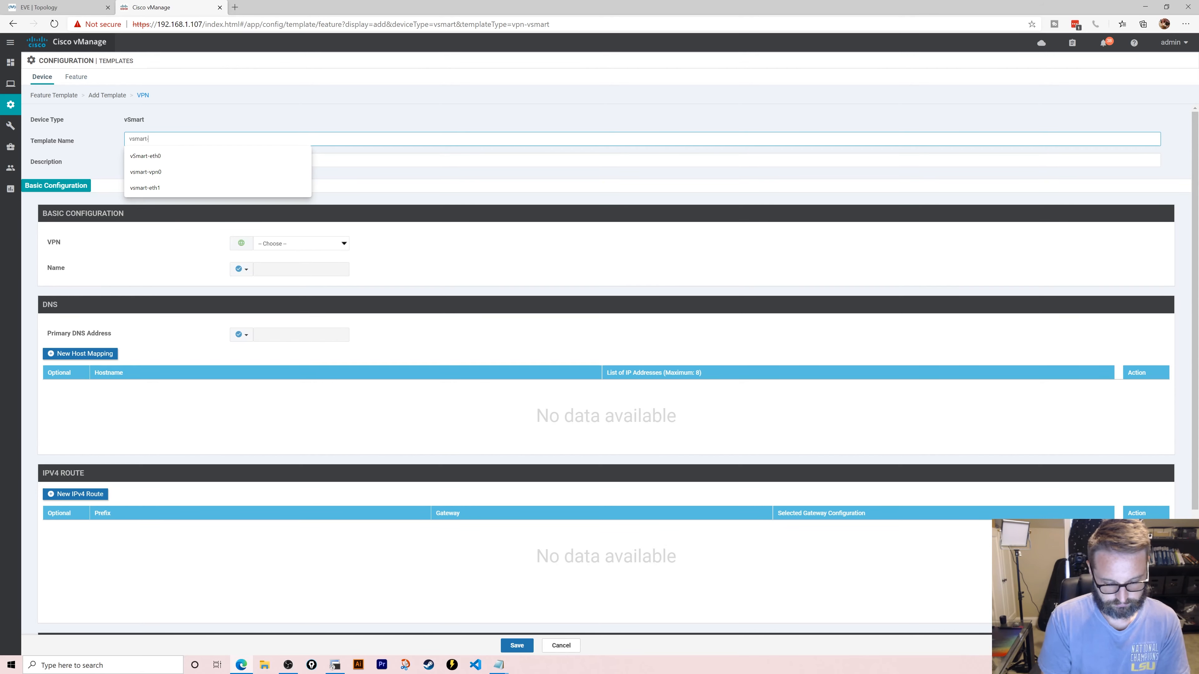
text(vpp)
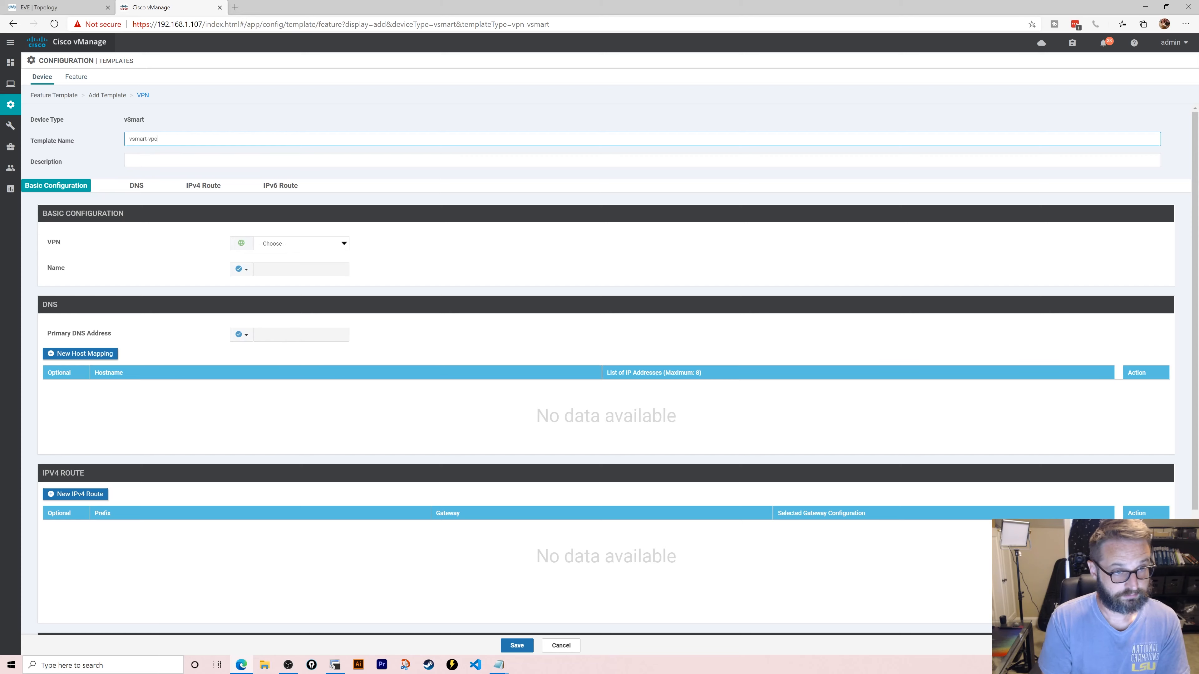
text(n512)
key(ctrl+a)
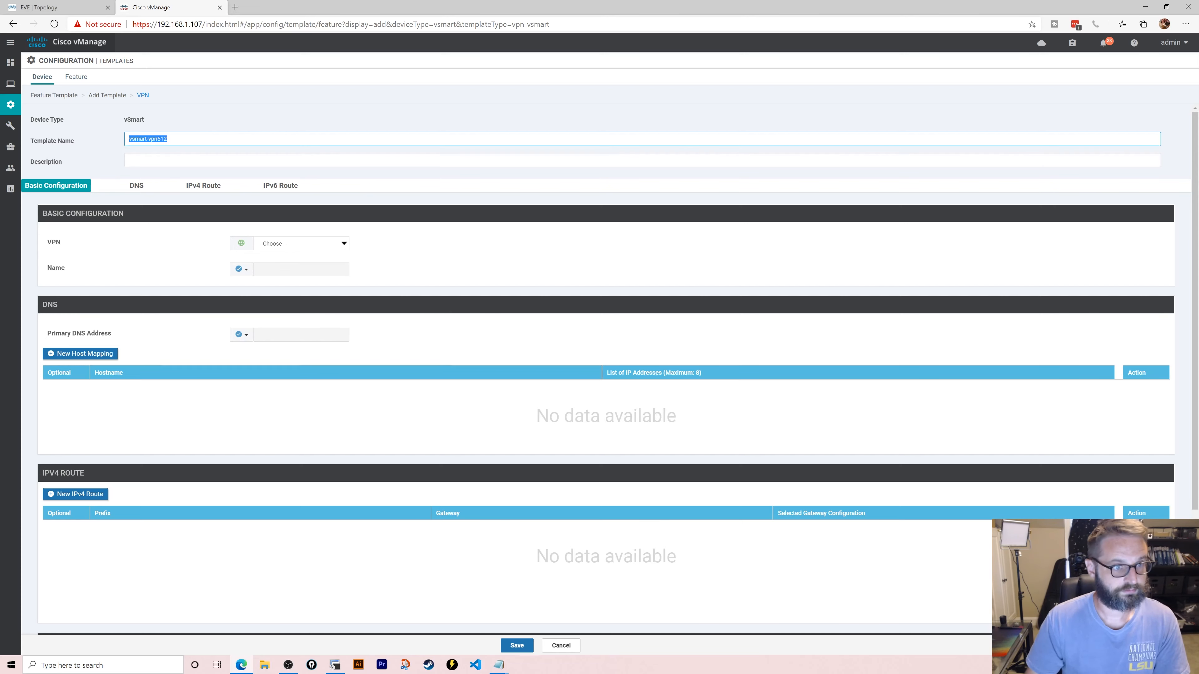
key(Tab)
key(ctrl+v)
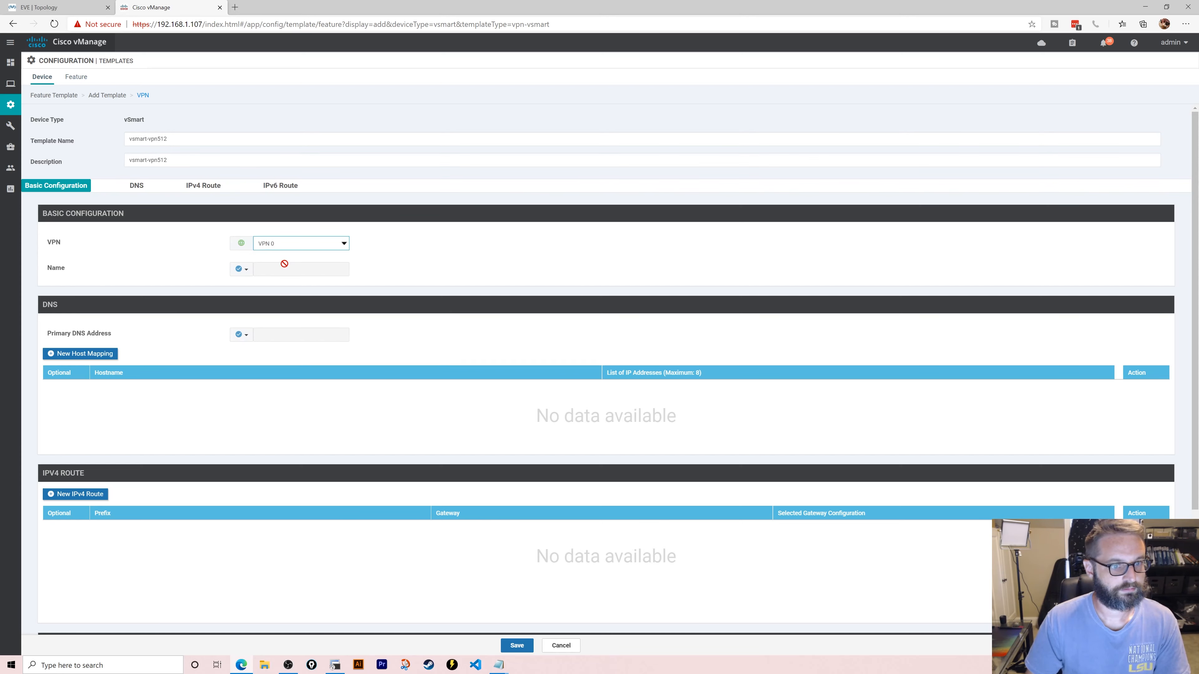
- Set the VPN number to 512 and save the vsmart-vpn512 template
click(302, 243)
click(283, 270)
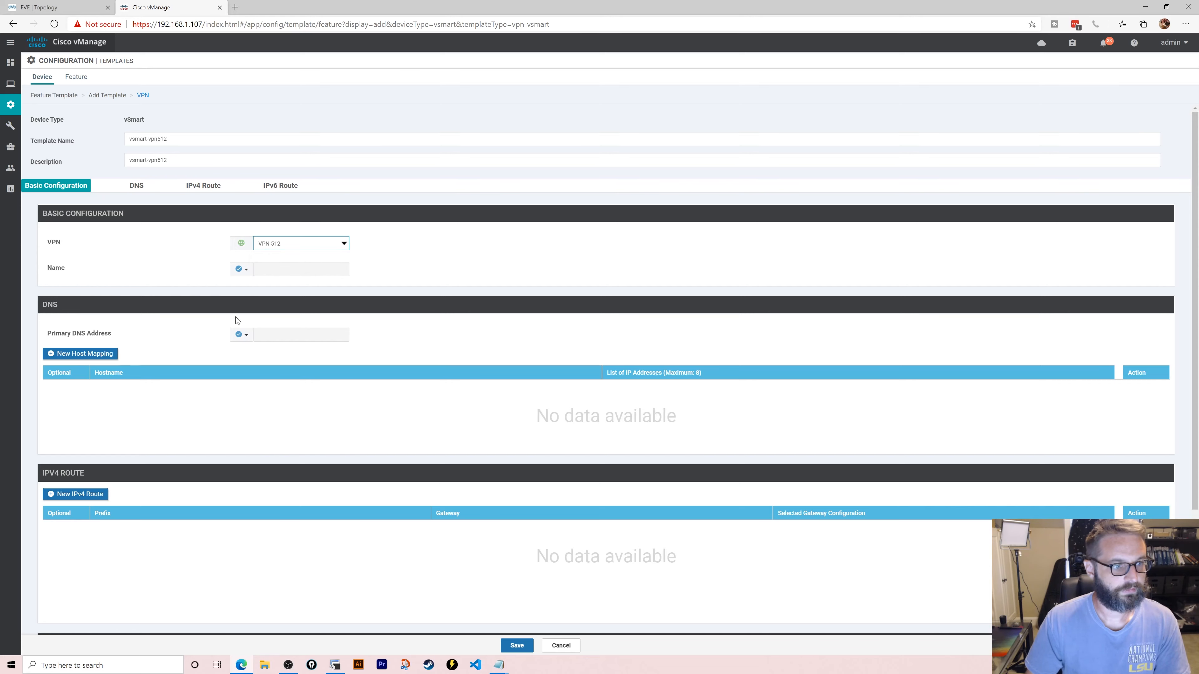
scroll(215, 329, down, 3)
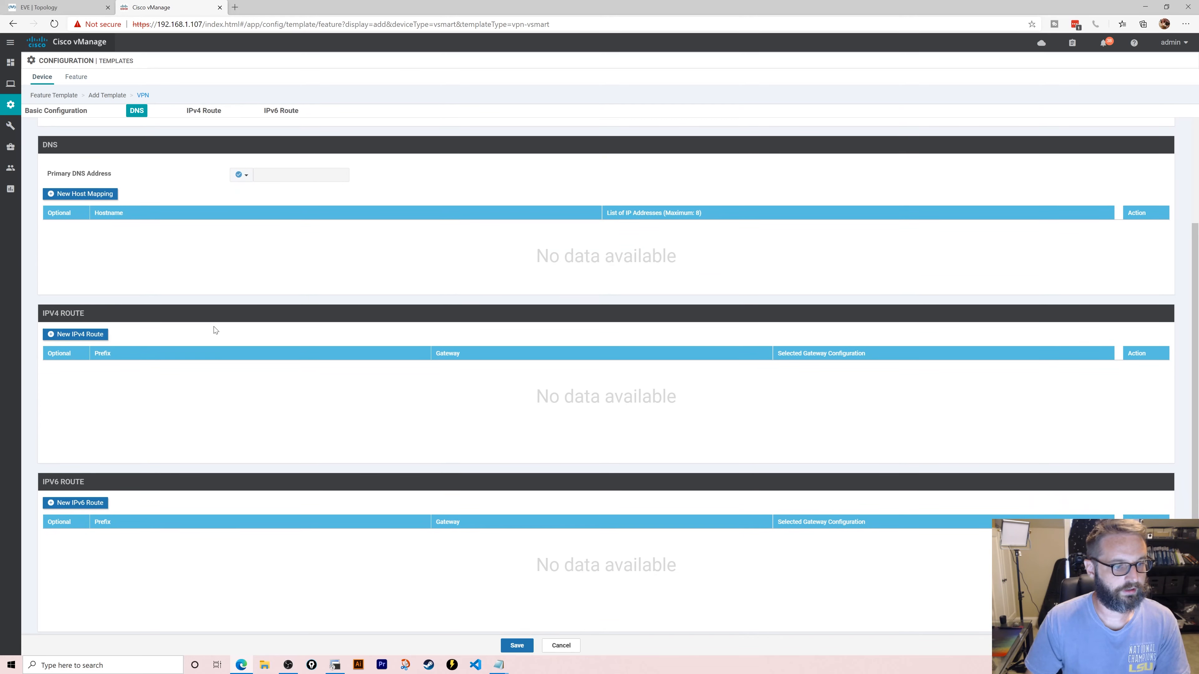
scroll(213, 331, up, 3)
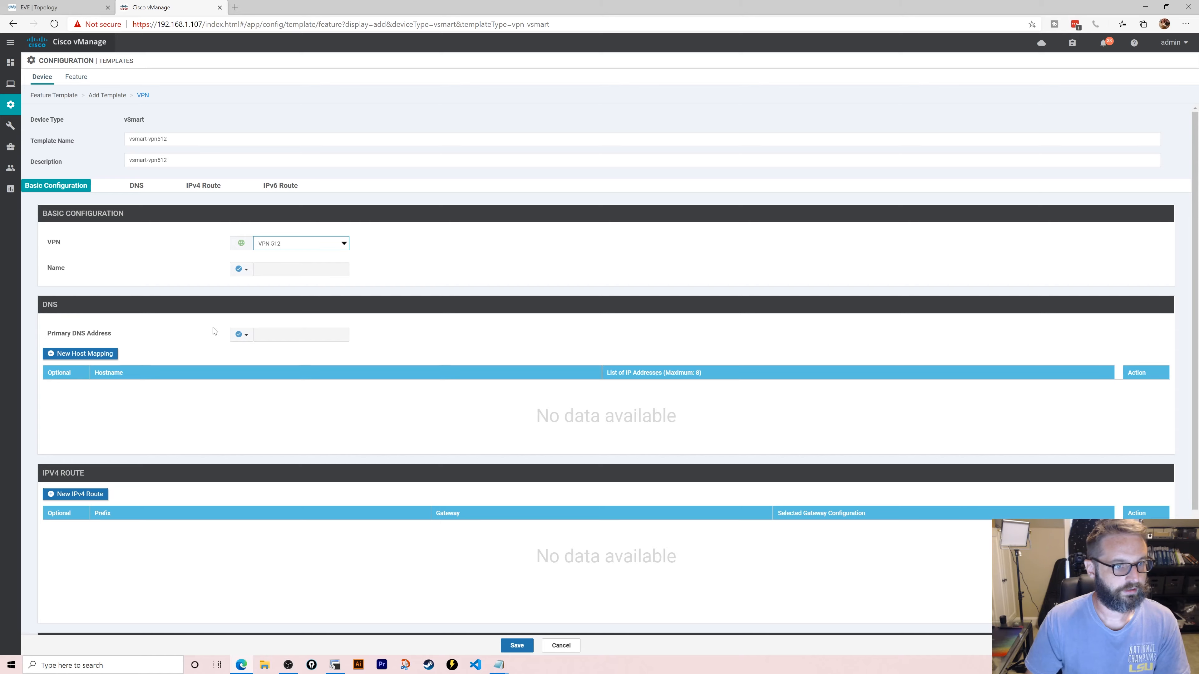
scroll(215, 331, down, 3)
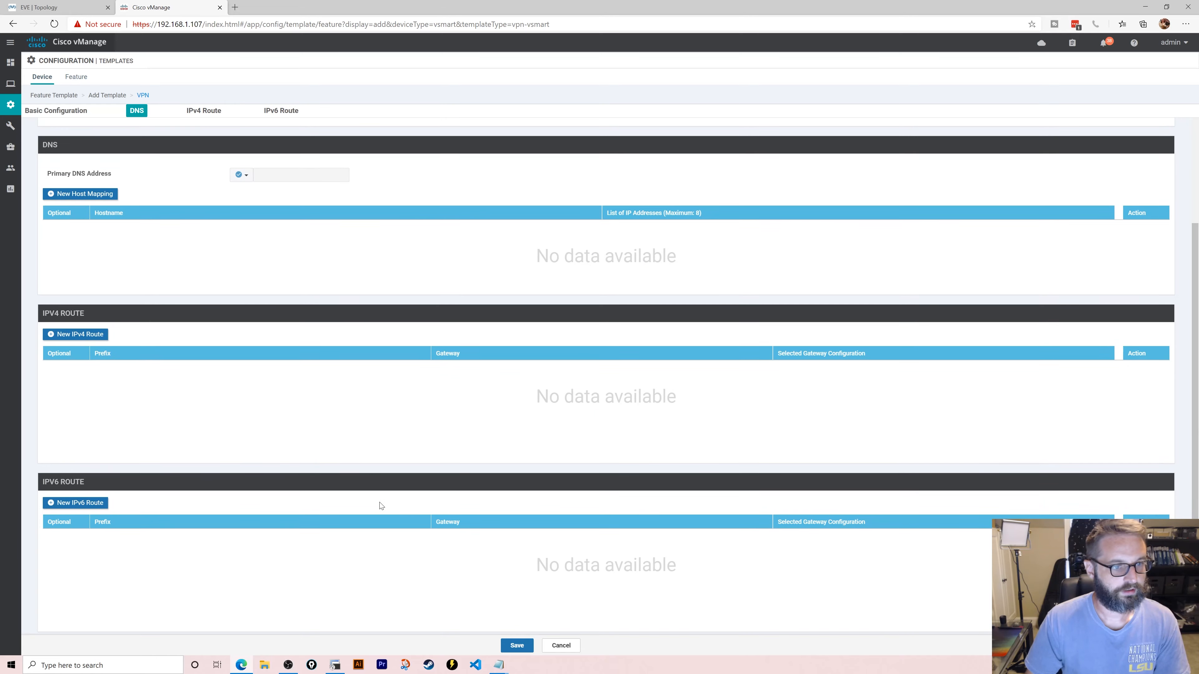
click(517, 647)
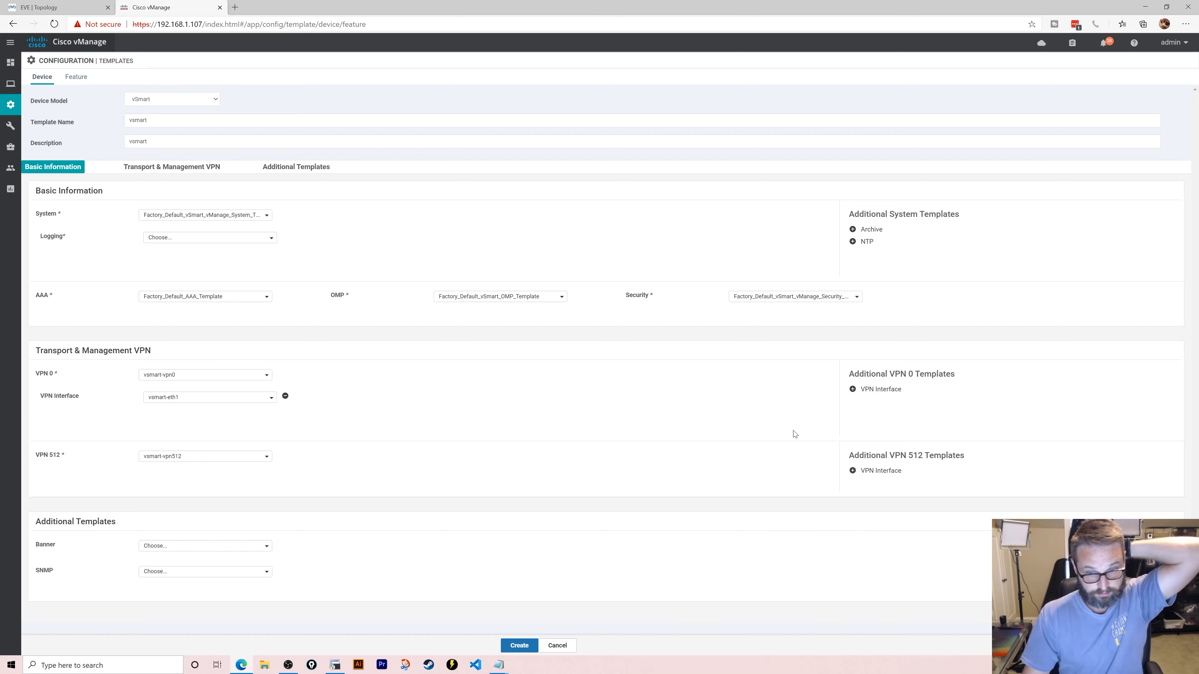
- Create a new VPN 512 interface template named vsmart-eth0
click(879, 471)
click(223, 480)
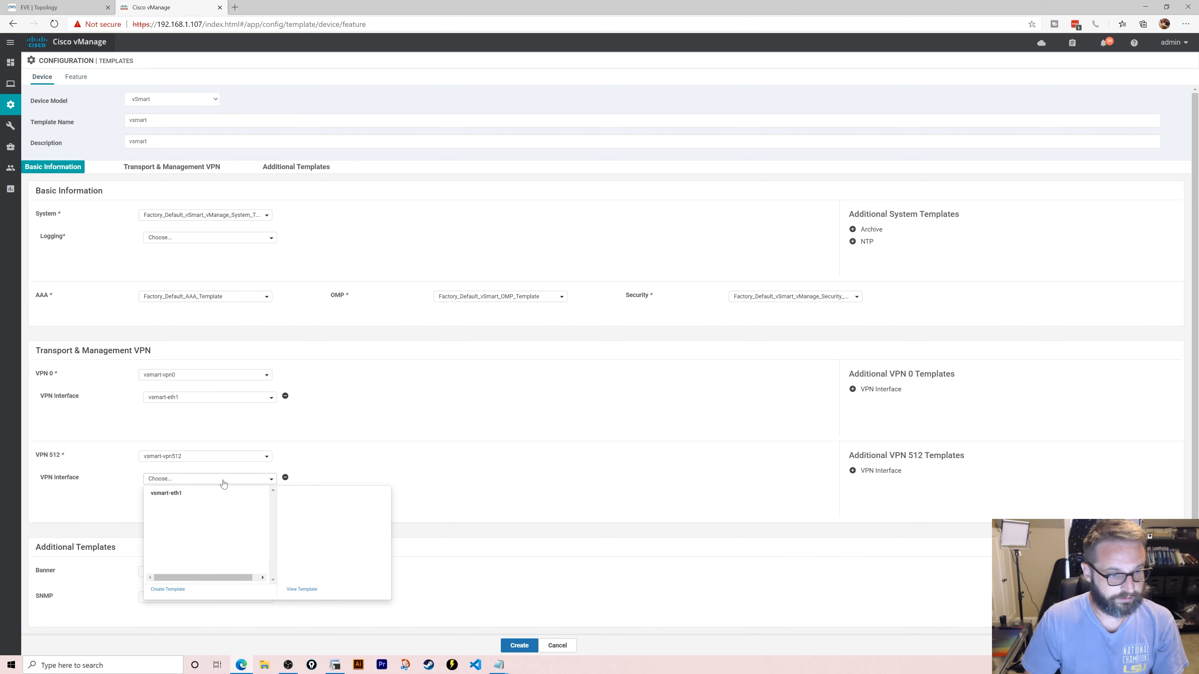
click(169, 590)
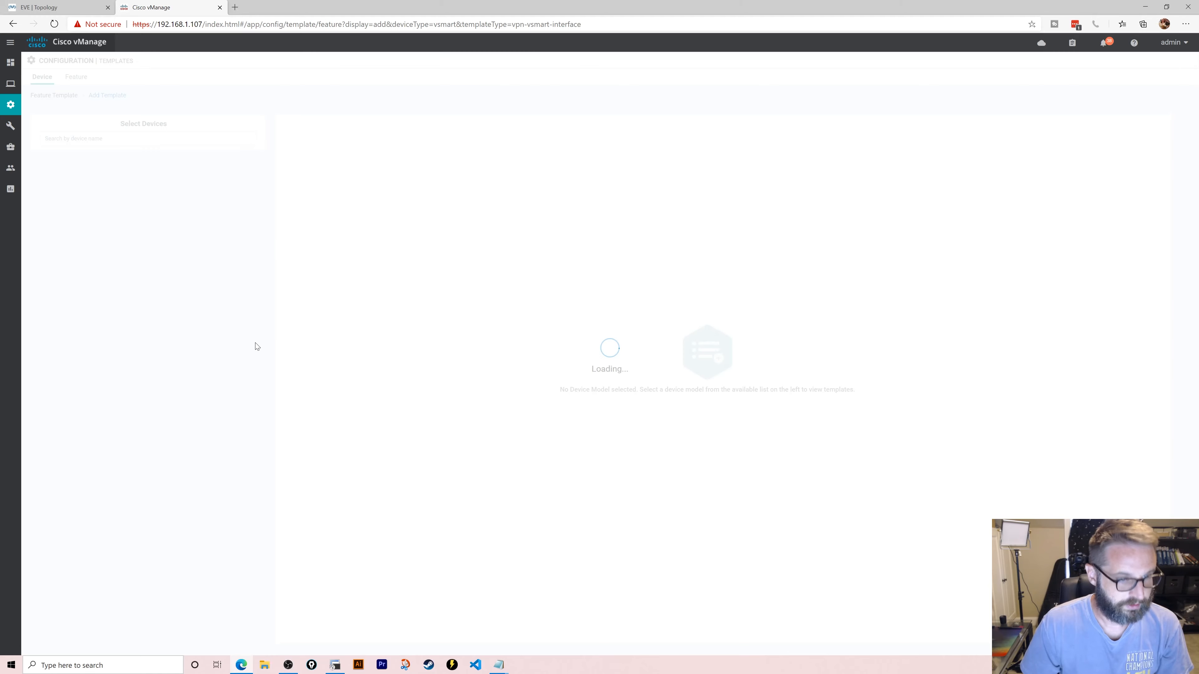
text(vsm)
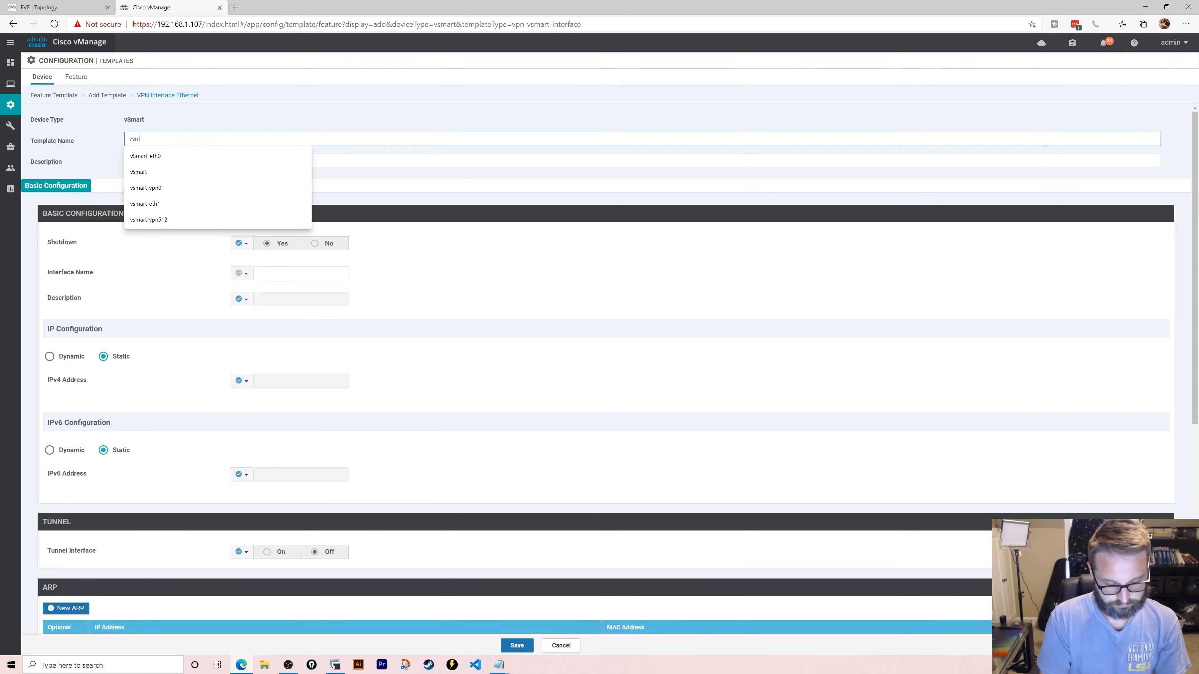
text(art-eth0)
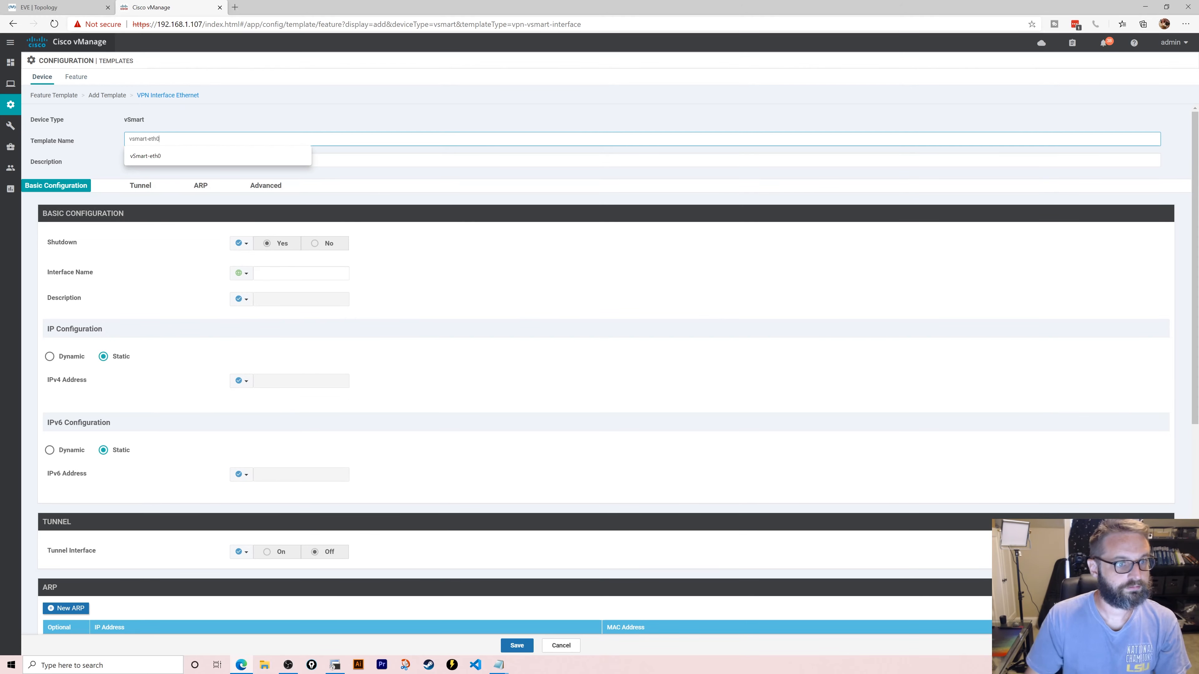
click(562, 24)
- Set Shutdown No, interface eth0, and IPv4 address 192.168.1.108/24 as global values
click(241, 244)
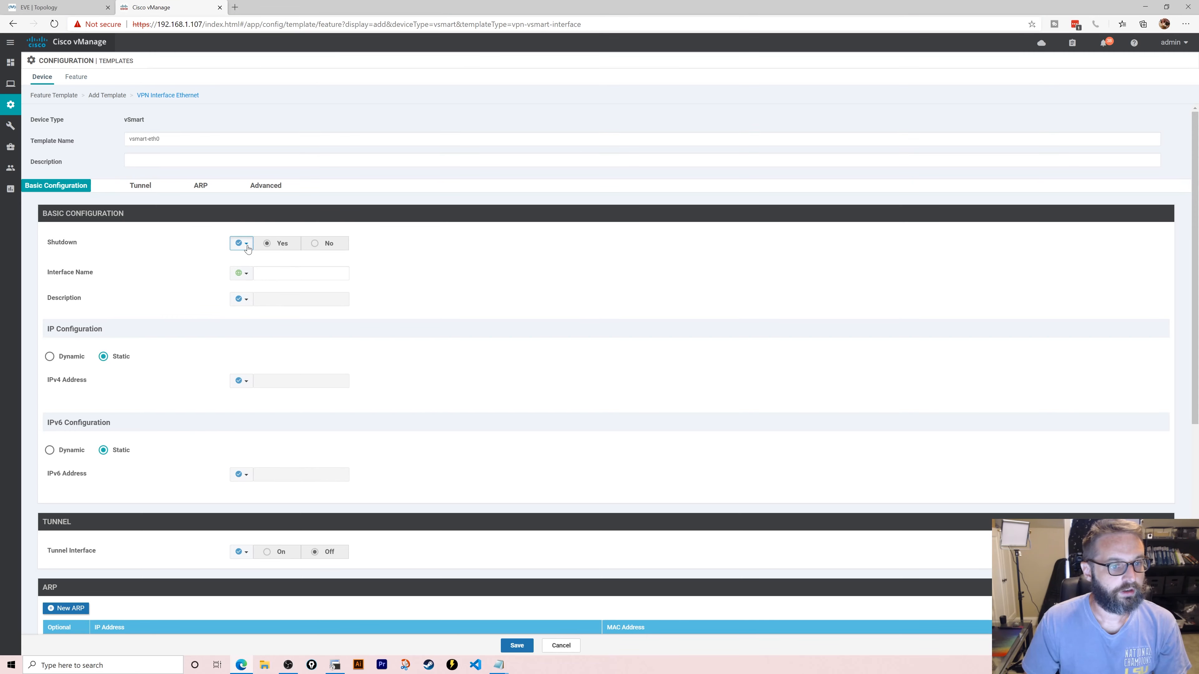
click(257, 258)
click(319, 248)
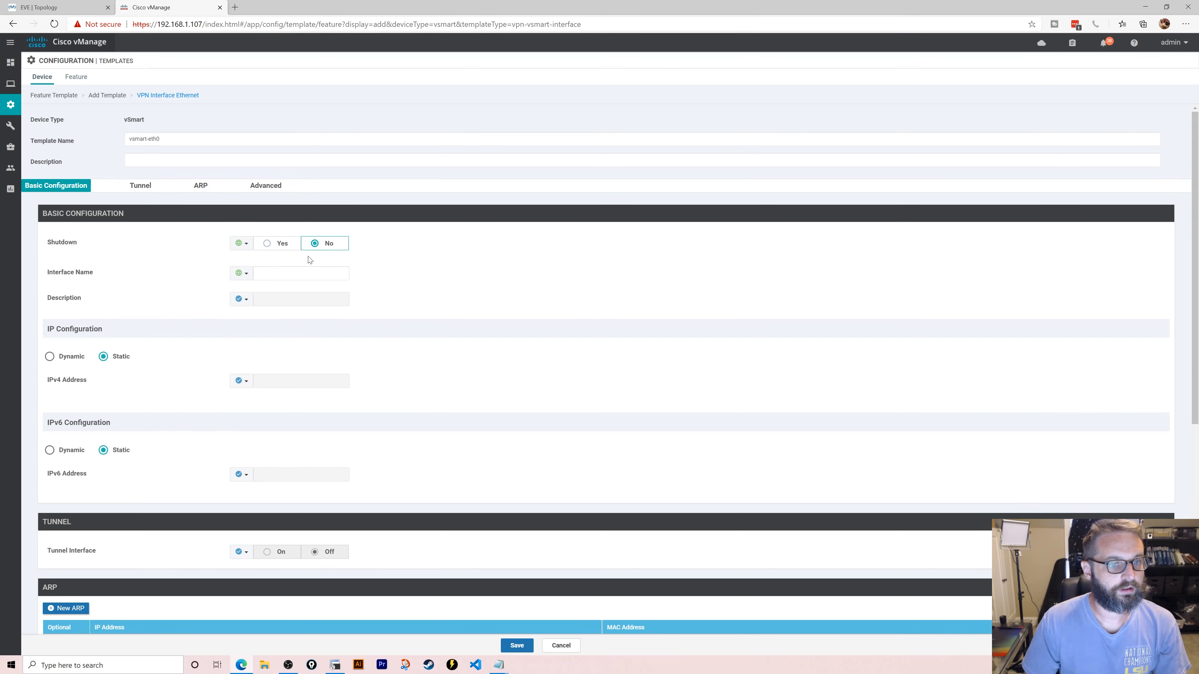
click(321, 270)
text(eth0)
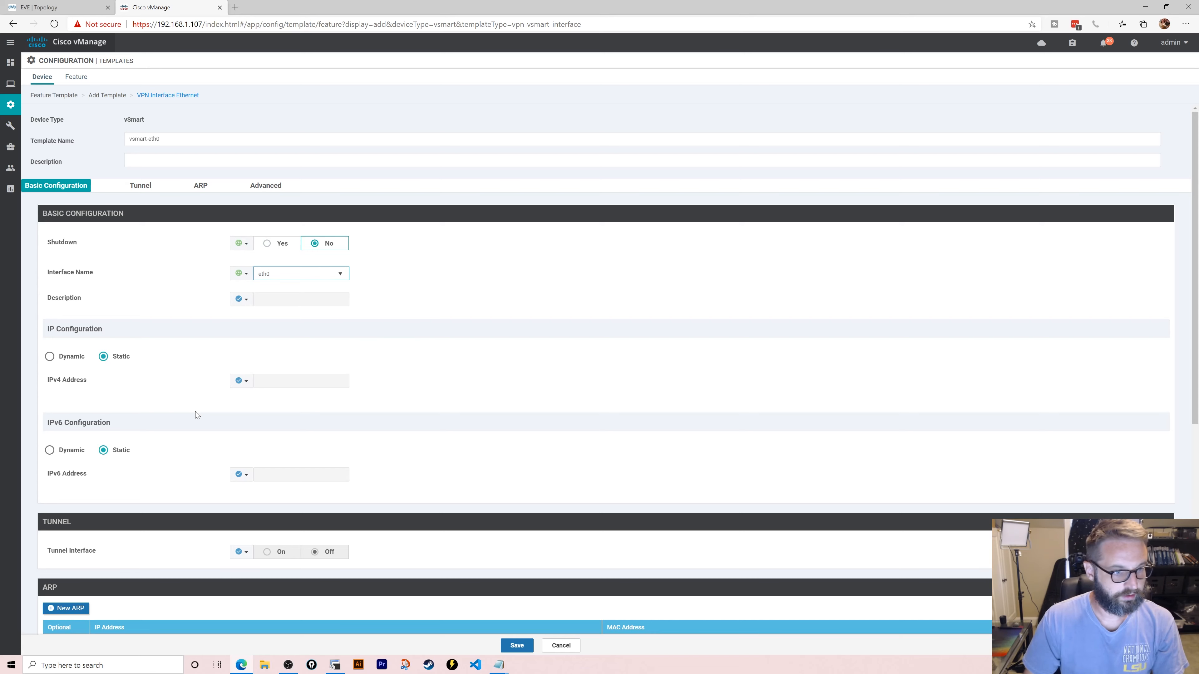
click(241, 381)
click(257, 395)
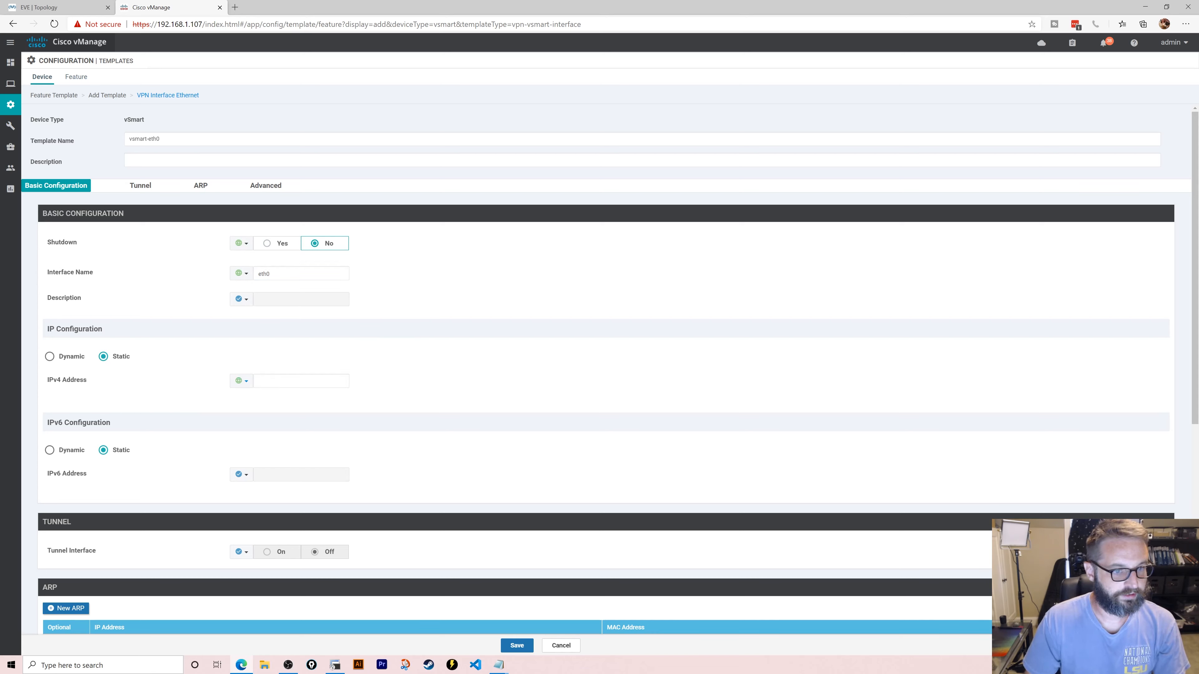
click(292, 381)
text(12)
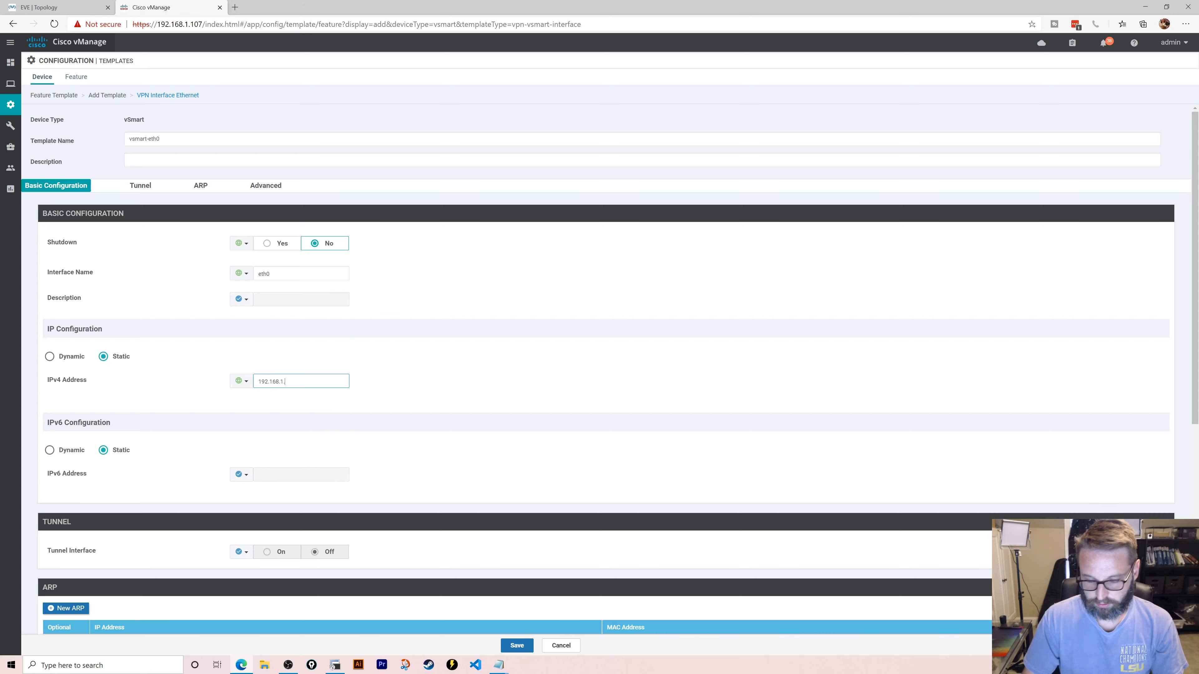
key(BackSpace)
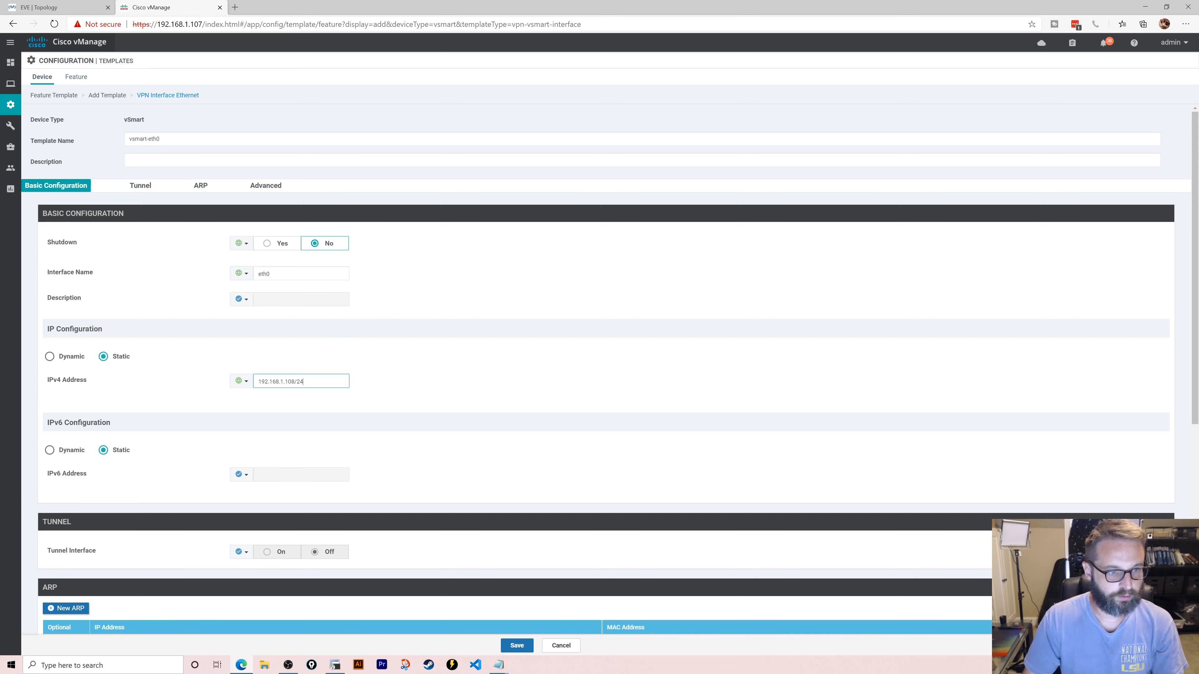
- Copy vsmart-eth0 into the Description field and save the interface template
click(517, 646)
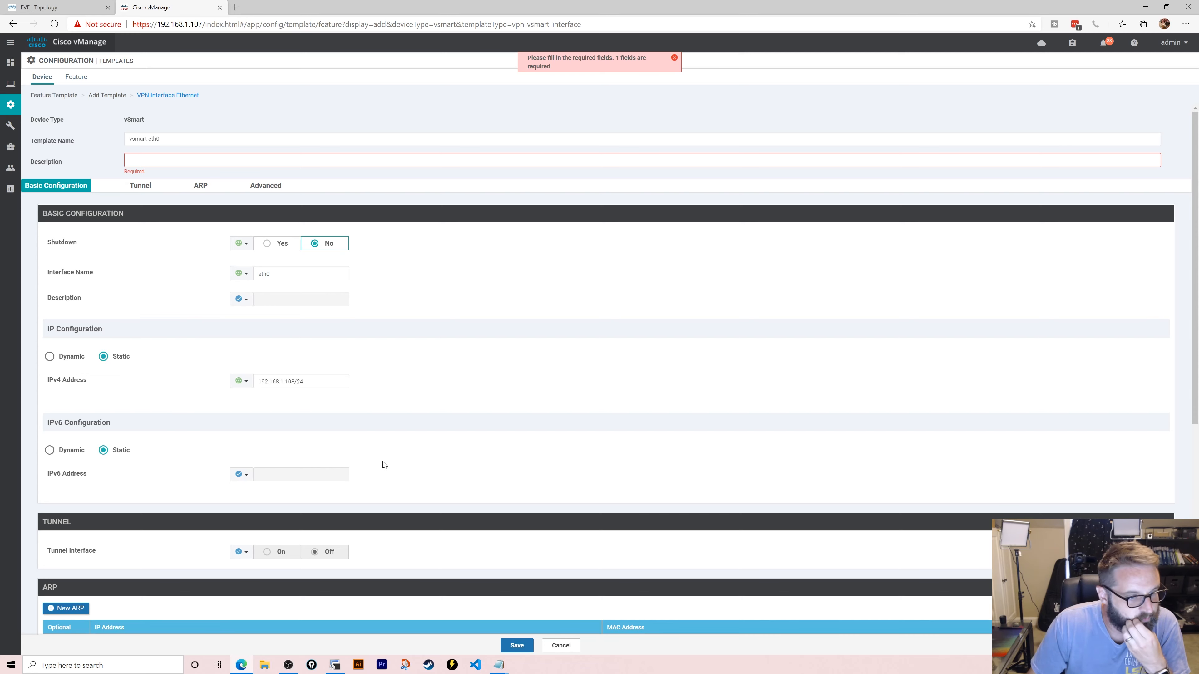
click(212, 139)
key(ctrl+a)
key(ctrl+c)
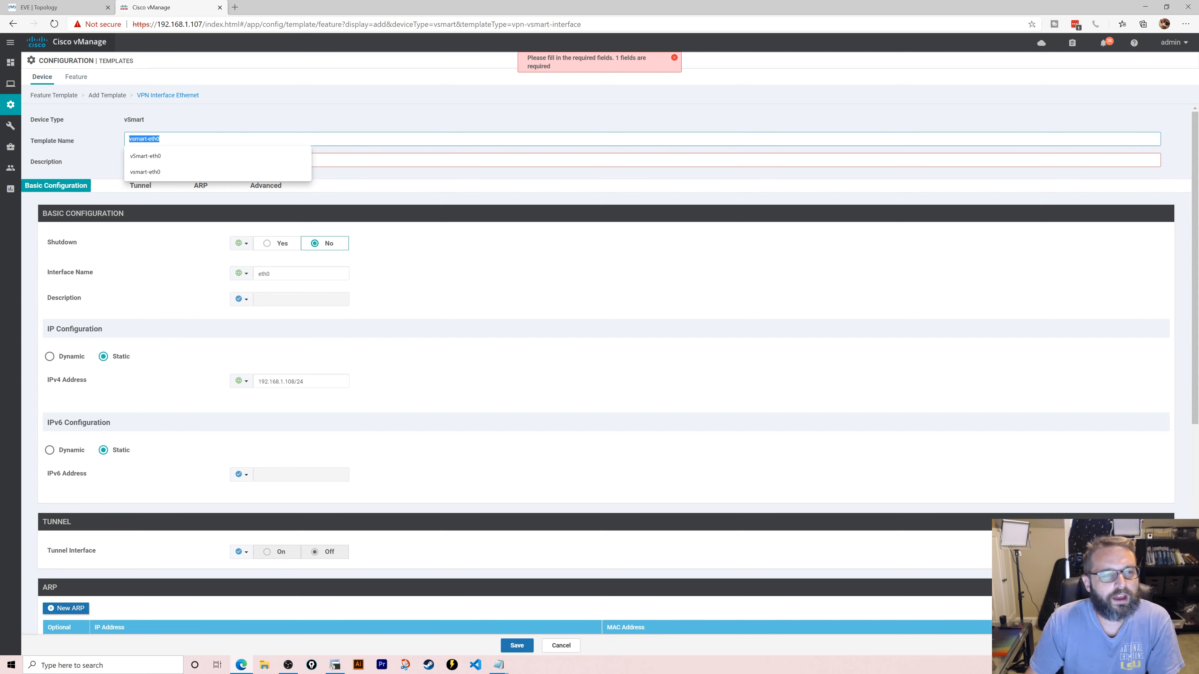
click(622, 136)
key(Tab)
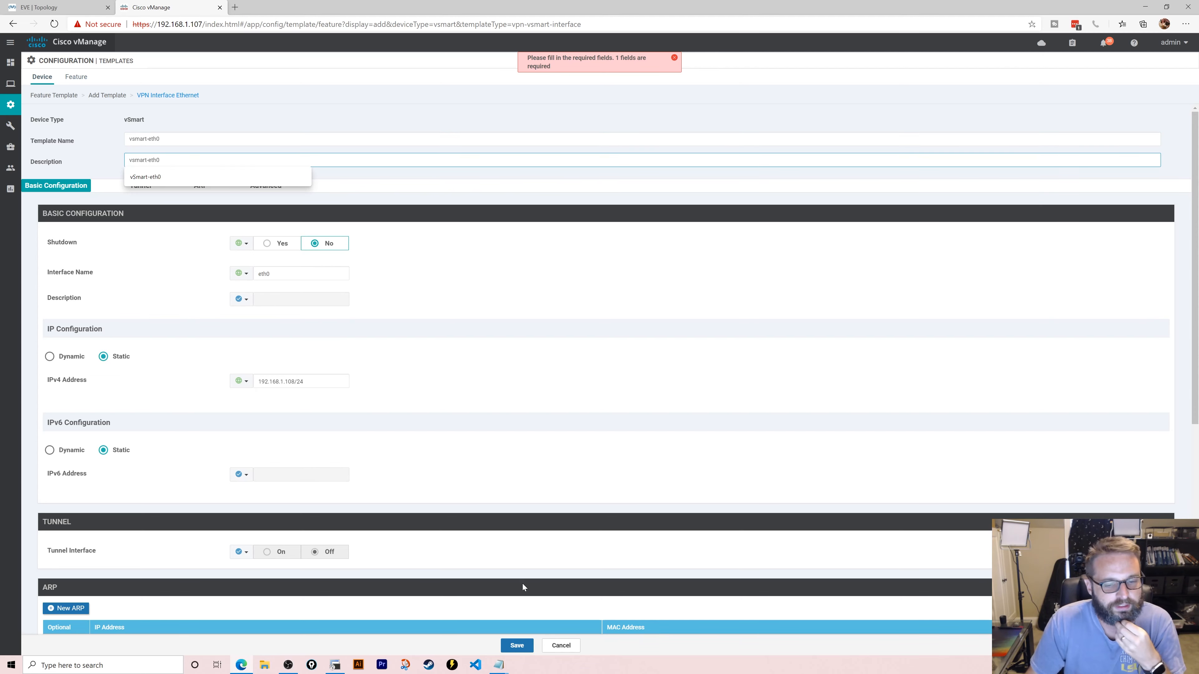
key(ctrl+v)
click(517, 645)
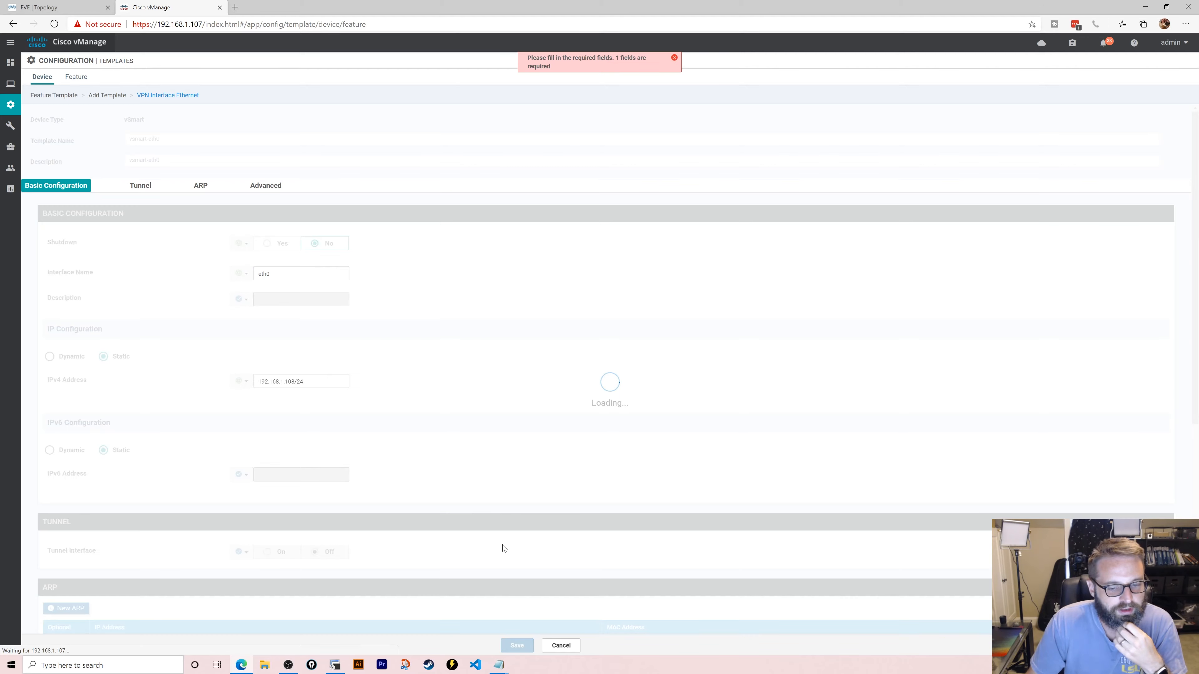
- Create the vsmart device template and attach the vSmart device to it
click(519, 646)
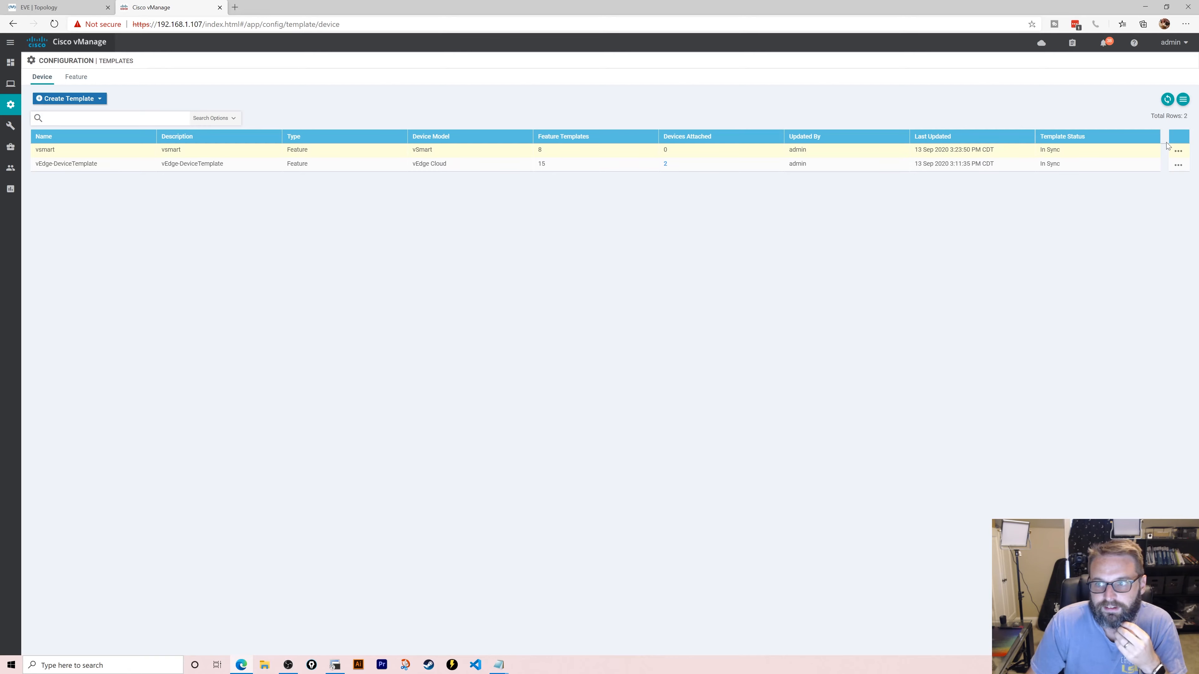
click(1178, 150)
click(1147, 216)
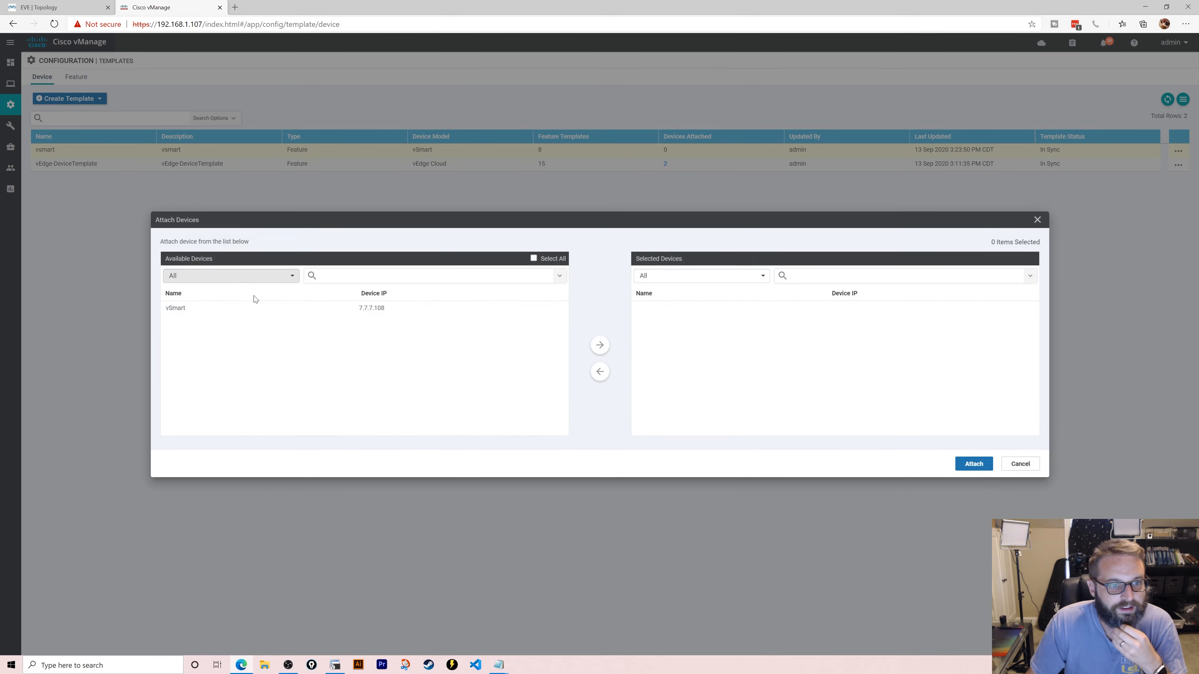
click(256, 307)
click(599, 345)
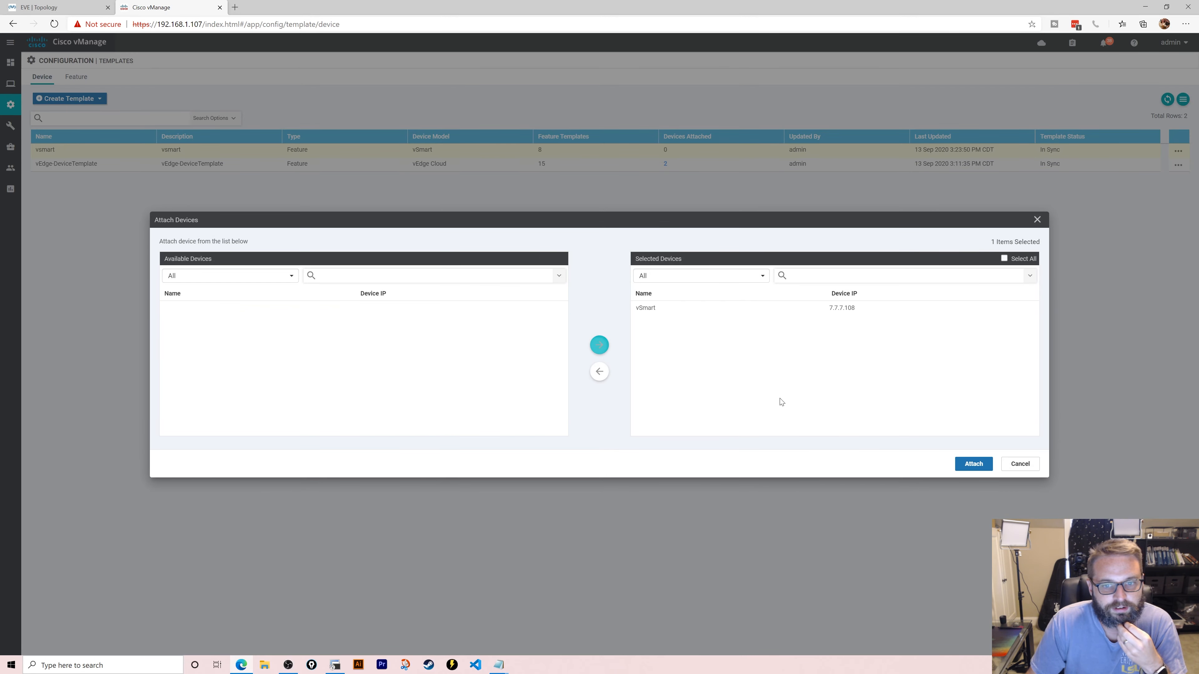
click(974, 465)
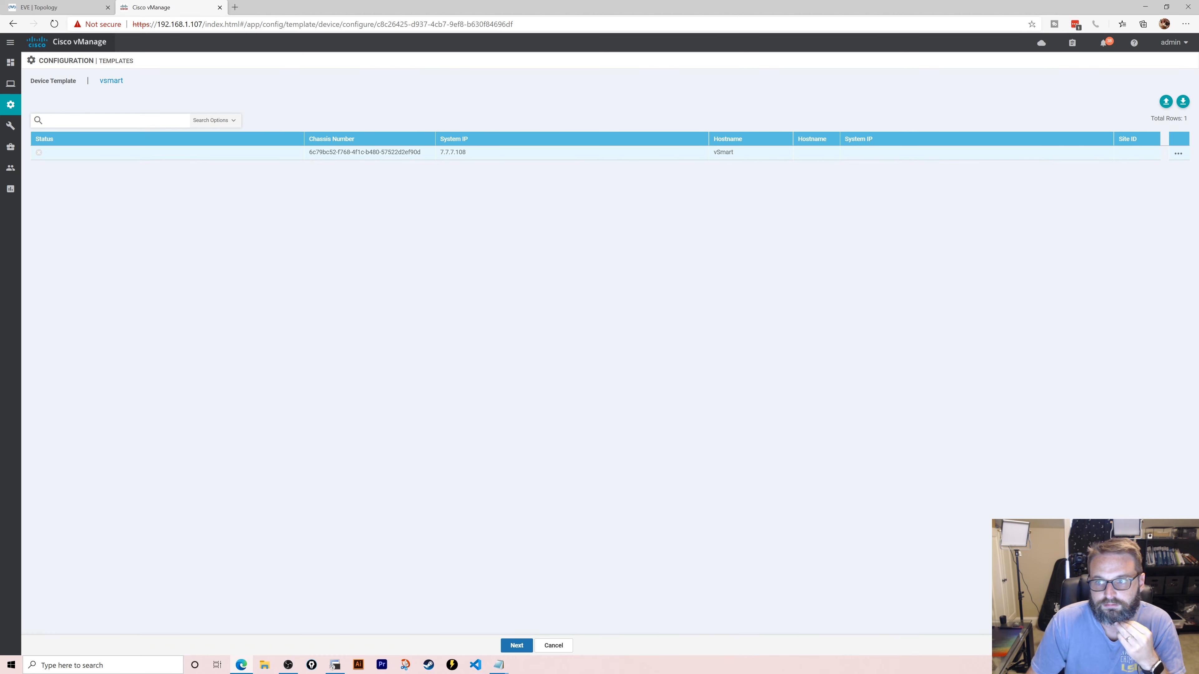
- Set hostname vSmart, system IP 7.7.7.108 and site ID 1, then push the configuration
click(1178, 153)
click(1148, 174)
click(577, 144)
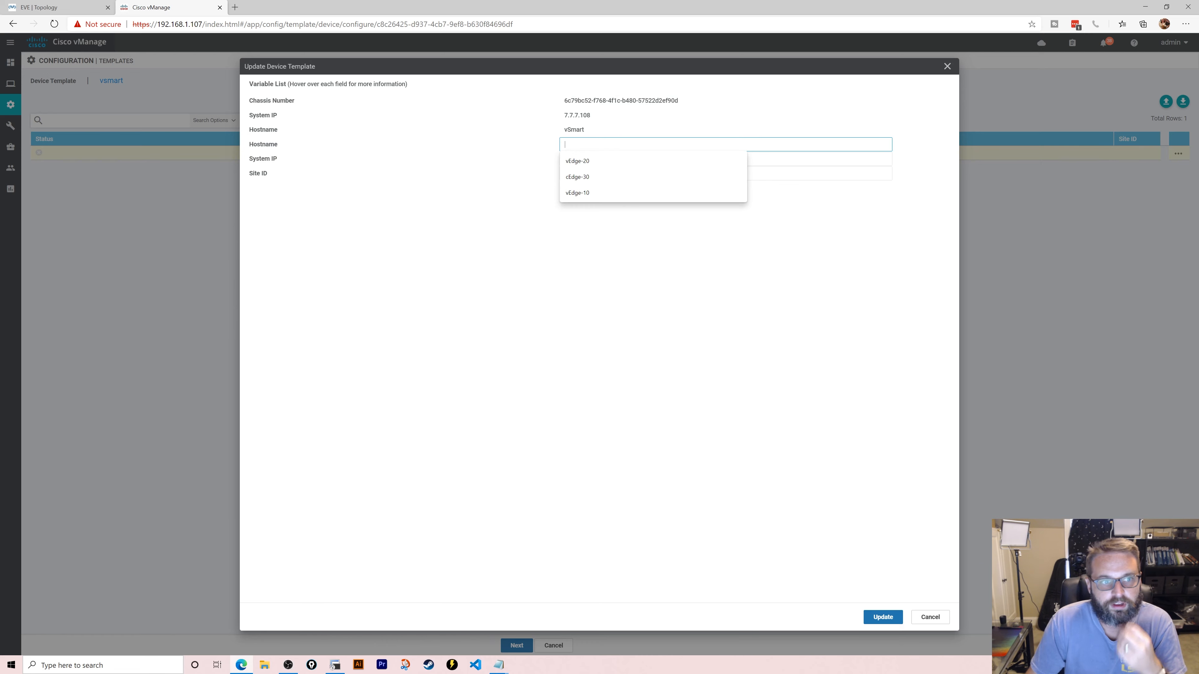
text(vSmart)
key(Tab)
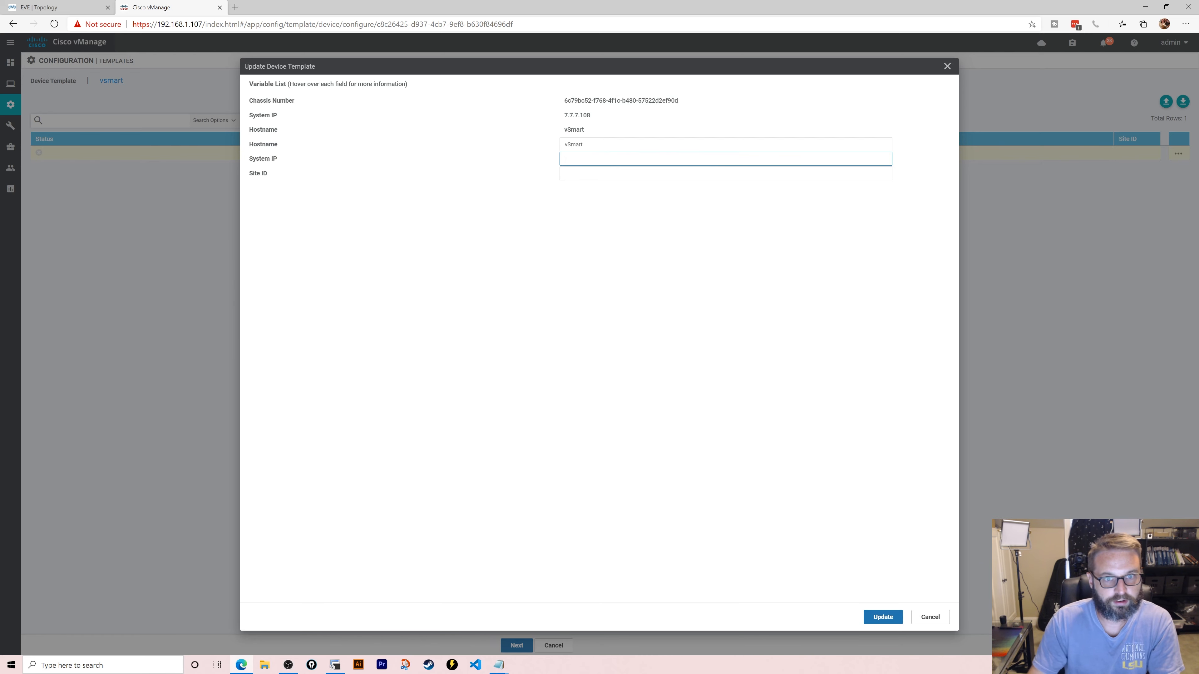
text(7.7.7.108)
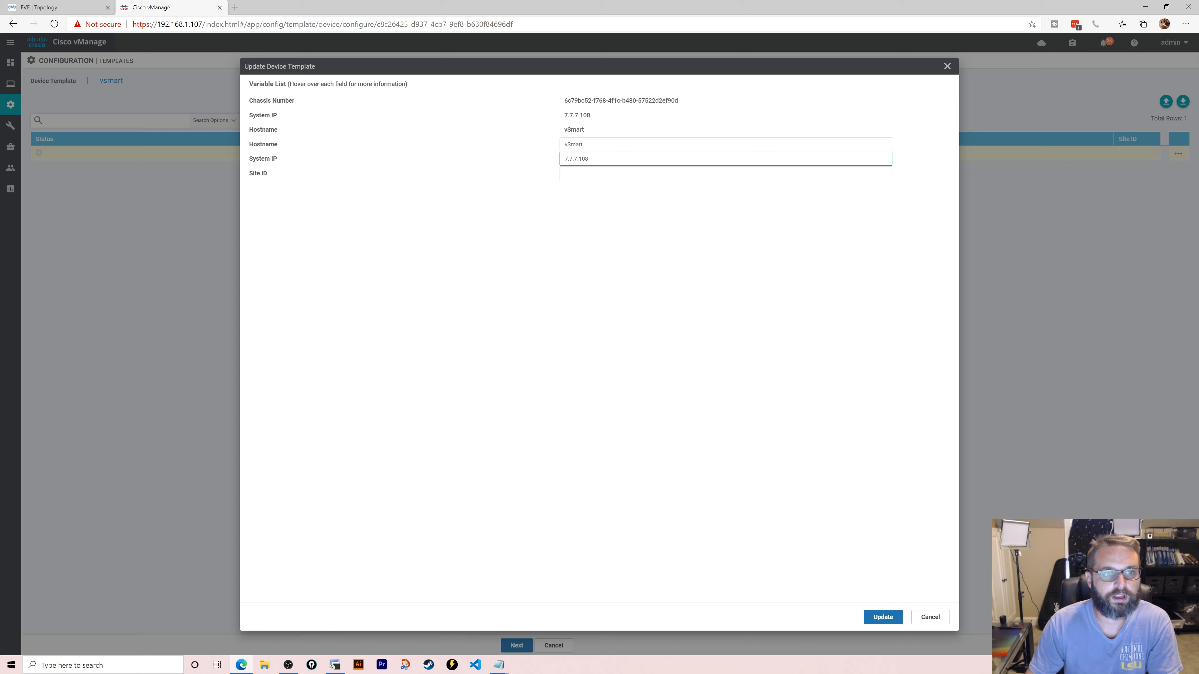
key(Tab)
text(1)
click(827, 437)
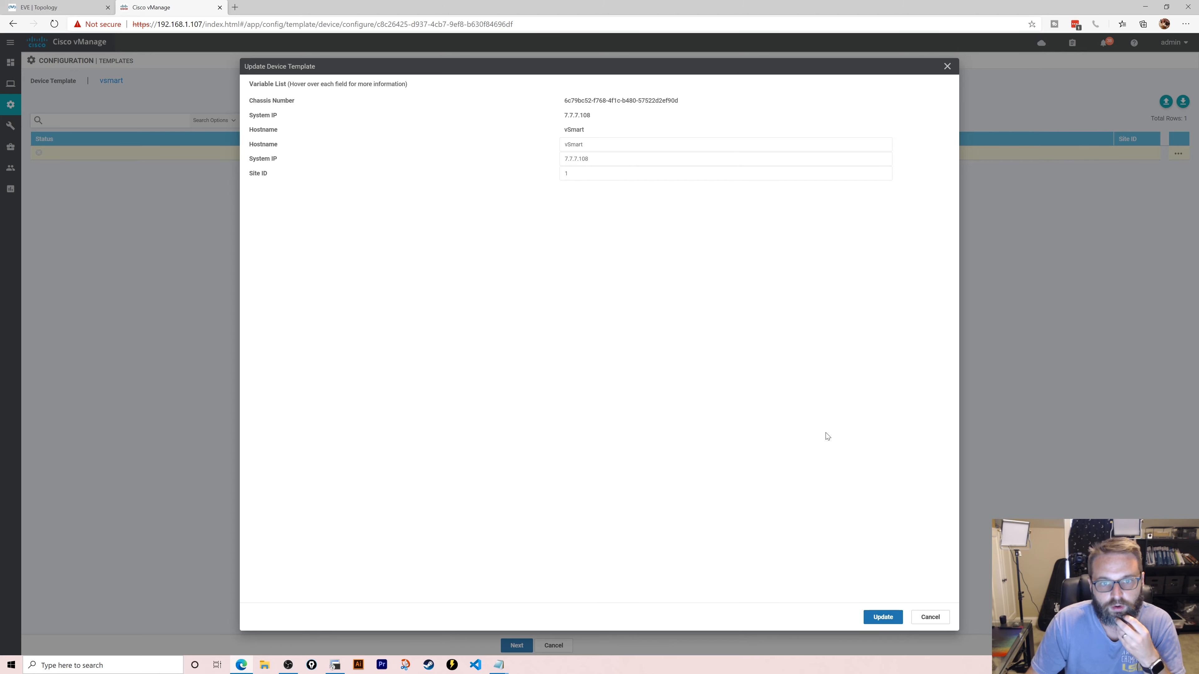
click(888, 616)
click(516, 645)
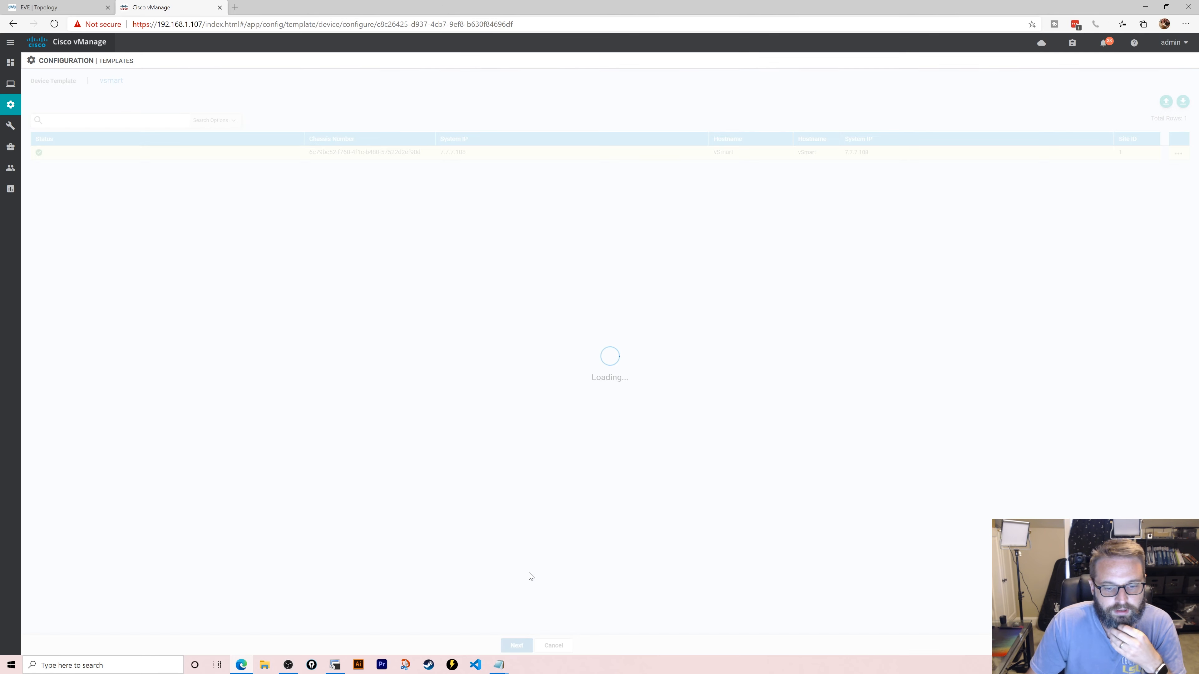
click(625, 647)
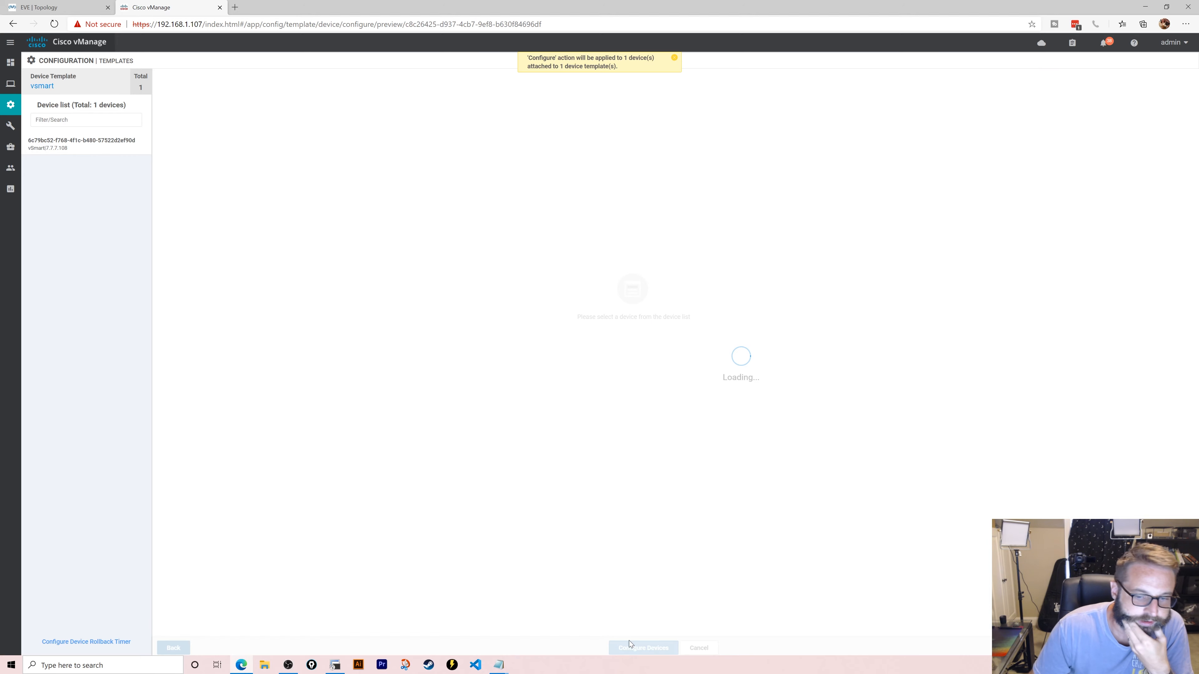
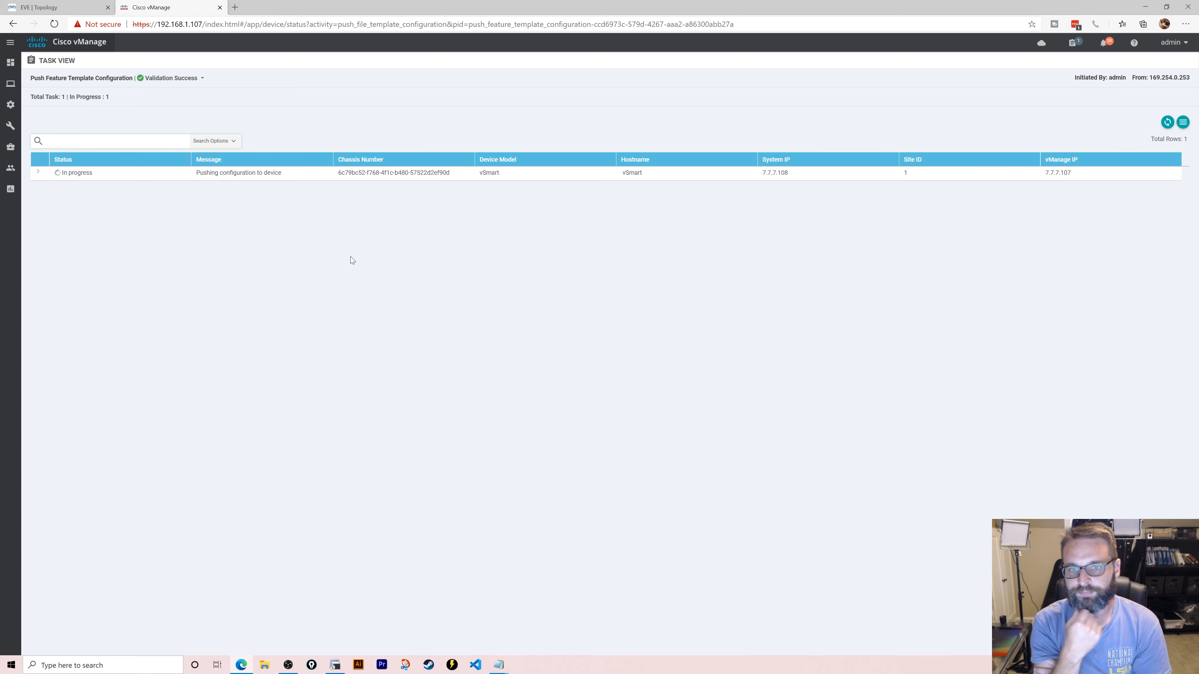
- In the Int-GE00-Internet feature template, change NAT to Device Specific and update the template
mouse_move(18, 148)
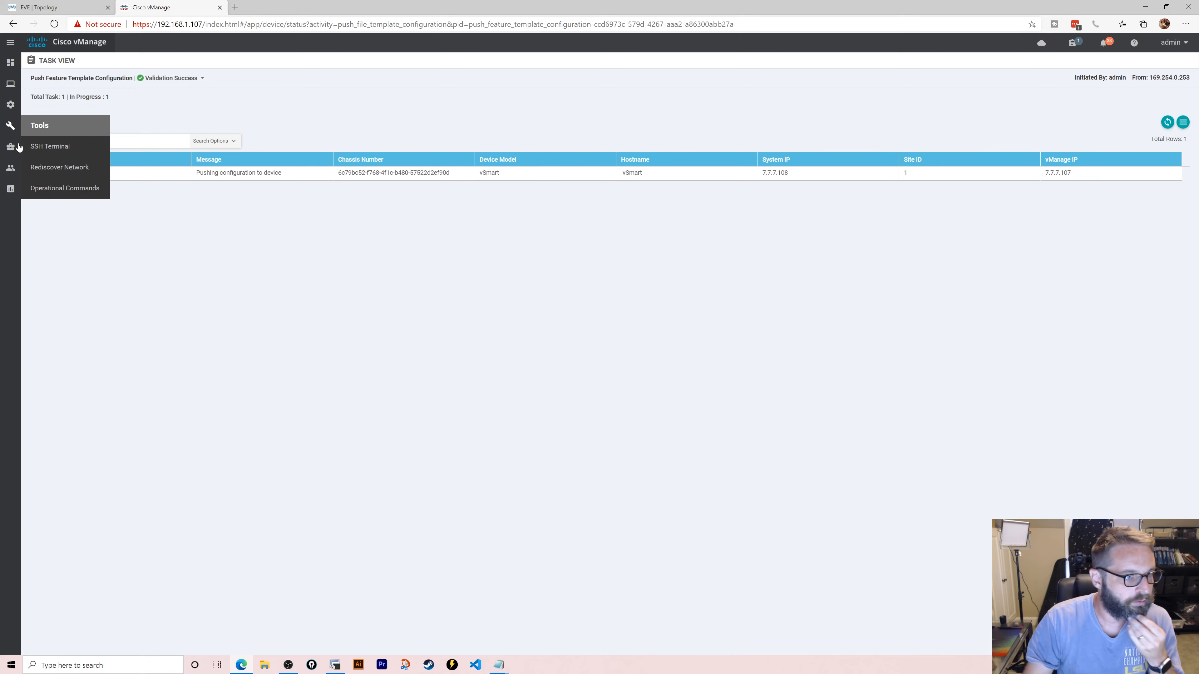
mouse_move(10, 105)
click(57, 188)
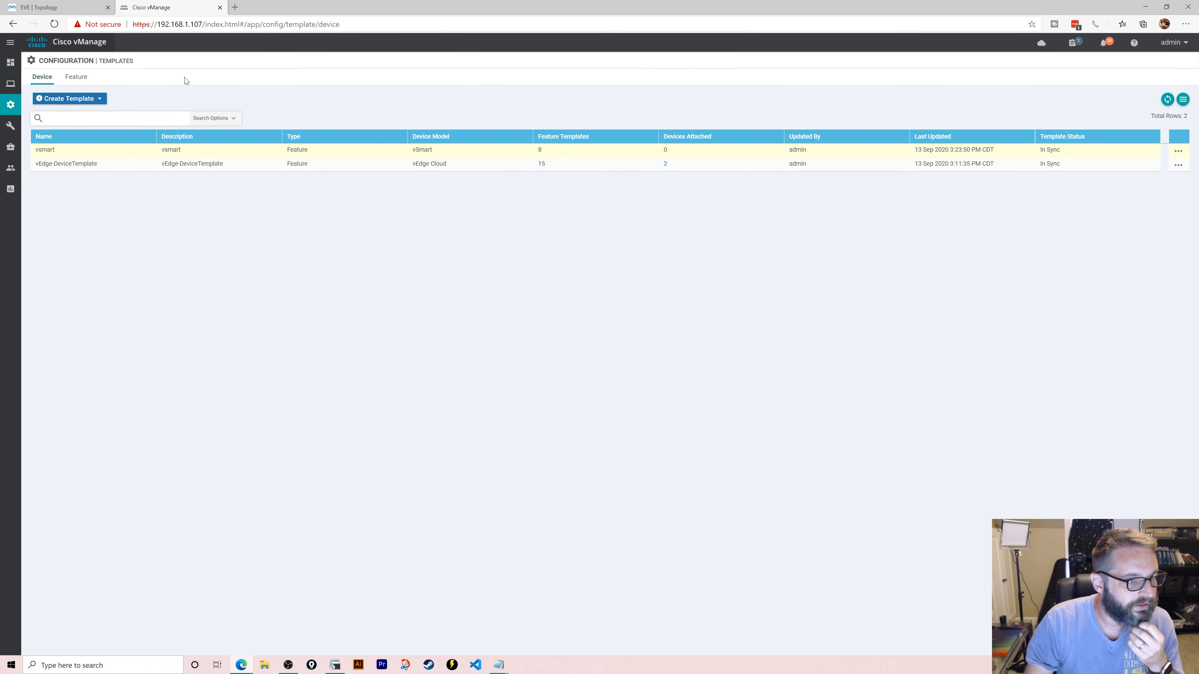
click(75, 77)
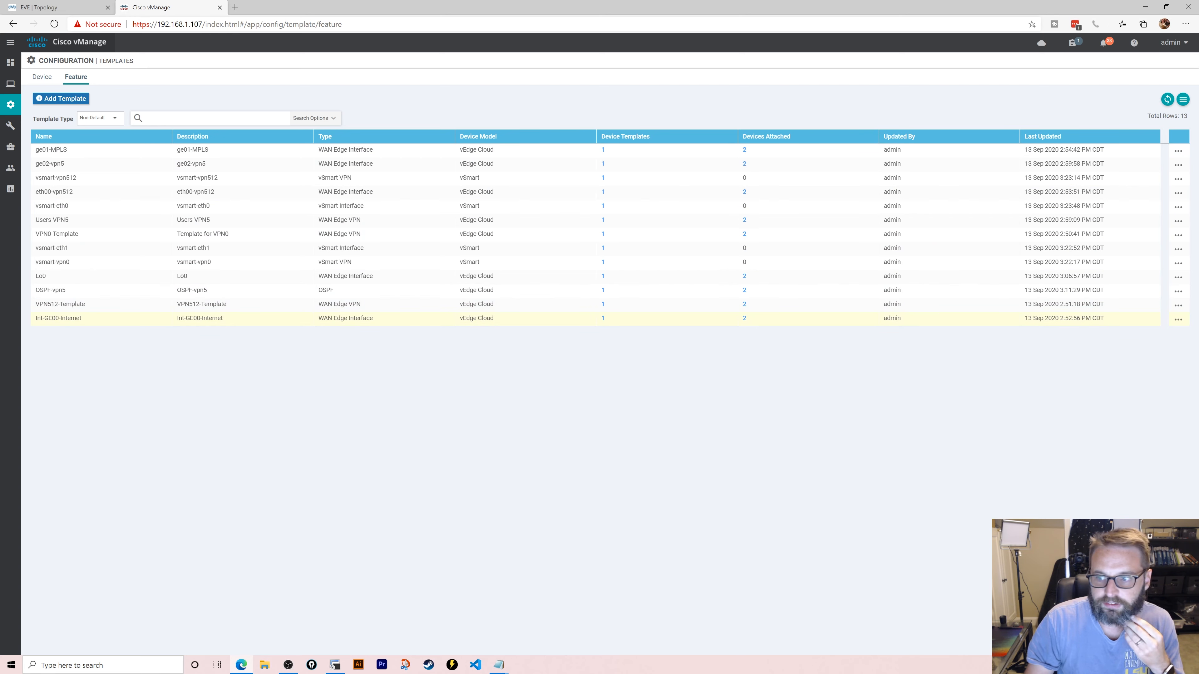
click(1178, 319)
click(1163, 354)
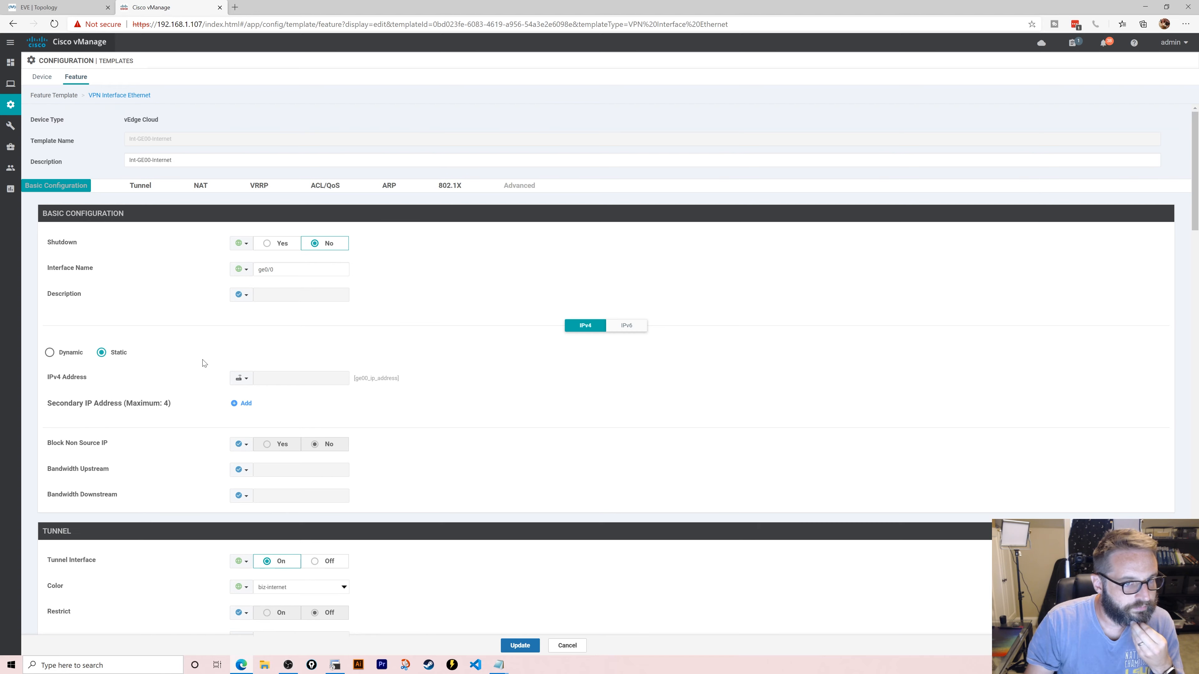
click(200, 185)
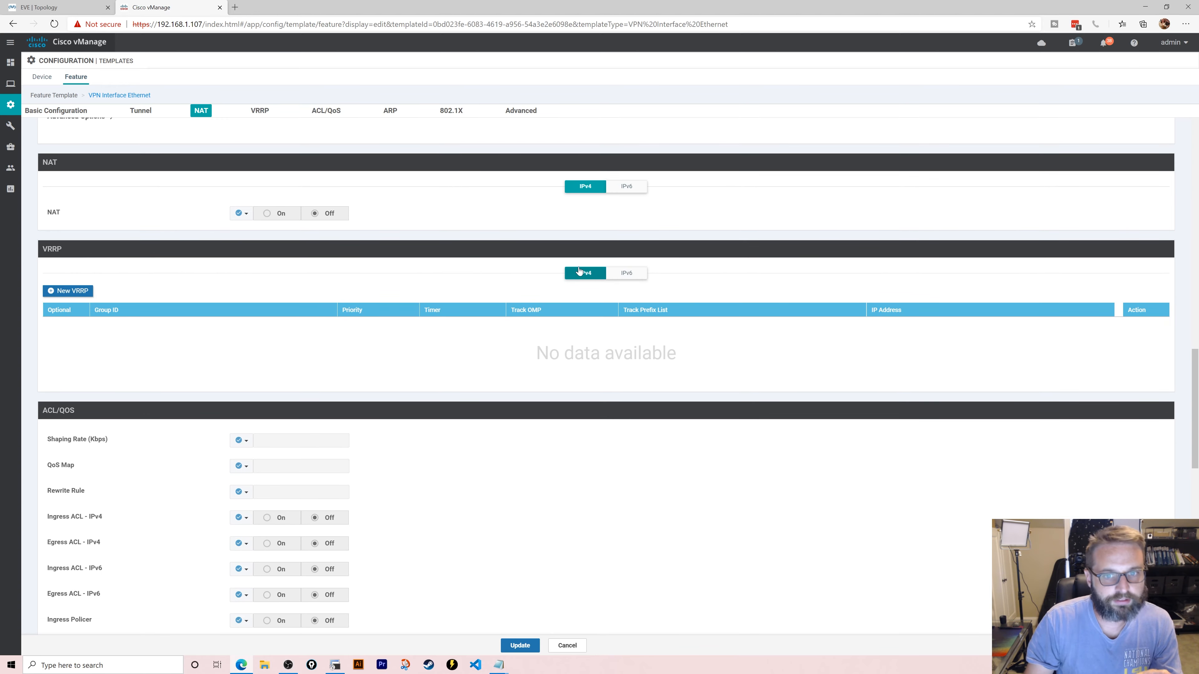
click(240, 215)
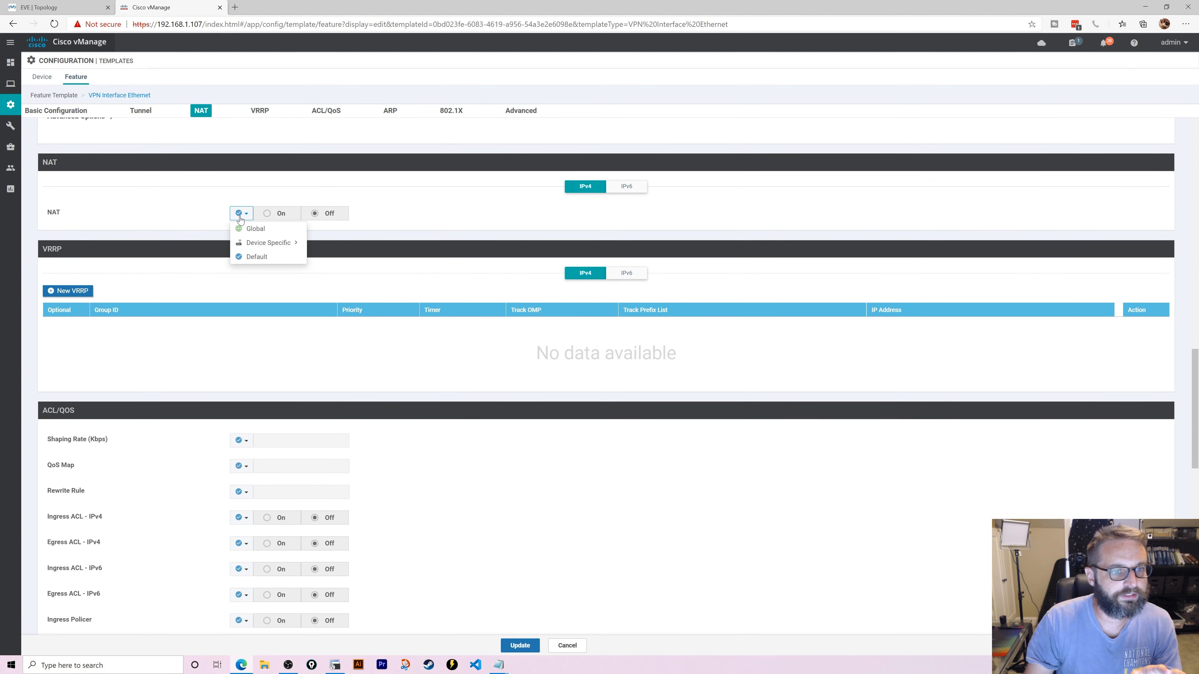
click(257, 243)
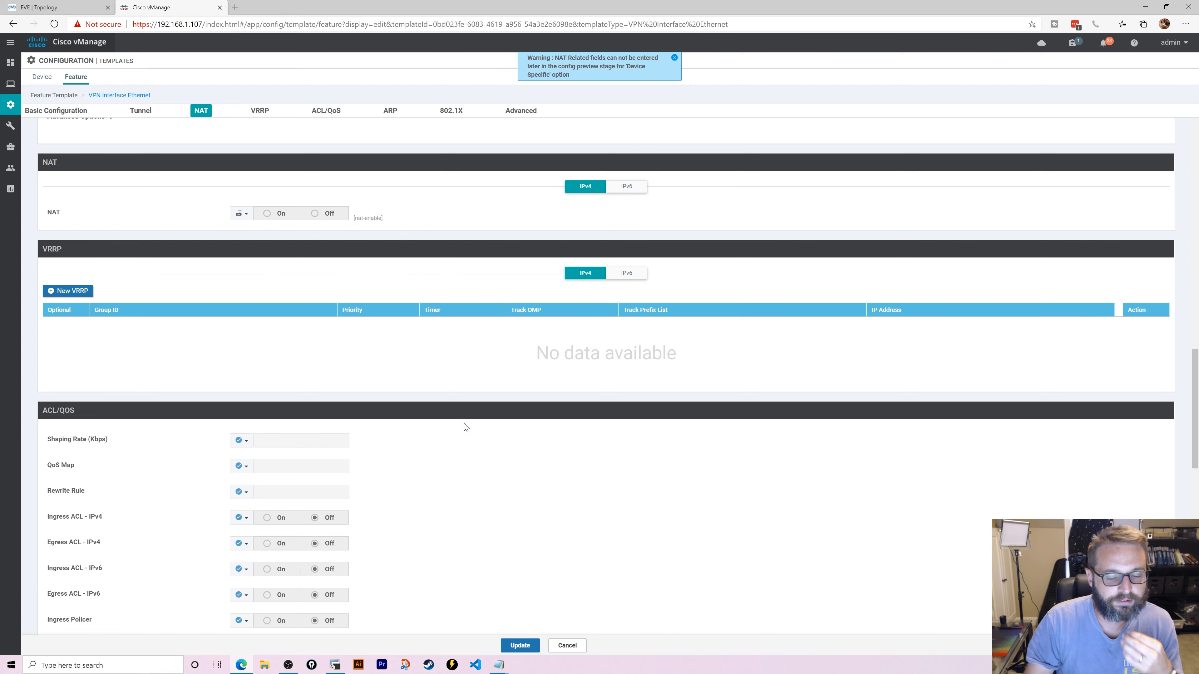
click(520, 646)
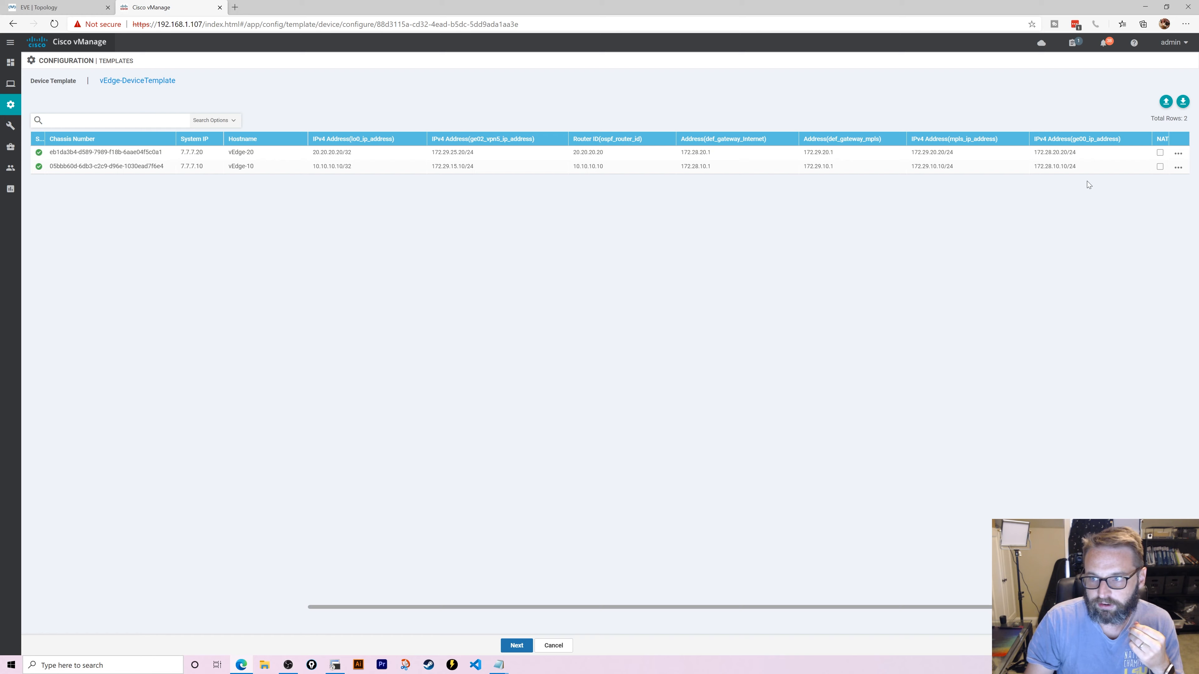
- Enable NAT for the vEdges and push the updated template to both devices
click(1160, 152)
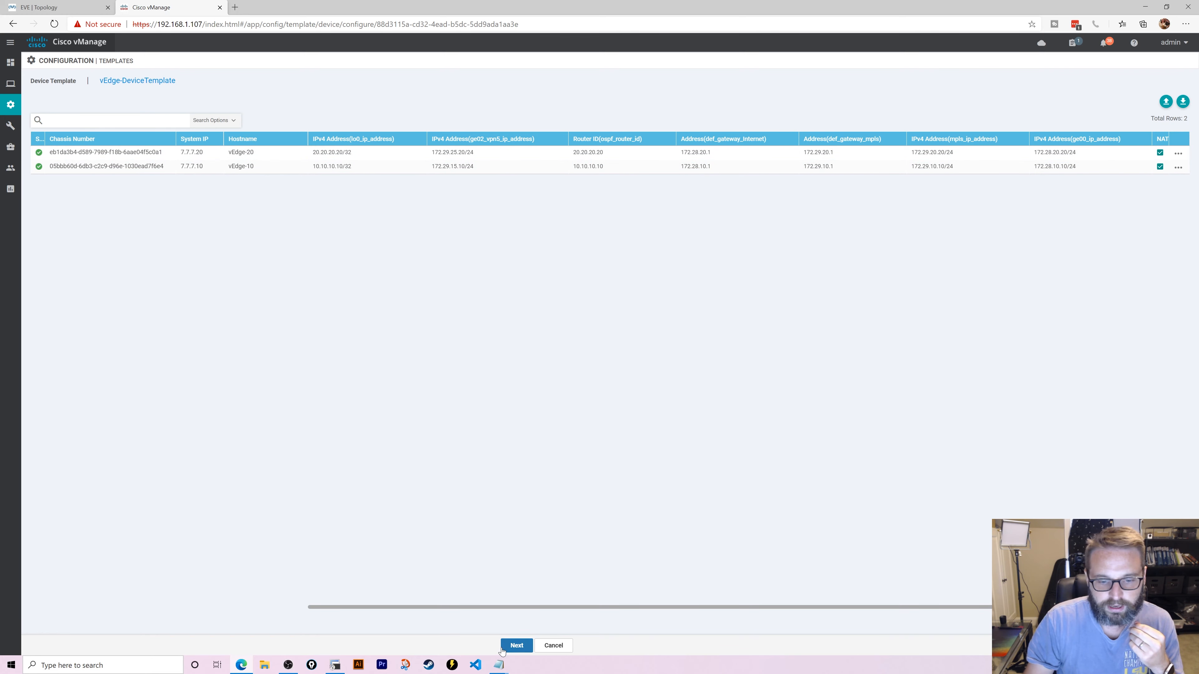
click(517, 645)
click(634, 647)
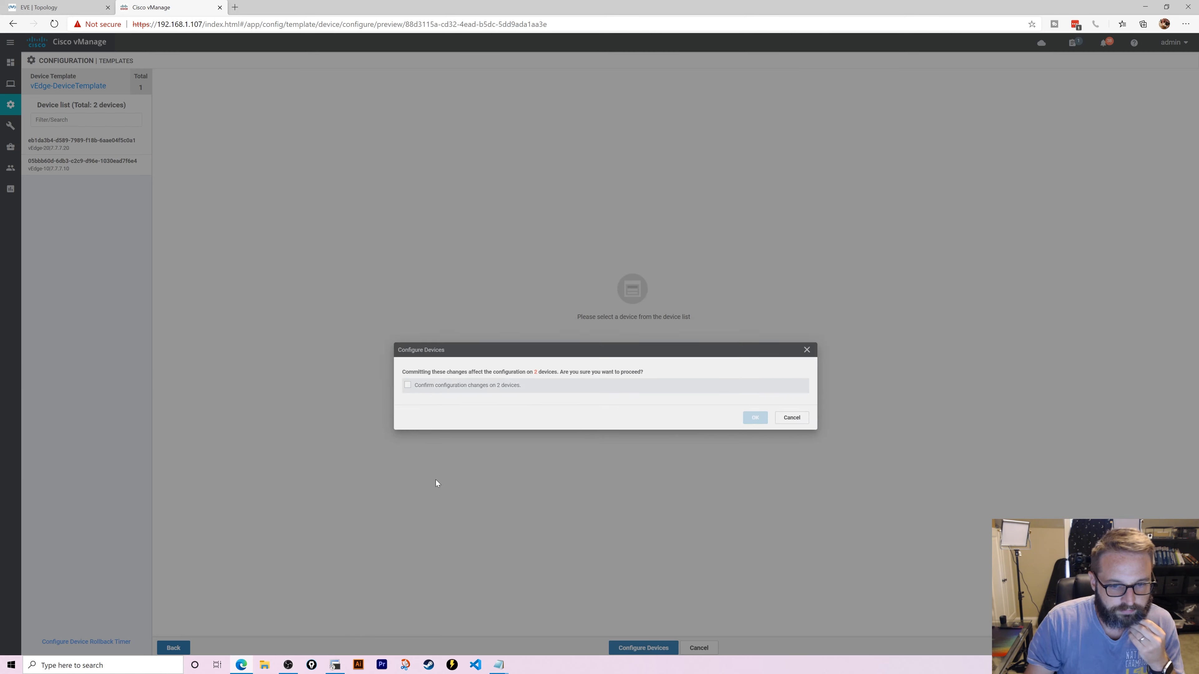
click(375, 343)
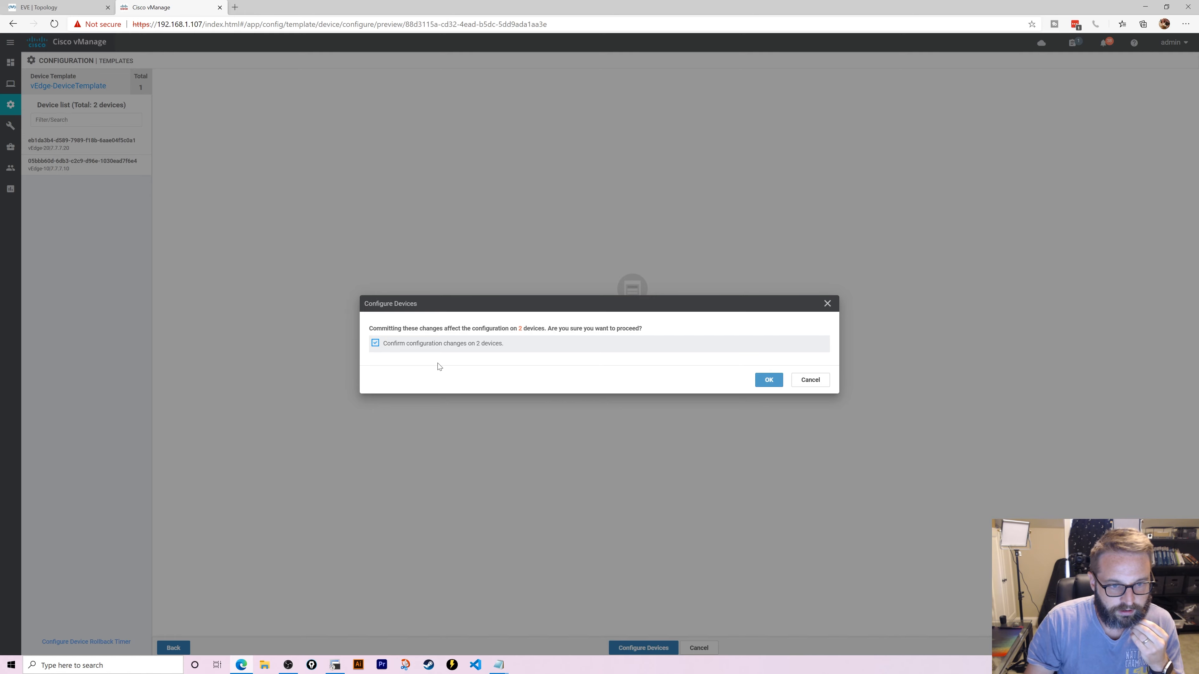
click(771, 380)
- Refresh the push task until both vEdges finish, then go to Policies
click(51, 7)
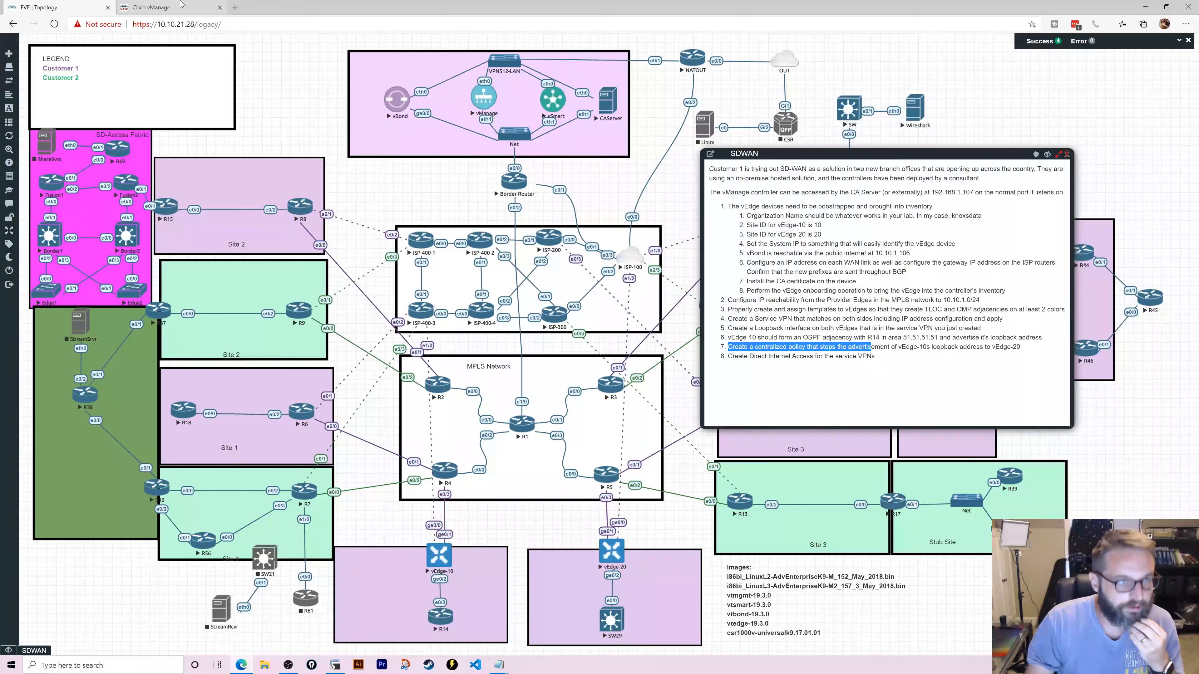
click(156, 7)
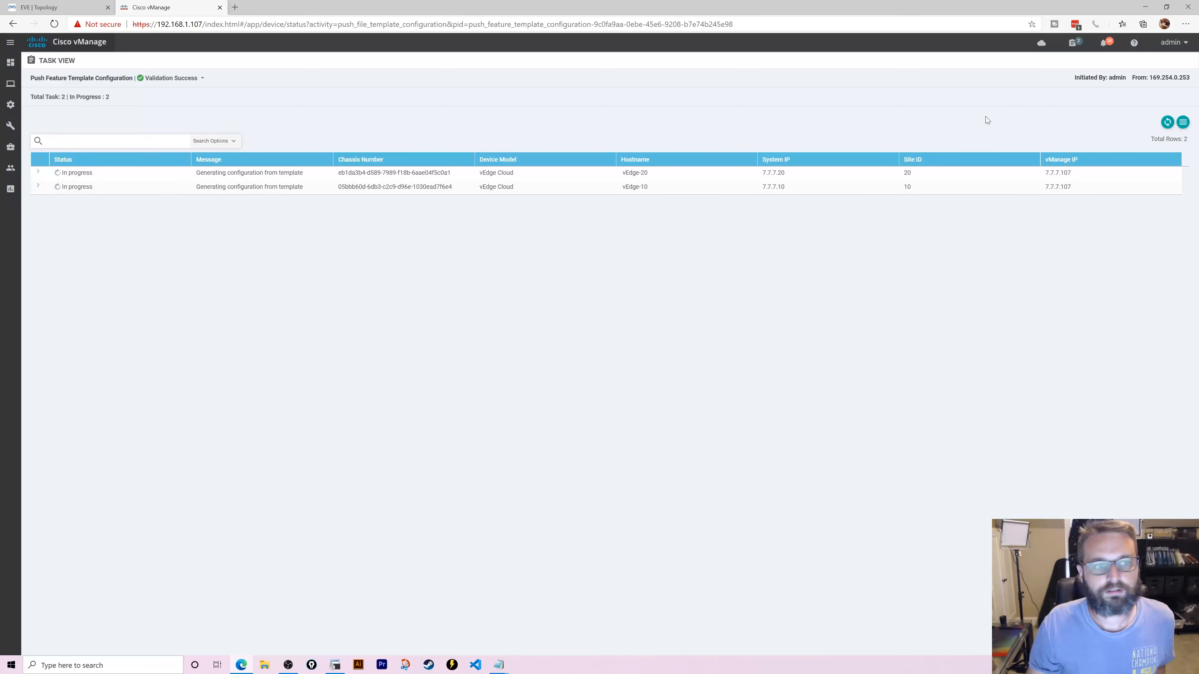
click(1075, 43)
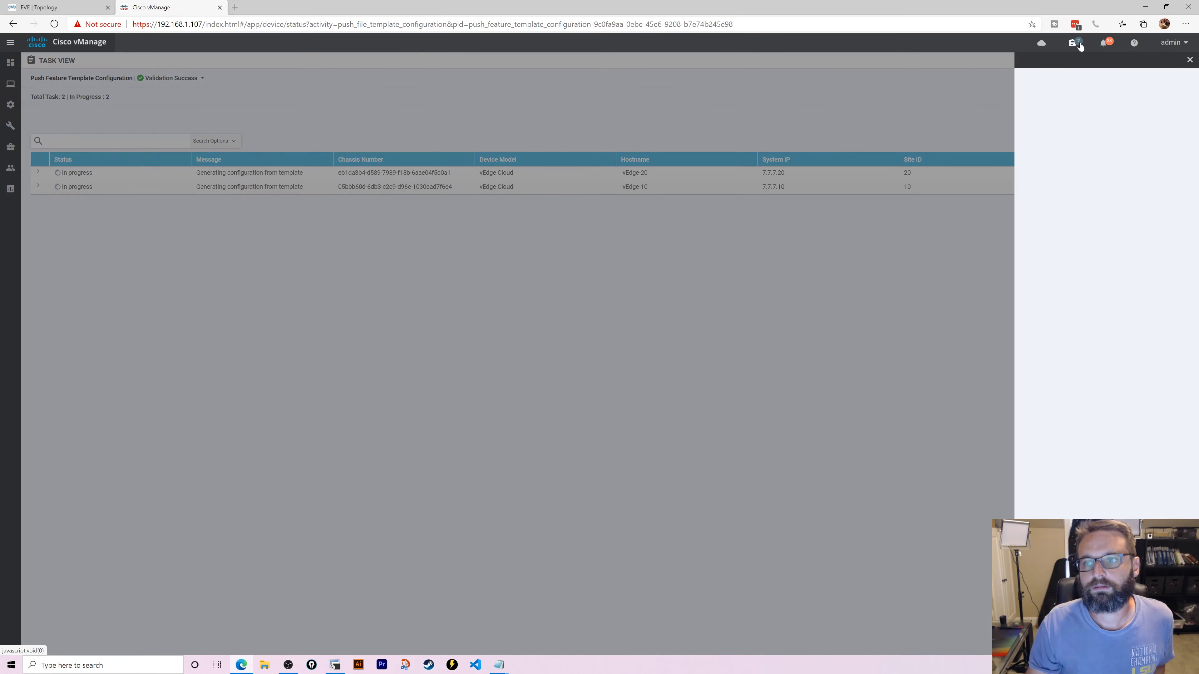
click(1076, 44)
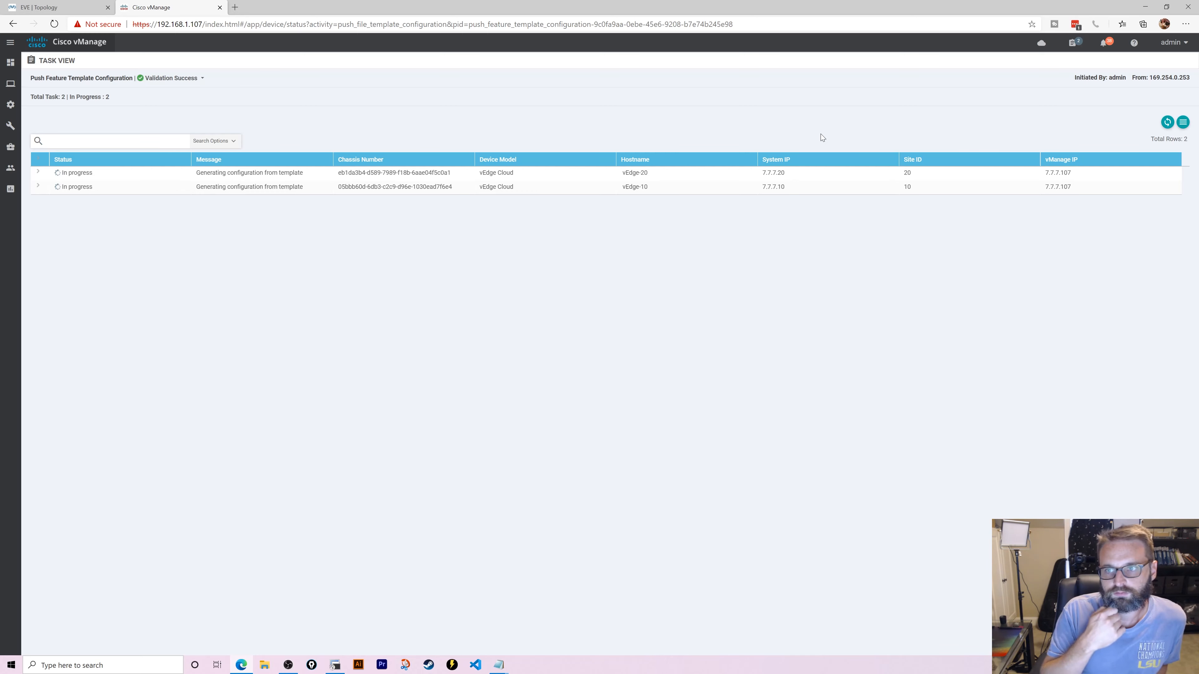
click(1166, 123)
click(1166, 124)
click(1166, 124)
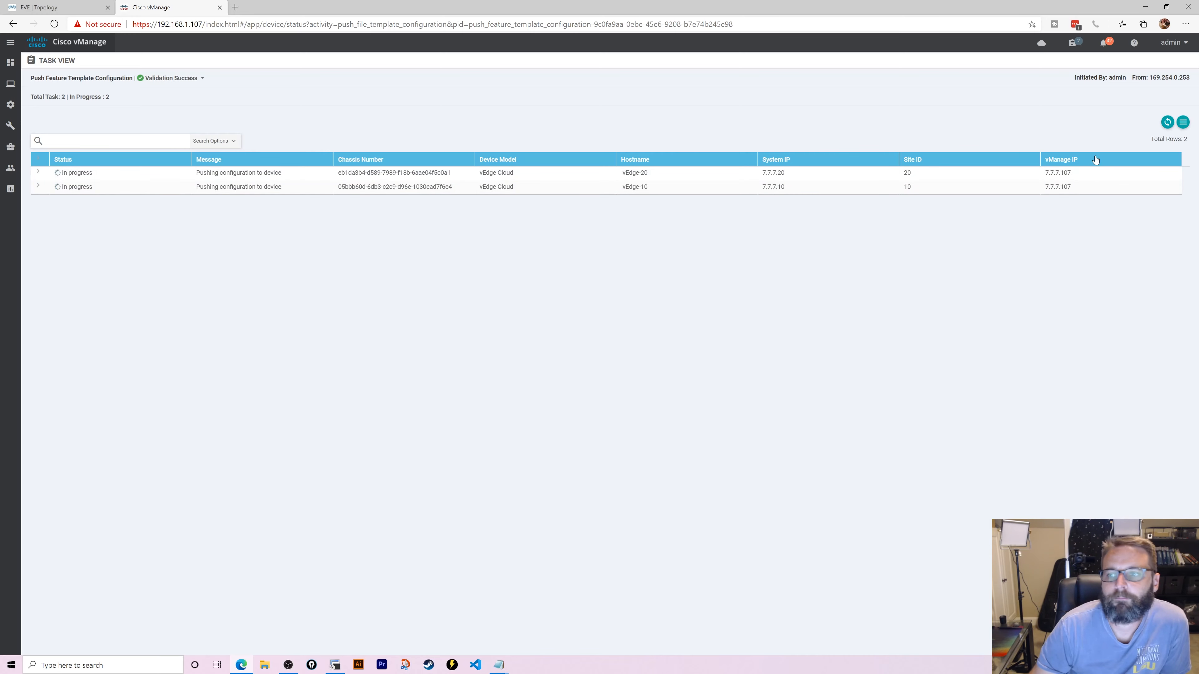
click(1166, 123)
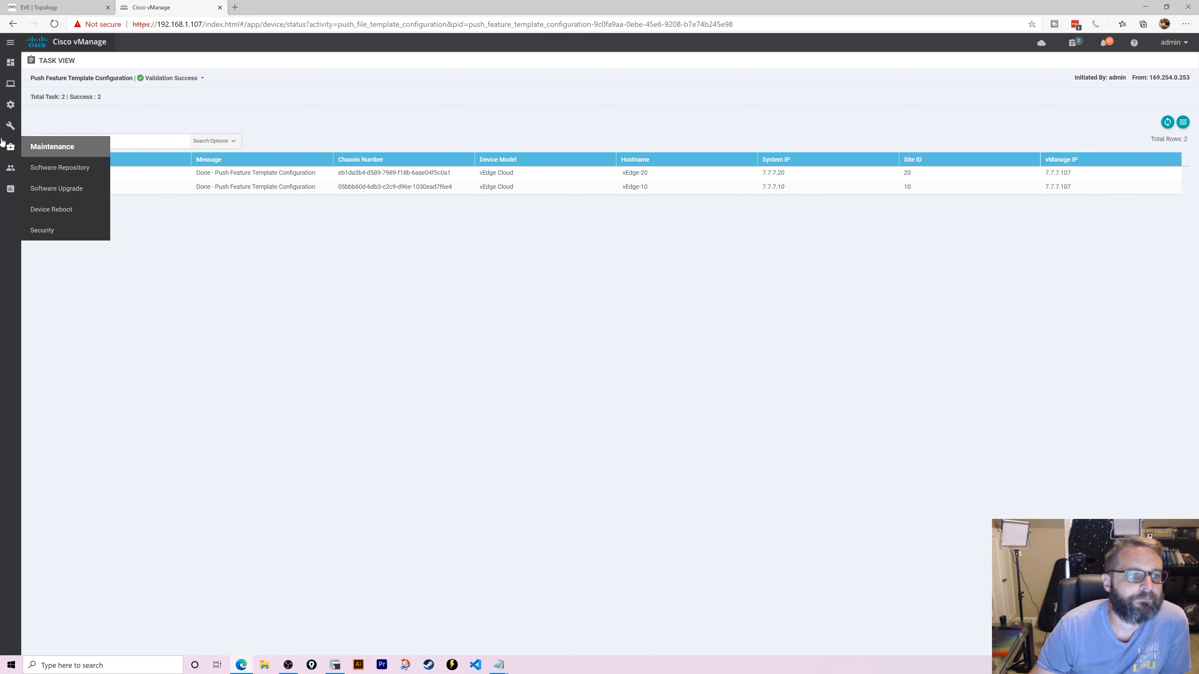
mouse_move(11, 104)
click(62, 208)
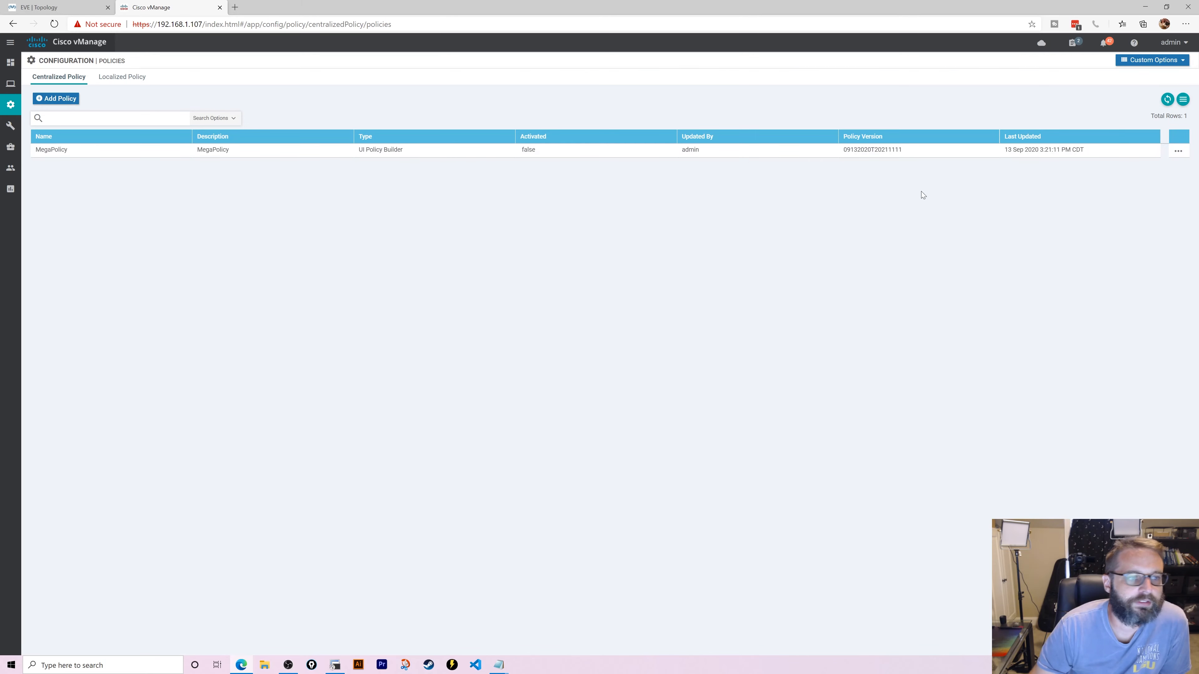
- Try to activate MegaPolicy and dismiss the activation failure message
click(1178, 151)
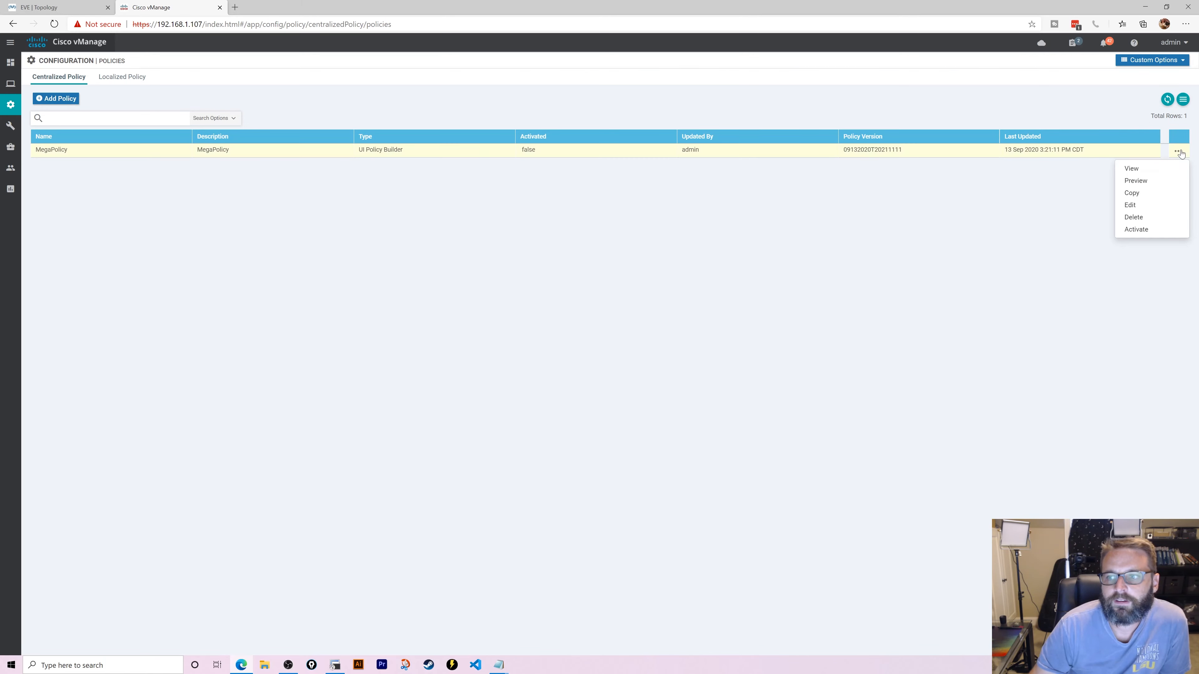
click(1158, 230)
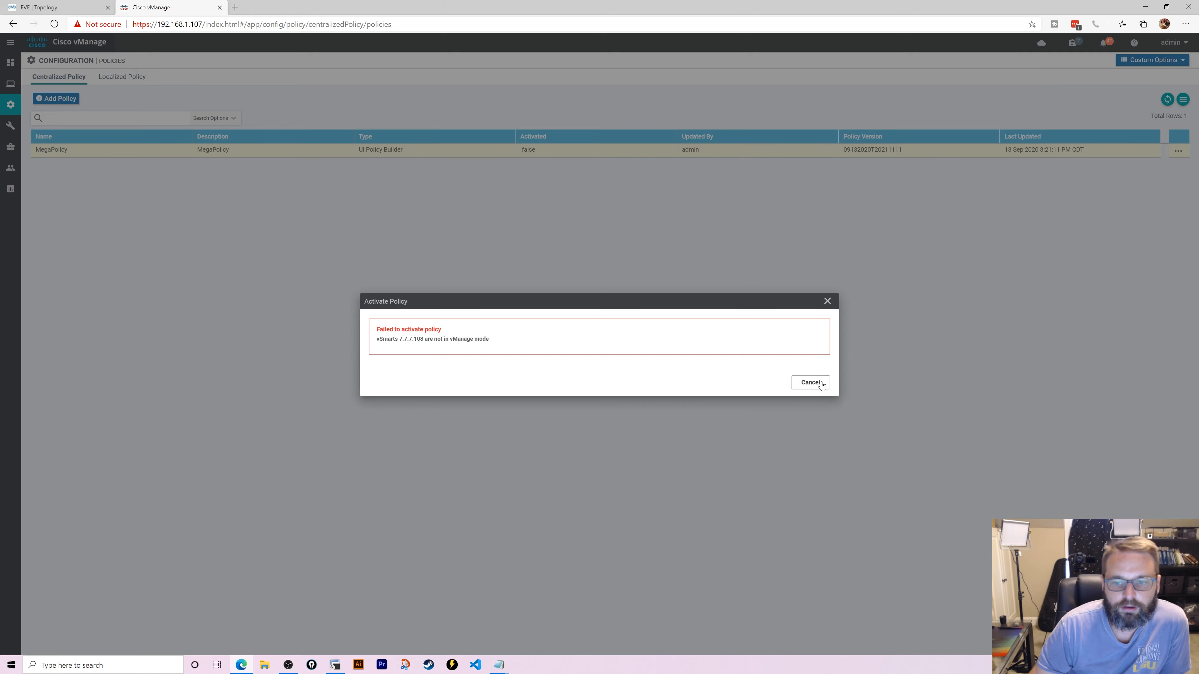
click(811, 382)
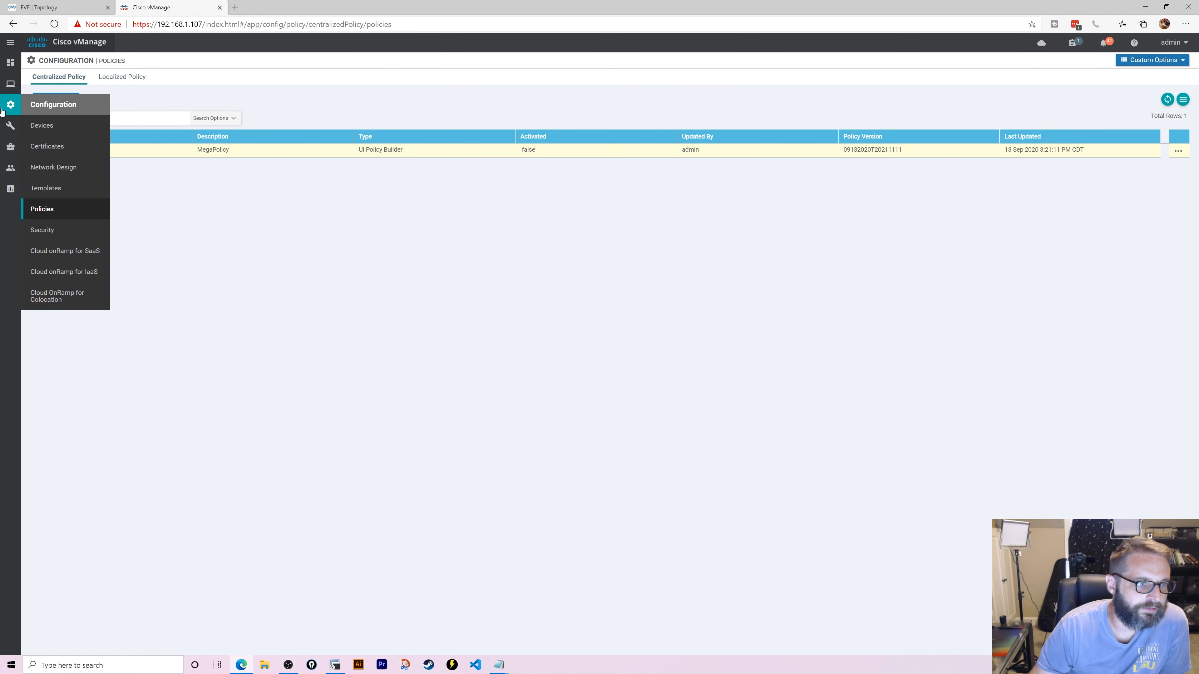
- Switch the vSmart controller to vManage mode from the Controllers device list
click(52, 125)
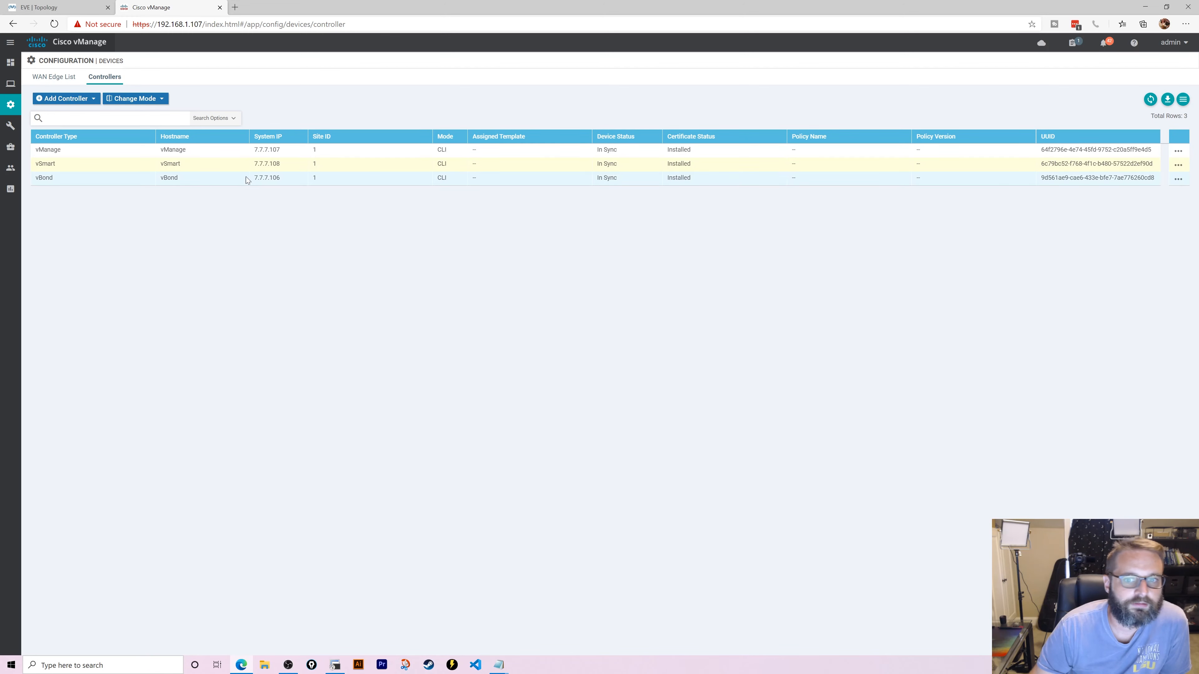
click(1178, 178)
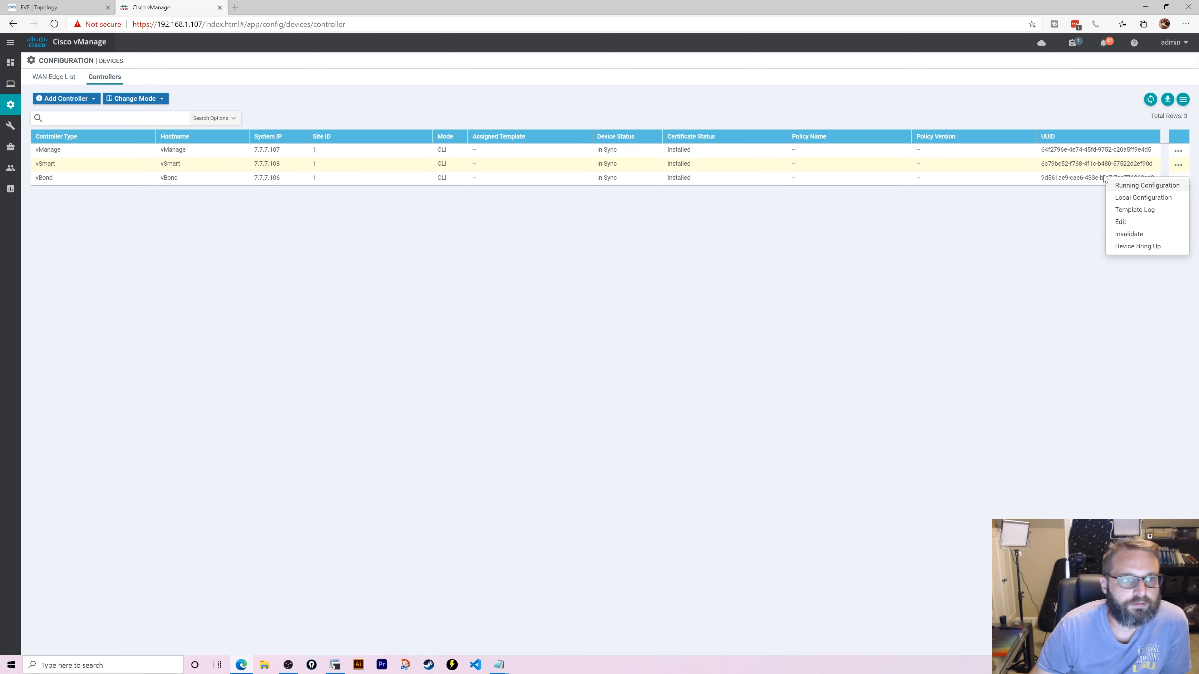
mouse_move(18, 115)
click(135, 98)
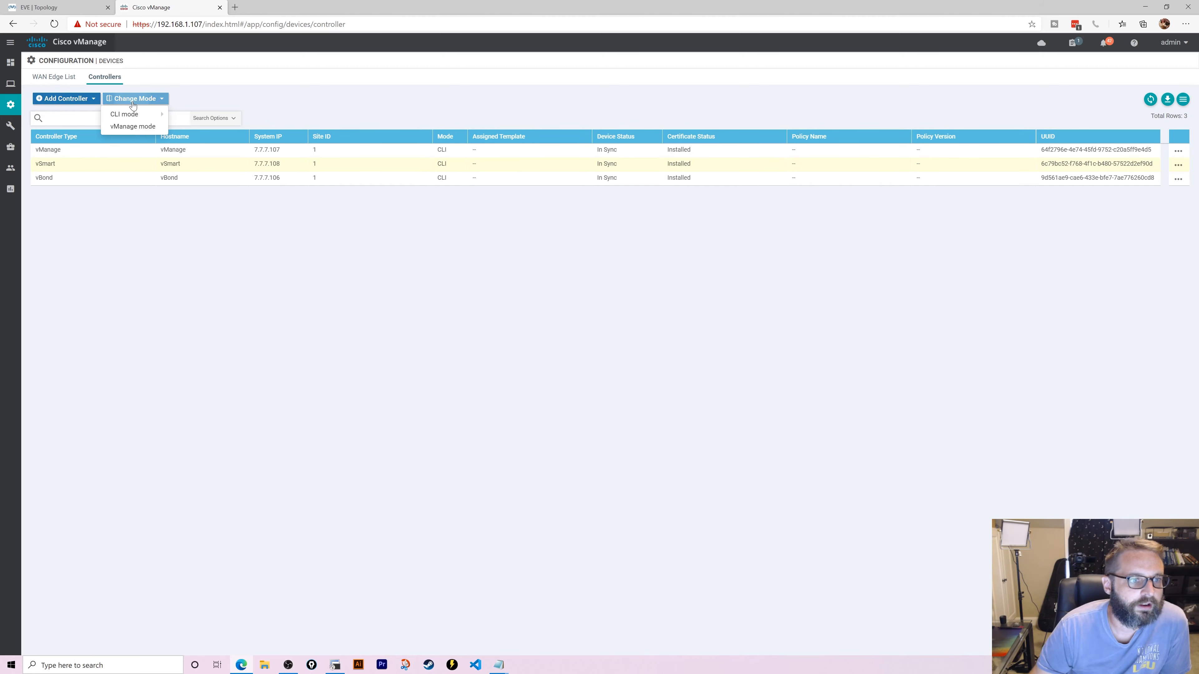
click(142, 125)
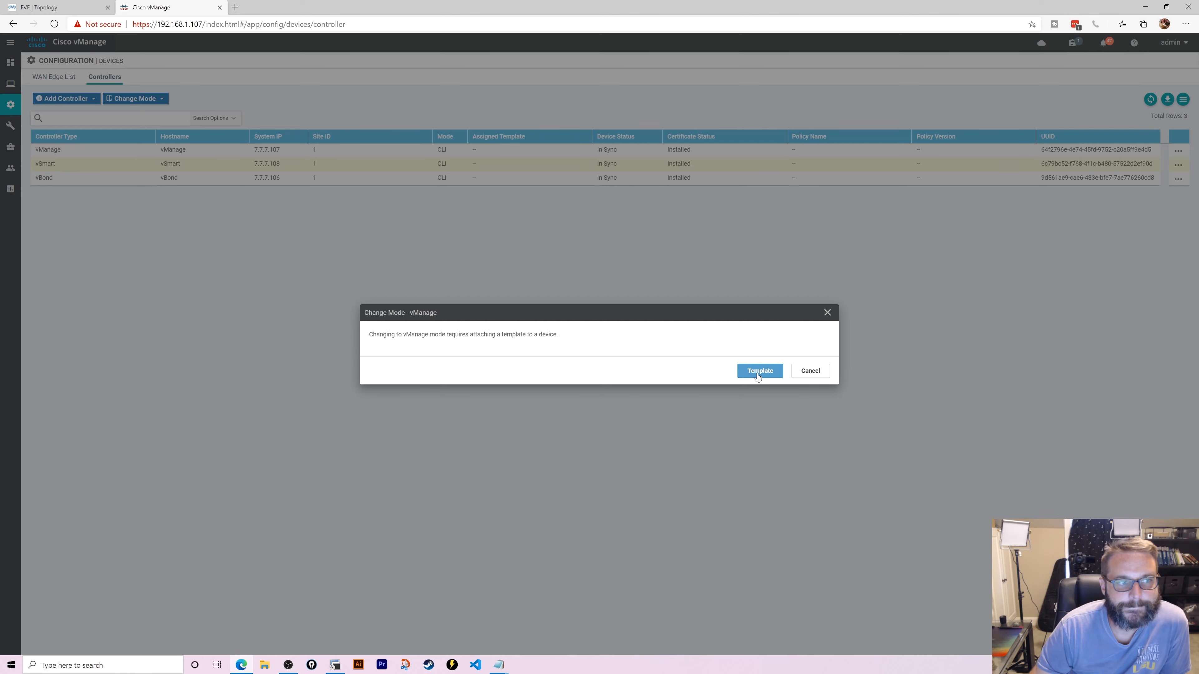
click(758, 371)
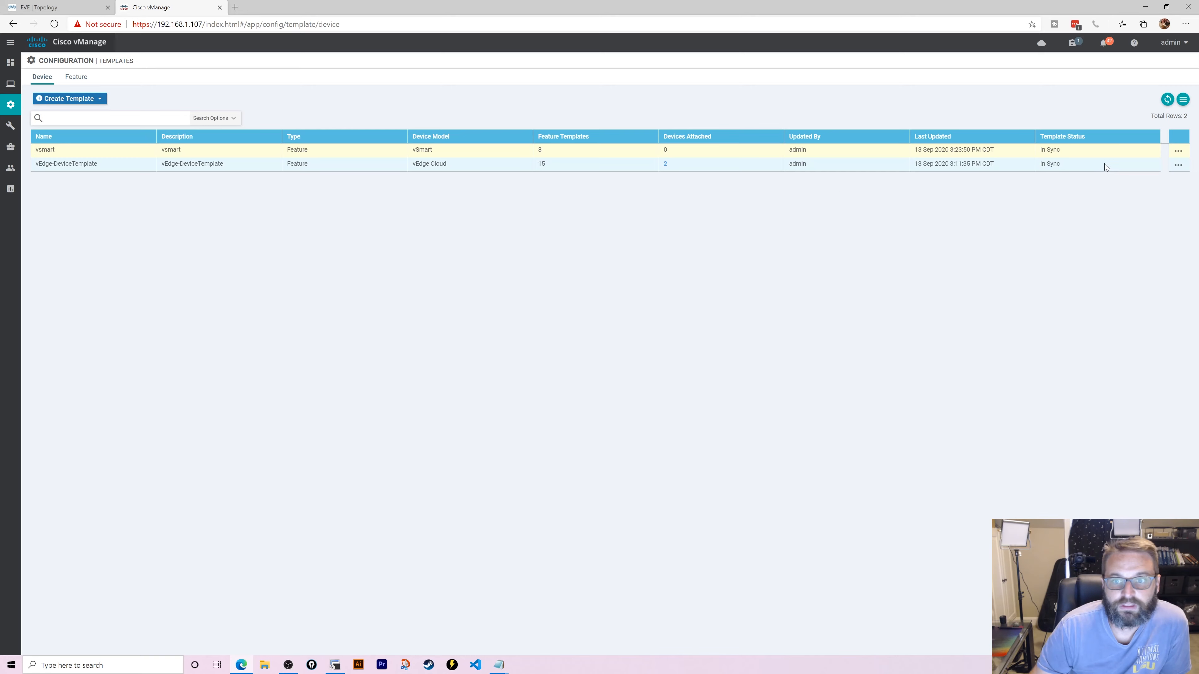
- Attach the vSmart controller to the vsmart device template
click(1178, 151)
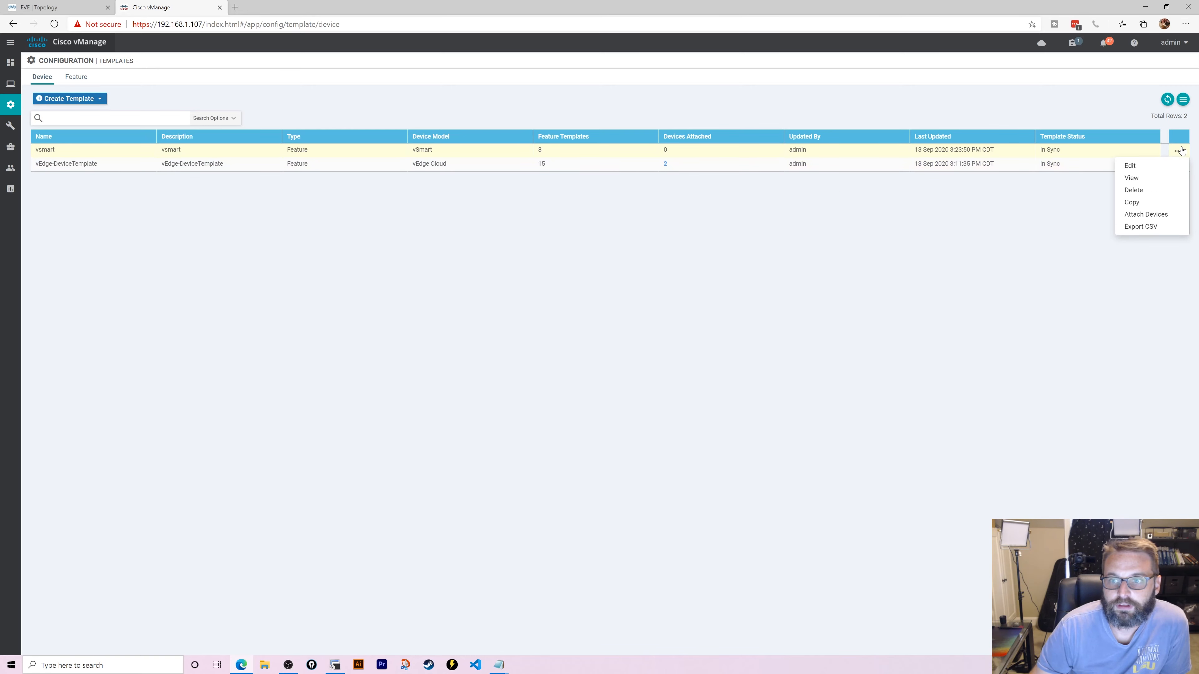
click(1146, 215)
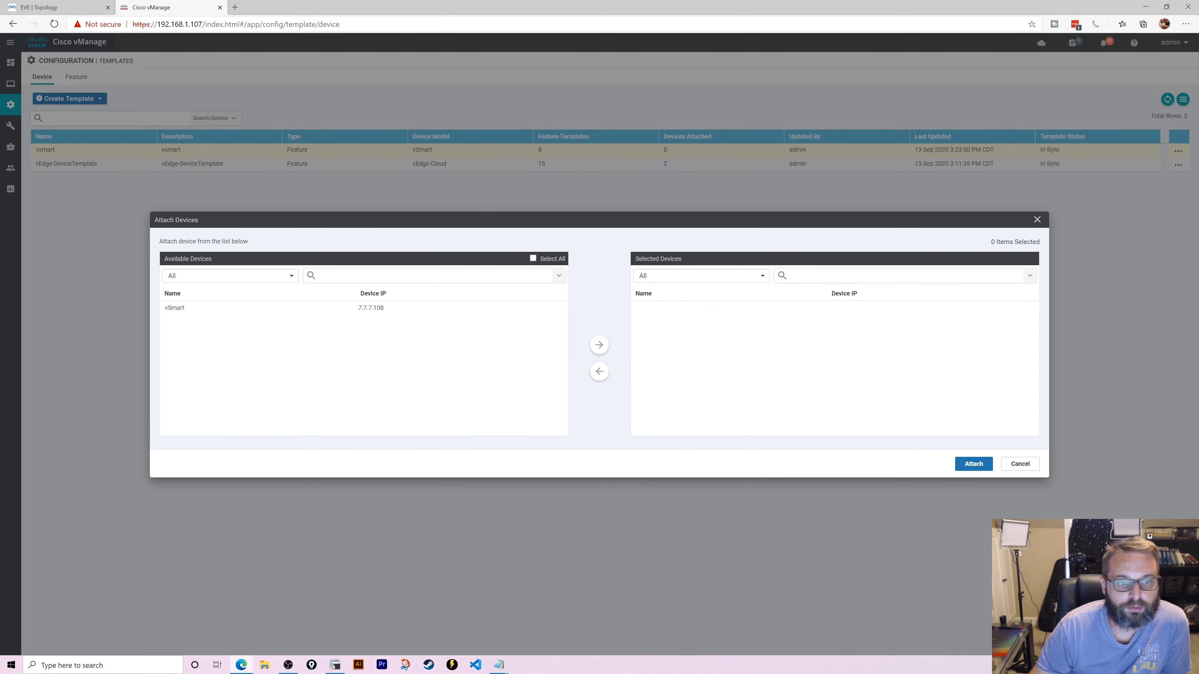
click(352, 309)
click(599, 345)
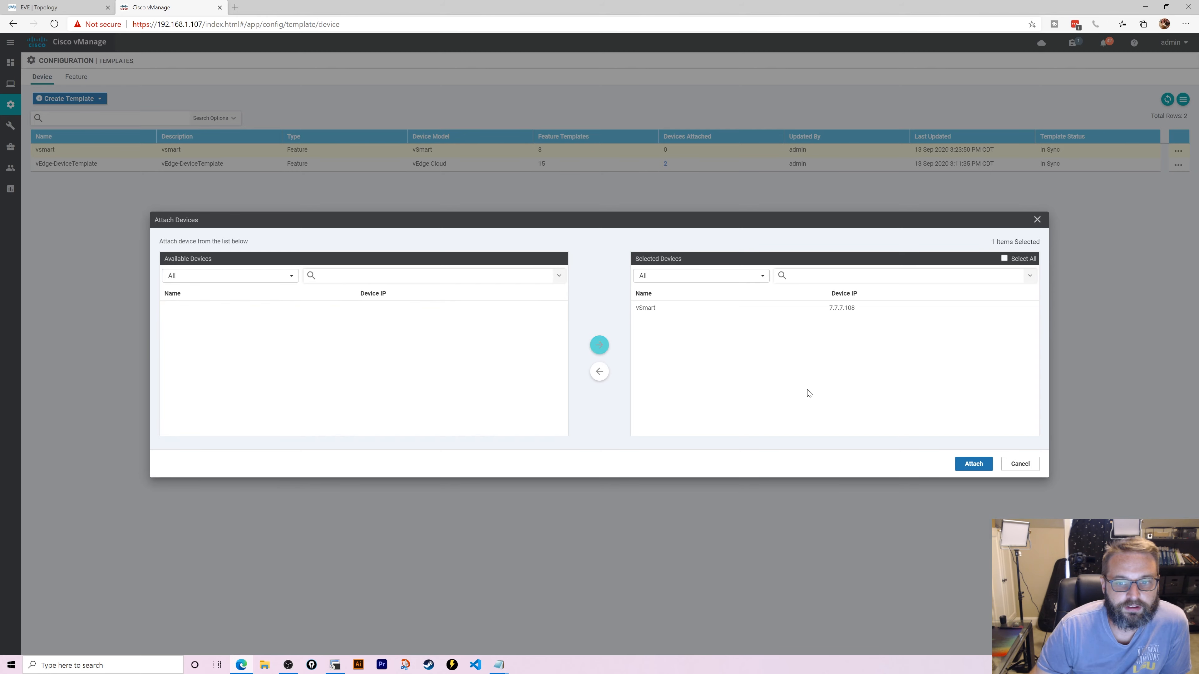
click(974, 464)
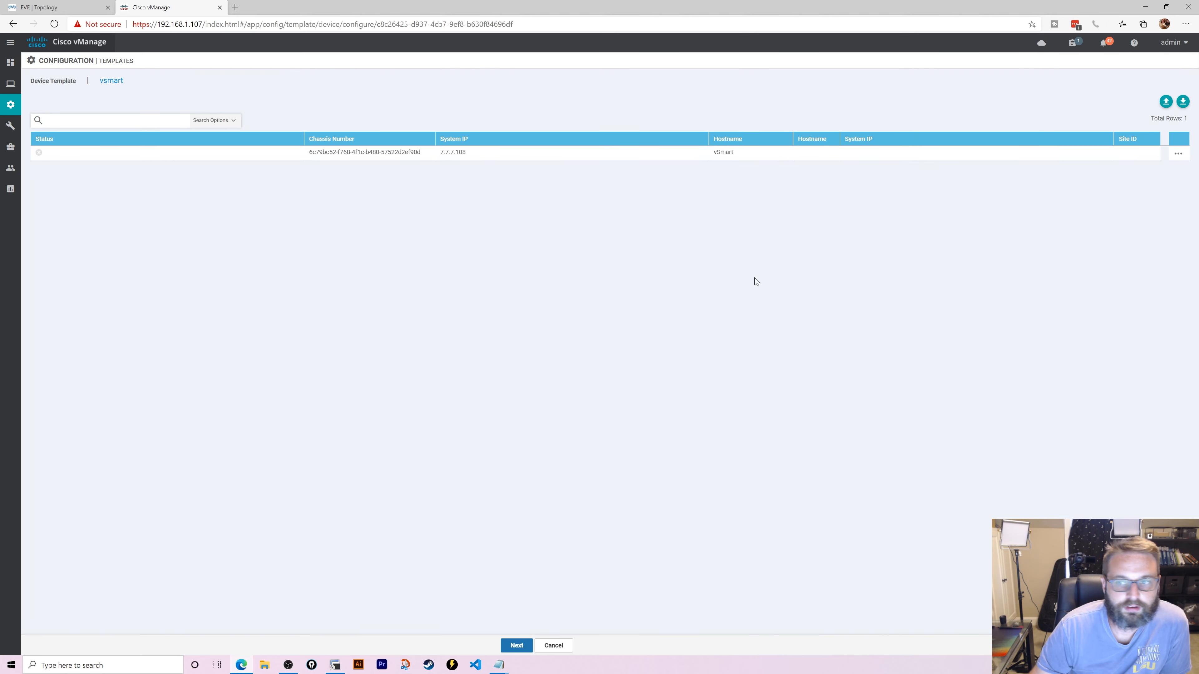
- Enter hostname vSmart, system IP 7.7.7.108 and site ID 1 for vSmart and update
click(1178, 153)
click(1147, 174)
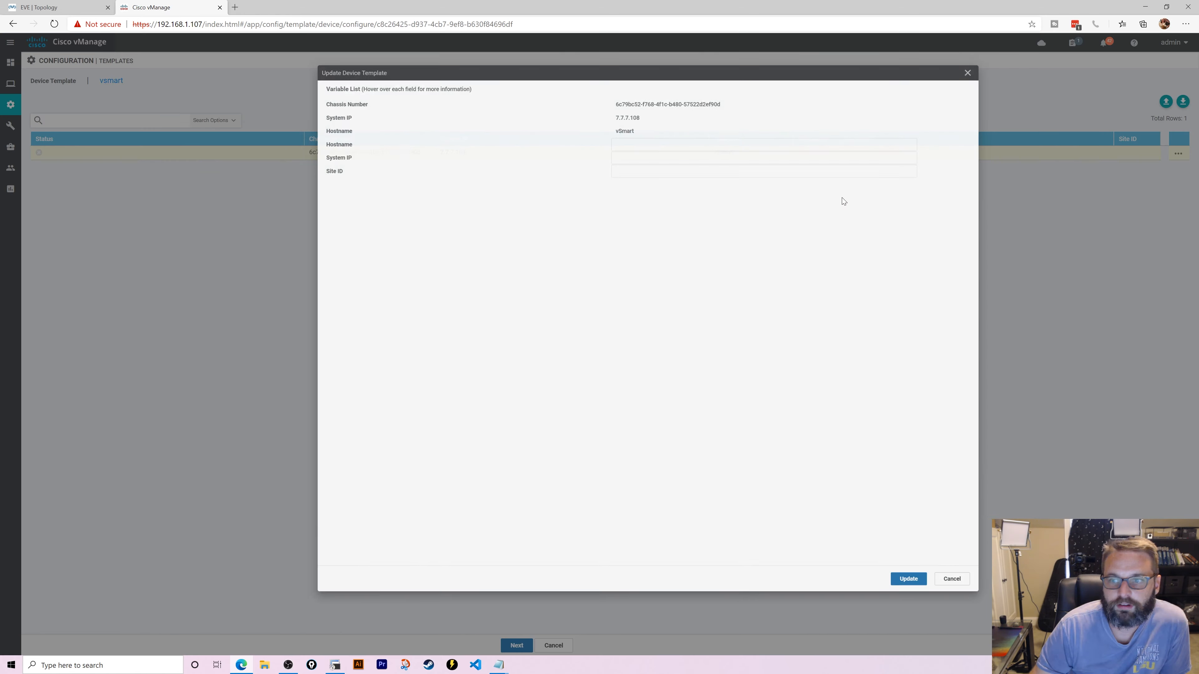
click(646, 143)
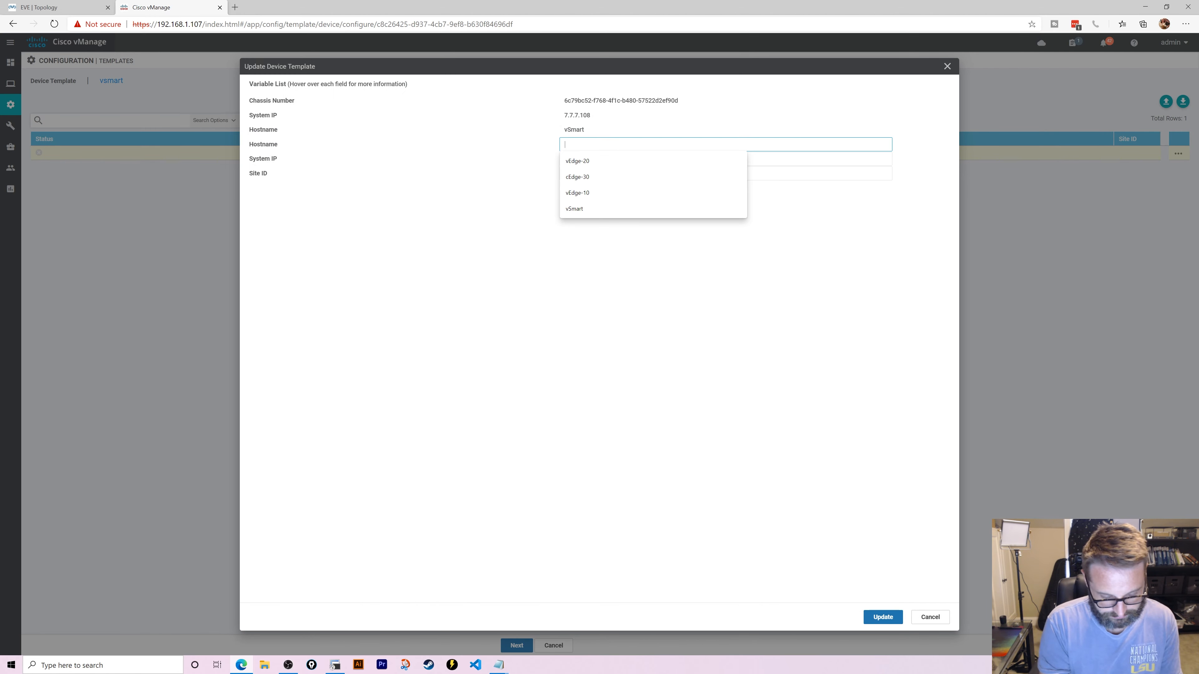
text(vSammart)
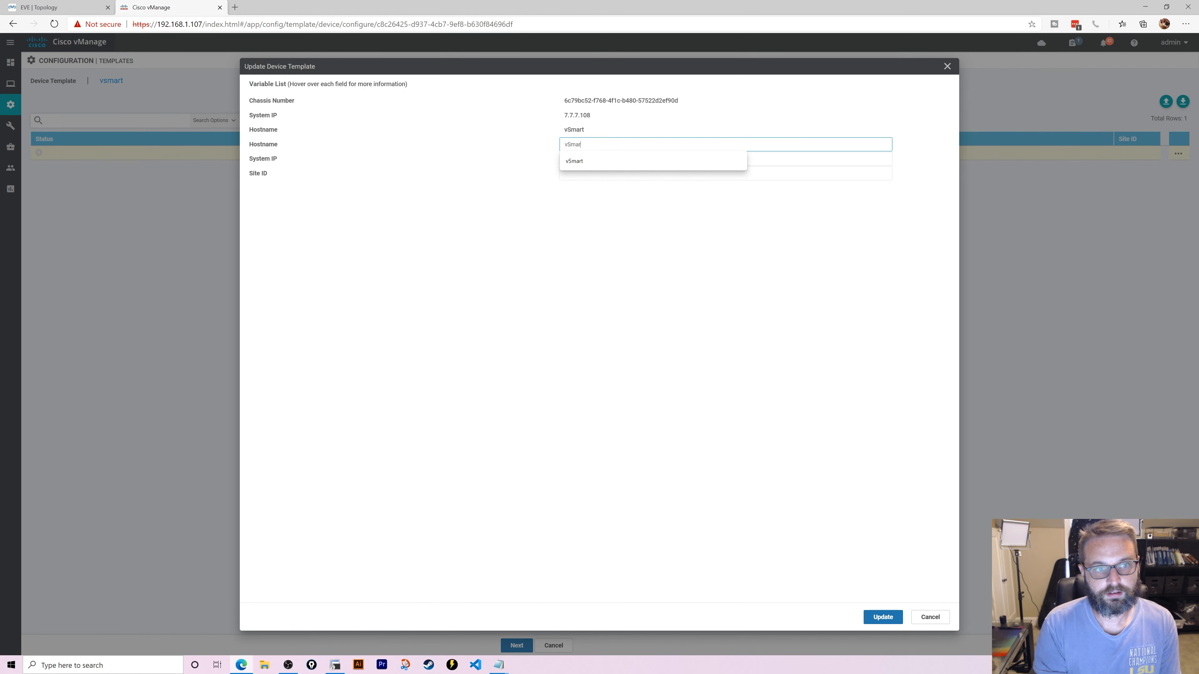
key(Tab)
text(7.07.)
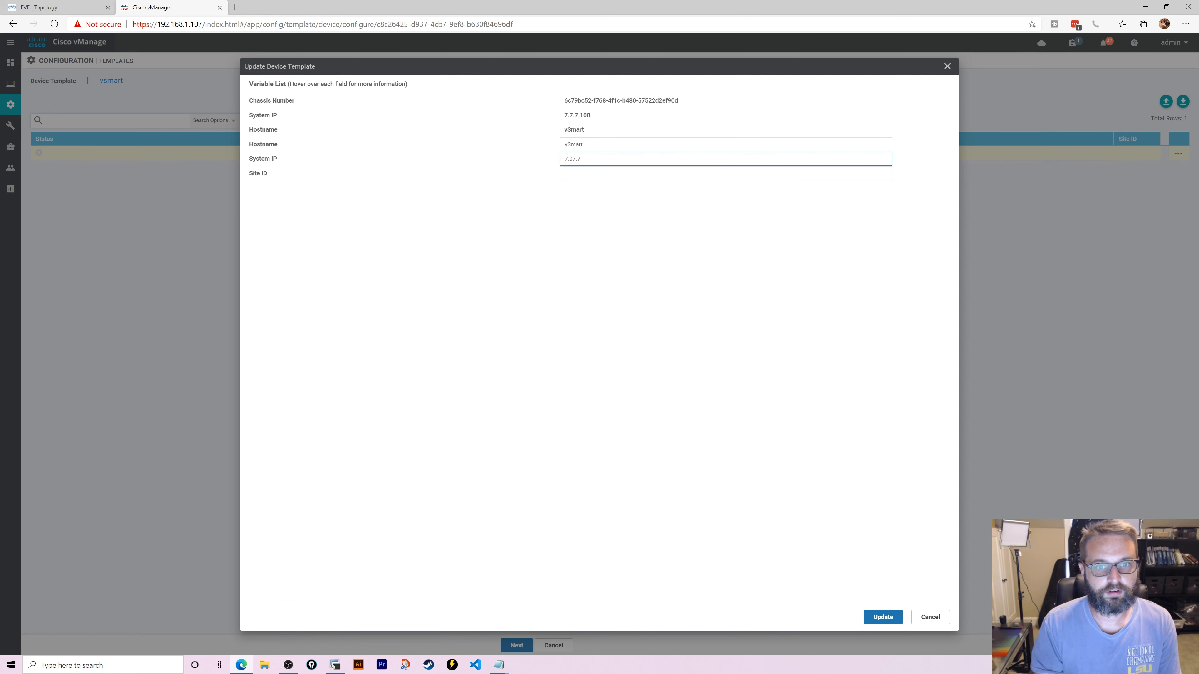
text(7)
key(BackSpace)
key(BackSpace)
key(BackSpace)
key(BackSpace)
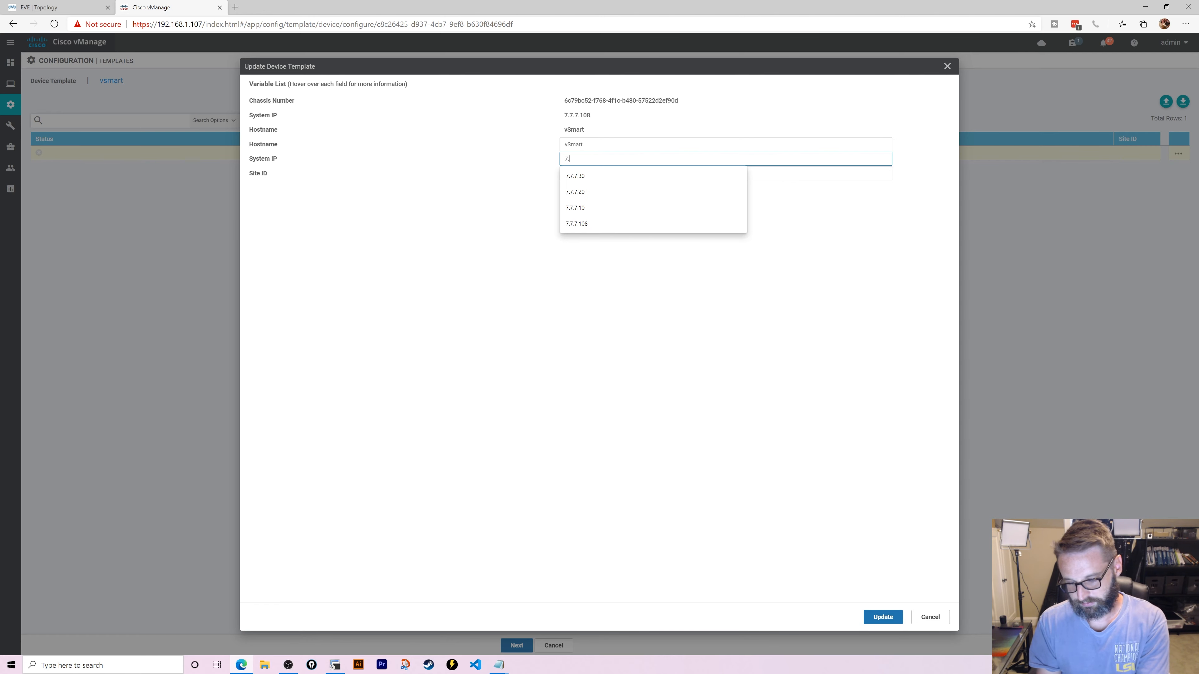
text(7.7.108)
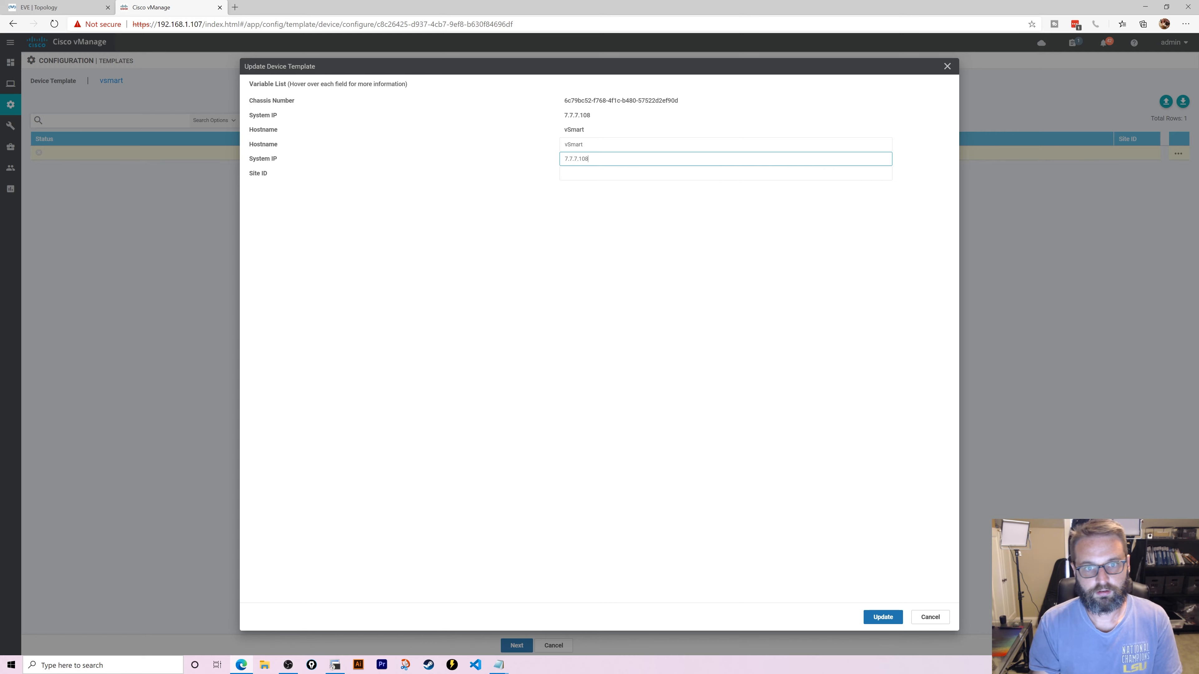
key(Tab)
text(1)
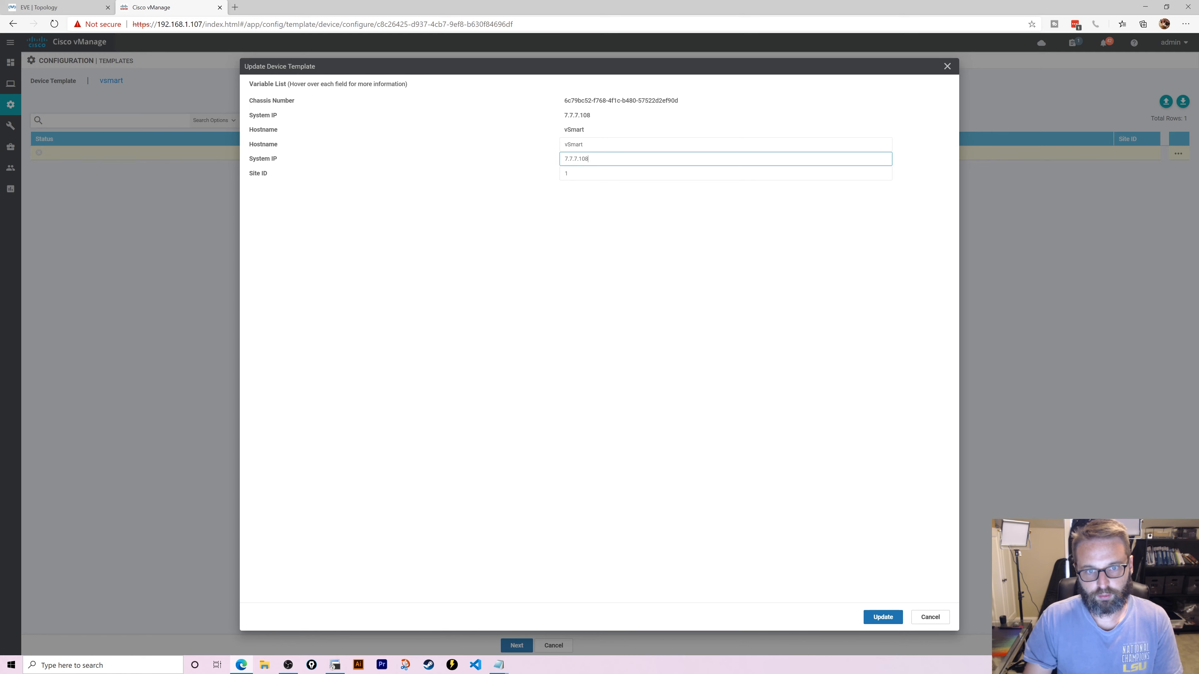
click(882, 617)
- Push the vsmart template to vSmart, review the failure log, and reopen the tasks panel
click(516, 645)
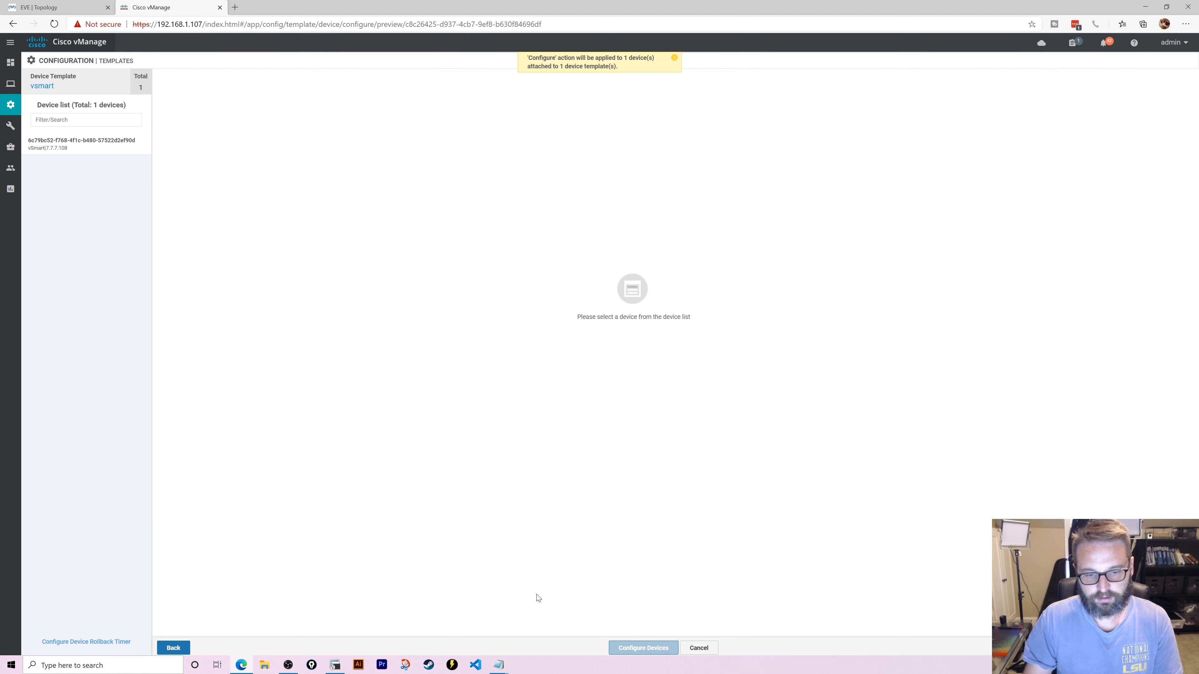
click(643, 648)
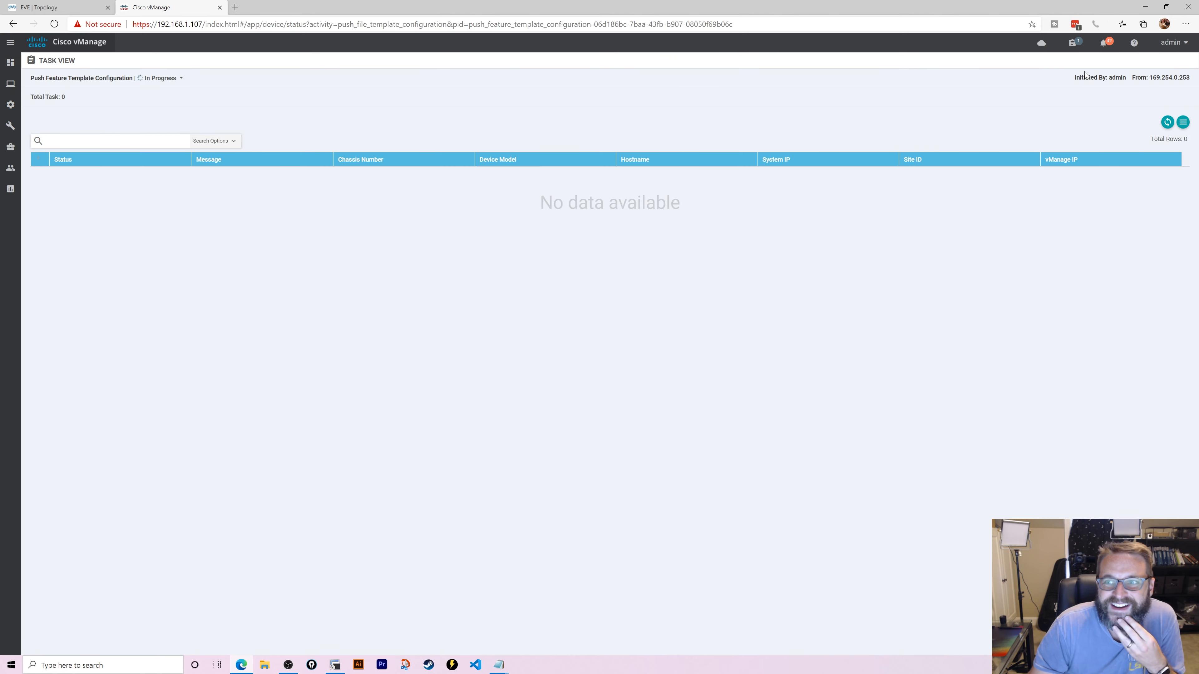
click(1168, 124)
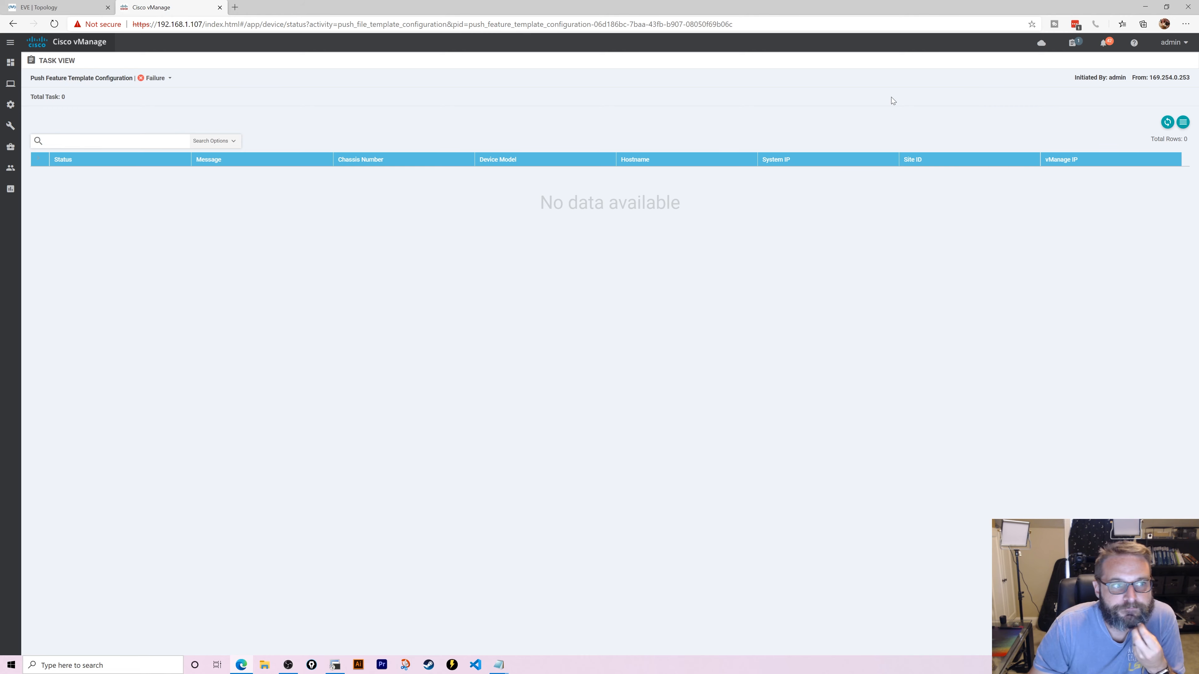
click(169, 79)
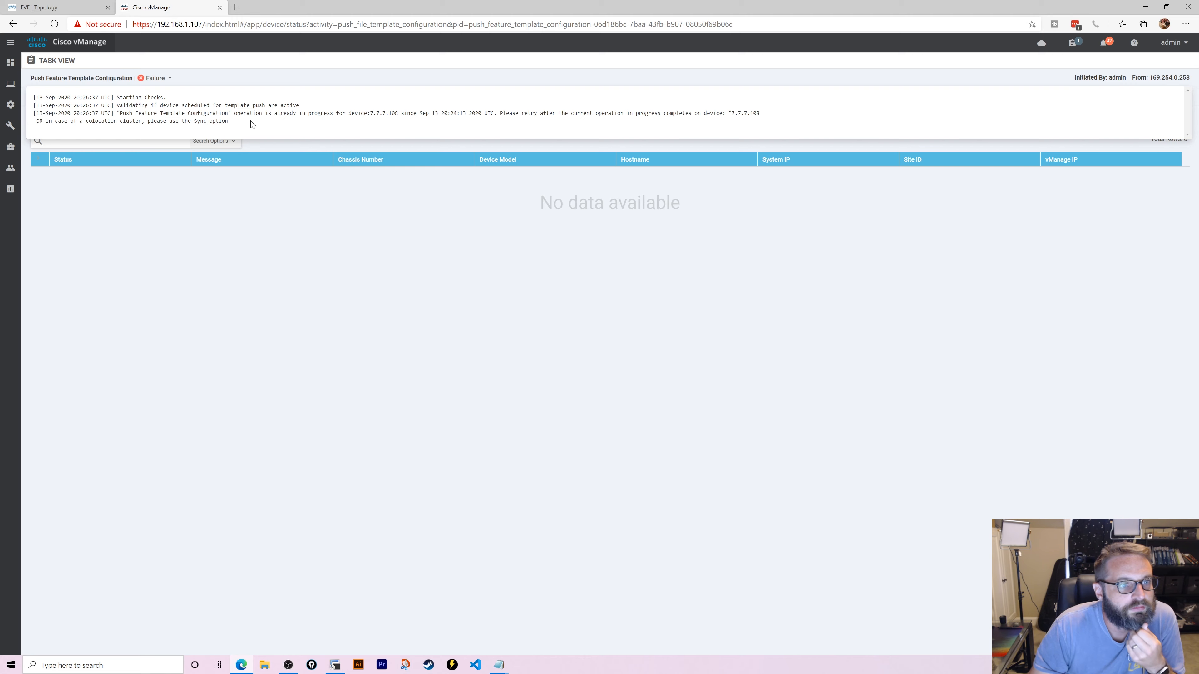
click(942, 72)
click(1076, 43)
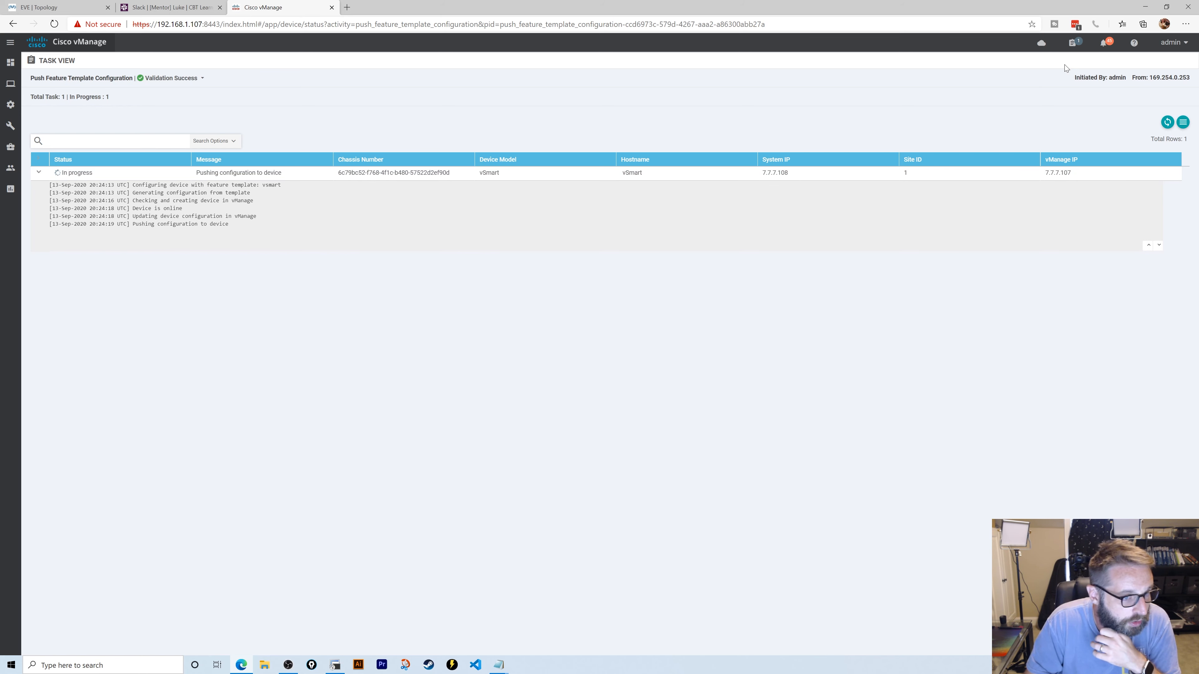
- Check the active tasks for the vSmart push, then switch to the EVE Topology tab
click(1072, 43)
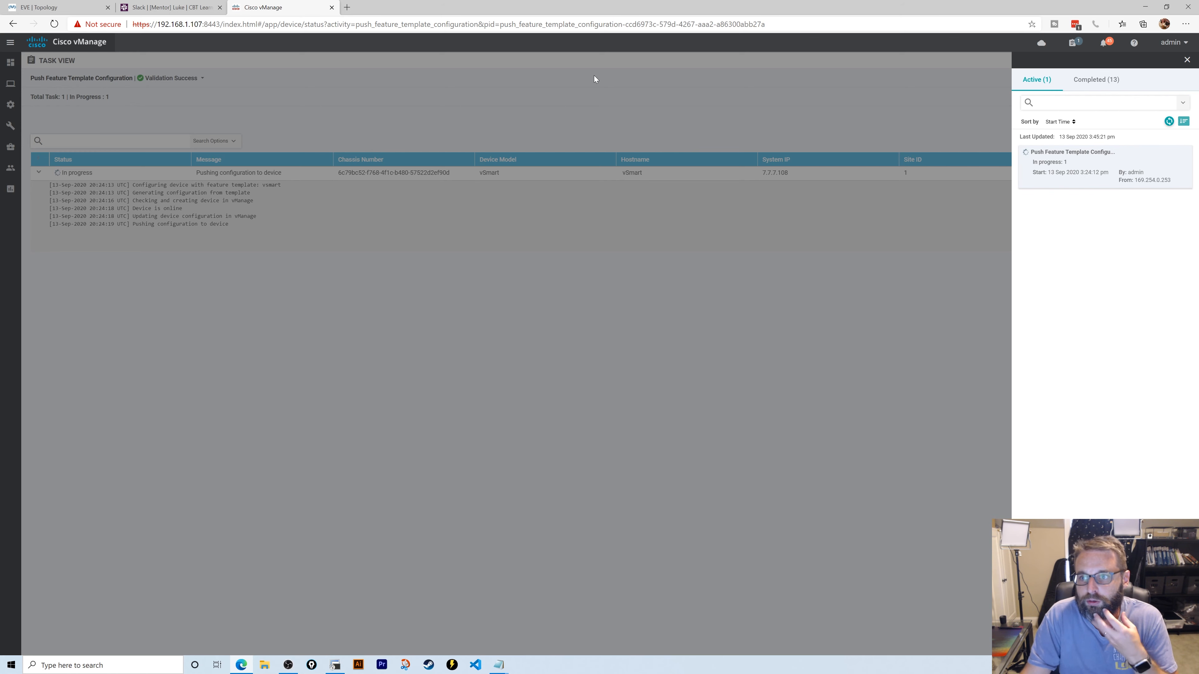
click(637, 110)
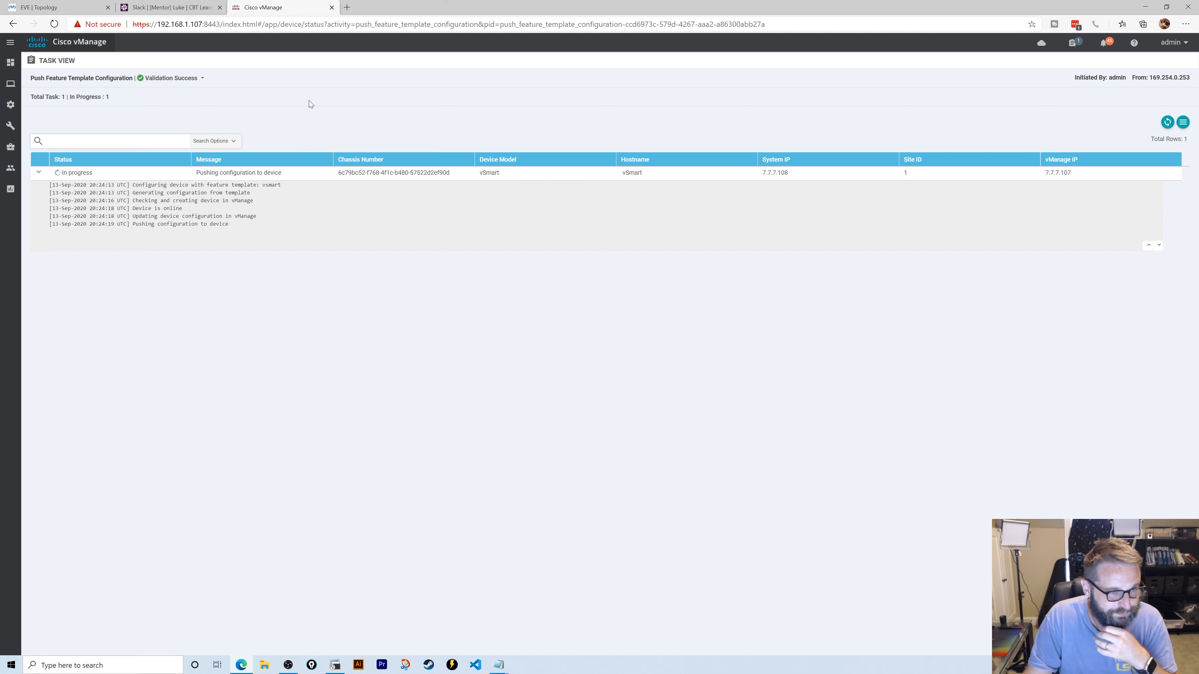
click(47, 7)
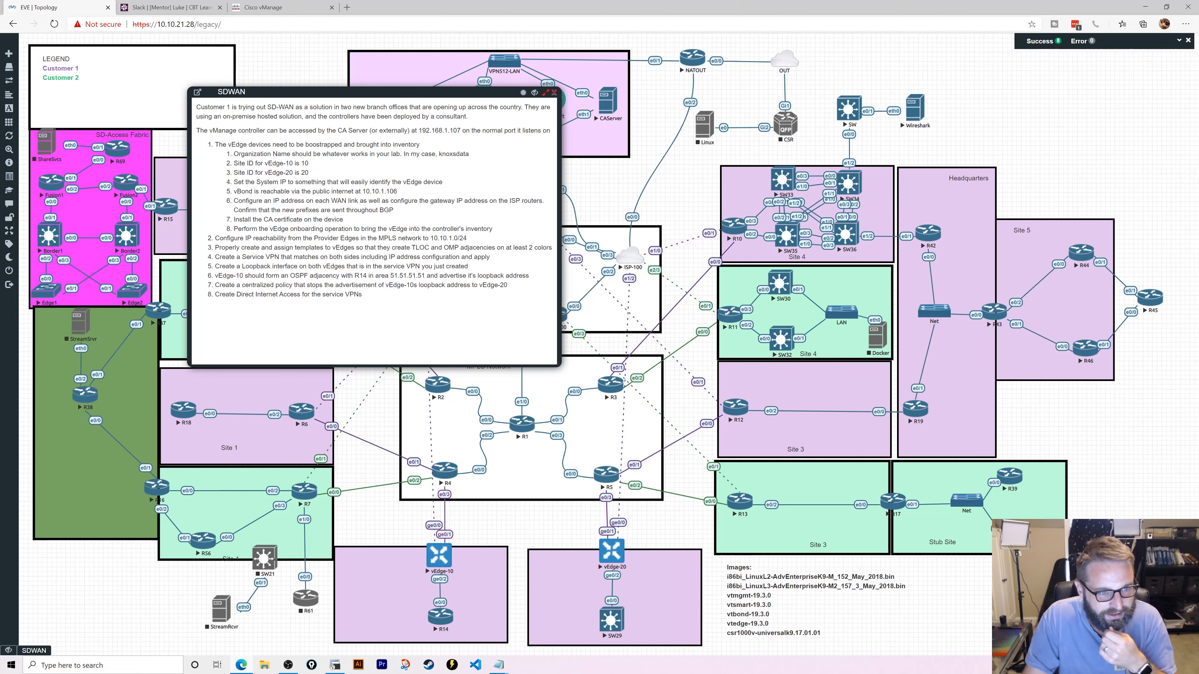
- Back in vManage, review MegaPolicy's Topology and Traffic Data sections, then return to Centralized Policies
click(283, 6)
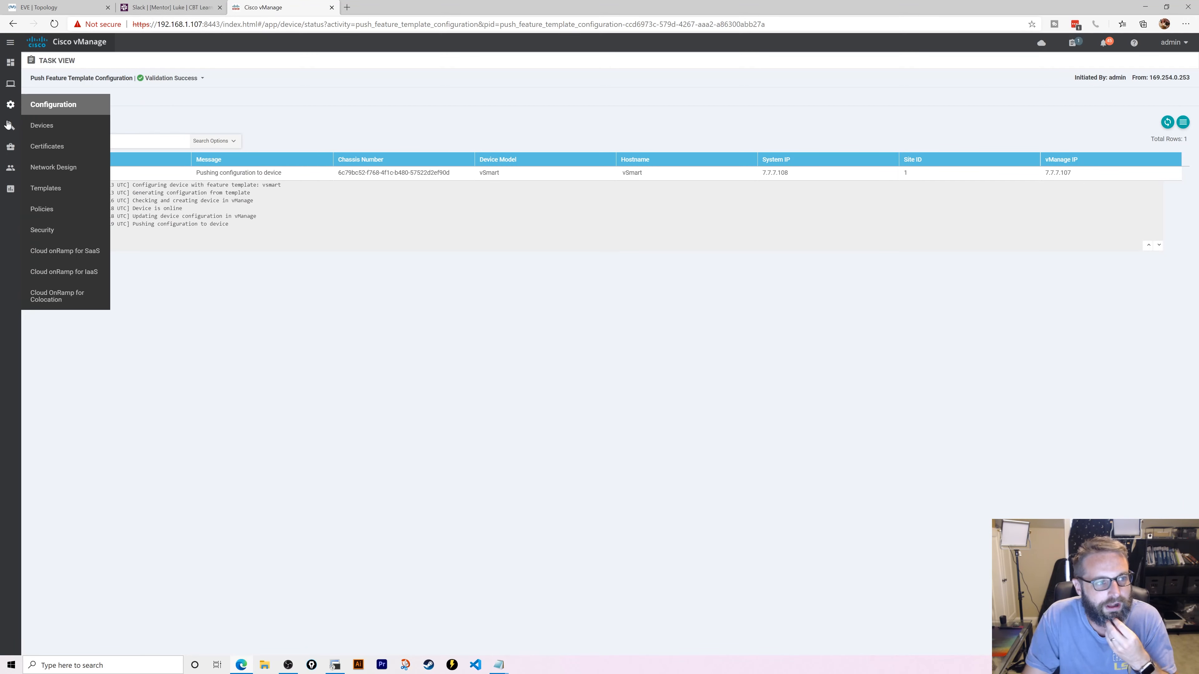
click(57, 208)
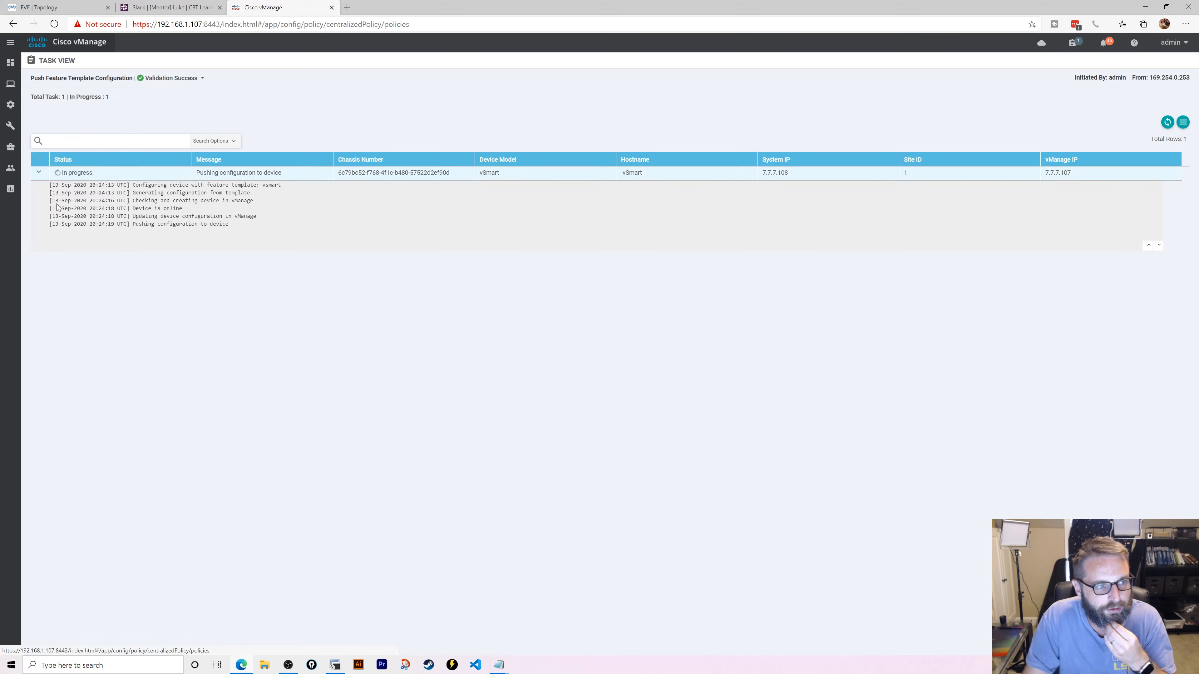
click(1178, 150)
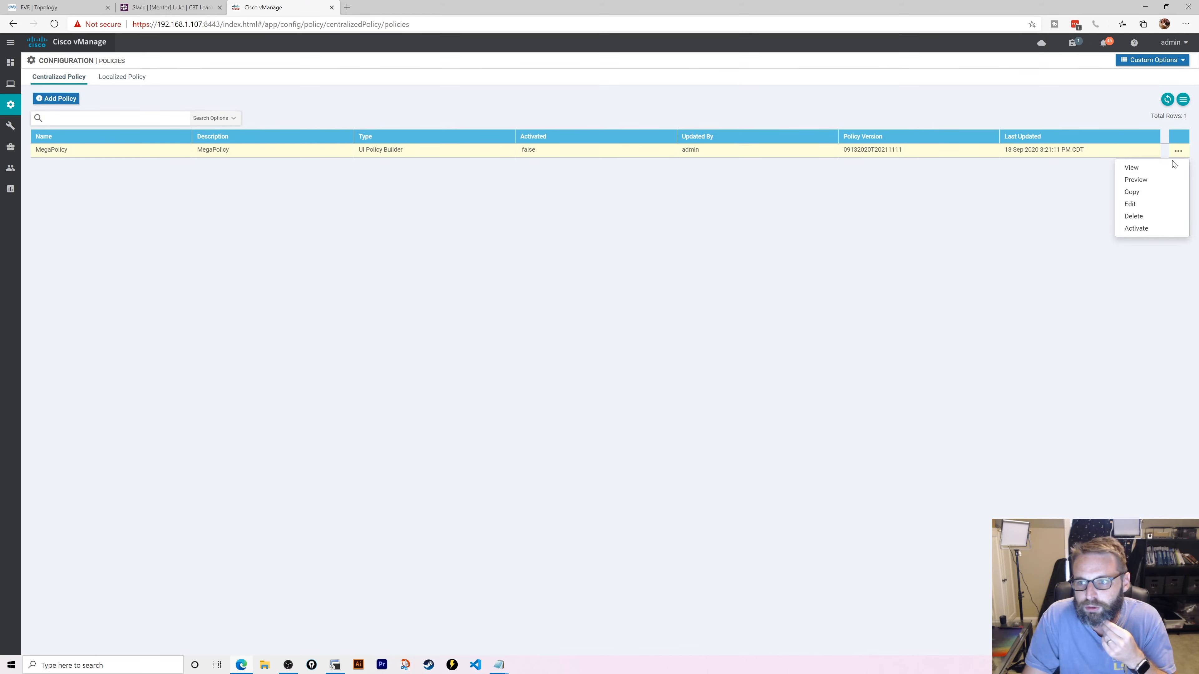
click(1154, 167)
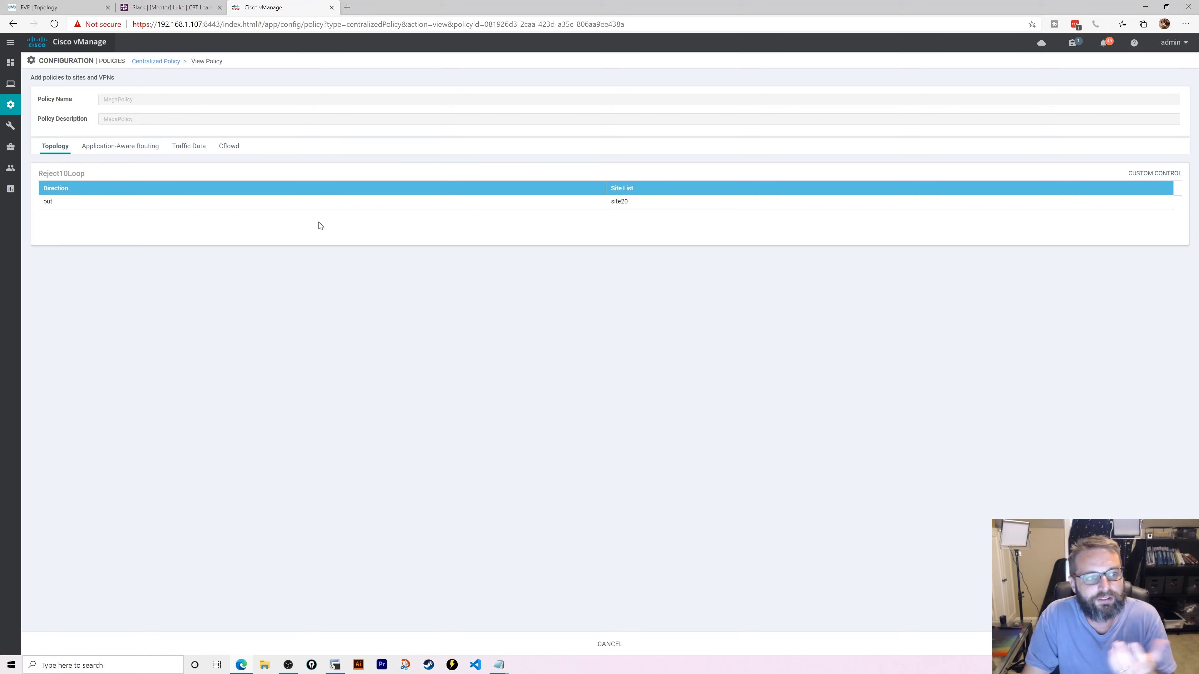
click(181, 147)
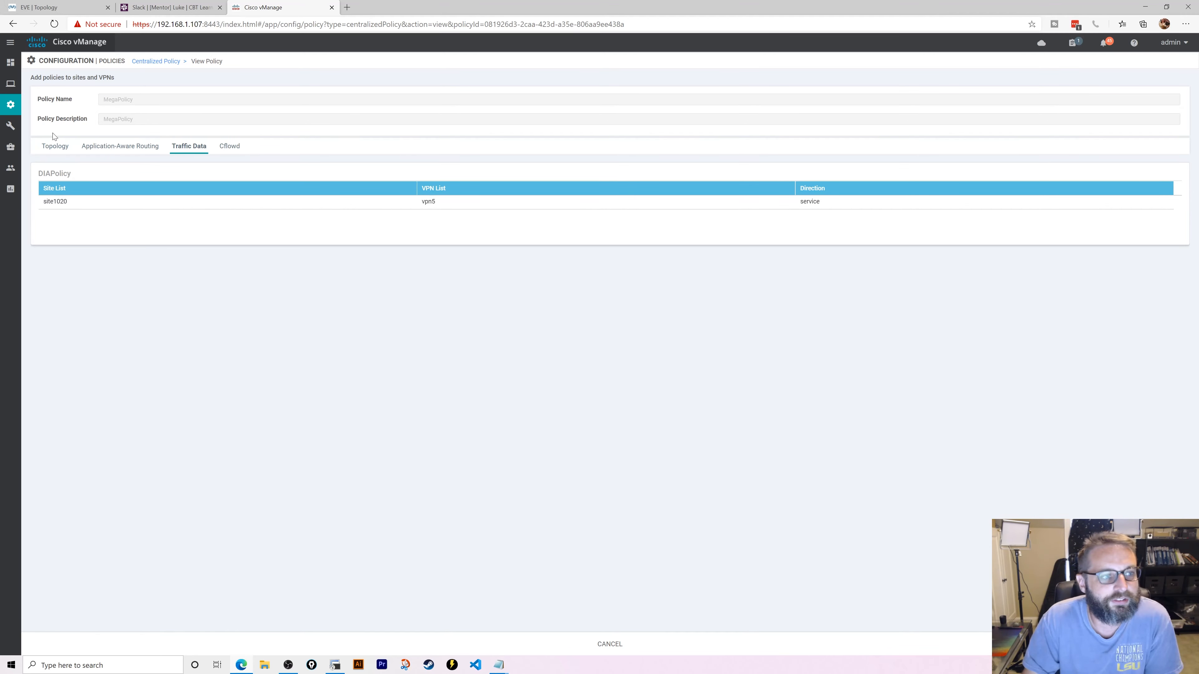
click(54, 148)
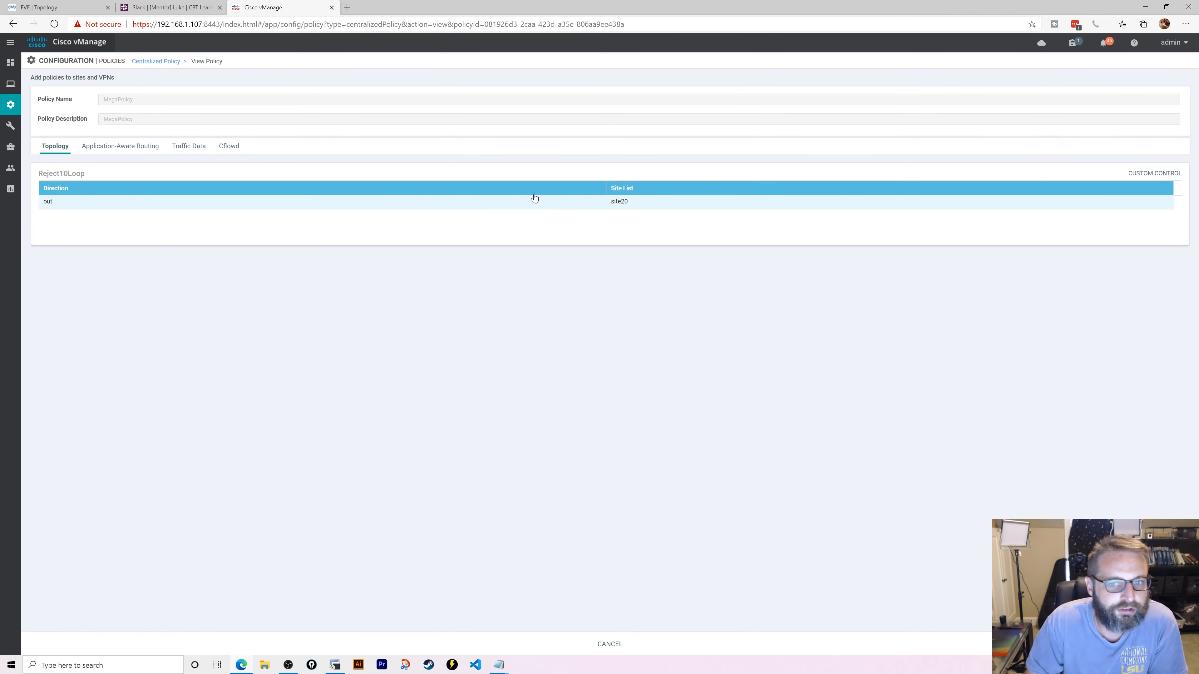
click(189, 147)
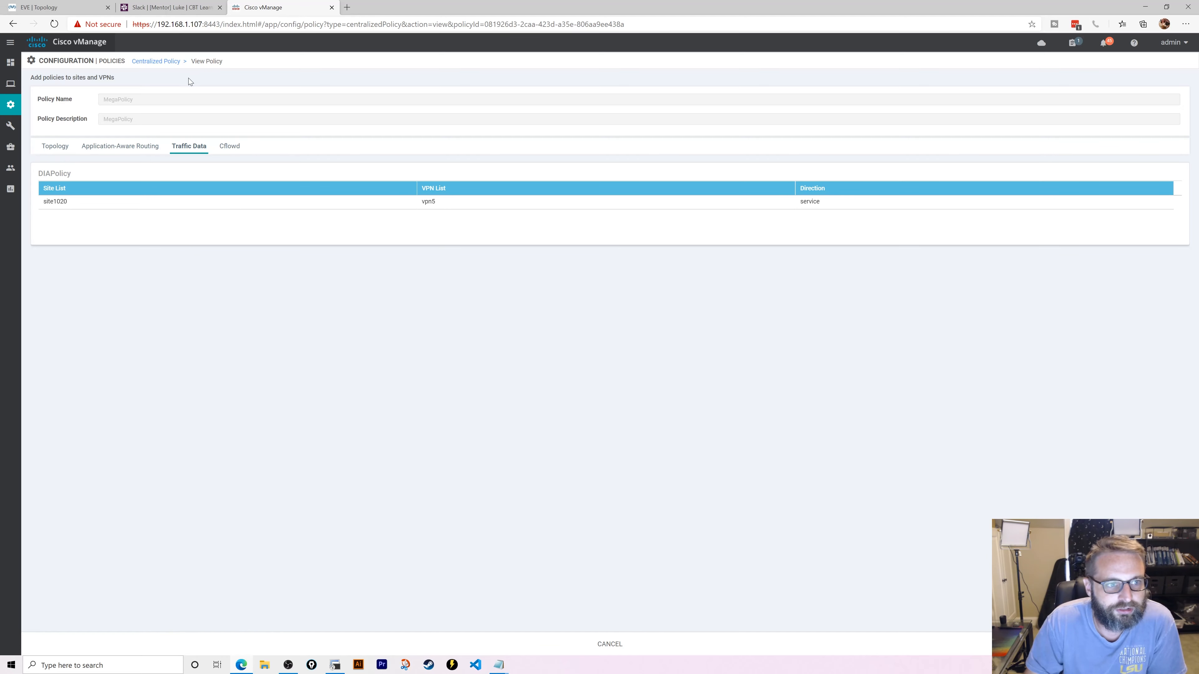
mouse_move(16, 111)
click(66, 209)
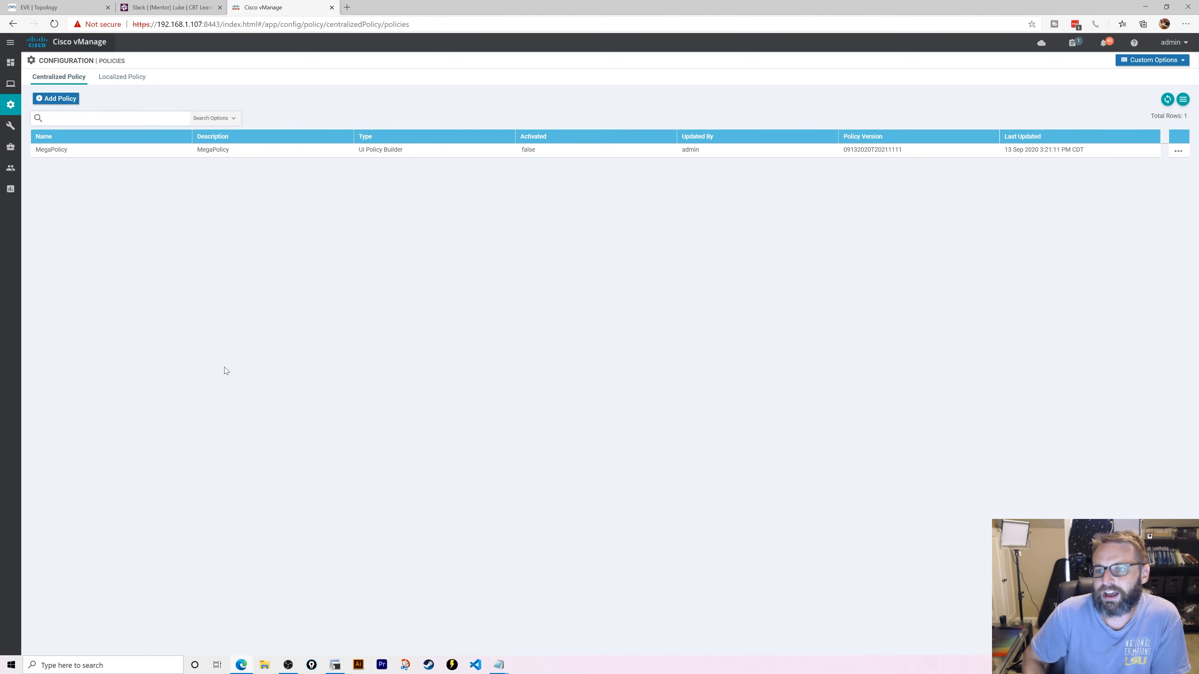
- Inspect the running vSmart push task's log lines, then return to the EVE Topology tab
click(1073, 43)
click(1063, 152)
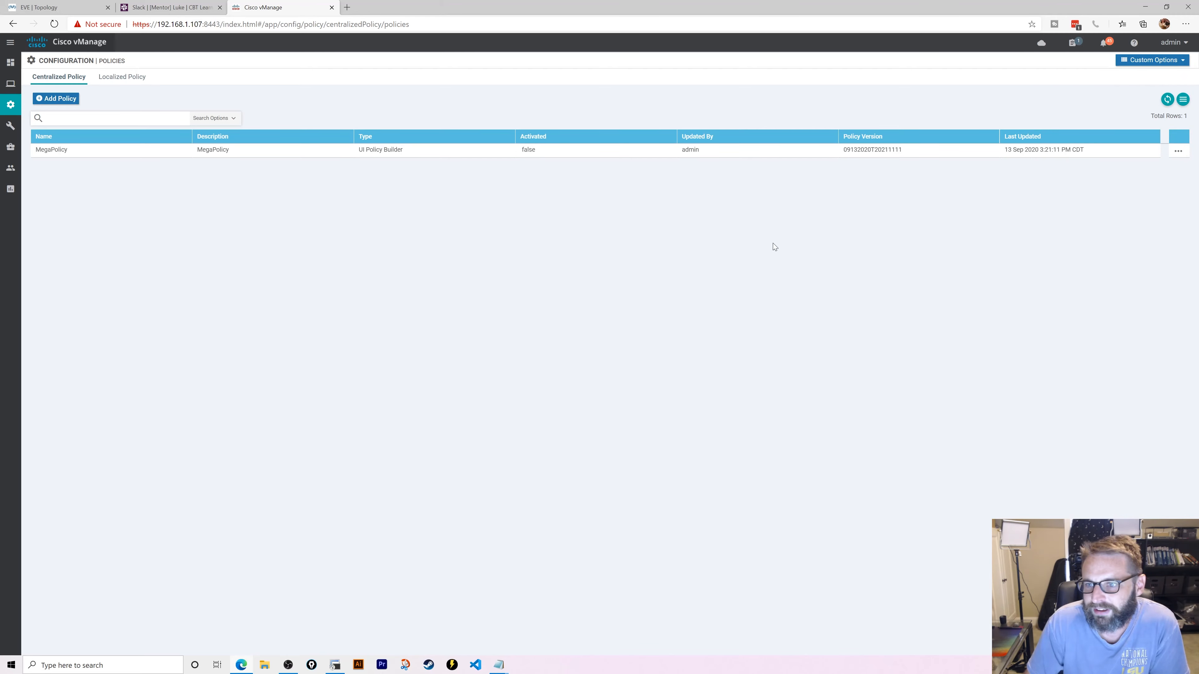
click(39, 173)
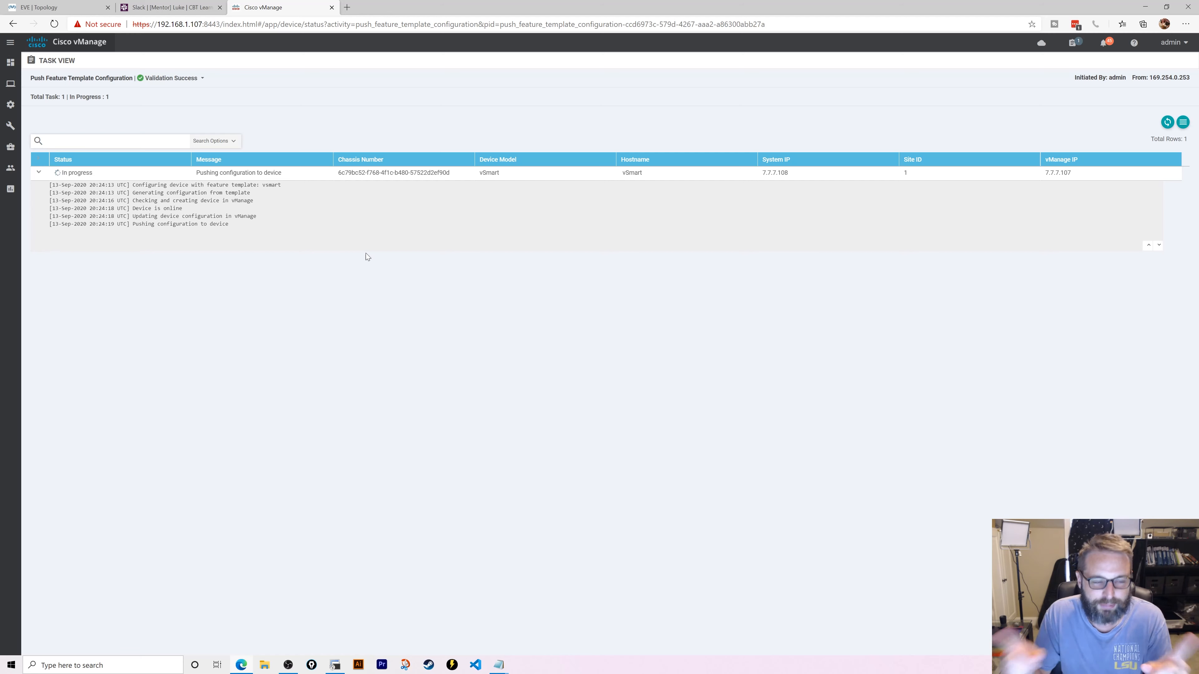
key(ctrl+shift+Tab)
key(ctrl+shift+Tab)
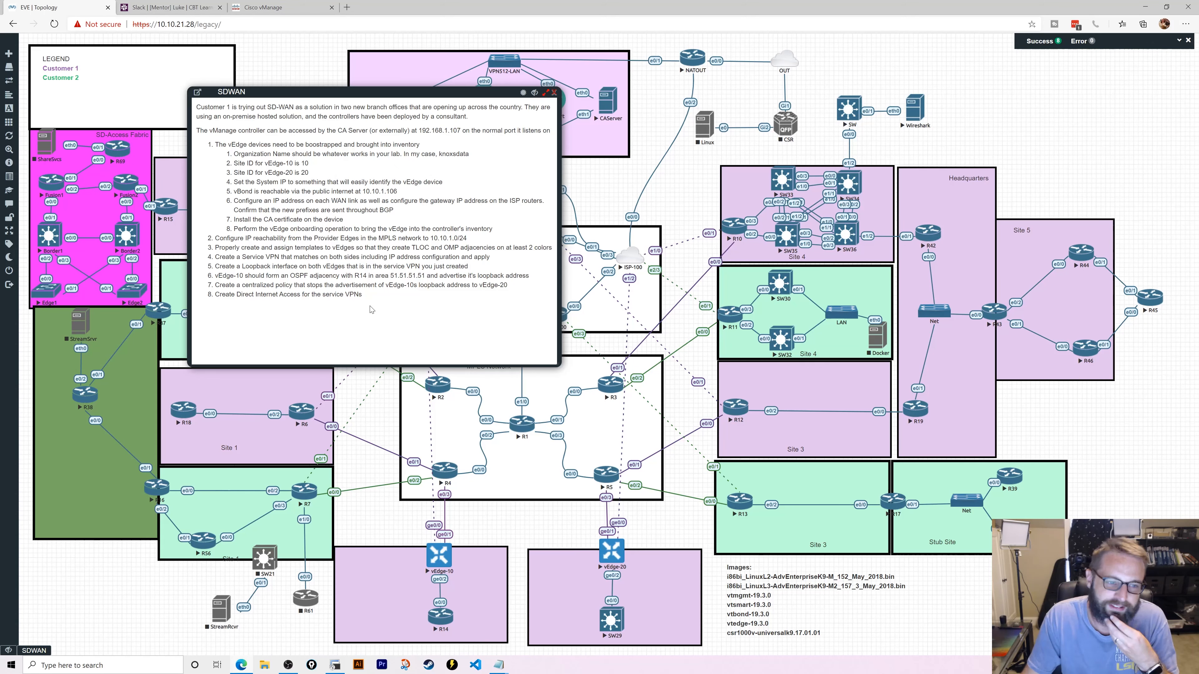